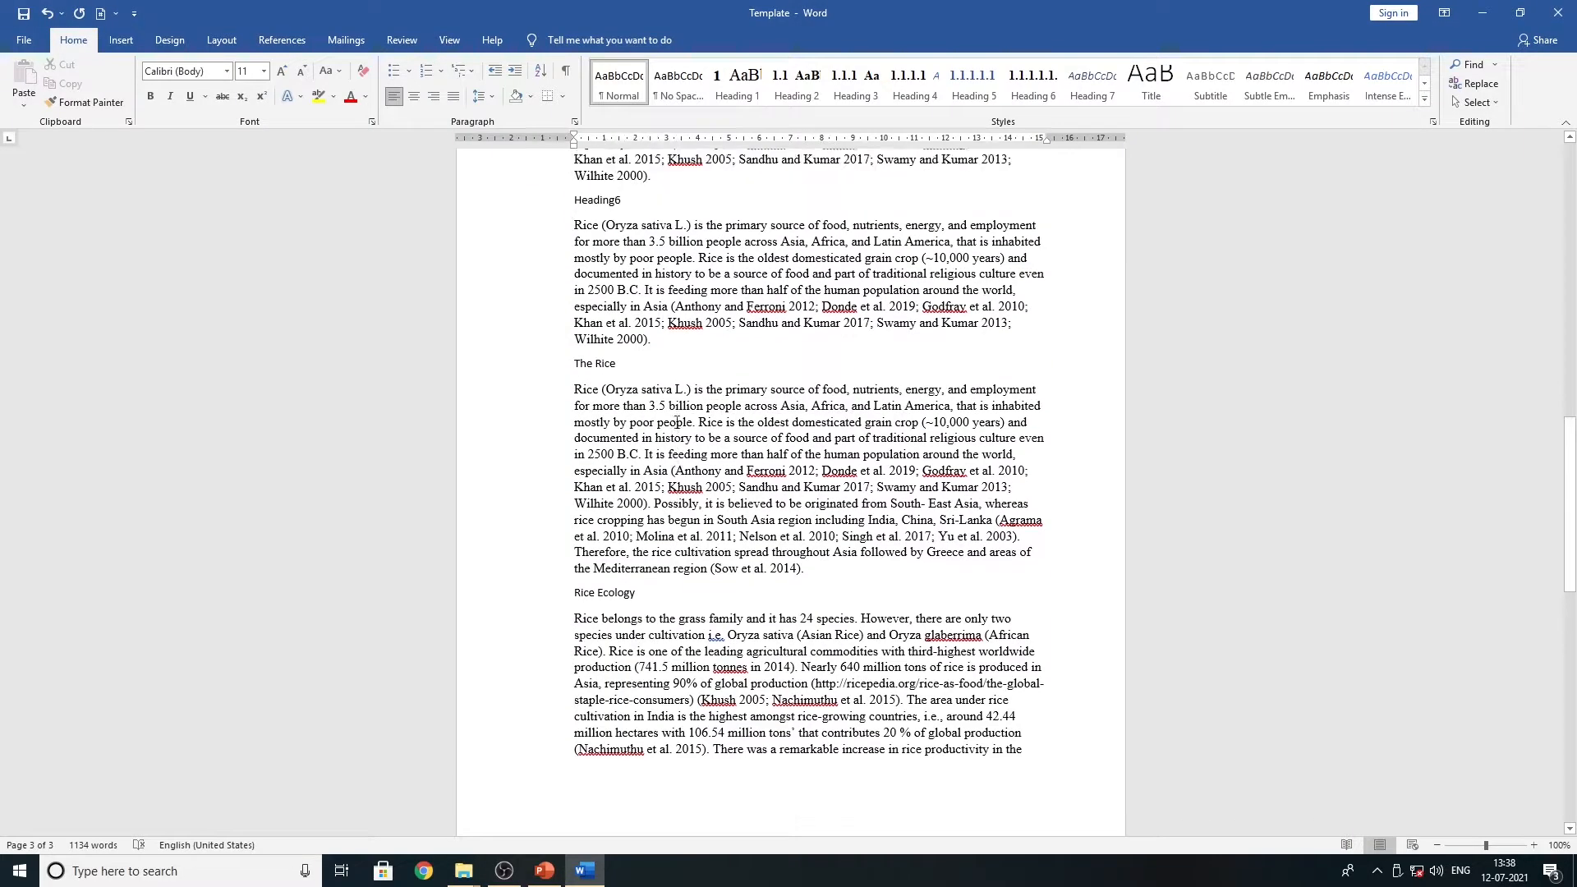
- Select all the document text and apply the Normal page margins of 2.54 cm on every side
{"action": "scroll", "coordinate": [675, 421], "scroll_direction": "up", "scroll_amount": 5}
{"action": "scroll", "coordinate": [675, 421], "scroll_direction": "up", "scroll_amount": 8}
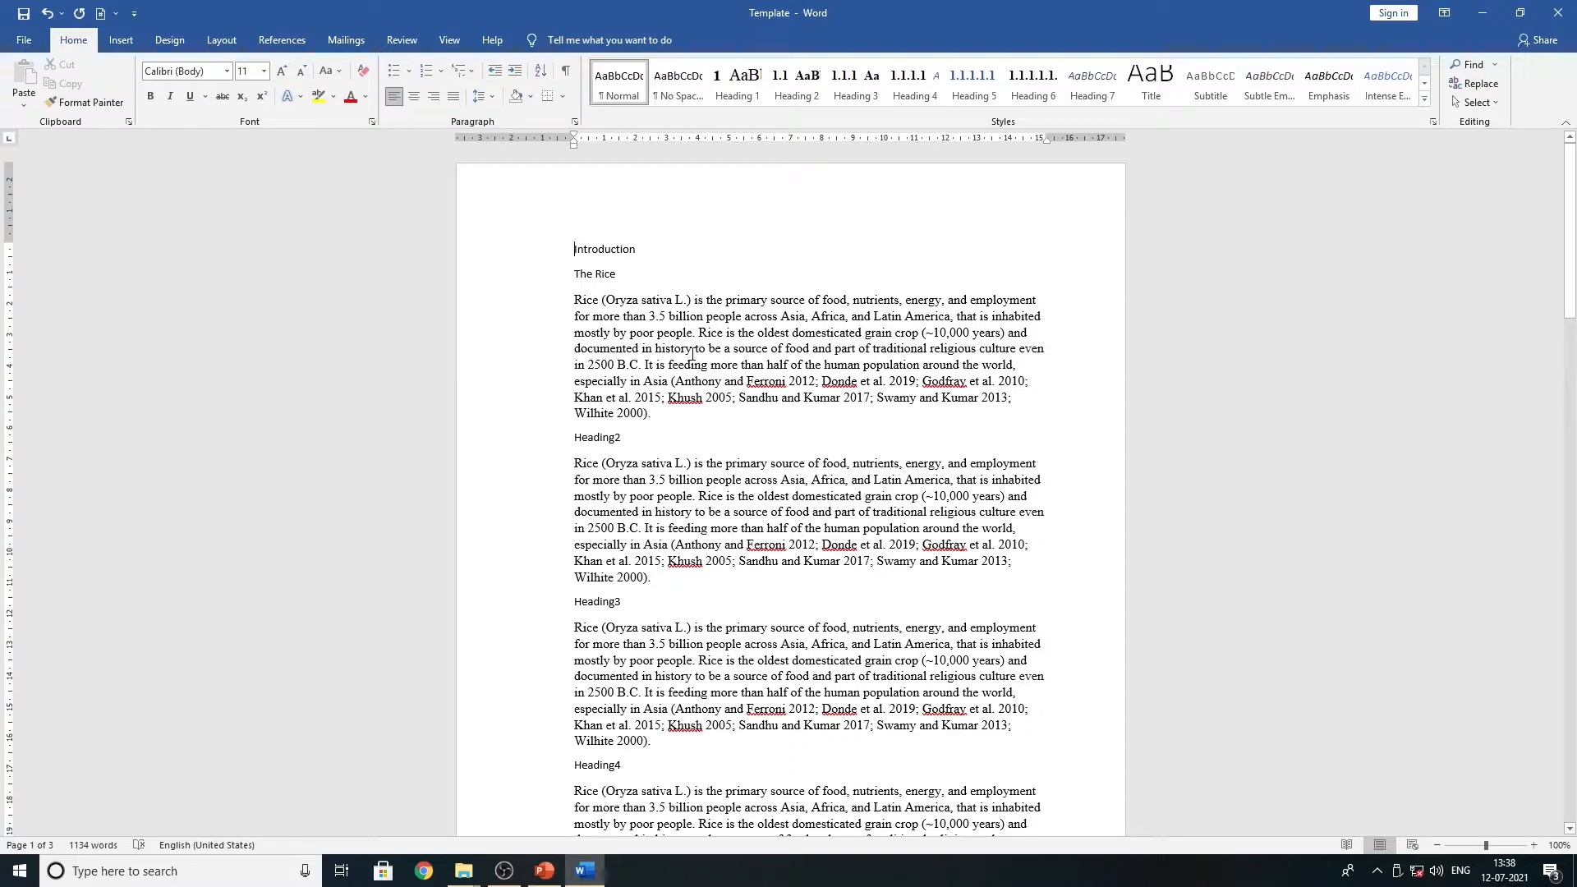
{"action": "key", "text": "ctrl+a"}
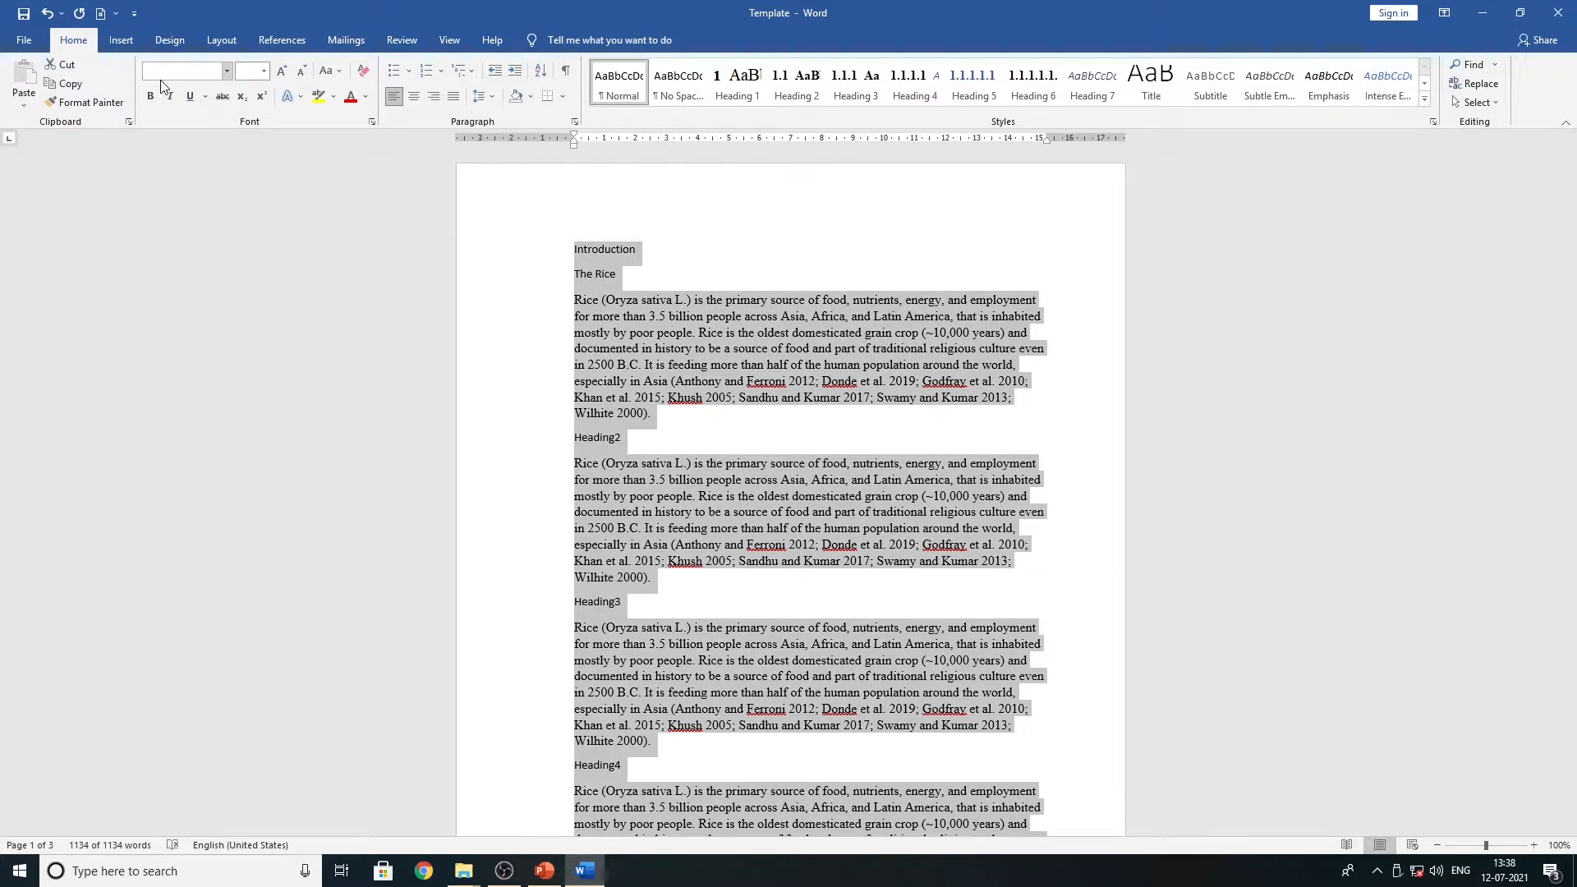
{"action": "left_click", "coordinate": [222, 41]}
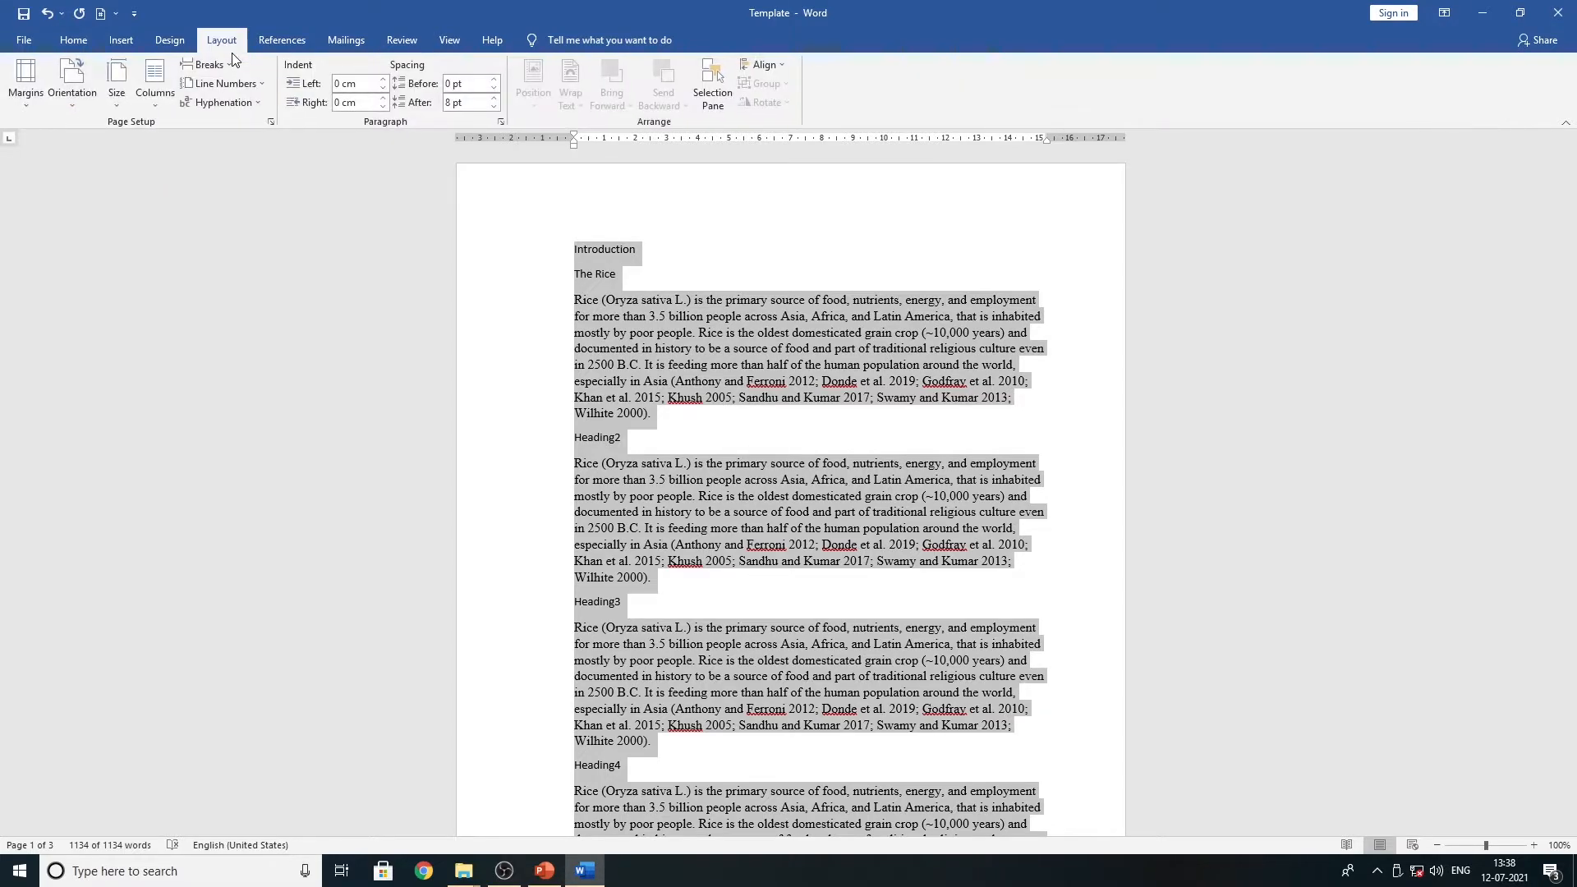
{"action": "left_click", "coordinate": [23, 107]}
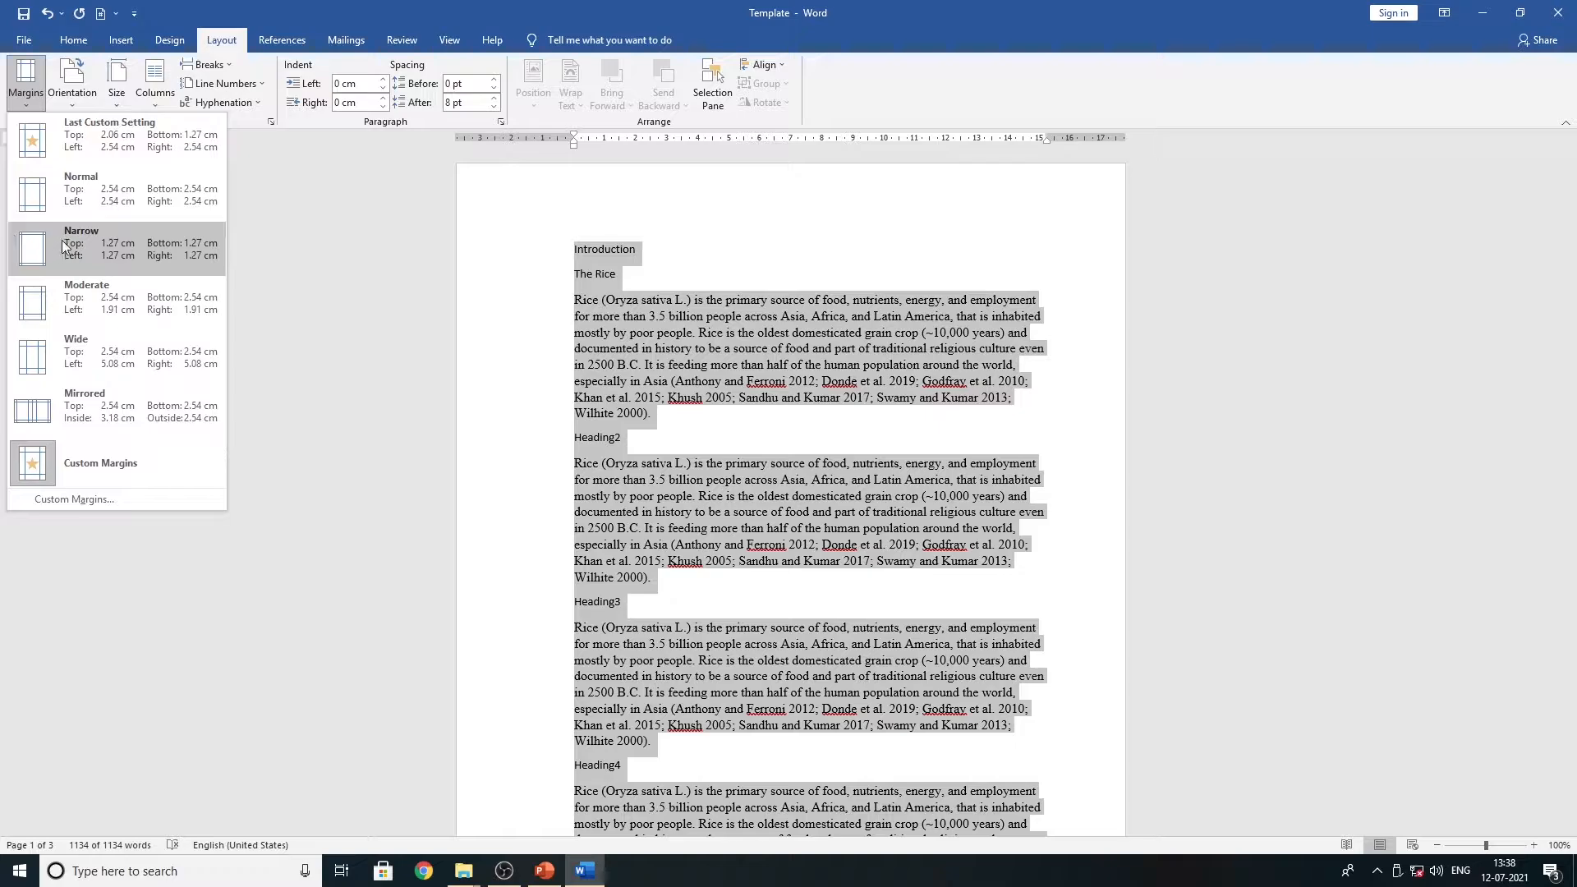
{"action": "left_click", "coordinate": [69, 195]}
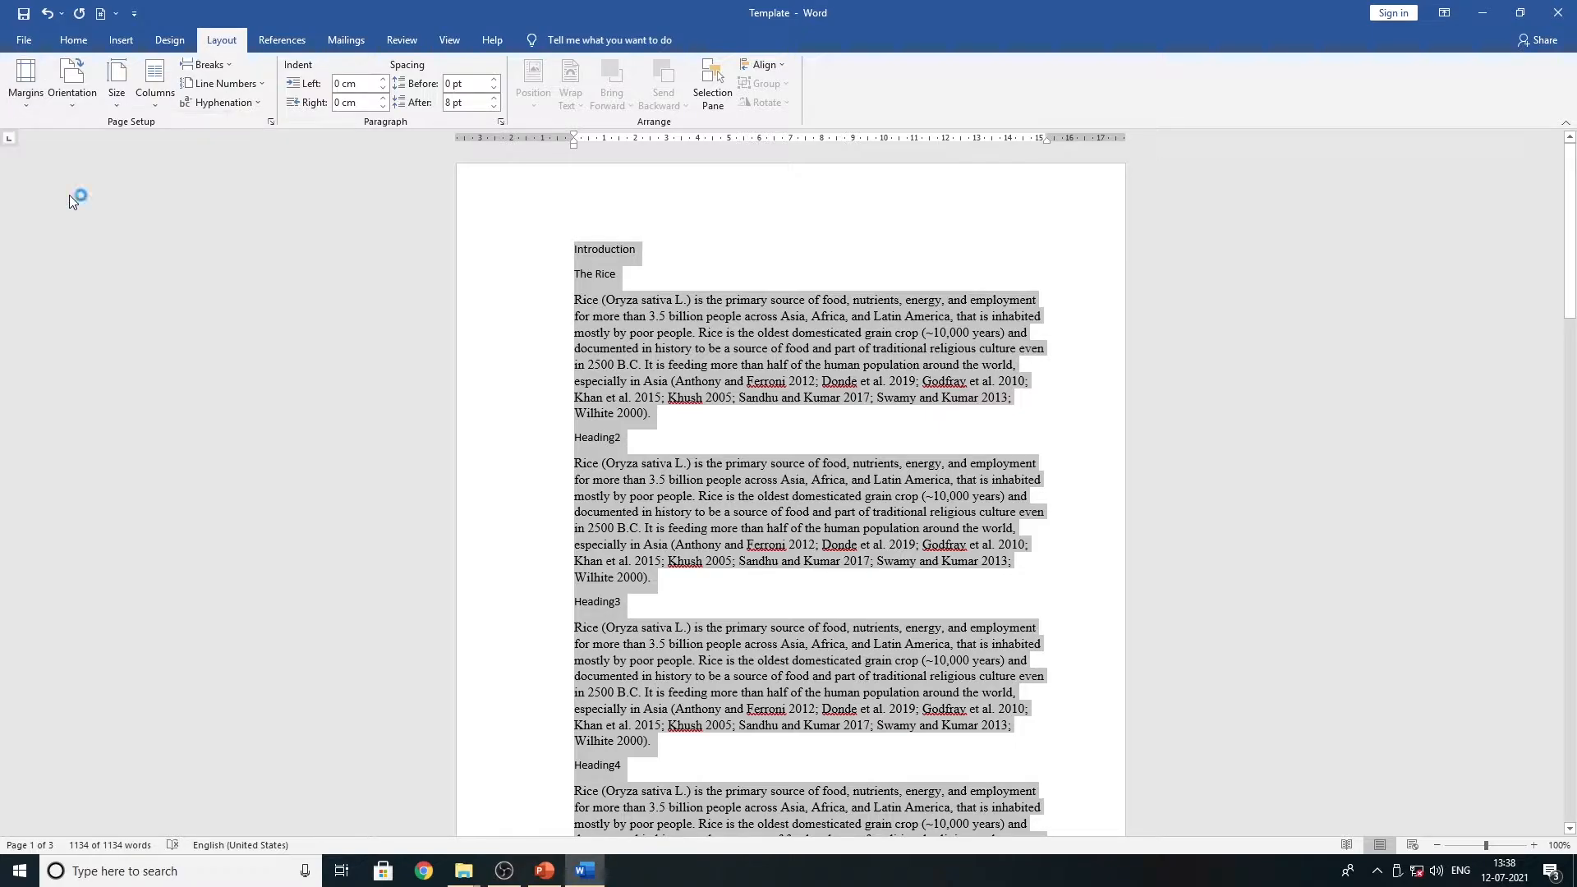
- Set the page orientation to Portrait and the paper size to A4 (21 cm x 29.7 cm)
{"action": "left_click", "coordinate": [72, 96]}
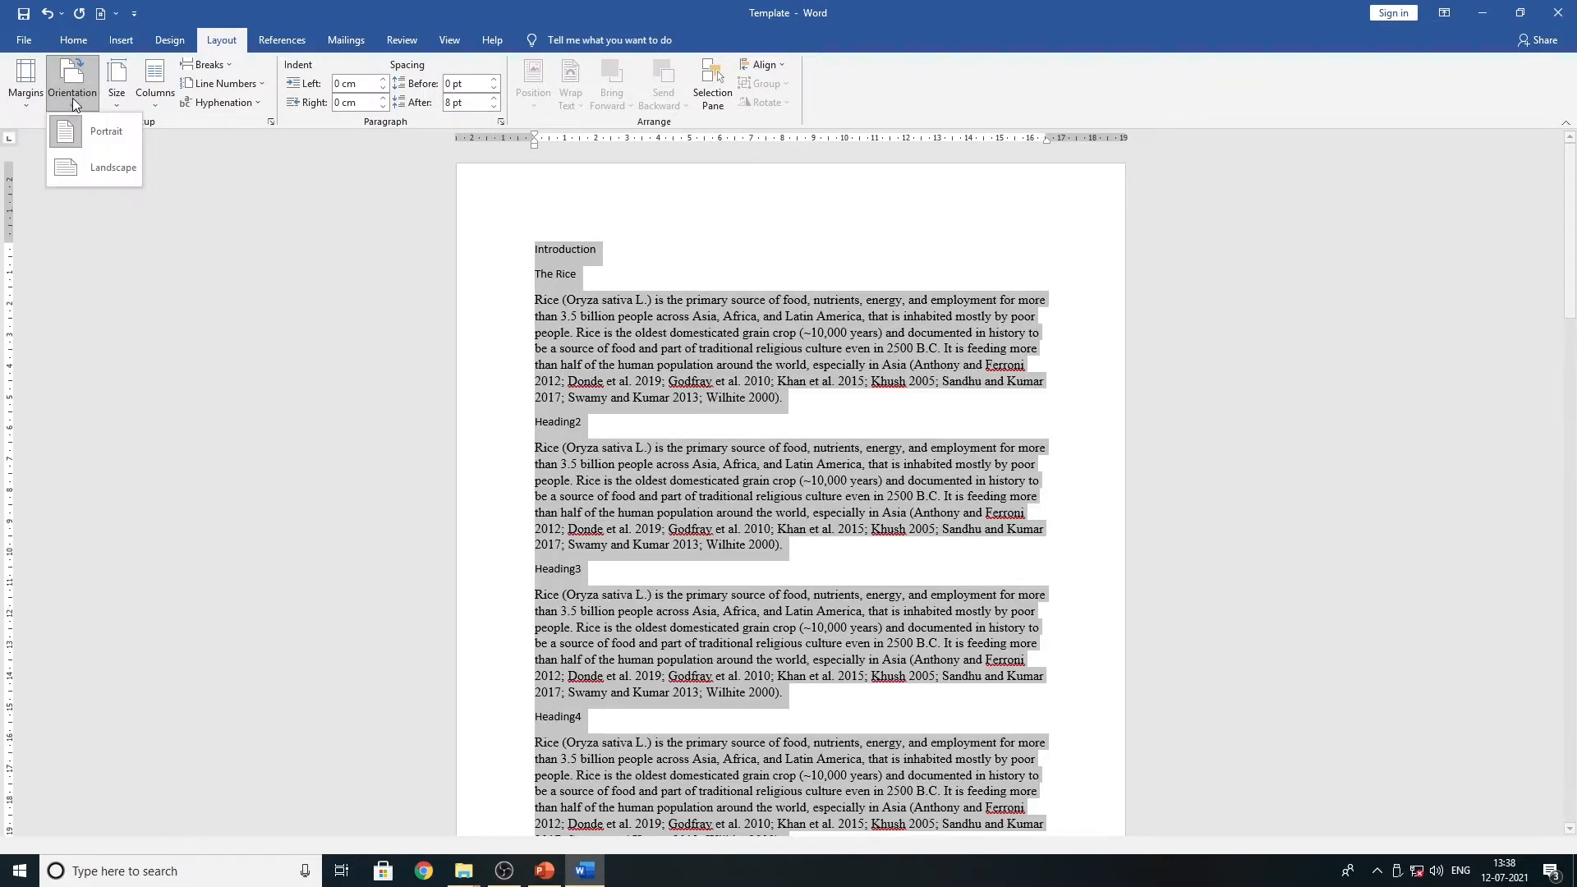
{"action": "left_click", "coordinate": [91, 129]}
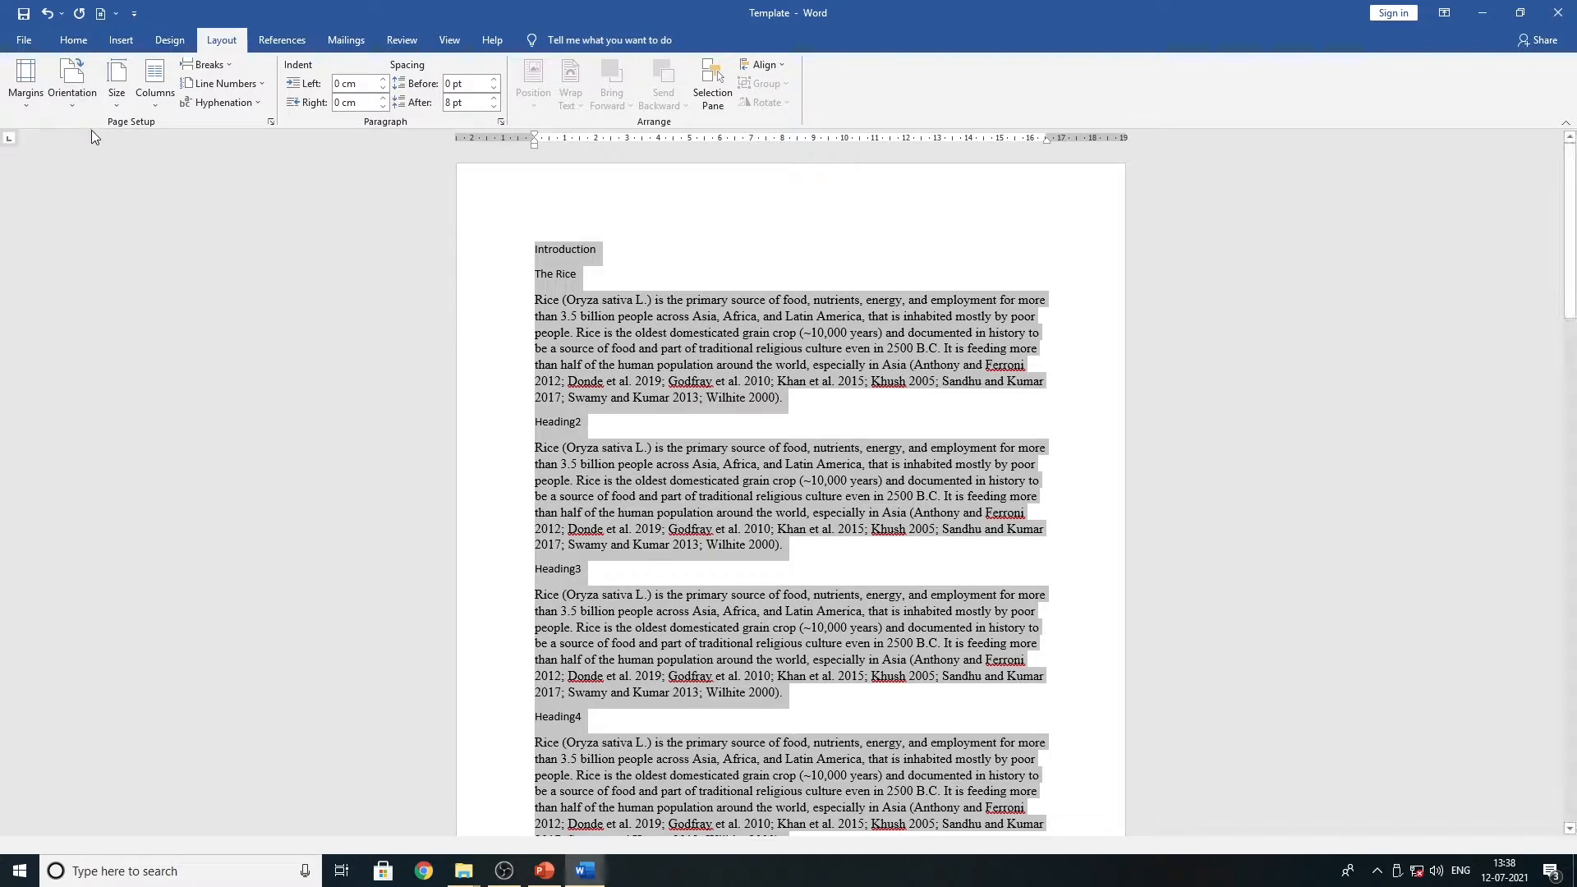
{"action": "left_click", "coordinate": [116, 103]}
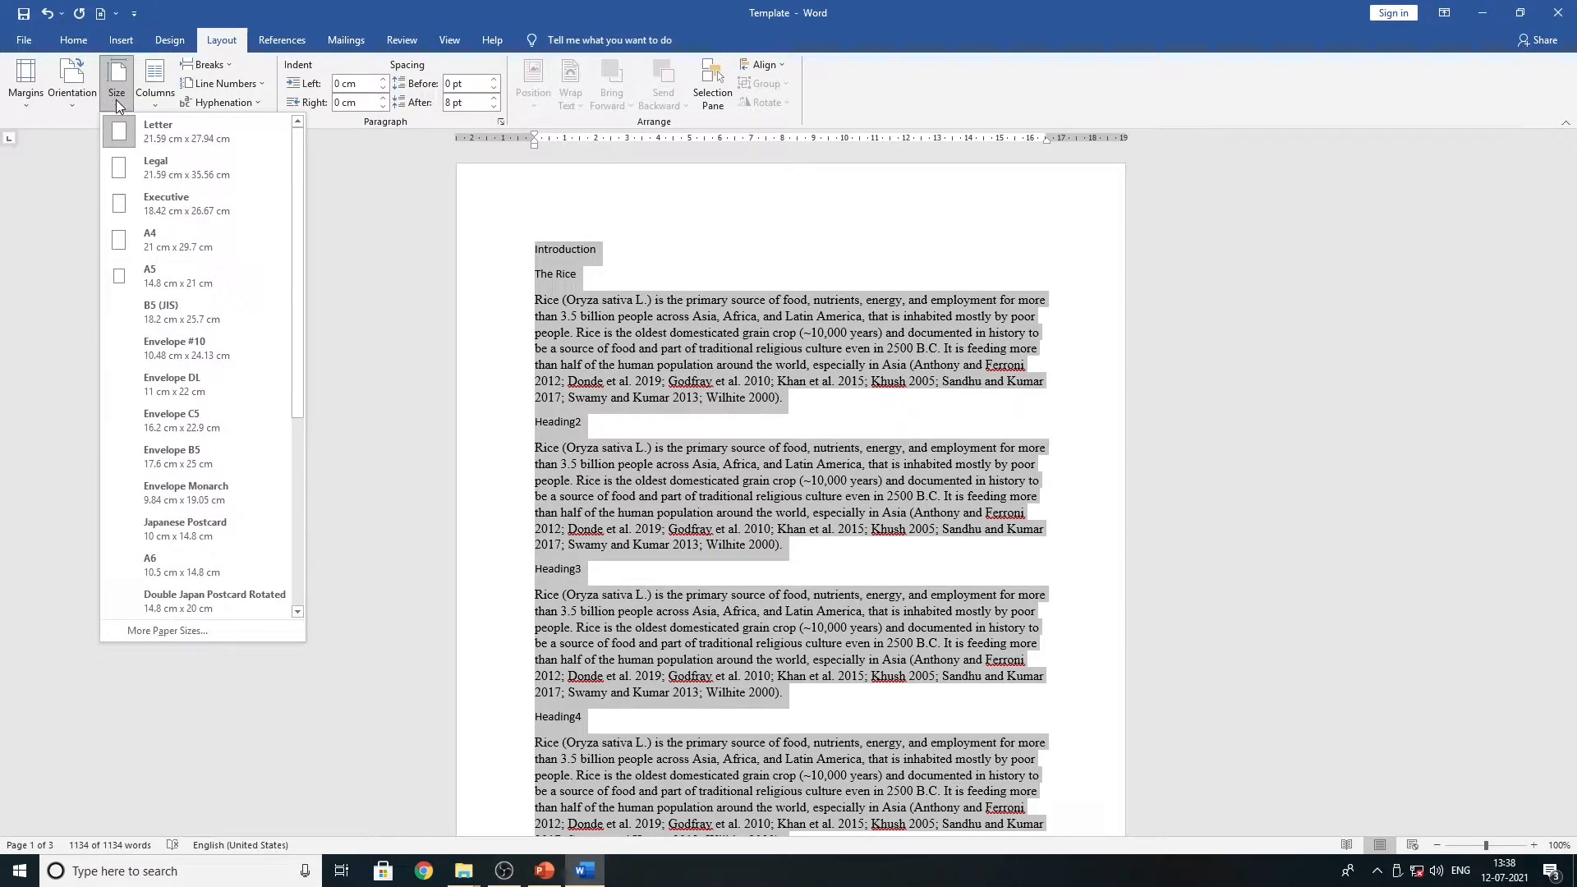
{"action": "left_click", "coordinate": [173, 255]}
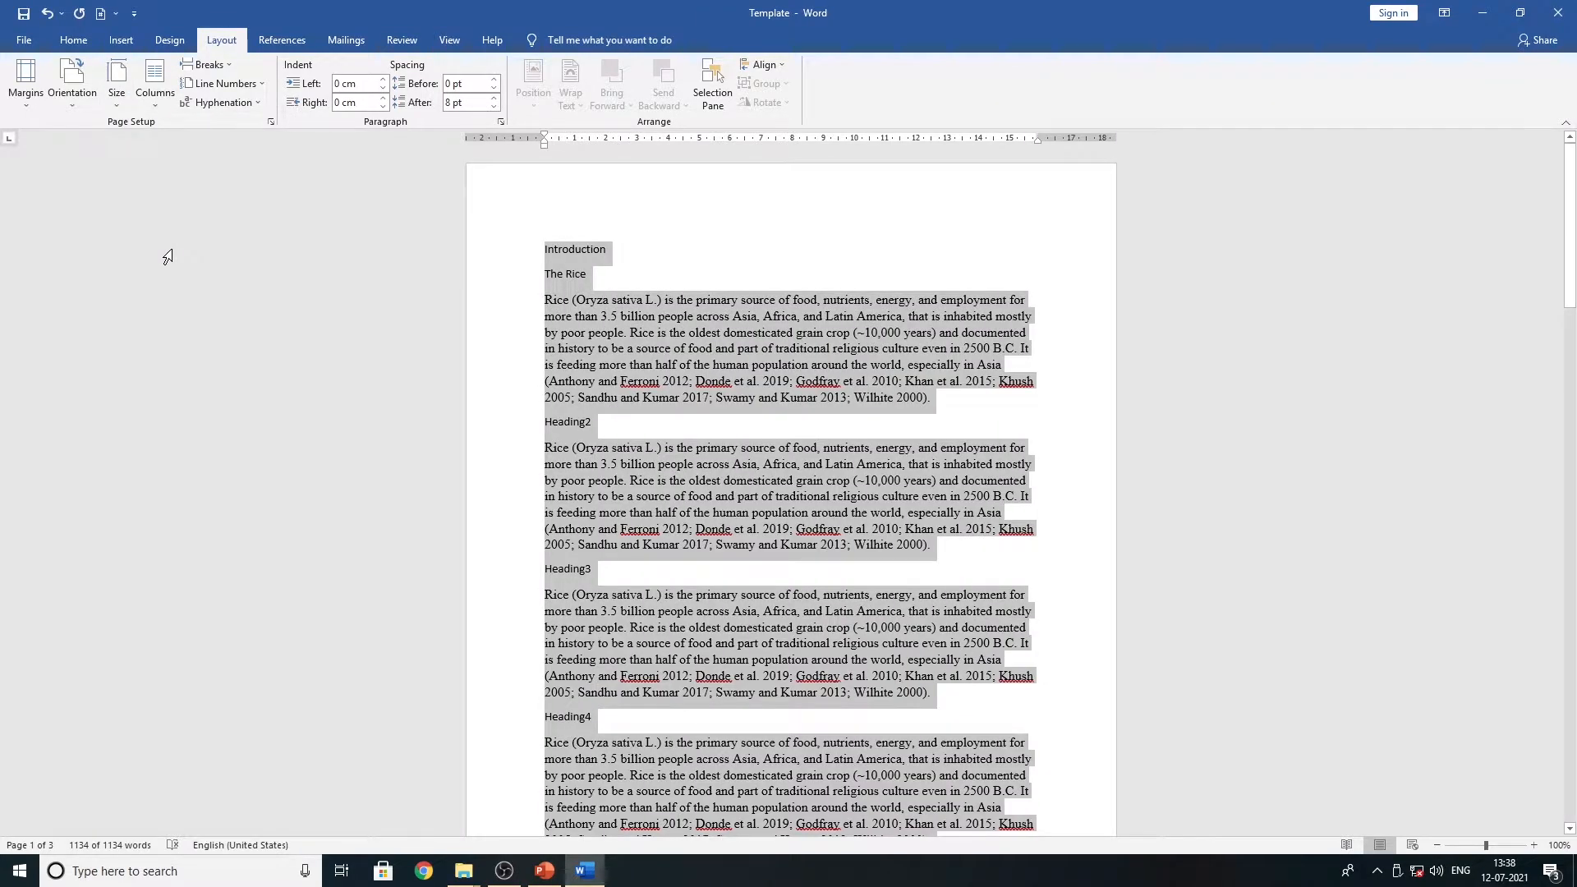
- Justify all the text and set its spacing to 6 pt before, 6 pt after and 1.5 lines
{"action": "left_click", "coordinate": [80, 37]}
{"action": "left_click", "coordinate": [453, 99]}
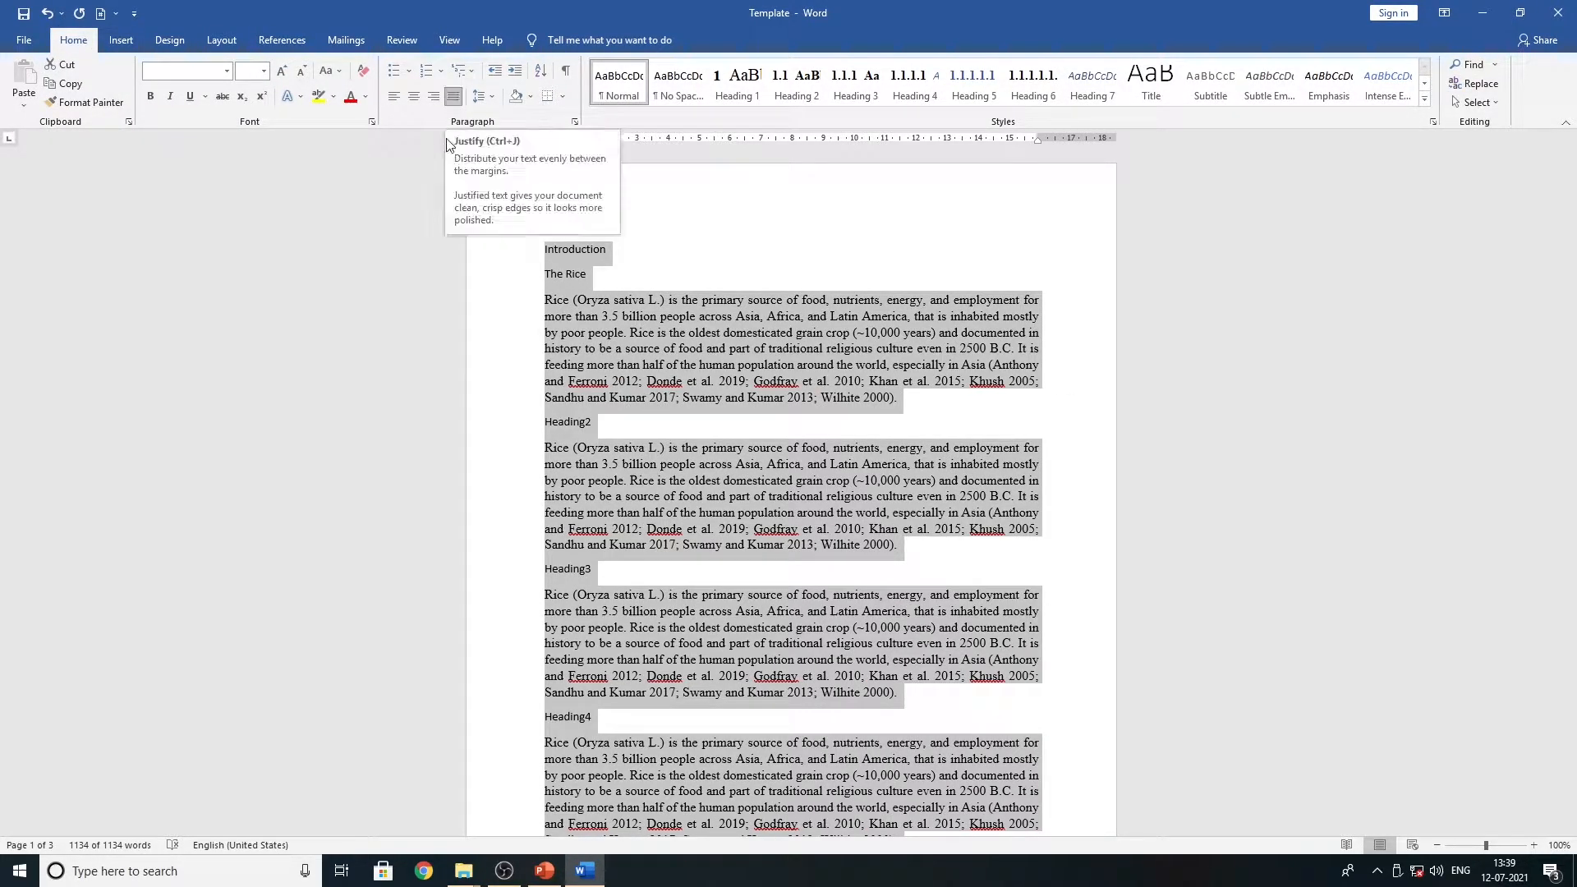
{"action": "left_click", "coordinate": [573, 123]}
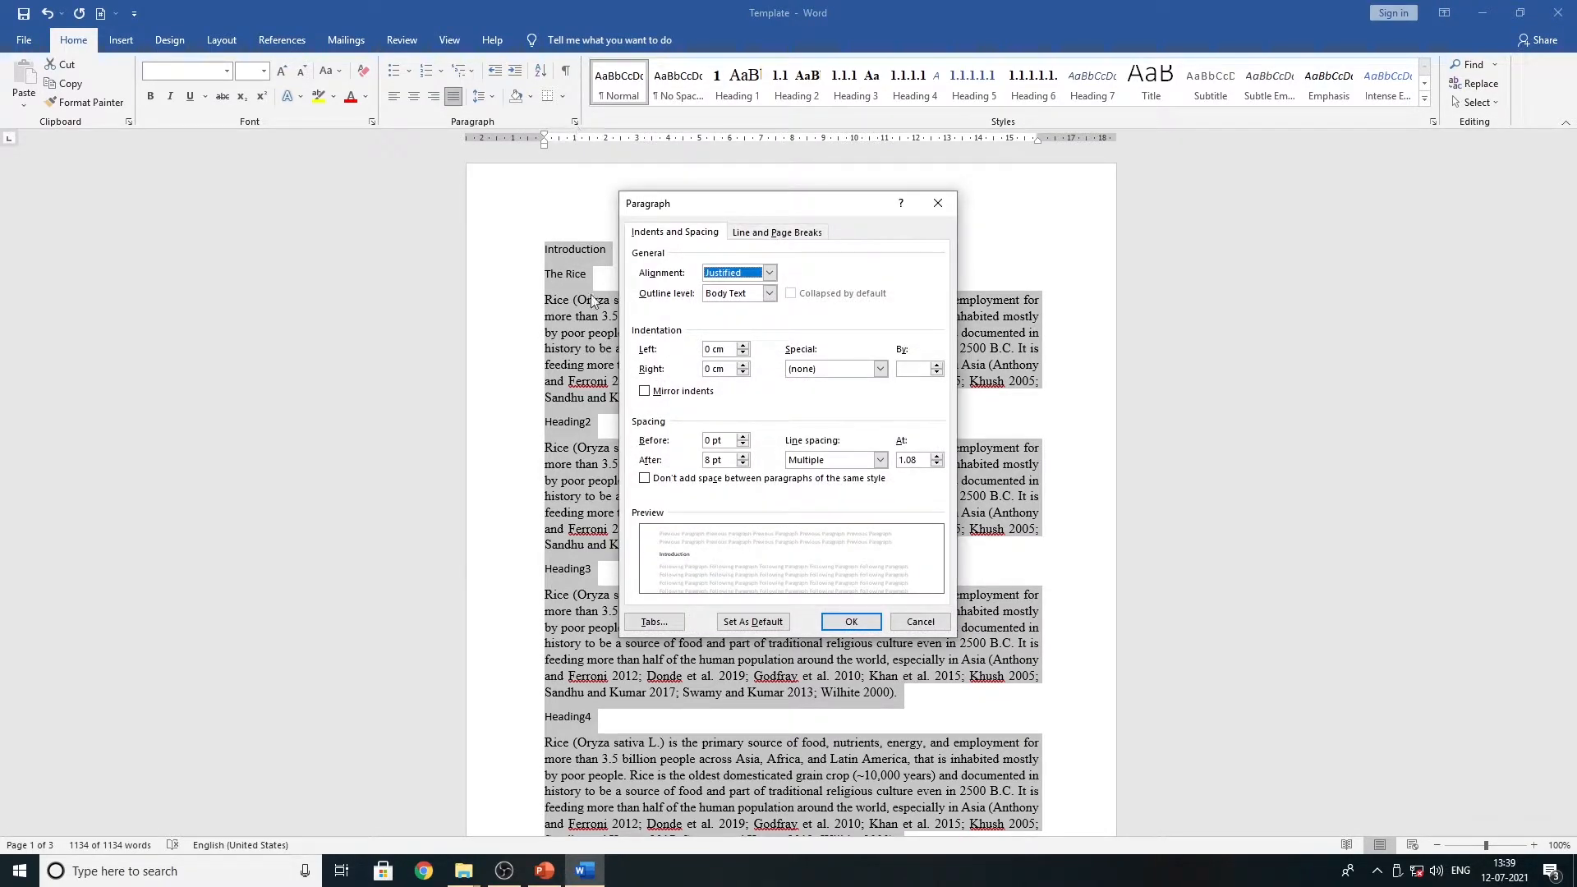
{"action": "left_click", "coordinate": [744, 463]}
{"action": "left_click", "coordinate": [744, 444]}
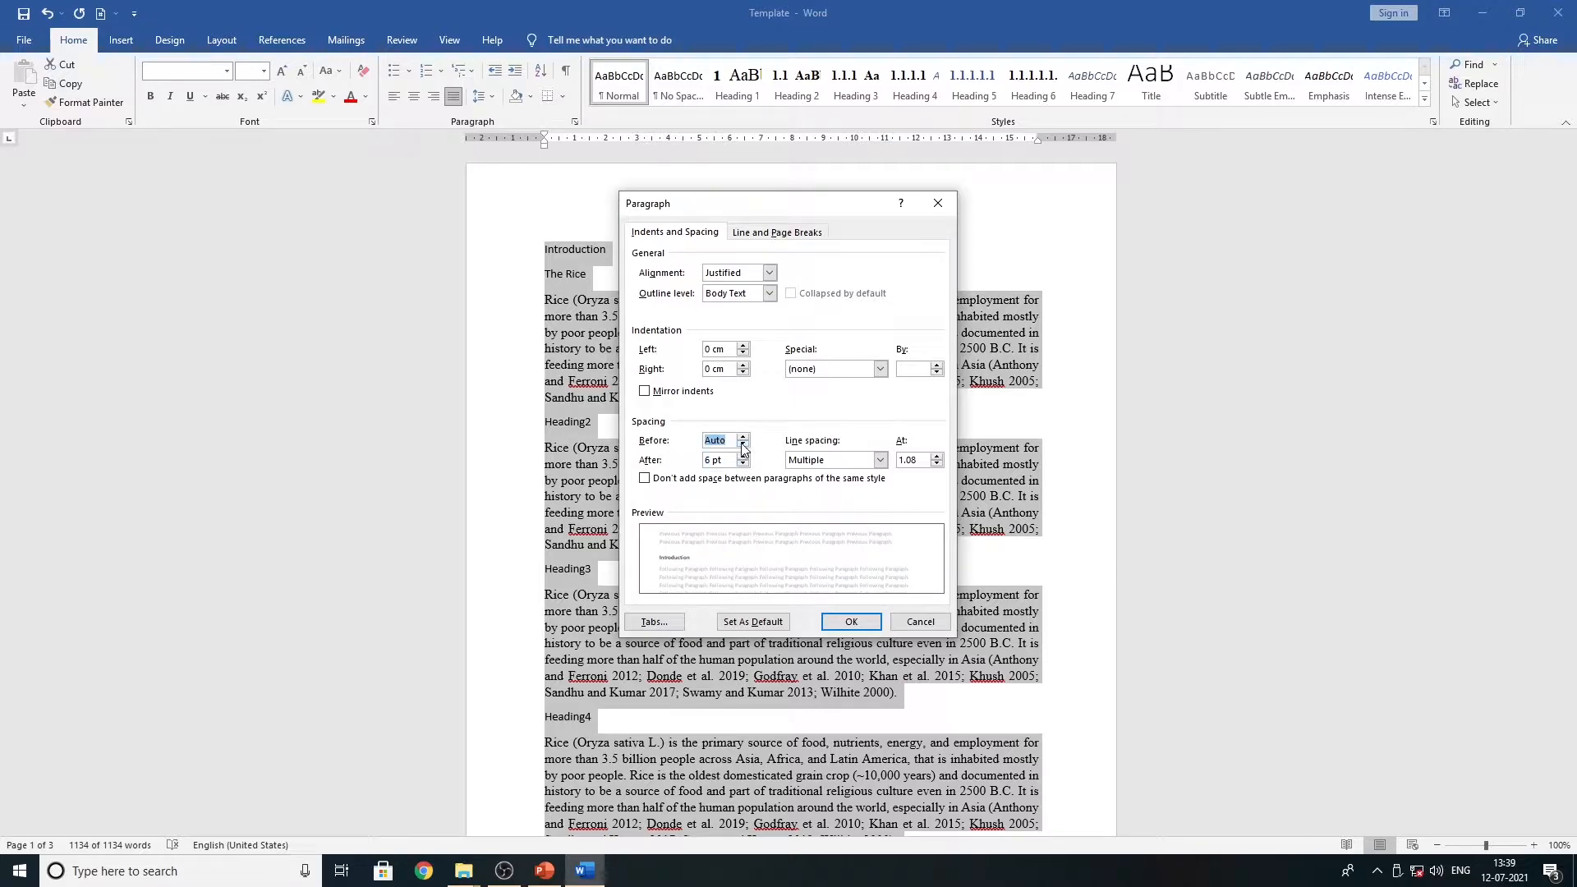
{"action": "left_click", "coordinate": [743, 437]}
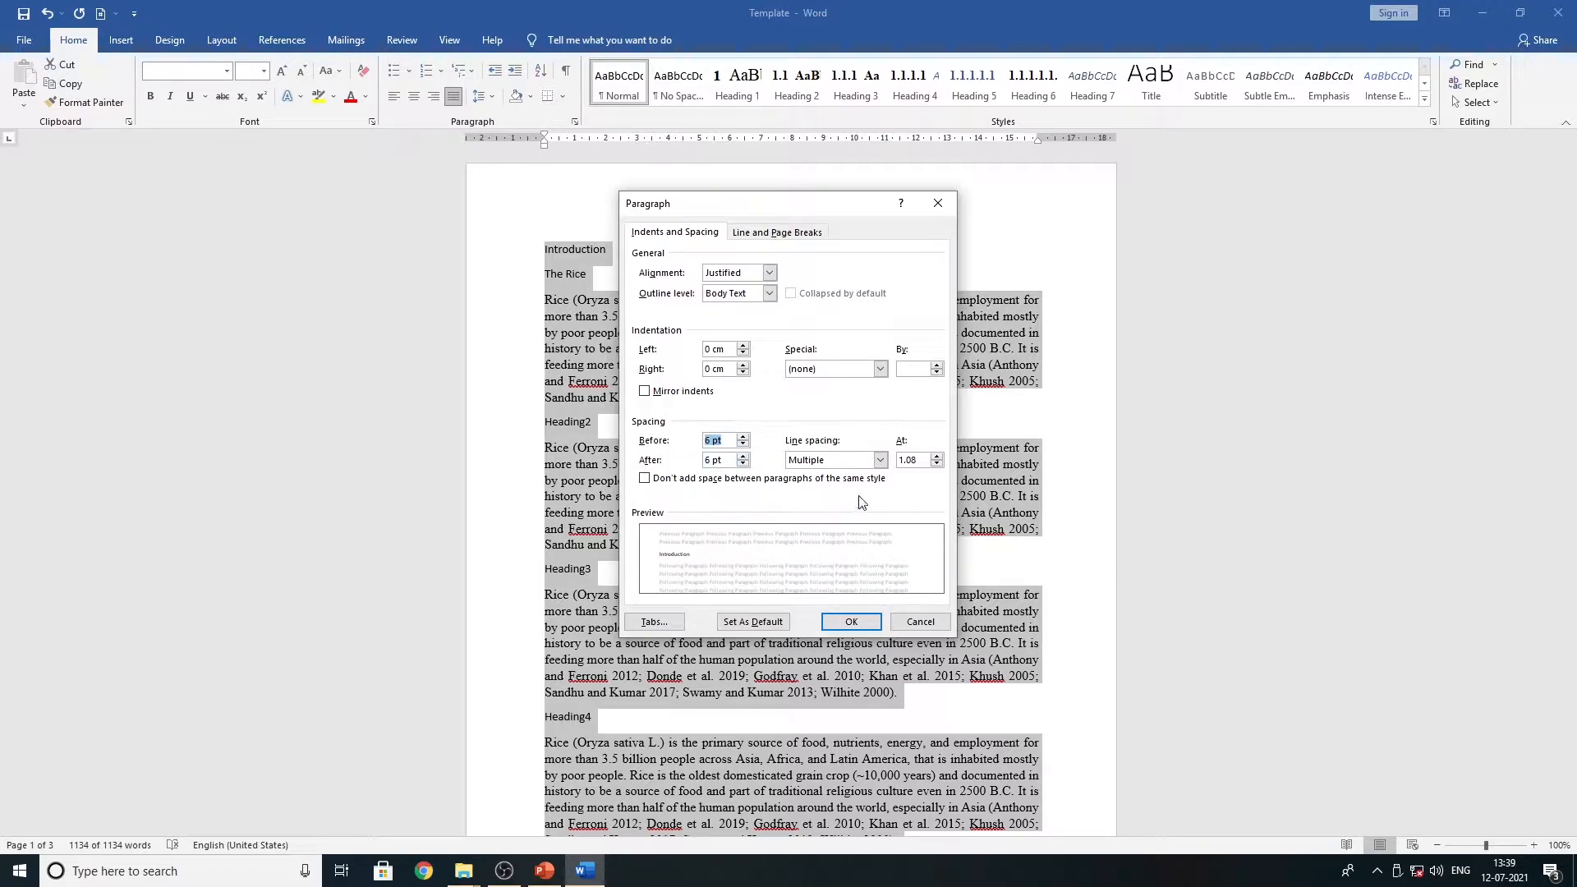
{"action": "left_click", "coordinate": [880, 460]}
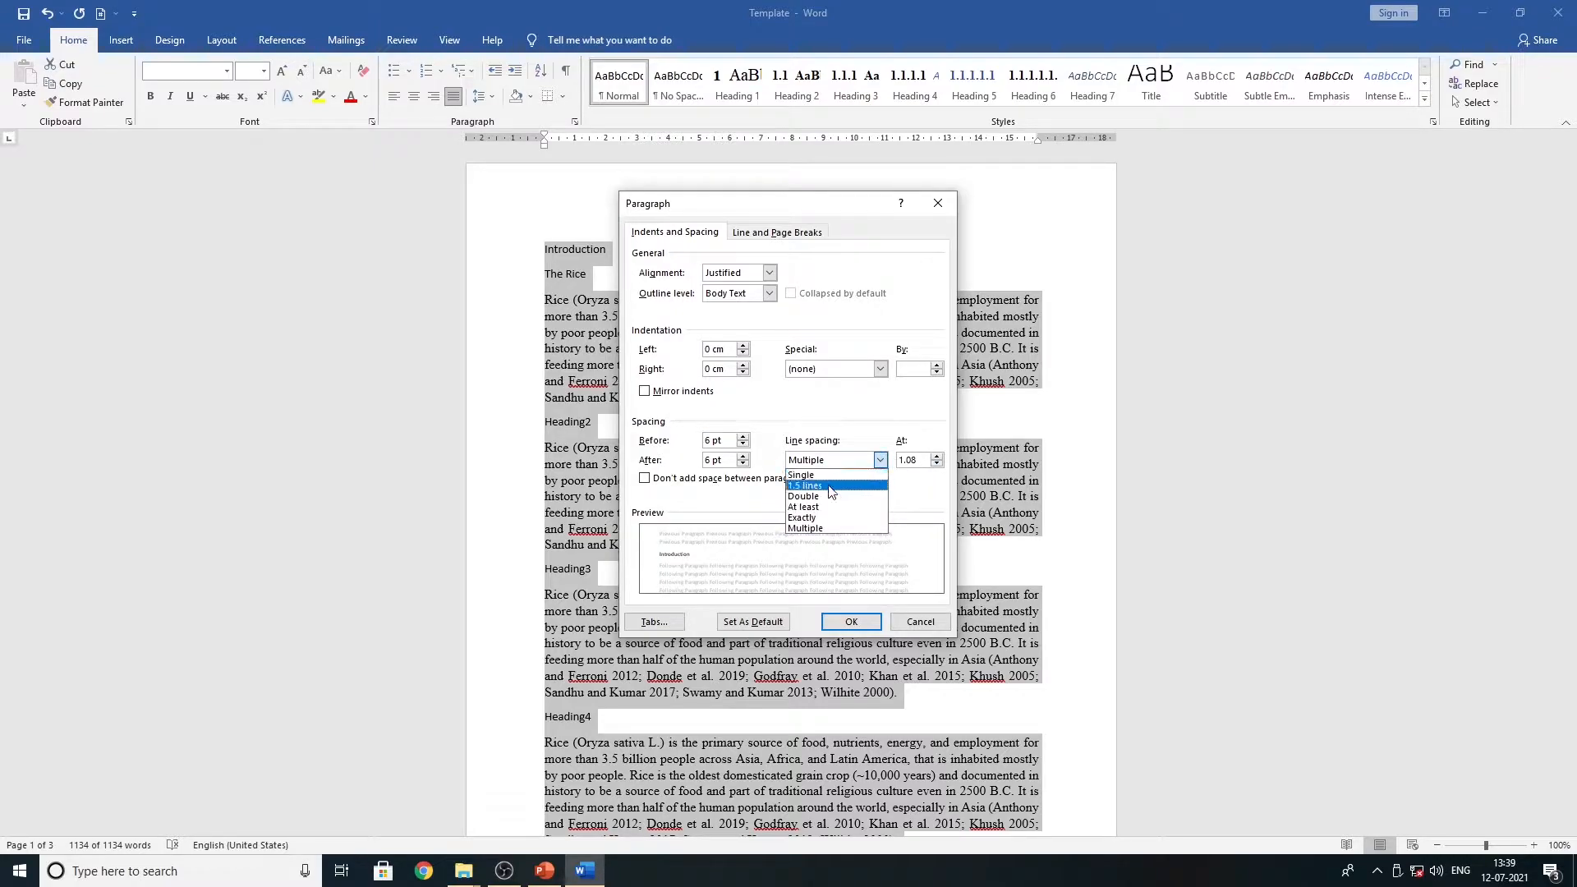
{"action": "left_click", "coordinate": [836, 485]}
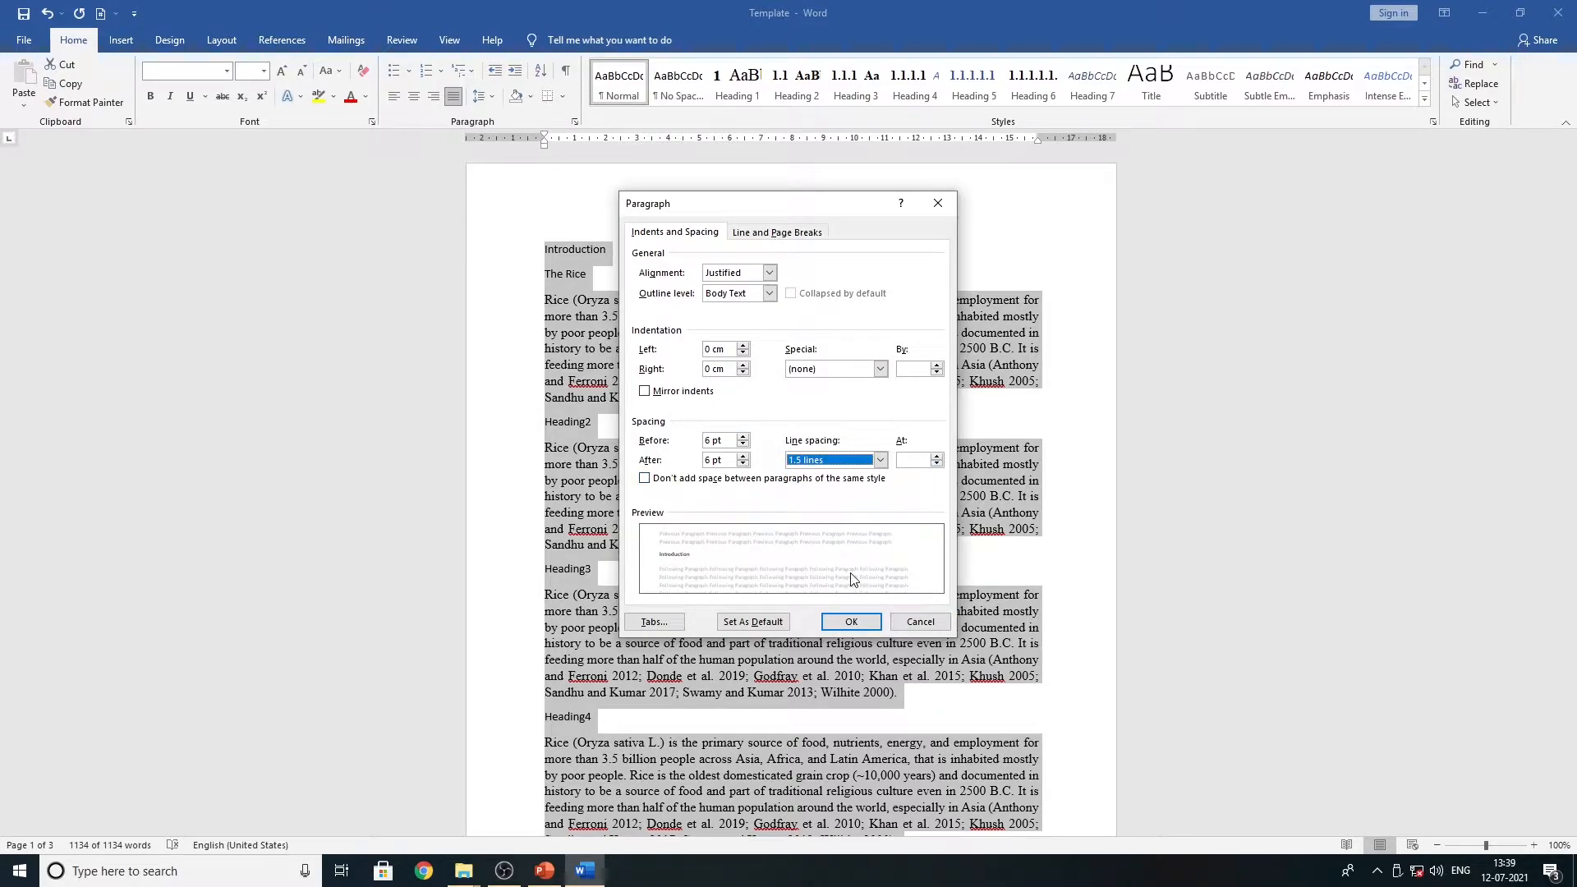
{"action": "left_click", "coordinate": [851, 622]}
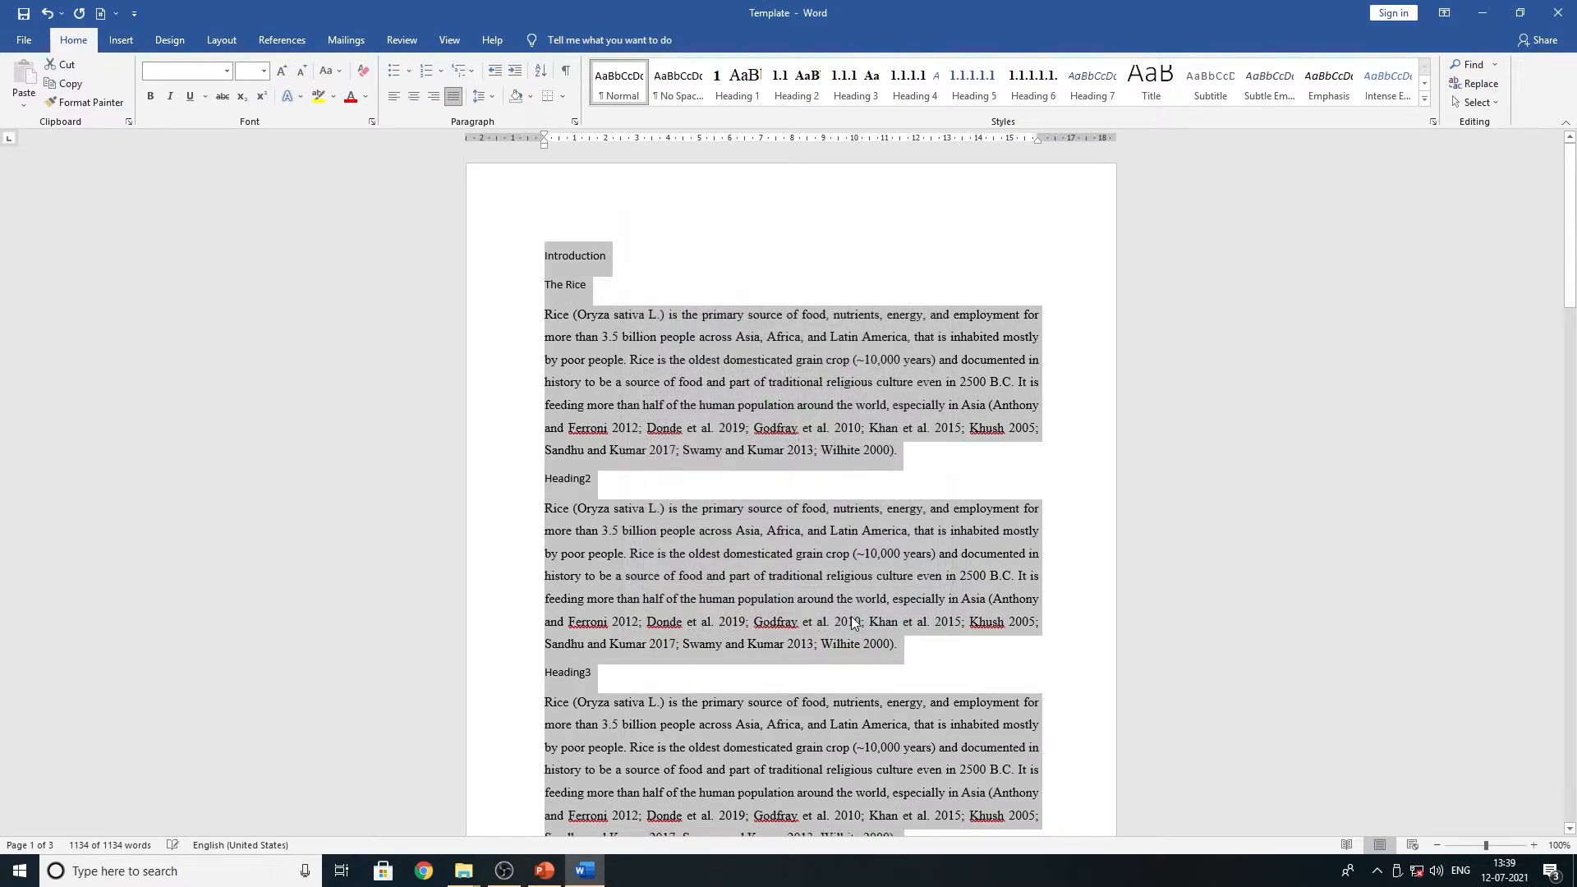
- Set the left paragraph indentation of all the selected text to 1 cm
{"action": "left_click", "coordinate": [226, 48]}
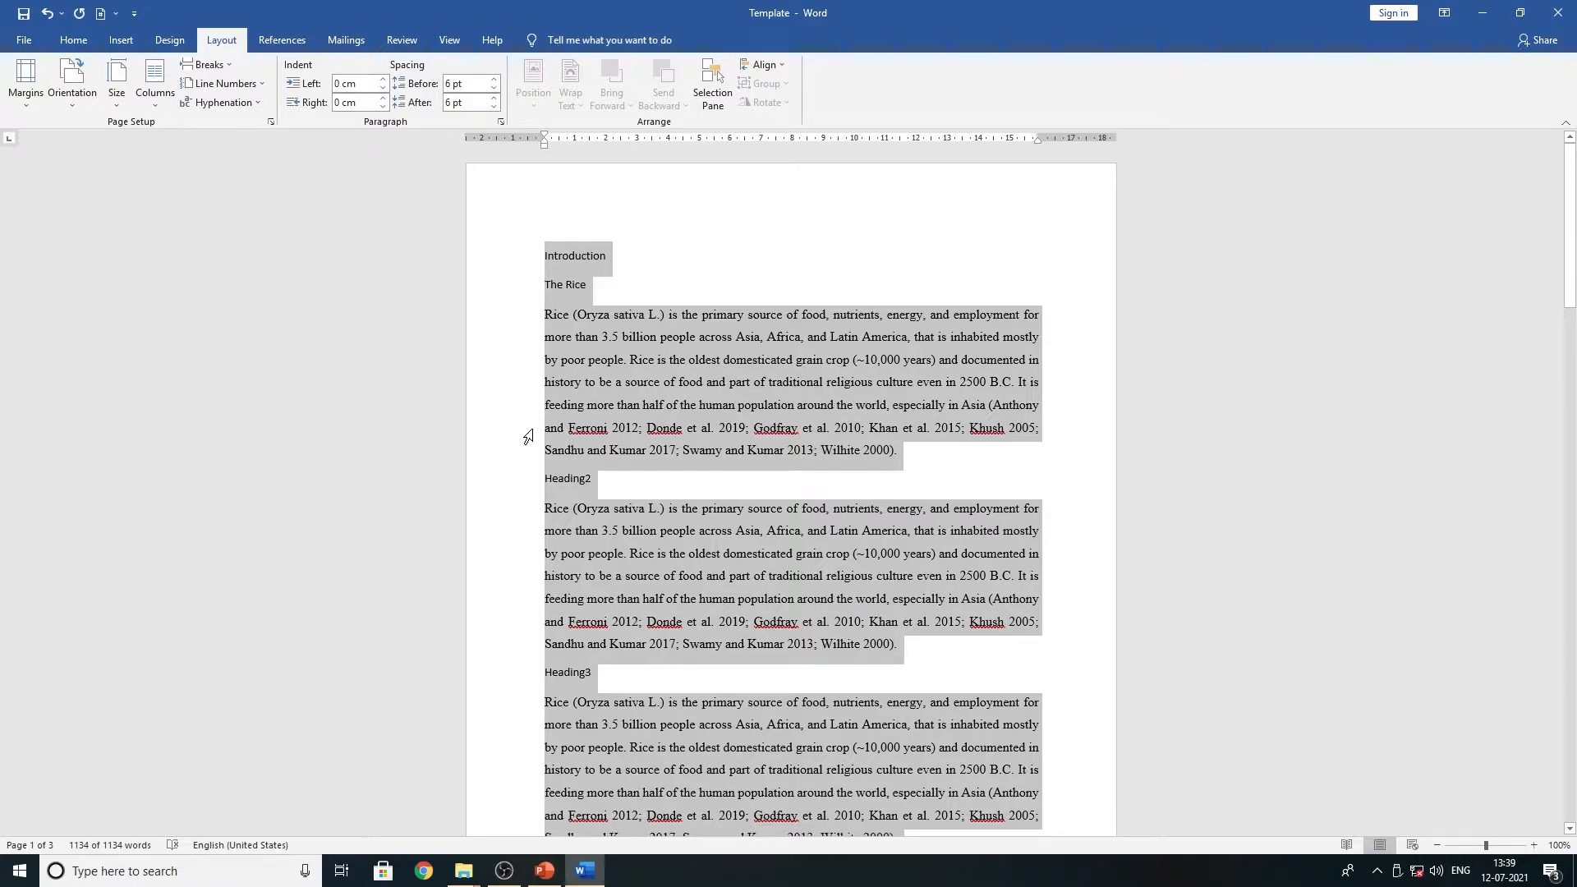
{"action": "left_click", "coordinate": [501, 122]}
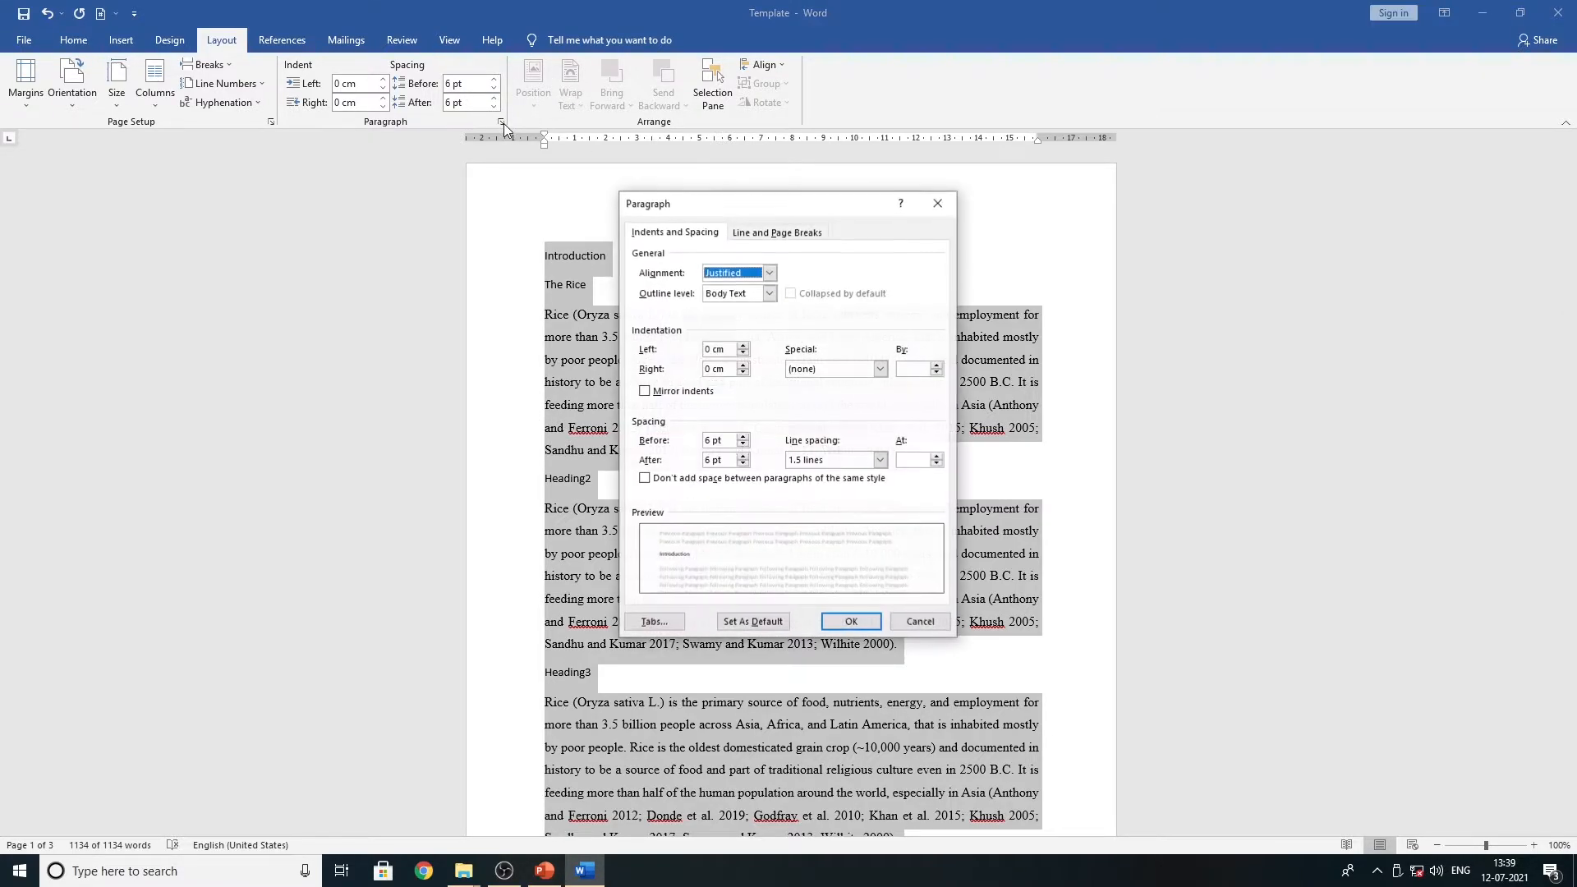
{"action": "left_click", "coordinate": [744, 346]}
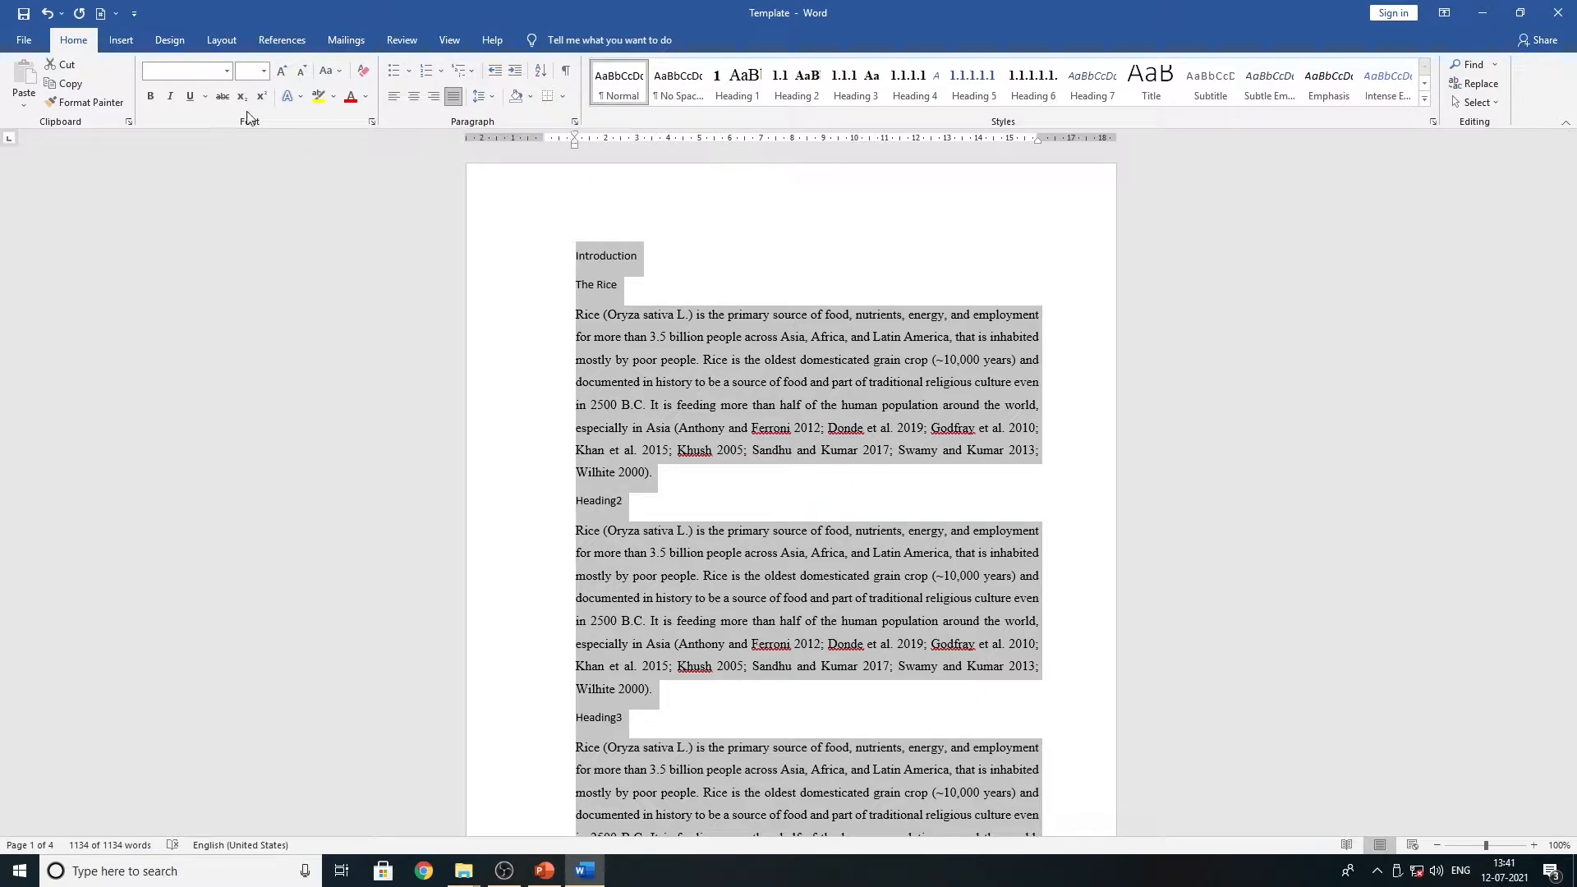
- Examine the available alignment and outline level options in the paragraph settings of the selected text
{"action": "left_click", "coordinate": [575, 121]}
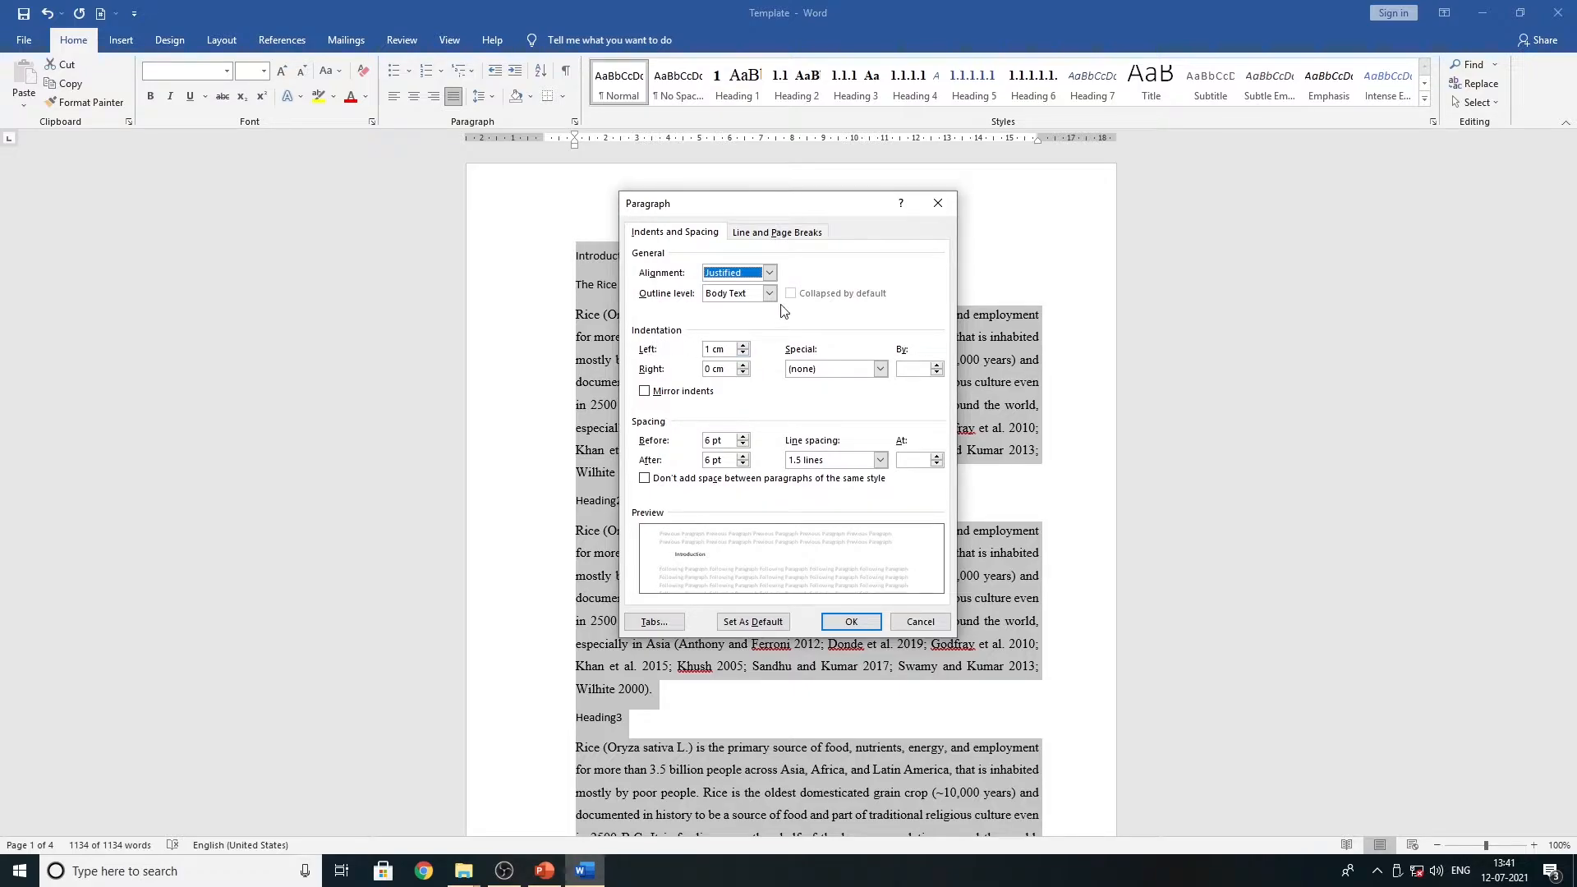
{"action": "left_click", "coordinate": [769, 273]}
{"action": "left_click", "coordinate": [769, 274]}
{"action": "left_click", "coordinate": [769, 274]}
{"action": "left_click", "coordinate": [769, 273]}
{"action": "left_click", "coordinate": [731, 294]}
{"action": "left_click", "coordinate": [705, 309]}
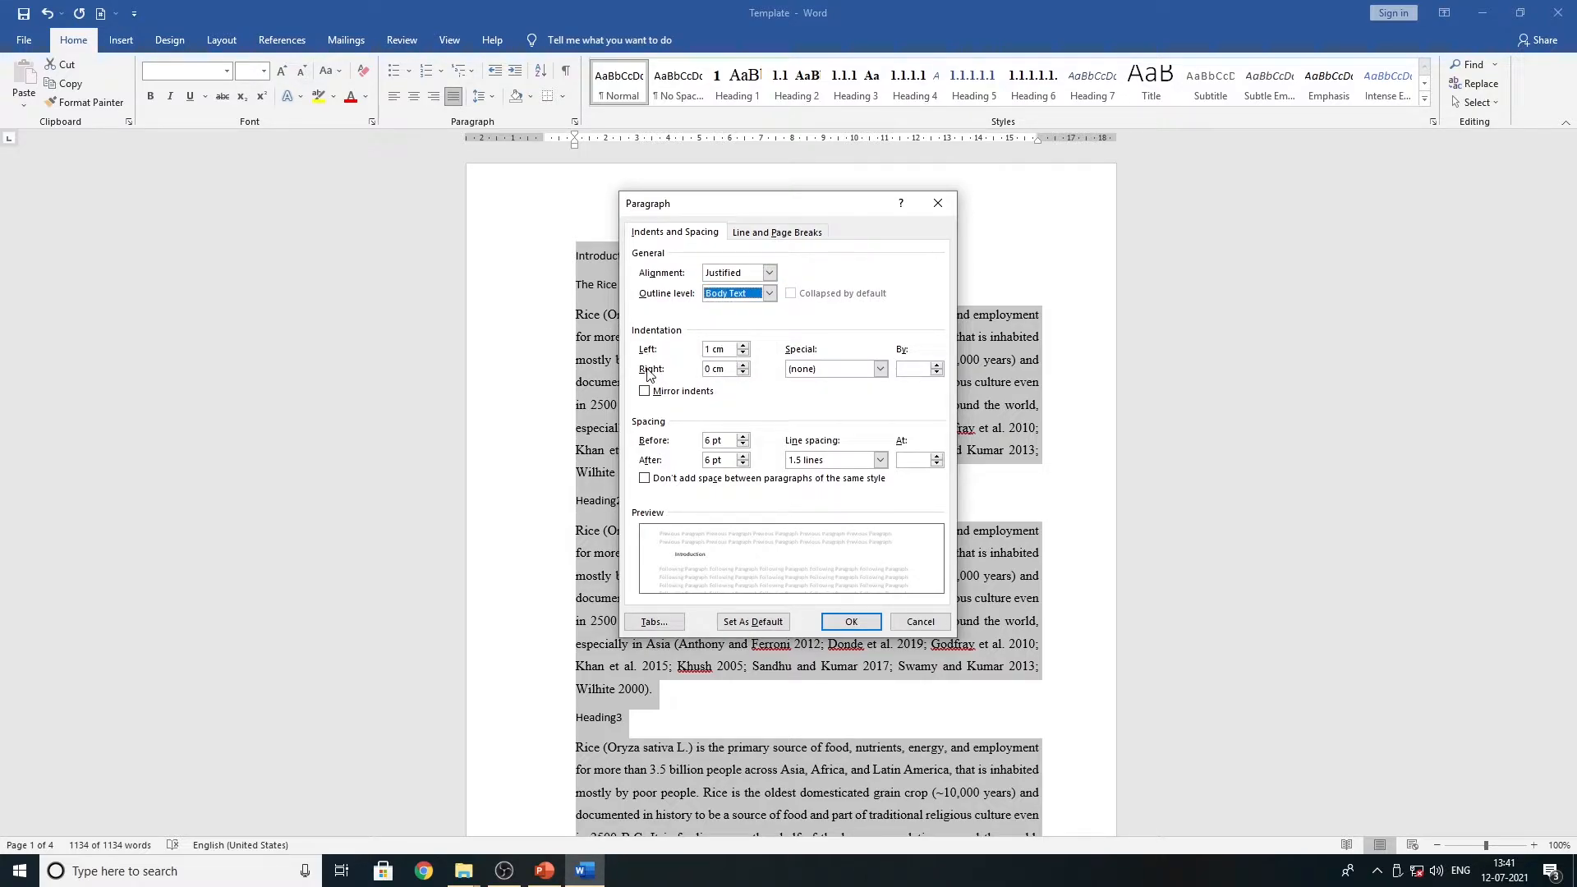
- Increase the left indentation of all the selected paragraphs slightly beyond 1 cm
{"action": "left_click", "coordinate": [743, 347]}
{"action": "left_click", "coordinate": [743, 346]}
{"action": "left_click", "coordinate": [841, 626]}
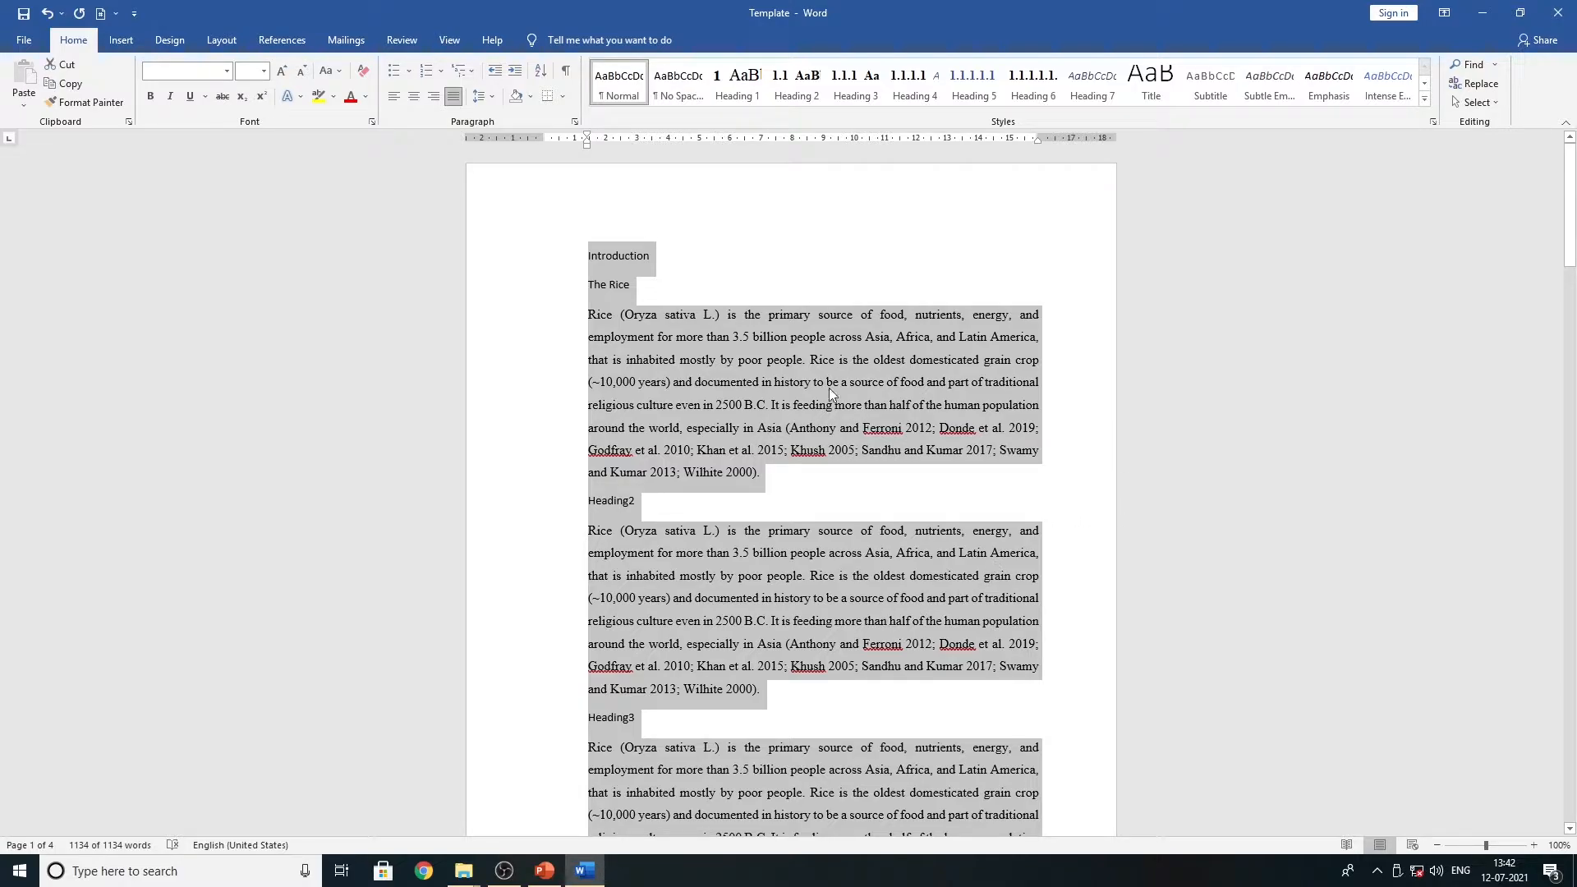
- Insert eight blank lines above the word Introduction at the start of the document
{"action": "left_click", "coordinate": [705, 289]}
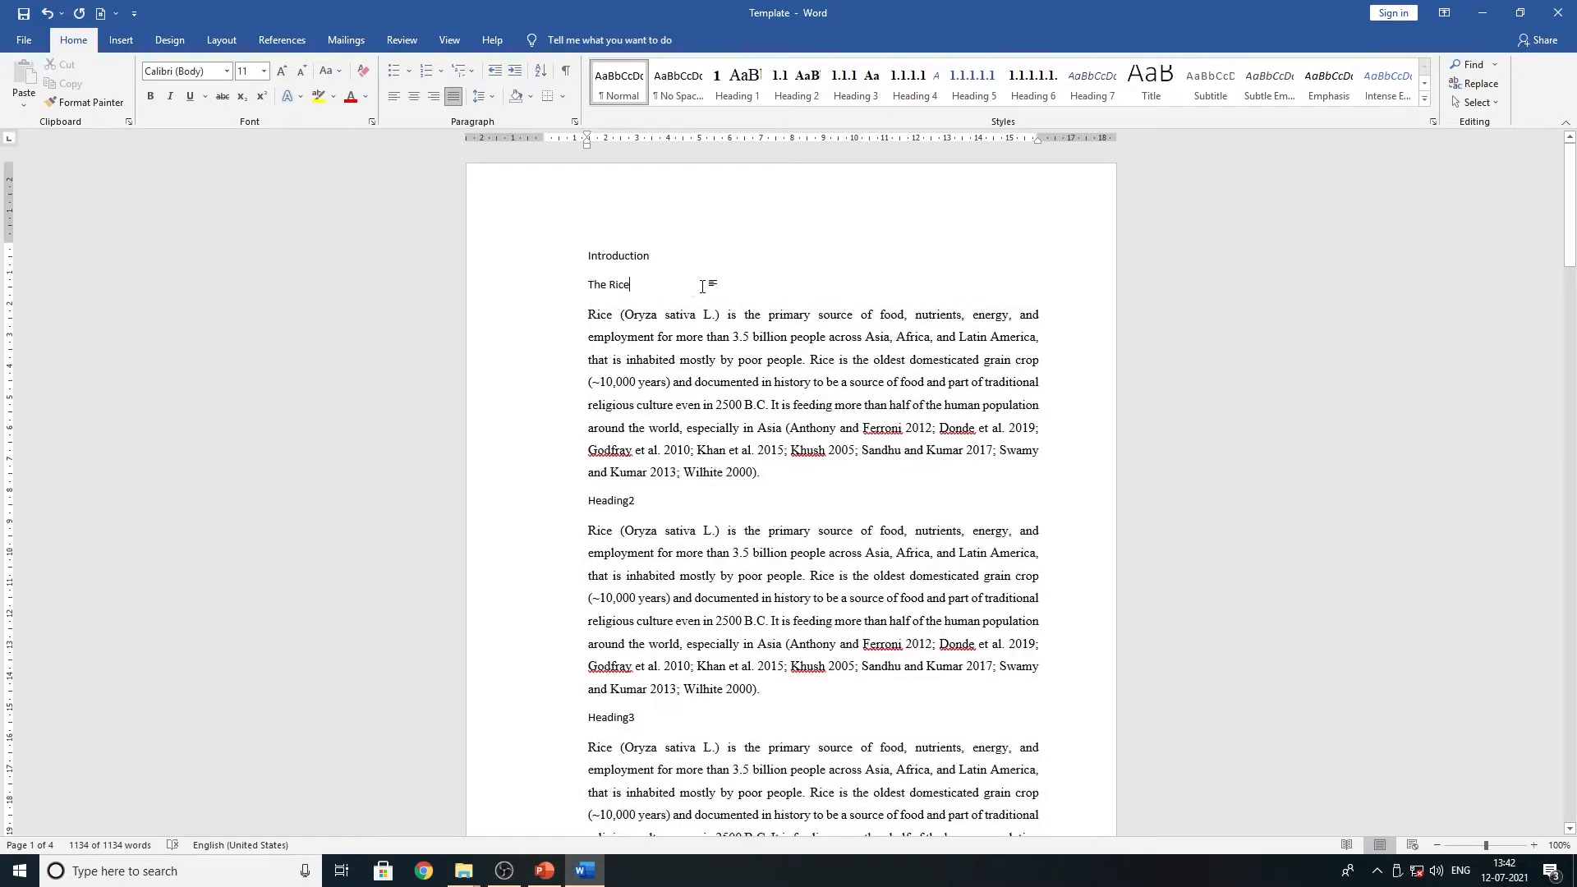
{"action": "left_click", "coordinate": [584, 250]}
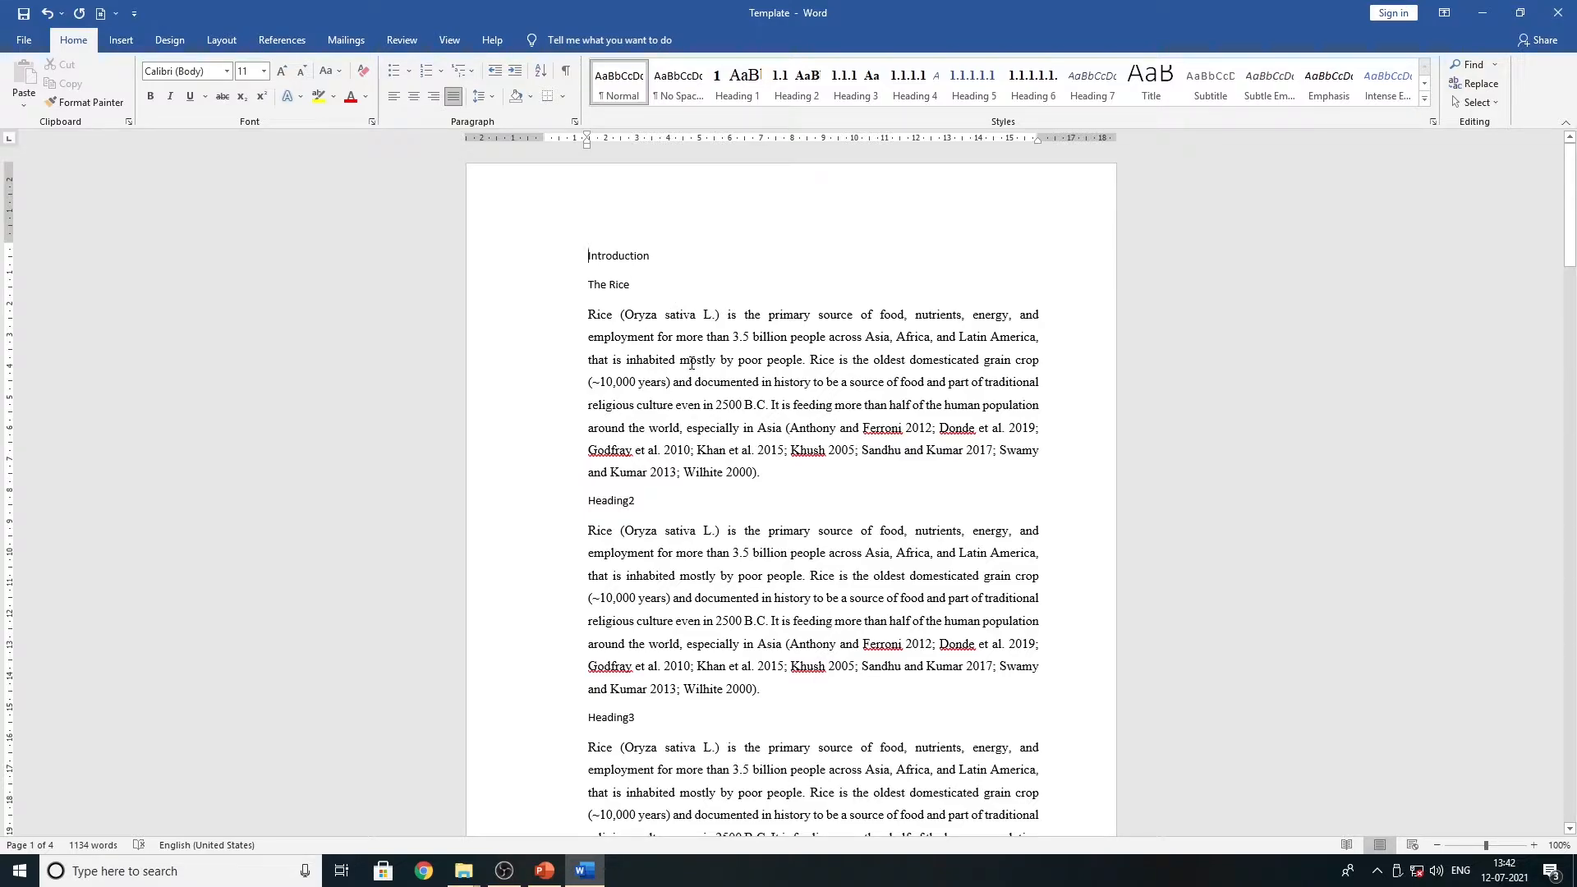
{"action": "key", "text": "Return"}
{"action": "key", "text": "Return"}
{"action": "key", "text": "Return"}
{"action": "key", "text": "Return"}
{"action": "key", "text": "Return"}
{"action": "key", "text": "Return"}
{"action": "key", "text": "Return"}
{"action": "key", "text": "Return"}
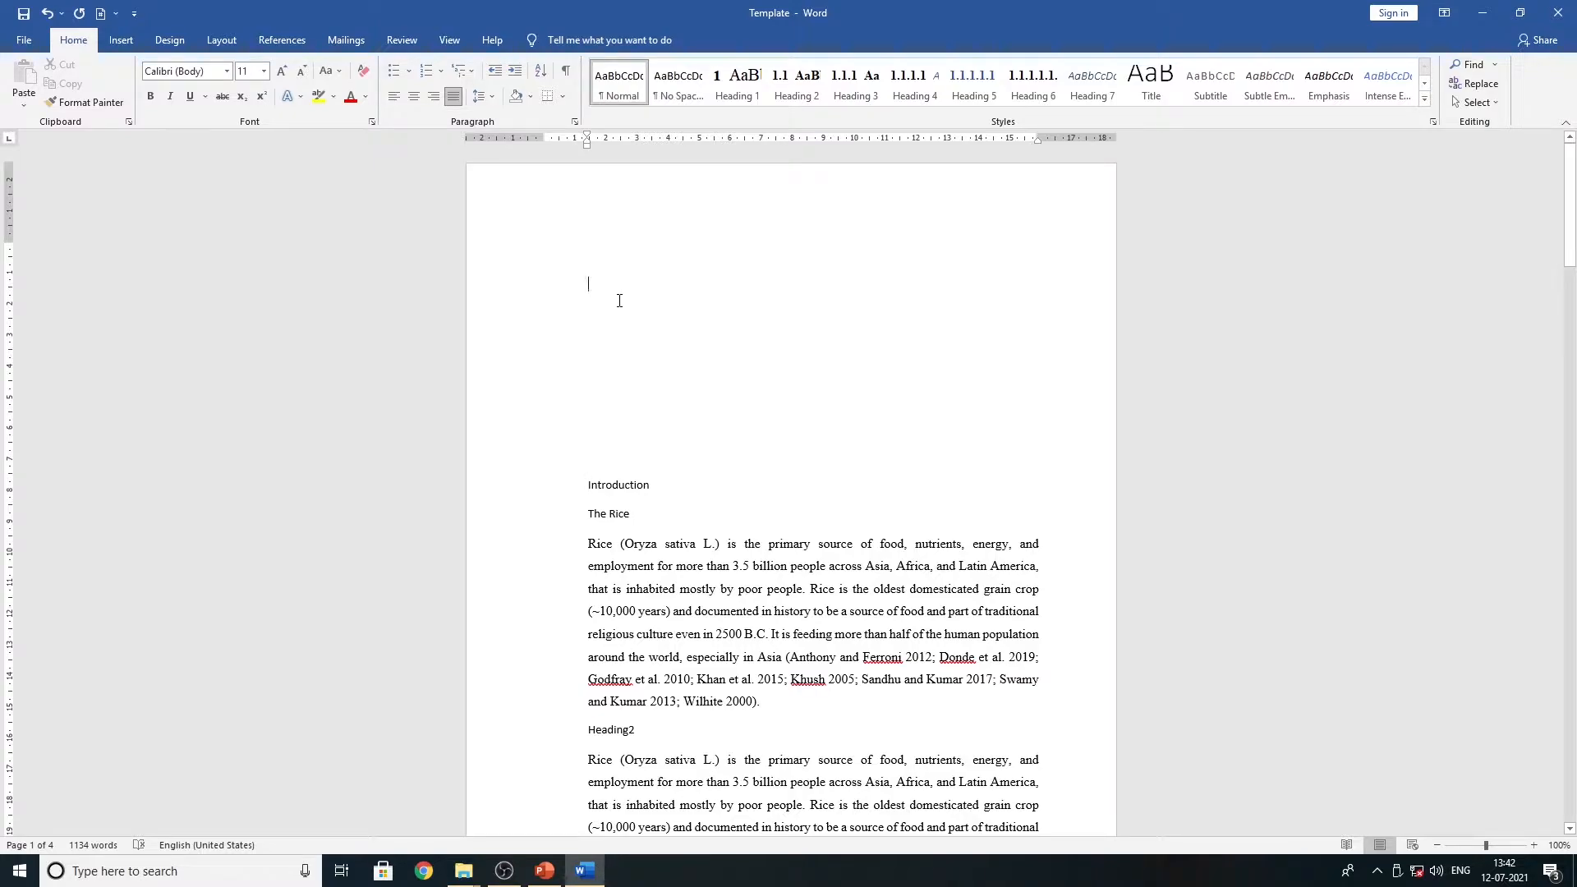
- Enter Heading1 on the second blank line of the first page and copy that line
{"action": "type", "text": "Head"}
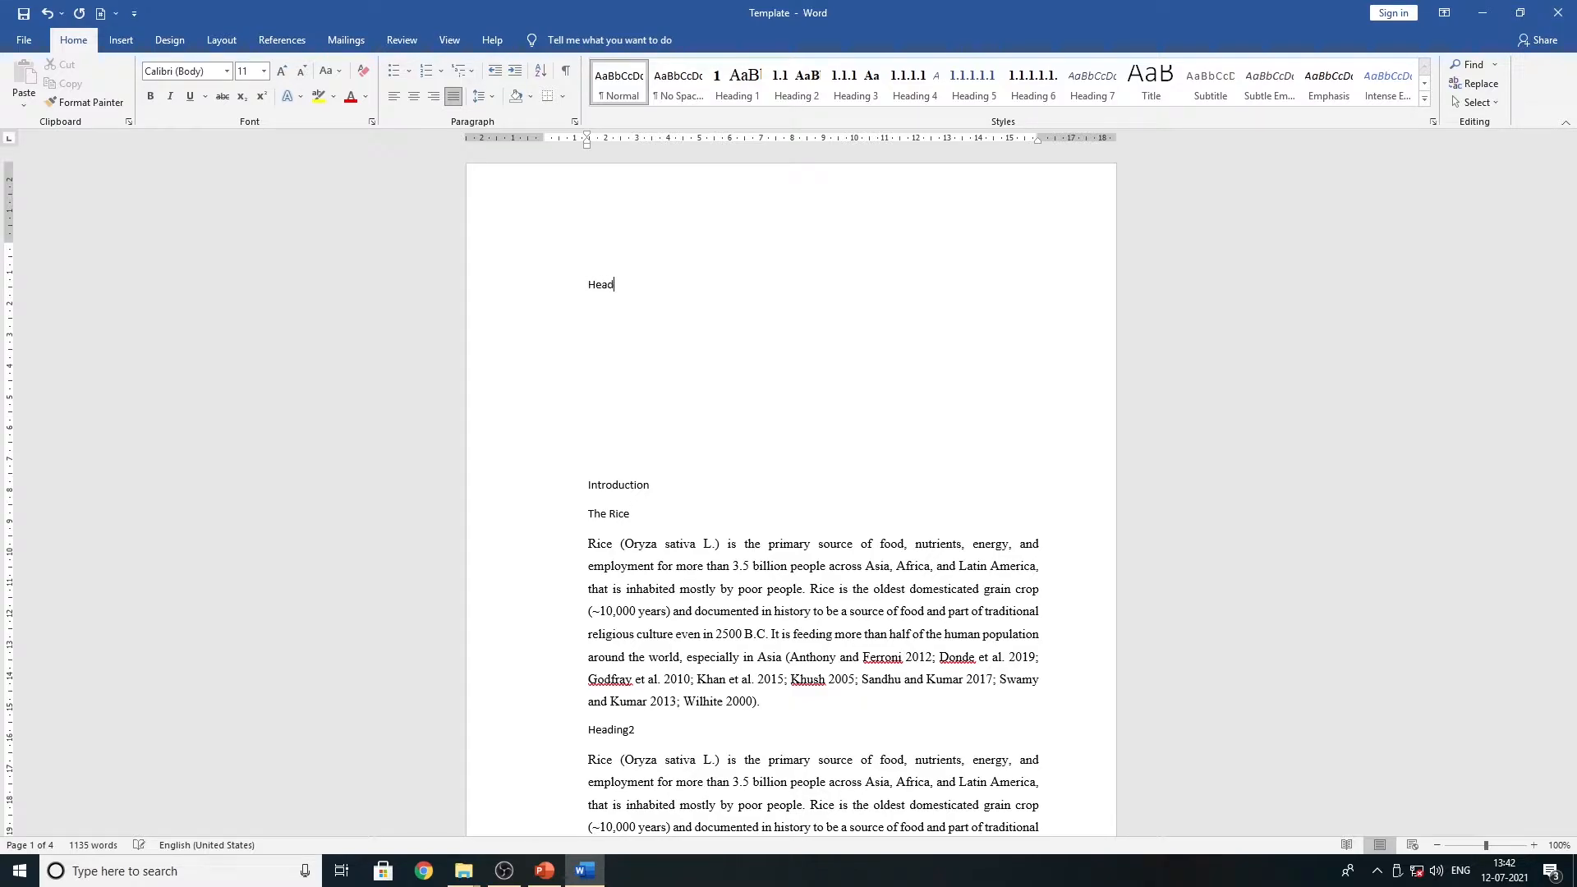
{"action": "type", "text": "ing1"}
{"action": "double_click", "coordinate": [620, 288]}
{"action": "key", "text": "ctrl+c"}
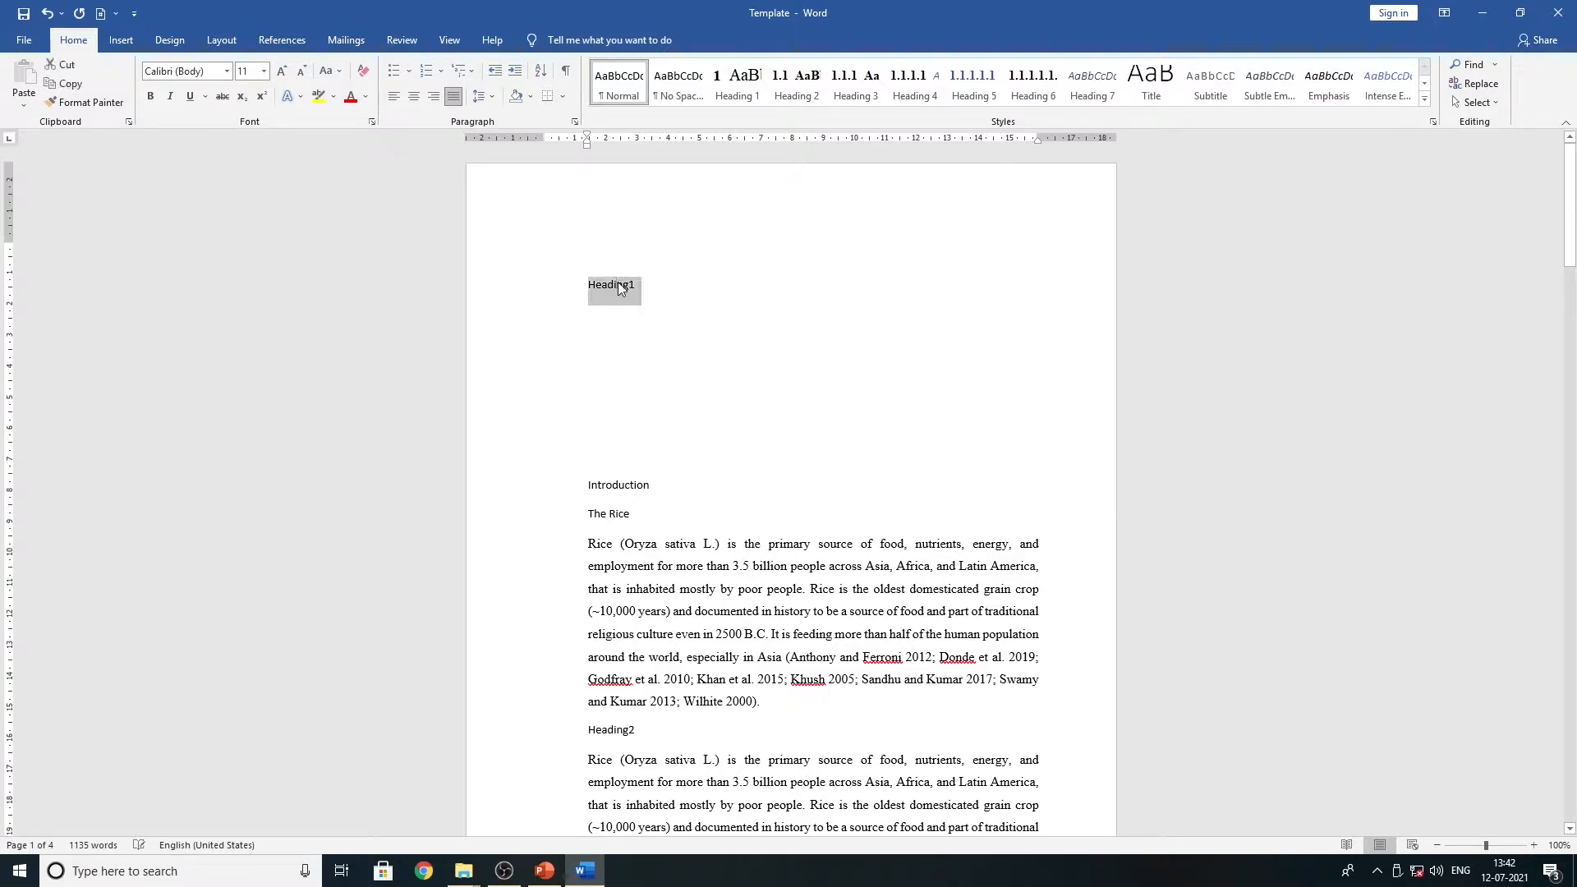
{"action": "left_click", "coordinate": [621, 289]}
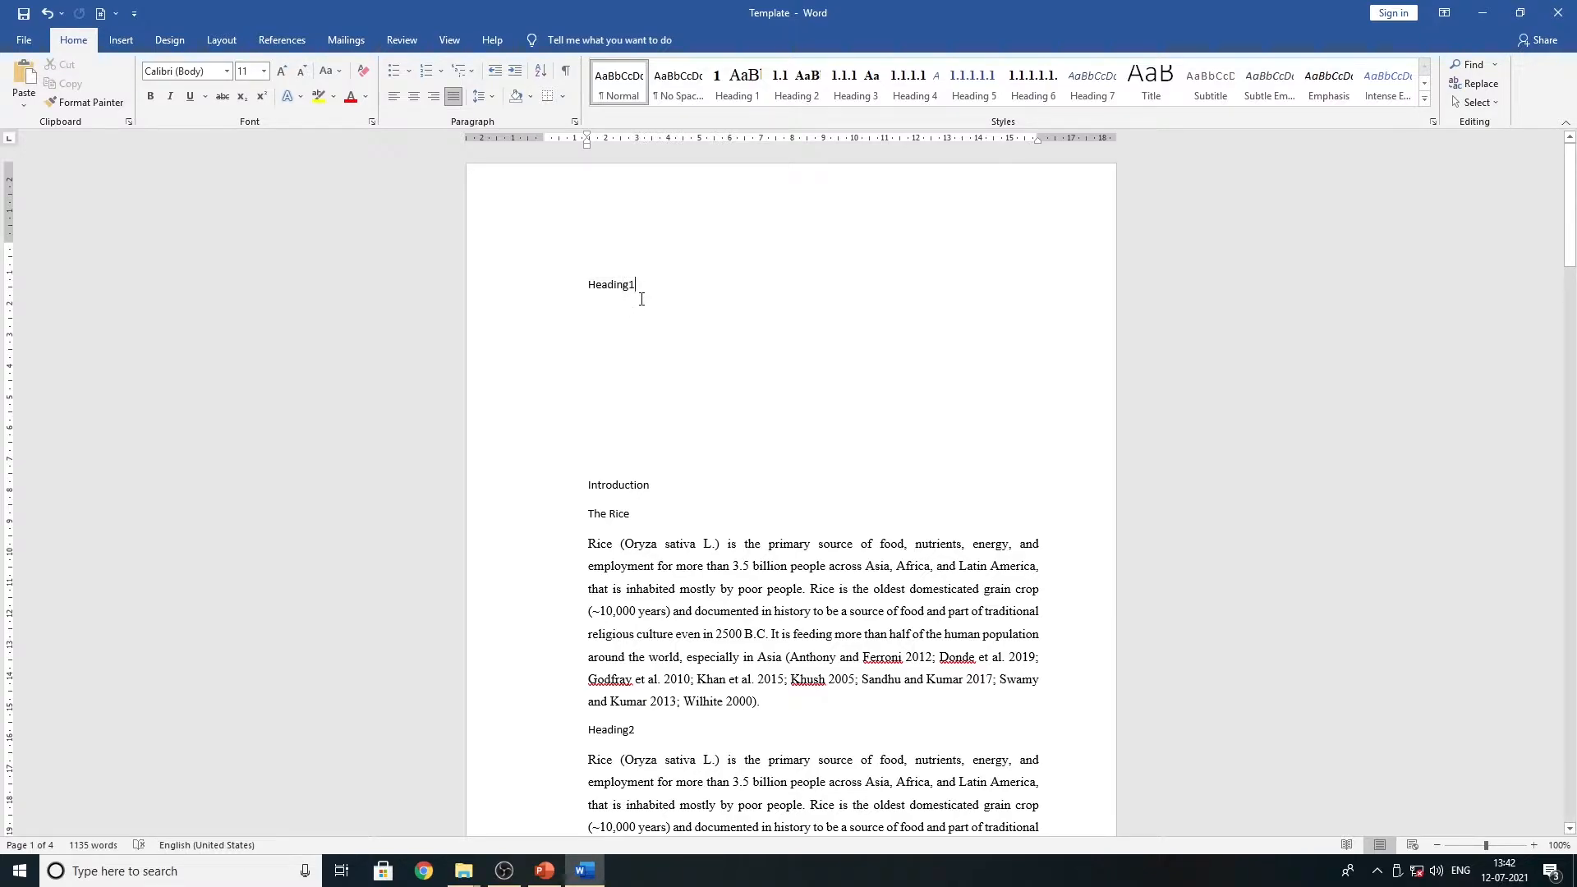
- Paste six copies of the Heading1 line below the original, putting blank lines between them
{"action": "key", "text": "Return"}
{"action": "key", "text": "ctrl+v"}
{"action": "key", "text": "Return"}
{"action": "key", "text": "Return"}
{"action": "key", "text": "ctrl+v"}
{"action": "key", "text": "Return"}
{"action": "key", "text": "Return"}
{"action": "key", "text": "ctrl+v"}
{"action": "key", "text": "Return"}
{"action": "key", "text": "Return"}
{"action": "key", "text": "ctrl+v"}
{"action": "key", "text": "Return"}
{"action": "key", "text": "Return"}
{"action": "key", "text": "ctrl+v"}
{"action": "key", "text": "Return"}
{"action": "key", "text": "Return"}
{"action": "key", "text": "ctrl+v"}
{"action": "key", "text": "Return"}
- Rename the first two pasted copies Heading2 and Heading3, removing the blank line between them
{"action": "left_click", "coordinate": [652, 332]}
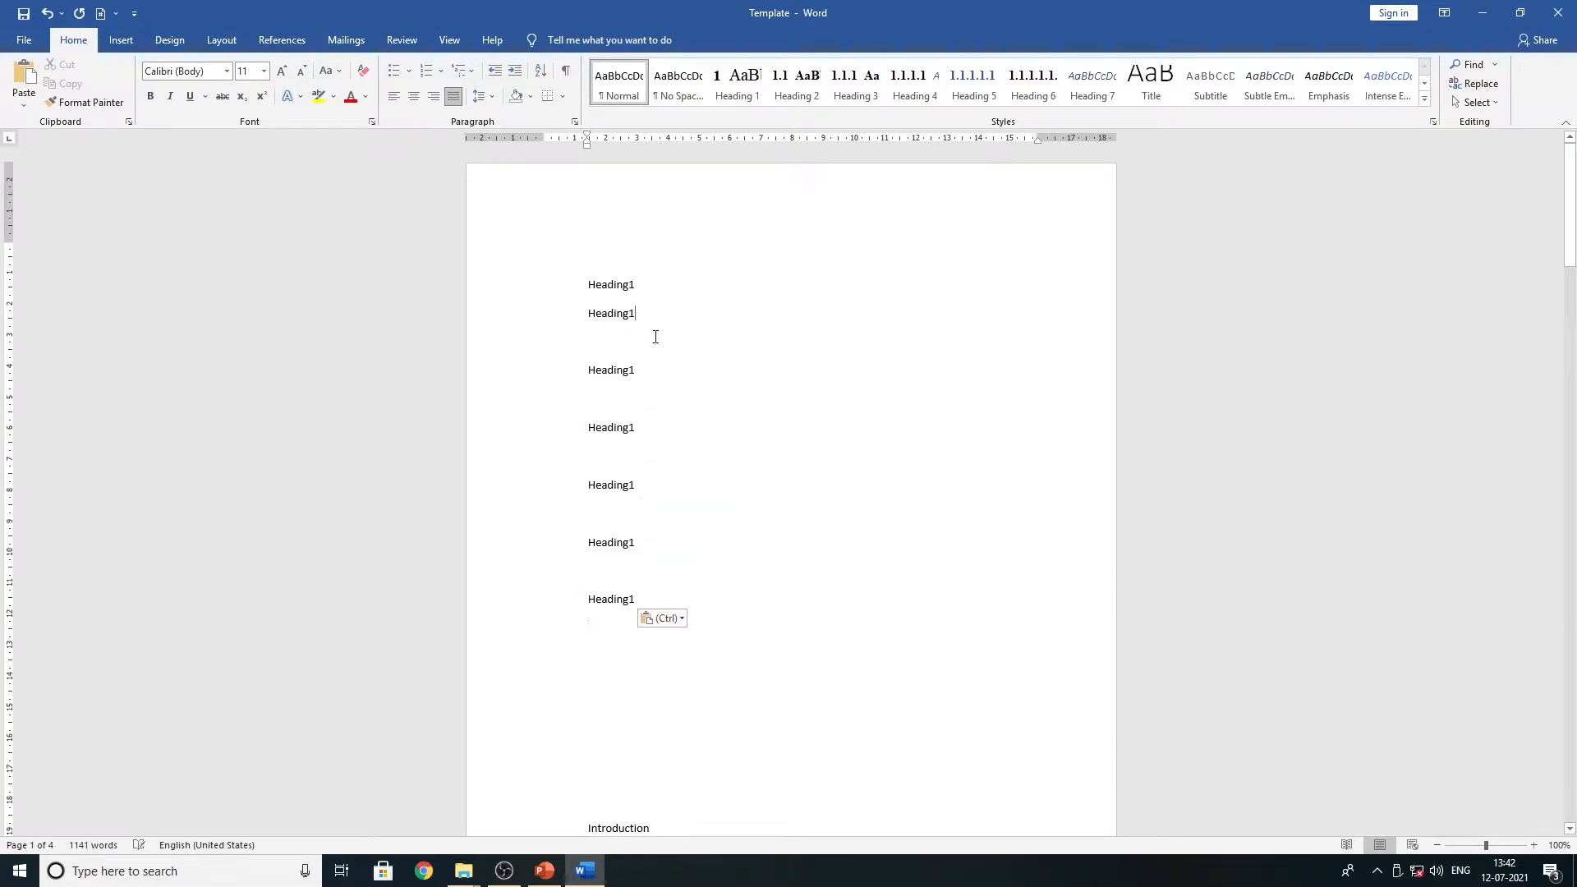
{"action": "key", "text": "BackSpace"}
{"action": "type", "text": "2"}
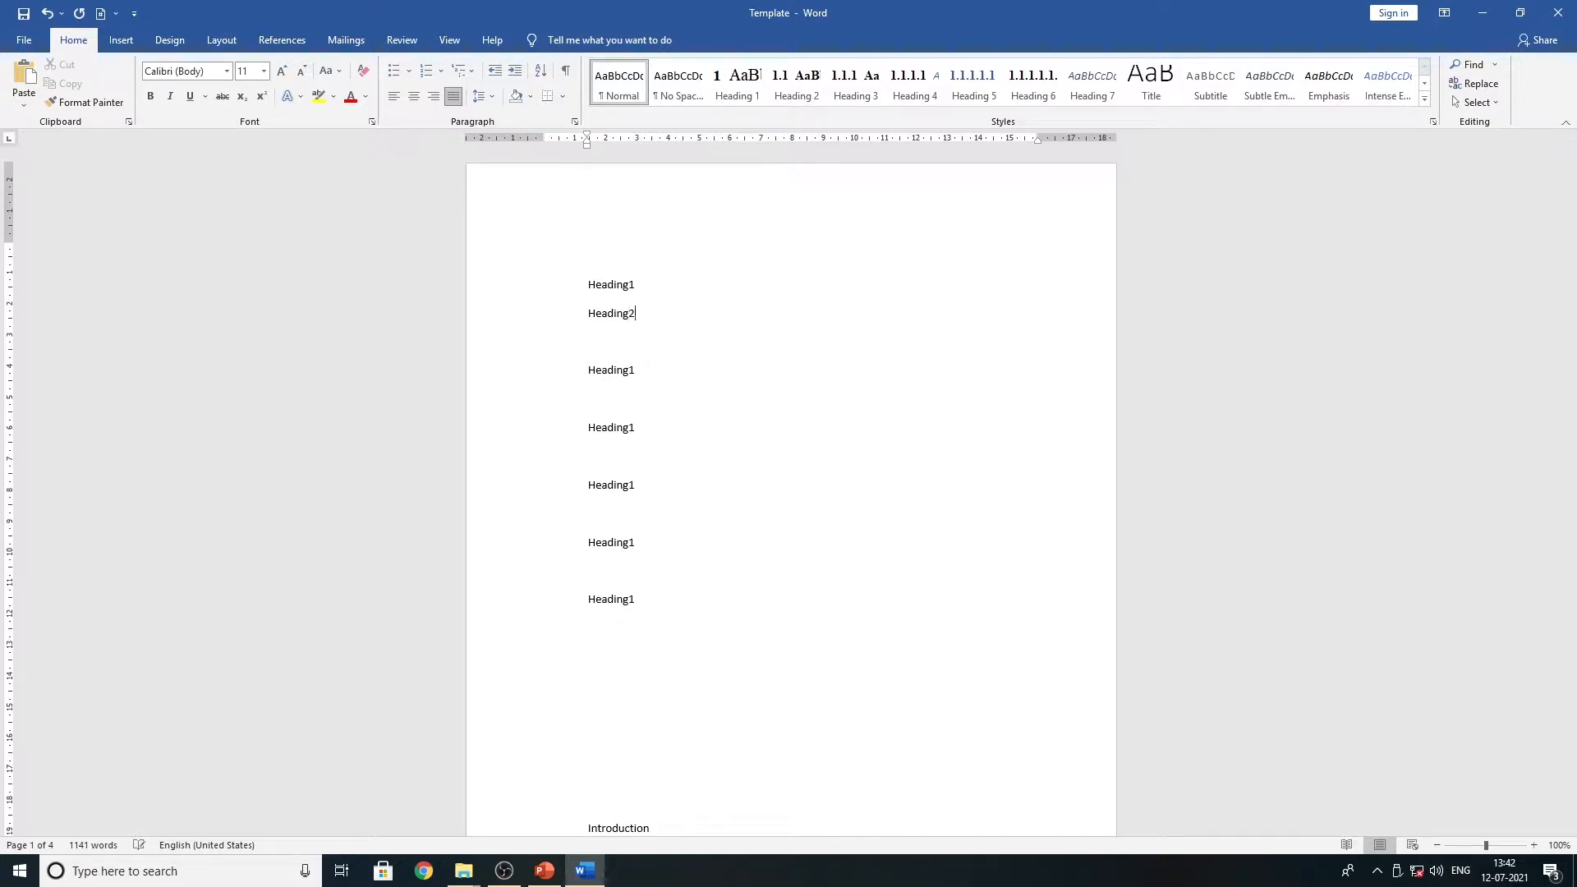
{"action": "key", "text": "Delete"}
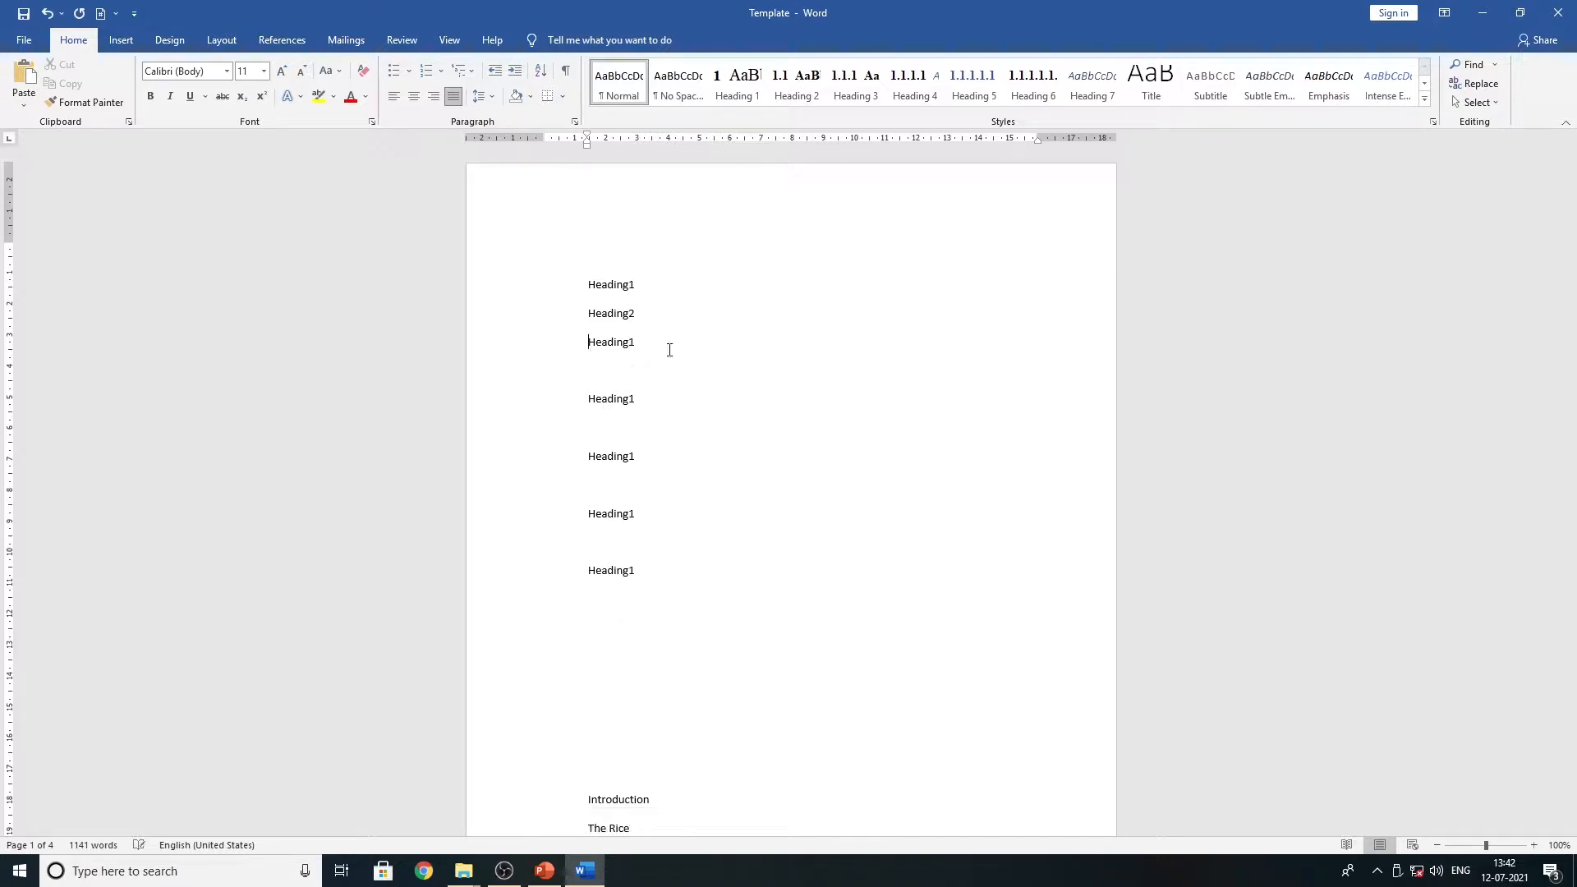
{"action": "left_click", "coordinate": [664, 337]}
{"action": "key", "text": "BackSpace"}
{"action": "type", "text": "3"}
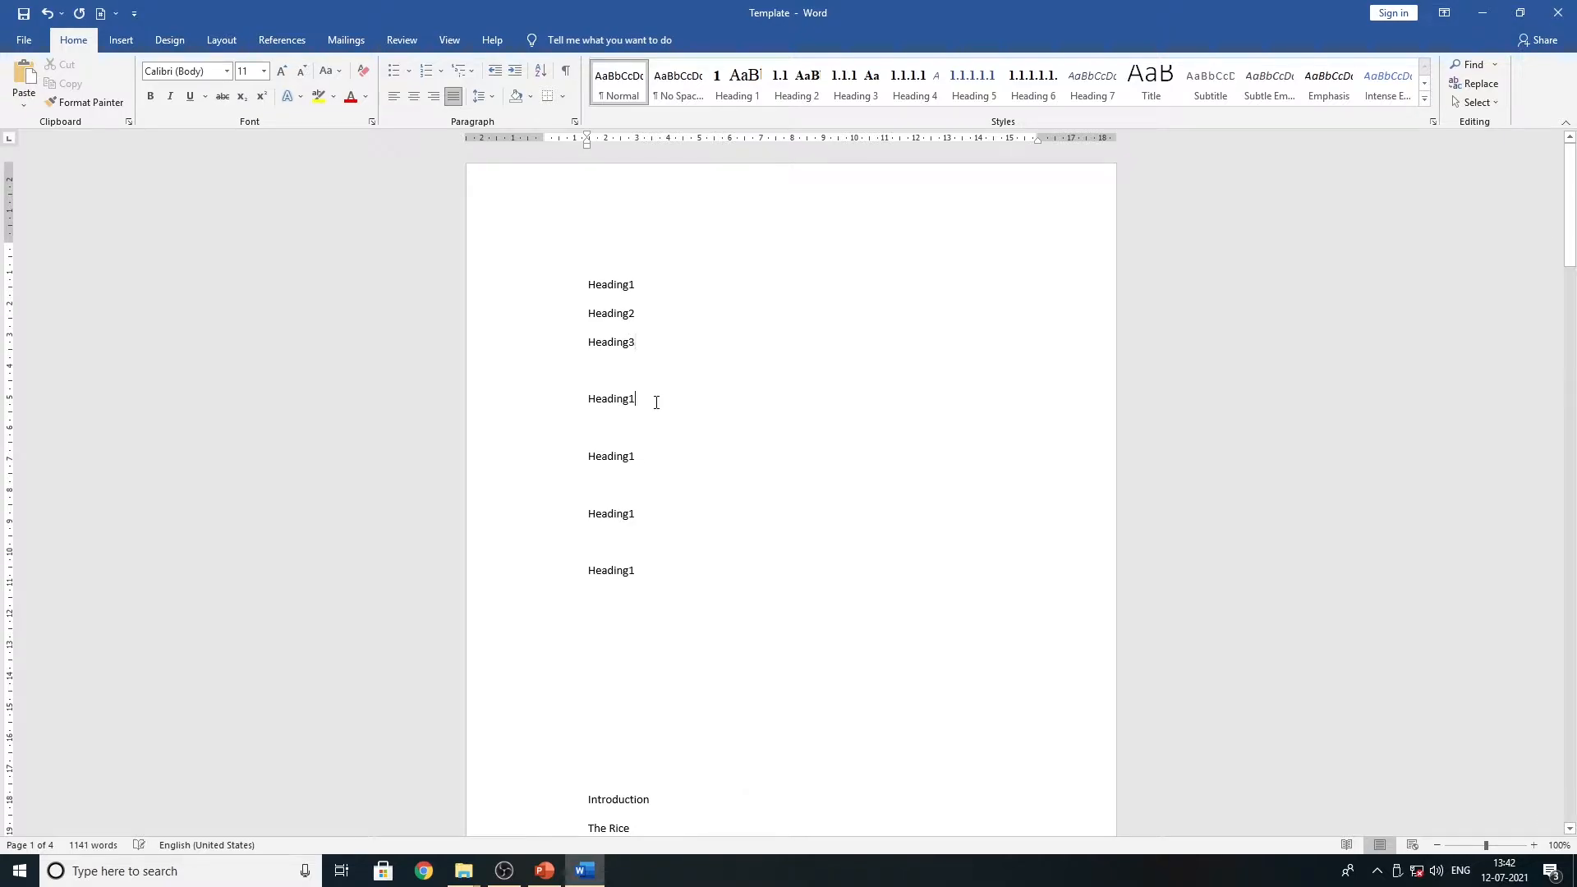
- Rename the next three copies Heading4, Heading5 and Heading6, and delete the surplus Heading1 copy at the end of the list
{"action": "key", "text": "BackSpace"}
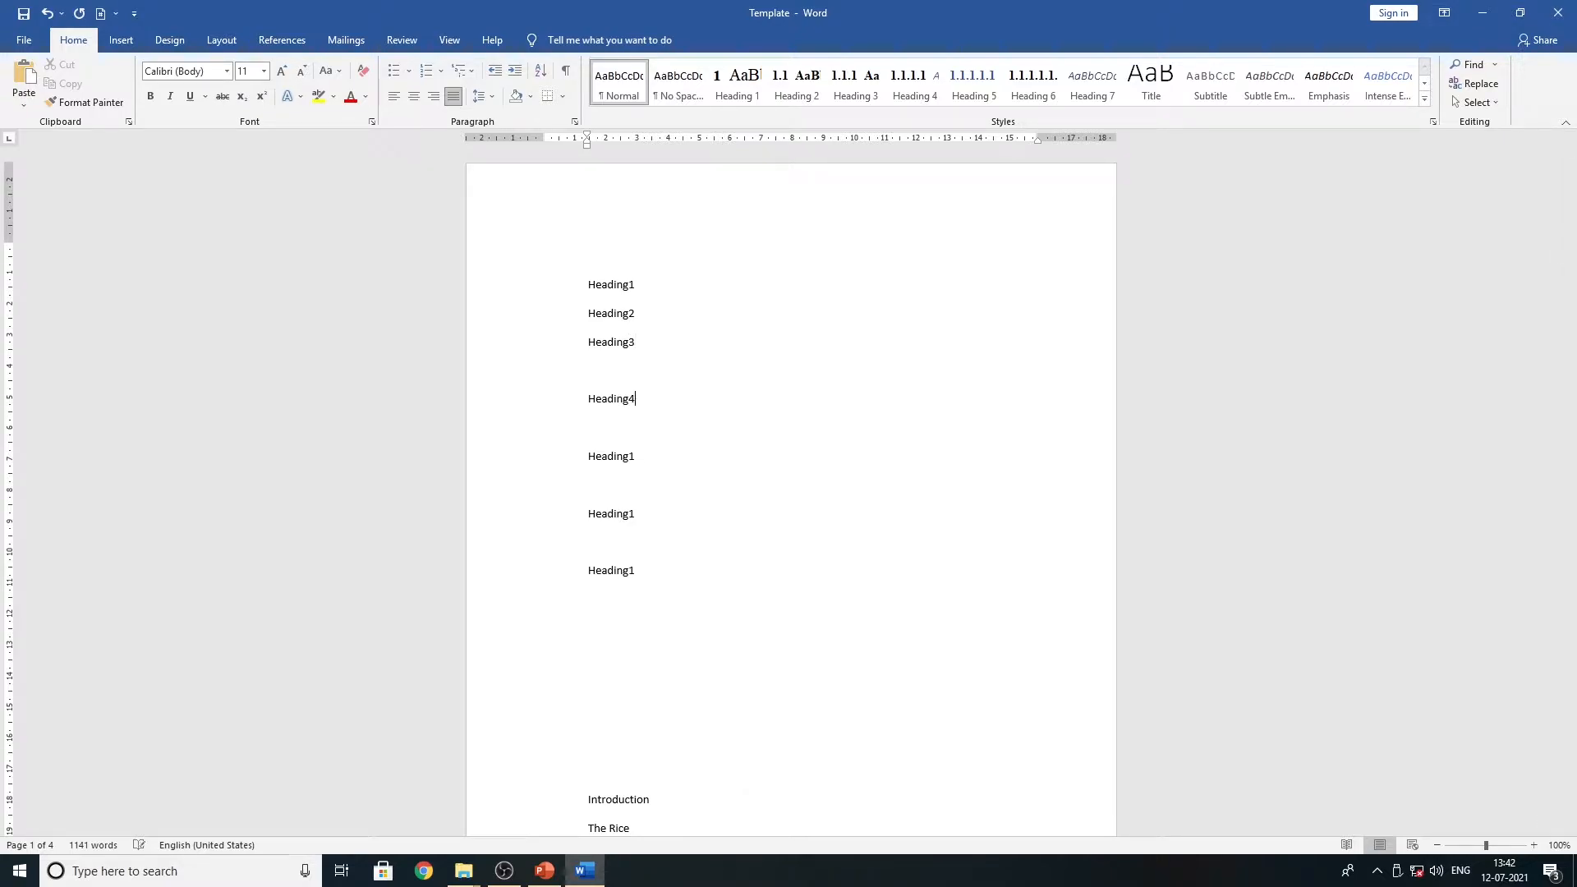
{"action": "key", "text": "BackSpace"}
{"action": "type", "text": "5"}
{"action": "left_click", "coordinate": [638, 513]}
{"action": "key", "text": "BackSpace"}
{"action": "type", "text": "6"}
{"action": "left_click_drag", "start_coordinate": [649, 573], "coordinate": [528, 553]}
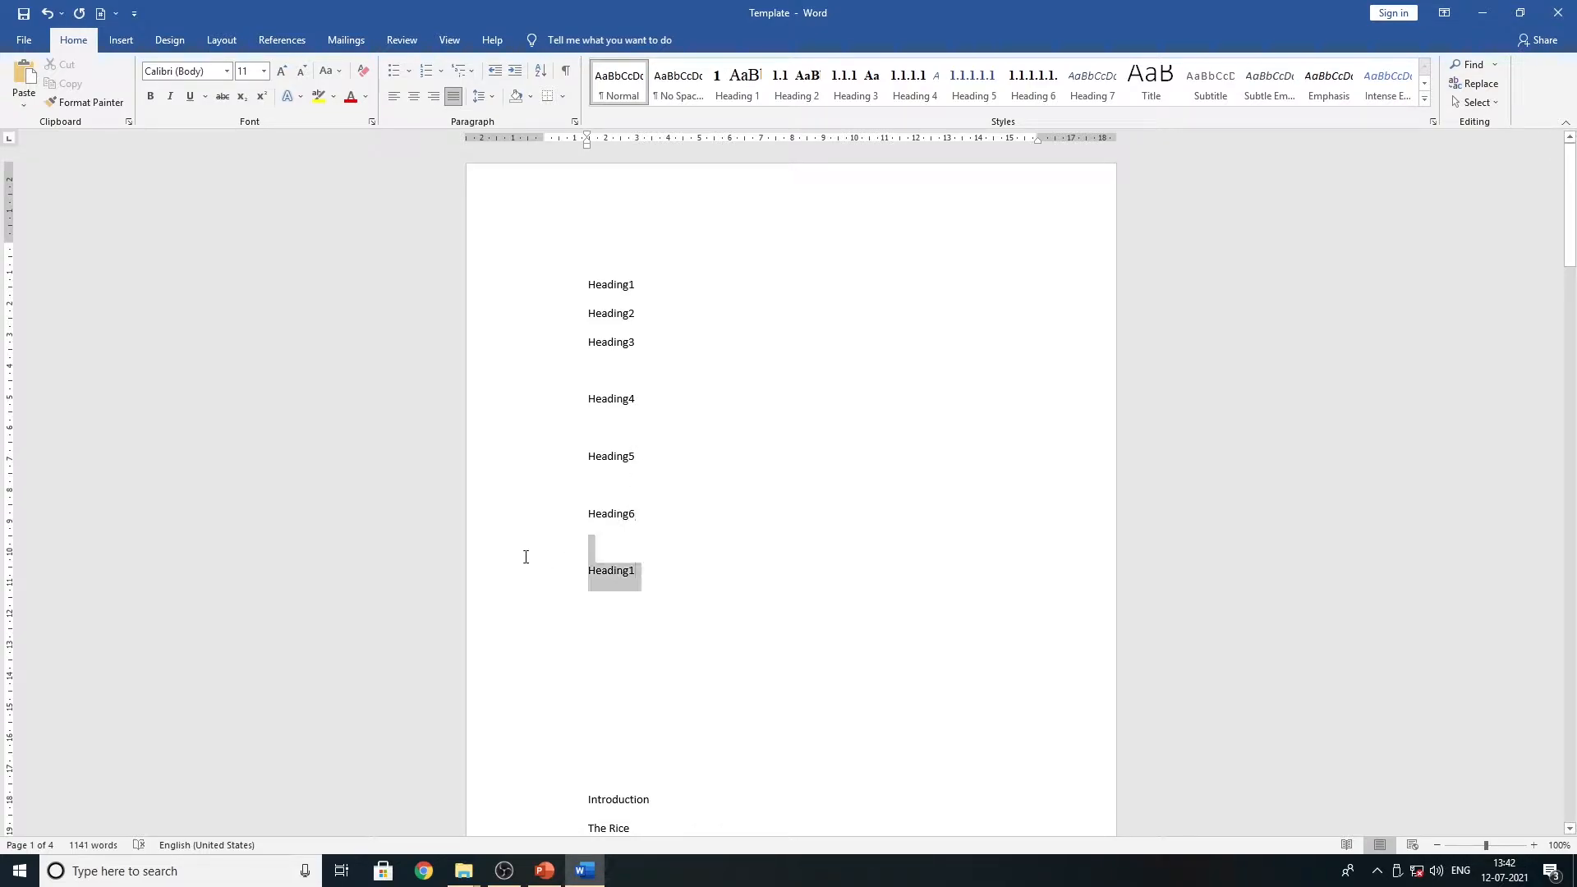
{"action": "key", "text": "BackSpace"}
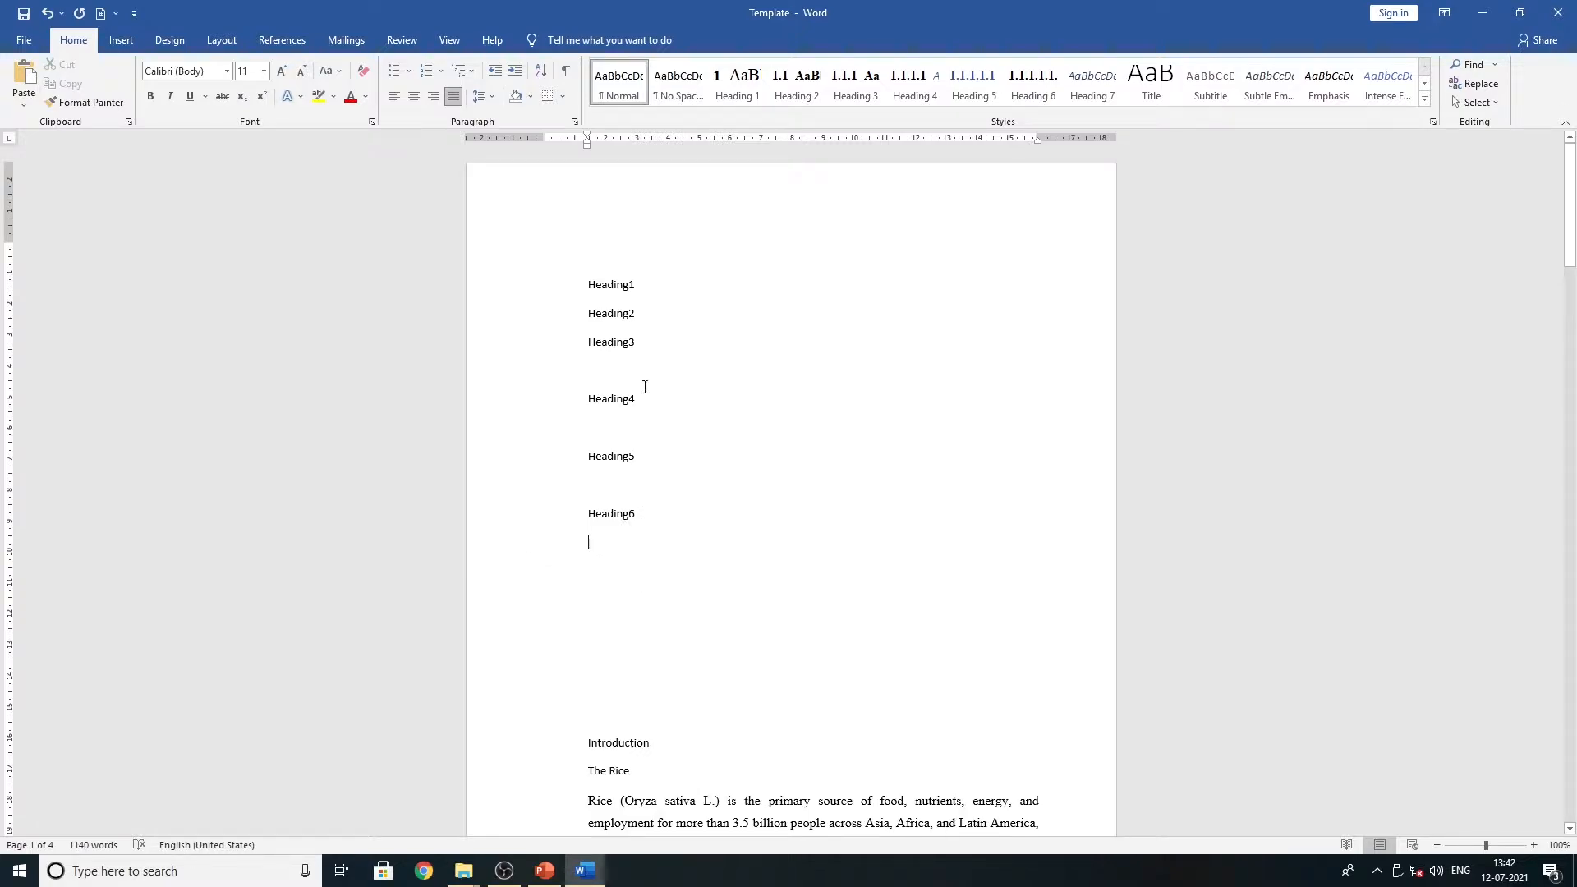
- Delete the remaining blank lines between Heading3, Heading4, Heading5 and Heading6 so the headings follow each other directly
{"action": "key", "text": "BackSpace"}
{"action": "left_click", "coordinate": [618, 400]}
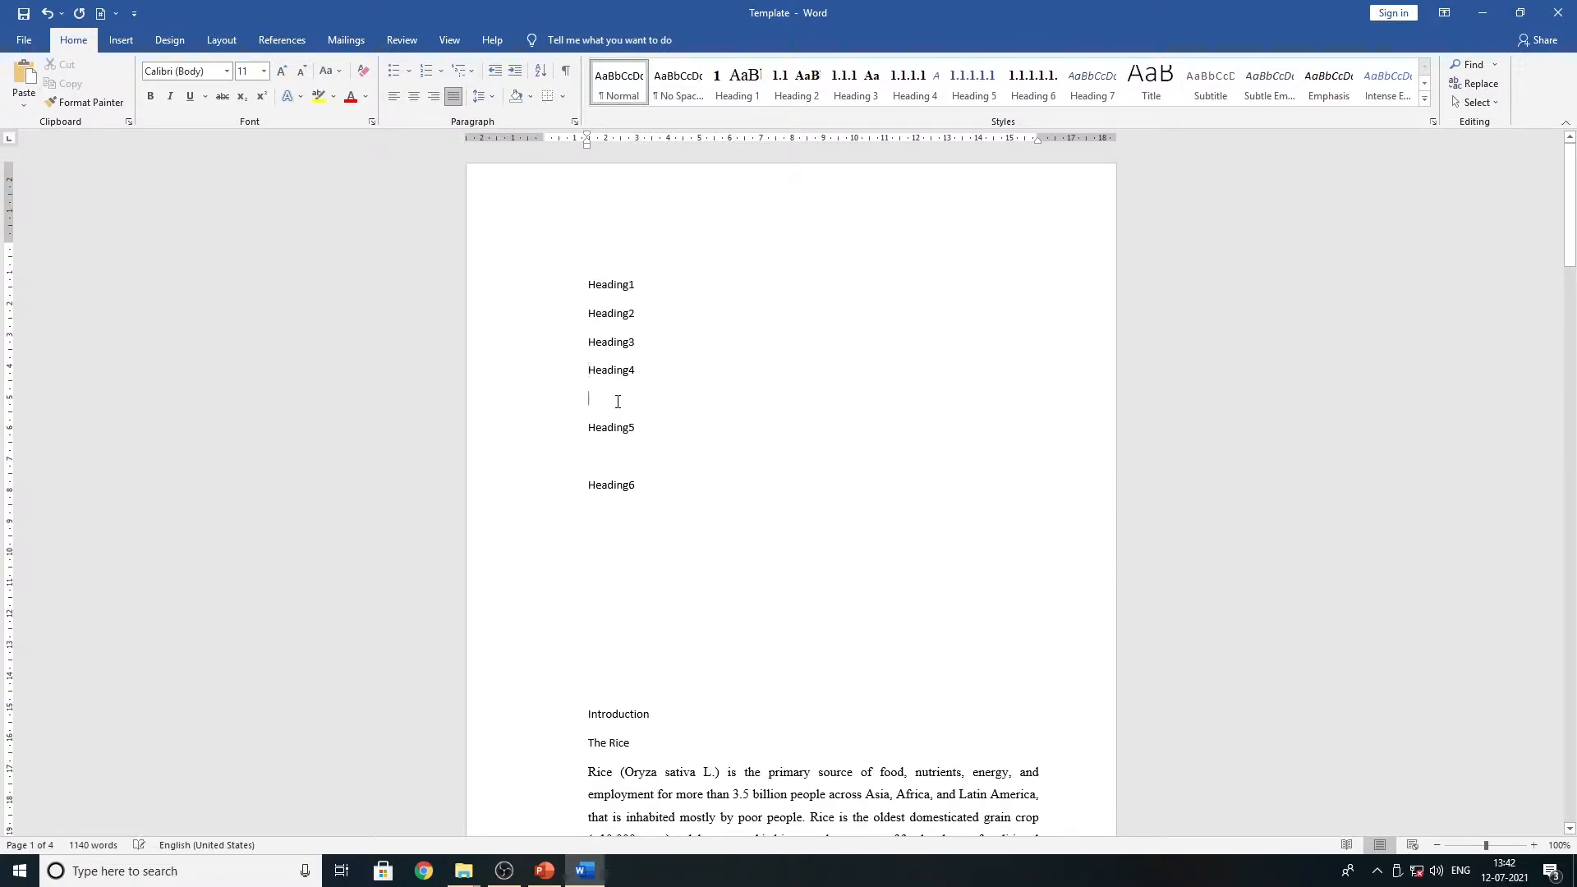
{"action": "key", "text": "Delete"}
{"action": "left_click", "coordinate": [623, 427]}
{"action": "key", "text": "Delete"}
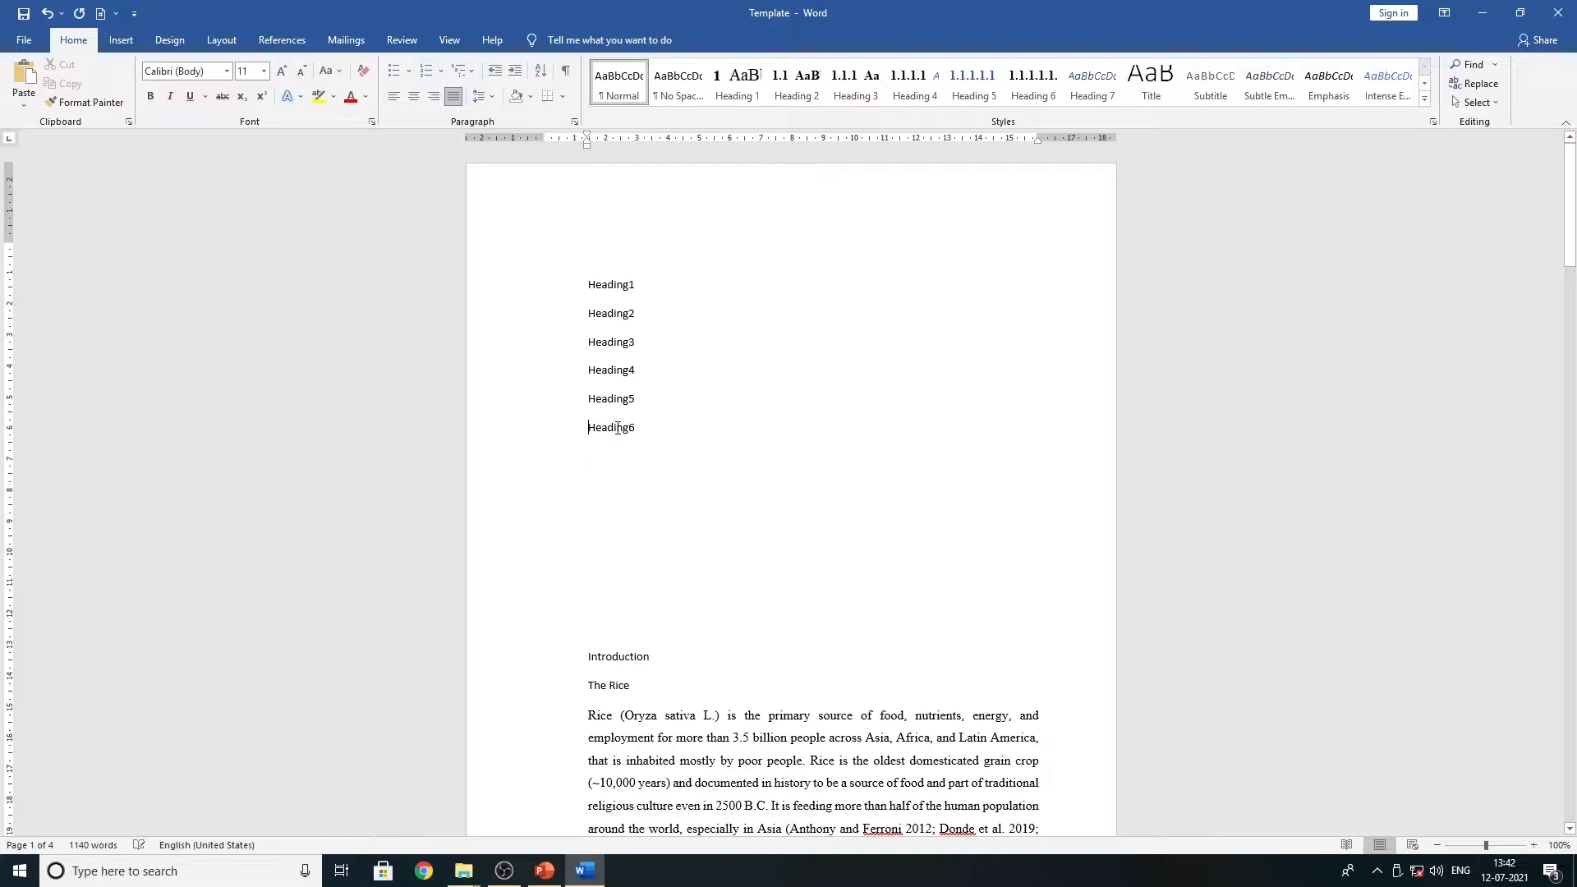
- Start defining a new multilevel list and view the settings of levels 1, 2 and 9
{"action": "left_click", "coordinate": [636, 467]}
{"action": "left_click", "coordinate": [671, 89]}
{"action": "left_click", "coordinate": [477, 73]}
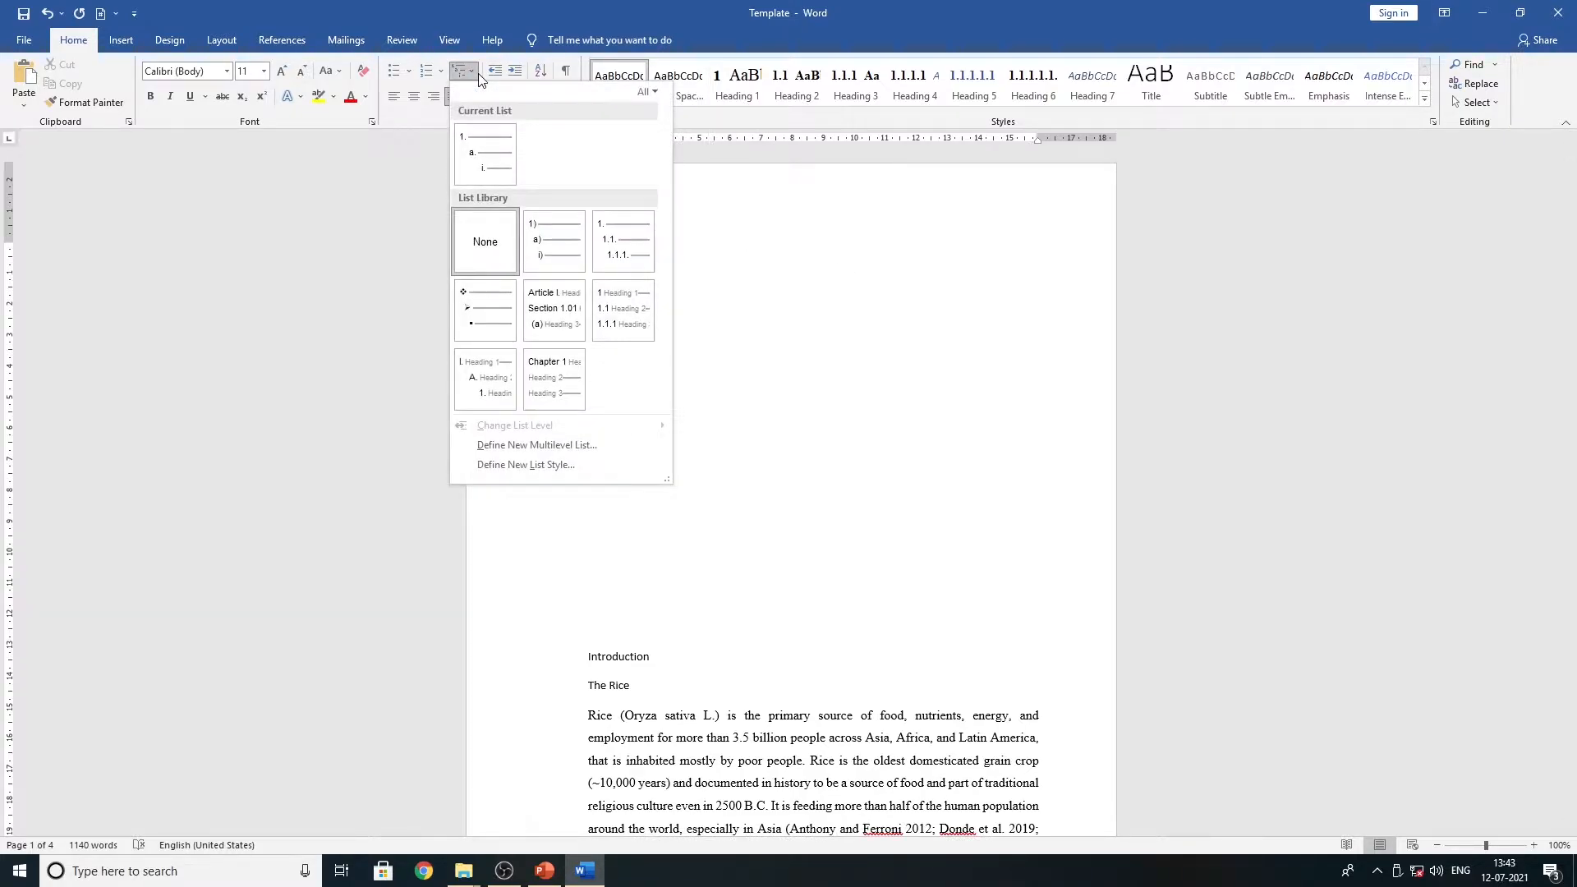
{"action": "left_click", "coordinate": [559, 445]}
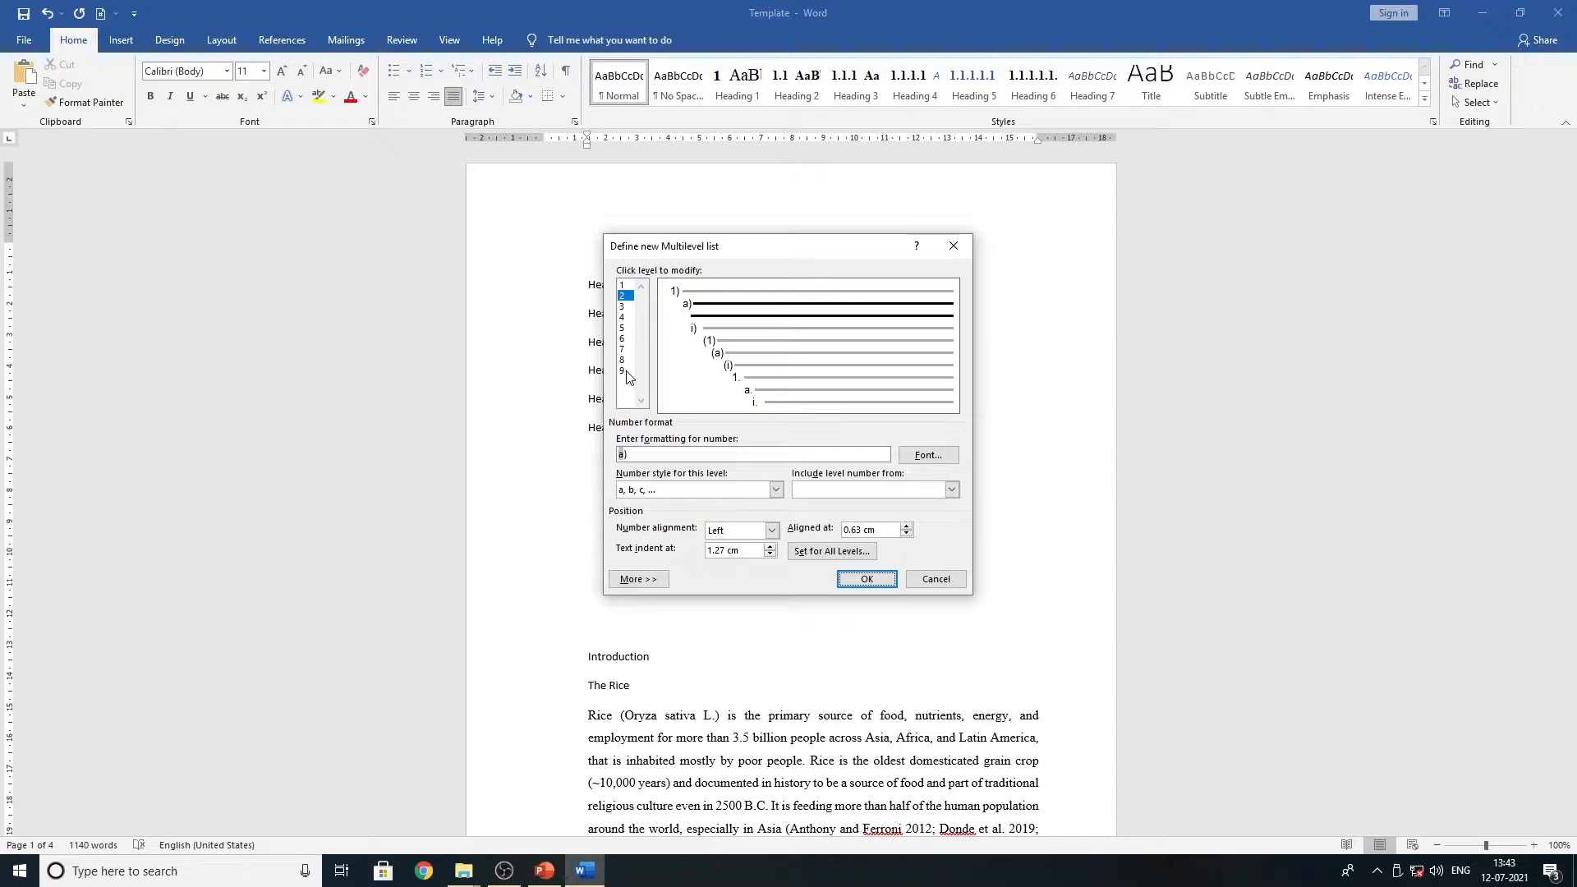
{"action": "left_click", "coordinate": [623, 285]}
{"action": "left_click", "coordinate": [624, 295]}
{"action": "left_click", "coordinate": [626, 371]}
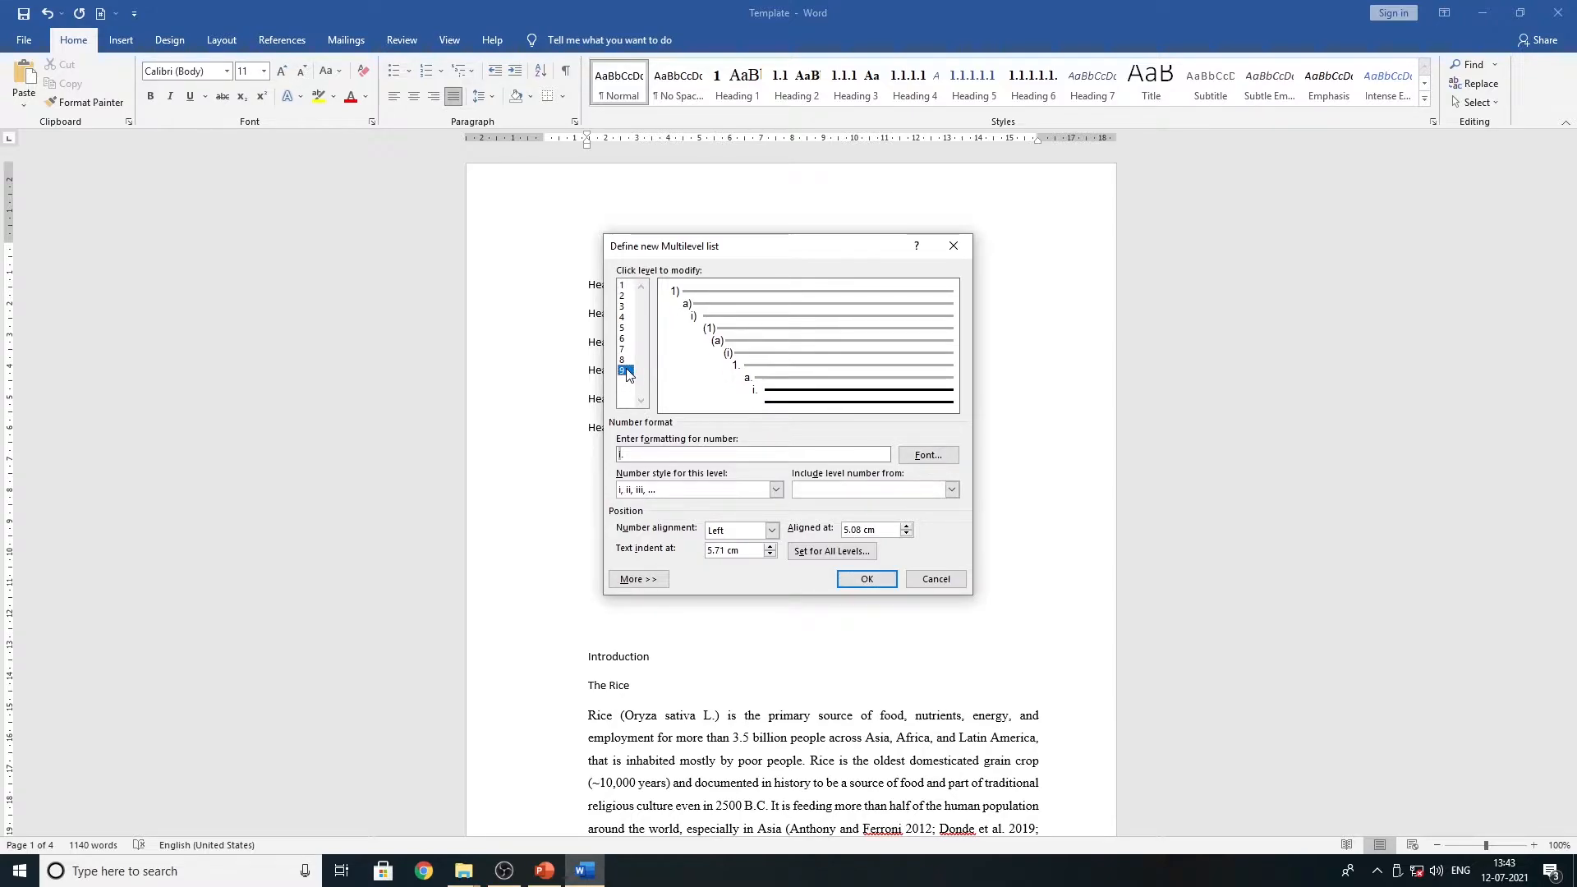
- Give level 1 the 1, 2, 3 number style and remove the closing parenthesis from its number format
{"action": "left_click", "coordinate": [624, 286]}
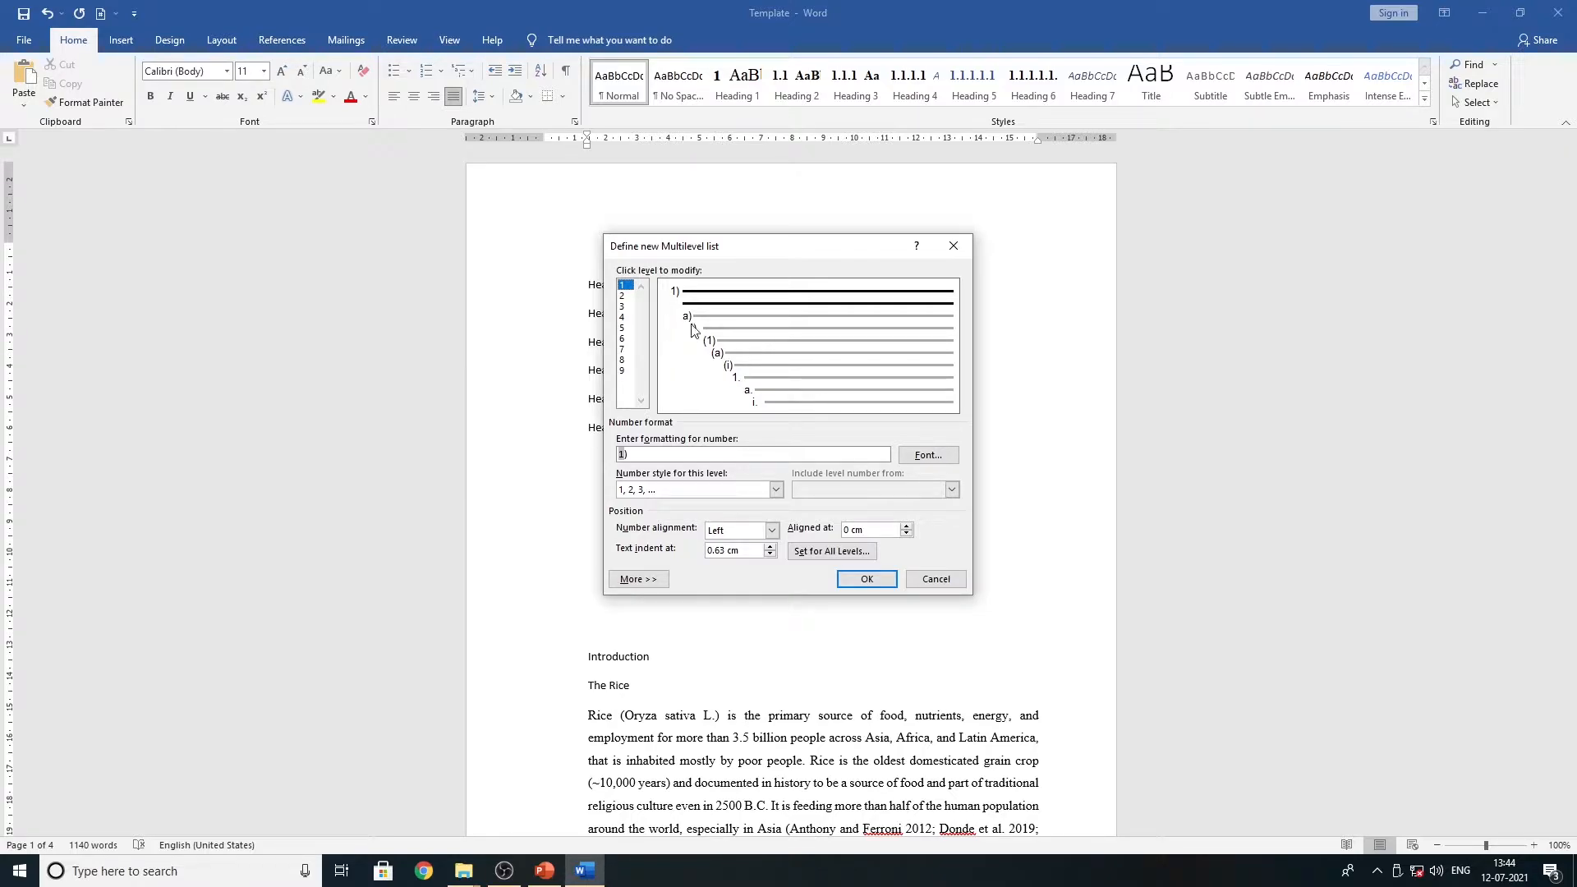
{"action": "left_click", "coordinate": [776, 490]}
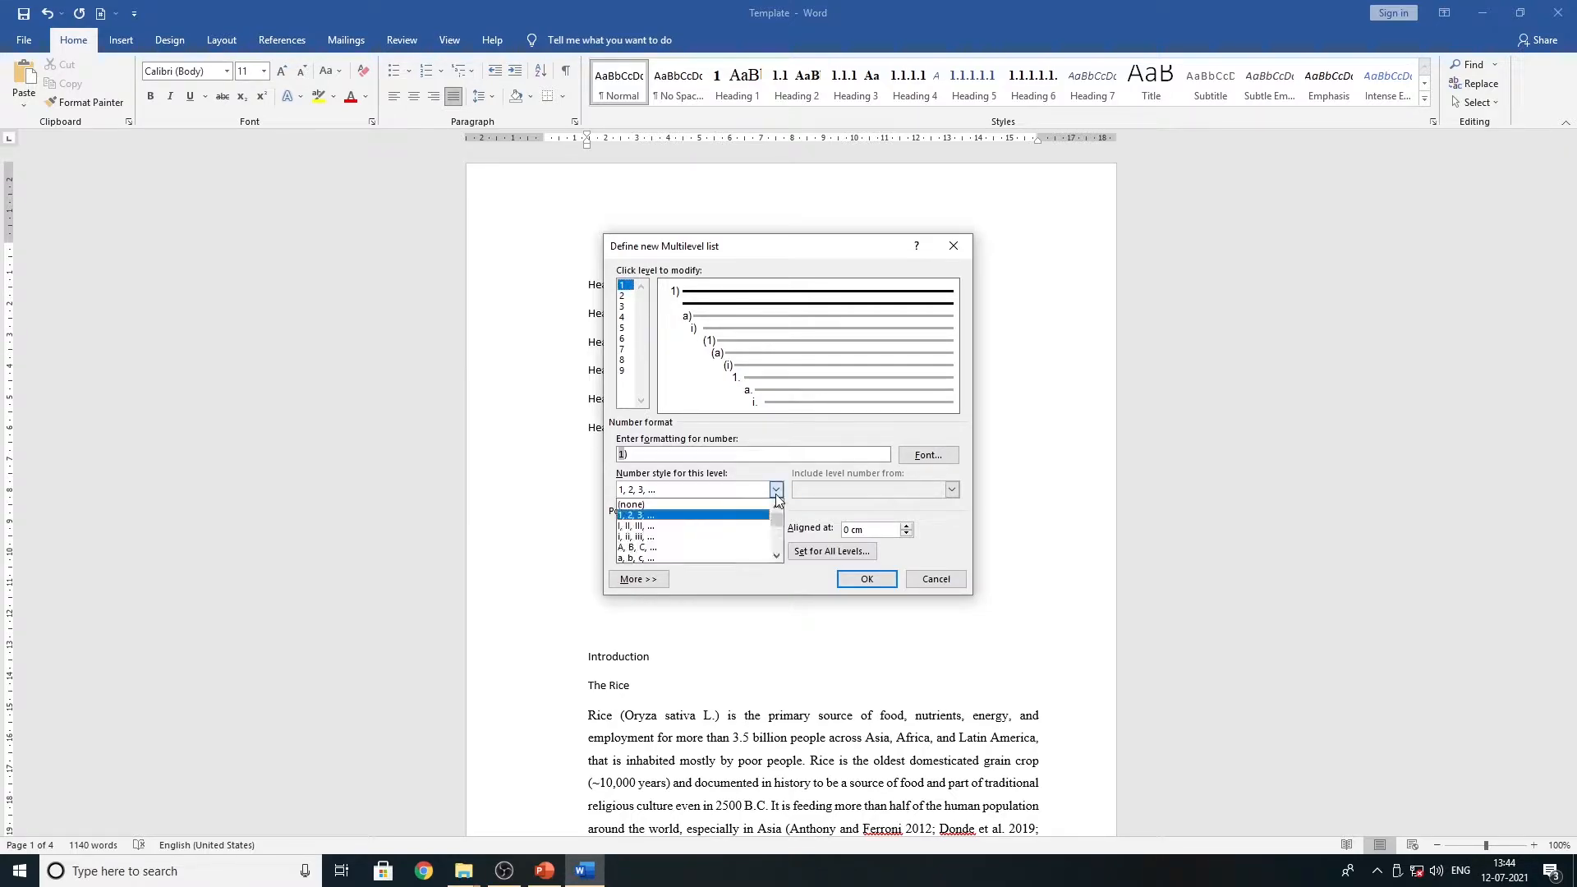
{"action": "left_click", "coordinate": [656, 516]}
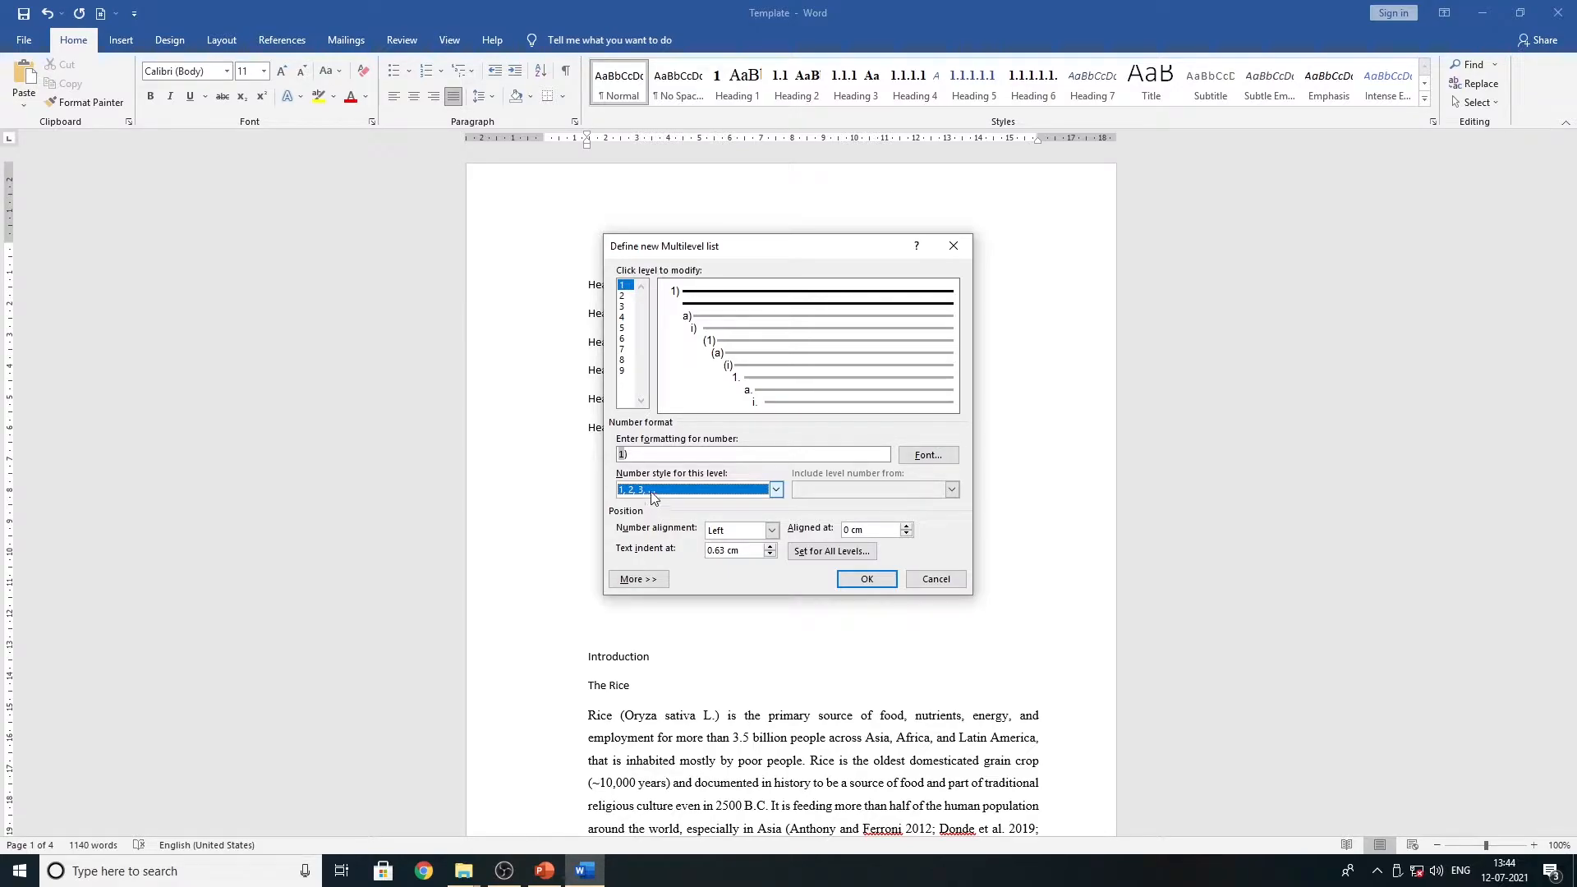
{"action": "left_click", "coordinate": [638, 452]}
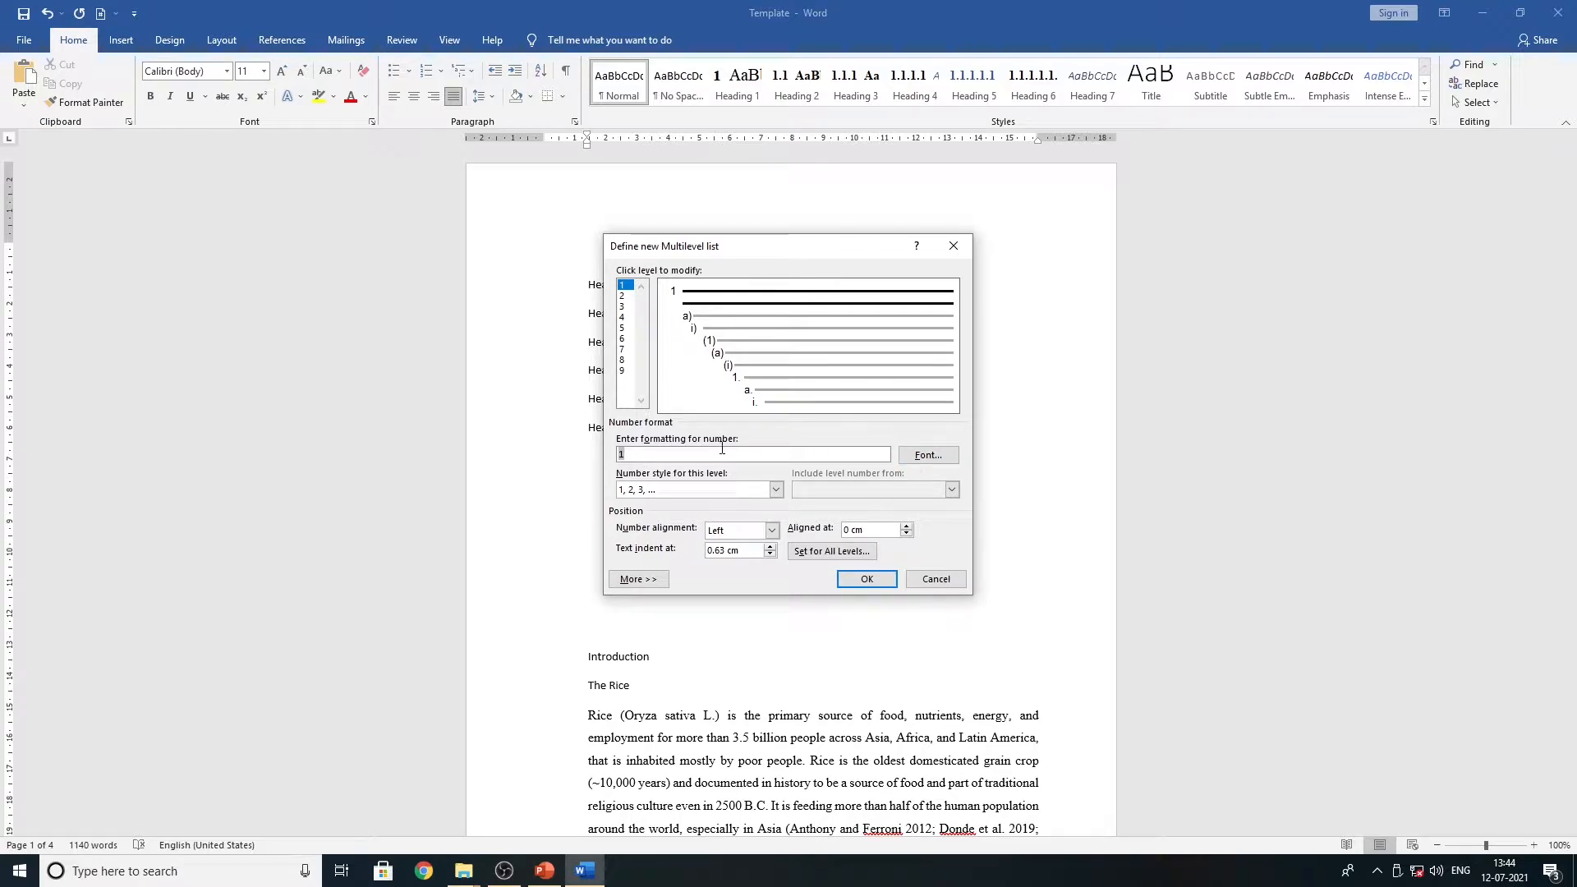
- Show the additional list options and link level 1 to the Heading 1 style
{"action": "left_click", "coordinate": [638, 580]}
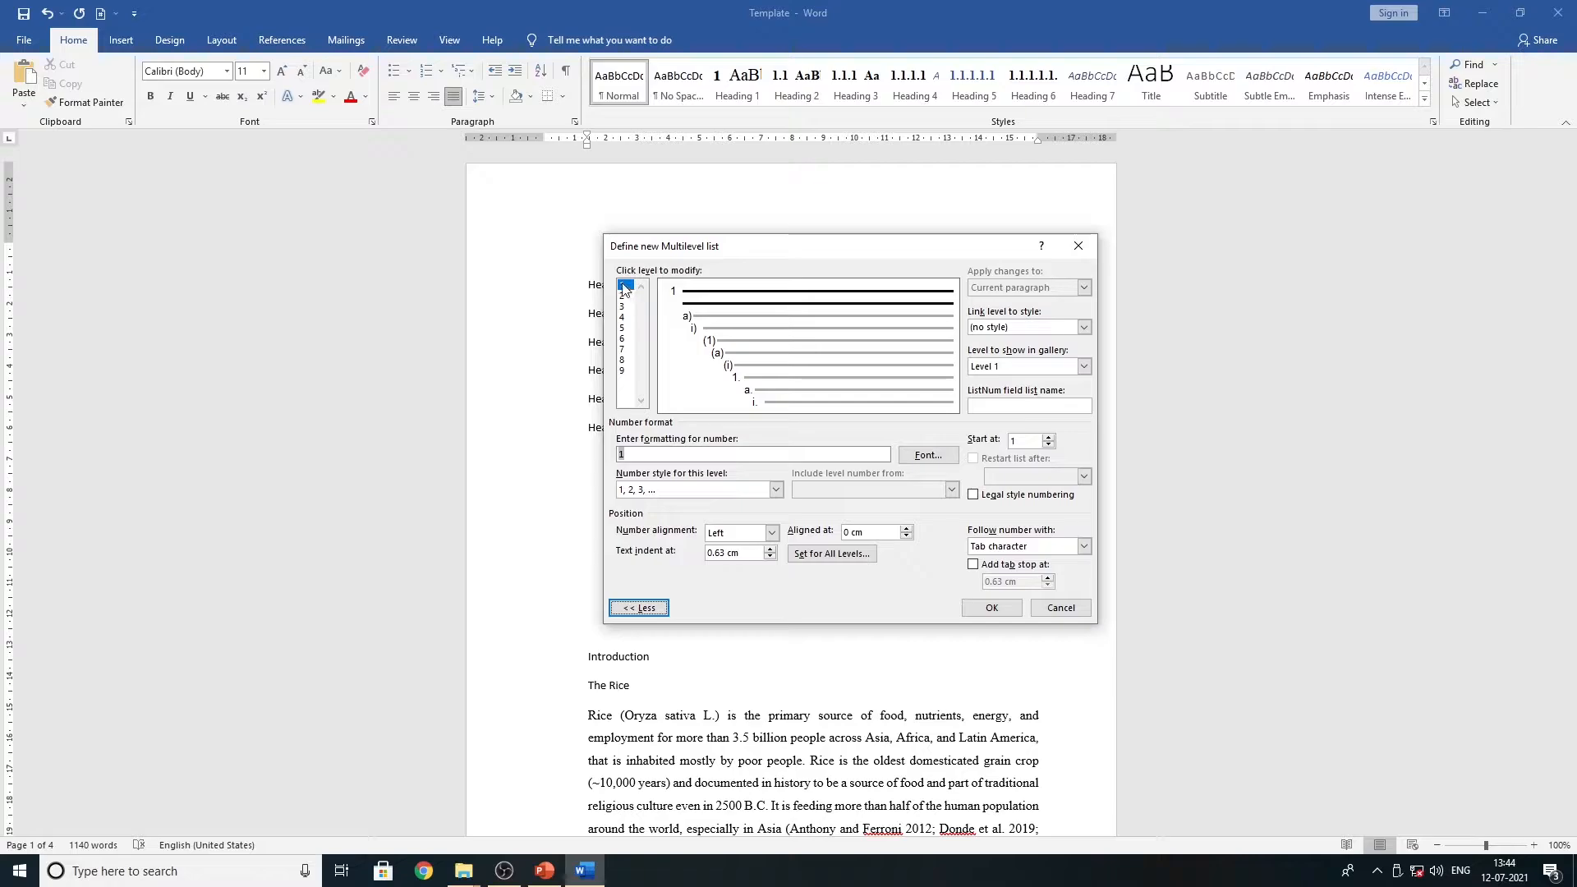
{"action": "left_click", "coordinate": [1084, 328]}
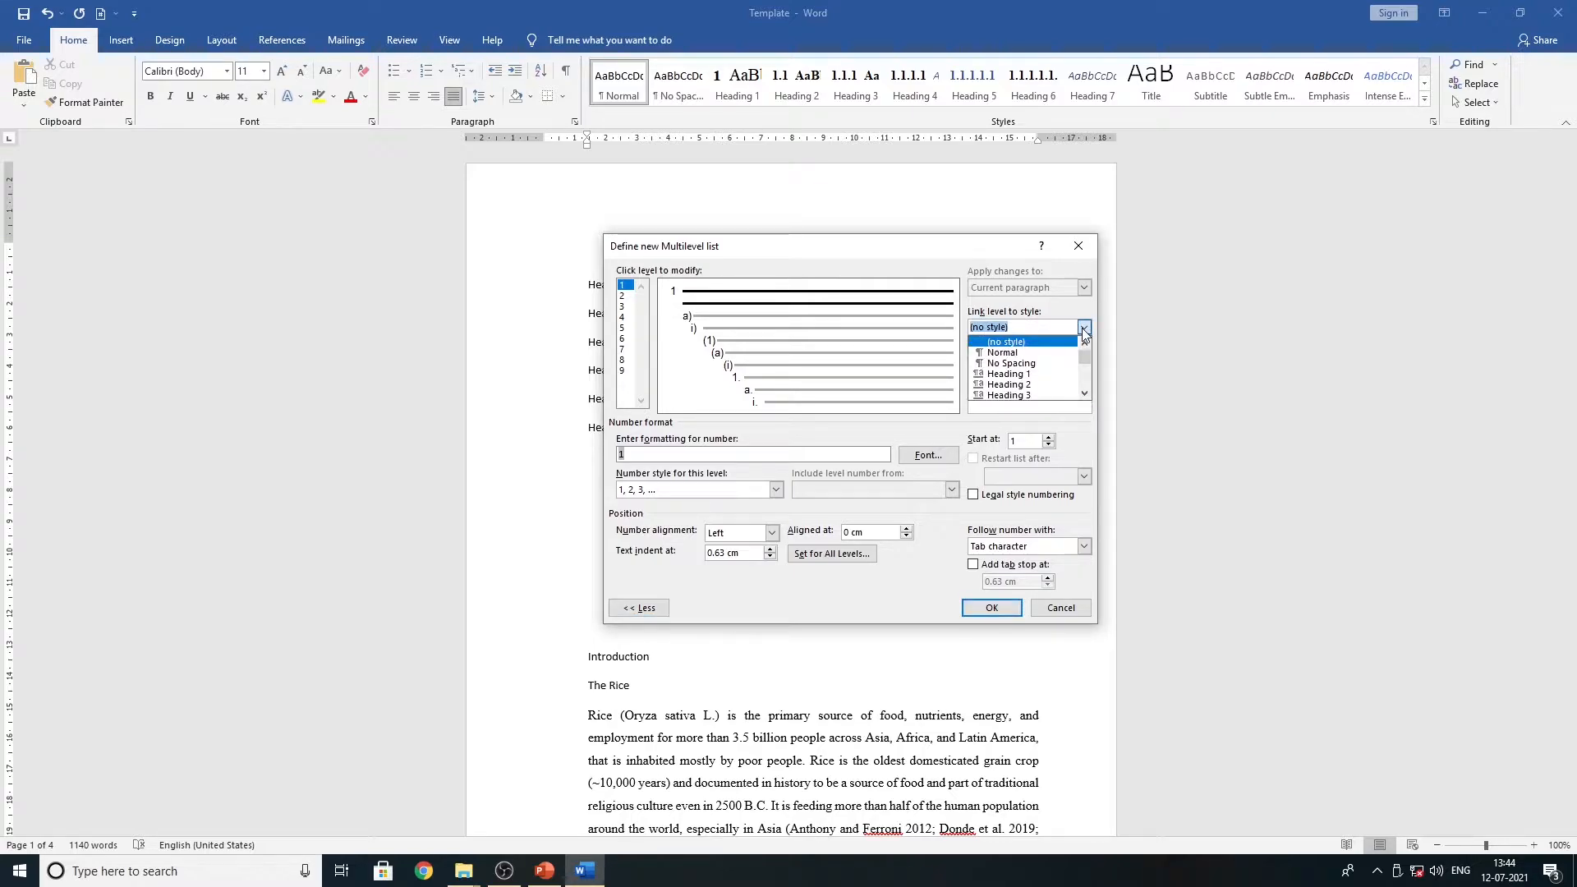
{"action": "left_click", "coordinate": [1045, 374]}
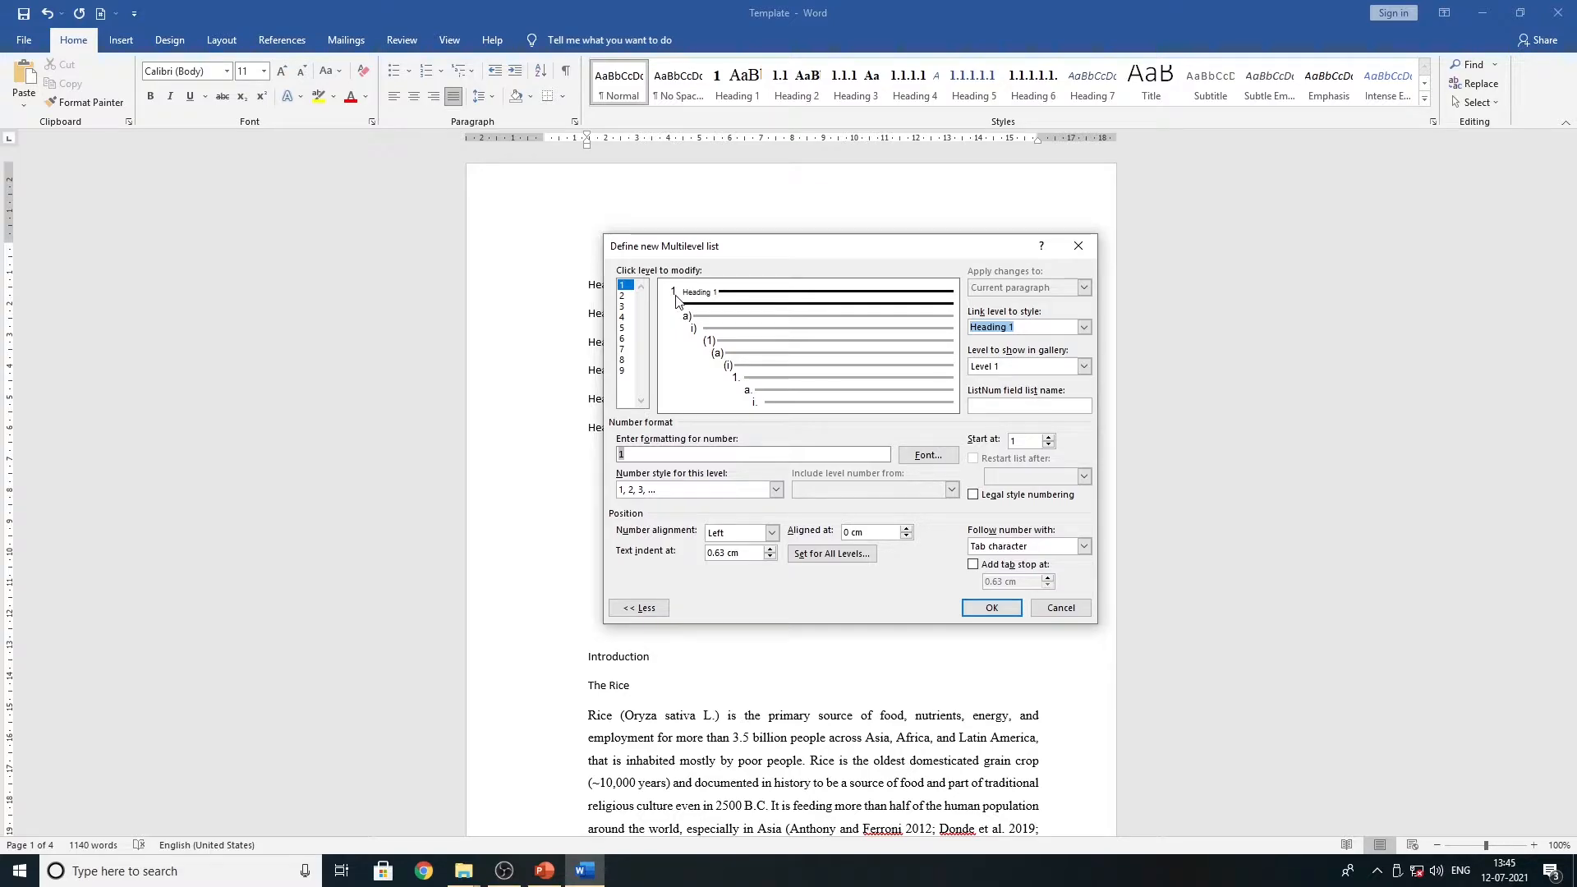
- Set the level 1 number font to Times New Roman, Bold, size 14, with automatic font and underline colors
{"action": "left_click", "coordinate": [942, 458]}
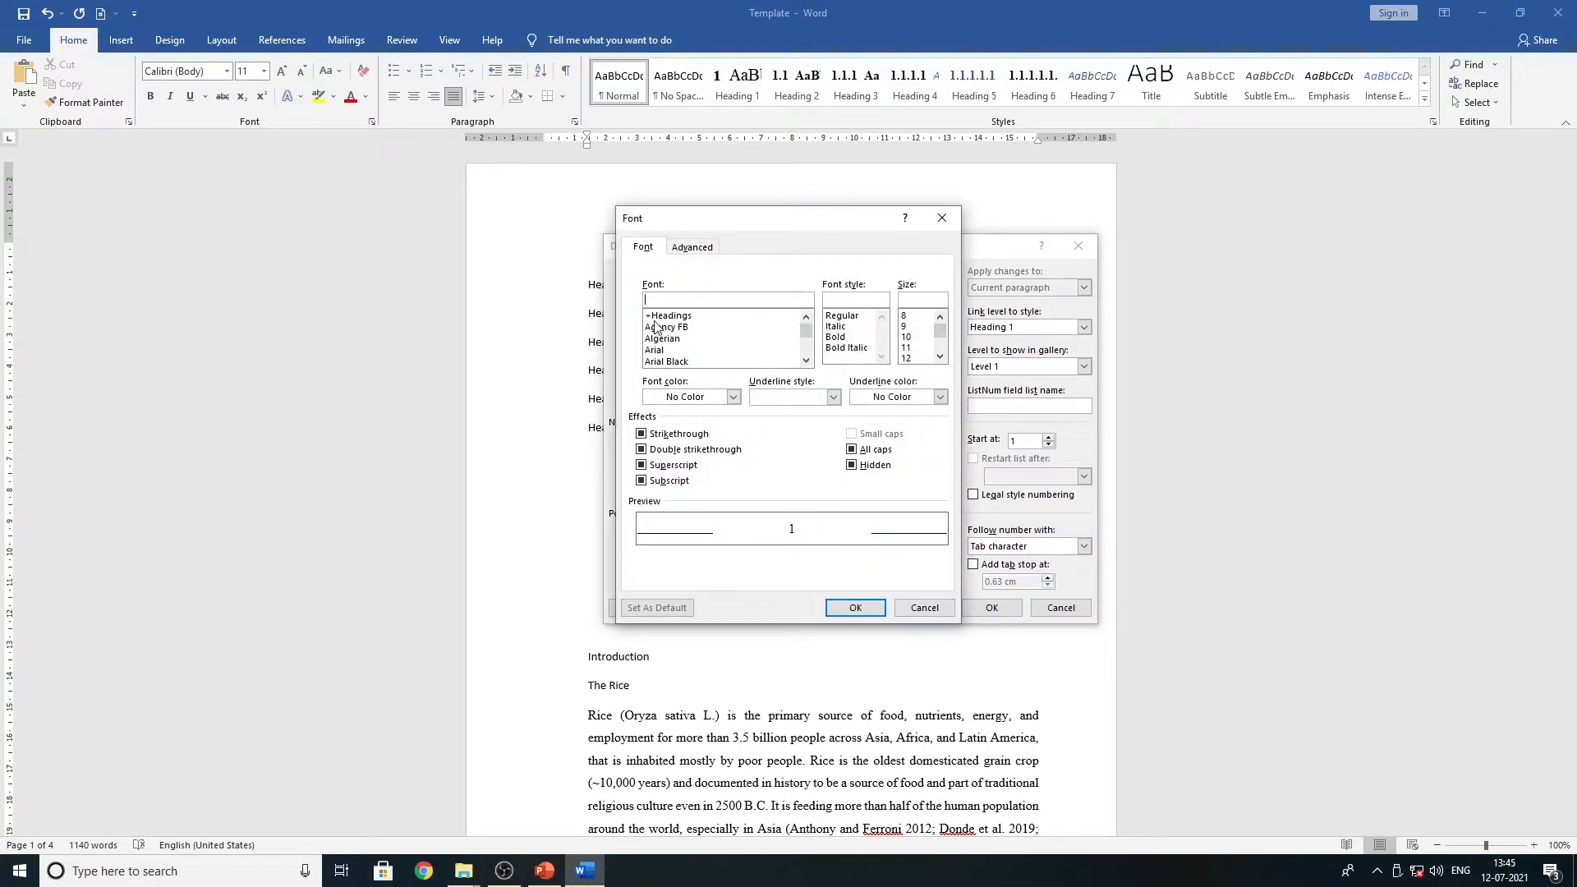
{"action": "type", "text": "Tim"}
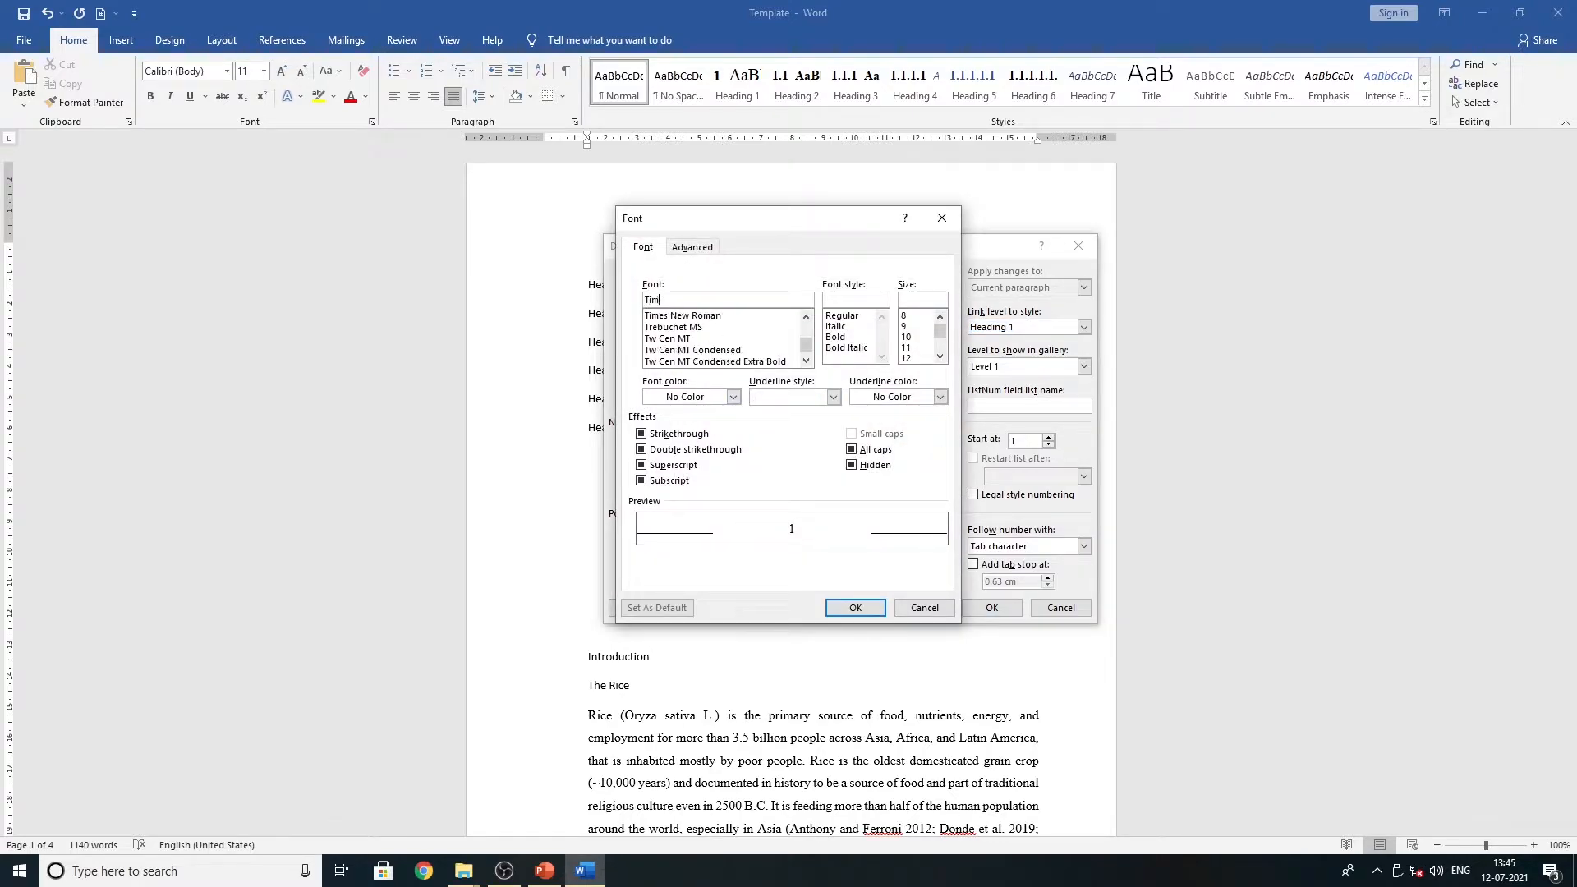
{"action": "left_click", "coordinate": [706, 317]}
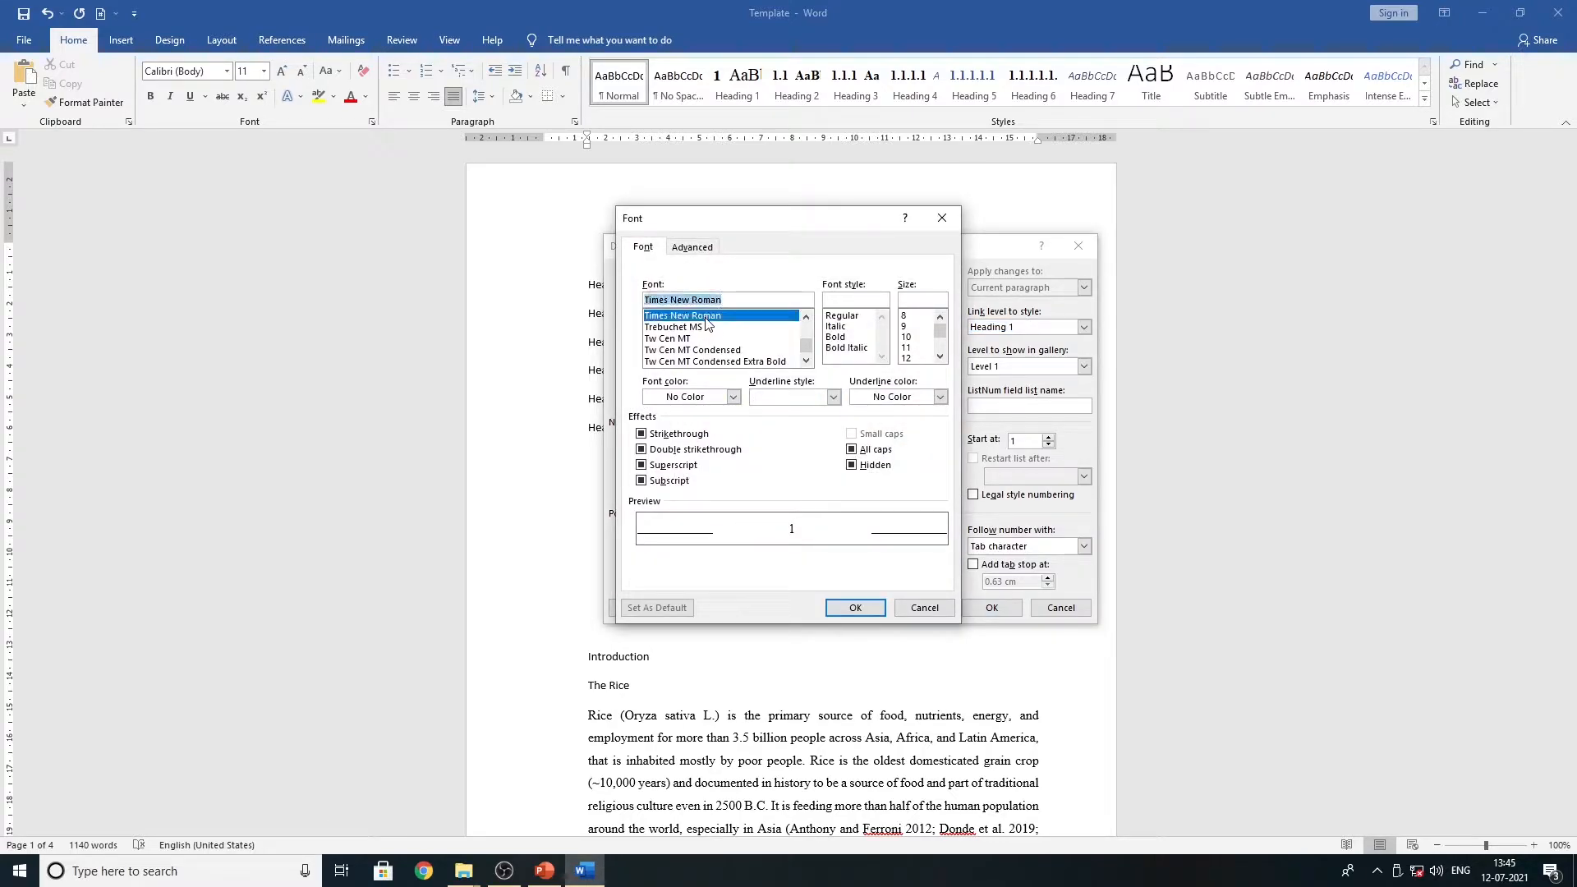
{"action": "left_click", "coordinate": [838, 337]}
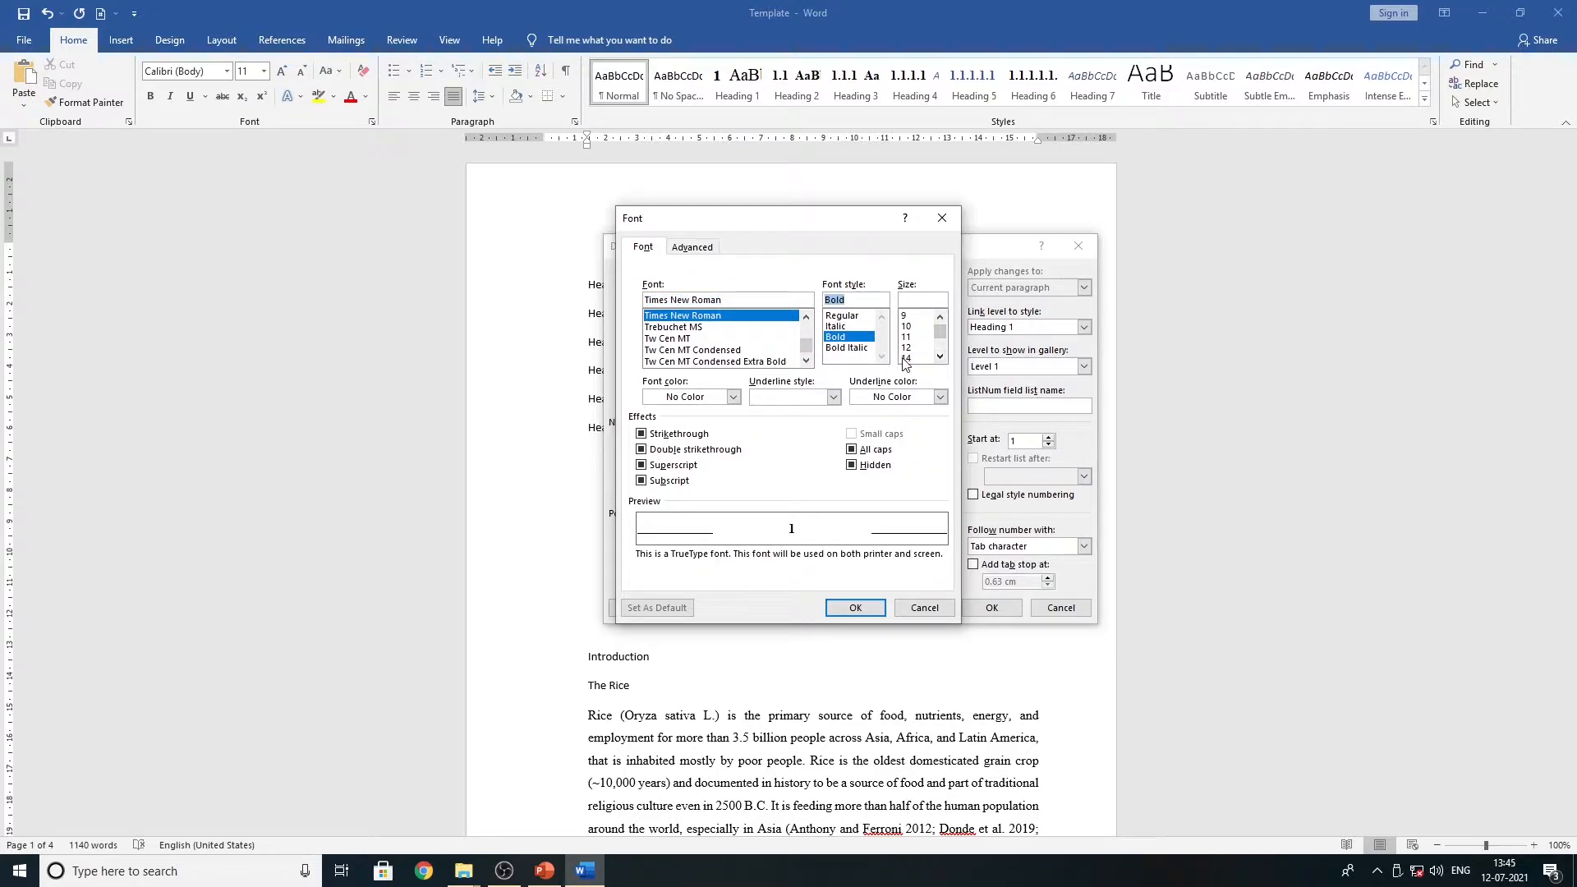
{"action": "left_click", "coordinate": [906, 358]}
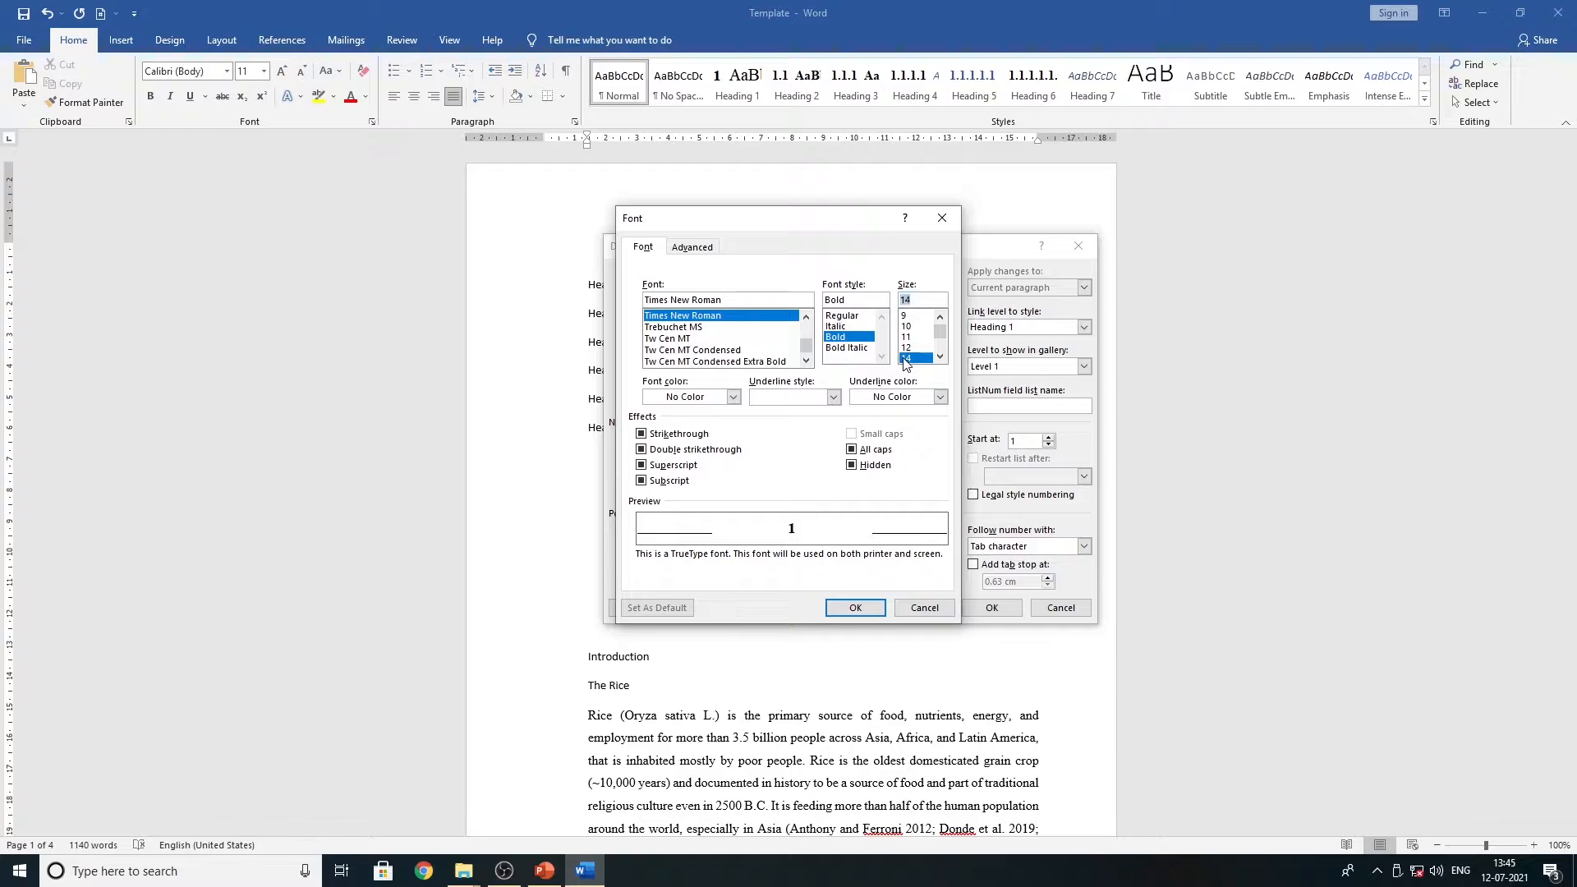
{"action": "left_click", "coordinate": [734, 397]}
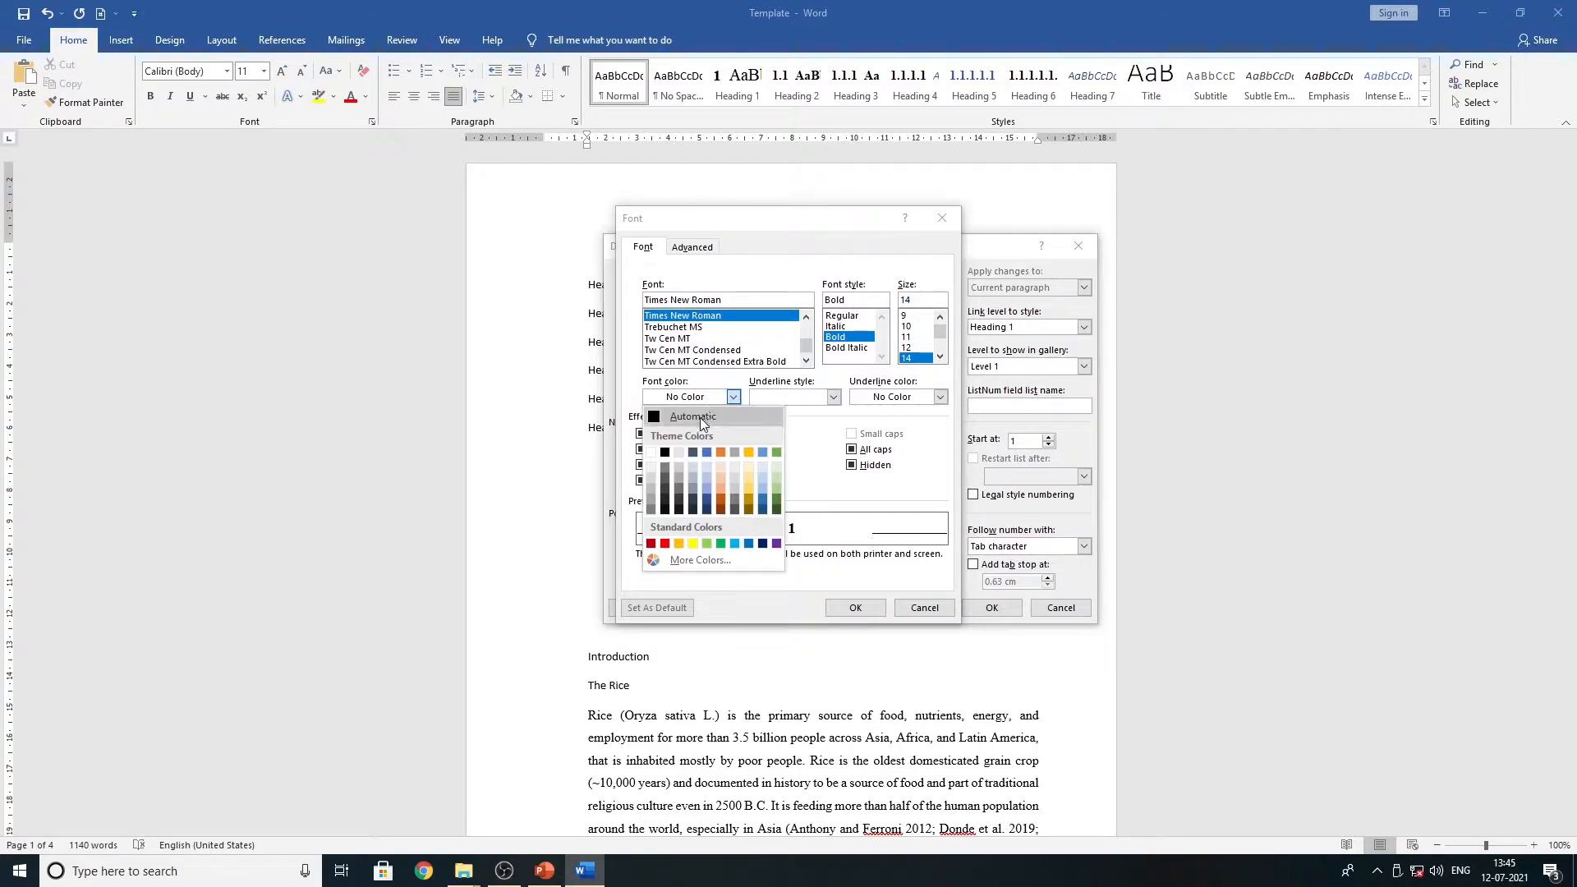
{"action": "left_click", "coordinate": [674, 416]}
{"action": "left_click", "coordinate": [940, 398]}
{"action": "left_click", "coordinate": [911, 417]}
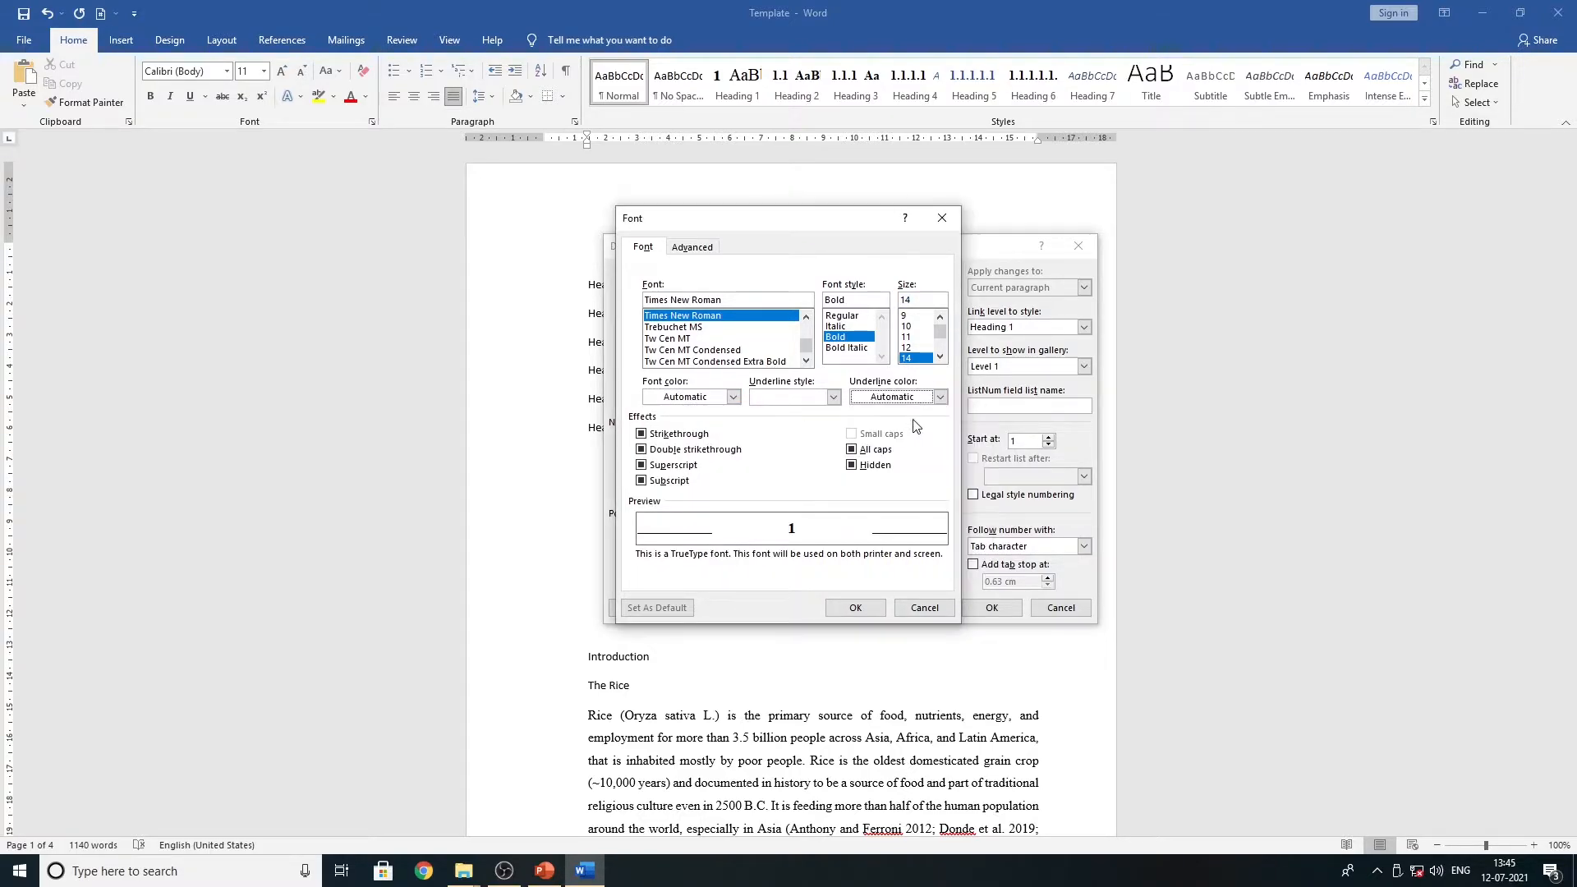
{"action": "left_click", "coordinate": [854, 608]}
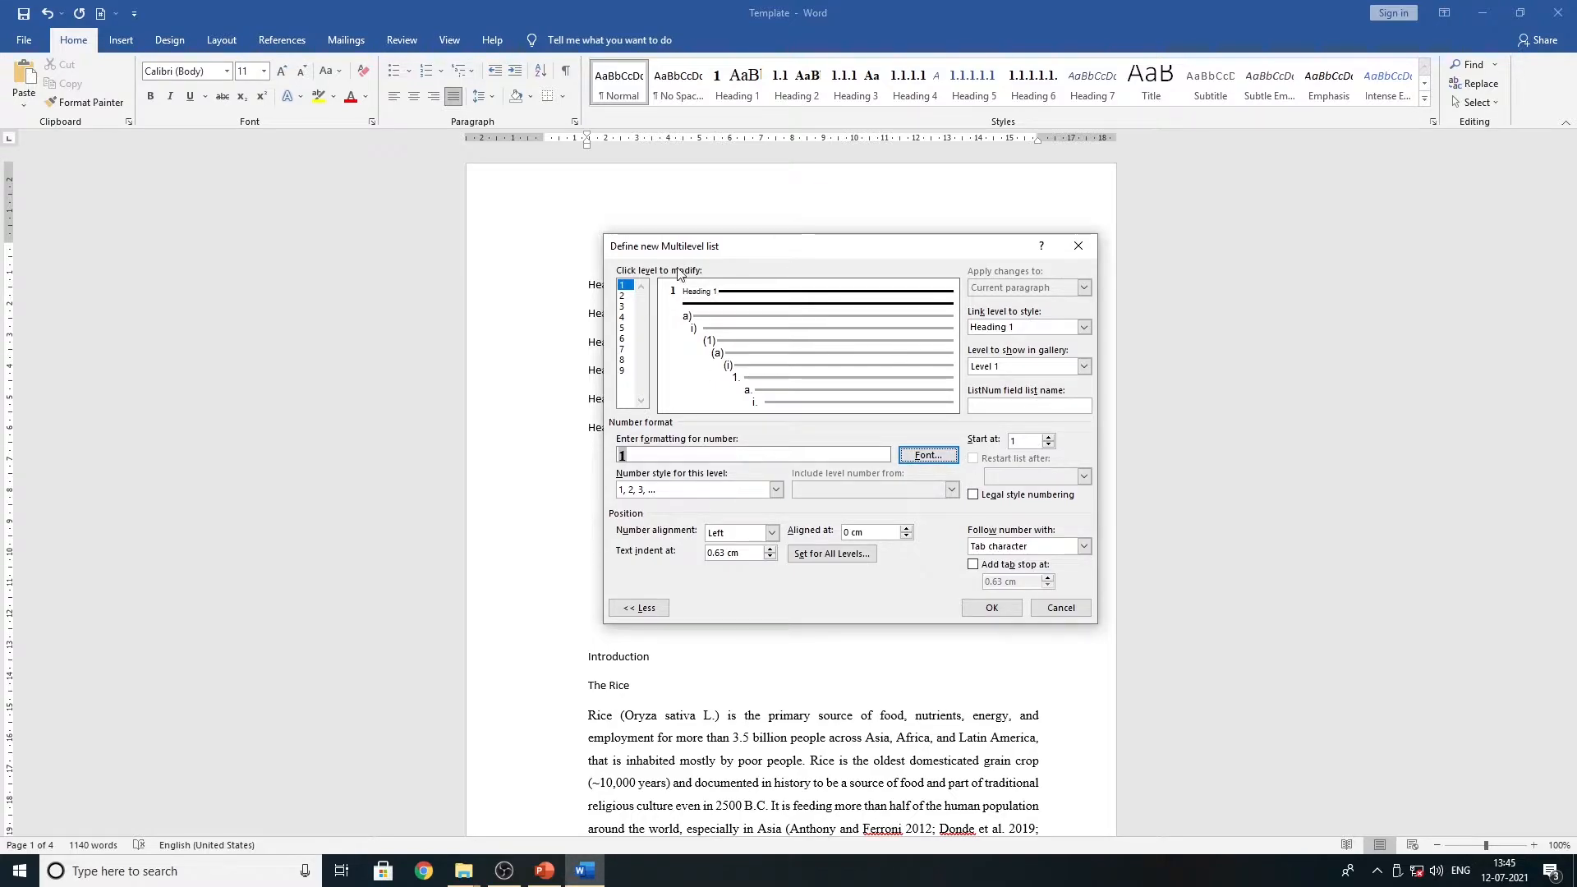
- Format the level 2 number as 1.1, using the 1, 2, 3 style preceded by the level 1 number and a dot, without parenthesis
{"action": "left_click", "coordinate": [622, 296]}
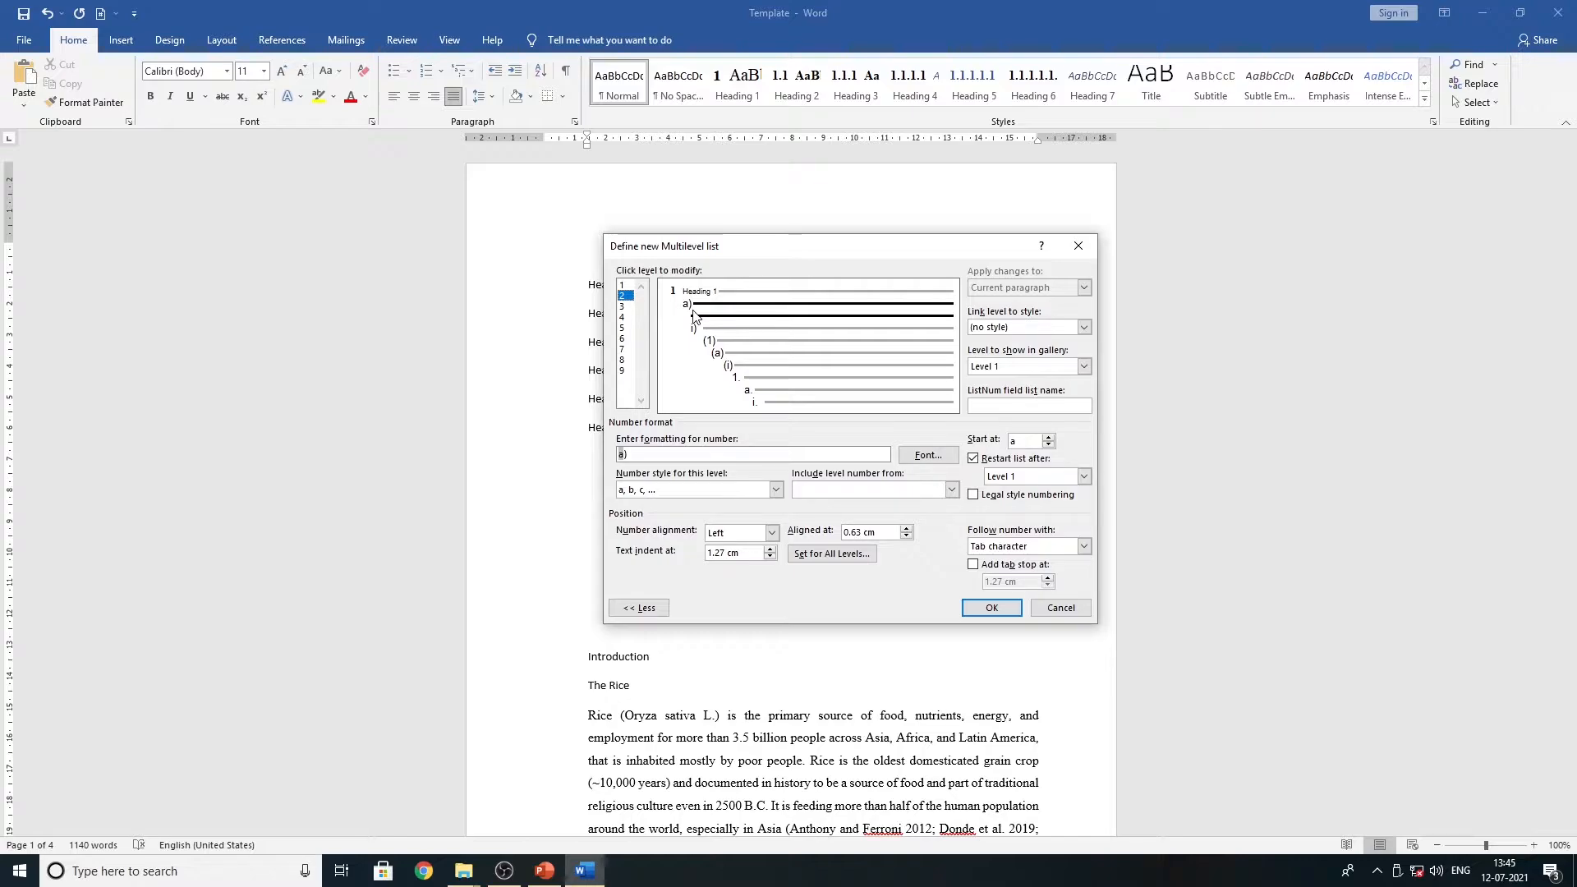
{"action": "left_click", "coordinate": [775, 490]}
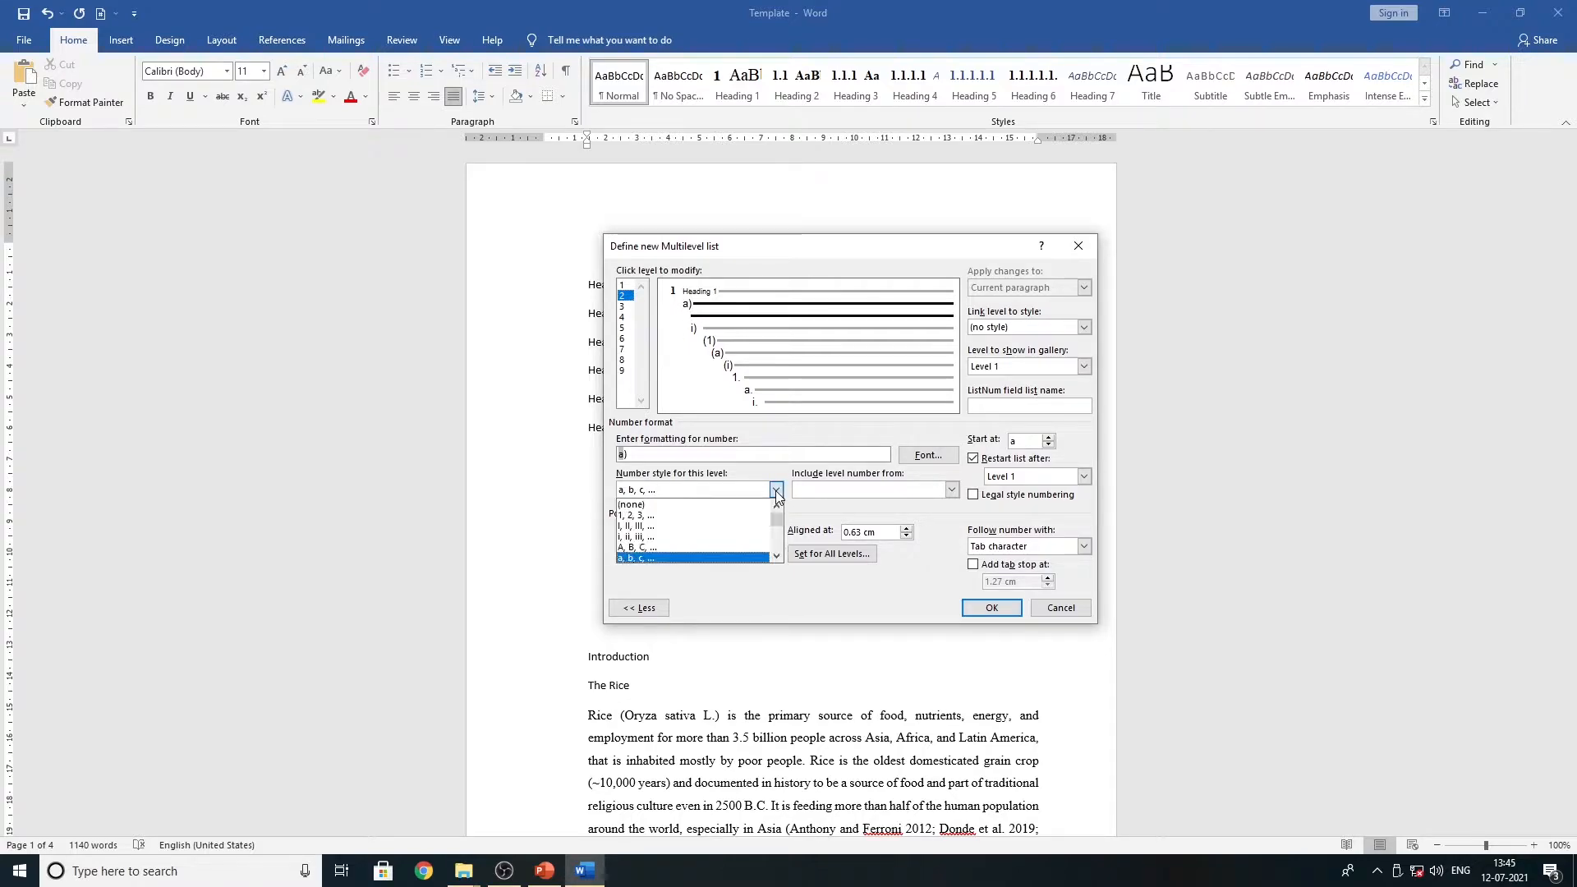
{"action": "left_click", "coordinate": [678, 517]}
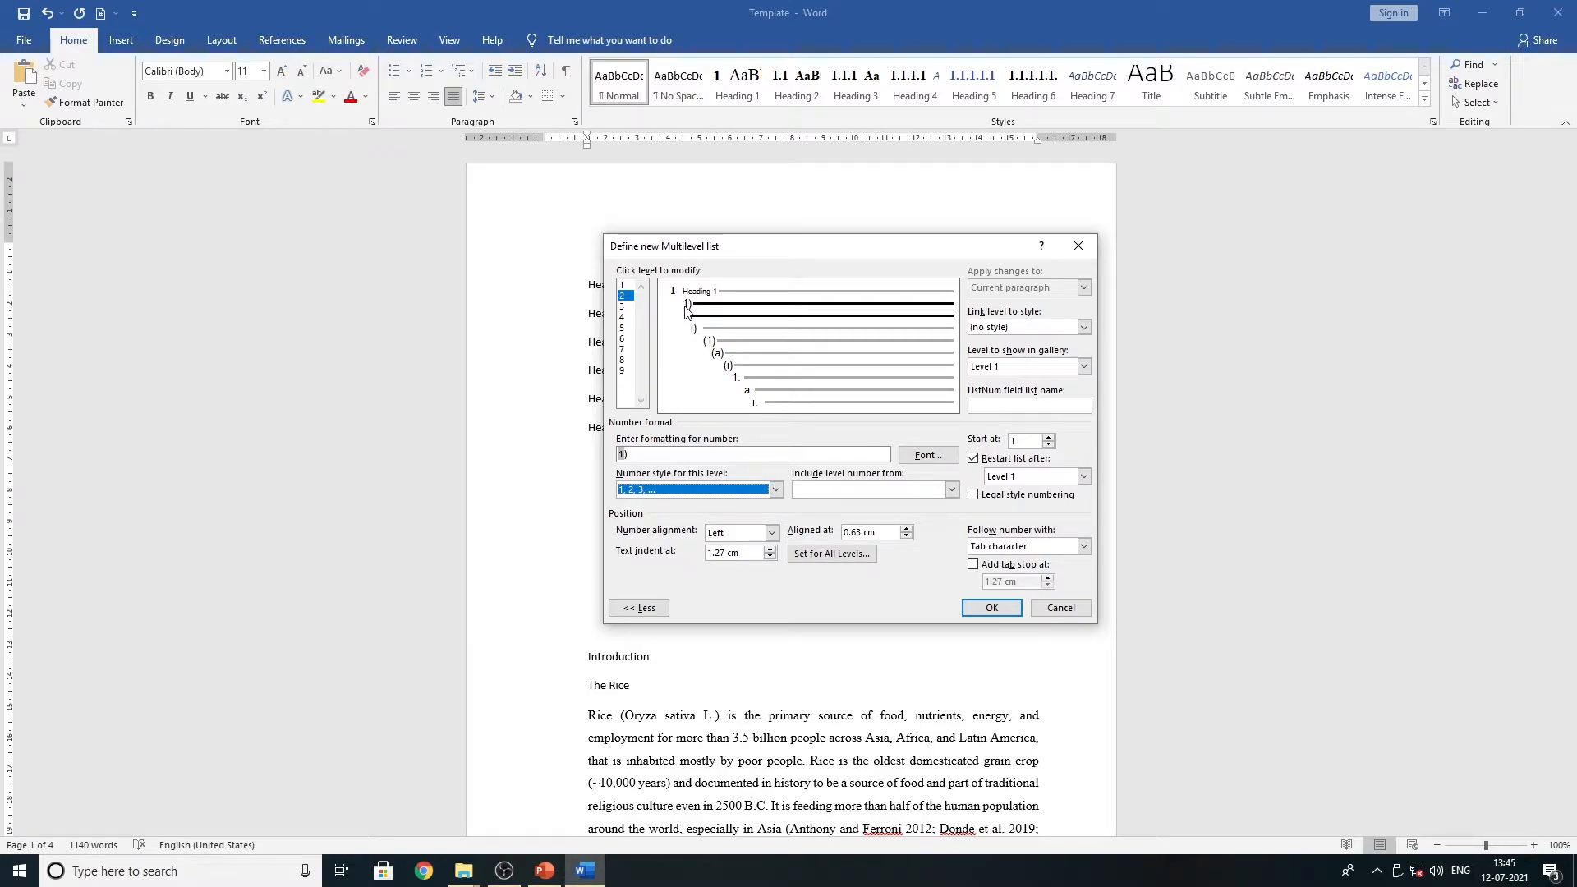
{"action": "left_click", "coordinate": [636, 456]}
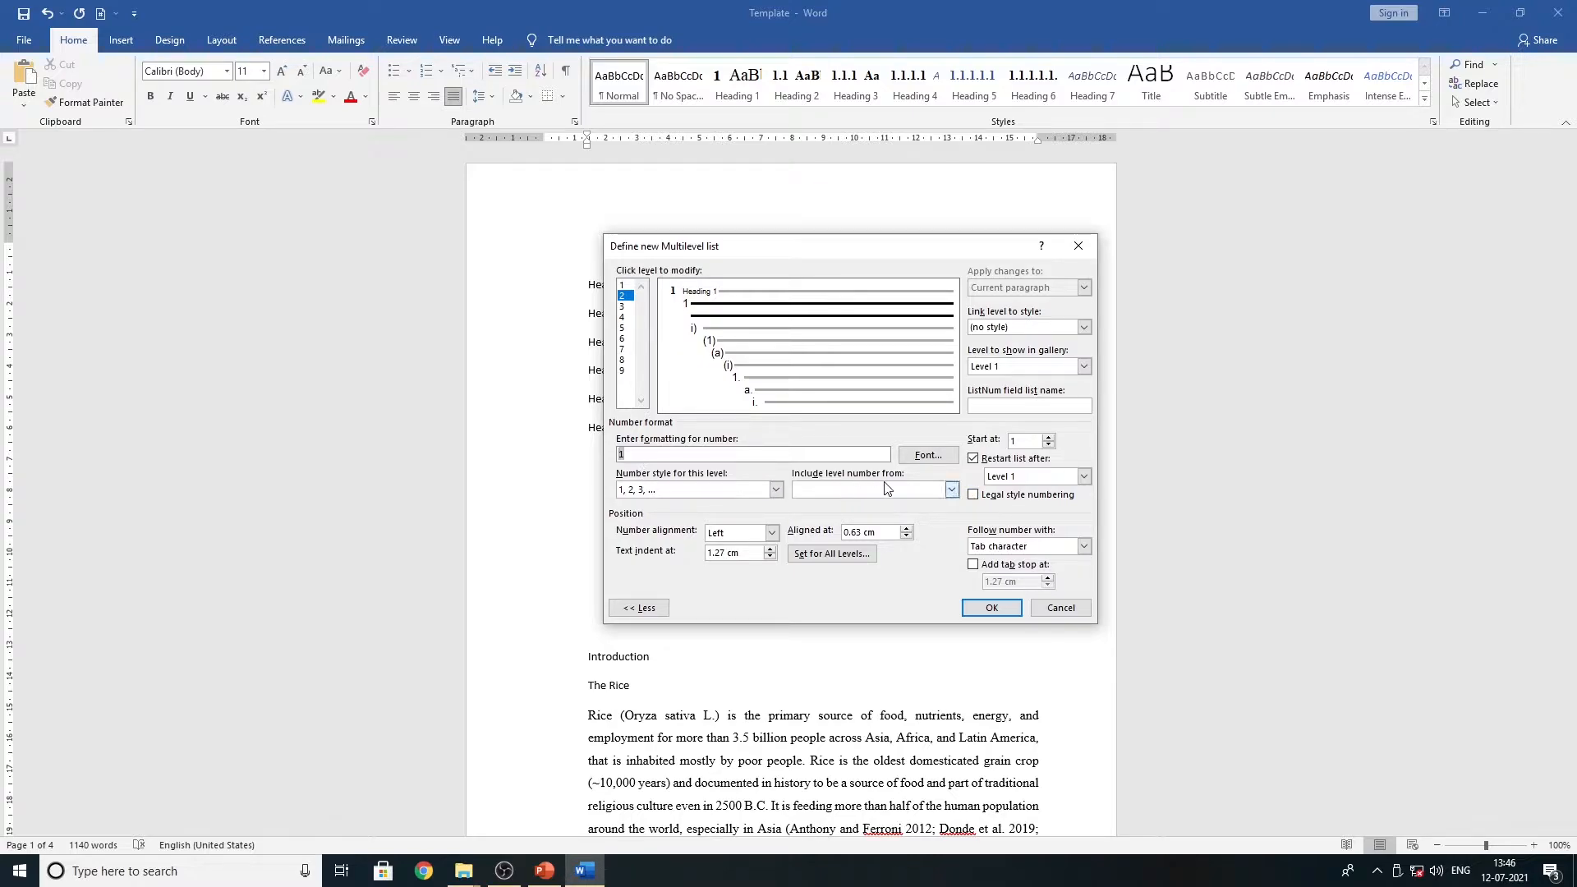
{"action": "left_click", "coordinate": [951, 489]}
{"action": "left_click", "coordinate": [838, 505]}
{"action": "left_click", "coordinate": [624, 453]}
{"action": "type", "text": "."}
- Set the level 2 number font to Times New Roman, Bold, size 12
{"action": "left_click", "coordinate": [928, 458]}
{"action": "type", "text": "Ti"}
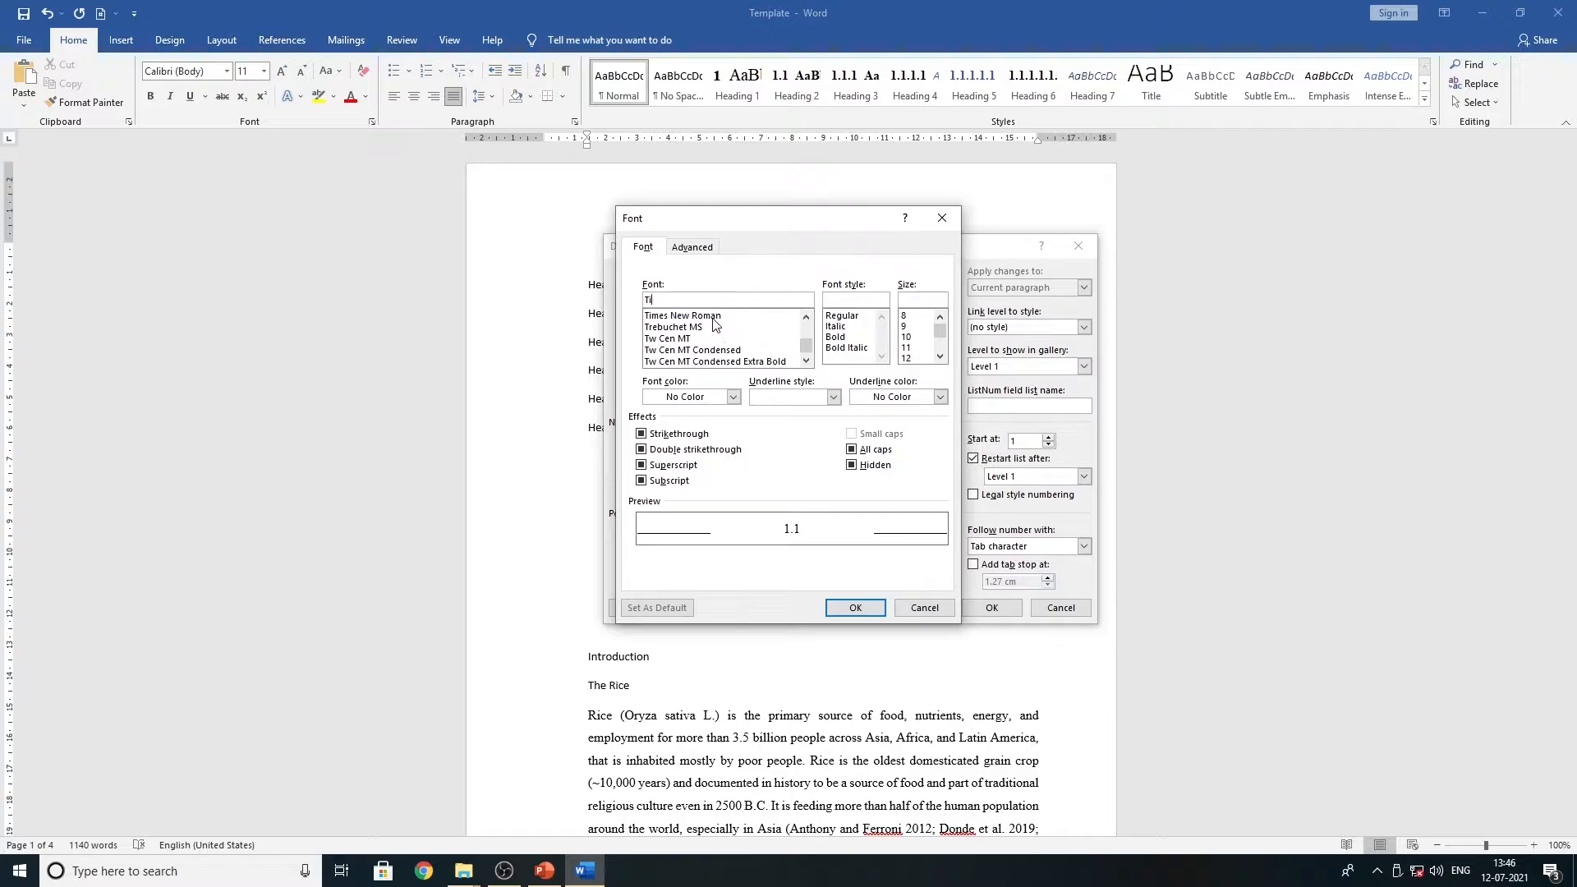
{"action": "left_click", "coordinate": [713, 317]}
{"action": "left_click", "coordinate": [834, 337]}
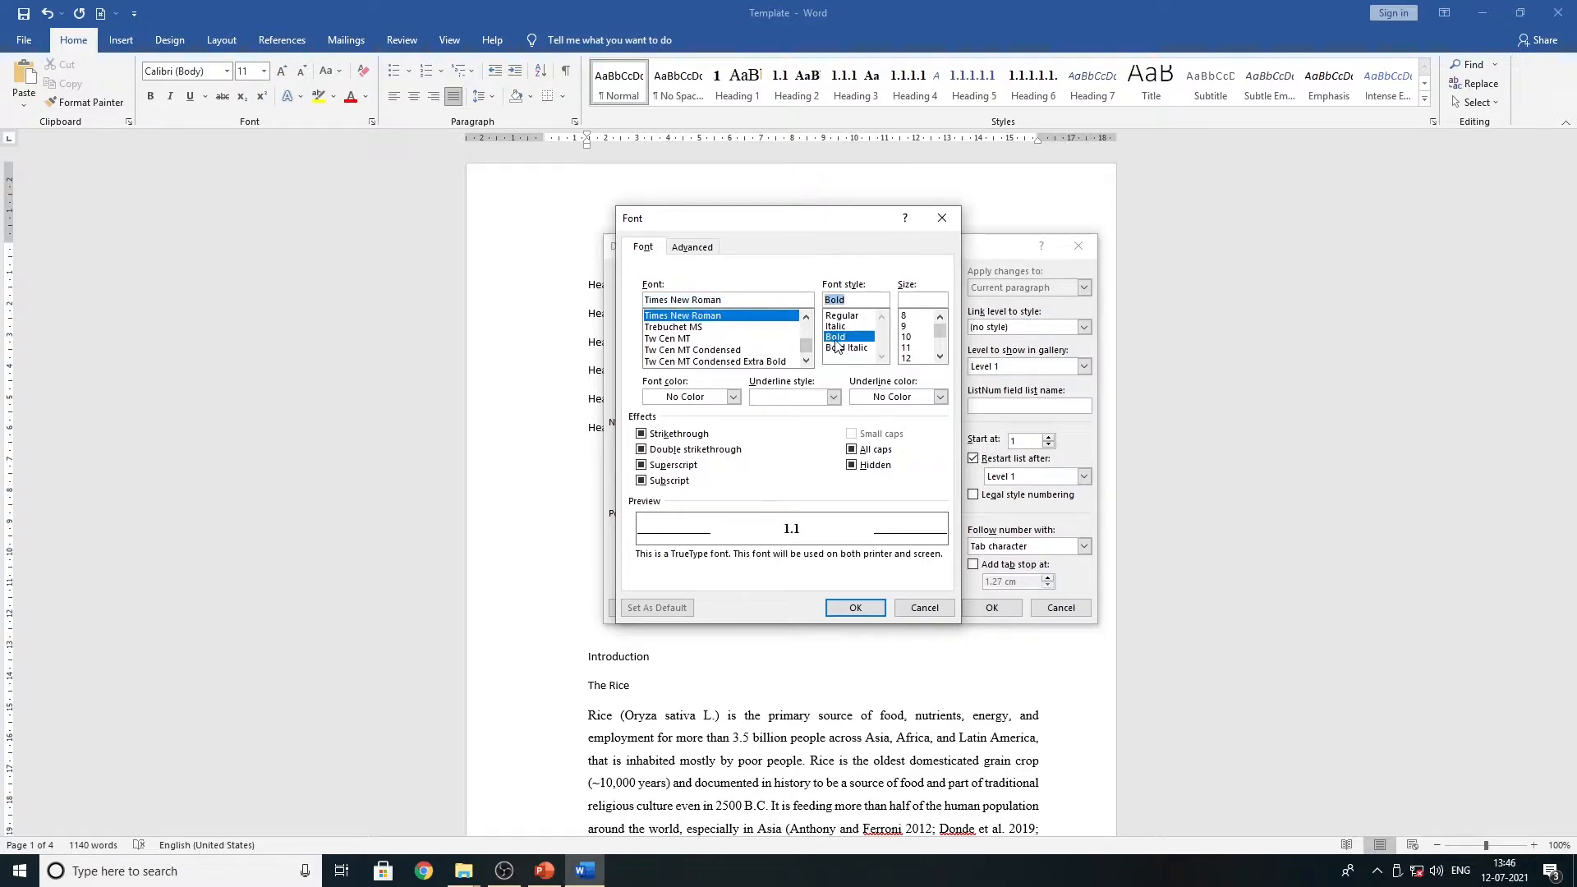
{"action": "left_click", "coordinate": [908, 359]}
{"action": "left_click", "coordinate": [838, 606]}
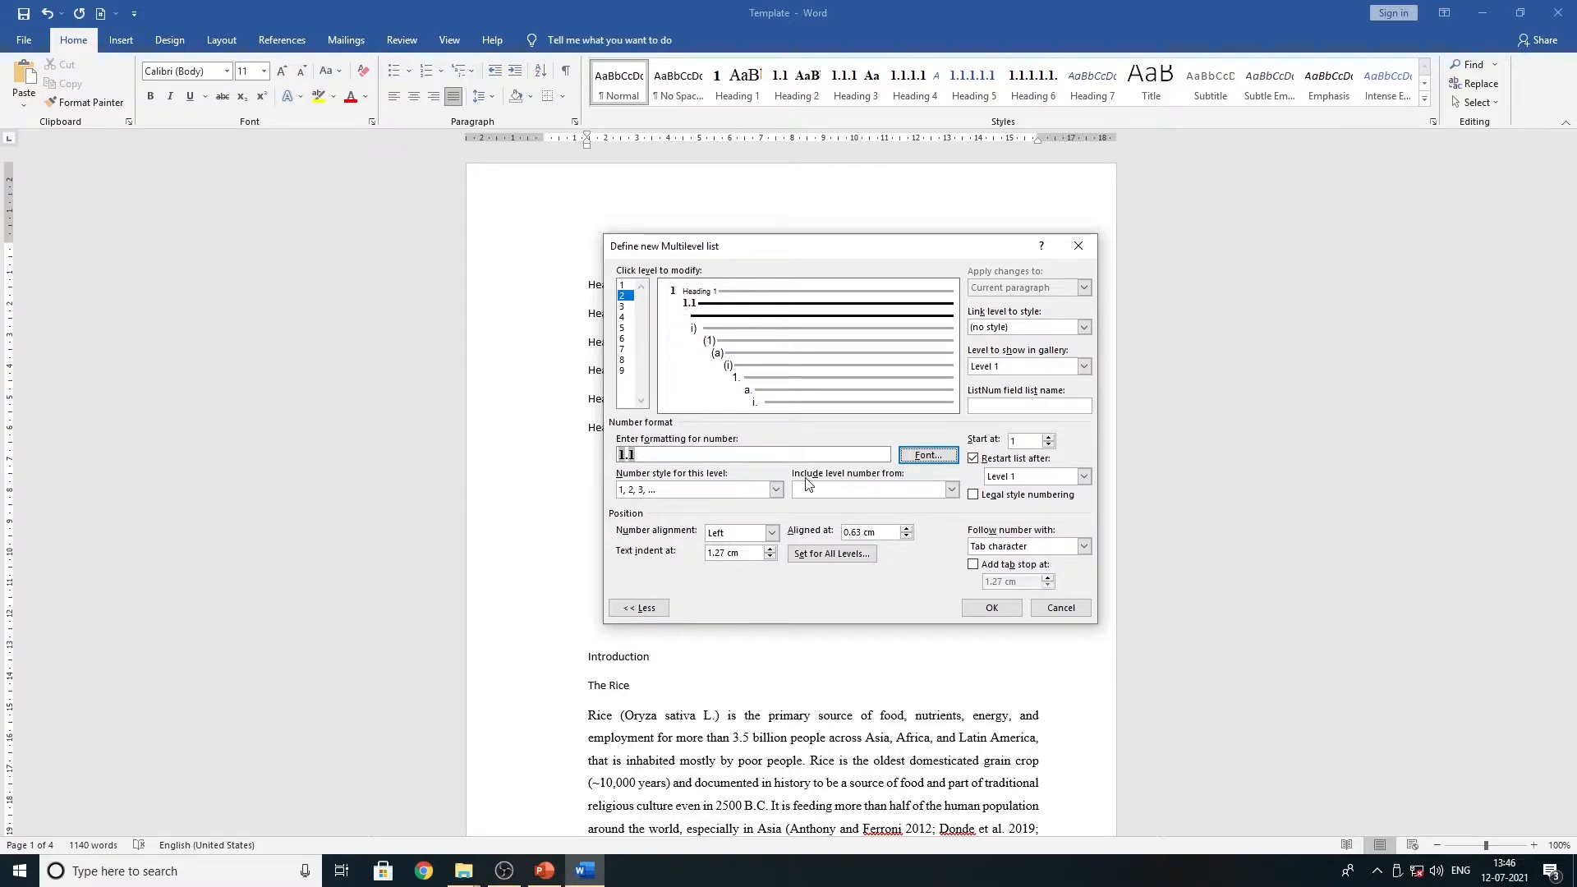
- Align the level 2 number at 0 cm and link level 2 to the Heading 2 style
{"action": "left_click_drag", "start_coordinate": [881, 531], "coordinate": [799, 529]}
{"action": "type", "text": "0"}
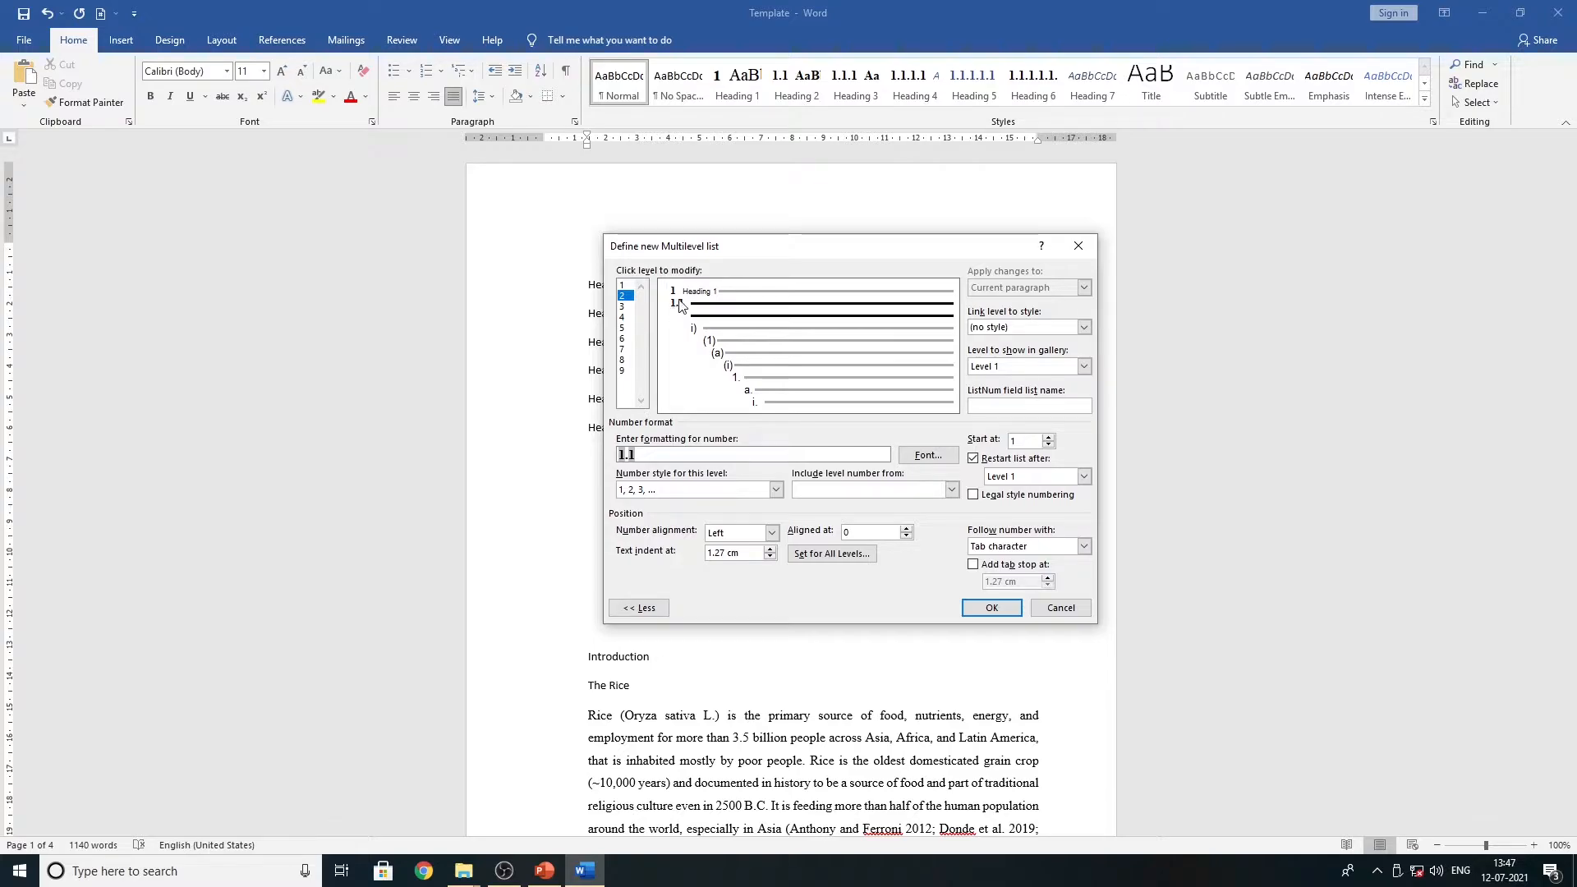
{"action": "left_click", "coordinate": [623, 287]}
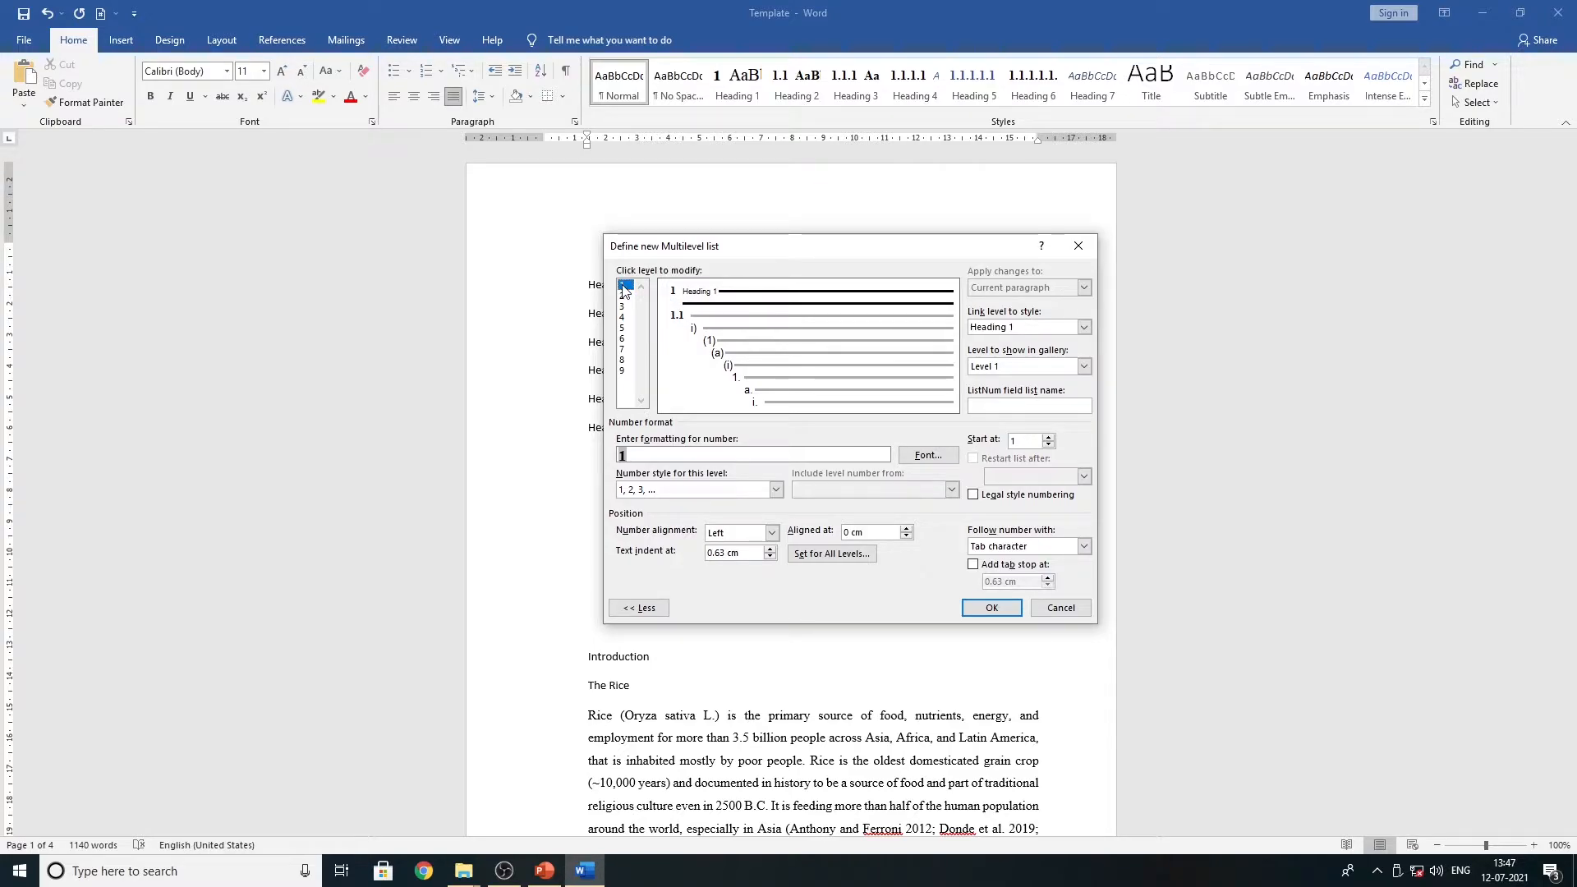
{"action": "left_click", "coordinate": [623, 296]}
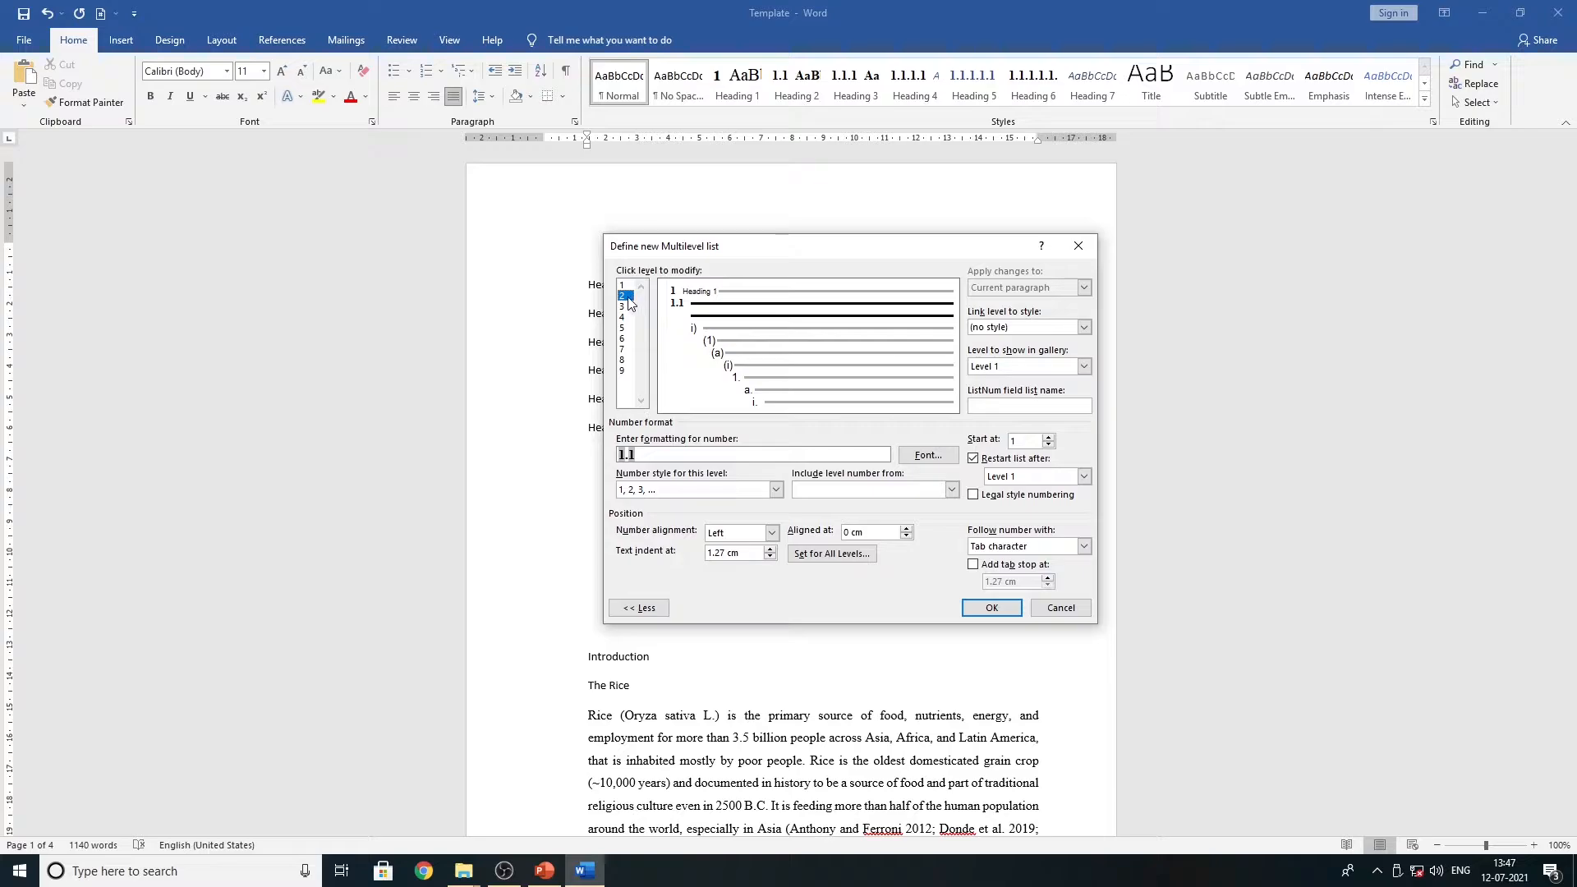
{"action": "left_click", "coordinate": [1084, 327]}
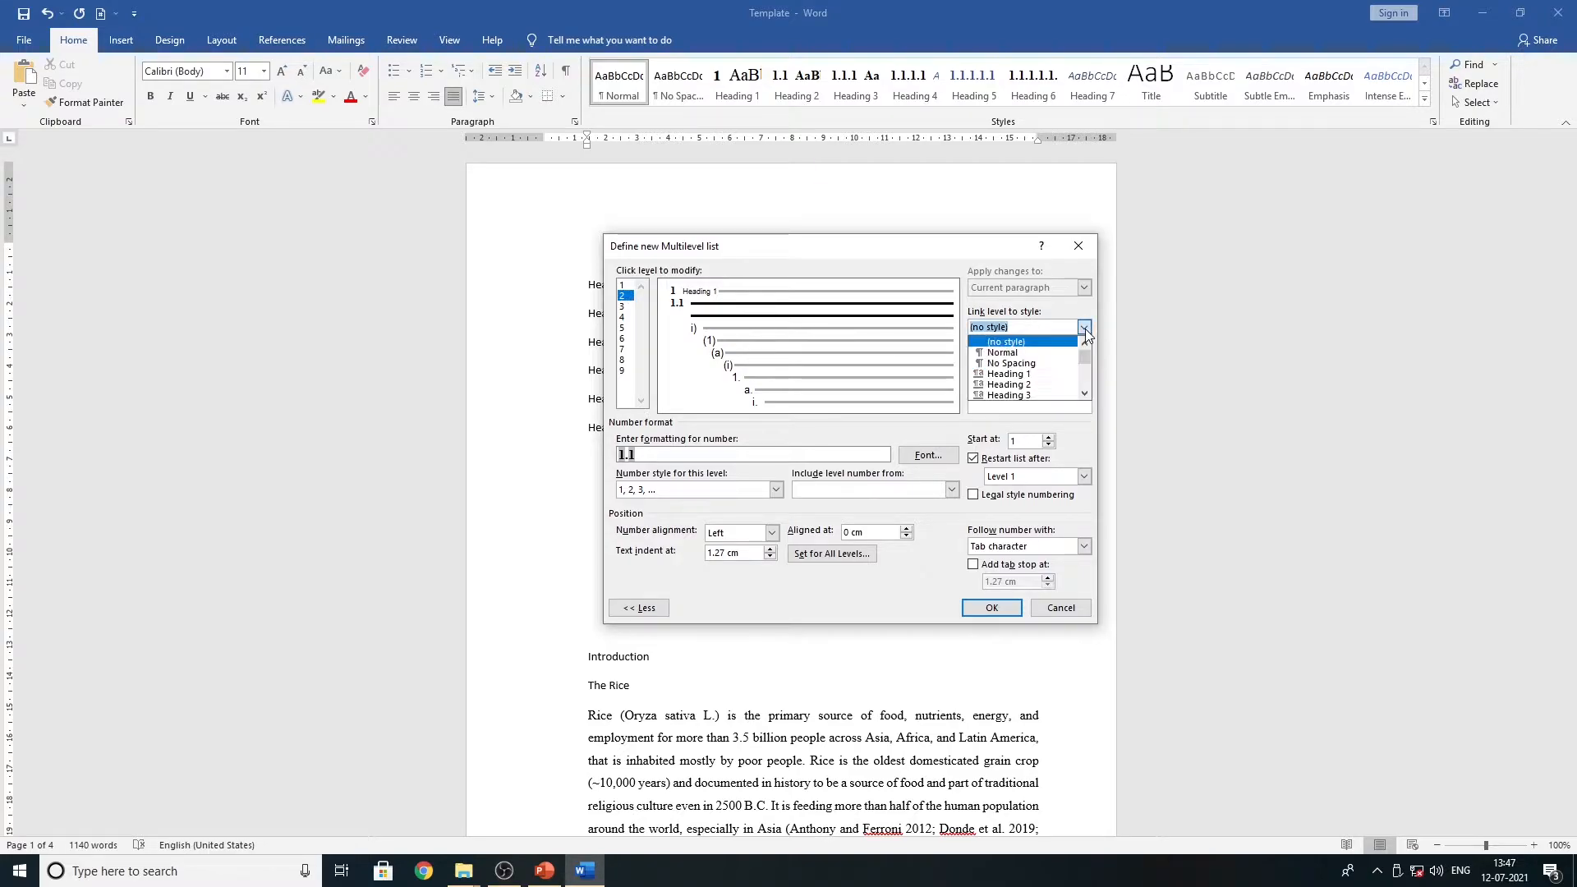
{"action": "left_click", "coordinate": [1032, 384]}
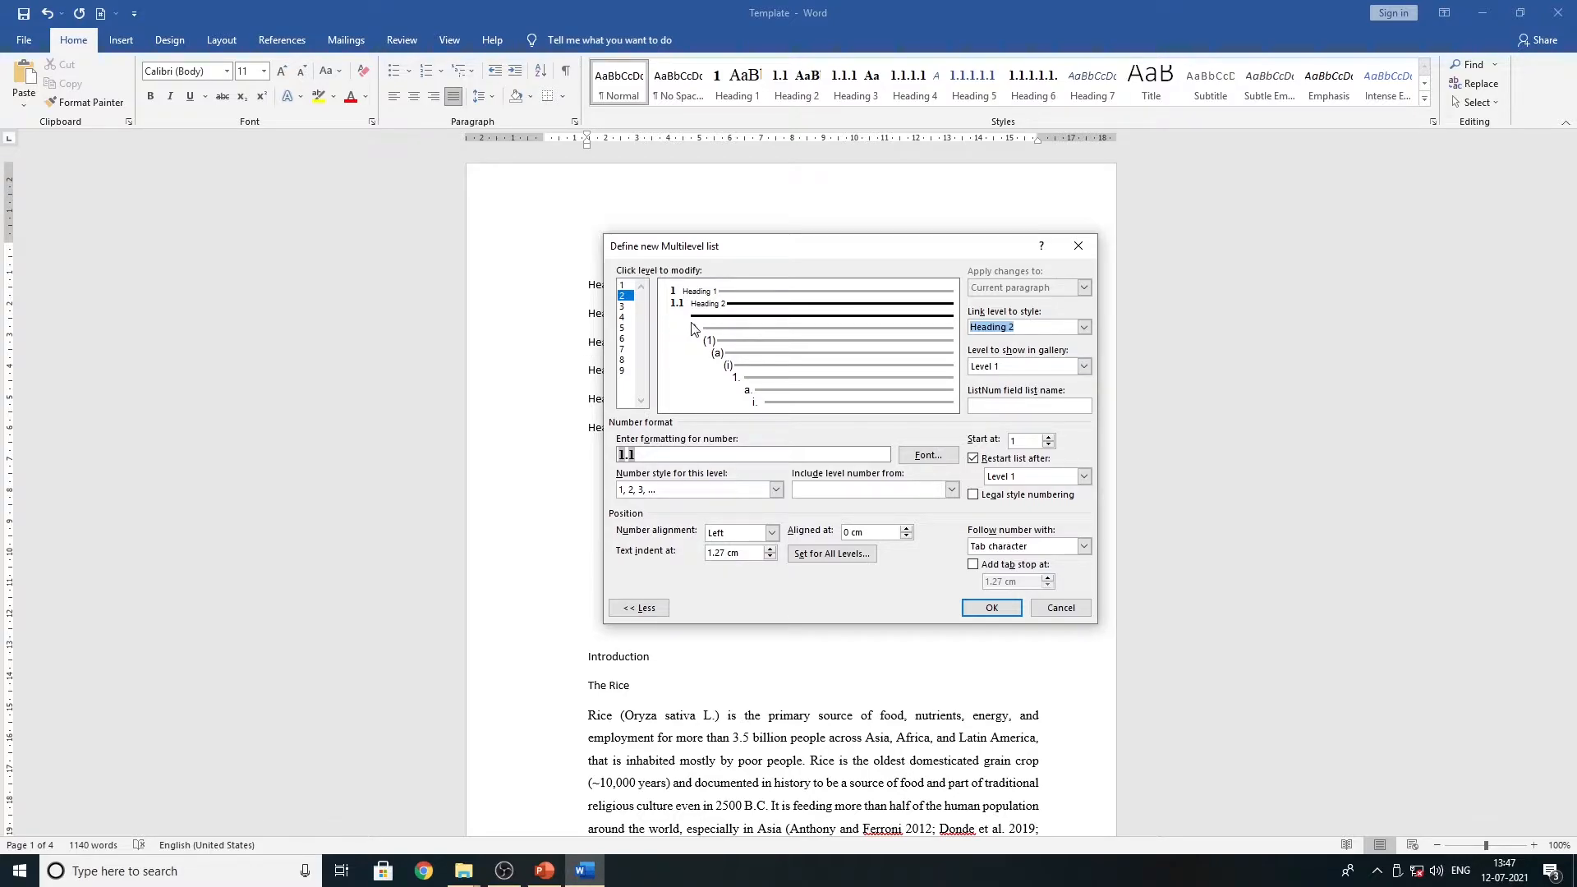
- Format the level 3 number as 1.1.1, using the 1, 2, 3 style without parenthesis, preceded by the level 1 and level 2 numbers with dots
{"action": "left_click", "coordinate": [623, 307]}
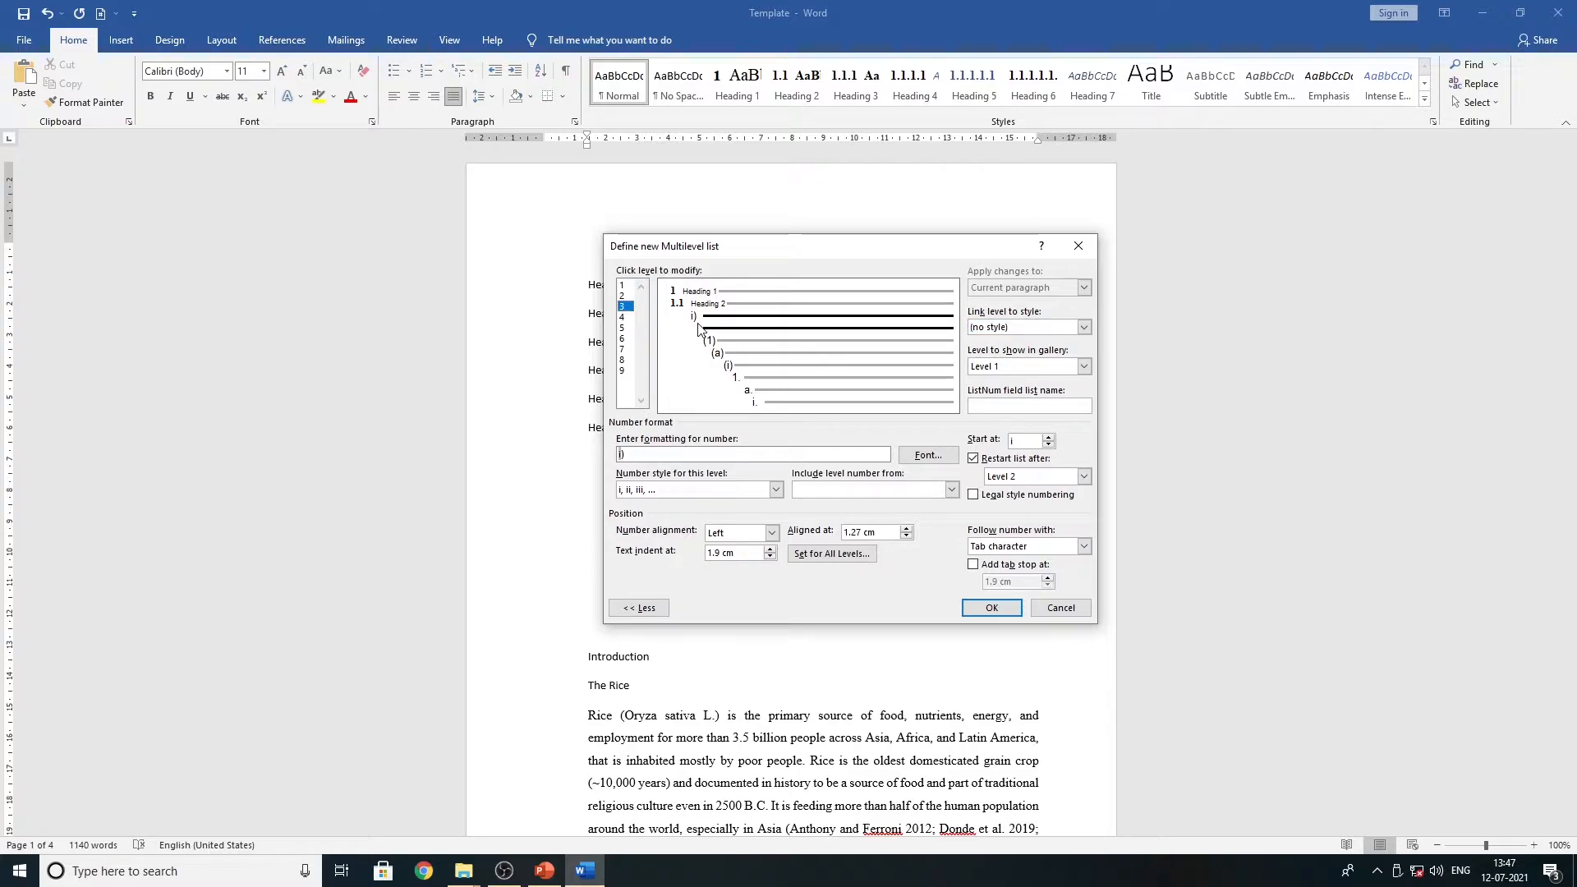
{"action": "left_click", "coordinate": [775, 490]}
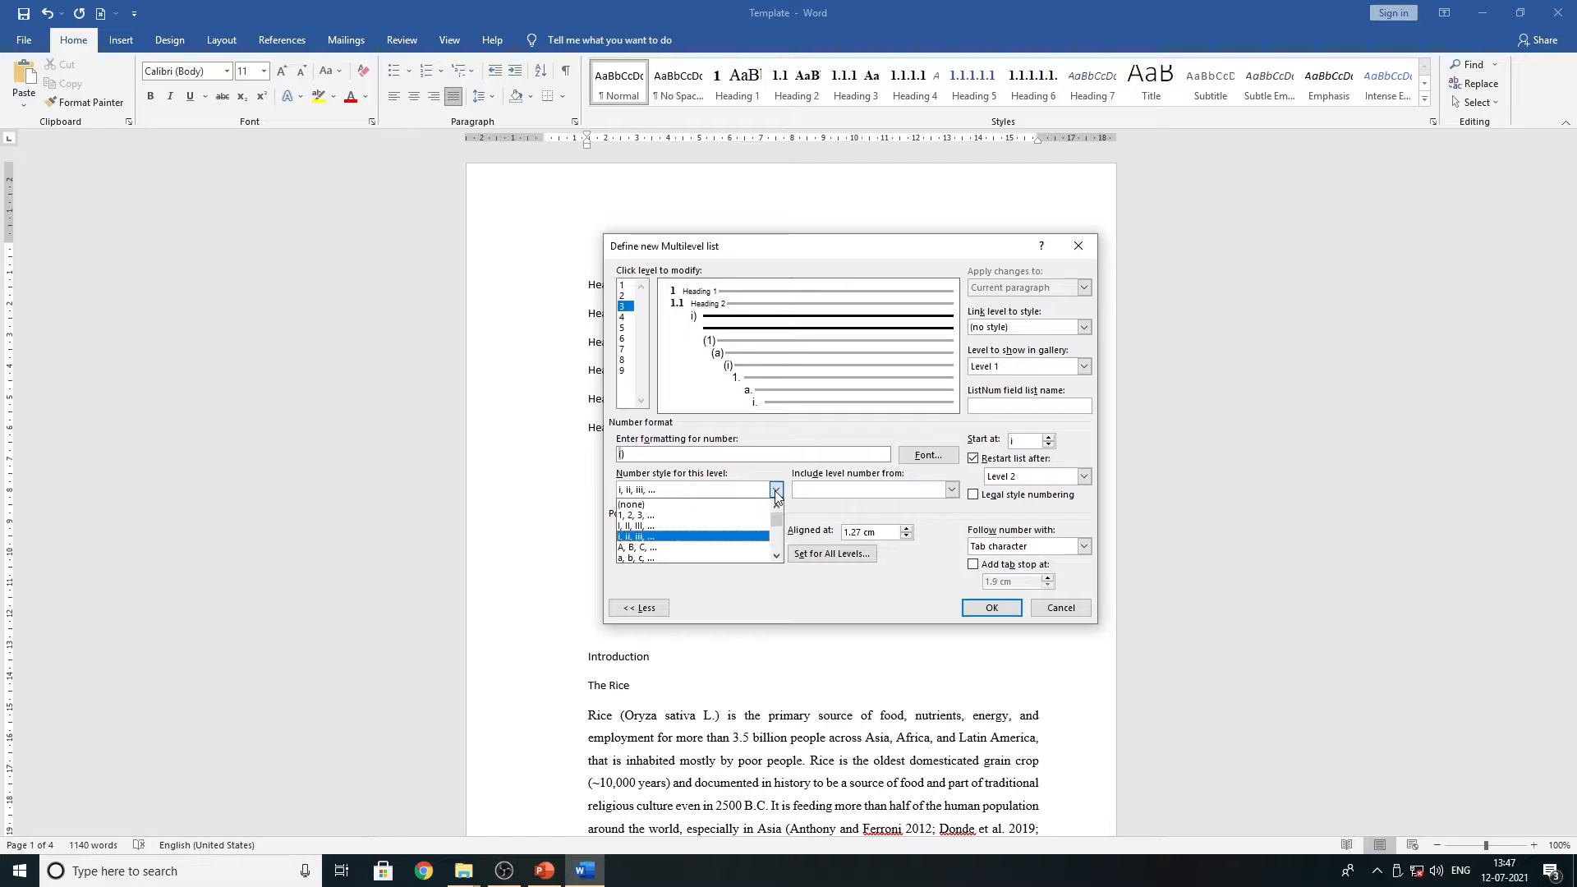
{"action": "left_click", "coordinate": [689, 516]}
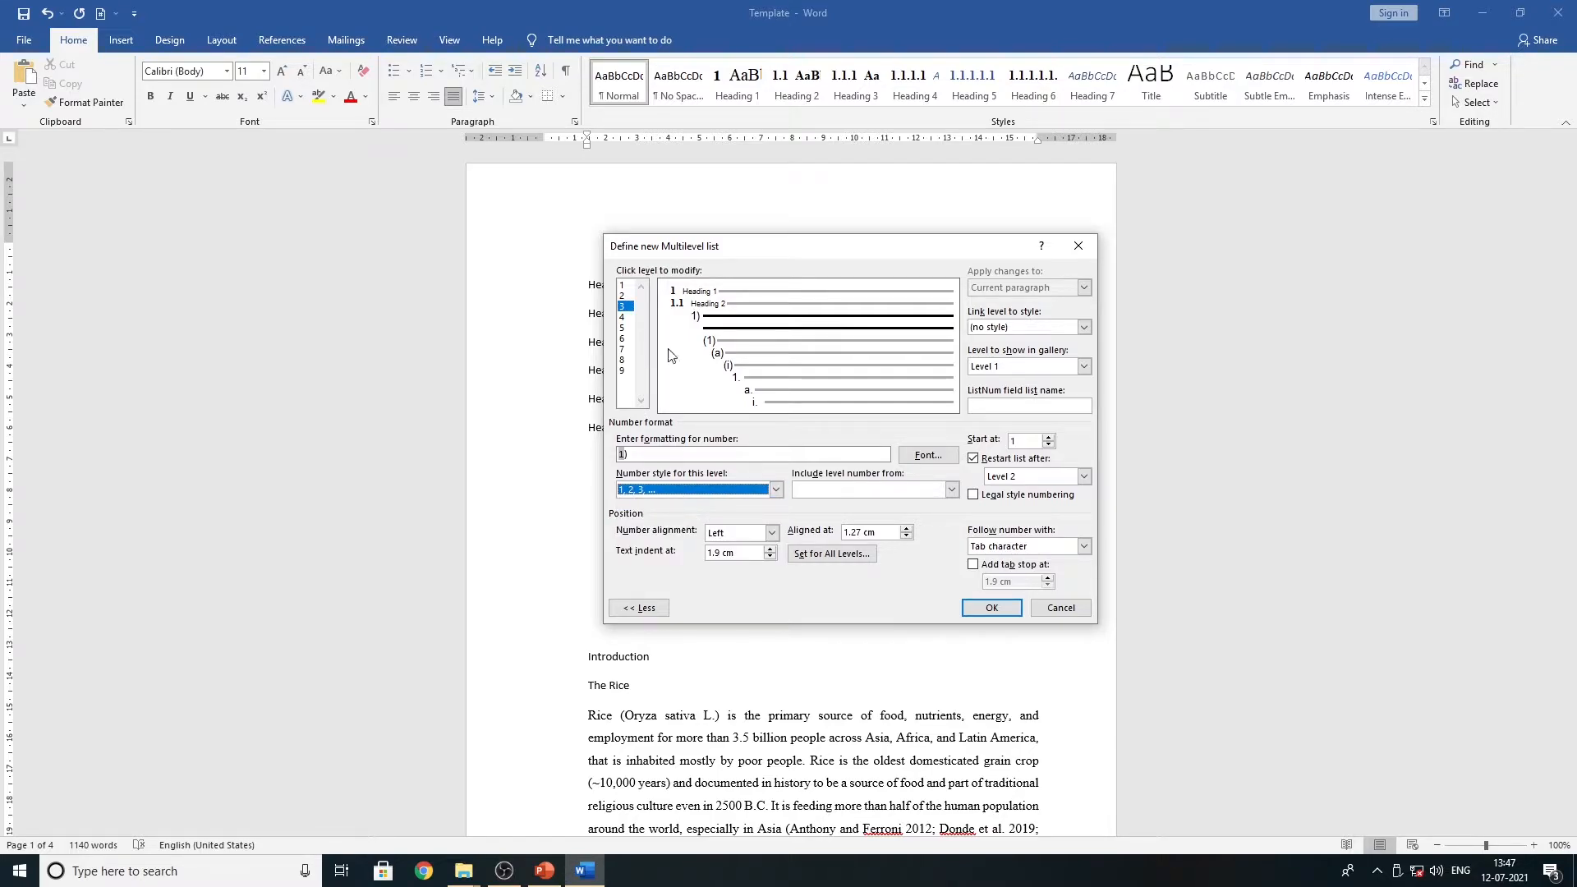
{"action": "left_click", "coordinate": [636, 457]}
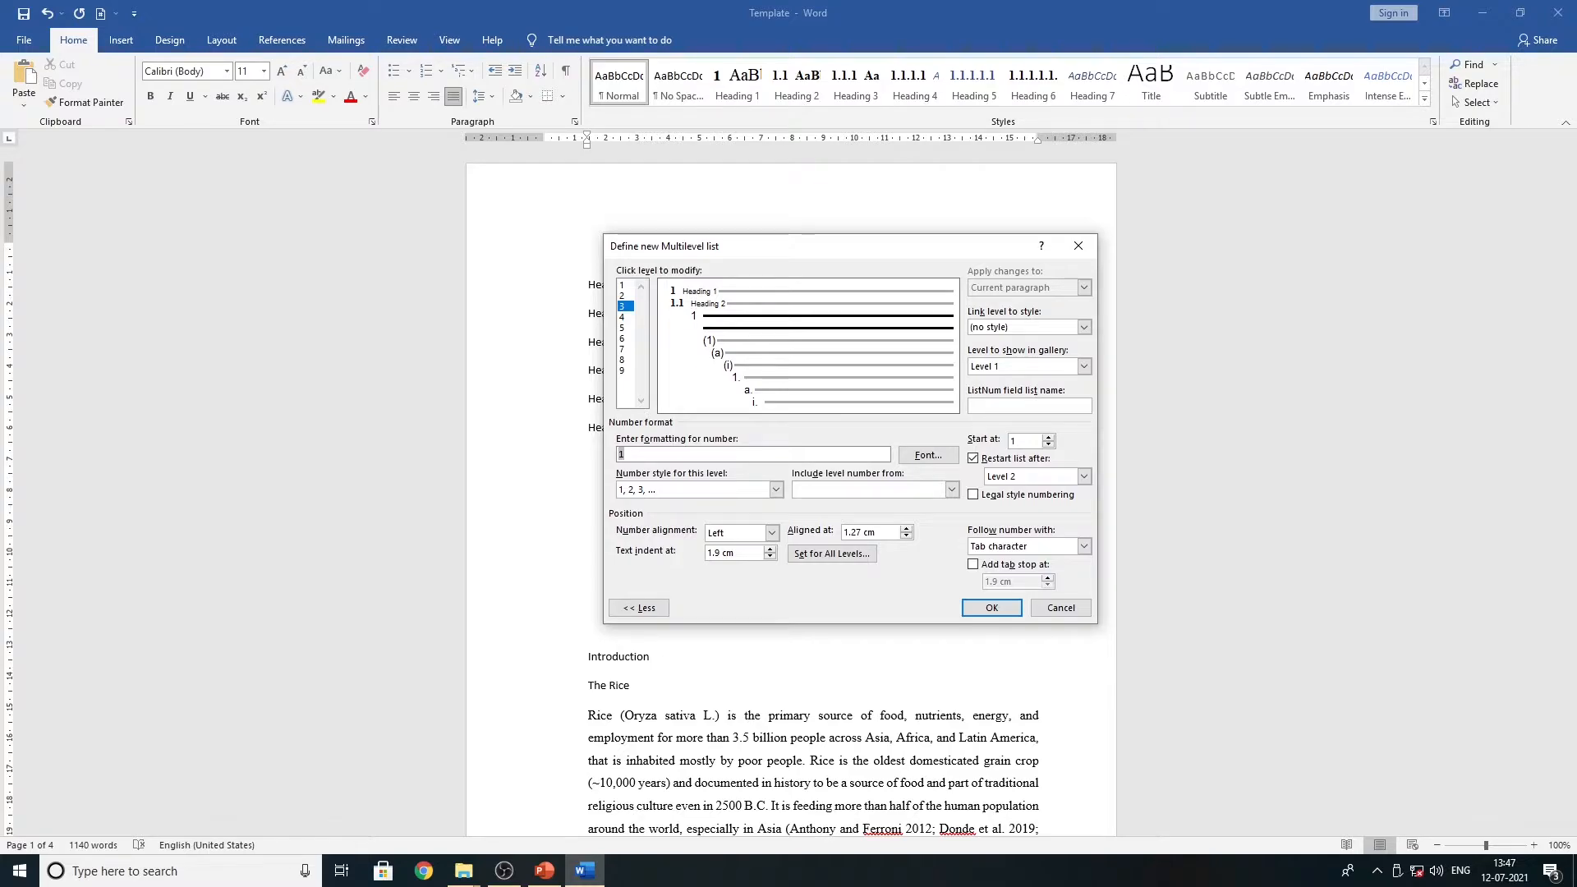
{"action": "left_click", "coordinate": [953, 490]}
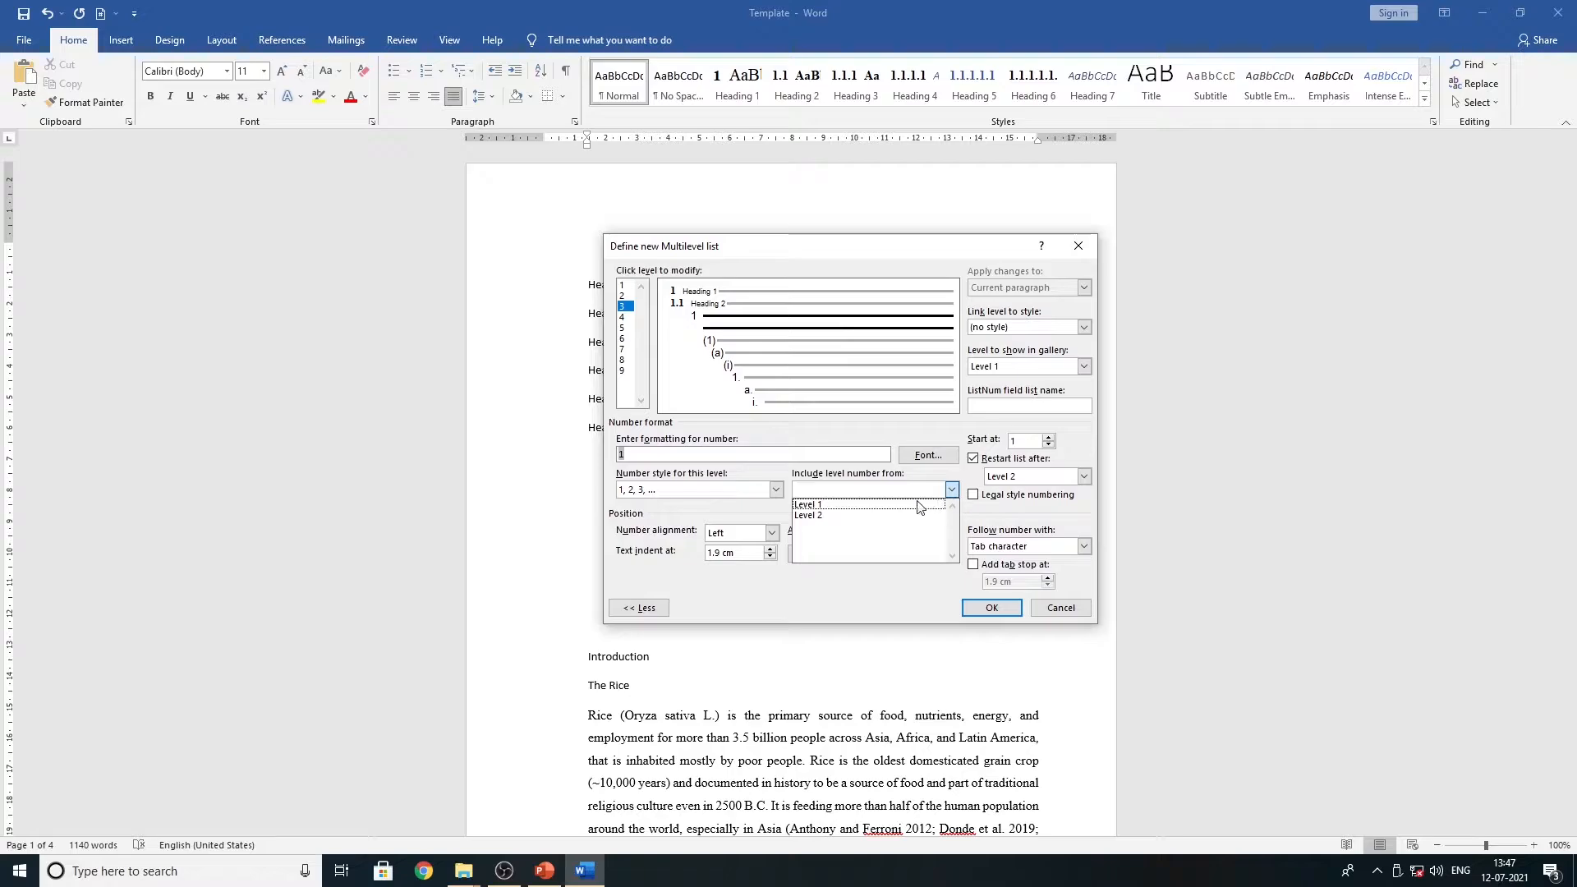
{"action": "left_click", "coordinate": [840, 516]}
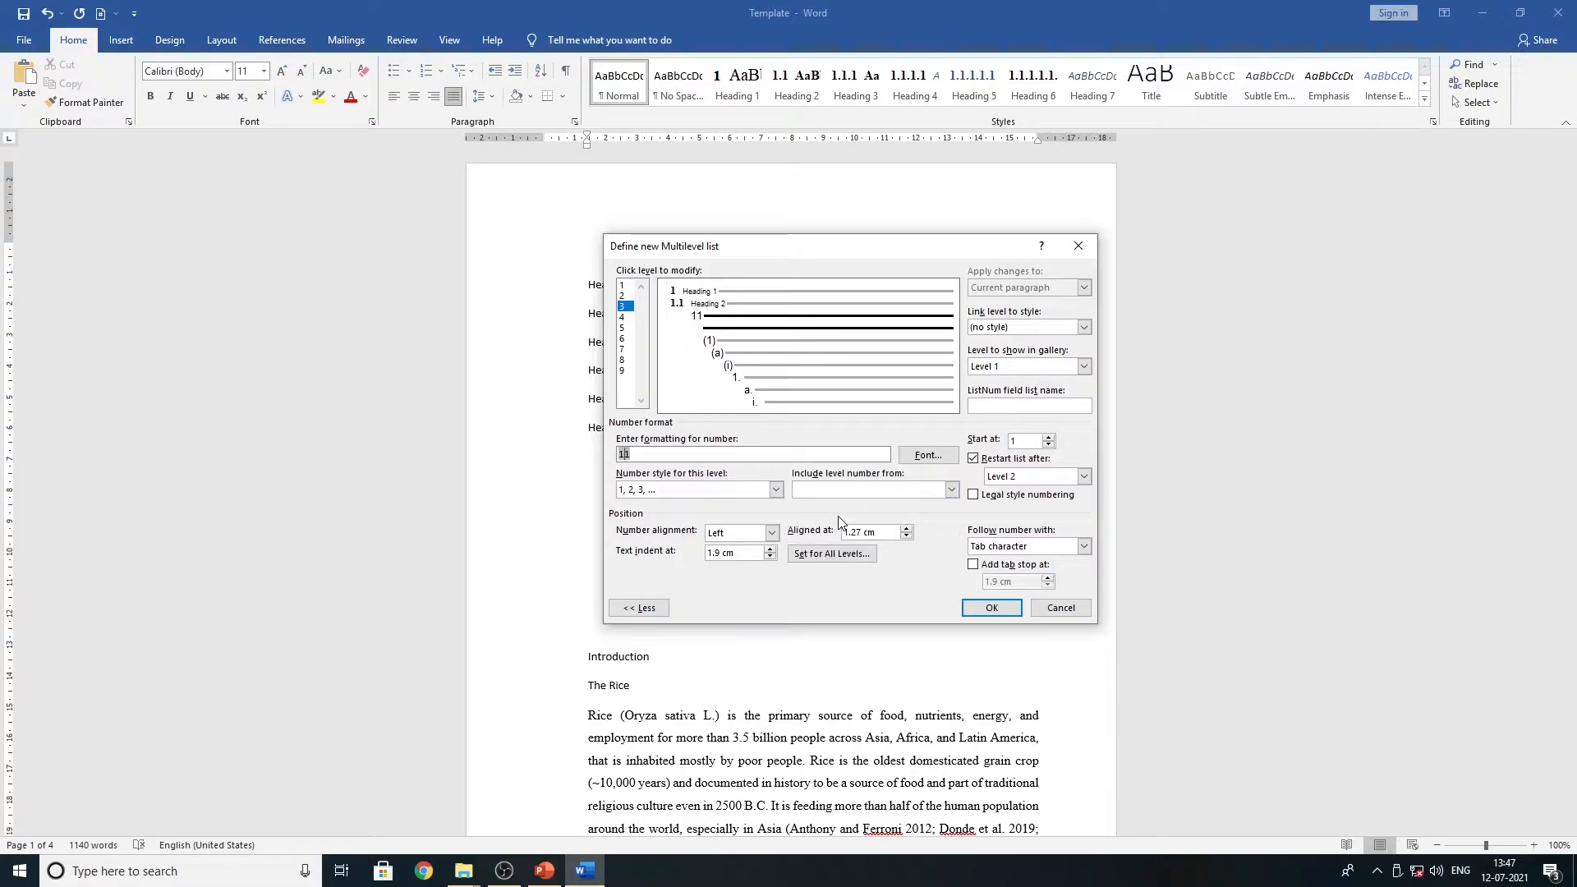
{"action": "type", "text": "."}
{"action": "left_click", "coordinate": [952, 490]}
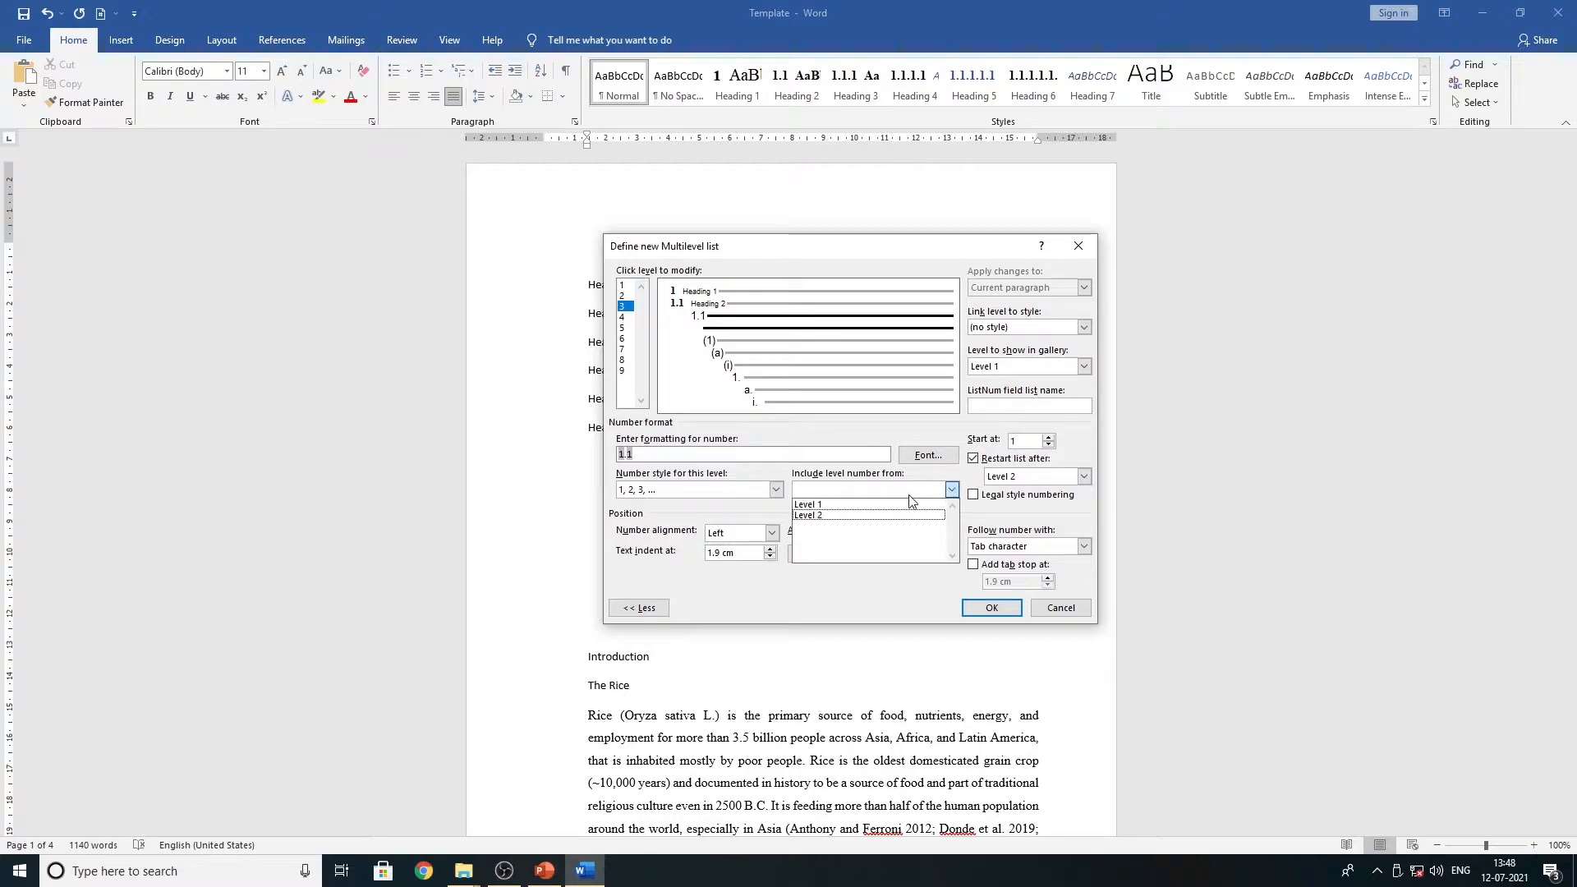
{"action": "left_click", "coordinate": [877, 505]}
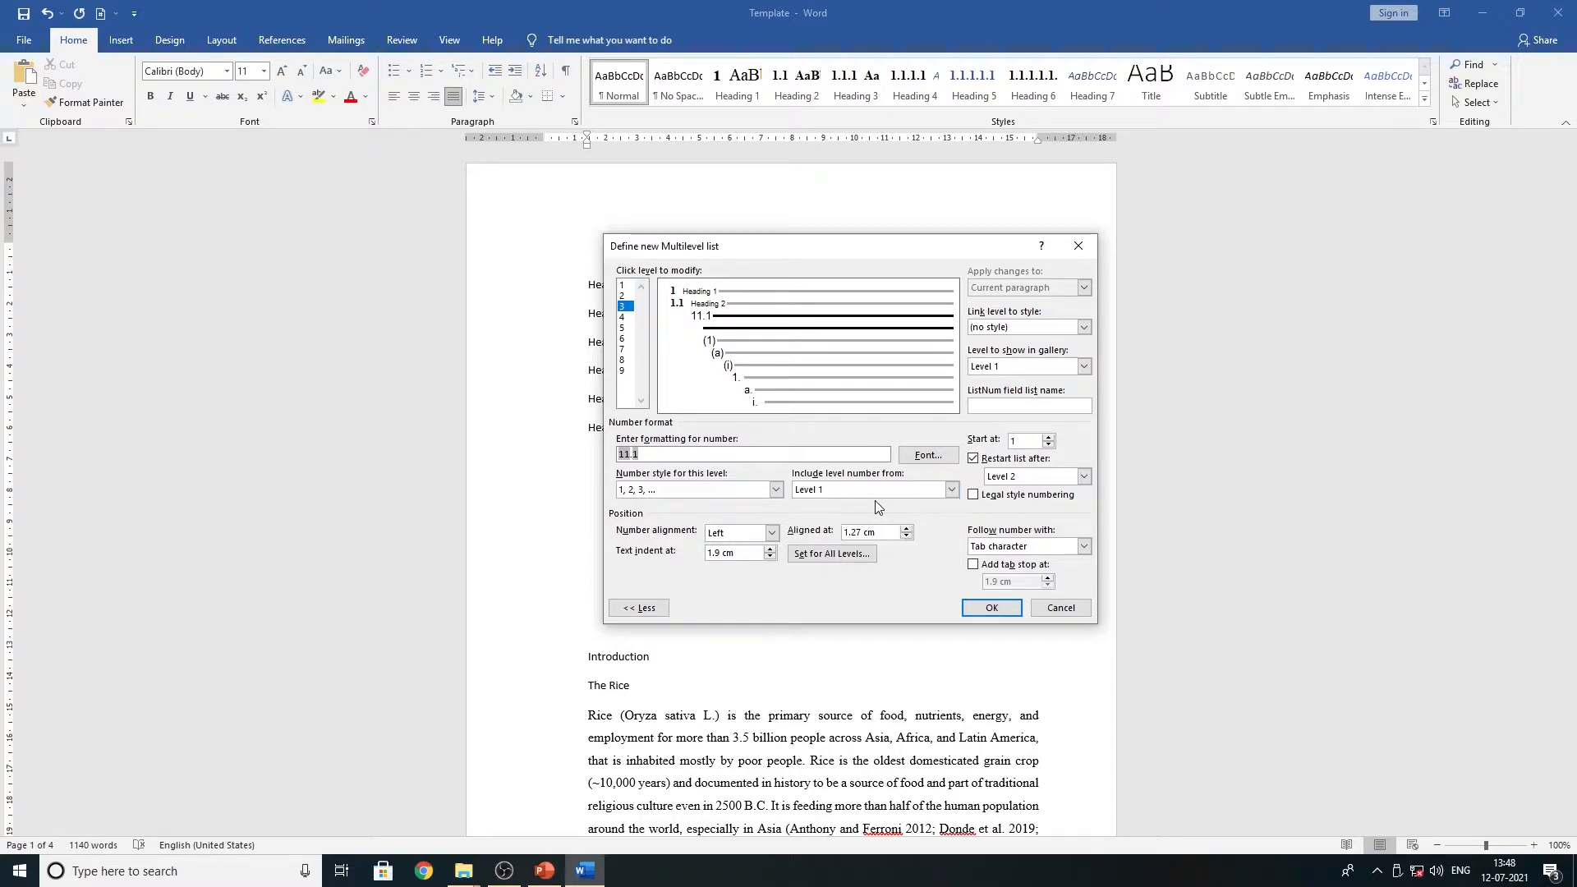
{"action": "type", "text": ".1"}
- Set the level 3 number font to Times New Roman, Bold, size 12
{"action": "left_click", "coordinate": [946, 459]}
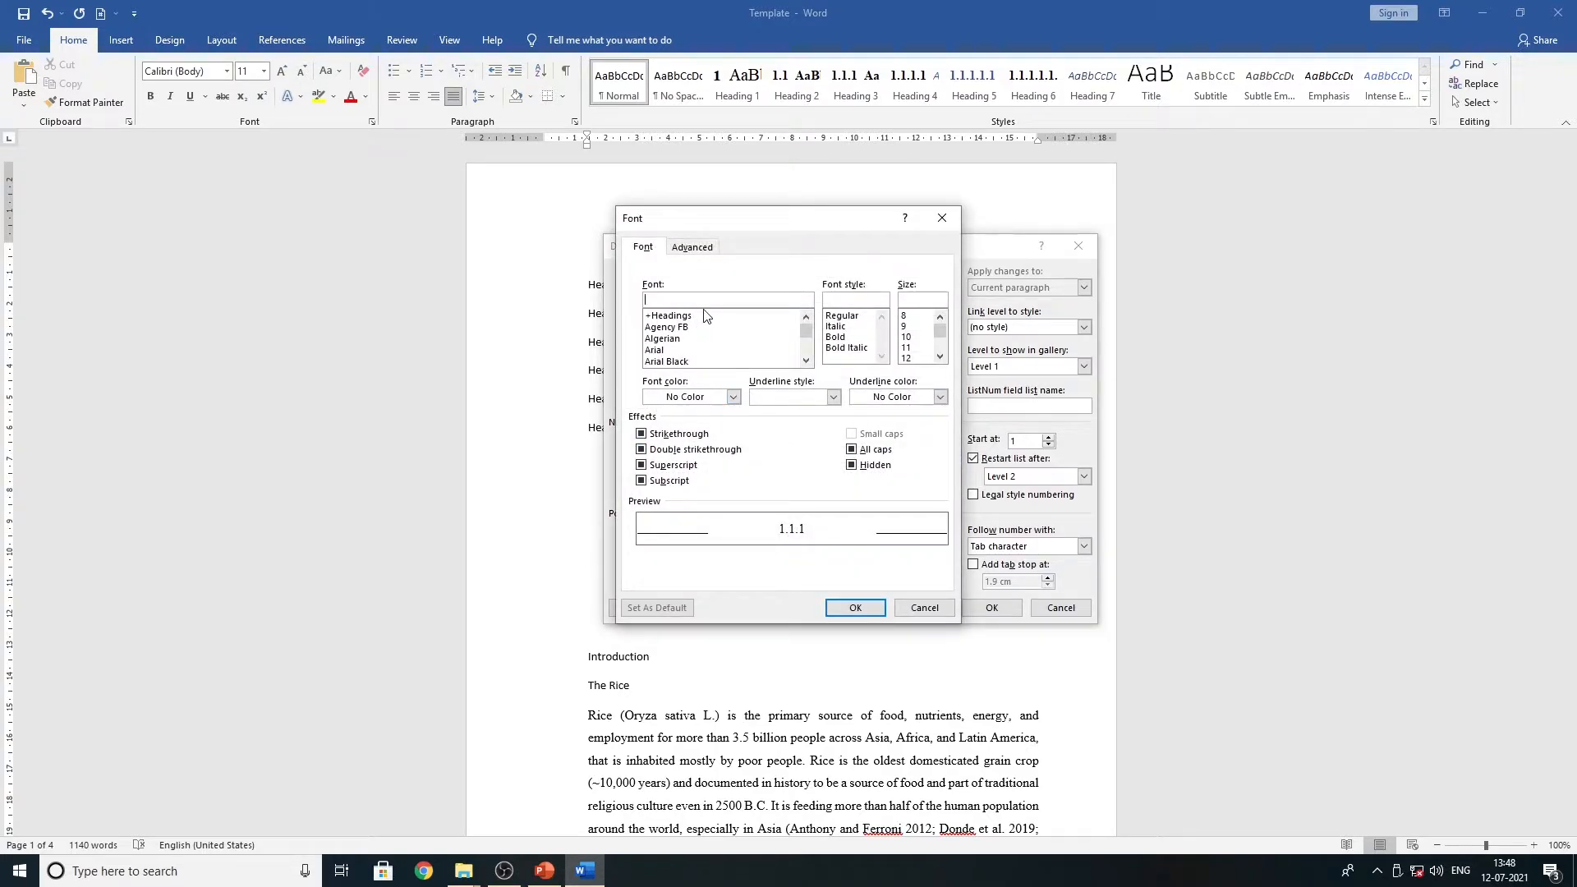
{"action": "type", "text": "Ti"}
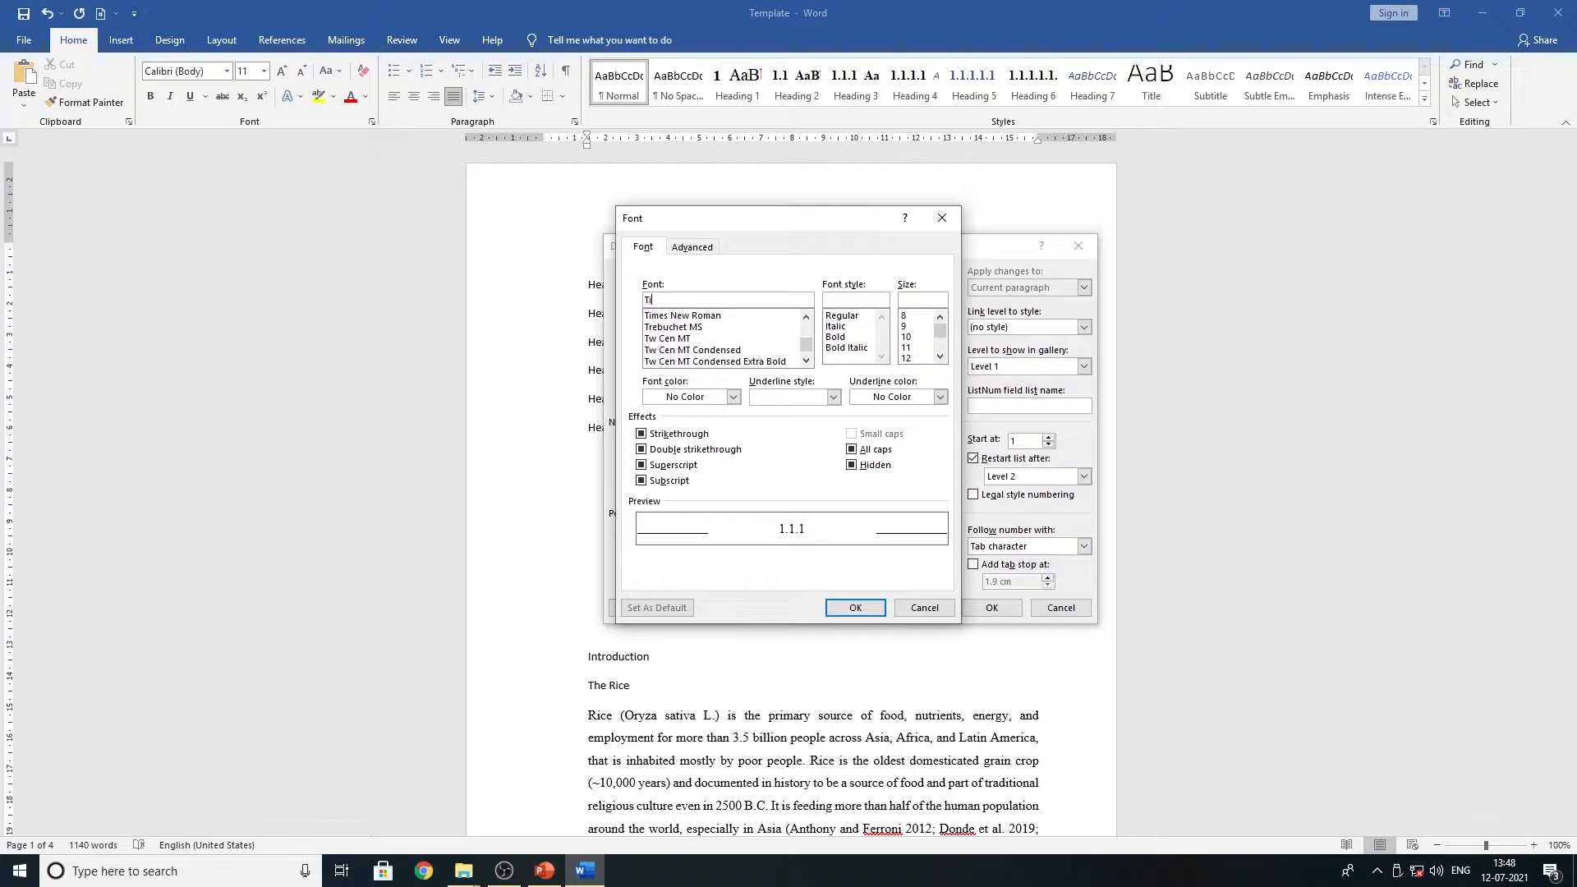
{"action": "left_click", "coordinate": [710, 319]}
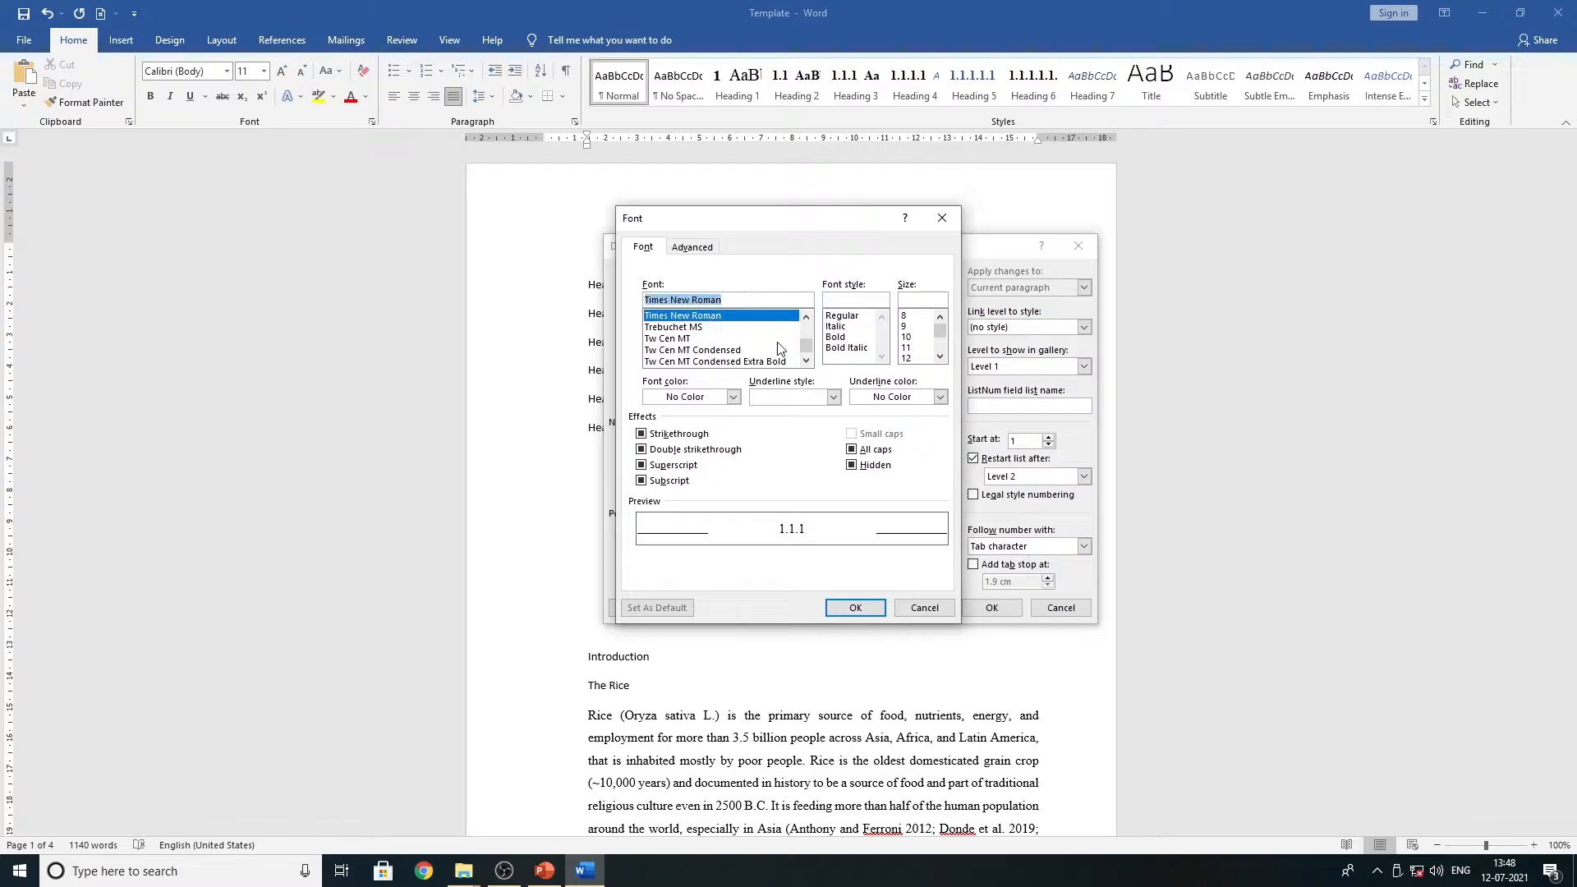
{"action": "left_click", "coordinate": [835, 338]}
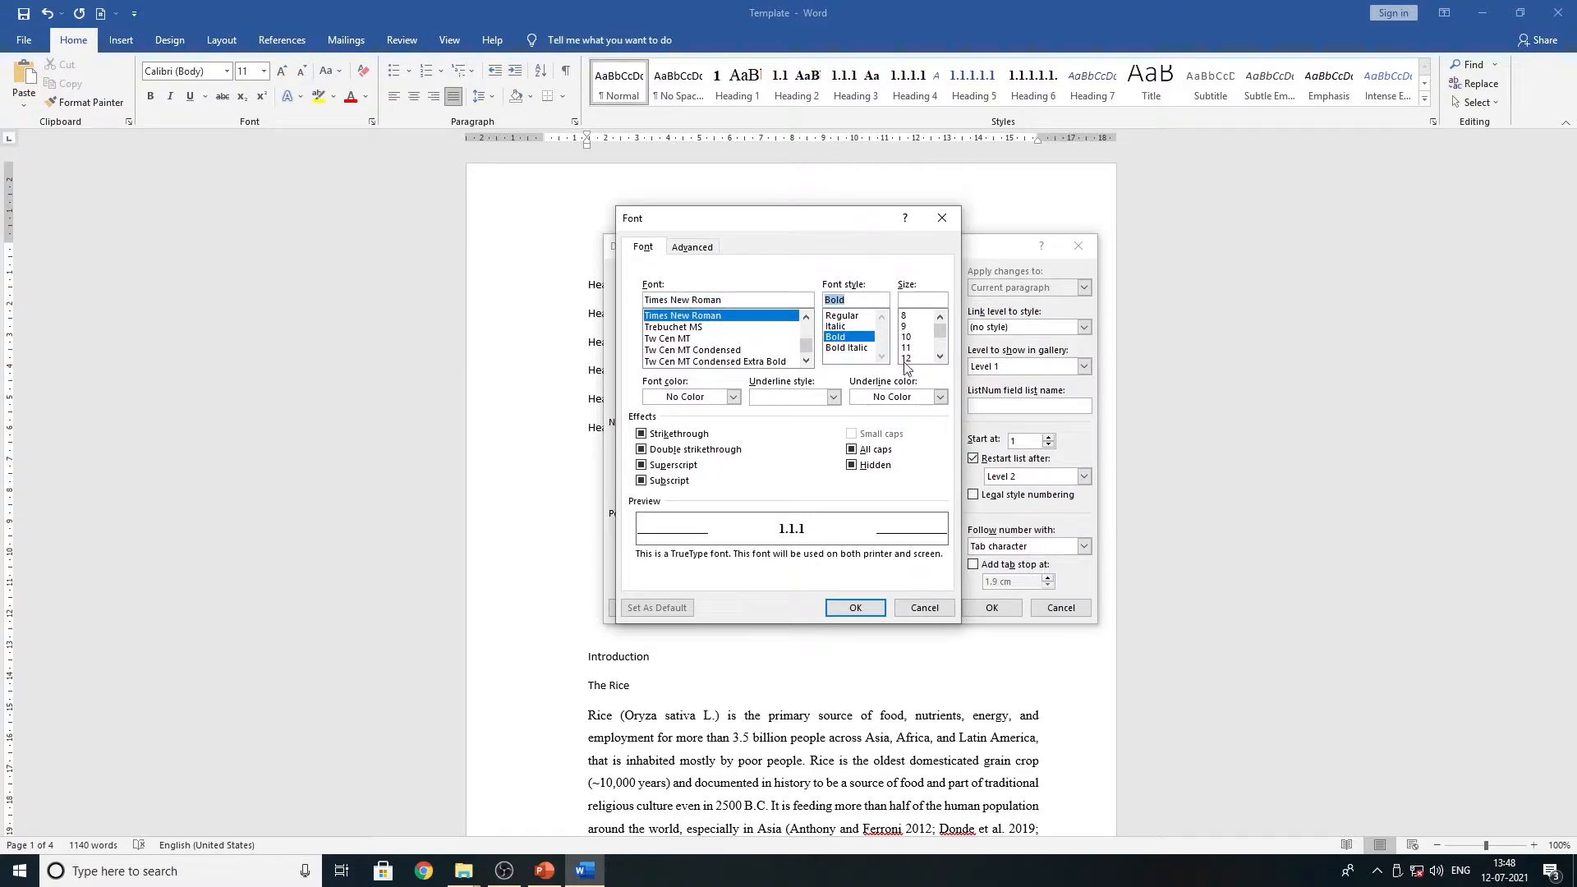
{"action": "left_click", "coordinate": [907, 359]}
{"action": "left_click", "coordinate": [854, 608]}
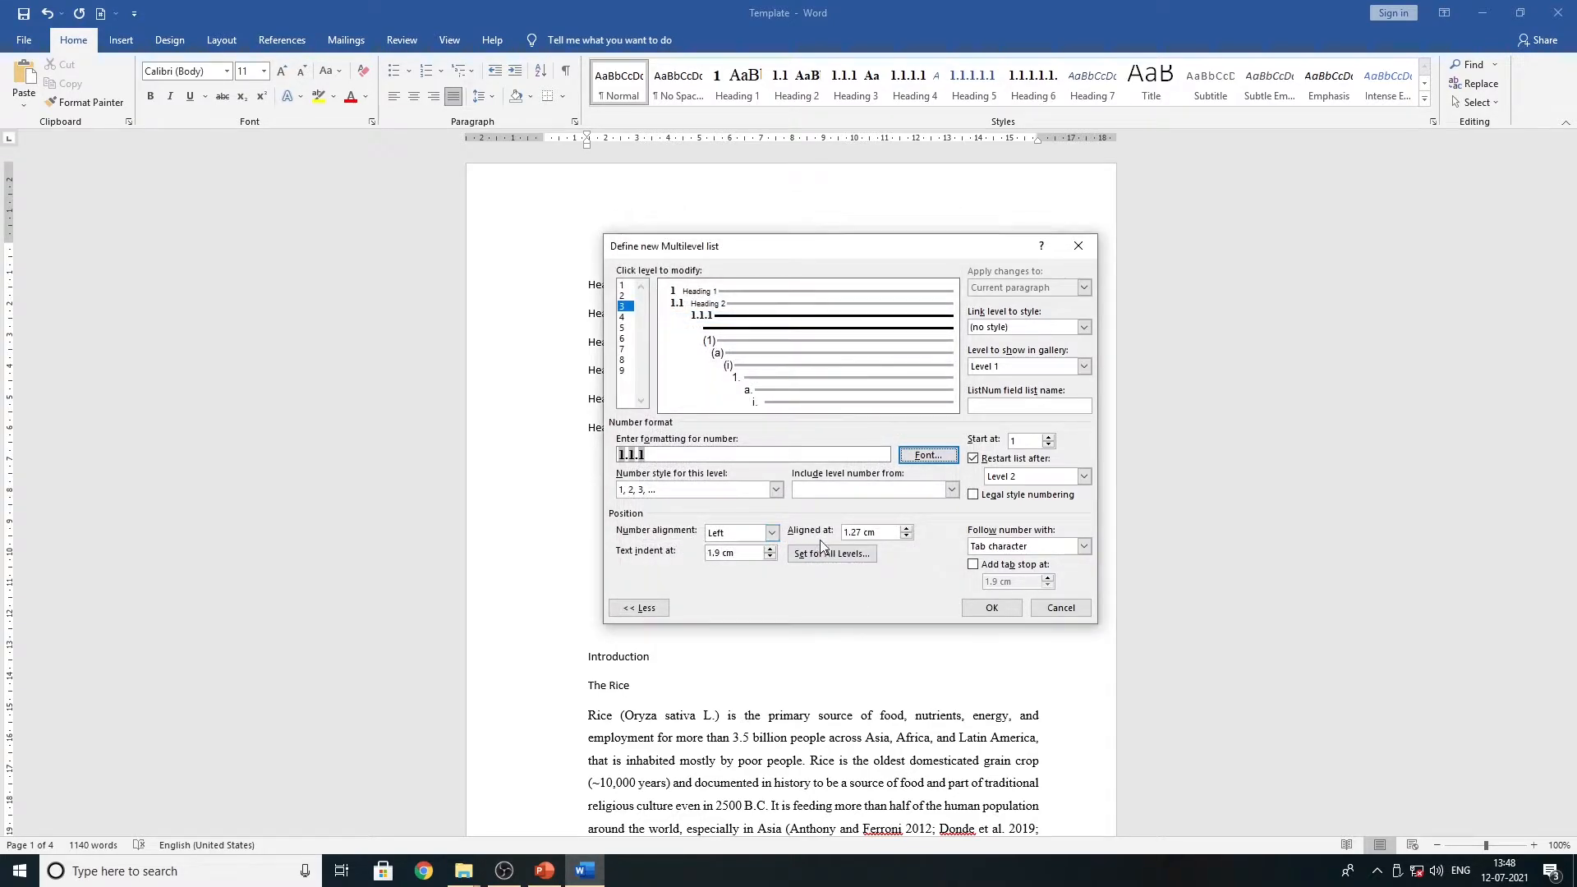
- Position level 3 with alignment at 0 cm and text indent at 1.27 cm, and link it to the Heading 3 style
{"action": "left_click", "coordinate": [891, 533]}
{"action": "left_click_drag", "start_coordinate": [891, 533], "coordinate": [839, 534]}
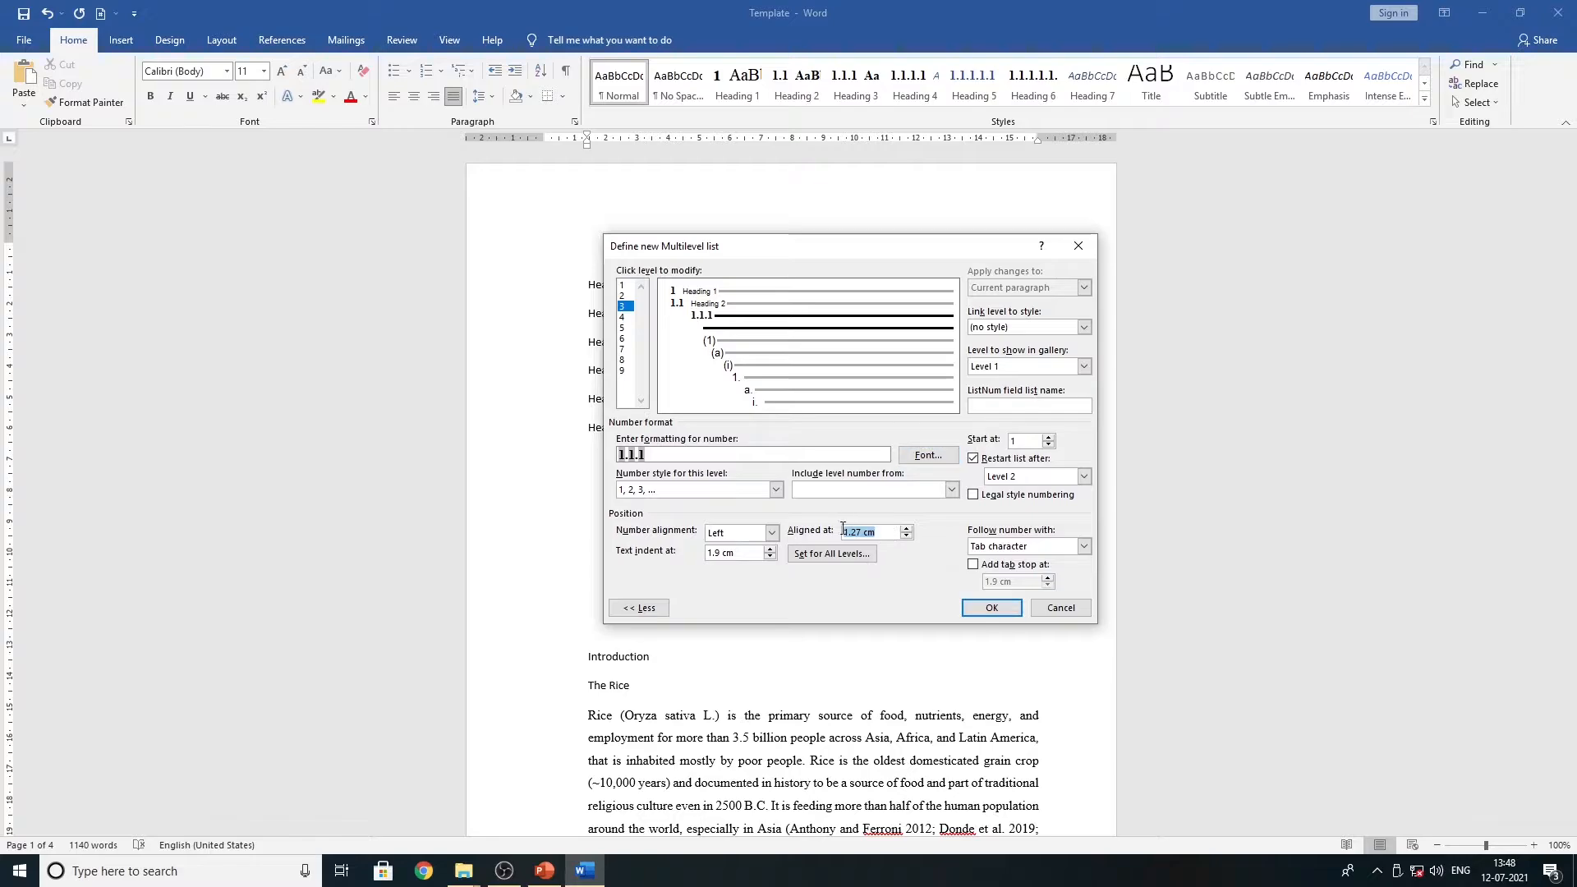
{"action": "type", "text": "0"}
{"action": "left_click", "coordinate": [717, 554]}
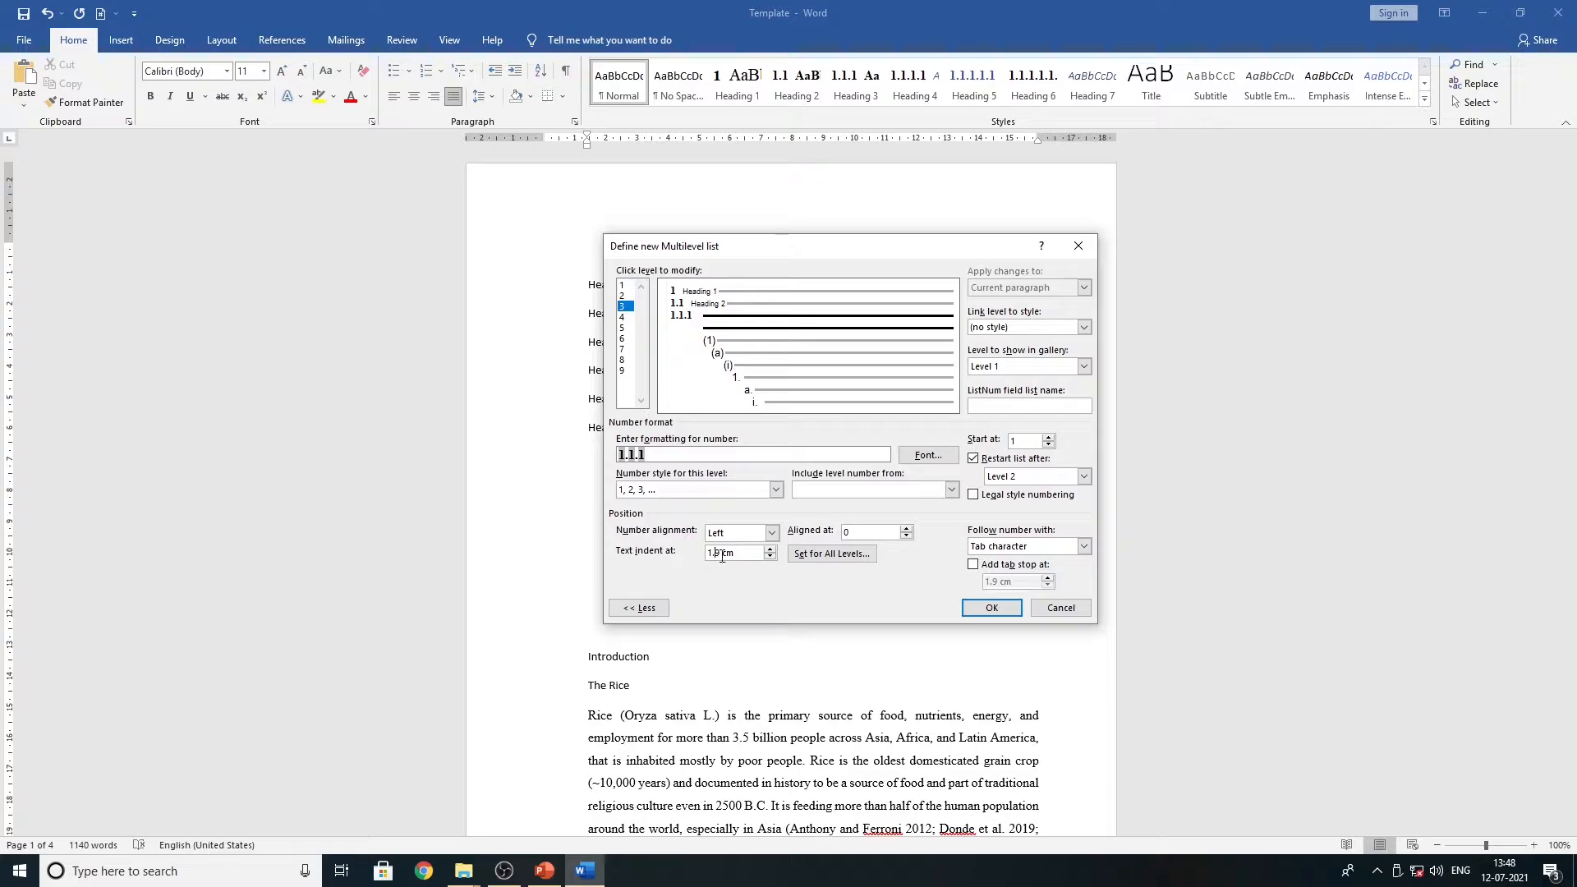
{"action": "key", "text": "Delete"}
{"action": "type", "text": "27"}
{"action": "left_click", "coordinate": [1085, 327]}
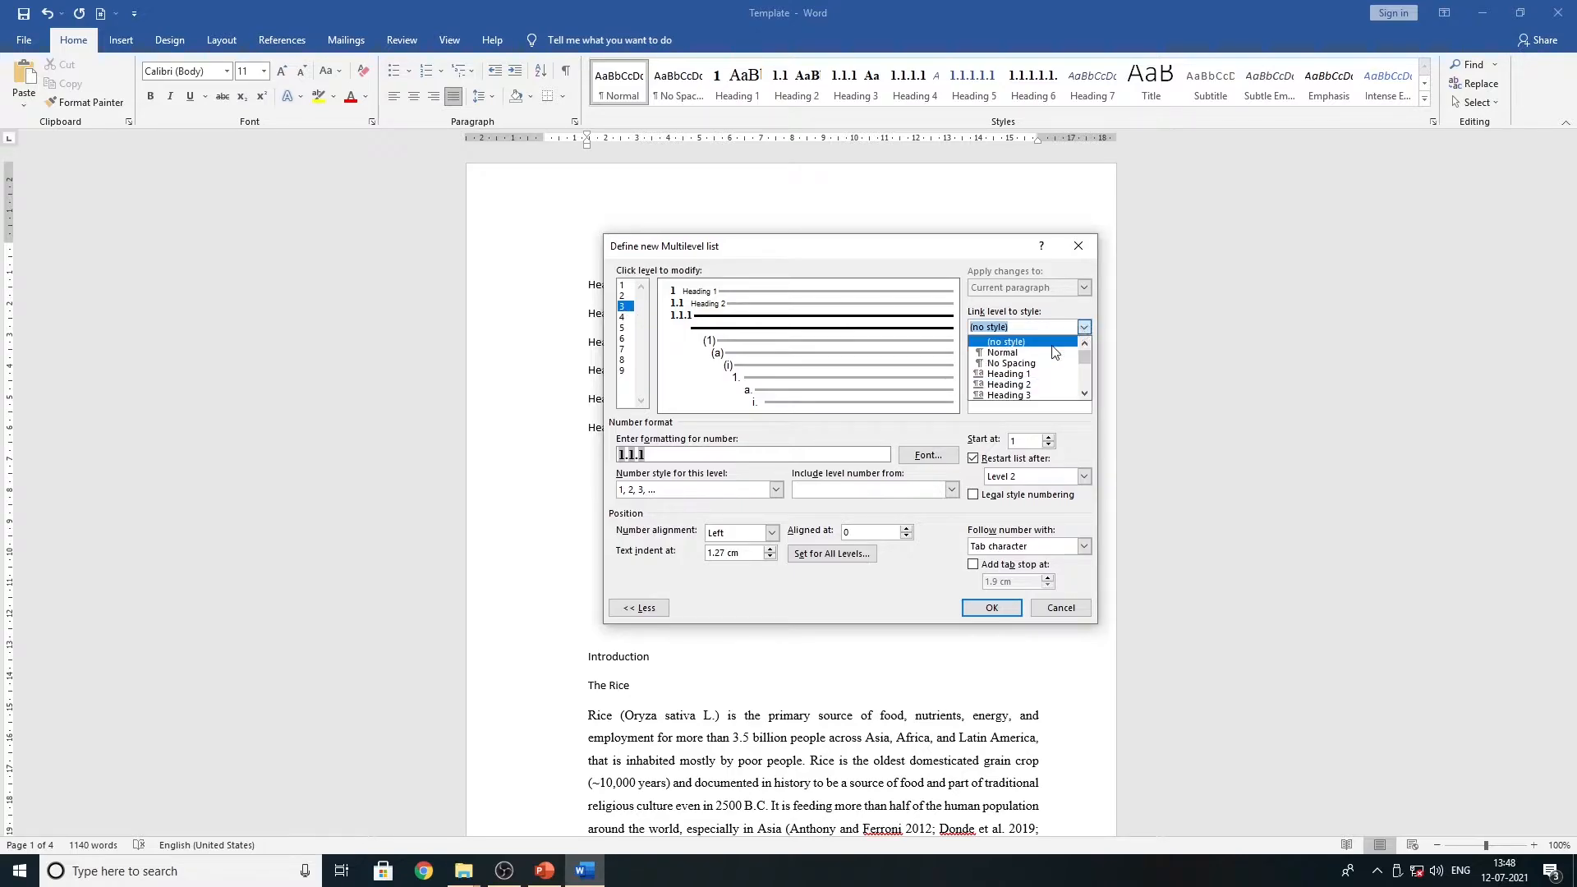
{"action": "left_click", "coordinate": [1017, 396]}
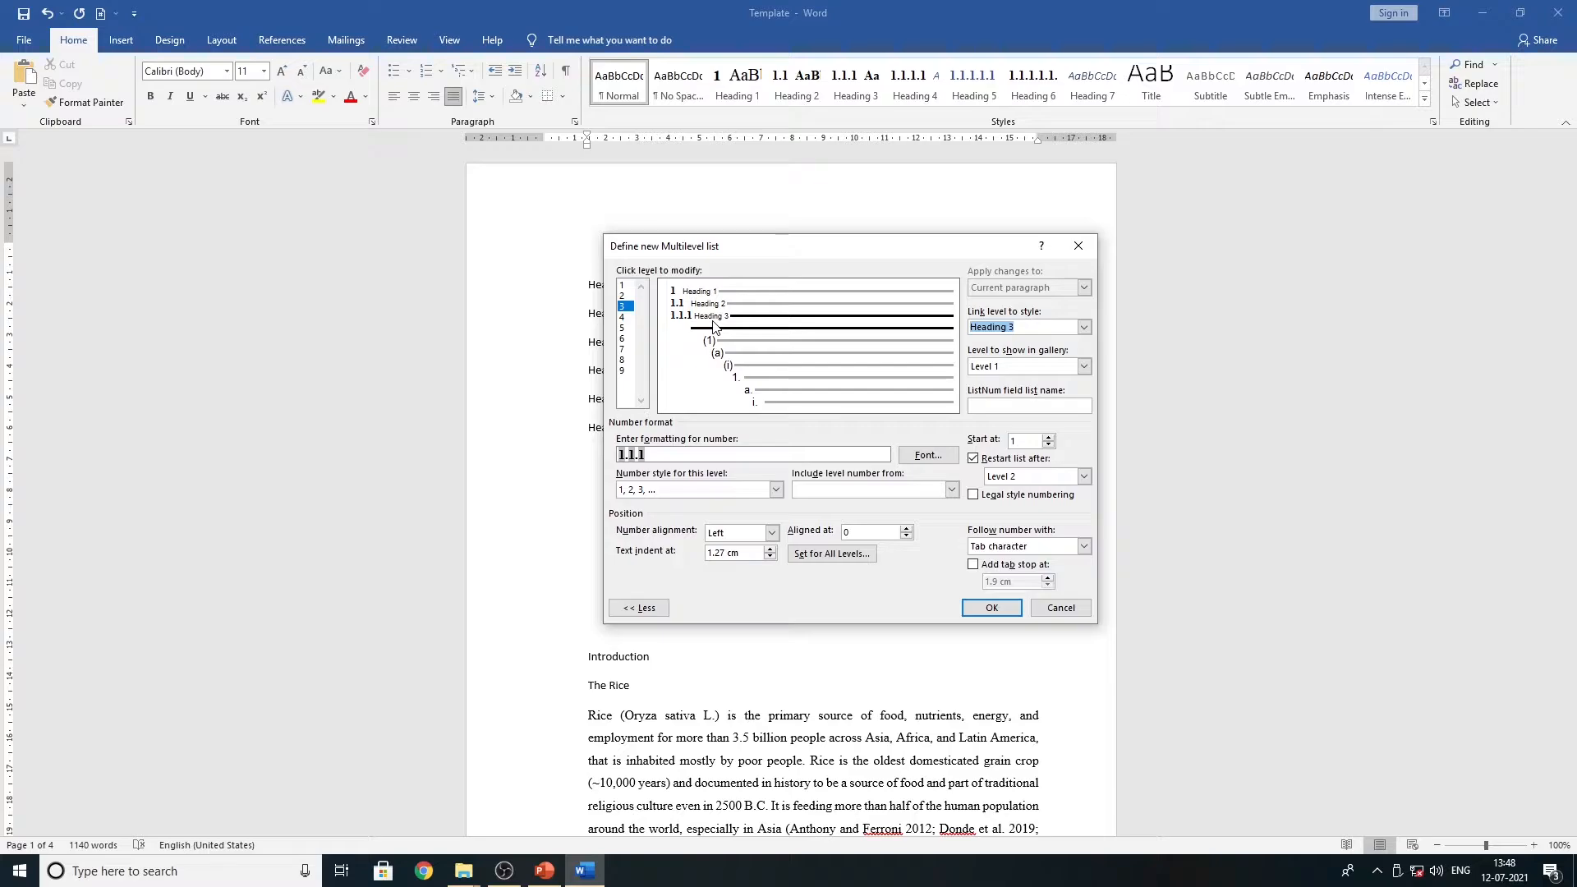
- Give the level 4 number the 1, 2, 3 style and remove both parentheses around it
{"action": "left_click", "coordinate": [623, 319]}
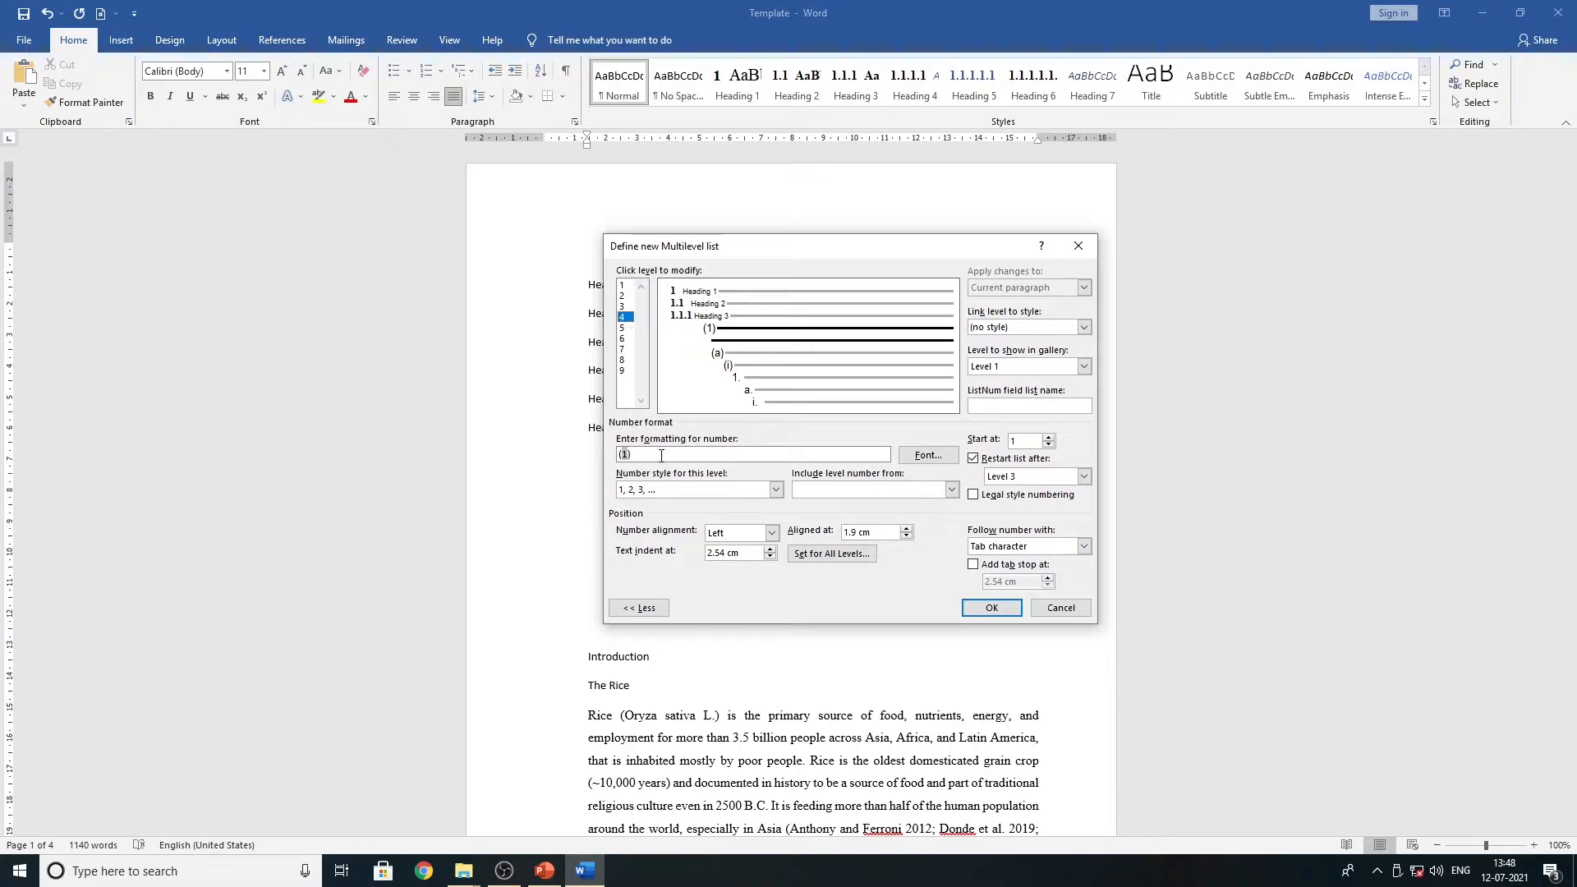
{"action": "left_click", "coordinate": [775, 489]}
{"action": "left_click", "coordinate": [709, 515]}
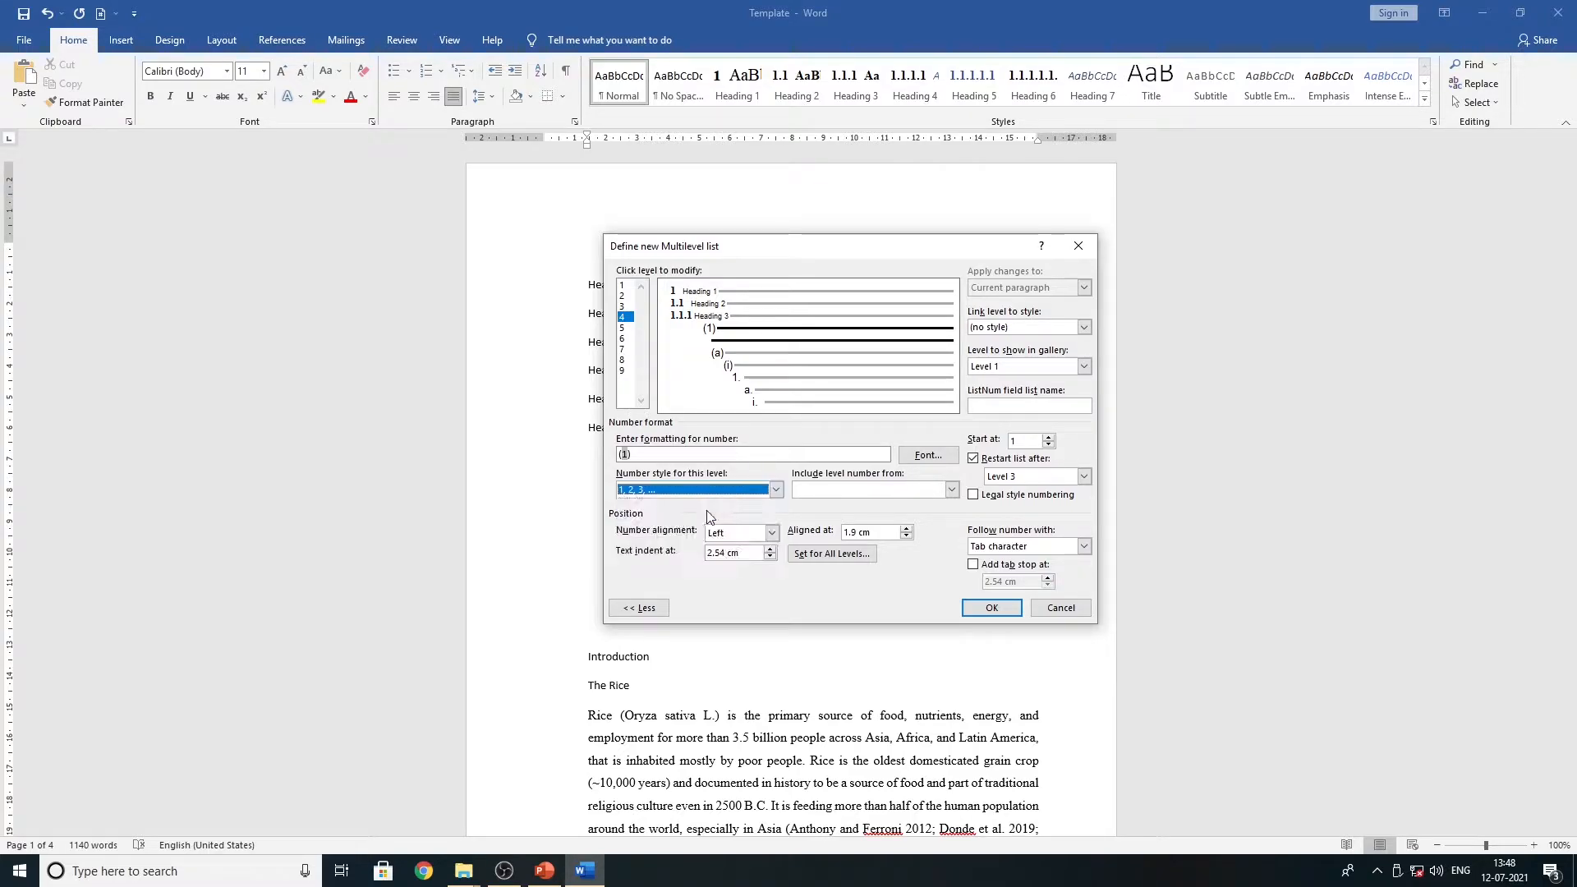
{"action": "left_click", "coordinate": [644, 455]}
{"action": "key", "text": "BackSpace"}
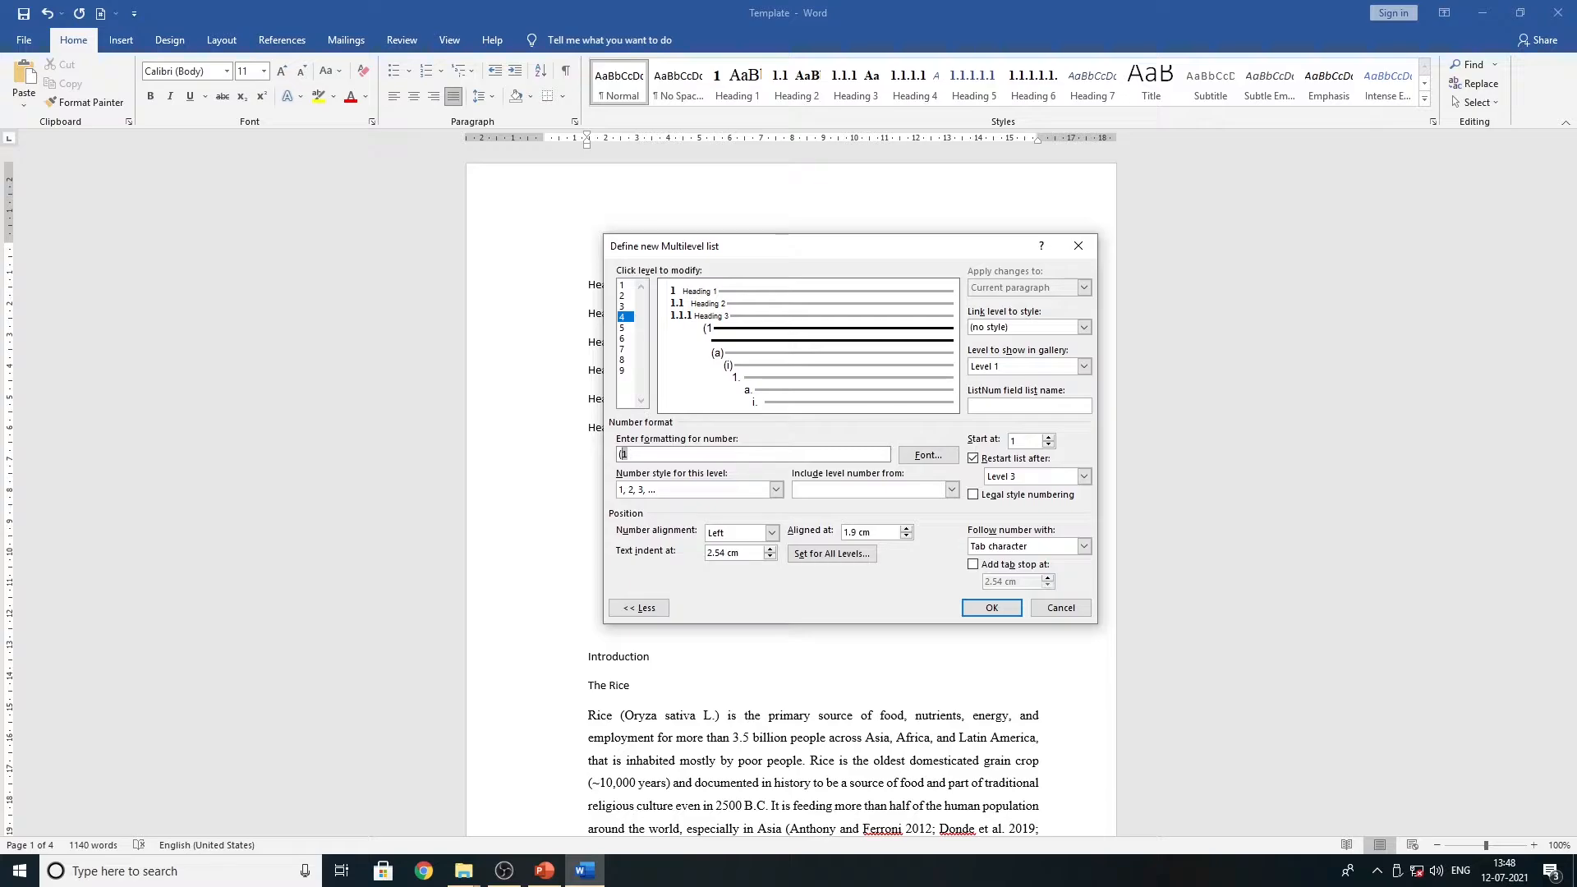
{"action": "key", "text": "BackSpace"}
- Include the level 3, level 2 and level 1 numbers, separated by dots, before the level 4 number to form 1.1.1.1
{"action": "left_click", "coordinate": [953, 490]}
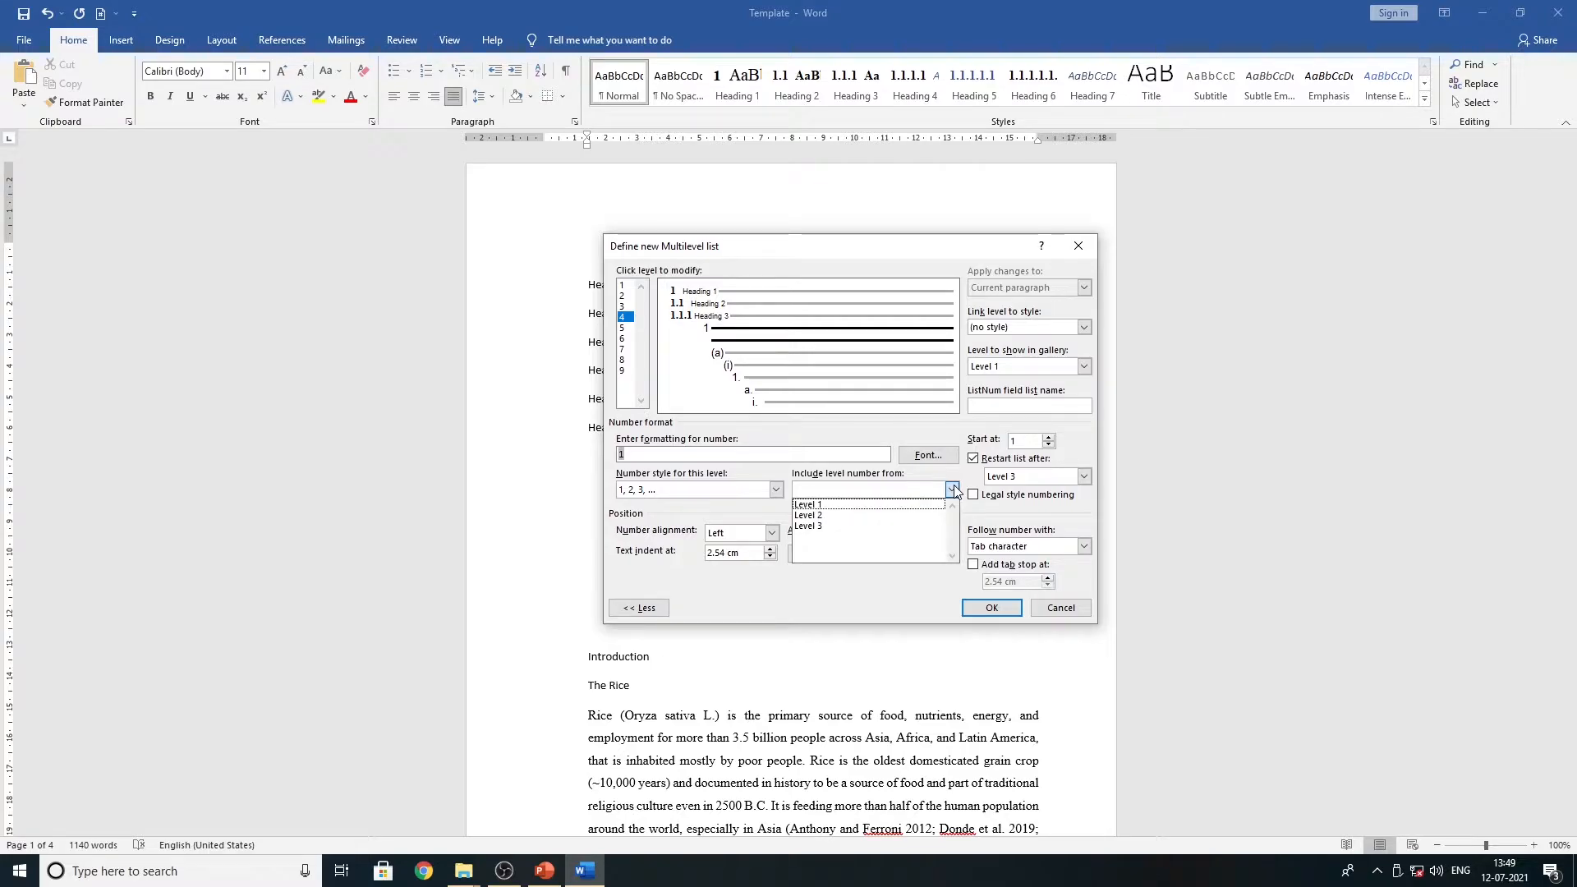
{"action": "left_click", "coordinate": [851, 527]}
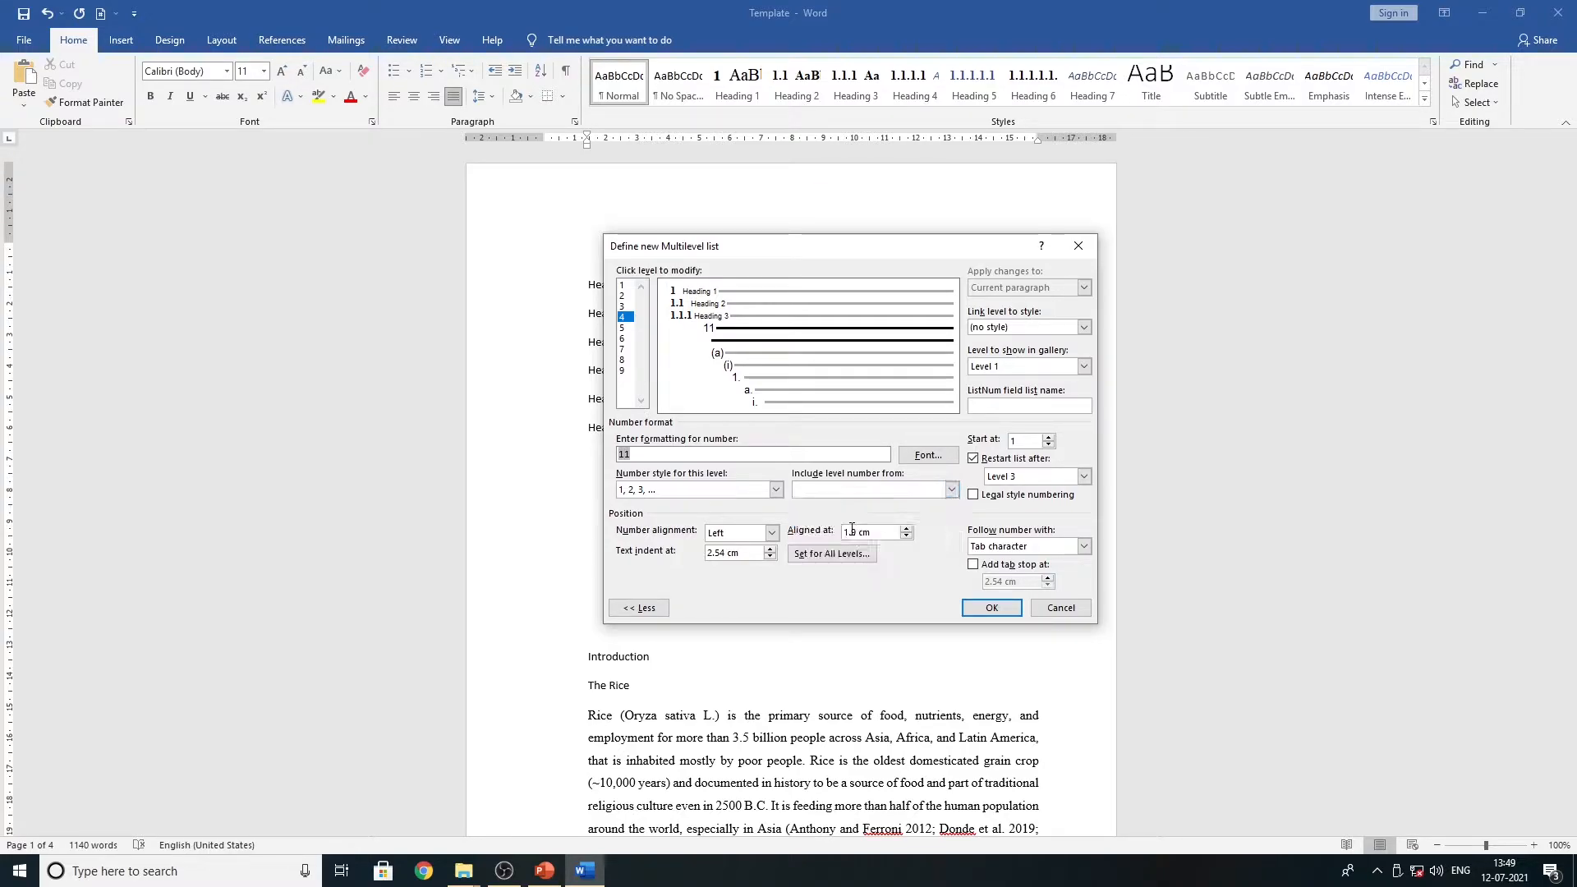
{"action": "type", "text": "."}
{"action": "left_click", "coordinate": [951, 490]}
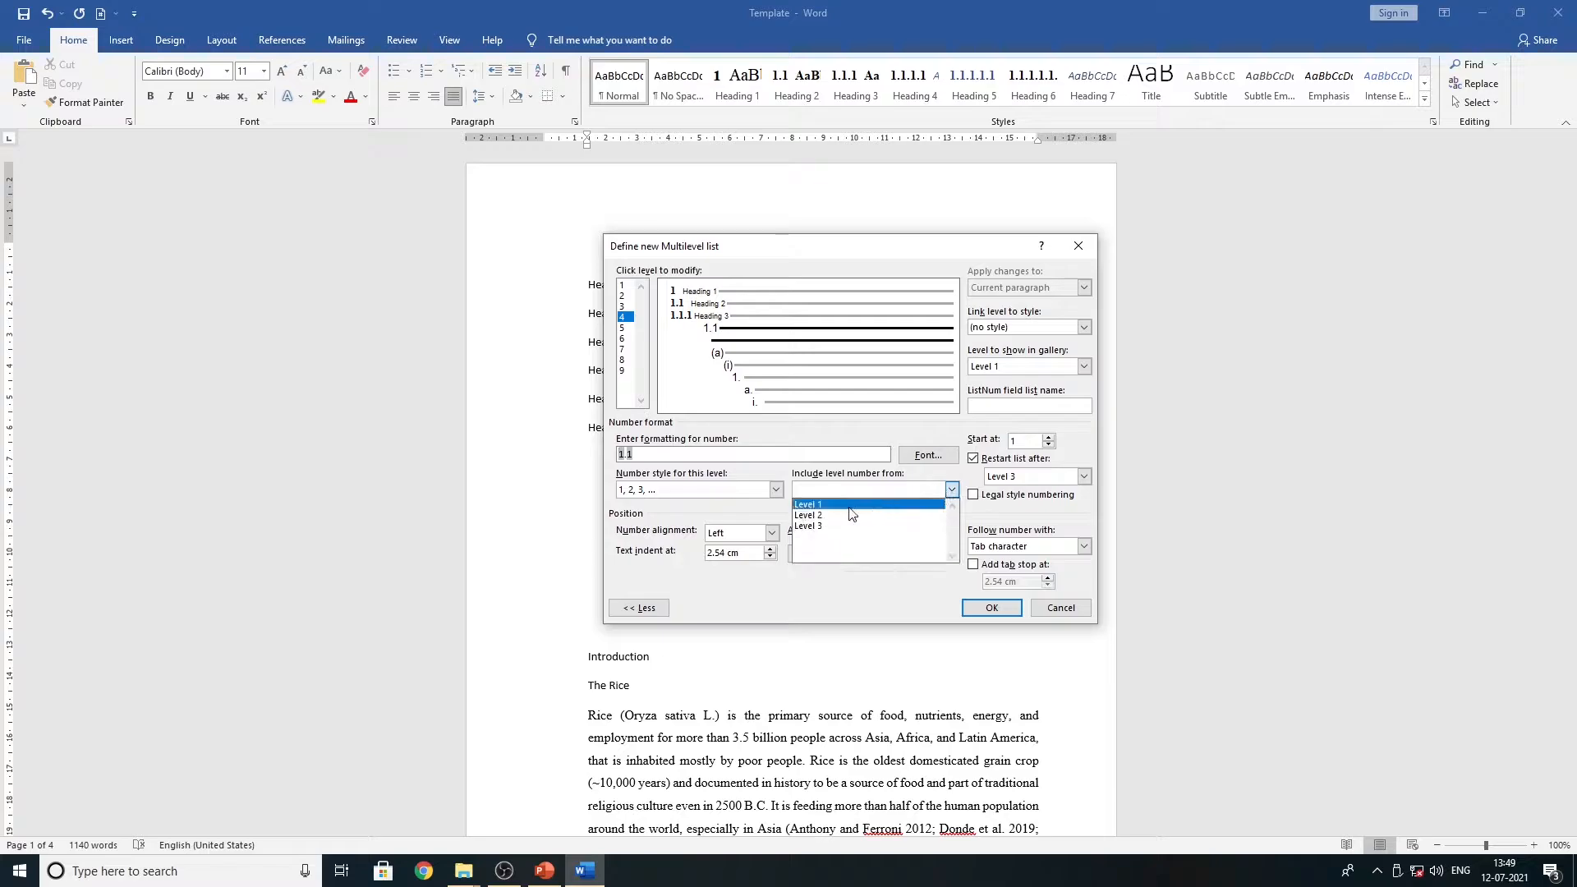
{"action": "left_click", "coordinate": [848, 515]}
{"action": "type", "text": ".1"}
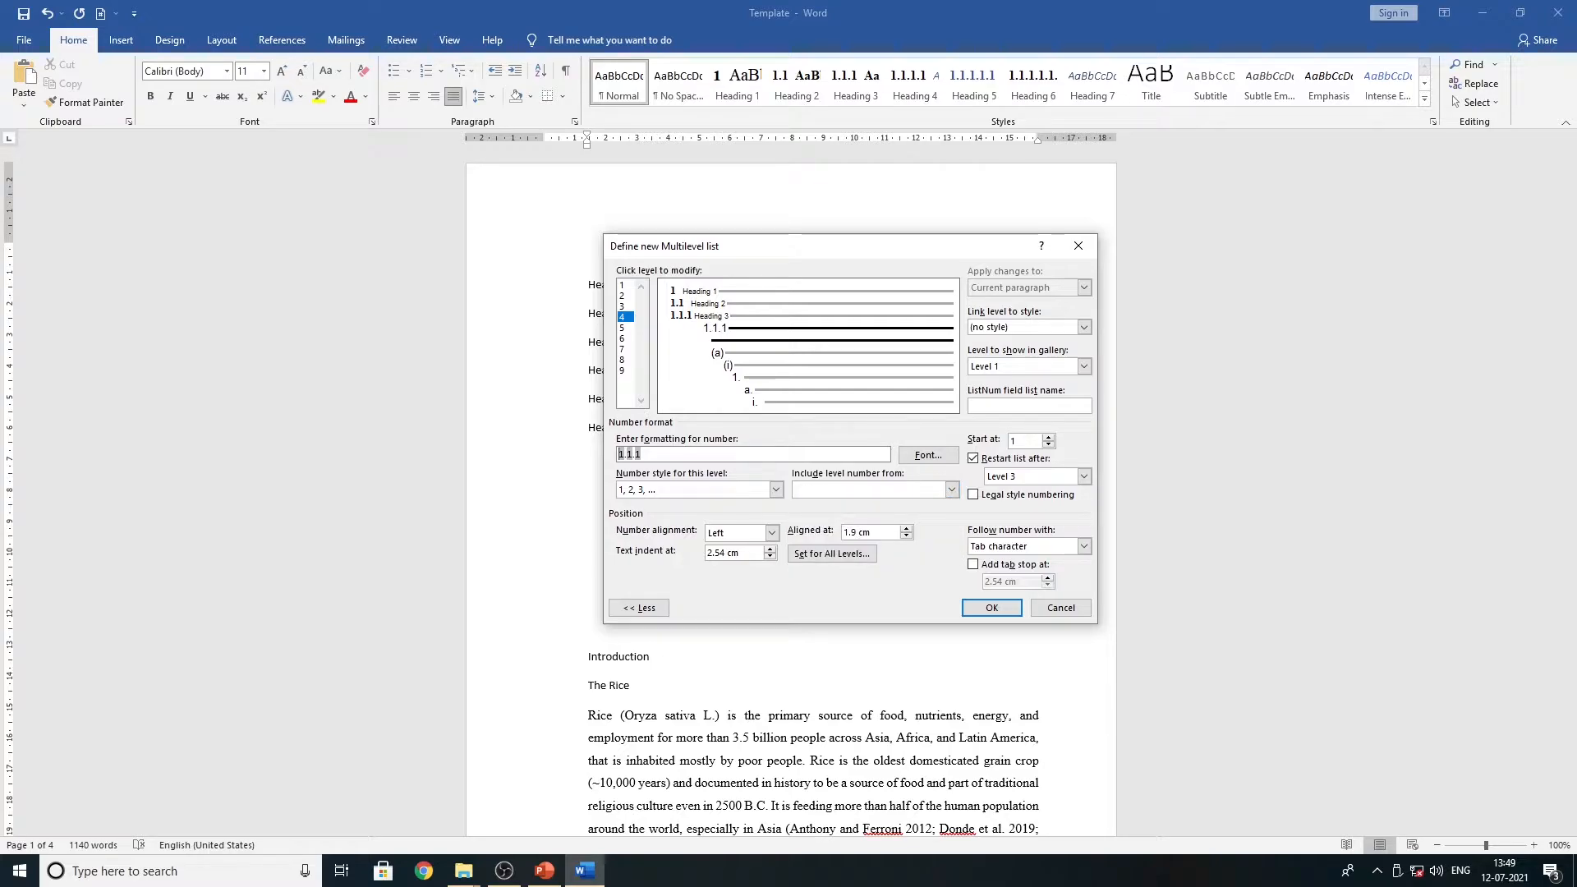
{"action": "left_click", "coordinate": [951, 490]}
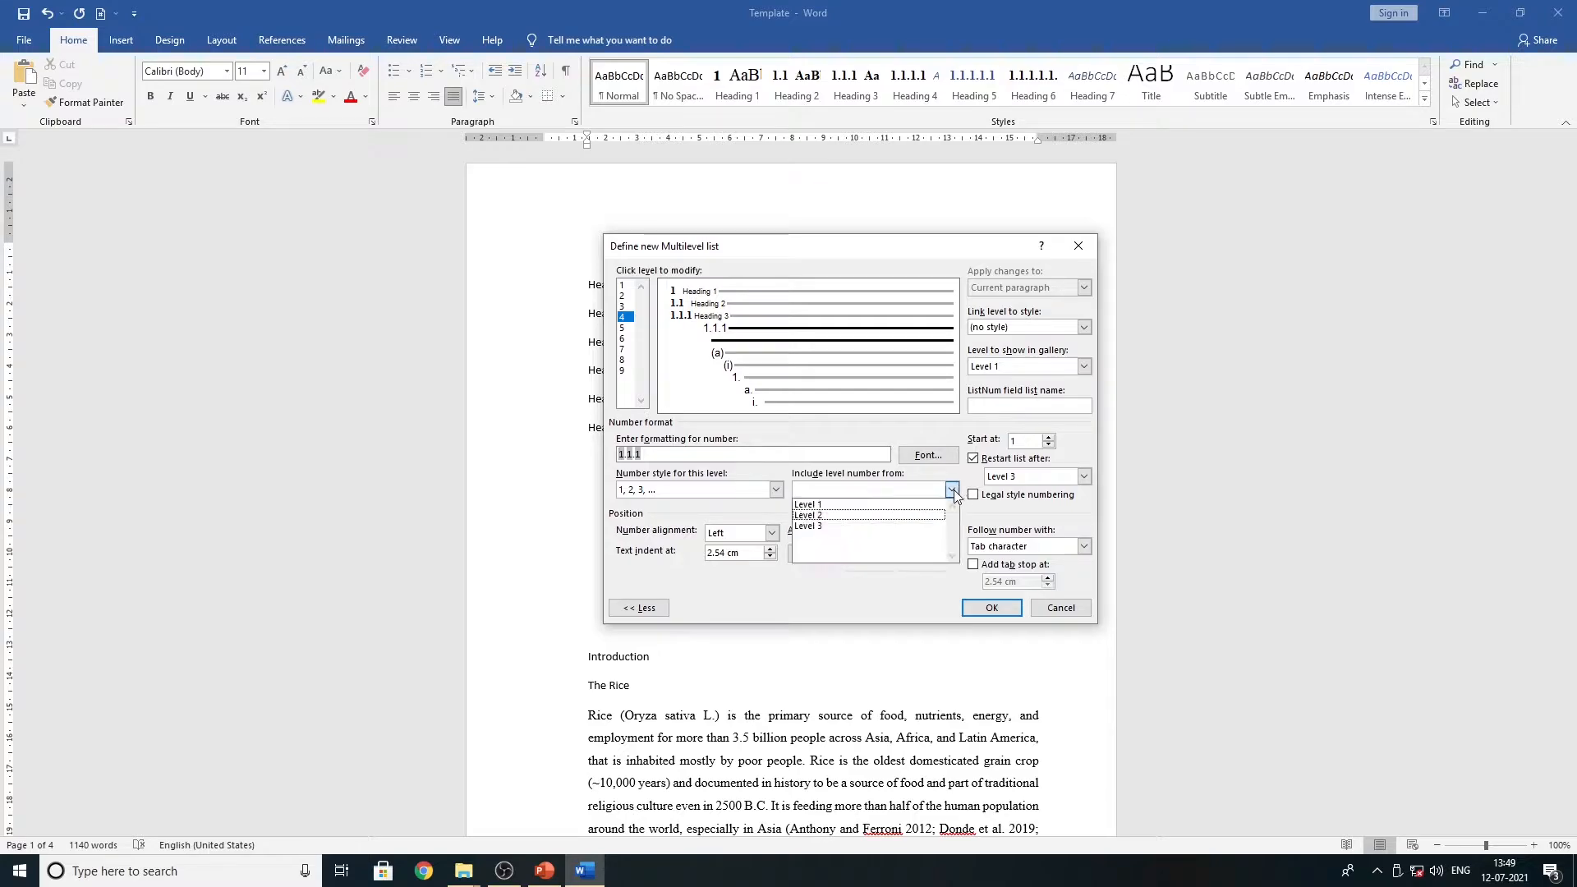
{"action": "left_click", "coordinate": [891, 506]}
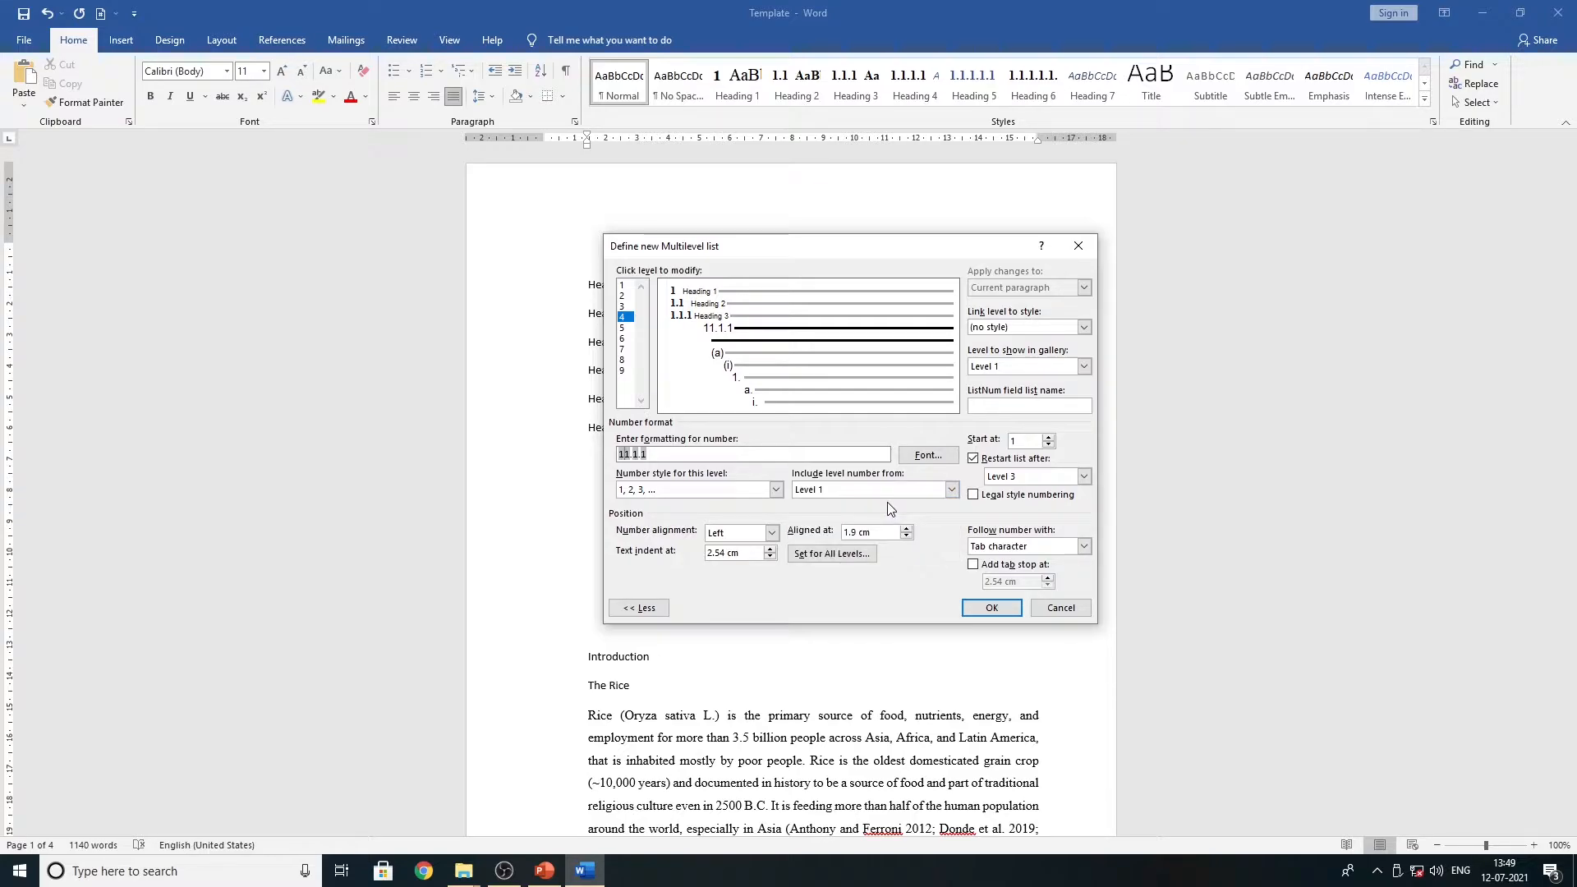
{"action": "type", "text": ".1"}
- Set the level 4 number font to Times New Roman, Bold, size 12, with automatic font and underline colors
{"action": "left_click", "coordinate": [919, 460]}
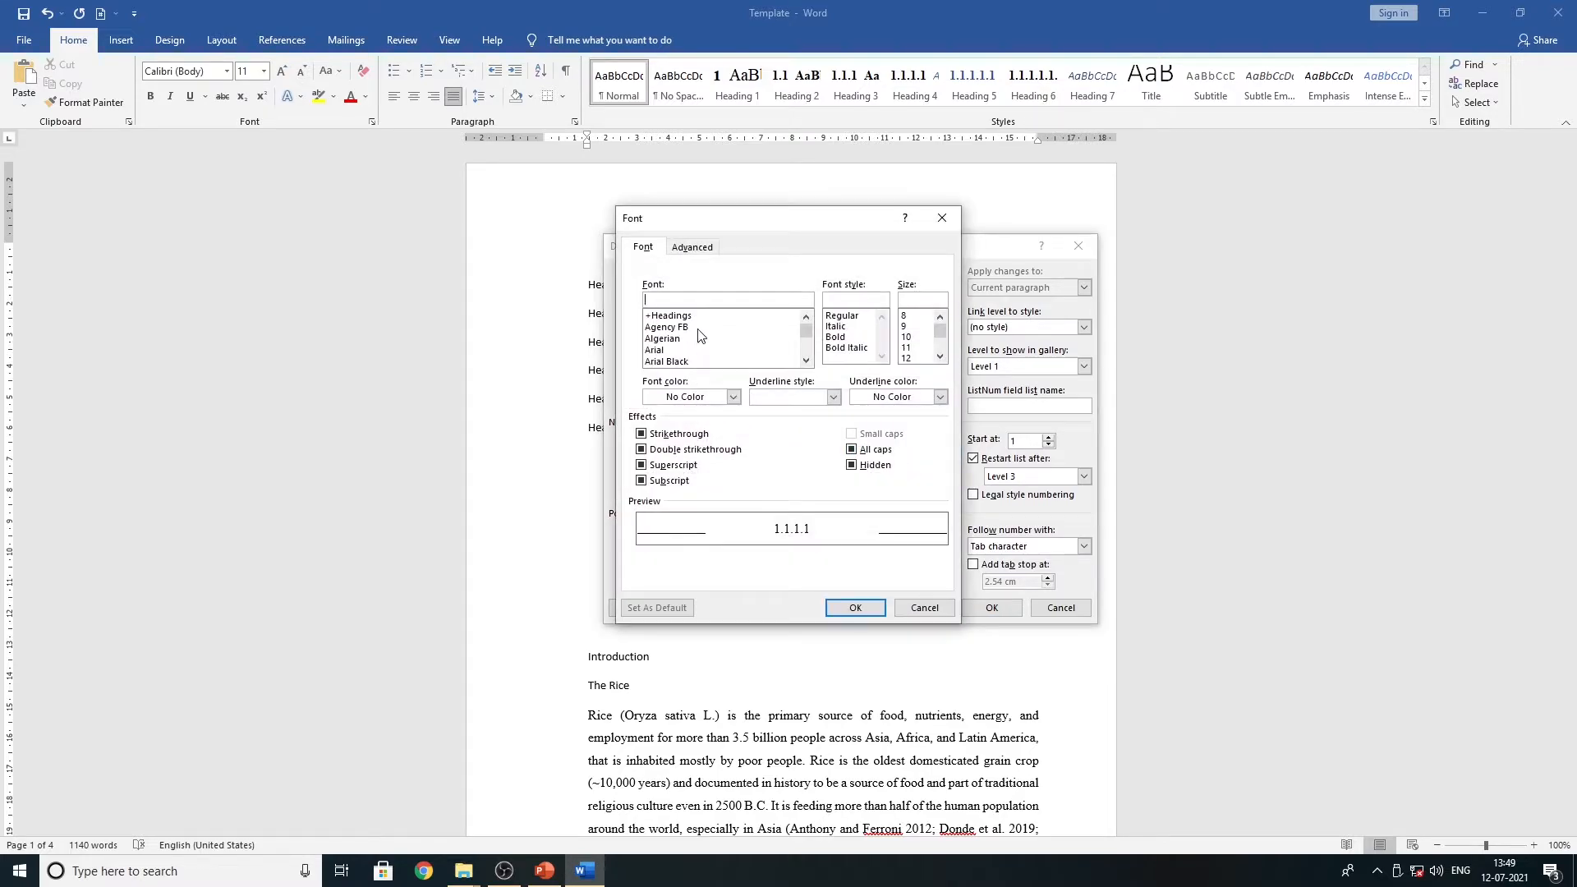
{"action": "scroll", "coordinate": [699, 335], "scroll_direction": "down", "scroll_amount": 20}
{"action": "left_click", "coordinate": [717, 320]}
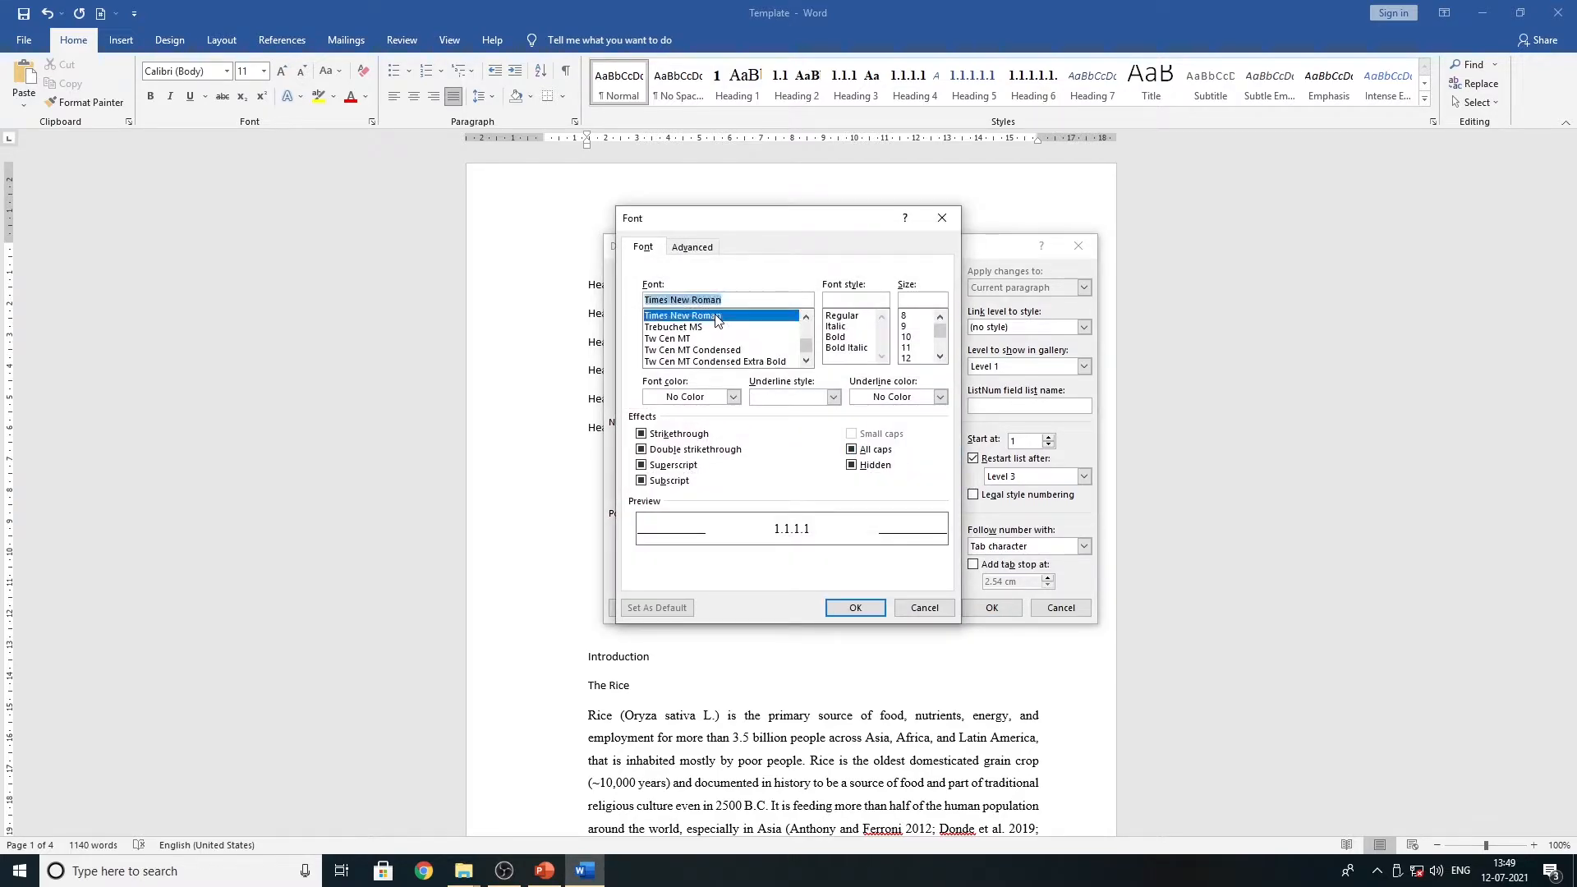
{"action": "left_click", "coordinate": [846, 337]}
{"action": "left_click", "coordinate": [910, 359]}
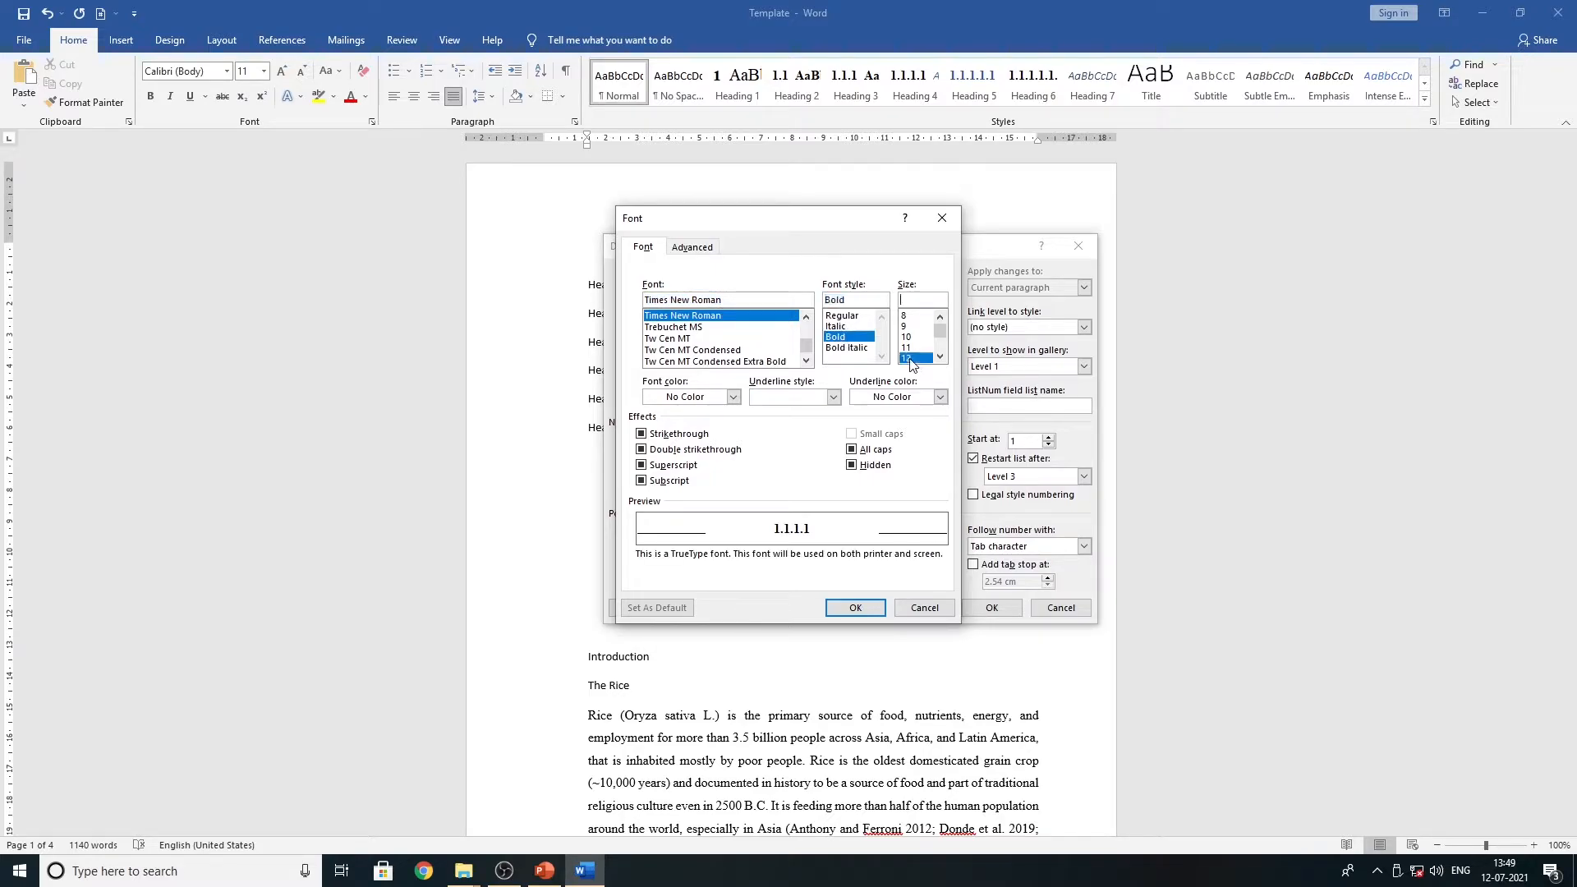
{"action": "left_click", "coordinate": [734, 397]}
{"action": "left_click", "coordinate": [692, 423]}
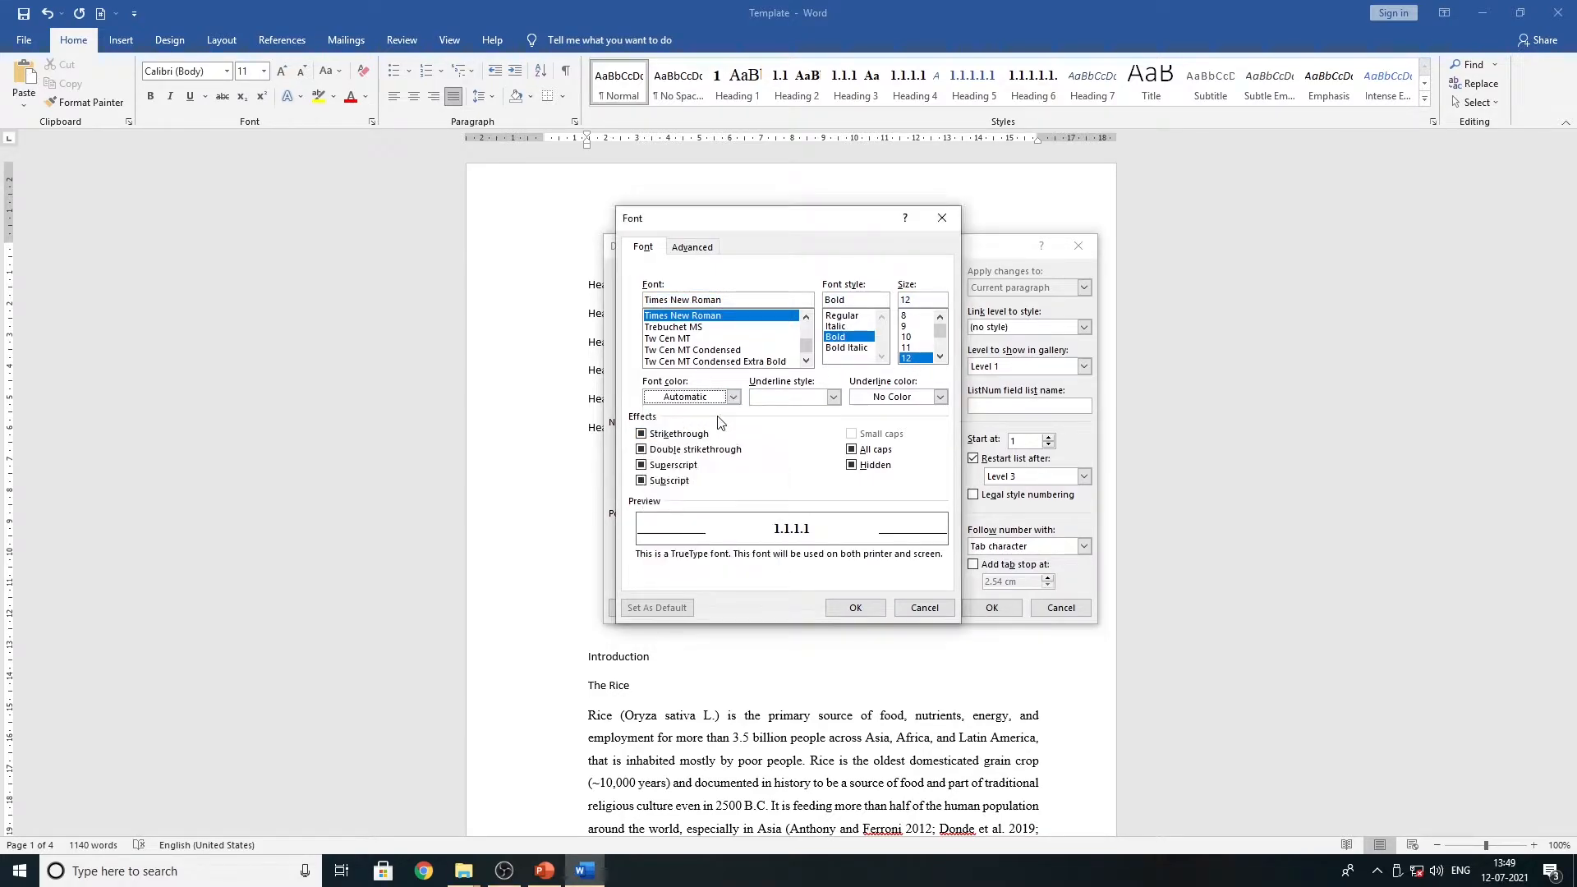
{"action": "left_click", "coordinate": [939, 397]}
{"action": "left_click", "coordinate": [908, 421]}
{"action": "left_click", "coordinate": [852, 607]}
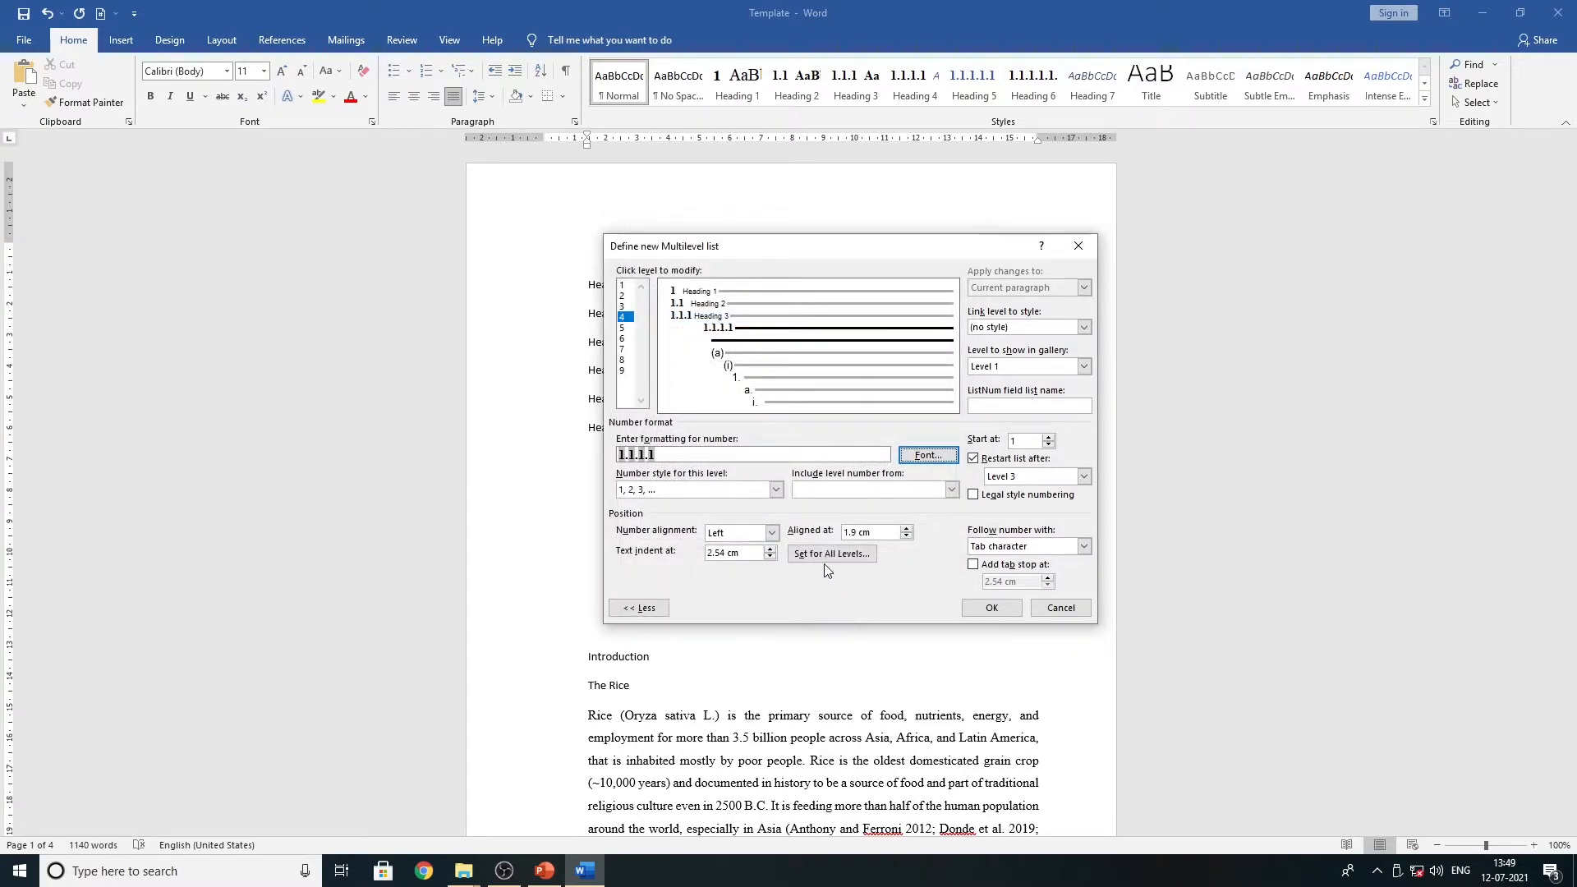
- Position level 4 with text indent at 1.27 cm and alignment at 0 cm, and link it to the Heading 4 style
{"action": "left_click", "coordinate": [726, 552]}
{"action": "left_click_drag", "start_coordinate": [727, 553], "coordinate": [703, 553]}
{"action": "type", "text": "1."}
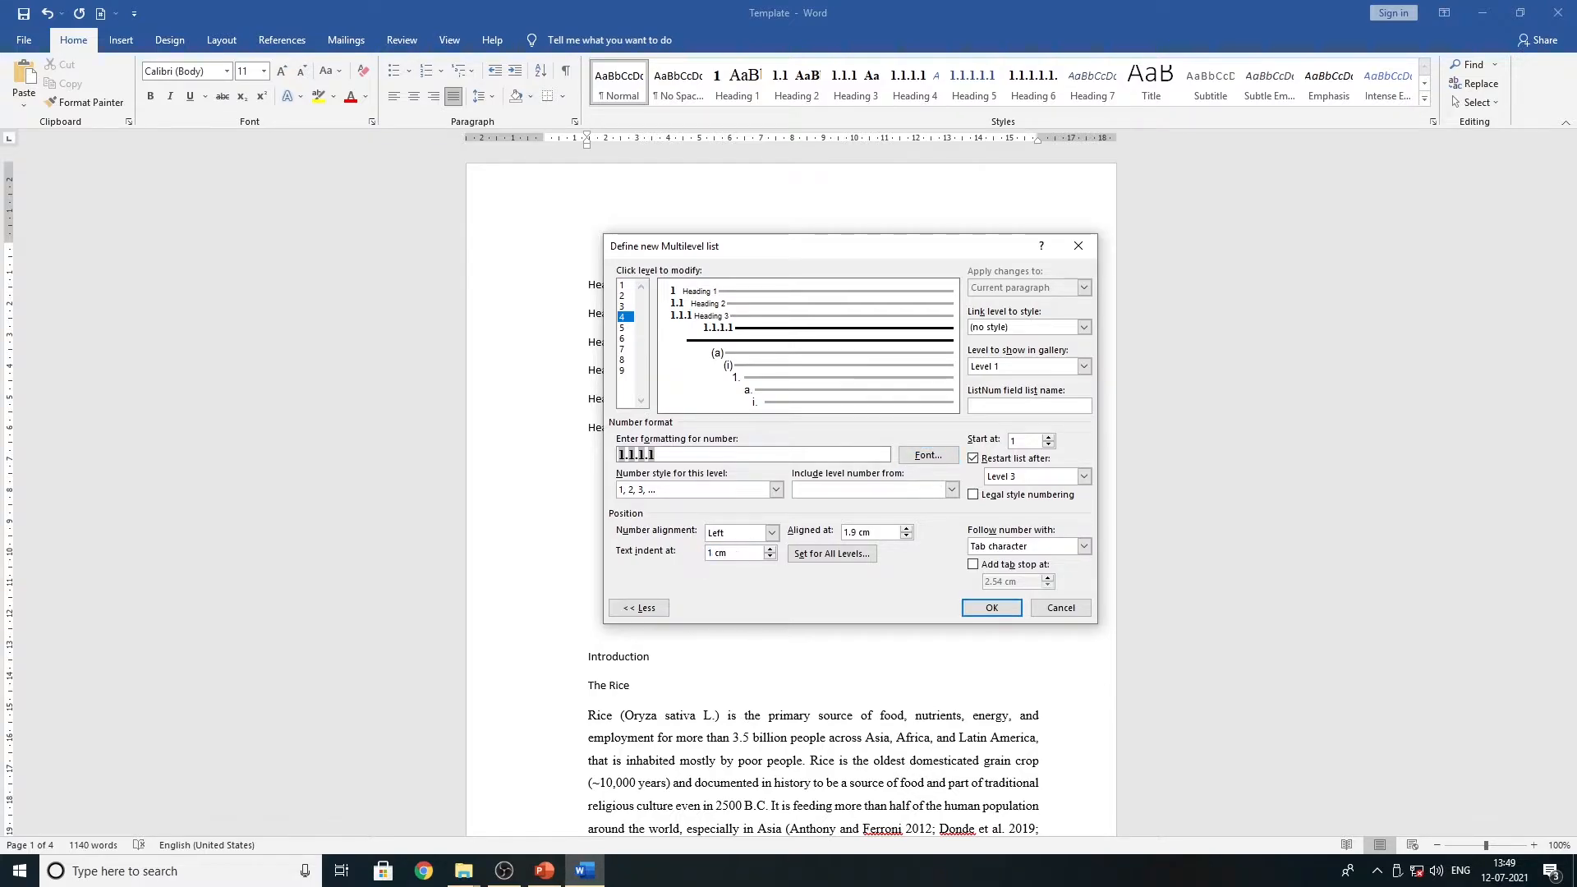
{"action": "type", "text": "27"}
{"action": "key", "text": "BackSpace"}
{"action": "key", "text": "BackSpace"}
{"action": "key", "text": "BackSpace"}
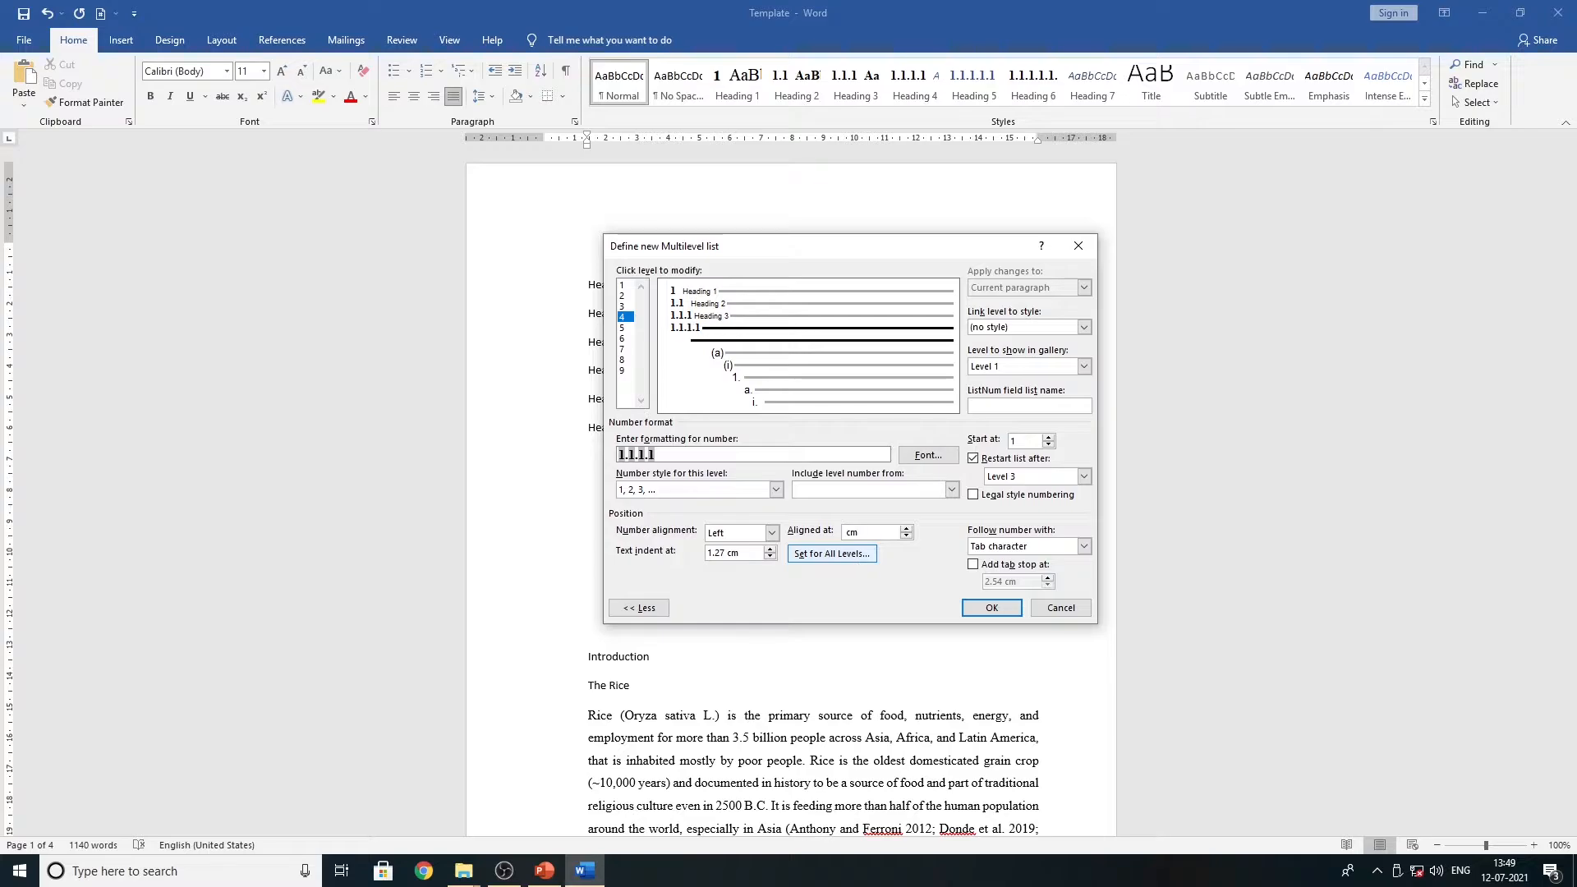
{"action": "type", "text": "0"}
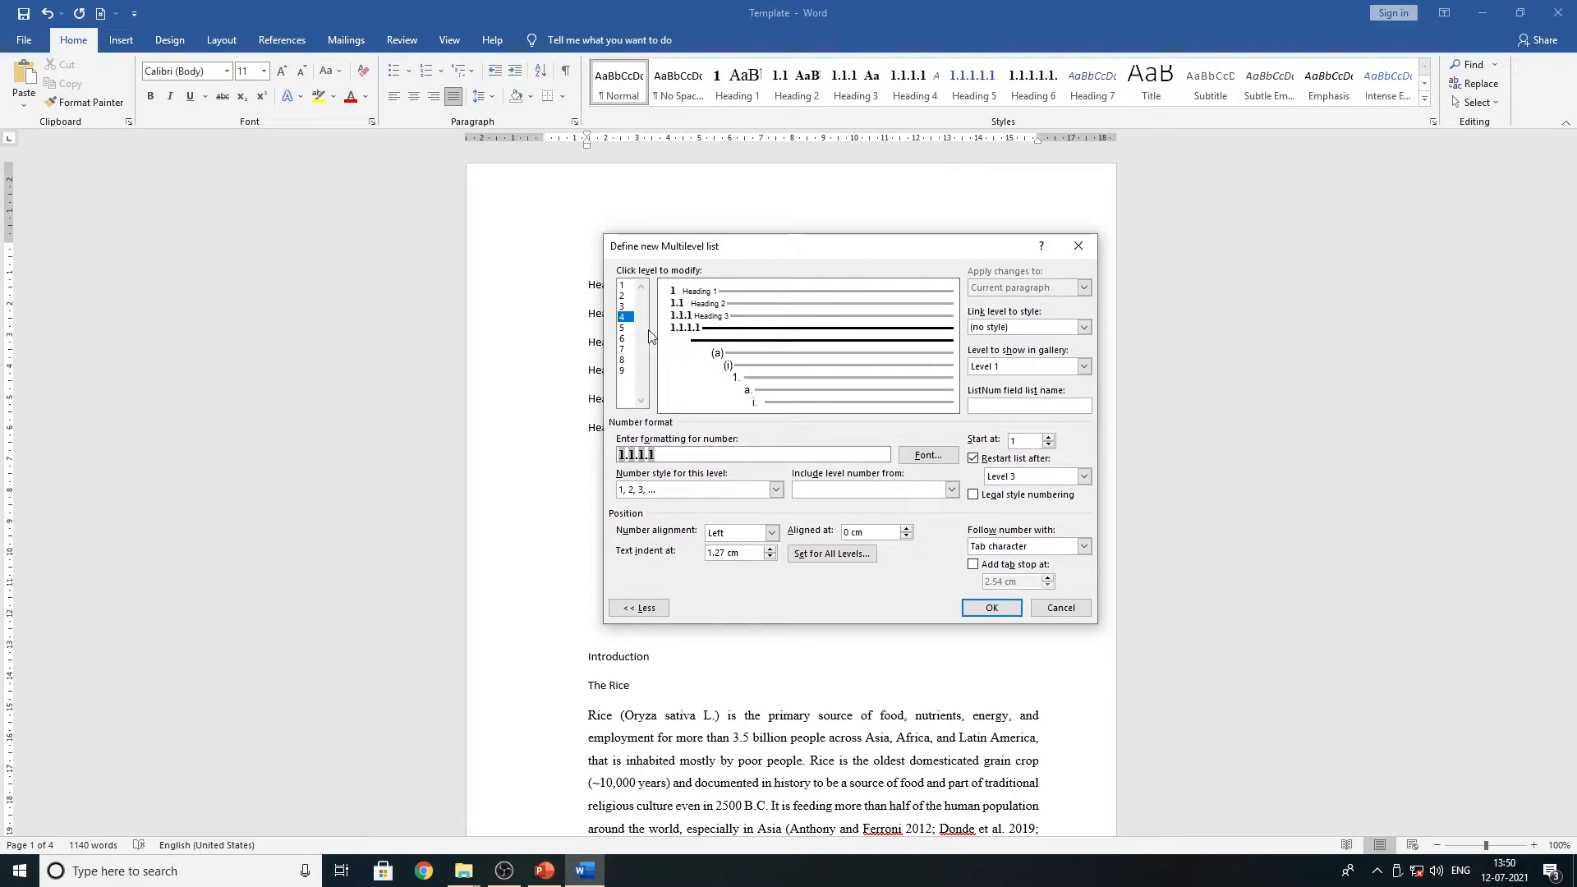
{"action": "left_click", "coordinate": [1084, 328]}
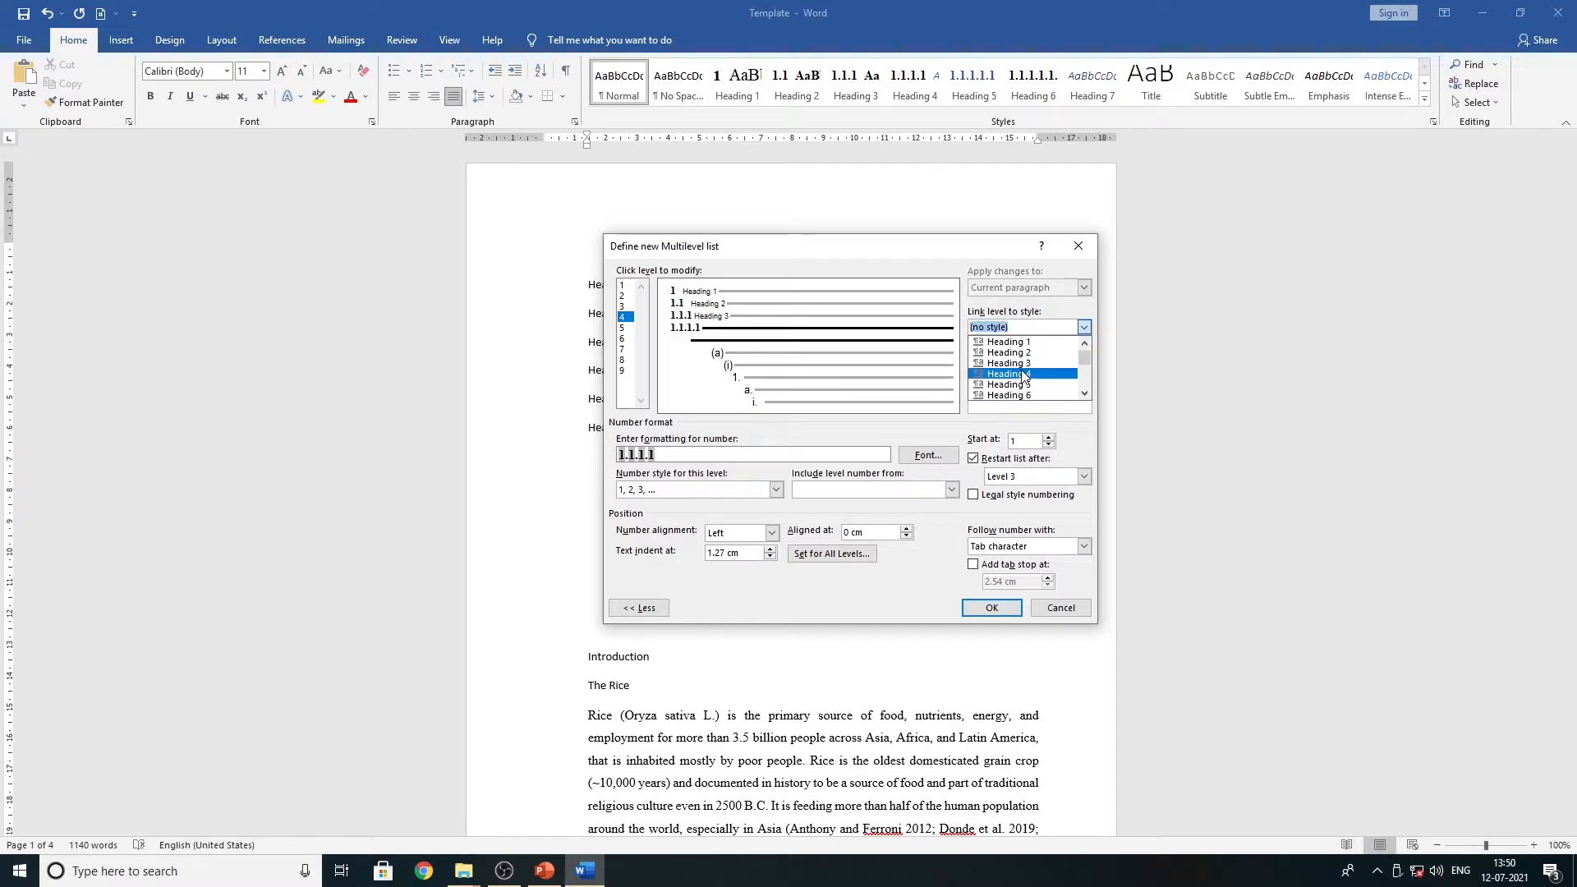
{"action": "left_click", "coordinate": [1036, 373]}
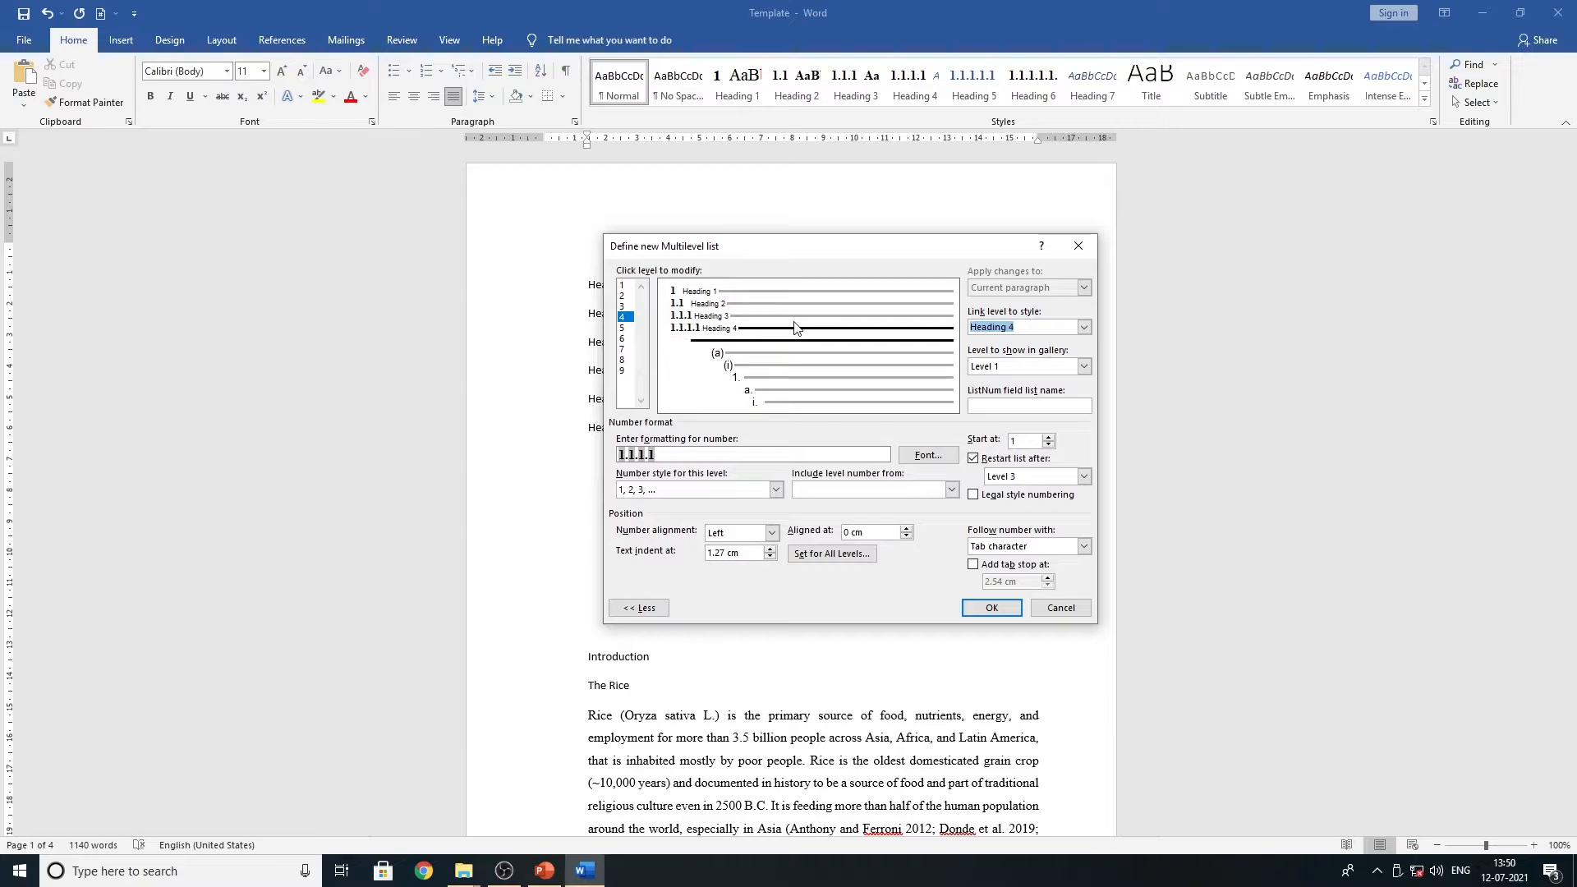
- Give the level 5 number the 1, 2, 3 style and remove both parentheses around it
{"action": "left_click", "coordinate": [622, 329]}
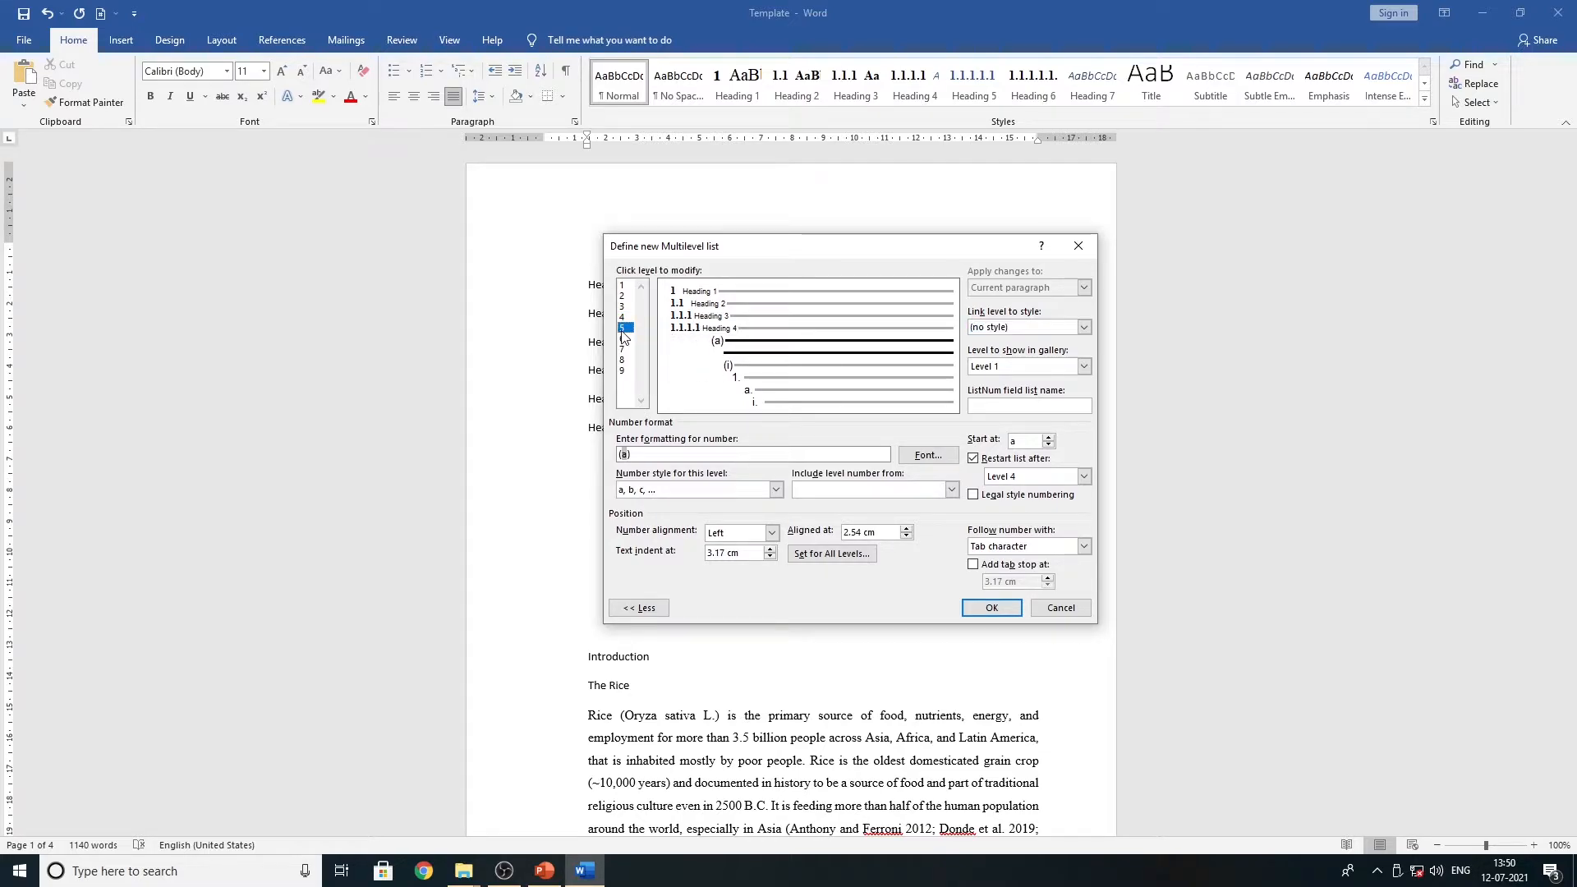
{"action": "left_click", "coordinate": [776, 490]}
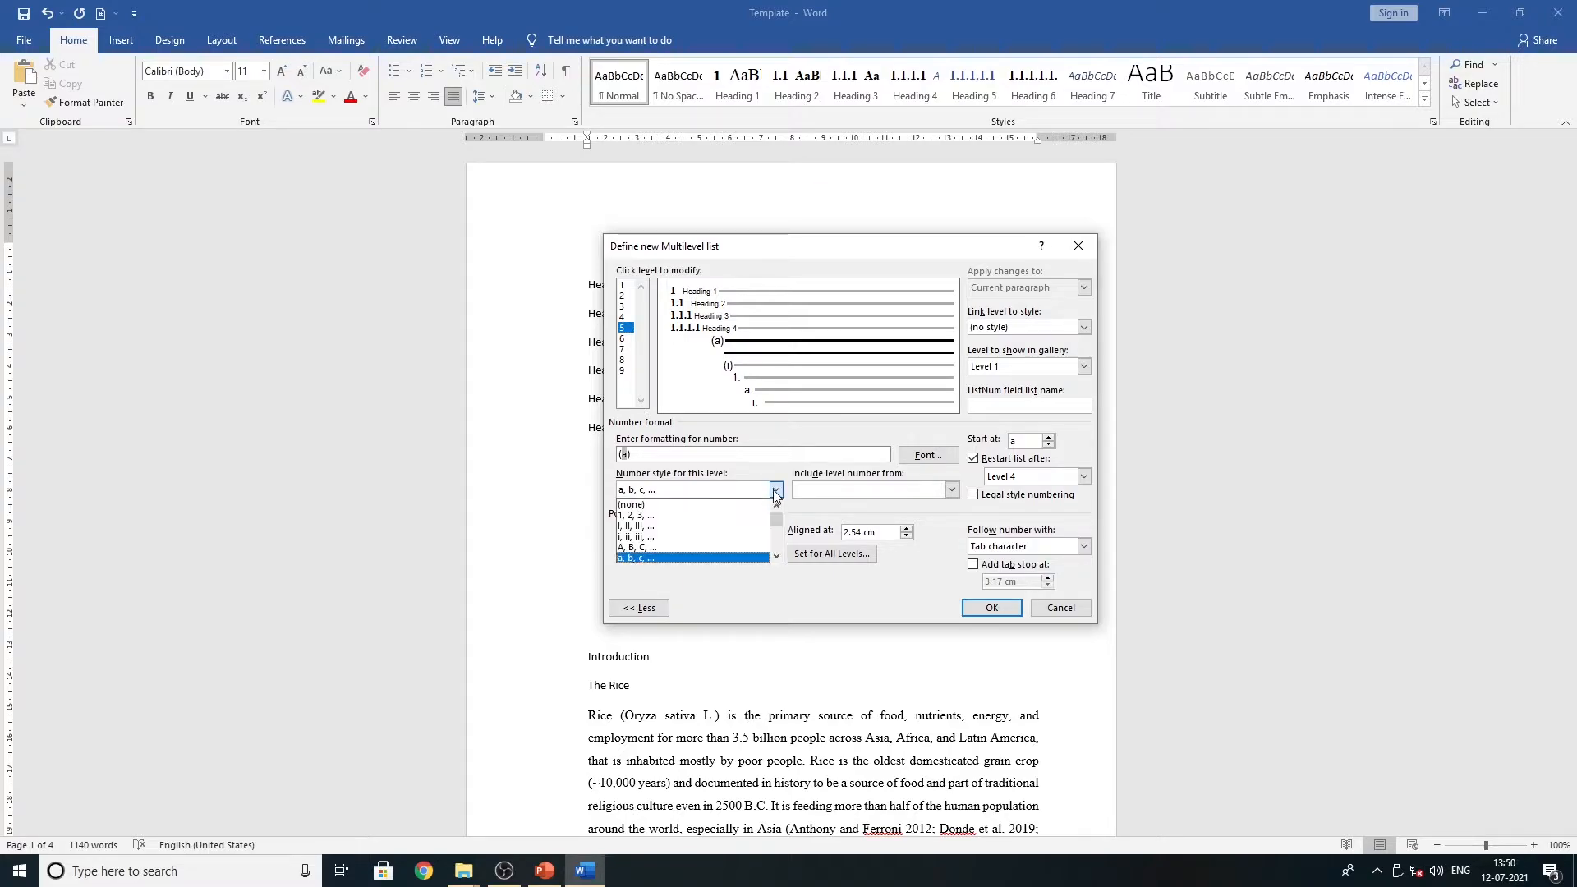
{"action": "left_click", "coordinate": [657, 512]}
{"action": "left_click", "coordinate": [640, 458]}
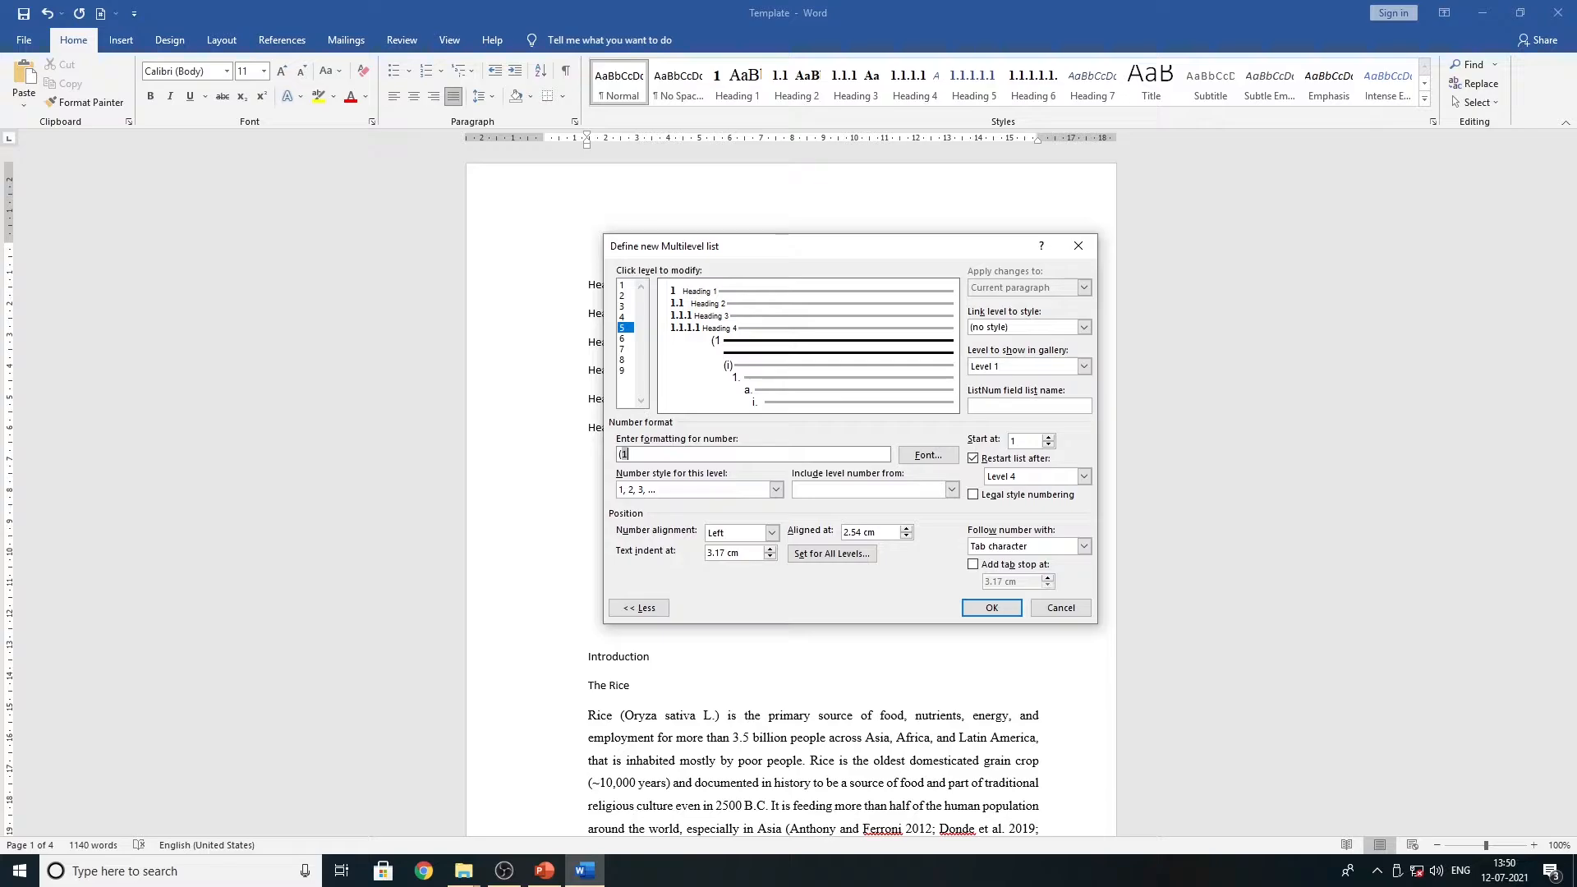
{"action": "key", "text": "BackSpace"}
- Include the level 4, level 3, level 2 and level 1 numbers, separated by dots, before the level 5 number to form 1.1.1.1.1
{"action": "left_click", "coordinate": [951, 490]}
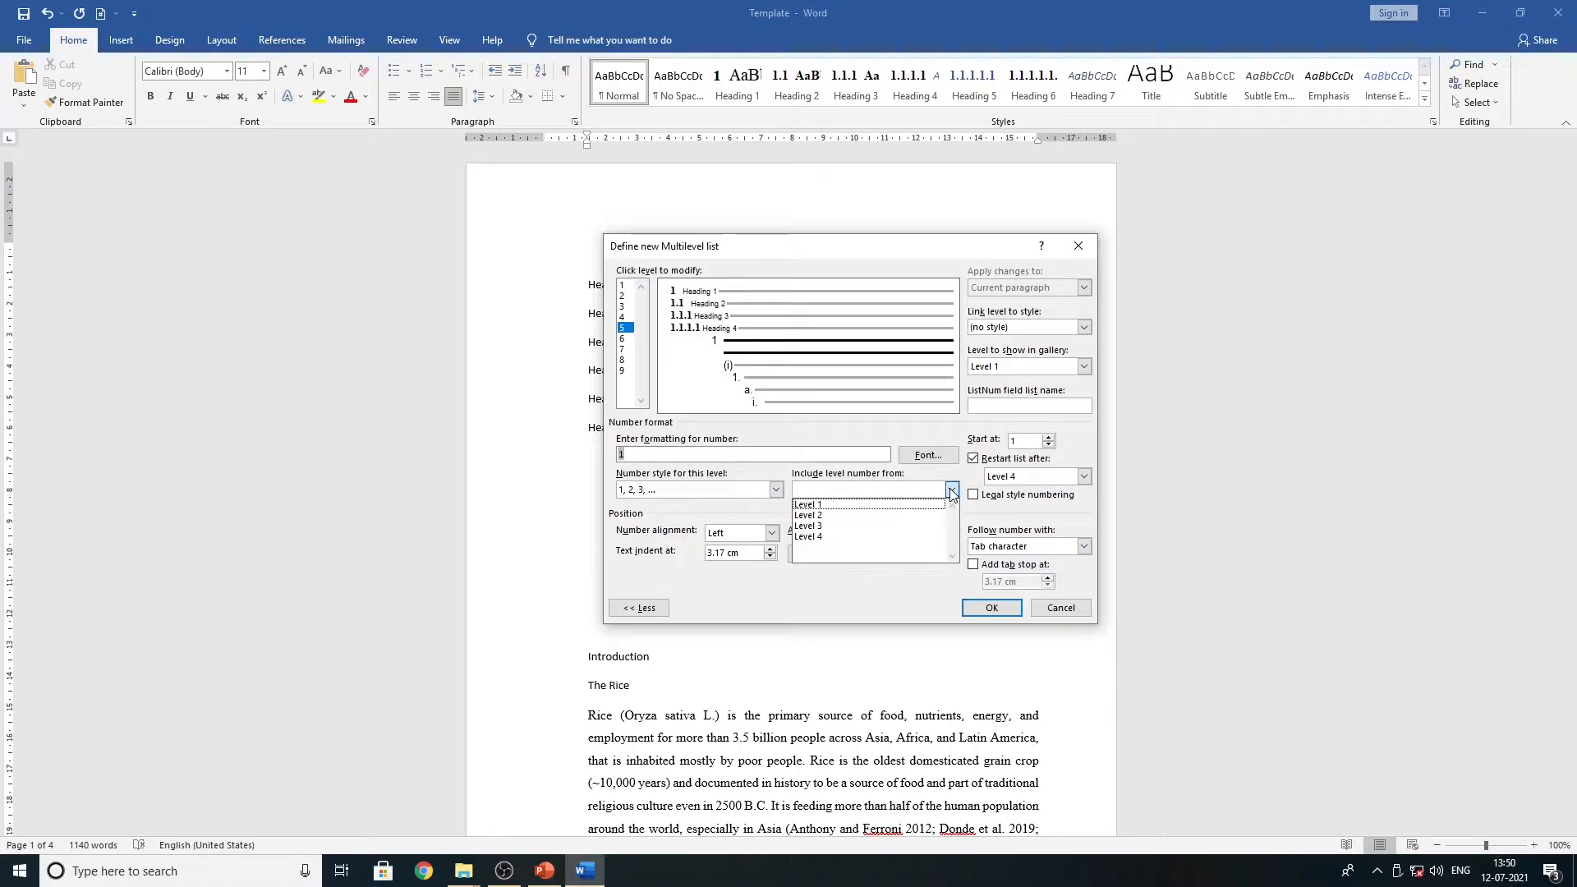
{"action": "left_click", "coordinate": [853, 537]}
{"action": "type", "text": ".1"}
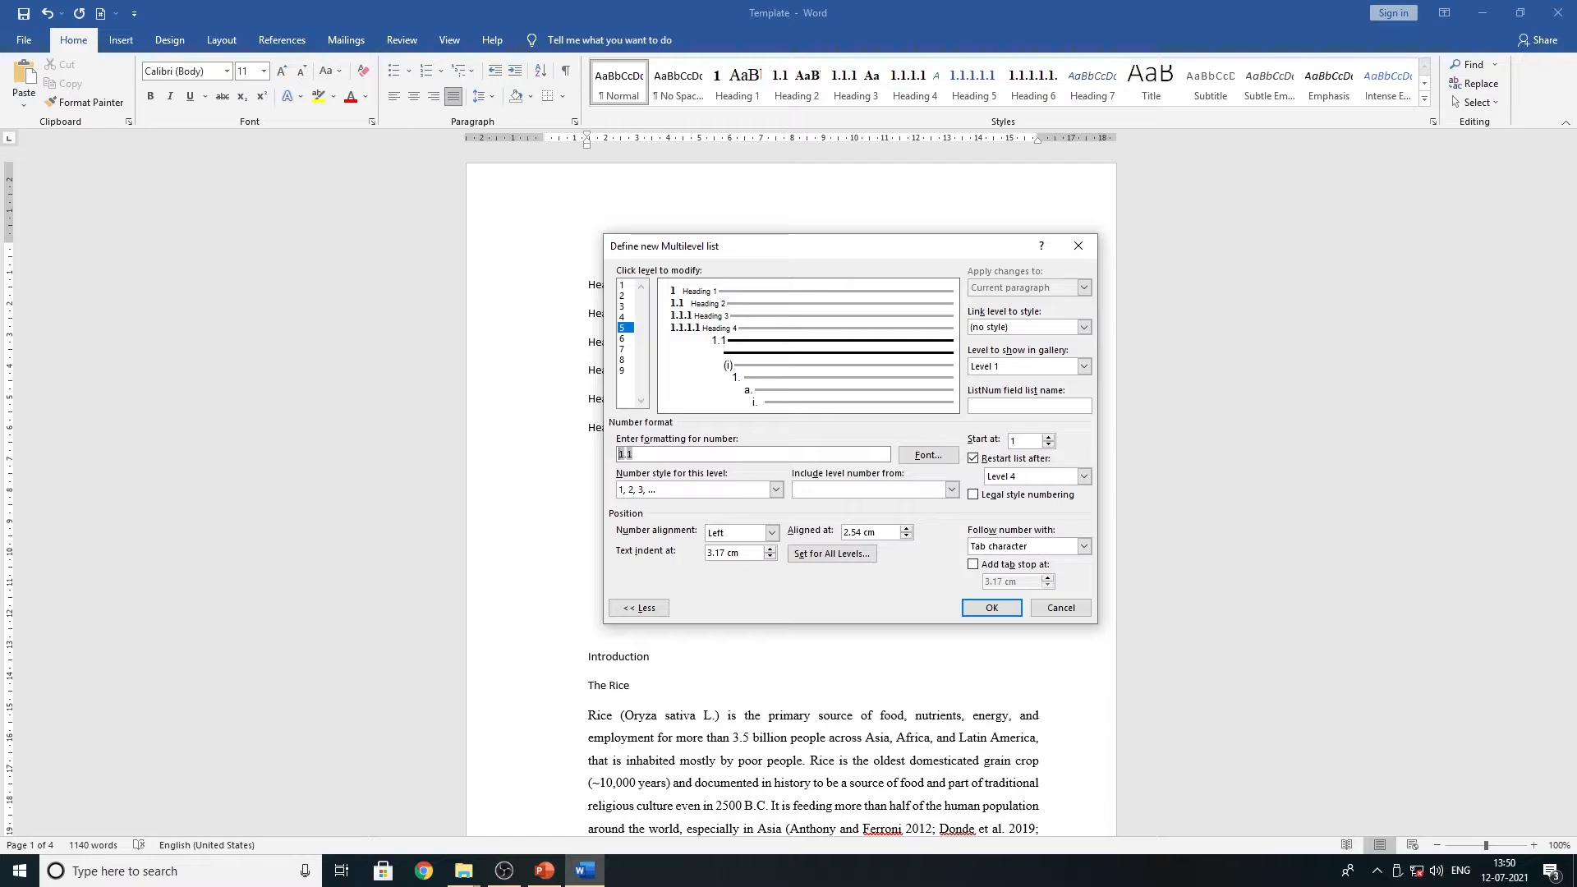
{"action": "left_click", "coordinate": [951, 490]}
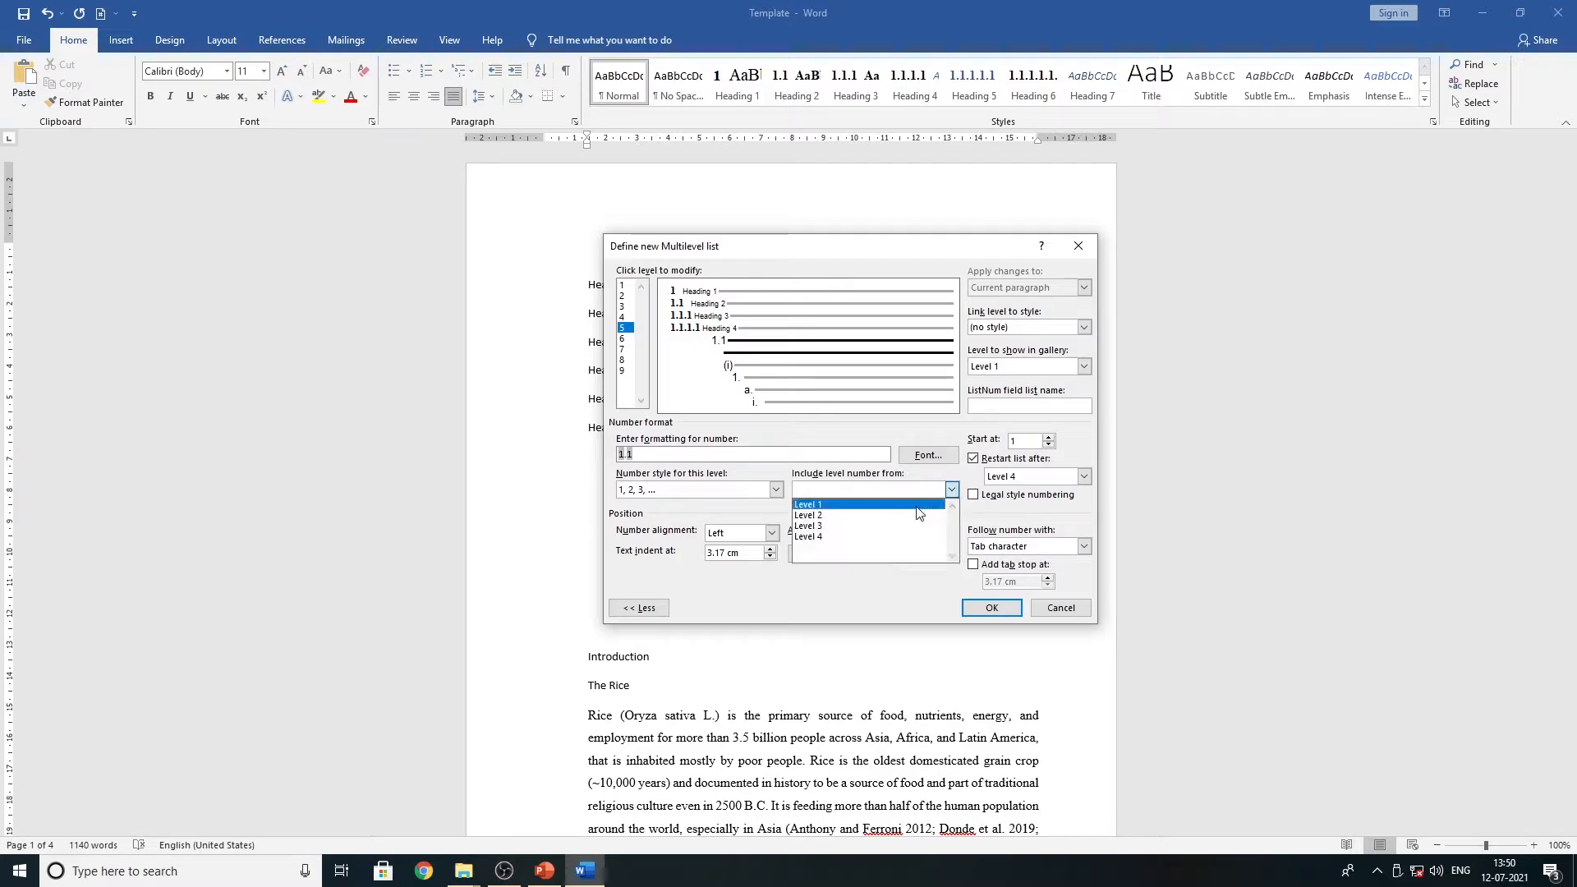
{"action": "left_click", "coordinate": [866, 526]}
{"action": "type", "text": ".1"}
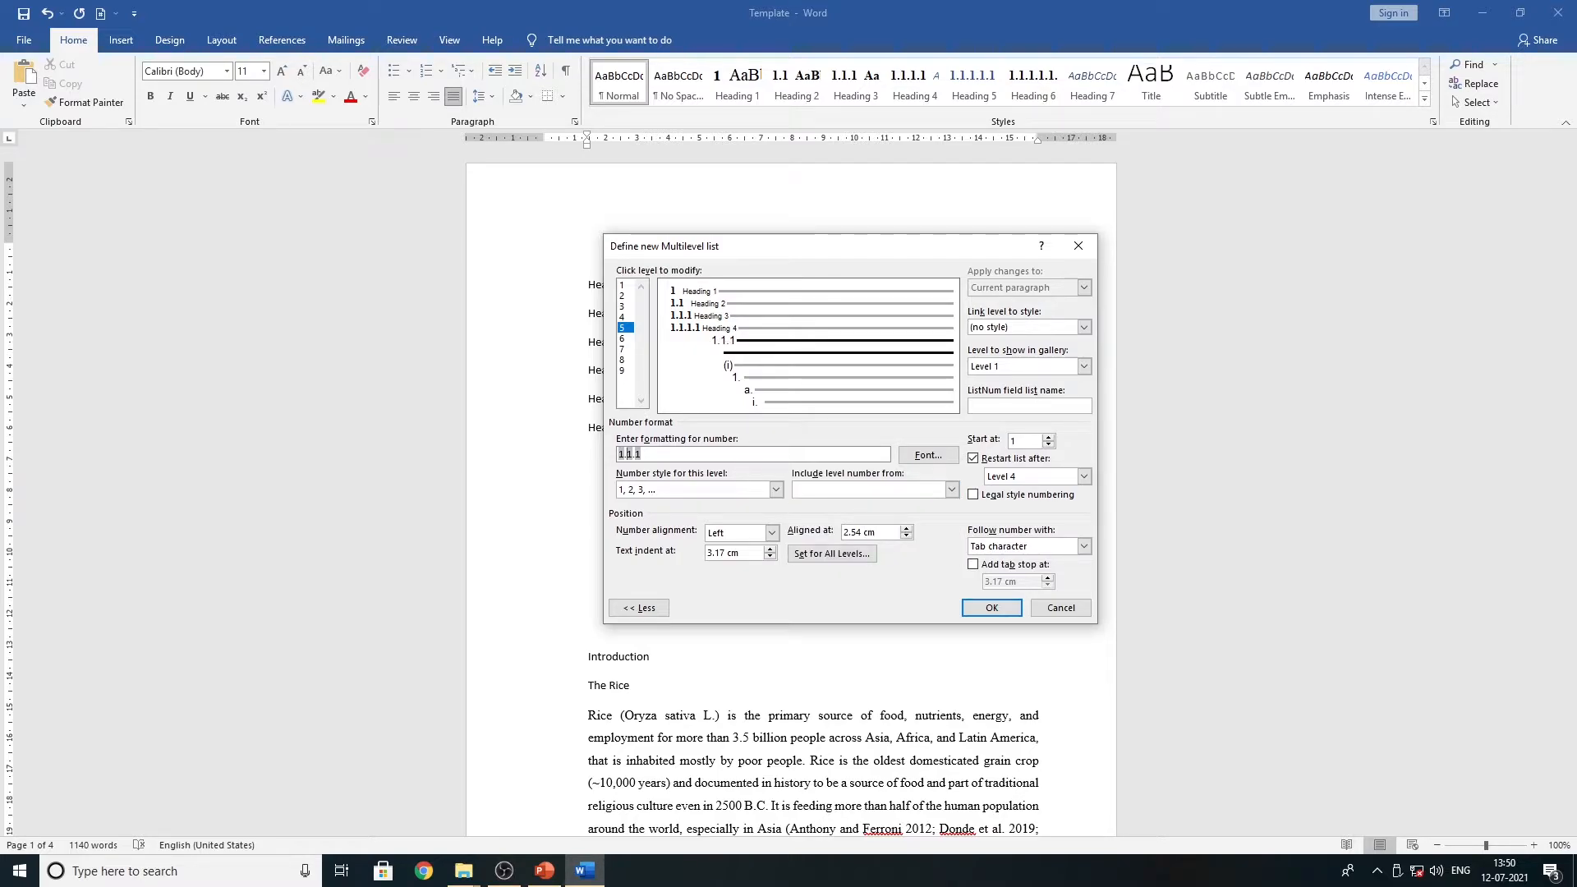
{"action": "left_click", "coordinate": [951, 490]}
{"action": "left_click", "coordinate": [864, 515]}
{"action": "type", "text": "."}
{"action": "left_click", "coordinate": [951, 490]}
{"action": "left_click", "coordinate": [854, 508]}
{"action": "type", "text": "."}
- Set the level 5 number font to Times New Roman, Bold, size 12, with automatic font and underline colors
{"action": "left_click", "coordinate": [918, 460]}
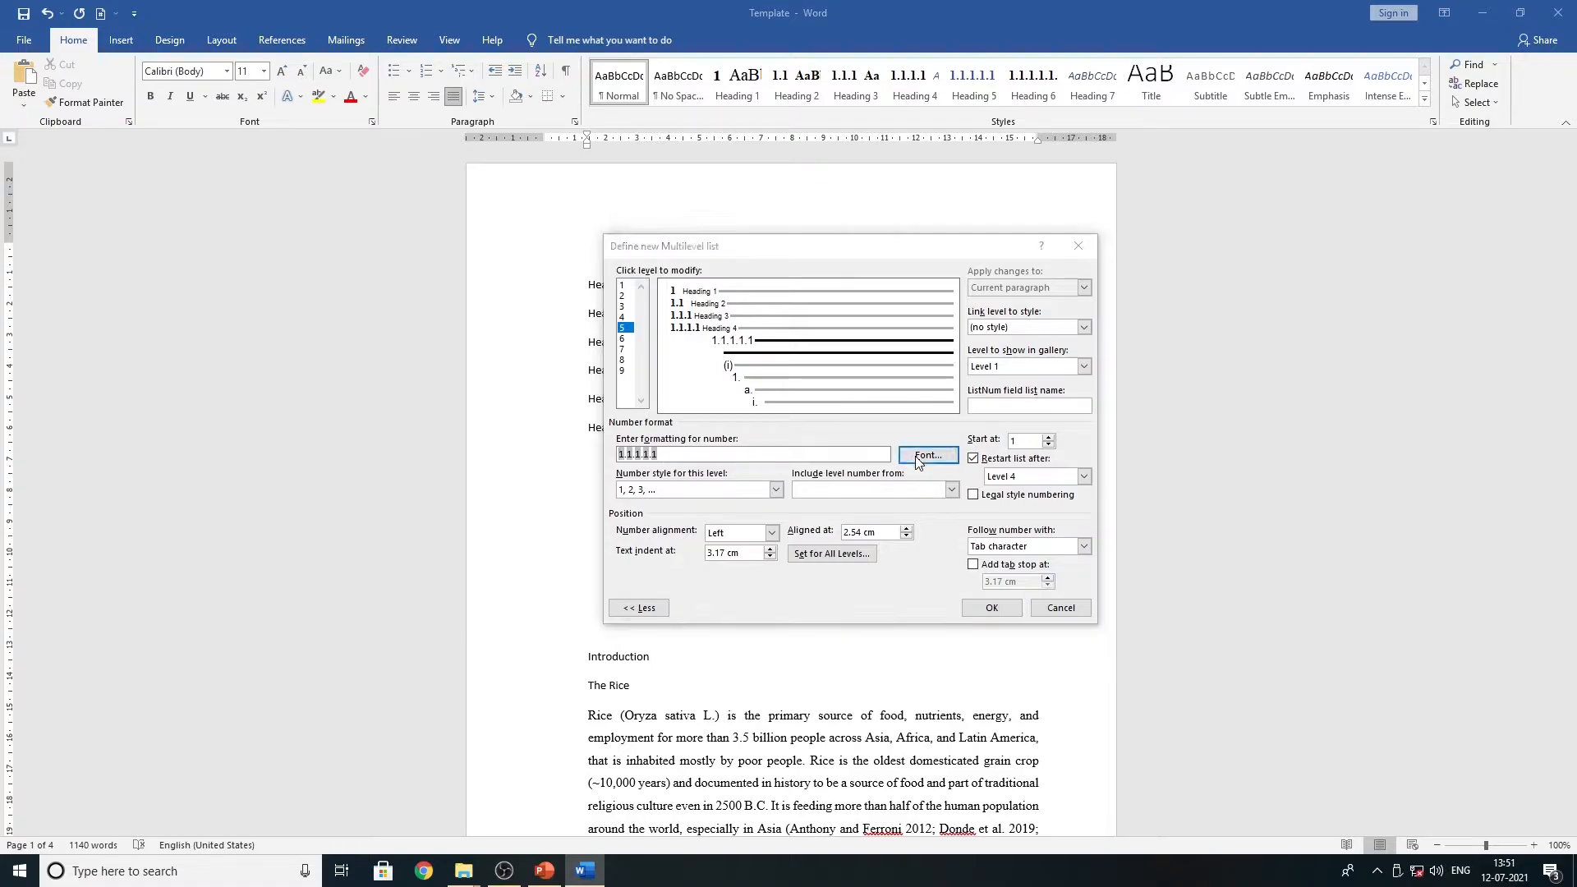
{"action": "type", "text": "T"}
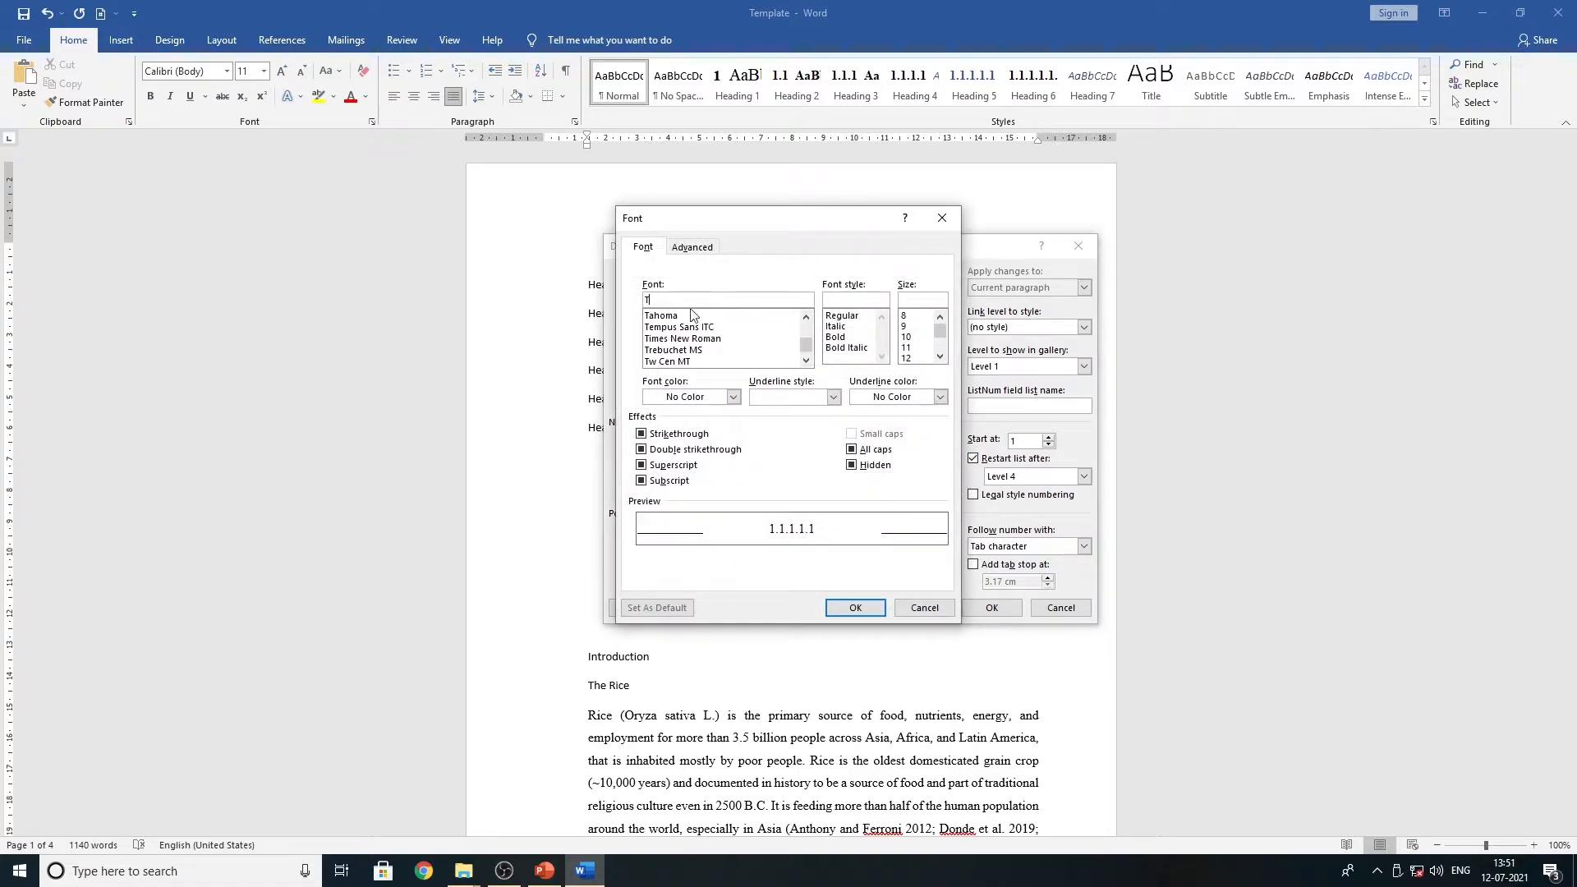
{"action": "left_click", "coordinate": [694, 338]}
{"action": "left_click", "coordinate": [838, 336]}
{"action": "left_click", "coordinate": [907, 359]}
{"action": "left_click", "coordinate": [733, 397]}
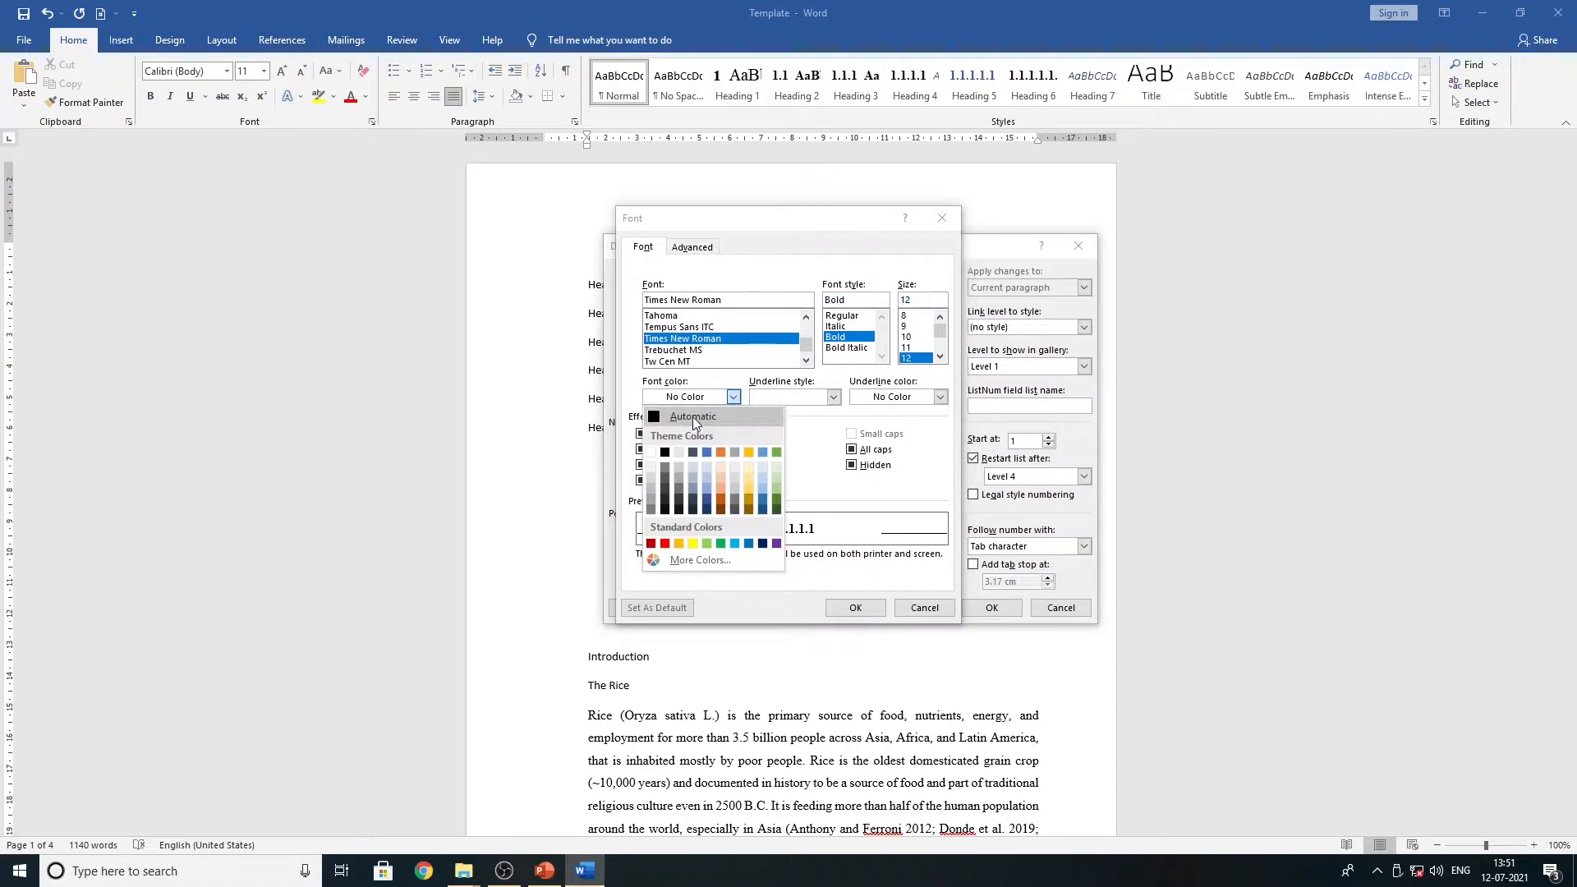
{"action": "left_click", "coordinate": [693, 416]}
{"action": "left_click", "coordinate": [940, 397]}
{"action": "left_click", "coordinate": [903, 412]}
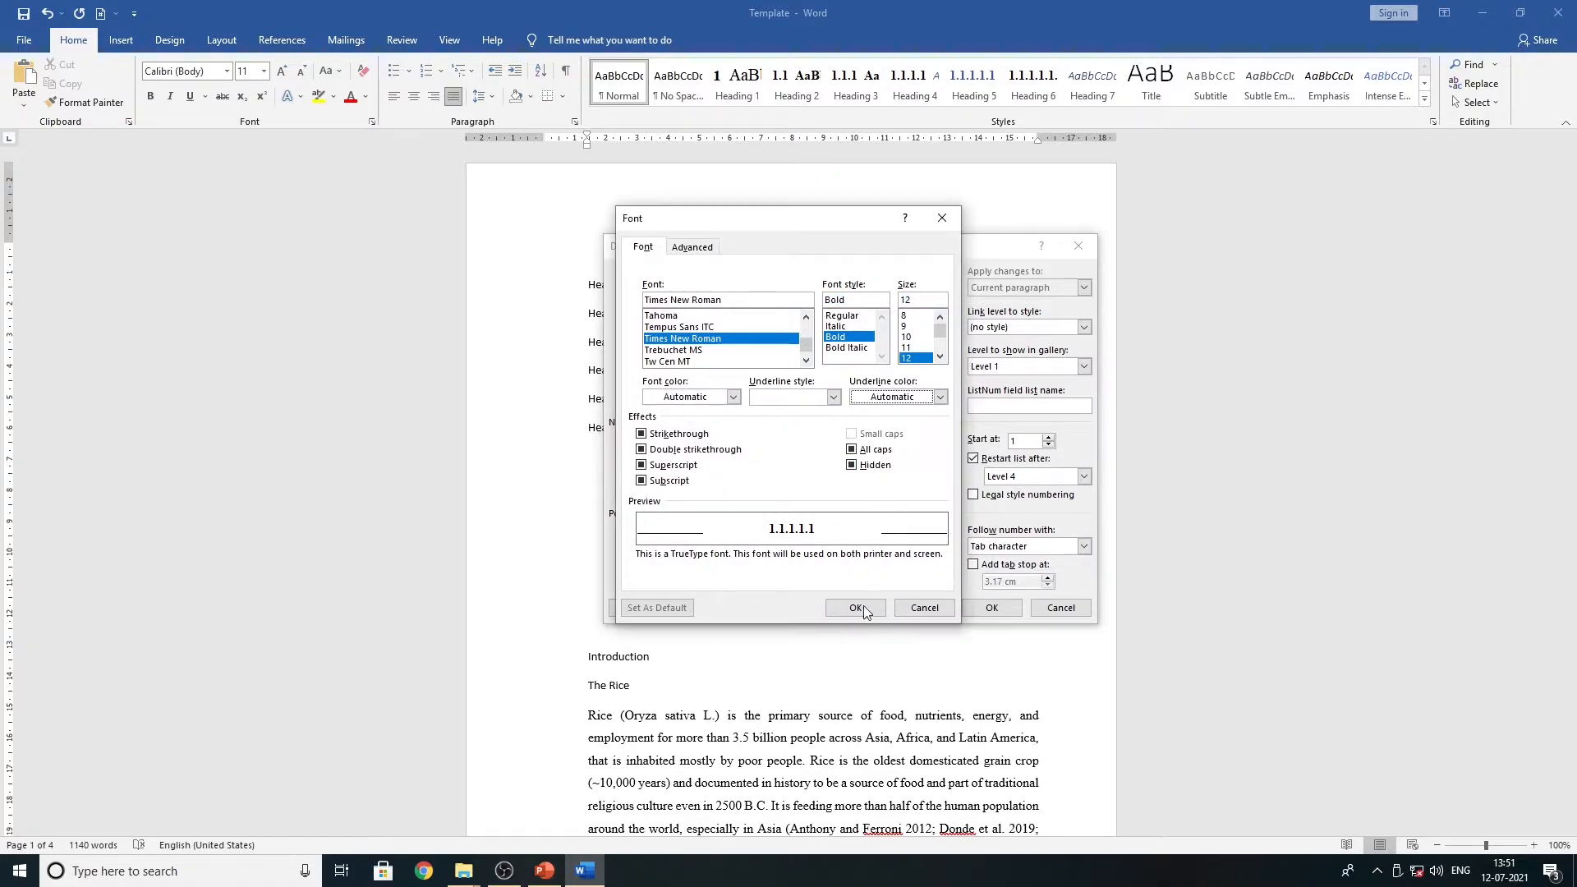
{"action": "left_click", "coordinate": [857, 608]}
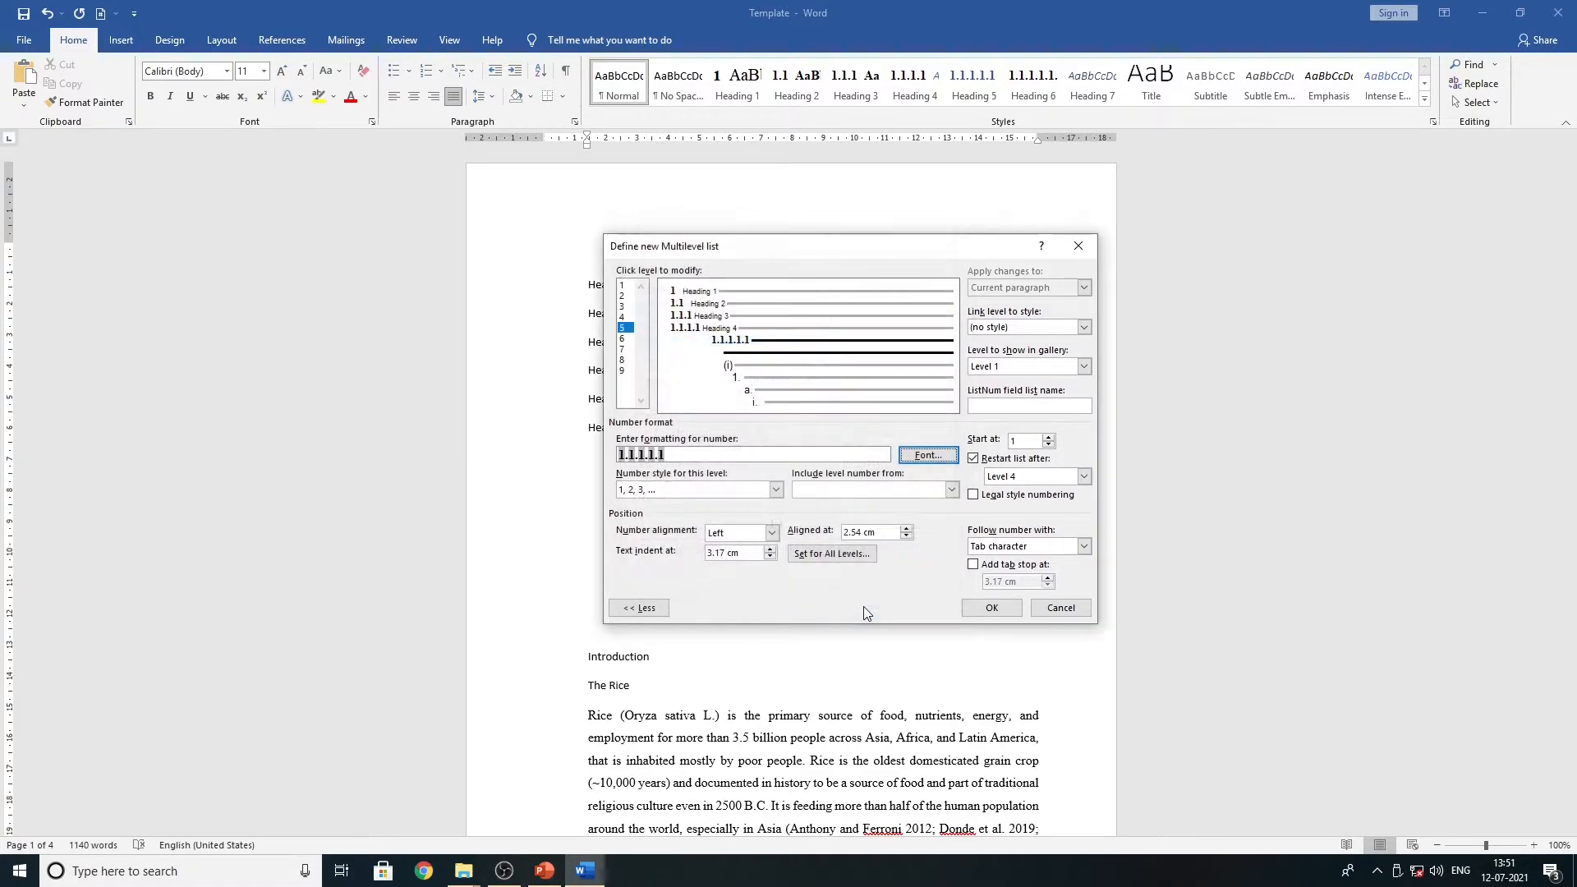
- Position level 5 with alignment at 0 cm and text indent at 1.27 cm, and link it to the Heading 5 style
{"action": "double_click", "coordinate": [862, 532]}
{"action": "type", "text": "0"}
{"action": "double_click", "coordinate": [719, 552]}
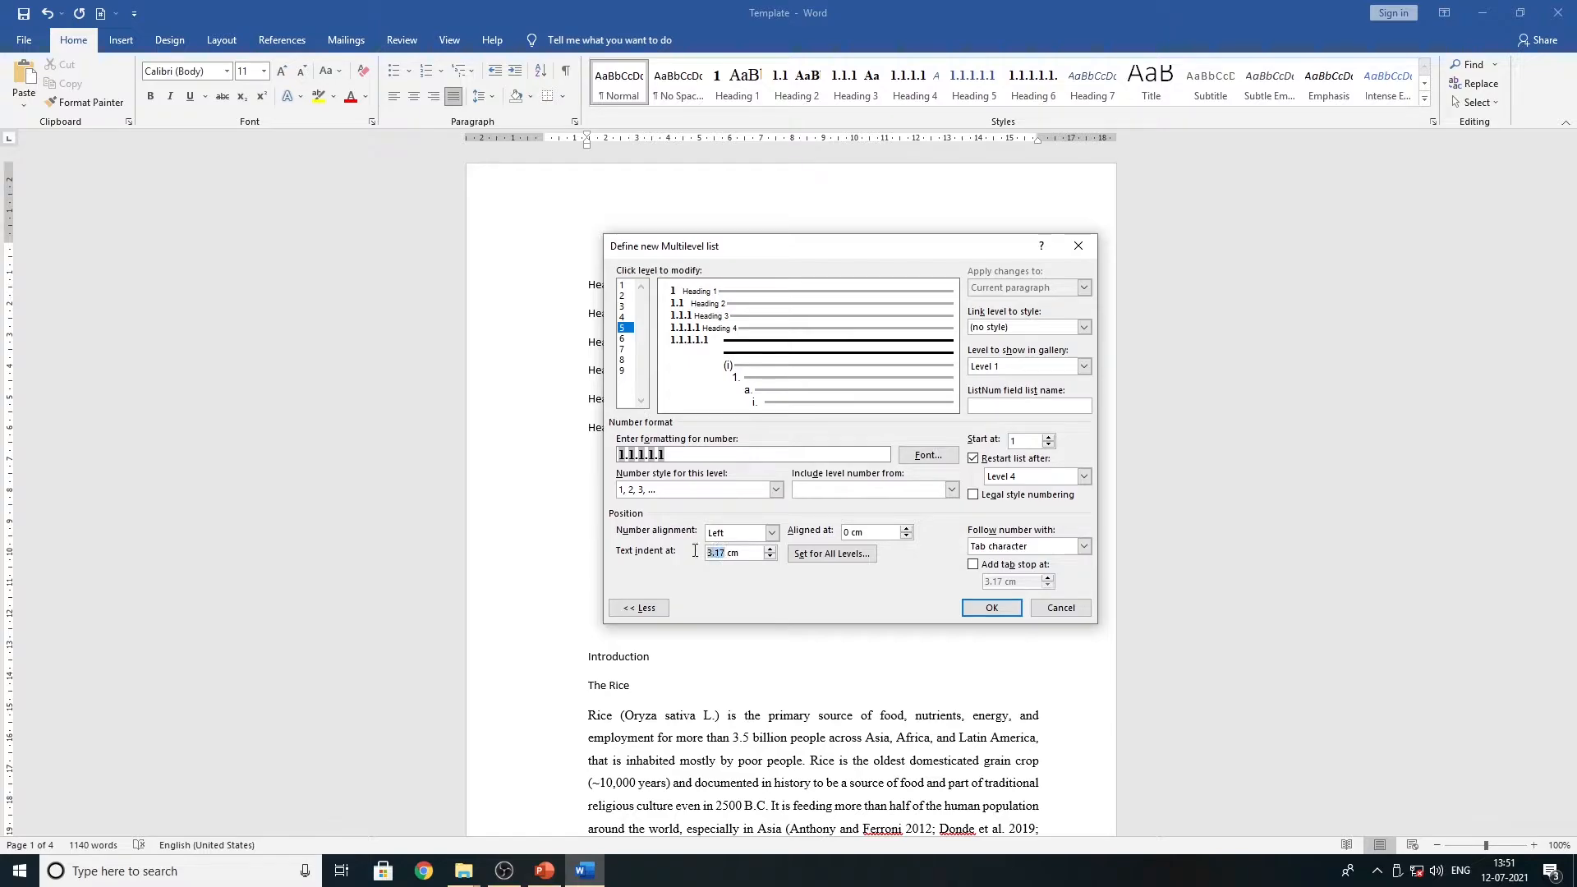
{"action": "type", "text": "1.27"}
{"action": "left_click", "coordinate": [1083, 327]}
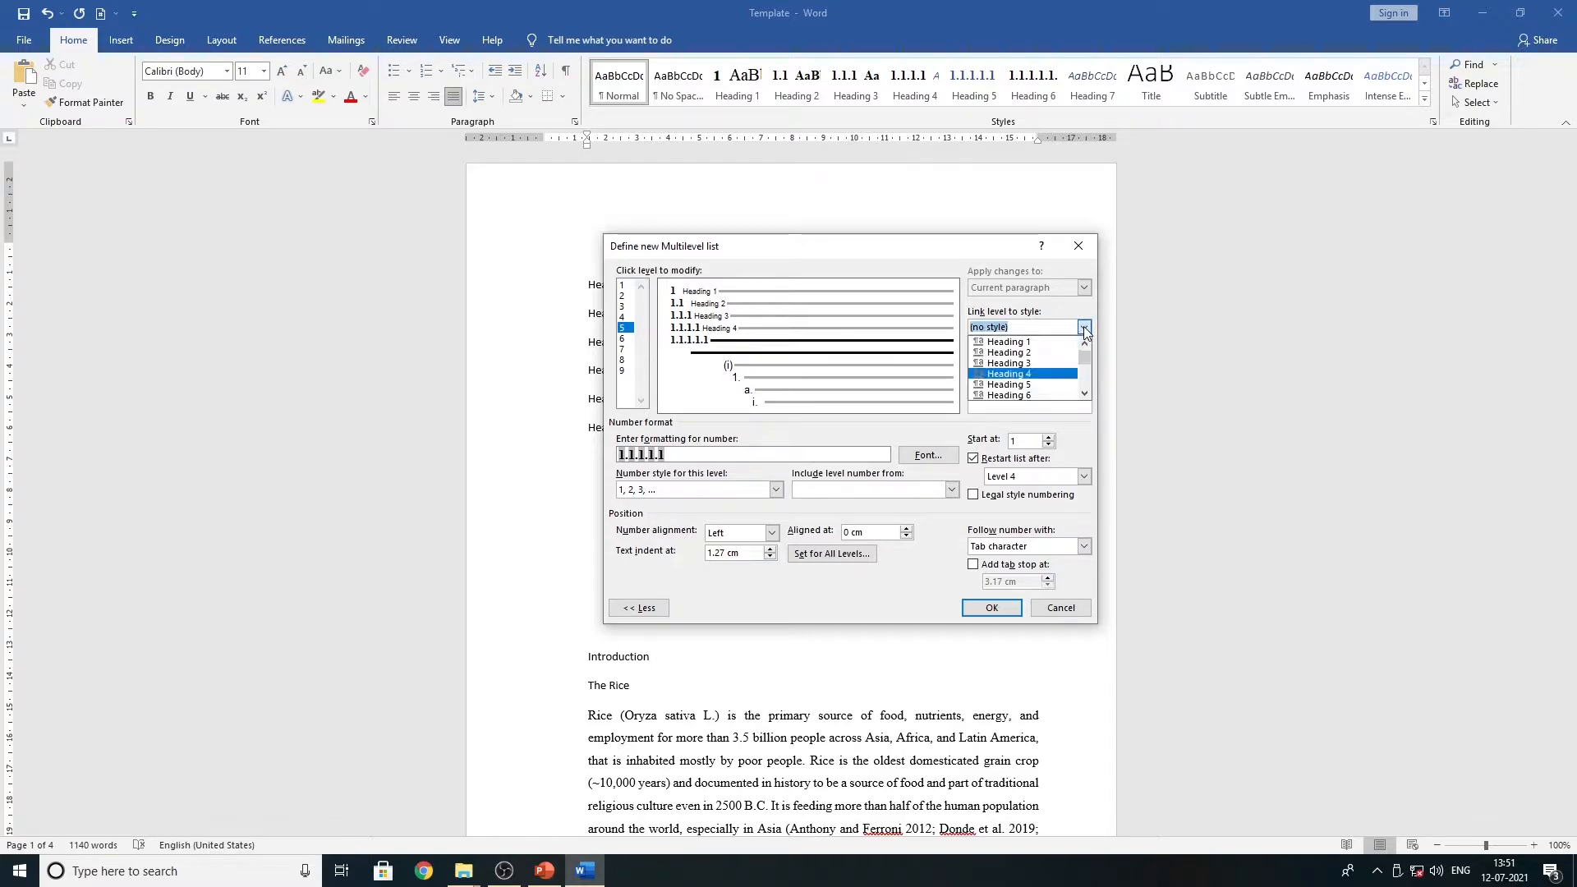
{"action": "scroll", "coordinate": [1043, 378], "scroll_direction": "down", "scroll_amount": 2}
{"action": "left_click", "coordinate": [1016, 391]}
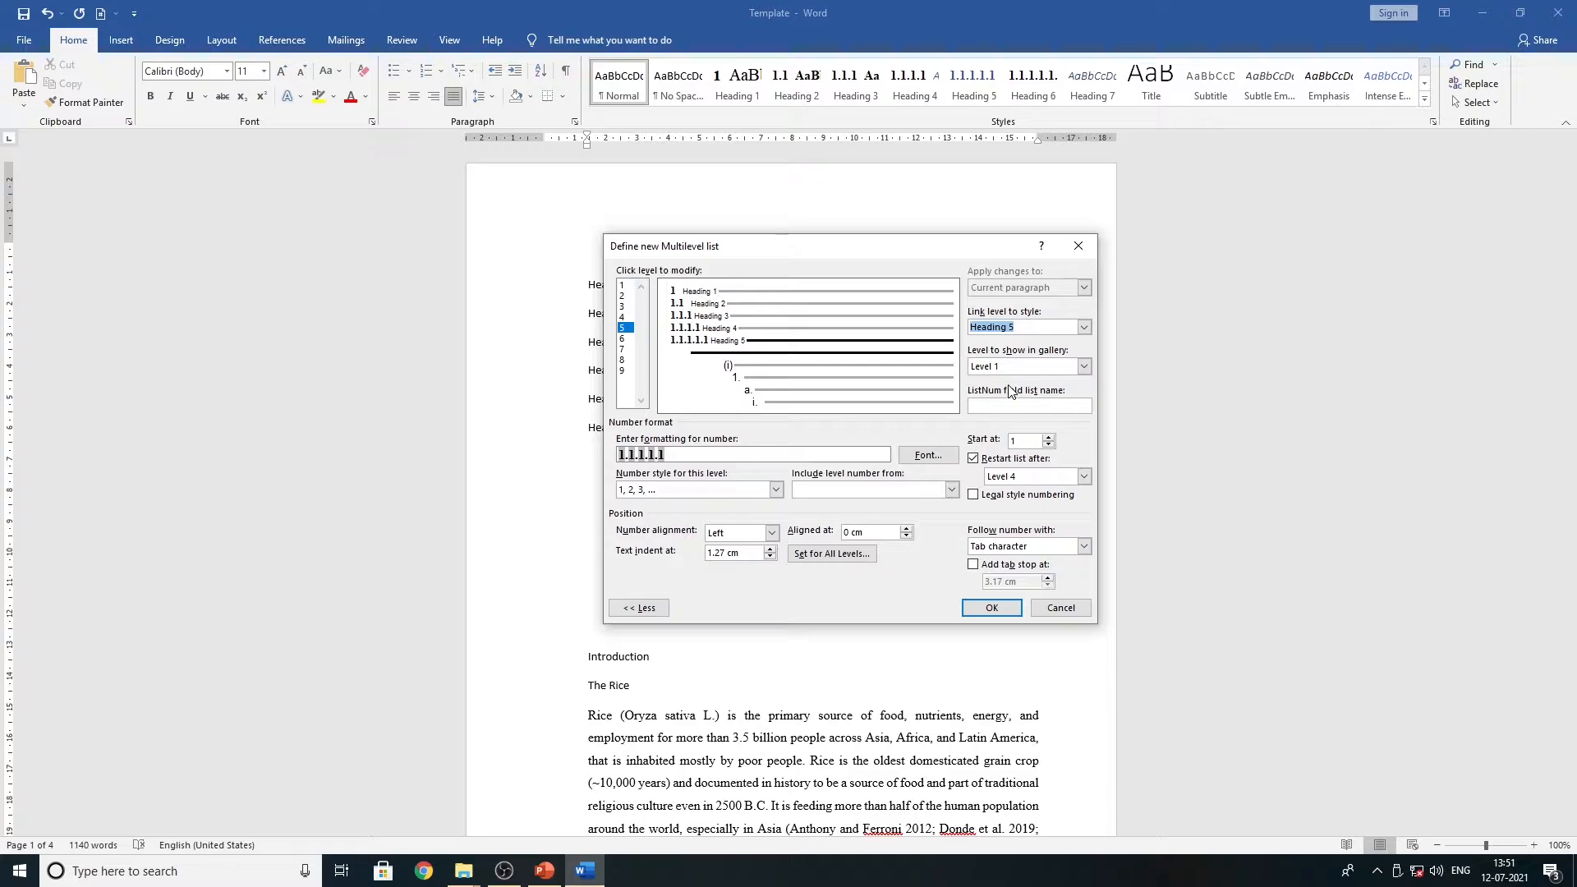
- Give the level 6 number the 1, 2, 3 style and remove both parentheses around it
{"action": "left_click", "coordinate": [623, 340]}
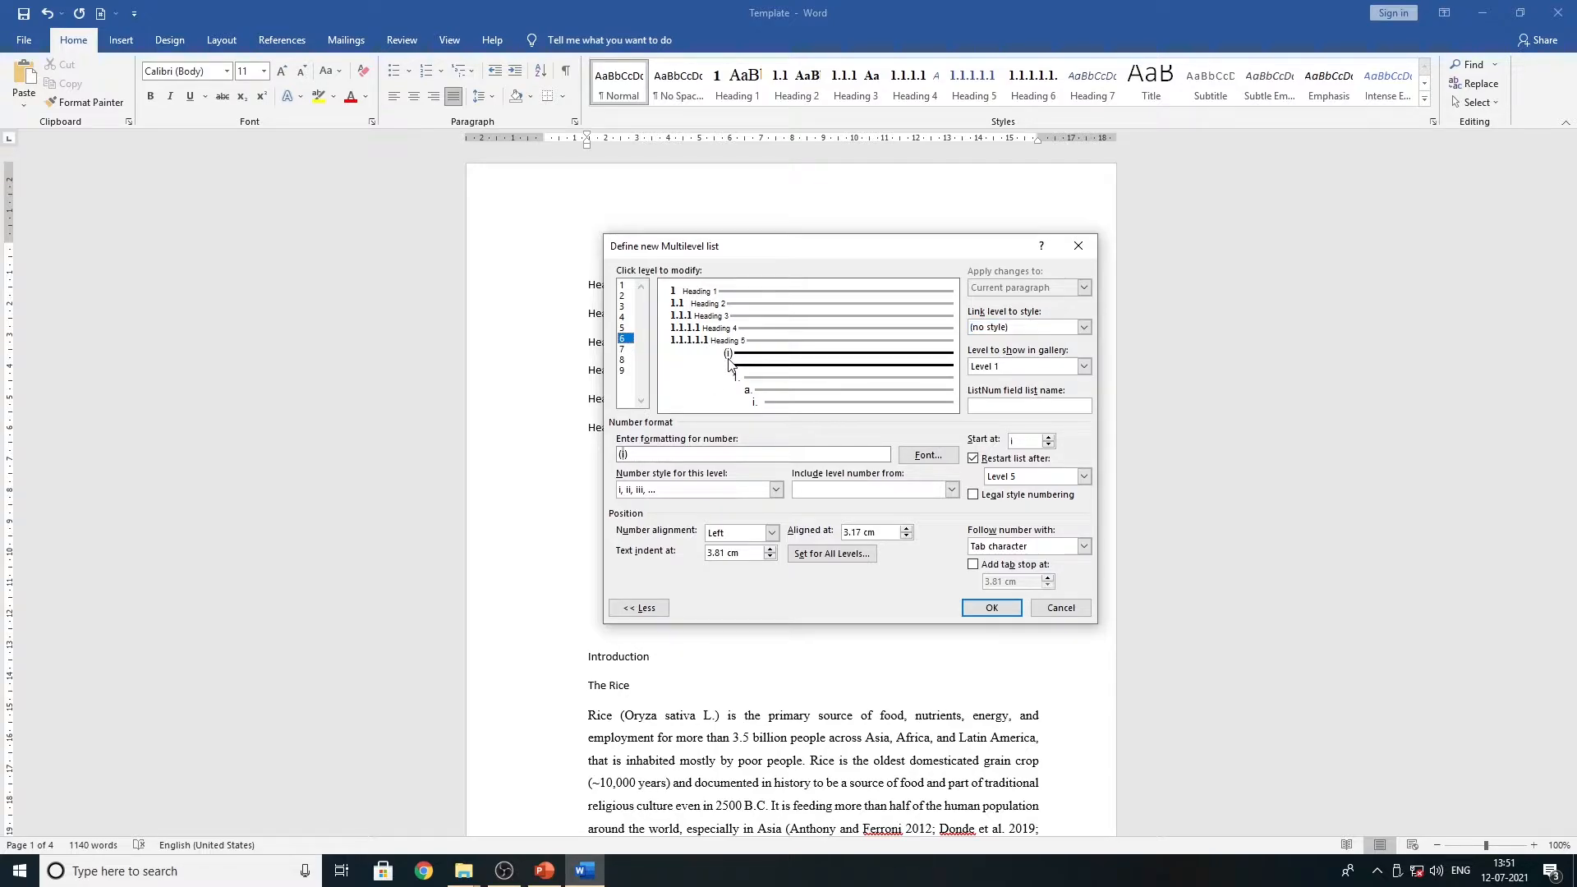
{"action": "left_click", "coordinate": [776, 489]}
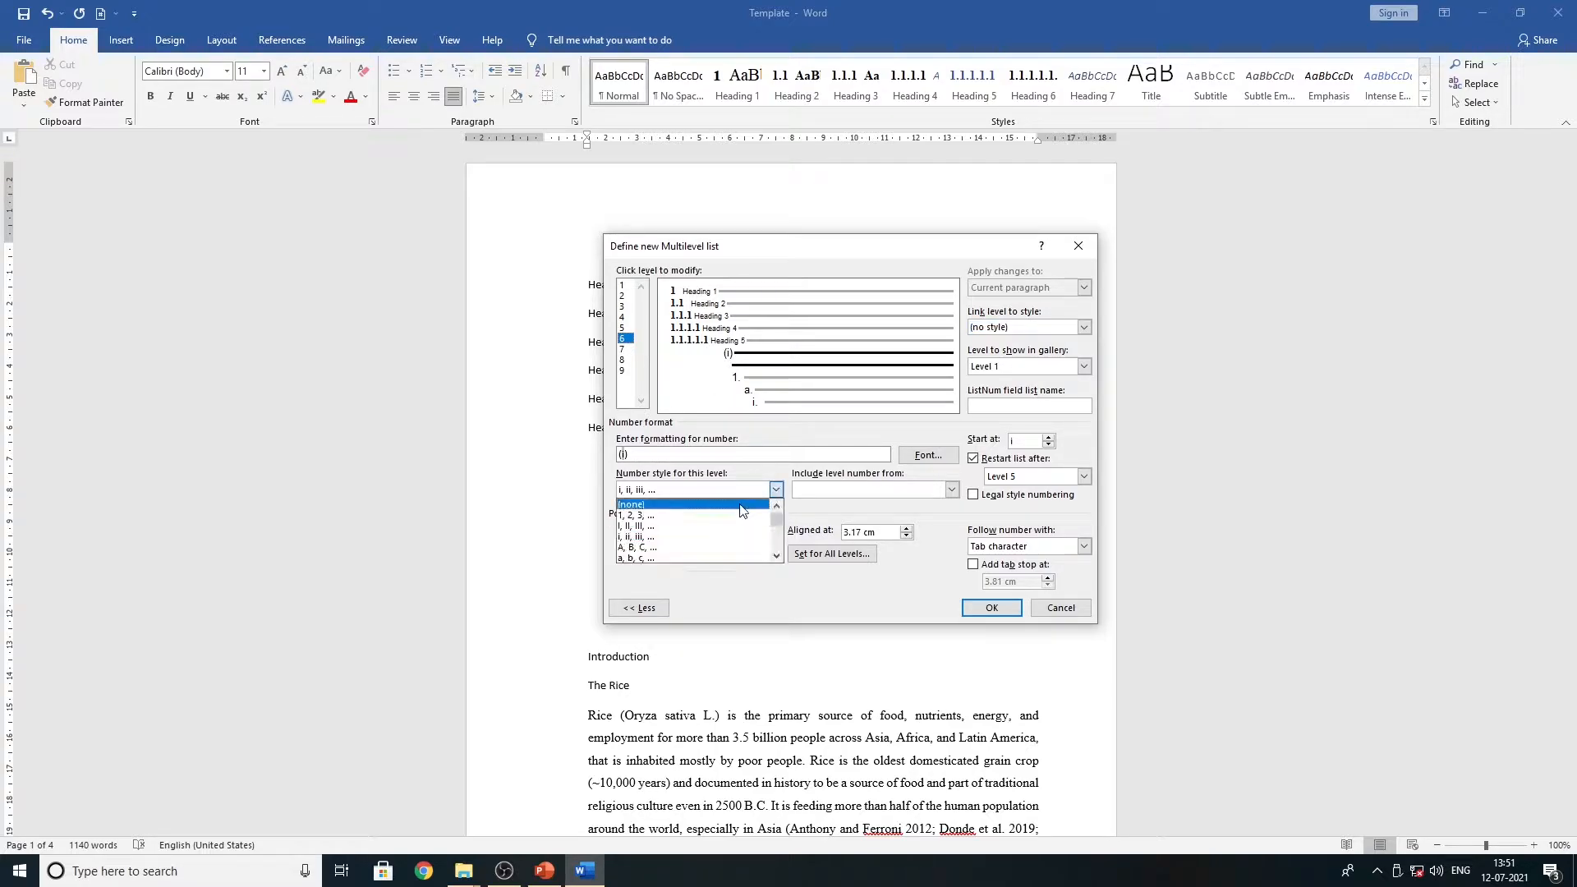
{"action": "left_click", "coordinate": [736, 516]}
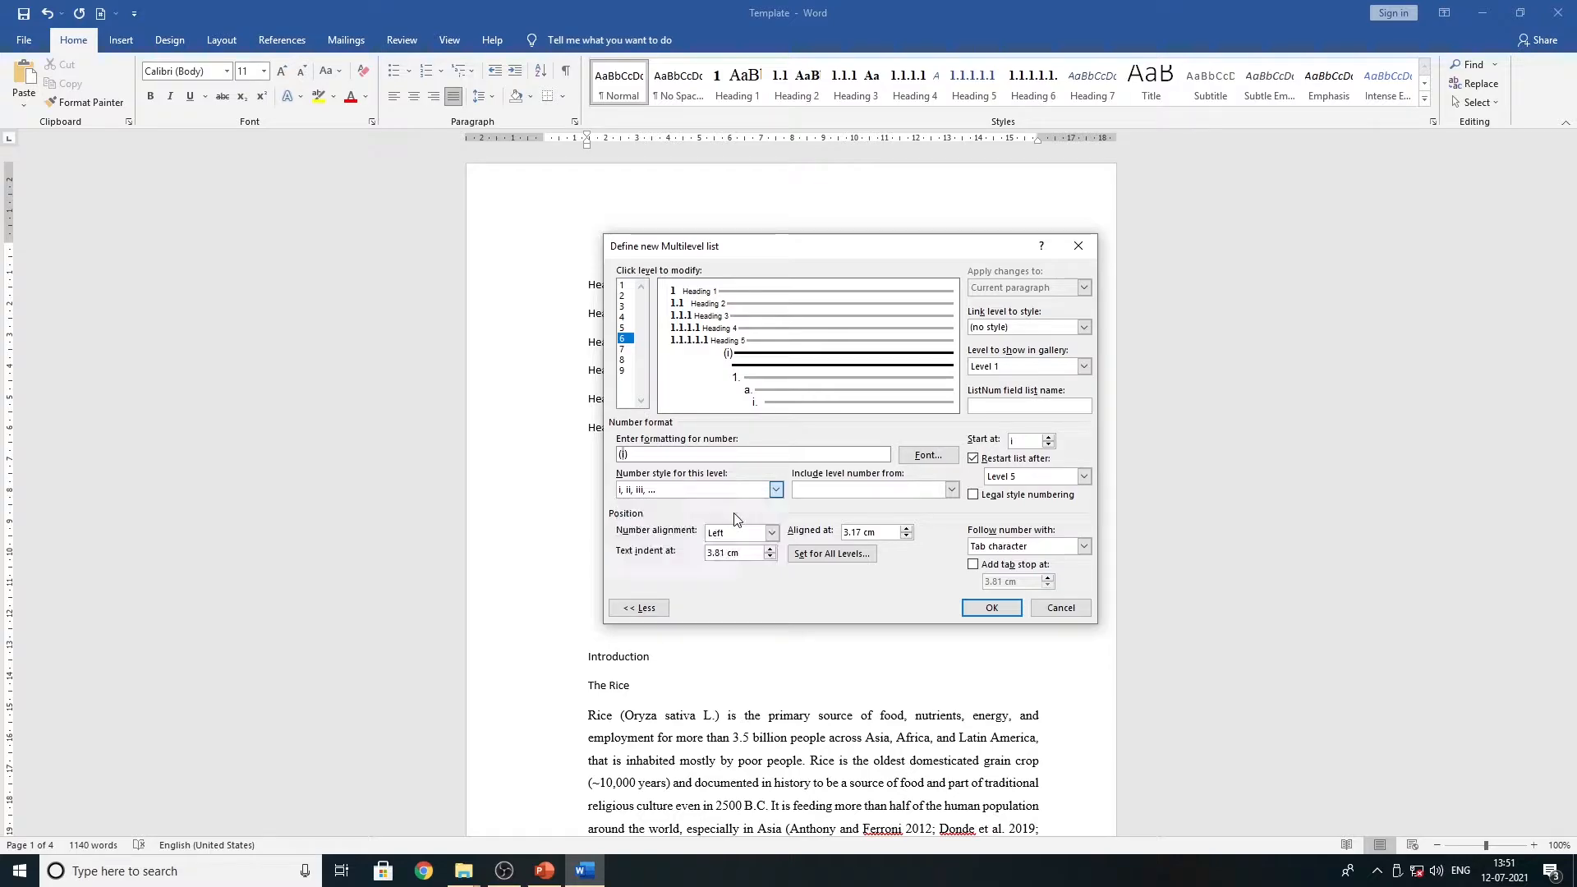
{"action": "left_click", "coordinate": [640, 457]}
{"action": "key", "text": "BackSpace"}
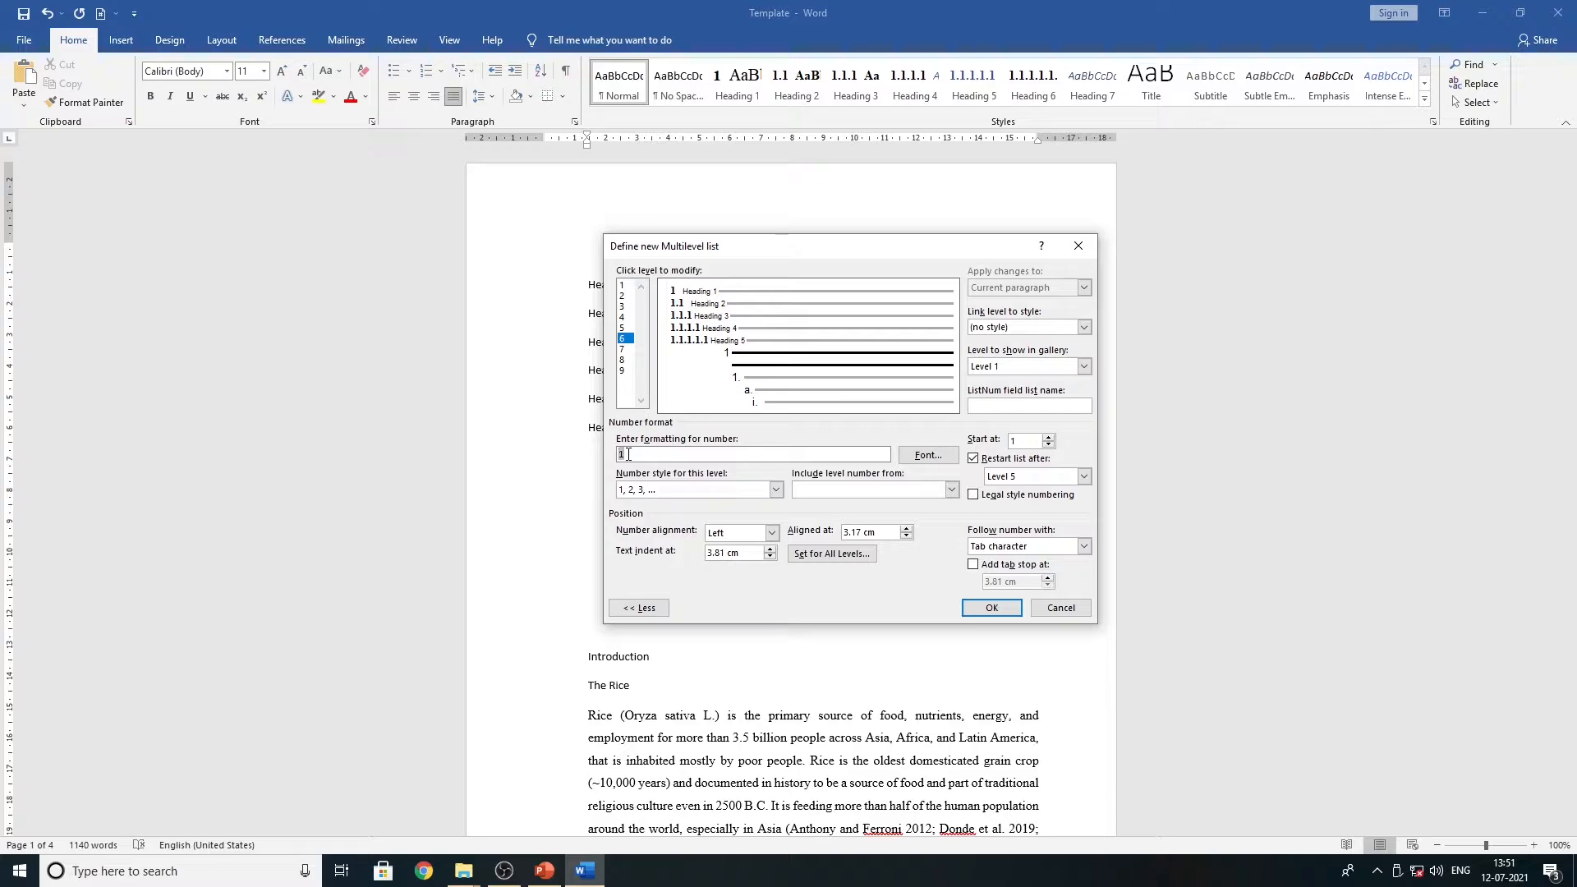
- Include the numbers of levels 5, 4, 3, 2 and 1, separated by dots, before the level 6 number to form 1.1.1.1.1.1
{"action": "left_click", "coordinate": [952, 489]}
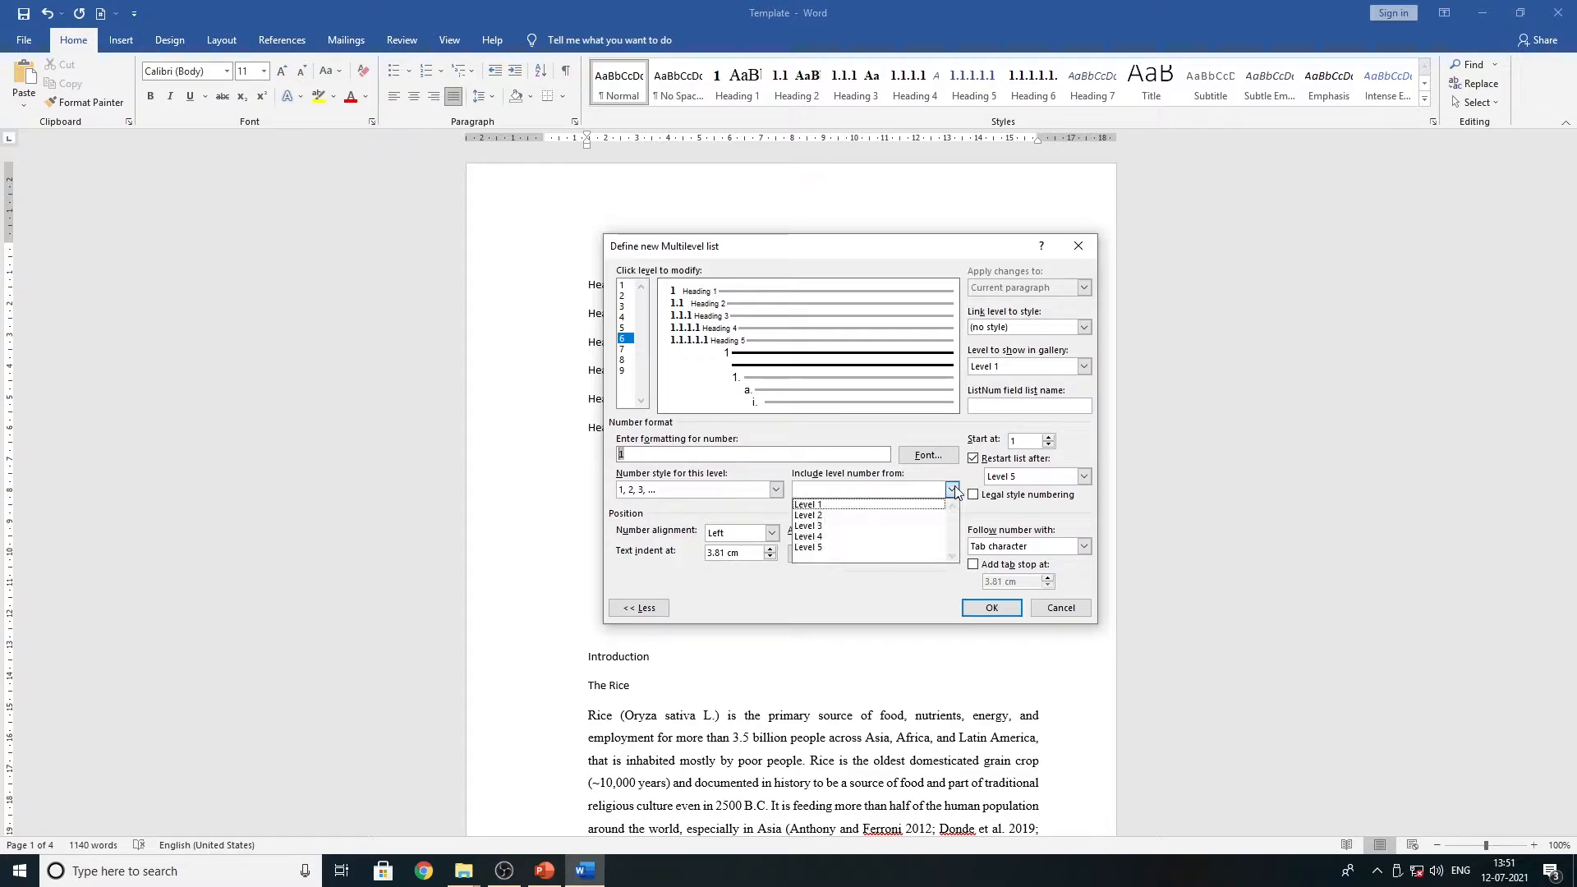
{"action": "left_click", "coordinate": [832, 547]}
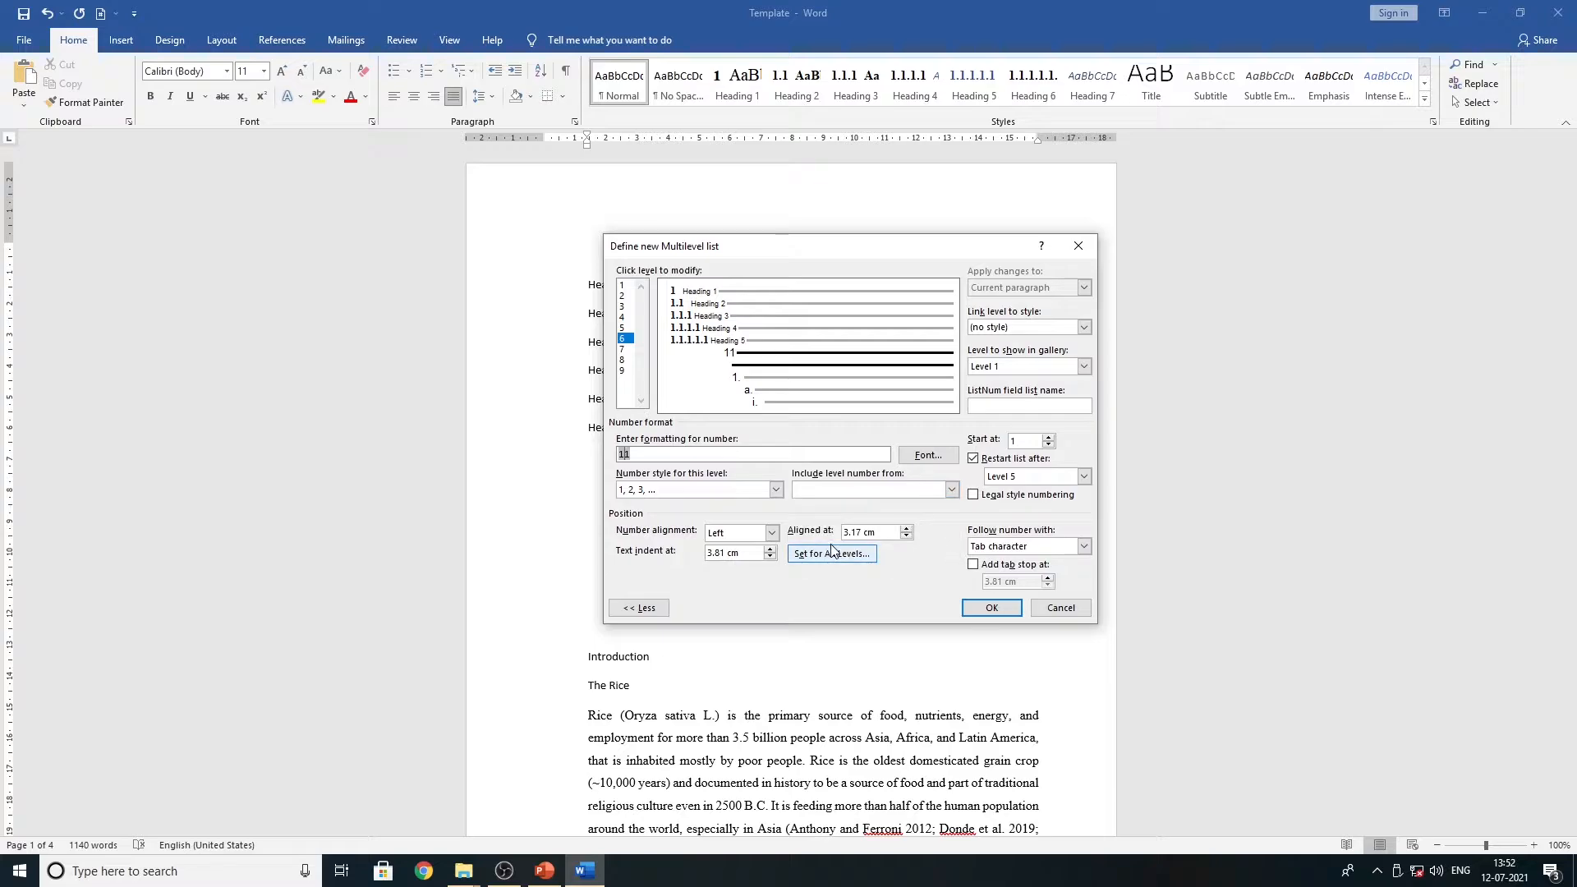
{"action": "type", "text": "."}
{"action": "left_click", "coordinate": [952, 489]}
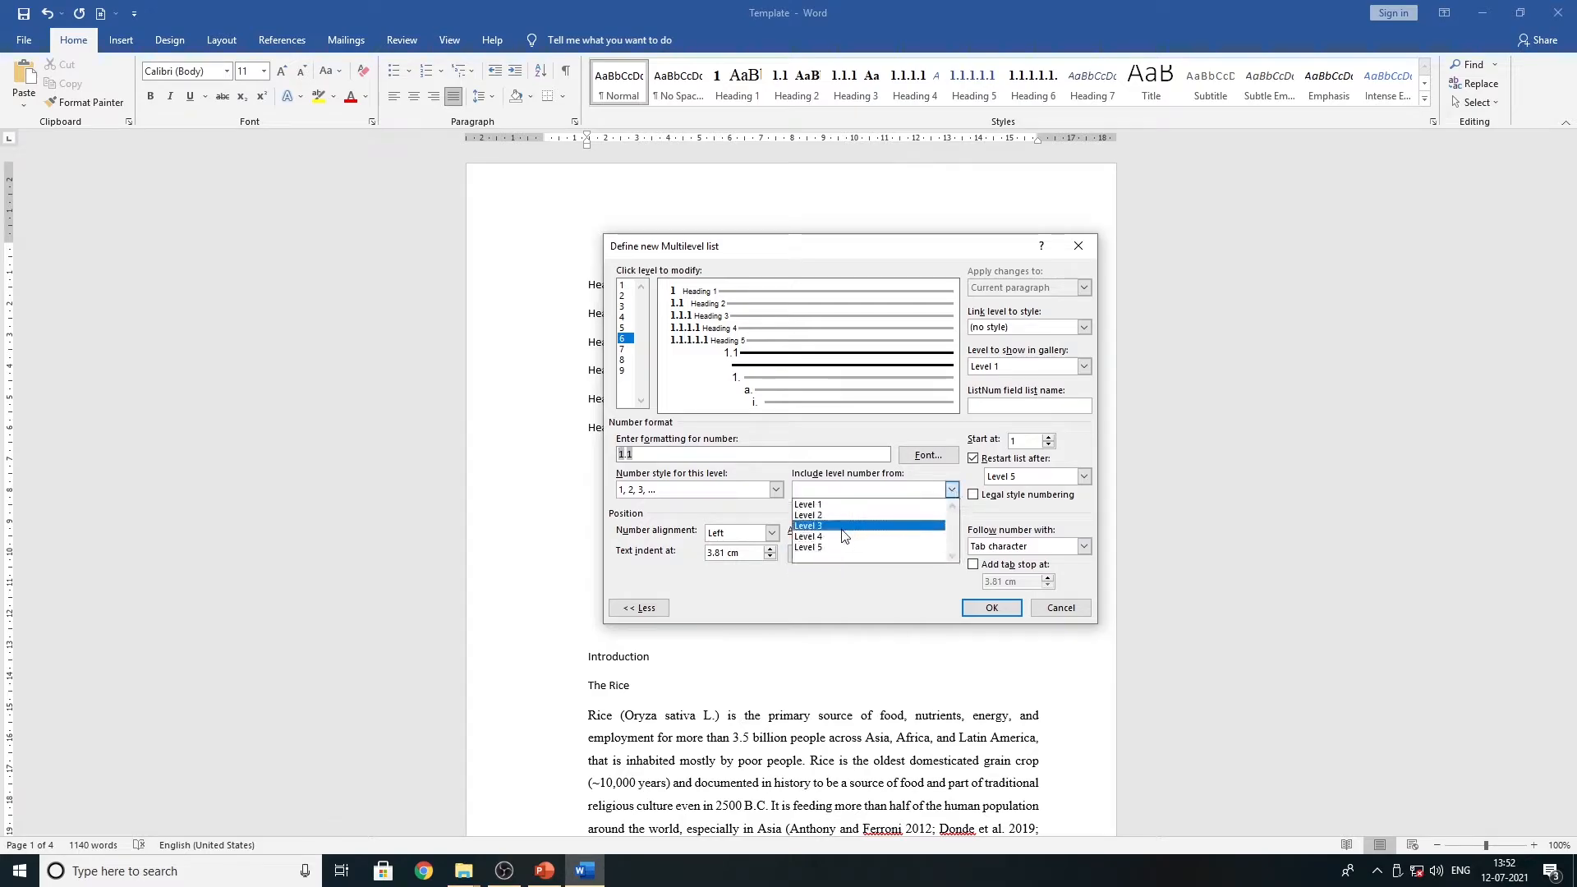
{"action": "left_click", "coordinate": [838, 538]}
{"action": "type", "text": ".1"}
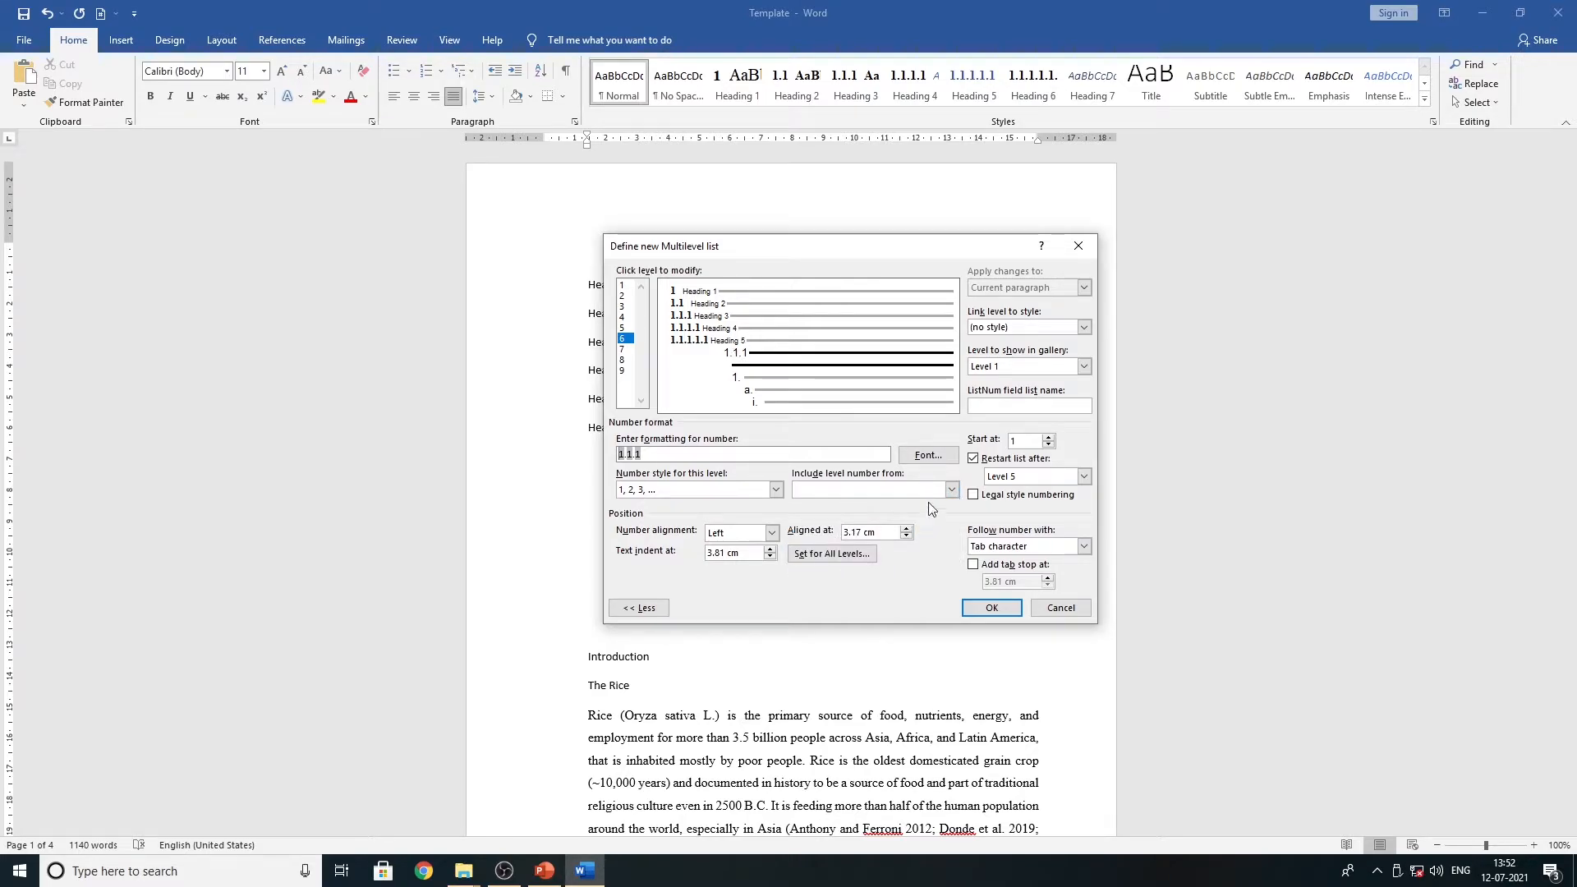
{"action": "left_click", "coordinate": [951, 489]}
{"action": "left_click", "coordinate": [845, 527]}
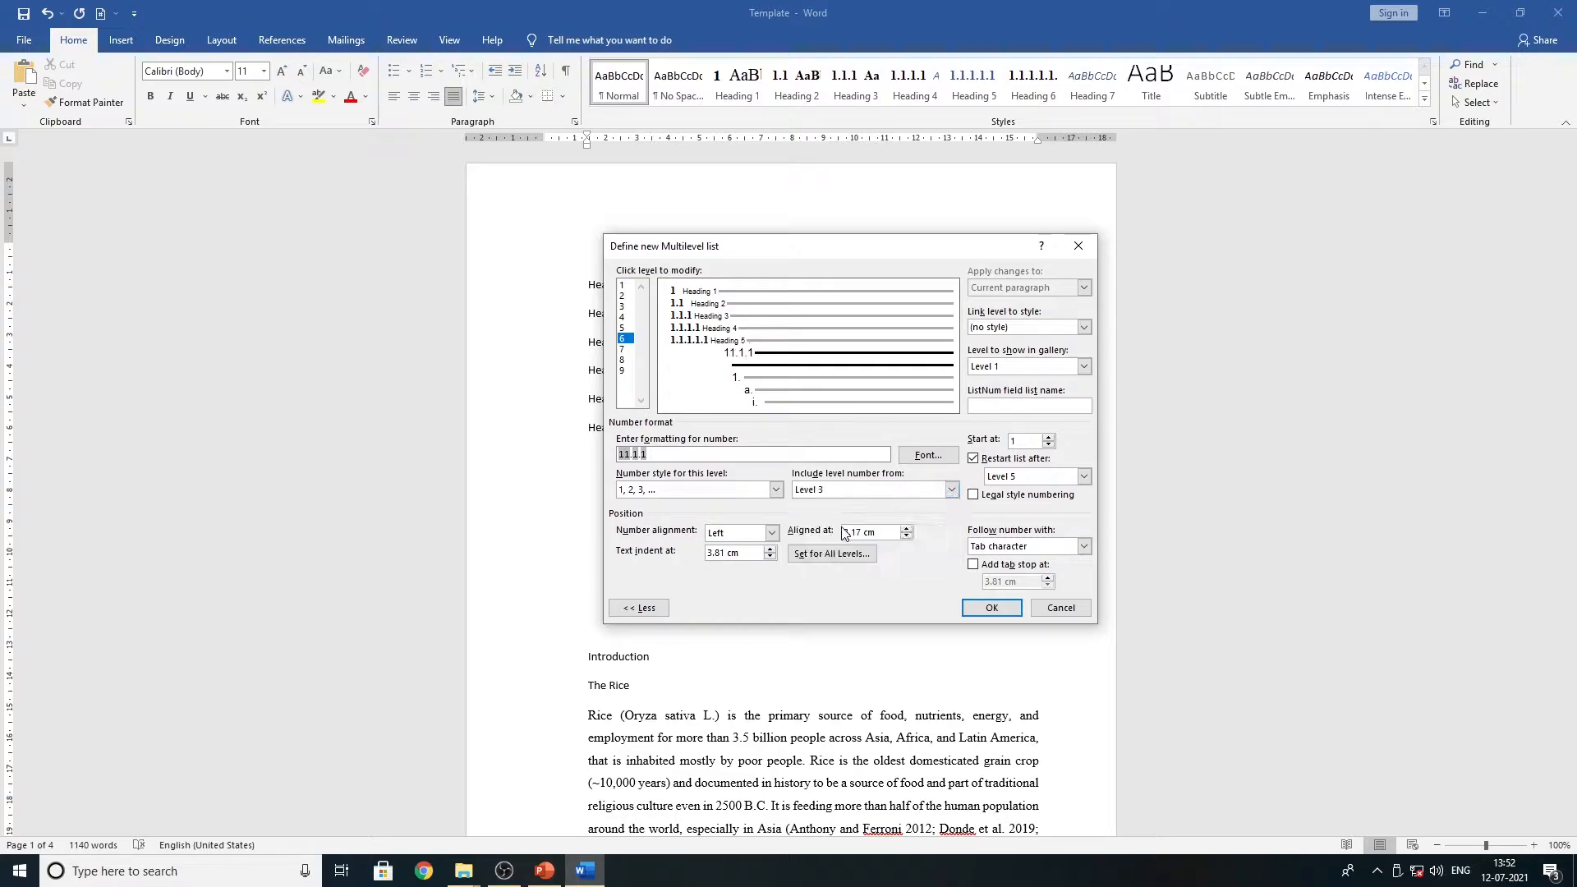
{"action": "type", "text": ".1"}
{"action": "left_click", "coordinate": [951, 490]}
{"action": "left_click", "coordinate": [865, 515]}
{"action": "type", "text": ".1.1"}
{"action": "left_click", "coordinate": [951, 490]}
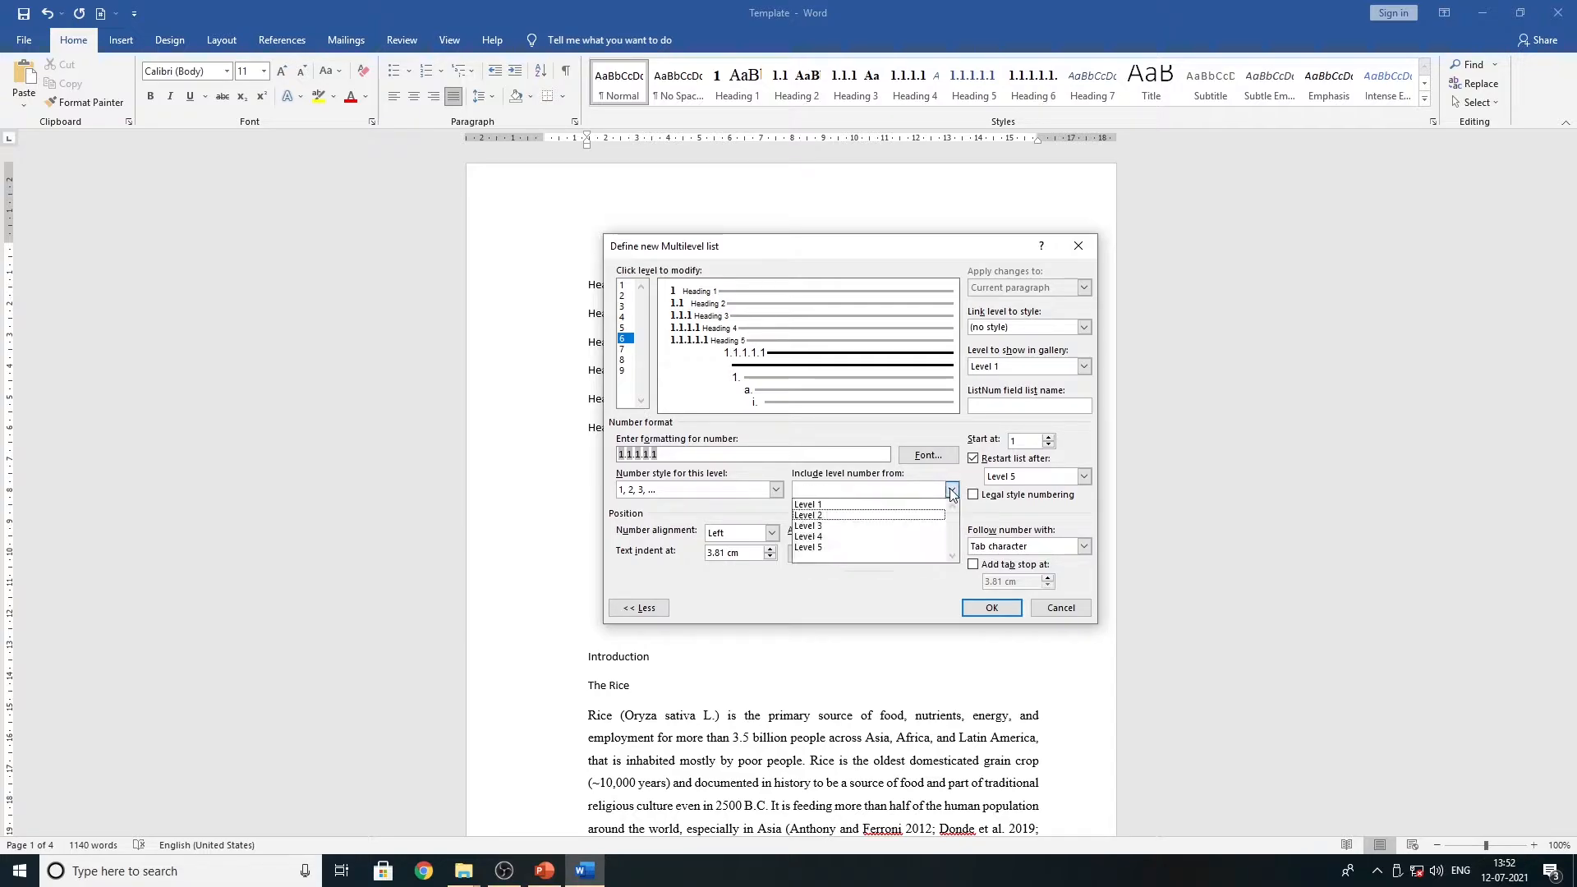
{"action": "left_click", "coordinate": [861, 505]}
{"action": "type", "text": ".1"}
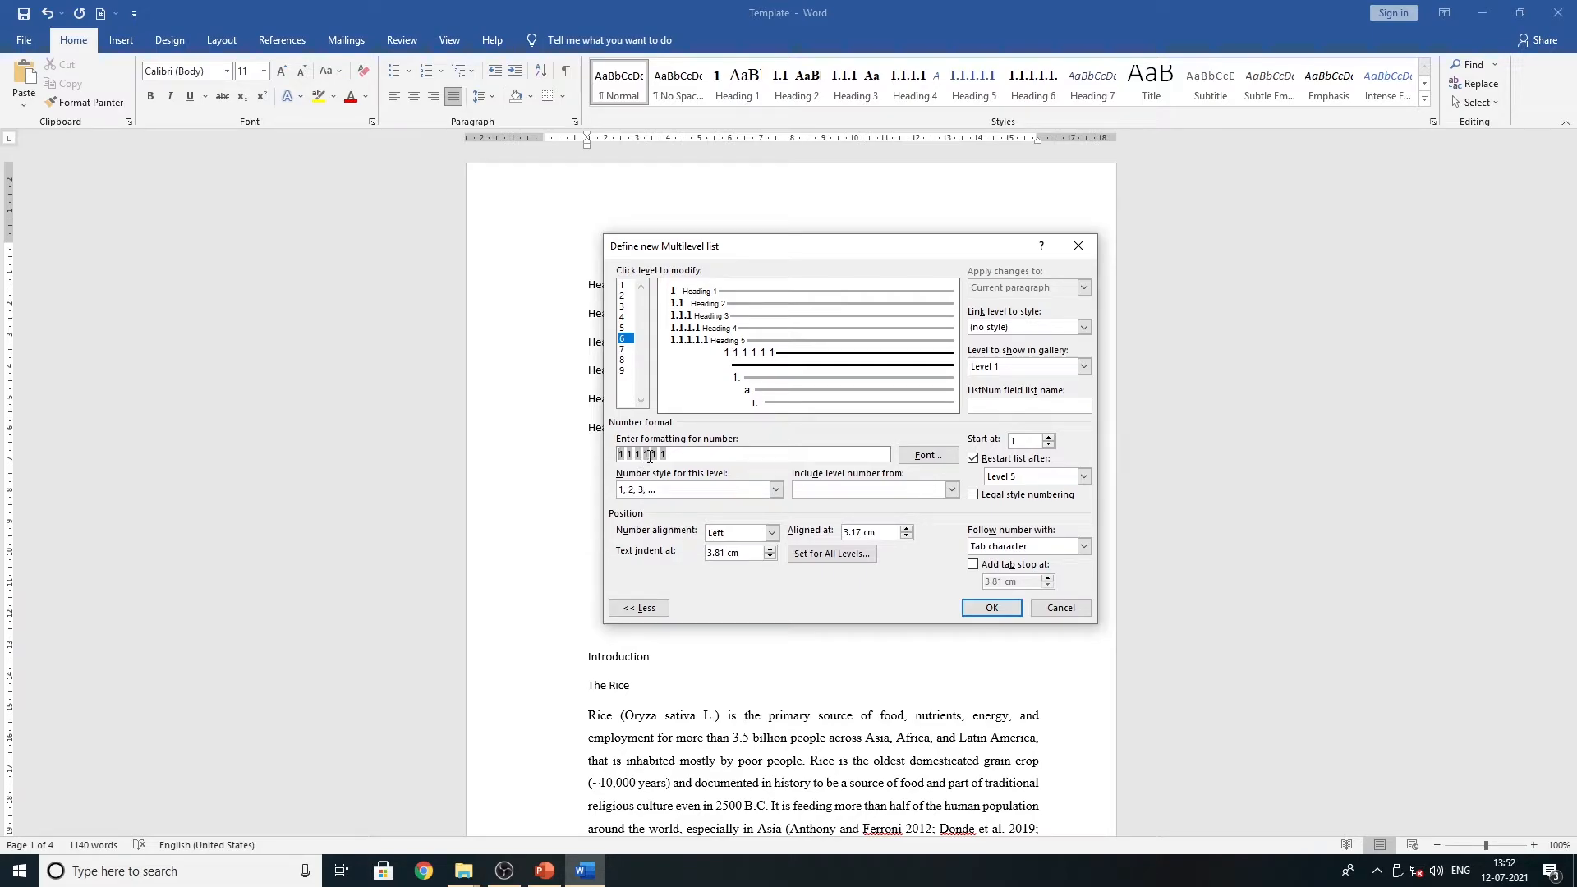
- Set the level 6 number font to Times New Roman, Bold, size 12, with automatic font and underline colors
{"action": "left_click", "coordinate": [927, 455]}
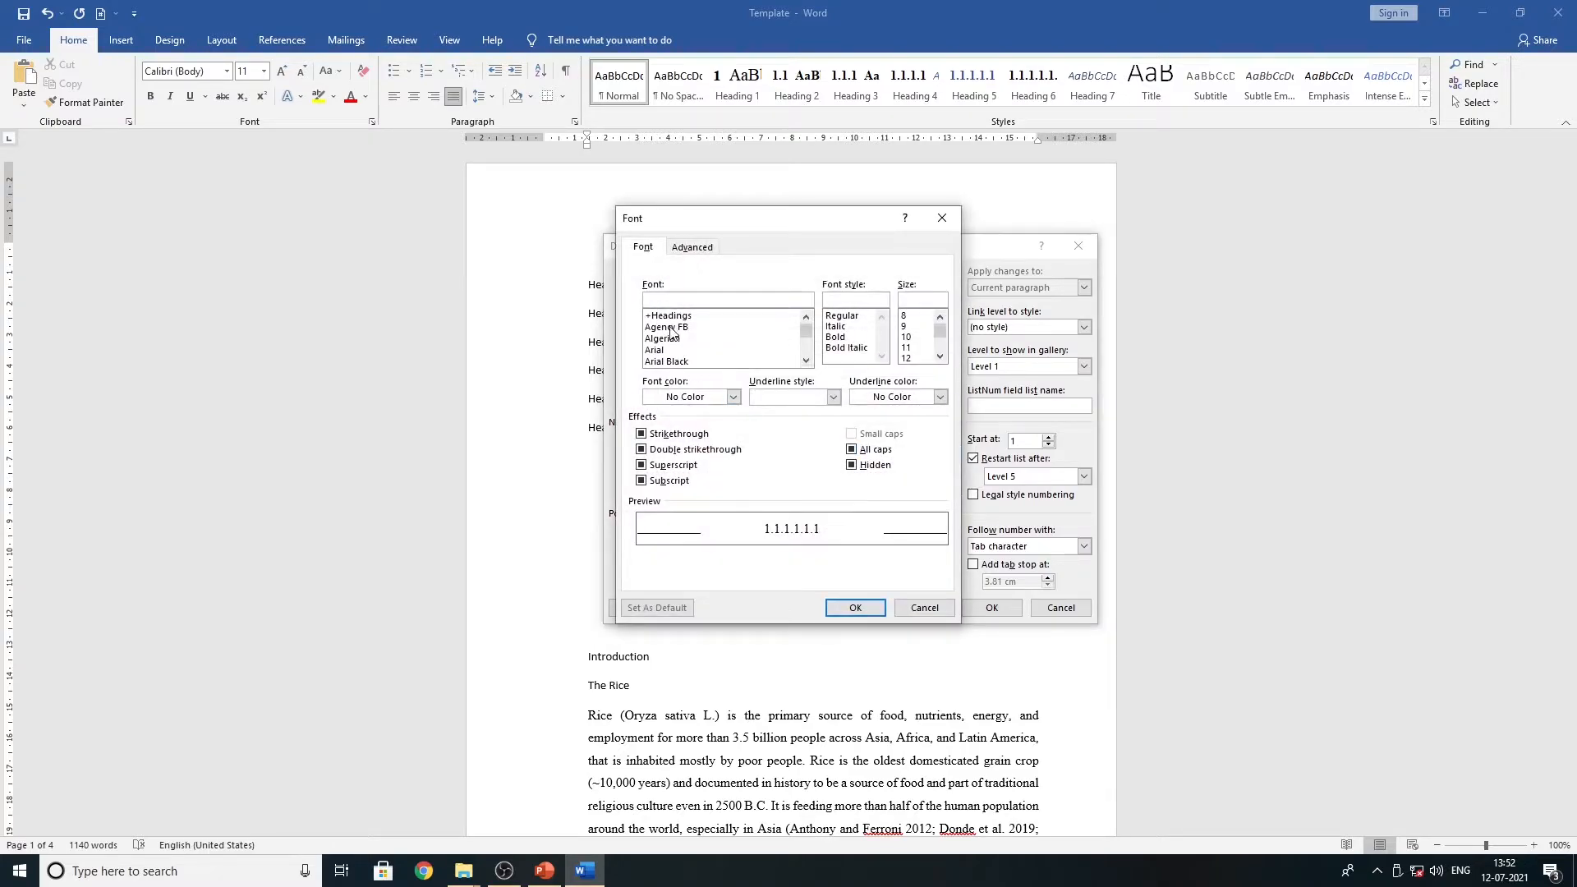
{"action": "scroll", "coordinate": [678, 337], "scroll_direction": "down", "scroll_amount": 20}
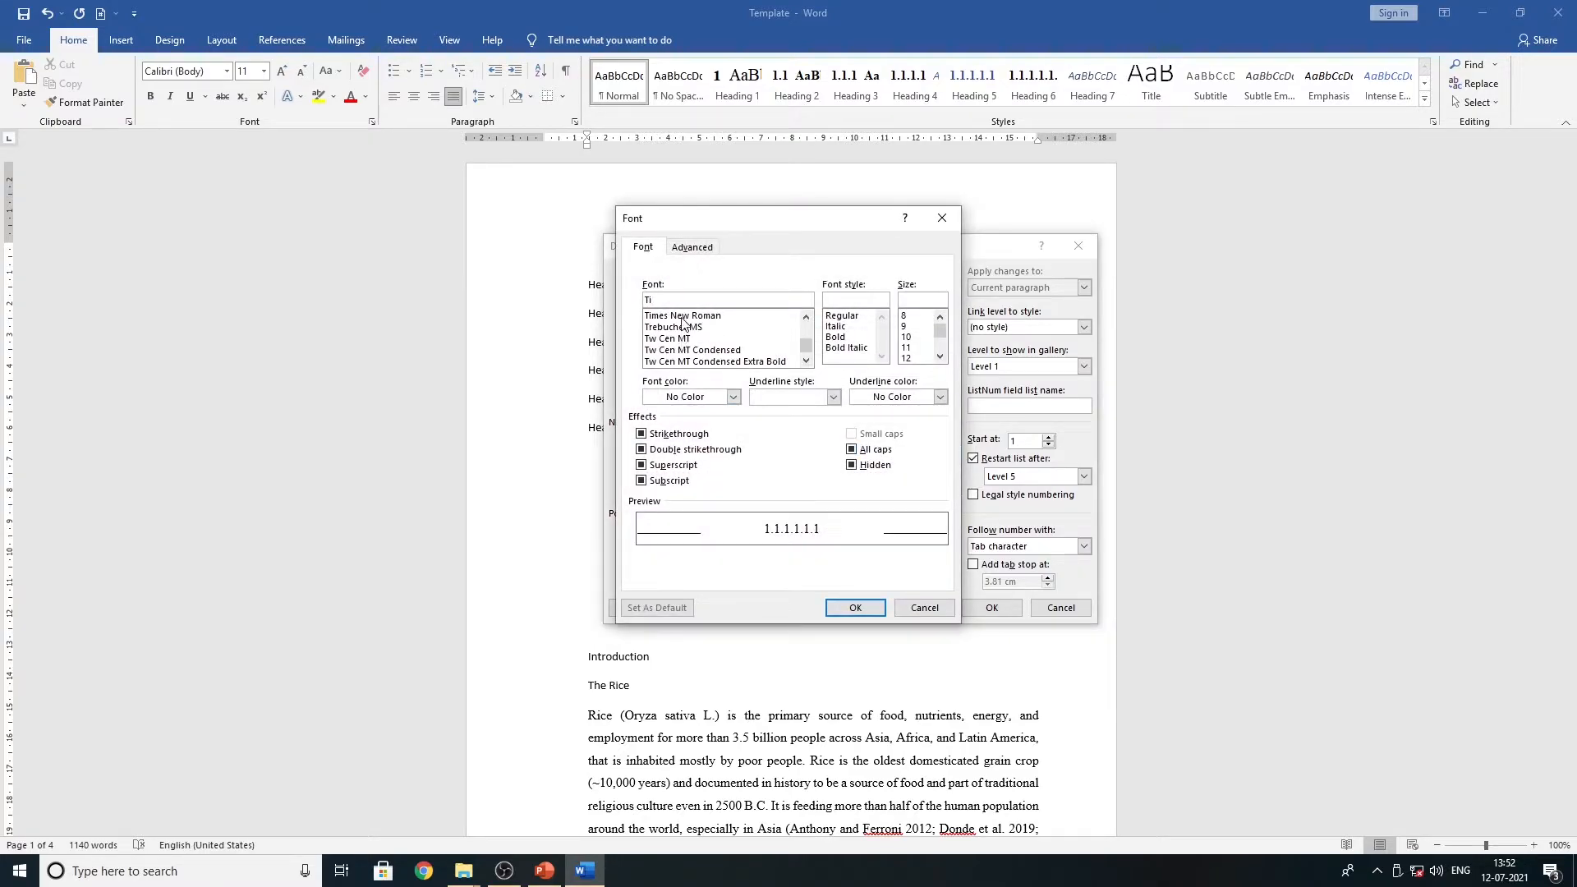
{"action": "left_click", "coordinate": [686, 315]}
{"action": "left_click", "coordinate": [838, 337]}
{"action": "left_click", "coordinate": [908, 358]}
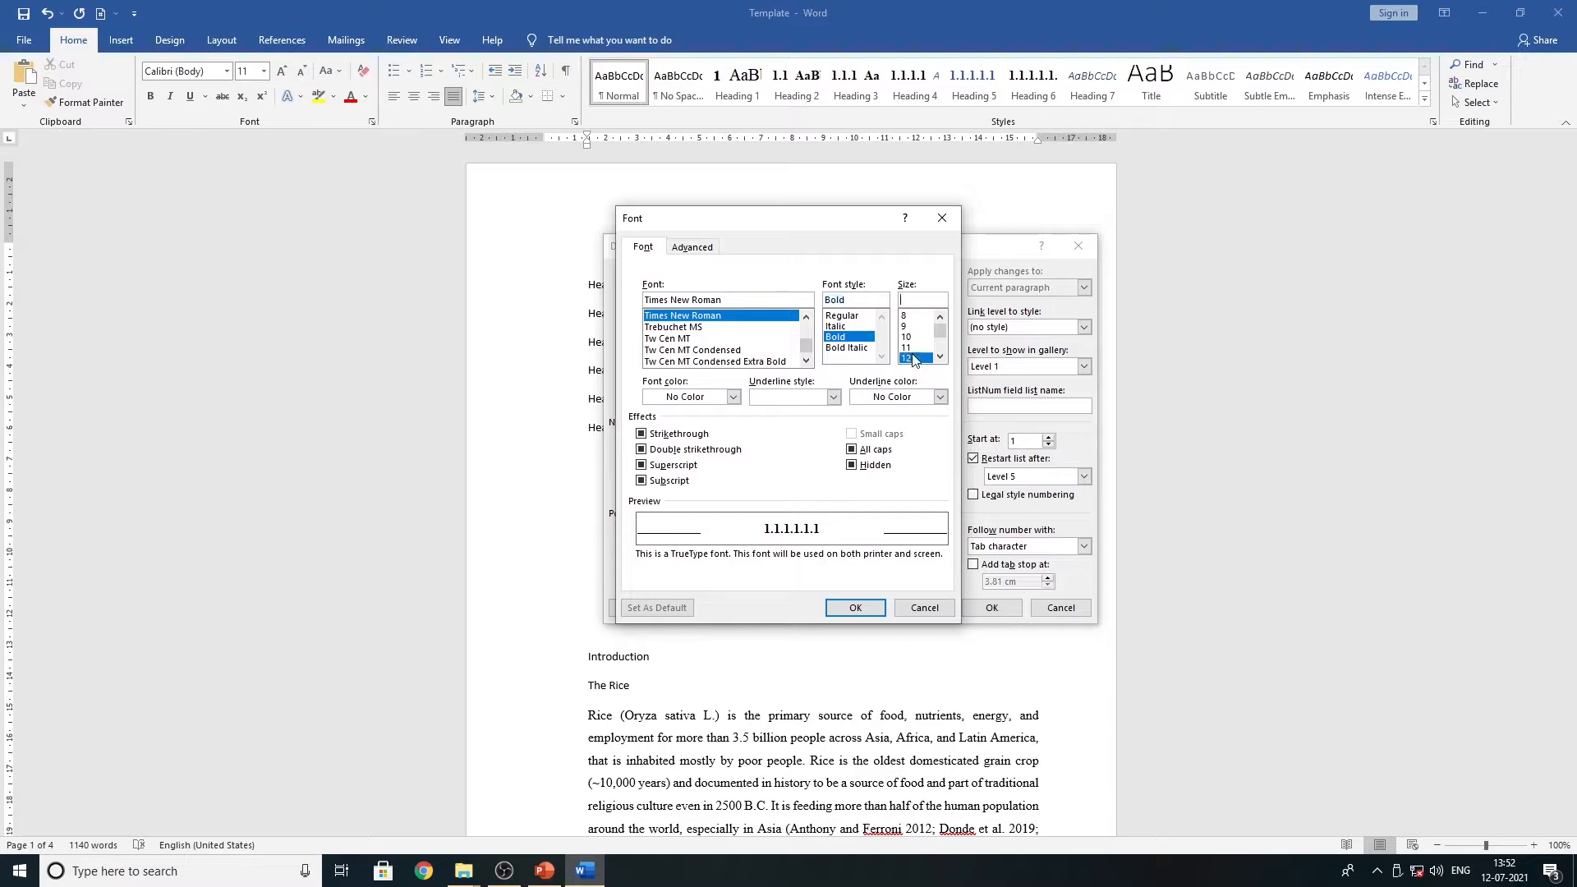
{"action": "left_click", "coordinate": [733, 397]}
{"action": "left_click", "coordinate": [692, 416]}
{"action": "left_click", "coordinate": [940, 396]}
{"action": "left_click", "coordinate": [908, 414]}
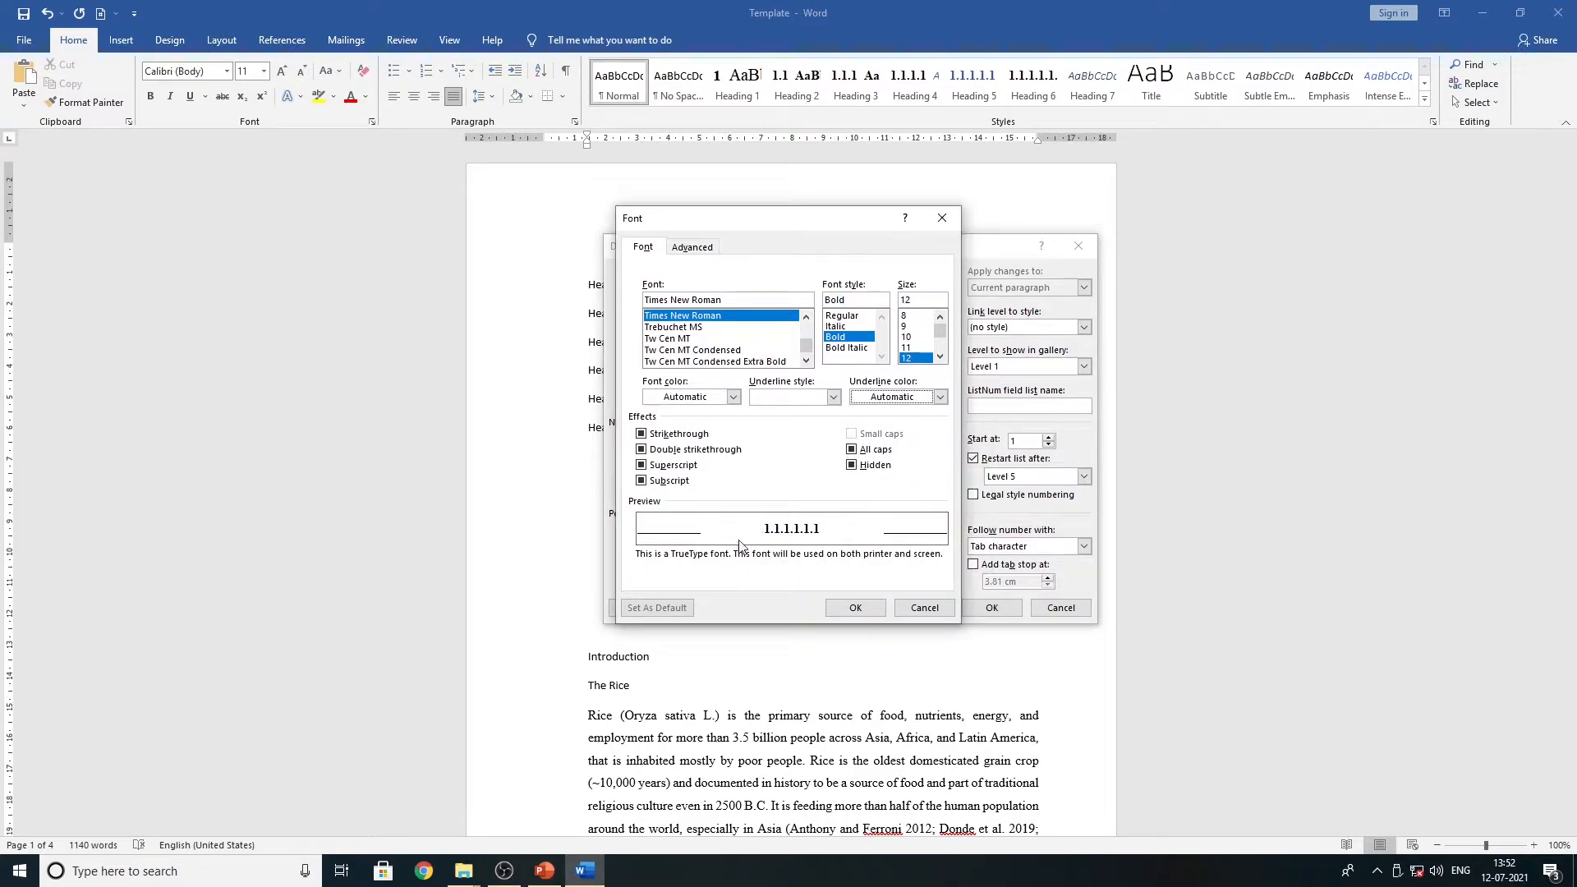
{"action": "left_click", "coordinate": [869, 607]}
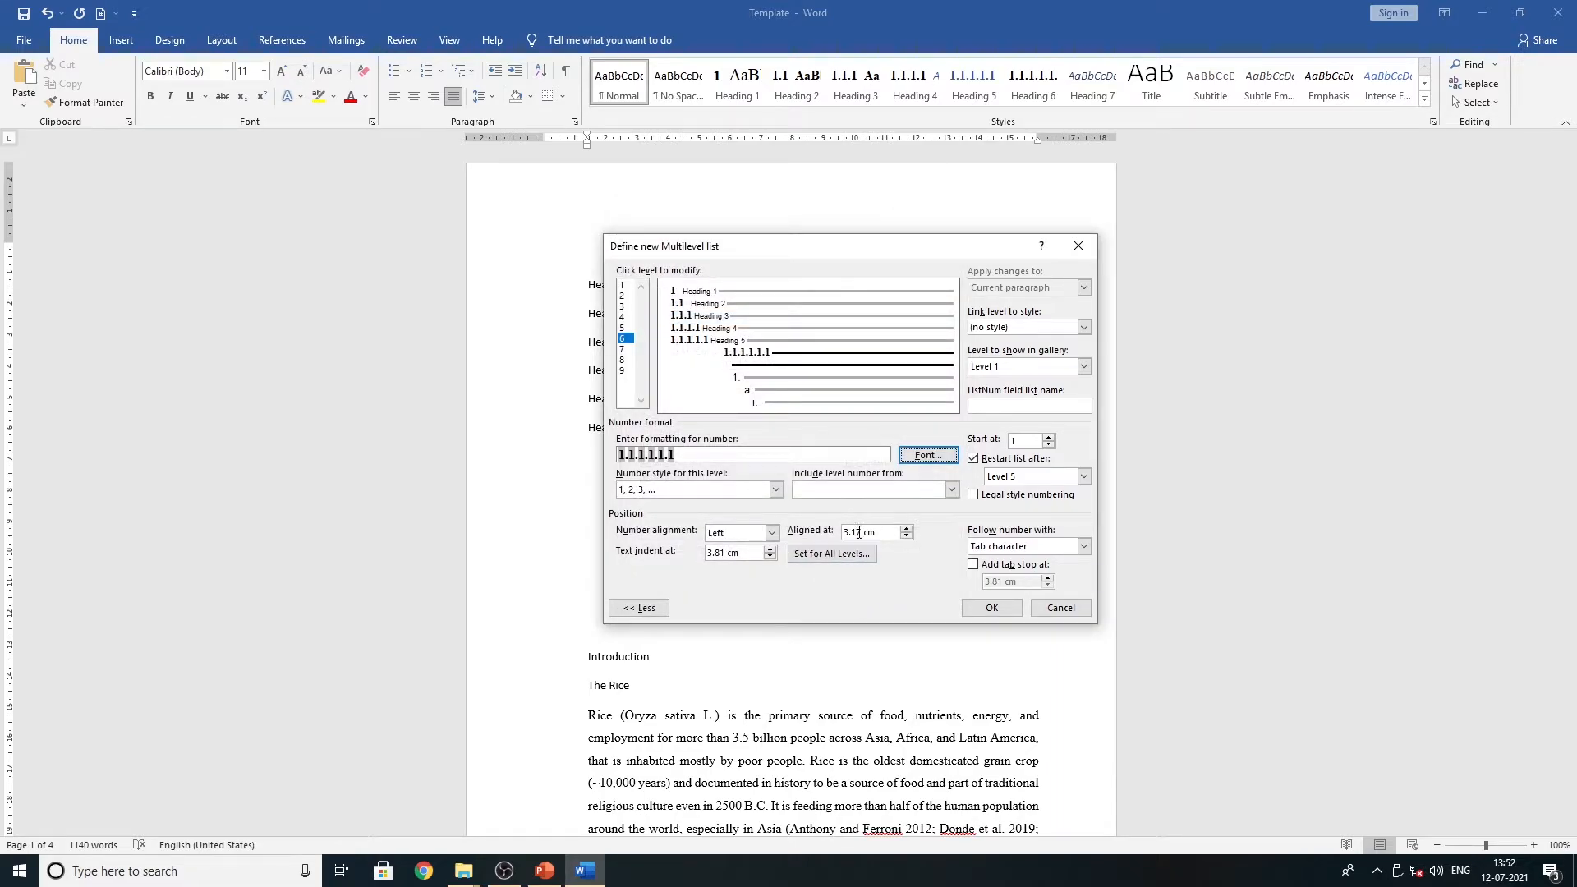
- Position level 6 with alignment at 0 cm and text indent at 1.27 cm, and compare it with level 5
{"action": "left_click_drag", "start_coordinate": [858, 533], "coordinate": [842, 532]}
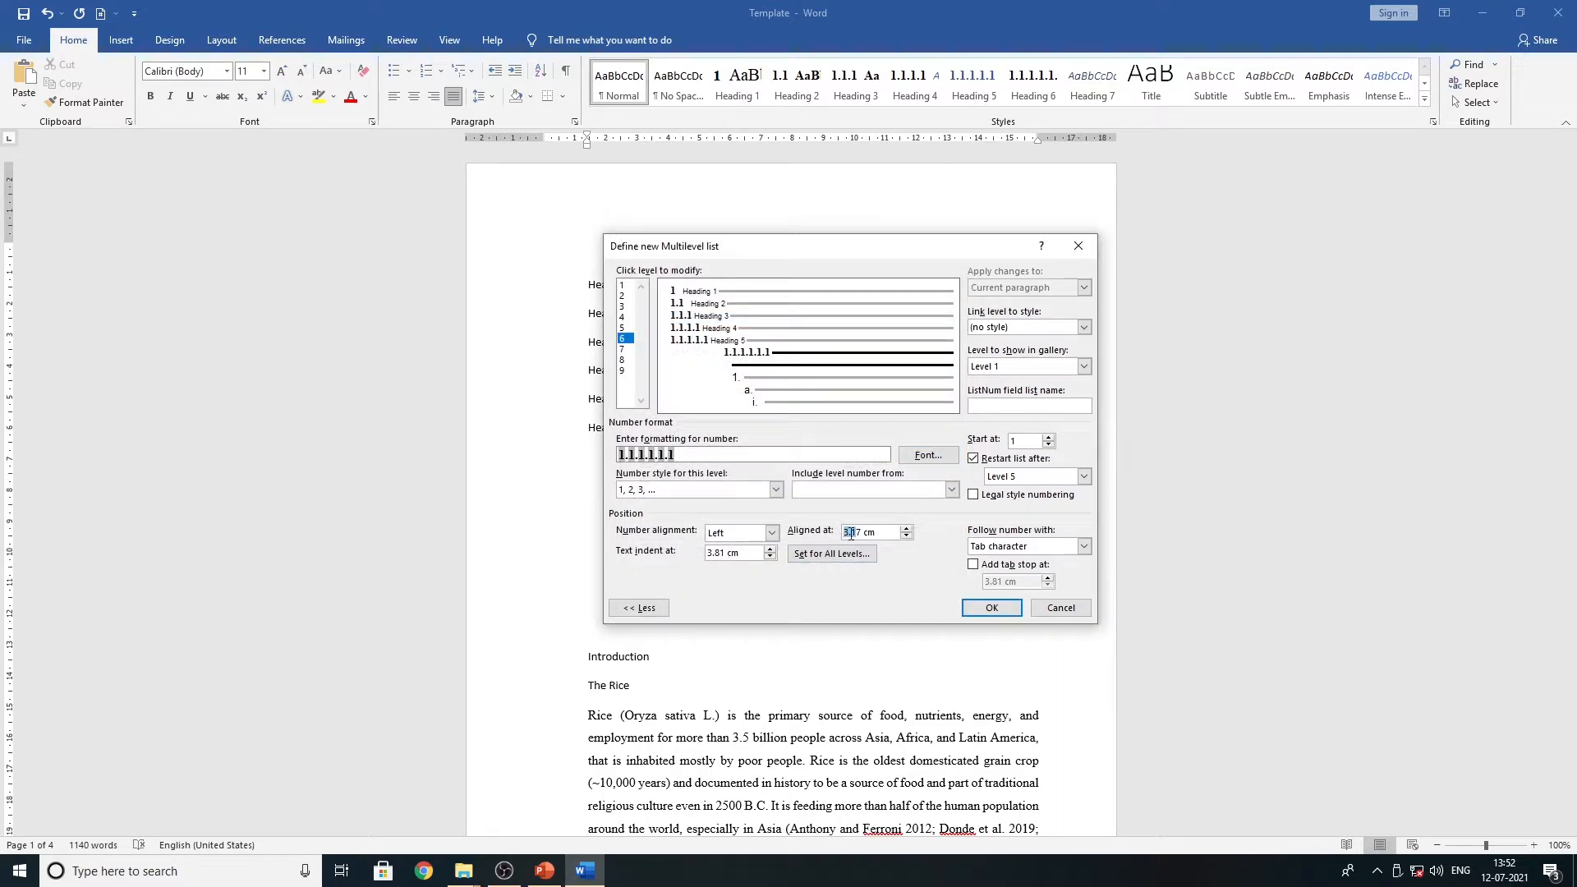
{"action": "type", "text": "0"}
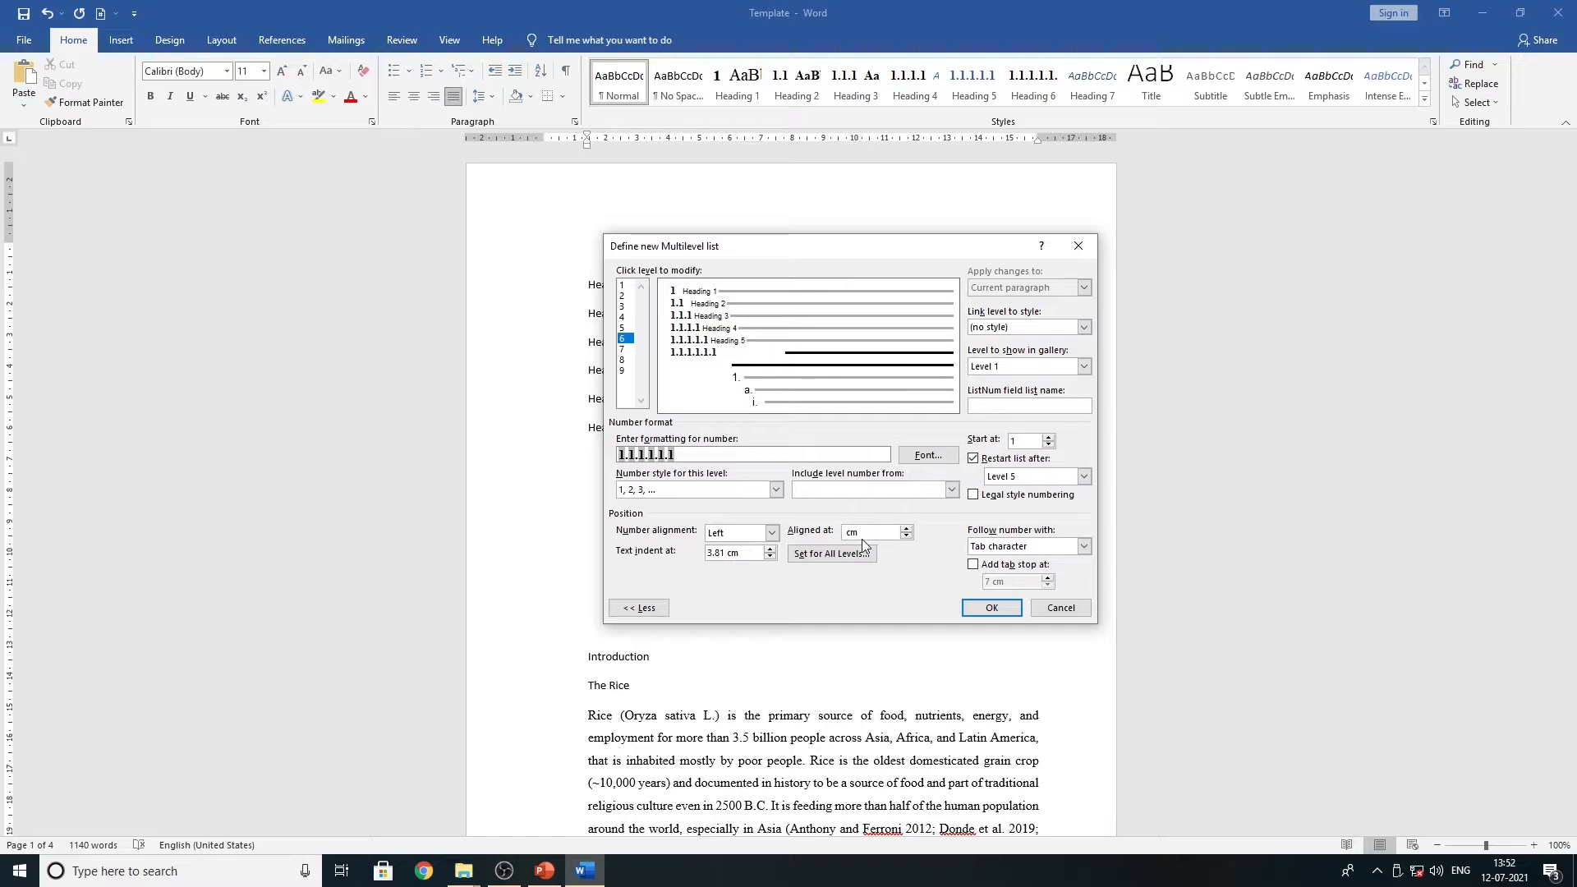
{"action": "left_click_drag", "start_coordinate": [727, 553], "coordinate": [696, 554]}
{"action": "type", "text": "1.27"}
{"action": "left_click", "coordinate": [624, 329]}
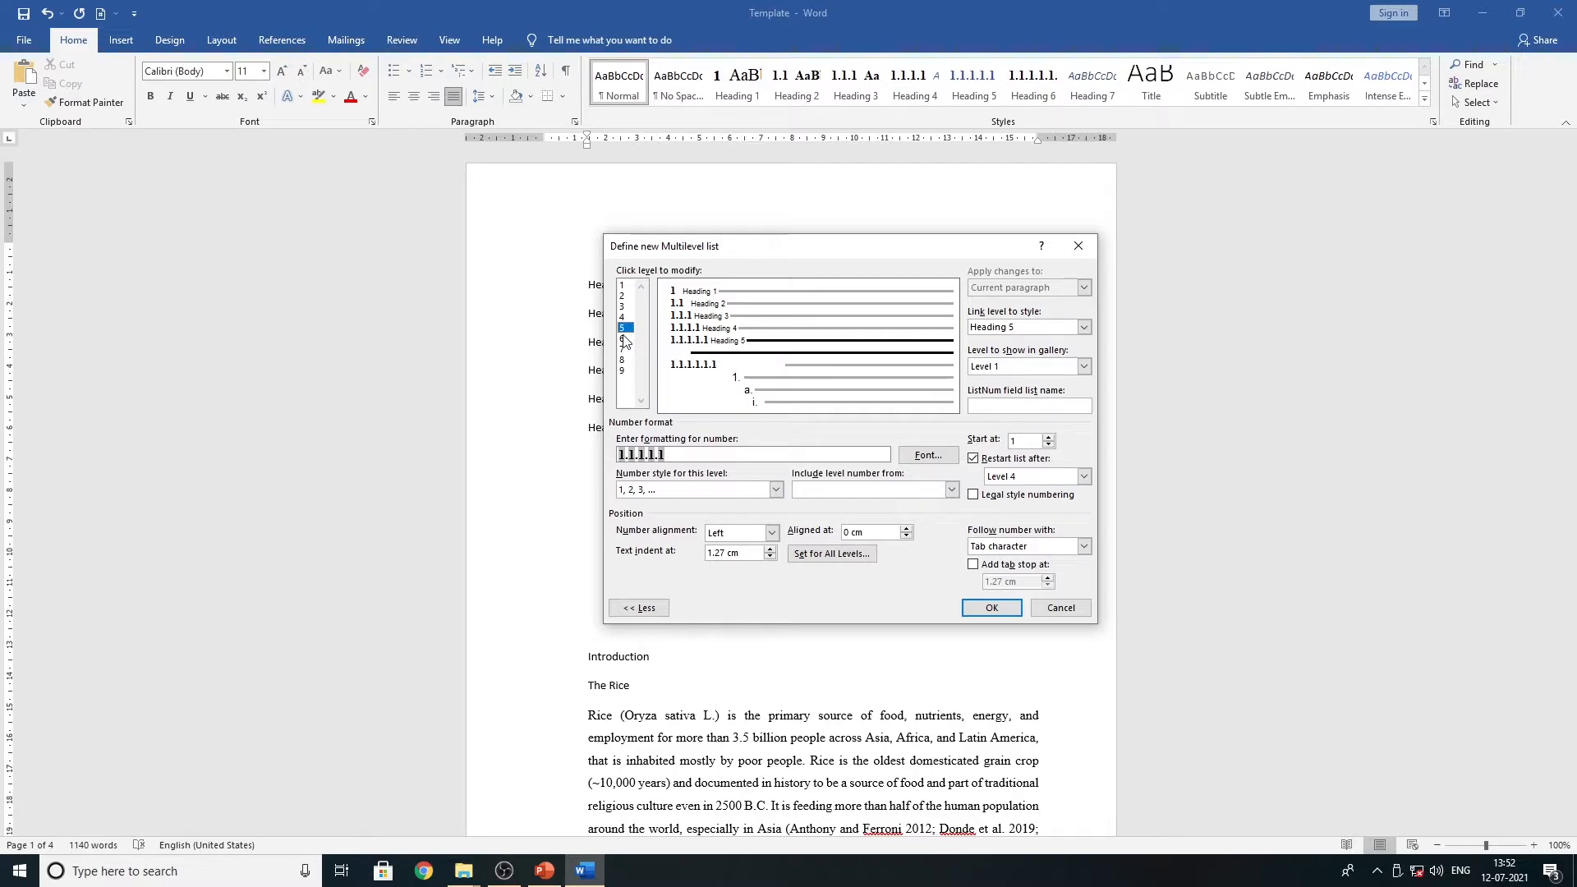
{"action": "left_click", "coordinate": [623, 341]}
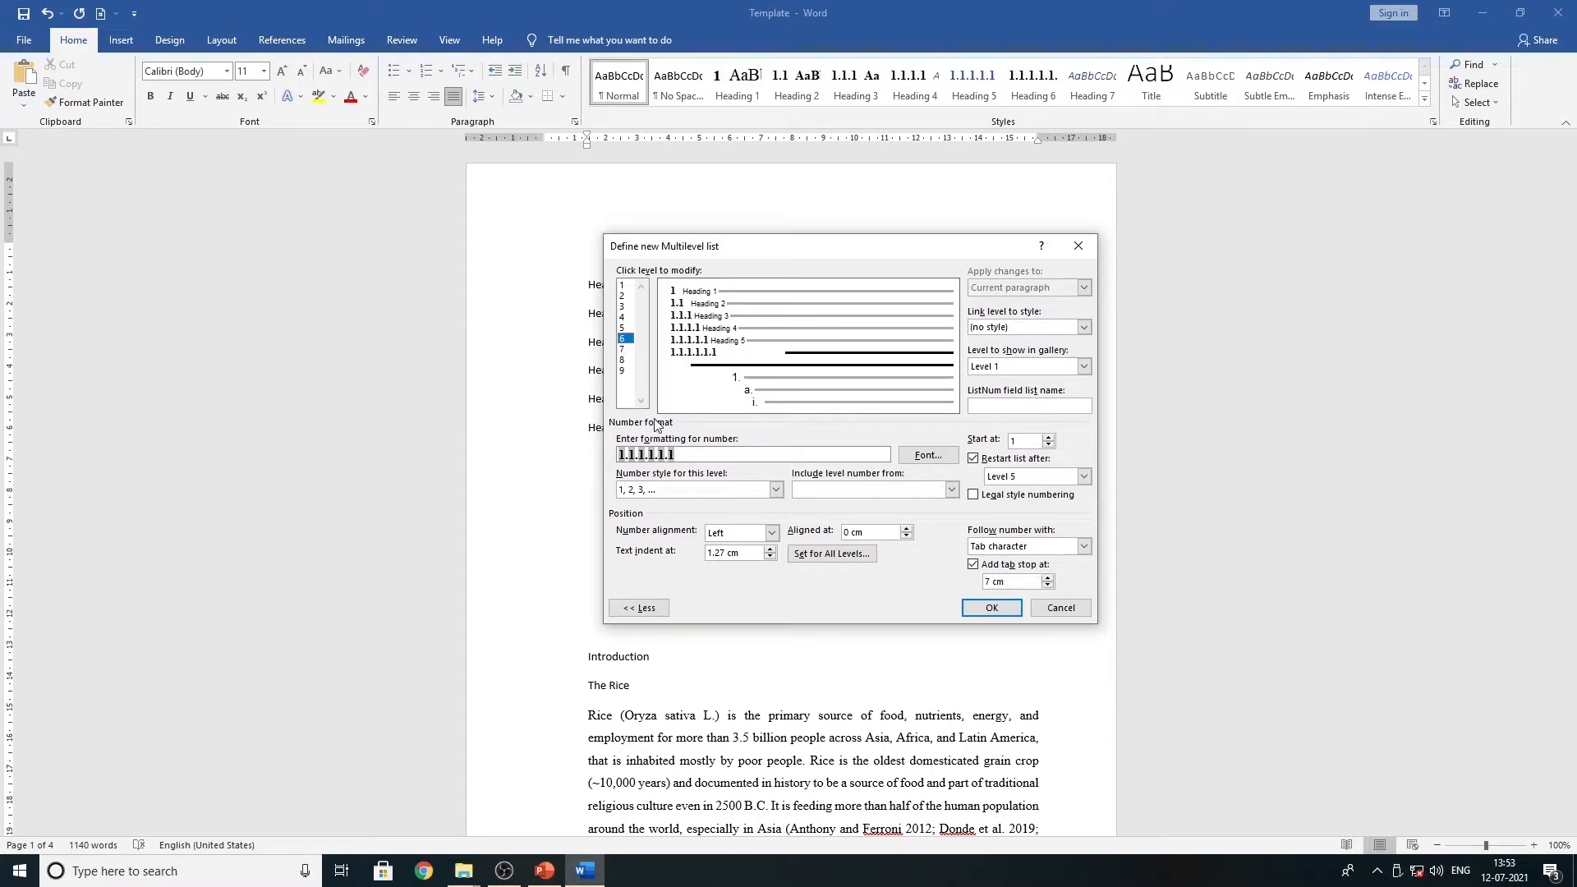
- Try a text indent of 1.1 cm for level 6 and compare its settings with levels 5 and 4
{"action": "left_click_drag", "start_coordinate": [743, 553], "coordinate": [694, 553]}
{"action": "type", "text": "1"}
{"action": "left_click", "coordinate": [731, 552]}
{"action": "key", "text": "BackSpace"}
{"action": "key", "text": "BackSpace"}
{"action": "left_click", "coordinate": [622, 328]}
{"action": "left_click", "coordinate": [623, 320]}
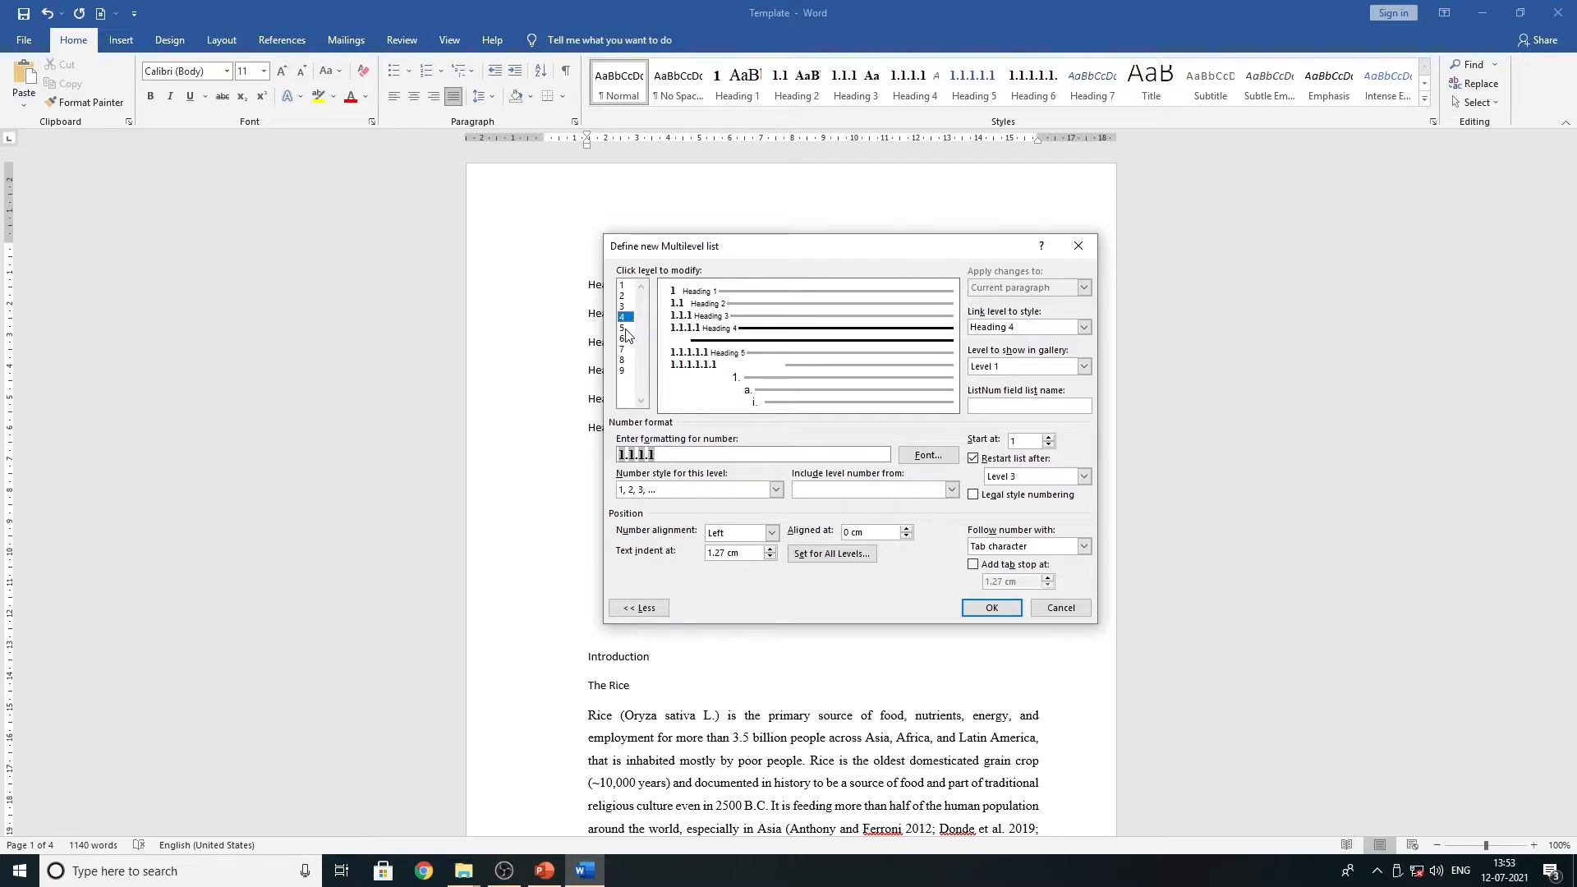
- Set the level 6 text indent to 1.27 cm and link the level to the Heading 6 style
{"action": "left_click", "coordinate": [622, 338]}
{"action": "double_click", "coordinate": [720, 553]}
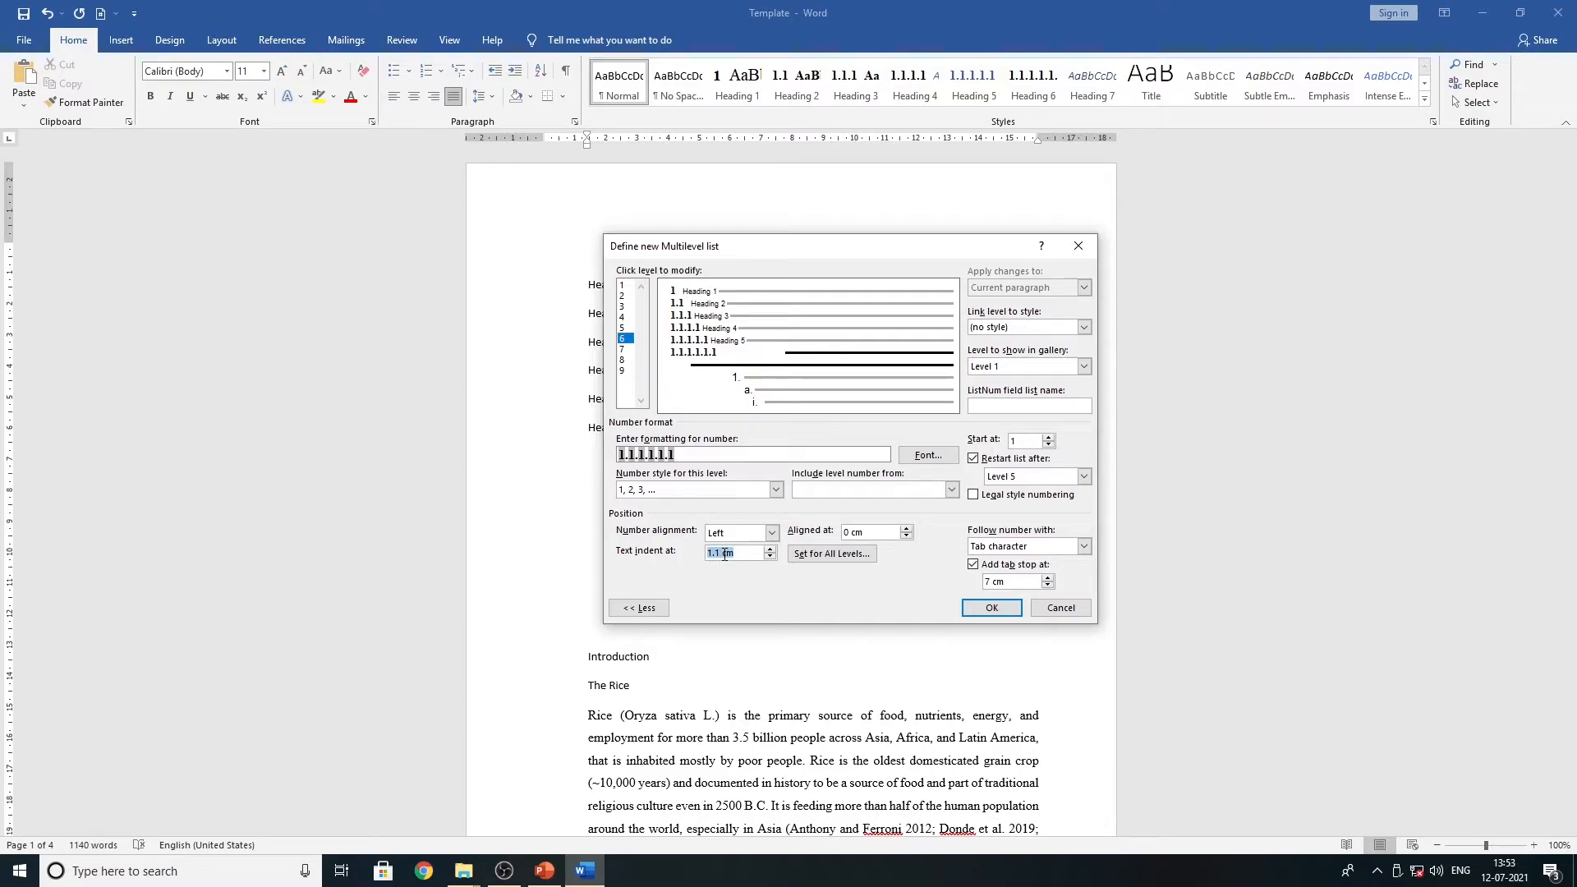
{"action": "left_click_drag", "start_coordinate": [737, 554], "coordinate": [706, 557]}
{"action": "left_click", "coordinate": [1084, 327]}
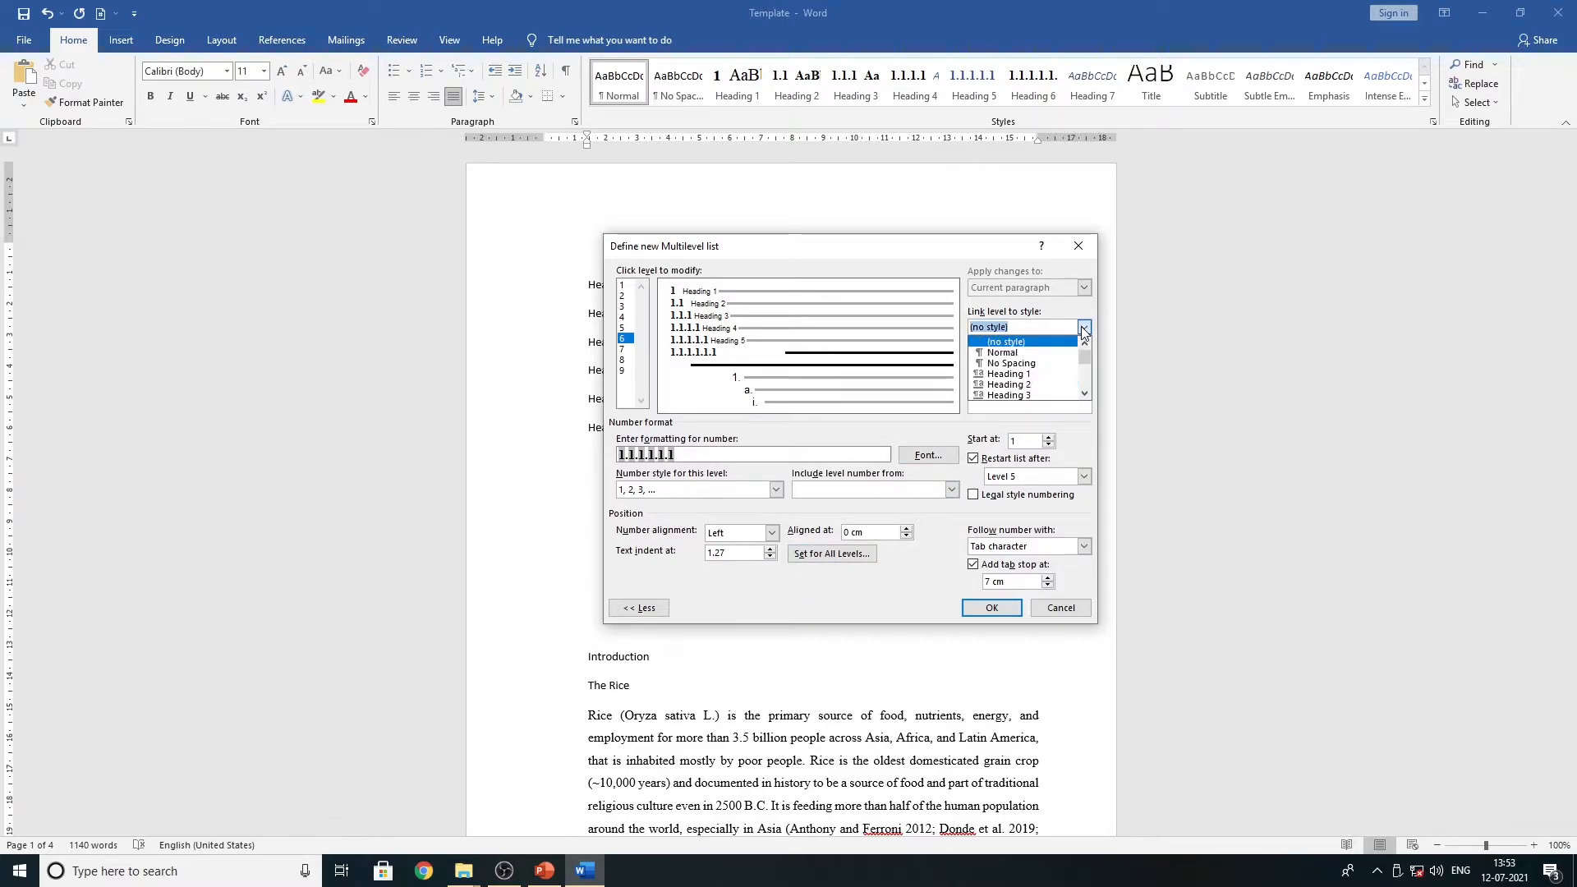
{"action": "scroll", "coordinate": [1065, 395], "scroll_direction": "down", "scroll_amount": 2}
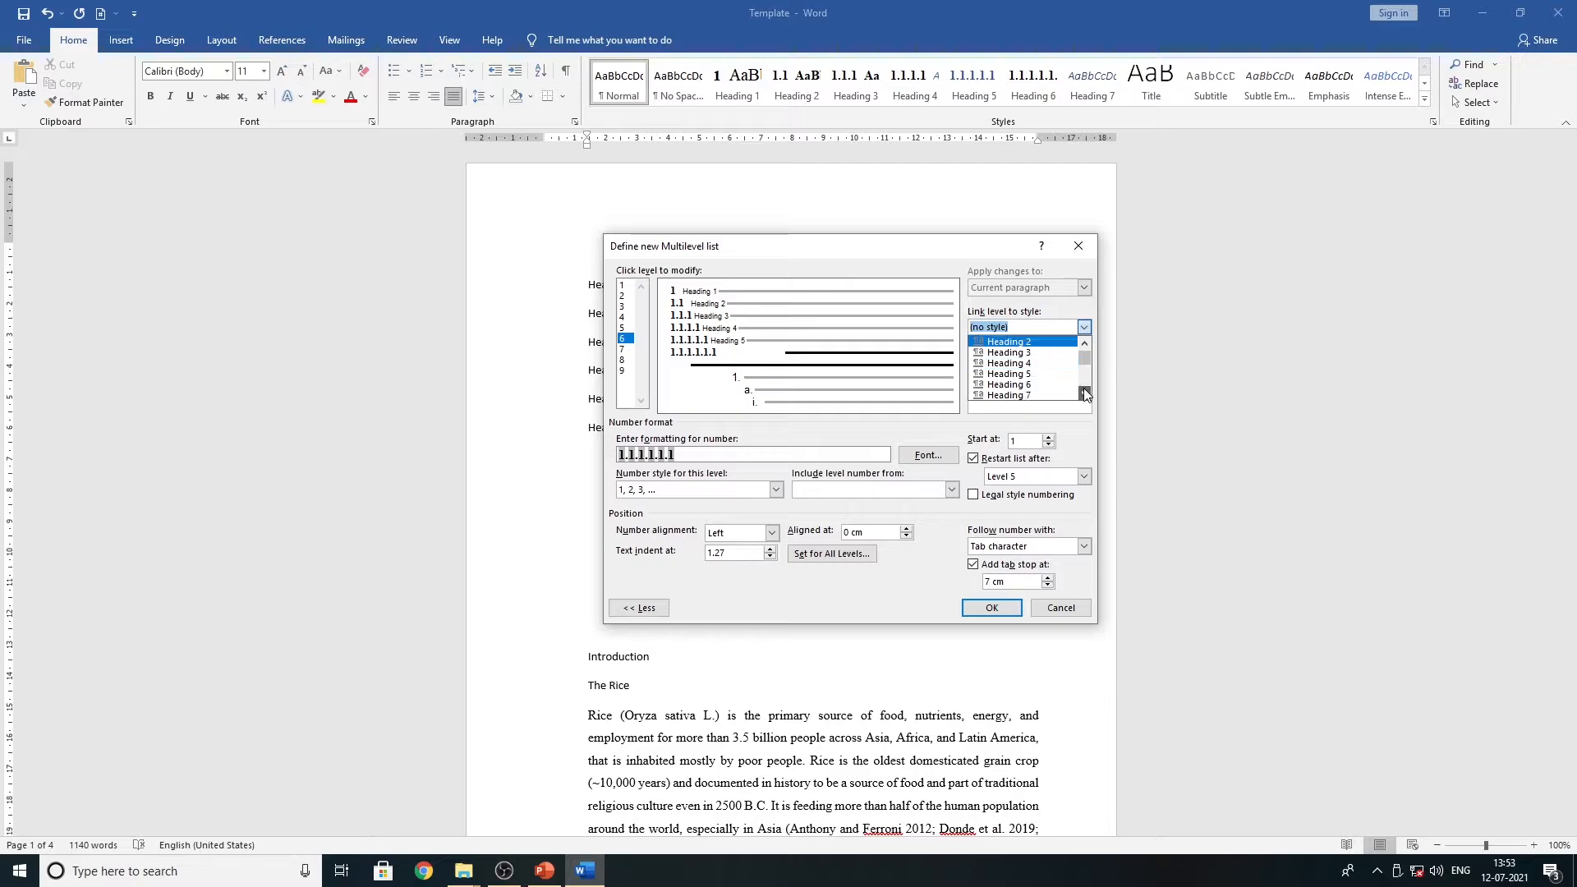
{"action": "left_click", "coordinate": [1029, 386]}
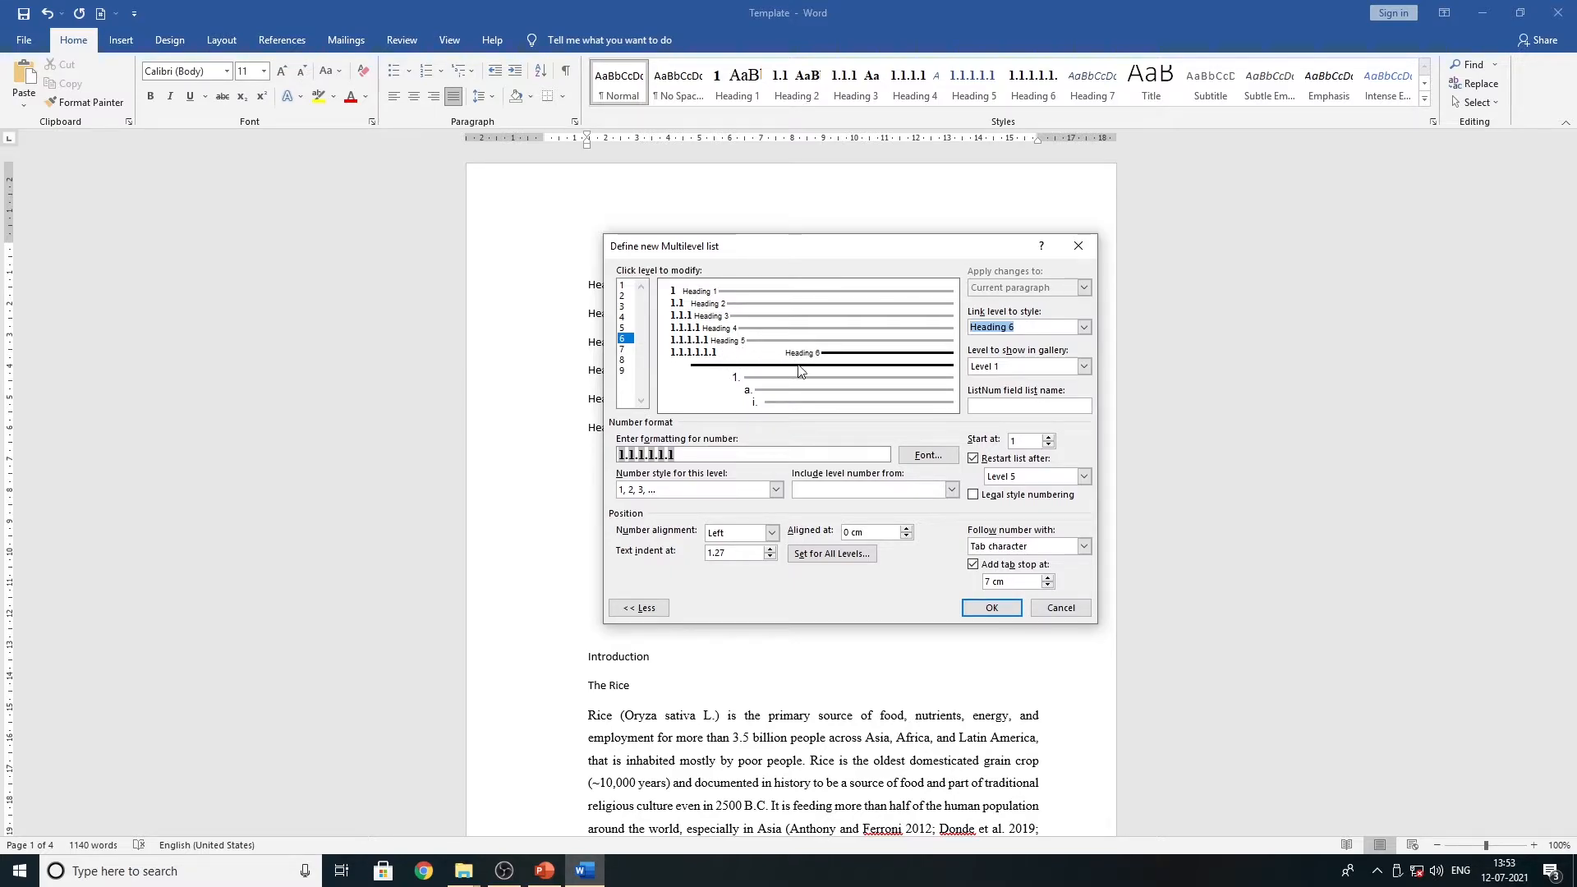
- Re-enter the level 6 text indent as 1.27 cm and apply the multilevel list definition to the document
{"action": "left_click", "coordinate": [736, 554]}
{"action": "key", "text": "BackSpace"}
{"action": "key", "text": "BackSpace"}
{"action": "key", "text": "BackSpace"}
{"action": "key", "text": "BackSpace"}
{"action": "type", "text": "0"}
{"action": "type", "text": "1."}
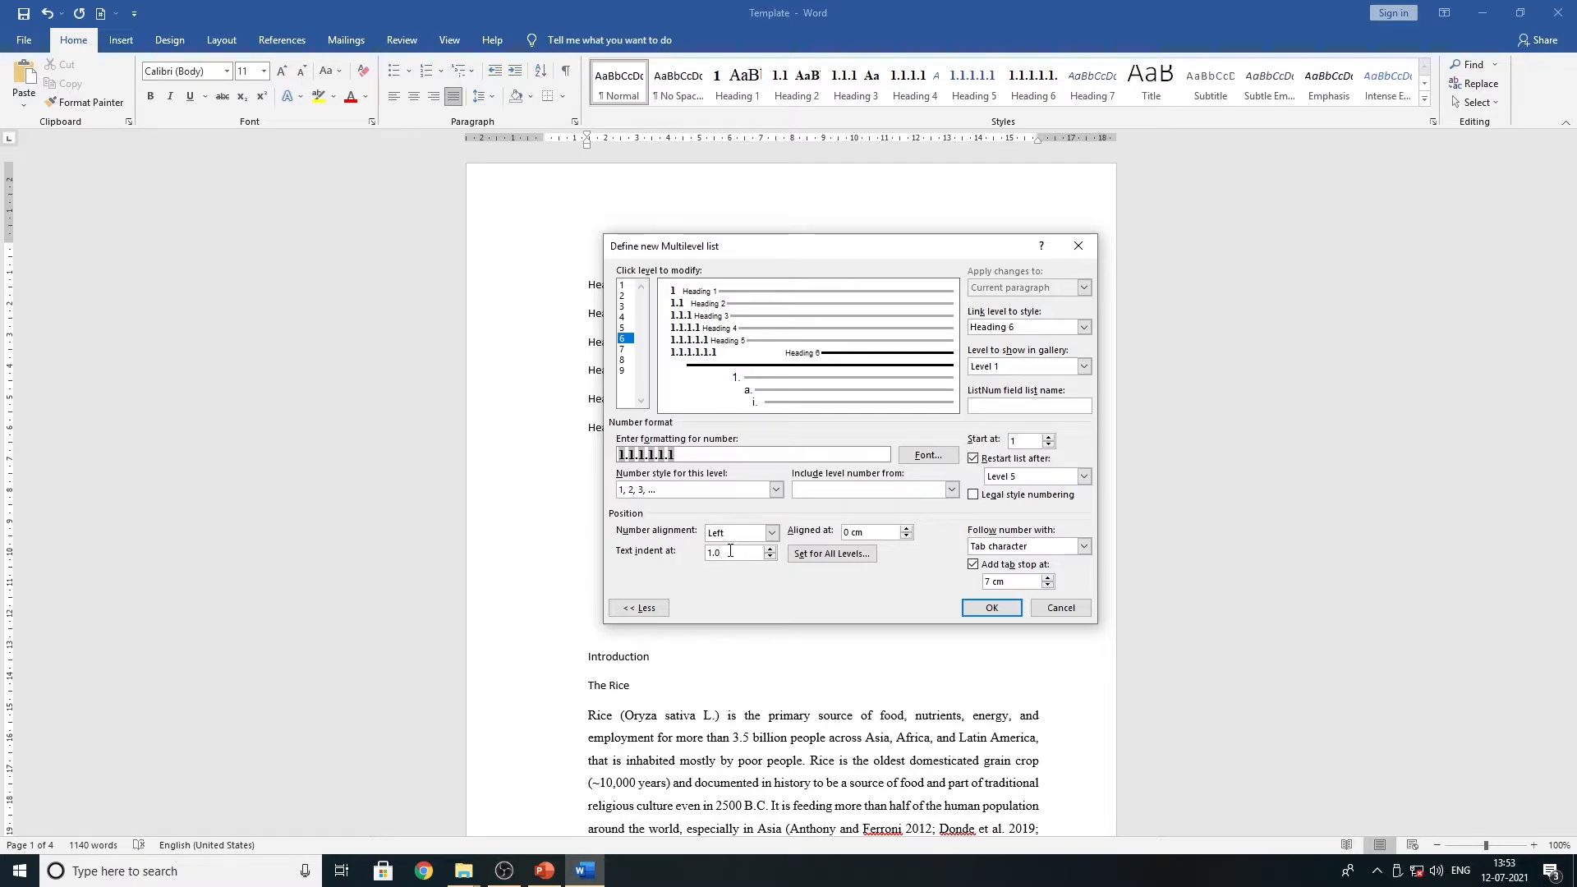
{"action": "type", "text": "."}
{"action": "key", "text": "BackSpace"}
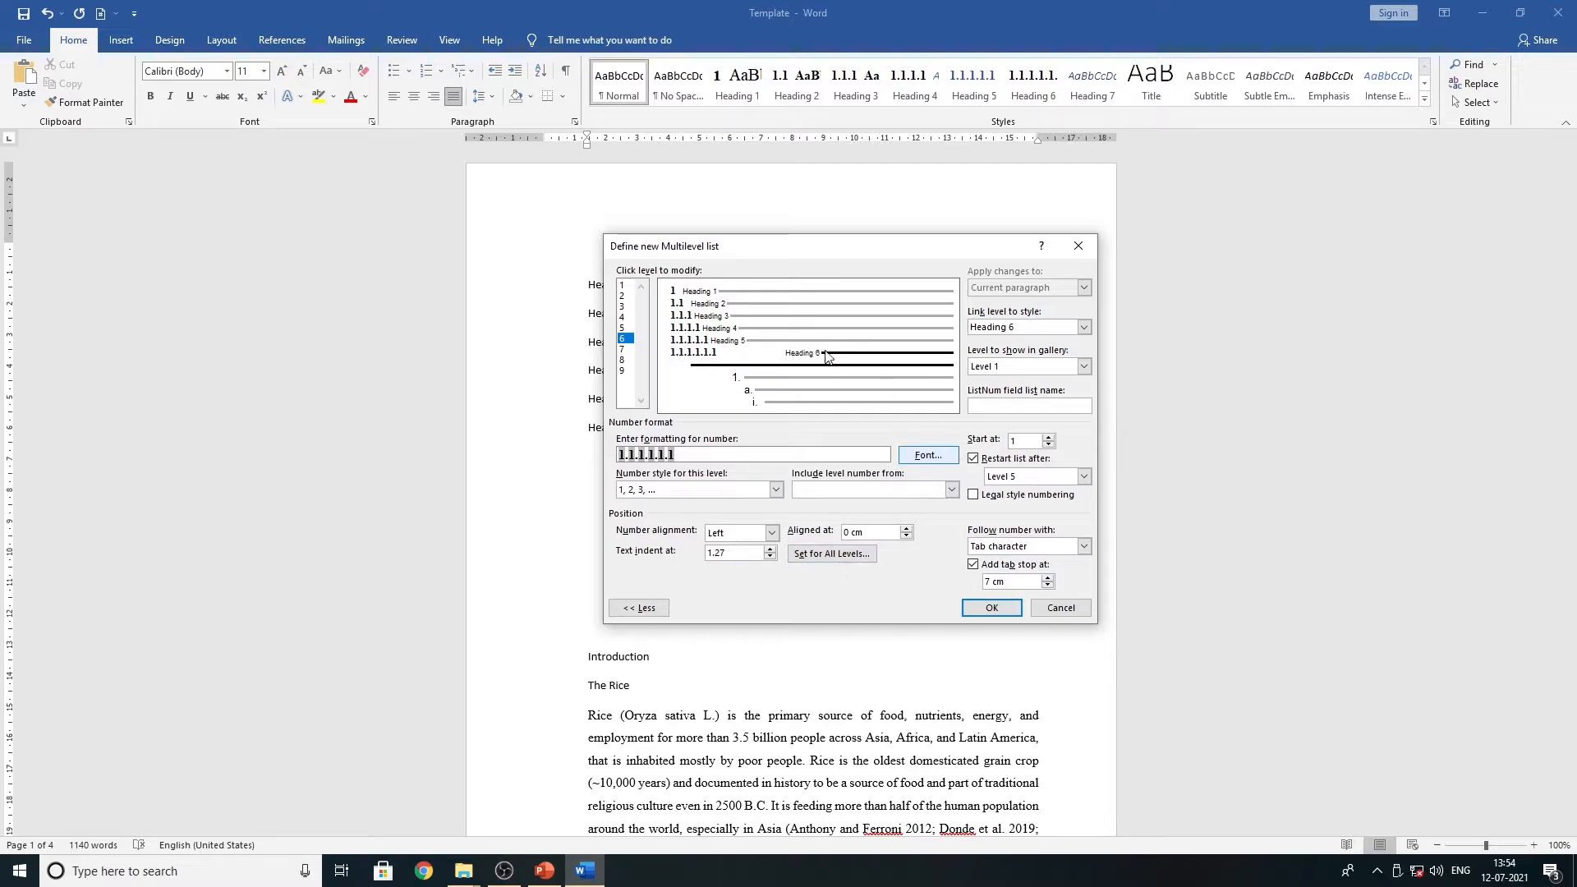
{"action": "left_click", "coordinate": [995, 608]}
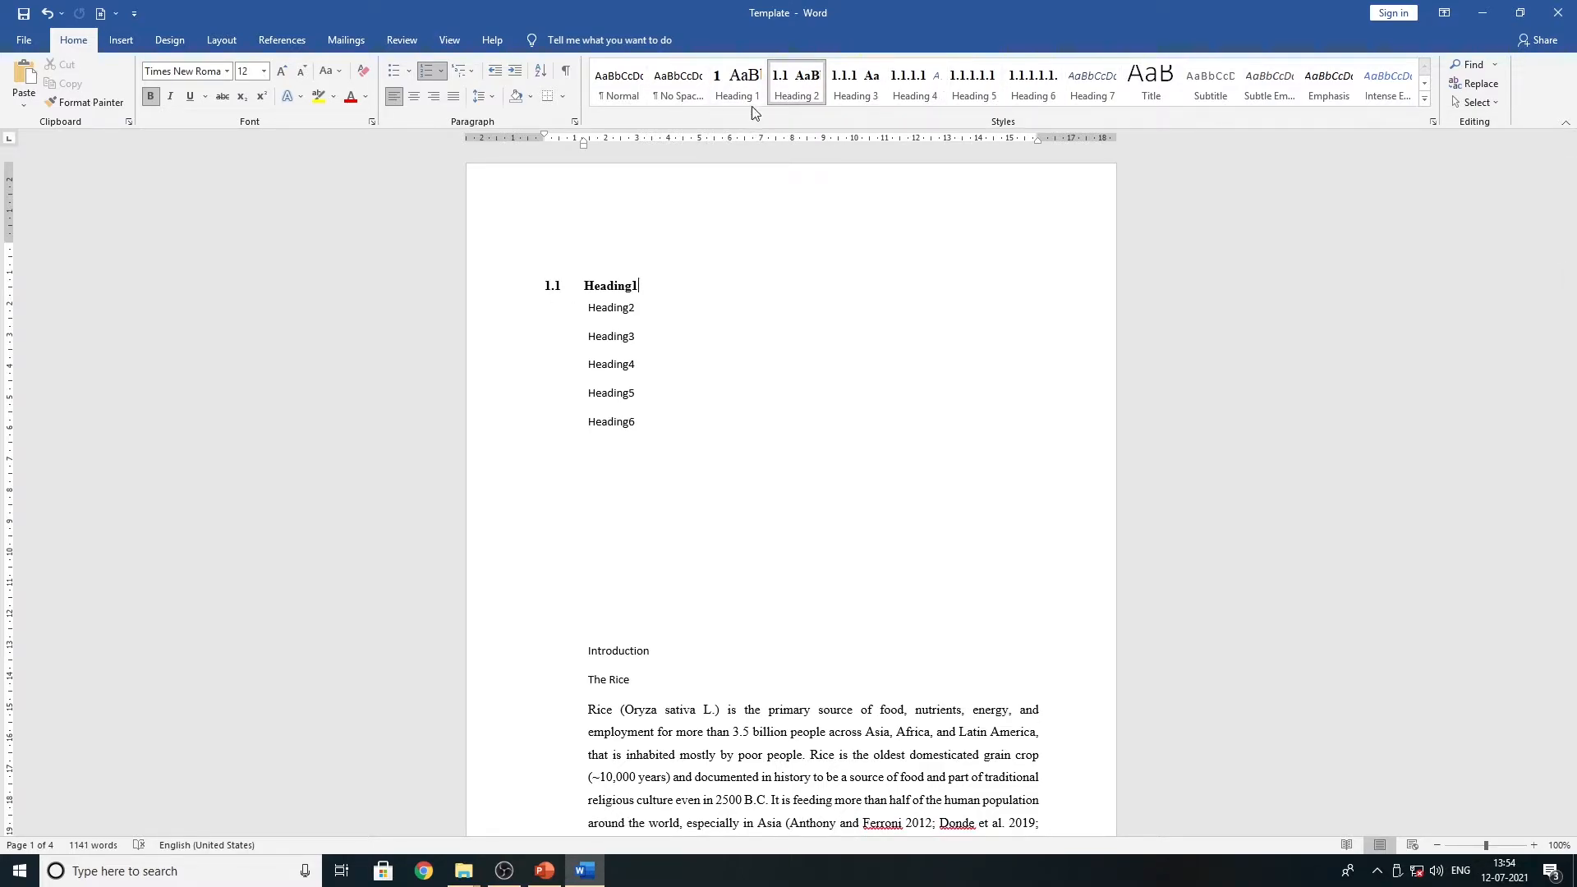
- Apply the Heading 1, Heading 2 and Heading 3 styles to the matching sample lines Heading1, Heading2 and Heading3
{"action": "left_click", "coordinate": [660, 329]}
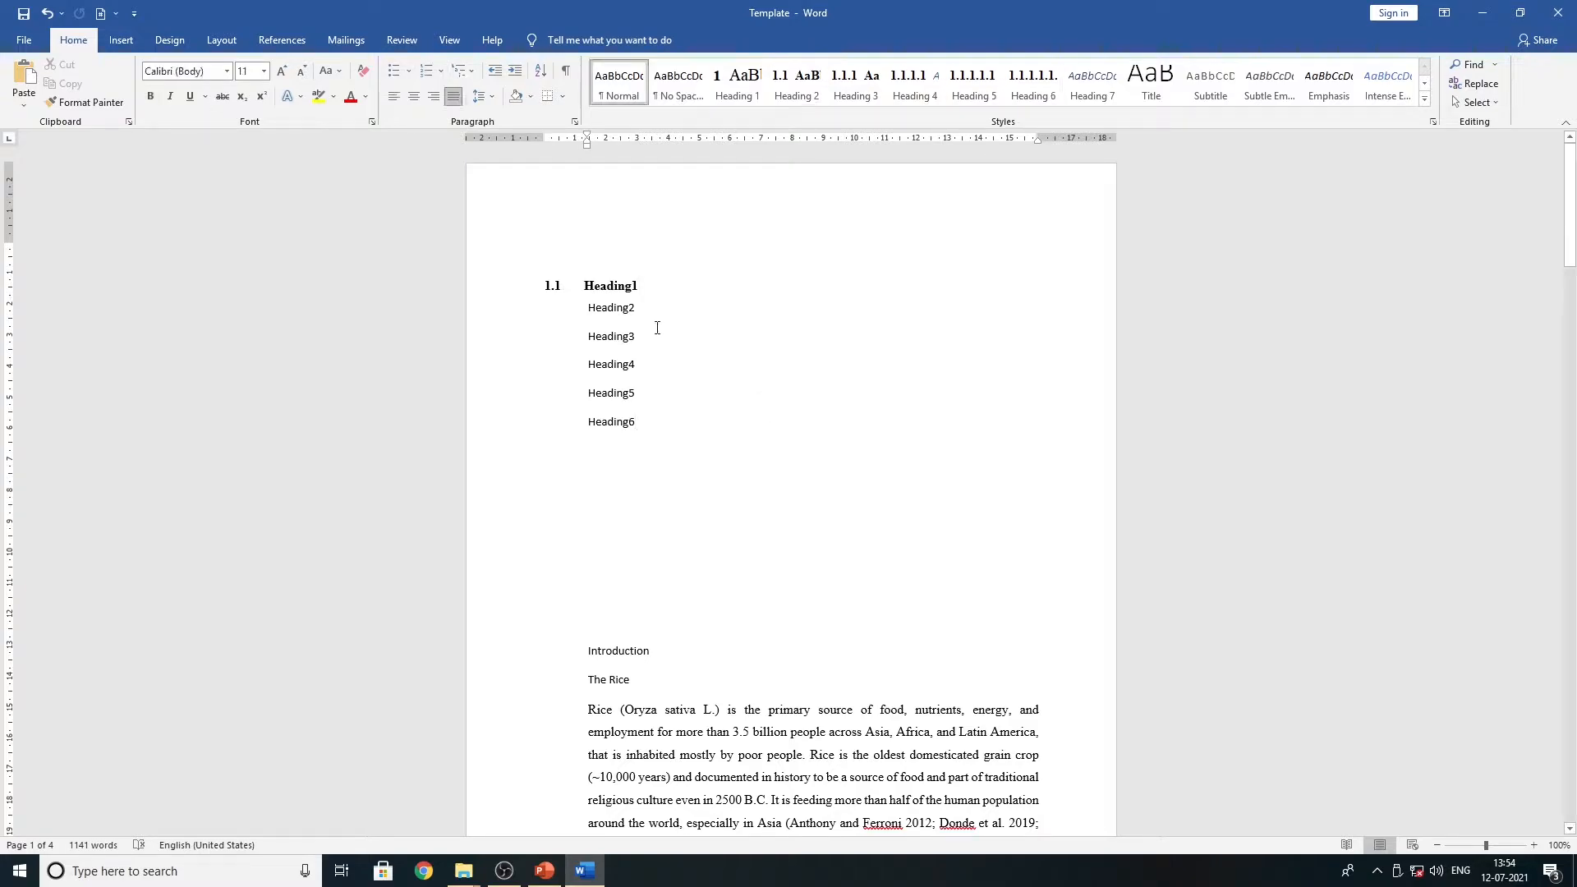
{"action": "left_click", "coordinate": [617, 308]}
{"action": "left_click", "coordinate": [602, 284]}
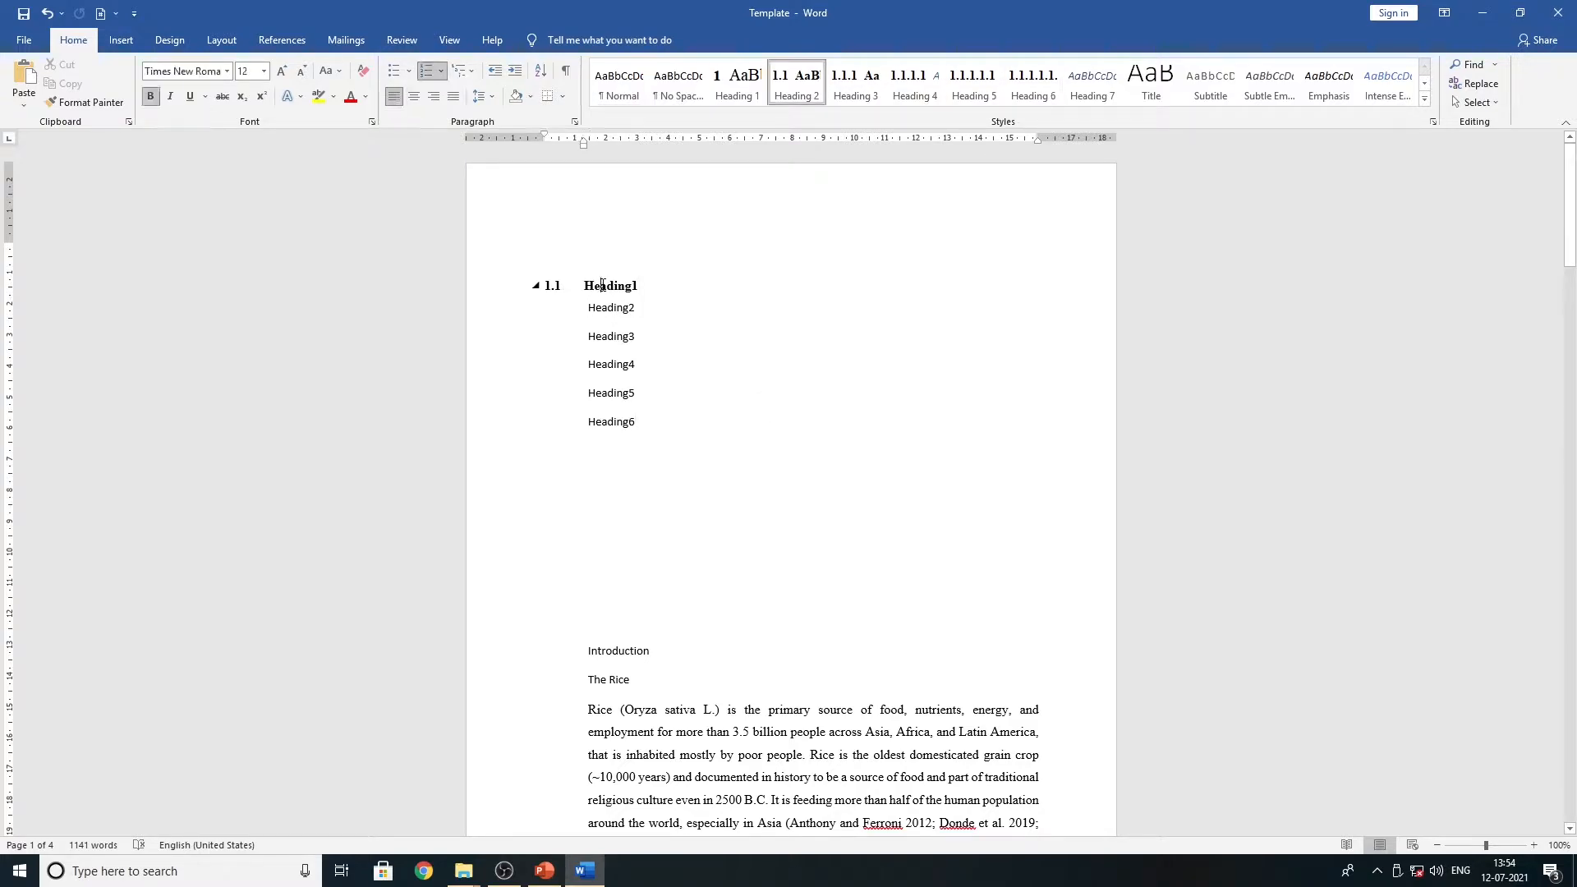
{"action": "key", "text": "ctrl+alt+1"}
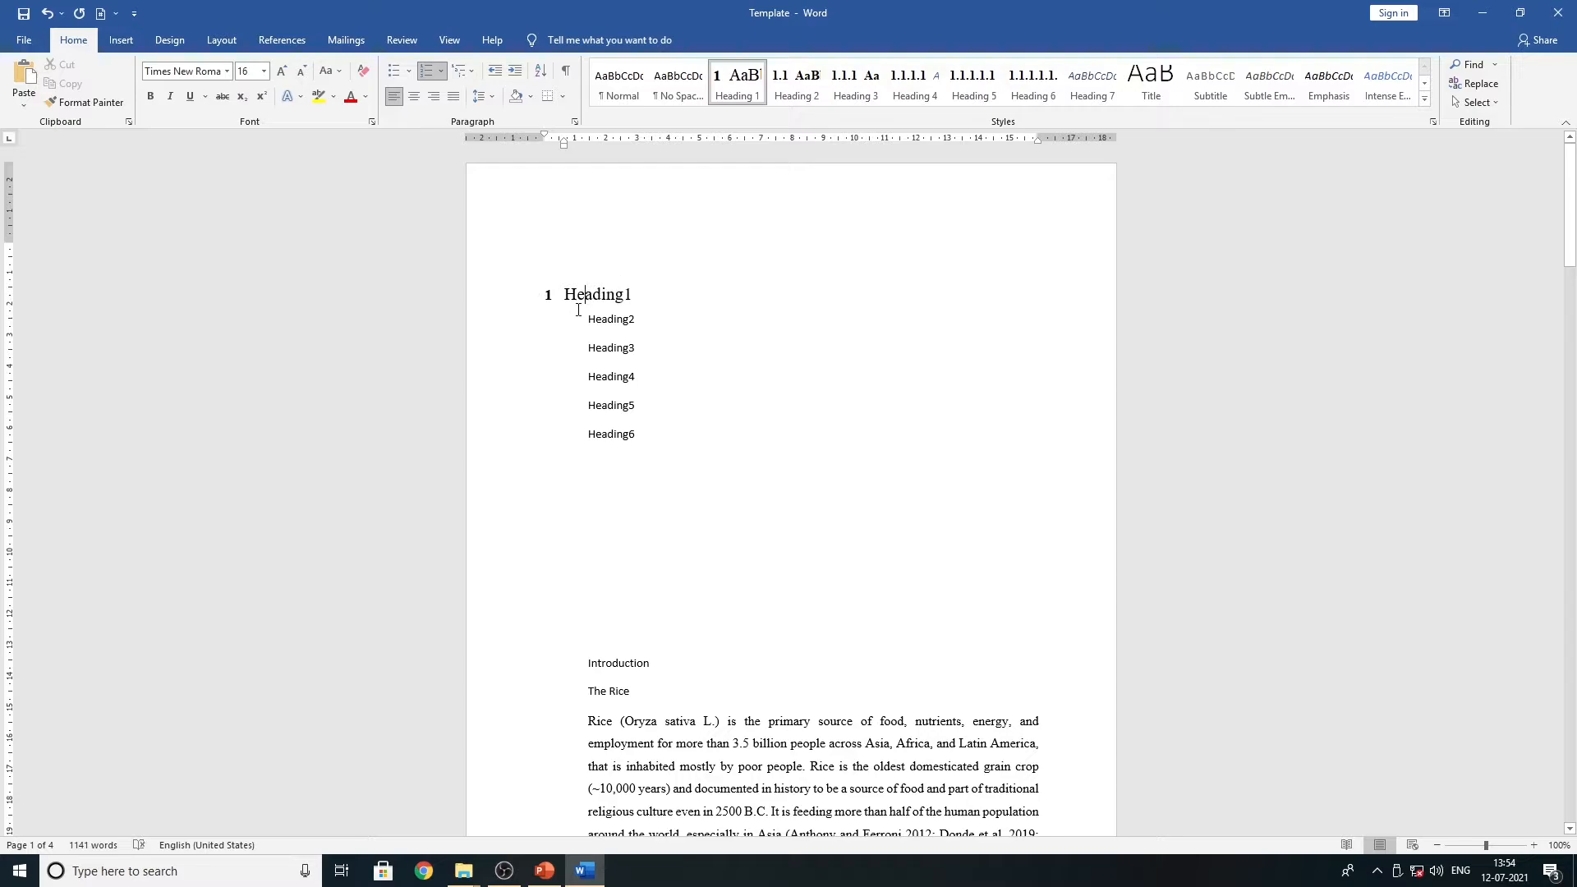
{"action": "left_click", "coordinate": [595, 318]}
{"action": "key", "text": "ctrl+alt+2"}
{"action": "left_click", "coordinate": [613, 338]}
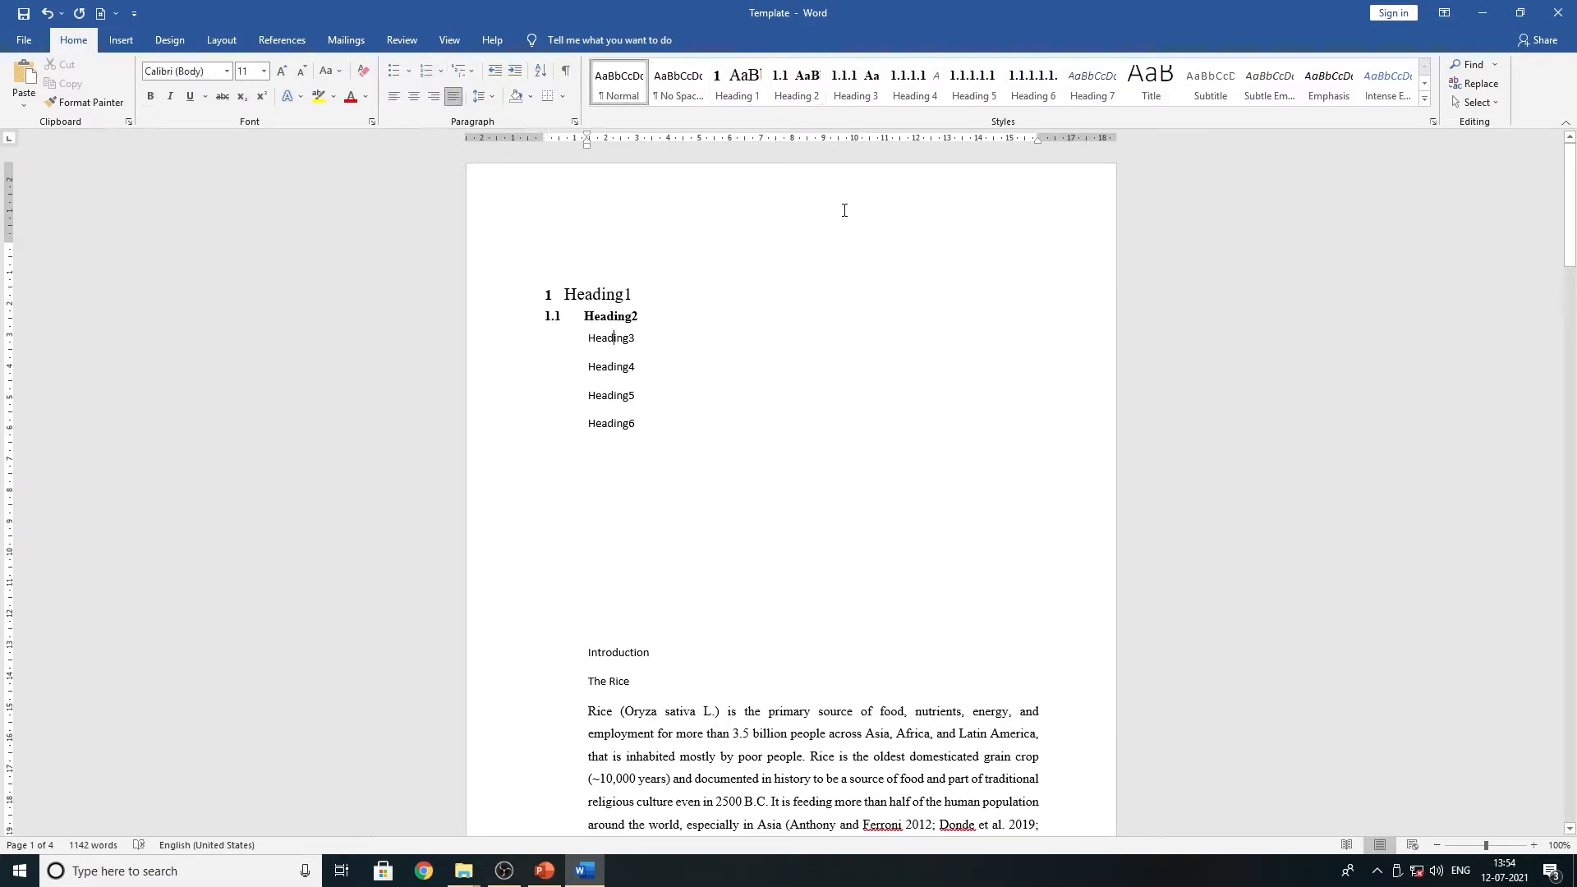
{"action": "left_click", "coordinate": [855, 84]}
- Apply the Heading 4, Heading 5 and Heading 6 styles to the matching sample lines Heading4, Heading5 and Heading6
{"action": "left_click", "coordinate": [601, 359]}
{"action": "left_click", "coordinate": [915, 85]}
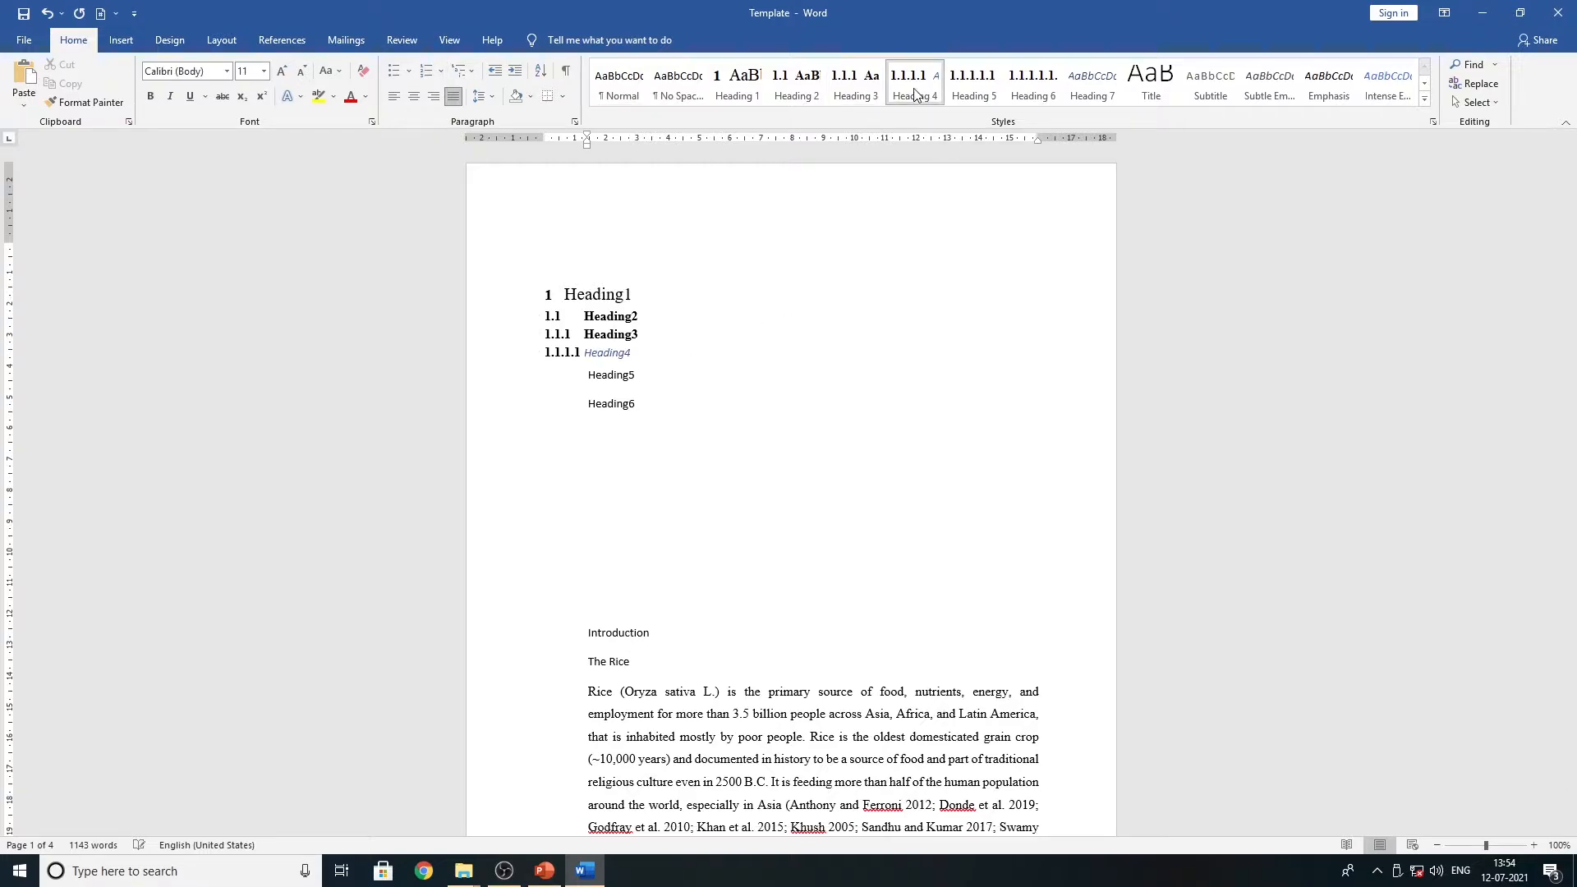
{"action": "left_click", "coordinate": [605, 378]}
{"action": "left_click", "coordinate": [973, 84]}
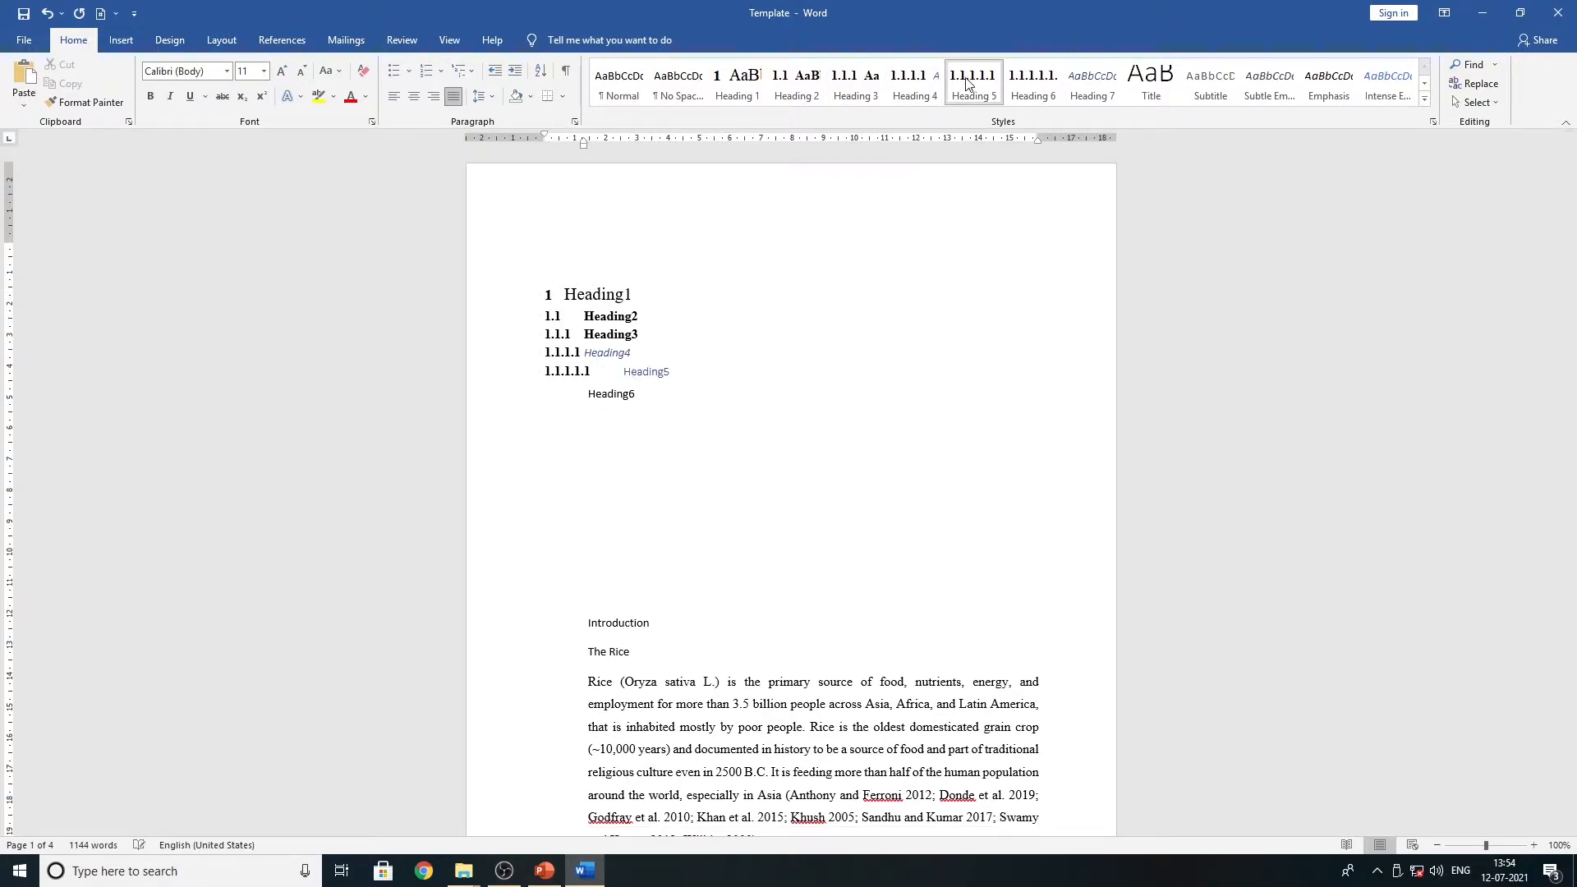
{"action": "left_click", "coordinate": [599, 395]}
{"action": "left_click", "coordinate": [1032, 85]}
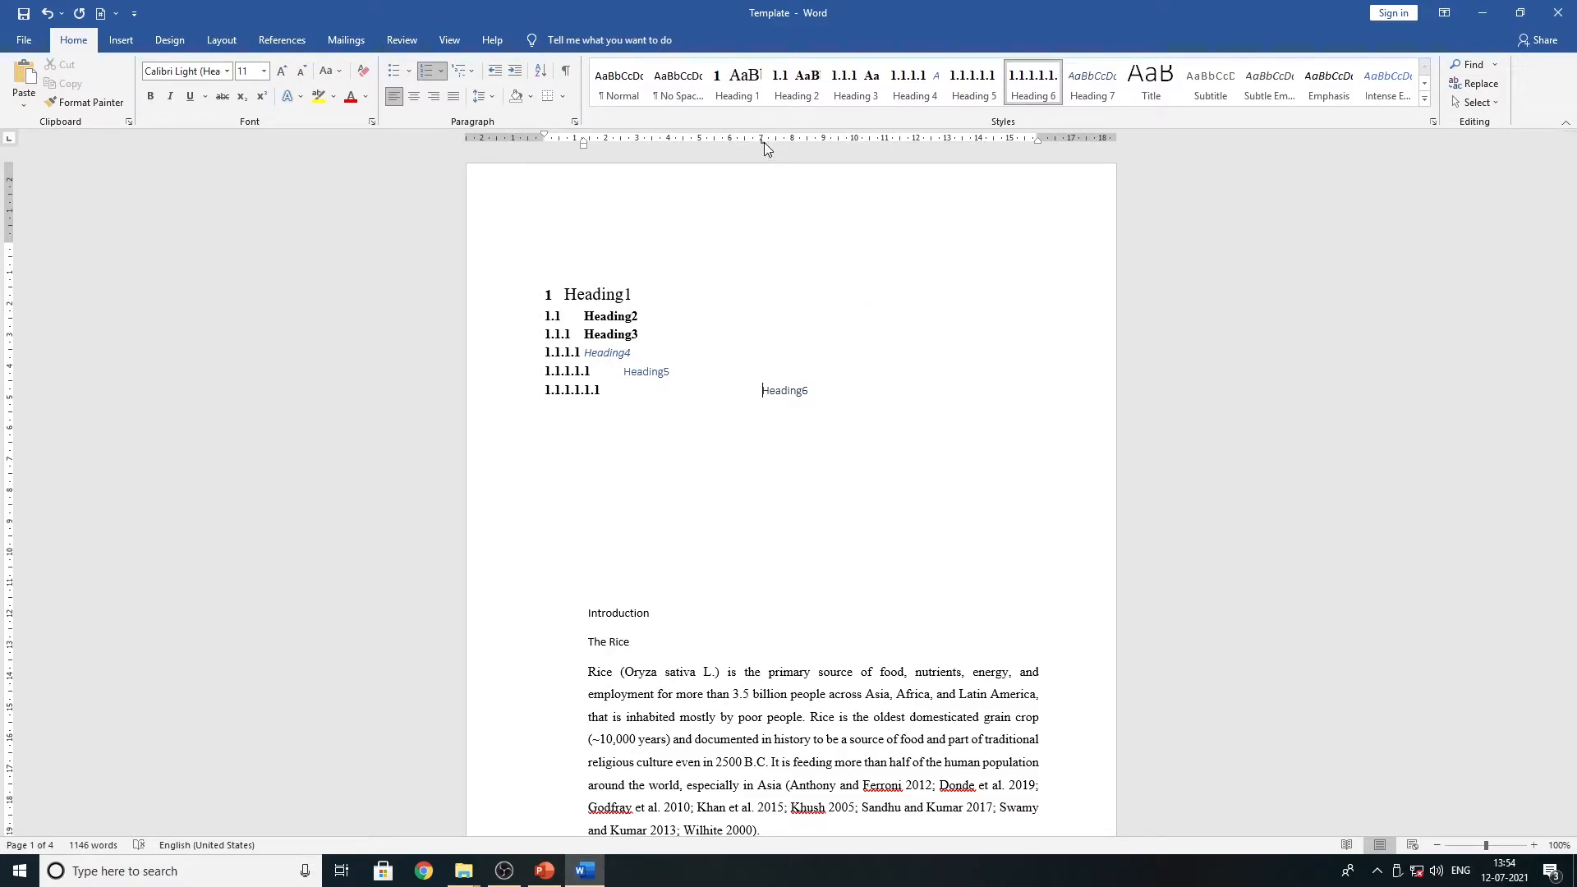
{"action": "left_click_drag", "start_coordinate": [764, 147], "coordinate": [764, 146]}
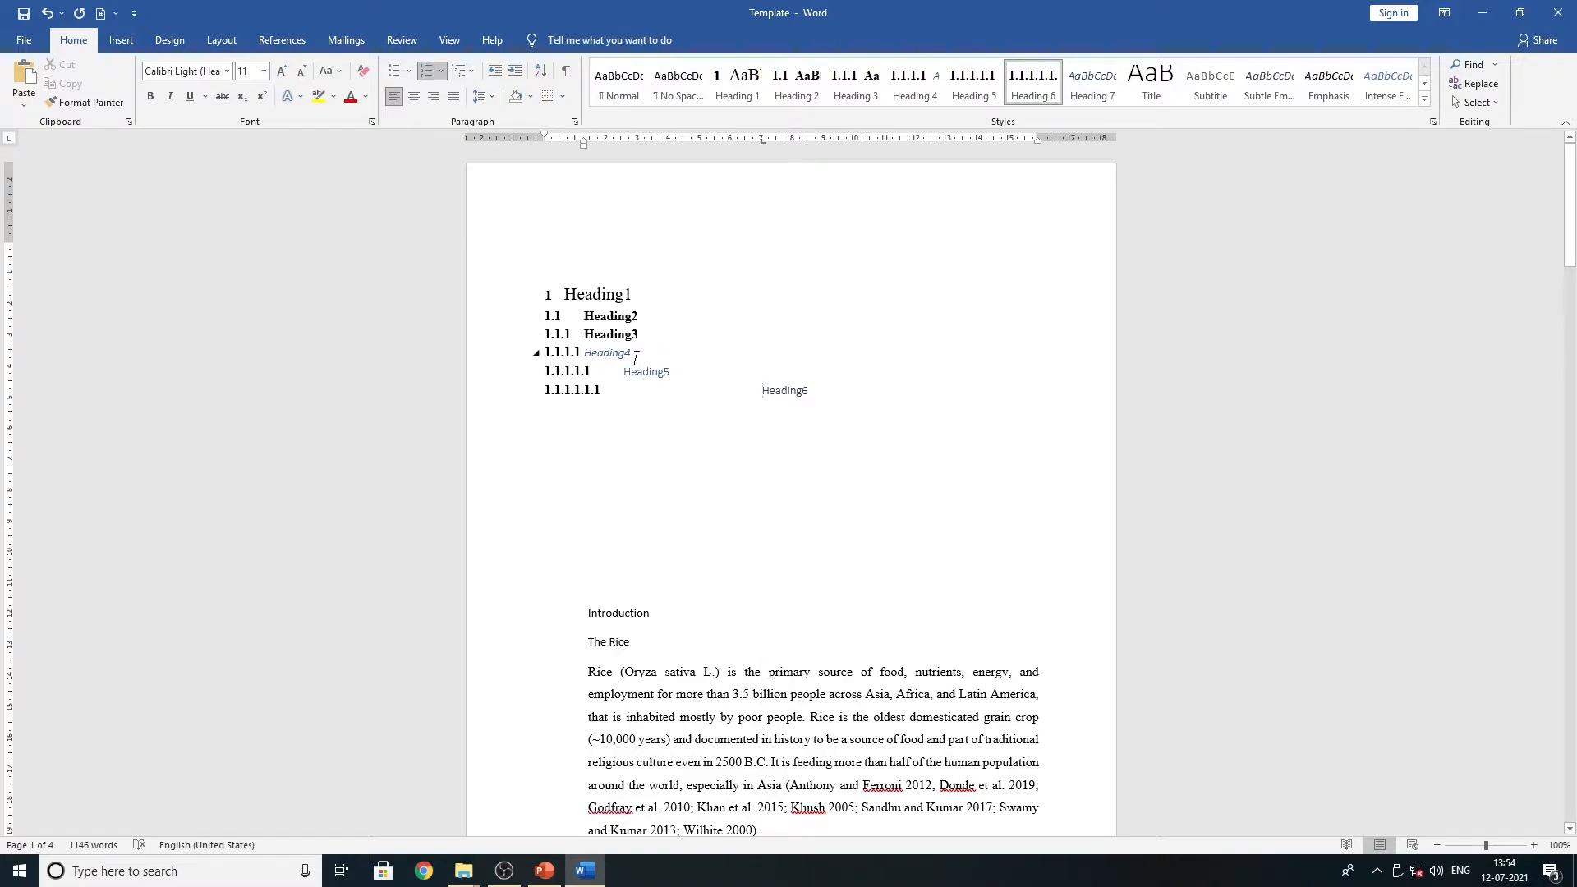
- Make the Heading4 line bold, non-italic and black, and update the Heading 4 style to match it
{"action": "left_click", "coordinate": [502, 359]}
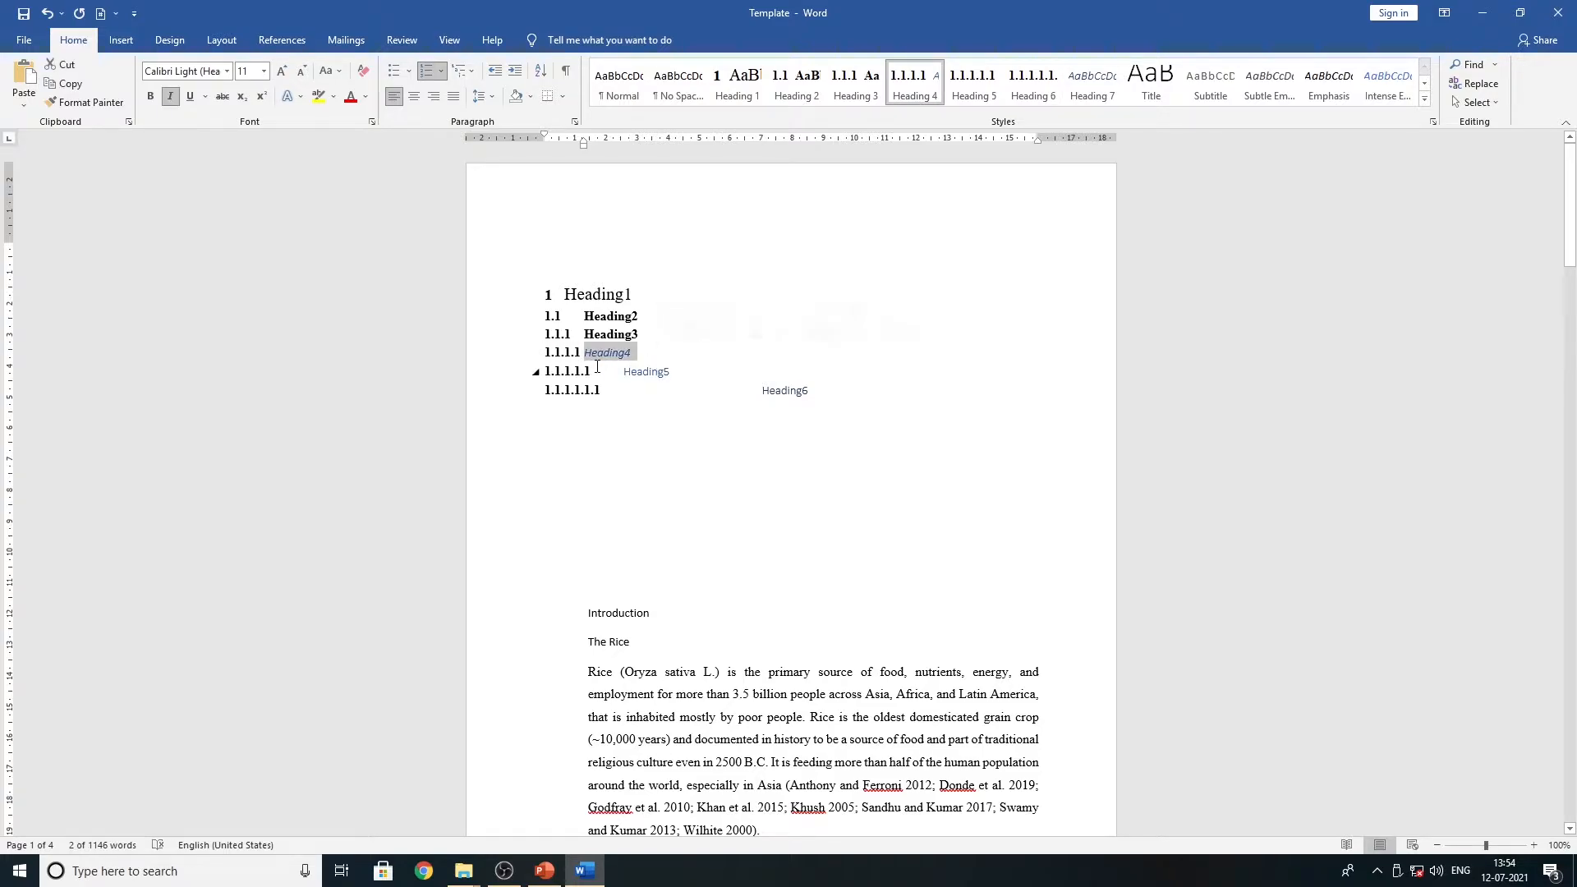
{"action": "left_click", "coordinate": [690, 332]}
{"action": "left_click", "coordinate": [676, 340]}
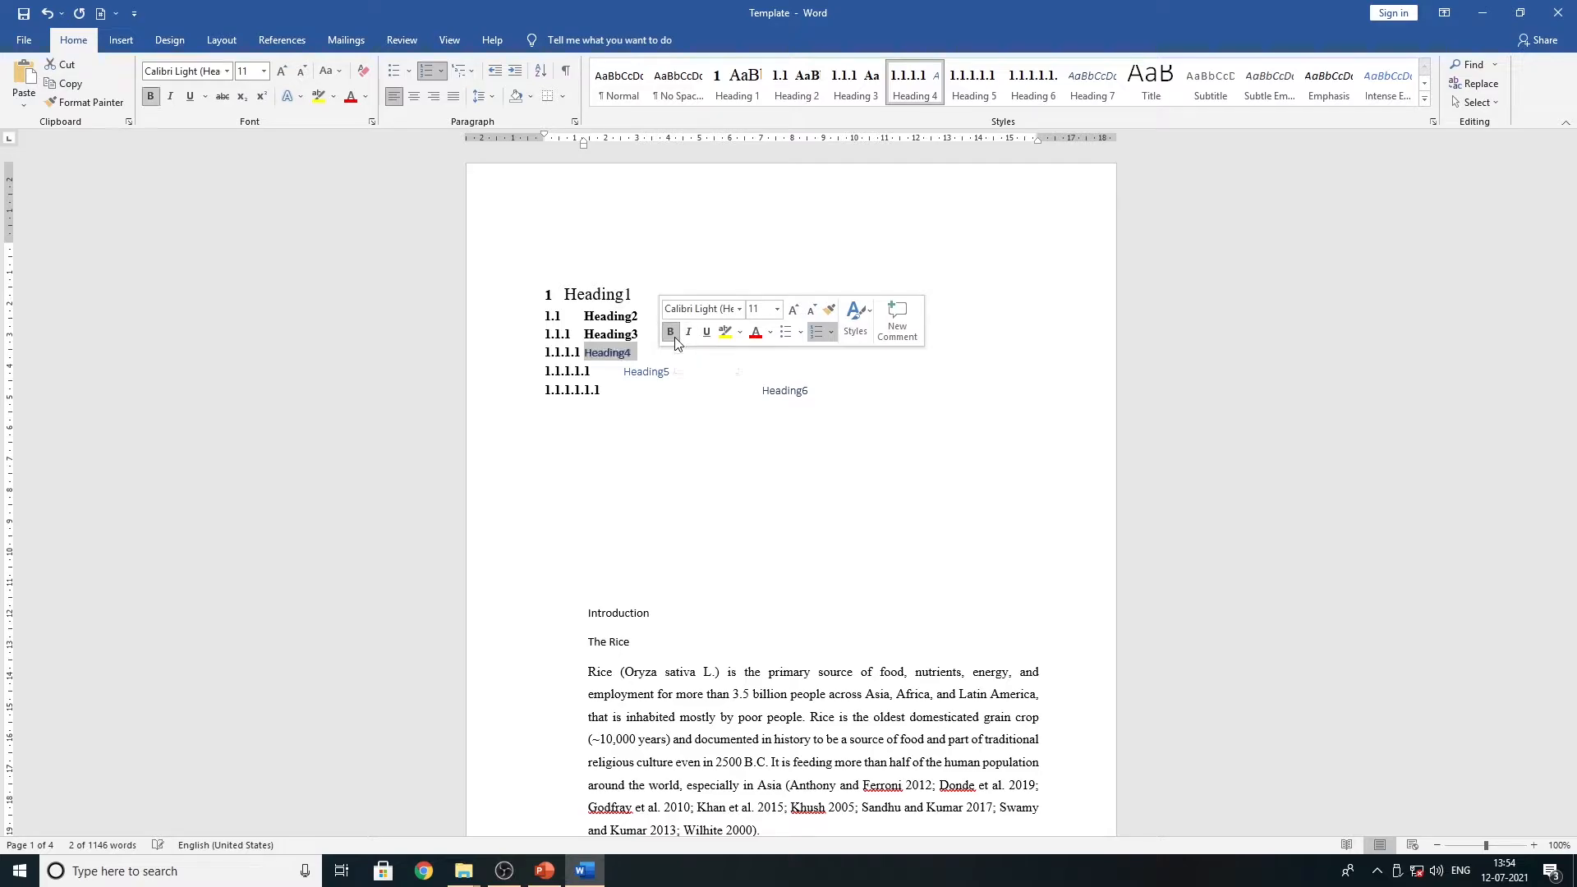
{"action": "left_click", "coordinate": [770, 333]}
{"action": "left_click", "coordinate": [758, 355]}
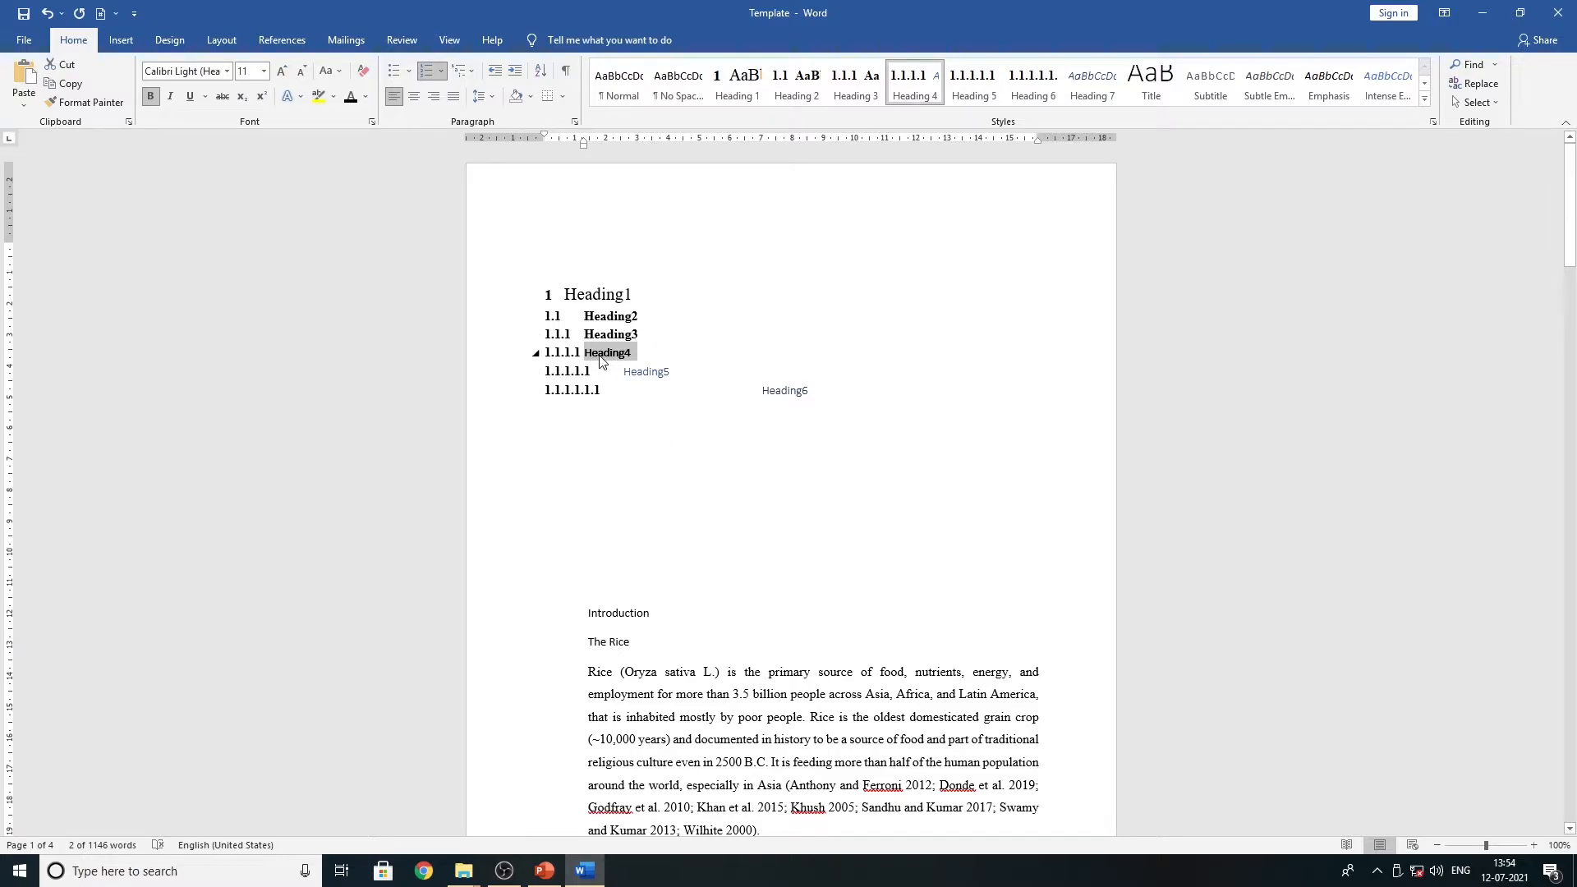
{"action": "right_click", "coordinate": [913, 88]}
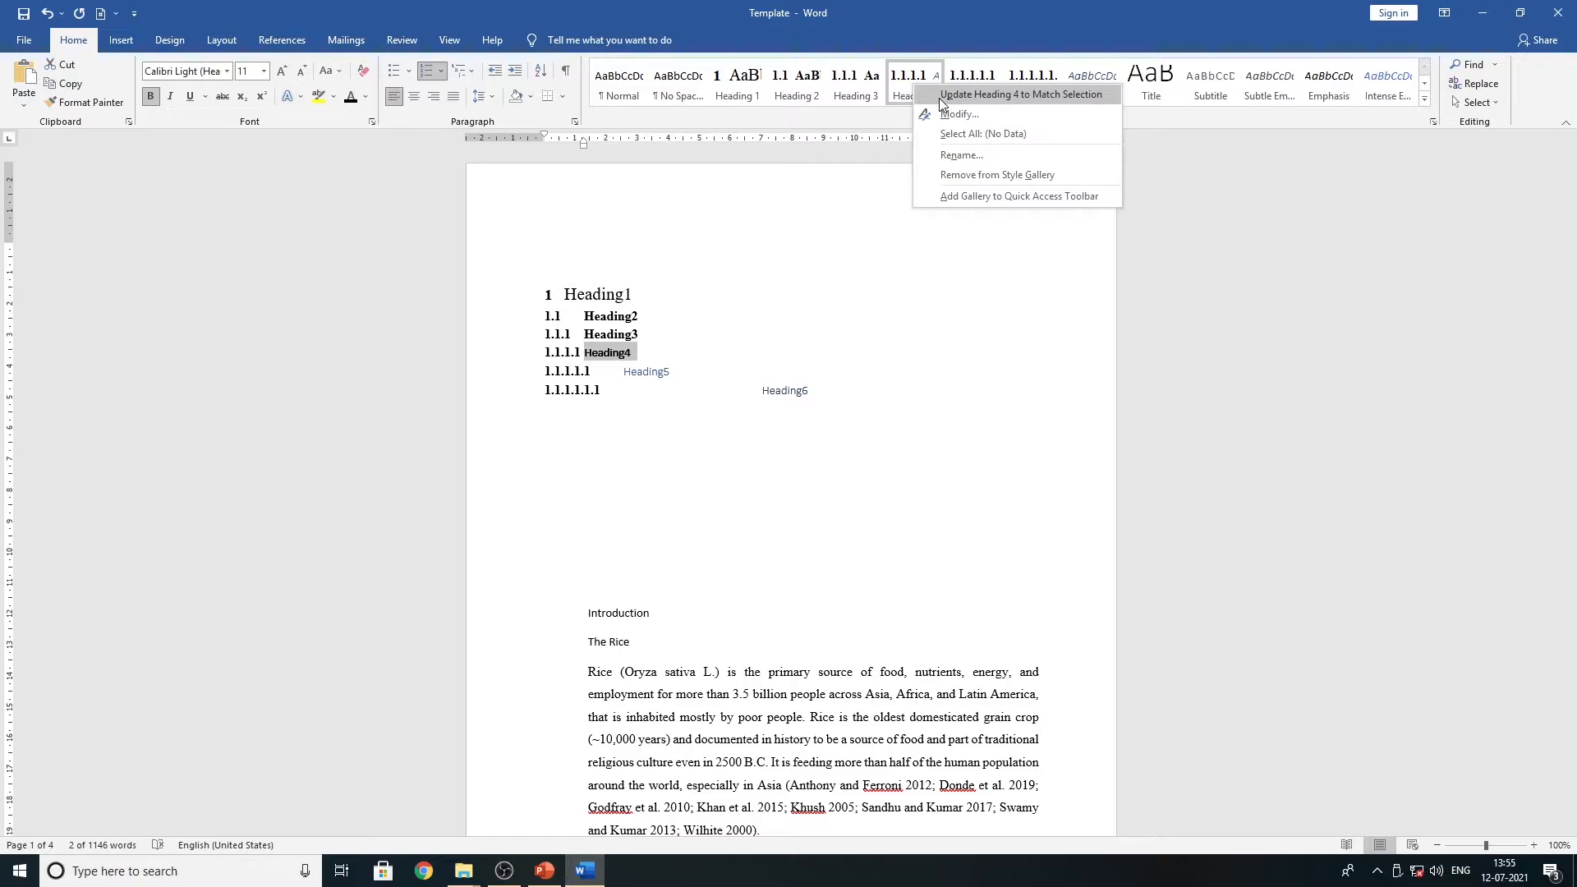
{"action": "left_click", "coordinate": [939, 97]}
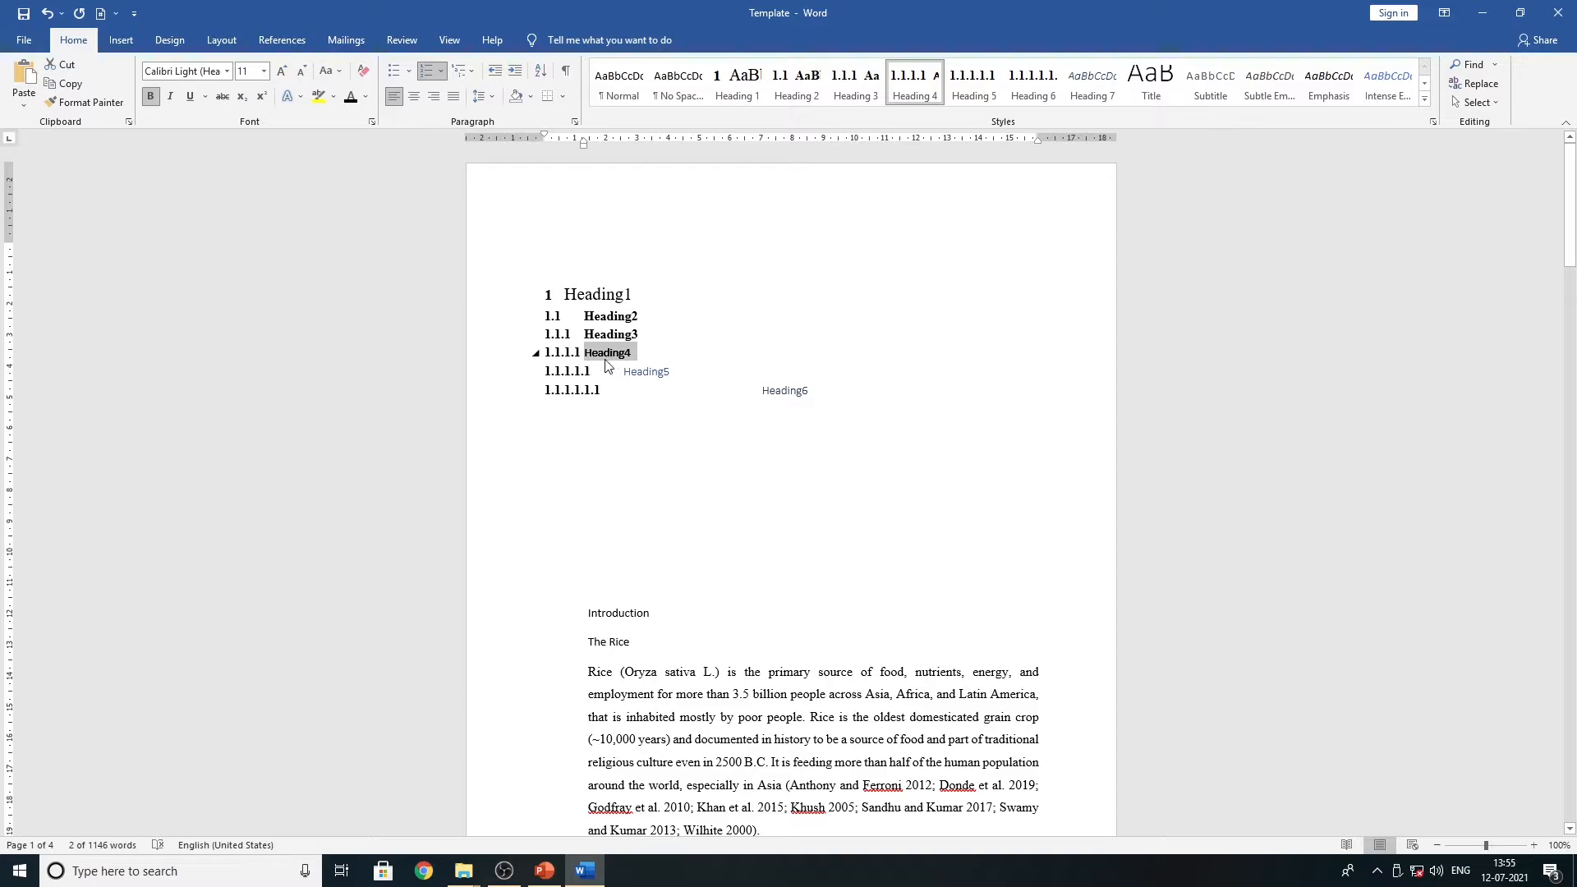
- Format the Heading5 line as black, bold Times New Roman at size 12
{"action": "left_click_drag", "start_coordinate": [681, 377], "coordinate": [623, 372]}
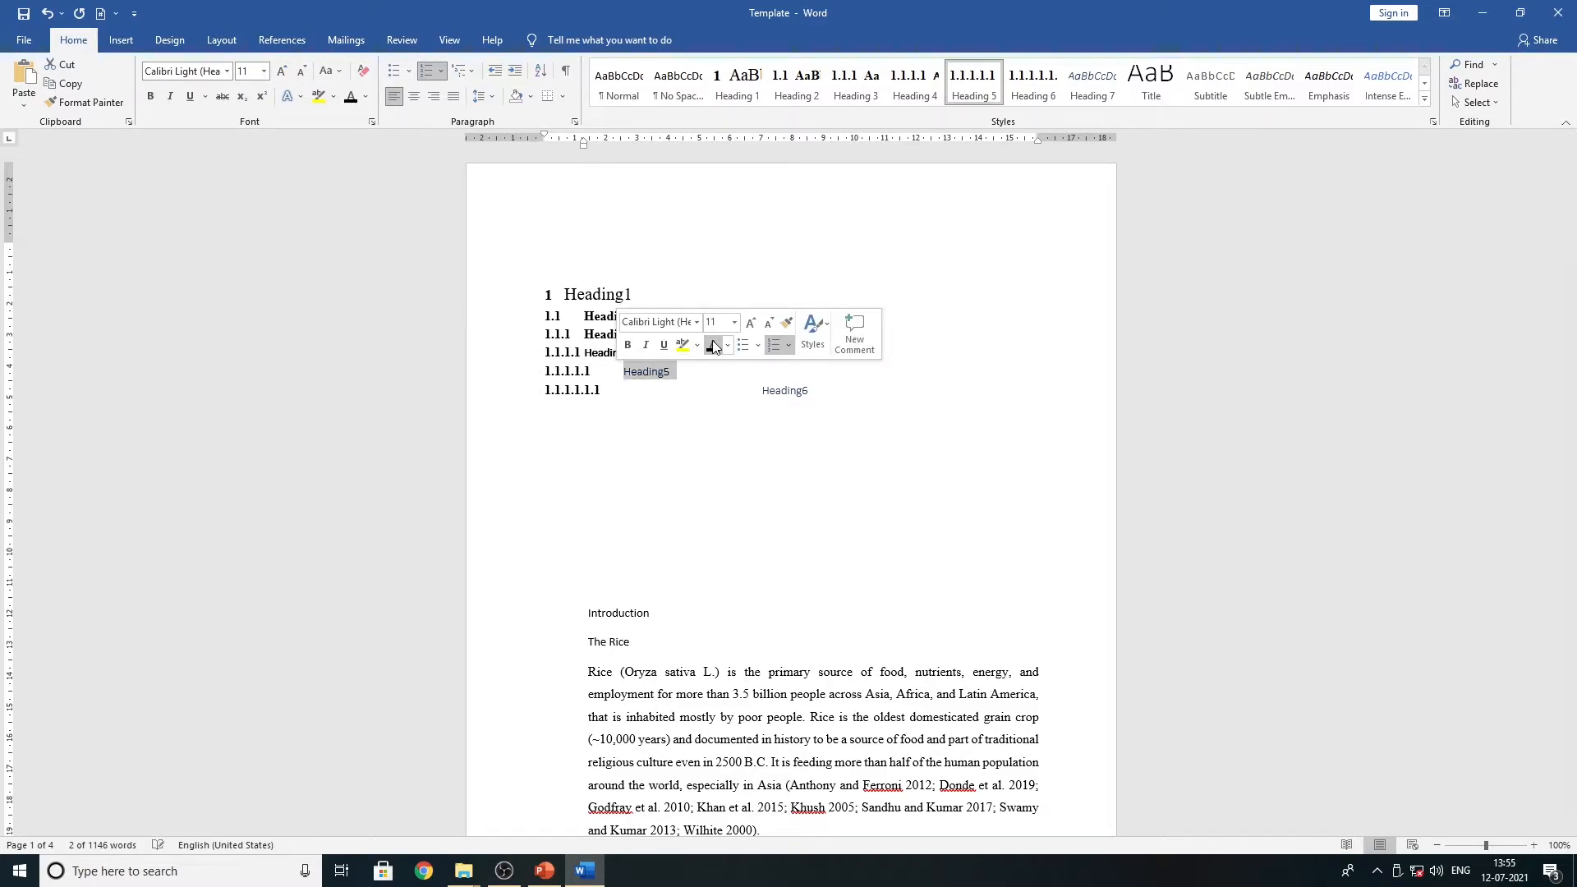
{"action": "left_click", "coordinate": [629, 346]}
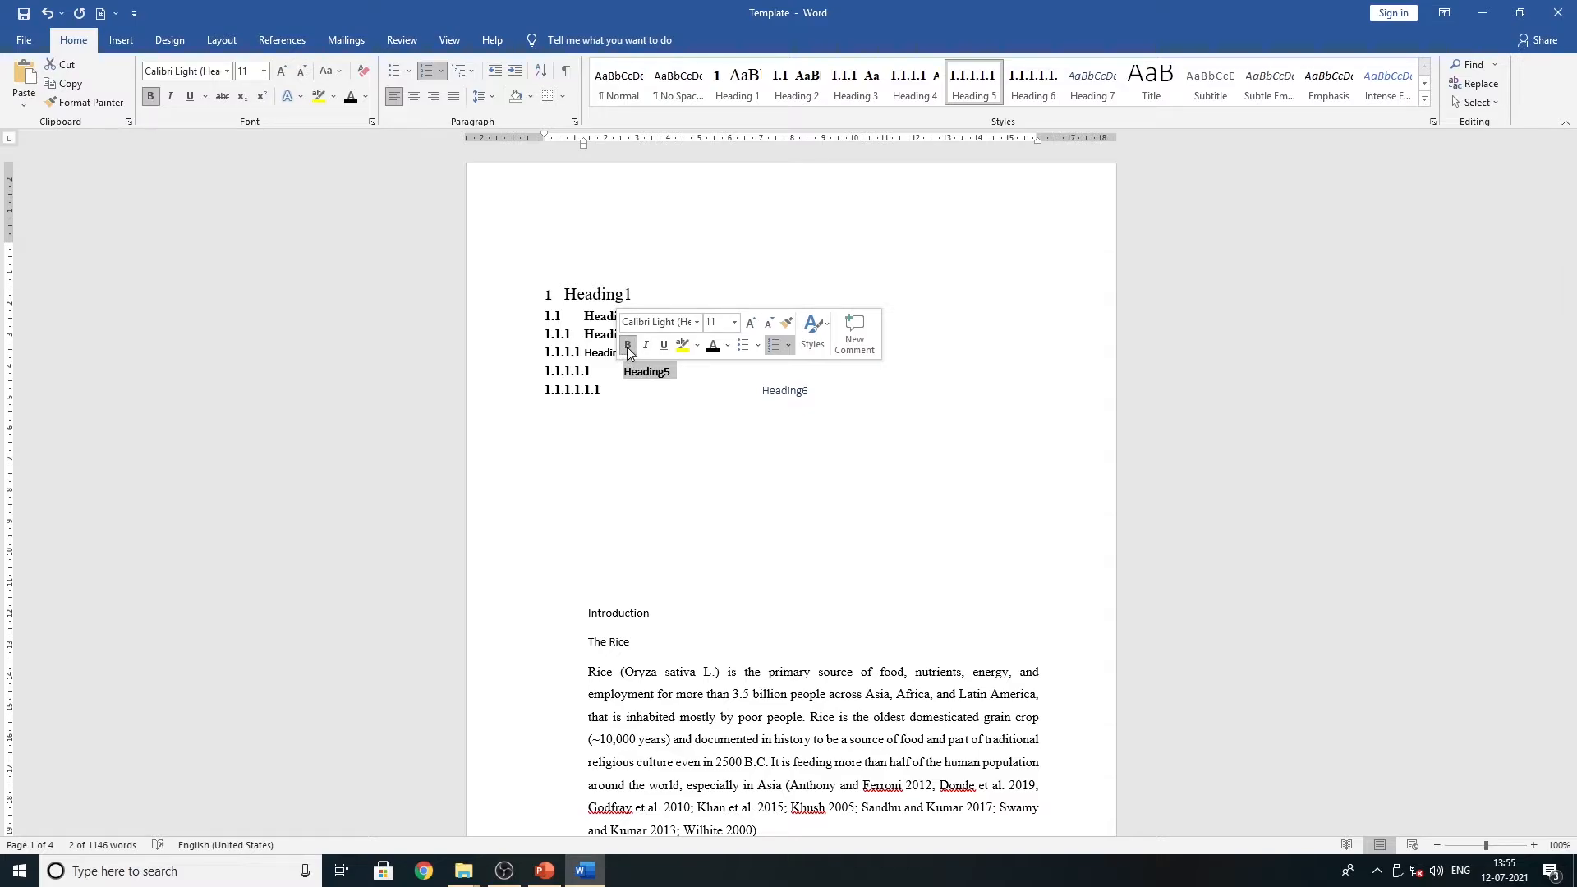
{"action": "left_click", "coordinate": [749, 326]}
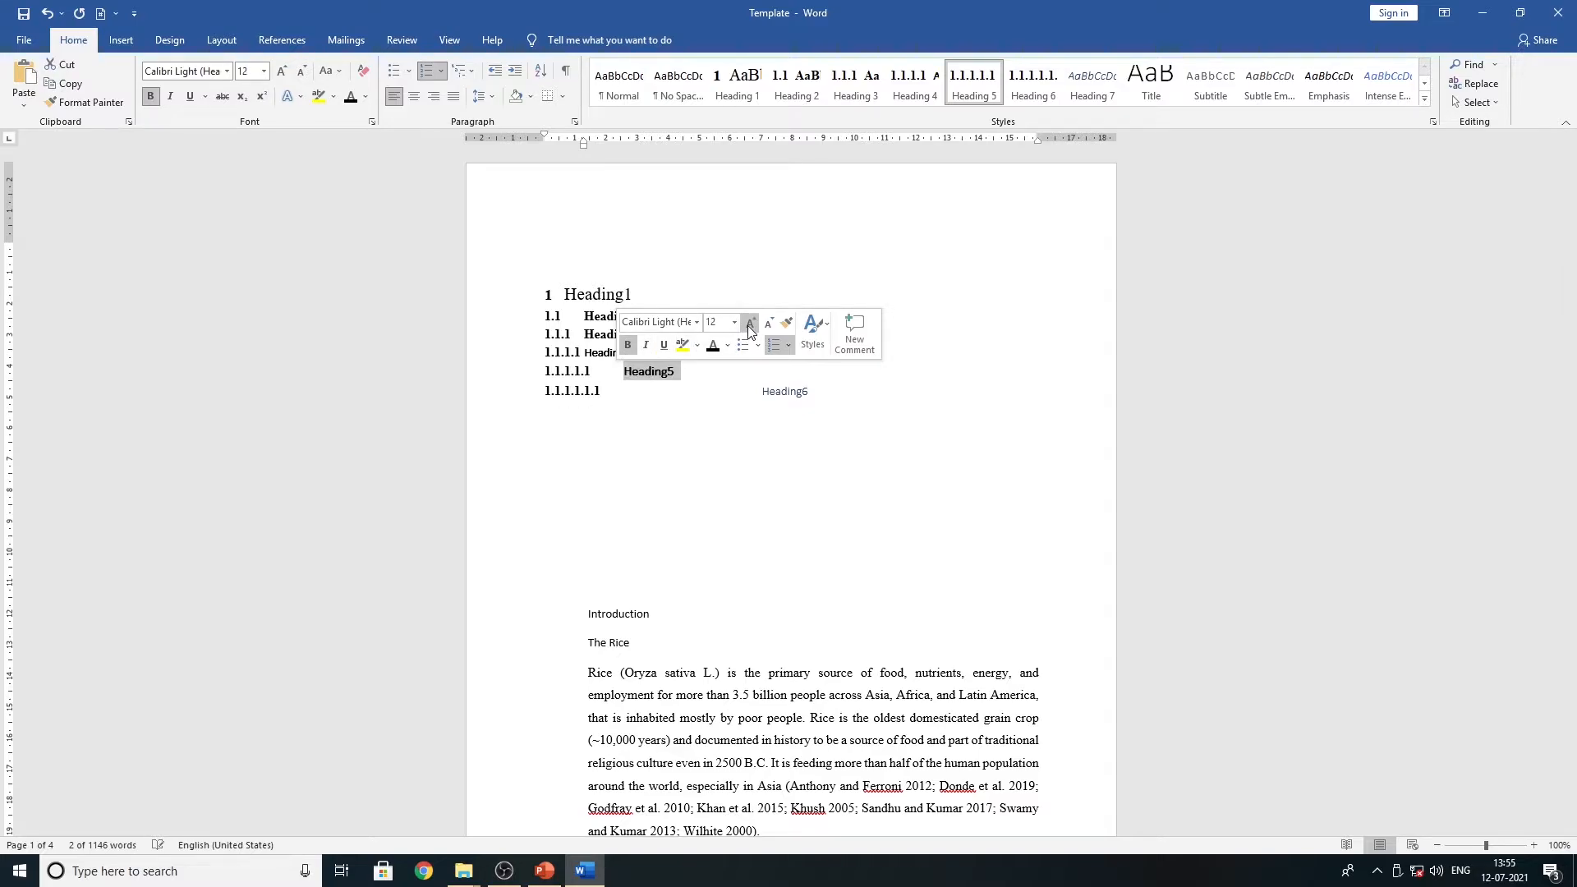
{"action": "left_click", "coordinate": [695, 327]}
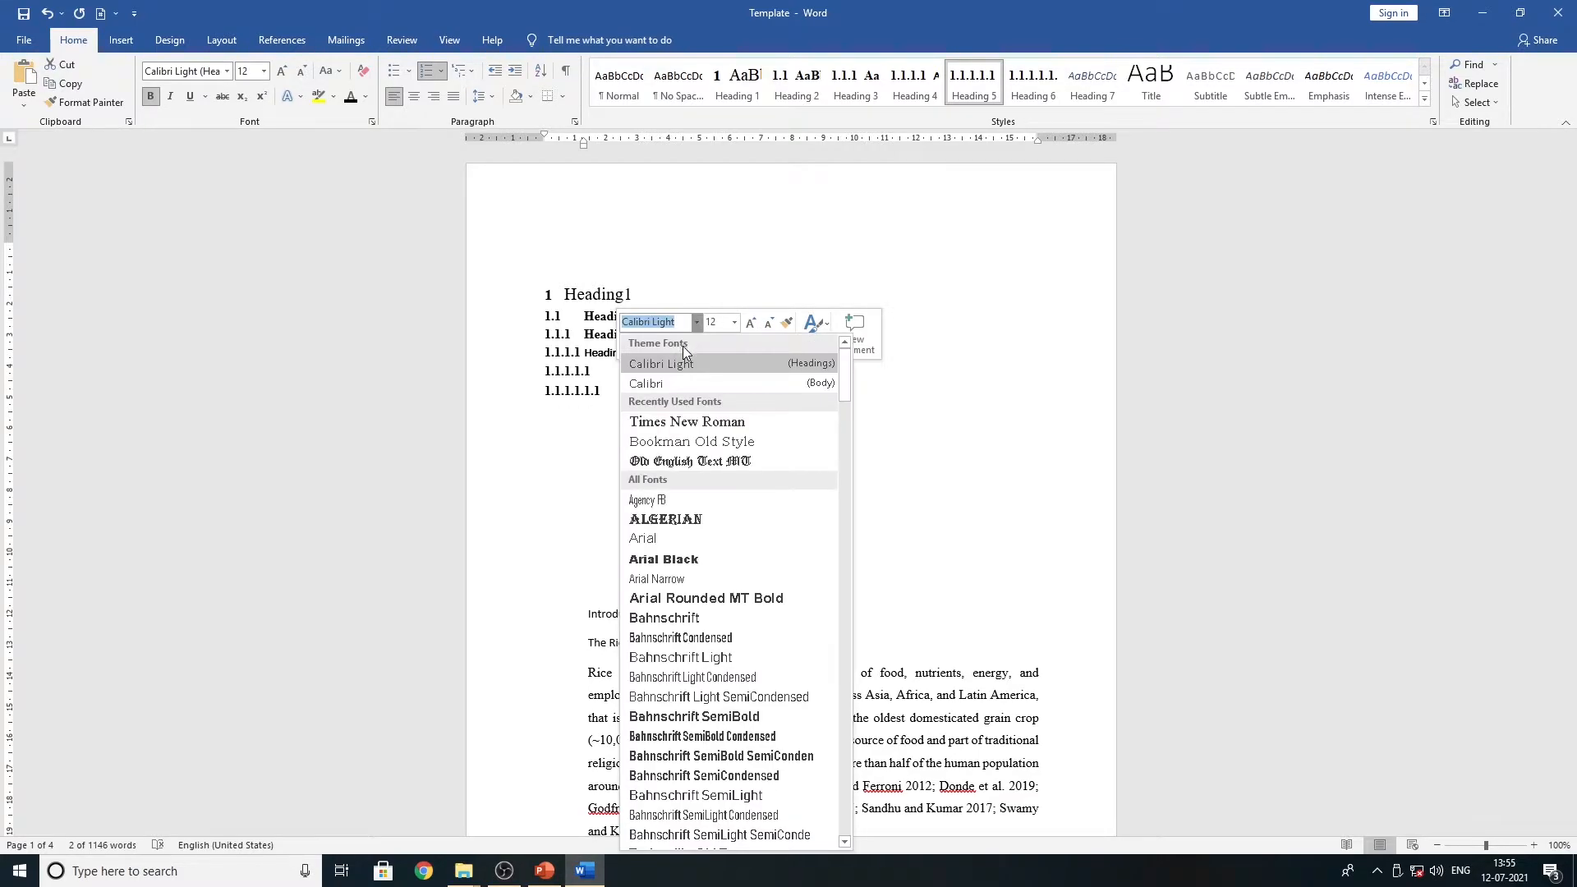
{"action": "left_click", "coordinate": [649, 421]}
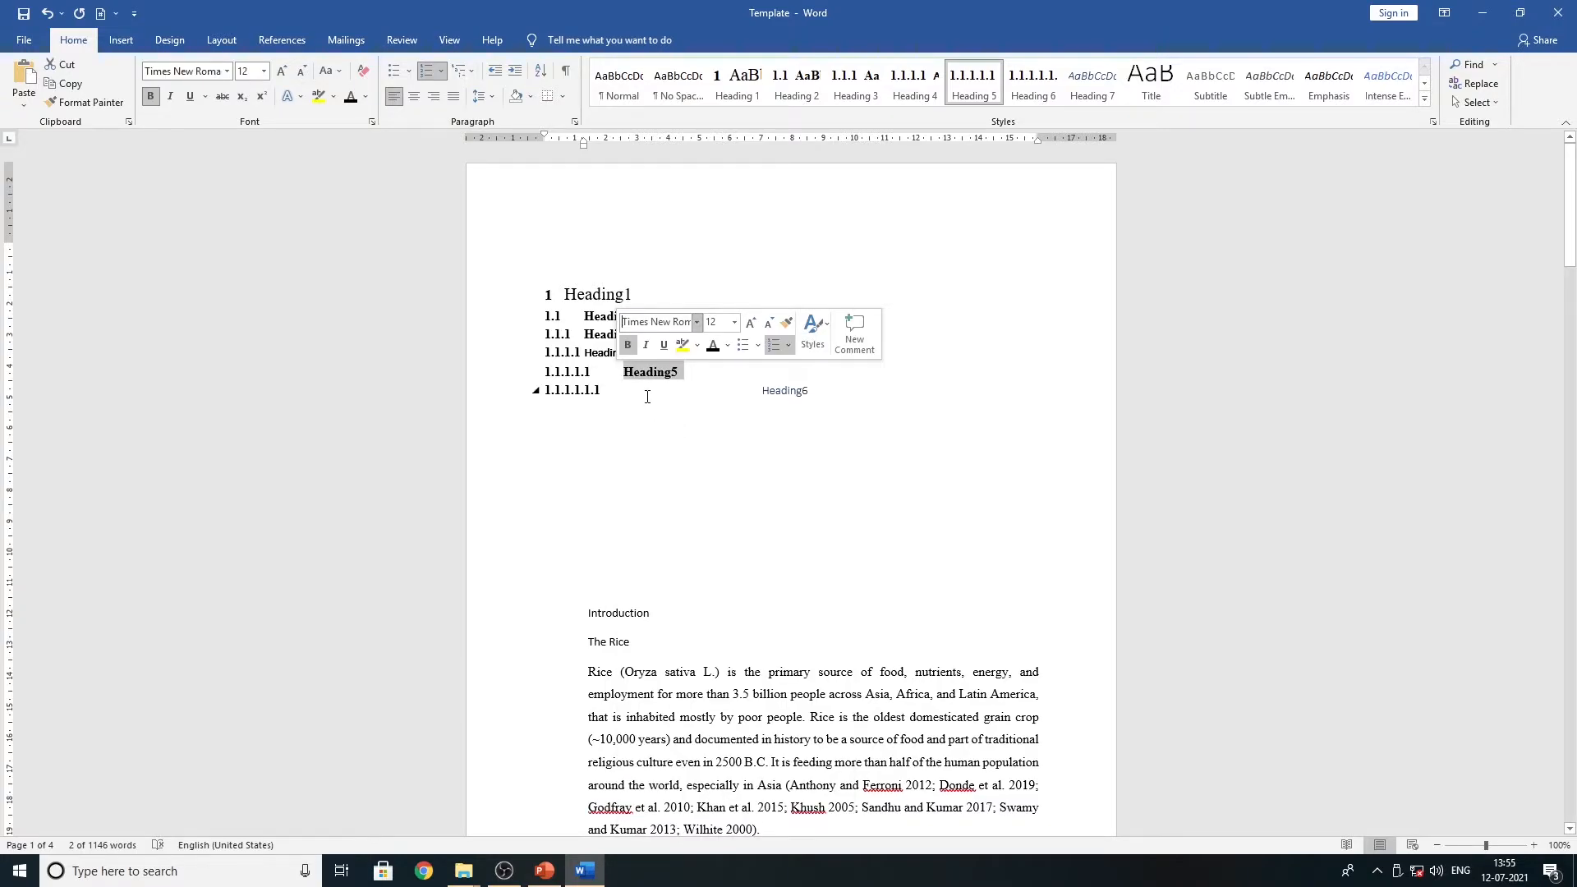
- Update the Heading 5 style to match the formatted Heading5 sample line
{"action": "left_click", "coordinate": [659, 368]}
{"action": "double_click", "coordinate": [659, 368]}
{"action": "left_click", "coordinate": [972, 92]}
{"action": "right_click", "coordinate": [971, 92]}
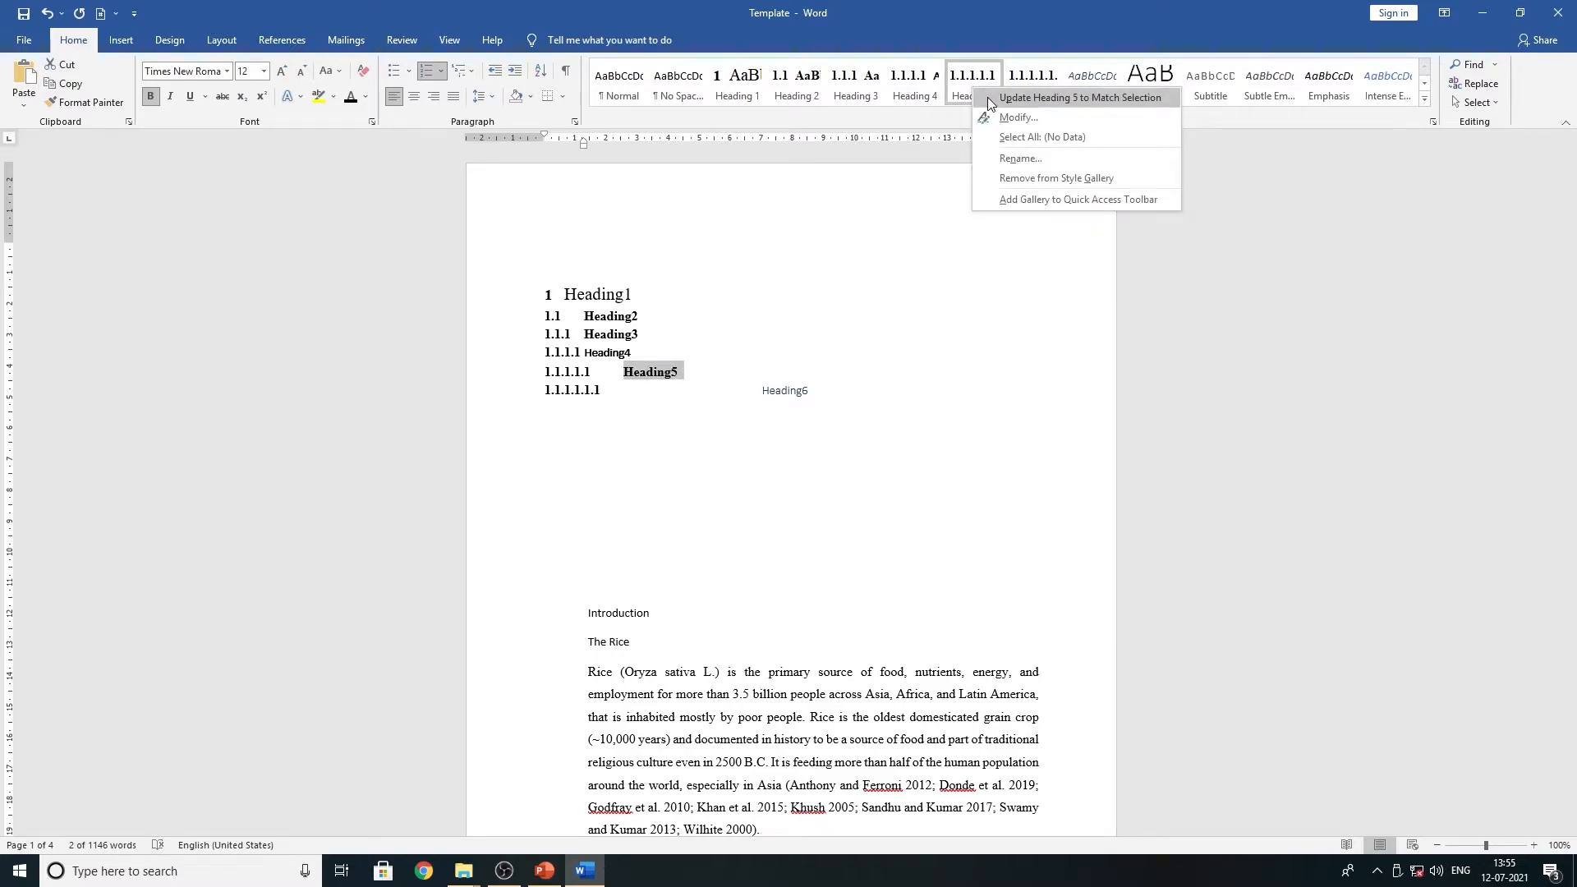
{"action": "left_click", "coordinate": [987, 97]}
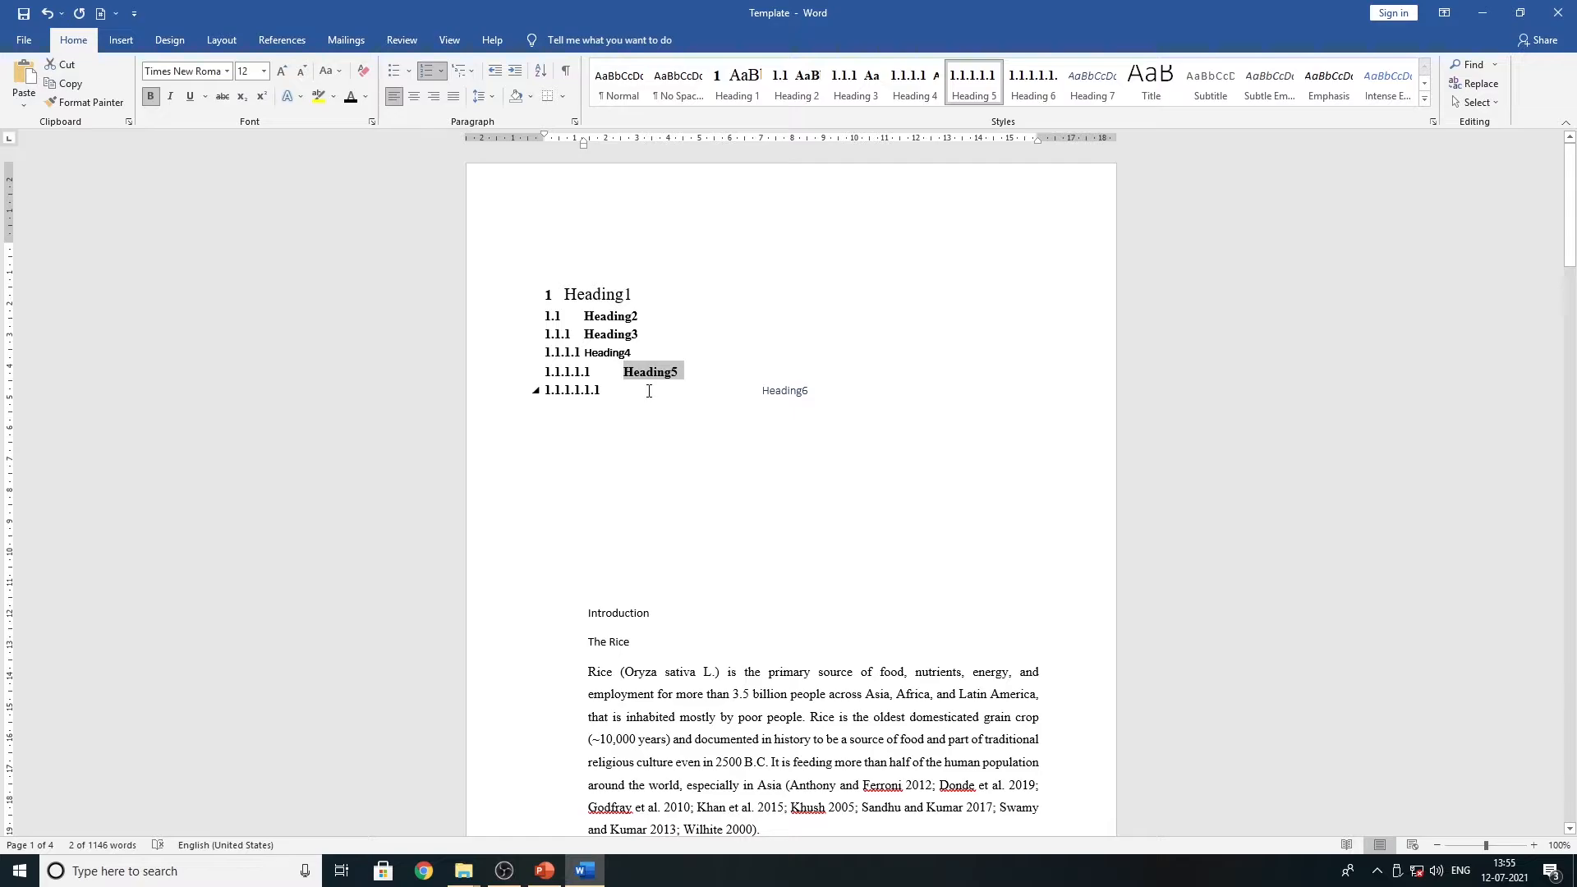
- Format the Heading6 line as bold Times New Roman at size 12 and update the Heading 6 style to match it
{"action": "double_click", "coordinate": [777, 393]}
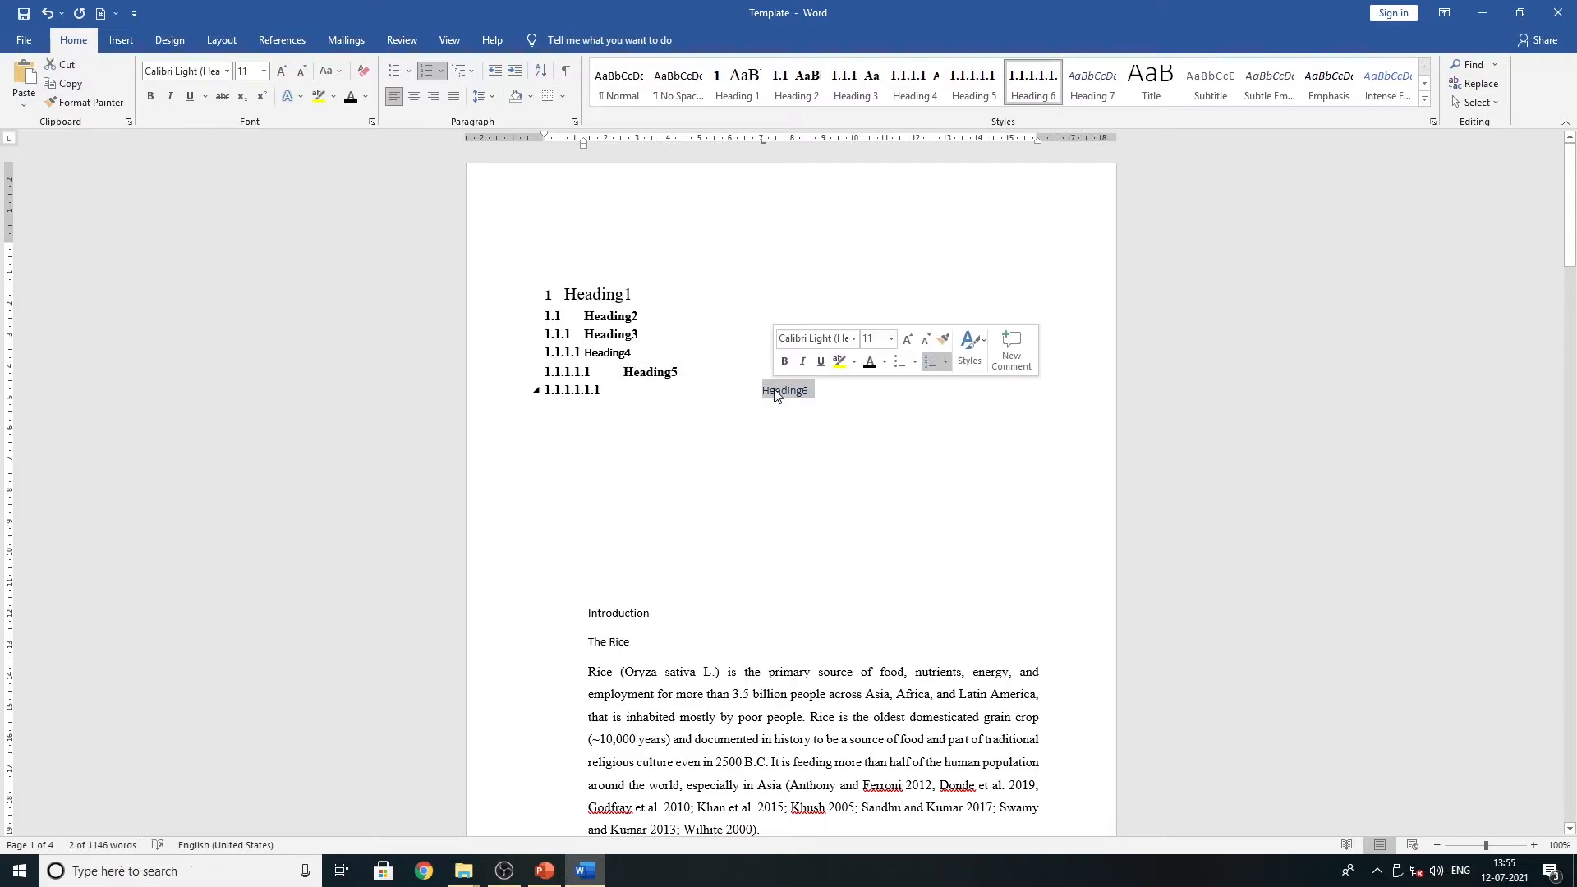
{"action": "left_click", "coordinate": [785, 361]}
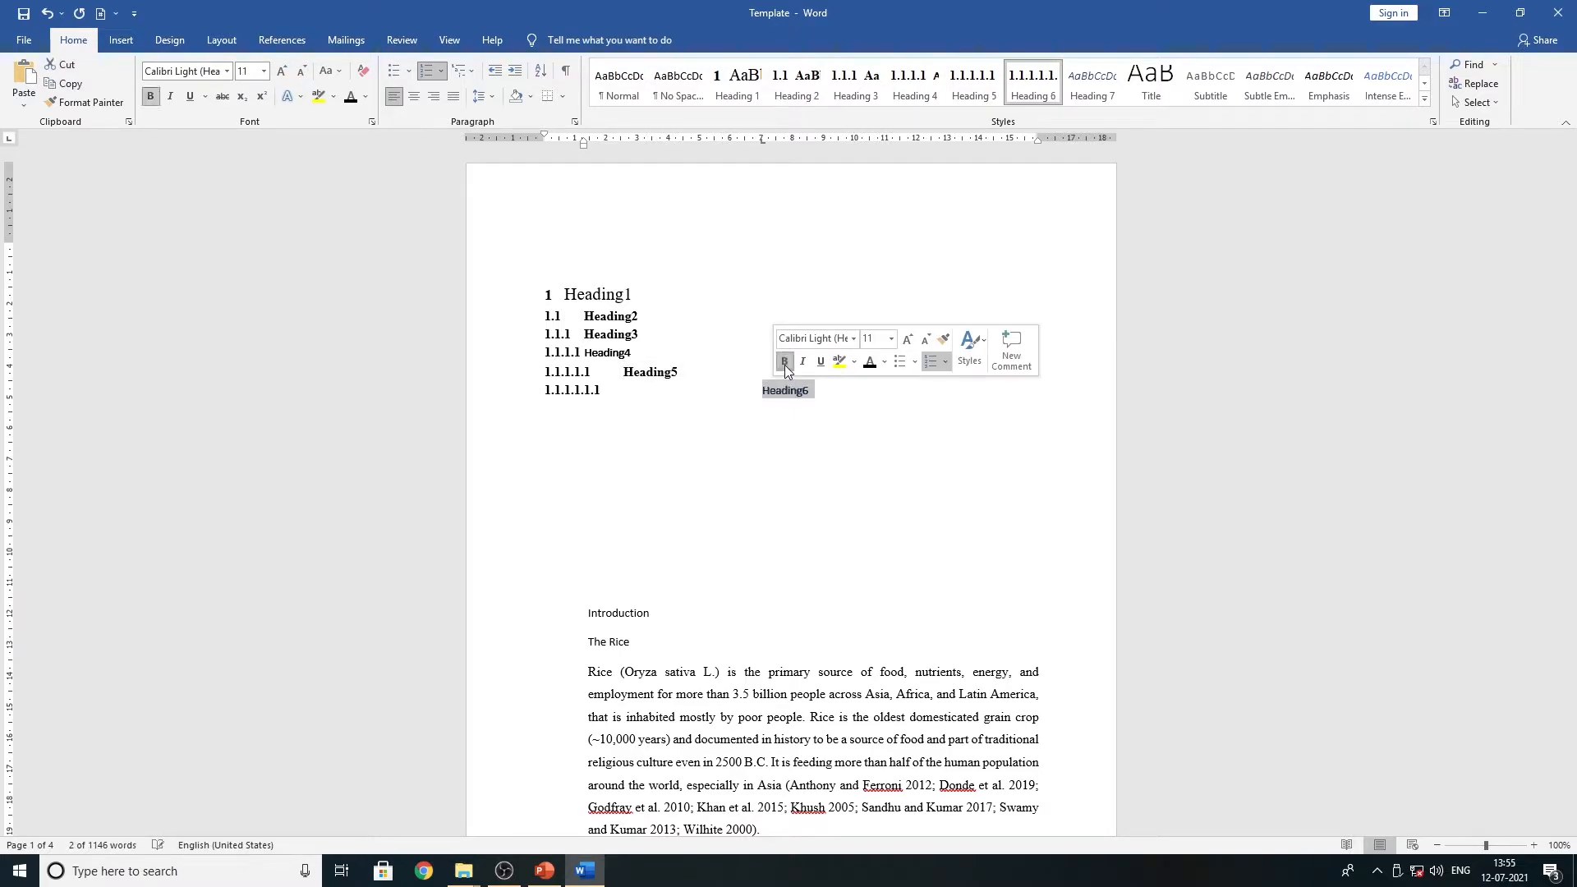
{"action": "left_click", "coordinate": [853, 338]}
{"action": "left_click", "coordinate": [821, 436]}
{"action": "left_click", "coordinate": [907, 339]}
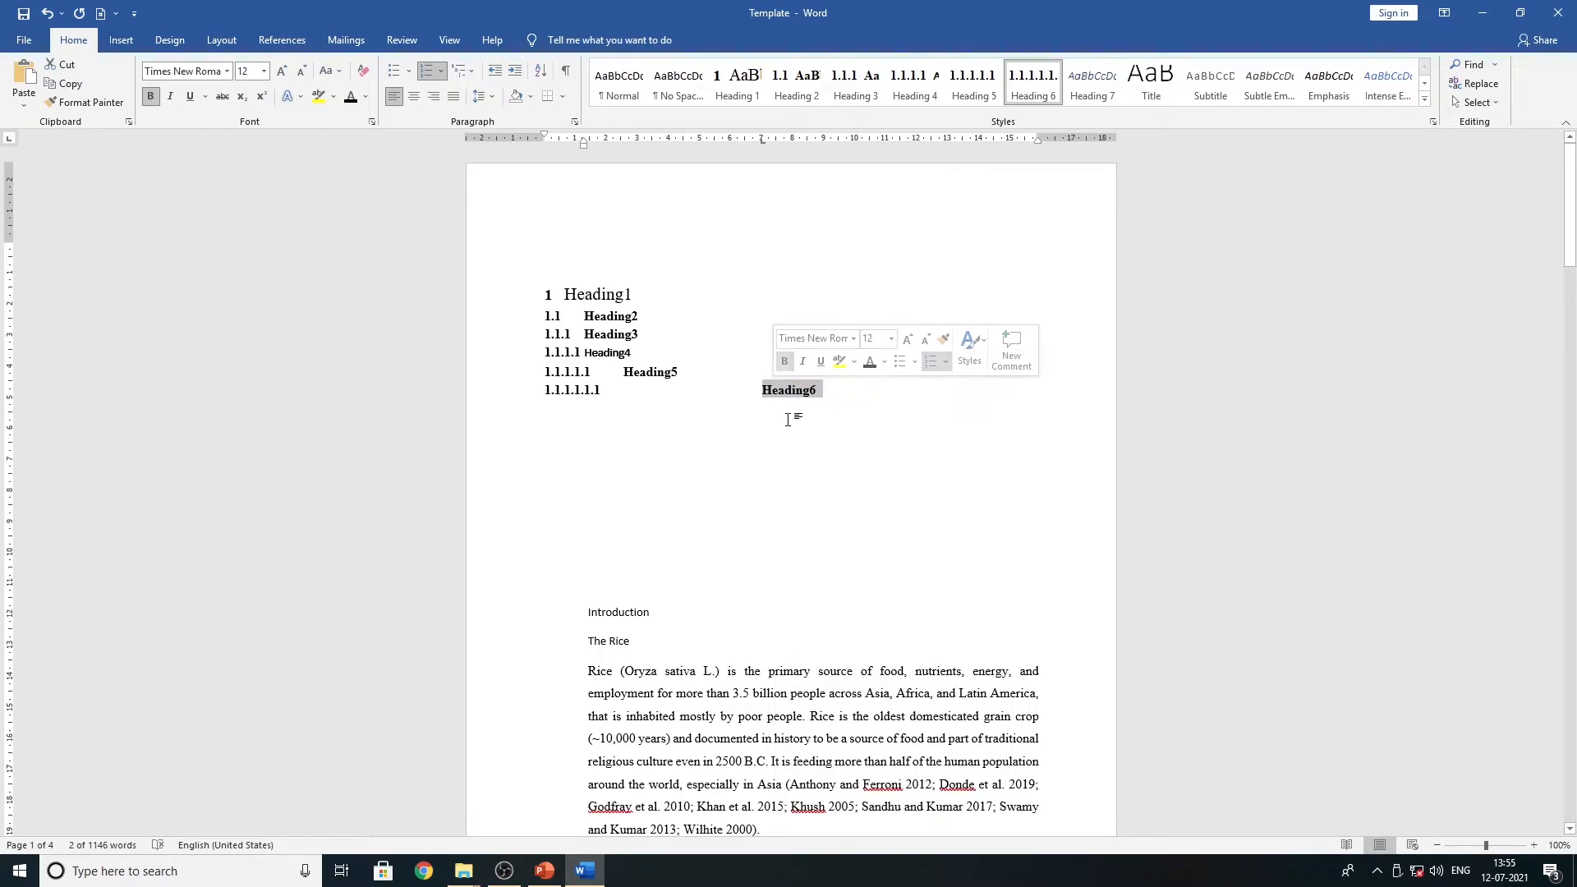
{"action": "right_click", "coordinate": [1025, 83]}
{"action": "left_click", "coordinate": [1037, 91]}
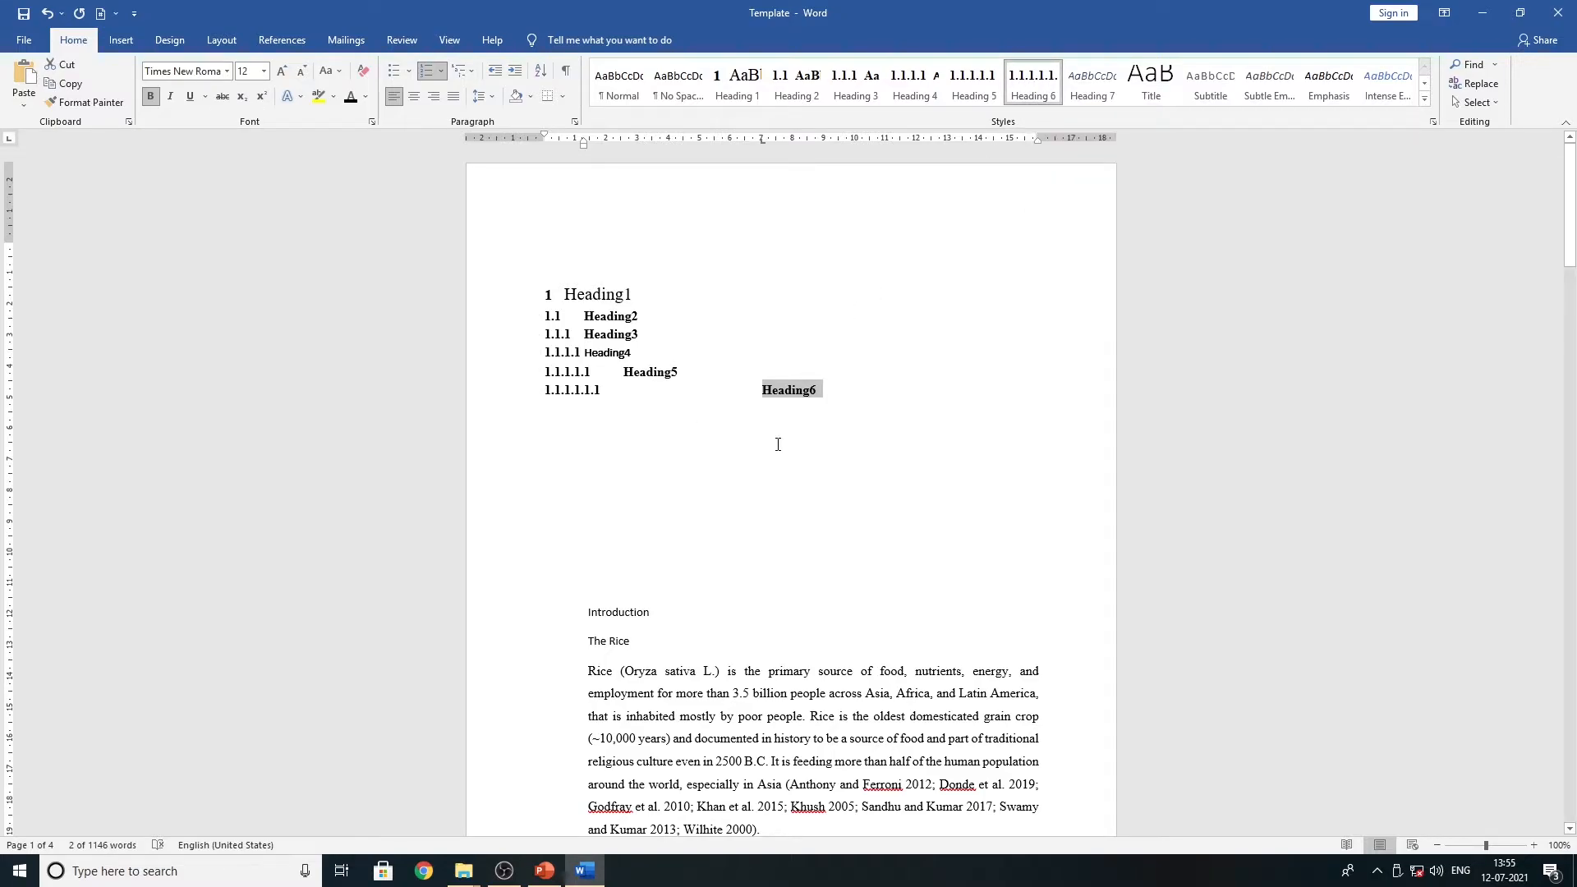
- Remove the wide tab stop from the Heading6 line so it aligns with Heading5, and update the Heading 6 style to match
{"action": "left_click", "coordinate": [590, 440]}
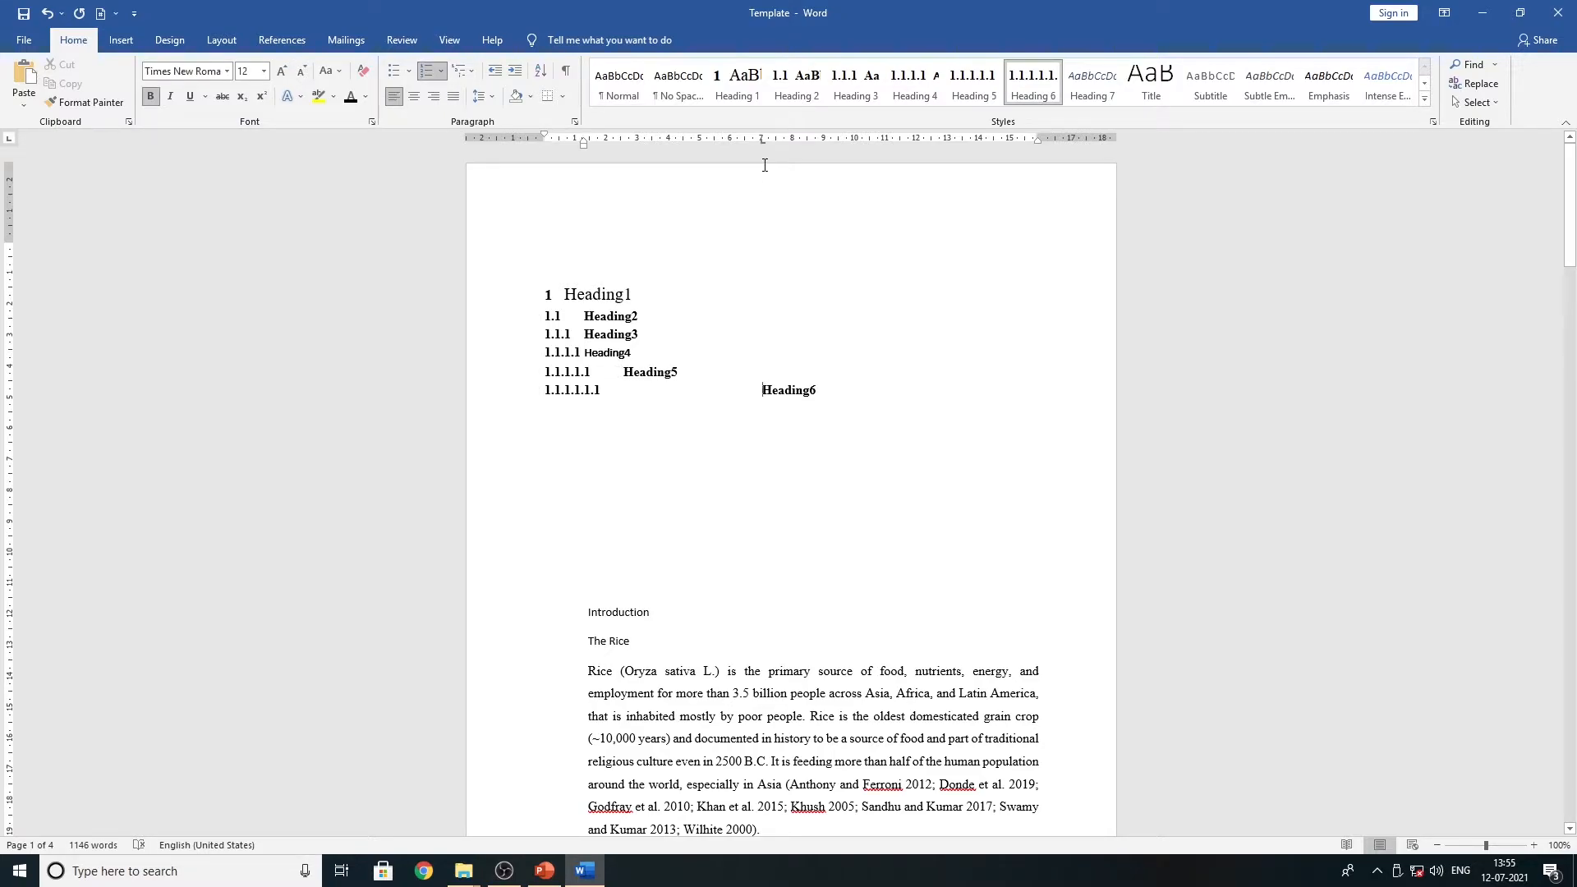
{"action": "double_click", "coordinate": [785, 390]}
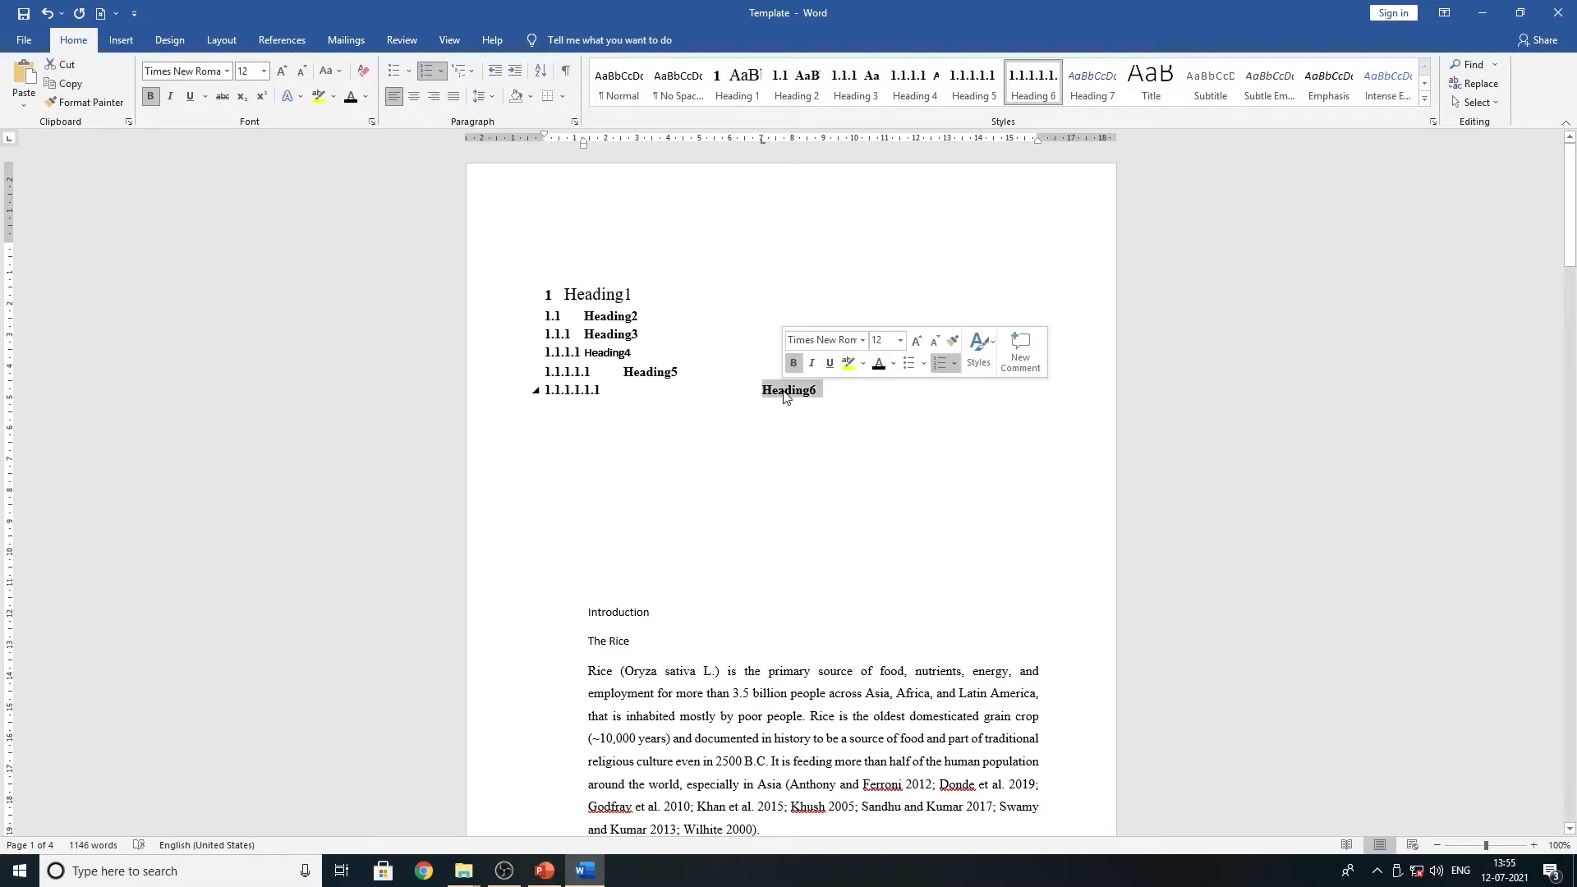
{"action": "left_click_drag", "start_coordinate": [762, 141], "coordinate": [630, 159]}
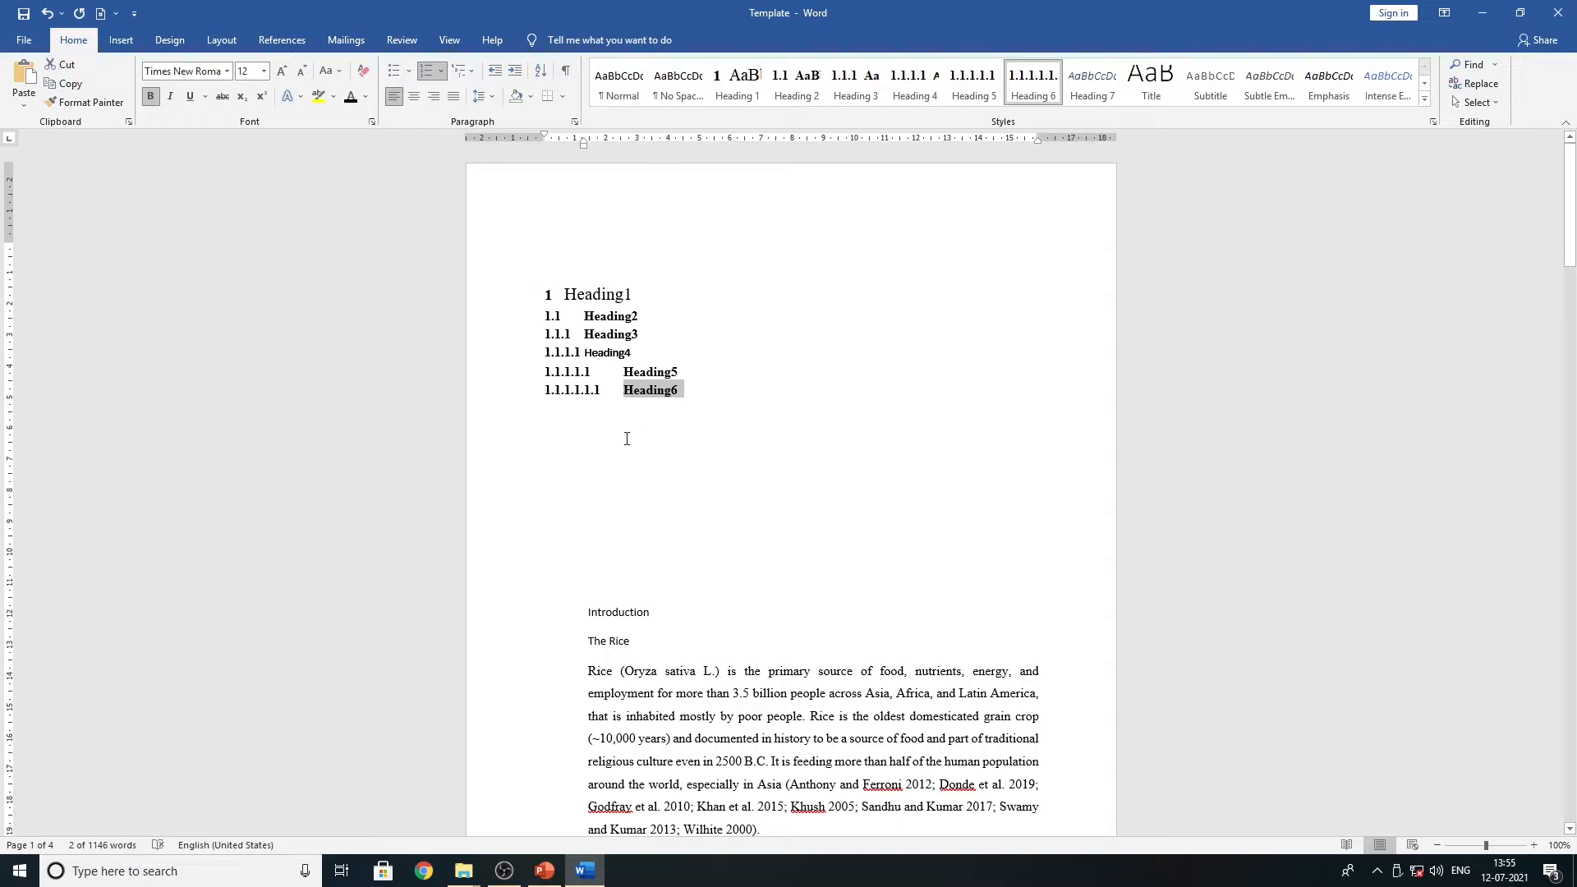
{"action": "left_click", "coordinate": [622, 372]}
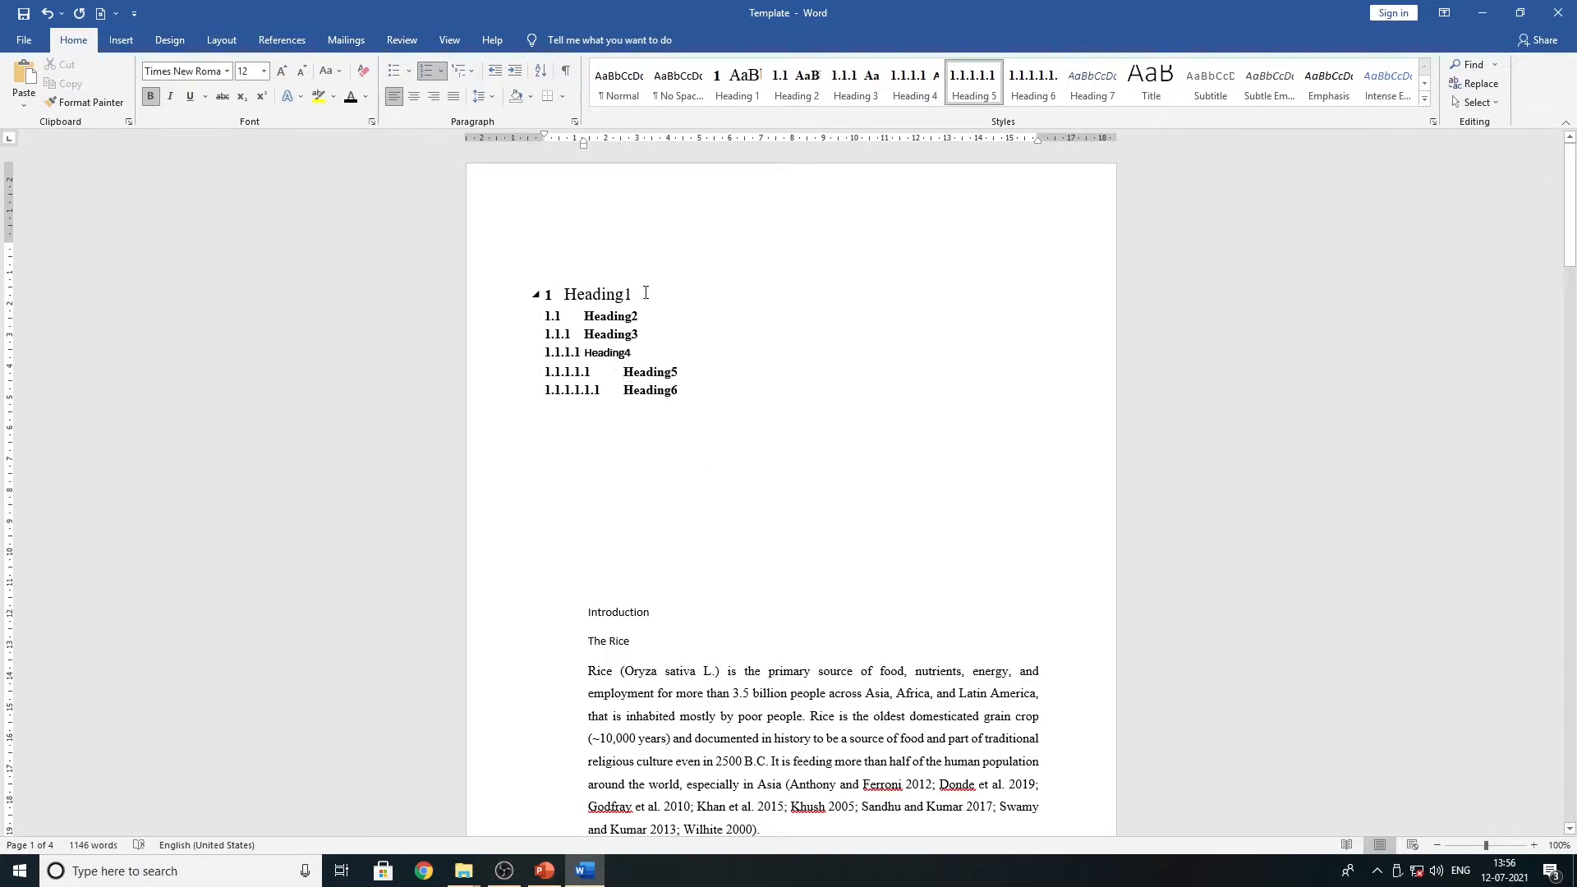
{"action": "left_click", "coordinate": [582, 145]}
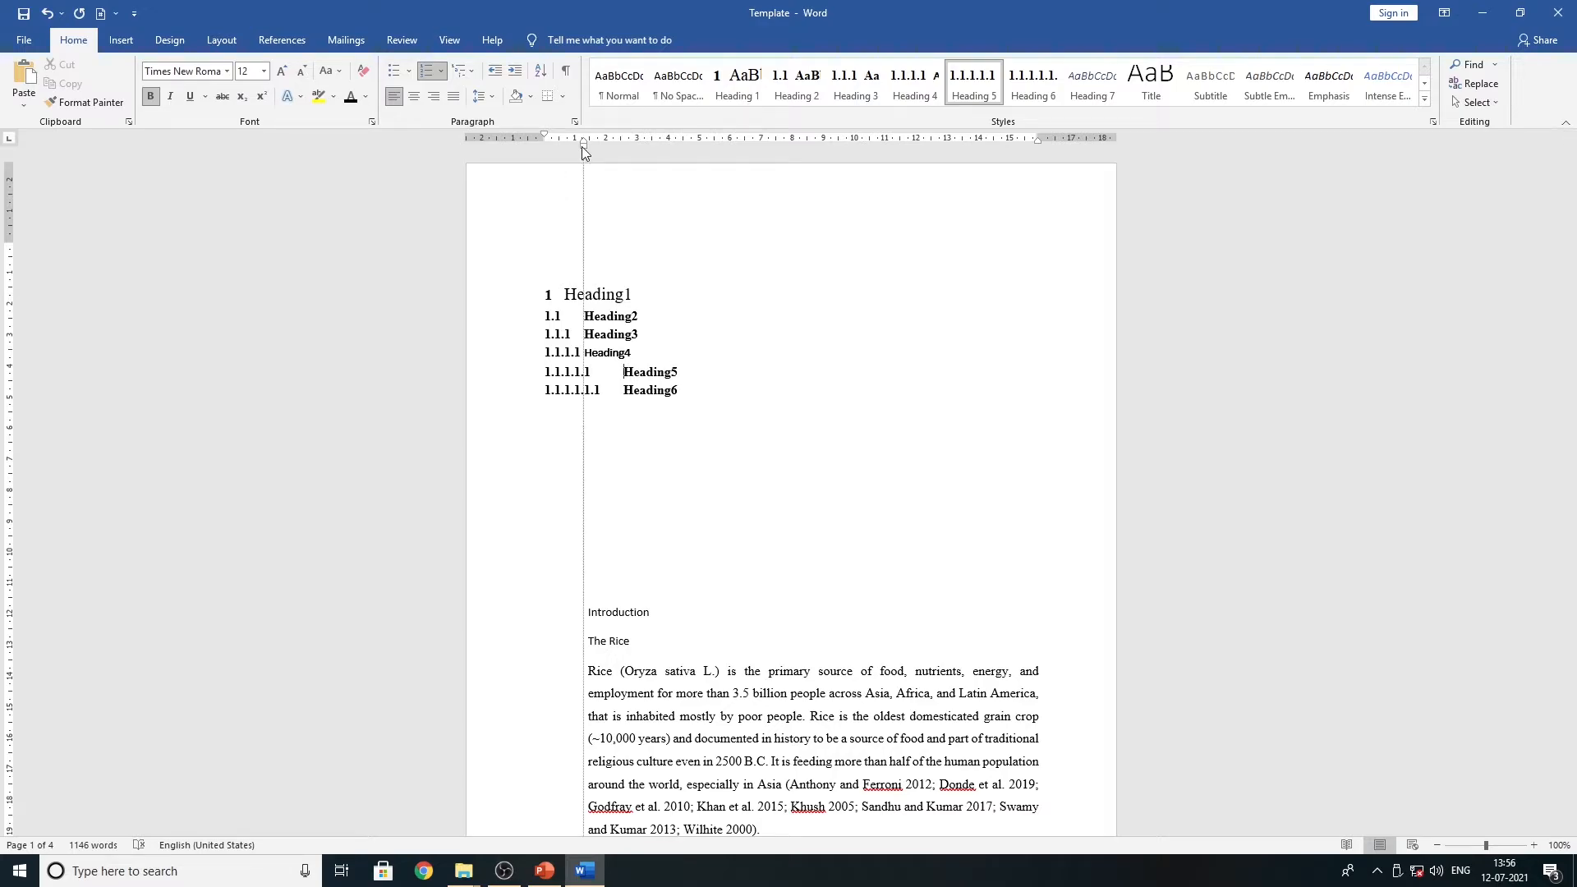
{"action": "left_click", "coordinate": [622, 390]}
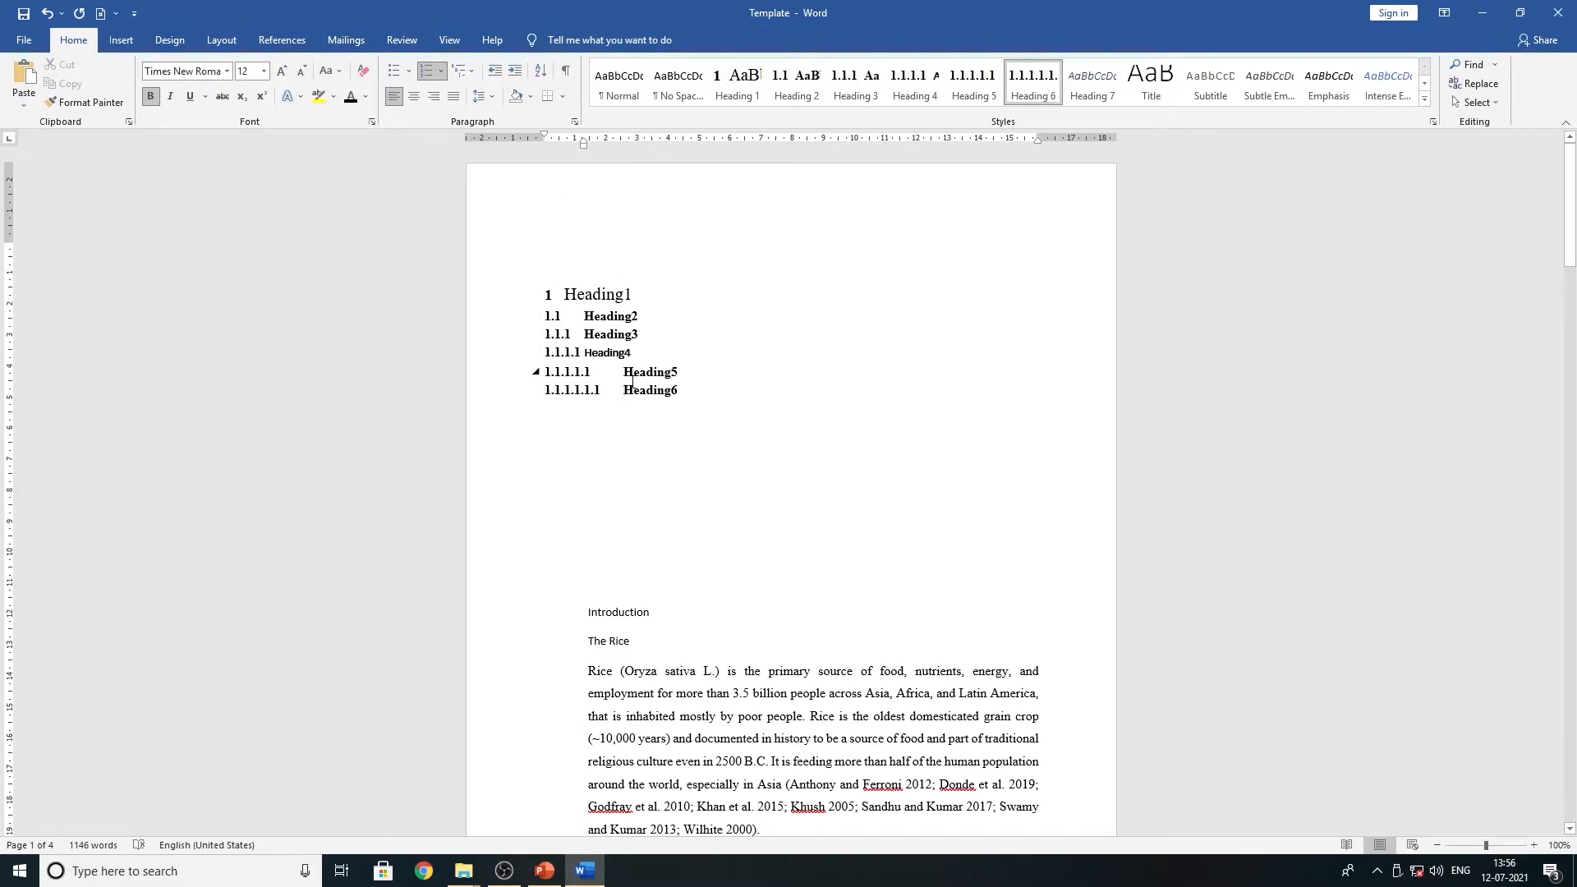
{"action": "double_click", "coordinate": [654, 391]}
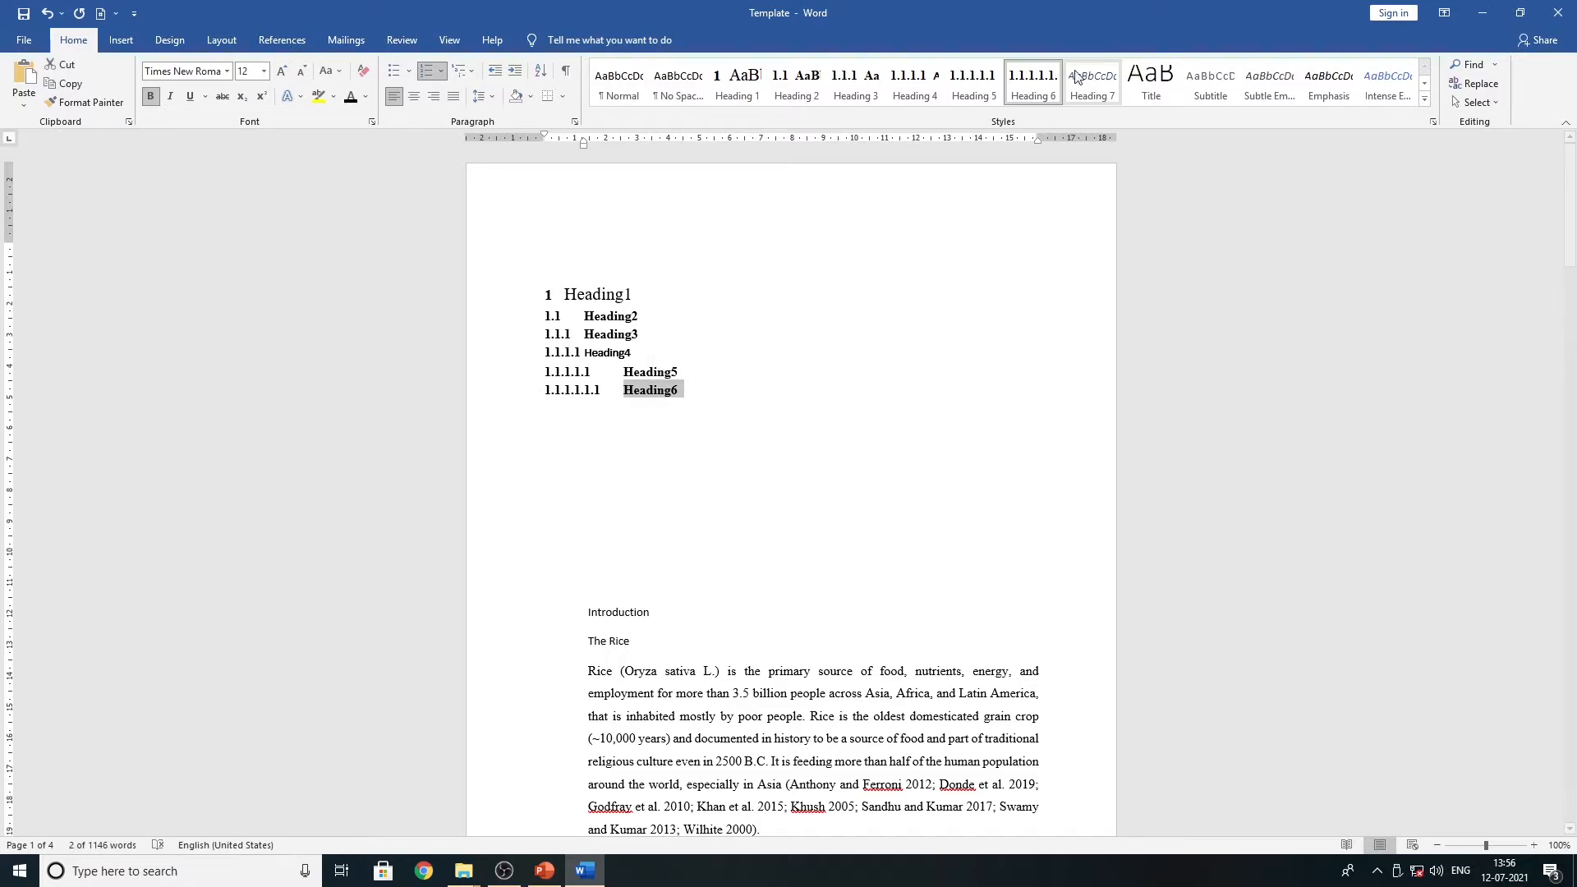
{"action": "right_click", "coordinate": [1026, 81]}
{"action": "left_click", "coordinate": [1028, 85]}
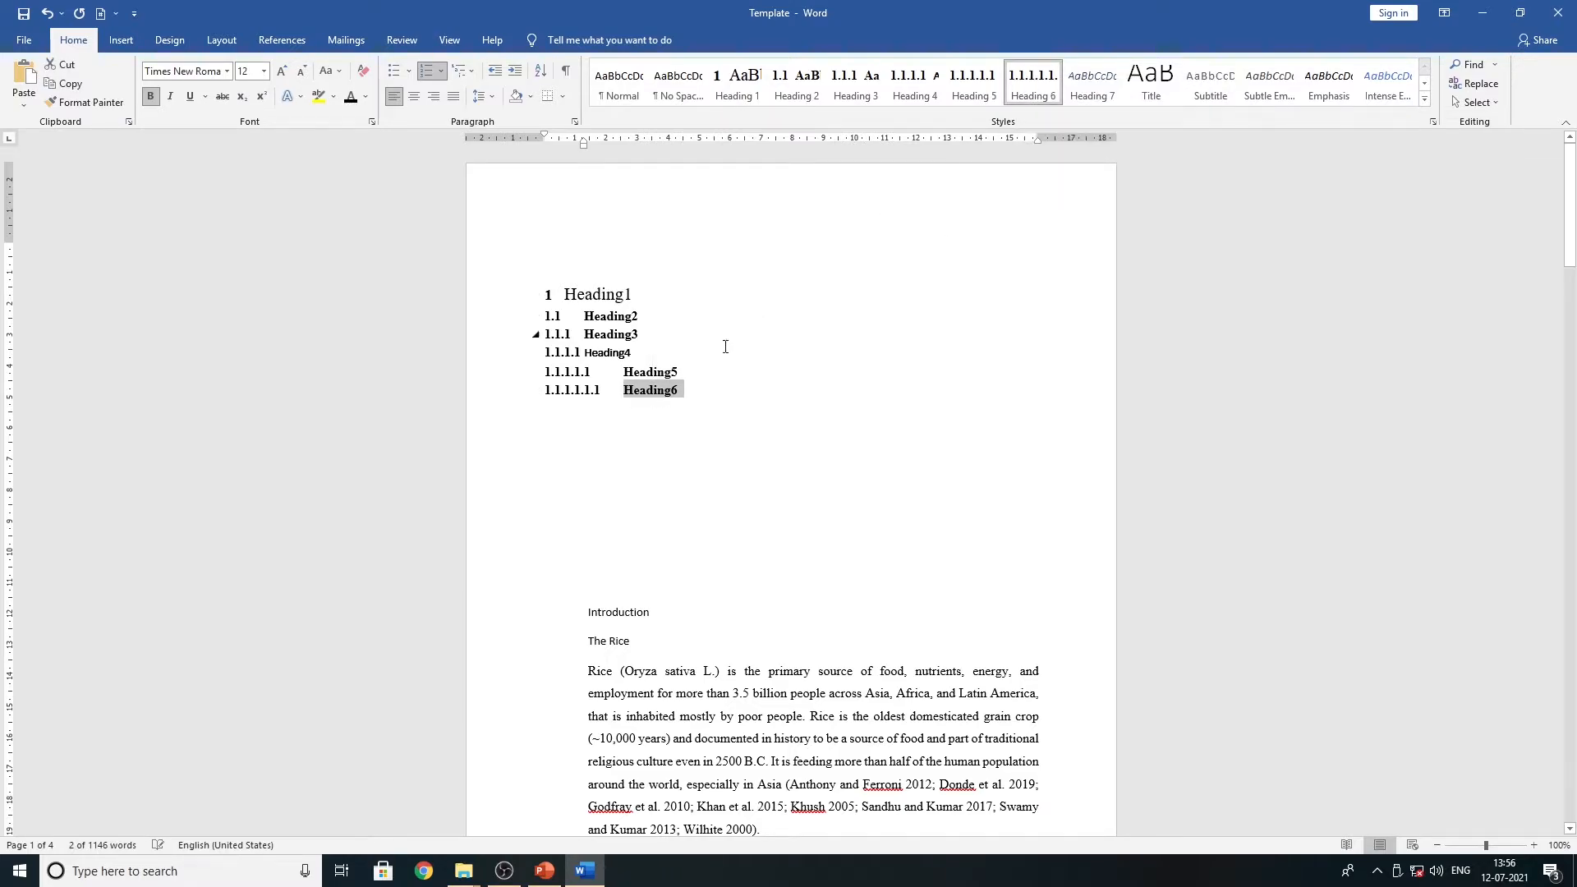
- Update the Heading 5 style again from the Heading5 line
{"action": "left_click", "coordinate": [659, 370]}
{"action": "right_click", "coordinate": [970, 85]}
{"action": "left_click", "coordinate": [971, 92]}
- Change the Heading4 line's font to Times New Roman and update the Heading 4 style to match it
{"action": "double_click", "coordinate": [626, 352]}
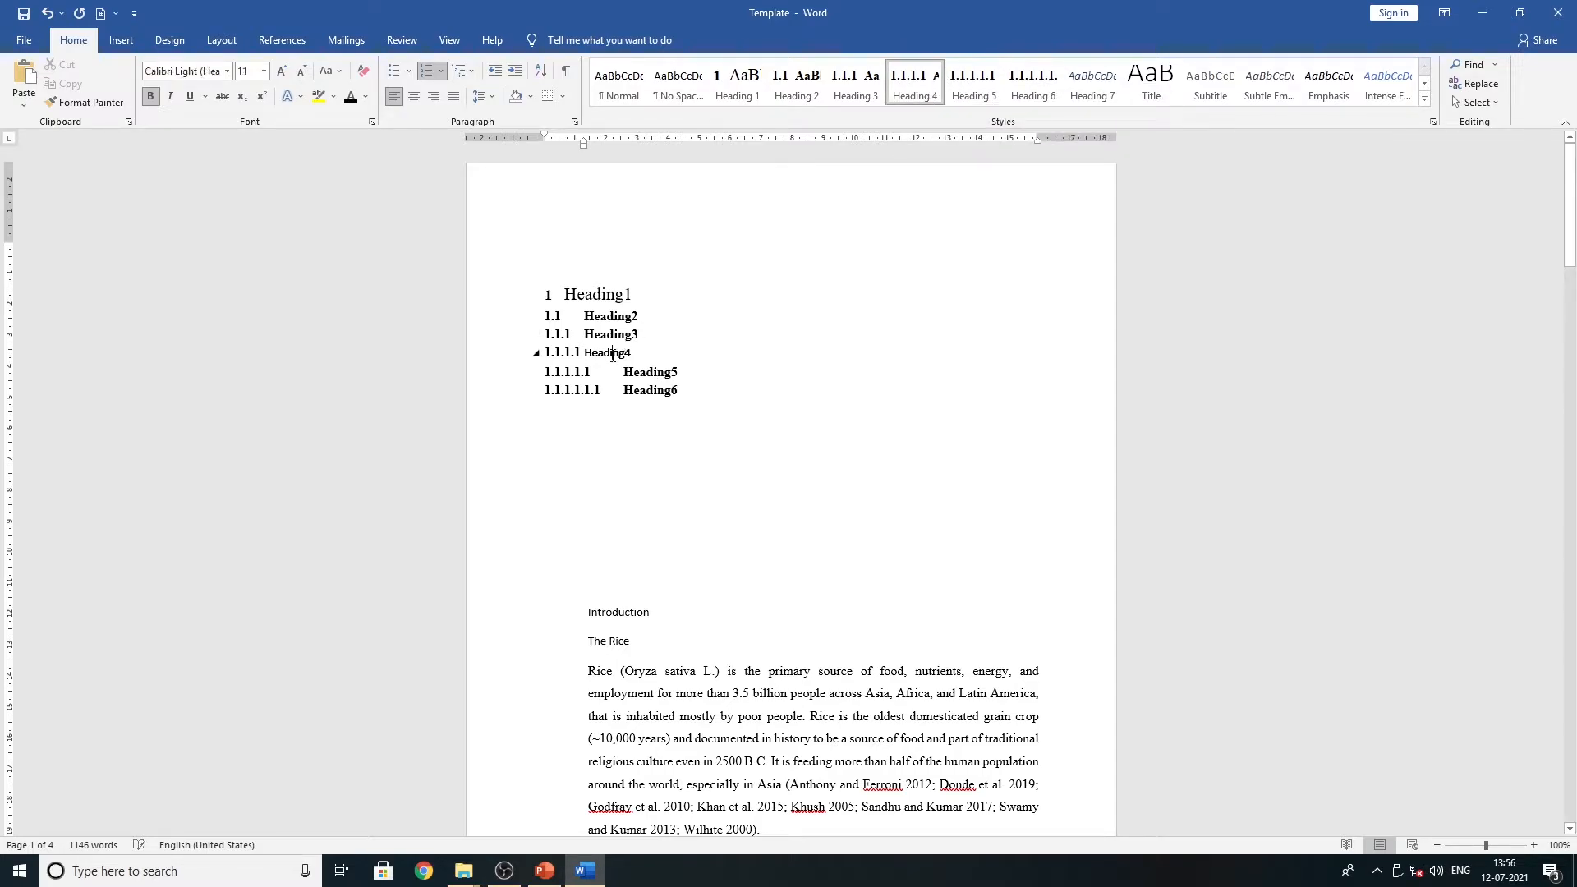
{"action": "left_click", "coordinate": [691, 304]}
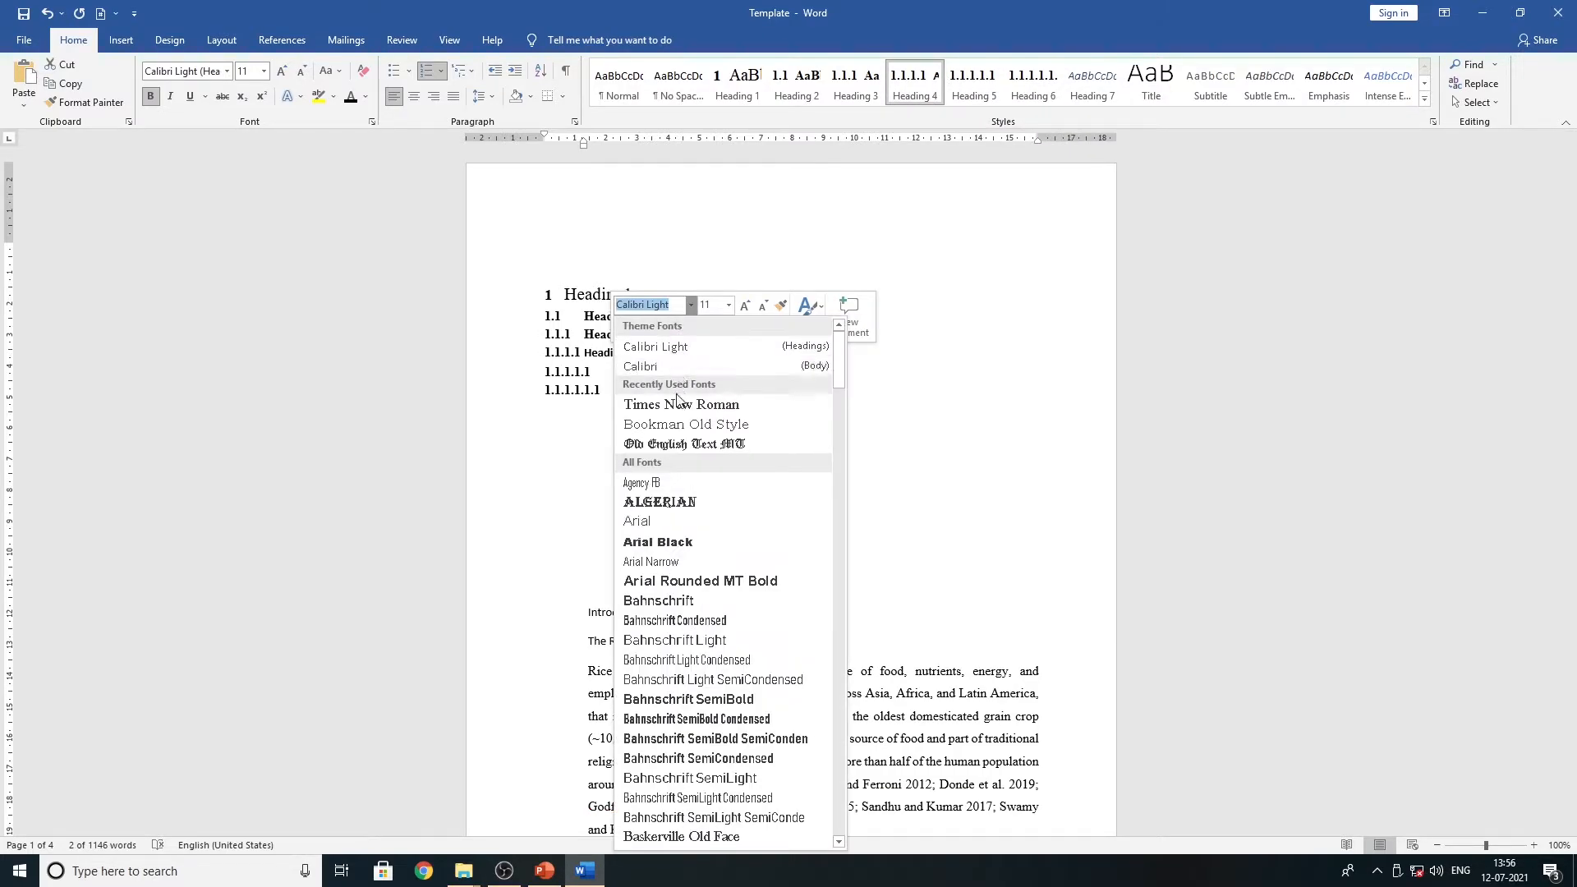
{"action": "left_click", "coordinate": [680, 403]}
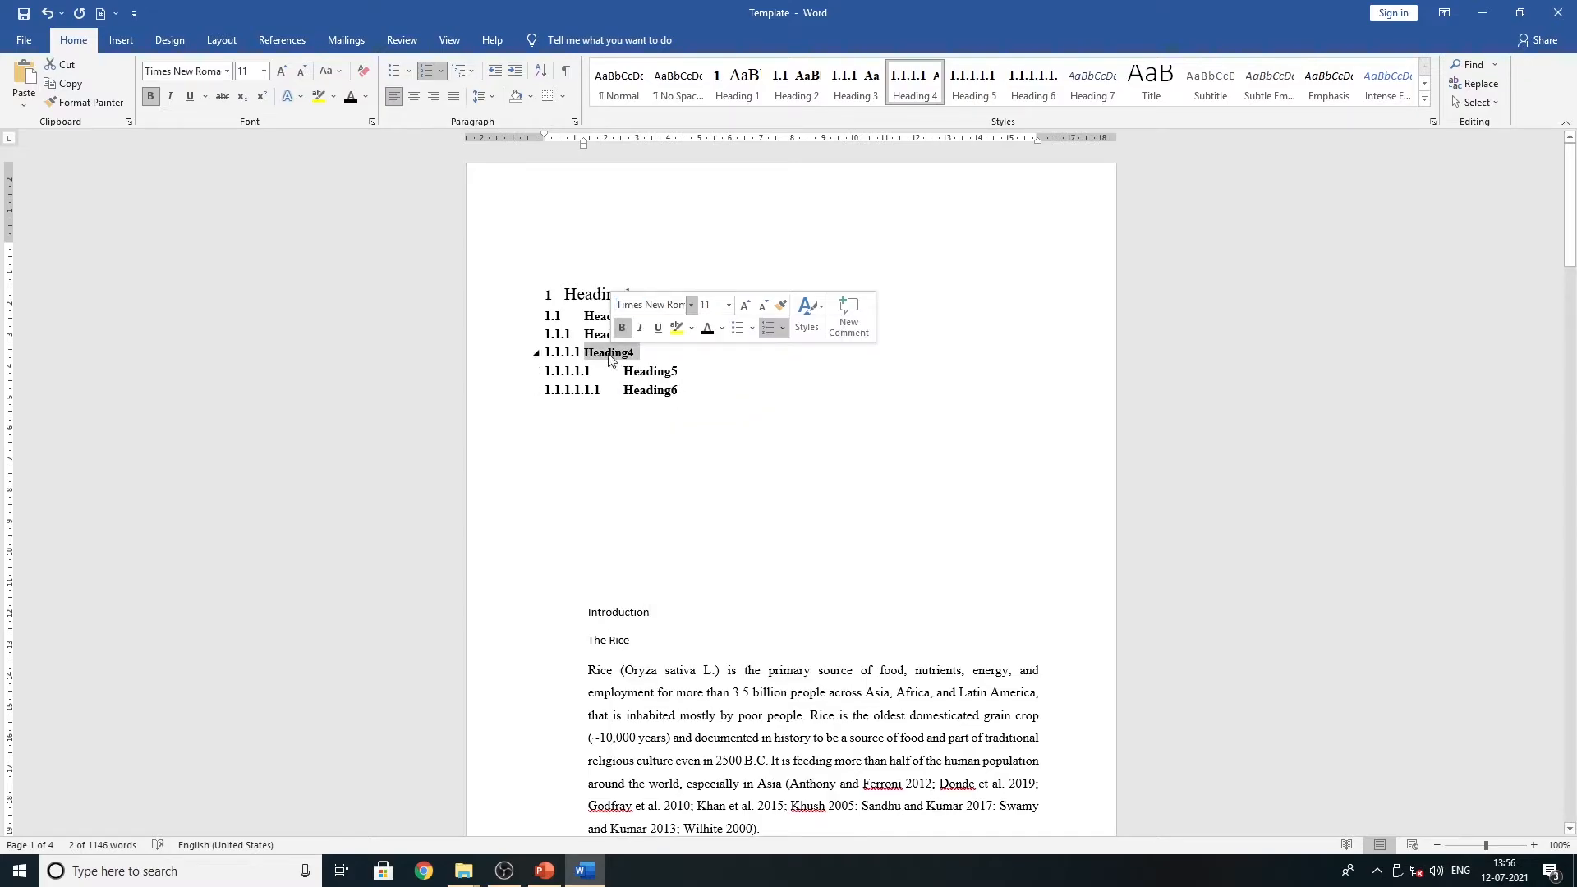
{"action": "right_click", "coordinate": [922, 79]}
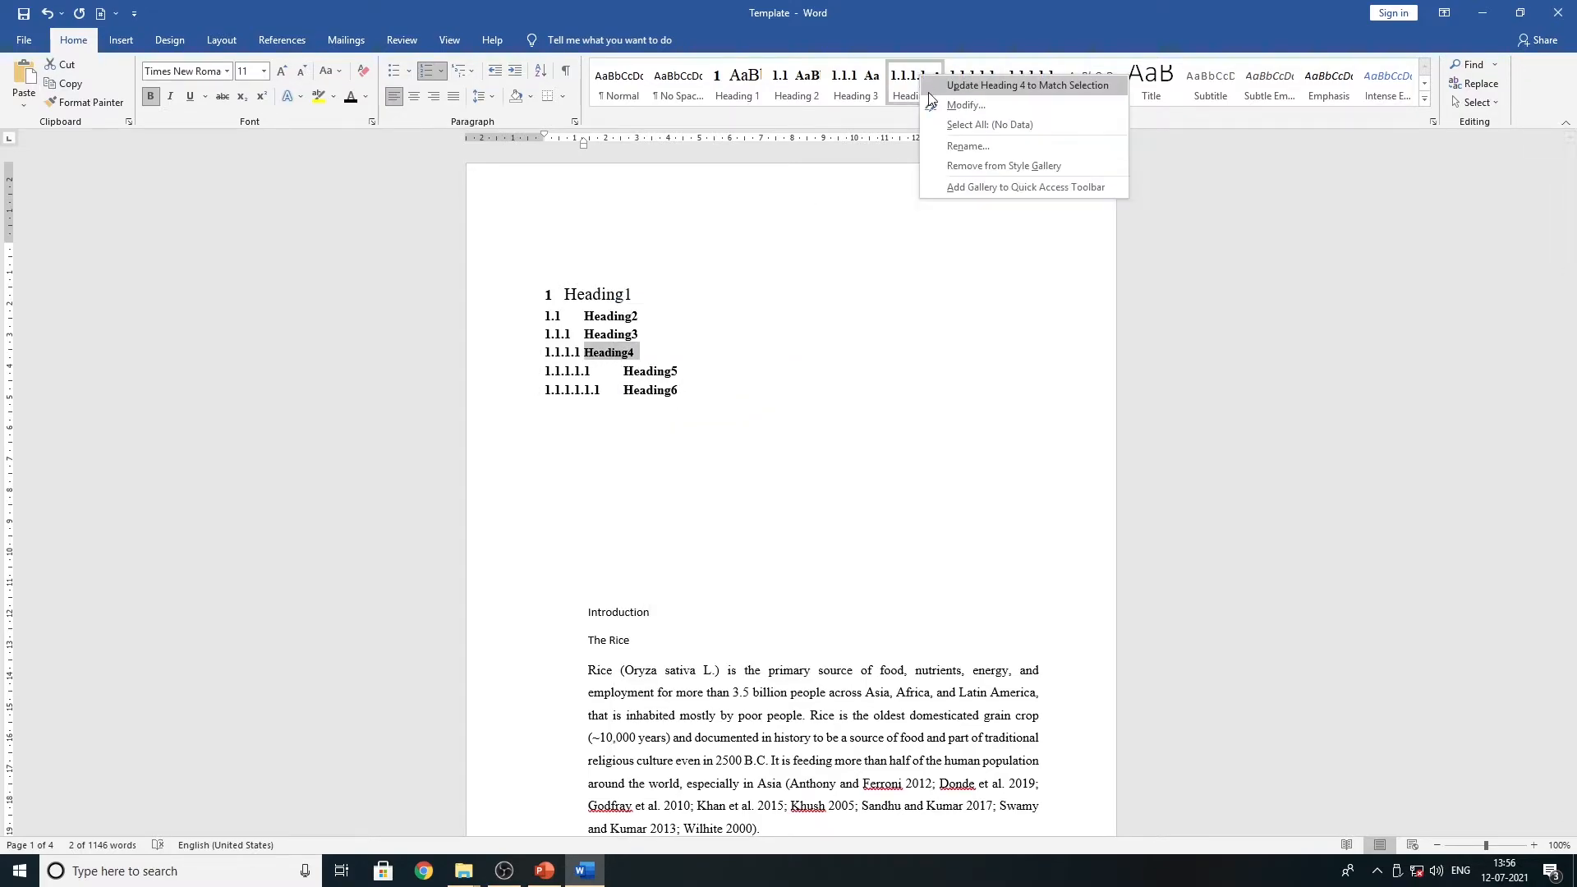
{"action": "left_click", "coordinate": [928, 92]}
{"action": "left_click", "coordinate": [622, 424]}
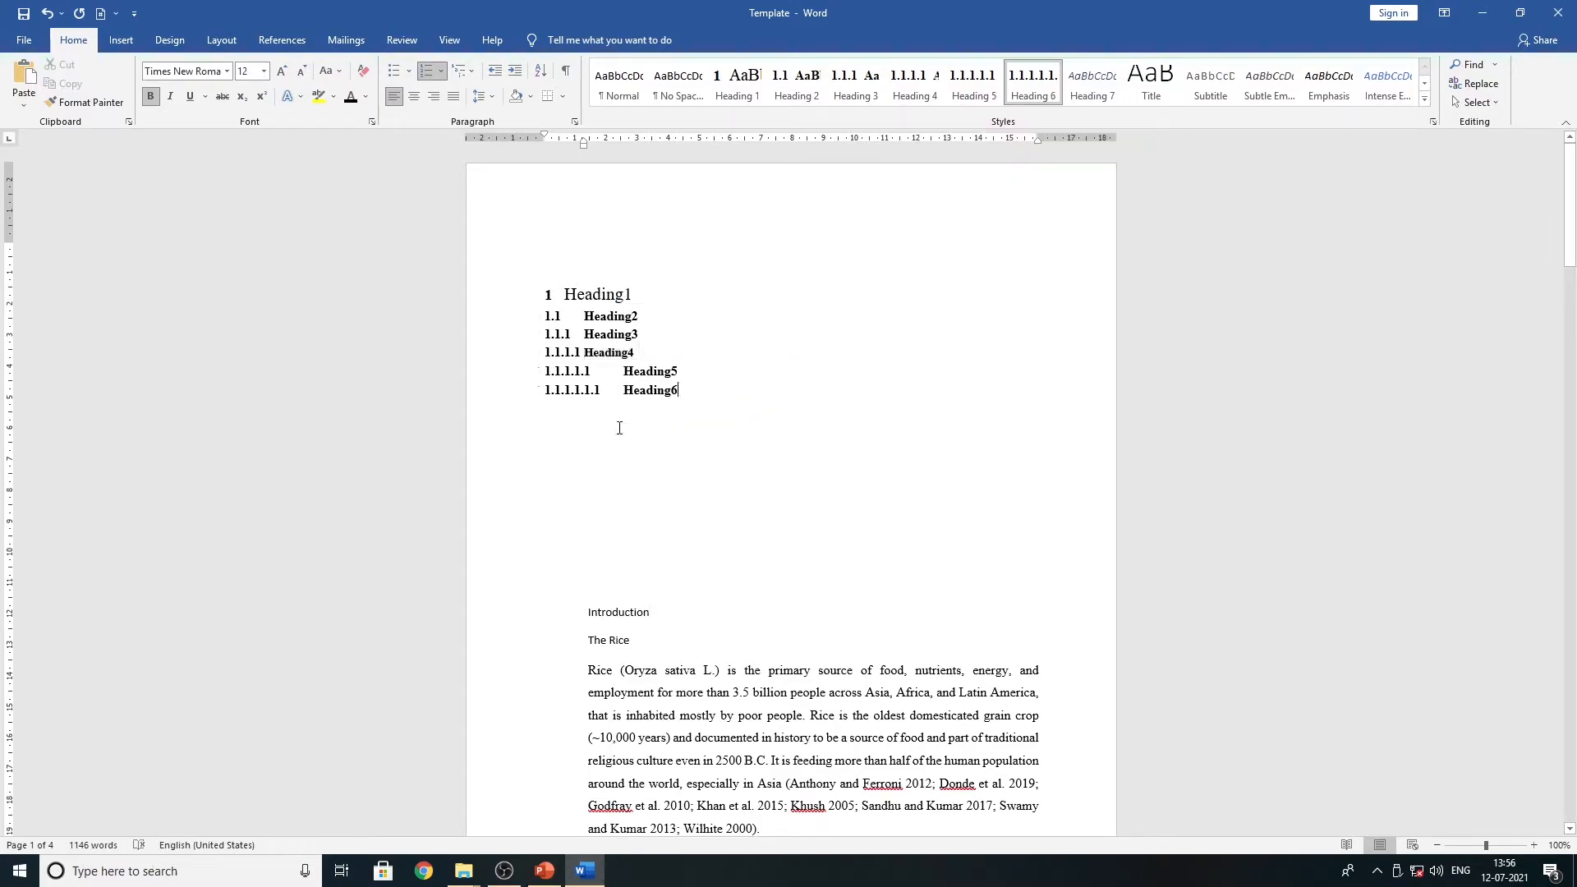
{"action": "left_click_drag", "start_coordinate": [586, 378], "coordinate": [552, 349]}
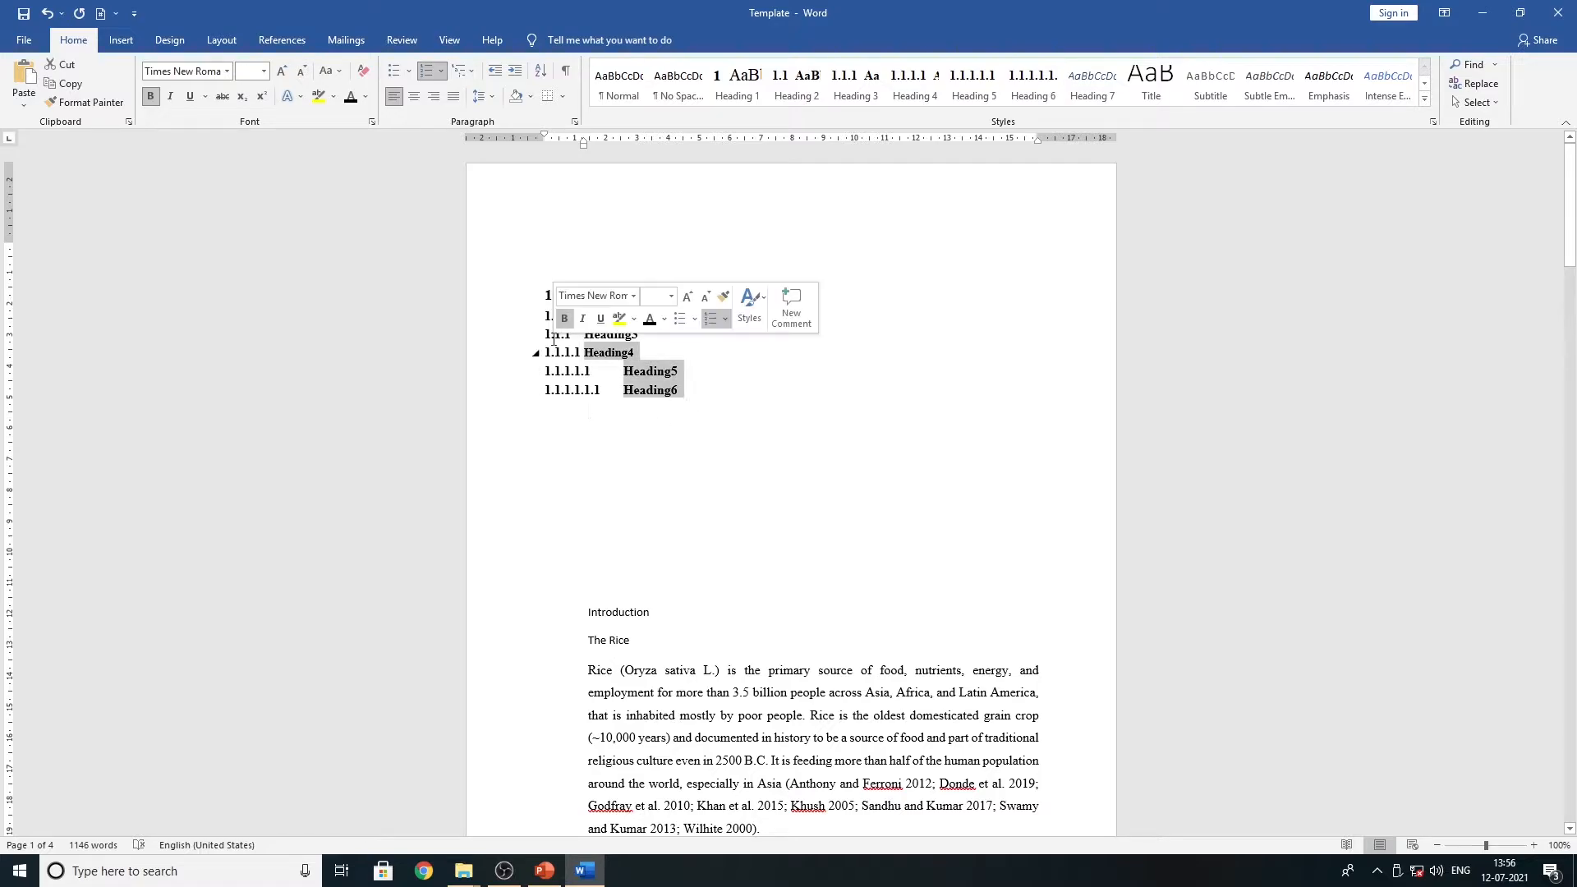
{"action": "left_click", "coordinate": [529, 267]}
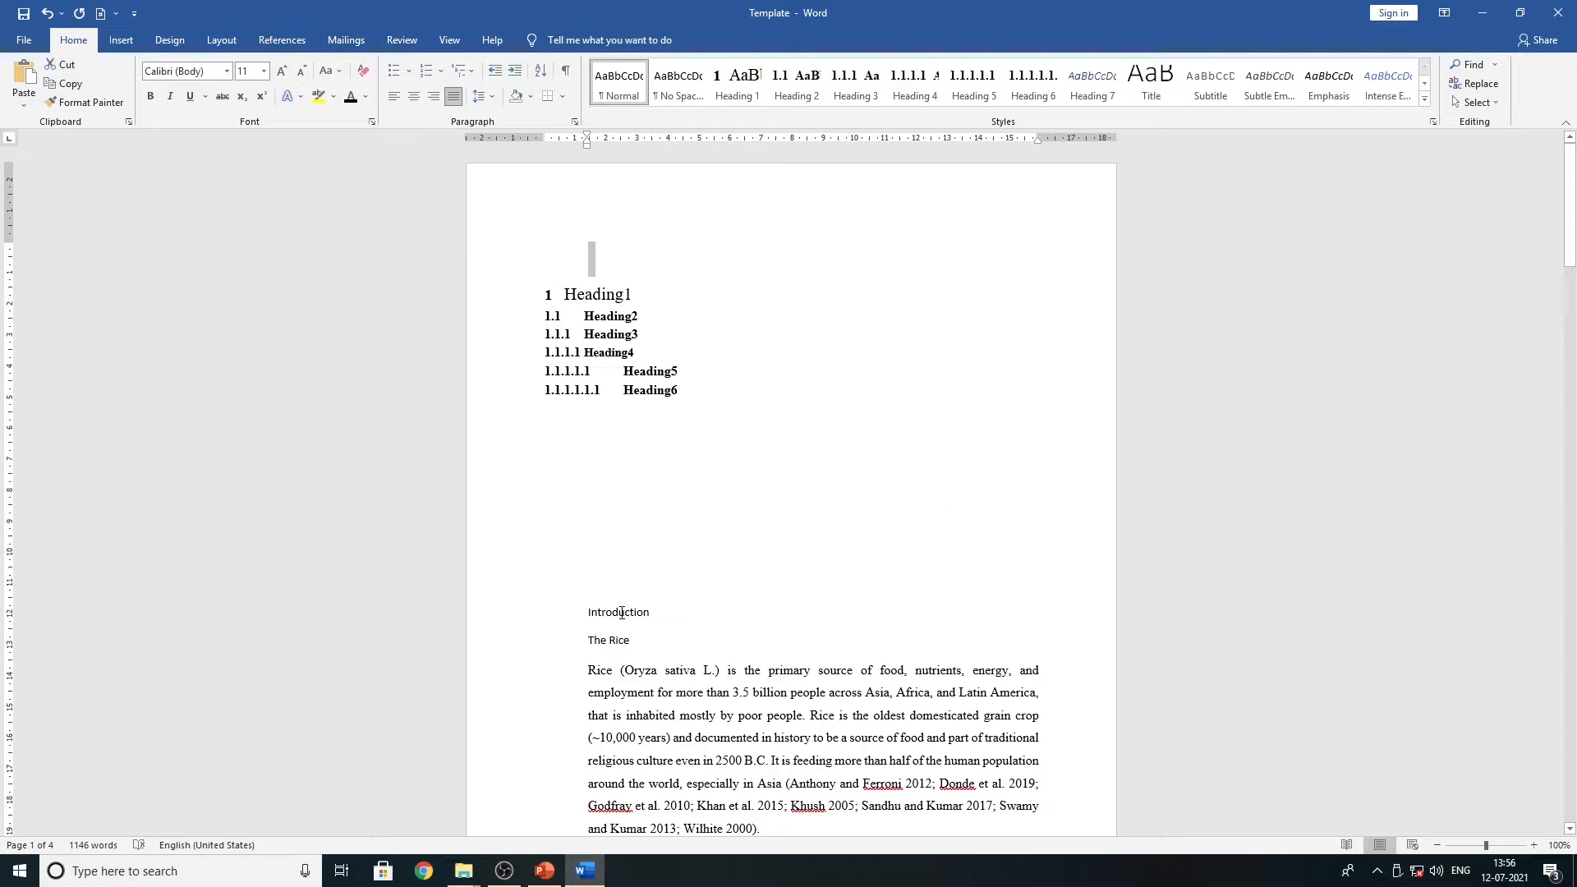
{"action": "scroll", "coordinate": [622, 613], "scroll_direction": "down", "scroll_amount": 2}
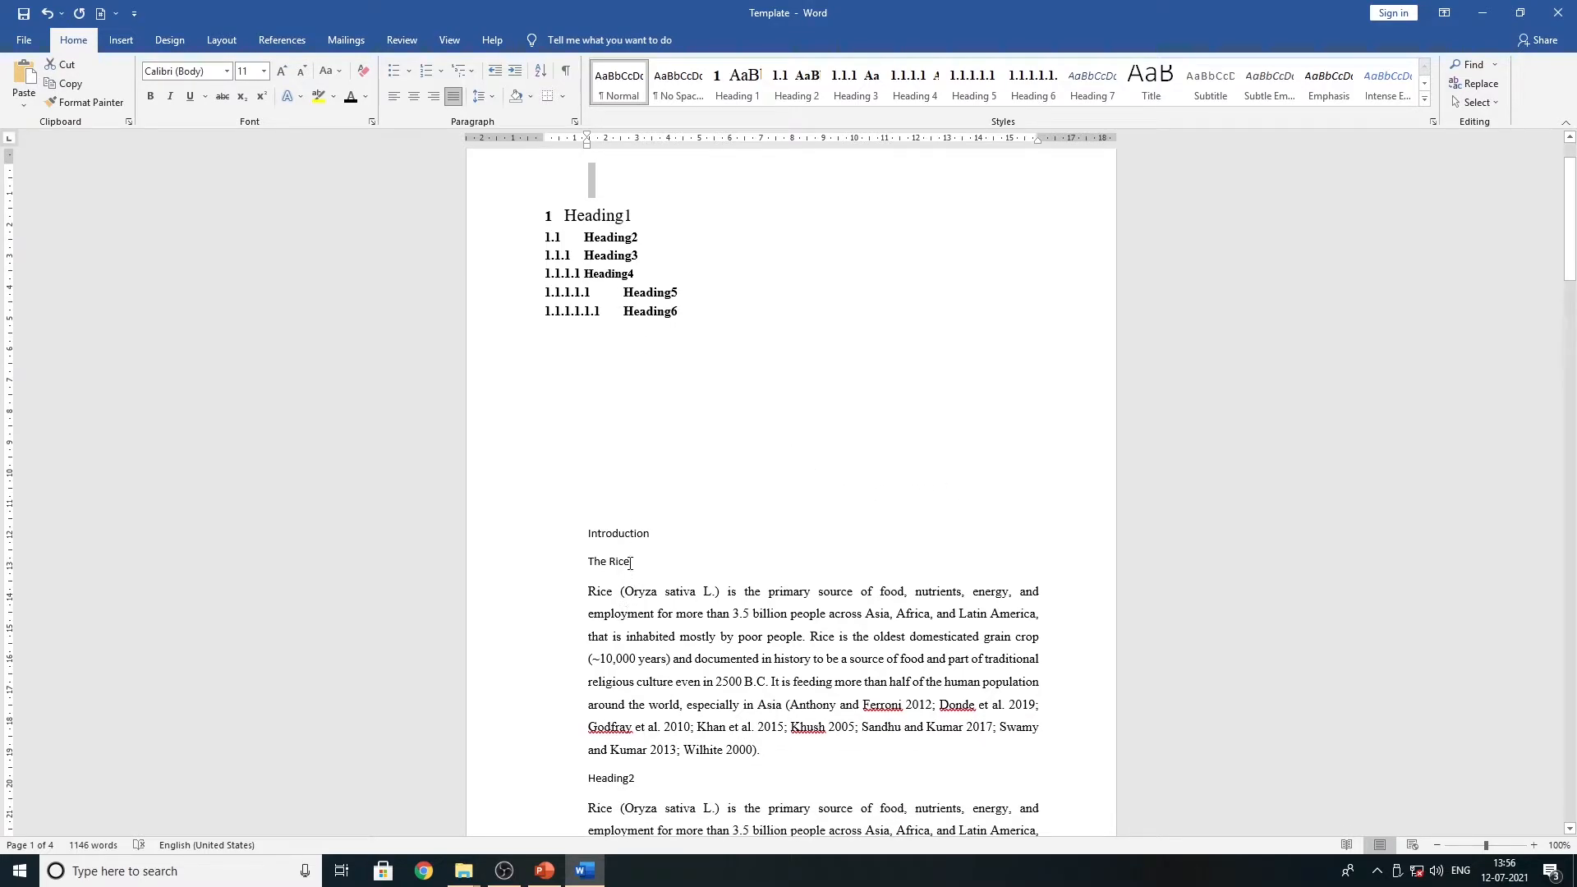
{"action": "left_click", "coordinate": [554, 382]}
{"action": "left_click_drag", "start_coordinate": [590, 420], "coordinate": [864, 828]}
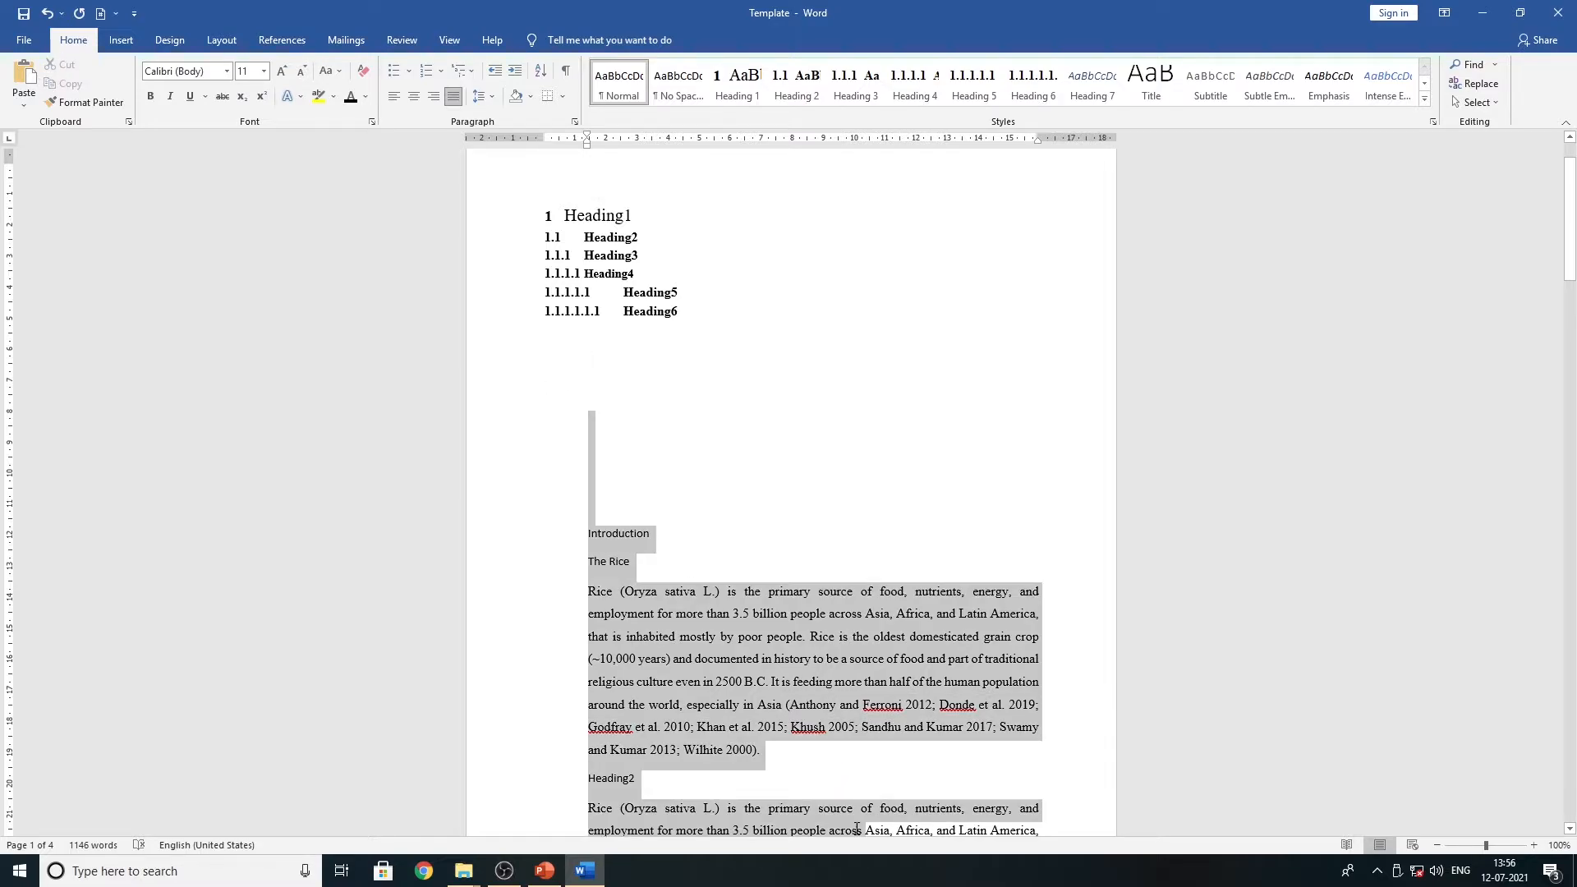
{"action": "left_click", "coordinate": [564, 394]}
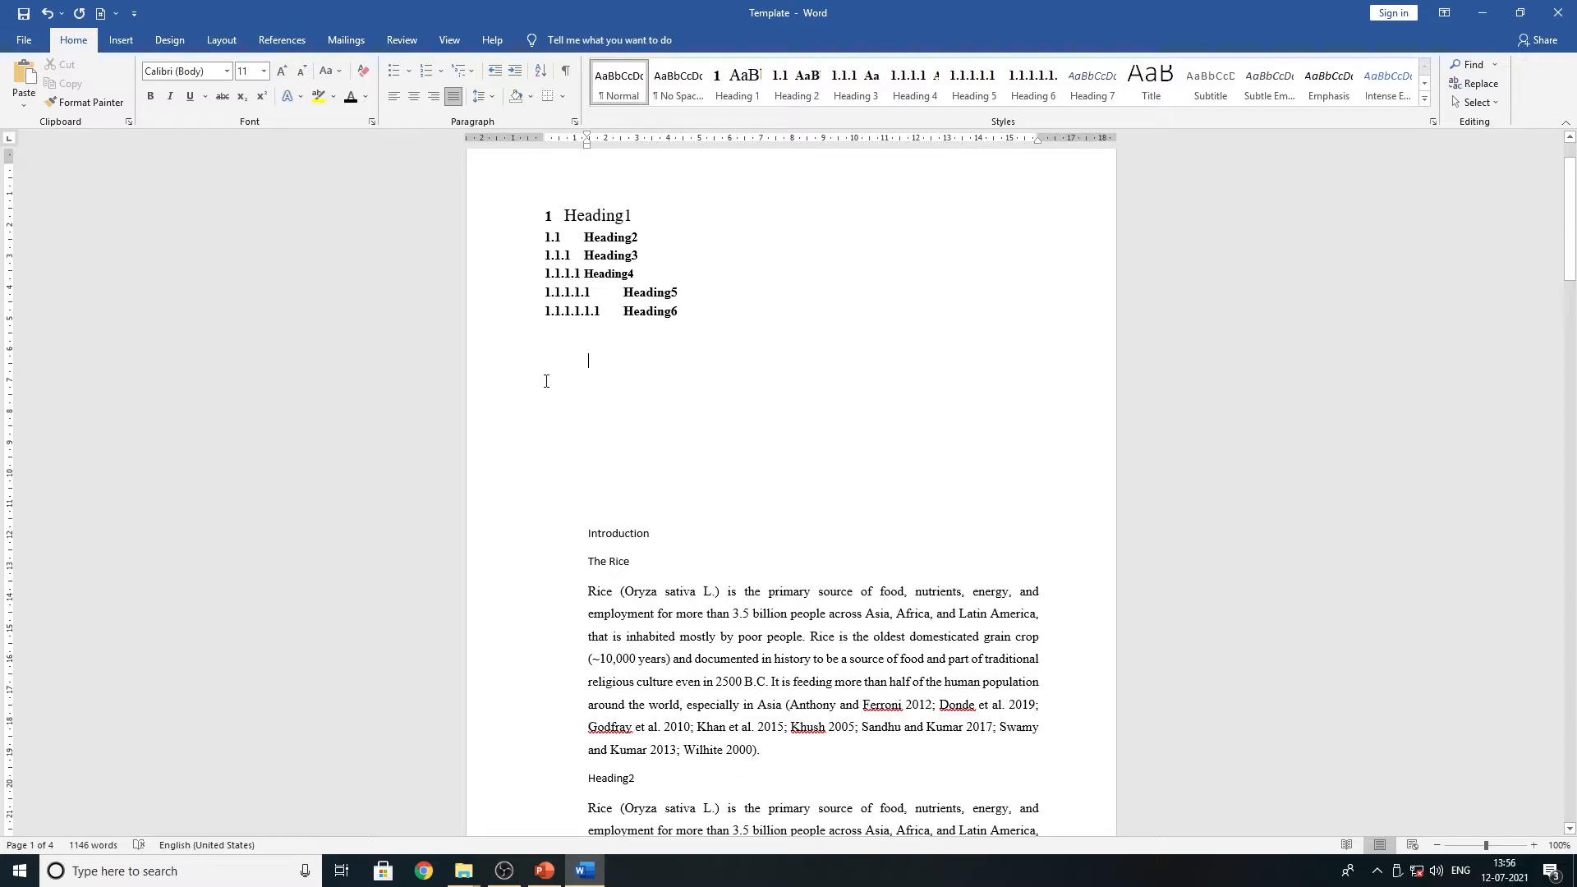
{"action": "right_click", "coordinate": [550, 380]}
{"action": "key", "text": "Escape"}
{"action": "right_click", "coordinate": [537, 396]}
{"action": "key", "text": "Escape"}
- Apply the Heading 1 style to the Introduction line
{"action": "left_click", "coordinate": [737, 86]}
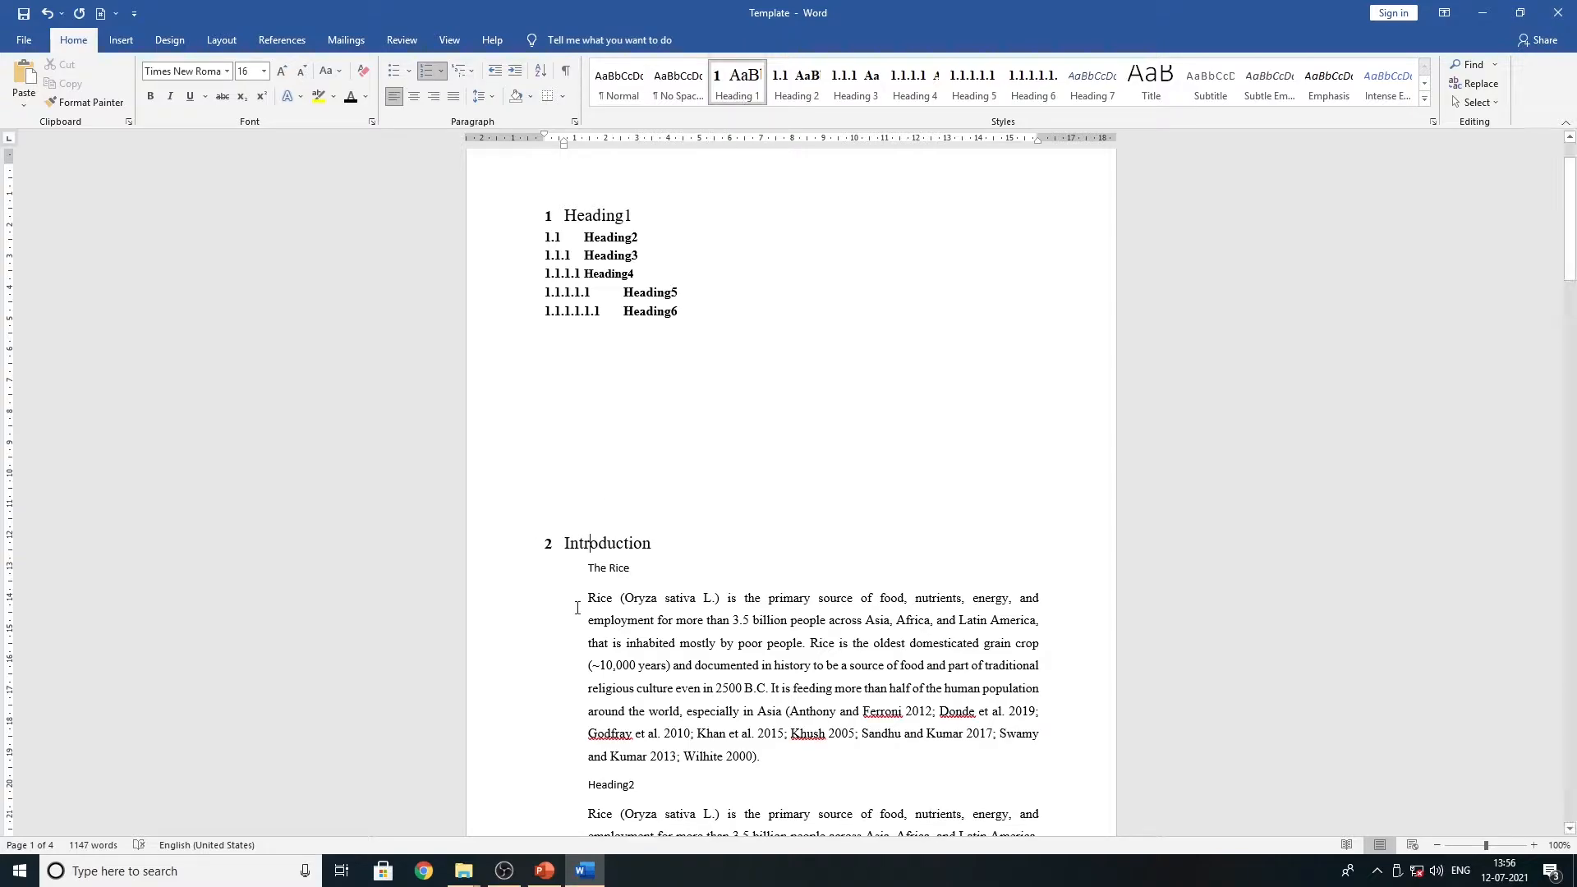
{"action": "left_click_drag", "start_coordinate": [658, 545], "coordinate": [562, 546]}
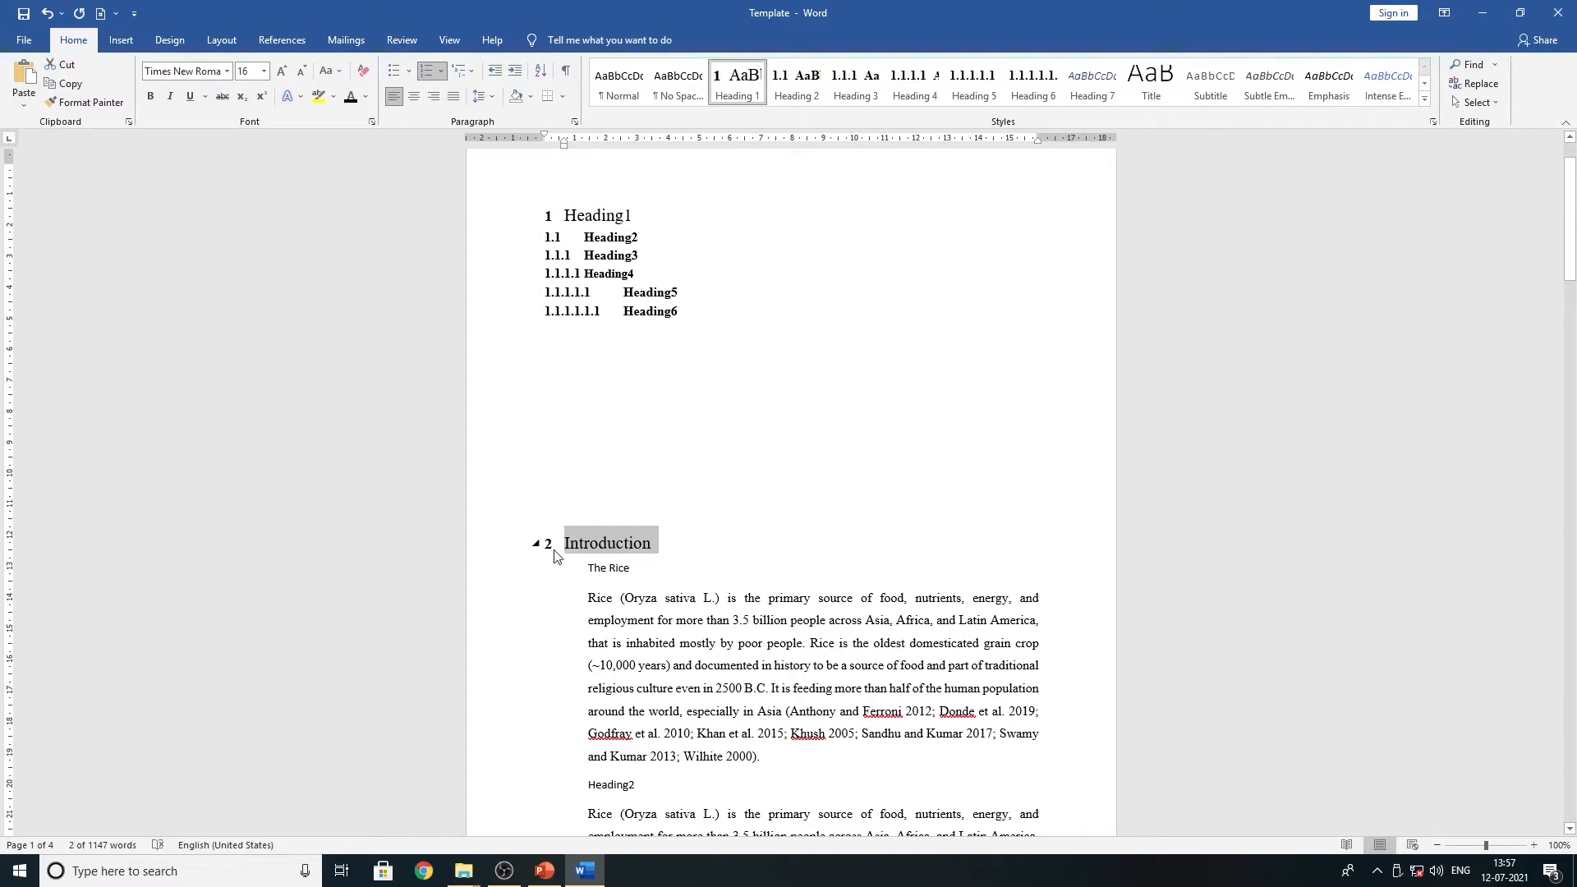
- Make the Introduction heading bold and update the Heading 1 style to match it
{"action": "left_click", "coordinate": [633, 548]}
{"action": "double_click", "coordinate": [632, 546]}
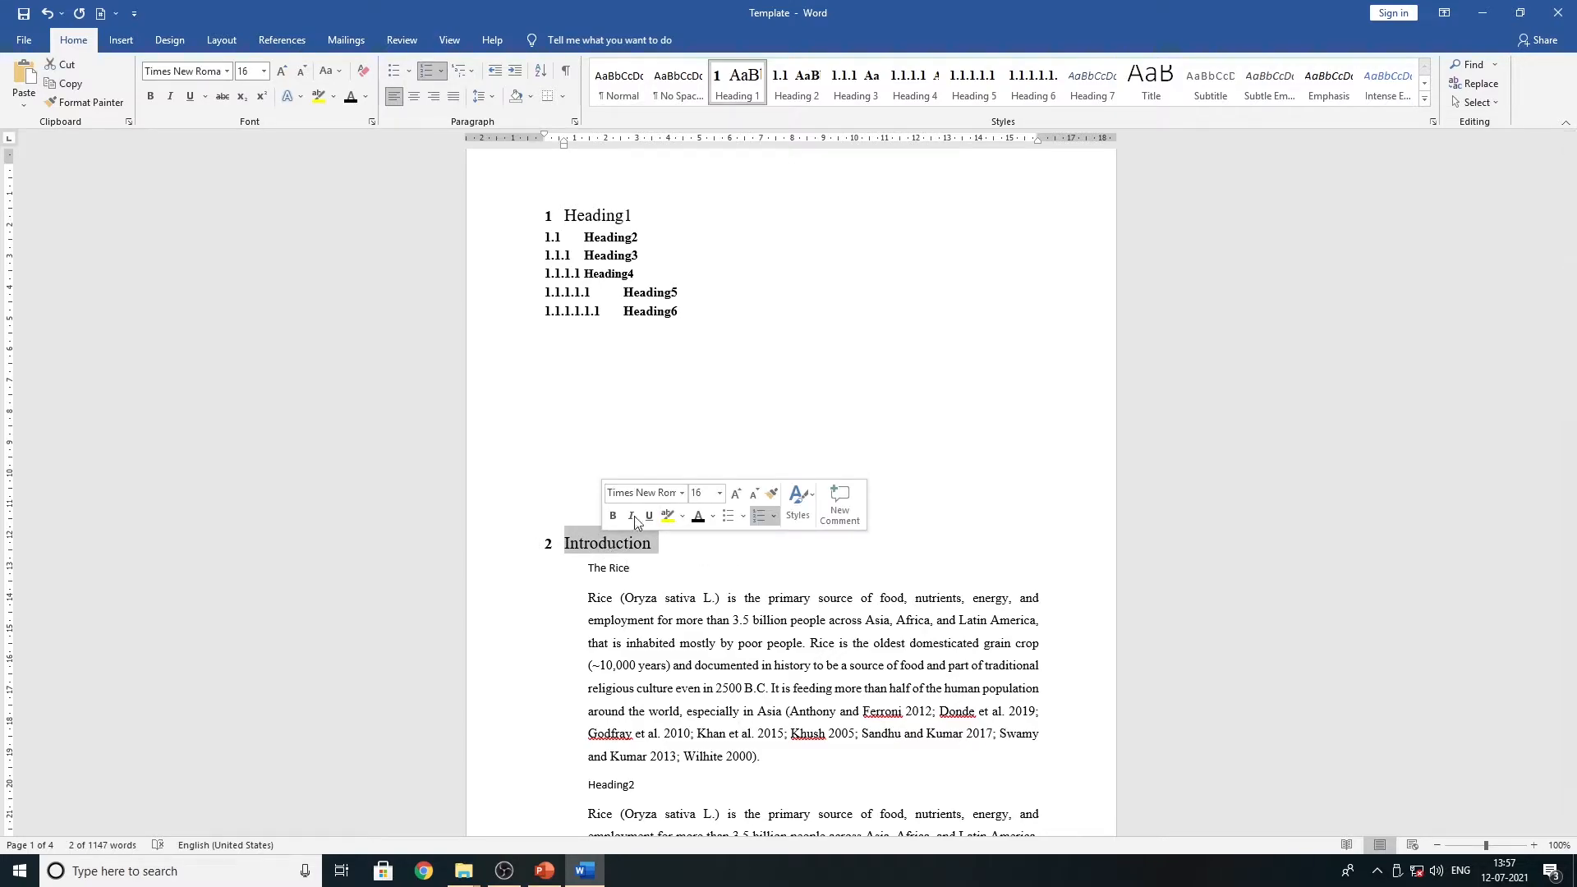
{"action": "left_click", "coordinate": [613, 516]}
{"action": "right_click", "coordinate": [749, 85]}
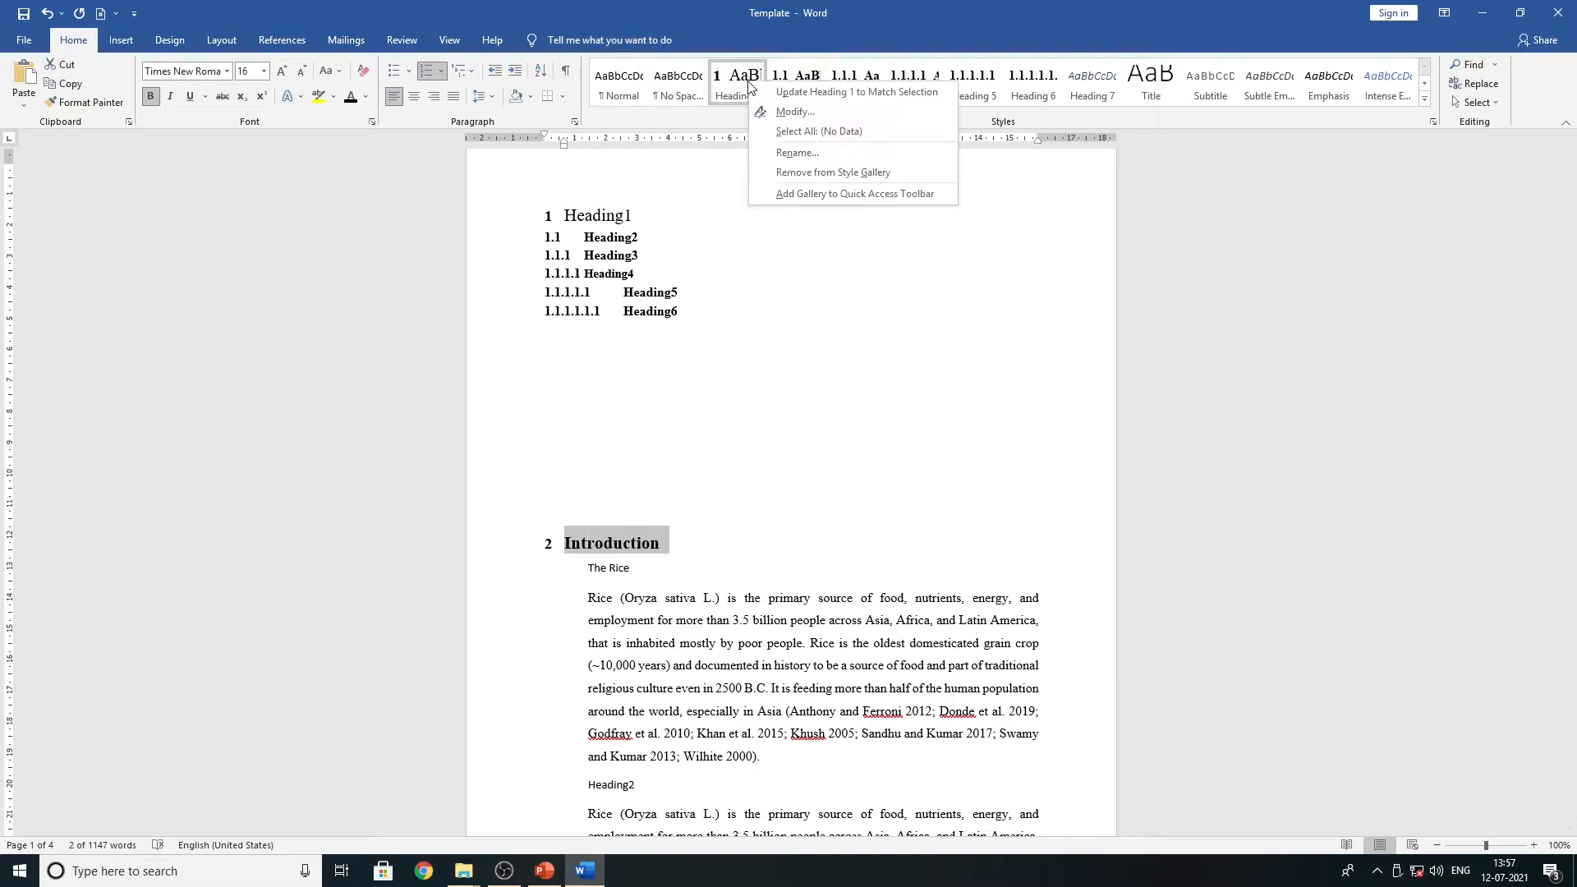
{"action": "left_click", "coordinate": [761, 92]}
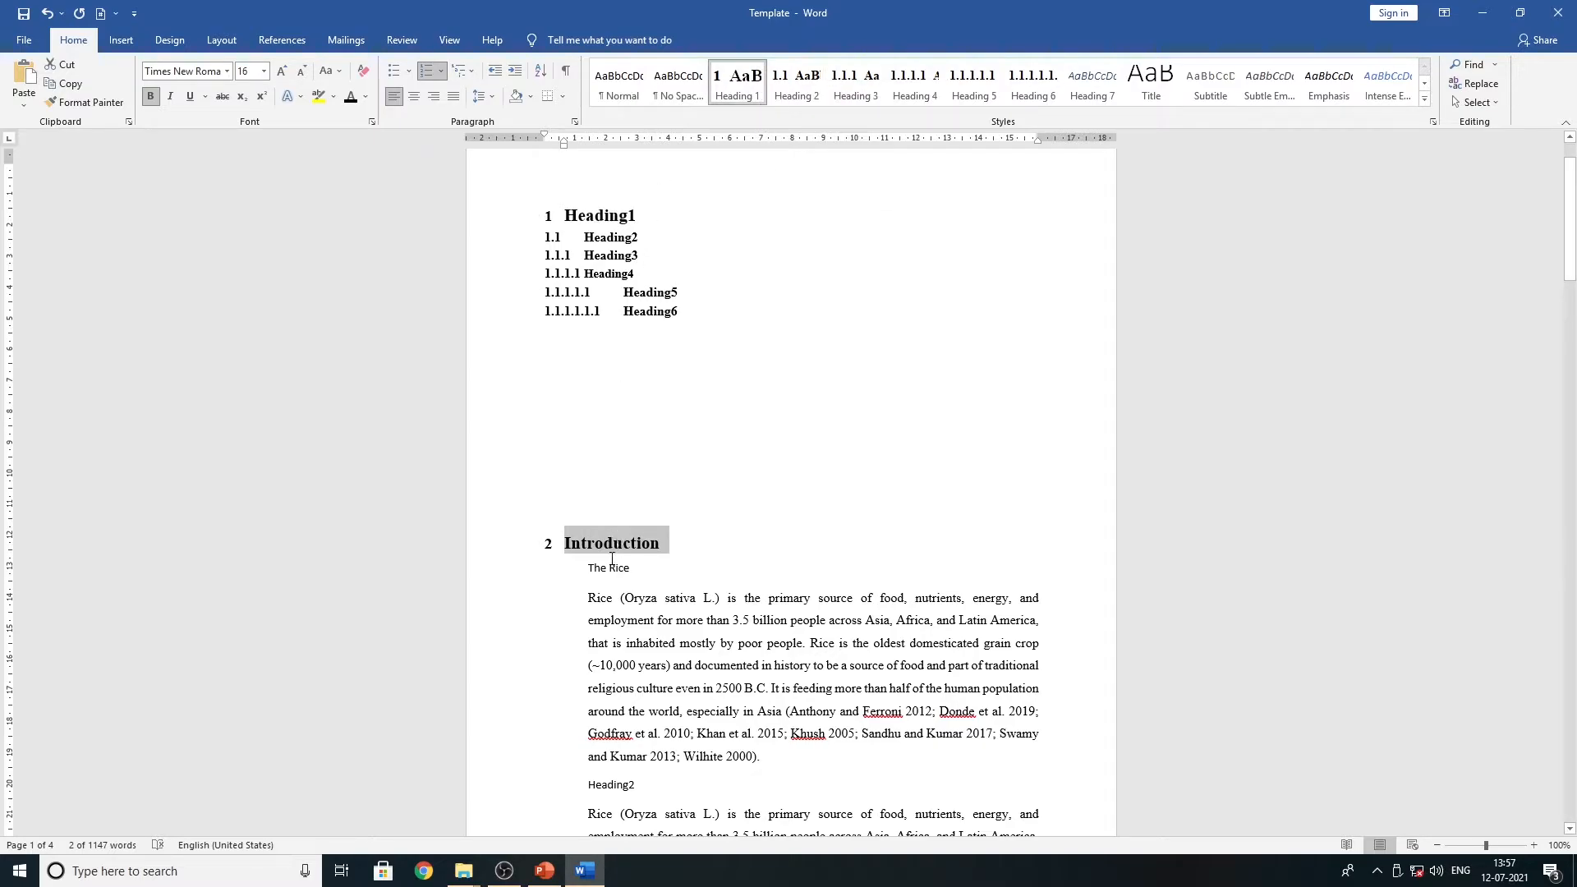
- Apply the Heading 2 style to the line The Rice under Introduction
{"action": "left_click", "coordinate": [712, 567]}
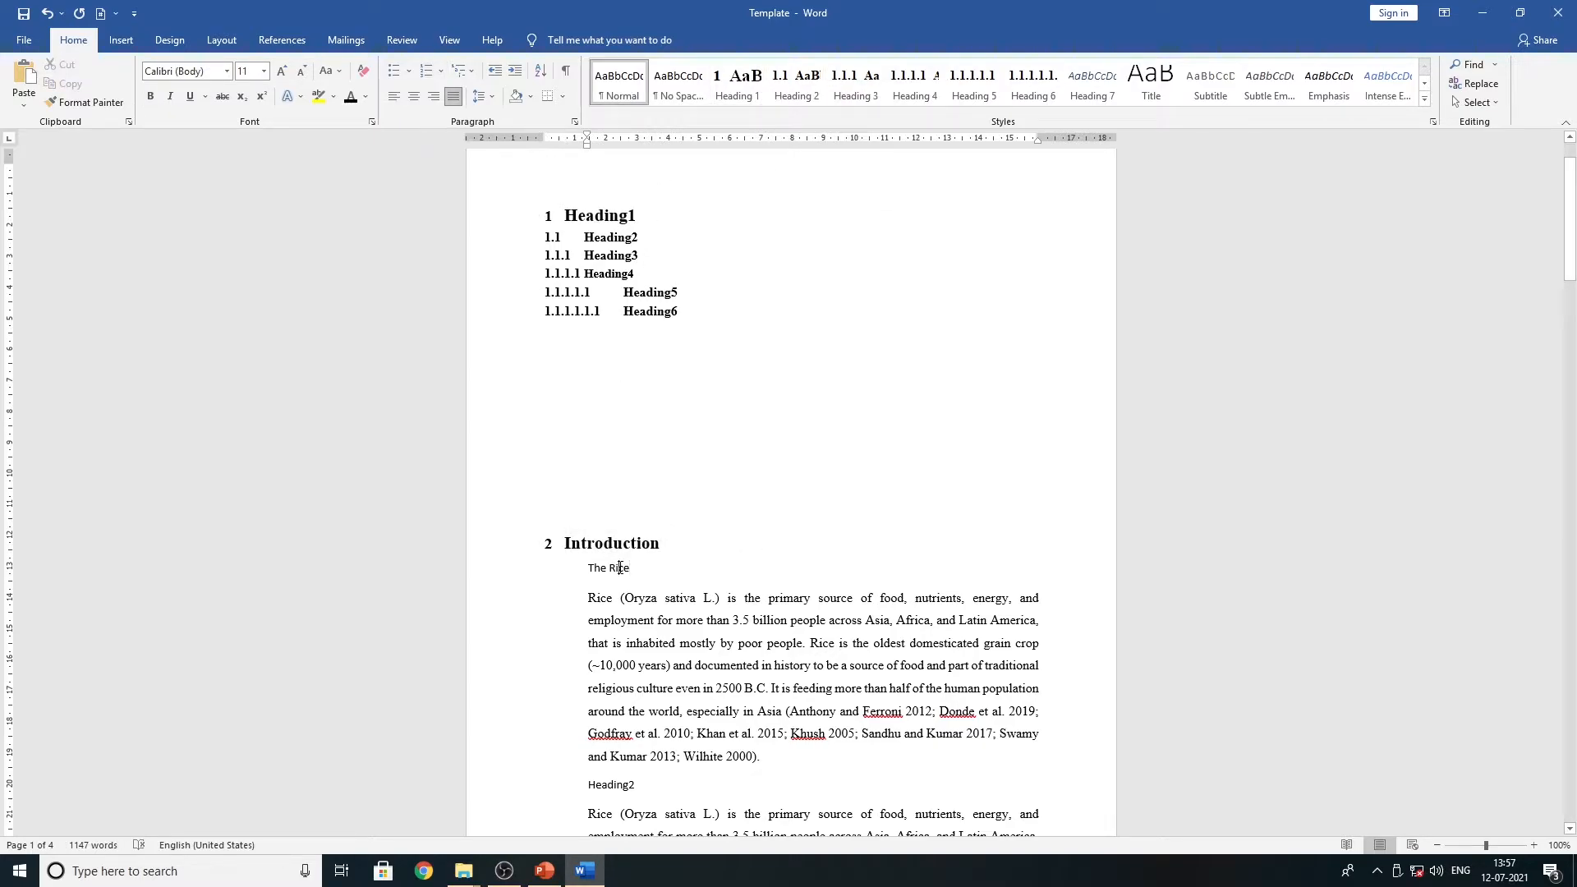
{"action": "left_click_drag", "start_coordinate": [630, 572], "coordinate": [588, 568]}
{"action": "left_click", "coordinate": [794, 90]}
{"action": "left_click", "coordinate": [795, 92]}
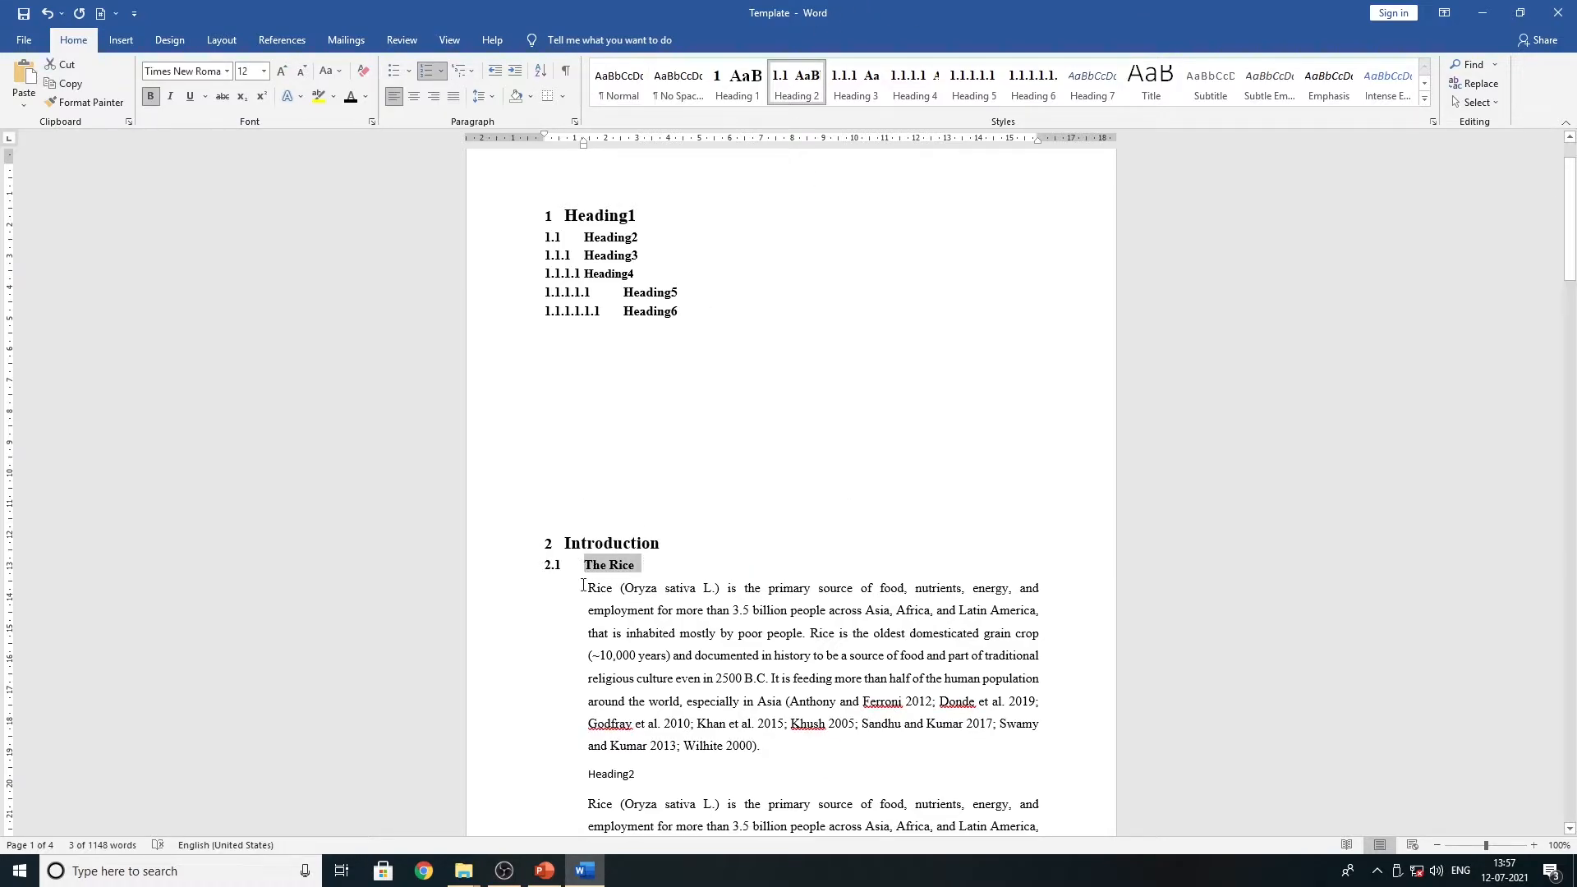
- Apply the Heading 2 style to the lines Heading2 and Heading3 between the body paragraphs
{"action": "scroll", "coordinate": [583, 581], "scroll_direction": "down", "scroll_amount": 5}
{"action": "left_click", "coordinate": [594, 535]}
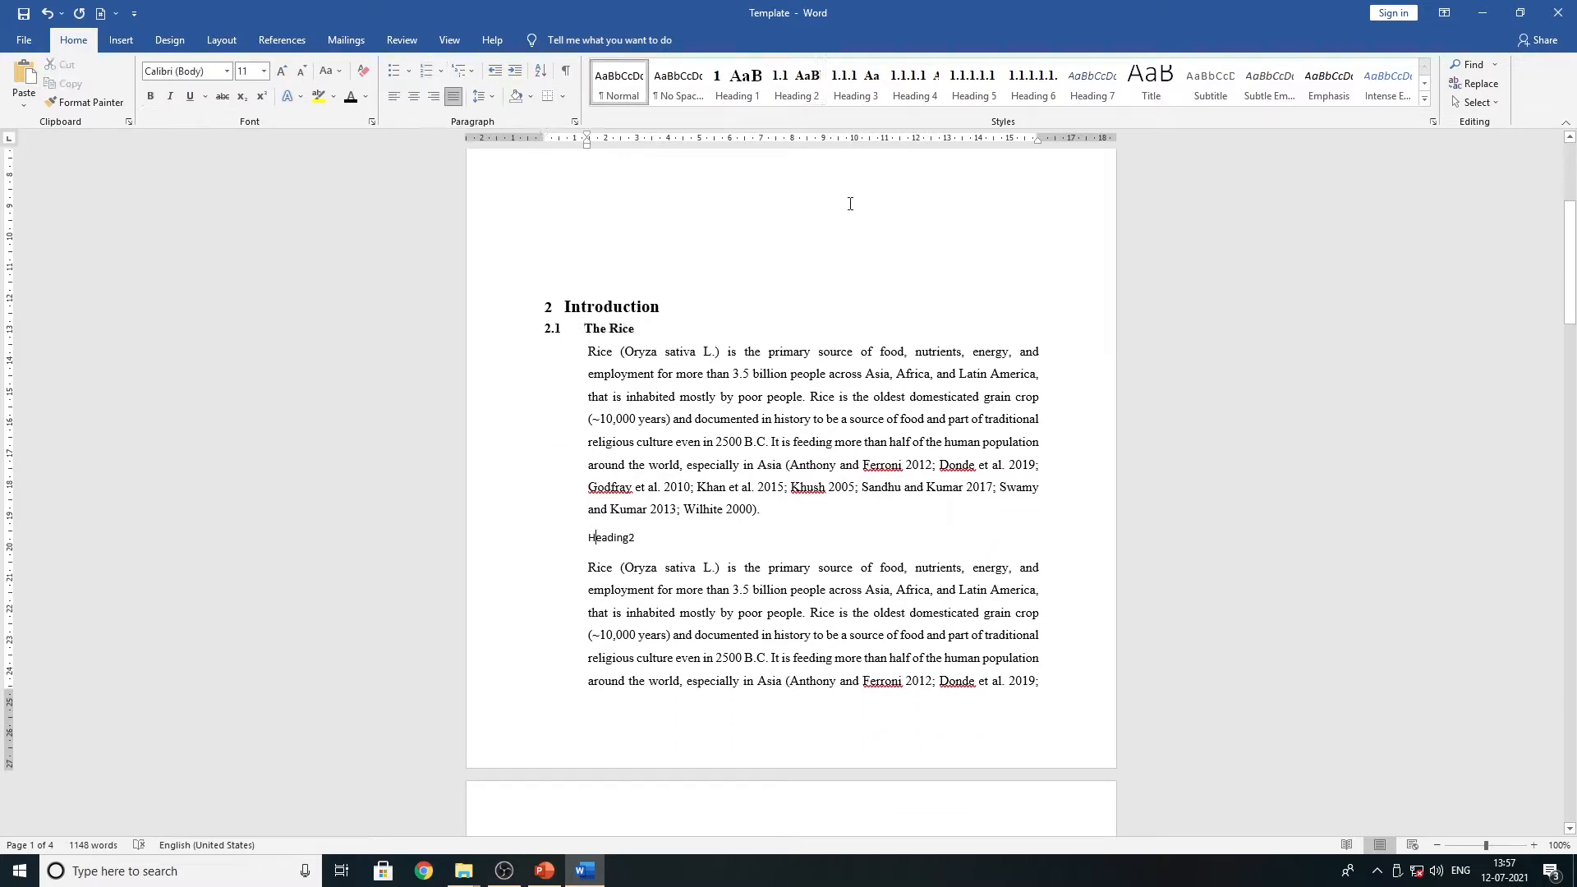
{"action": "left_click", "coordinate": [846, 100]}
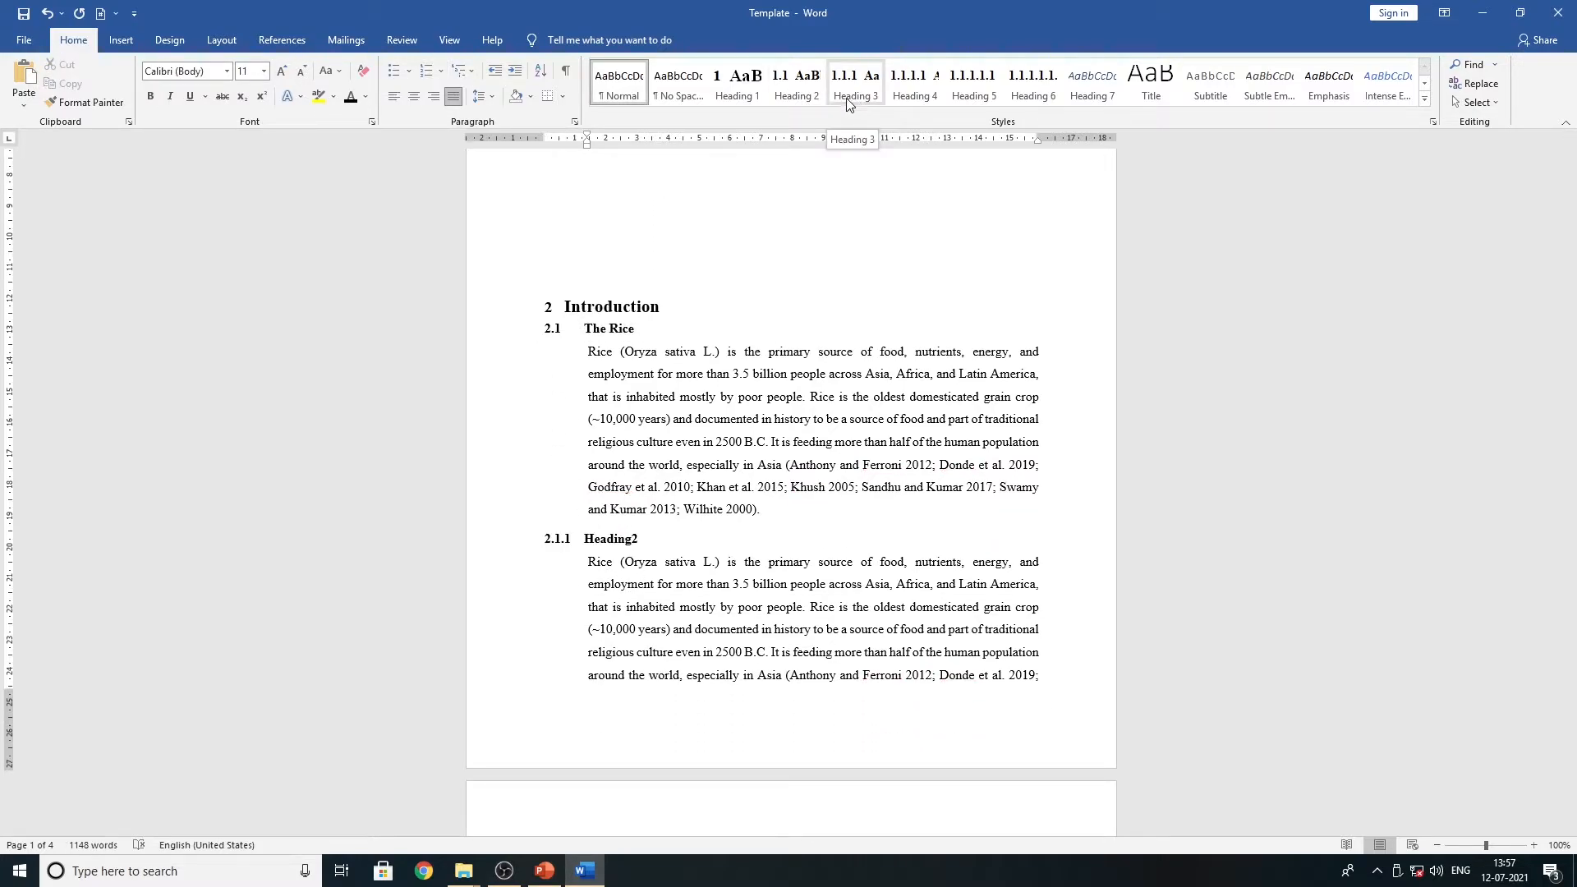
{"action": "left_click", "coordinate": [795, 86]}
{"action": "scroll", "coordinate": [596, 573], "scroll_direction": "down", "scroll_amount": 6}
{"action": "scroll", "coordinate": [597, 573], "scroll_direction": "down", "scroll_amount": 4}
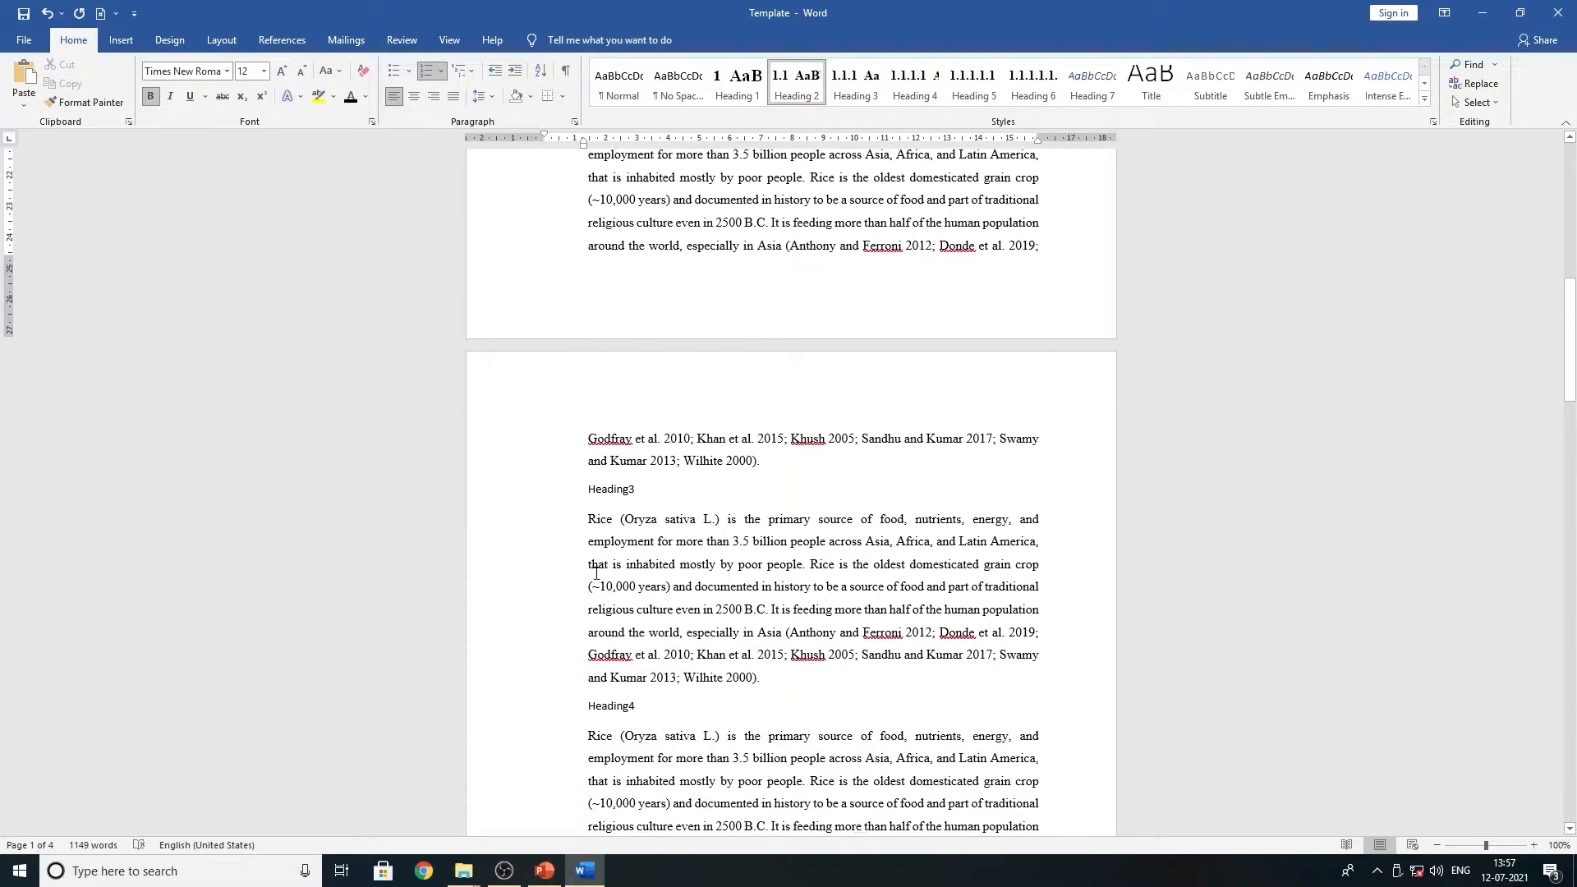
{"action": "left_click", "coordinate": [612, 486]}
{"action": "left_click", "coordinate": [779, 92]}
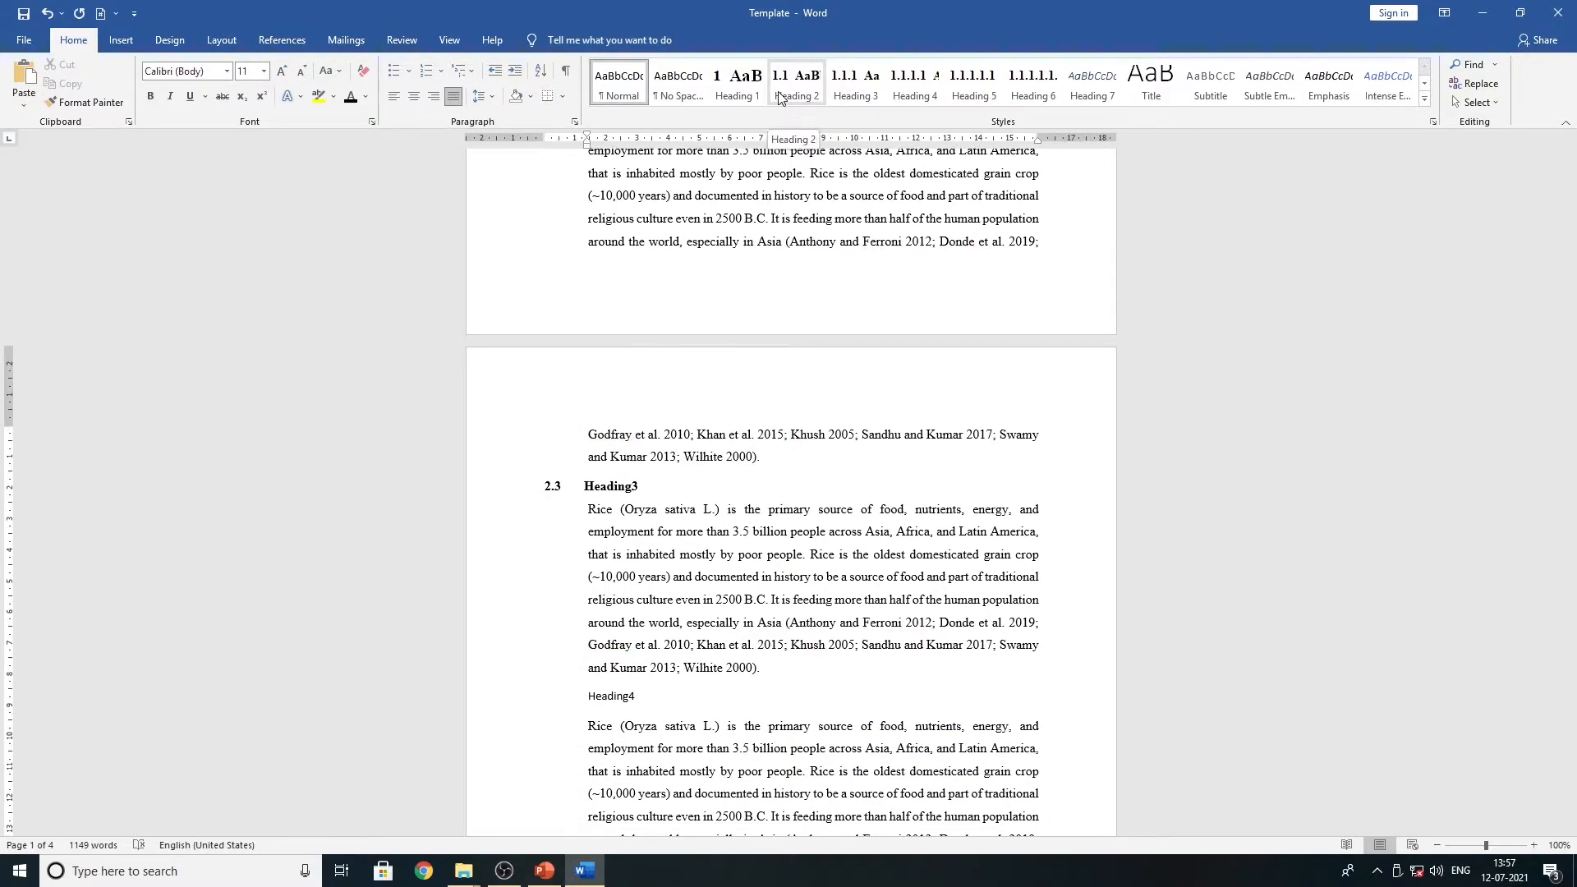
- Apply the Heading 3 style to the Heading3 line and the Heading 4 style to the Heading4 line
{"action": "left_click", "coordinate": [856, 86]}
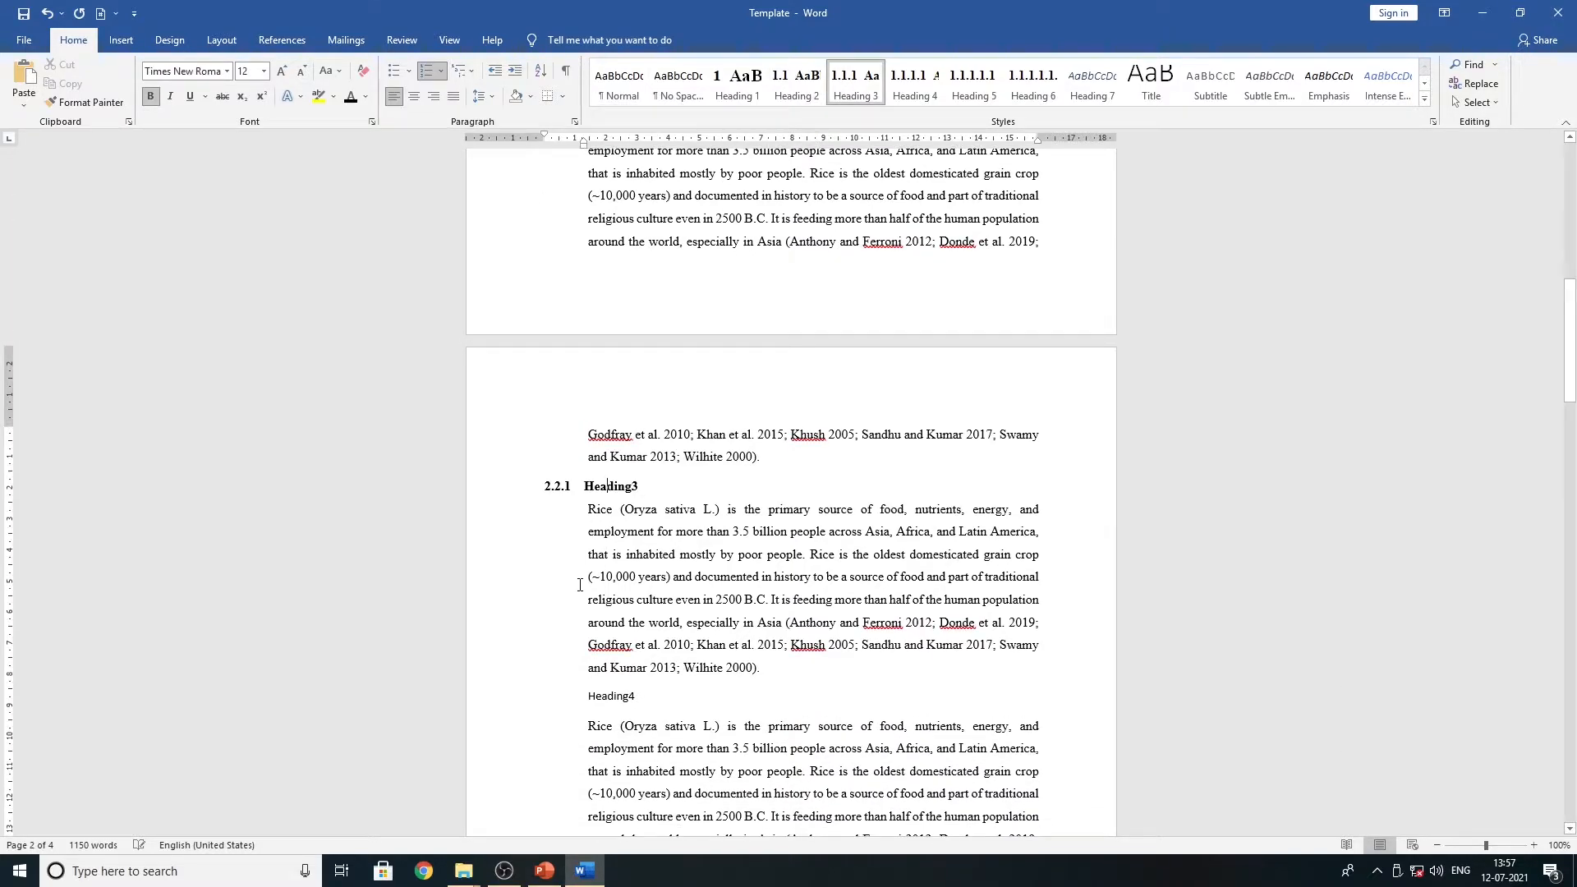
{"action": "scroll", "coordinate": [580, 585], "scroll_direction": "down", "scroll_amount": 4}
{"action": "left_click", "coordinate": [602, 537]}
{"action": "left_click", "coordinate": [914, 82]}
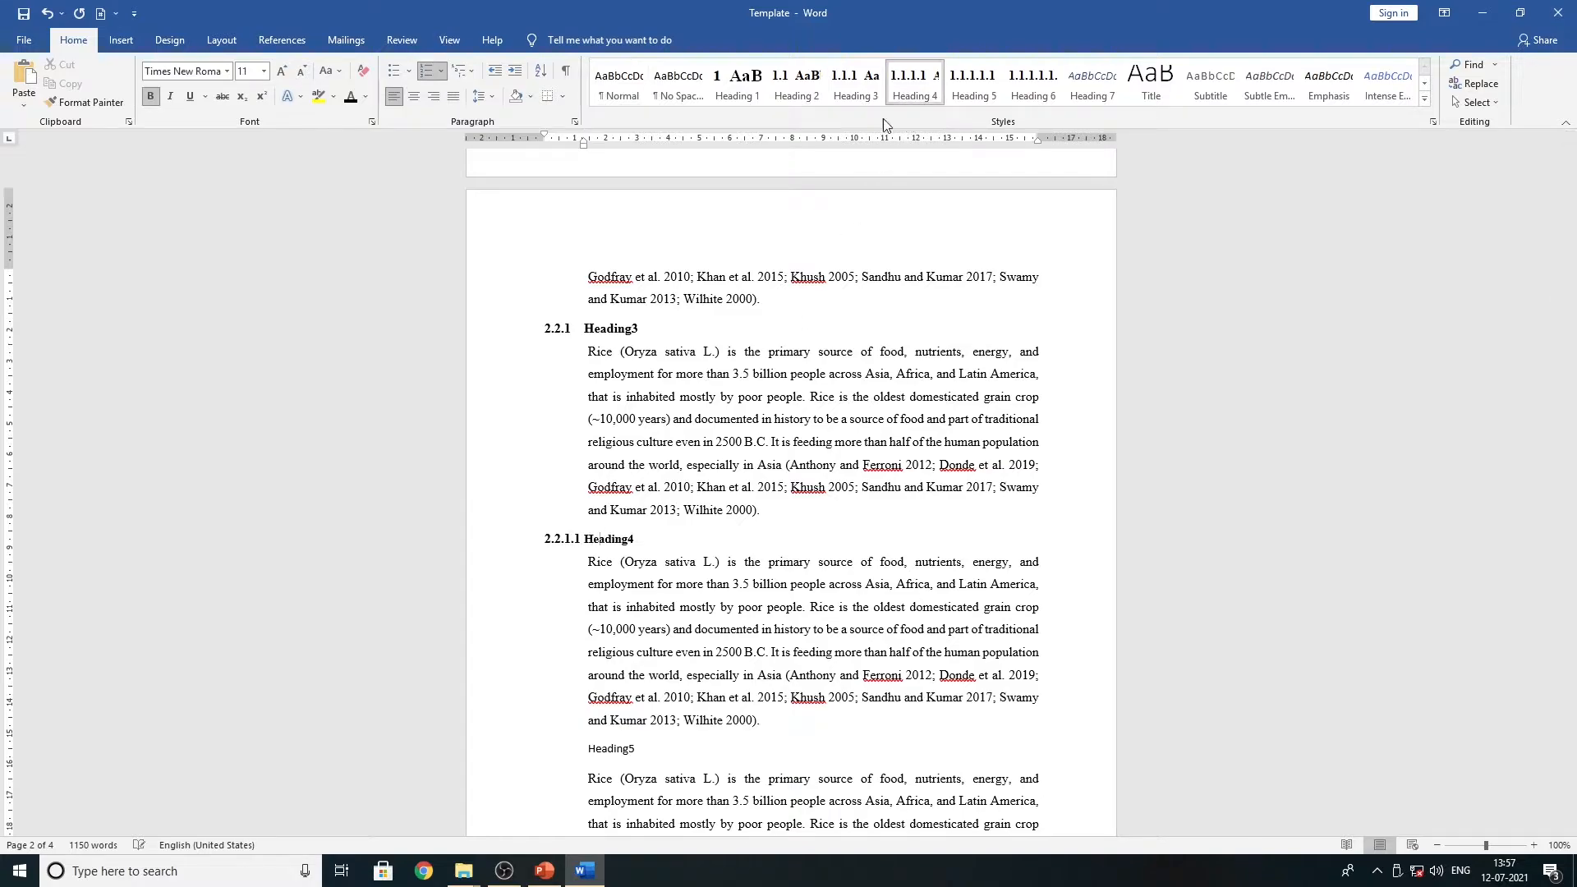
- Apply the Heading 4 style to the lines Heading5 and Heading6 between the body paragraphs
{"action": "scroll", "coordinate": [617, 597], "scroll_direction": "down", "scroll_amount": 5}
{"action": "left_click", "coordinate": [606, 550]}
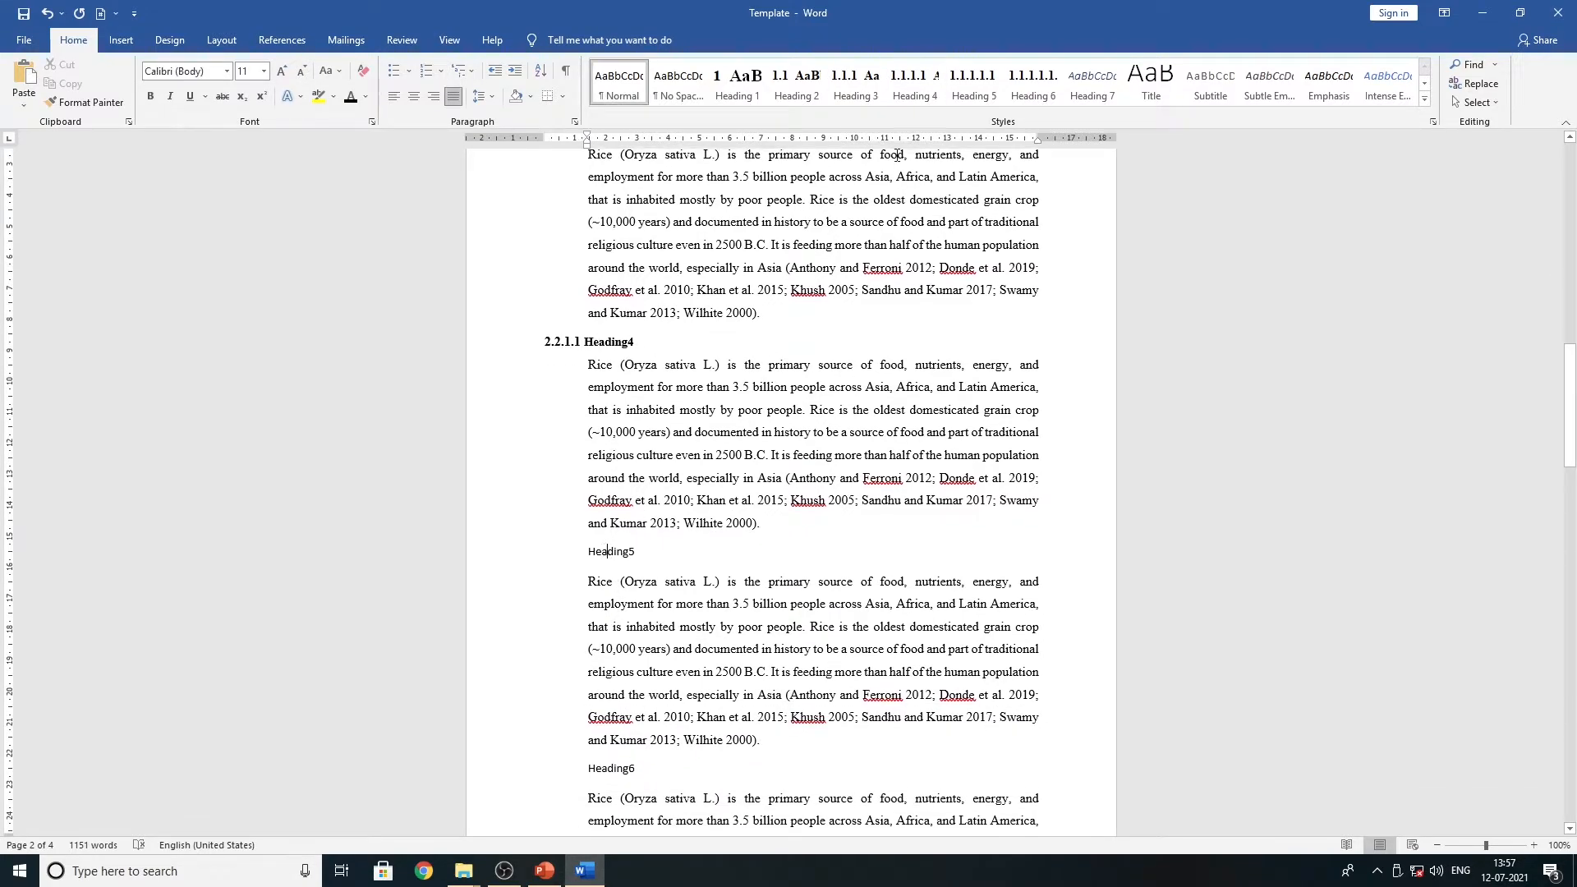
{"action": "left_click", "coordinate": [914, 91]}
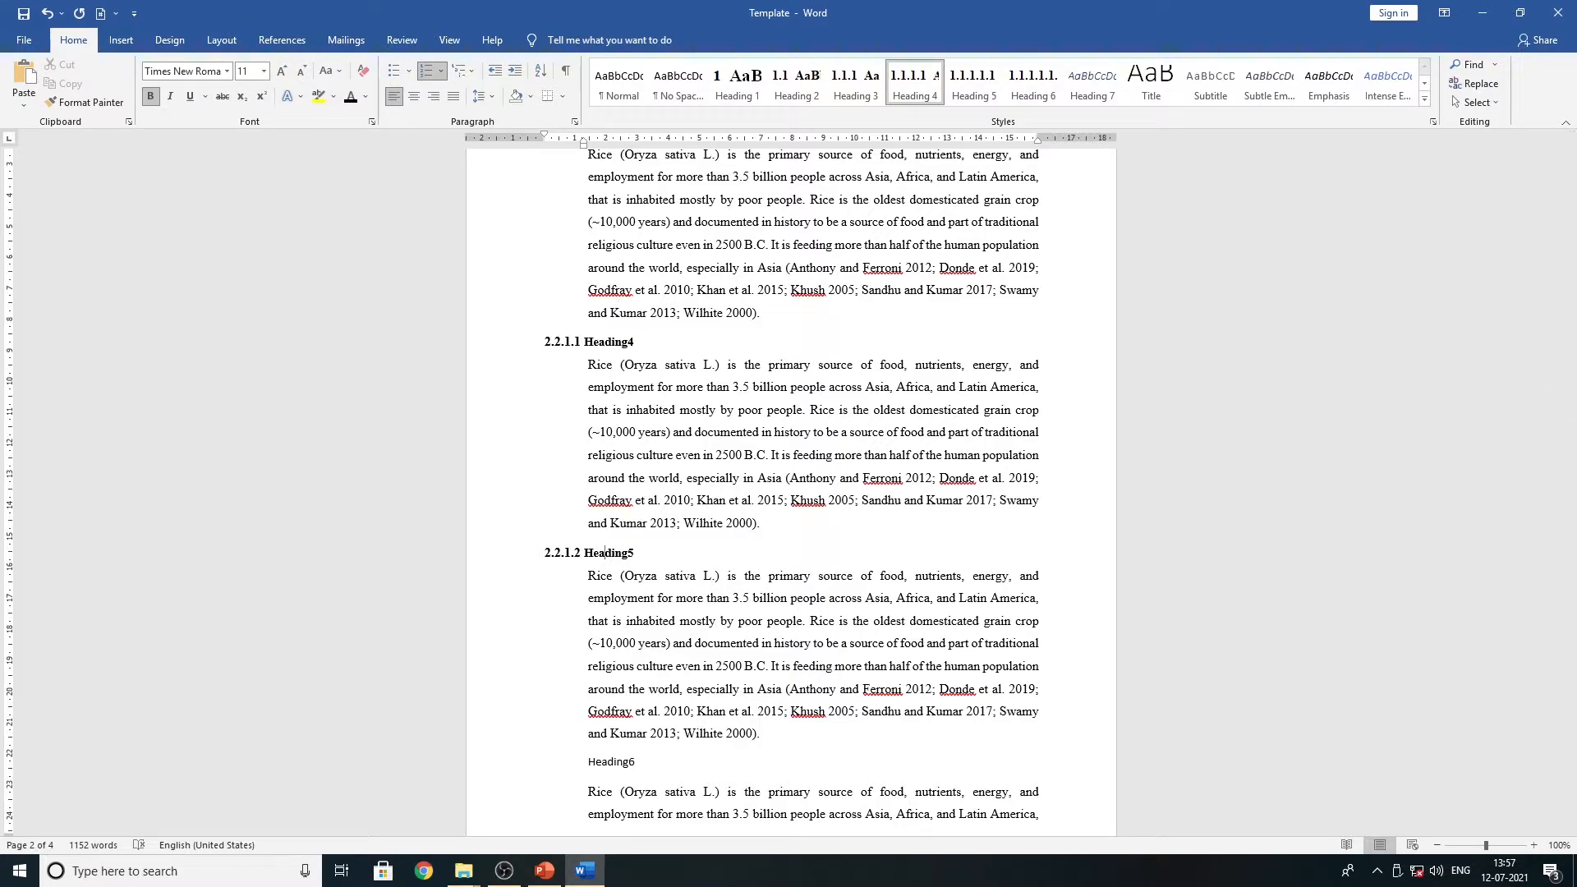
{"action": "scroll", "coordinate": [581, 678], "scroll_direction": "down", "scroll_amount": 2}
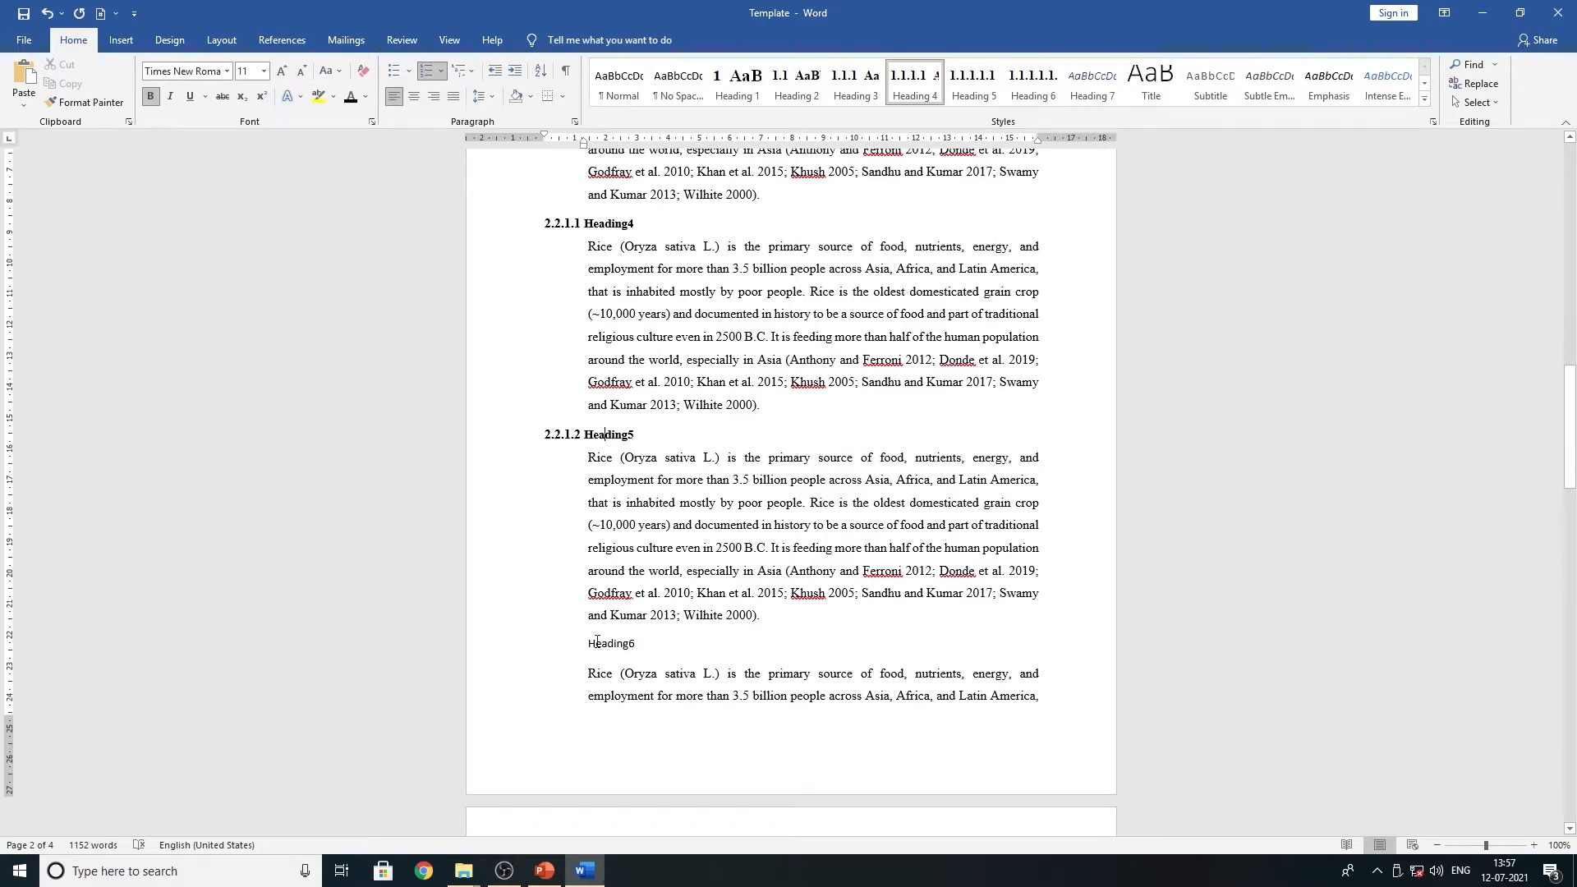
{"action": "left_click", "coordinate": [597, 643]}
{"action": "key", "text": "F4"}
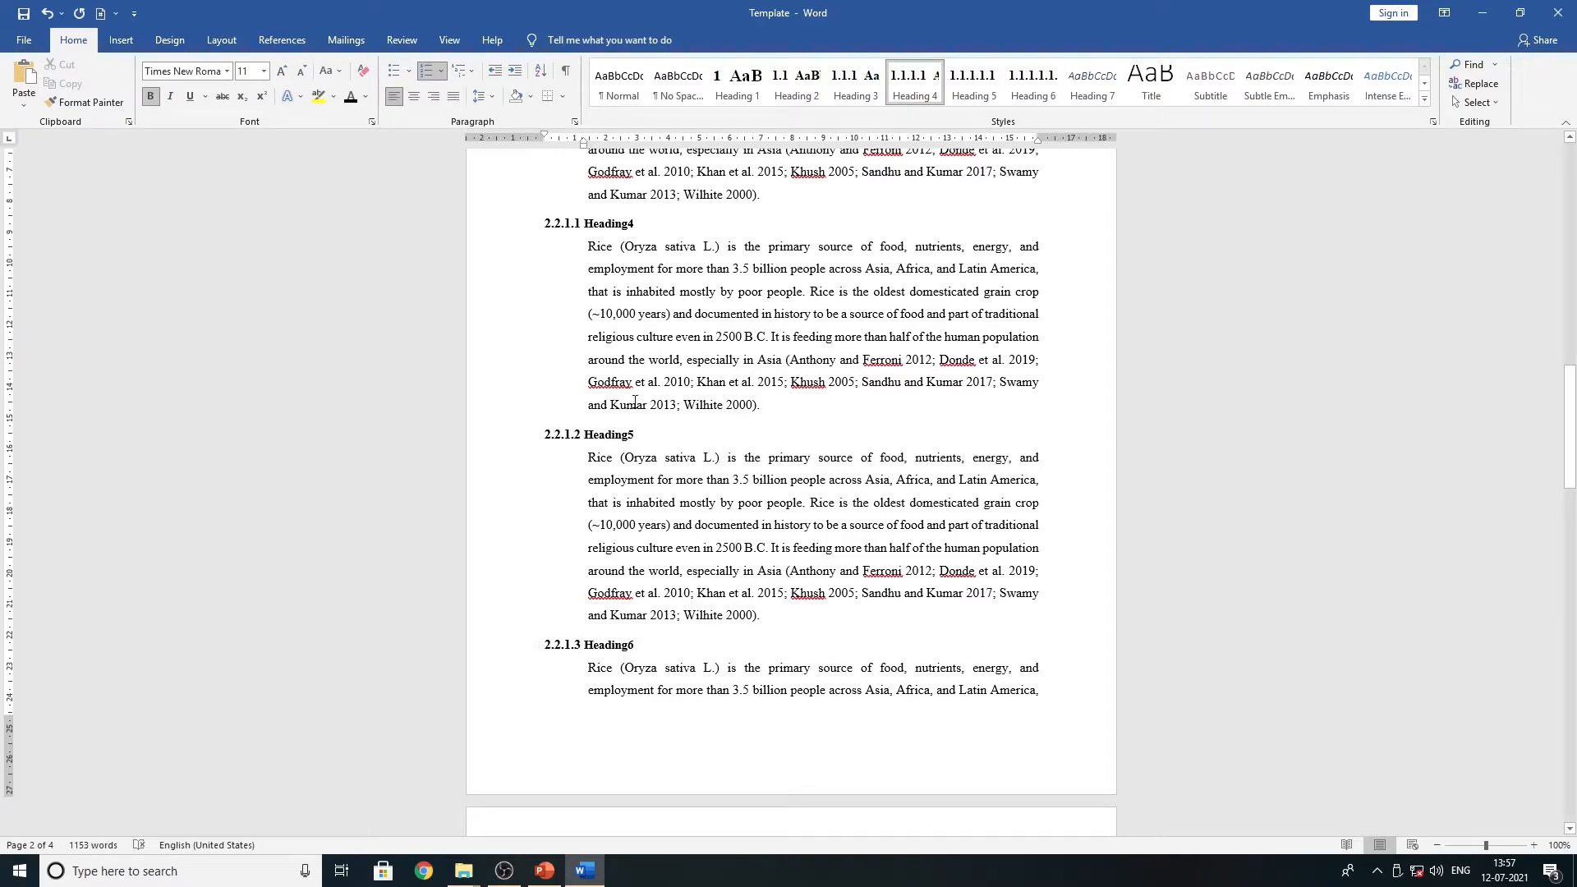
- Apply the Heading 1 style to the second line reading The Rice, after the Heading6 section
{"action": "scroll", "coordinate": [644, 649], "scroll_direction": "down", "scroll_amount": 8}
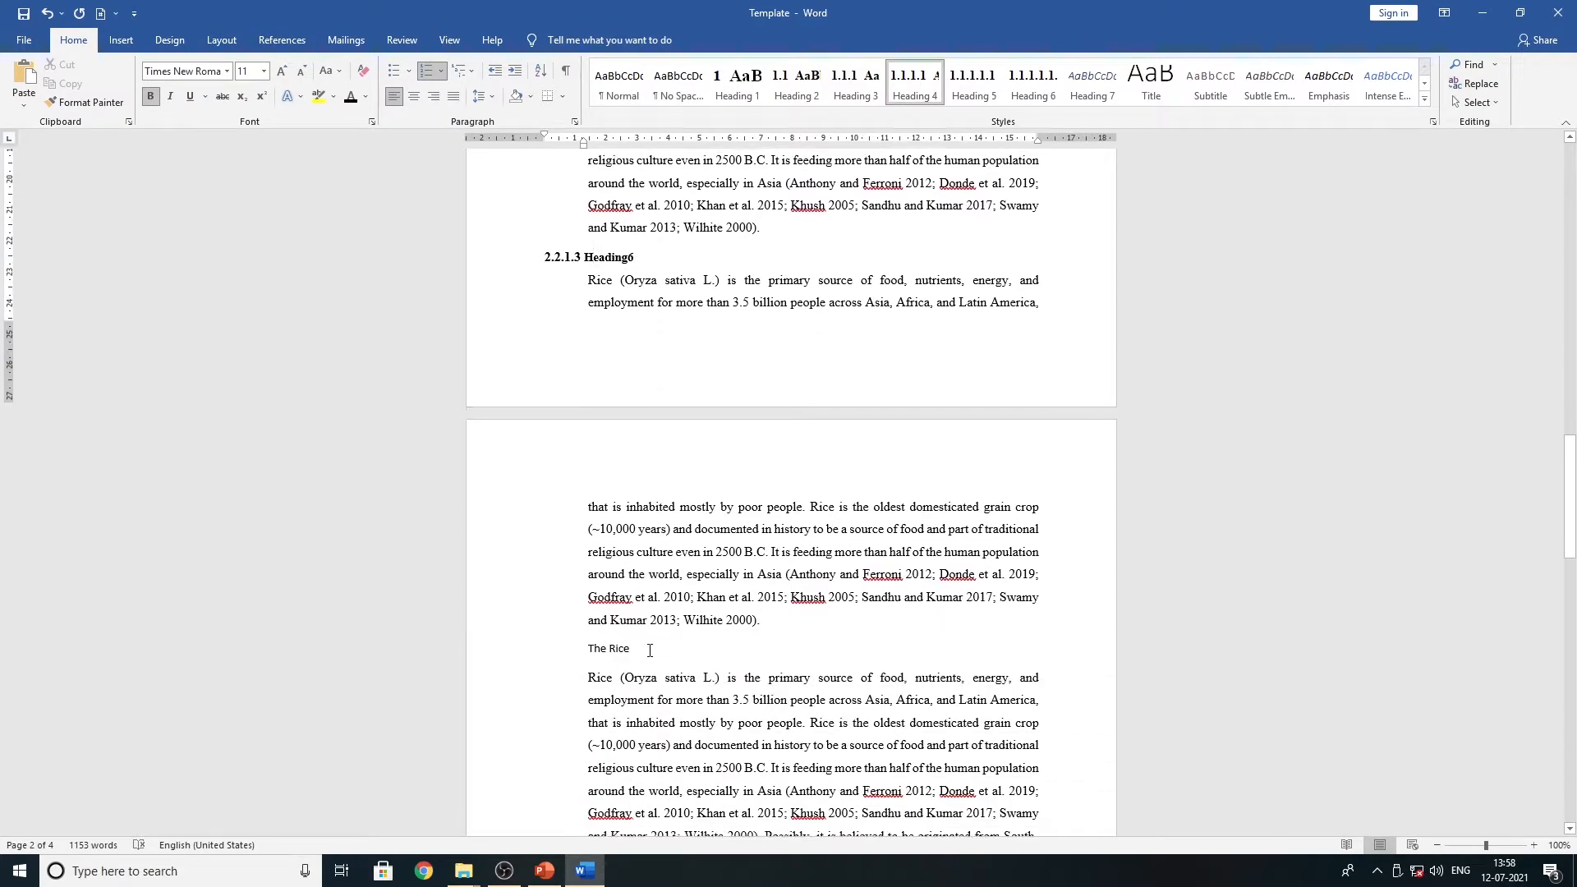
{"action": "left_click", "coordinate": [597, 562]}
{"action": "left_click", "coordinate": [752, 86]}
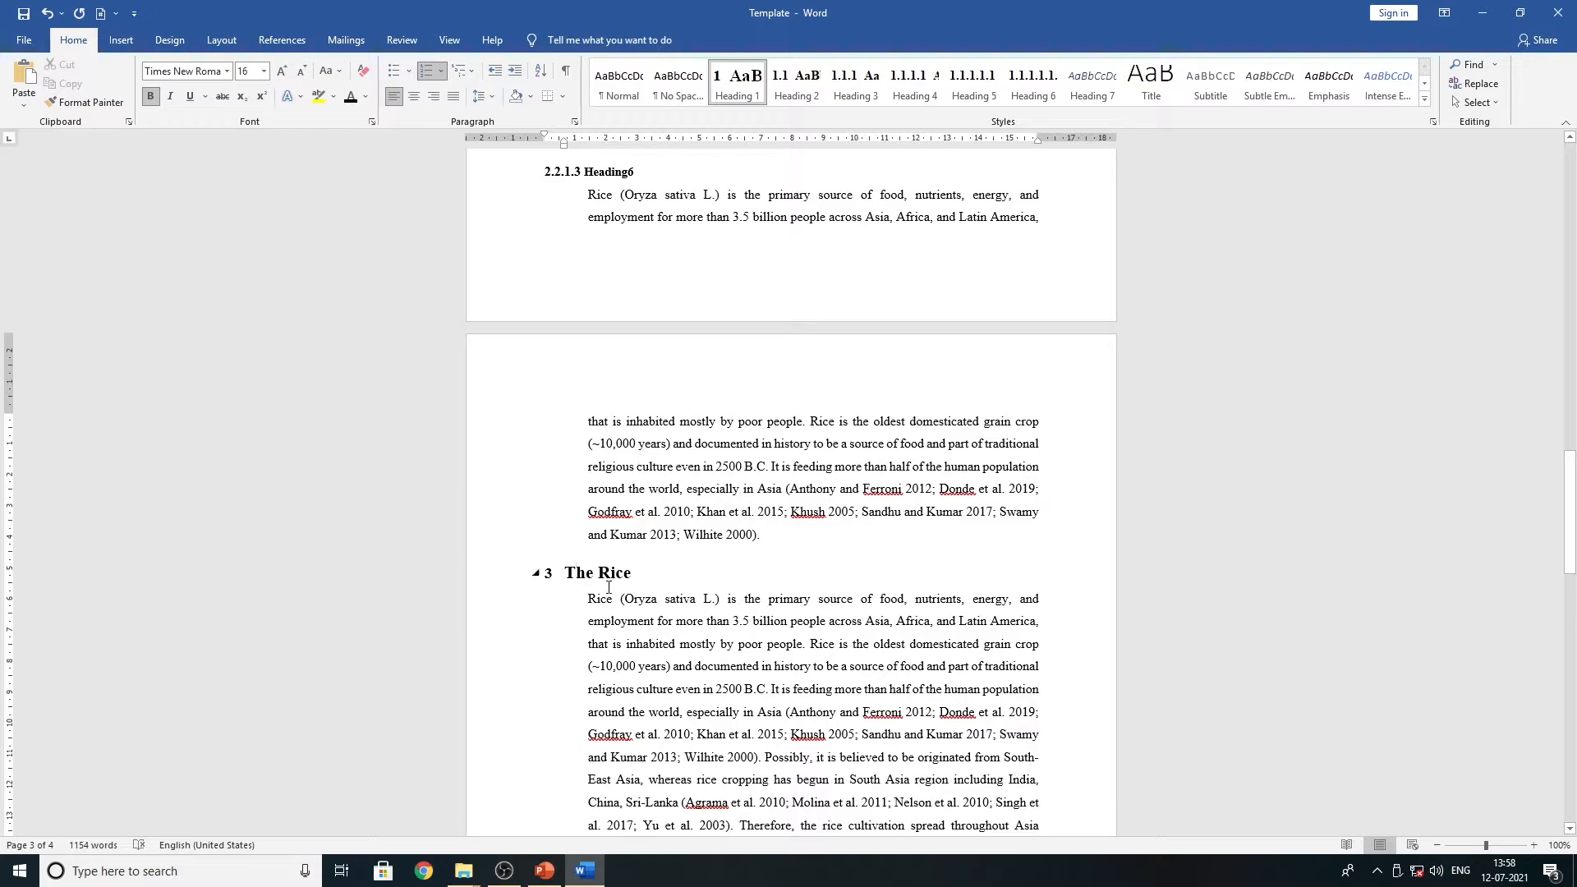
- Apply the Heading 2 style to the lines Rice Ecology, Sub section, Climate Change and Food insecurity
{"action": "scroll", "coordinate": [624, 591], "scroll_direction": "down", "scroll_amount": 8}
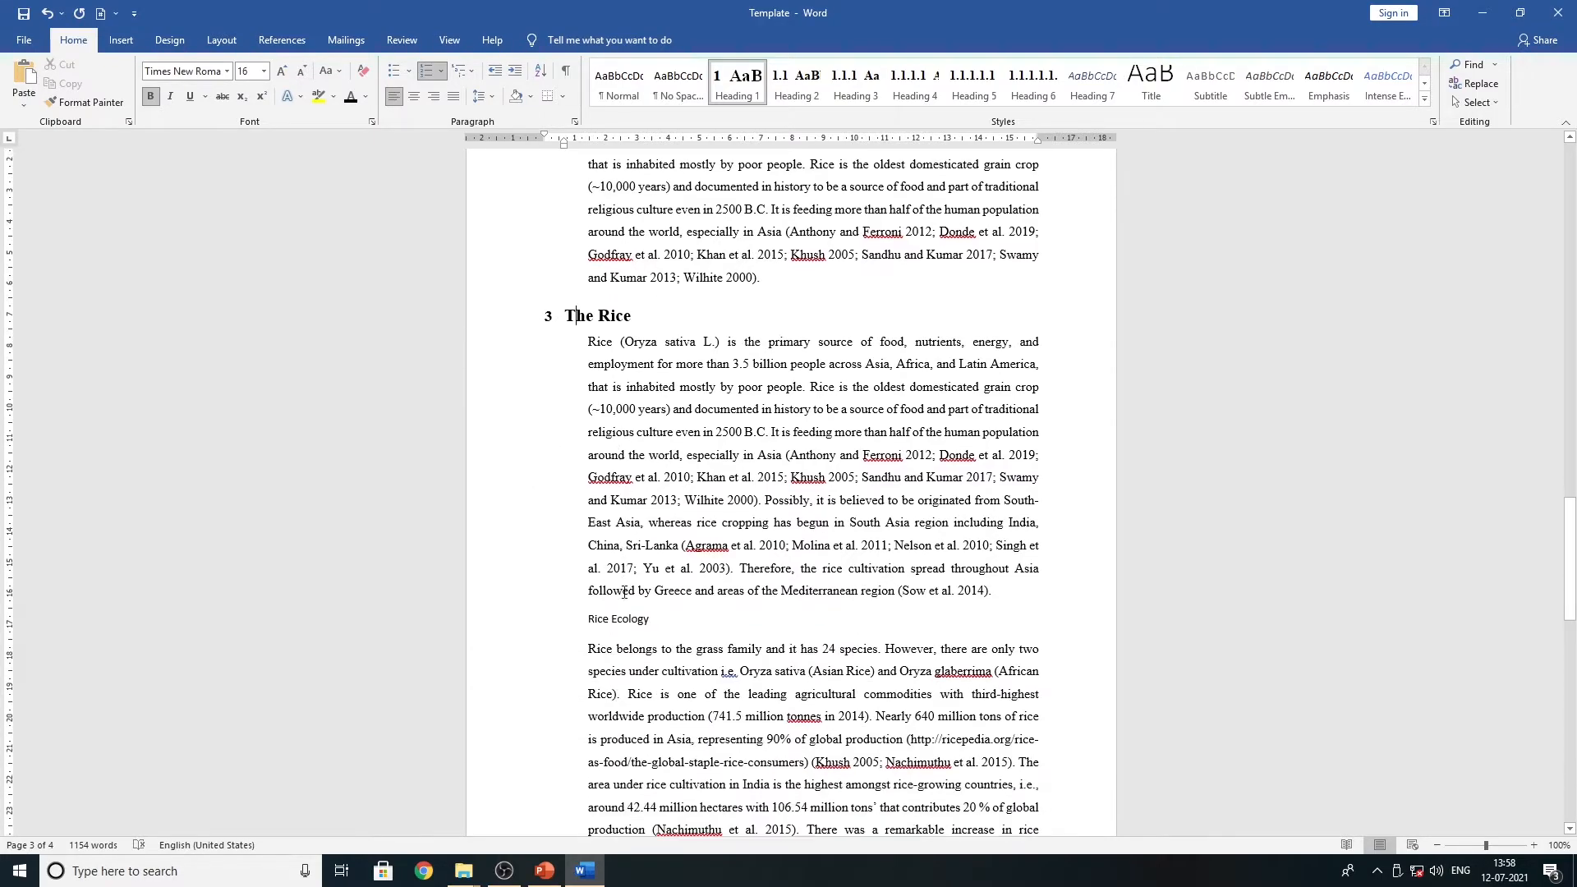
{"action": "left_click", "coordinate": [595, 403]}
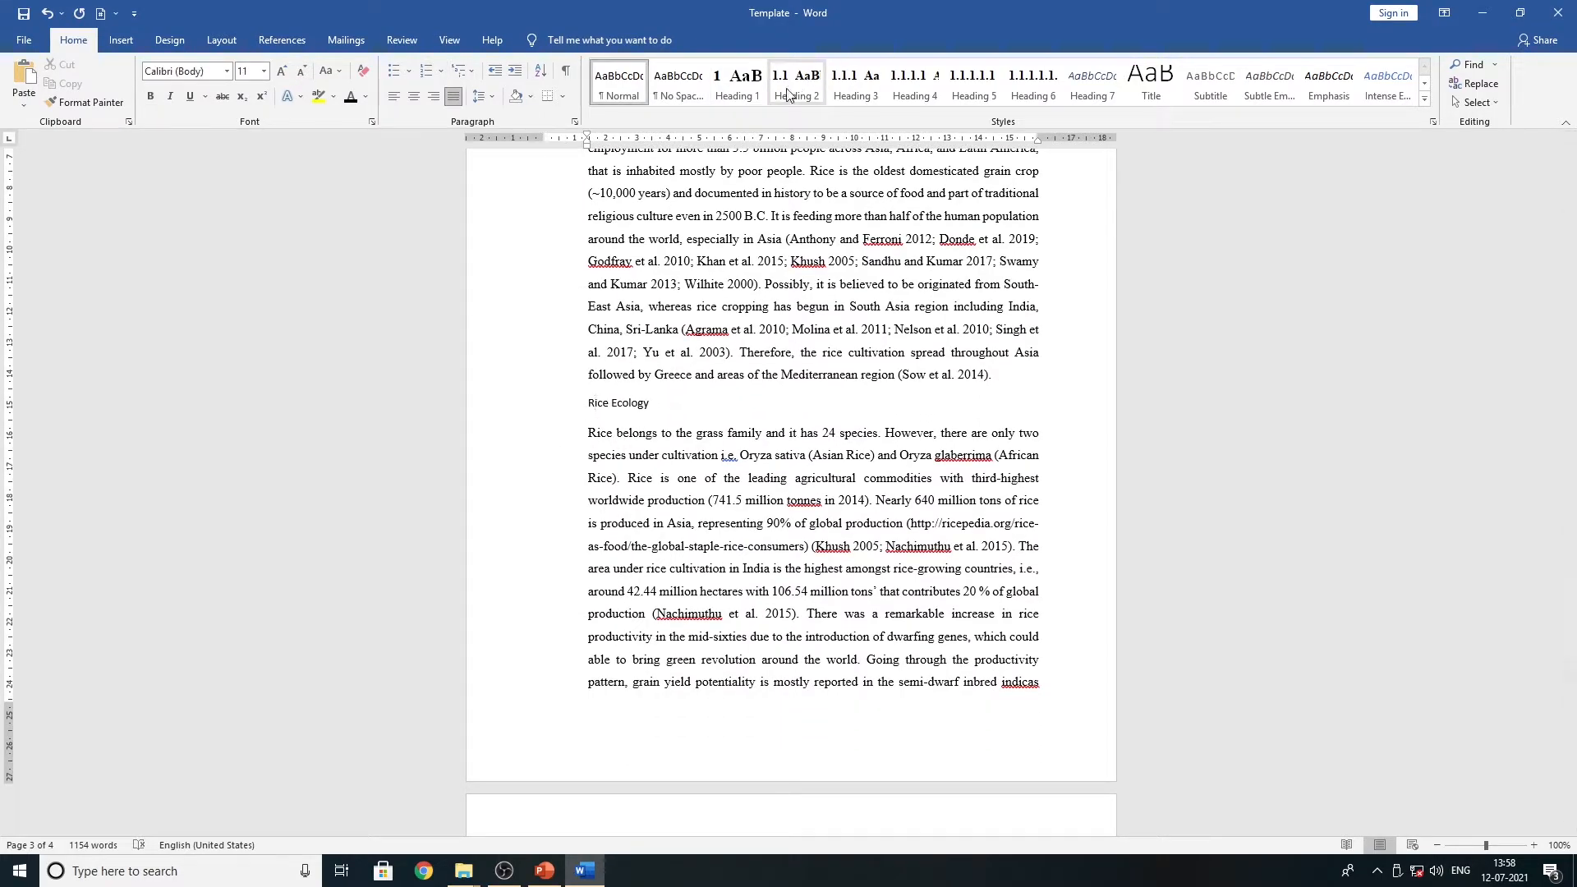
{"action": "left_click", "coordinate": [796, 82]}
{"action": "scroll", "coordinate": [575, 444], "scroll_direction": "down", "scroll_amount": 8}
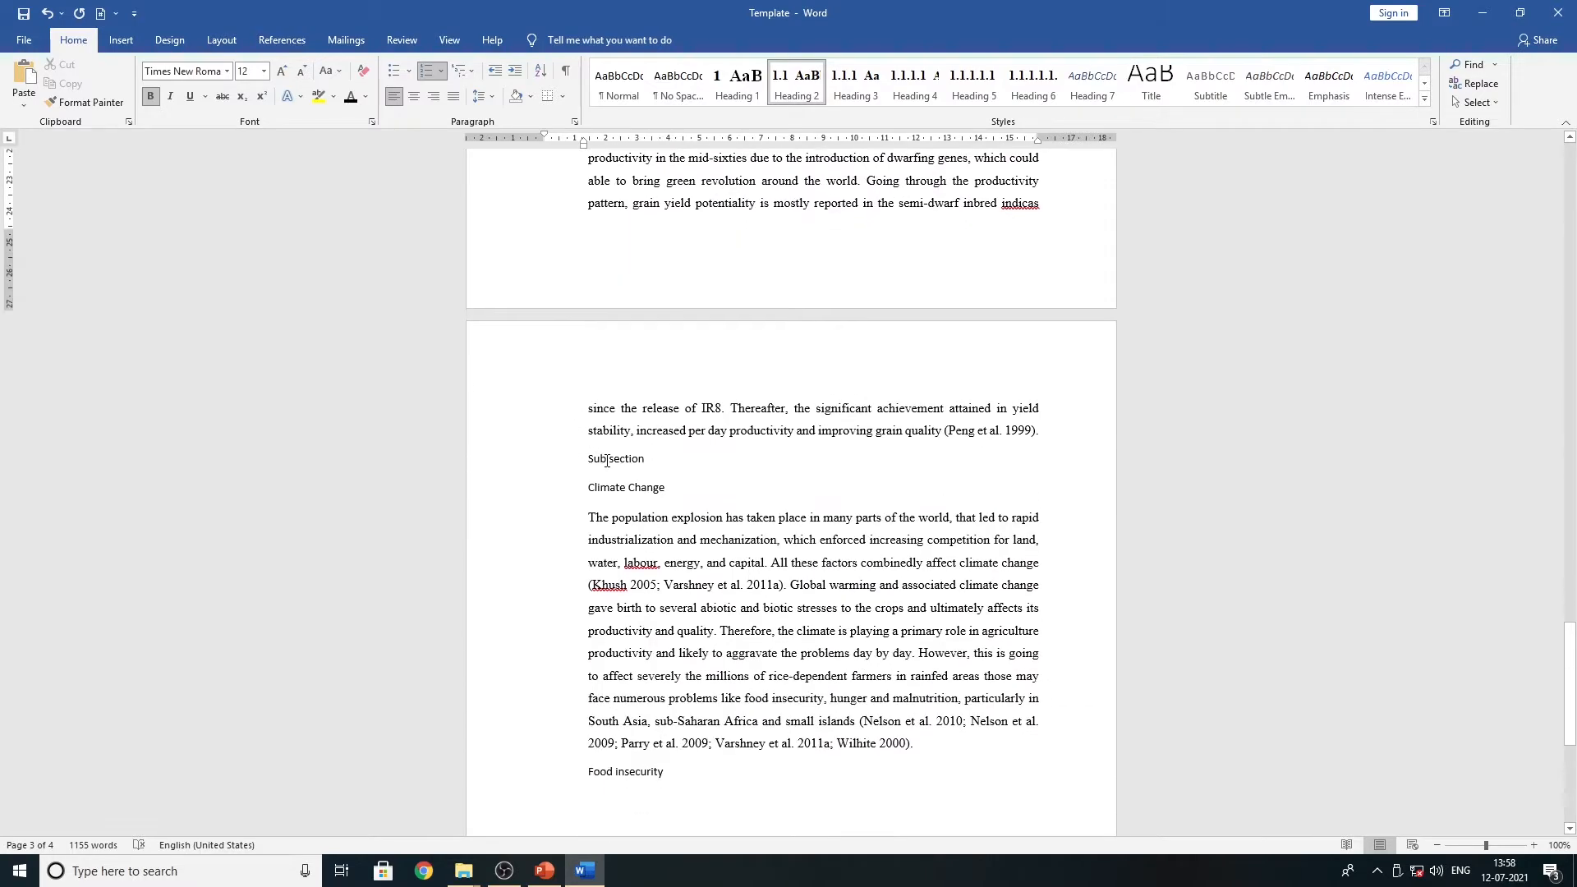
{"action": "left_click", "coordinate": [694, 328]}
{"action": "left_click", "coordinate": [795, 83]}
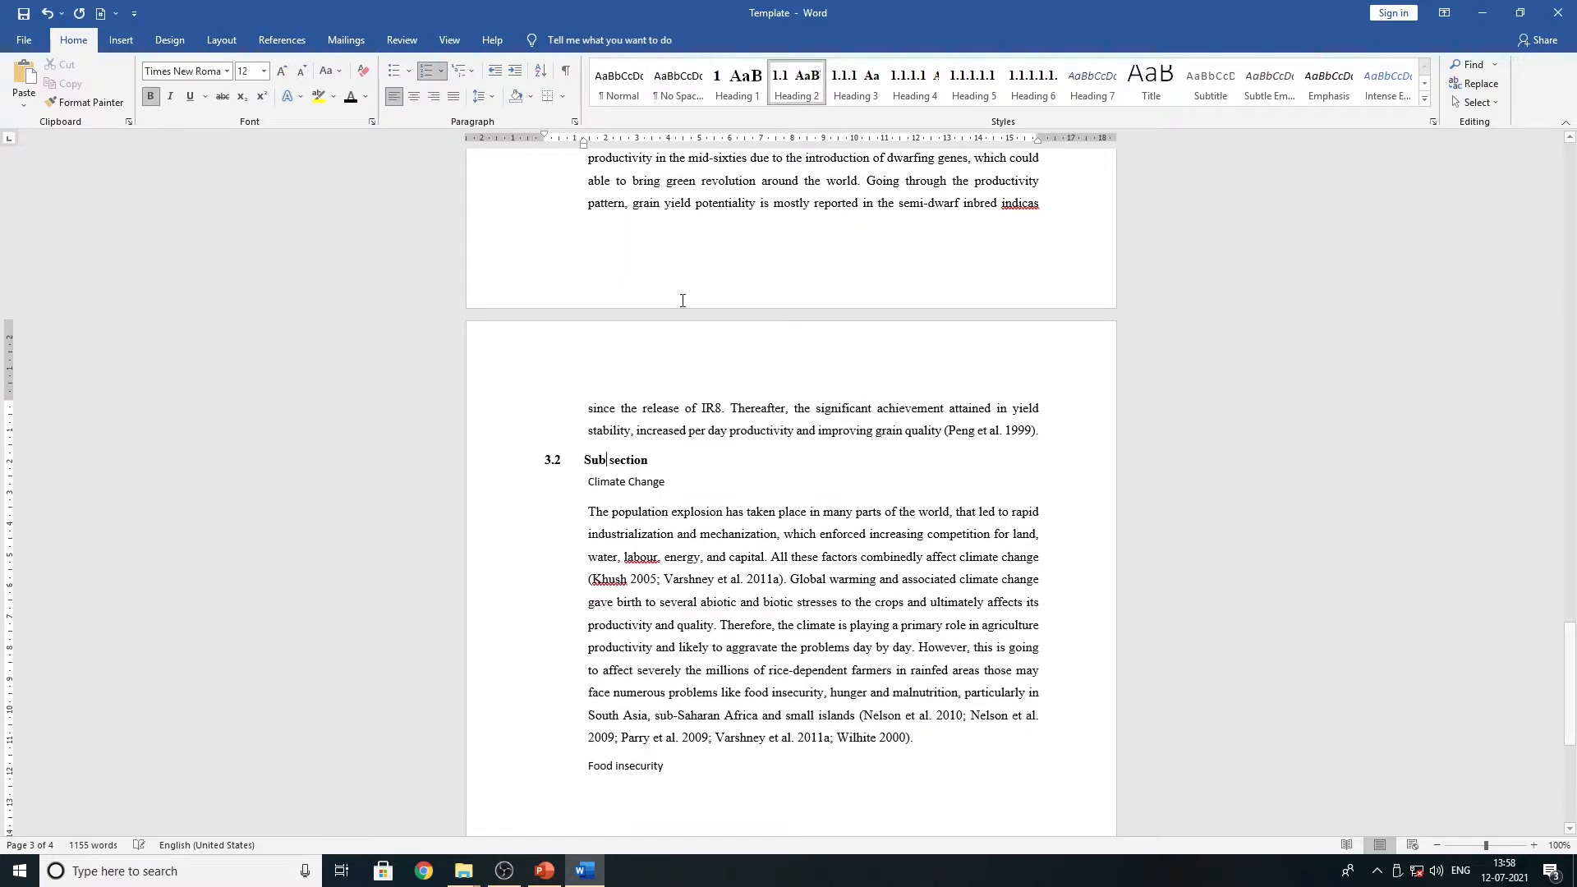
{"action": "left_click", "coordinate": [607, 486]}
{"action": "left_click", "coordinate": [796, 83]}
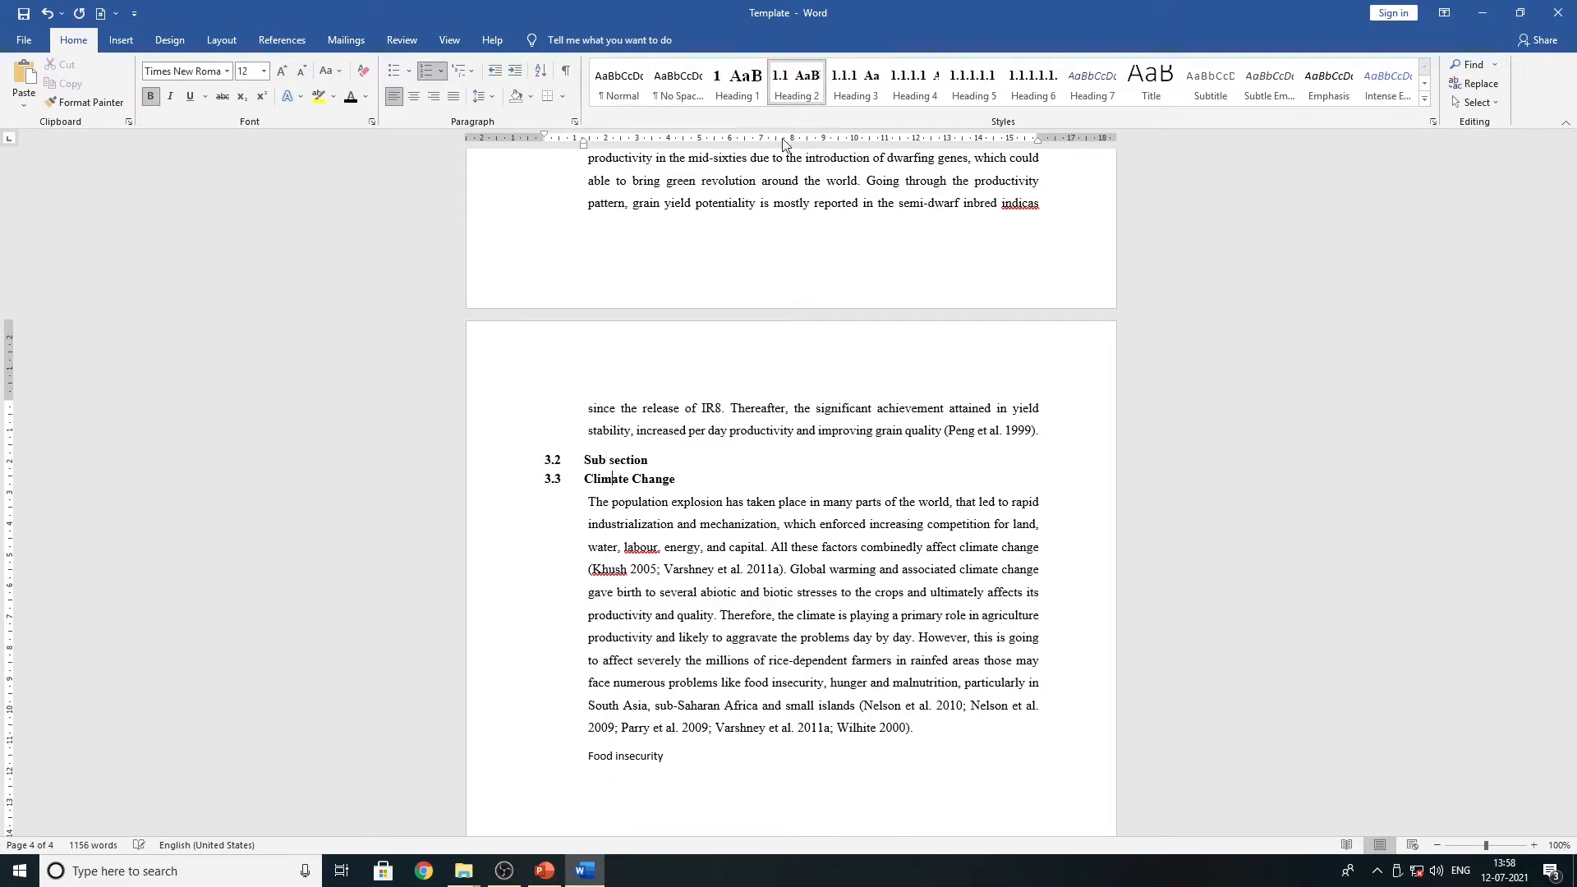
{"action": "scroll", "coordinate": [606, 523], "scroll_direction": "down", "scroll_amount": 4}
{"action": "left_click", "coordinate": [607, 526]}
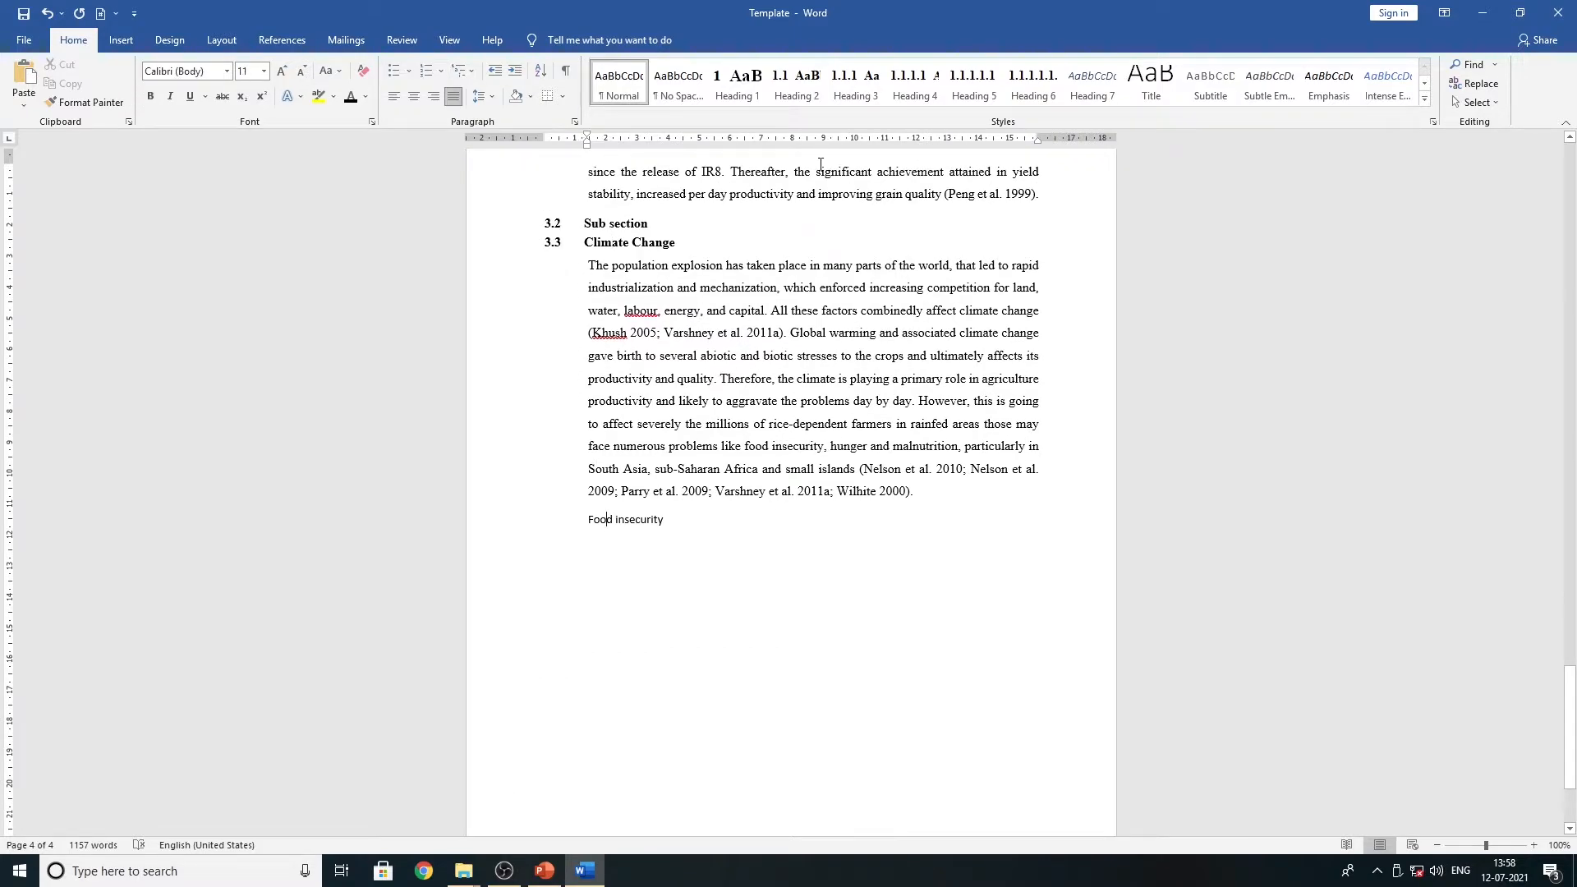
{"action": "left_click", "coordinate": [797, 82]}
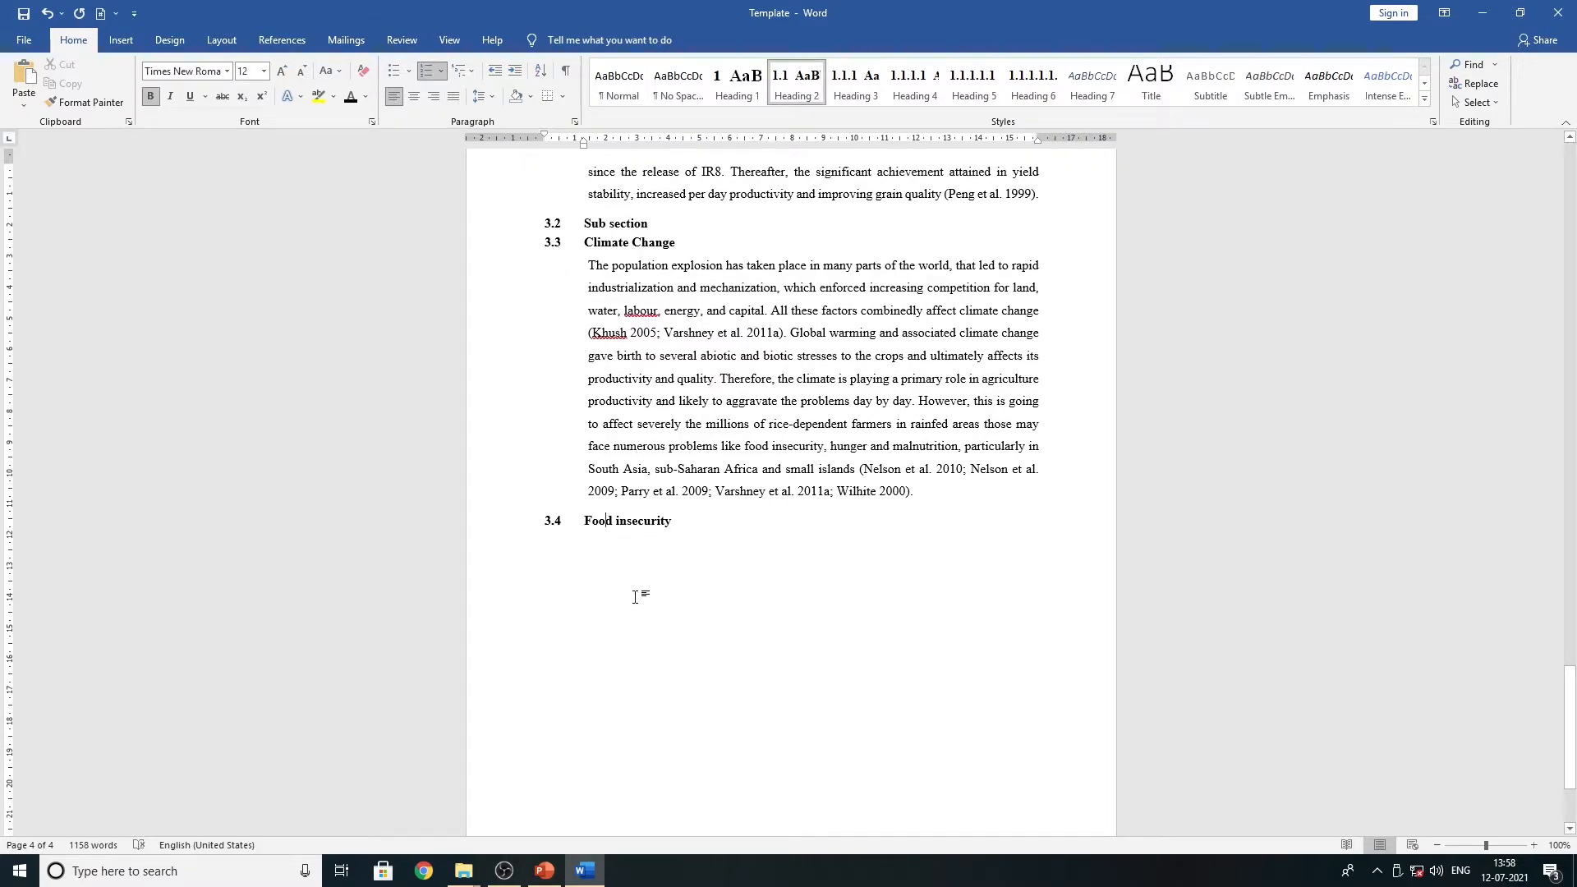
- Cut the sample list of headings, Heading1 to Heading6, from the start of the document
{"action": "scroll", "coordinate": [638, 598], "scroll_direction": "up", "scroll_amount": 4}
{"action": "scroll", "coordinate": [642, 599], "scroll_direction": "up", "scroll_amount": 12}
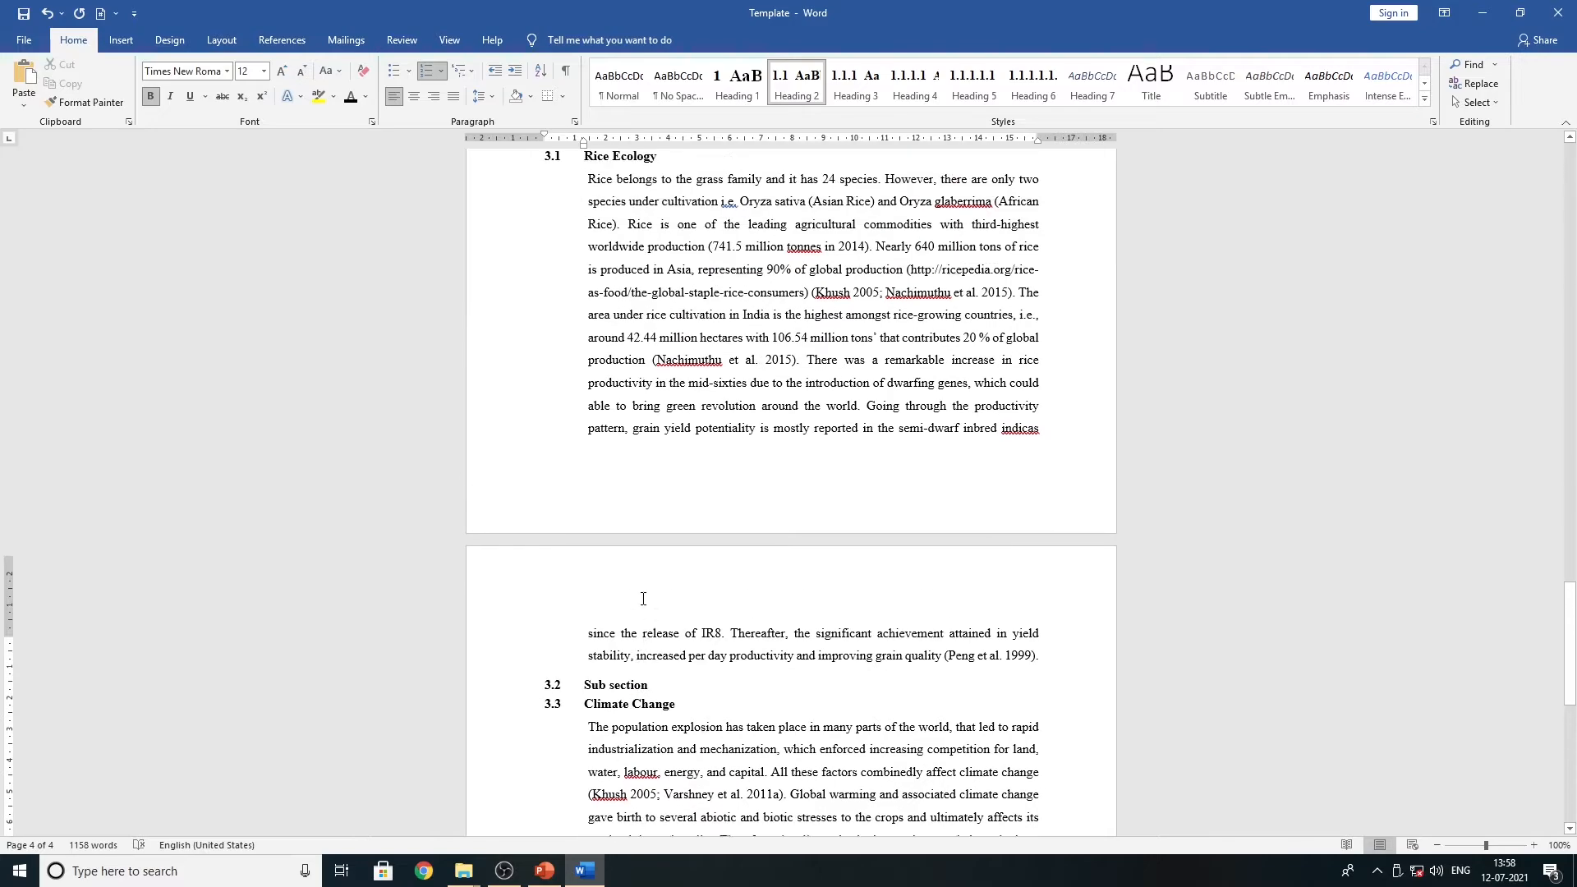
{"action": "scroll", "coordinate": [645, 599], "scroll_direction": "up", "scroll_amount": 15}
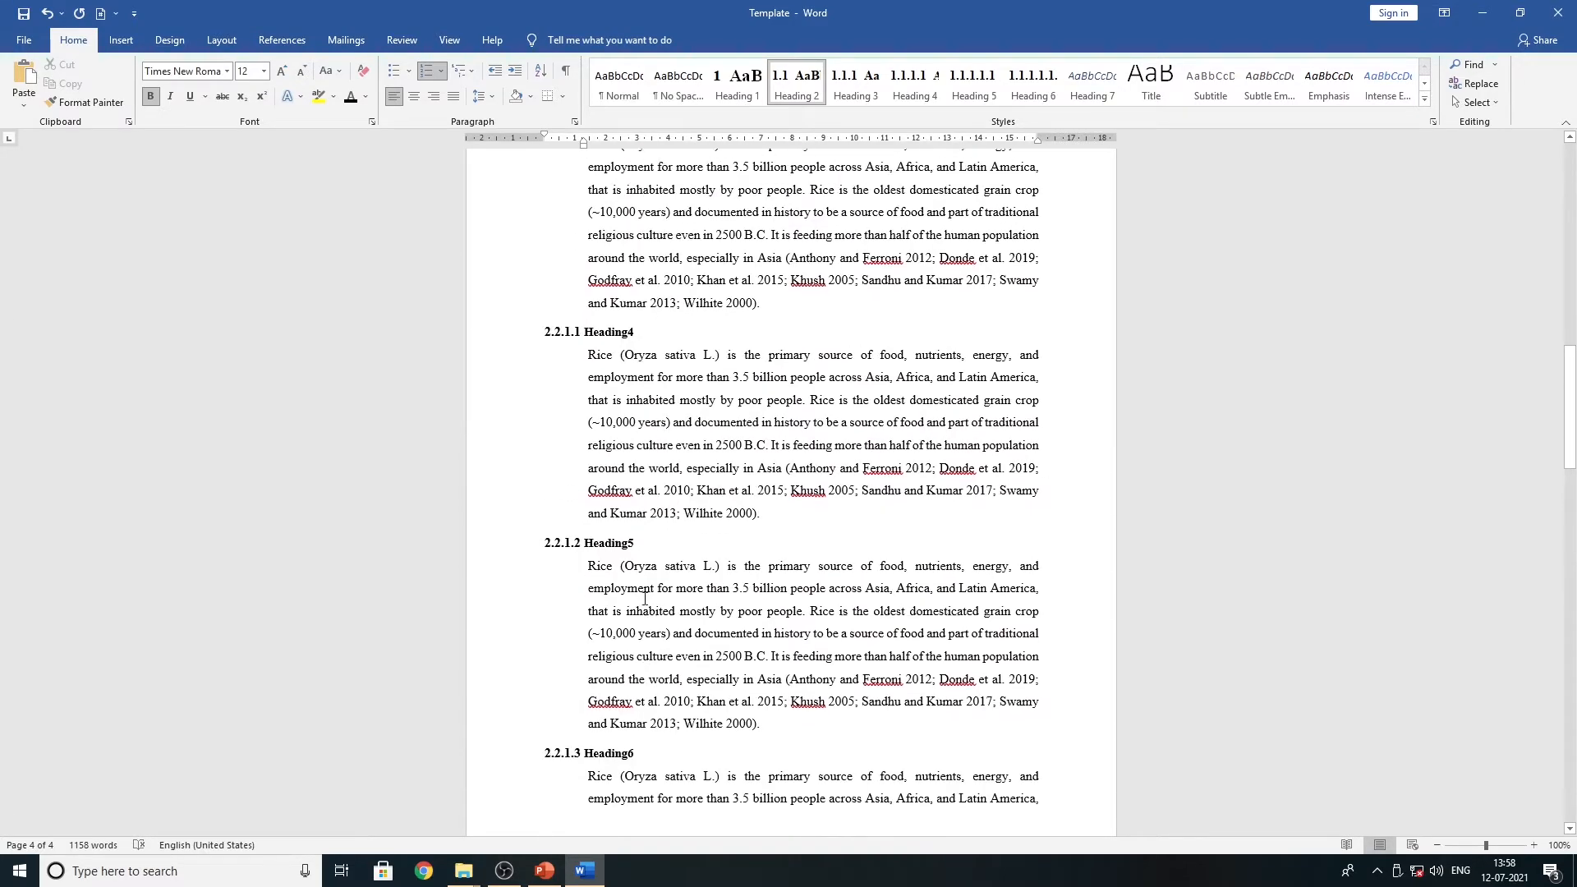
{"action": "scroll", "coordinate": [645, 599], "scroll_direction": "up", "scroll_amount": 5}
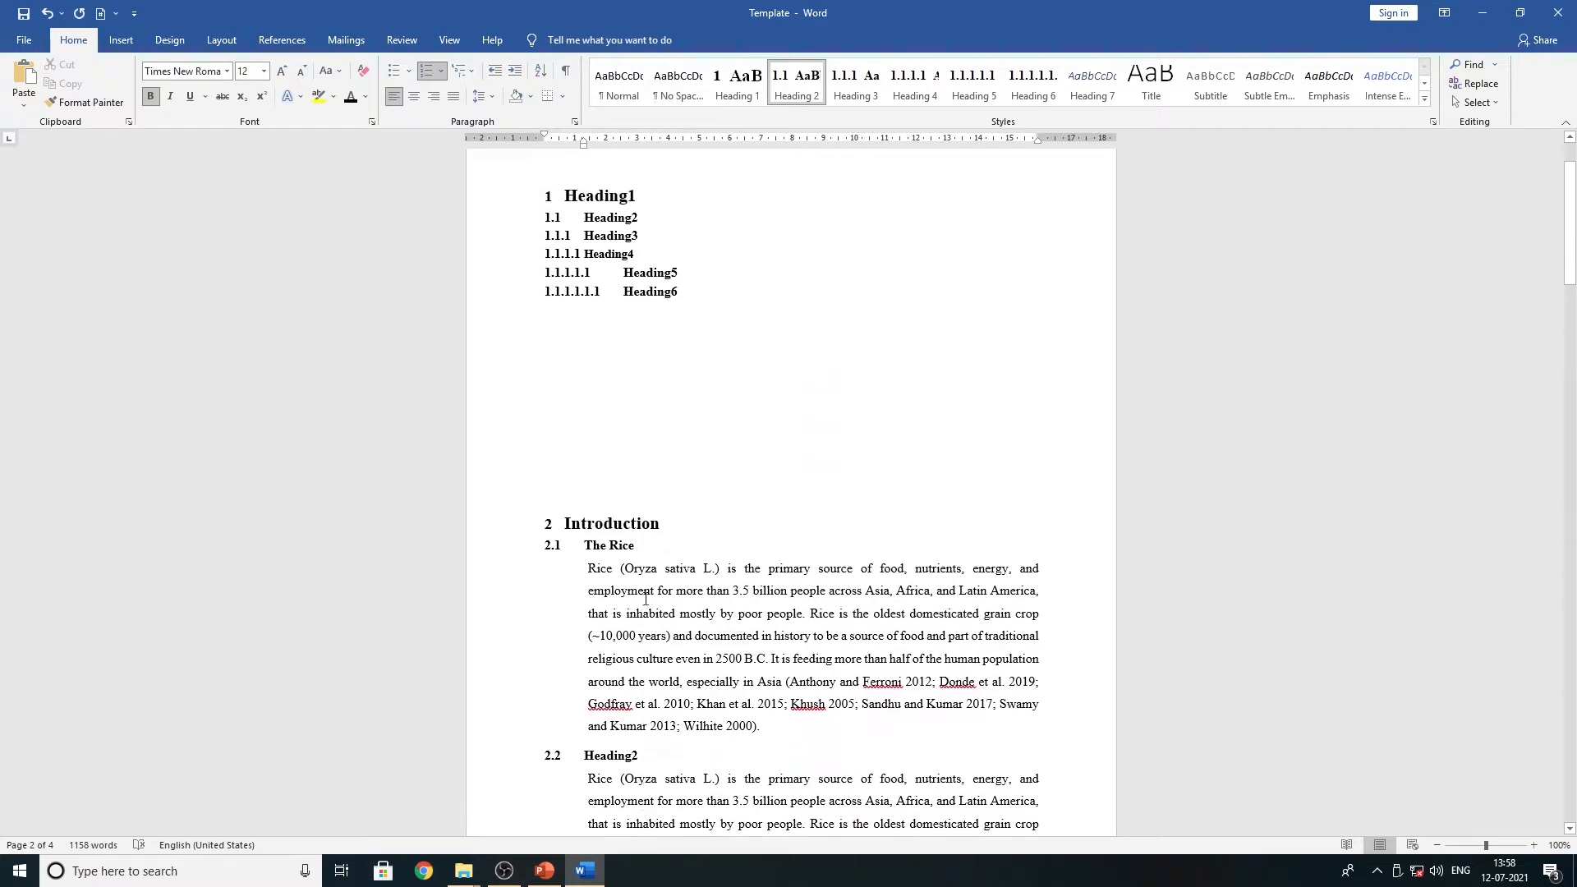
{"action": "left_click_drag", "start_coordinate": [644, 409], "coordinate": [593, 261]}
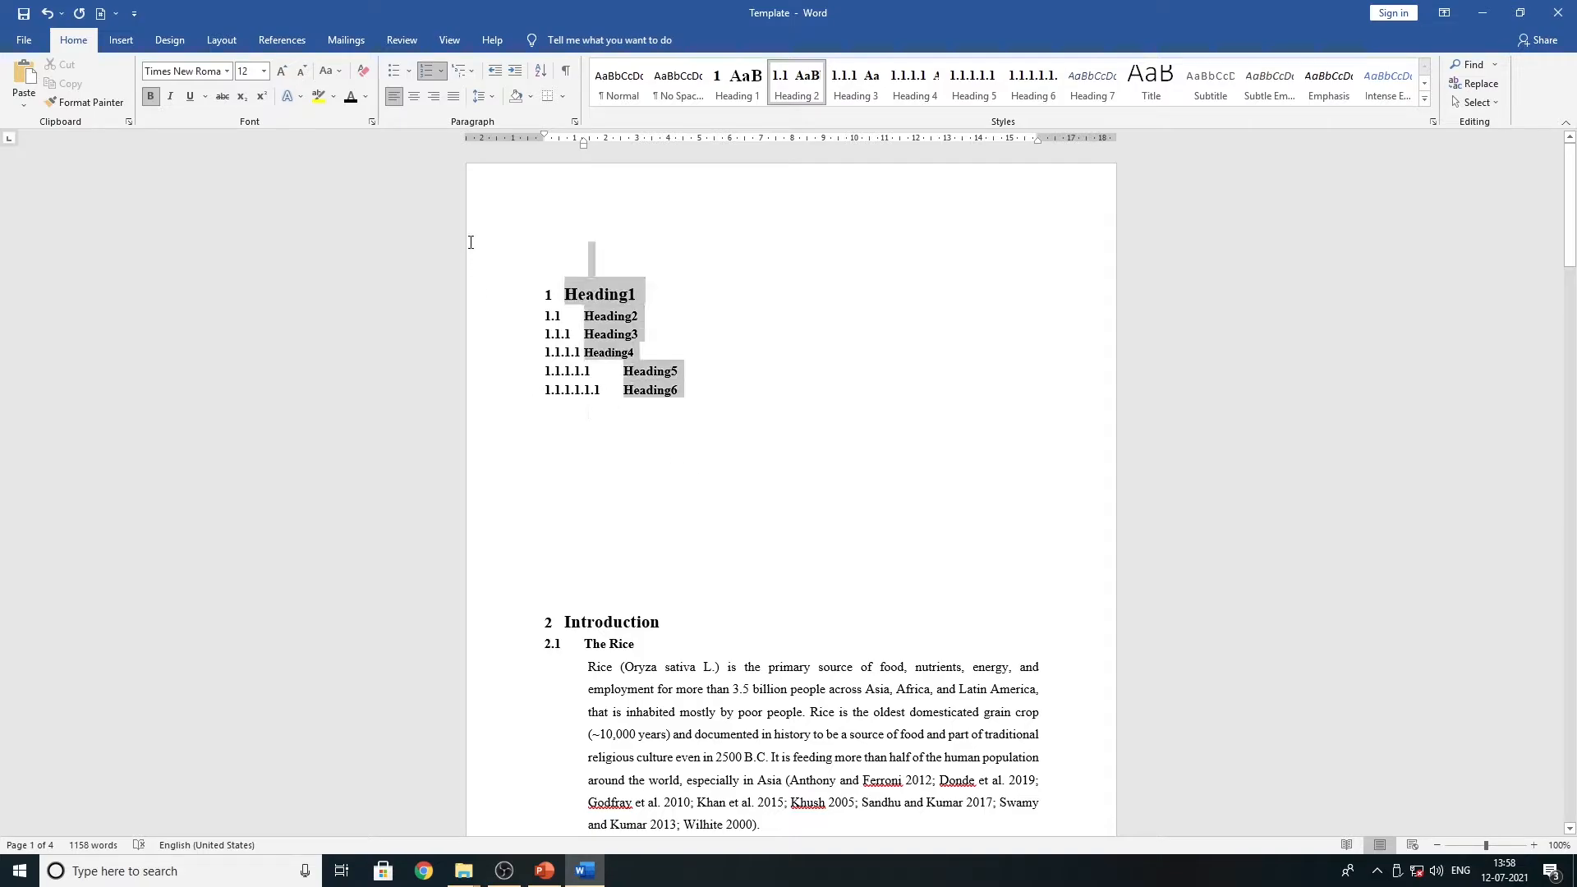
{"action": "right_click", "coordinate": [627, 312]}
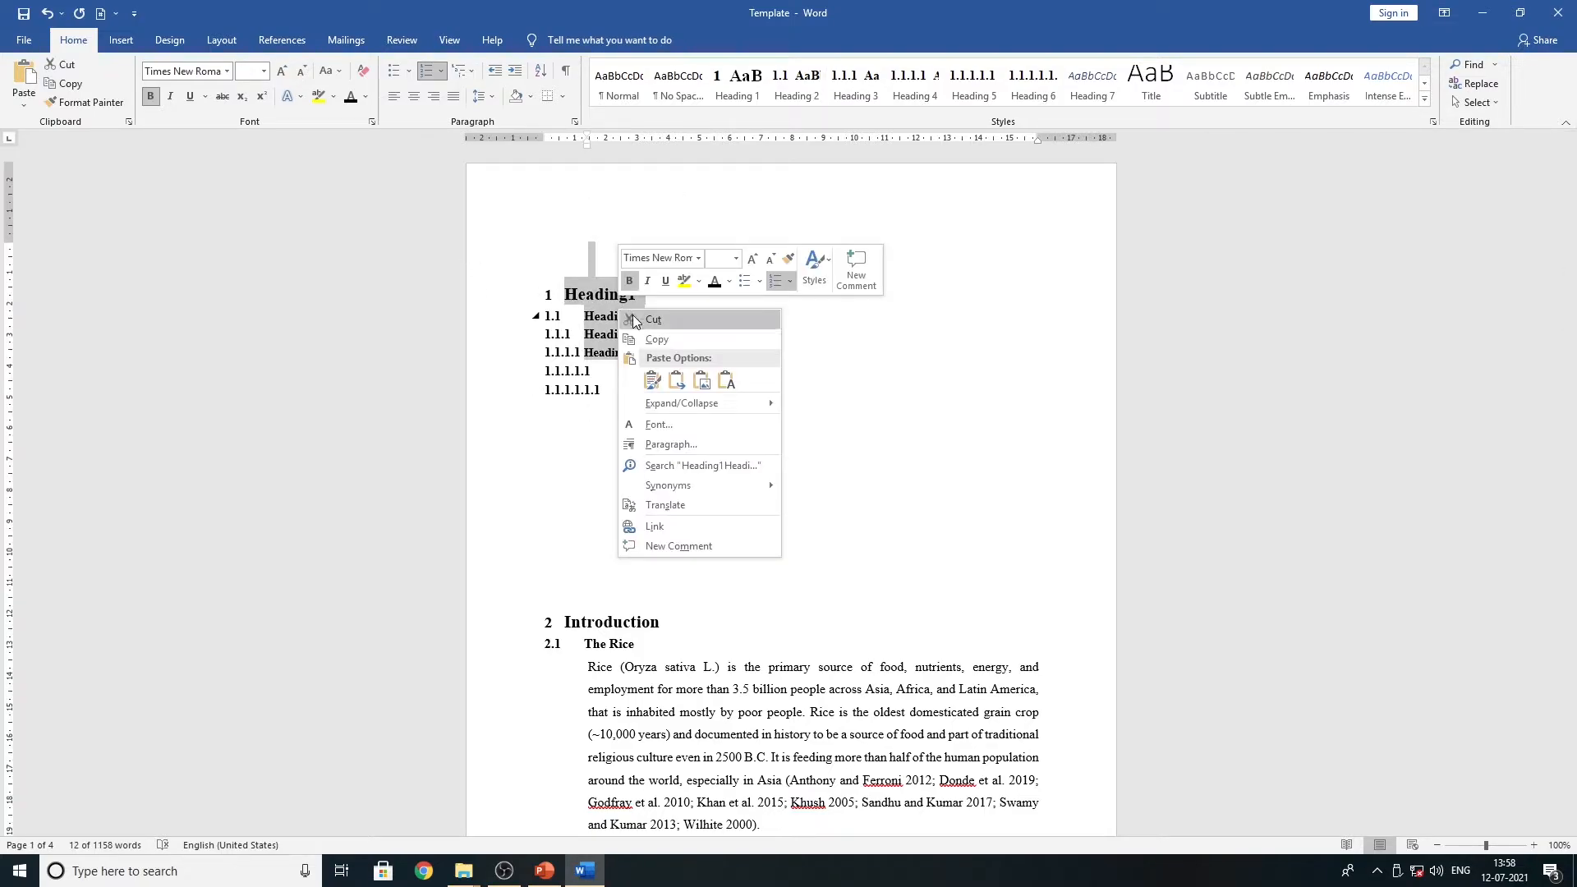
{"action": "left_click", "coordinate": [648, 320]}
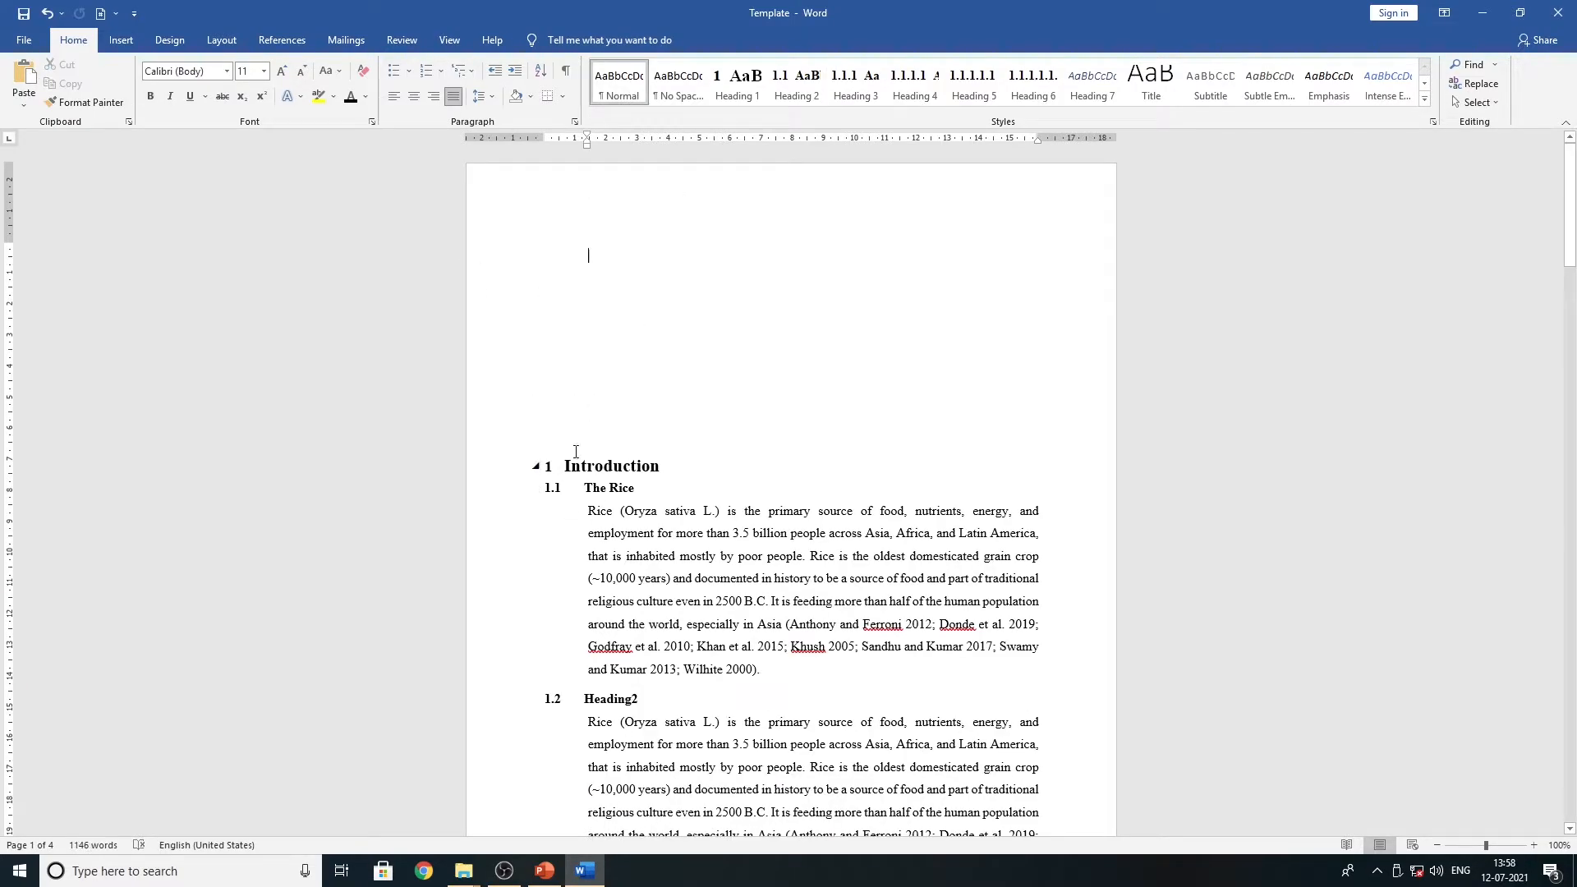
- Delete the surplus empty lines above the Introduction heading
{"action": "key", "text": "Delete"}
{"action": "key", "text": "Delete"}
{"action": "key", "text": "Delete"}
{"action": "key", "text": "Delete"}
{"action": "key", "text": "Delete"}
{"action": "key", "text": "Delete"}
{"action": "key", "text": "Delete"}
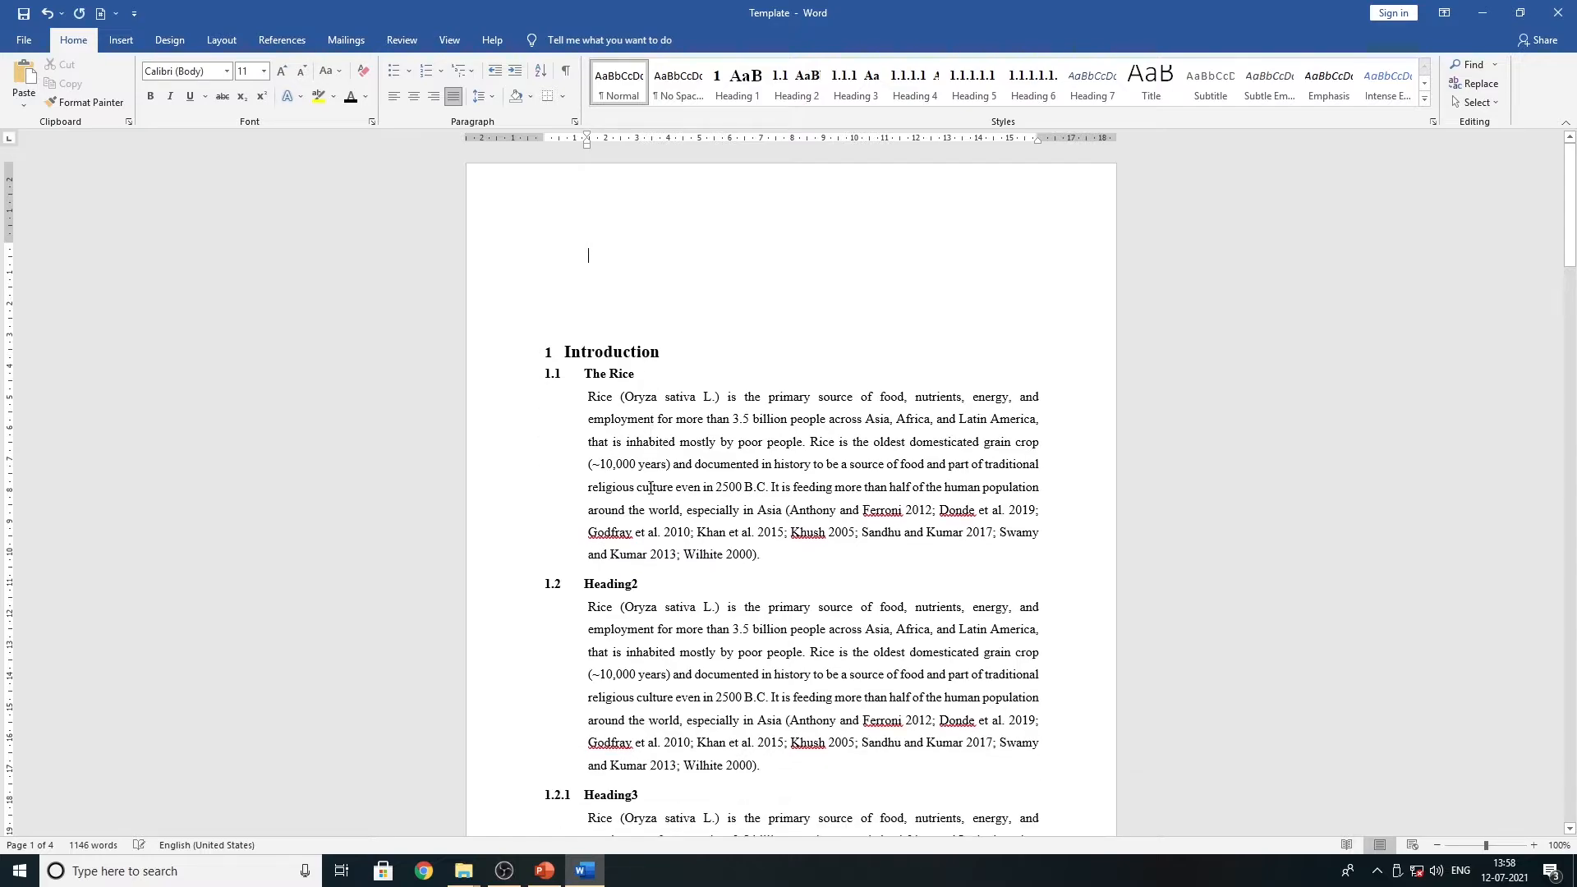
- Check the renumbered headings through the document and show the Navigation pane
{"action": "scroll", "coordinate": [686, 531], "scroll_direction": "down", "scroll_amount": 15}
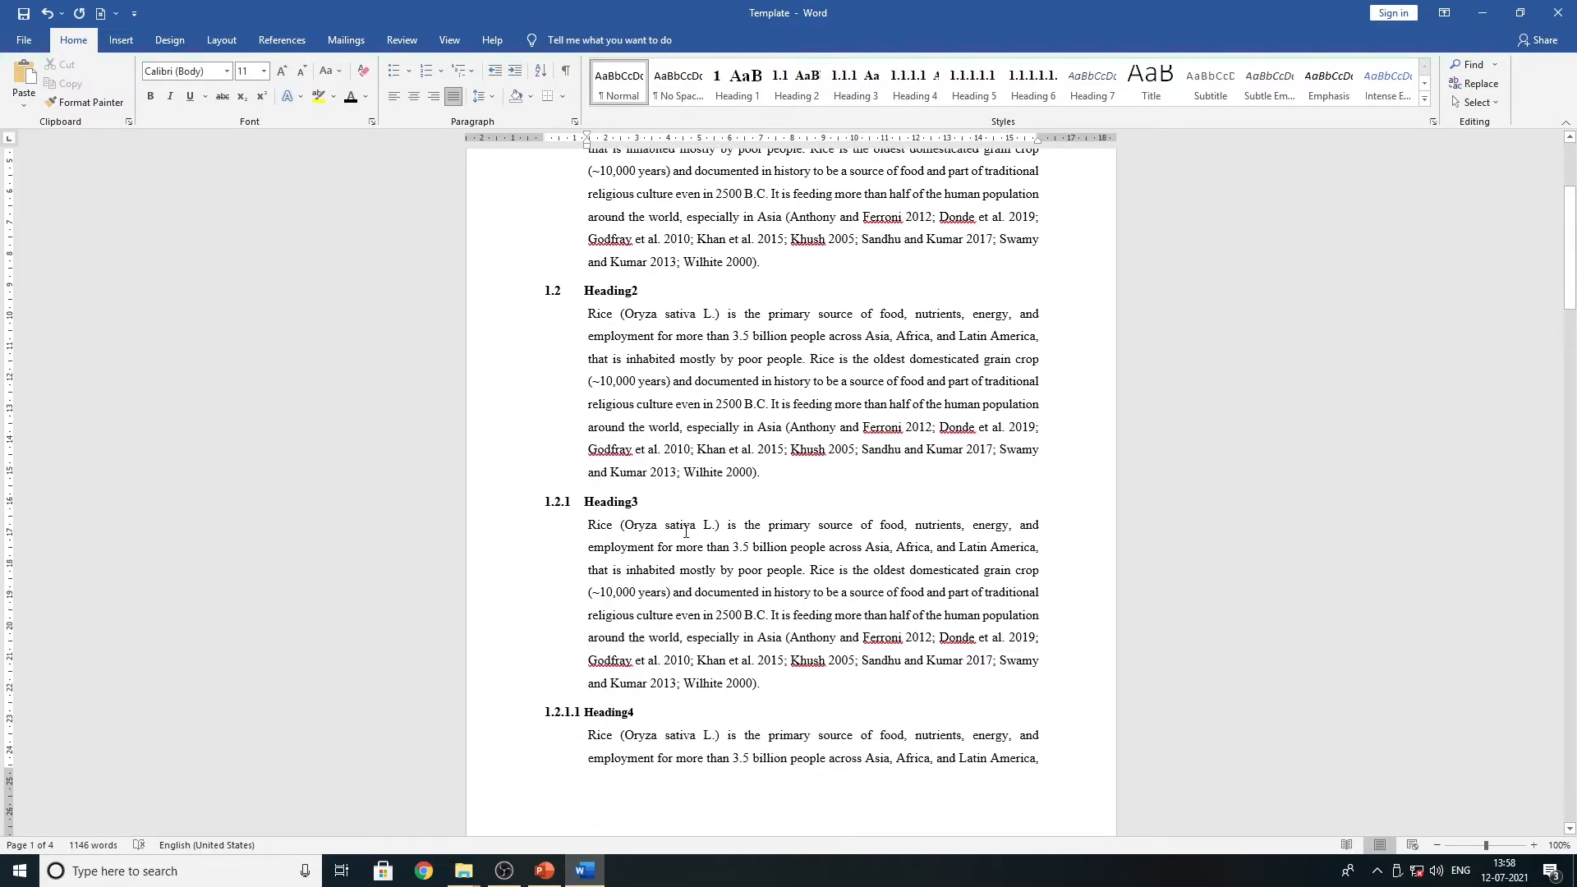
{"action": "scroll", "coordinate": [698, 530], "scroll_direction": "down", "scroll_amount": 12}
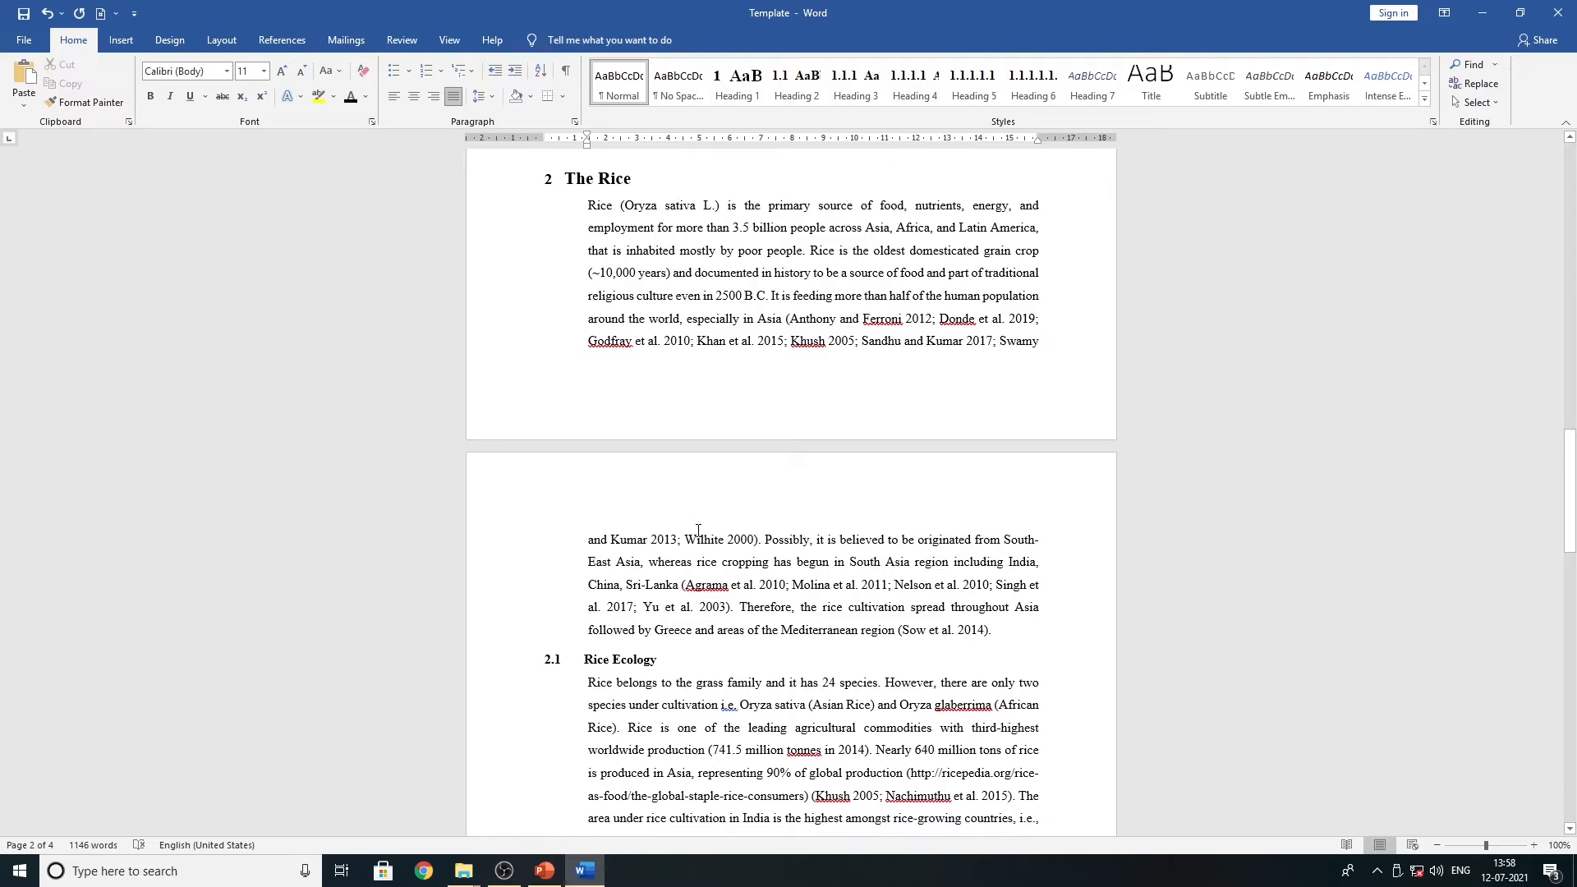
{"action": "scroll", "coordinate": [695, 537], "scroll_direction": "up", "scroll_amount": 20}
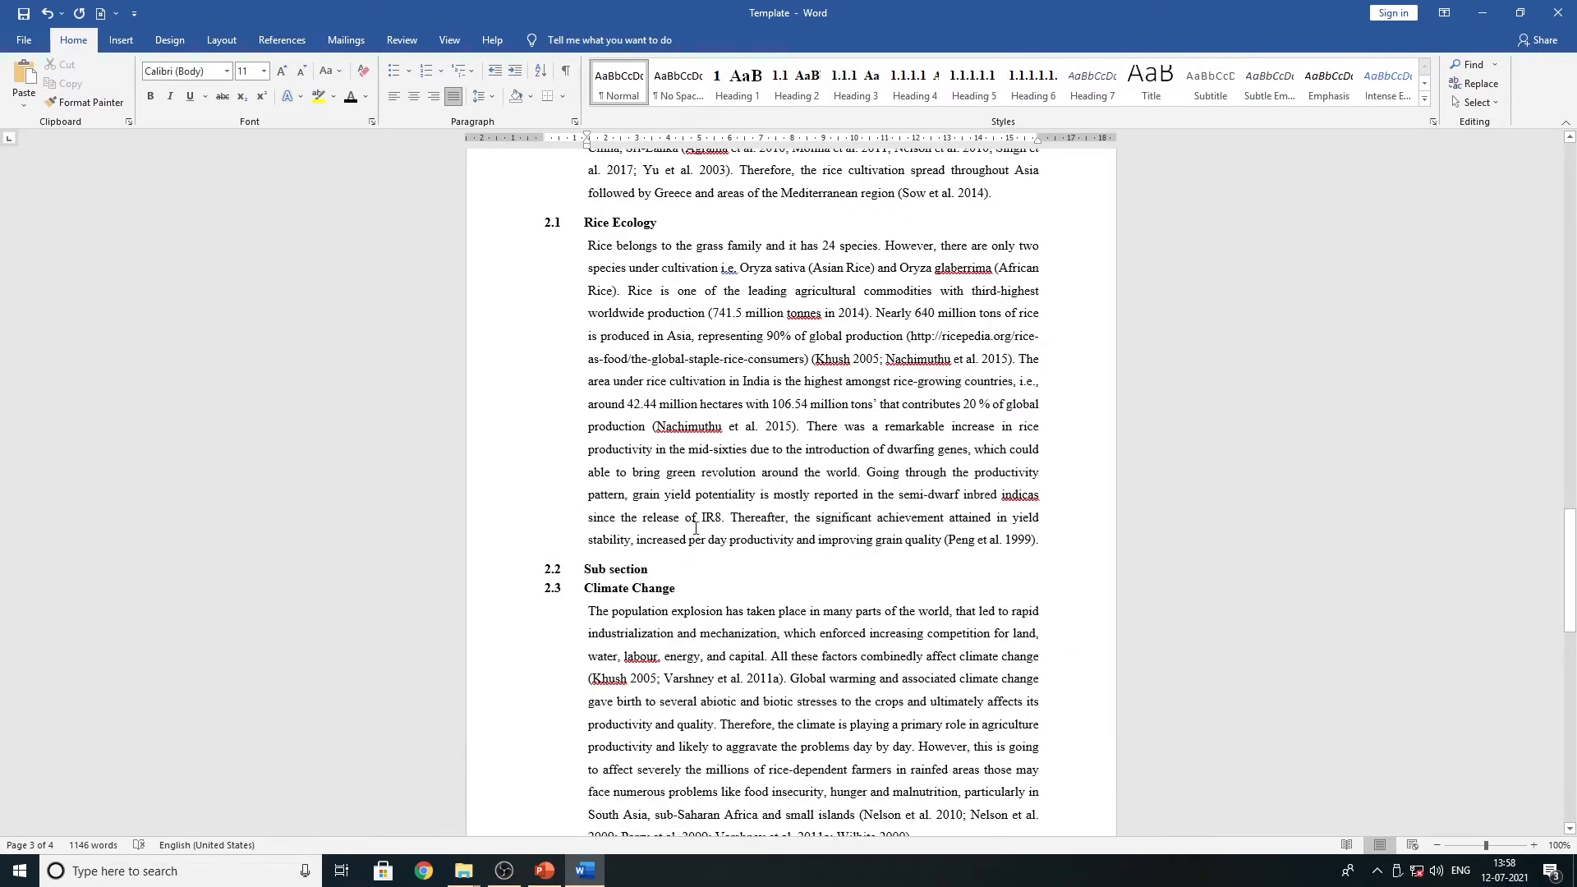
{"action": "scroll", "coordinate": [696, 528], "scroll_direction": "up", "scroll_amount": 12}
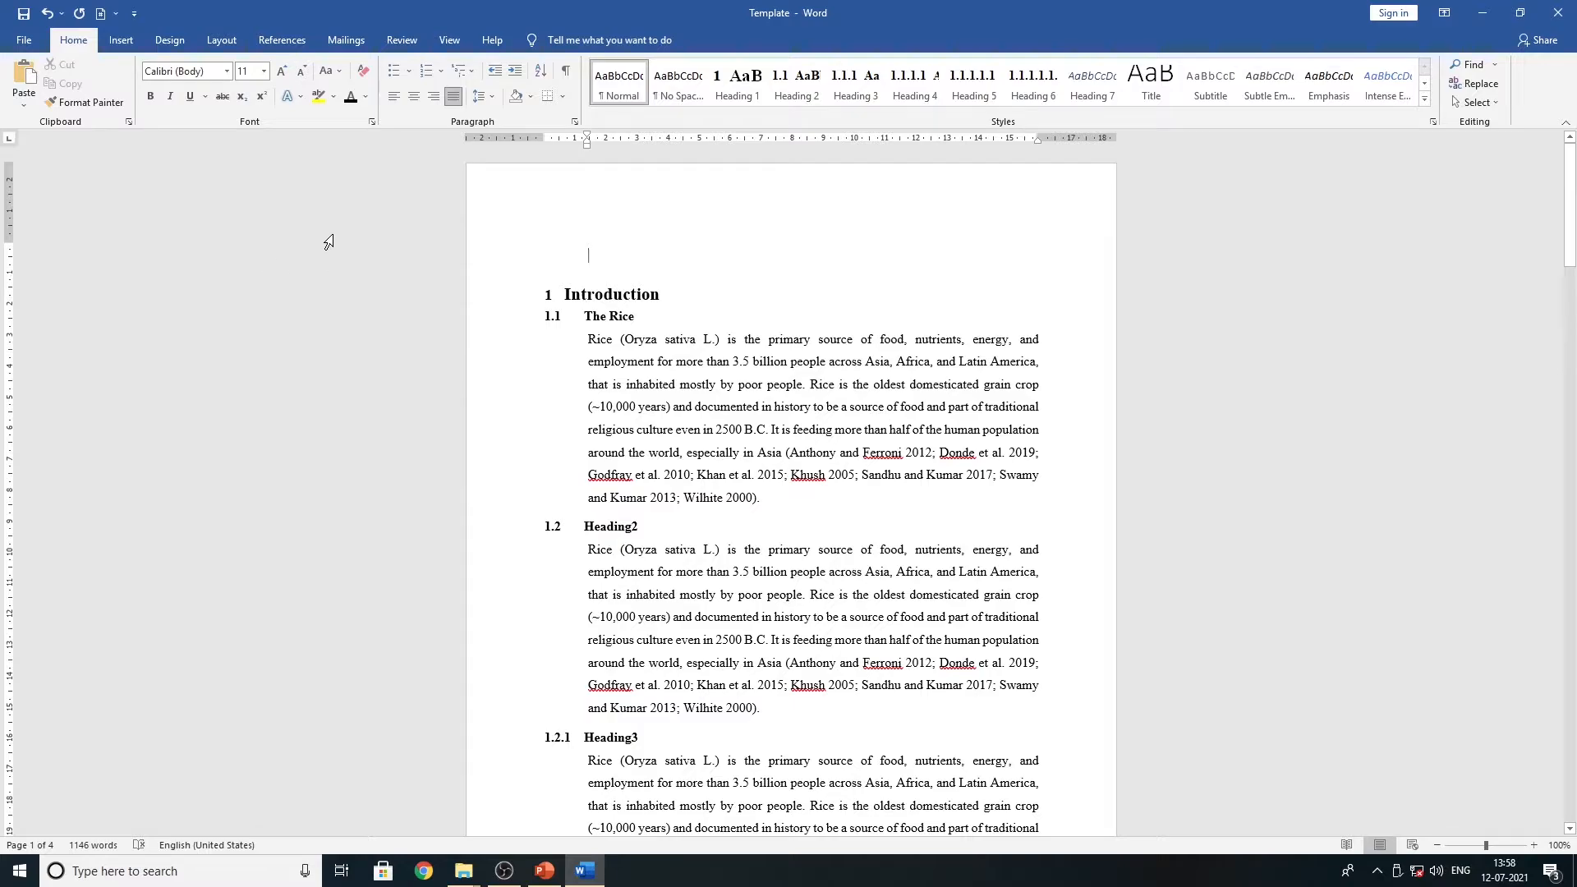
{"action": "left_click", "coordinate": [447, 41]}
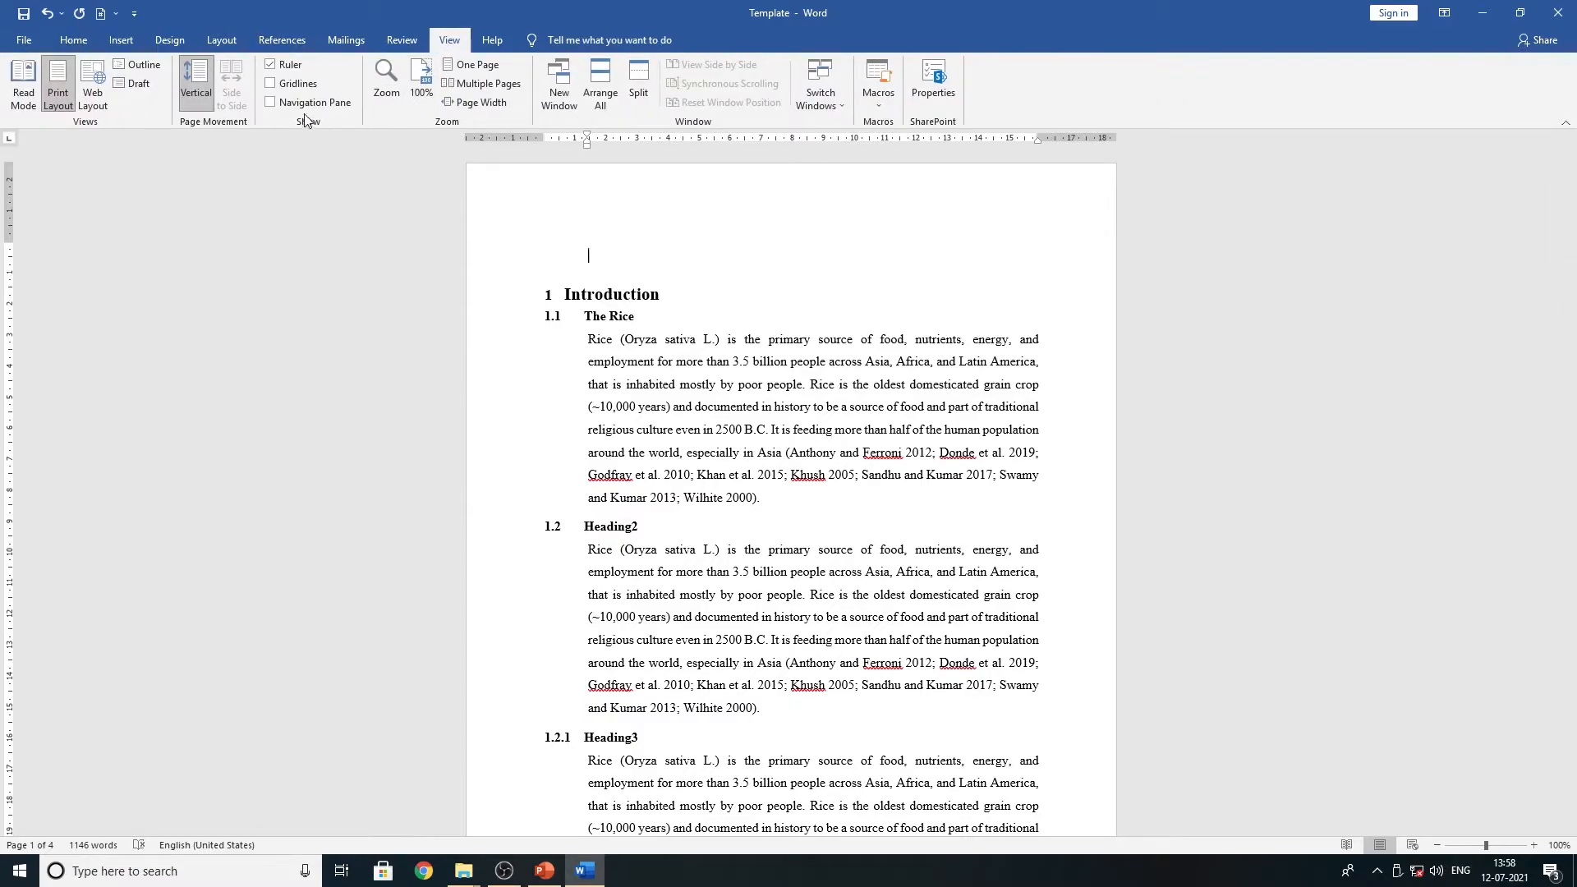
{"action": "left_click", "coordinate": [275, 106]}
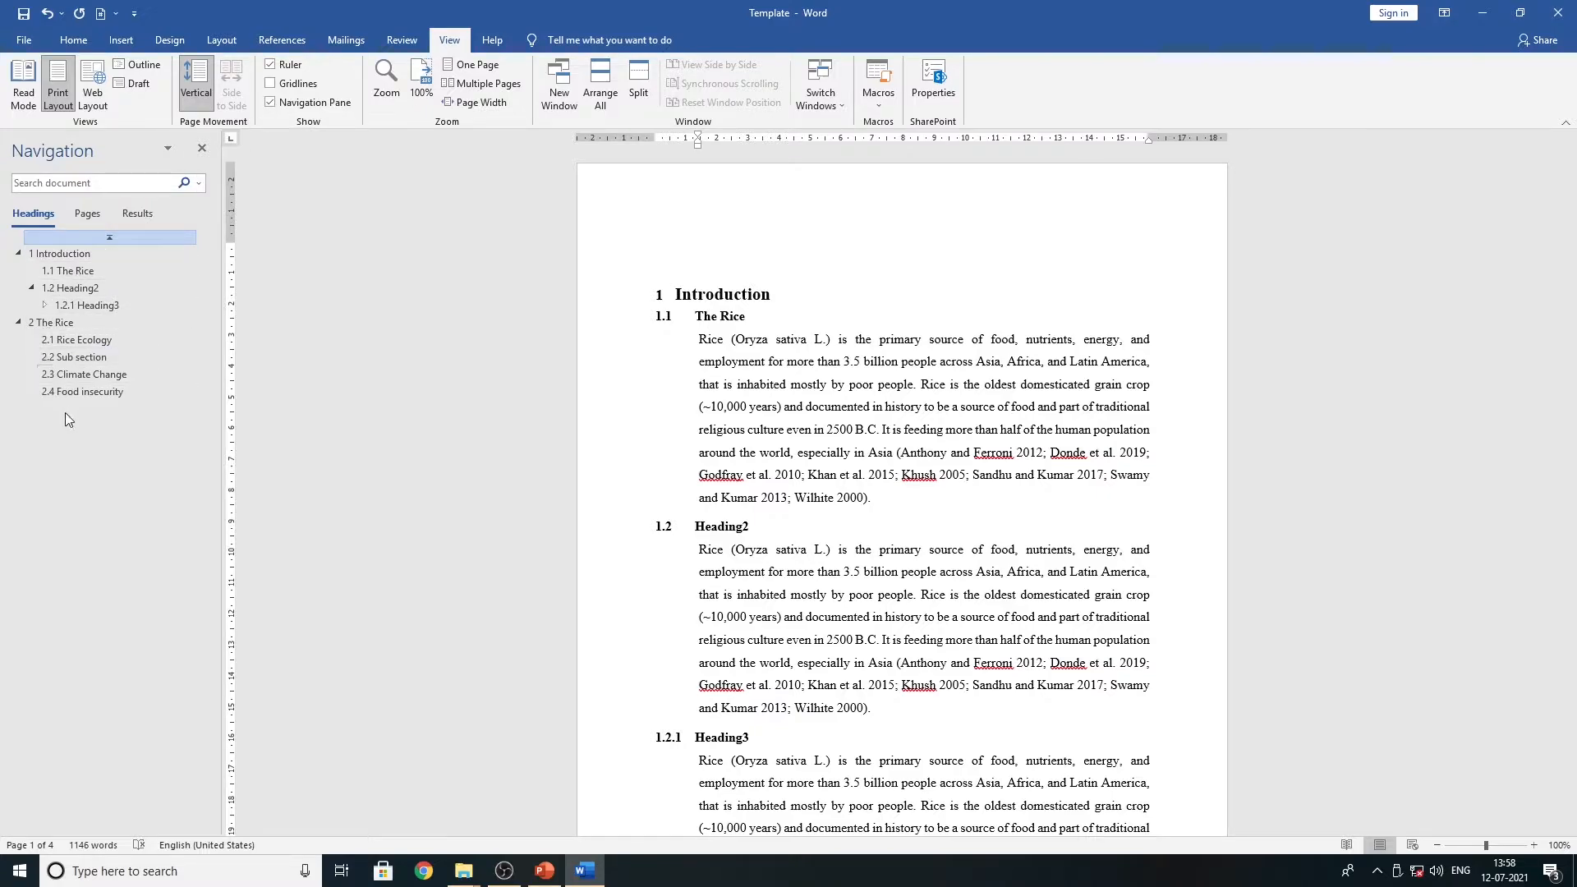
- Jump through the document by its outline headings, including The Rice, Sub section, Food insecurity, Heading2, Heading3, Rice Ecology and Climate Change
{"action": "left_click", "coordinate": [51, 324]}
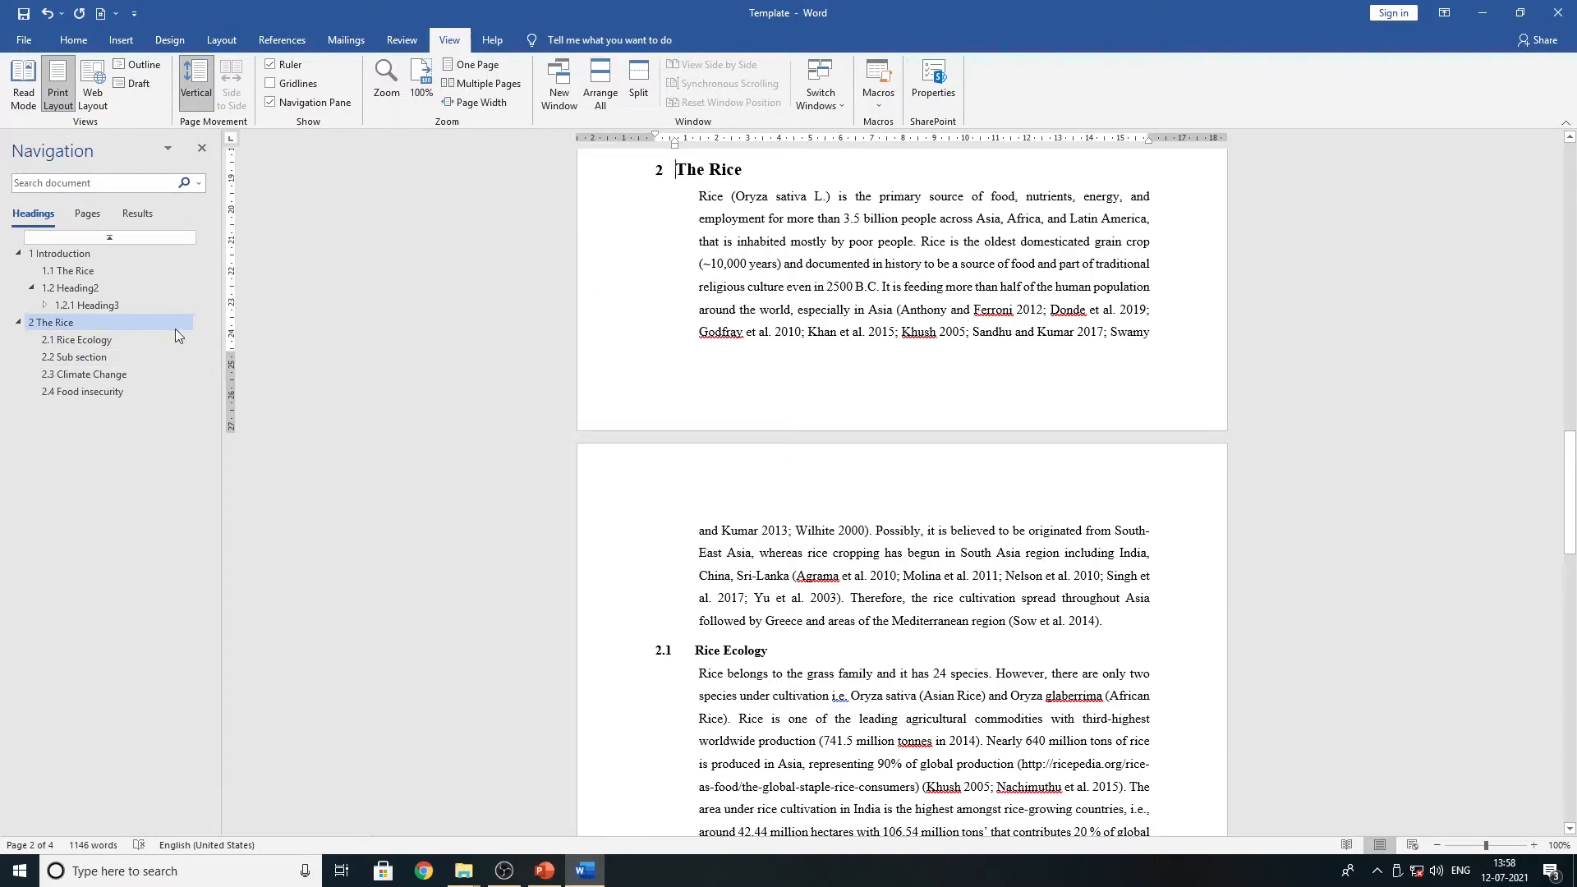
{"action": "left_click", "coordinate": [82, 357]}
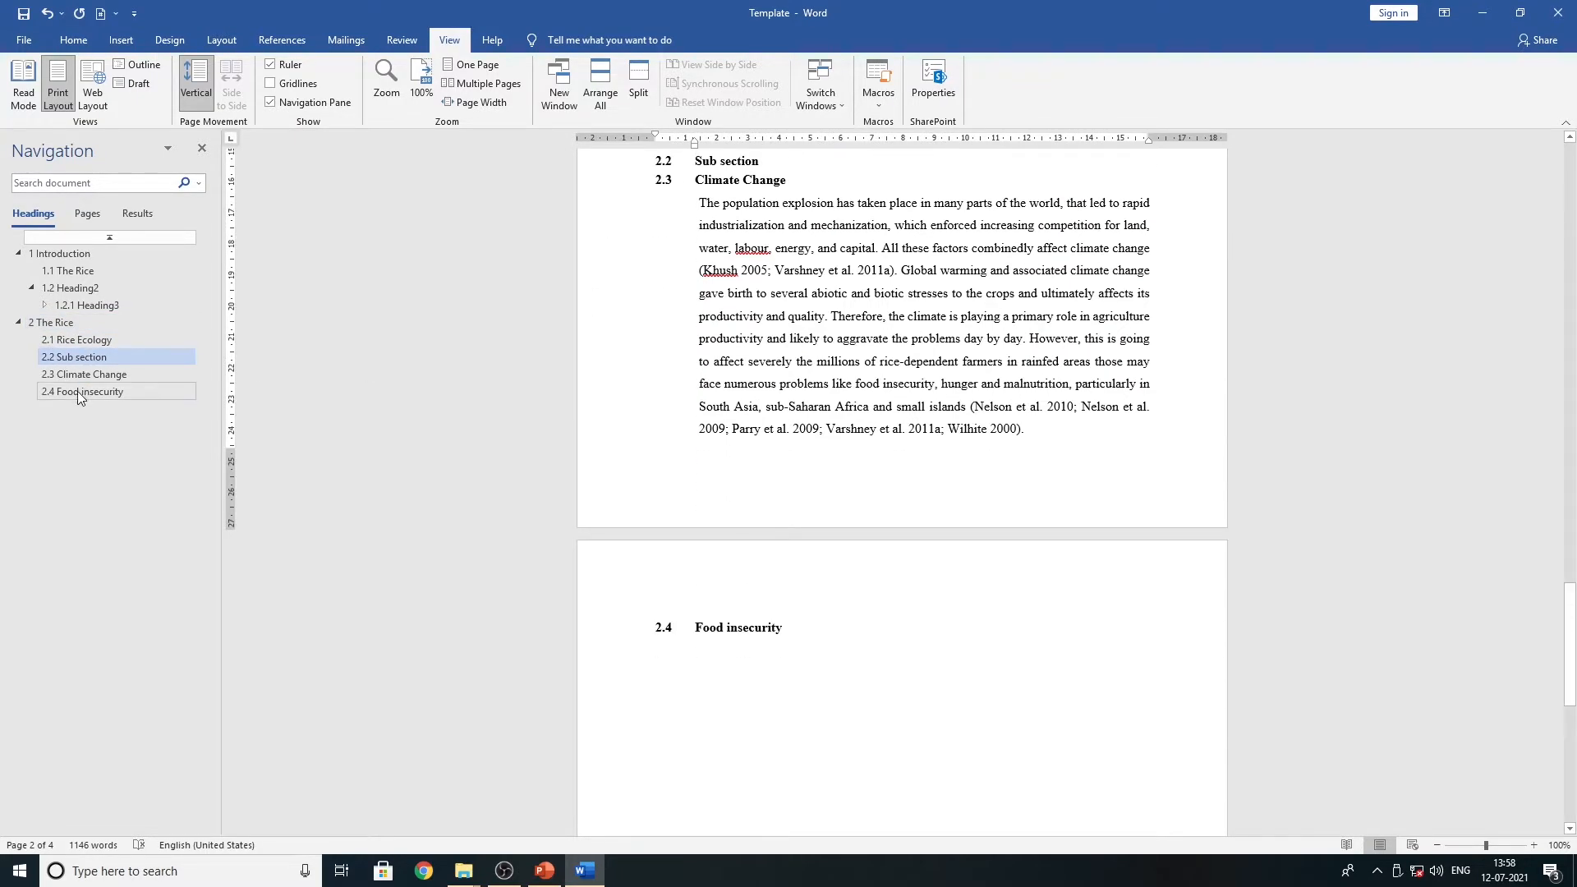
{"action": "left_click", "coordinate": [77, 391]}
{"action": "left_click", "coordinate": [72, 273]}
{"action": "left_click", "coordinate": [74, 288]}
{"action": "left_click", "coordinate": [79, 306]}
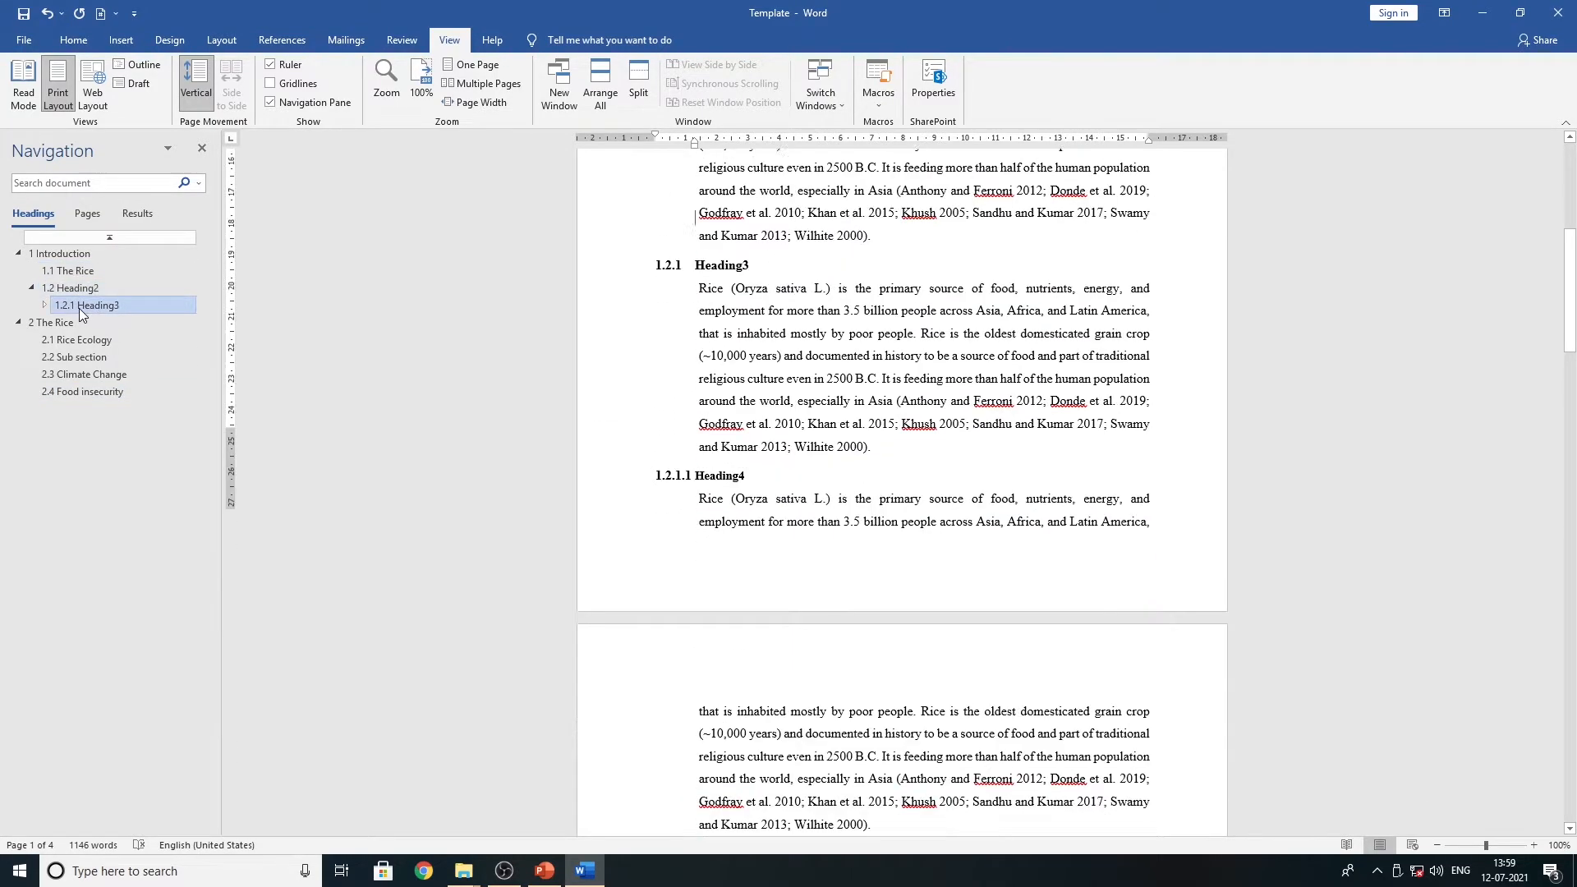
{"action": "left_click", "coordinate": [76, 339]}
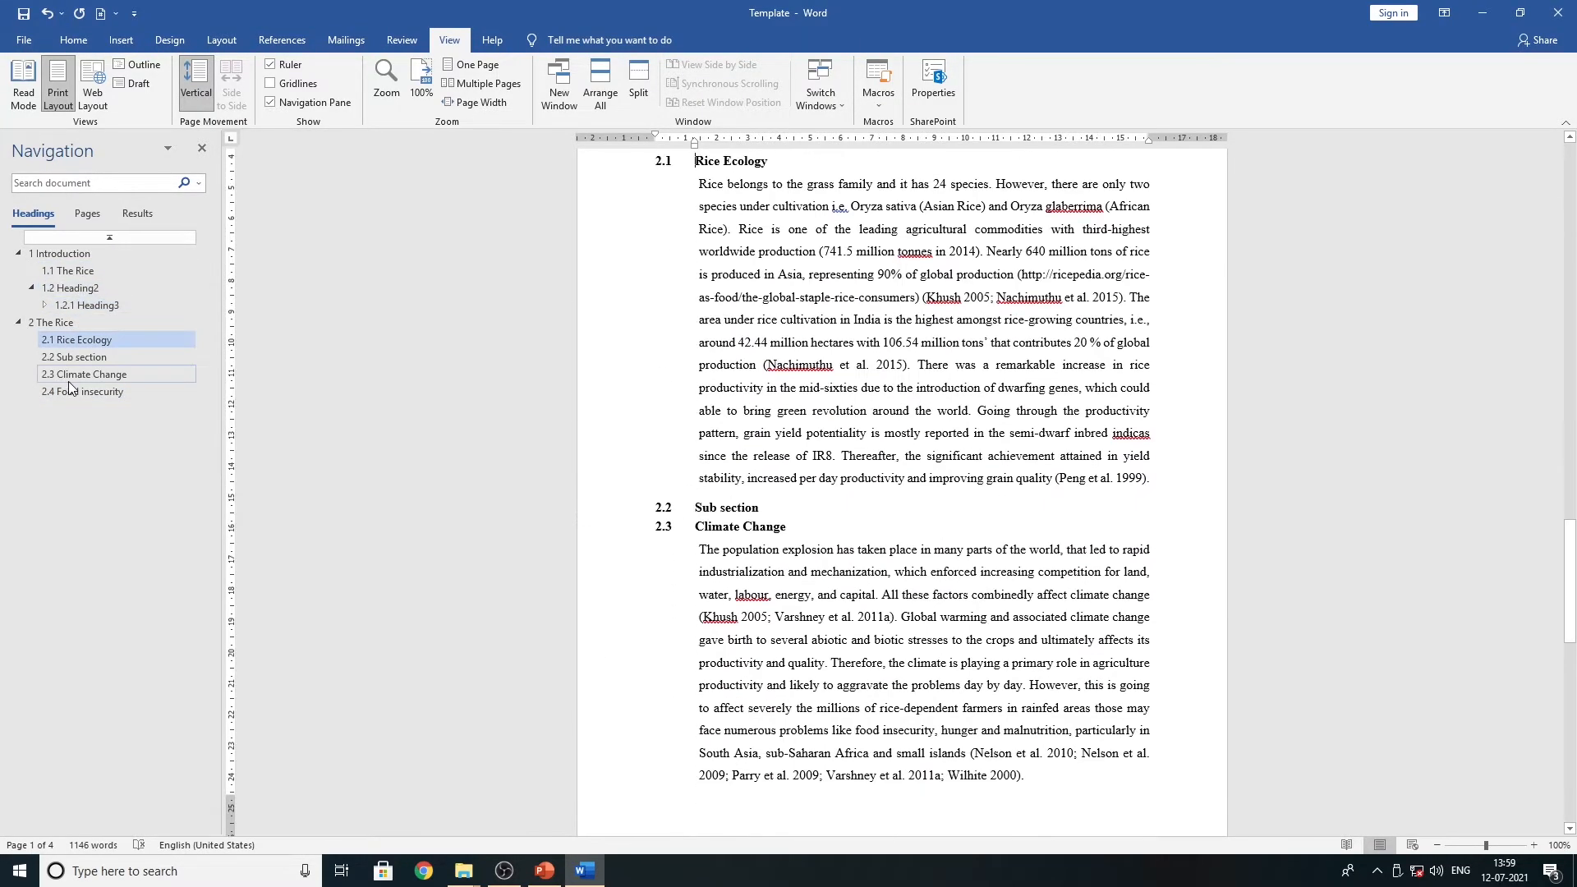
{"action": "left_click", "coordinate": [70, 375]}
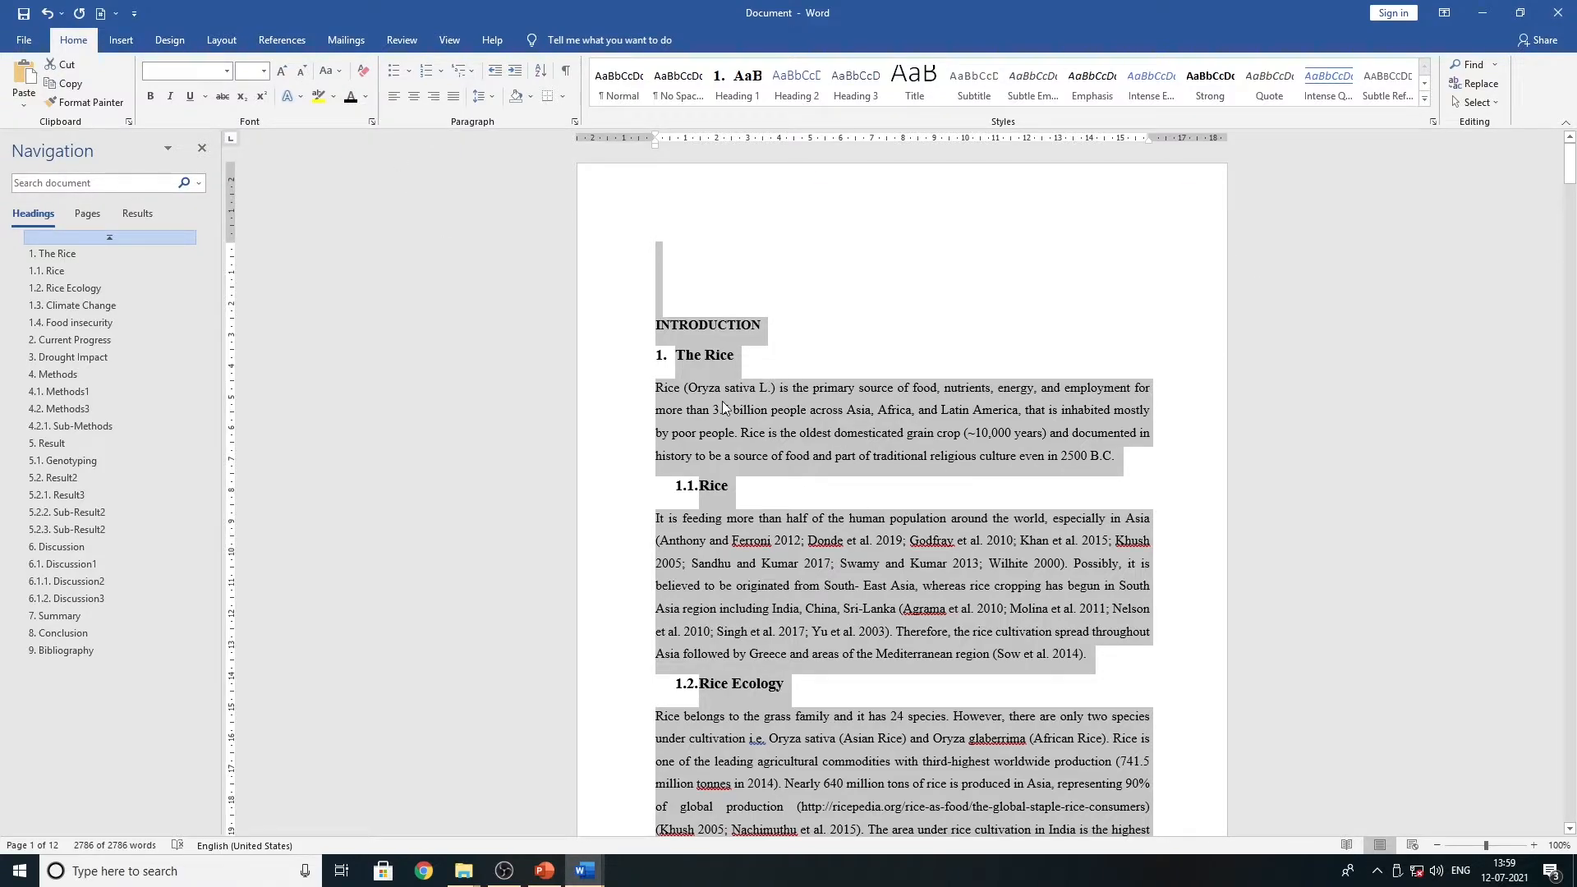
- In the file named Document, remove the entire selected content and paste the clipboard text into the emptied page
{"action": "key", "text": "Delete"}
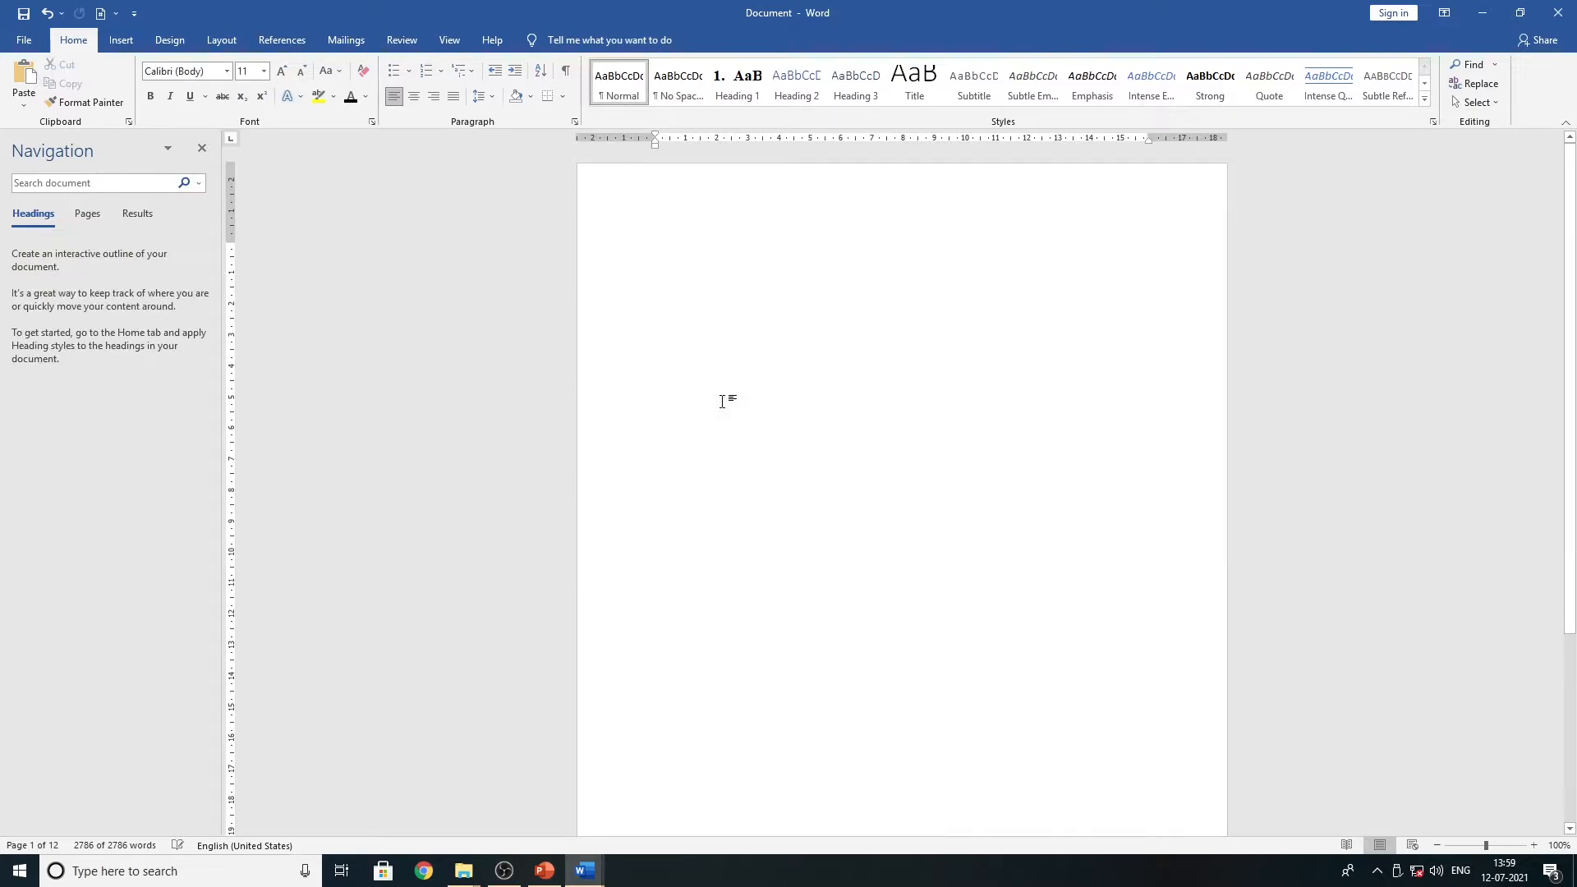
{"action": "right_click", "coordinate": [691, 301]}
{"action": "left_click", "coordinate": [791, 369]}
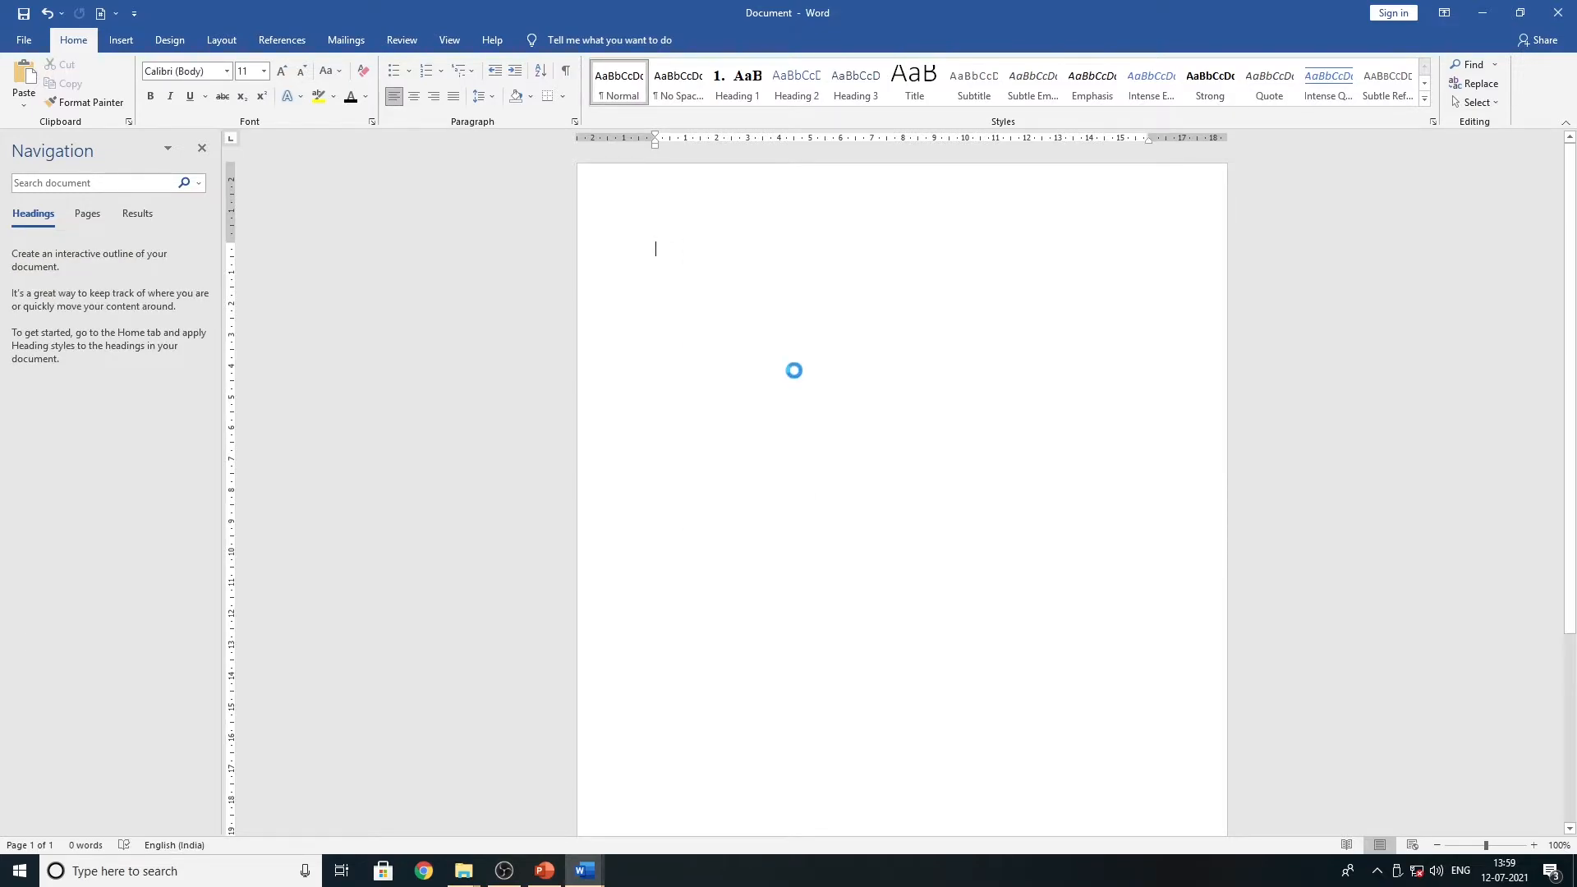
- Justify the entire text of the document
{"action": "scroll", "coordinate": [934, 537], "scroll_direction": "up", "scroll_amount": 20}
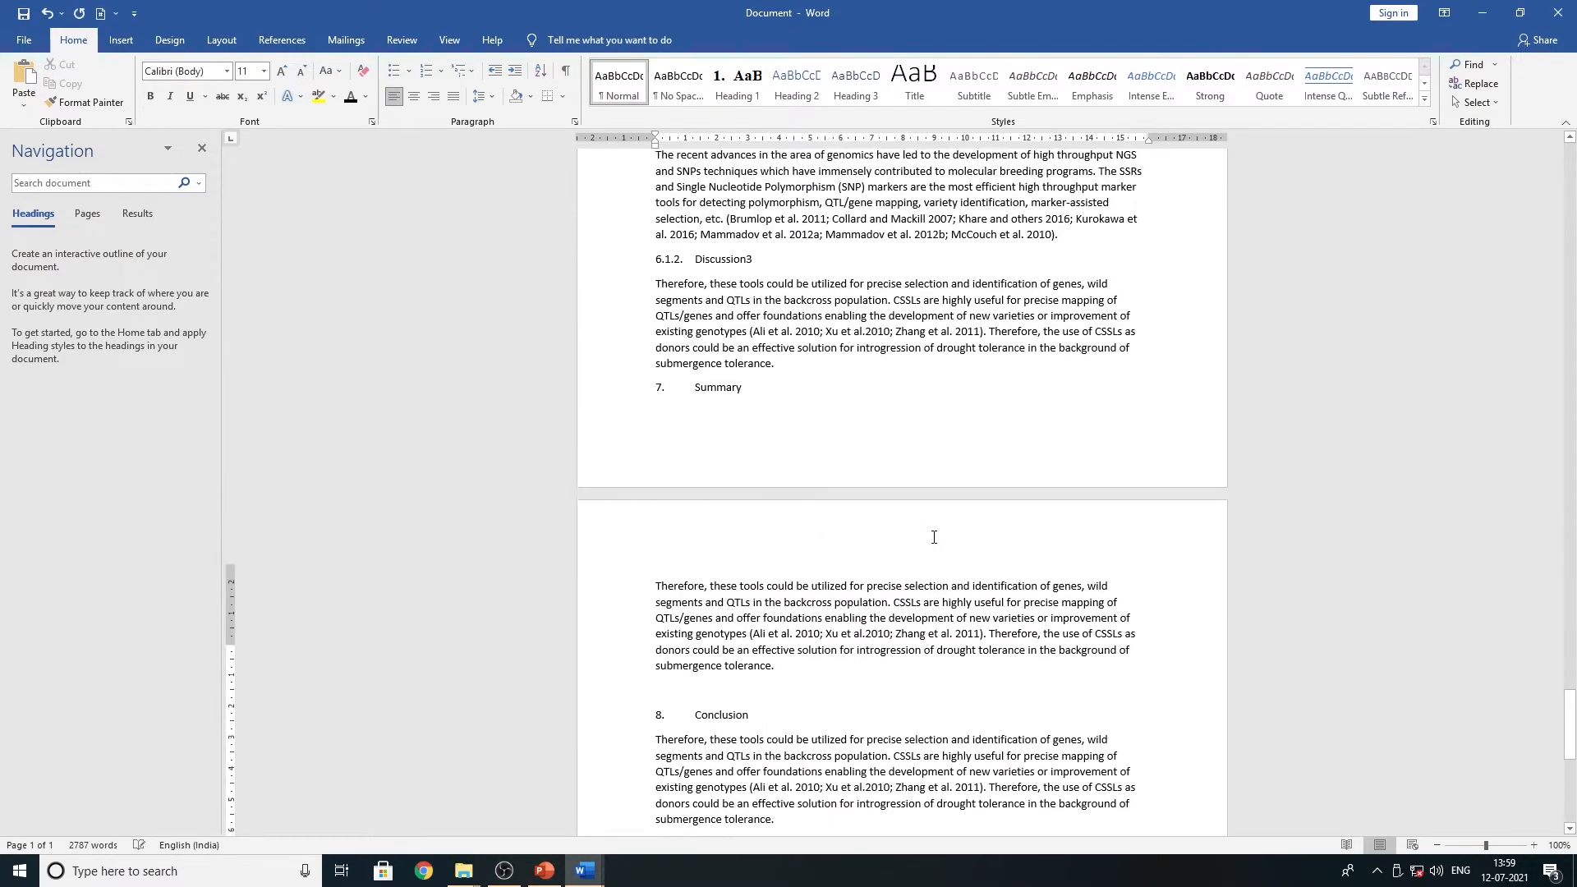
{"action": "scroll", "coordinate": [933, 537], "scroll_direction": "up", "scroll_amount": 8}
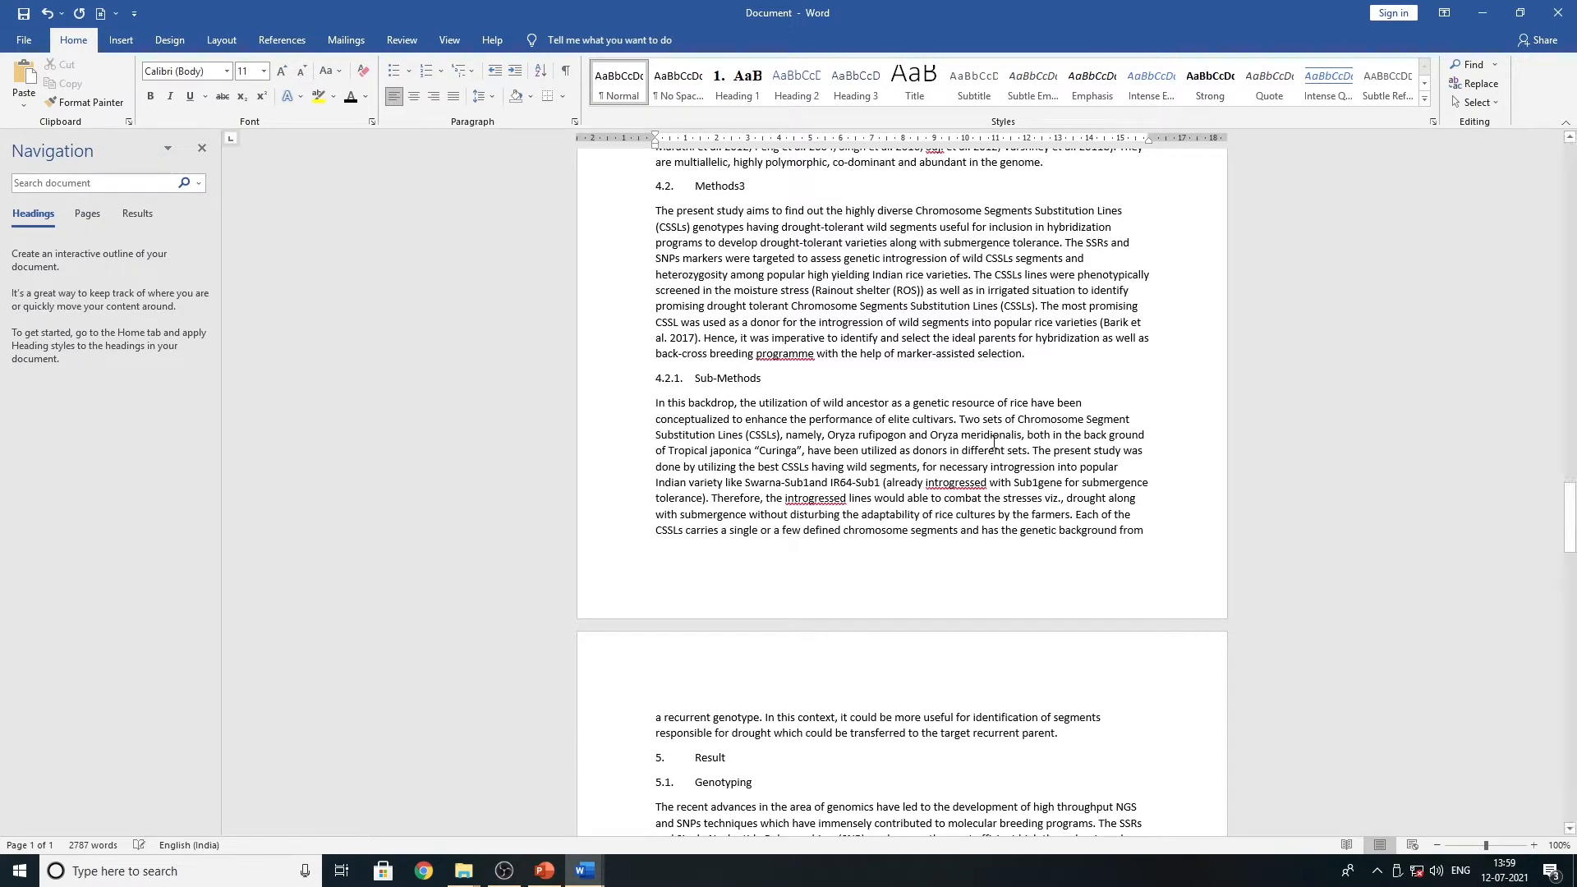
{"action": "scroll", "coordinate": [994, 442], "scroll_direction": "up", "scroll_amount": 15}
{"action": "scroll", "coordinate": [993, 441], "scroll_direction": "up", "scroll_amount": 5}
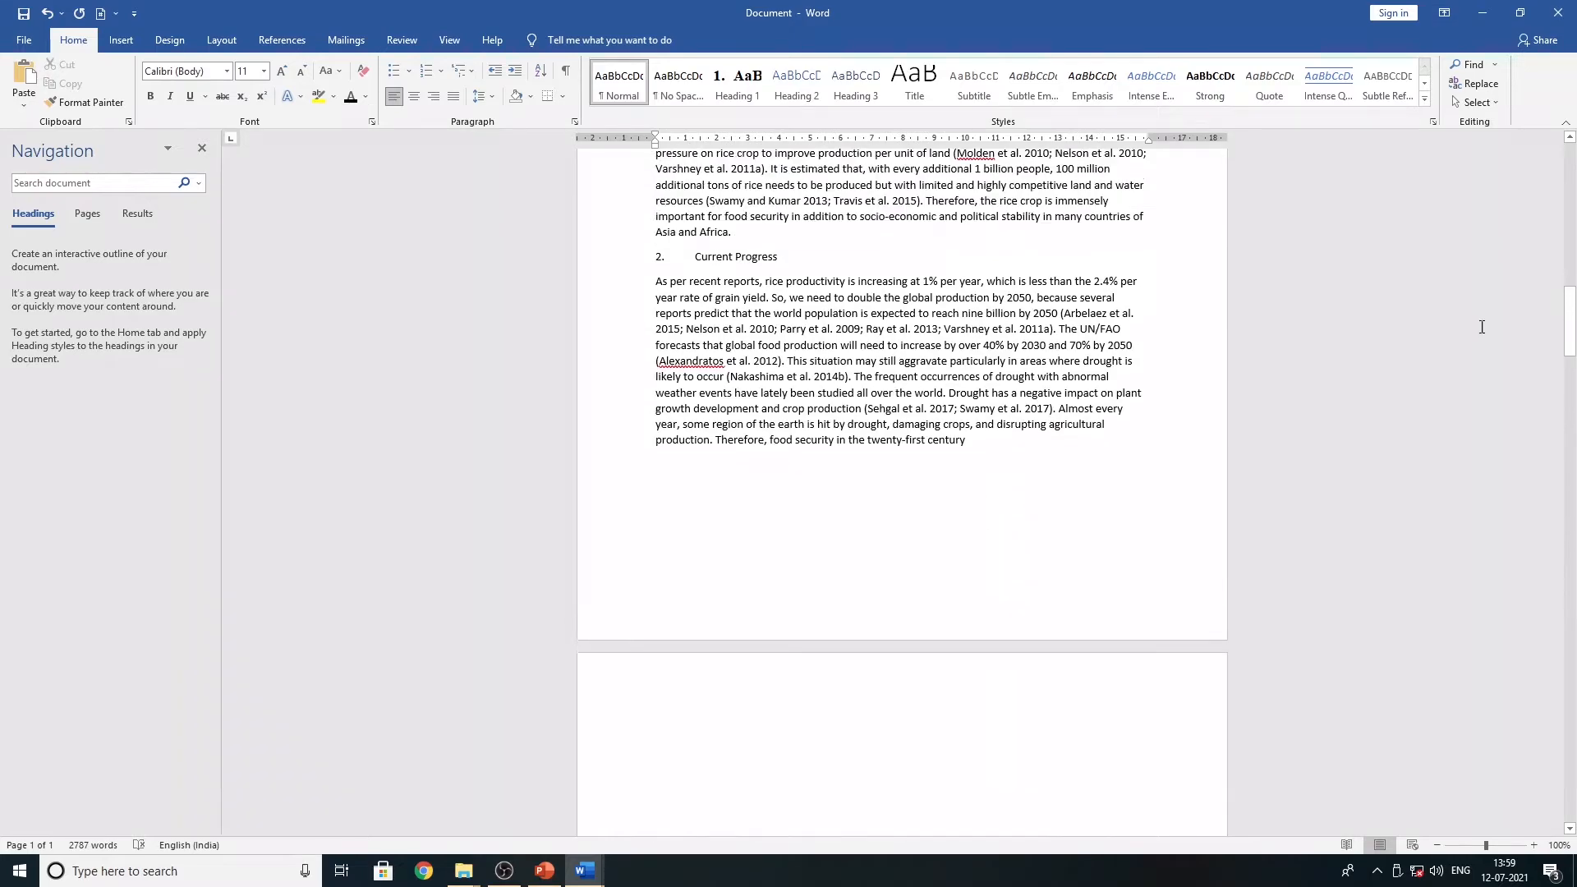
{"action": "left_click_drag", "start_coordinate": [1569, 337], "coordinate": [1572, 158]}
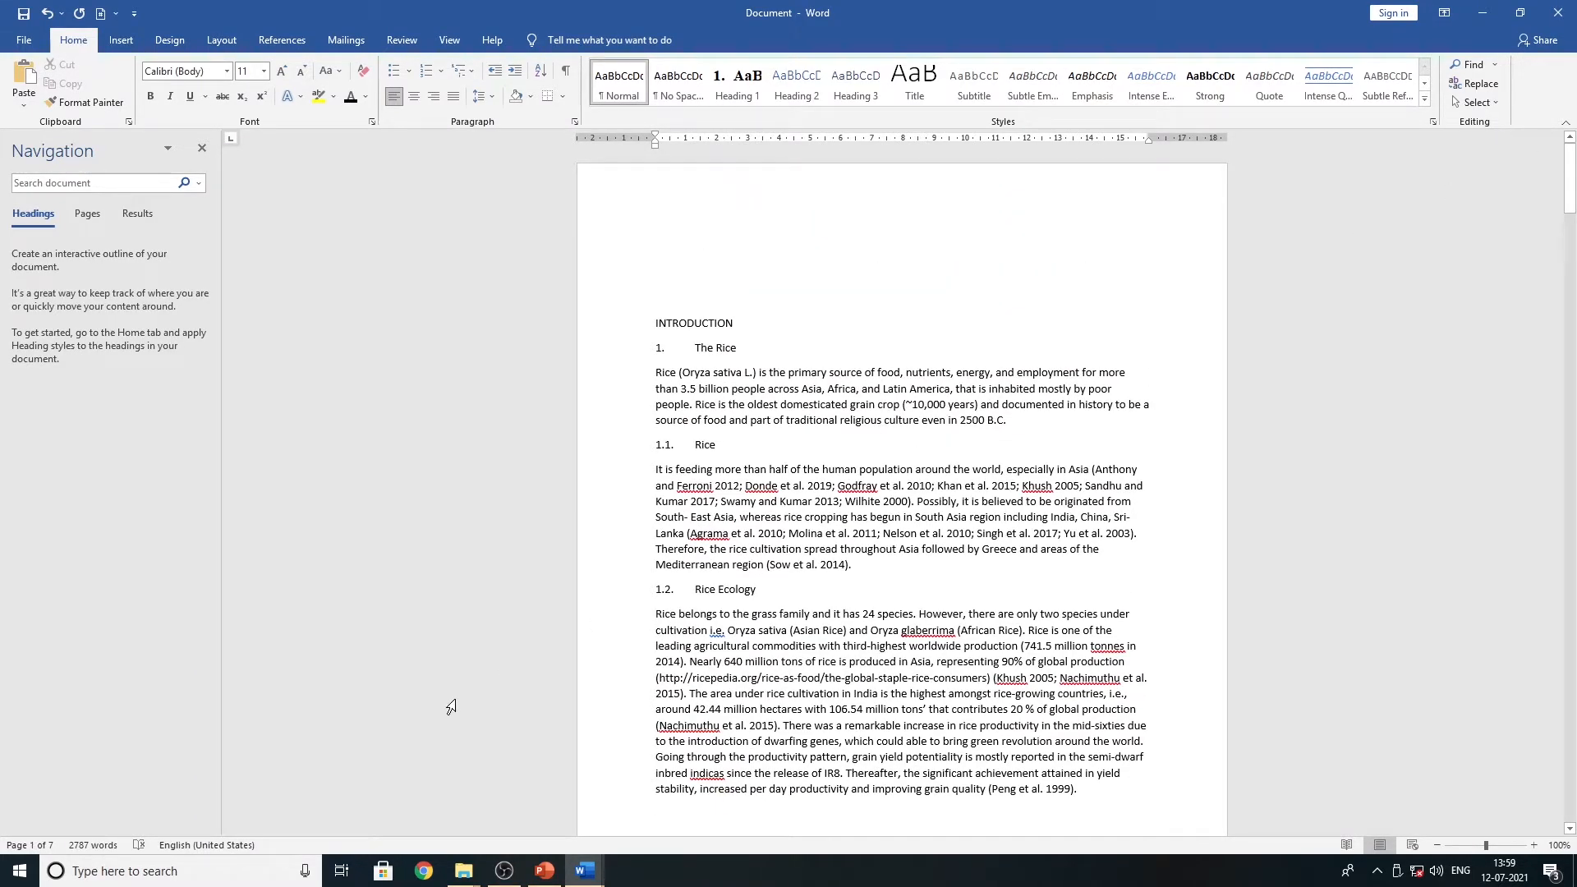
{"action": "key", "text": "ctrl+a"}
{"action": "left_click", "coordinate": [453, 96]}
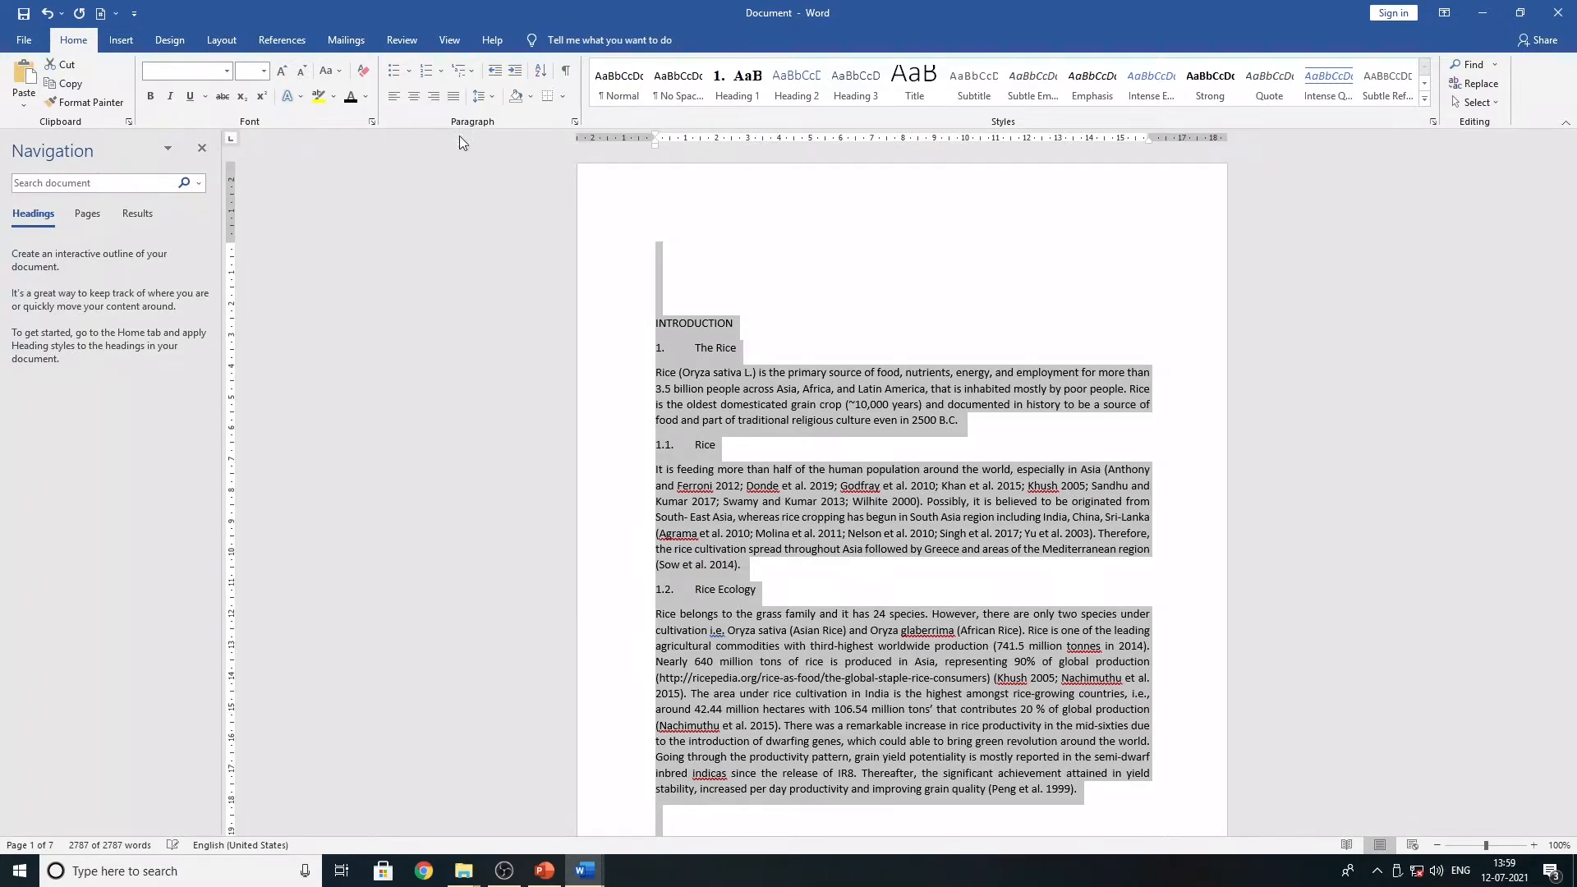
- Set the spacing of all paragraphs to 6 pt before and 6 pt after, with 1.5 line spacing
{"action": "left_click", "coordinate": [571, 122]}
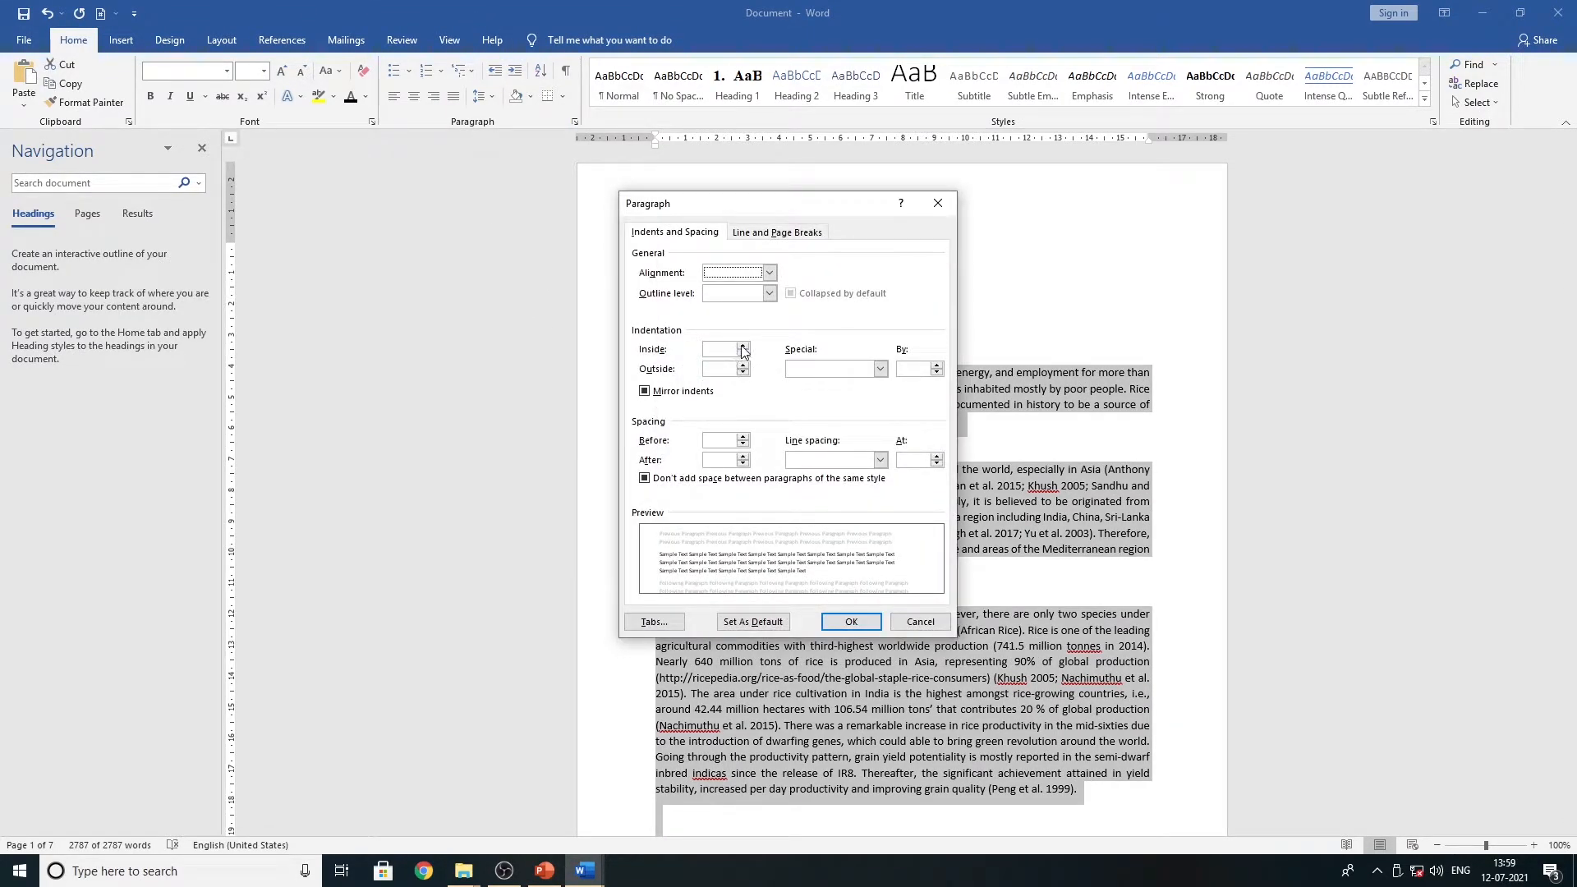
{"action": "left_click", "coordinate": [743, 436]}
{"action": "left_click", "coordinate": [742, 436]}
{"action": "left_click", "coordinate": [744, 464]}
{"action": "left_click", "coordinate": [743, 456]}
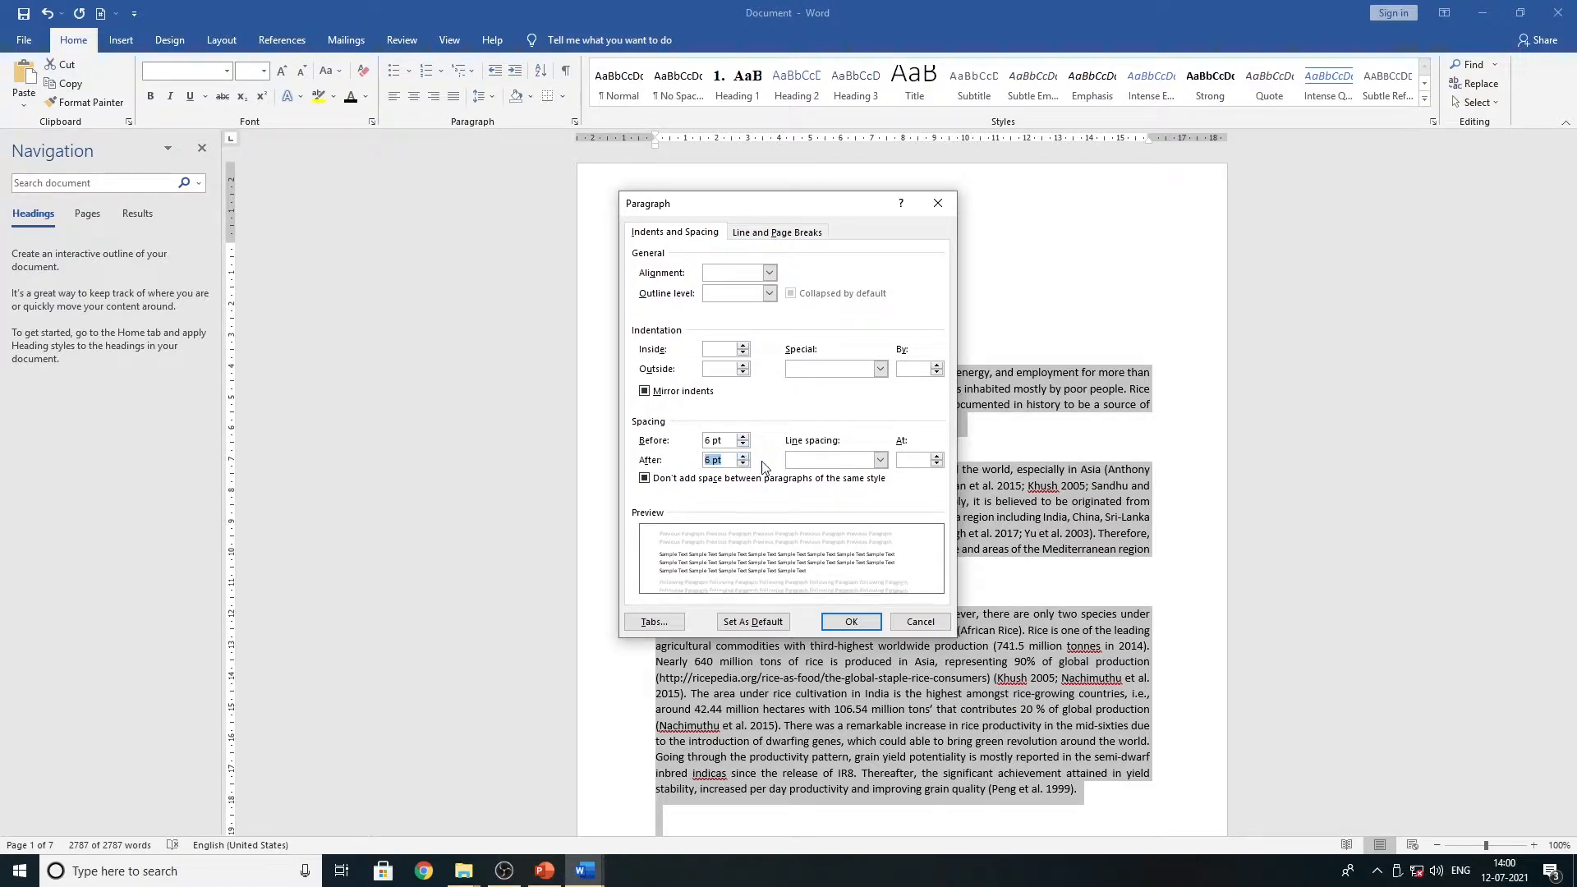
{"action": "left_click", "coordinate": [880, 459]}
{"action": "left_click", "coordinate": [846, 488]}
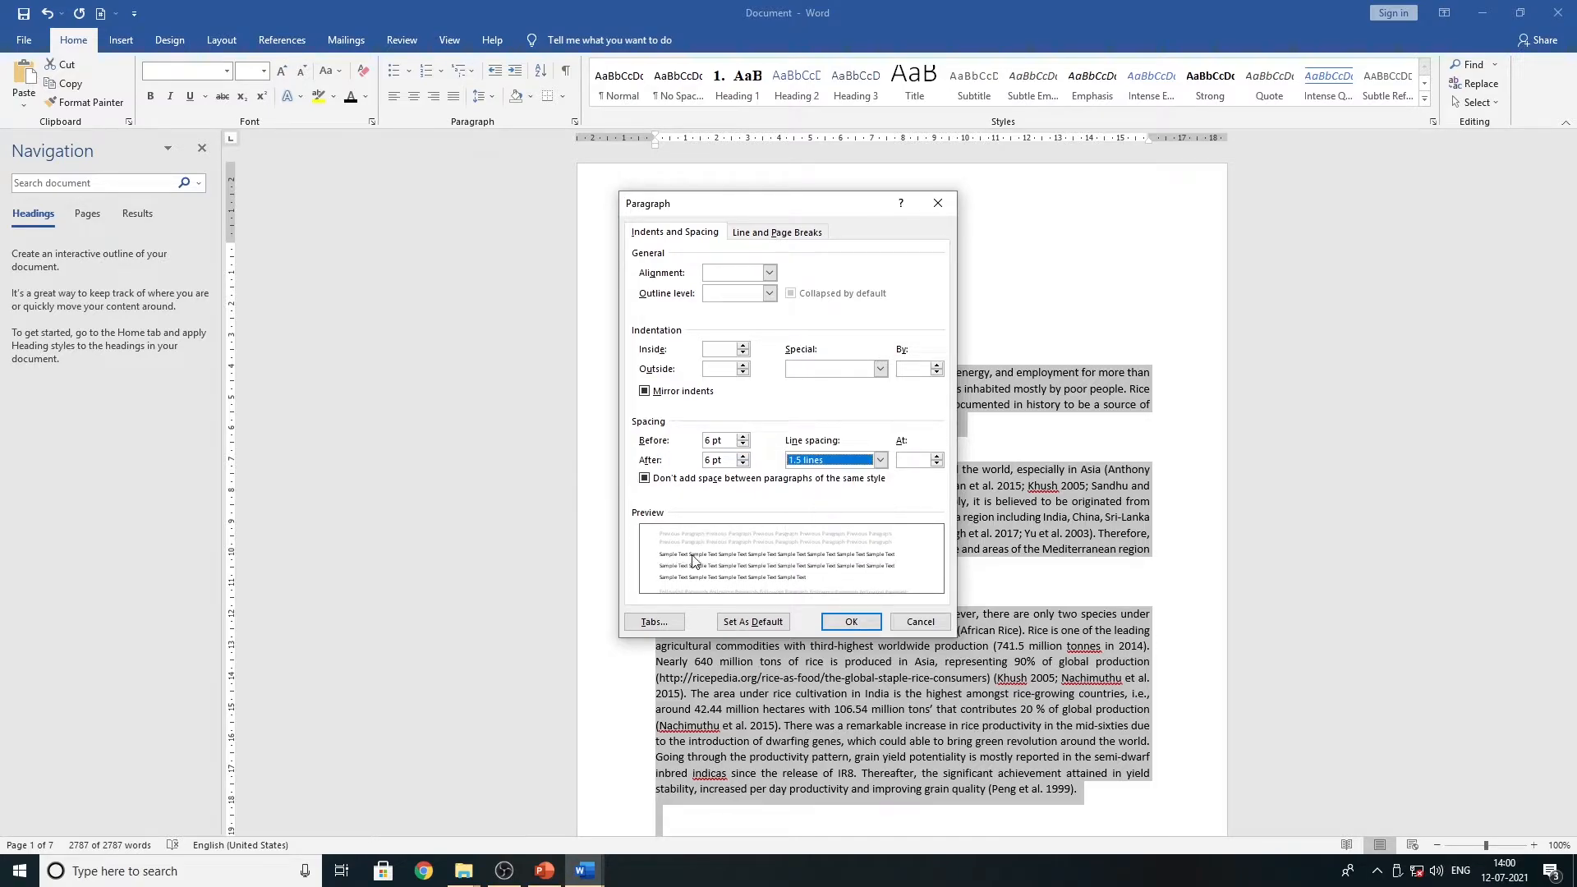
{"action": "left_click", "coordinate": [851, 622]}
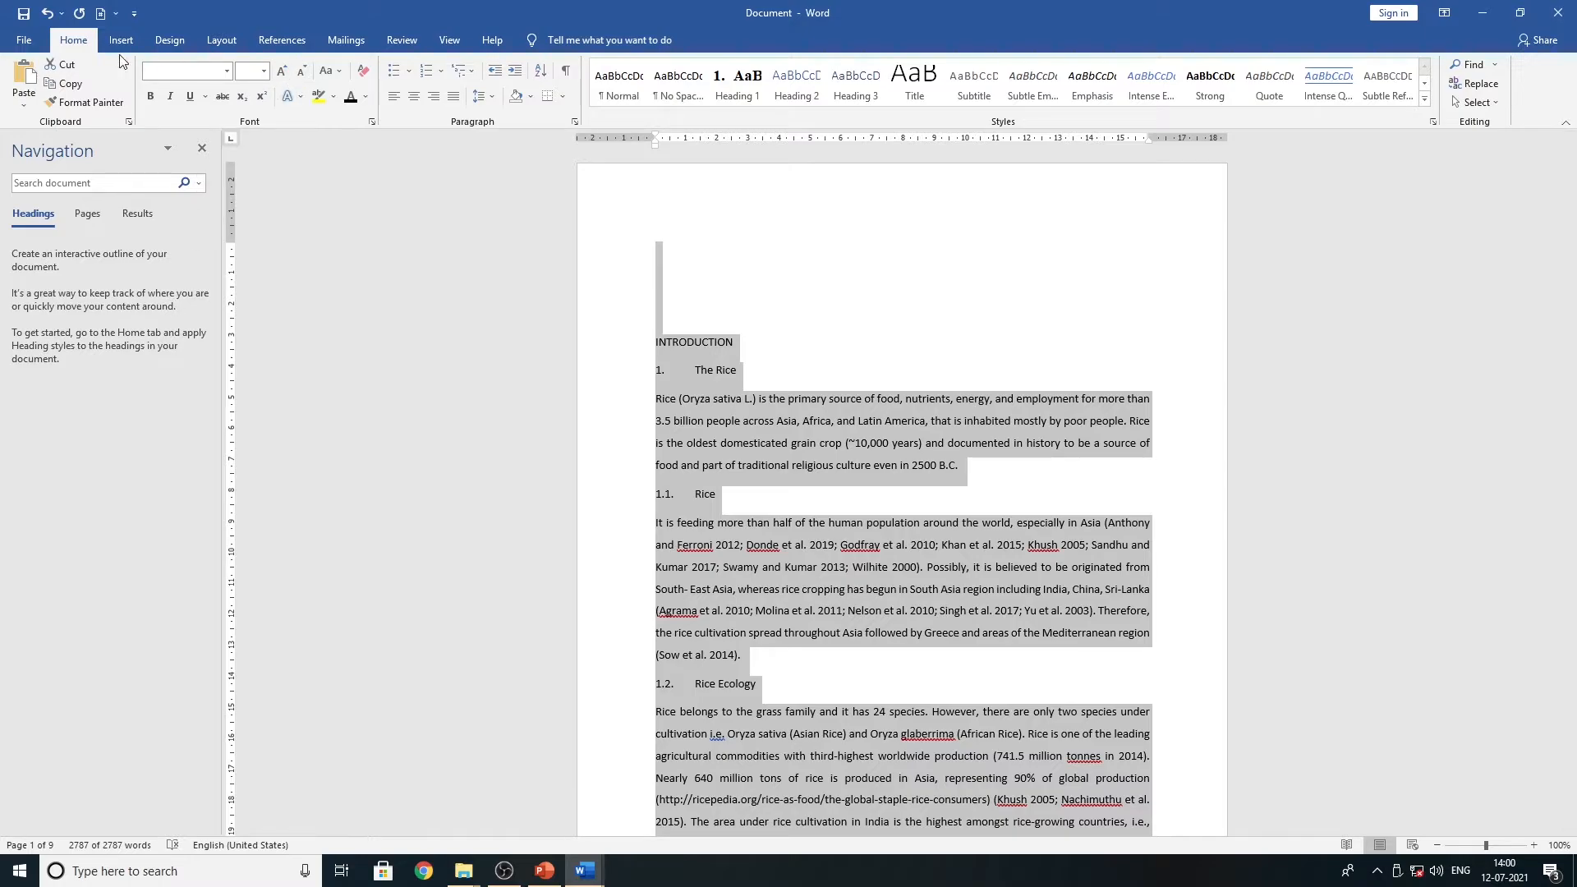
- Apply the Normal page margins and check the page orientation and paper size options
{"action": "left_click", "coordinate": [222, 40]}
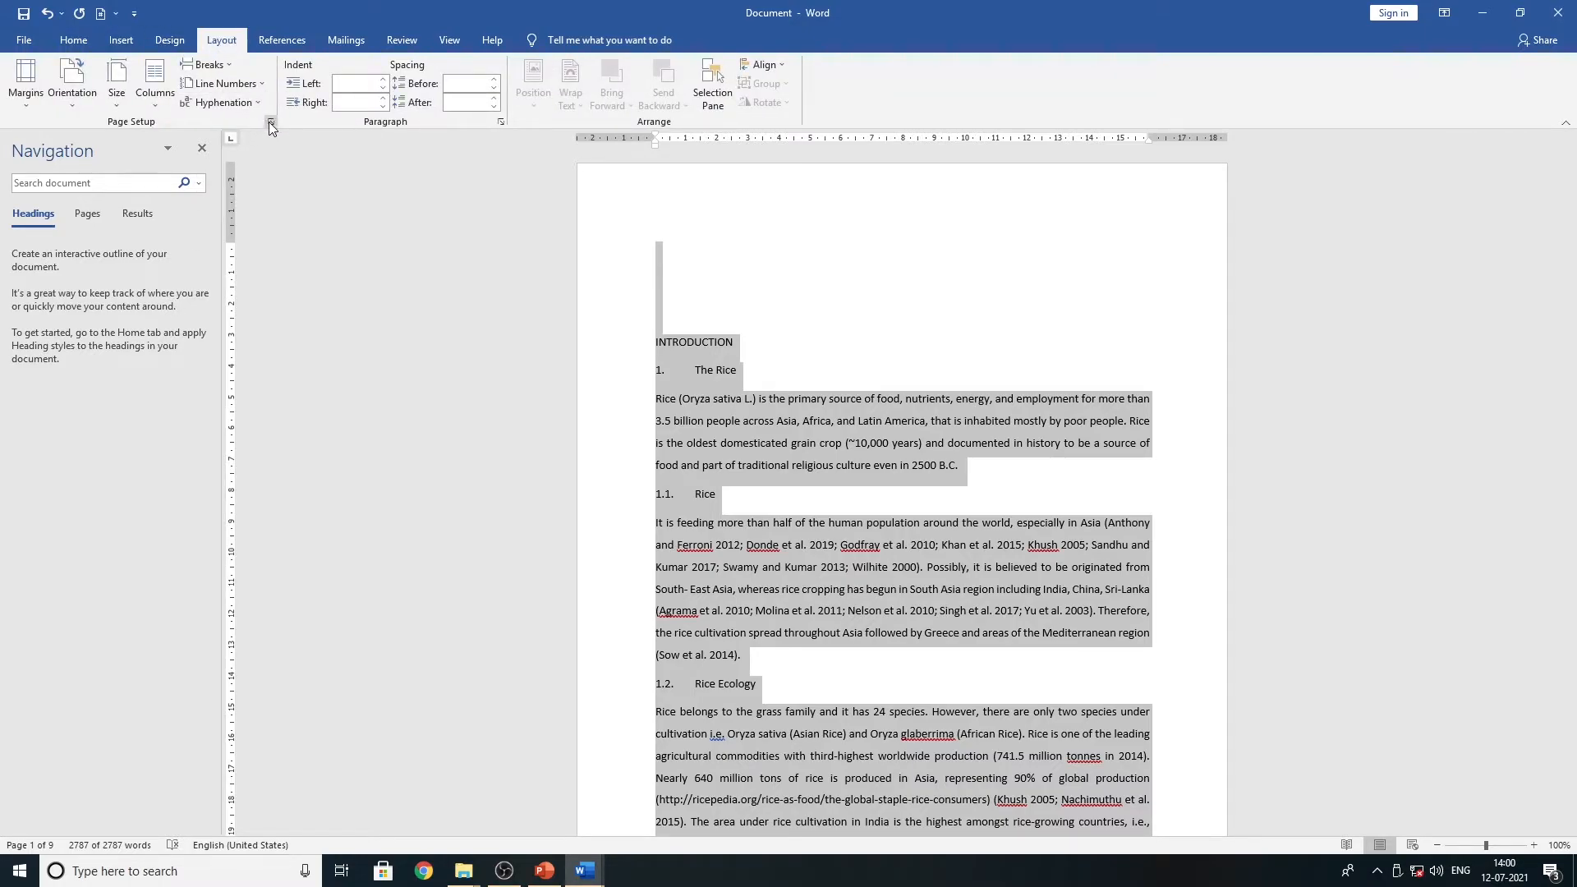
{"action": "left_click", "coordinate": [33, 91]}
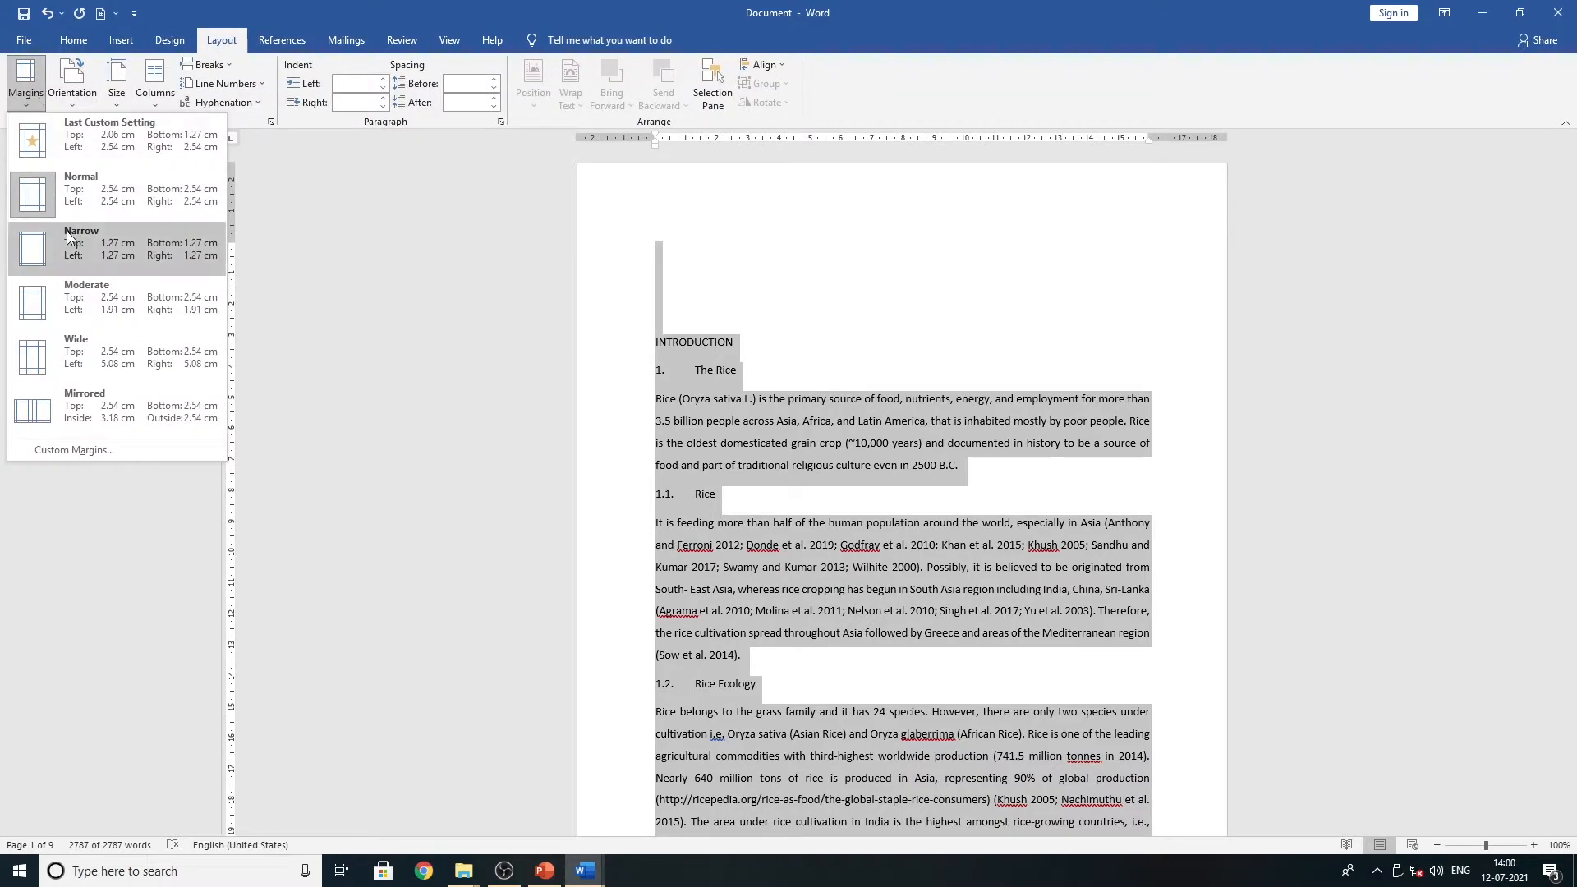
{"action": "left_click", "coordinate": [113, 189]}
{"action": "left_click", "coordinate": [72, 99]}
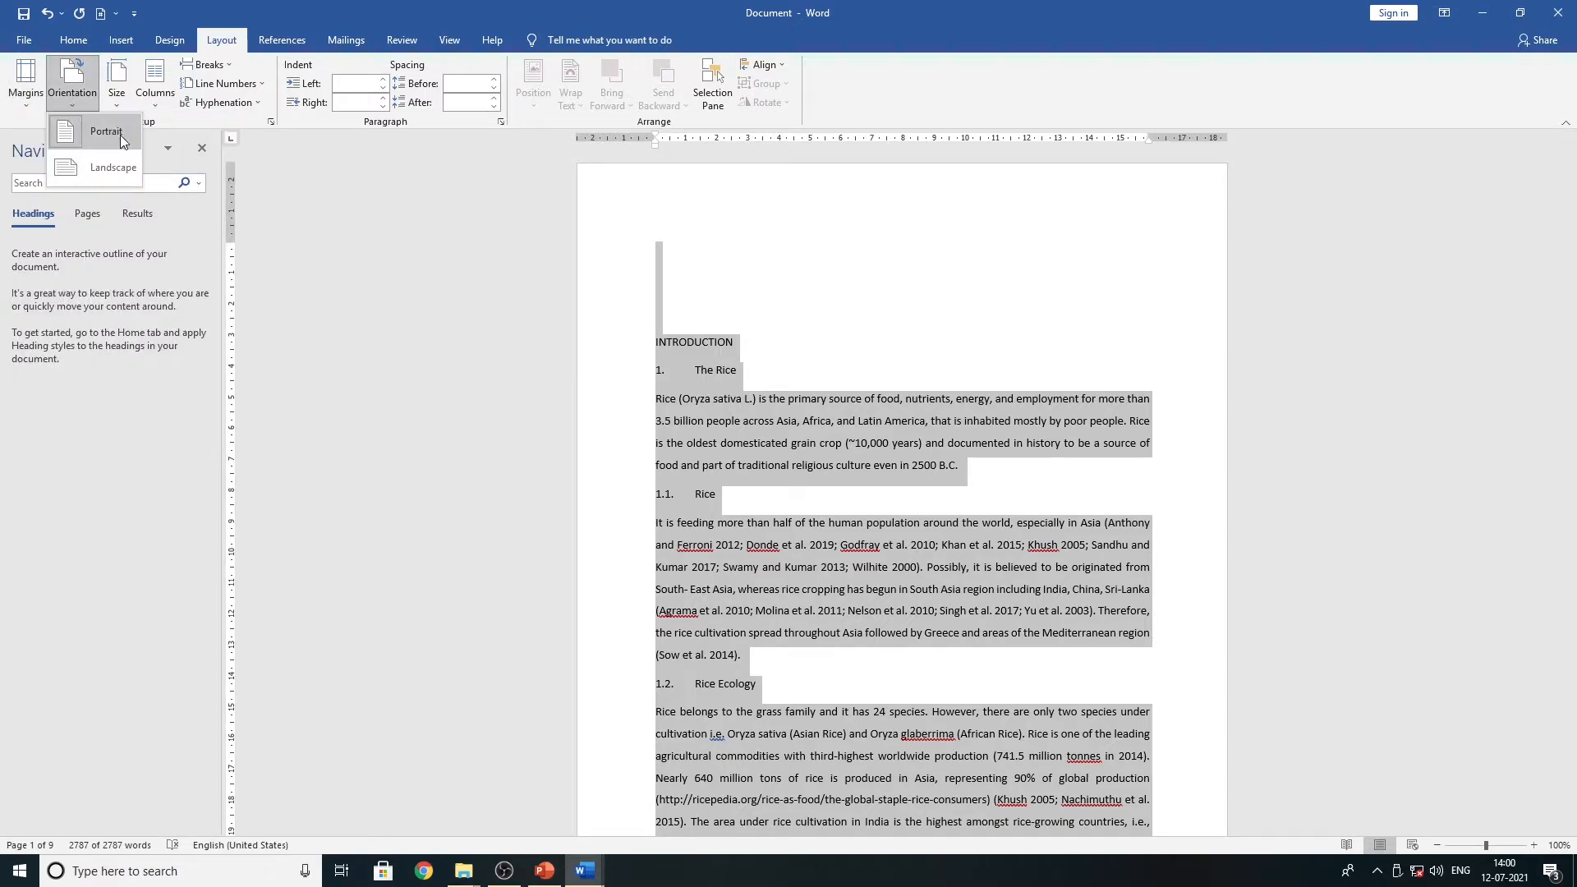
{"action": "left_click", "coordinate": [120, 90]}
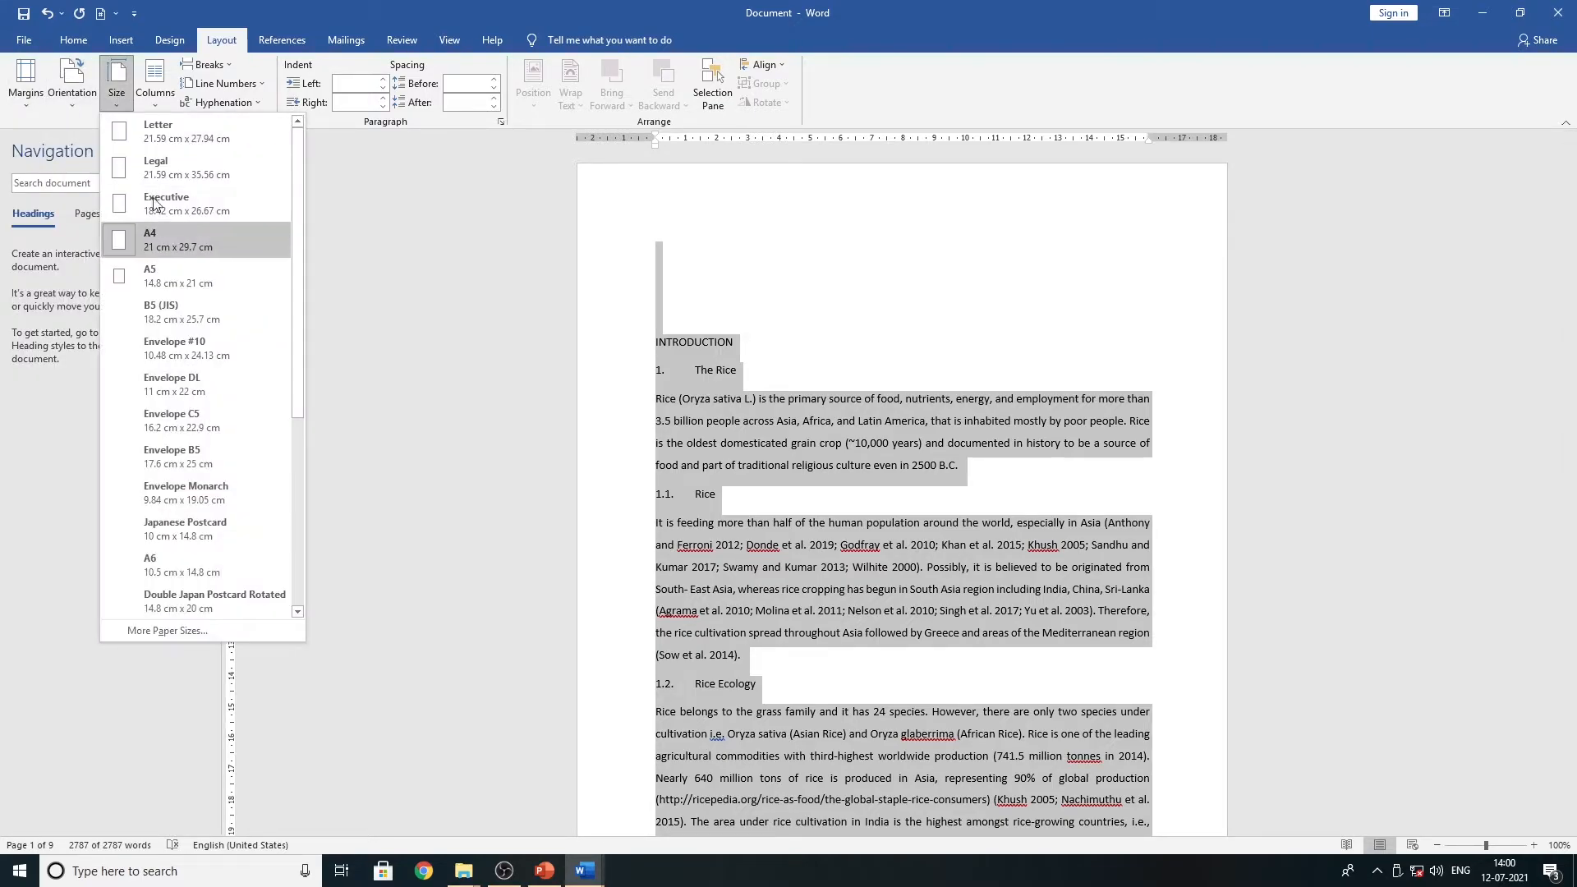
{"action": "left_click", "coordinate": [185, 121]}
- Set the inside indentation of the whole text to 1 cm
{"action": "left_click", "coordinate": [498, 121]}
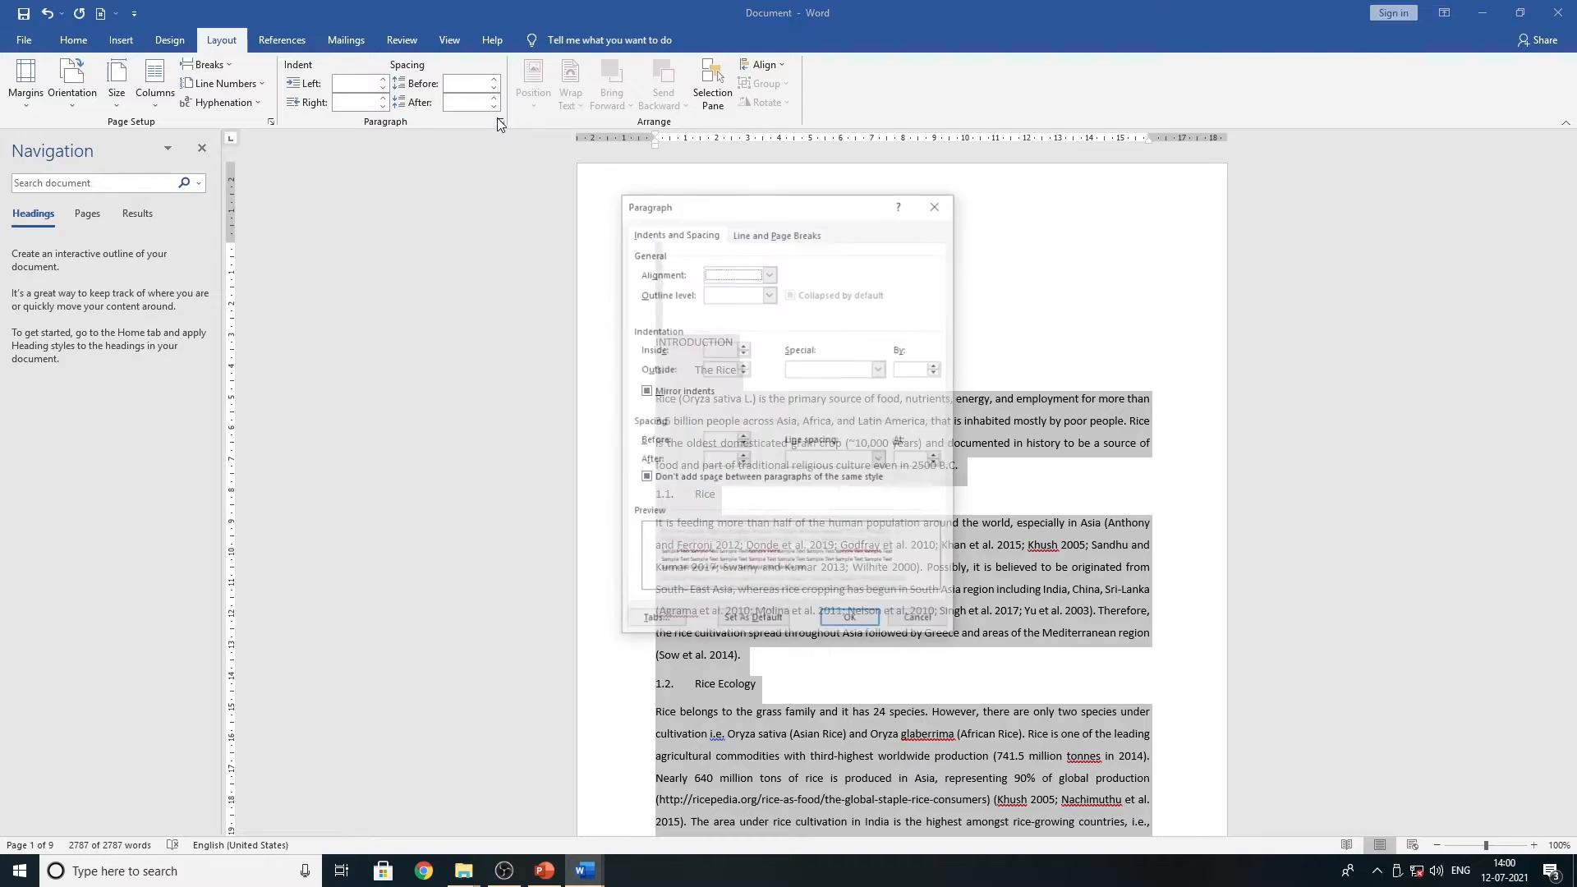
{"action": "left_click", "coordinate": [864, 625]}
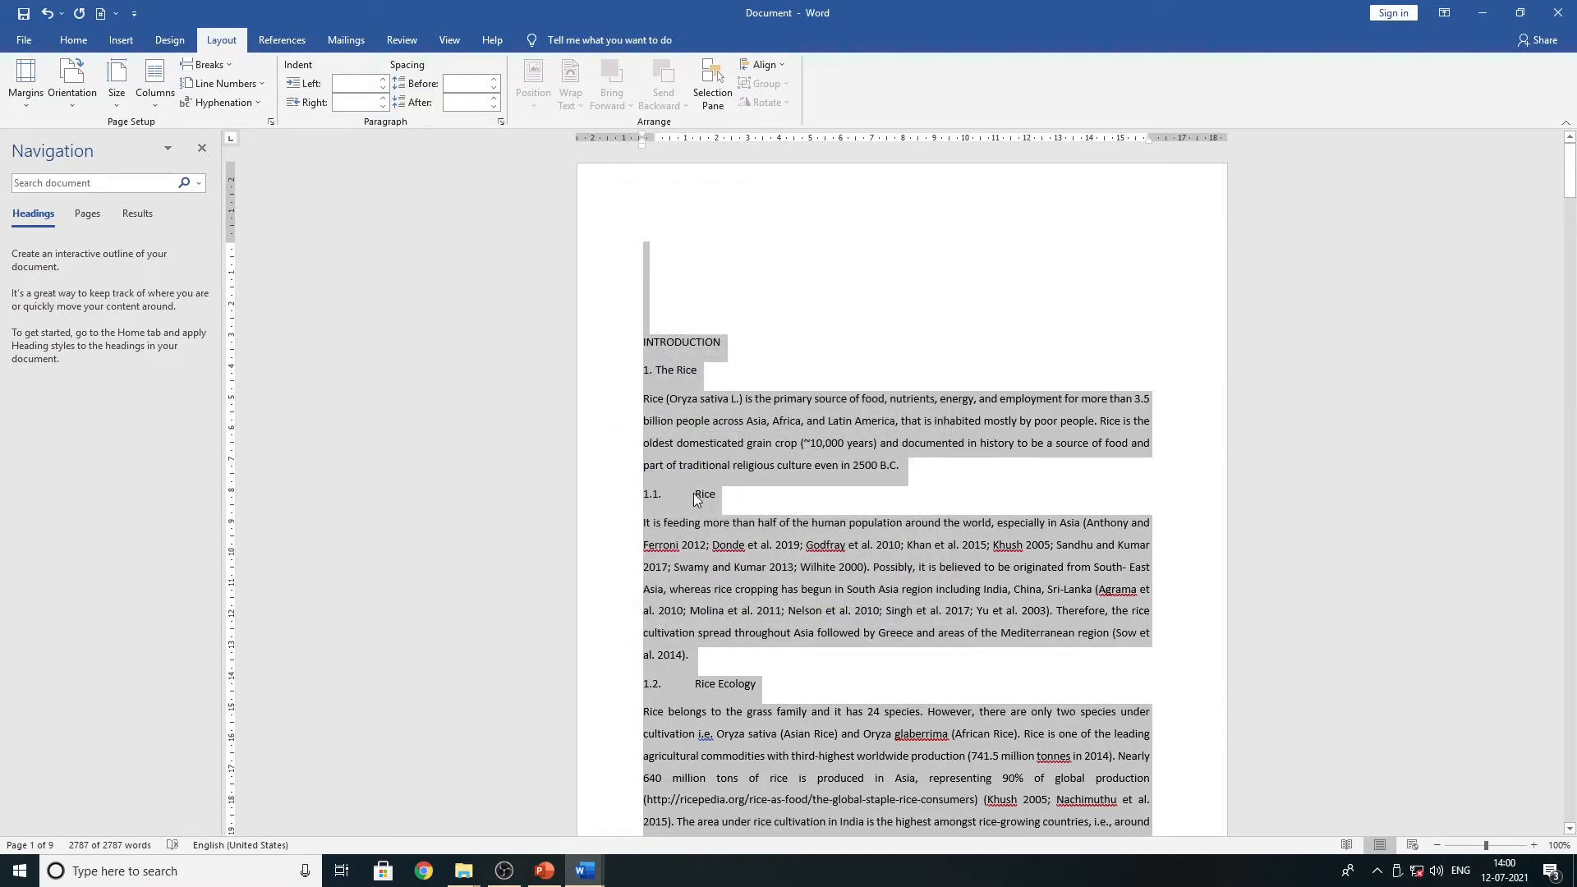
{"action": "left_click", "coordinate": [500, 121]}
{"action": "left_click", "coordinate": [744, 346]}
{"action": "left_click", "coordinate": [744, 346]}
{"action": "left_click", "coordinate": [744, 346]}
{"action": "left_click", "coordinate": [744, 346]}
{"action": "left_click", "coordinate": [744, 346]}
{"action": "left_click", "coordinate": [744, 345]}
{"action": "left_click", "coordinate": [744, 346]}
{"action": "left_click", "coordinate": [744, 346]}
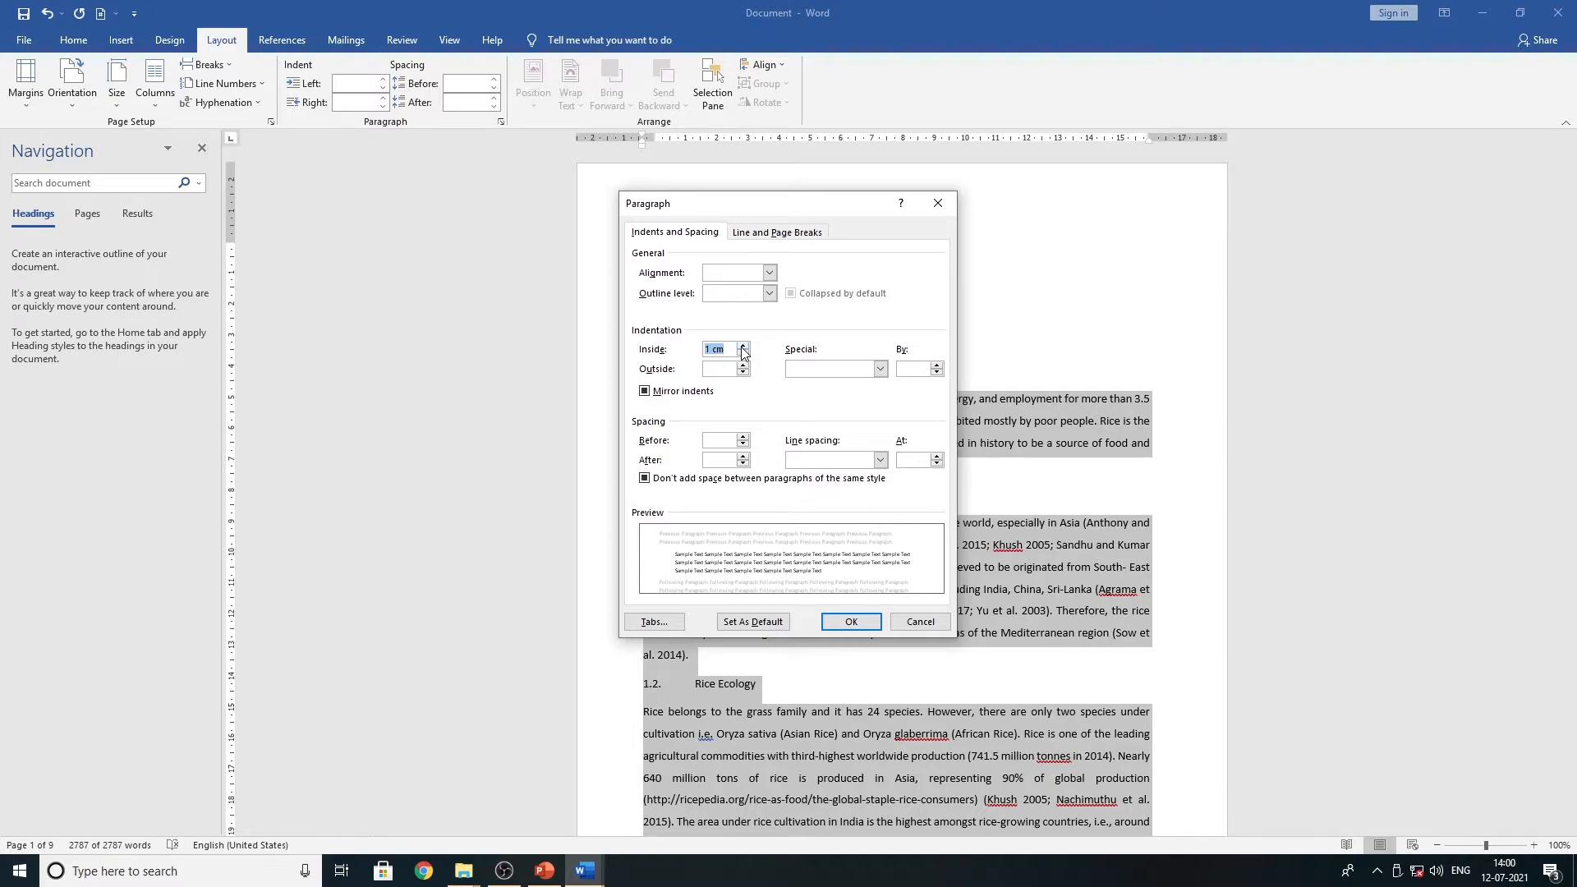
{"action": "left_click", "coordinate": [846, 622]}
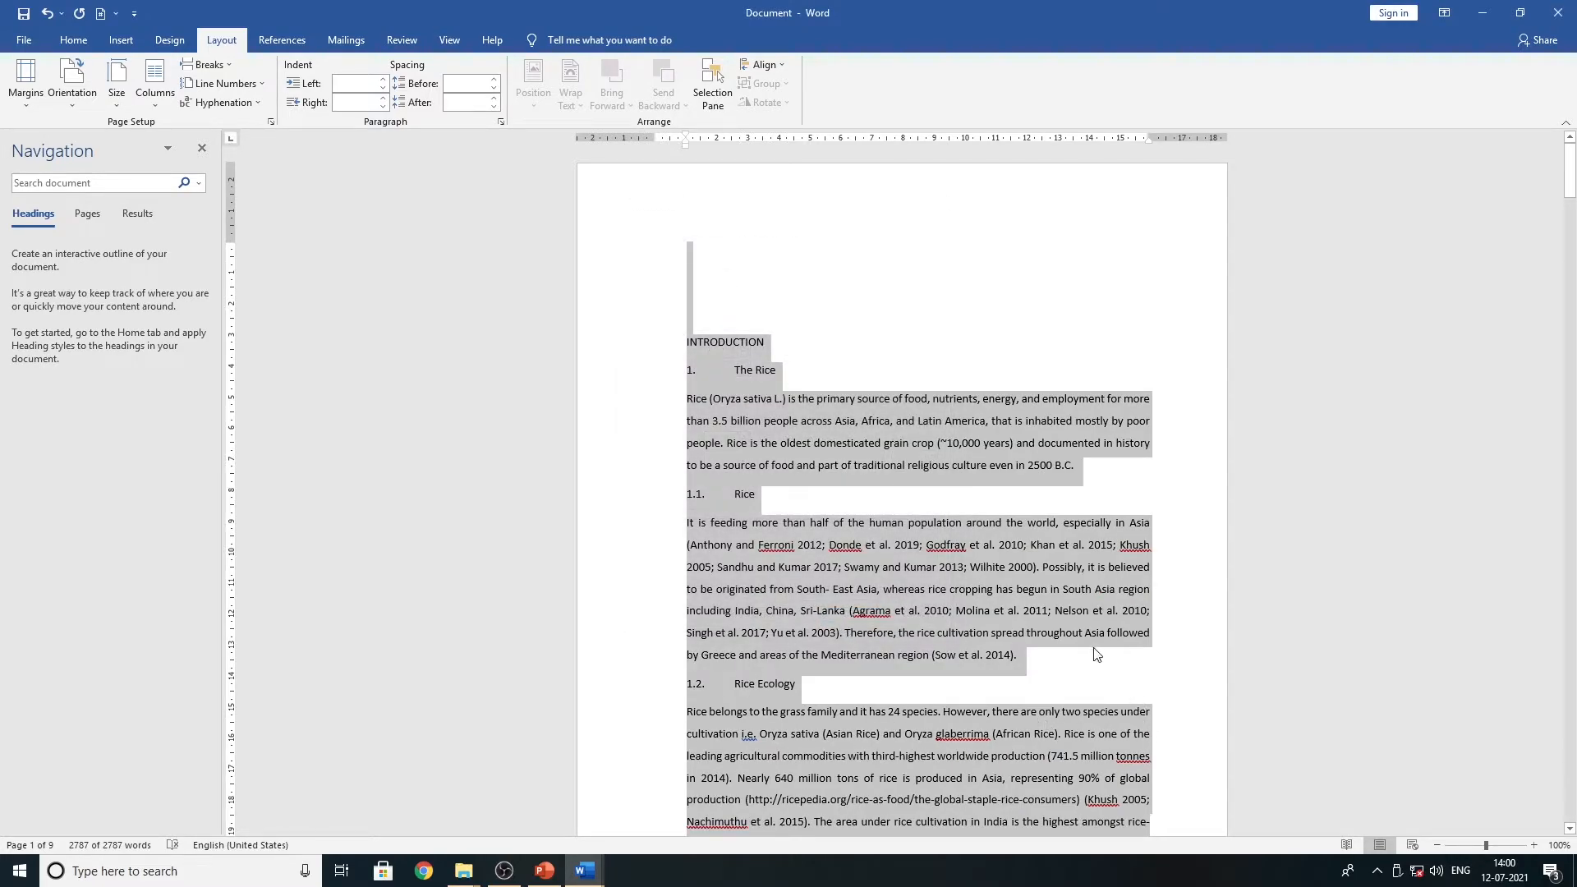
{"action": "left_click", "coordinate": [1098, 671]}
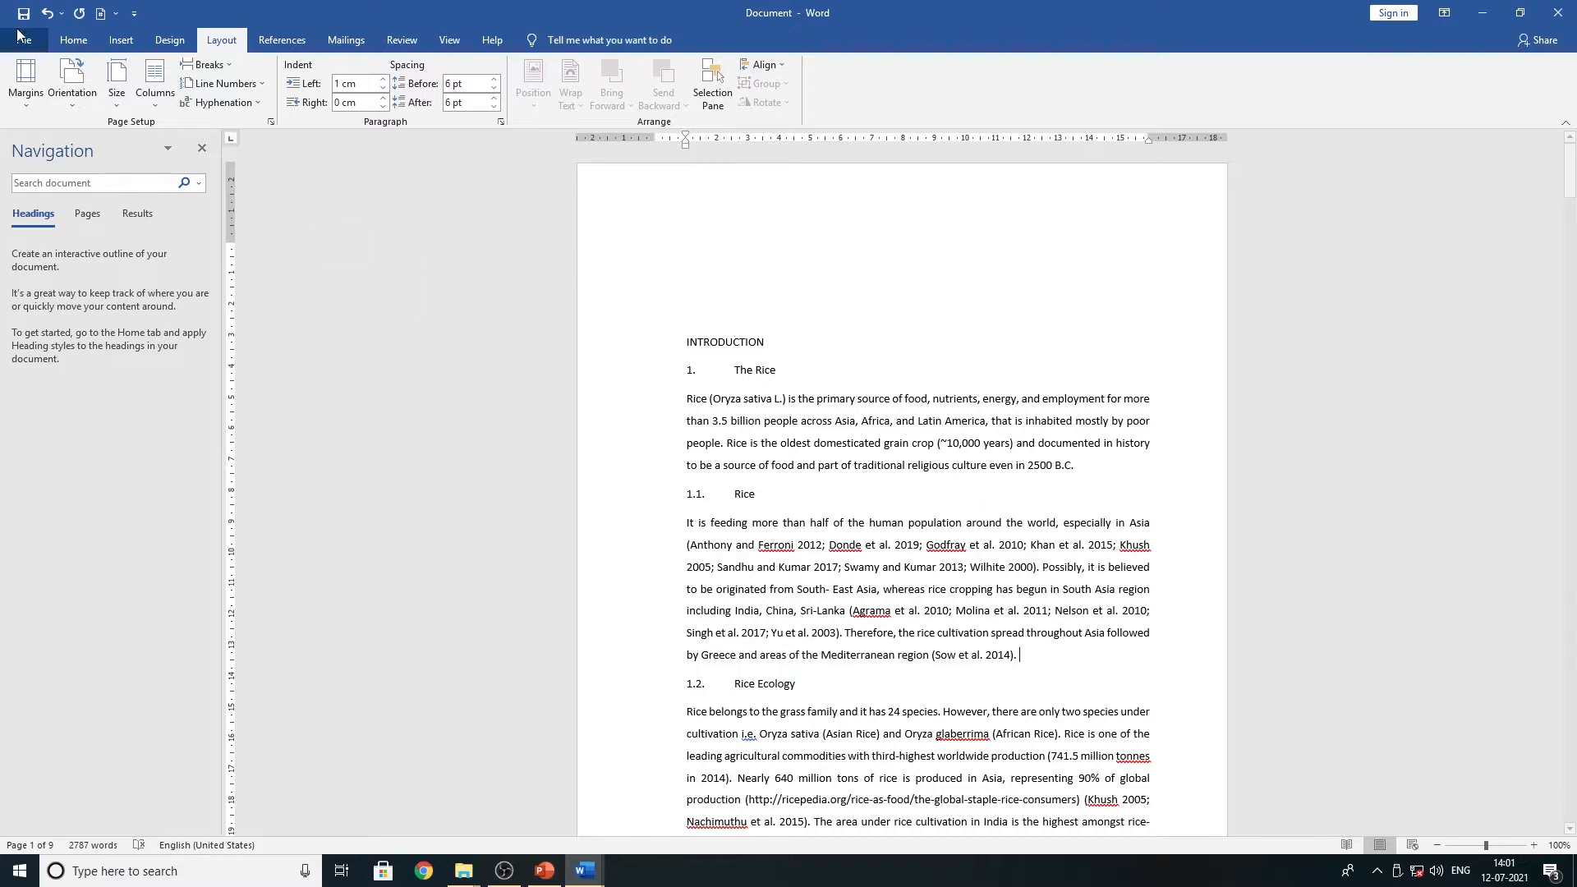
- Remove the old numbering from the section headings throughout the document, beginning with The Rice and Rice
{"action": "left_click", "coordinate": [73, 40]}
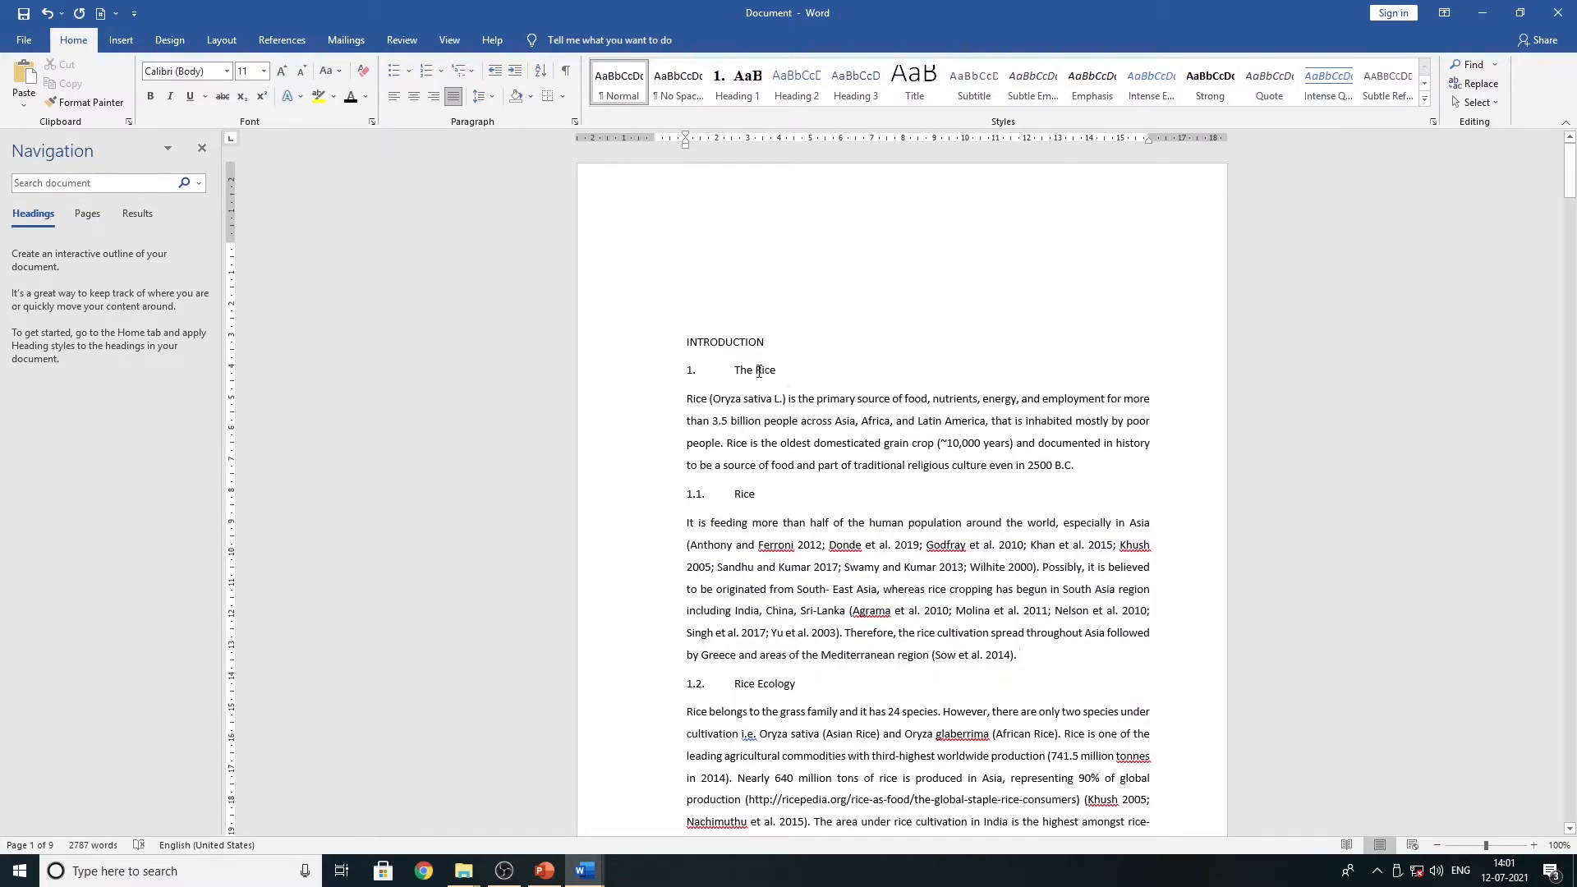
{"action": "key", "text": "BackSpace"}
{"action": "key", "text": "BackSpace"}
{"action": "left_click", "coordinate": [735, 494]}
{"action": "key", "text": "BackSpace"}
{"action": "key", "text": "BackSpace"}
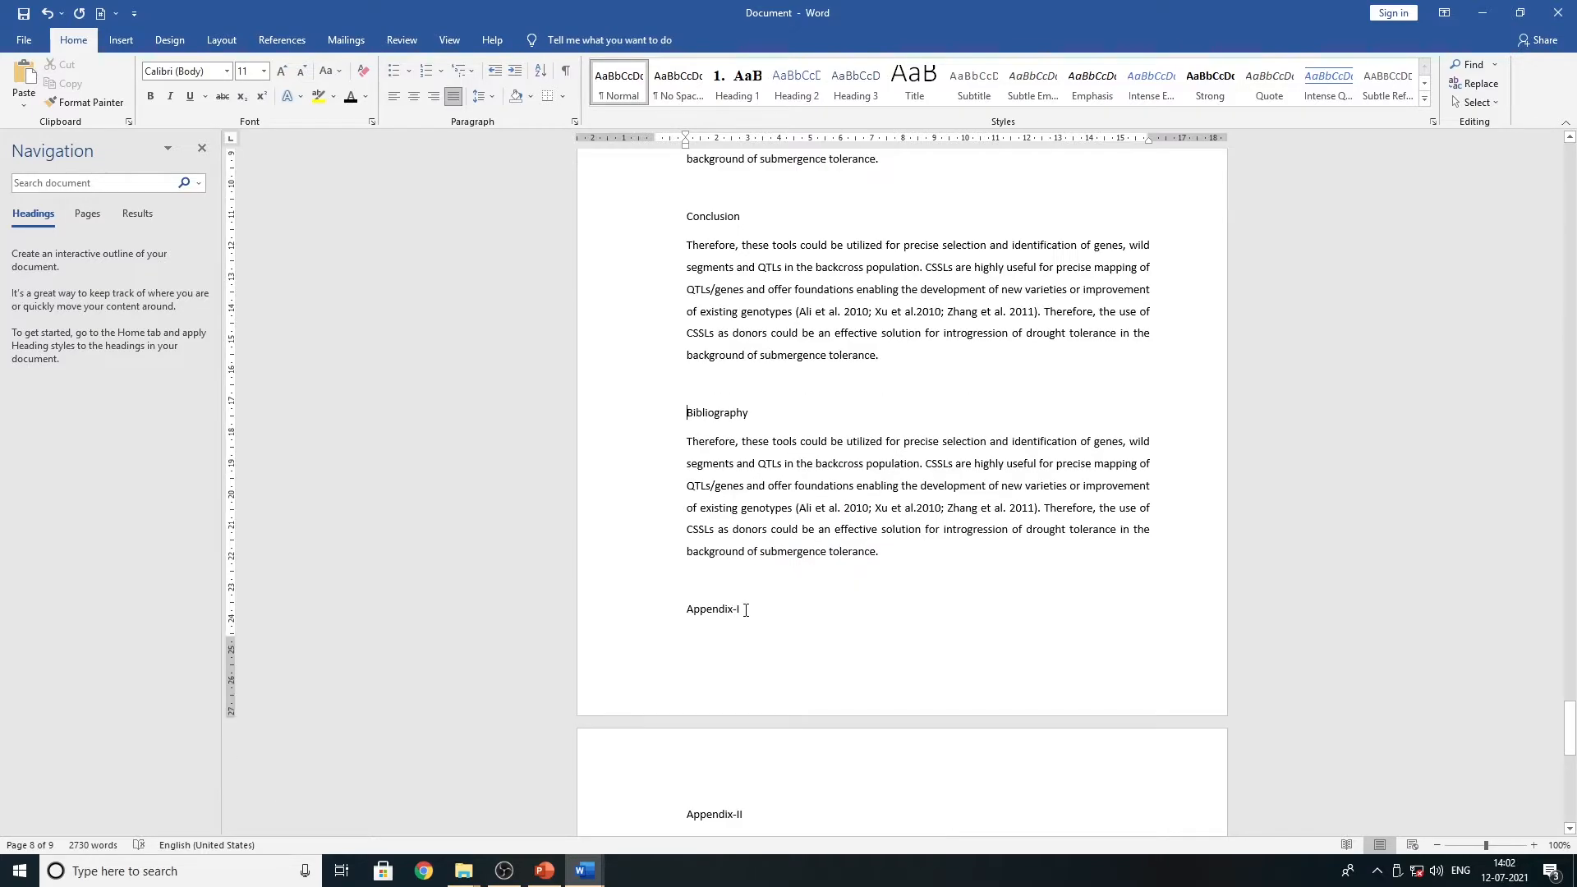
- Apply the Heading 1 style to INTRODUCTION on the first page and change its case to Capitalize Each Word
{"action": "scroll", "coordinate": [746, 609], "scroll_direction": "down", "scroll_amount": 5}
{"action": "scroll", "coordinate": [904, 612], "scroll_direction": "up", "scroll_amount": 5}
{"action": "left_click_drag", "start_coordinate": [1569, 715], "coordinate": [1570, 162]}
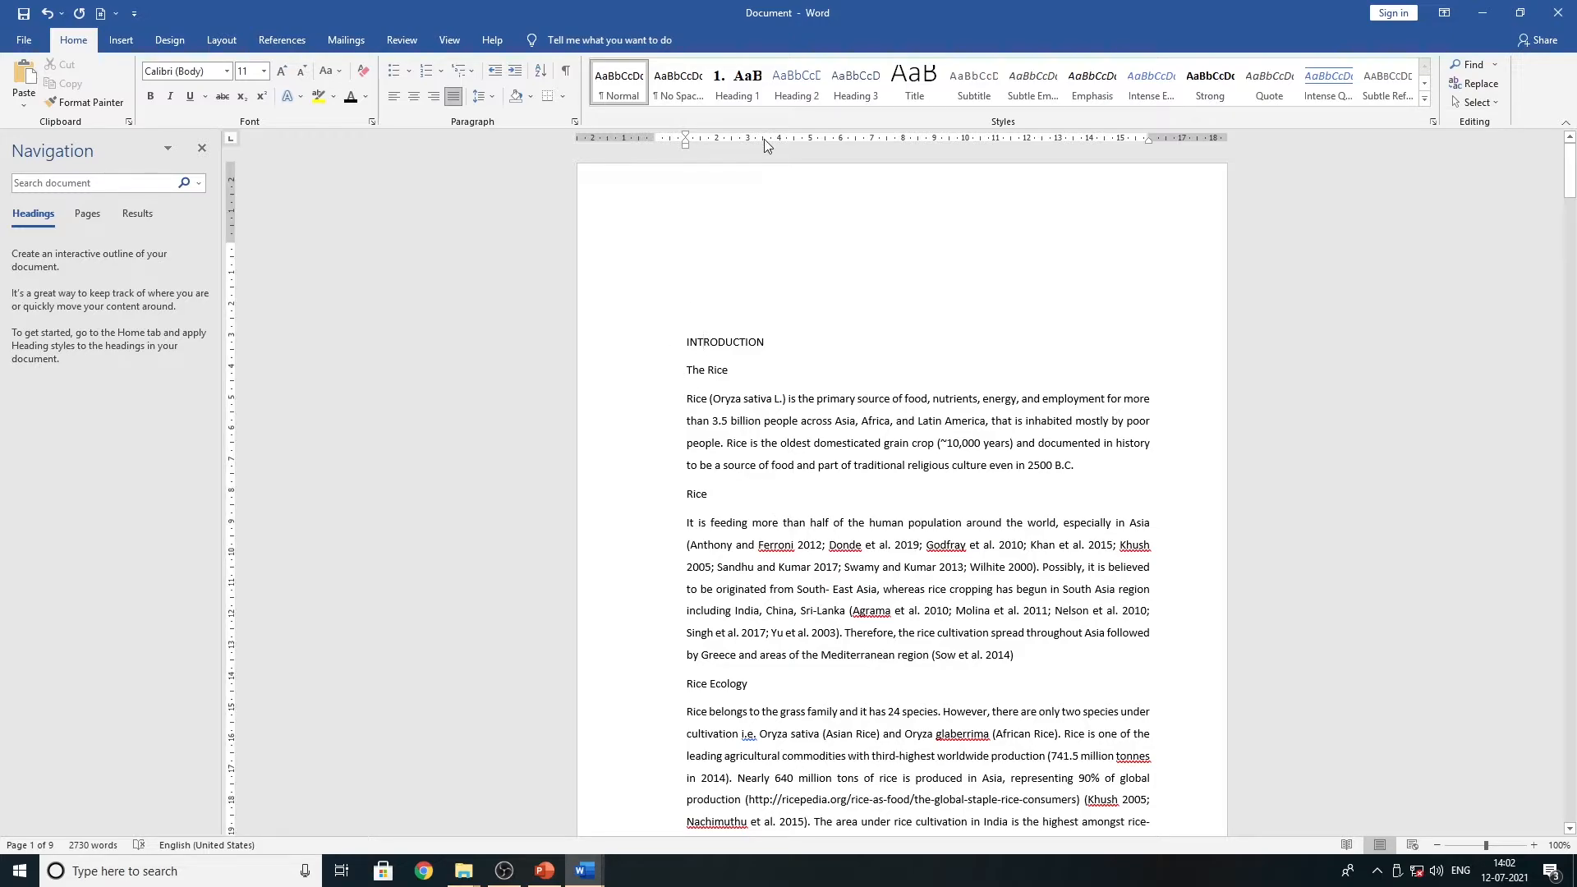
{"action": "left_click", "coordinate": [736, 97]}
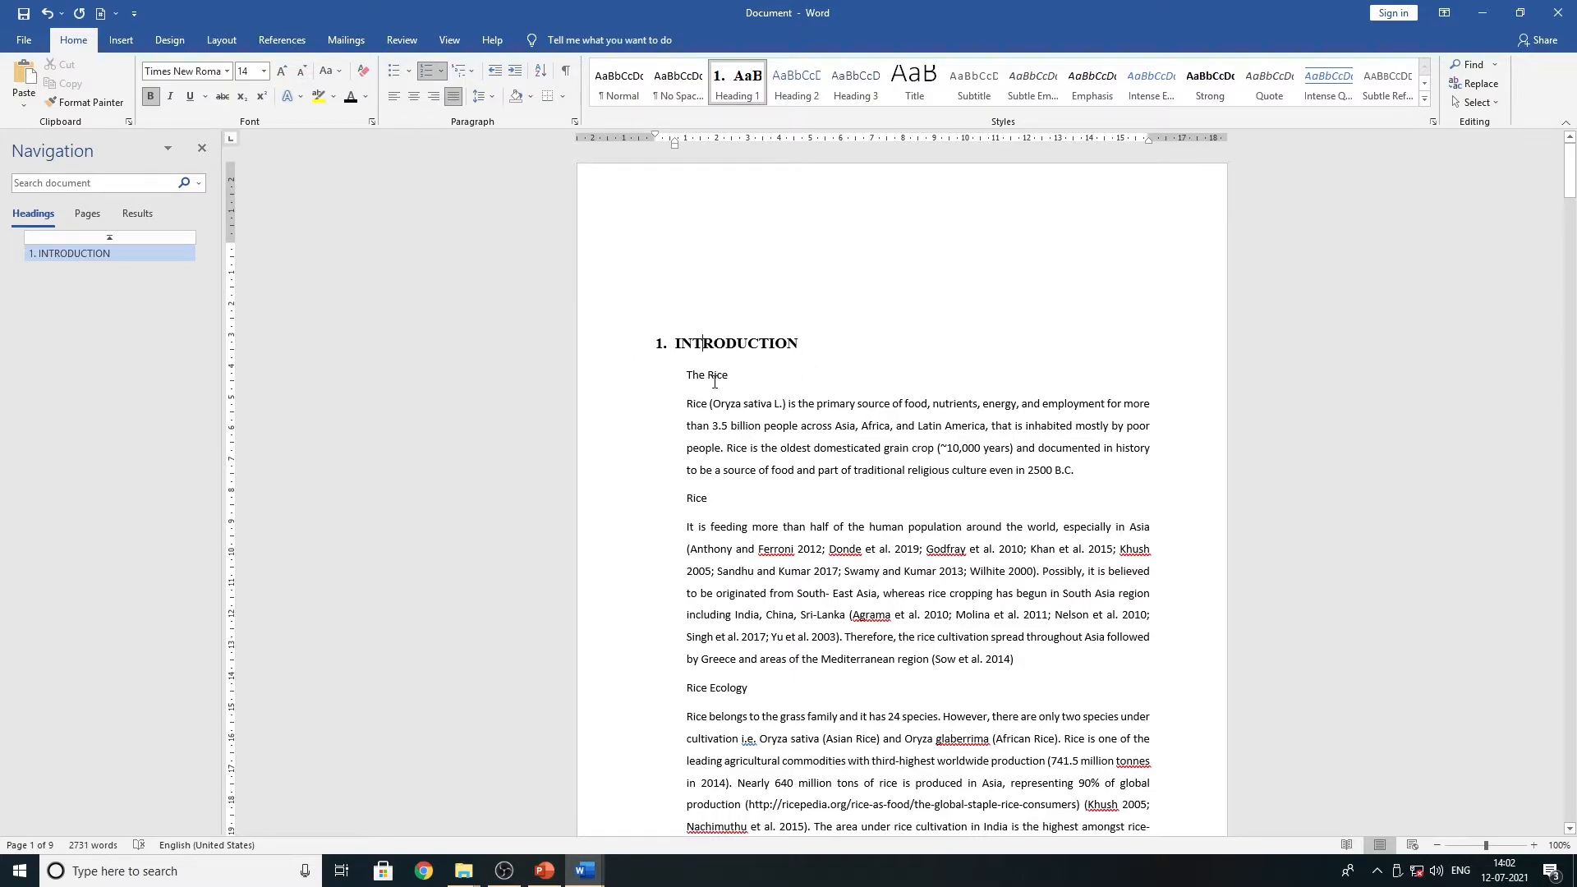
{"action": "left_click_drag", "start_coordinate": [823, 342], "coordinate": [675, 343]}
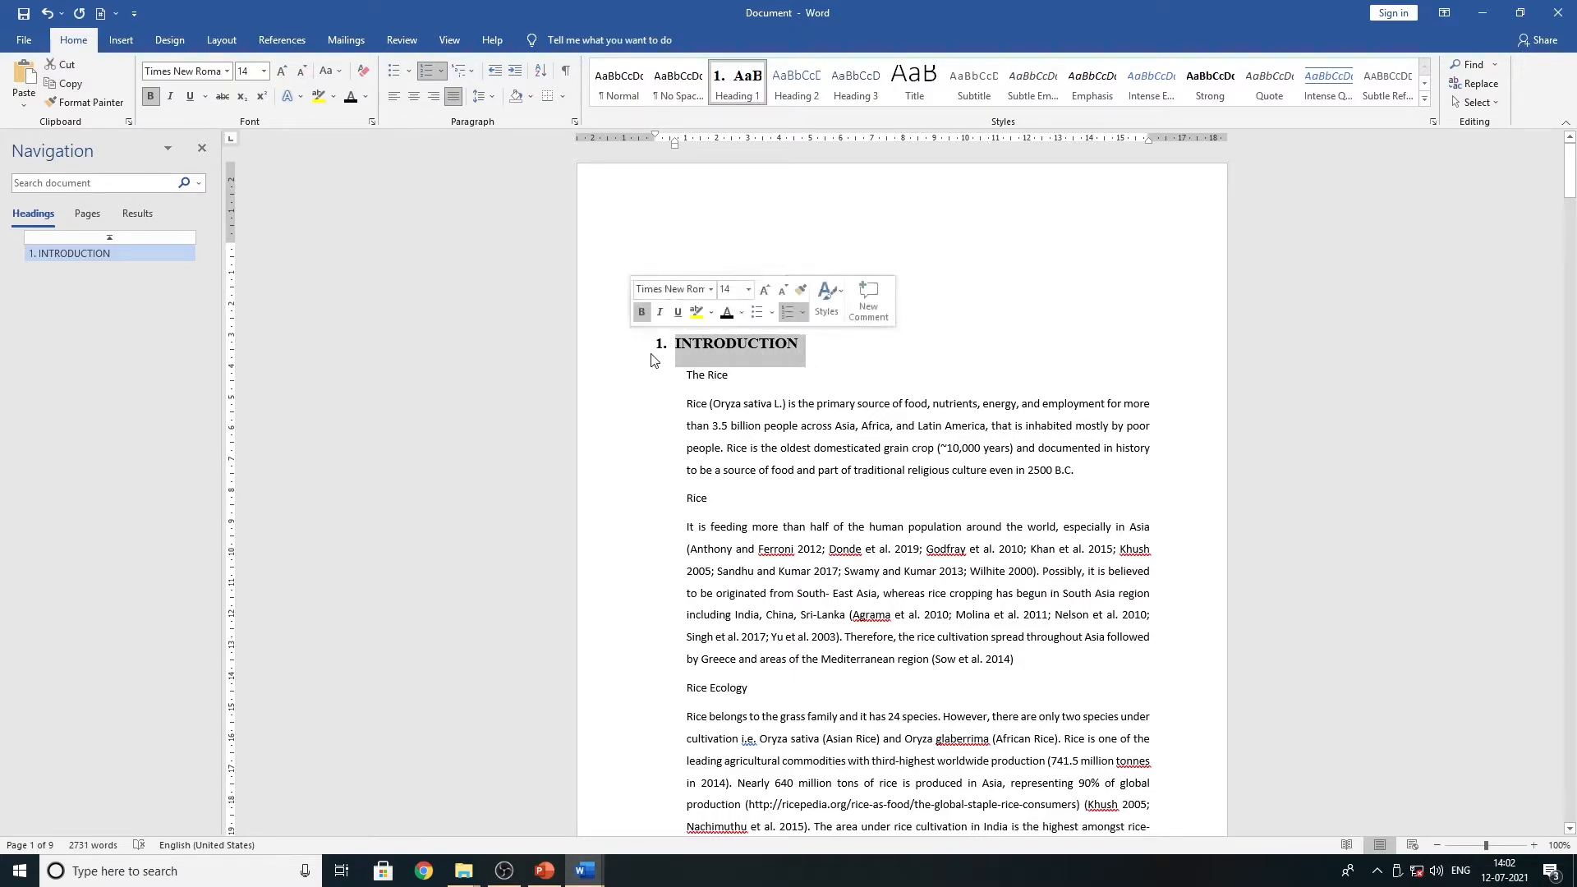
{"action": "left_click", "coordinate": [339, 71]}
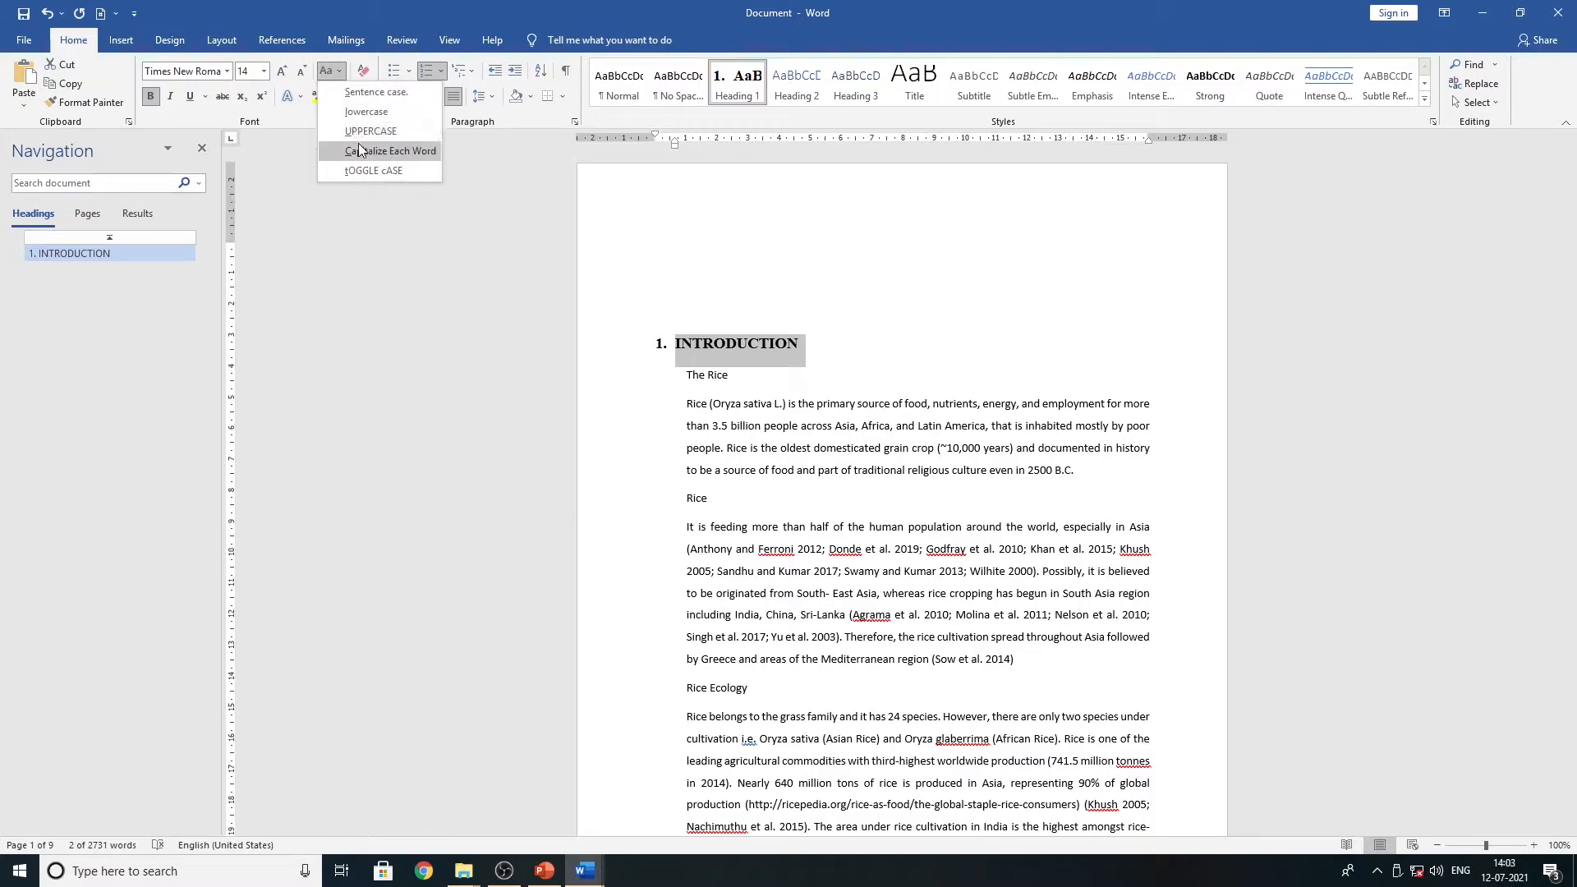
{"action": "left_click", "coordinate": [370, 143]}
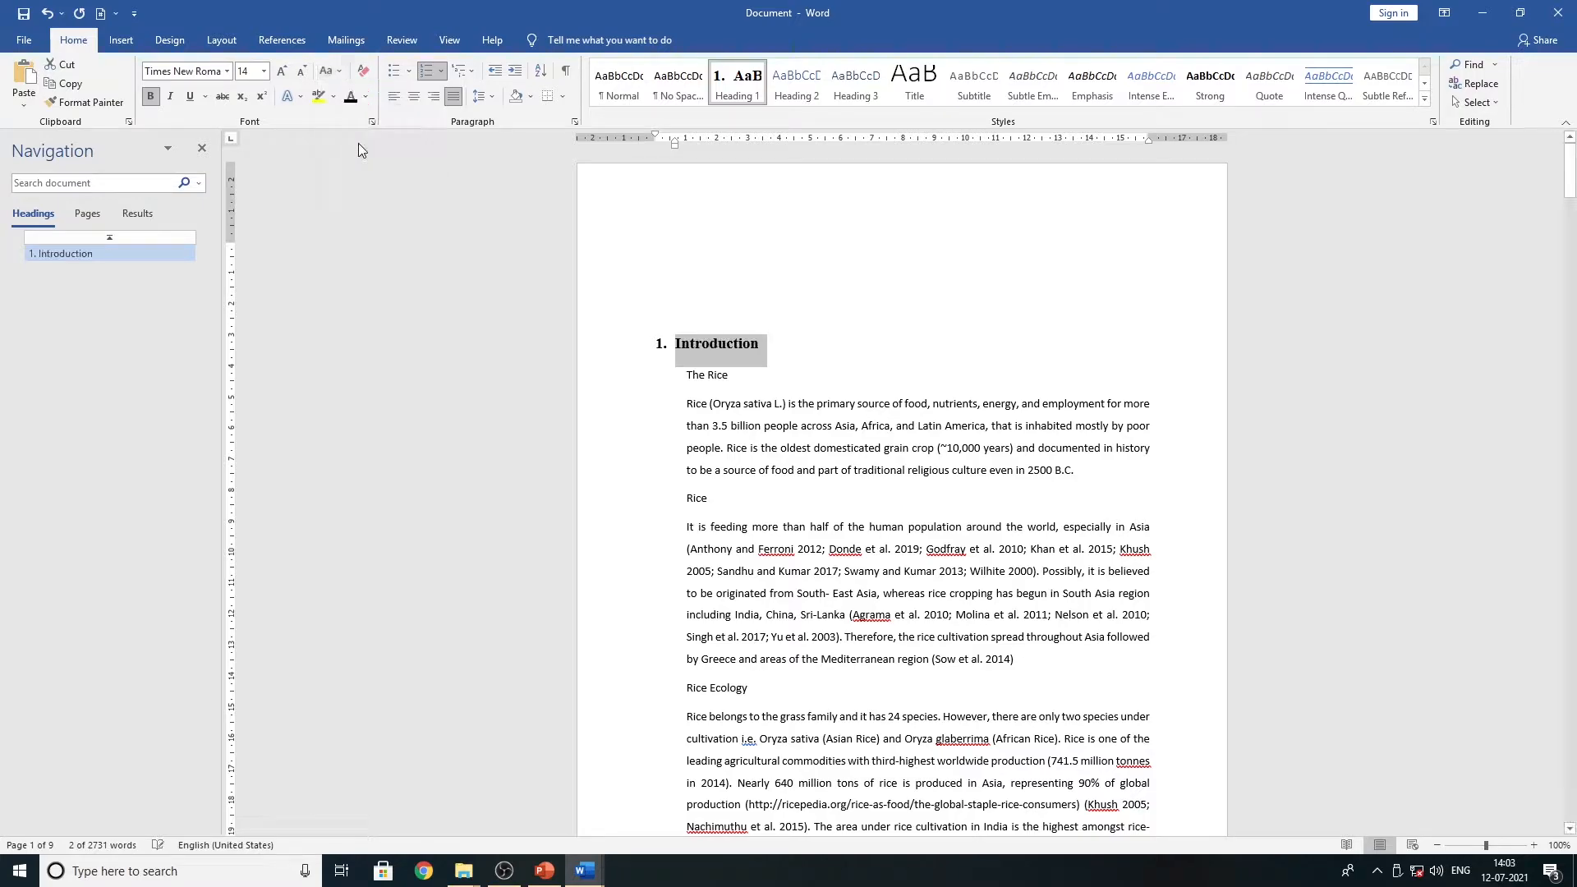
- Update the Heading 1 style to match the Introduction heading
{"action": "left_click", "coordinate": [731, 381]}
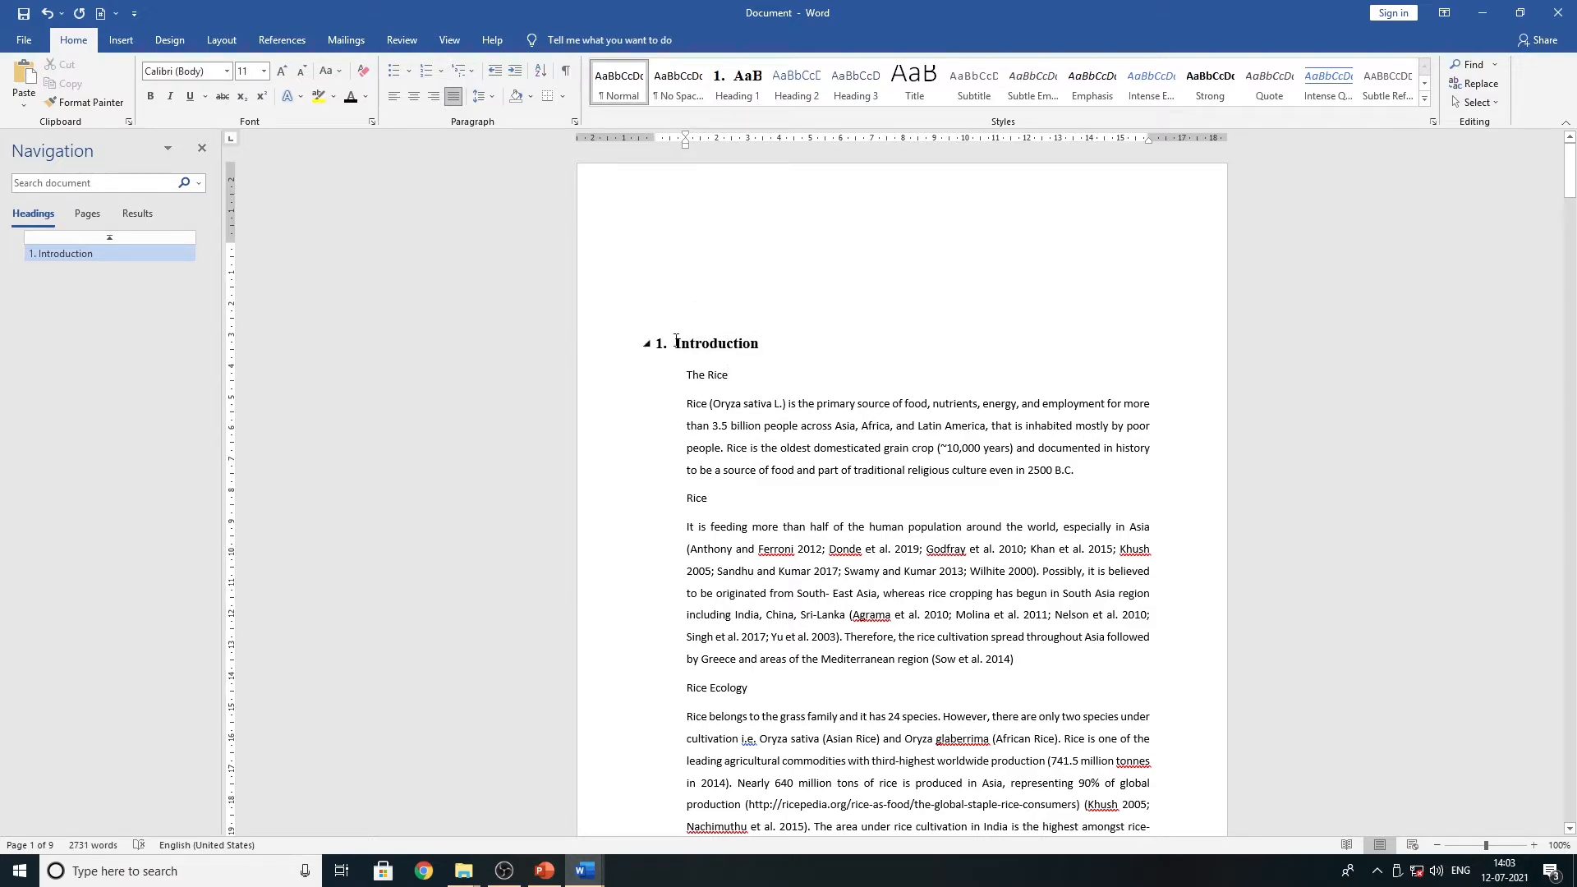
{"action": "left_click", "coordinate": [676, 339]}
{"action": "right_click", "coordinate": [737, 84]}
{"action": "left_click", "coordinate": [758, 94]}
{"action": "left_click", "coordinate": [797, 323]}
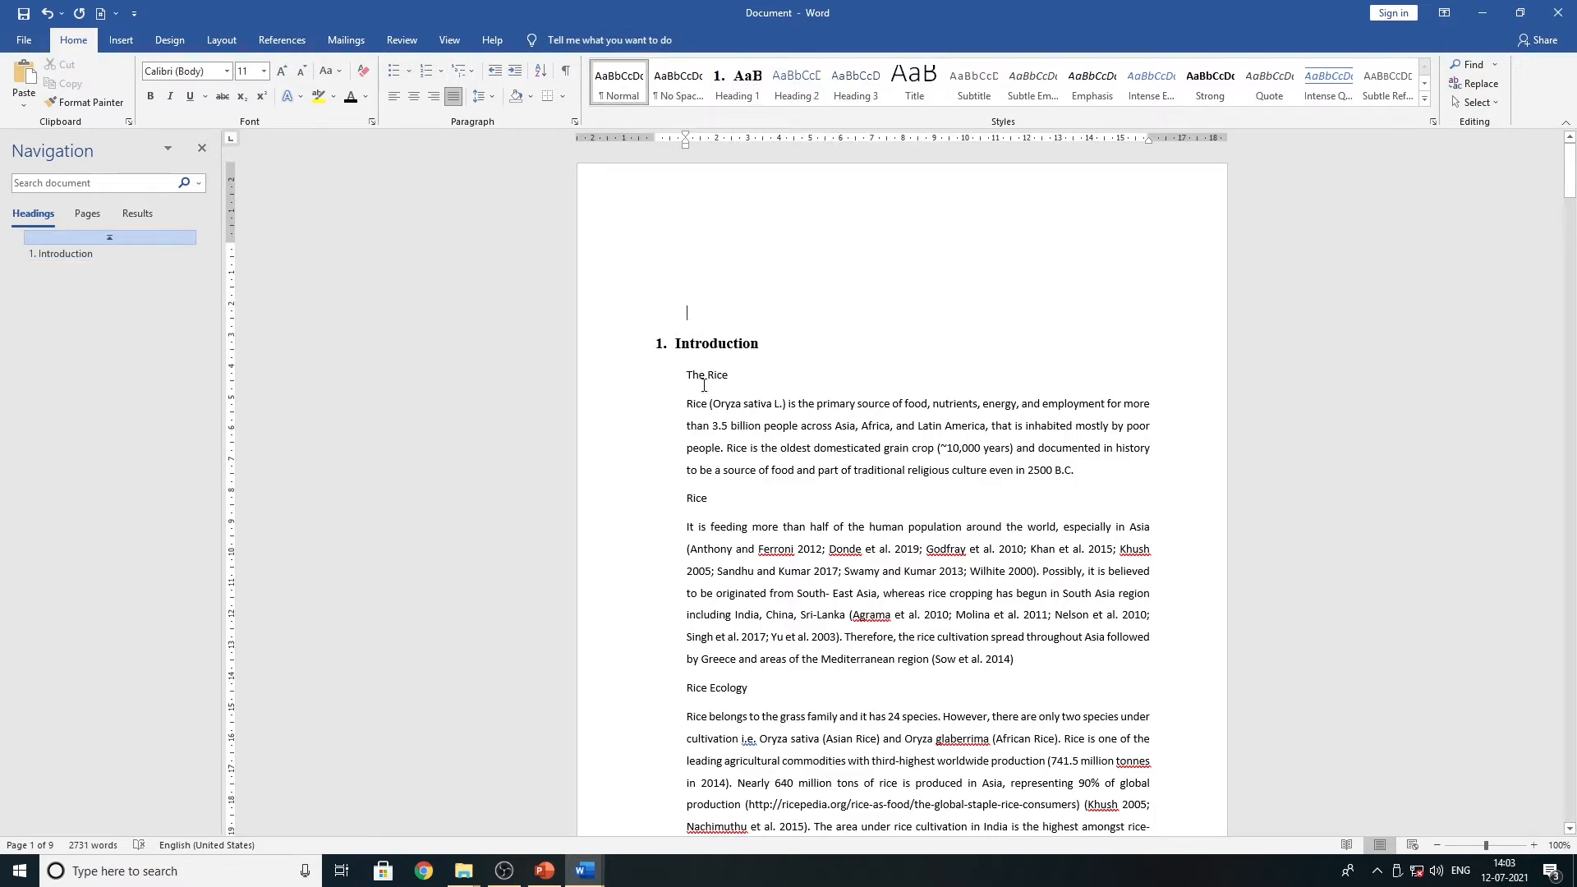
- Apply the Heading 2 style to The Rice and give it the 1., 1.1., 1.1.1. multilevel numbering
{"action": "left_click", "coordinate": [694, 374]}
{"action": "left_click_drag", "start_coordinate": [736, 379], "coordinate": [686, 376]}
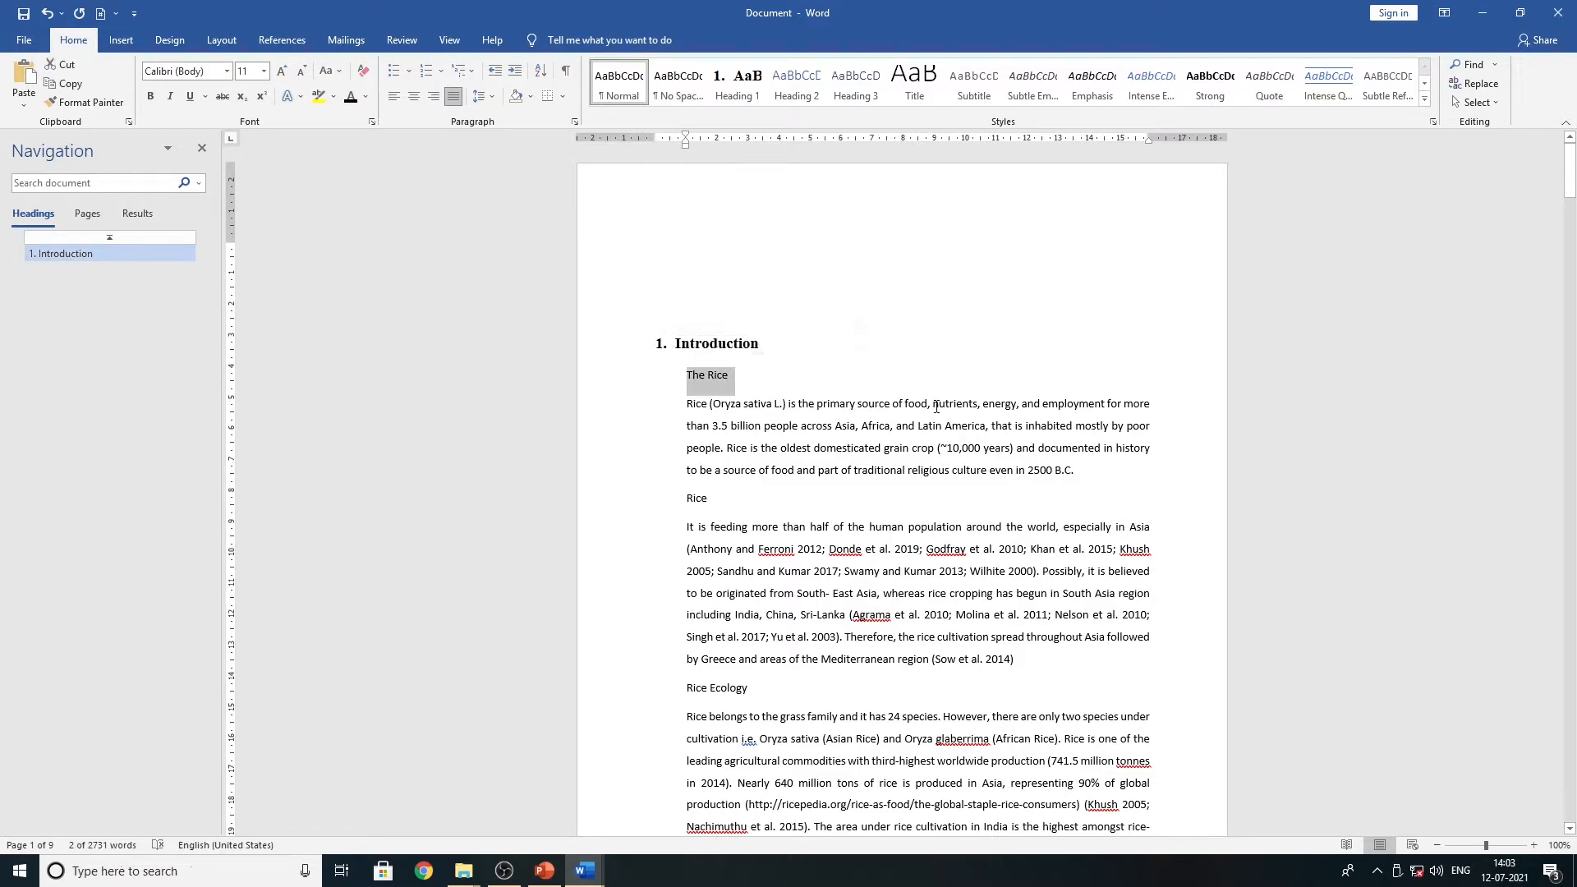
{"action": "left_click", "coordinate": [793, 95]}
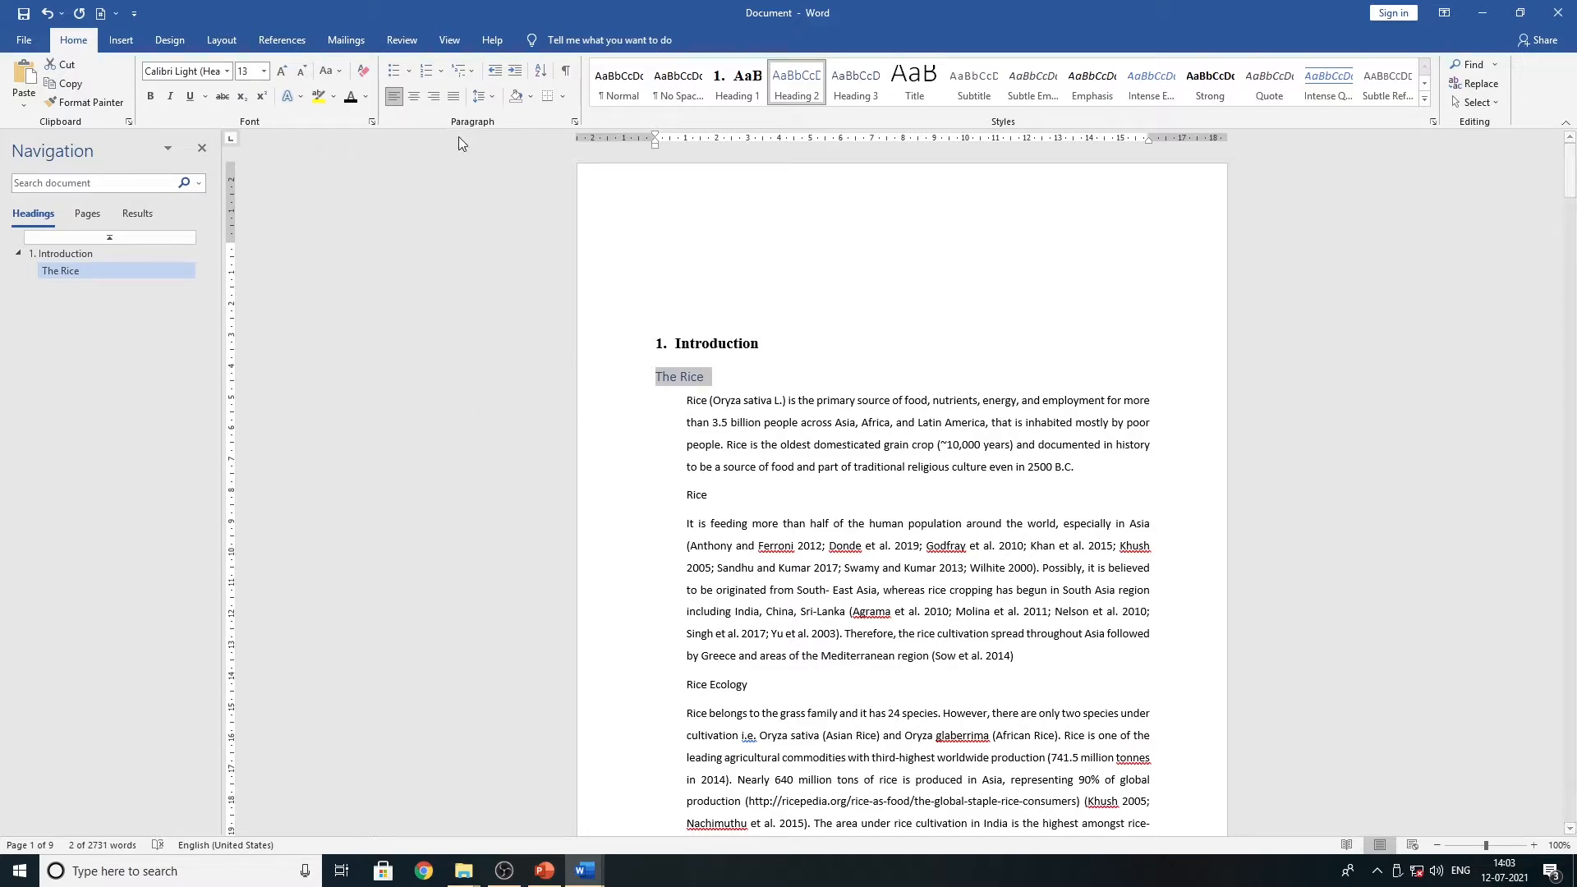
{"action": "left_click", "coordinate": [473, 75]}
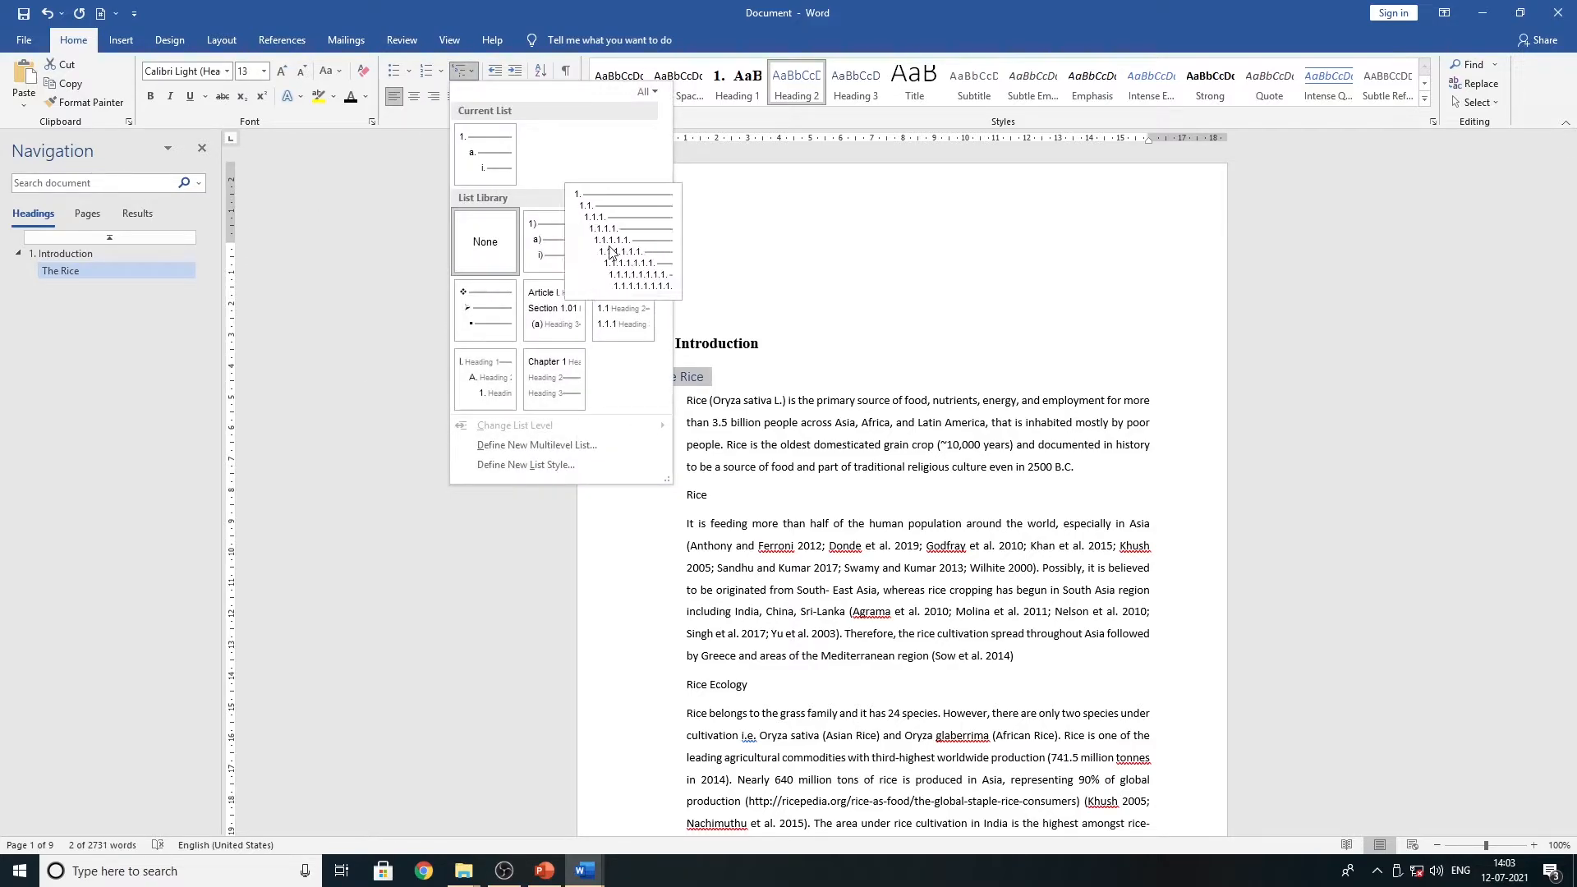
{"action": "left_click", "coordinate": [635, 225]}
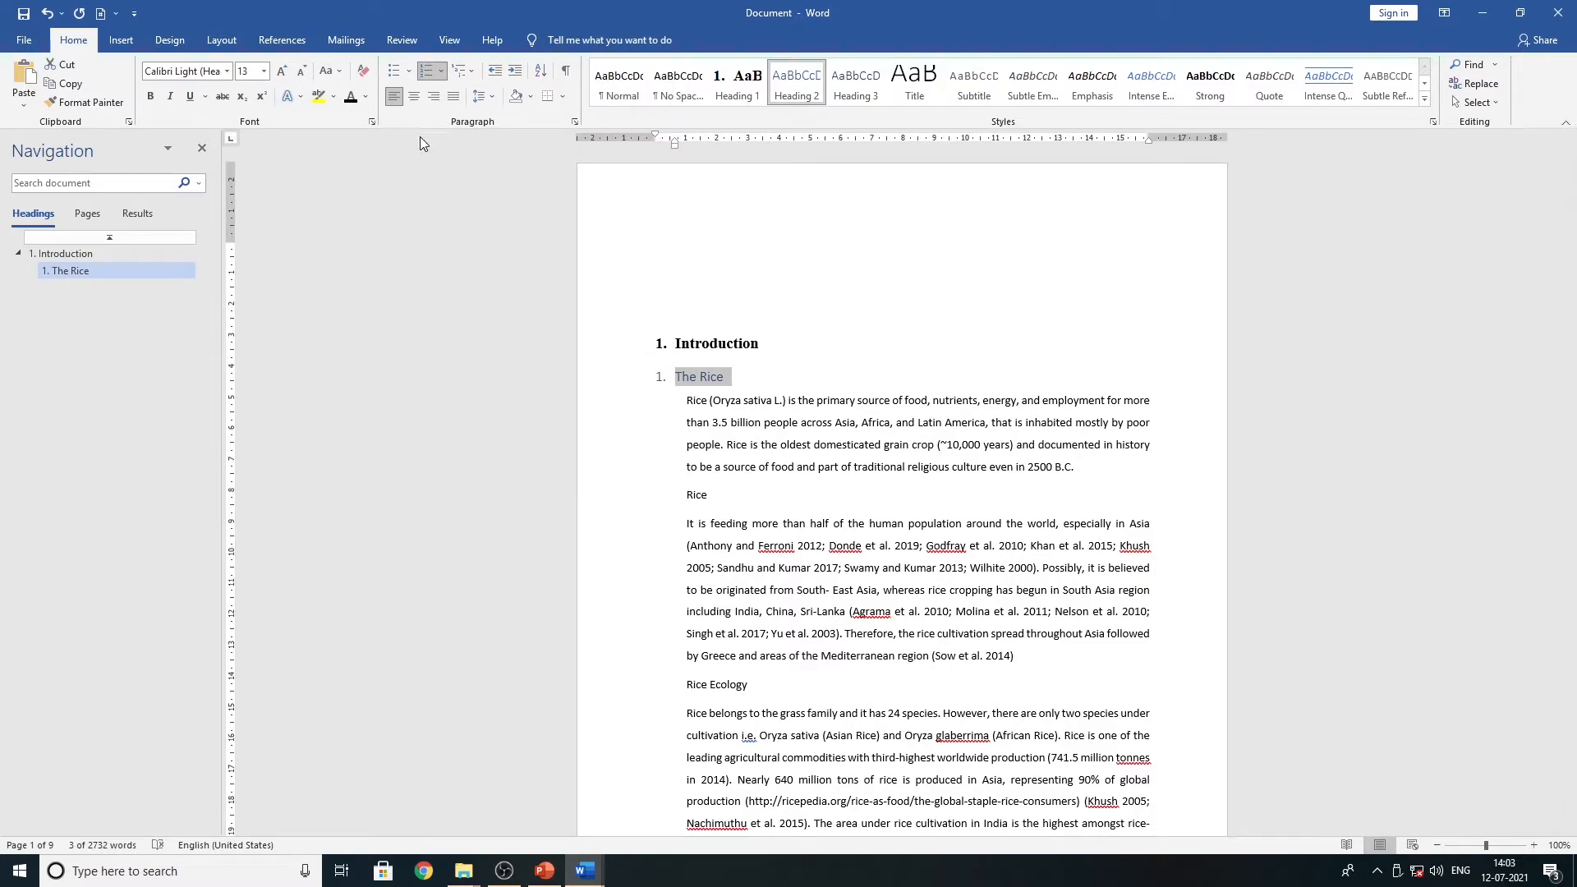
- Format The Rice heading as Times New Roman, 12 pt, black and bold
{"action": "left_click", "coordinate": [225, 72]}
{"action": "left_click", "coordinate": [197, 161]}
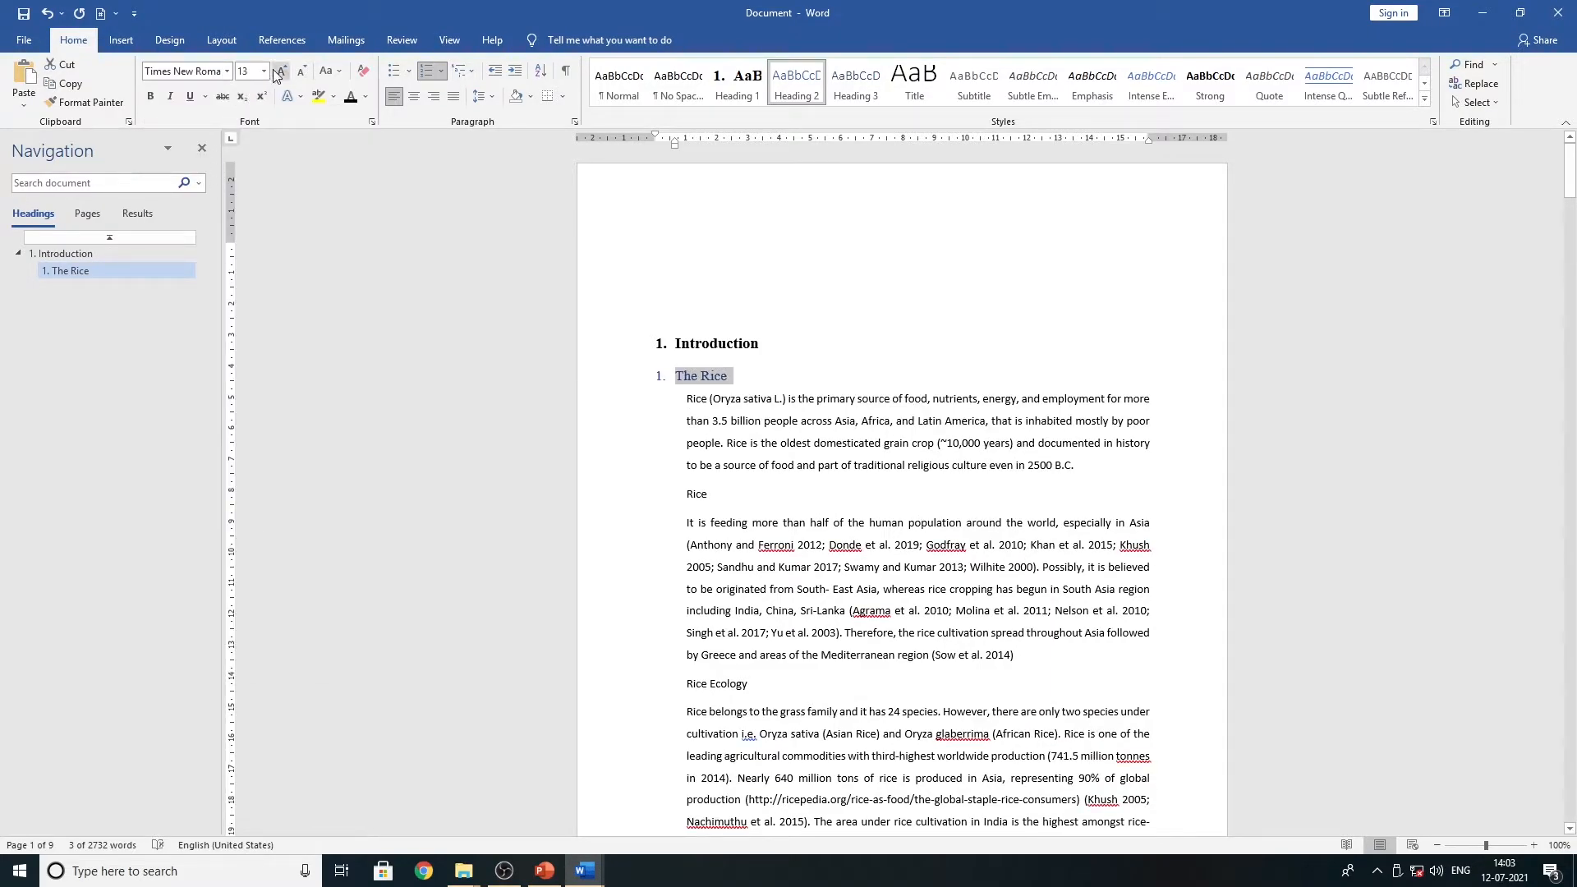
{"action": "left_click", "coordinate": [263, 71]}
{"action": "left_click", "coordinate": [246, 168]}
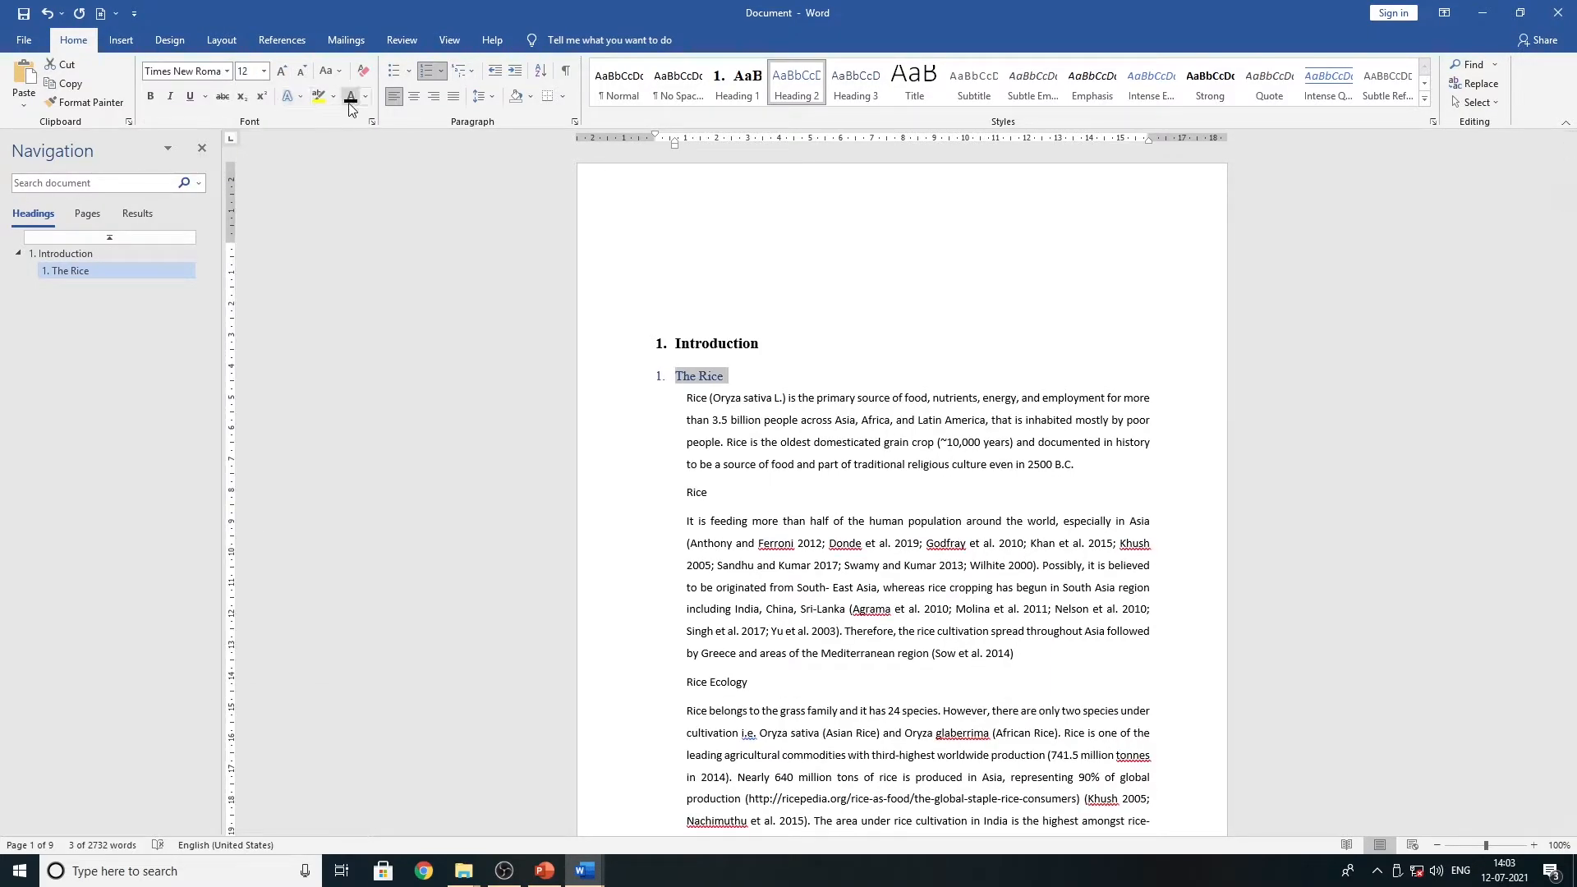
{"action": "left_click", "coordinate": [351, 107]}
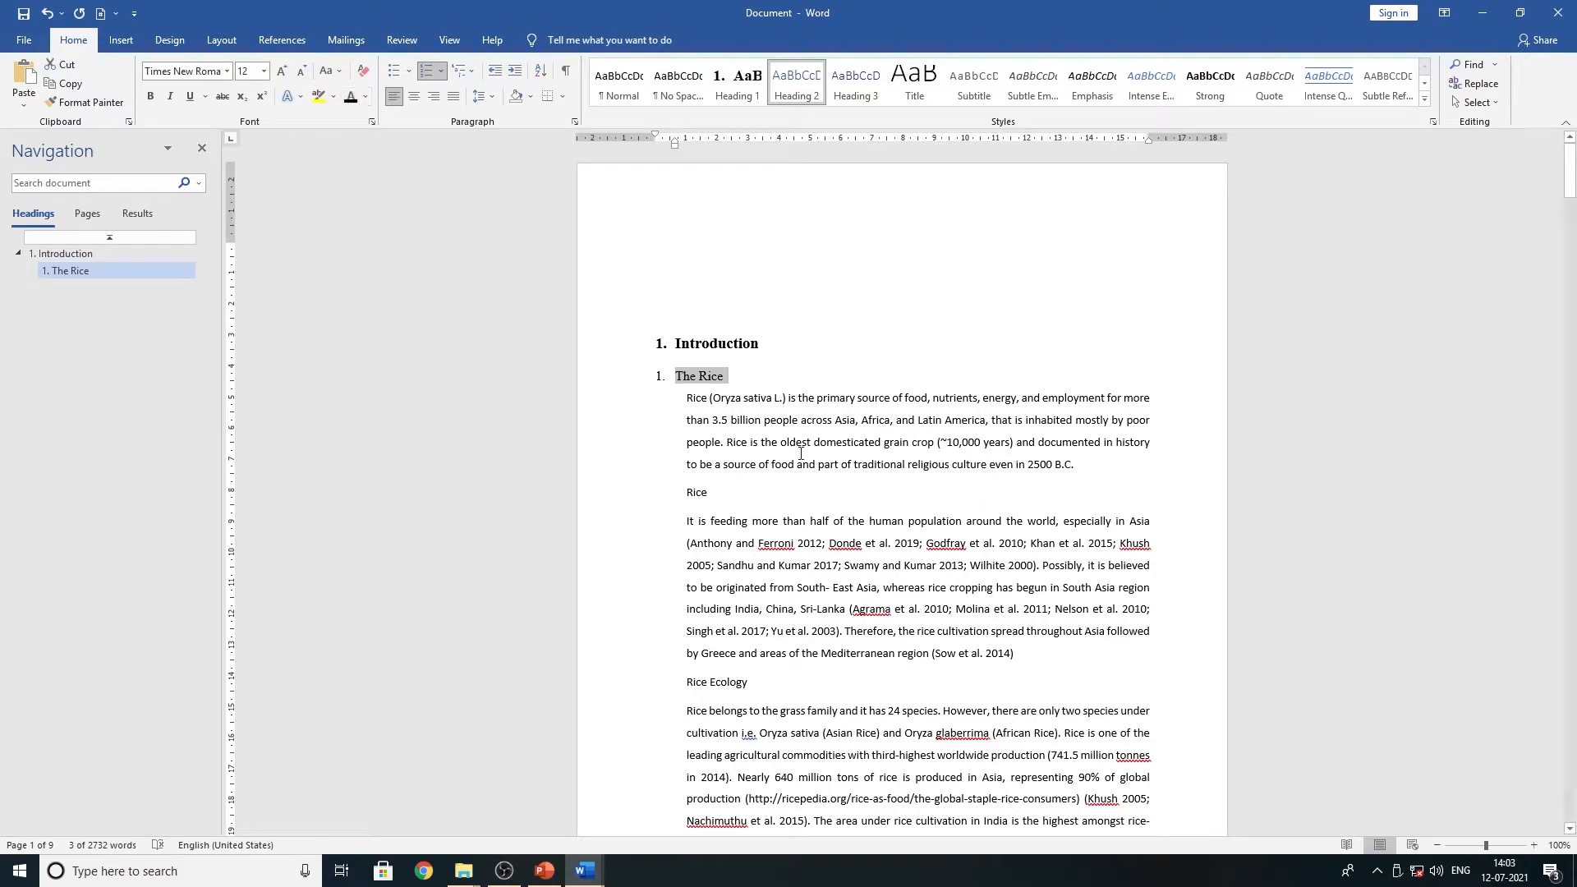
{"action": "left_click", "coordinate": [155, 99]}
{"action": "left_click", "coordinate": [676, 376]}
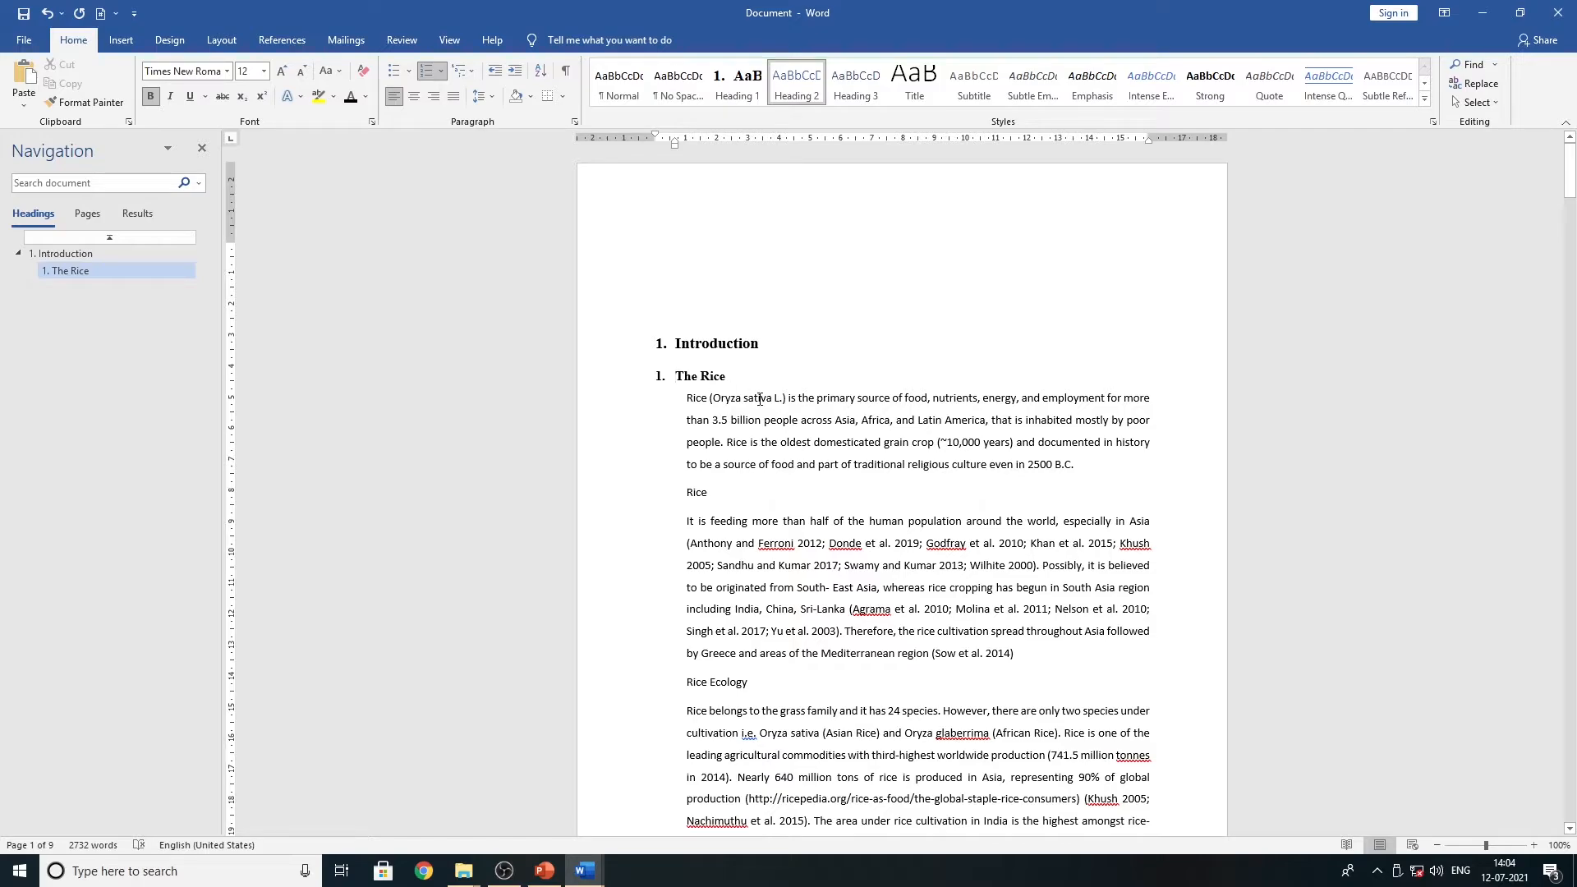
- Try to turn The Rice into a sub-level number by indenting it and reapplying the current 1., 1.1., 1.1.1. multilevel list
{"action": "key", "text": "Tab"}
{"action": "key", "text": "Tab"}
{"action": "left_click_drag", "start_coordinate": [774, 380], "coordinate": [711, 378]}
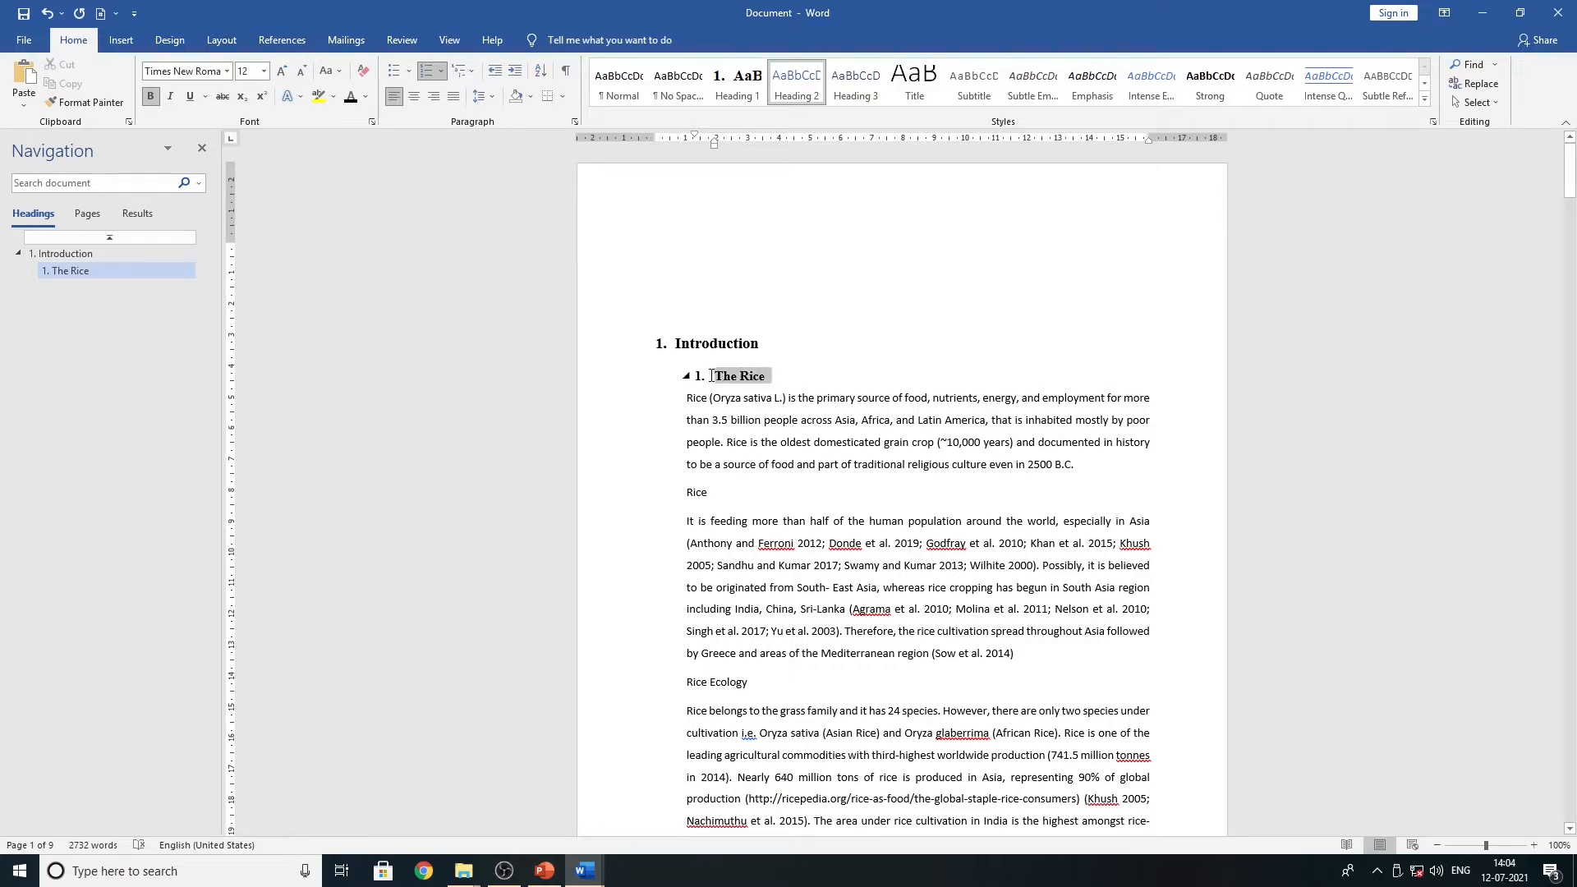
{"action": "left_click", "coordinate": [475, 76]}
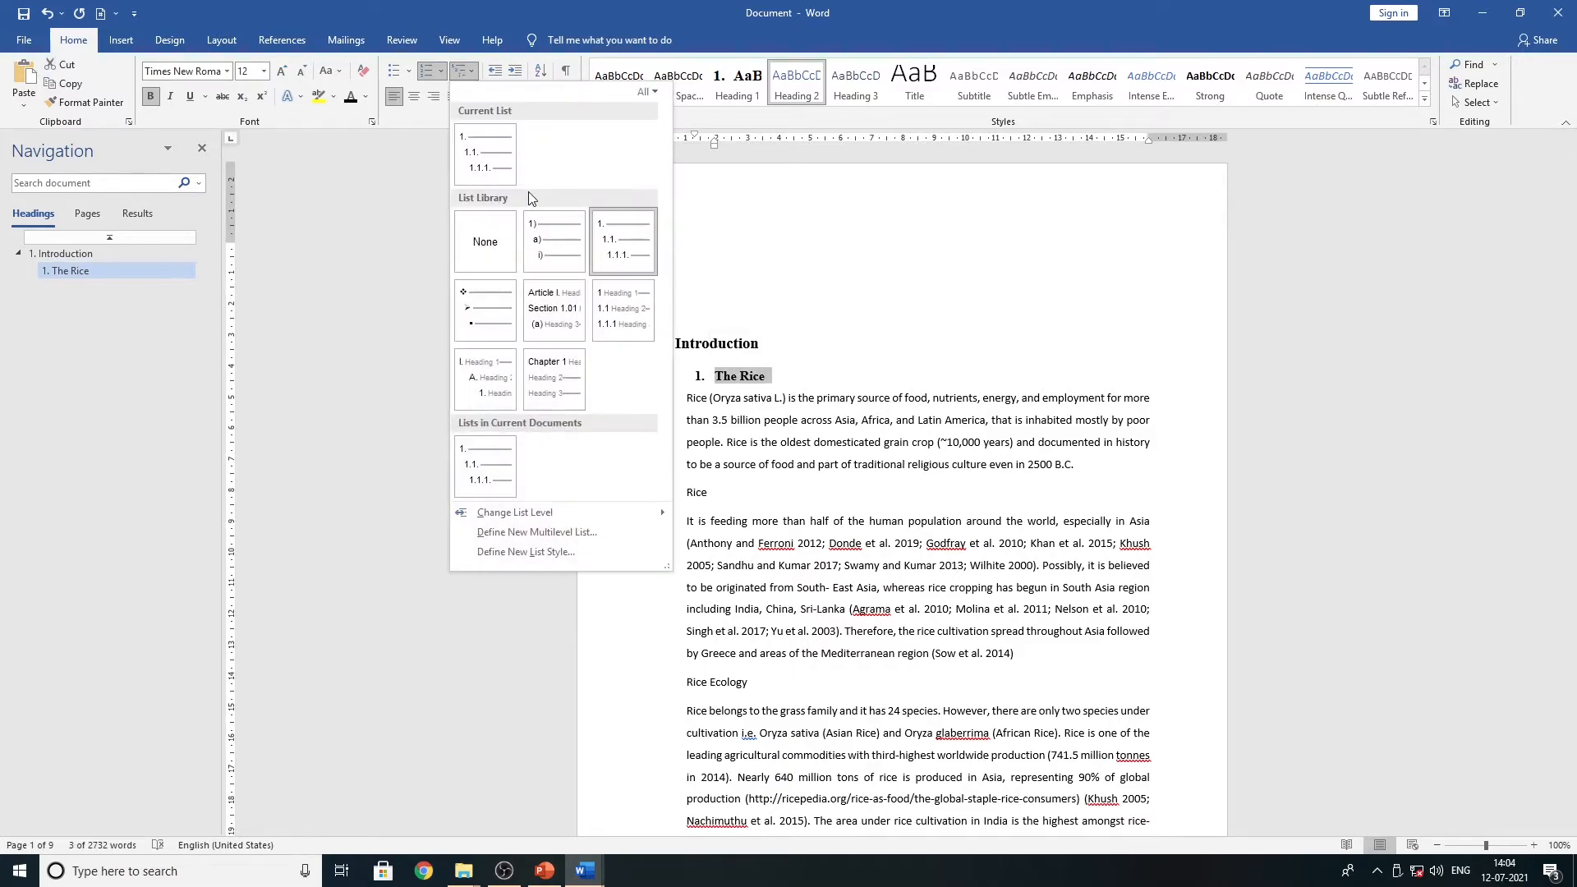
{"action": "left_click", "coordinate": [490, 156]}
{"action": "left_click", "coordinate": [713, 378]}
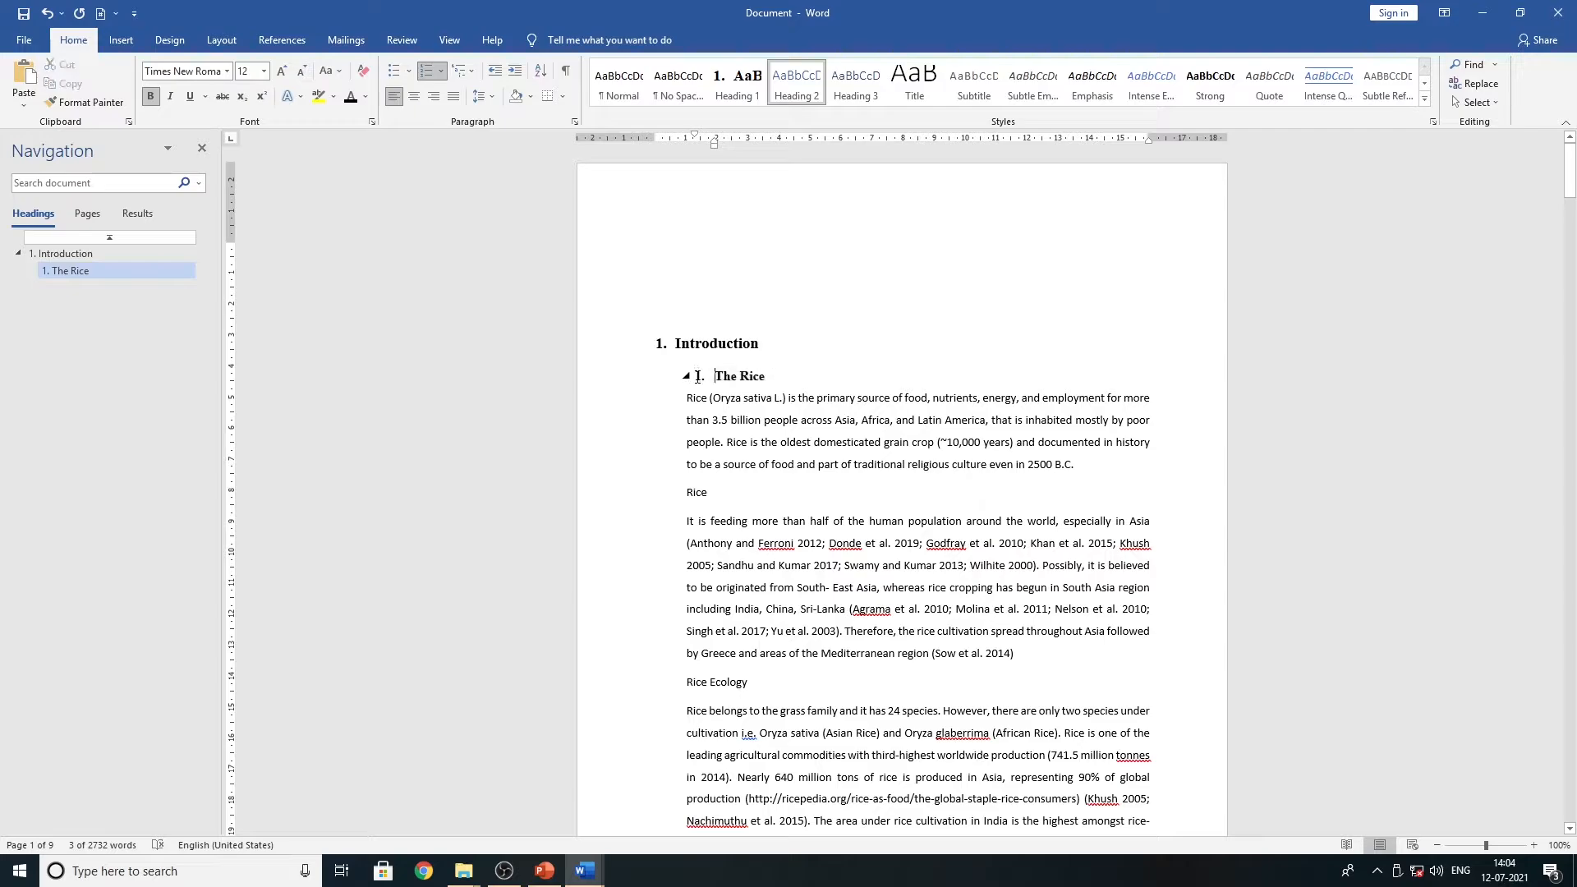
{"action": "key", "text": "BackSpace"}
{"action": "key", "text": "BackSpace"}
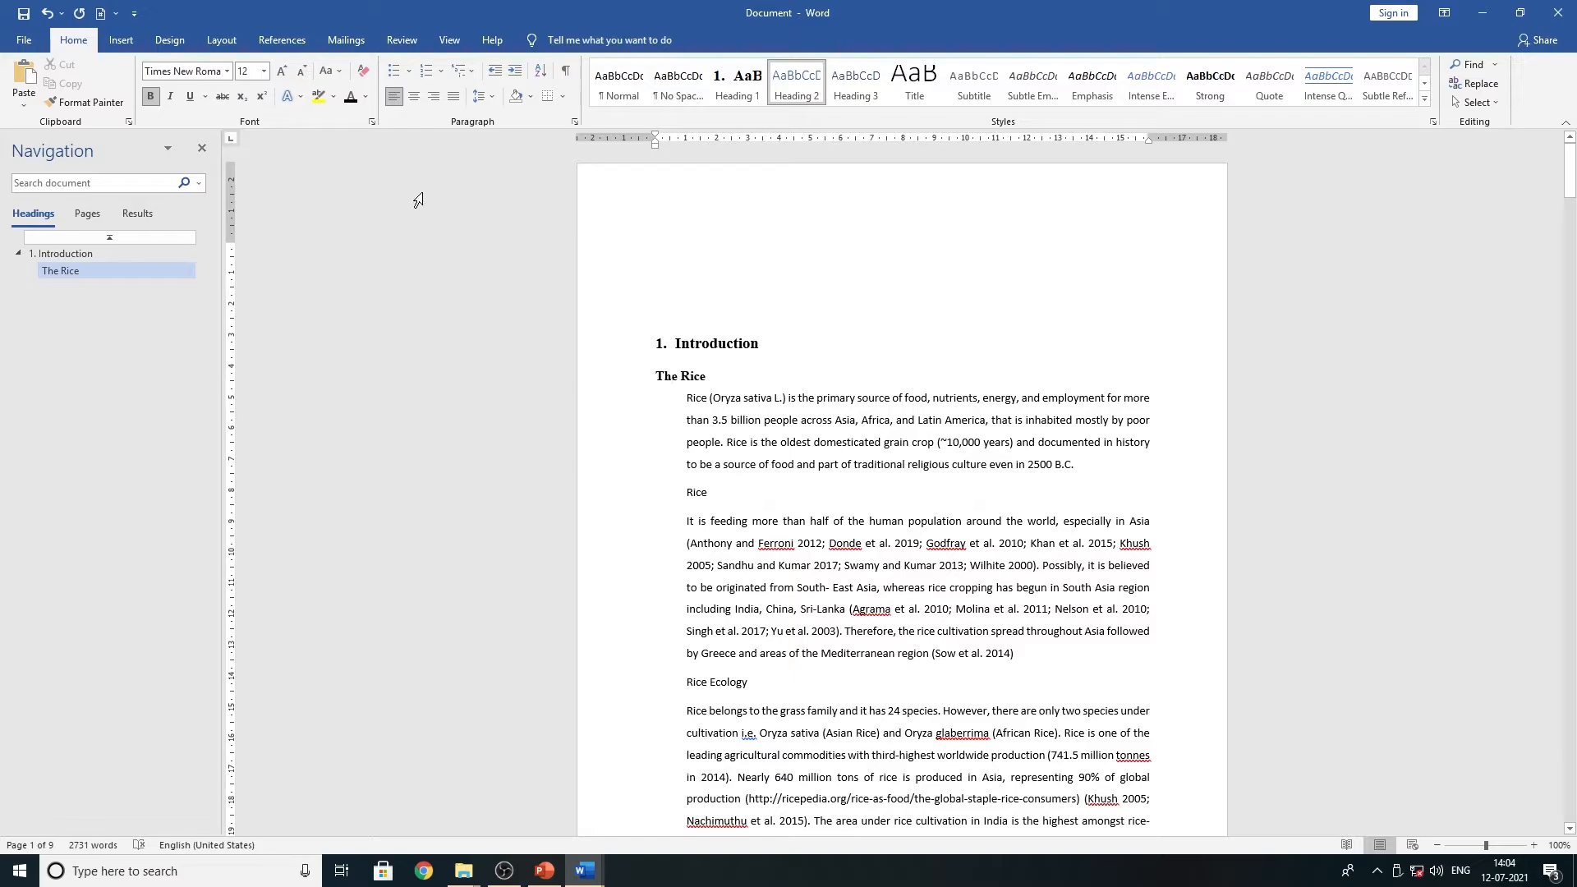
- Apply the current 1., 1.1., 1.1.1. multilevel numbering to The Rice and update the Heading 2 style to match it
{"action": "left_click", "coordinate": [462, 71]}
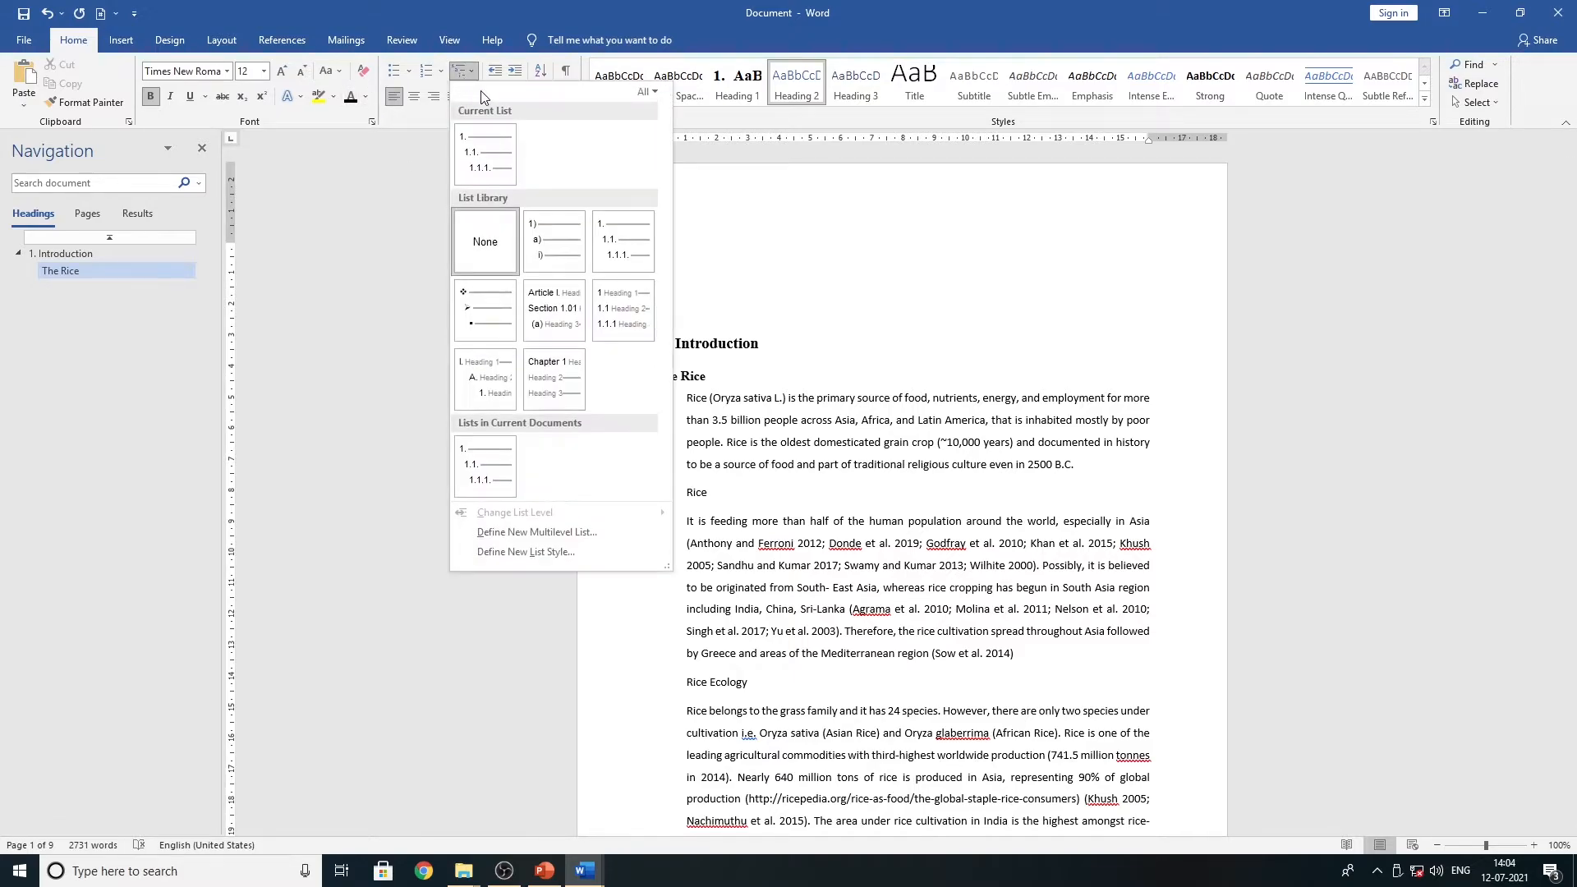
{"action": "left_click", "coordinate": [493, 146]}
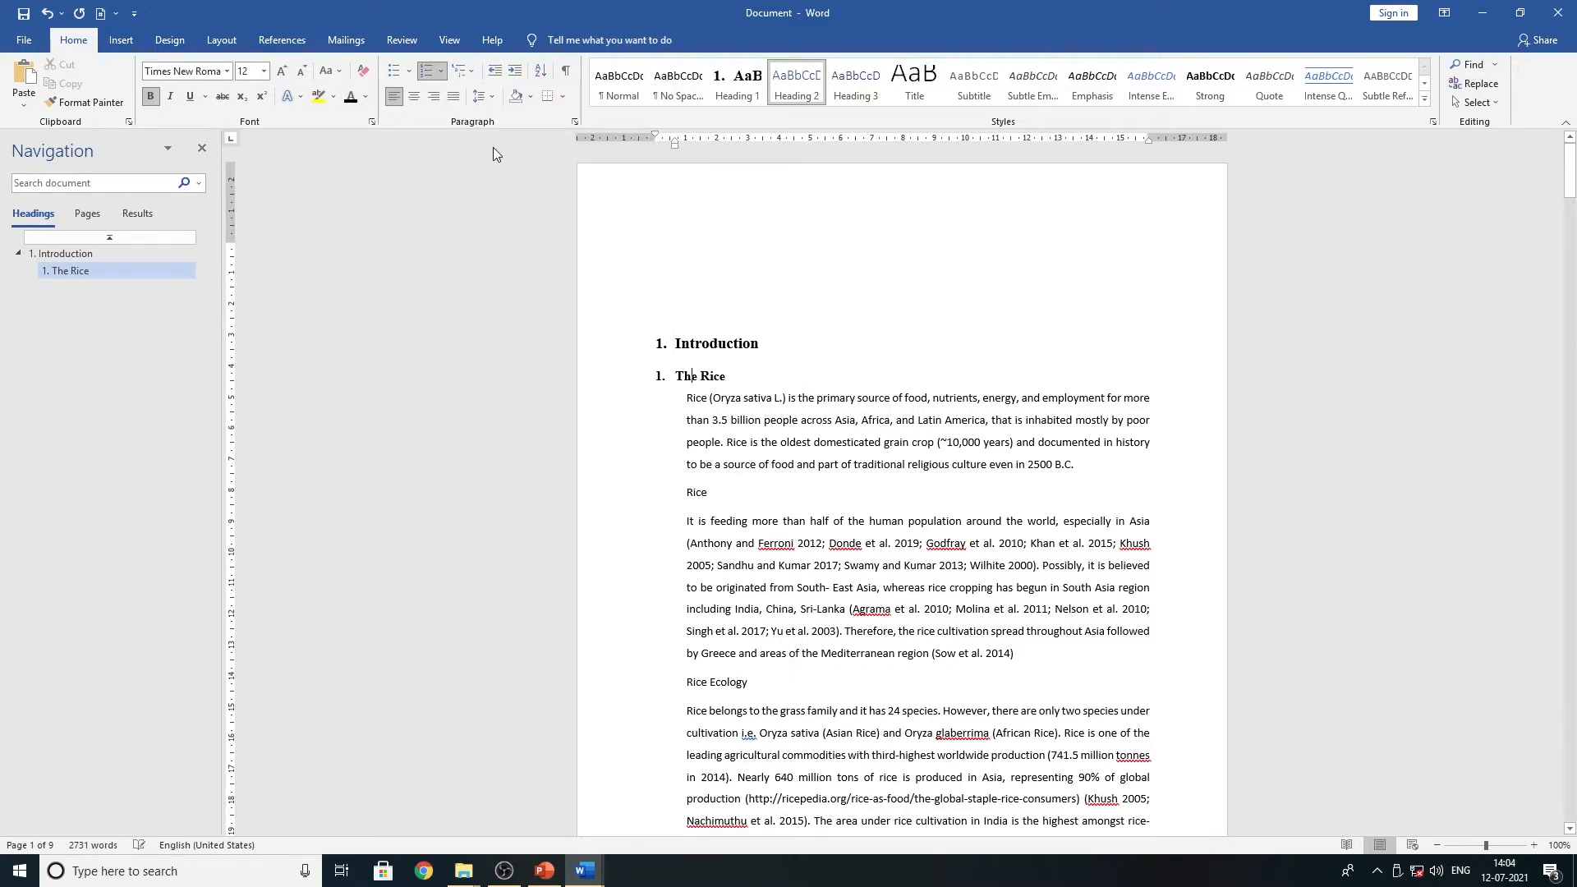
{"action": "right_click", "coordinate": [801, 89]}
{"action": "left_click", "coordinate": [895, 100]}
- Try to demote The Rice heading by indenting it, and remove its list number
{"action": "key", "text": "Tab"}
{"action": "key", "text": "Tab"}
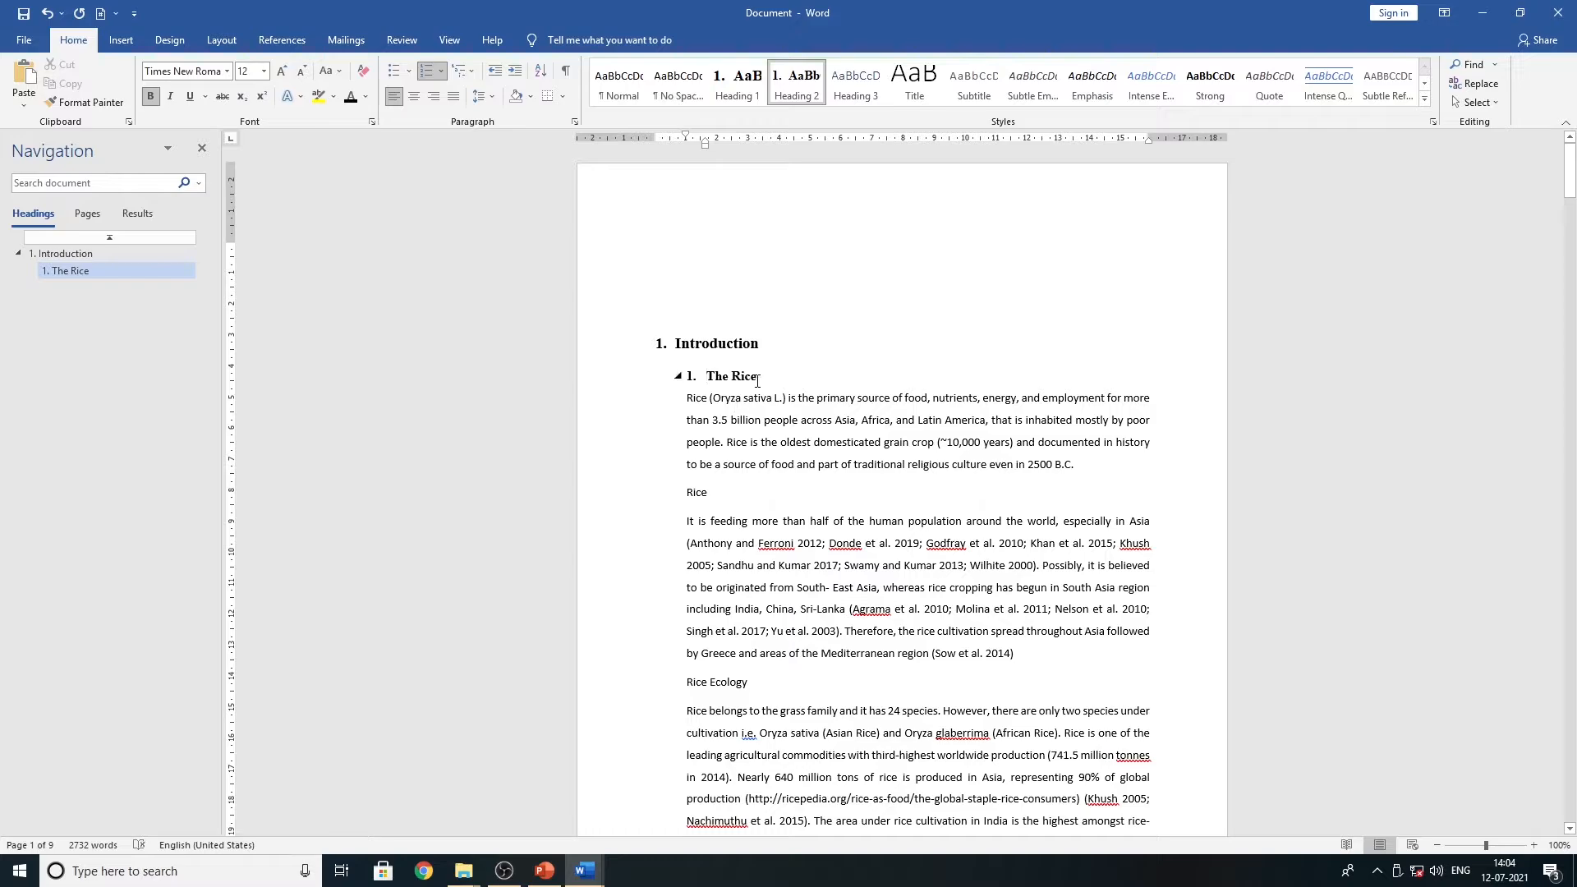
{"action": "left_click_drag", "start_coordinate": [759, 379], "coordinate": [671, 378]}
{"action": "key", "text": "Delete"}
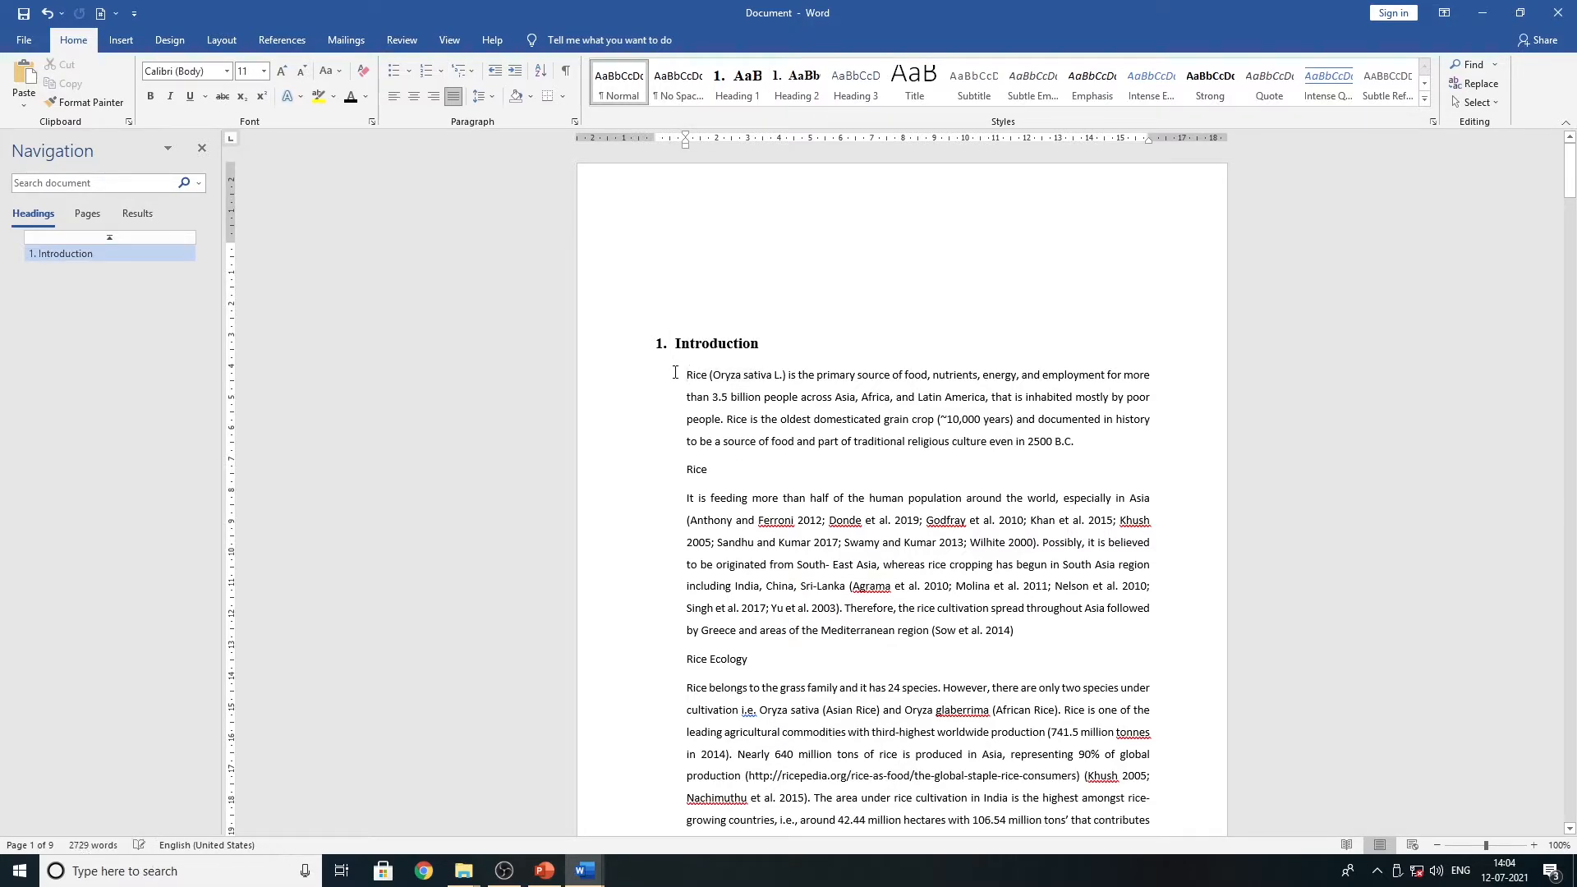
{"action": "key", "text": "ctrl+z"}
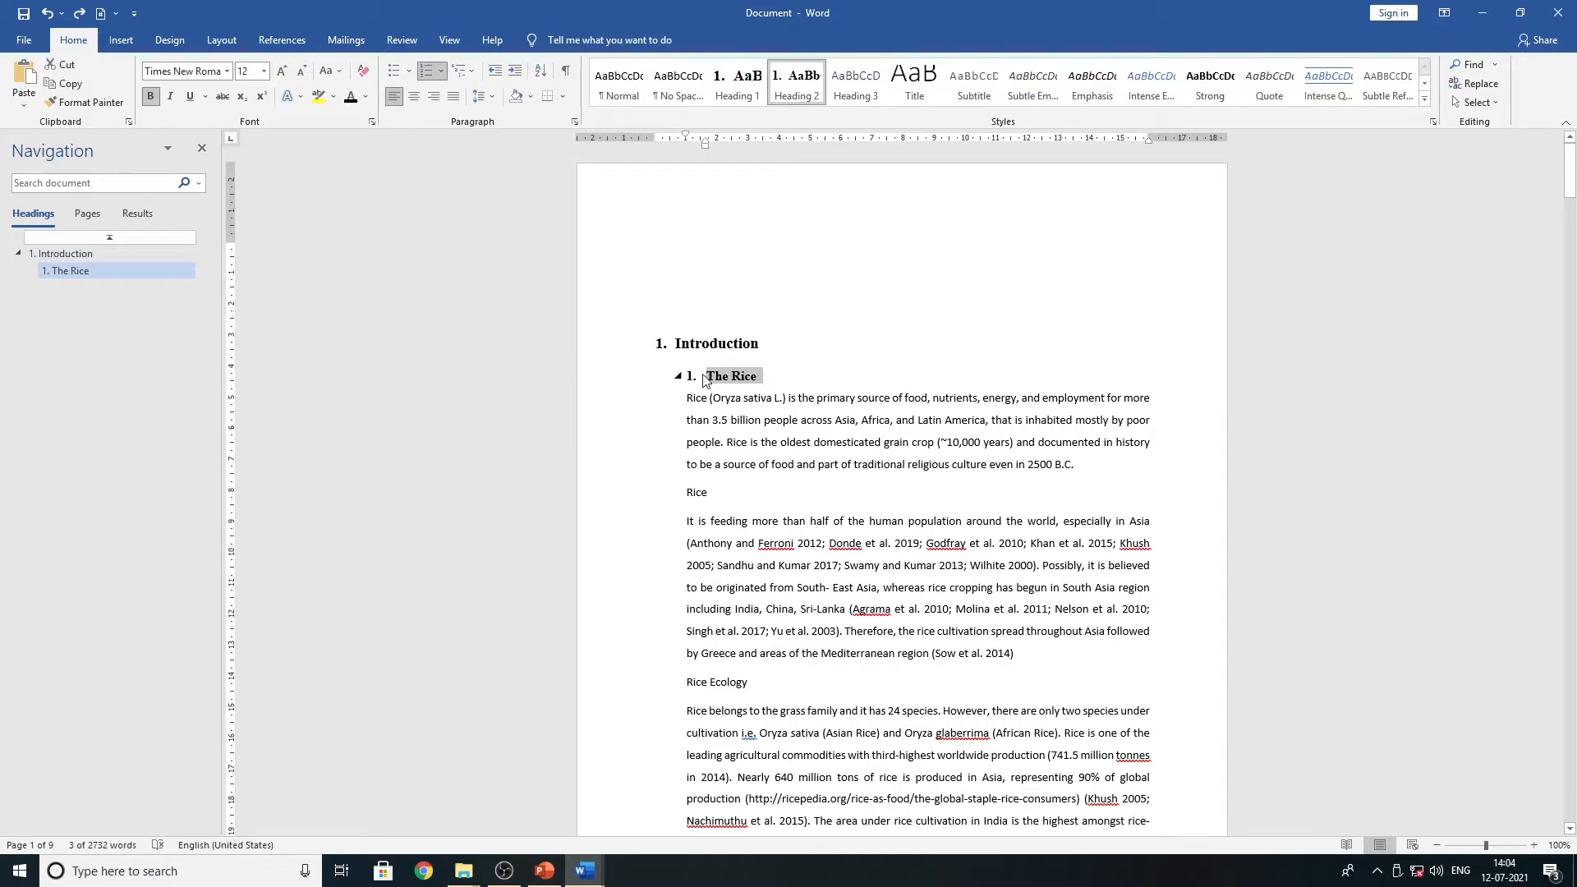
{"action": "key", "text": "Left"}
{"action": "key", "text": "BackSpace"}
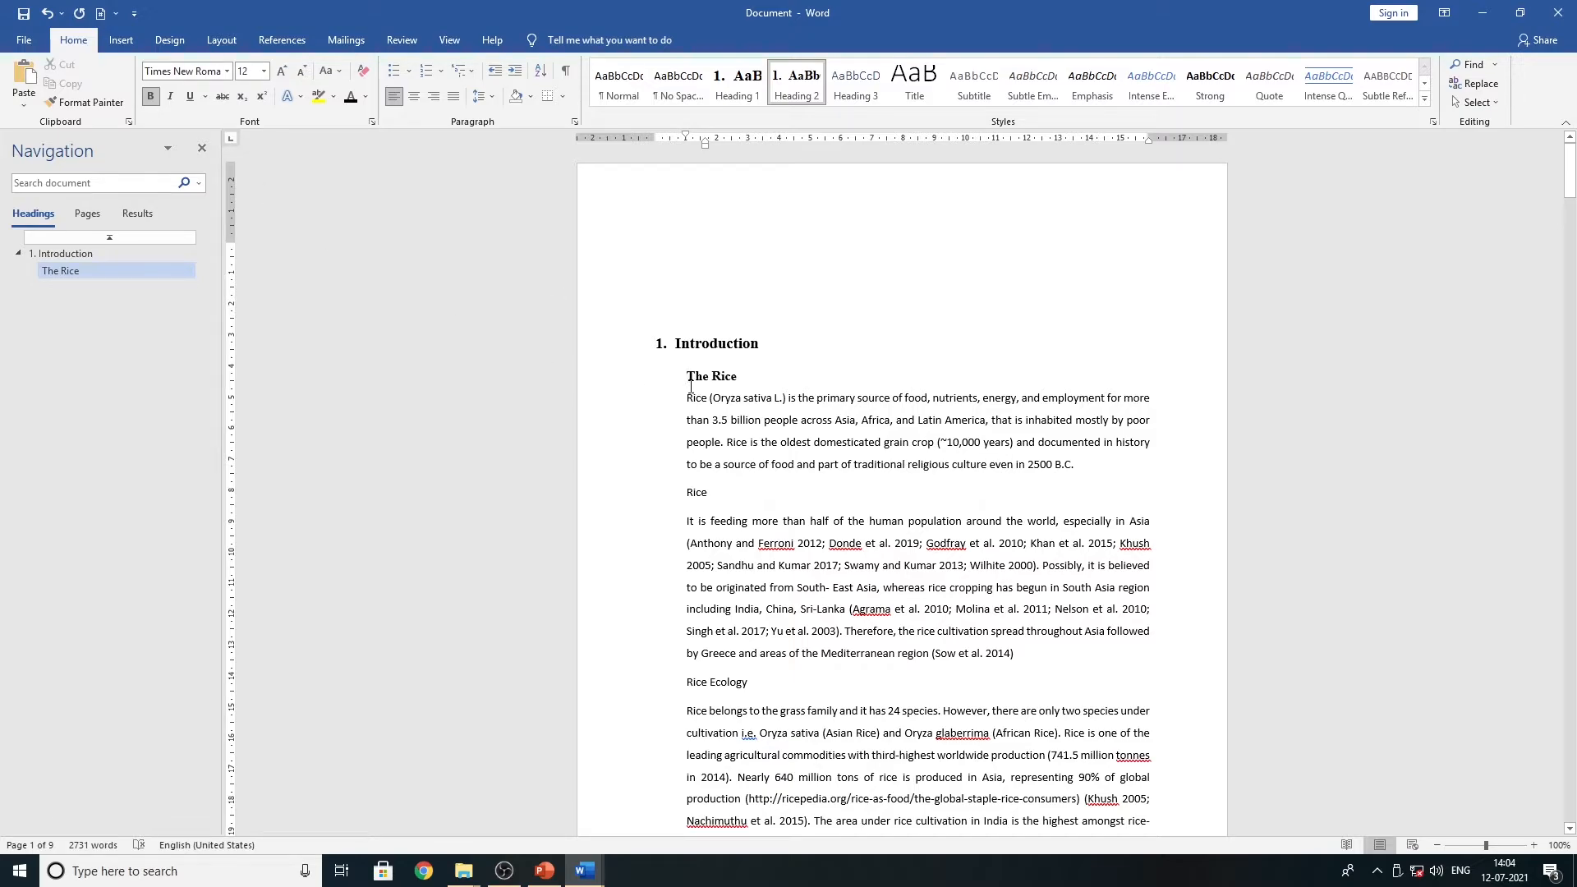
- Try to indent the unnumbered The Rice heading further, and undo that indentation
{"action": "key", "text": "Up"}
{"action": "key", "text": "Tab"}
{"action": "key", "text": "Tab"}
{"action": "key", "text": "ctrl+z"}
{"action": "key", "text": "ctrl+z"}
{"action": "left_click", "coordinate": [689, 380]}
{"action": "key", "text": "BackSpace"}
- Try to number The Rice by reapplying the Heading 2 style and its linked multilevel list
{"action": "left_click", "coordinate": [796, 82]}
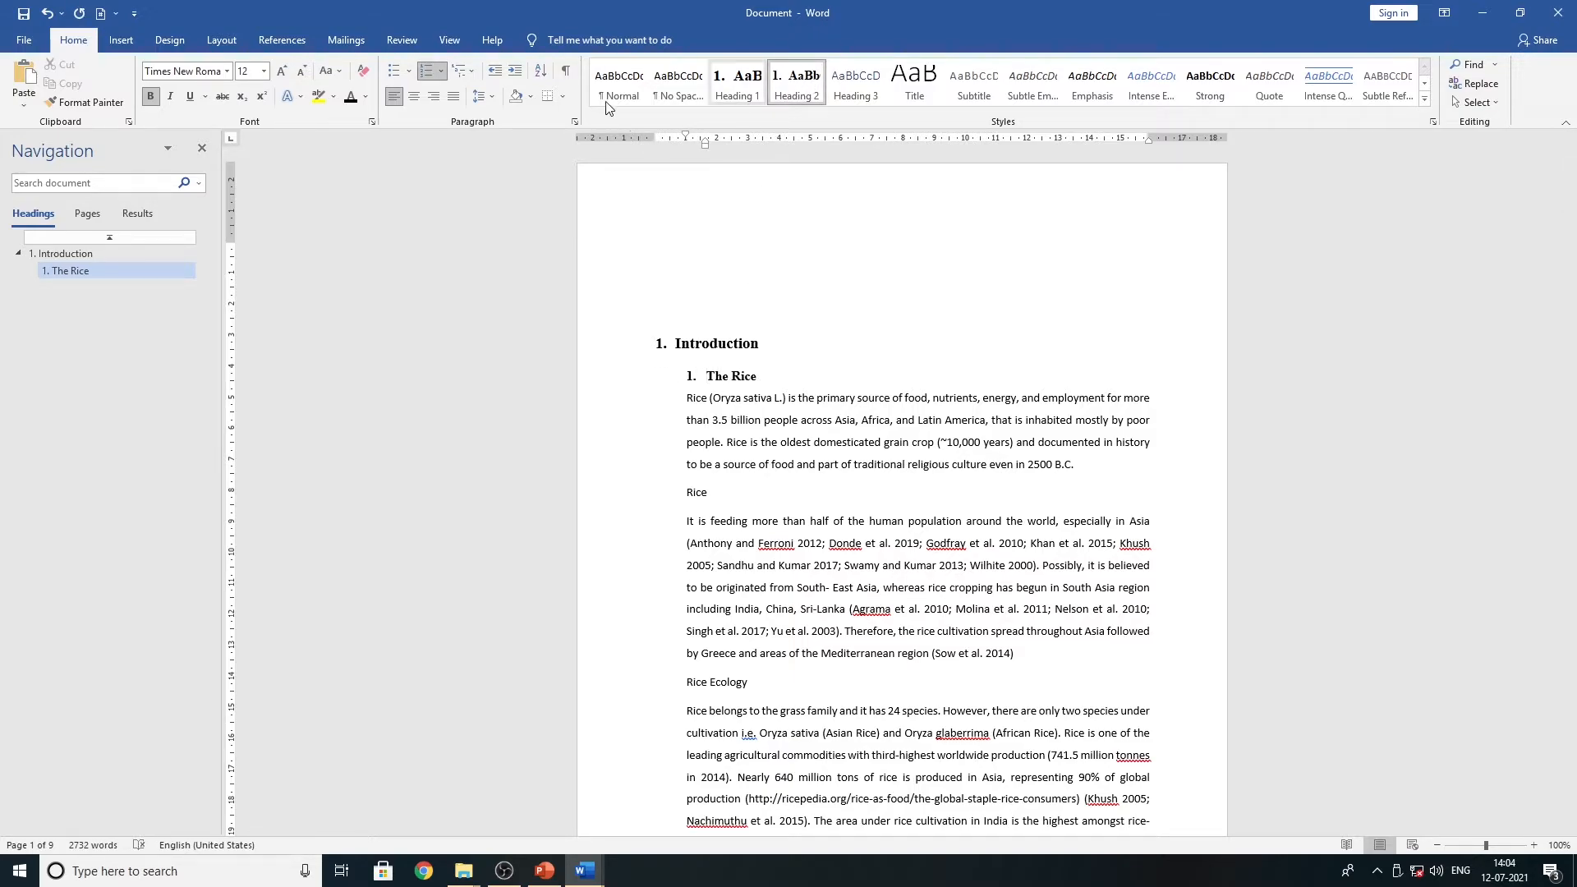
{"action": "left_click", "coordinate": [441, 72]}
{"action": "left_click", "coordinate": [441, 71]}
{"action": "left_click", "coordinate": [463, 70]}
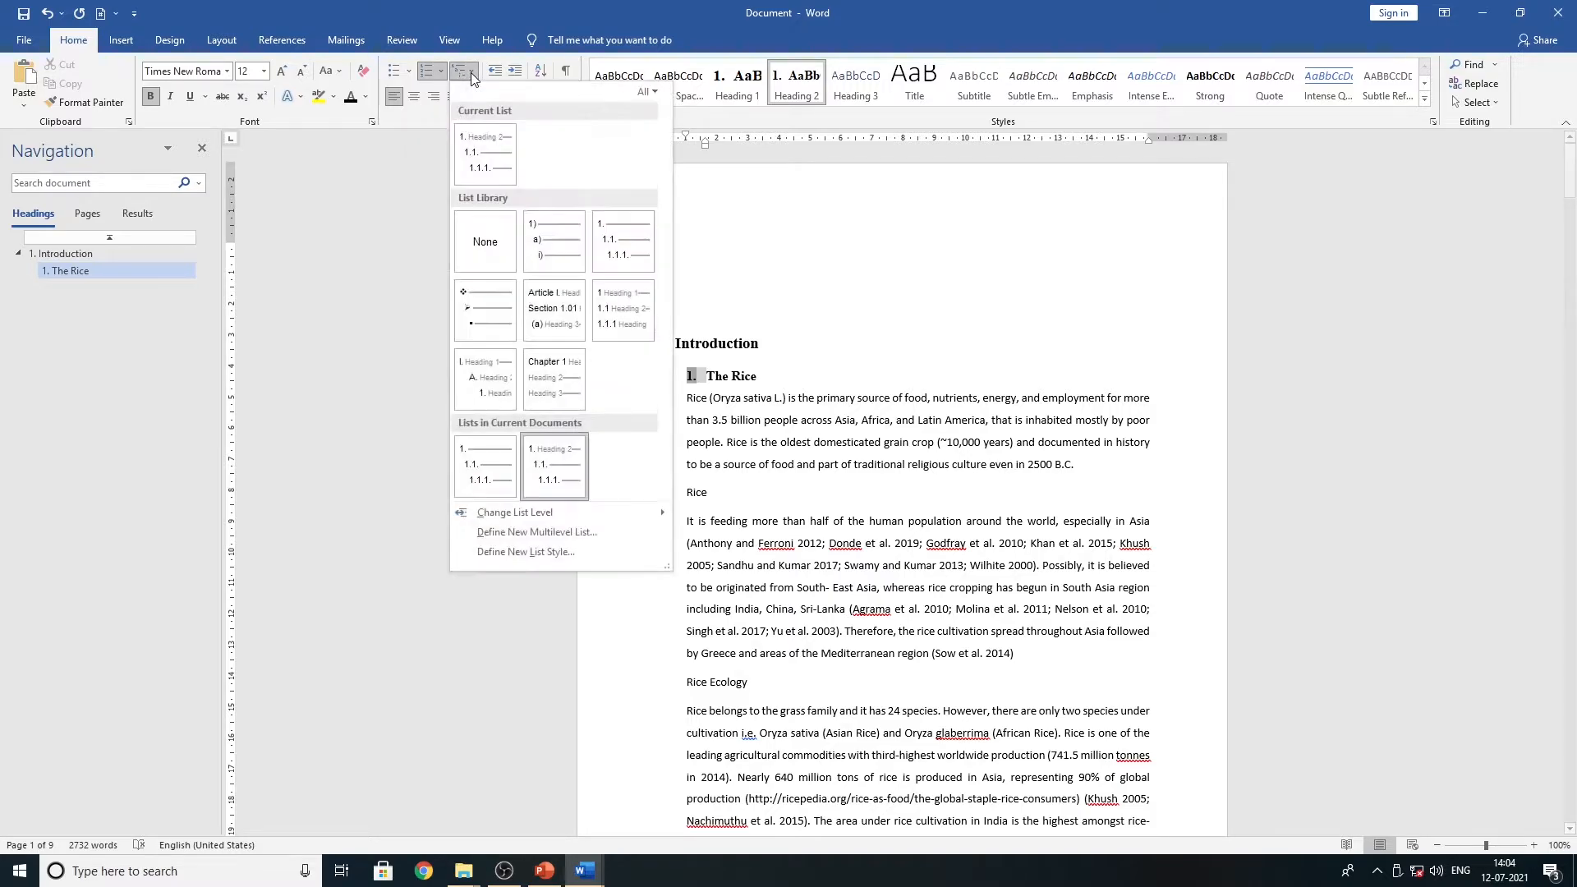
{"action": "left_click", "coordinate": [498, 168]}
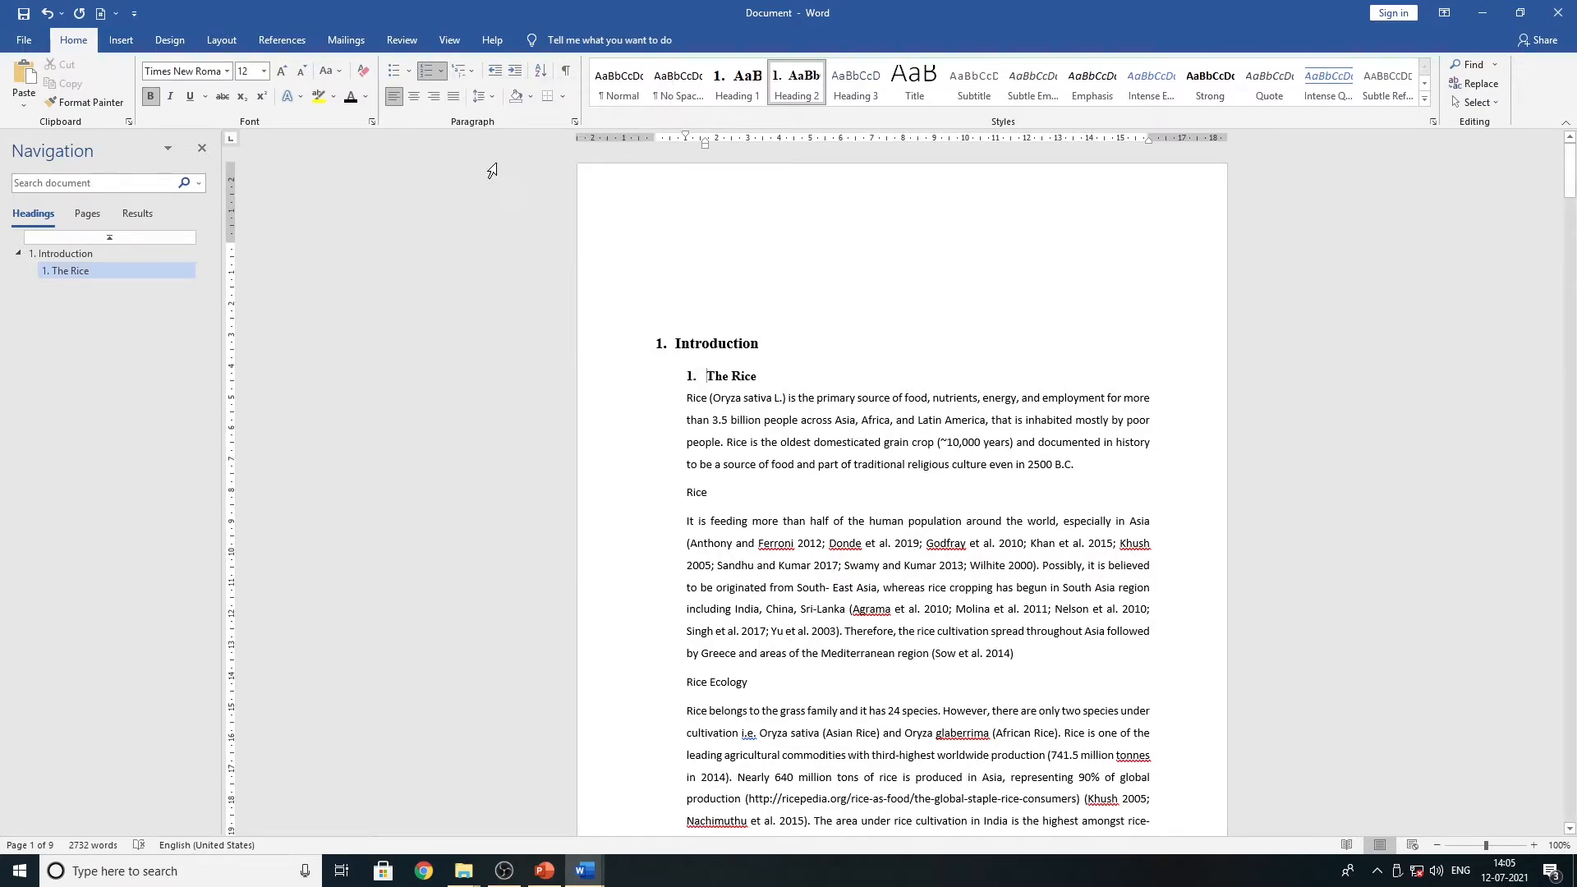
- Try to demote The Rice by indenting it repeatedly, and undo the changes back to the unnumbered heading at the margin
{"action": "key", "text": "Tab"}
{"action": "key", "text": "Tab"}
{"action": "key", "text": "Tab"}
{"action": "key", "text": "Tab"}
{"action": "key", "text": "Tab"}
{"action": "key", "text": "Tab"}
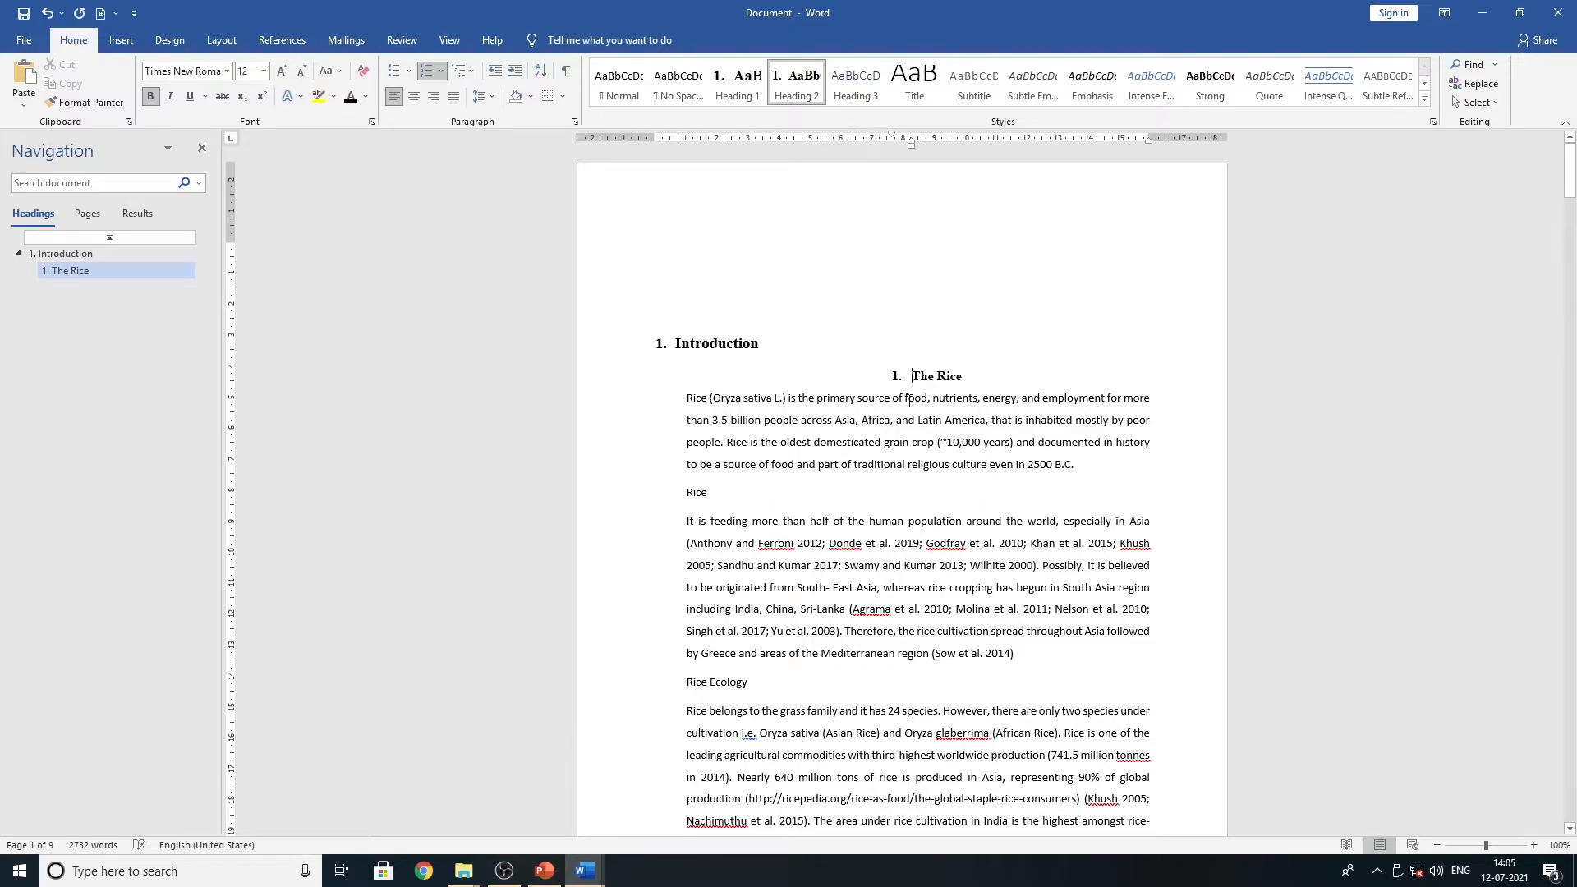
{"action": "key", "text": "ctrl+z"}
{"action": "key", "text": "ctrl+z"}
{"action": "key", "text": "ctrl+z"}
{"action": "key", "text": "ctrl+z"}
{"action": "key", "text": "ctrl+z"}
{"action": "key", "text": "ctrl+z"}
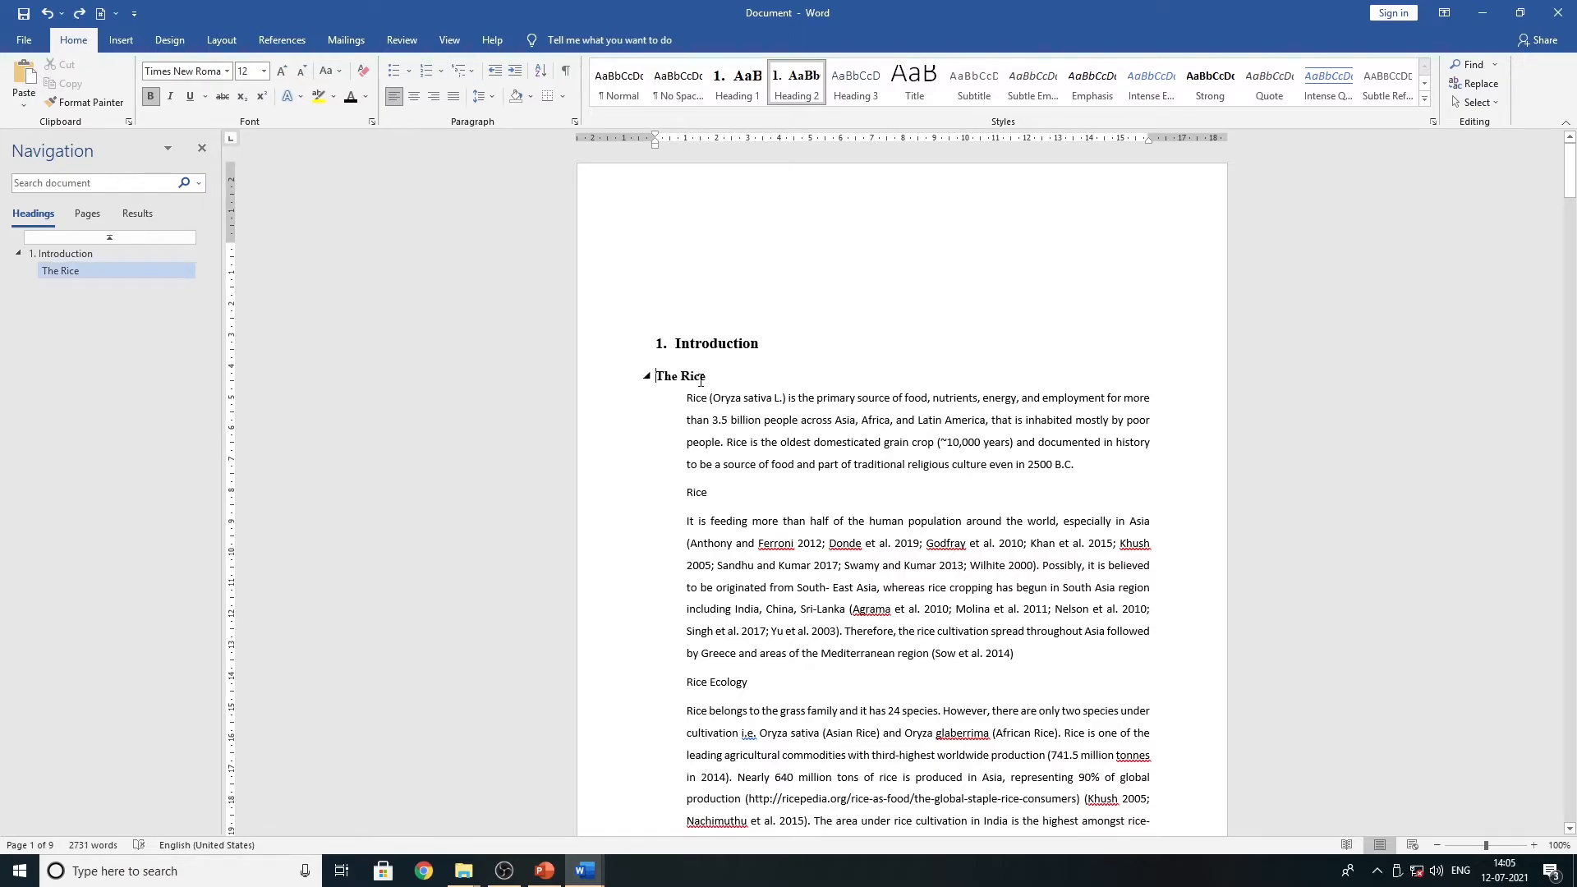
- Apply the Heading 1 style with its multilevel list to The Rice and demote it to number 1.1
{"action": "key", "text": "ctrl+alt+1"}
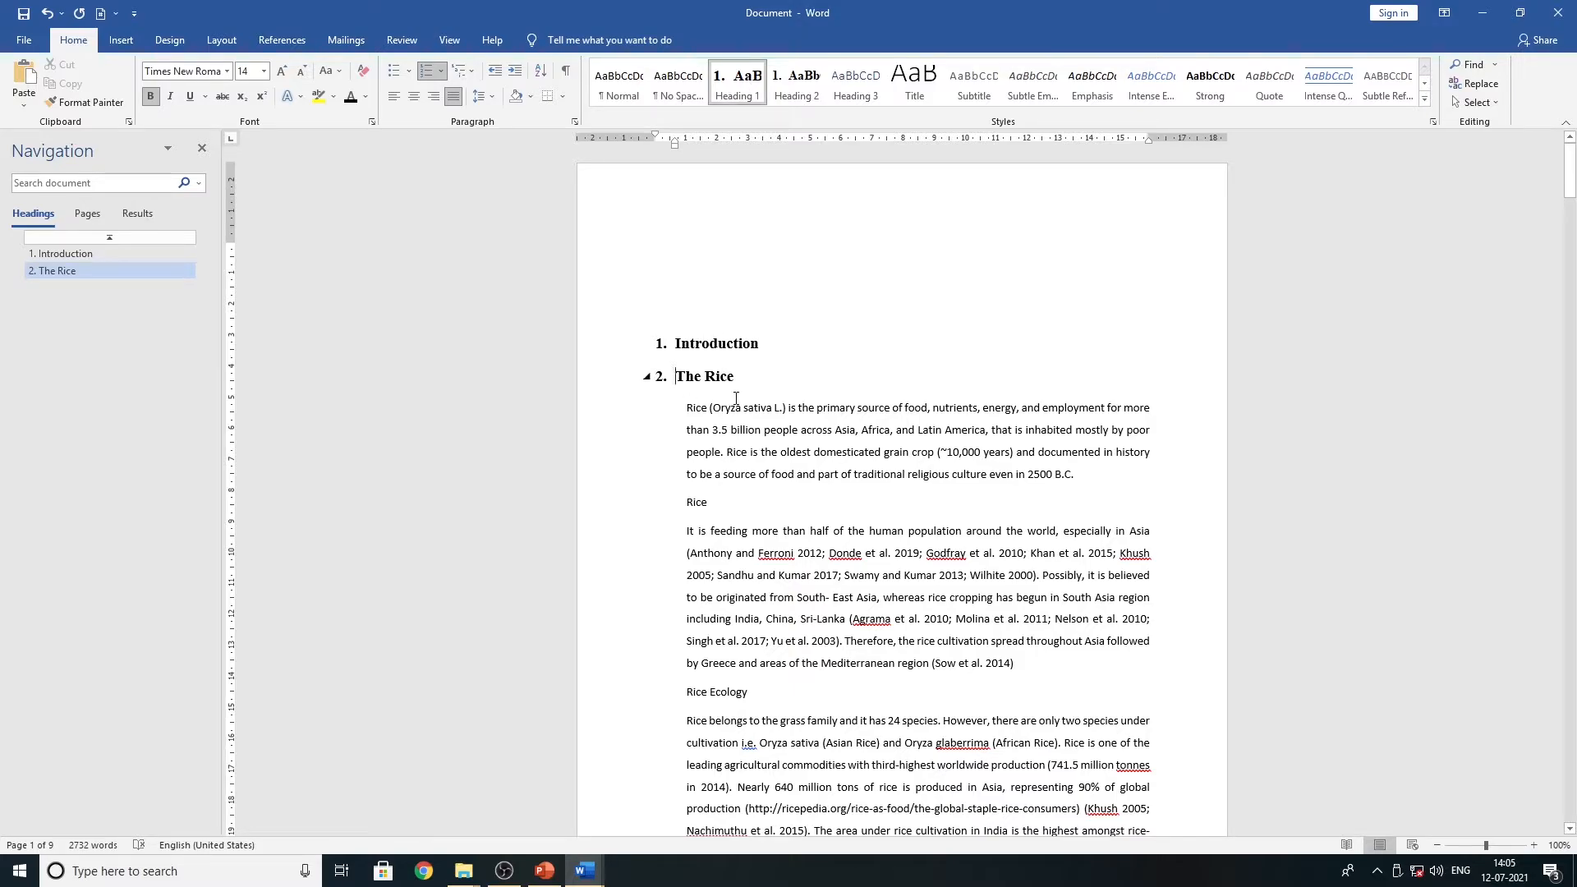
{"action": "left_click", "coordinate": [461, 70]}
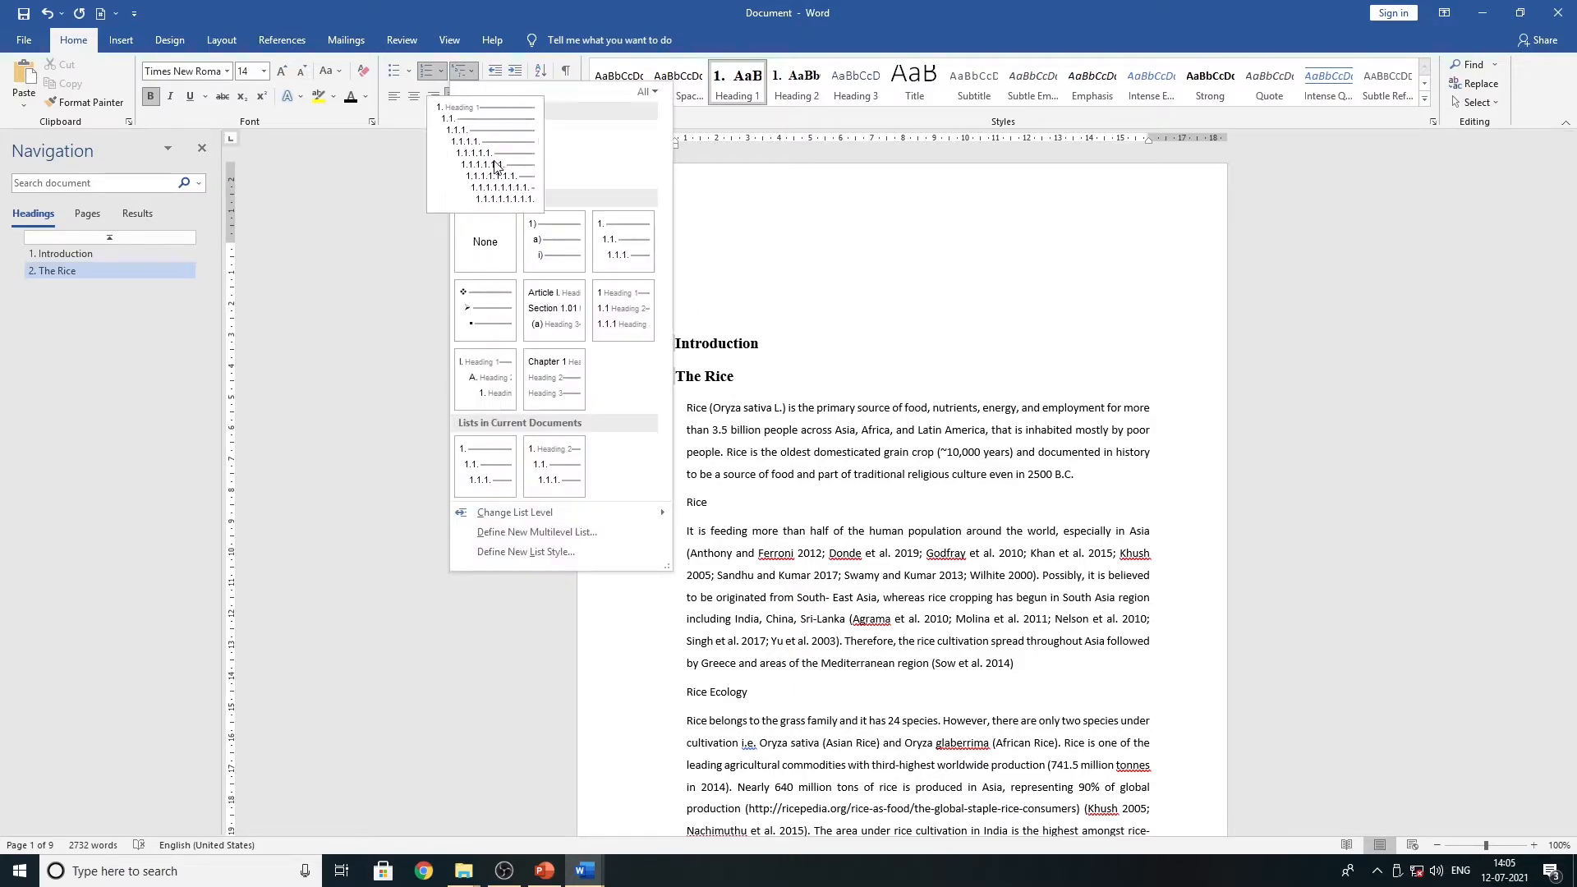
{"action": "left_click", "coordinate": [495, 165]}
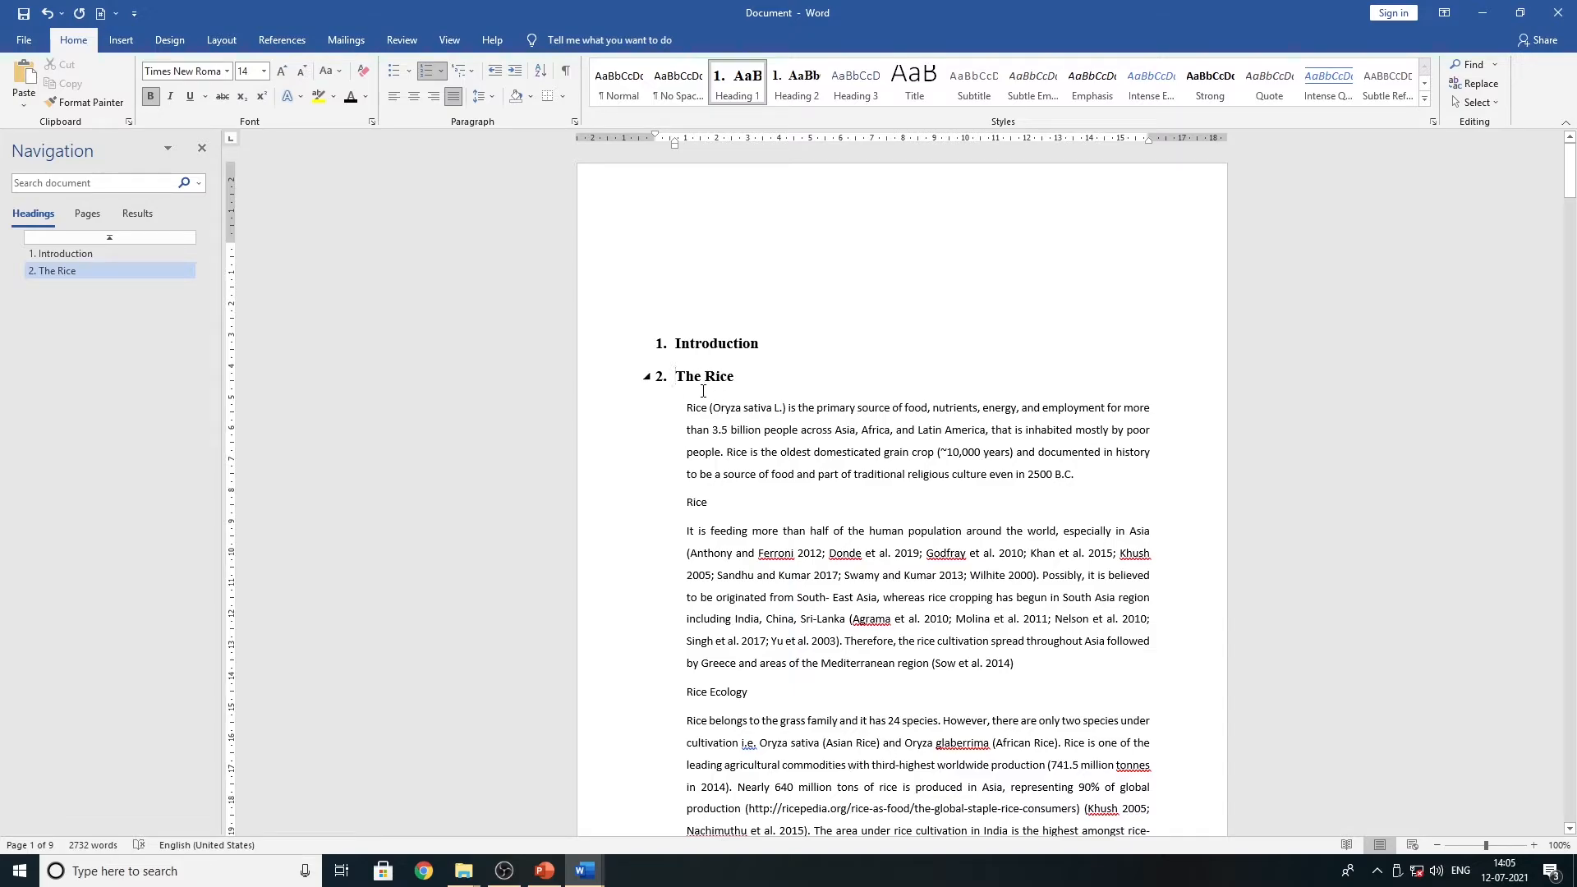
{"action": "key", "text": "Tab"}
- Apply the Heading 1 style to the Rice line below section 1.1 and demote it to number 1.2
{"action": "left_click", "coordinate": [692, 499]}
{"action": "double_click", "coordinate": [710, 503]}
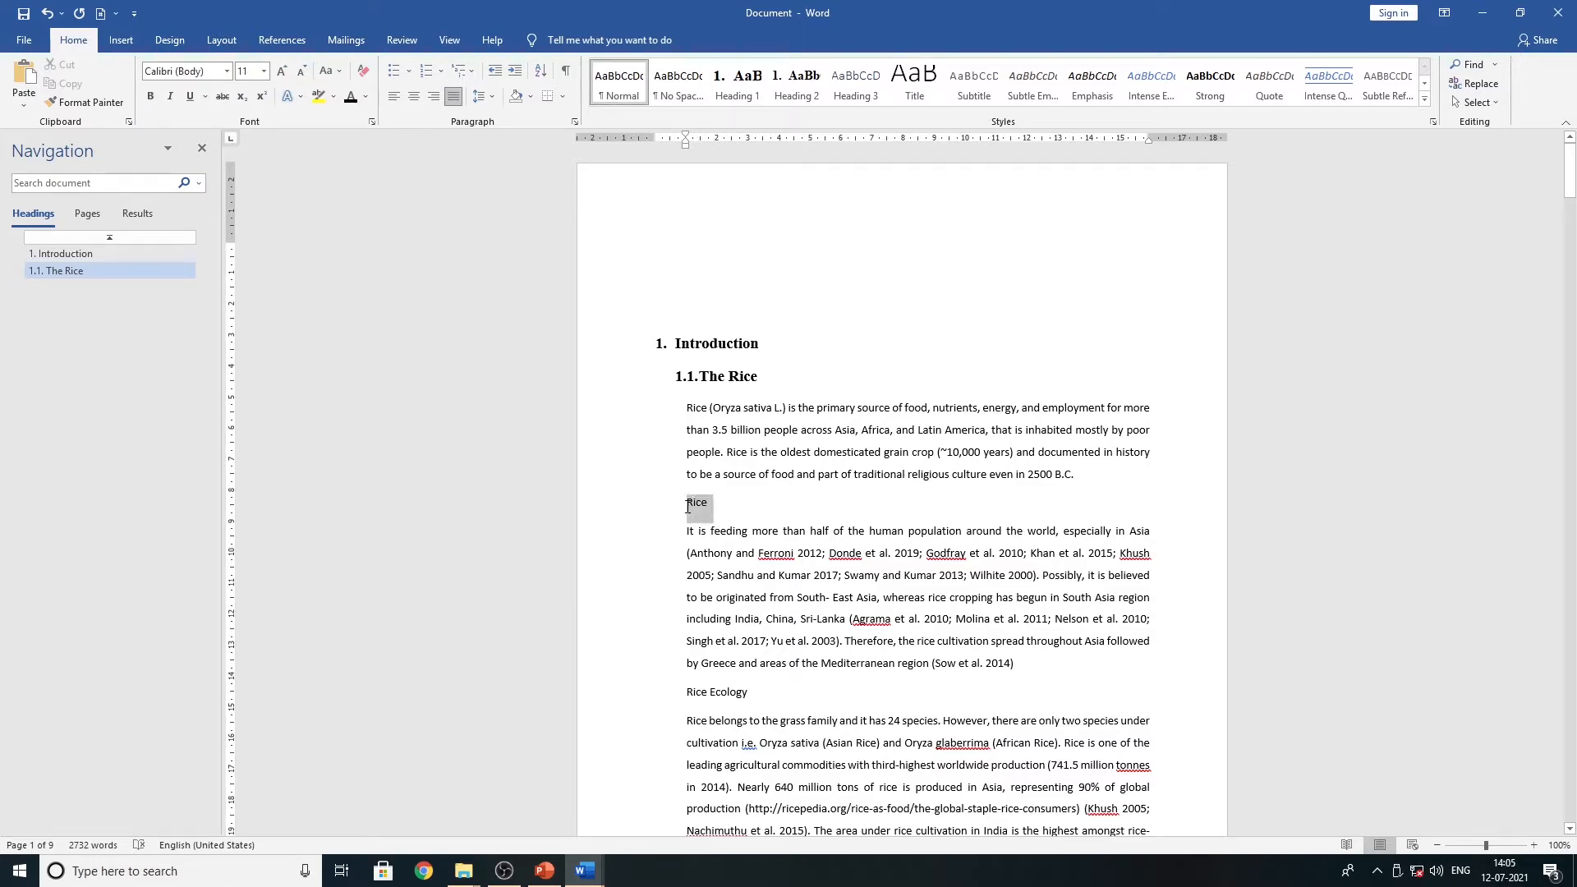
{"action": "left_click", "coordinate": [726, 86]}
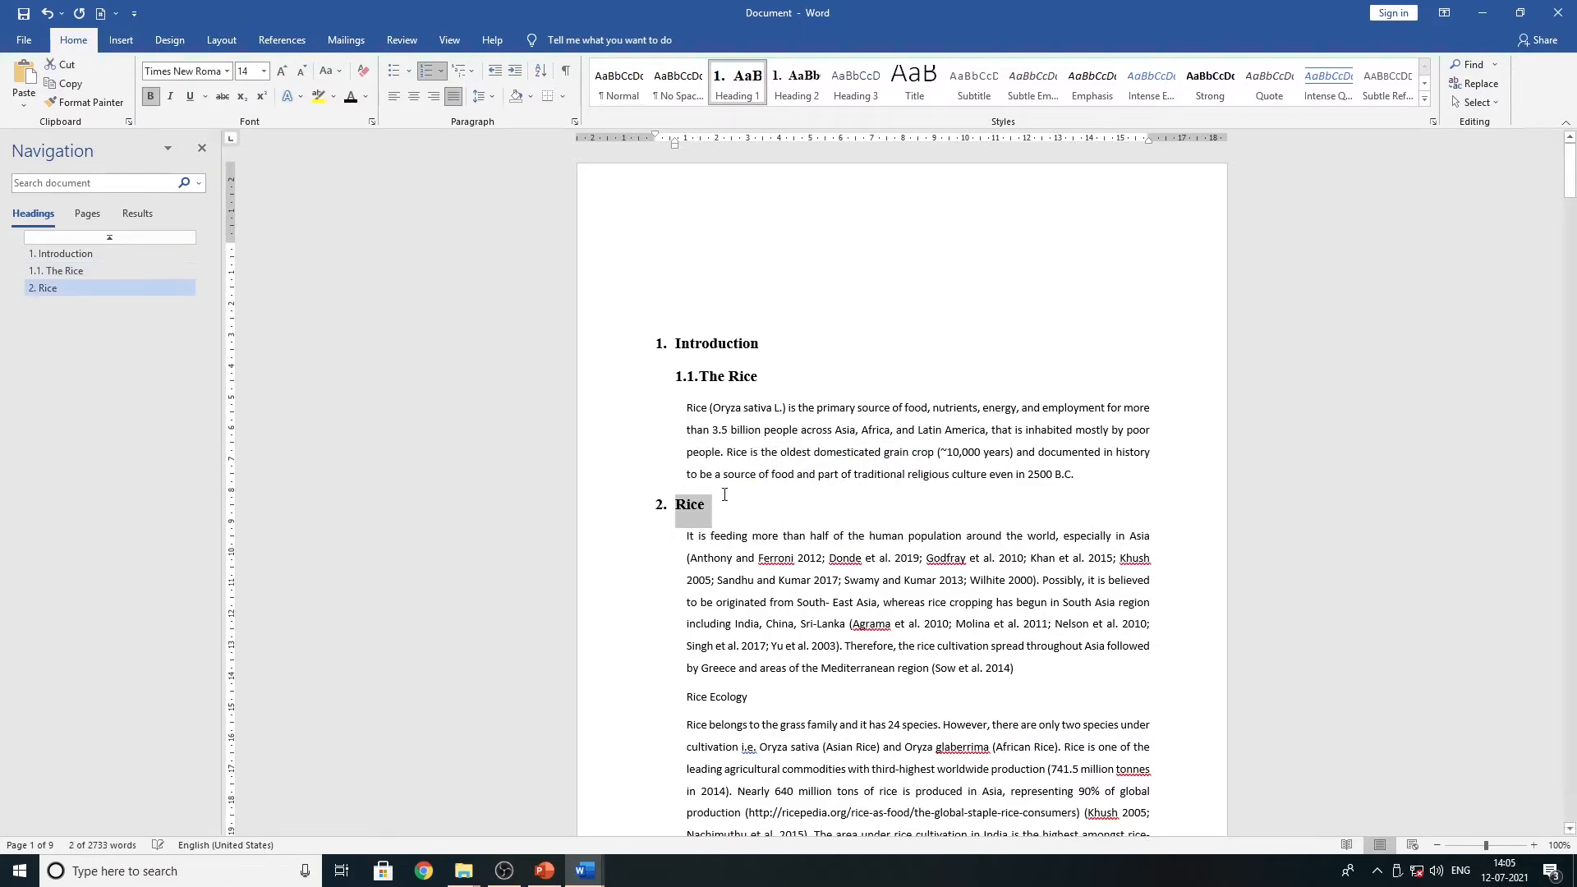
{"action": "key", "text": "Tab"}
- Apply the Heading 1 style to the Rice Ecology line and demote it to number 1.3
{"action": "scroll", "coordinate": [698, 513], "scroll_direction": "down", "scroll_amount": 3}
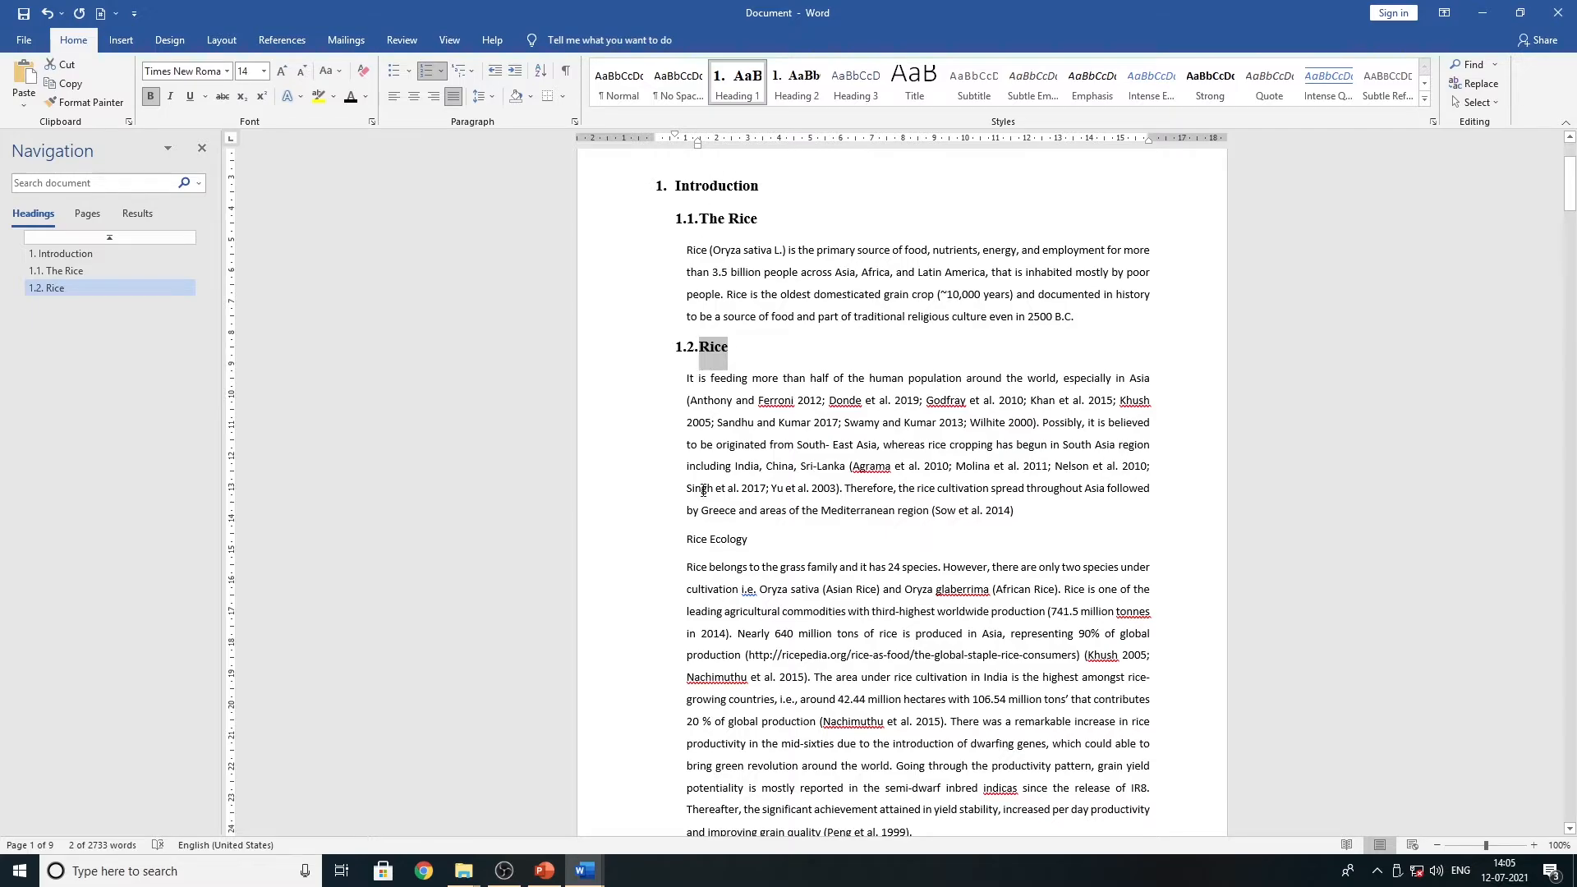
{"action": "left_click", "coordinate": [689, 539]}
{"action": "left_click", "coordinate": [739, 82]}
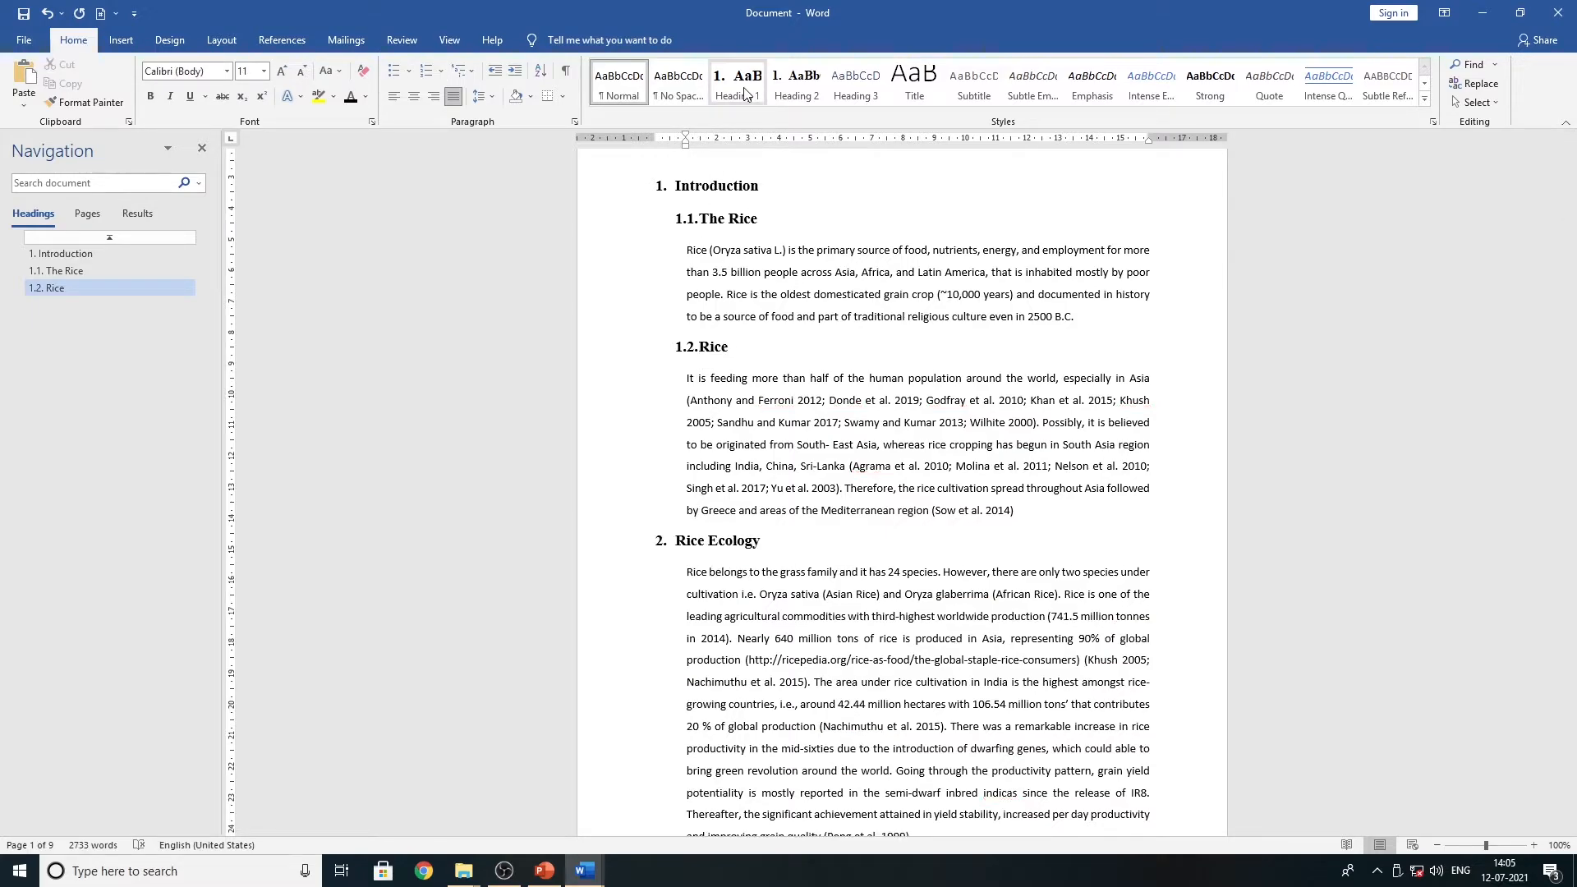
{"action": "key", "text": "Tab"}
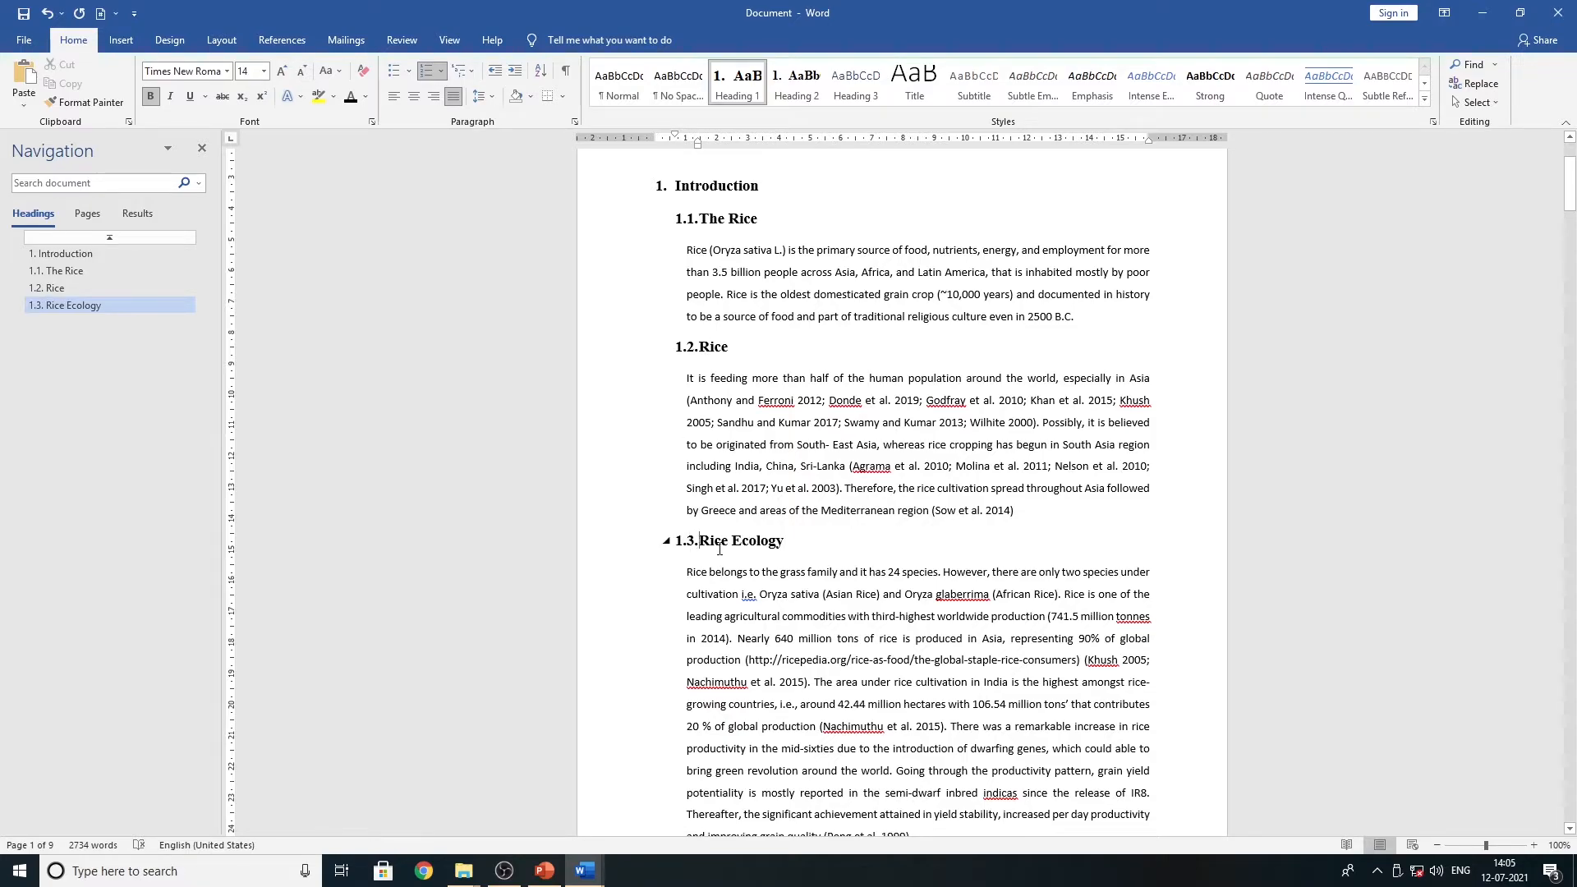
- Apply the Heading 1 style to the Climate Change line and demote it two levels to number 1.3.1
{"action": "scroll", "coordinate": [719, 549], "scroll_direction": "down", "scroll_amount": 8}
{"action": "scroll", "coordinate": [732, 420], "scroll_direction": "down", "scroll_amount": 4}
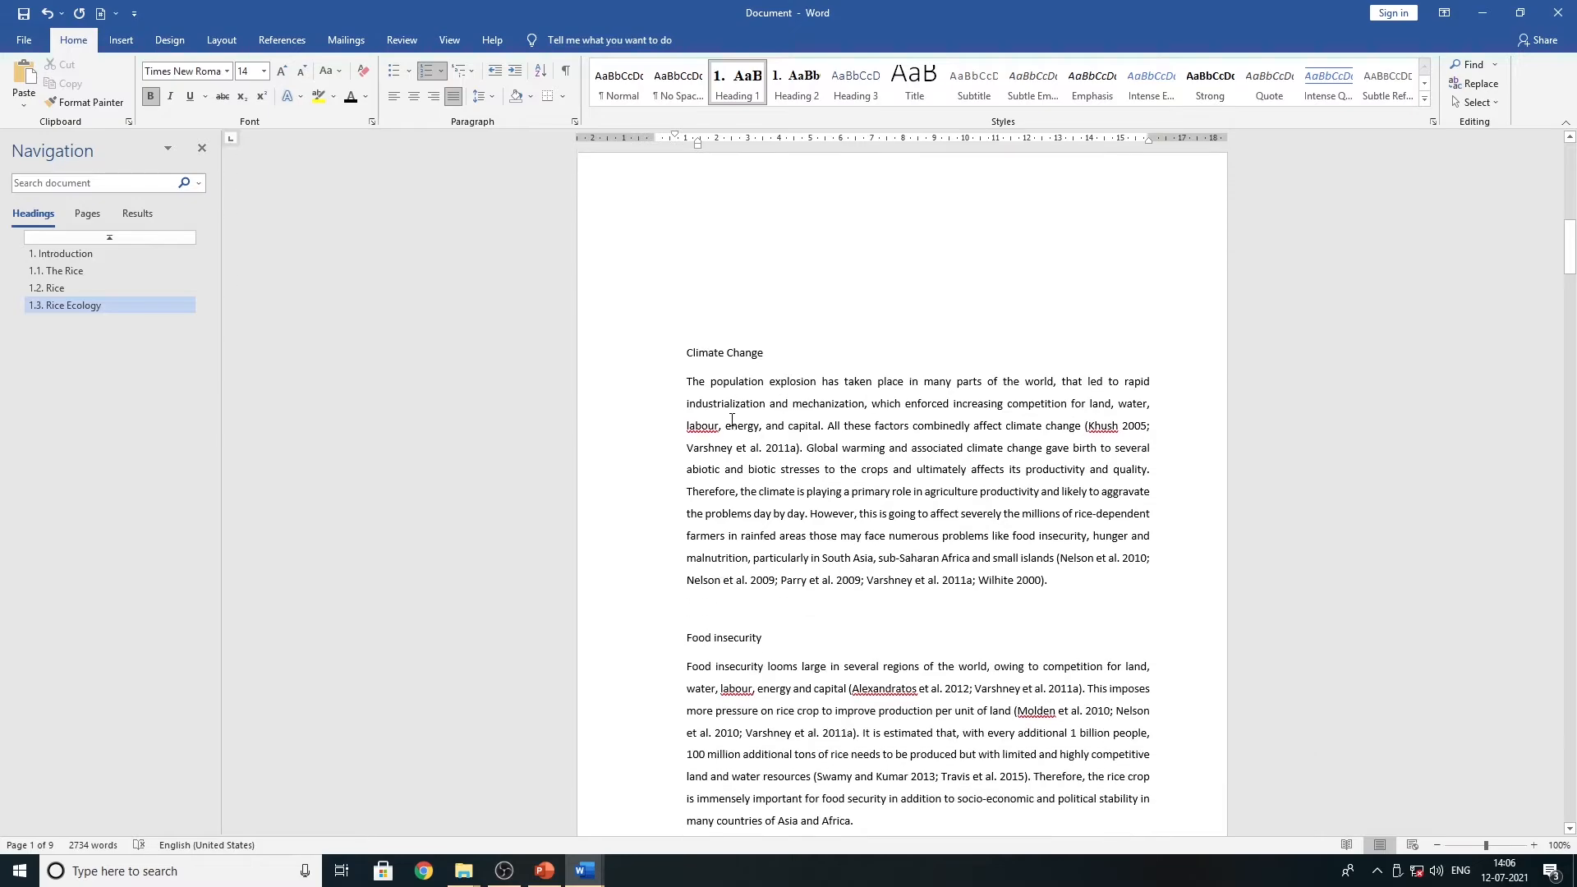
{"action": "left_click", "coordinate": [695, 349]}
{"action": "left_click_drag", "start_coordinate": [764, 351], "coordinate": [681, 352]}
{"action": "left_click", "coordinate": [737, 82]}
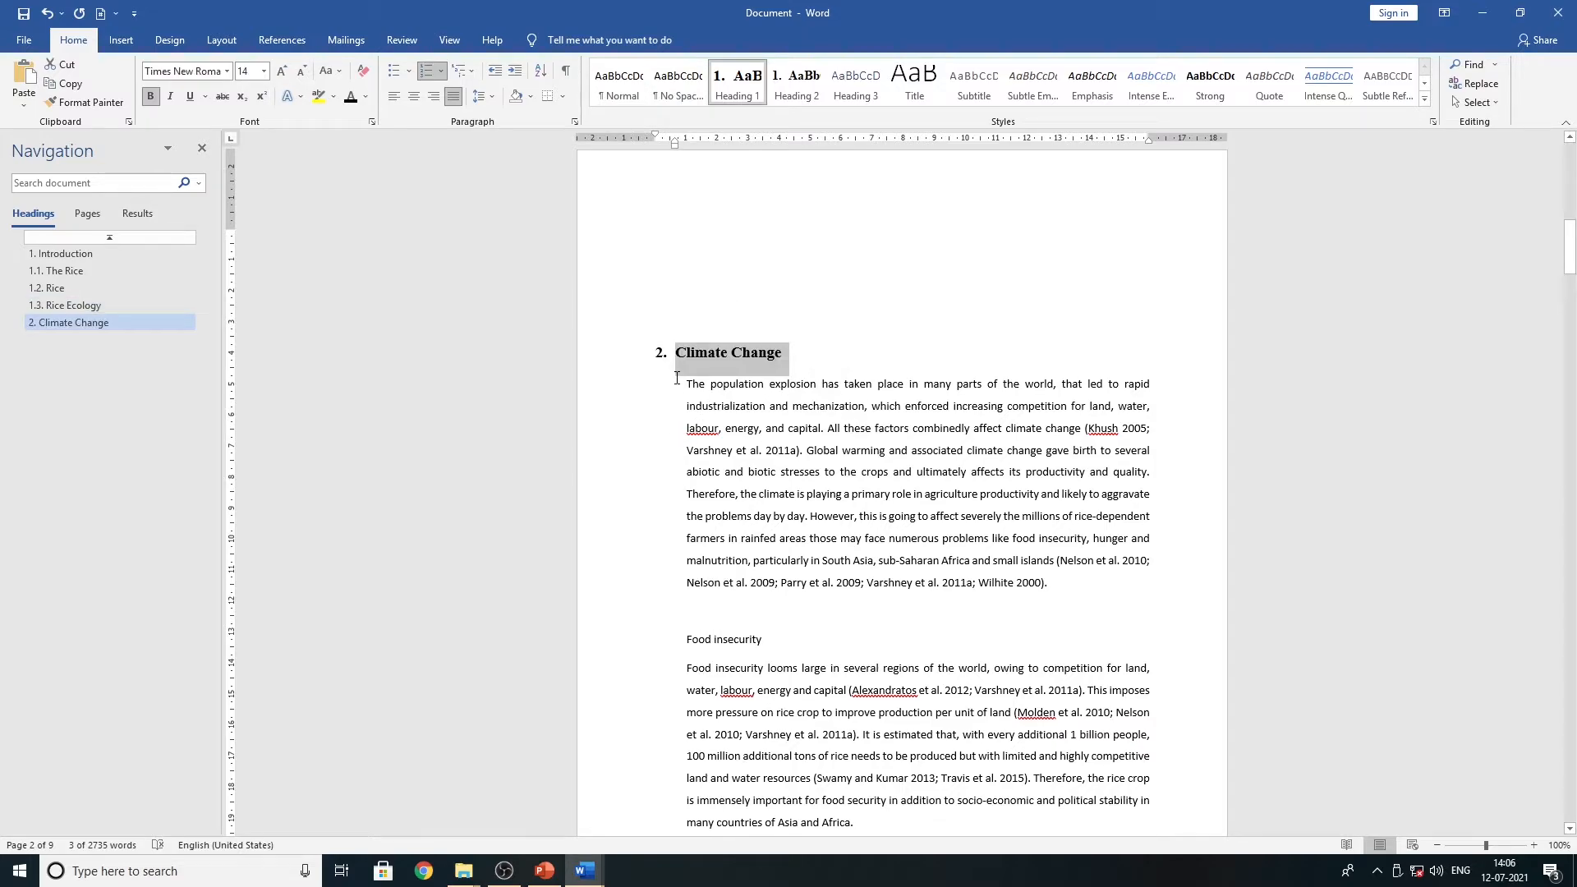
{"action": "key", "text": "Tab"}
{"action": "key", "text": "Tab"}
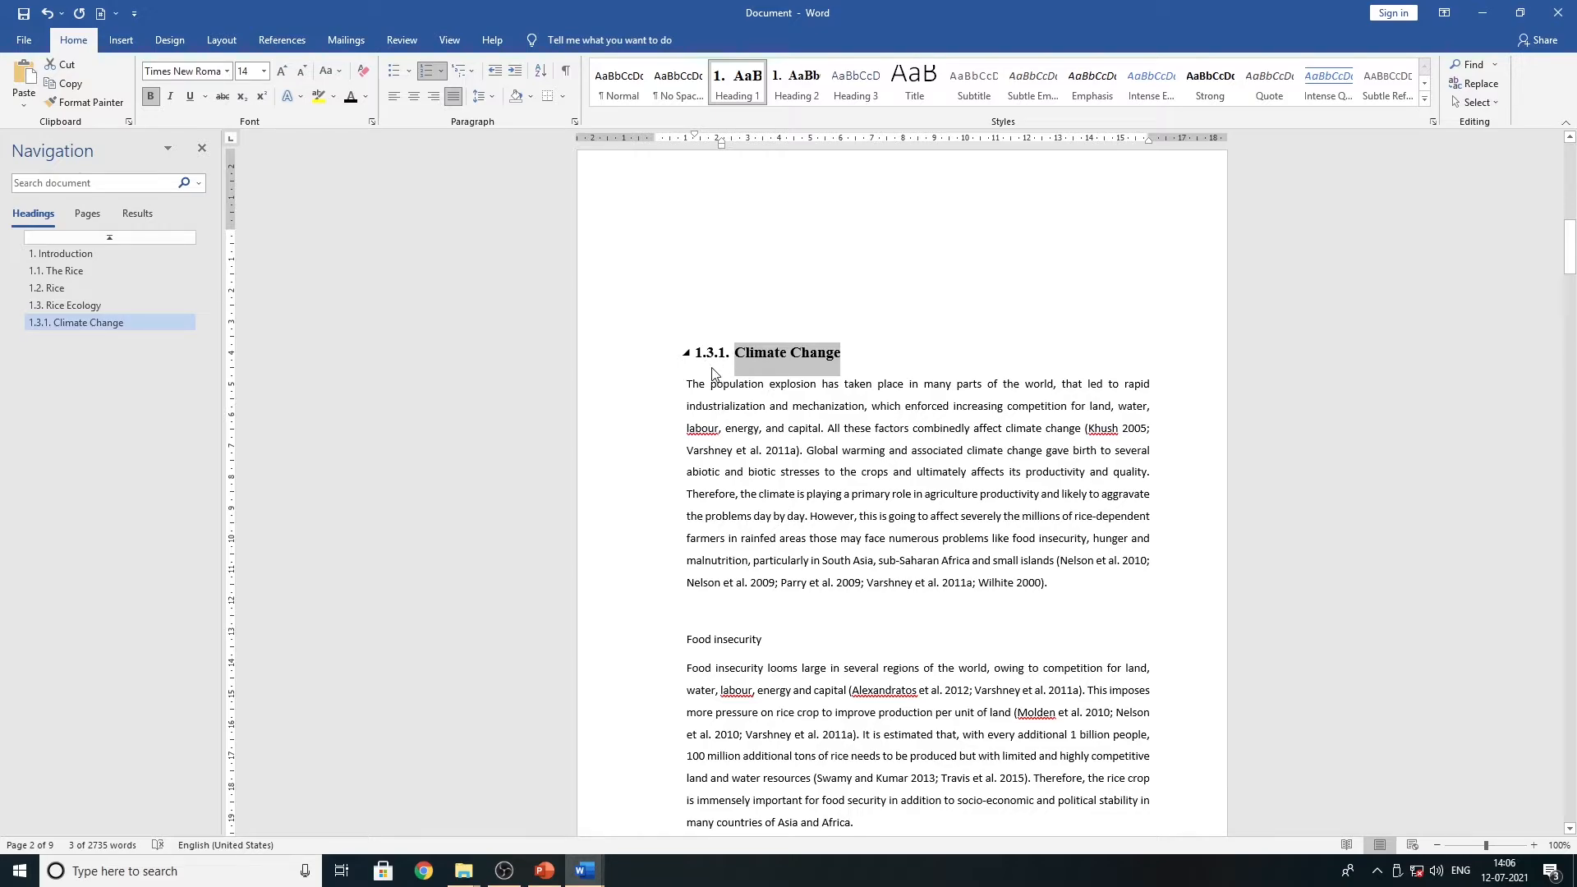
- Delete the empty paragraph above Food insecurity and apply the Heading 1 style to that line as number 2
{"action": "left_click", "coordinate": [712, 618]}
{"action": "key", "text": "Delete"}
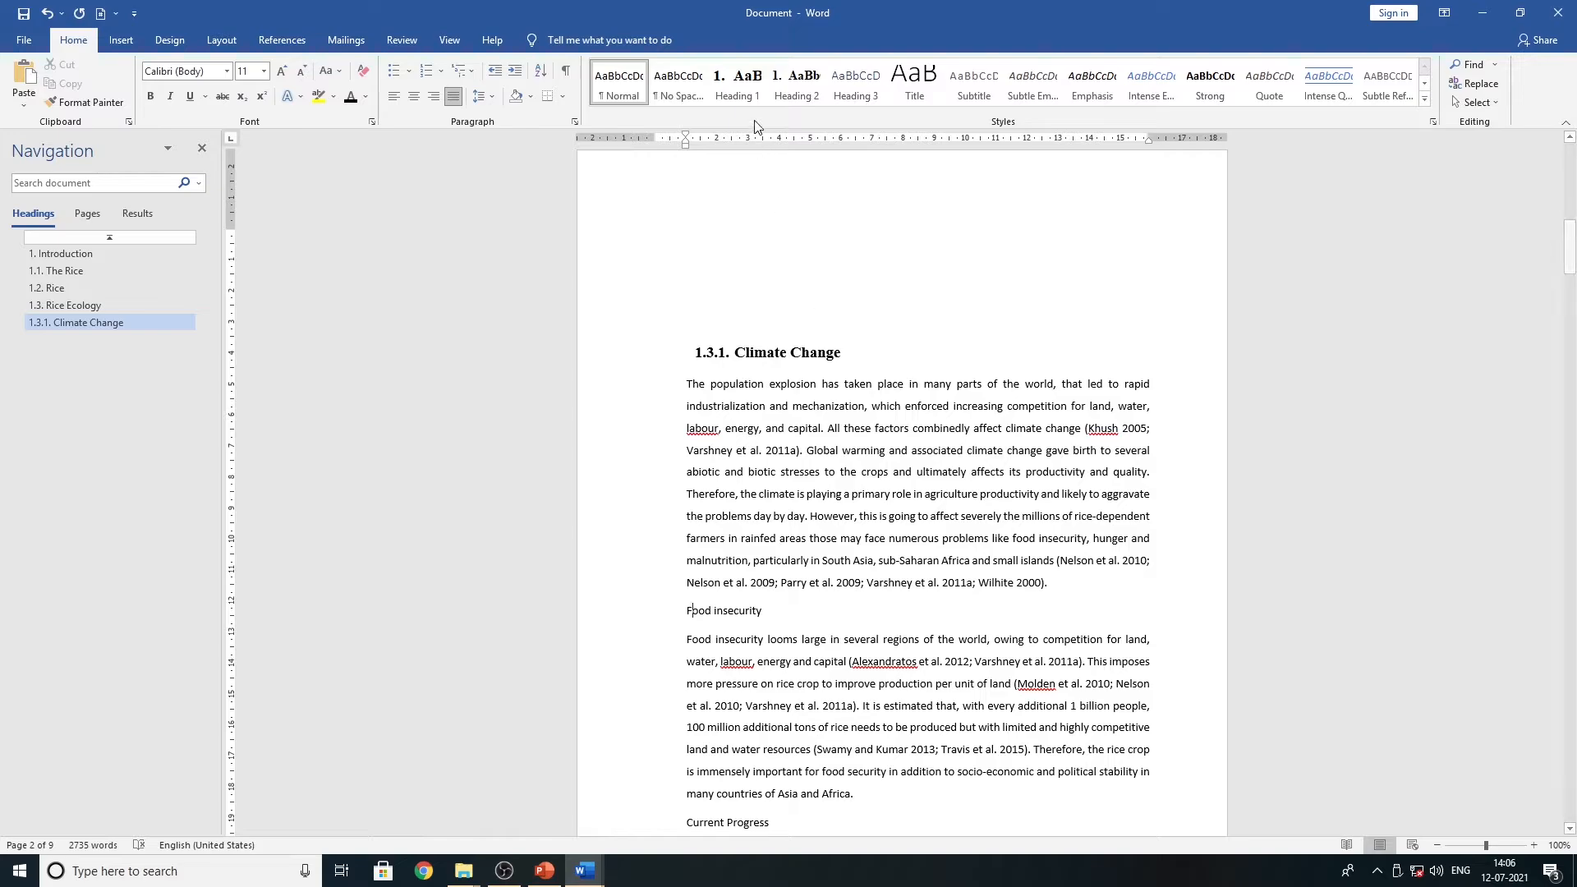
{"action": "left_click", "coordinate": [738, 82]}
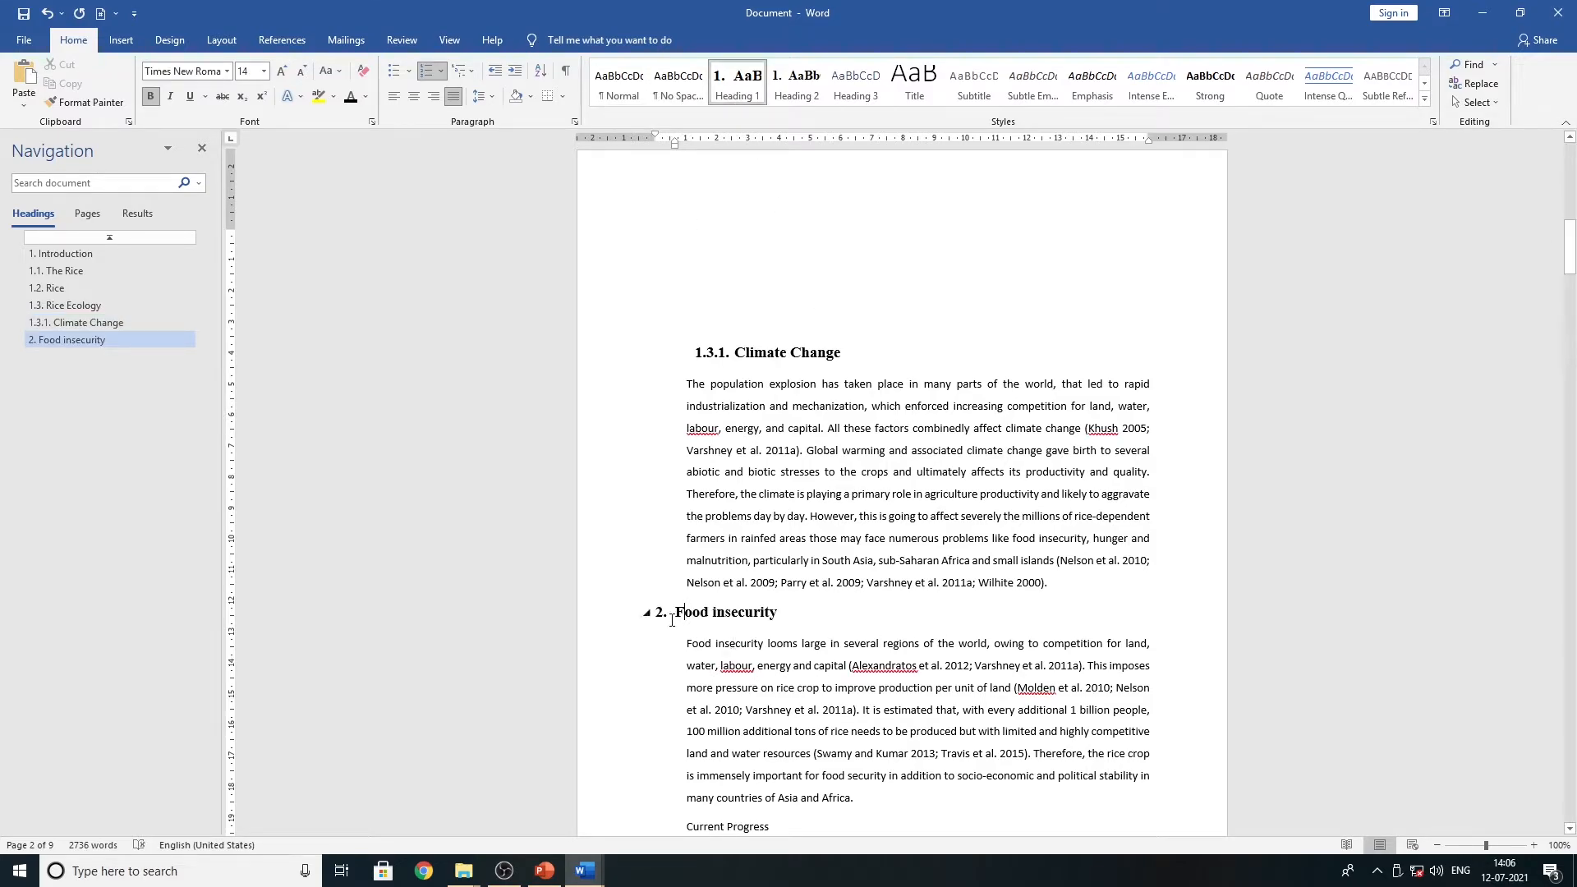
- Place the text cursor in the Current Progress line below the Food insecurity section
{"action": "scroll", "coordinate": [710, 627], "scroll_direction": "down", "scroll_amount": 5}
{"action": "scroll", "coordinate": [717, 604], "scroll_direction": "up", "scroll_amount": 2}
{"action": "left_click", "coordinate": [698, 591]}
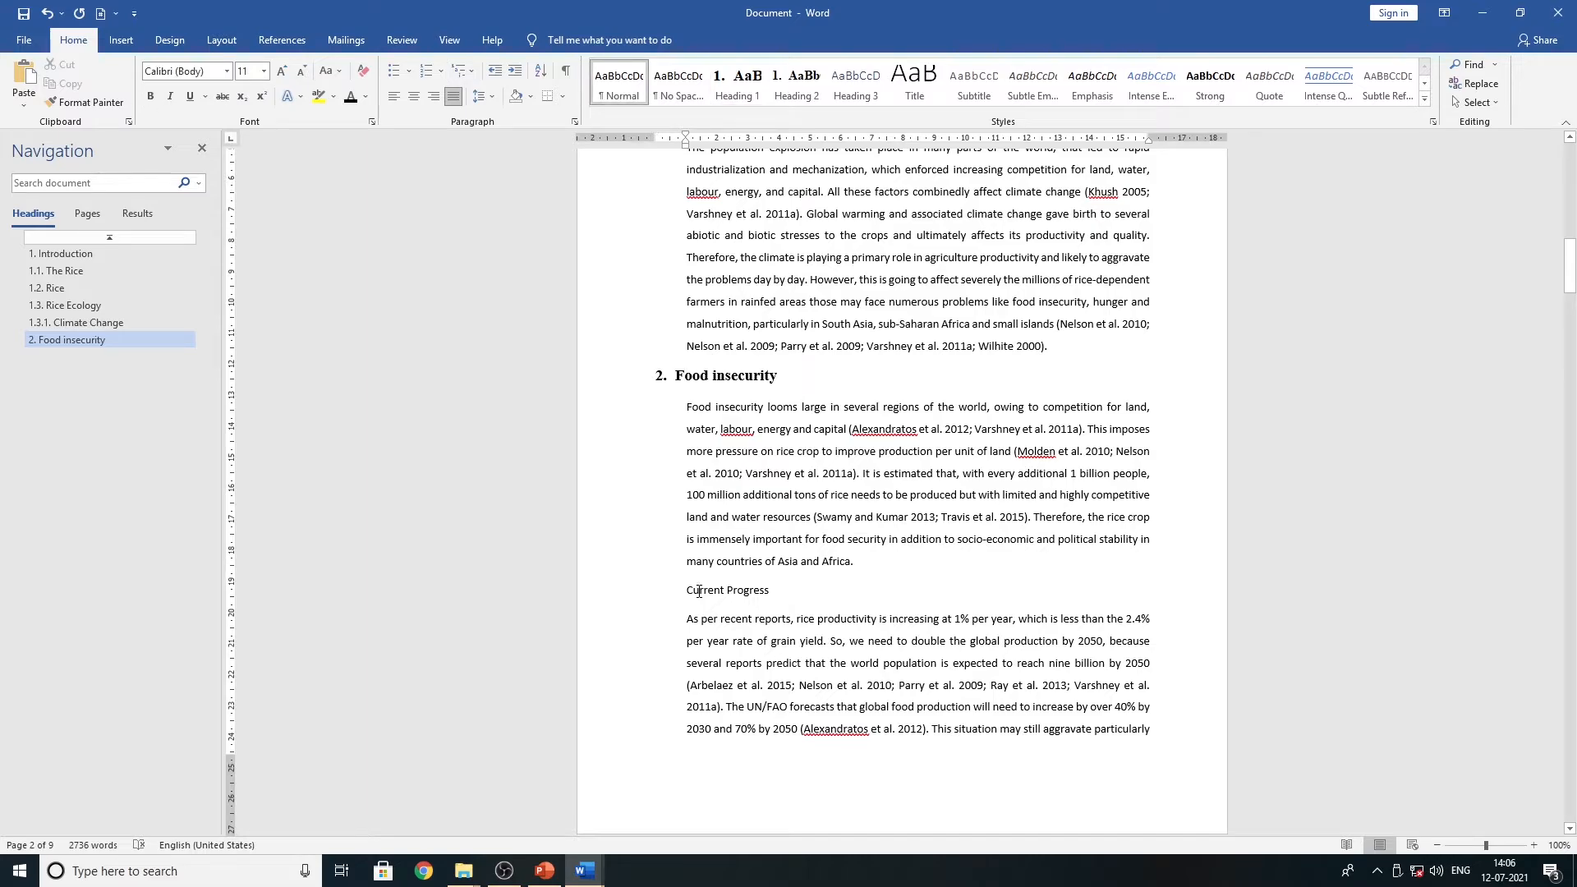
- Apply Heading 1 to Current Progress and Drought Impact and demote both one level to second-level numbered headings under Food insecurity
{"action": "left_click", "coordinate": [738, 82]}
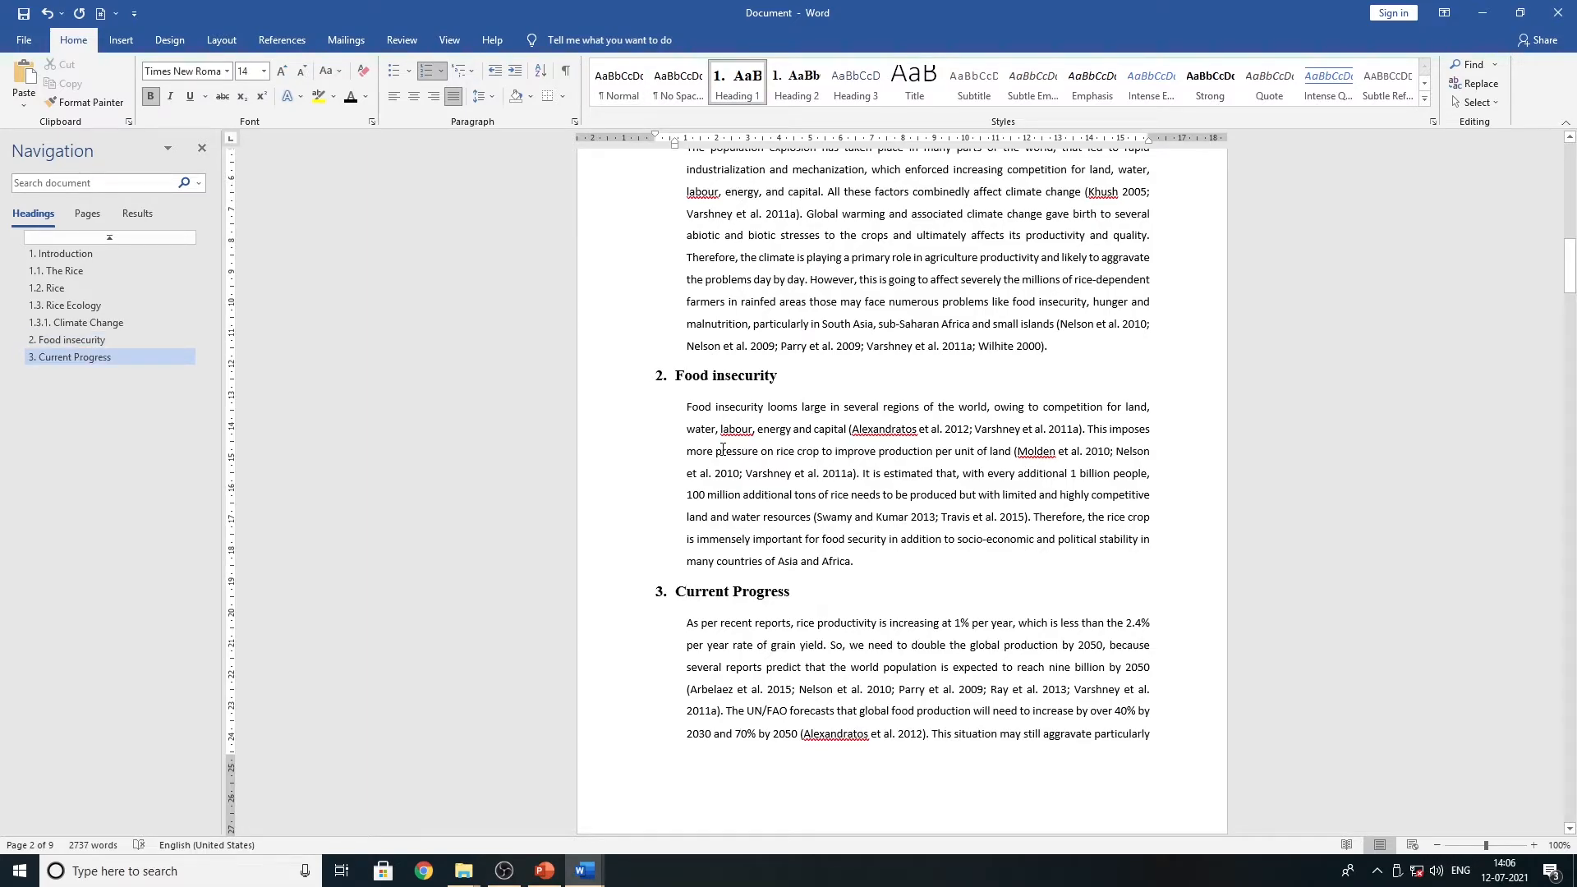
{"action": "key", "text": "Tab"}
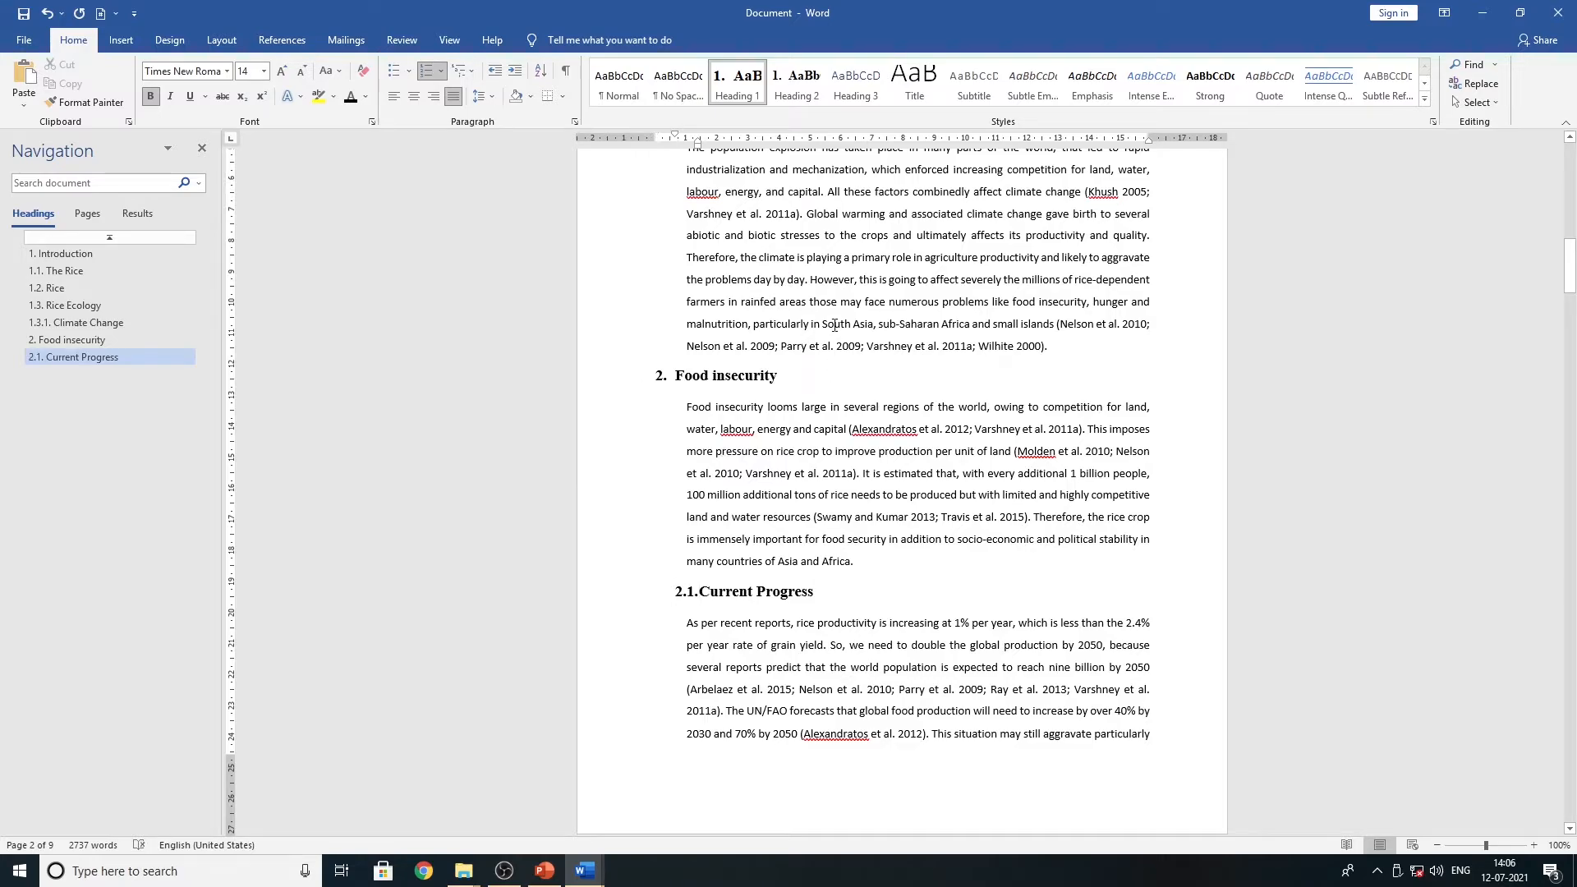
{"action": "scroll", "coordinate": [733, 627], "scroll_direction": "down", "scroll_amount": 12}
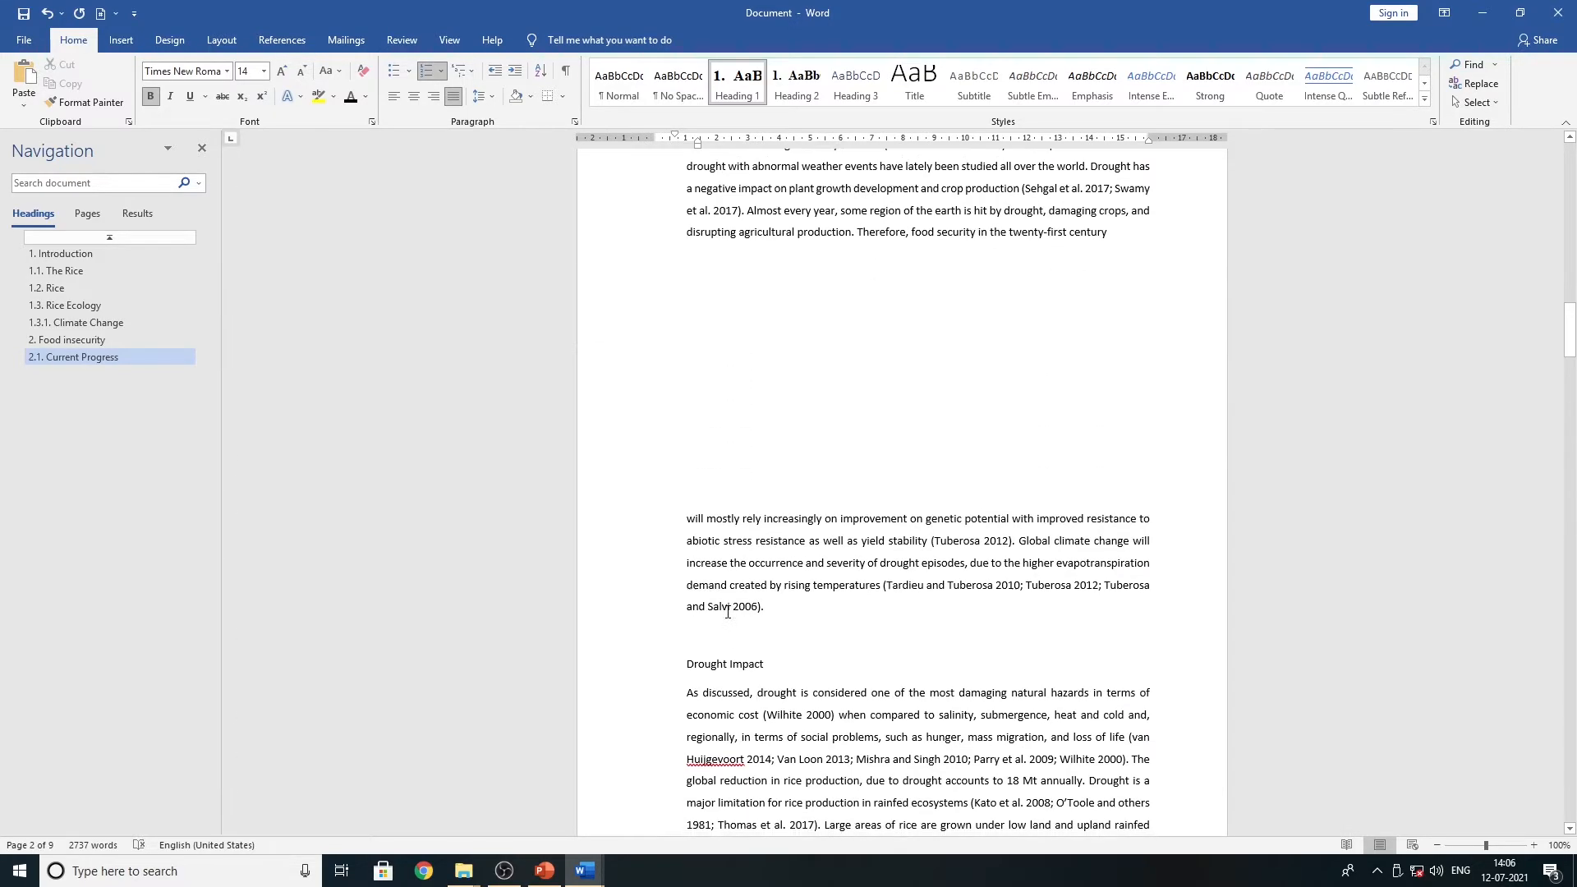
{"action": "left_click", "coordinate": [691, 465]}
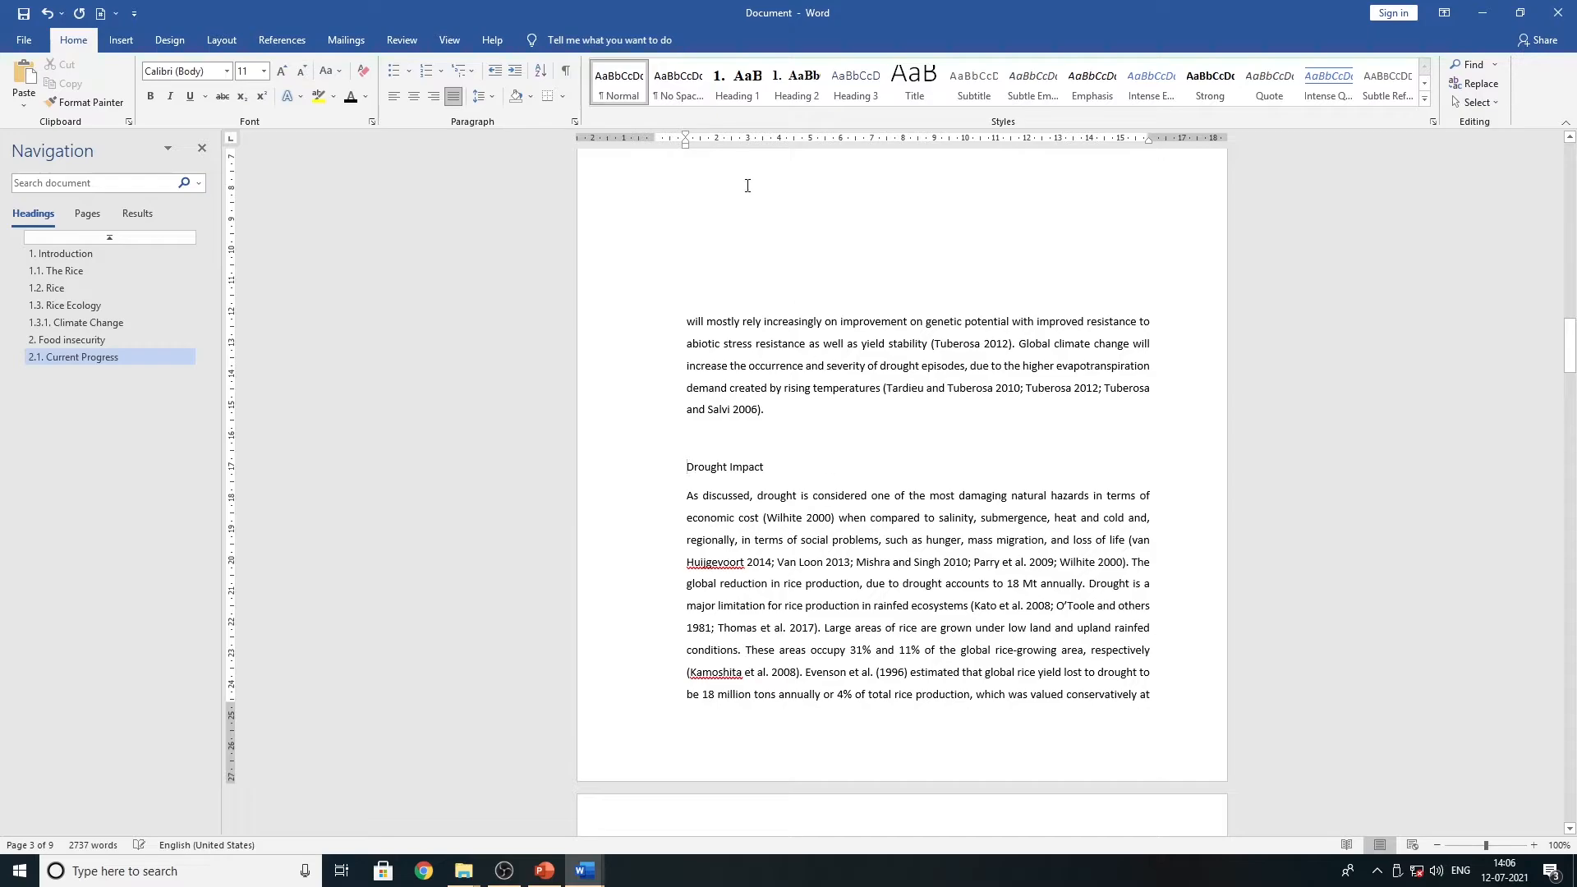
{"action": "left_click", "coordinate": [737, 82]}
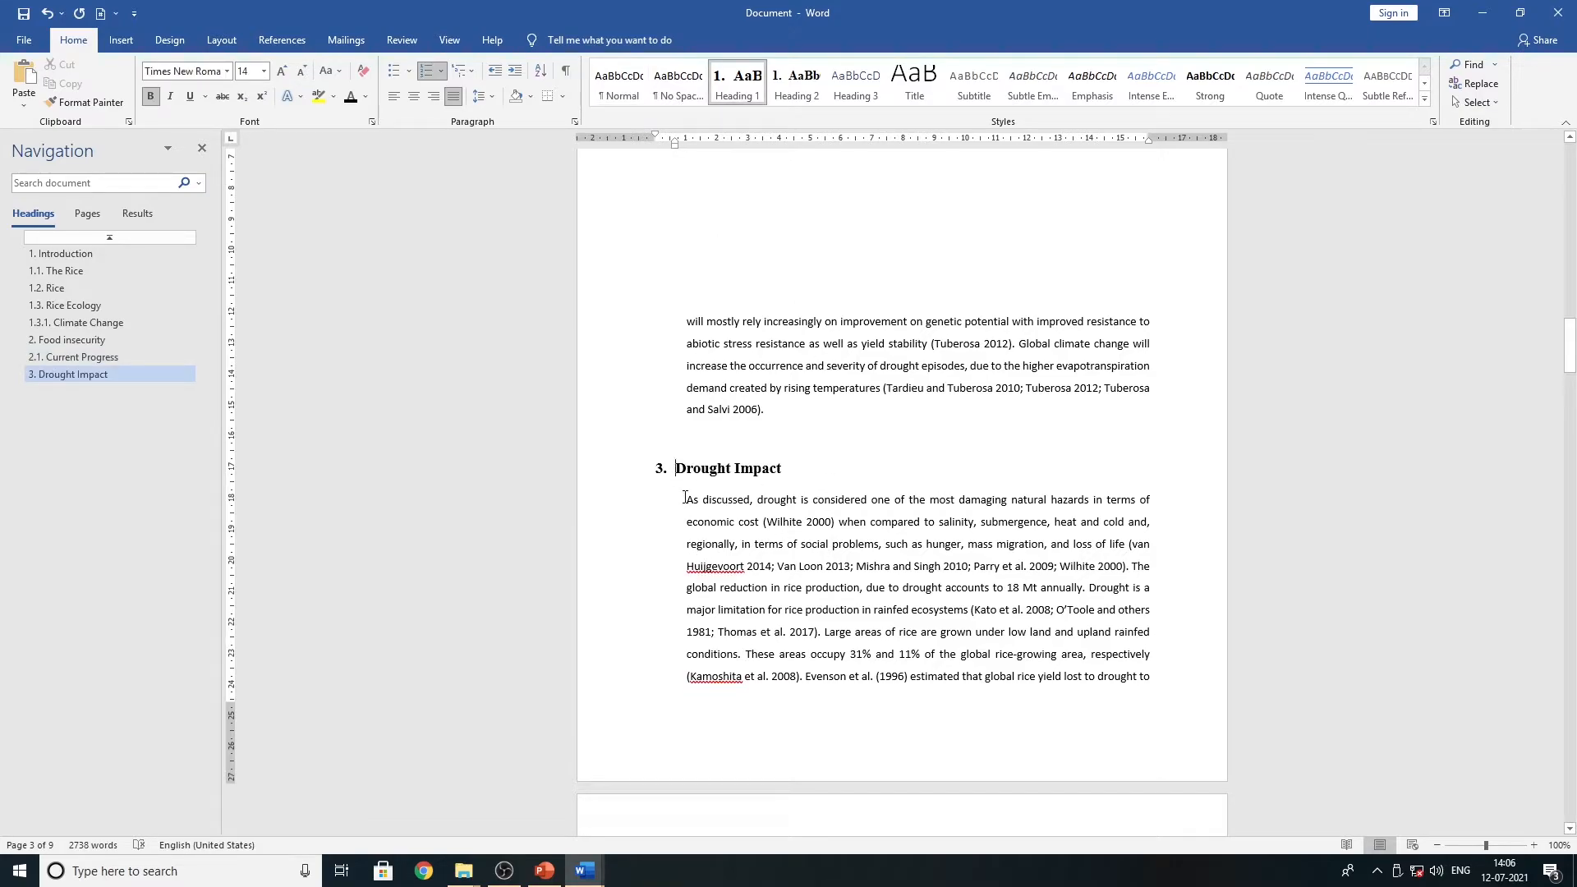
{"action": "key", "text": "Tab"}
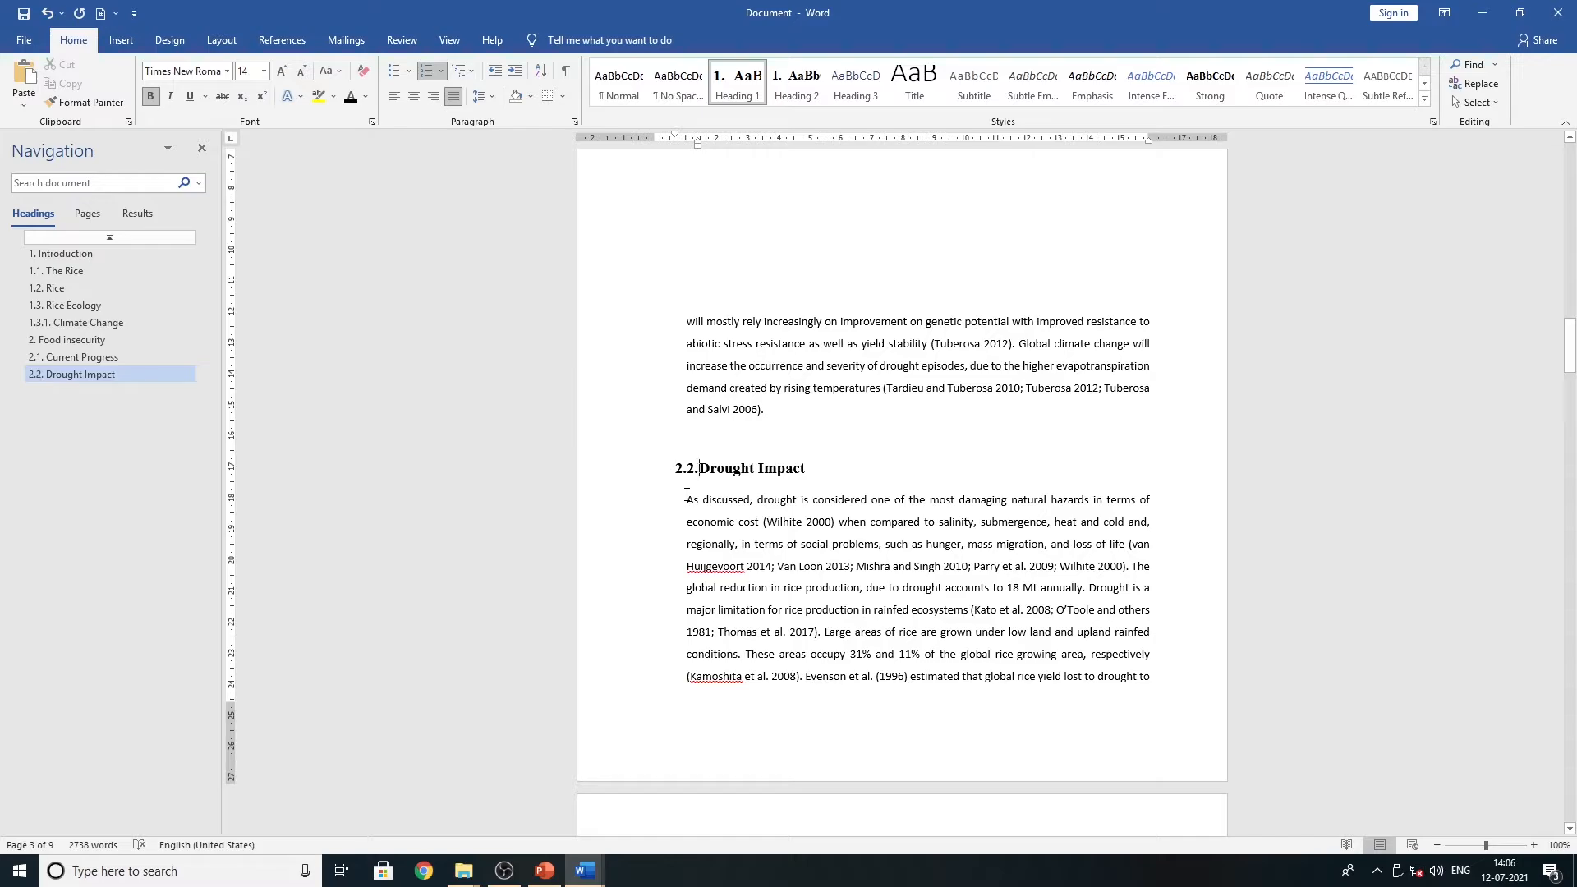
- Apply the Heading 1 style to the Methods line following the Drought Impact section, as a top-level numbered heading
{"action": "key", "text": "Down"}
{"action": "key", "text": "Down"}
{"action": "key", "text": "Down"}
{"action": "key", "text": "Down"}
{"action": "key", "text": "Down"}
{"action": "key", "text": "Down"}
{"action": "key", "text": "Down"}
{"action": "key", "text": "Down"}
{"action": "key", "text": "Down"}
{"action": "key", "text": "Down"}
{"action": "key", "text": "Down"}
{"action": "key", "text": "Down"}
{"action": "key", "text": "Down"}
{"action": "key", "text": "Down"}
{"action": "key", "text": "Down"}
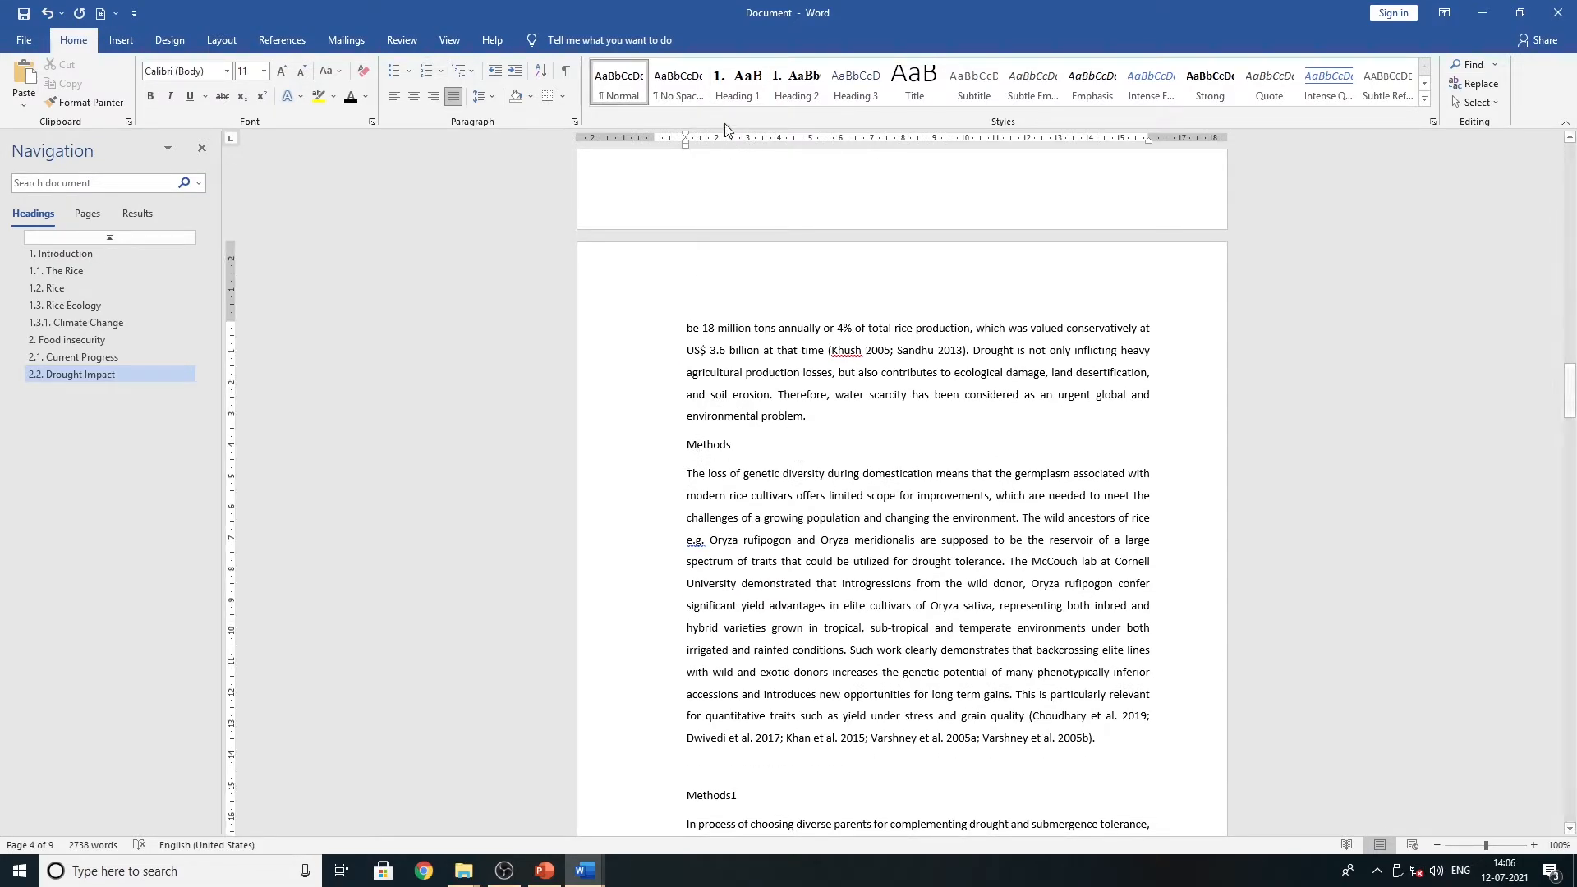
{"action": "left_click", "coordinate": [717, 93]}
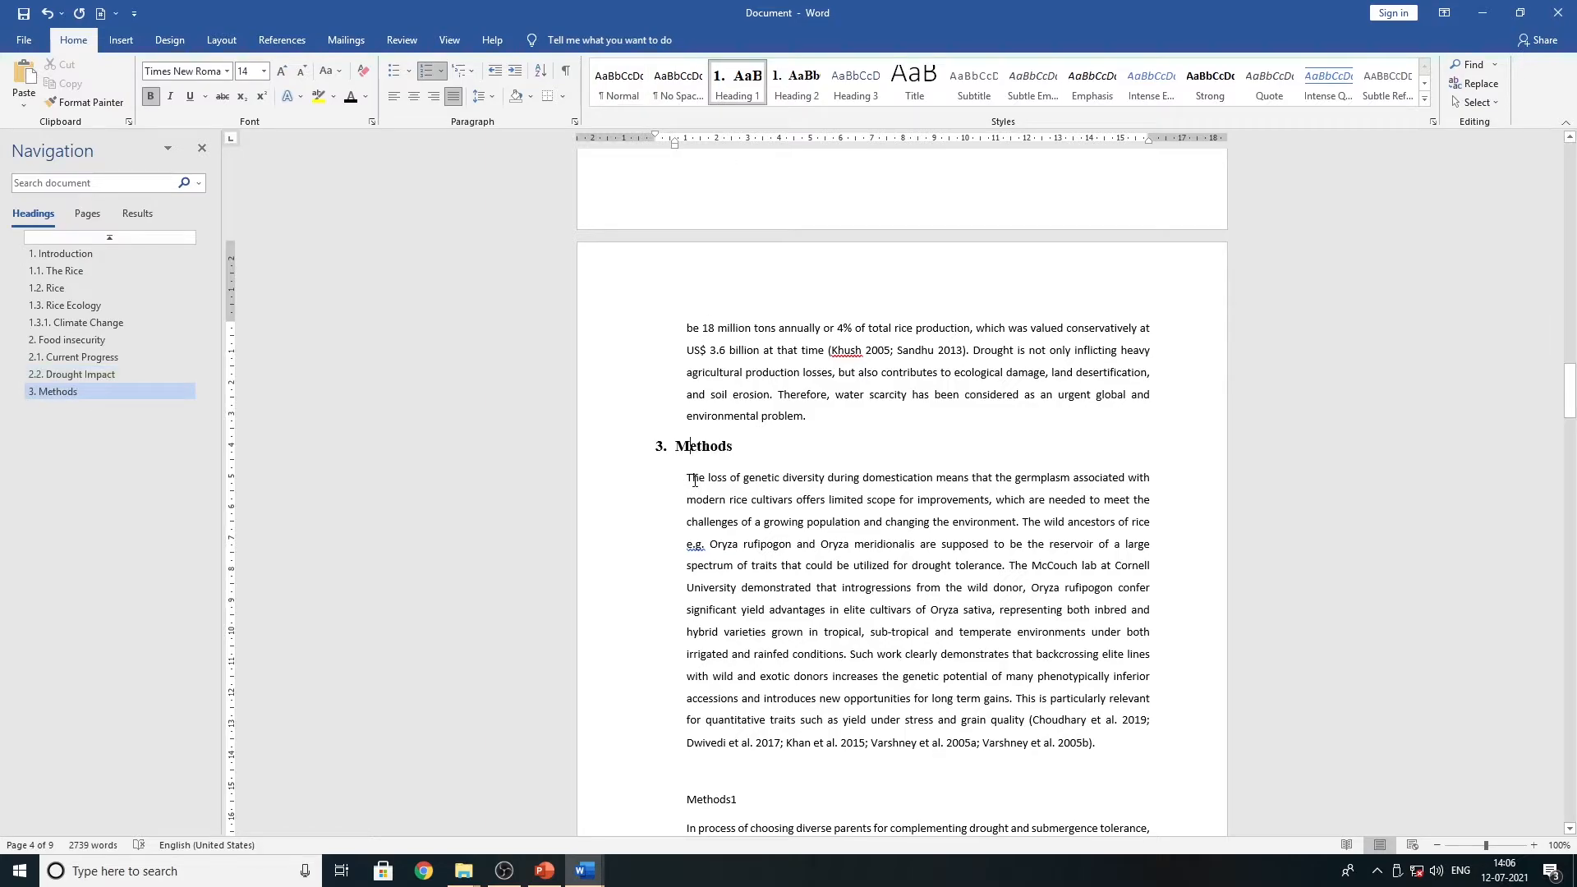
- Delete the blank line above Methods1, then apply Heading 1 to it and demote it one level under Methods
{"action": "scroll", "coordinate": [694, 481], "scroll_direction": "down", "scroll_amount": 3}
{"action": "left_click", "coordinate": [685, 503]}
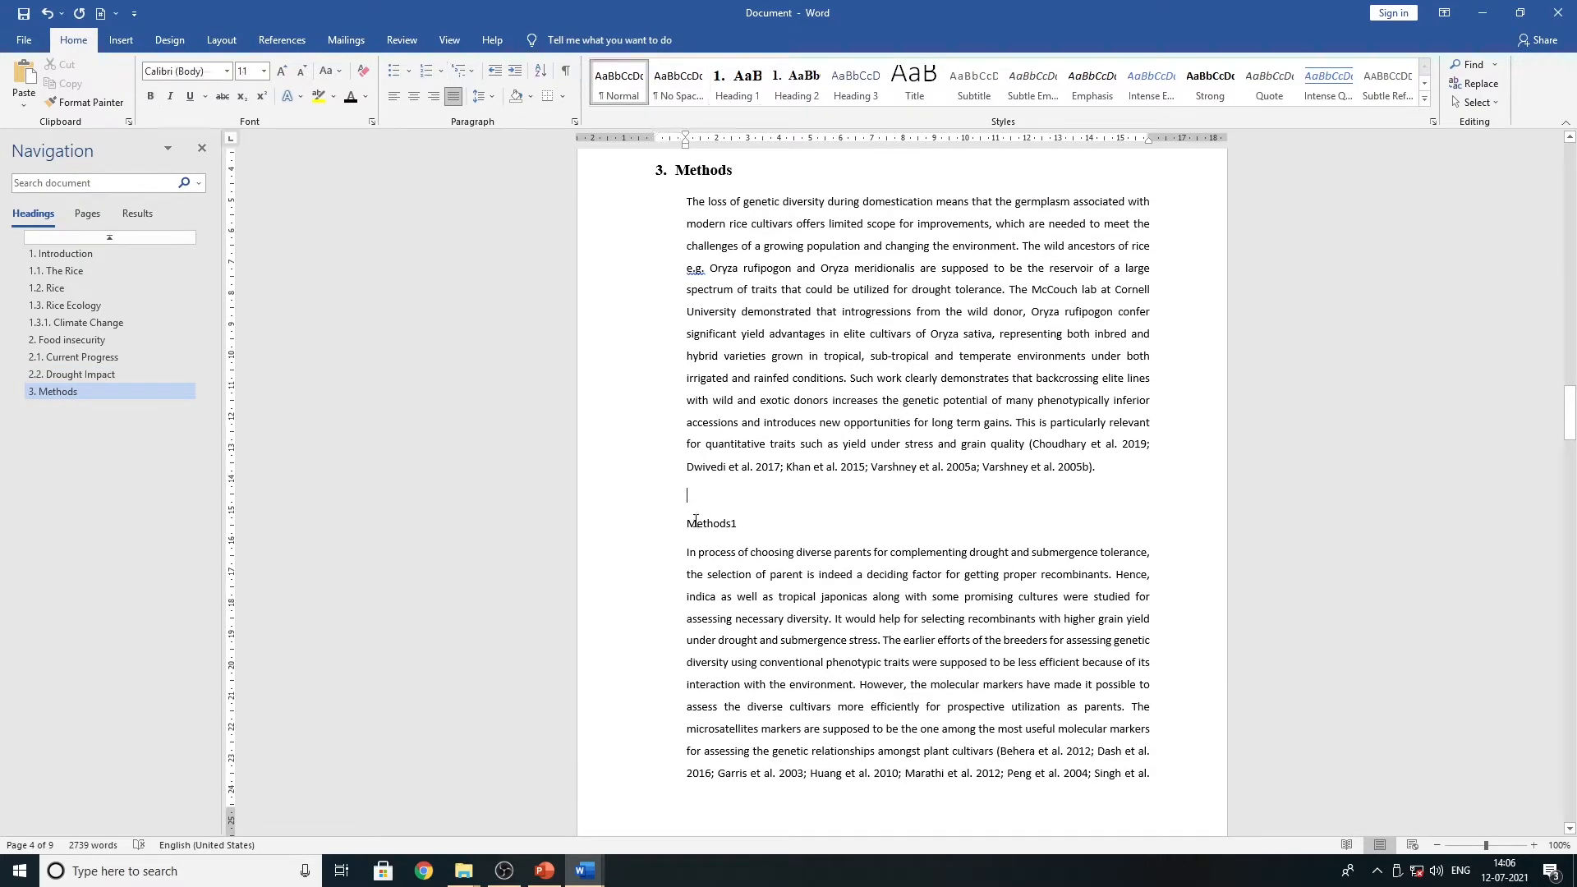
{"action": "key", "text": "Delete"}
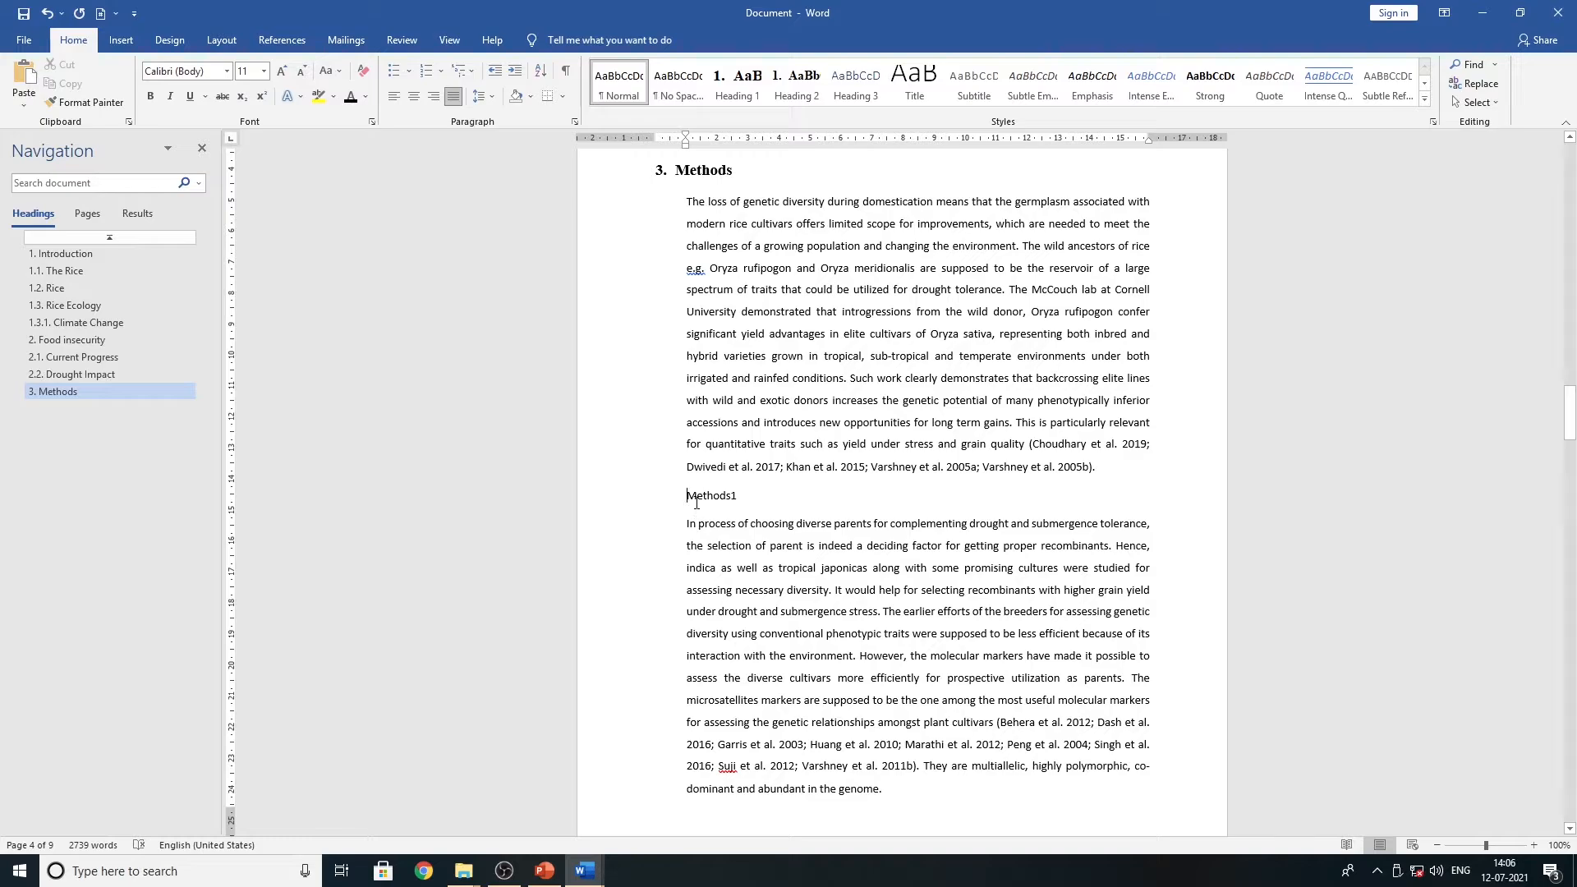
{"action": "left_click", "coordinate": [747, 86]}
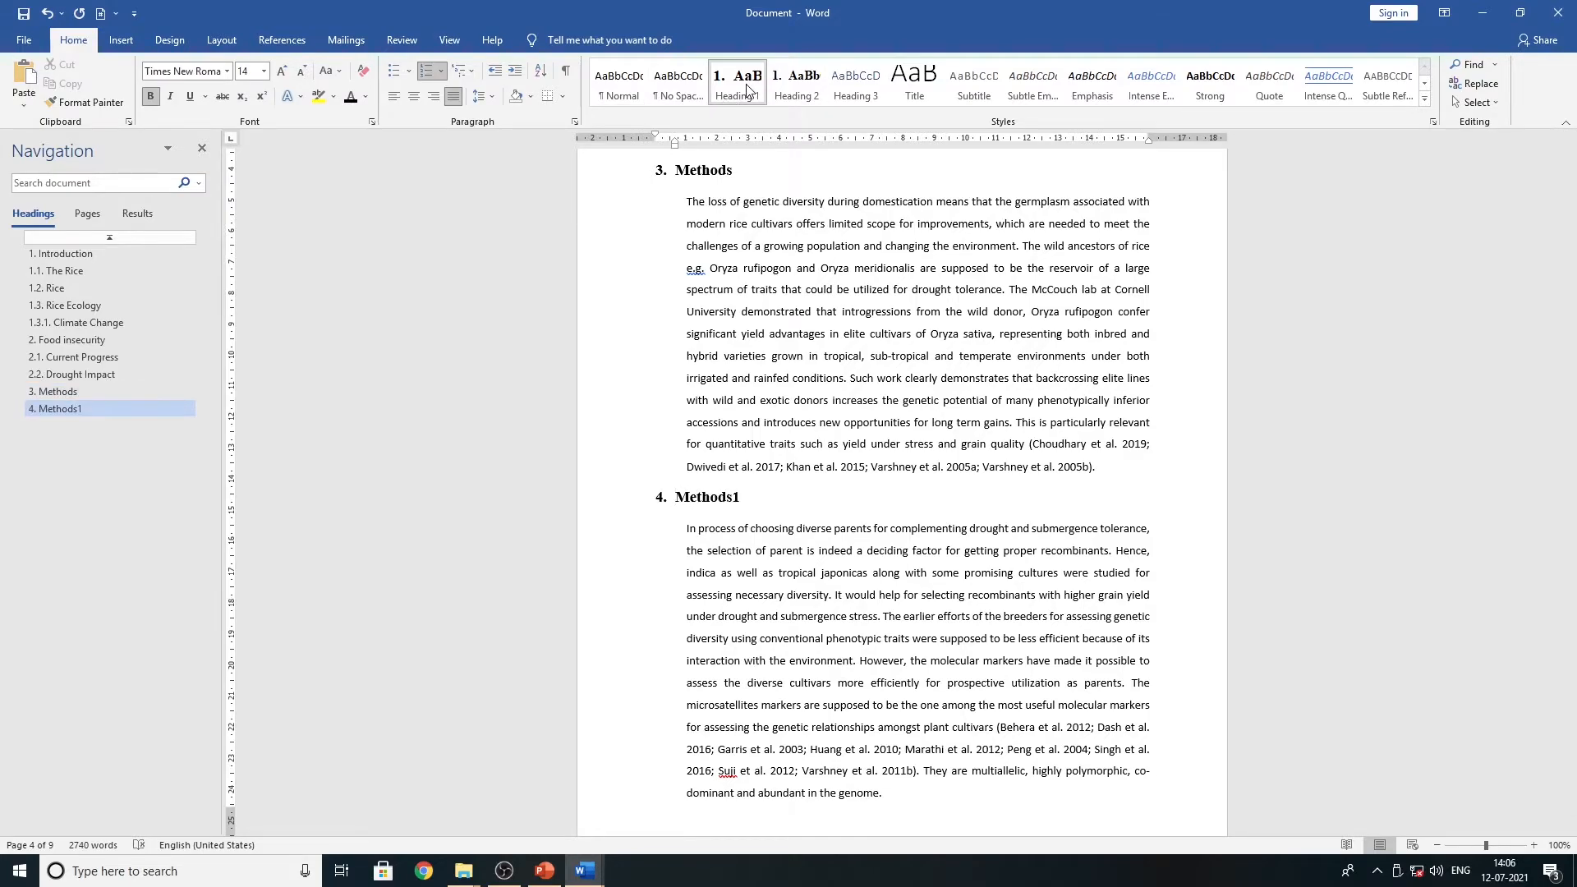
{"action": "key", "text": "Tab"}
- Apply Heading 1 to the Methods3 line and demote it to a second-level numbered heading under Methods
{"action": "scroll", "coordinate": [711, 643], "scroll_direction": "down", "scroll_amount": 5}
{"action": "scroll", "coordinate": [711, 643], "scroll_direction": "down", "scroll_amount": 3}
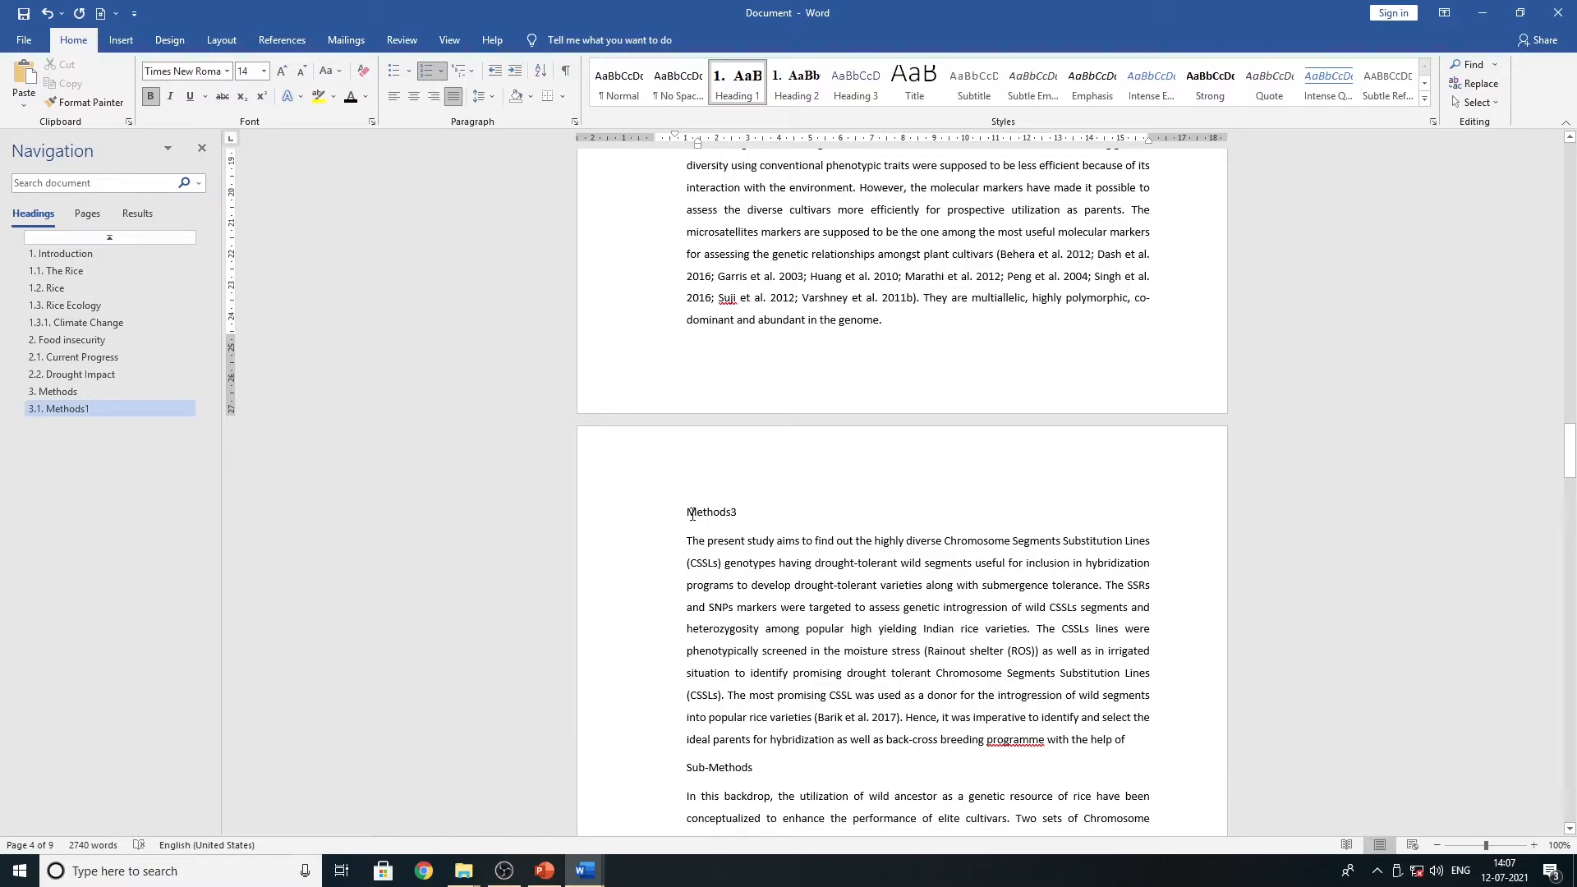
{"action": "left_click", "coordinate": [692, 515]}
{"action": "left_click", "coordinate": [745, 86]}
{"action": "key", "text": "Tab"}
- Apply Heading 1 to the Sub-Methods line and demote it two levels to a third-level heading under Methods3
{"action": "scroll", "coordinate": [693, 522], "scroll_direction": "down", "scroll_amount": 5}
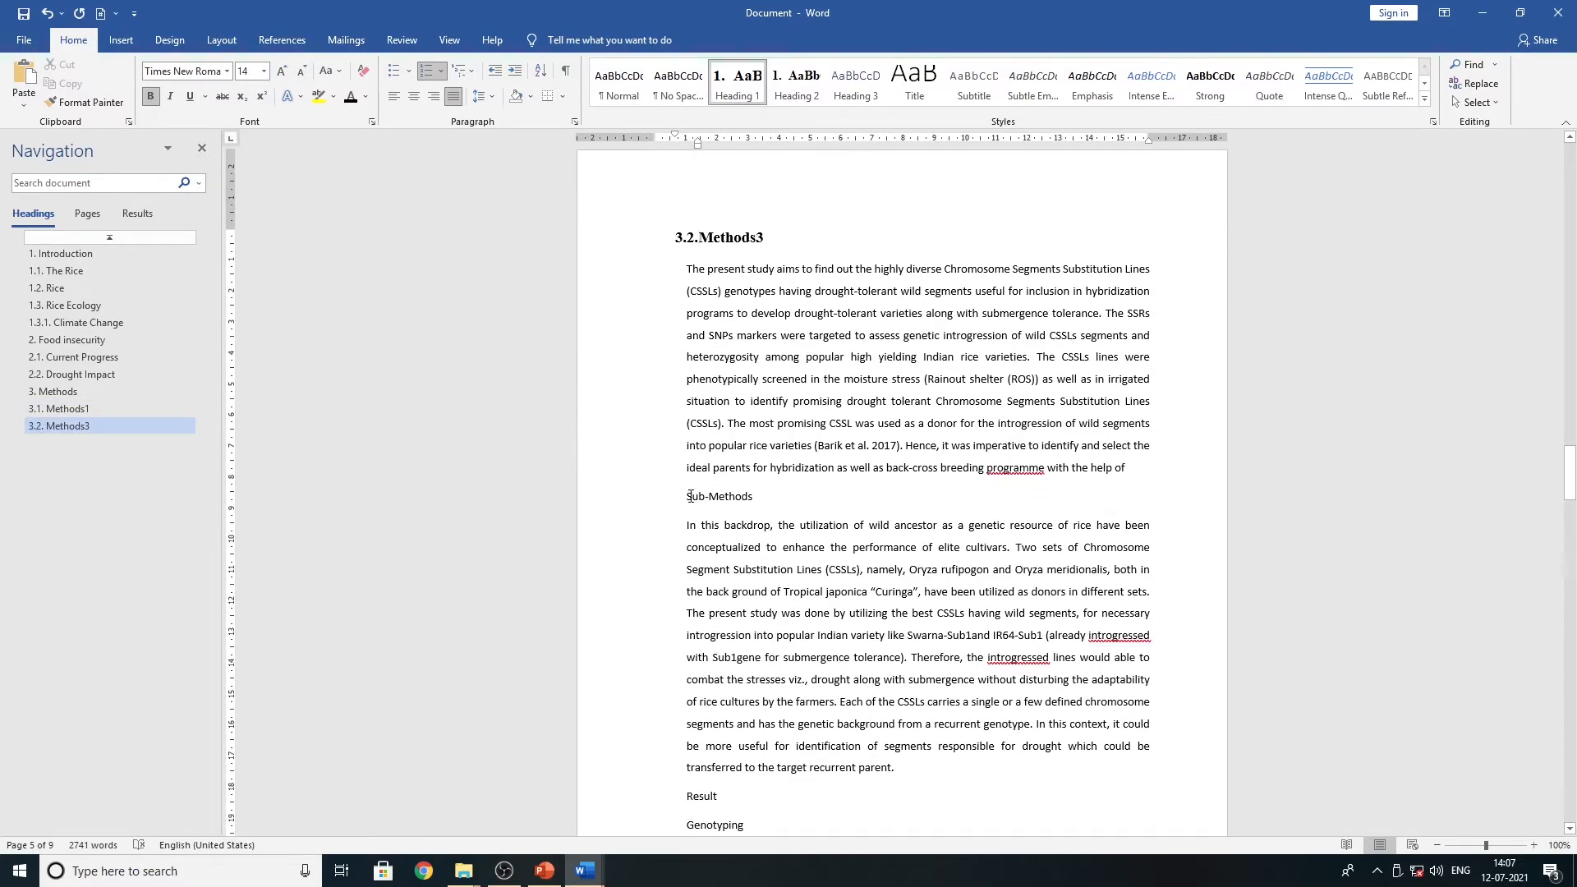
{"action": "left_click", "coordinate": [686, 496]}
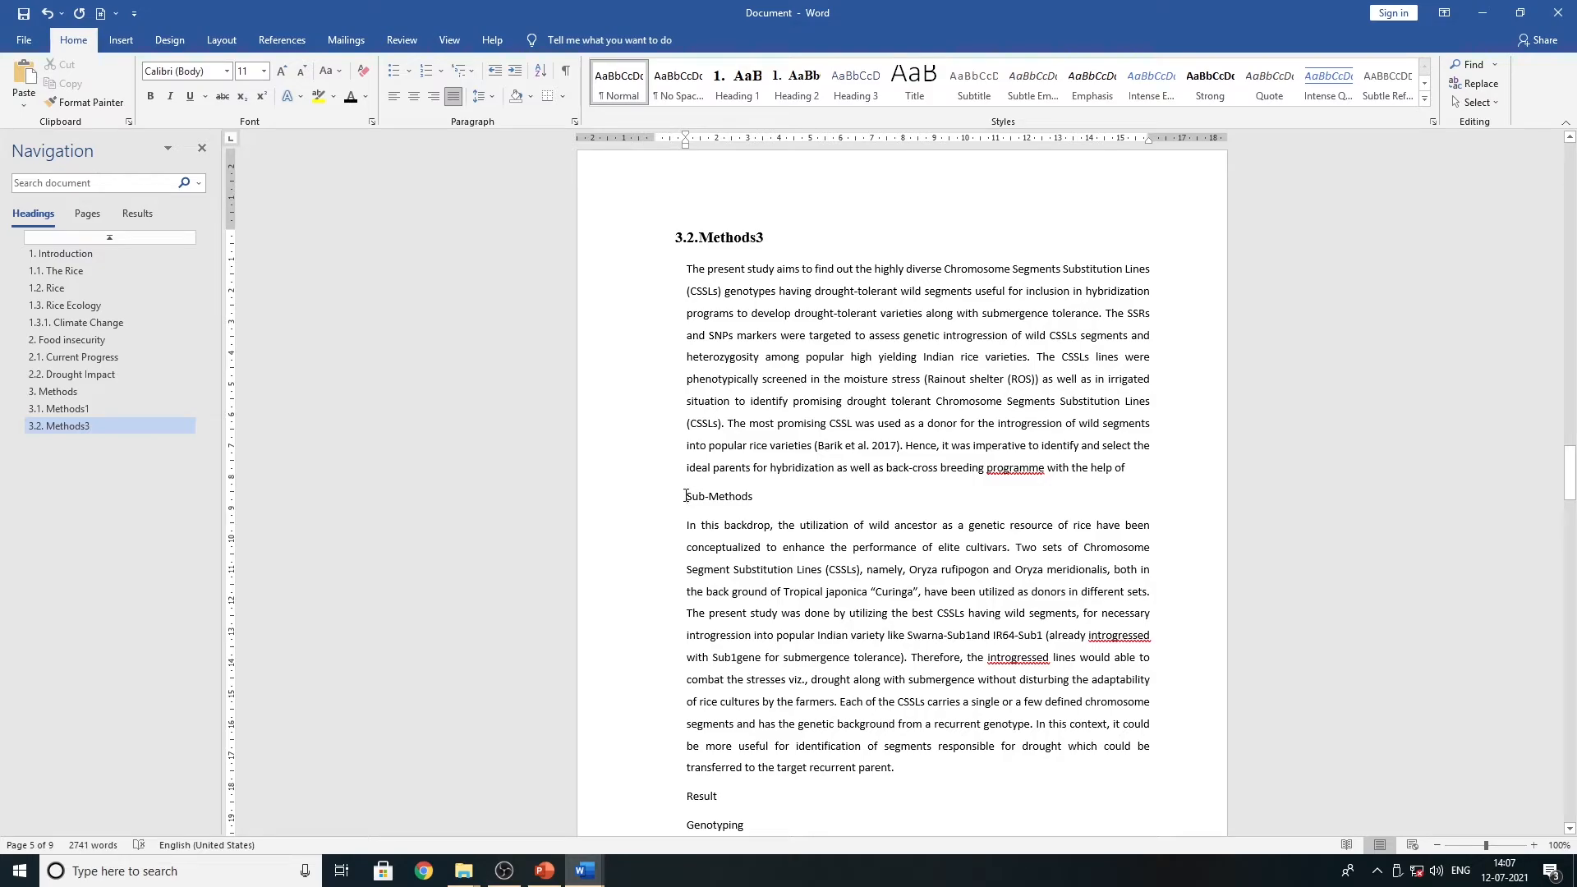
{"action": "left_click", "coordinate": [738, 97]}
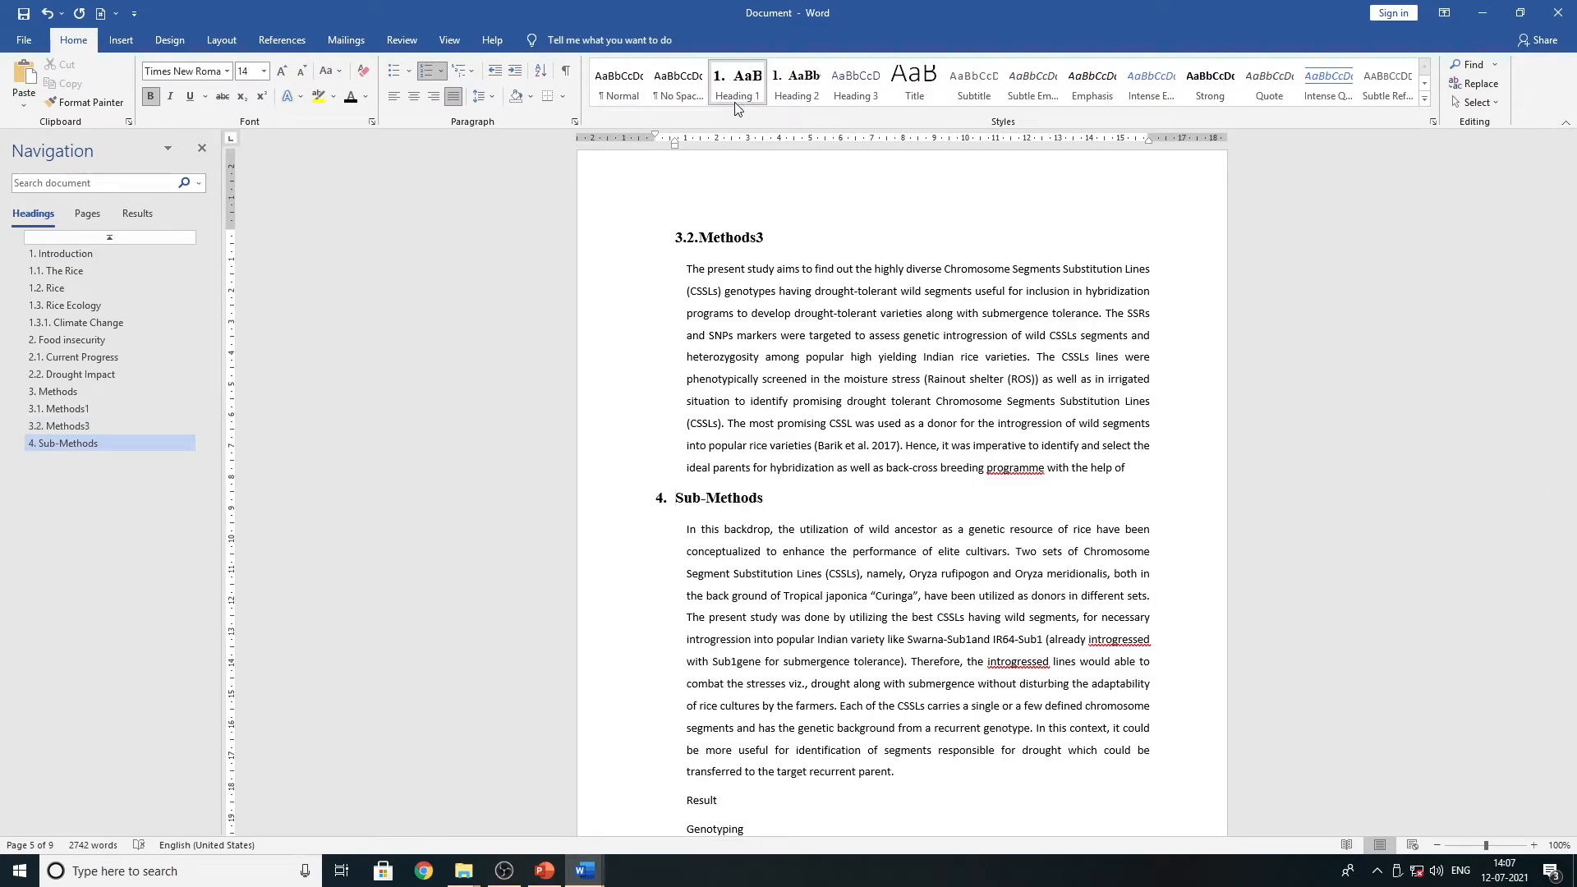
{"action": "key", "text": "Tab"}
{"action": "key", "text": "Tab"}
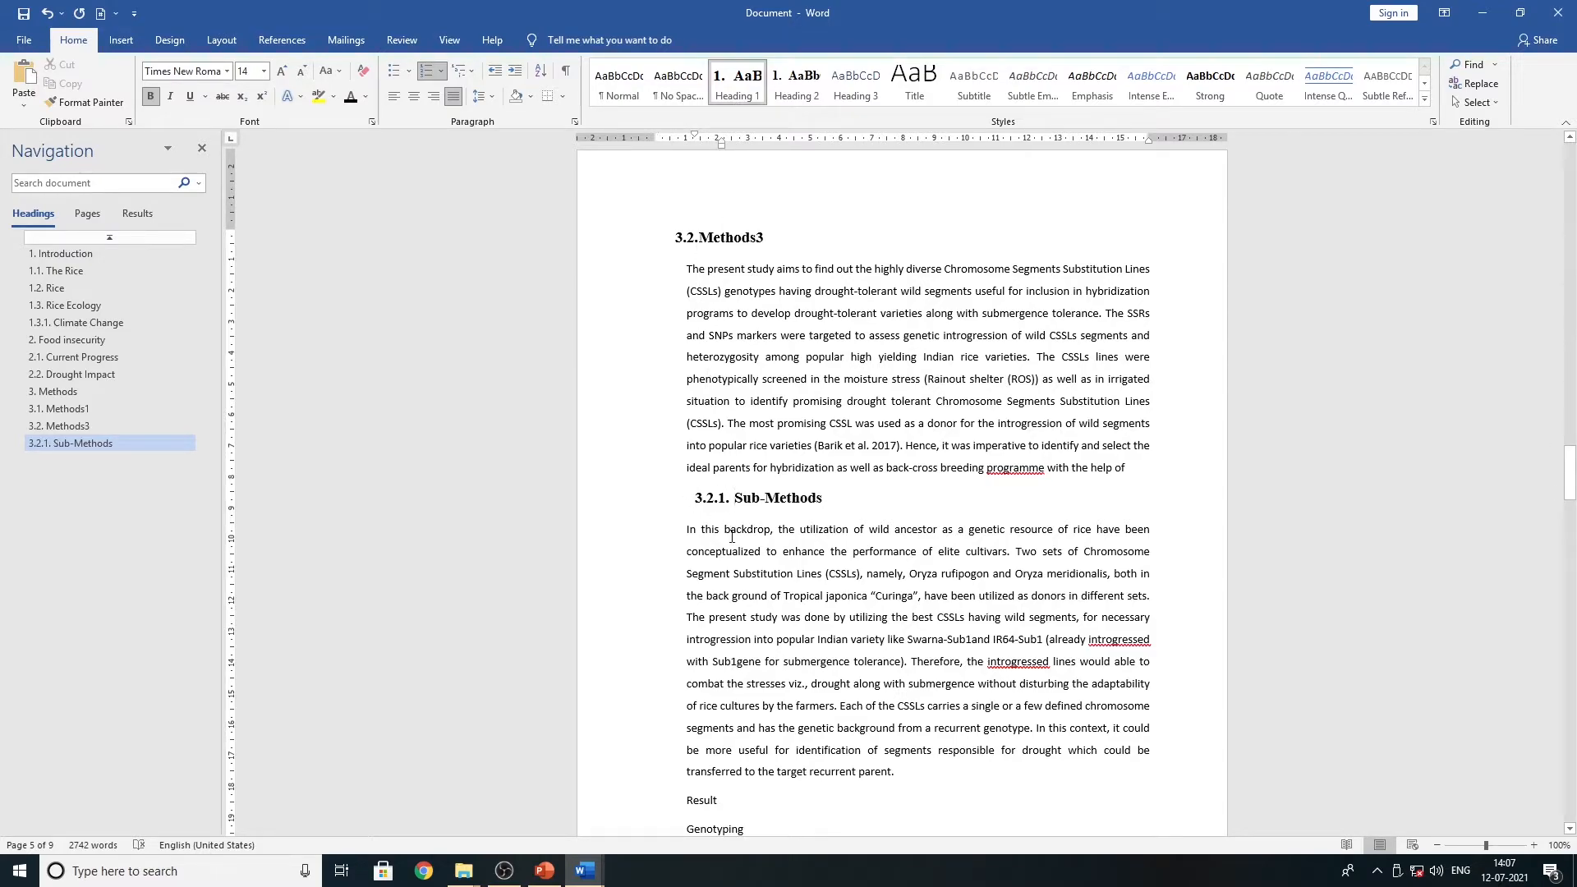
- Make Result a top-level Heading 1 and Genotyping a second-level numbered heading beneath it in the same style
{"action": "scroll", "coordinate": [730, 526], "scroll_direction": "down", "scroll_amount": 3}
{"action": "left_click", "coordinate": [693, 563]}
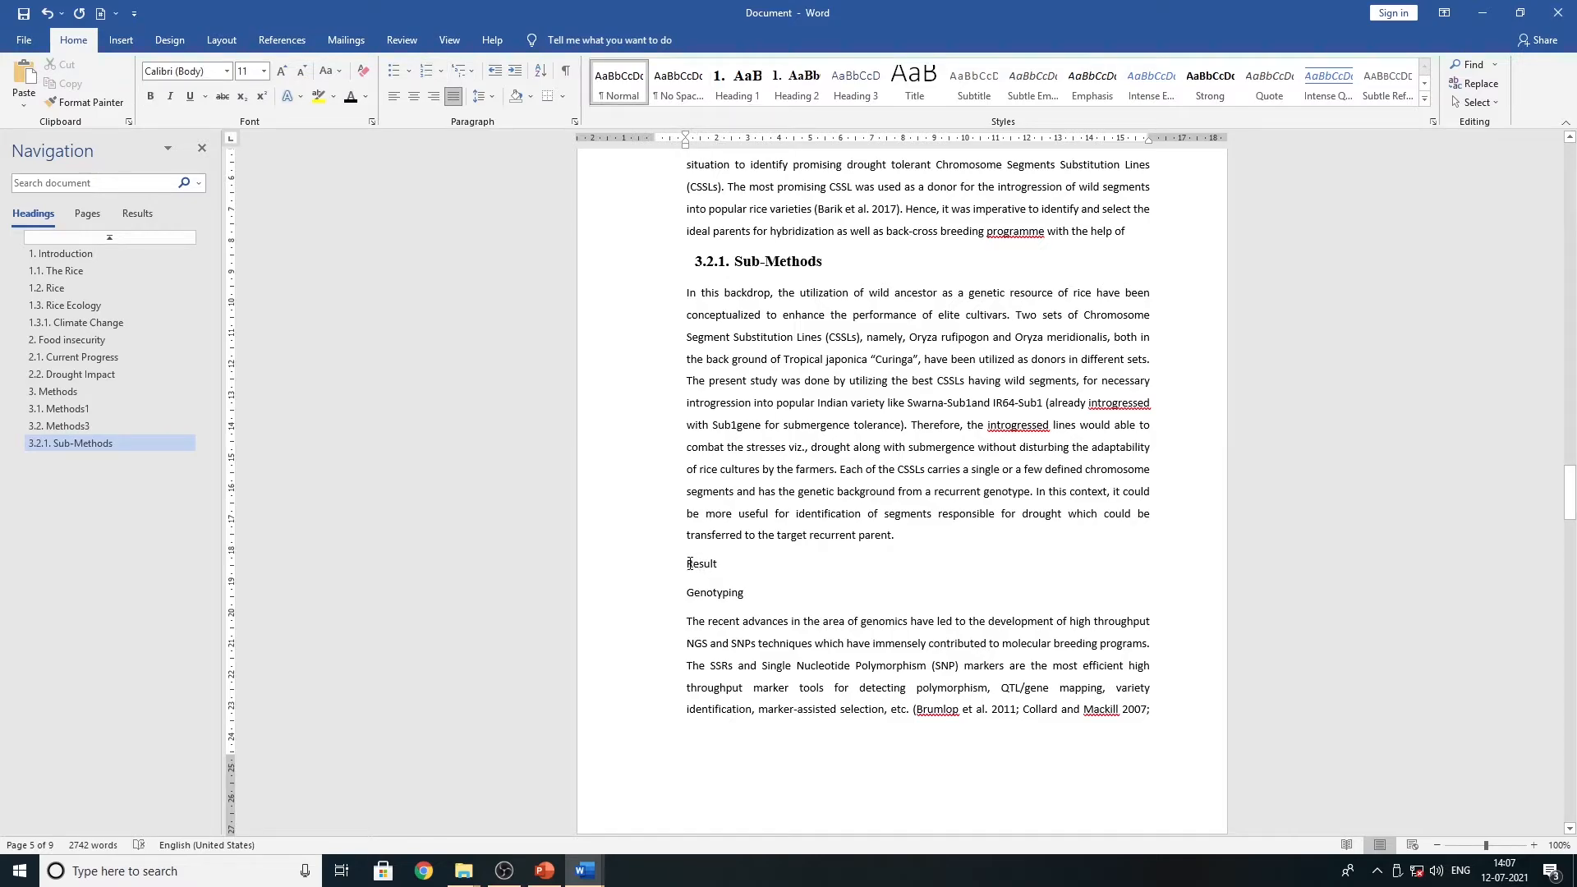
{"action": "left_click", "coordinate": [742, 91]}
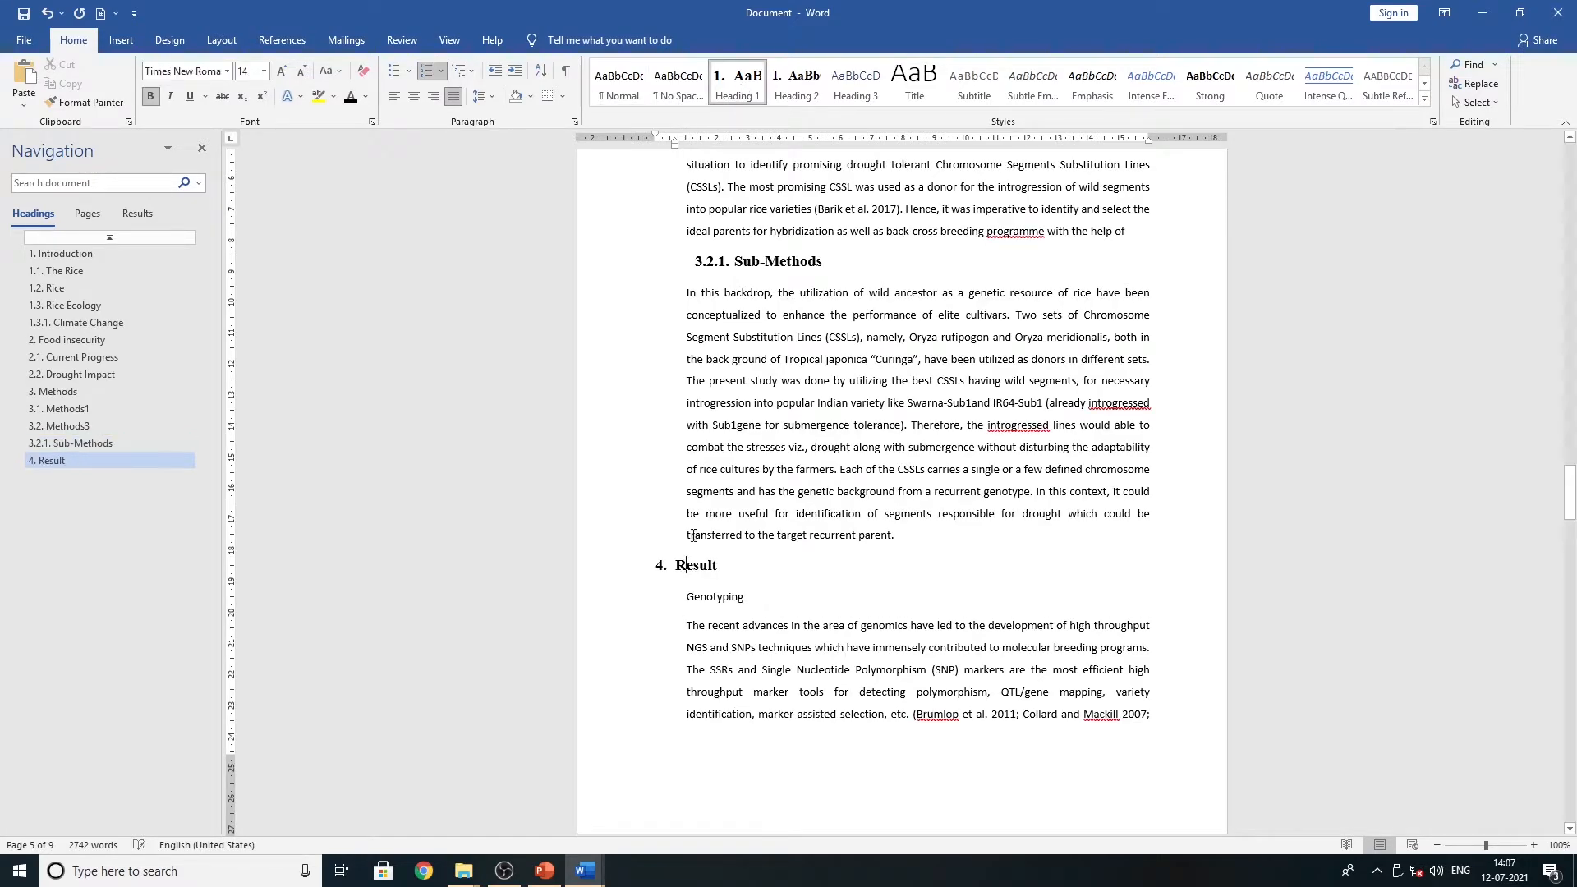
{"action": "left_click", "coordinate": [692, 605]}
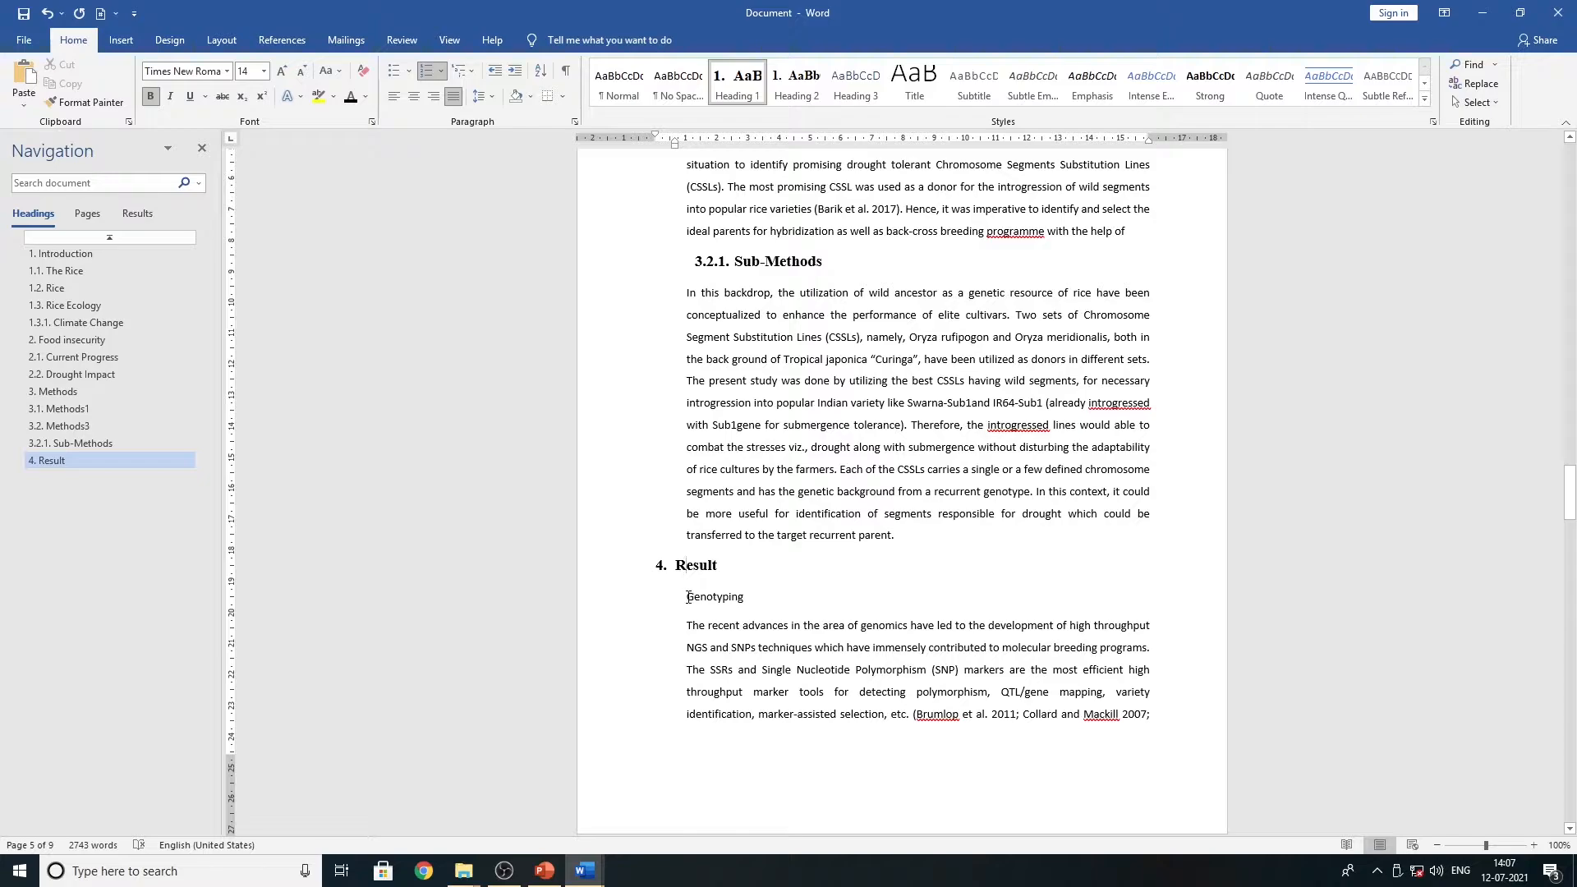
{"action": "left_click", "coordinate": [733, 90]}
{"action": "key", "text": "Tab"}
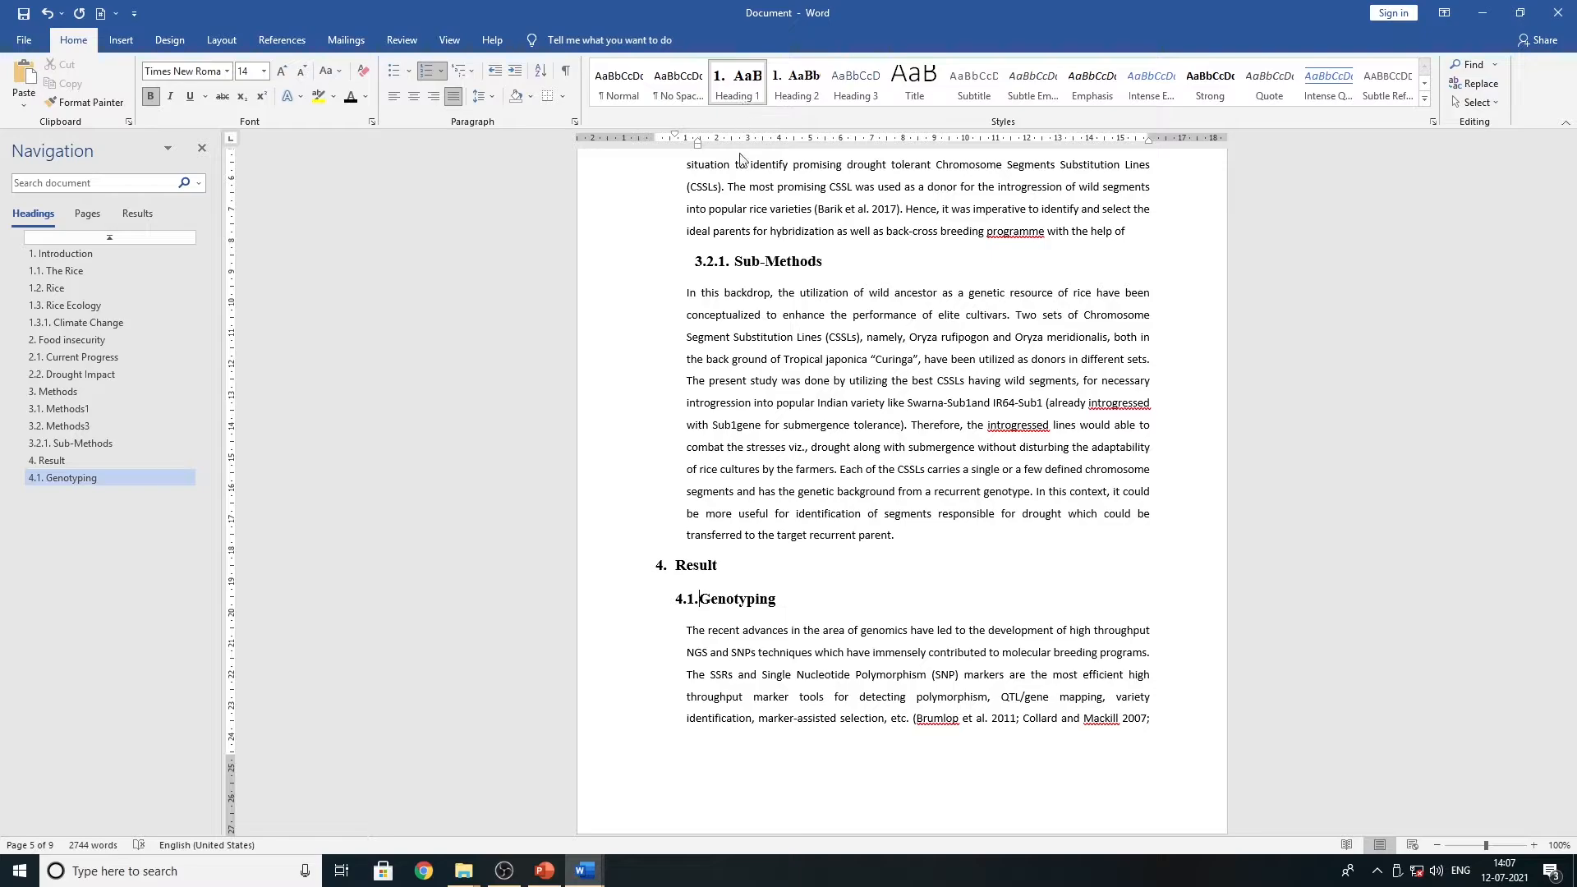
- Apply Heading 1 to the Result2 line and demote it to a second-level numbered heading under Result
{"action": "scroll", "coordinate": [745, 142], "scroll_direction": "down", "scroll_amount": 1}
{"action": "scroll", "coordinate": [792, 551], "scroll_direction": "down", "scroll_amount": 5}
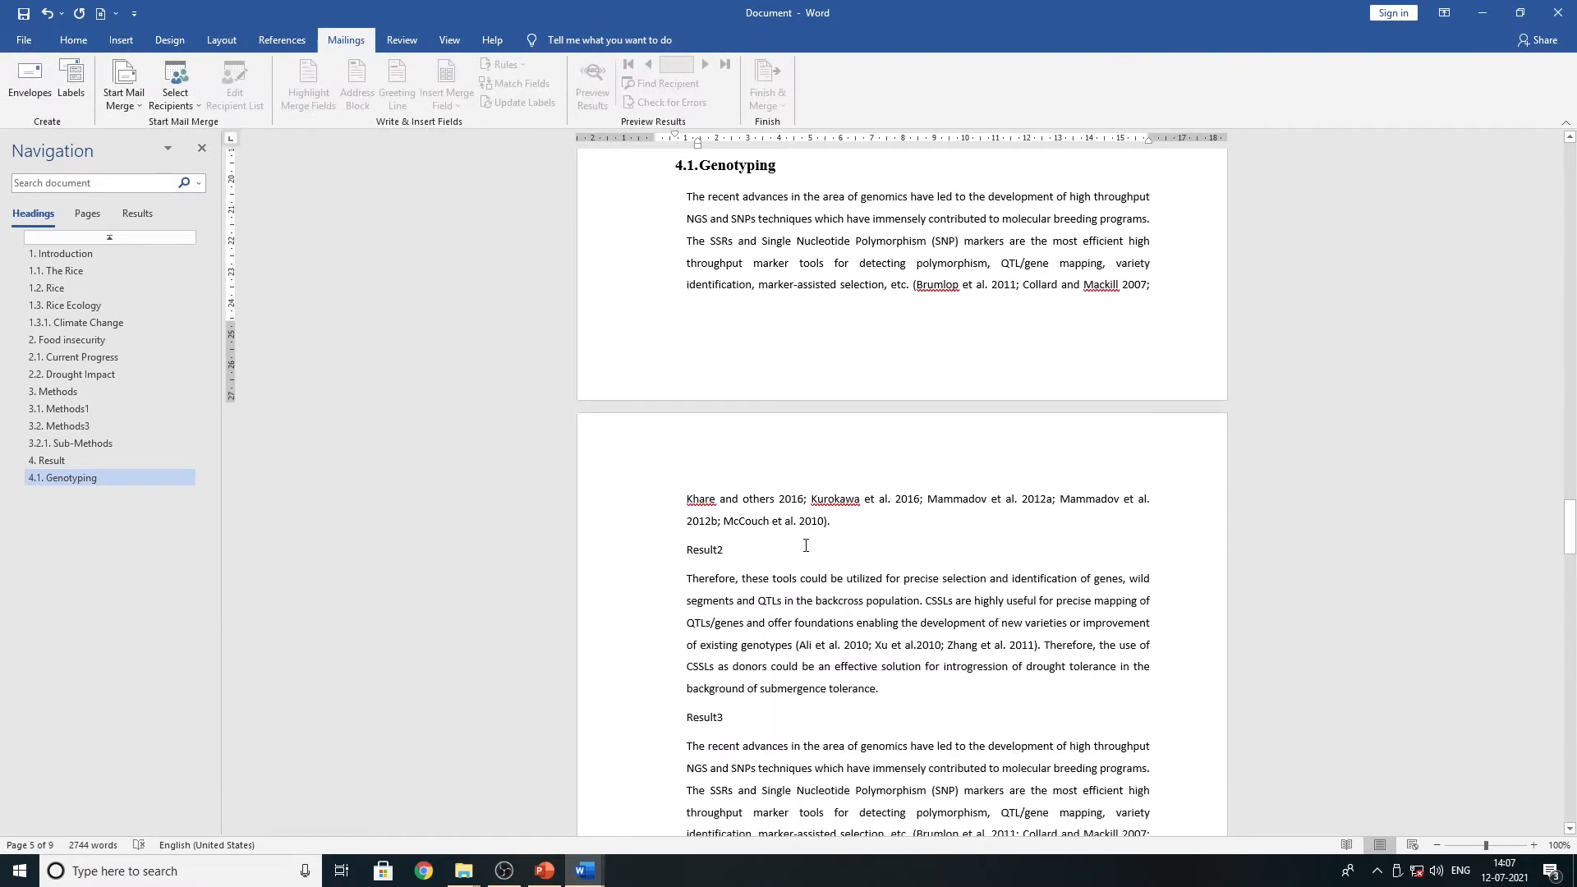
{"action": "scroll", "coordinate": [805, 545], "scroll_direction": "down", "scroll_amount": 1}
{"action": "left_click", "coordinate": [690, 460]}
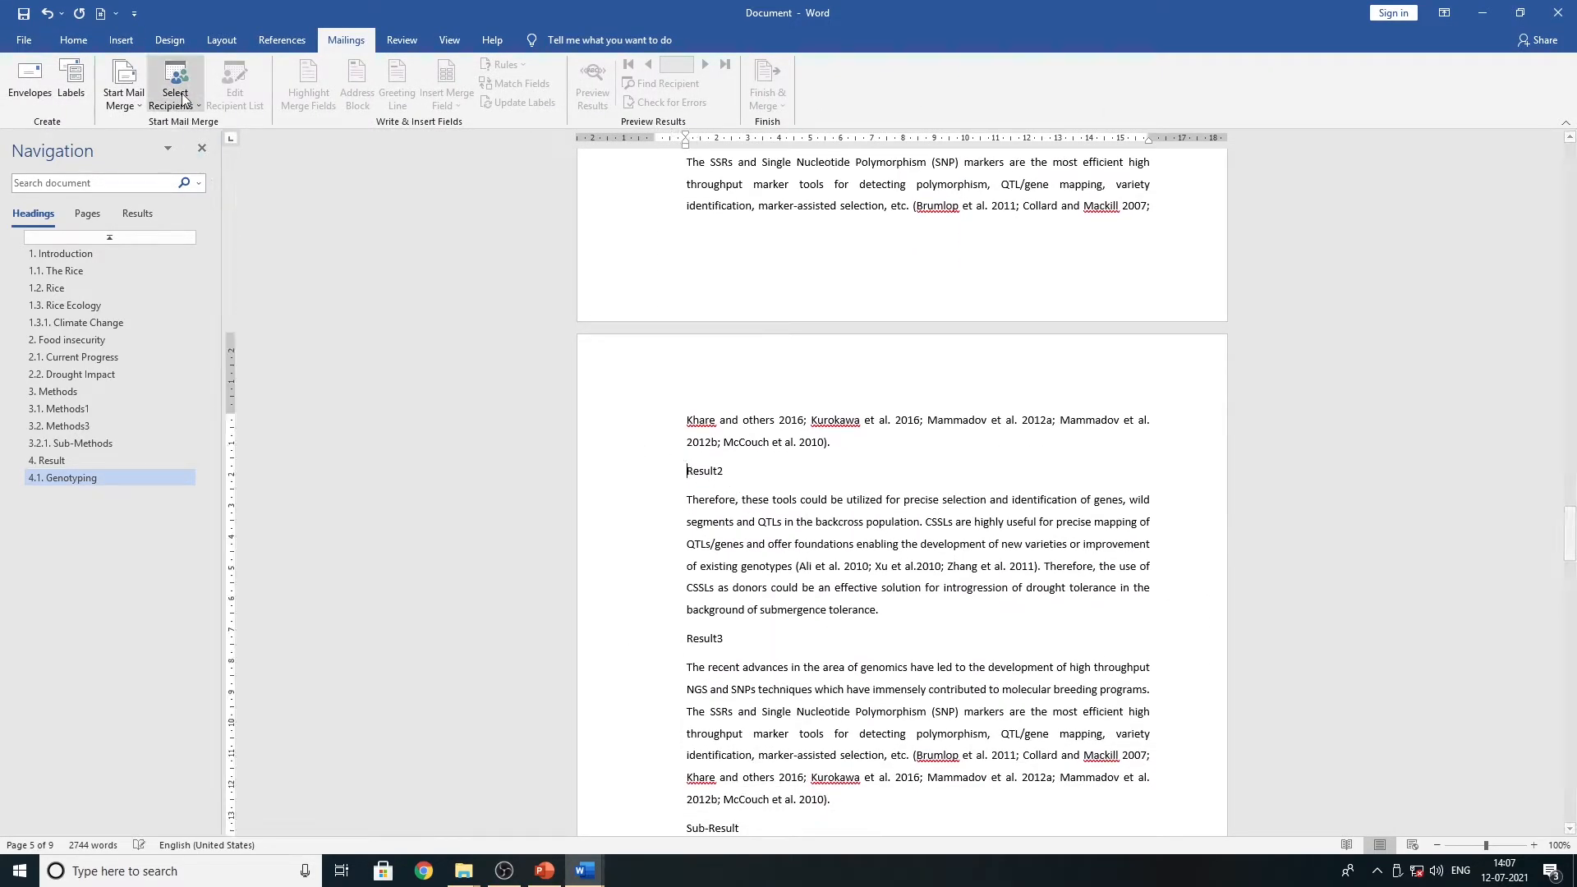
{"action": "left_click", "coordinate": [74, 40]}
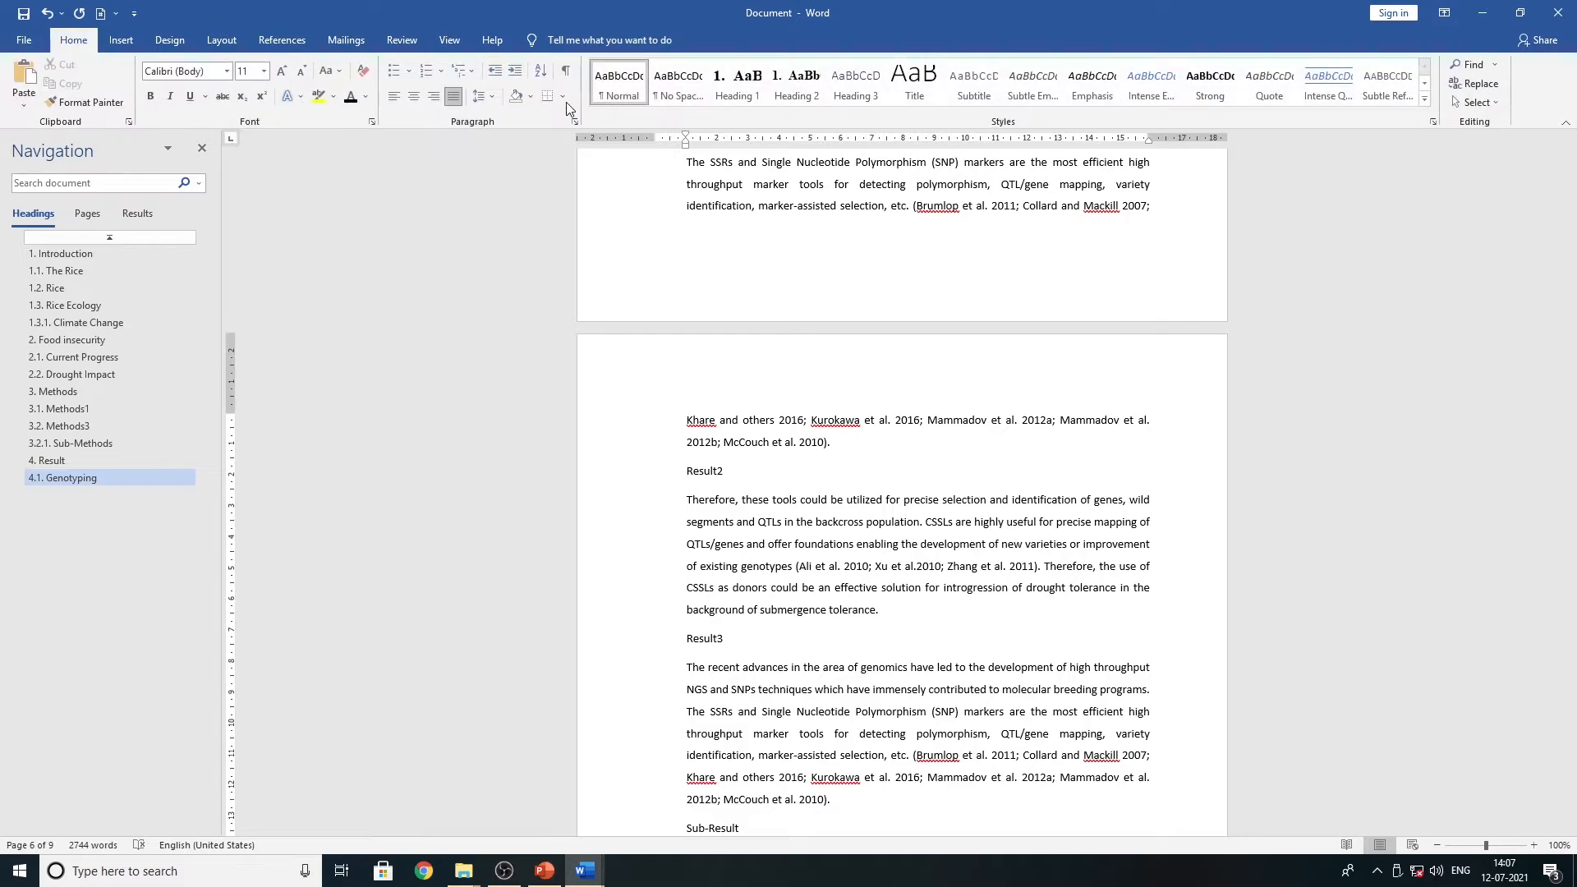
{"action": "left_click", "coordinate": [737, 90]}
{"action": "key", "text": "Tab"}
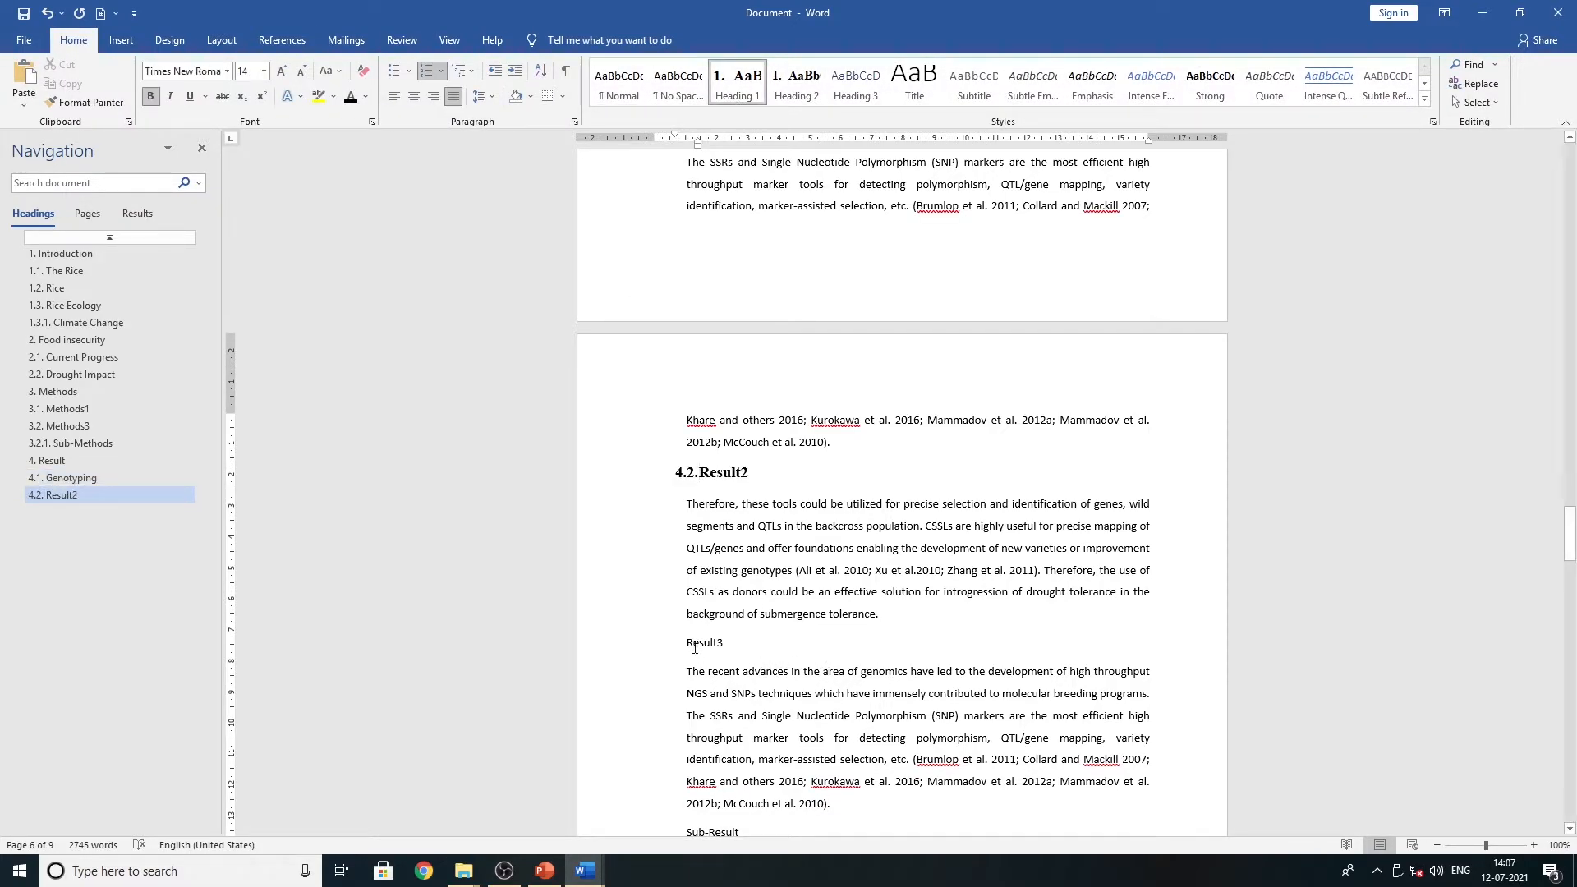
- Apply Heading 1 to the Result3 line and demote it to a second-level numbered heading under Result
{"action": "left_click", "coordinate": [696, 647]}
{"action": "key", "text": "ctrl+alt+1"}
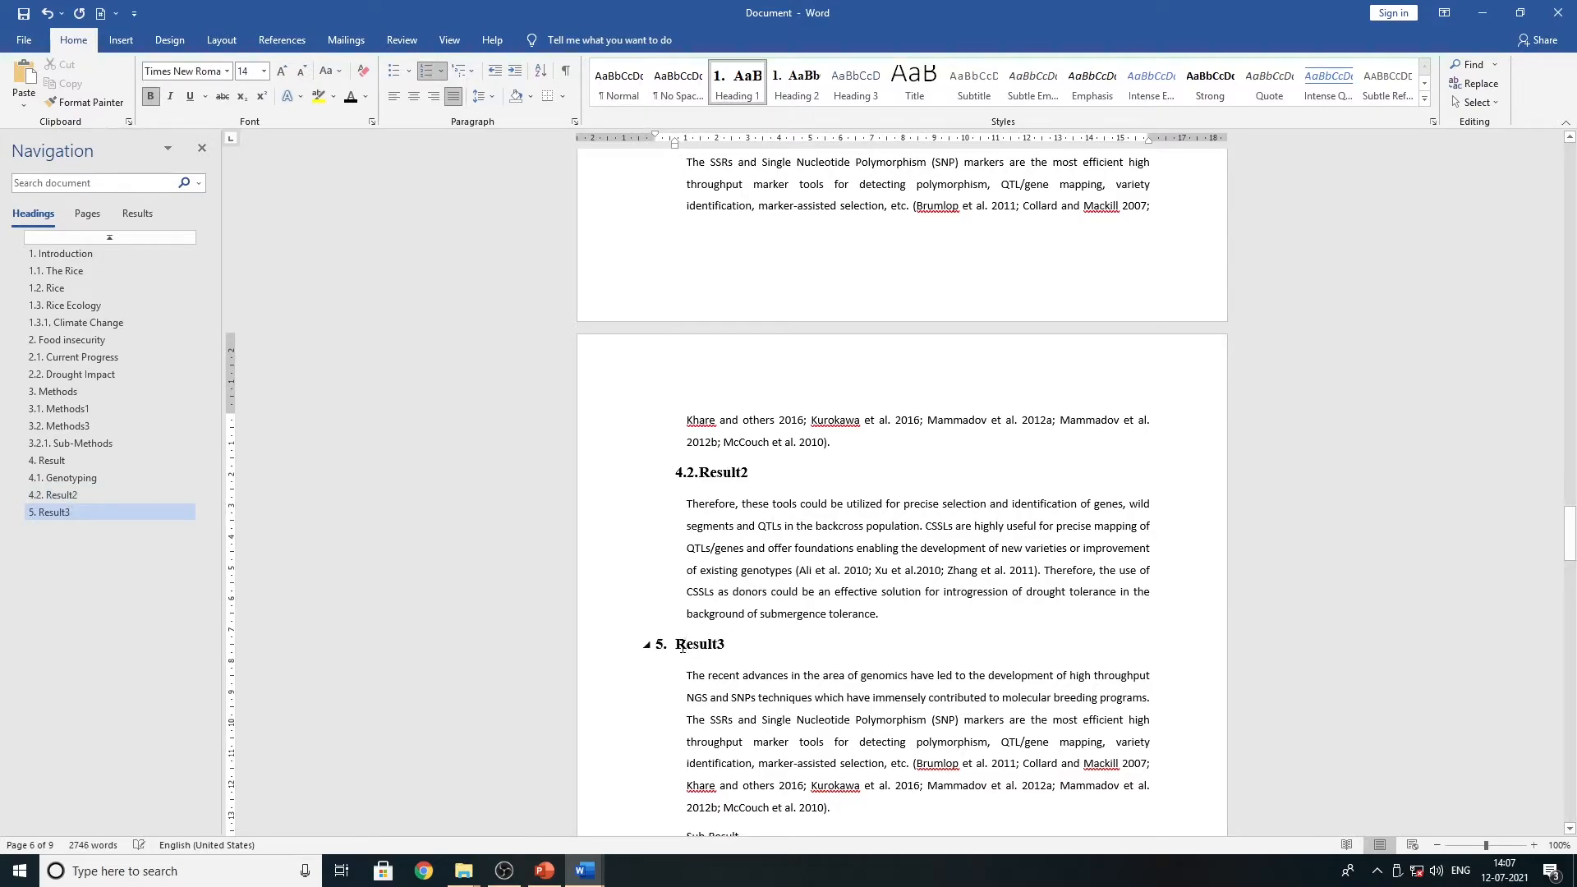
{"action": "key", "text": "Tab"}
- Apply Heading 1 to the Sub-Result line and demote it two levels to a third-level heading under Result3
{"action": "scroll", "coordinate": [732, 607], "scroll_direction": "down", "scroll_amount": 5}
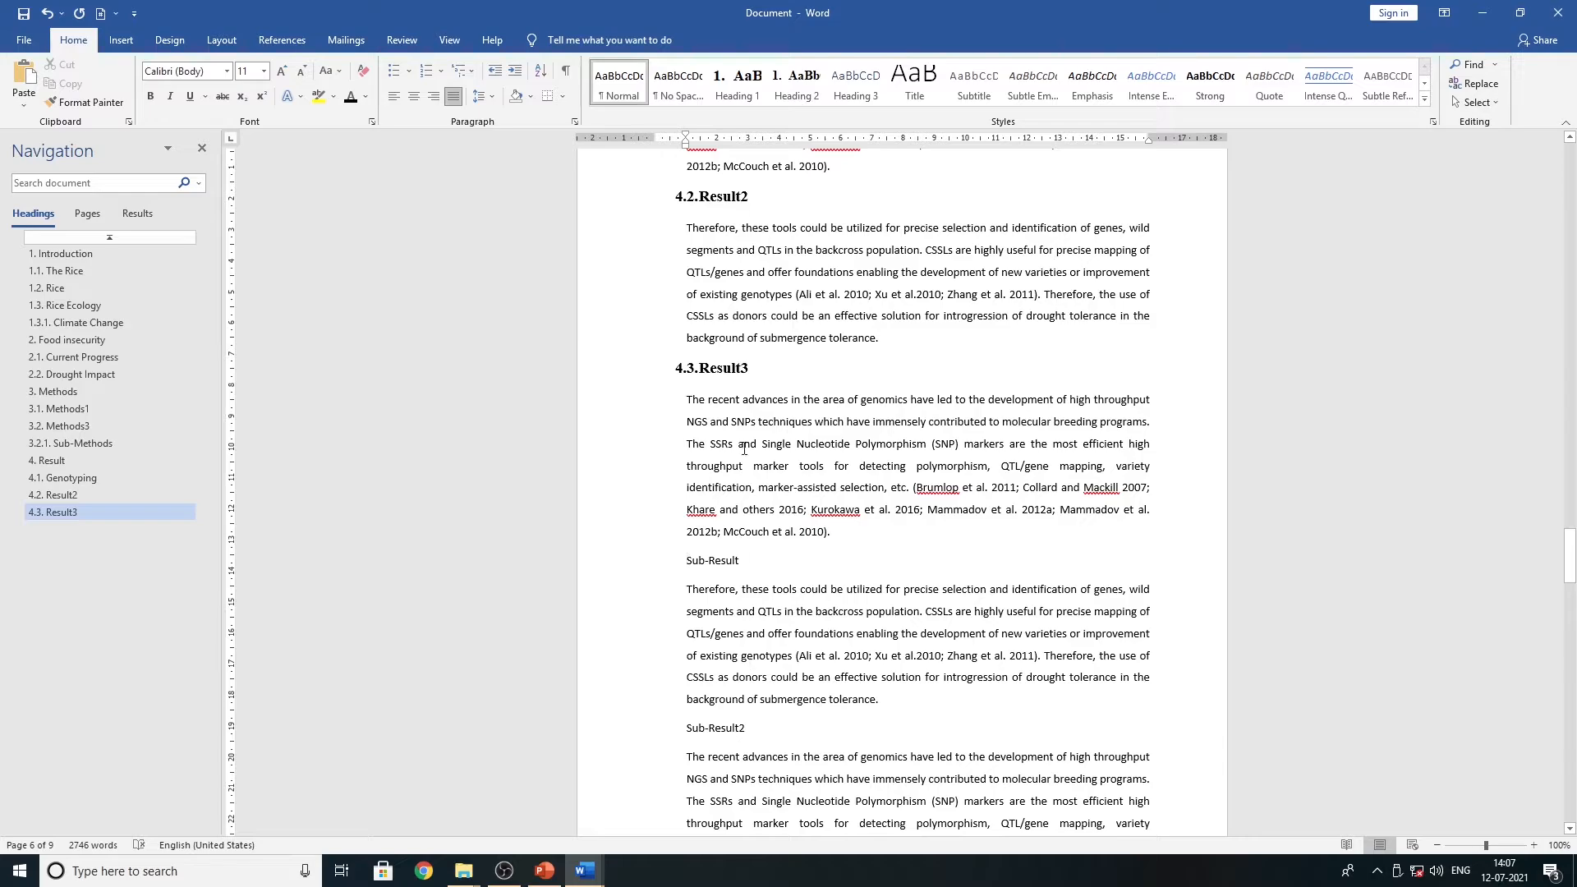
{"action": "left_click", "coordinate": [742, 77]}
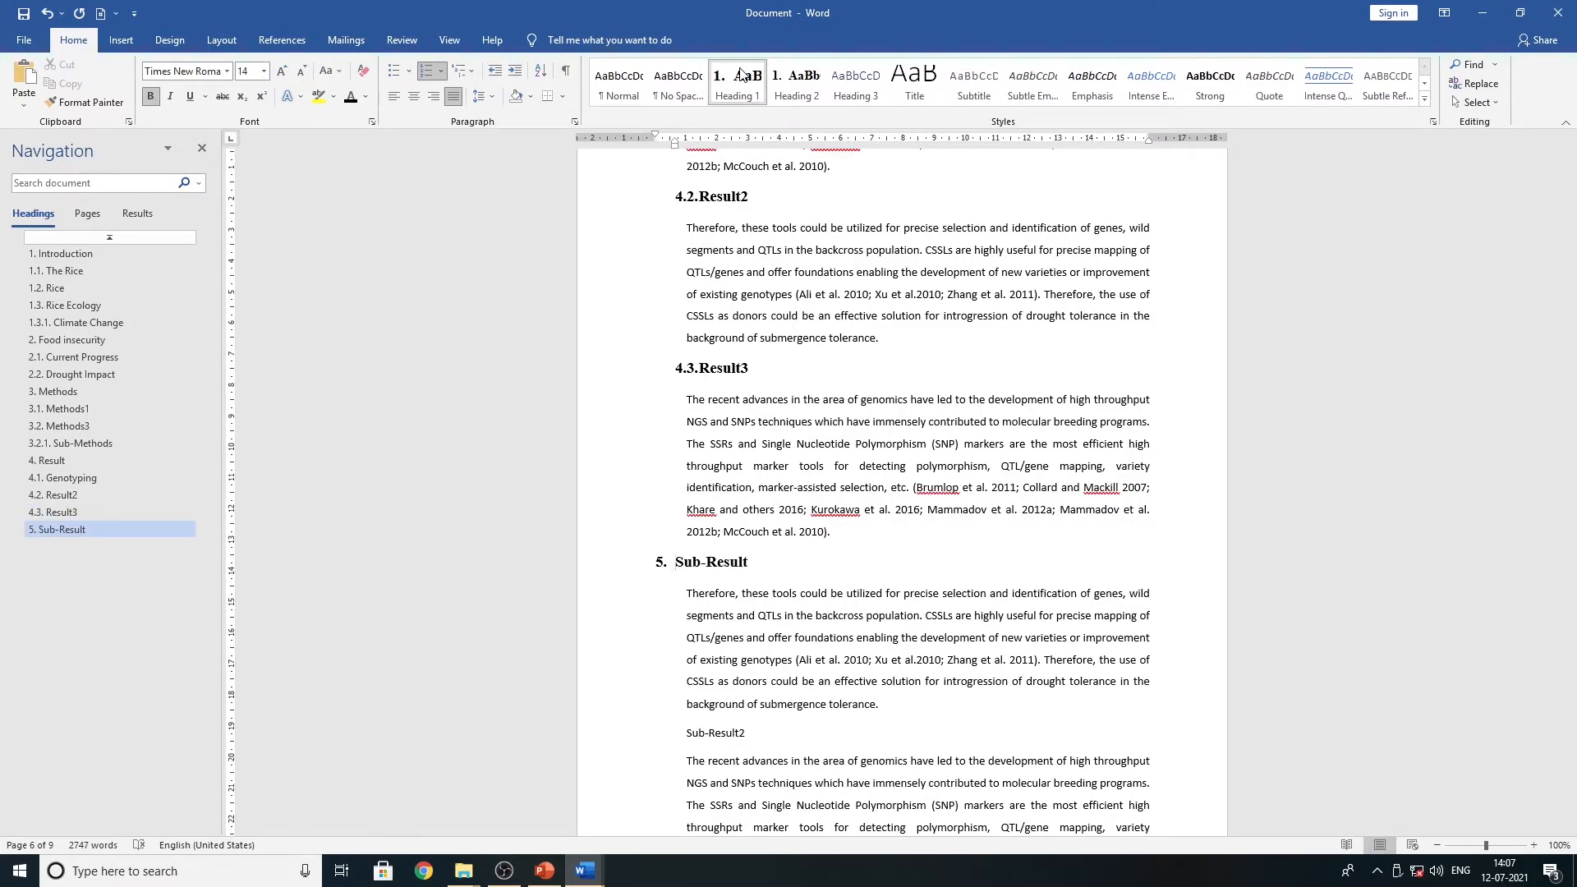
{"action": "key", "text": "Tab"}
{"action": "key", "text": "Tab"}
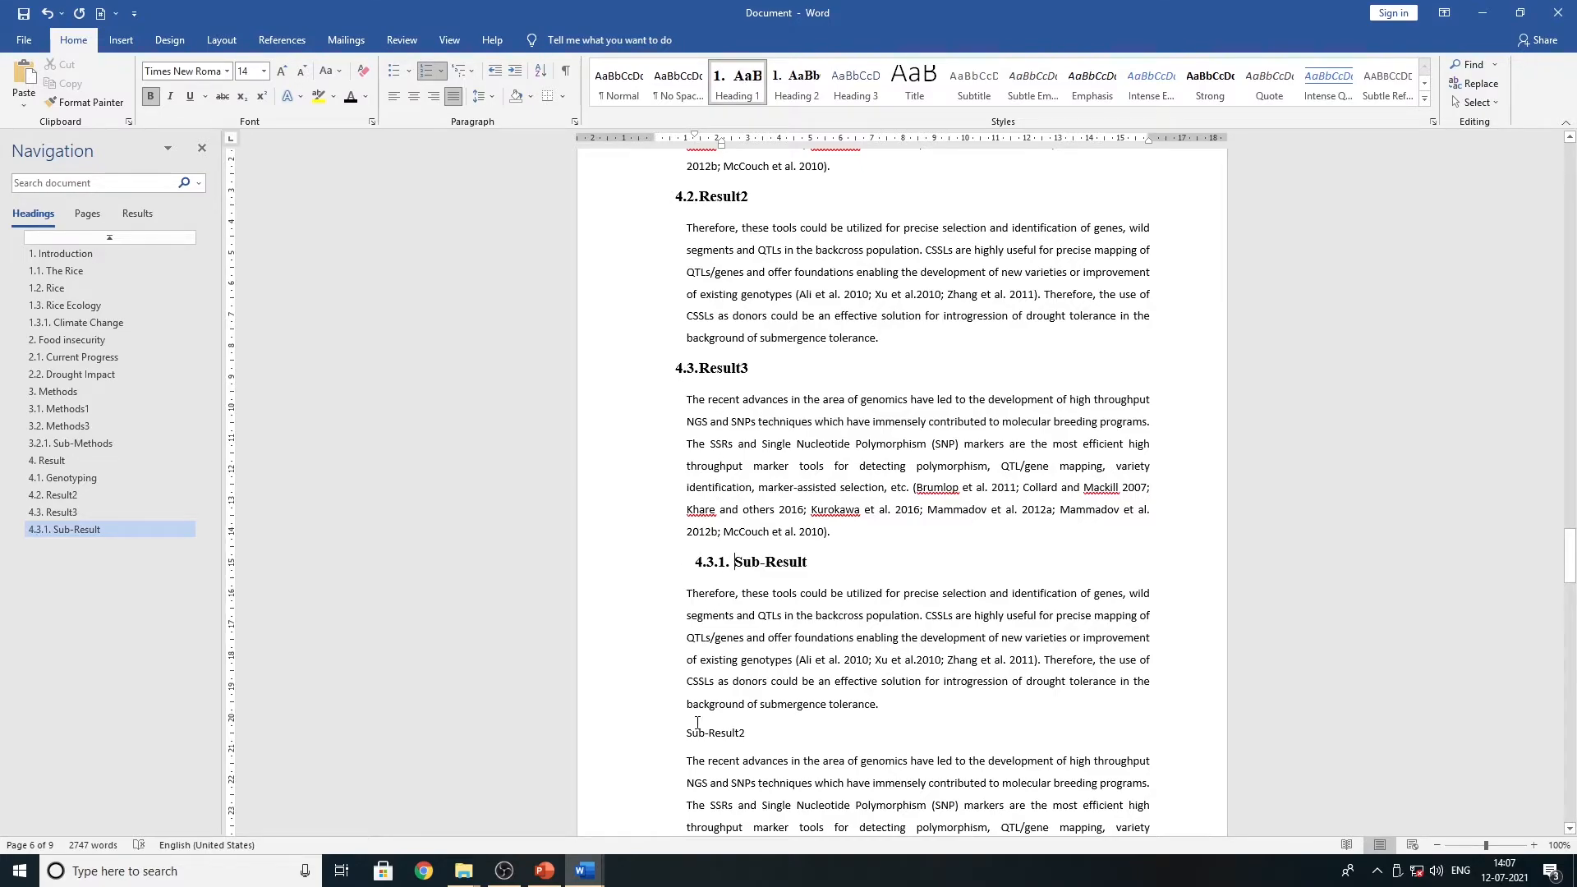
- Apply Heading 1 to the first Sub-Result2 line and set it to the fourth numbering level under Sub-Result
{"action": "scroll", "coordinate": [697, 723], "scroll_direction": "down", "scroll_amount": 1}
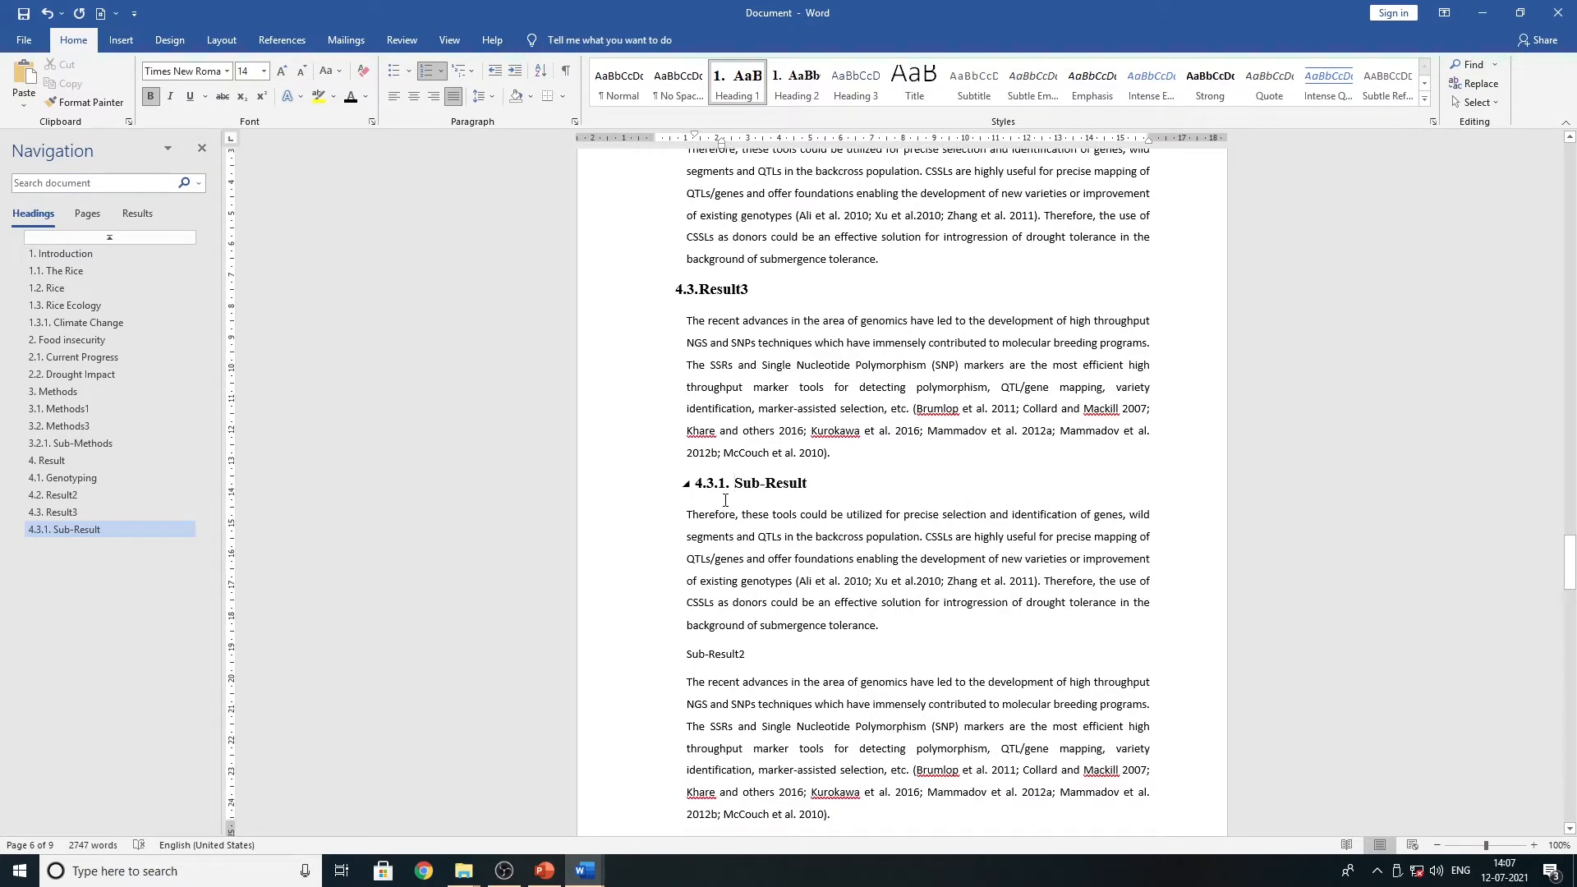
{"action": "left_click", "coordinate": [686, 653]}
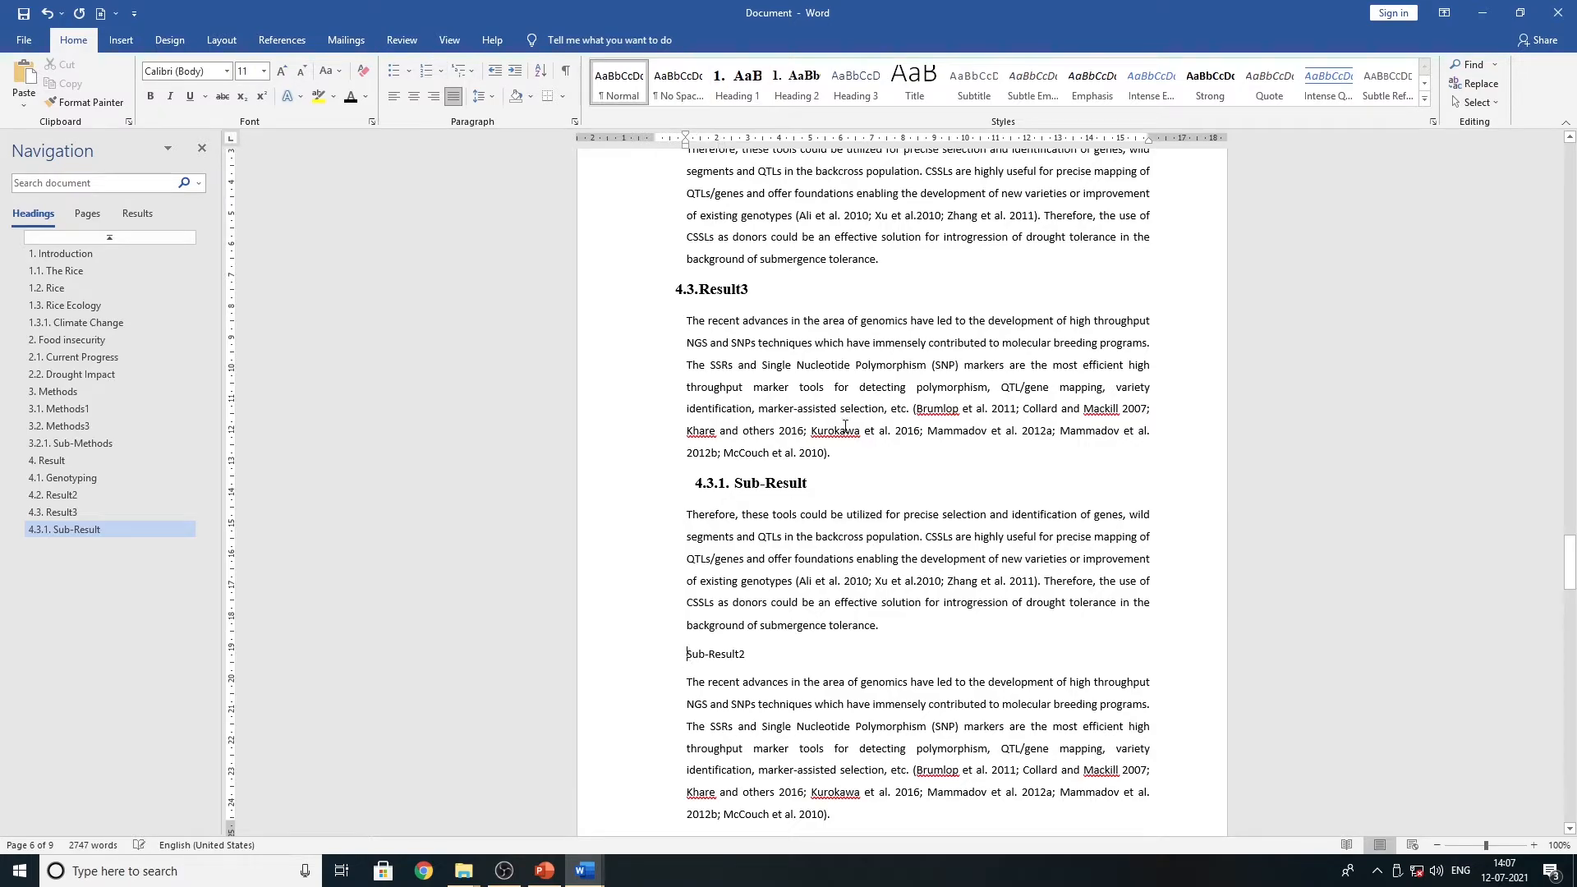
{"action": "left_click", "coordinate": [749, 102]}
{"action": "key", "text": "Tab"}
{"action": "key", "text": "Tab"}
{"action": "key", "text": "Tab"}
{"action": "key", "text": "Tab"}
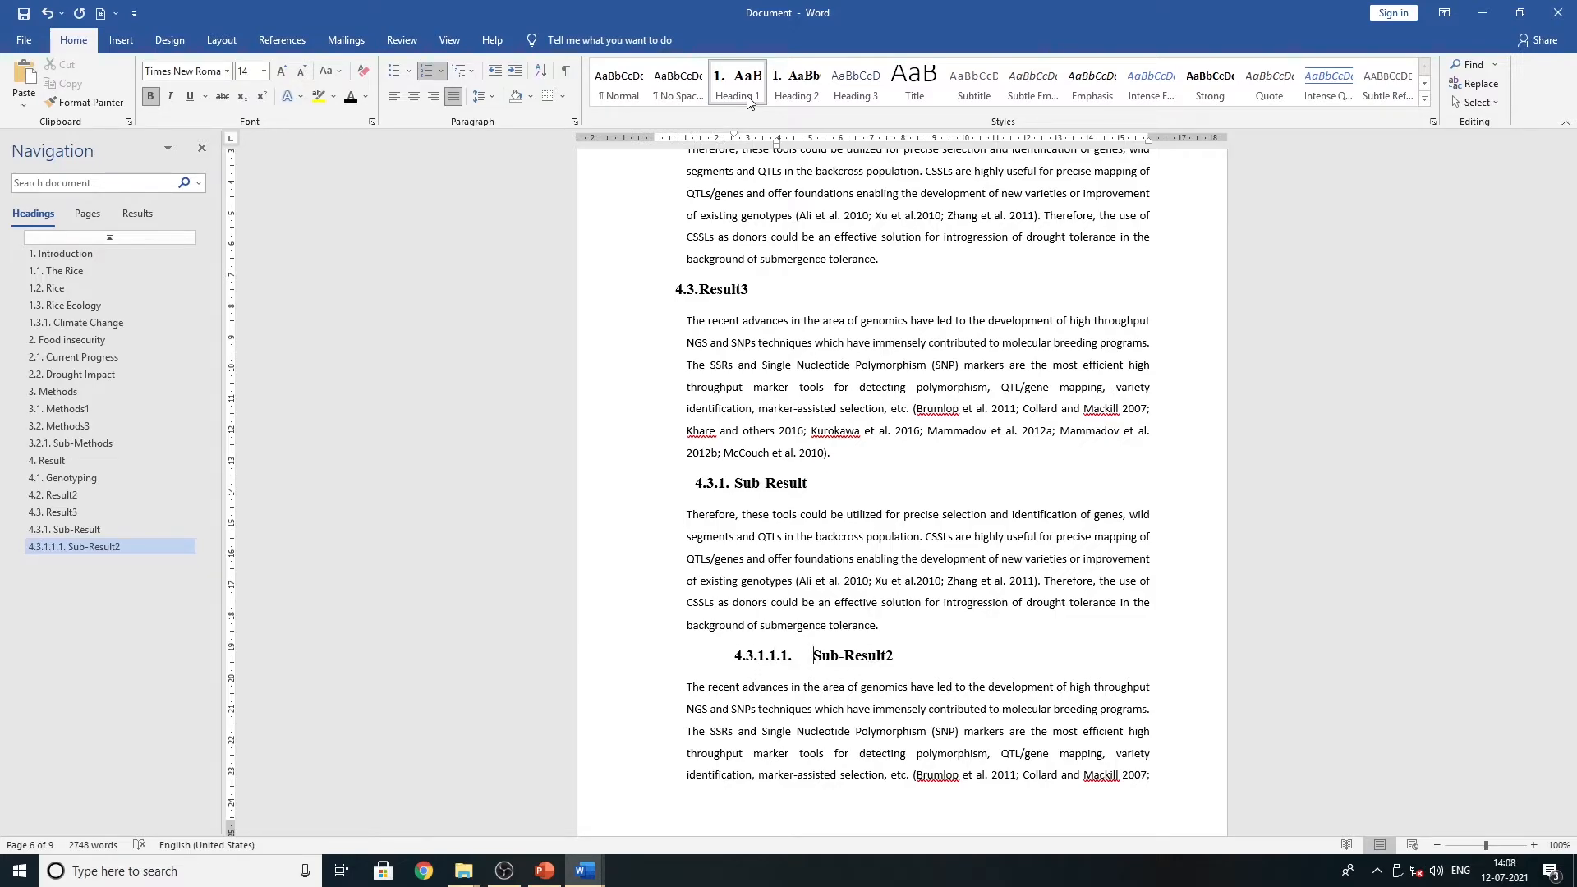
{"action": "key", "text": "shift+Tab"}
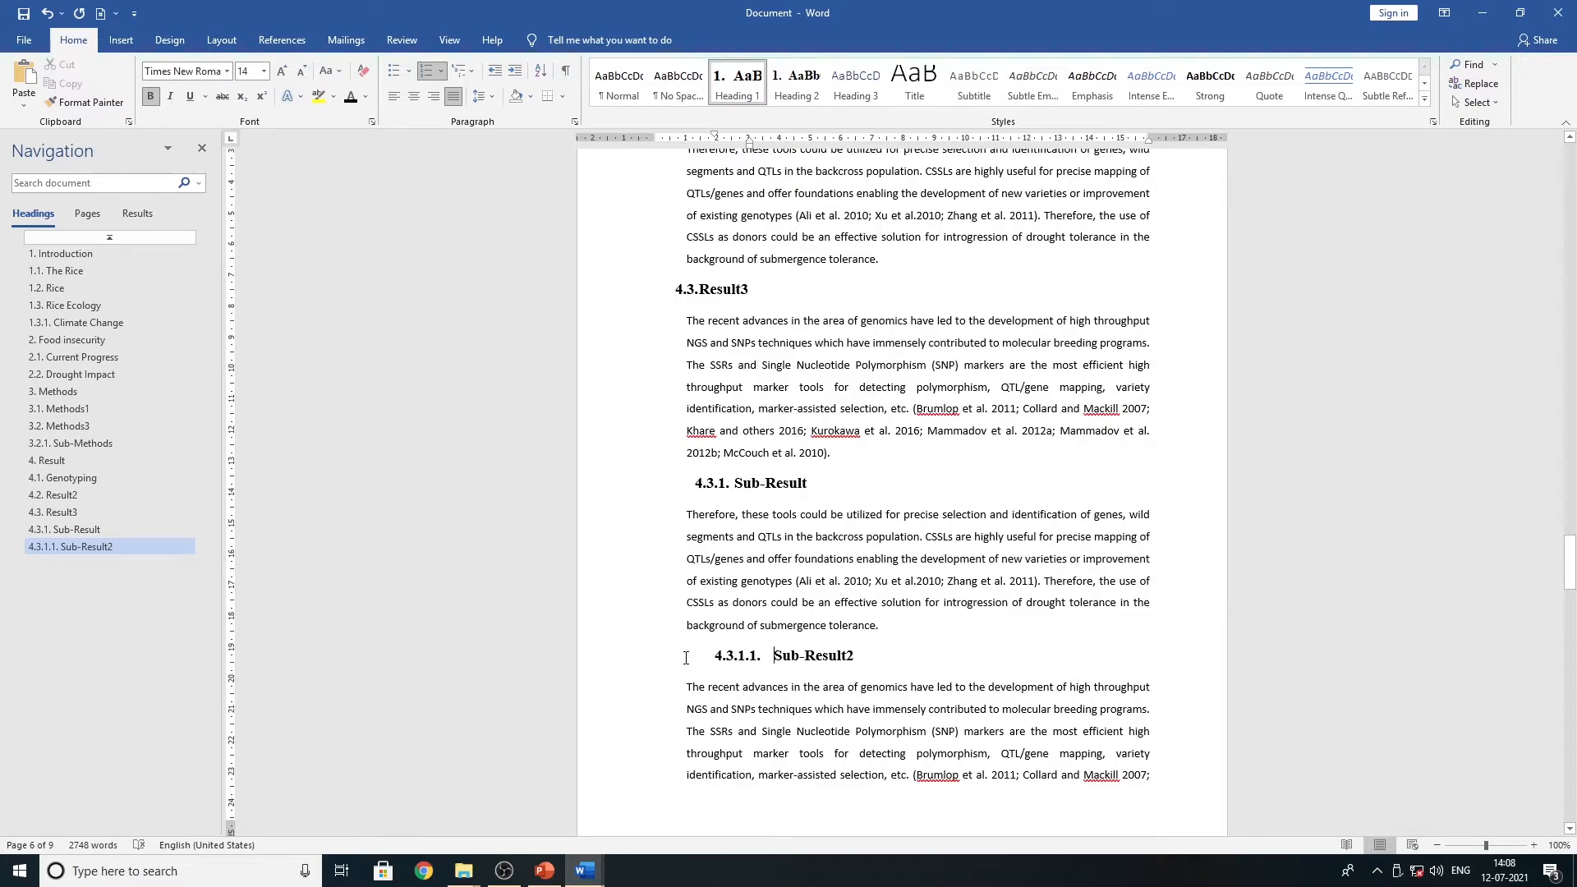
- Apply Heading 1 to the second Sub-Result2 line, above Discussion, and demote it three levels to a fourth-level heading under Sub-Result
{"action": "scroll", "coordinate": [686, 655], "scroll_direction": "down", "scroll_amount": 10}
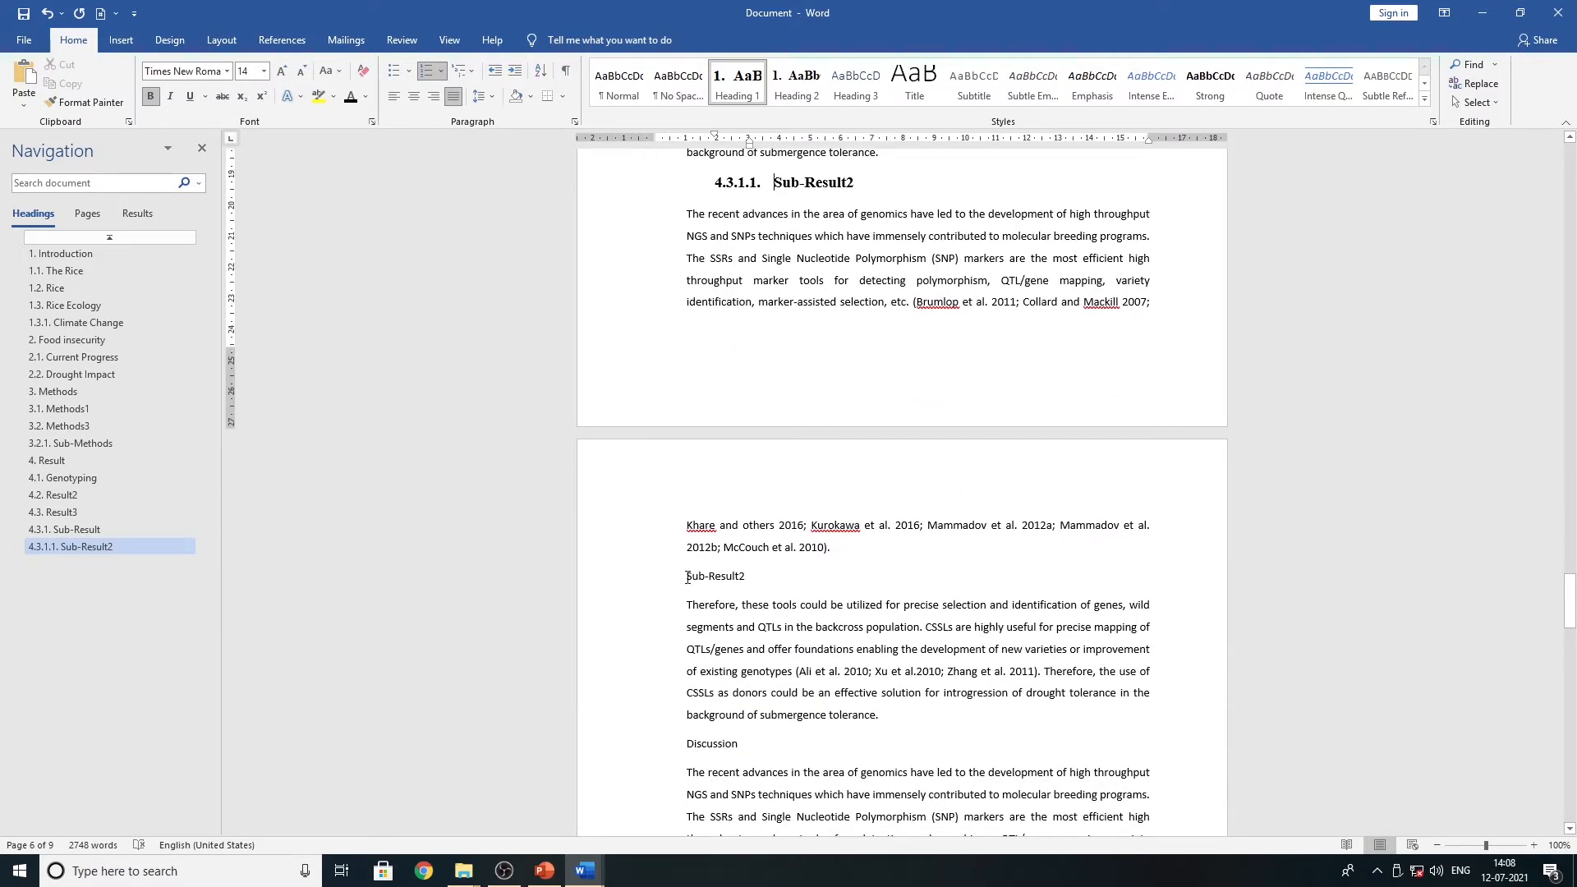
{"action": "left_click", "coordinate": [687, 577]}
{"action": "left_click", "coordinate": [730, 91]}
{"action": "key", "text": "Tab"}
{"action": "key", "text": "Tab"}
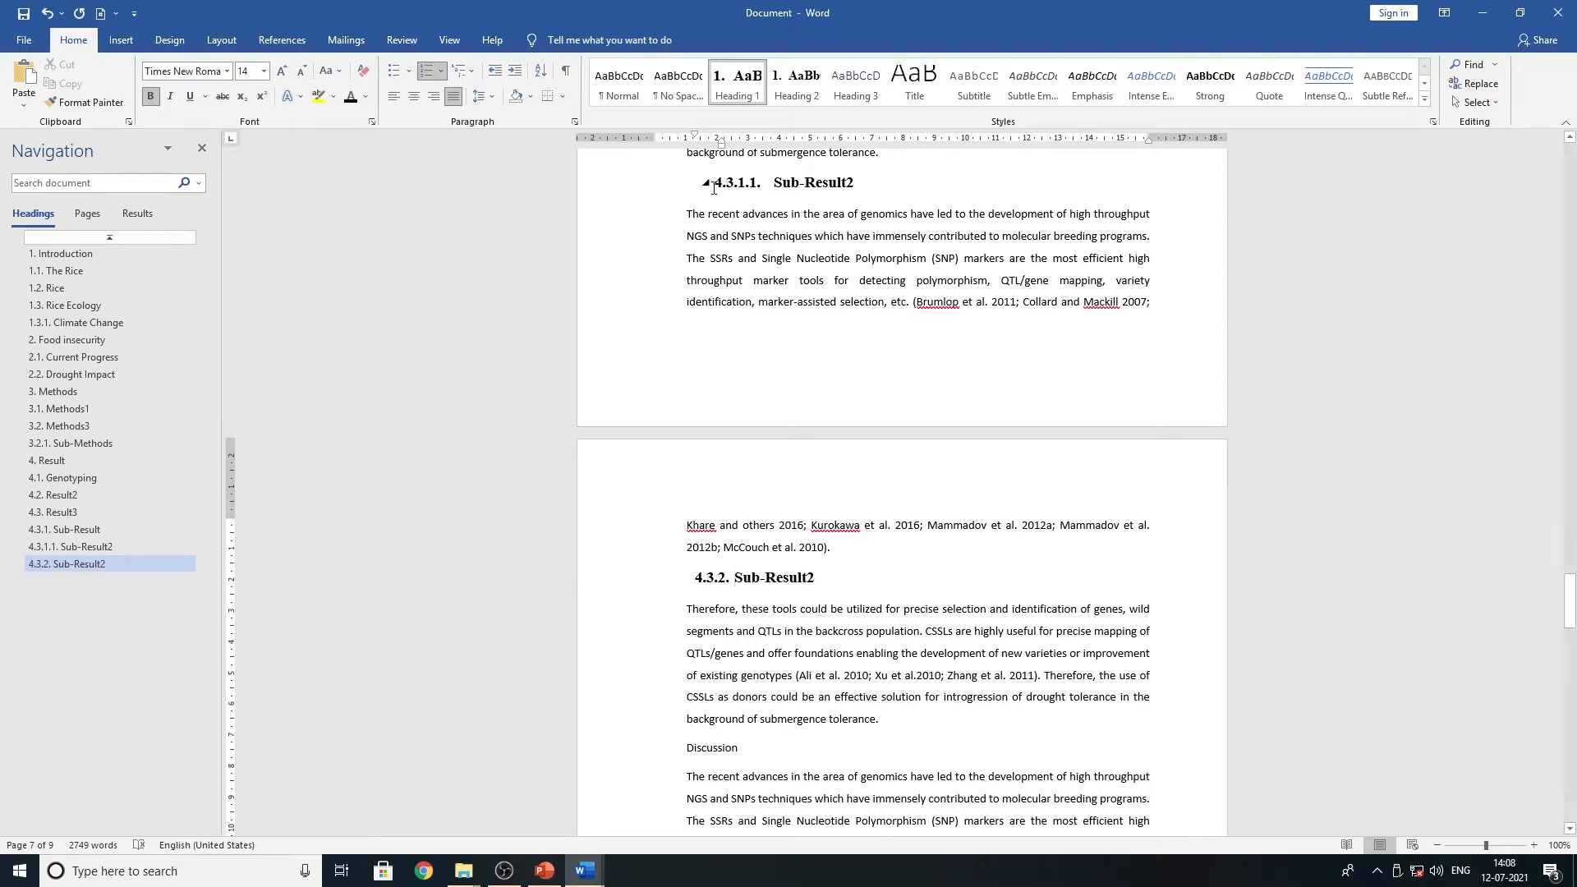
{"action": "key", "text": "Tab"}
{"action": "scroll", "coordinate": [769, 567], "scroll_direction": "up", "scroll_amount": 4}
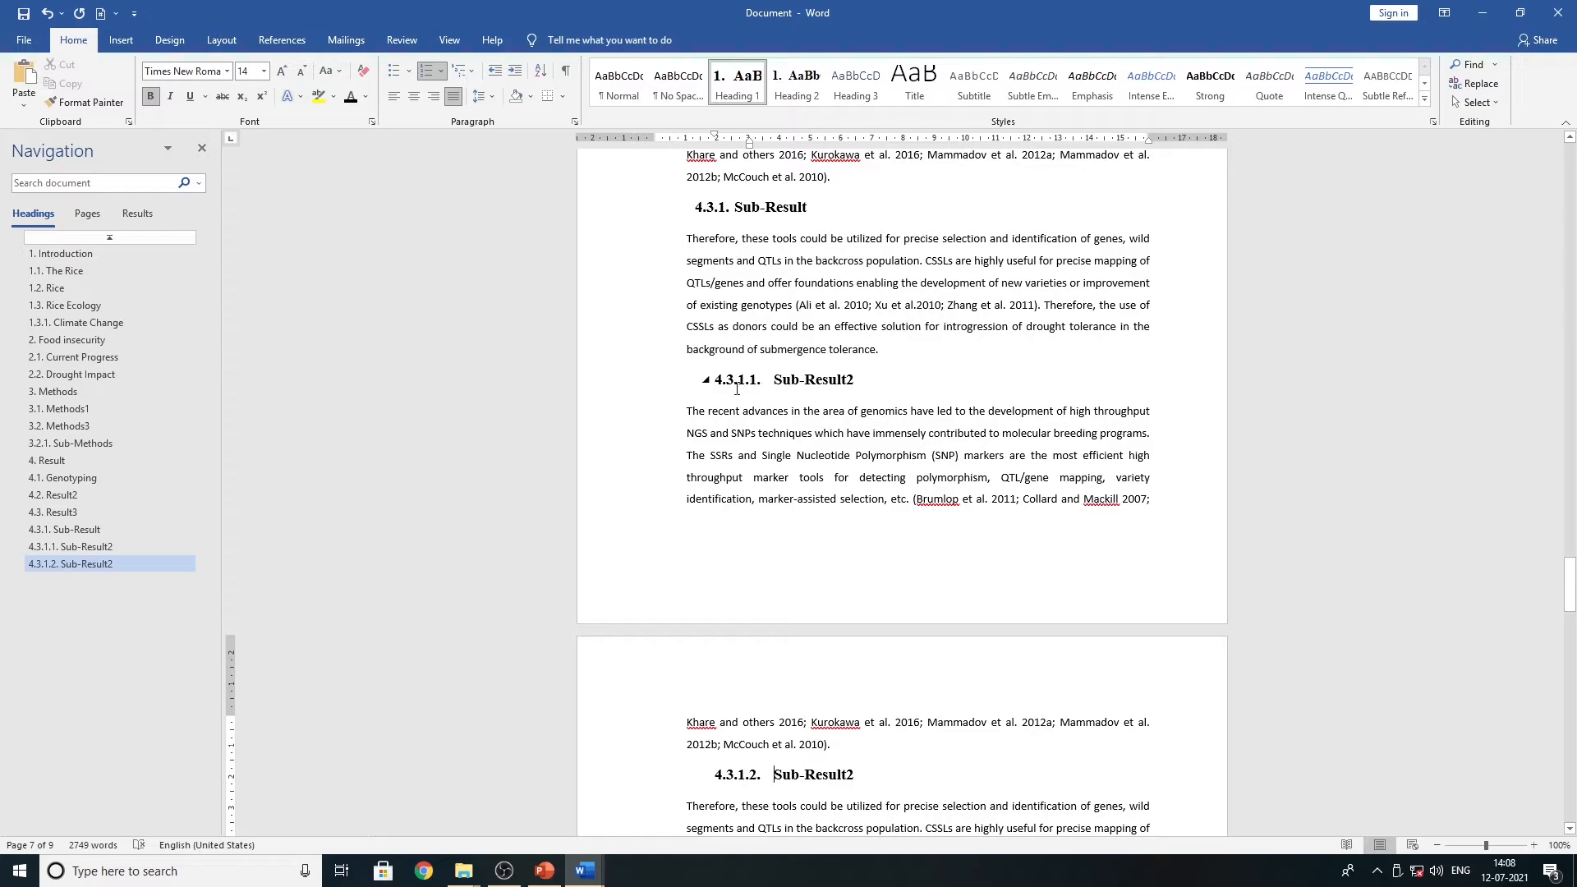
- Apply Heading 1 to the Discussion title below the last Sub-Result2 section as a first-level numbered heading
{"action": "scroll", "coordinate": [767, 396], "scroll_direction": "down", "scroll_amount": 8}
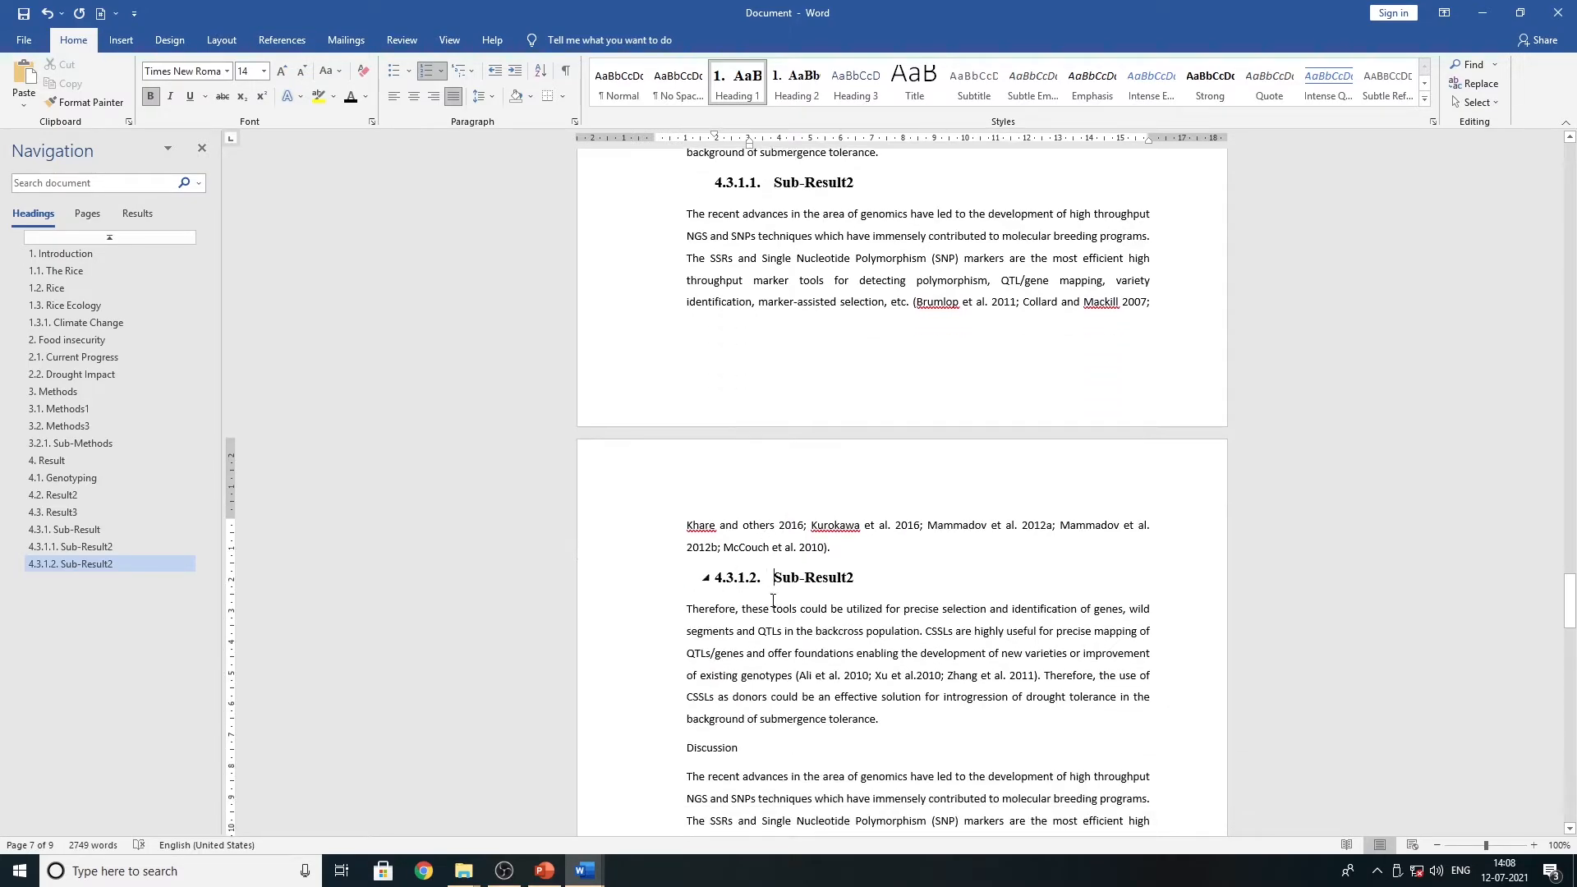
{"action": "left_click", "coordinate": [694, 551]}
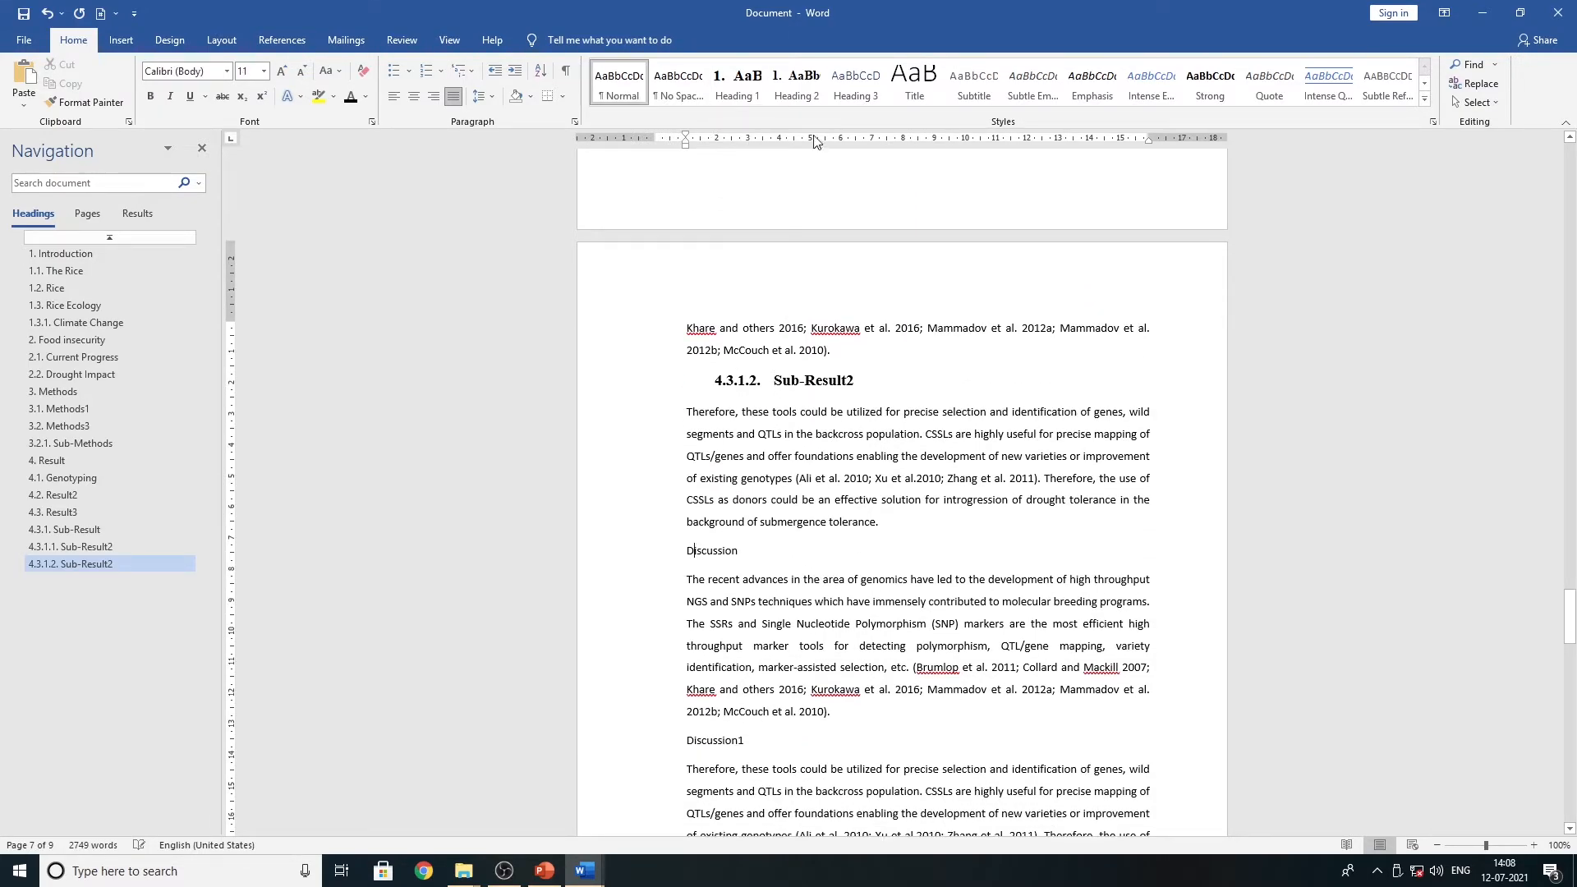
{"action": "key", "text": "ctrl+alt+1"}
{"action": "scroll", "coordinate": [687, 573], "scroll_direction": "down", "scroll_amount": 6}
{"action": "left_click", "coordinate": [702, 560]}
{"action": "left_click", "coordinate": [795, 92]}
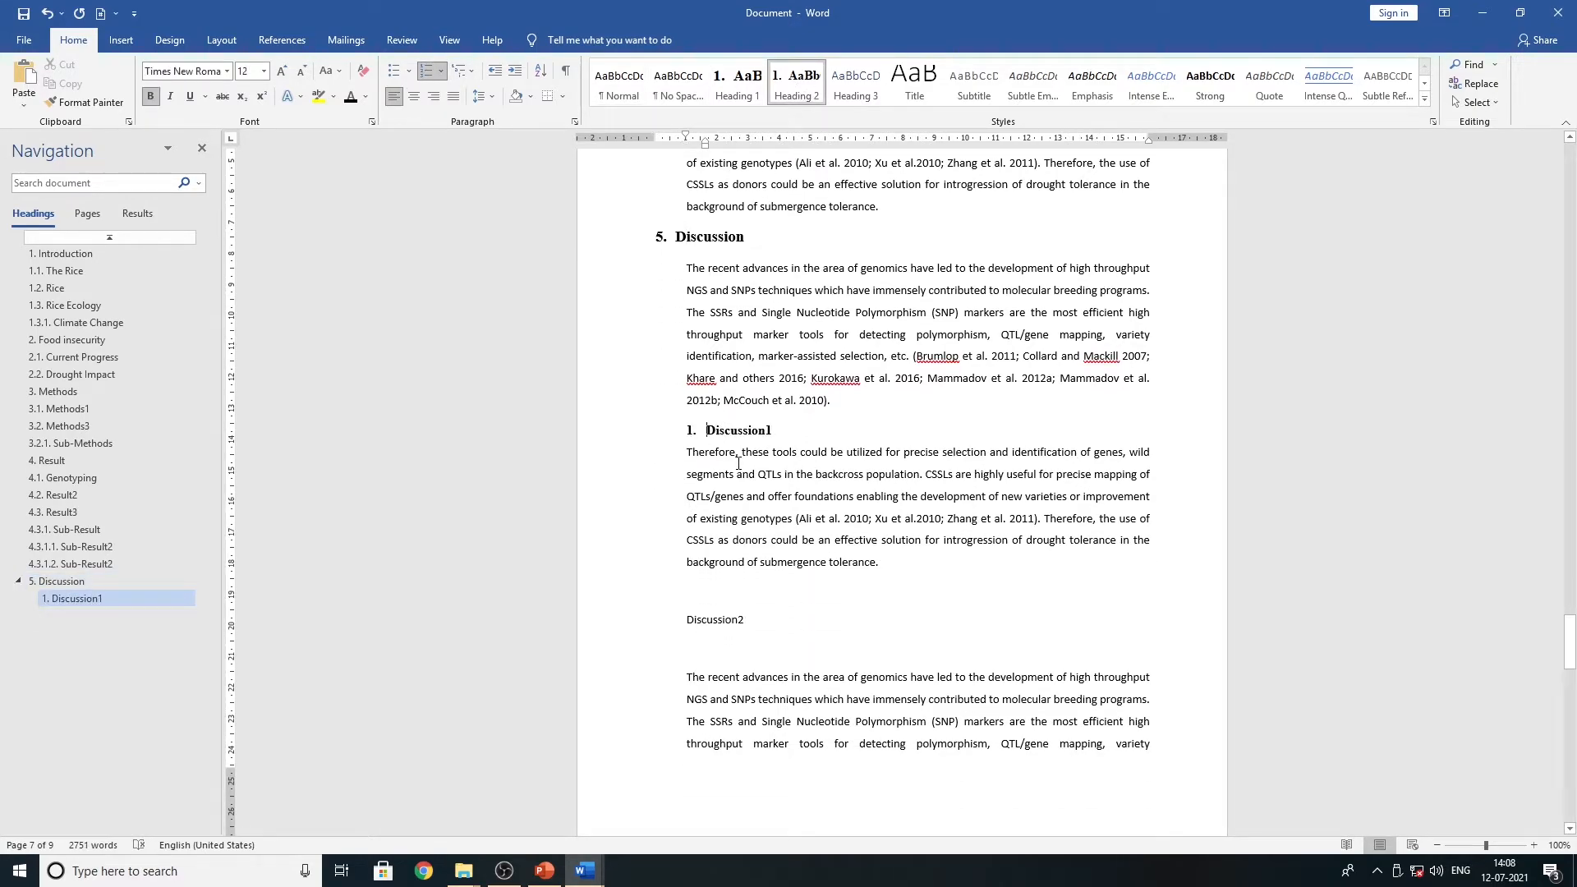
{"action": "key", "text": "BackSpace"}
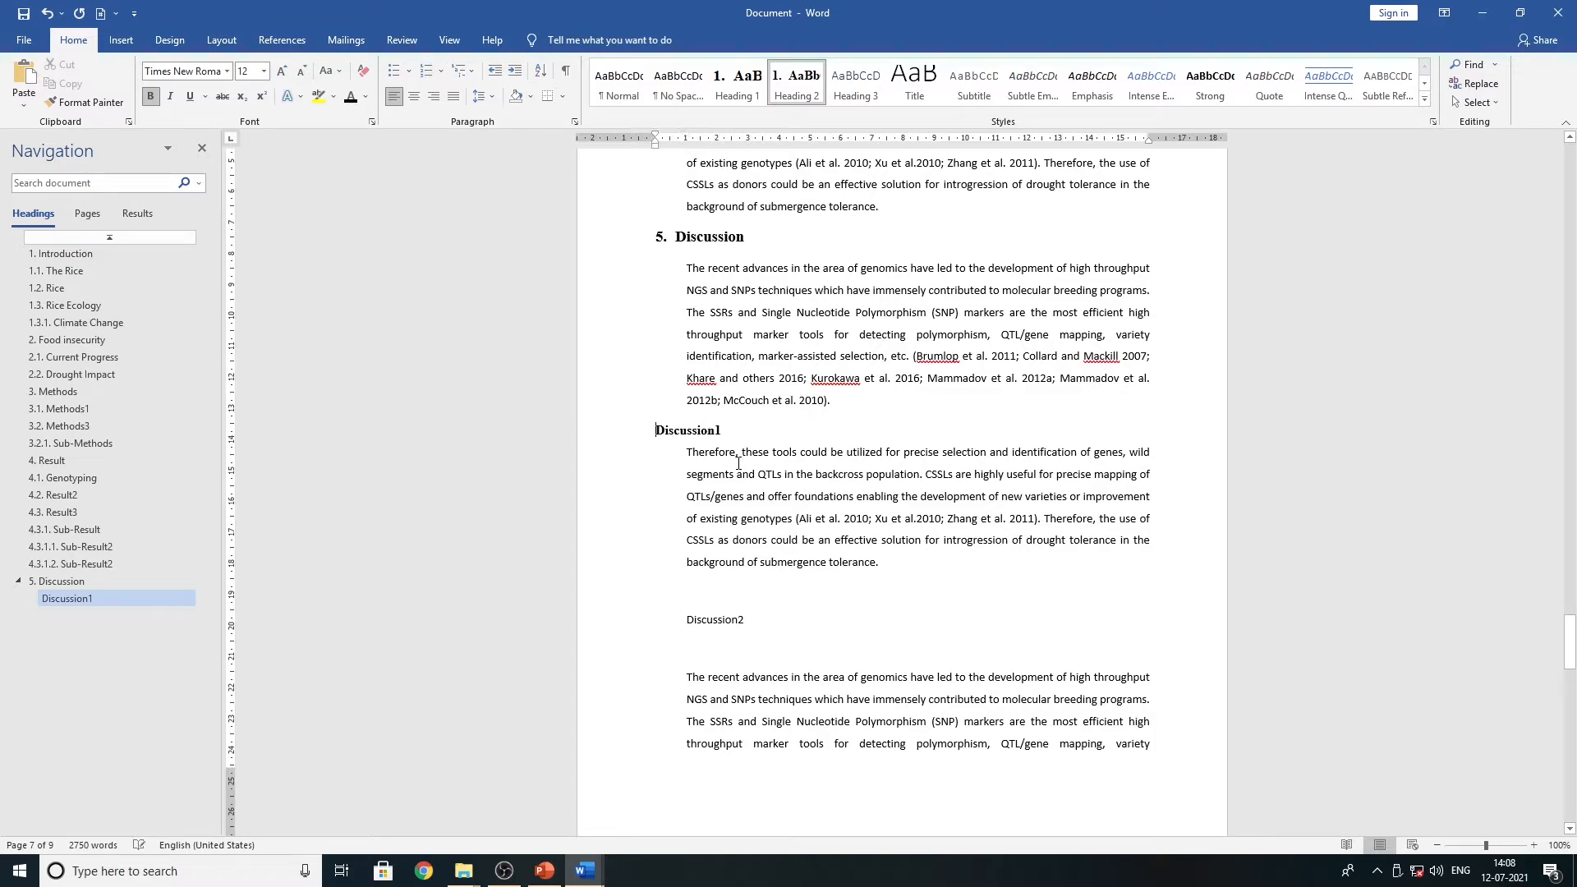
{"action": "key", "text": "BackSpace"}
{"action": "key", "text": "Return"}
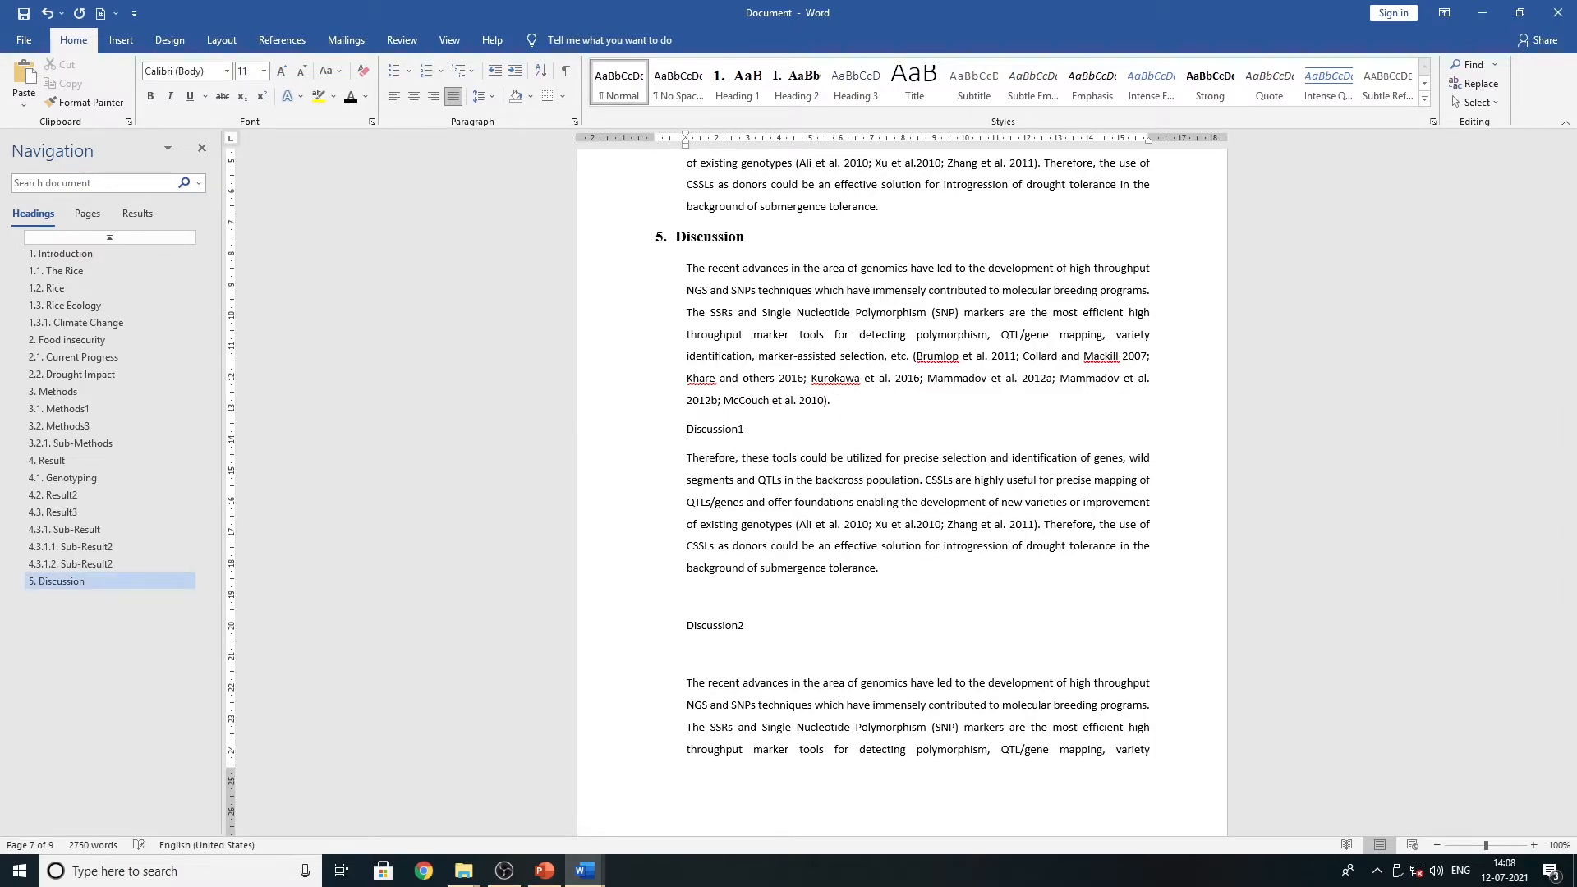
- Apply Heading 1 to the Discussion1 and Discussion2 lines and demote each to a second-level numbered heading under Discussion
{"action": "left_click", "coordinate": [736, 82]}
{"action": "key", "text": "Tab"}
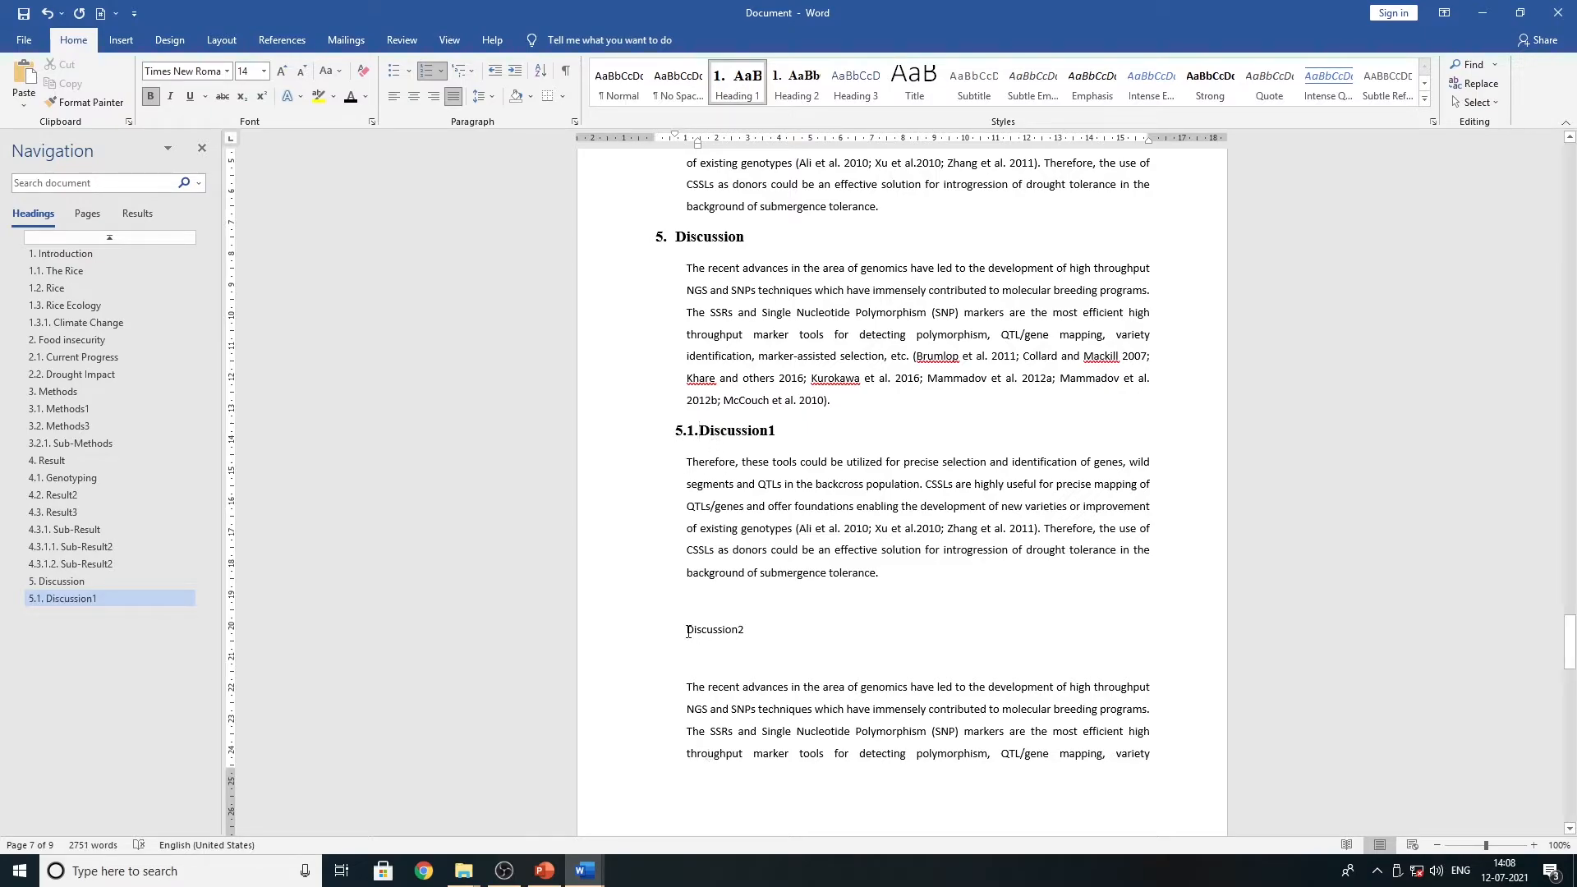
{"action": "left_click", "coordinate": [737, 83]}
{"action": "key", "text": "Tab"}
- Apply Heading 1 to the Discussion3 line and demote it two levels to a third-level heading under Discussion2
{"action": "scroll", "coordinate": [700, 505], "scroll_direction": "down", "scroll_amount": 10}
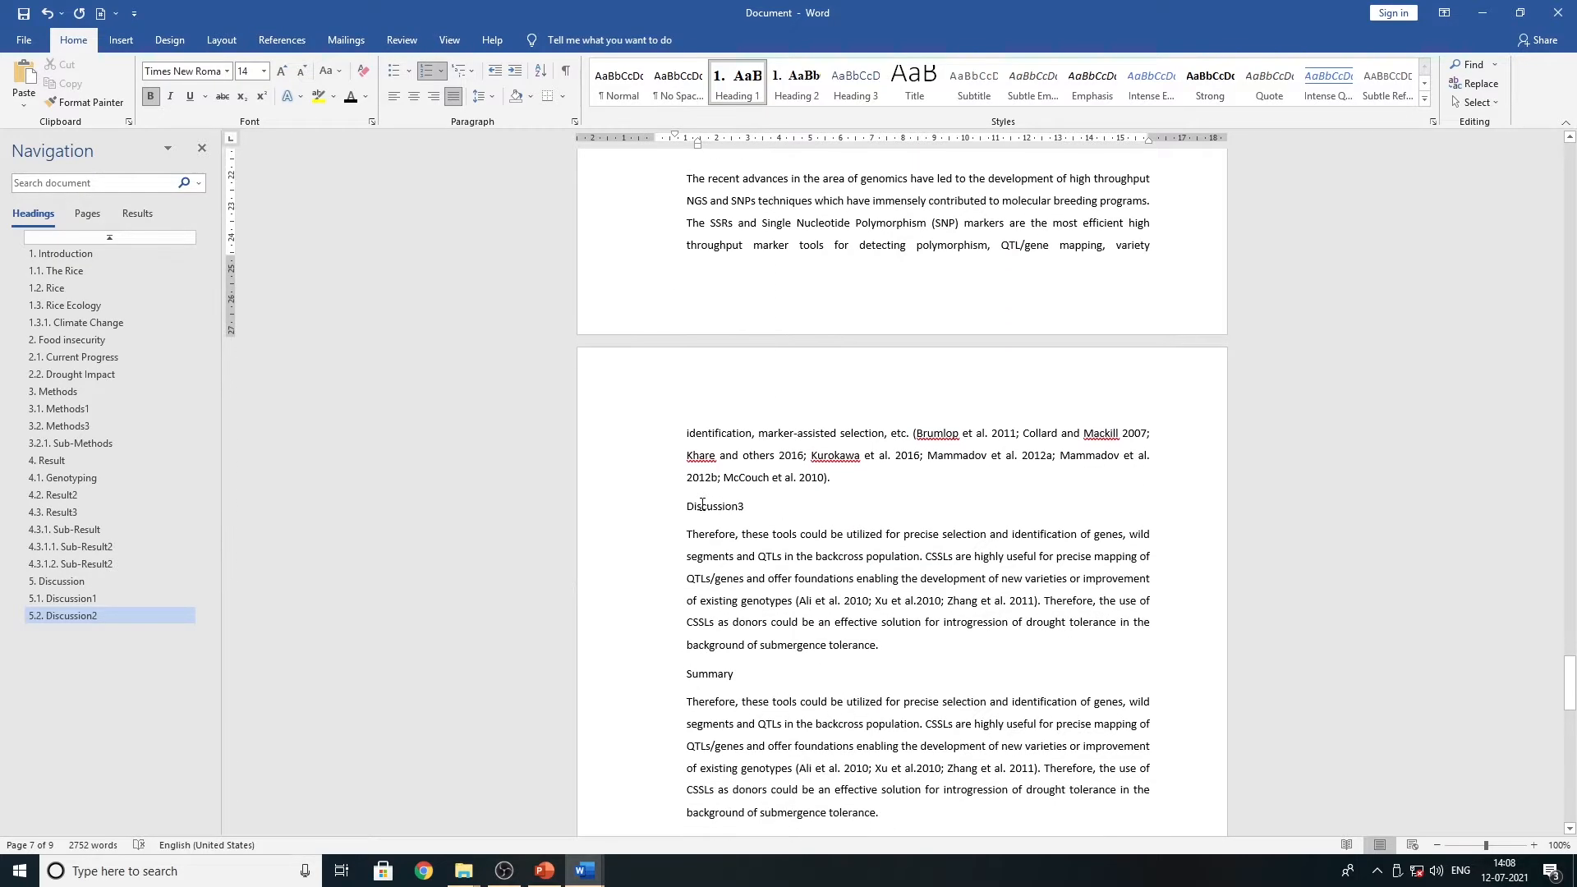
{"action": "left_click", "coordinate": [689, 506]}
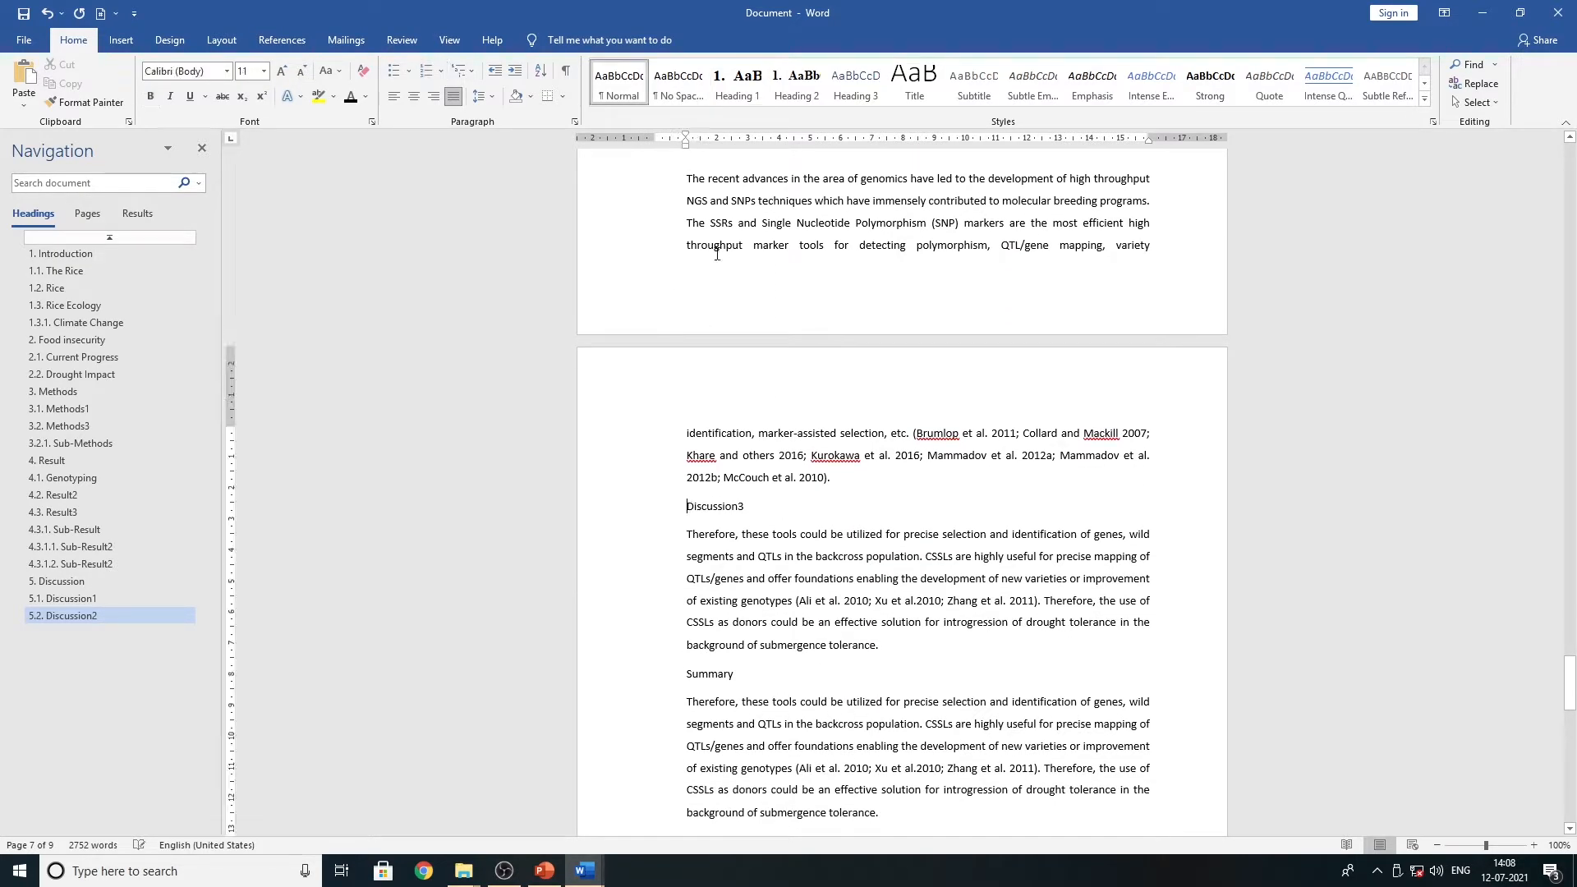
{"action": "left_click", "coordinate": [749, 98]}
{"action": "key", "text": "Tab"}
{"action": "key", "text": "Tab"}
{"action": "scroll", "coordinate": [681, 298], "scroll_direction": "up", "scroll_amount": 2}
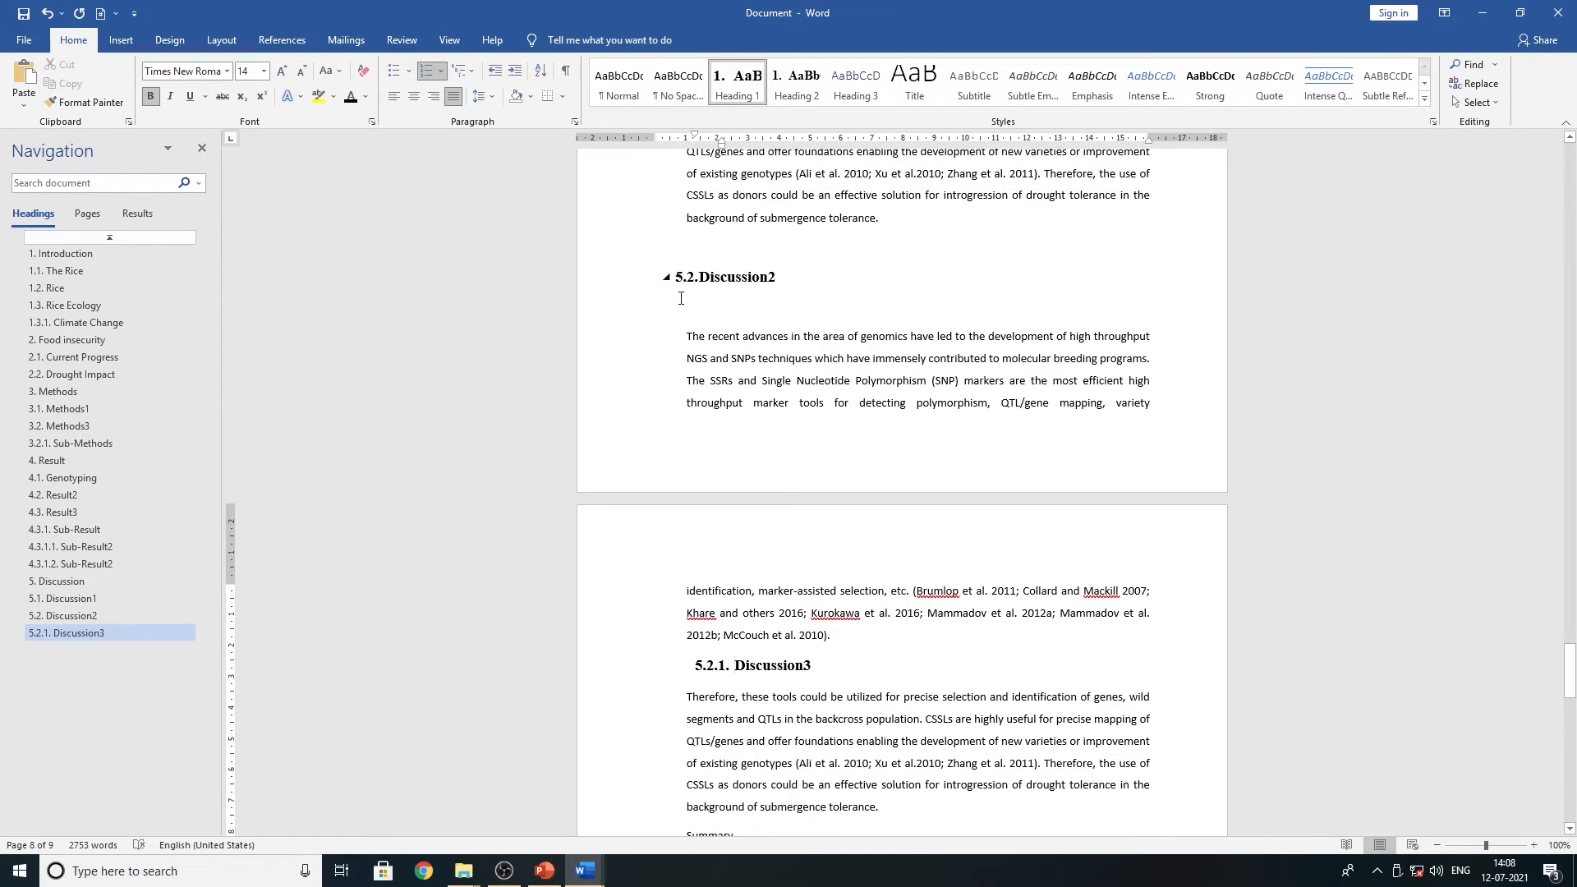
- Apply Heading 1 to the Conclusion and Bibliography titles as first-level numbered headings
{"action": "scroll", "coordinate": [738, 474], "scroll_direction": "down", "scroll_amount": 7}
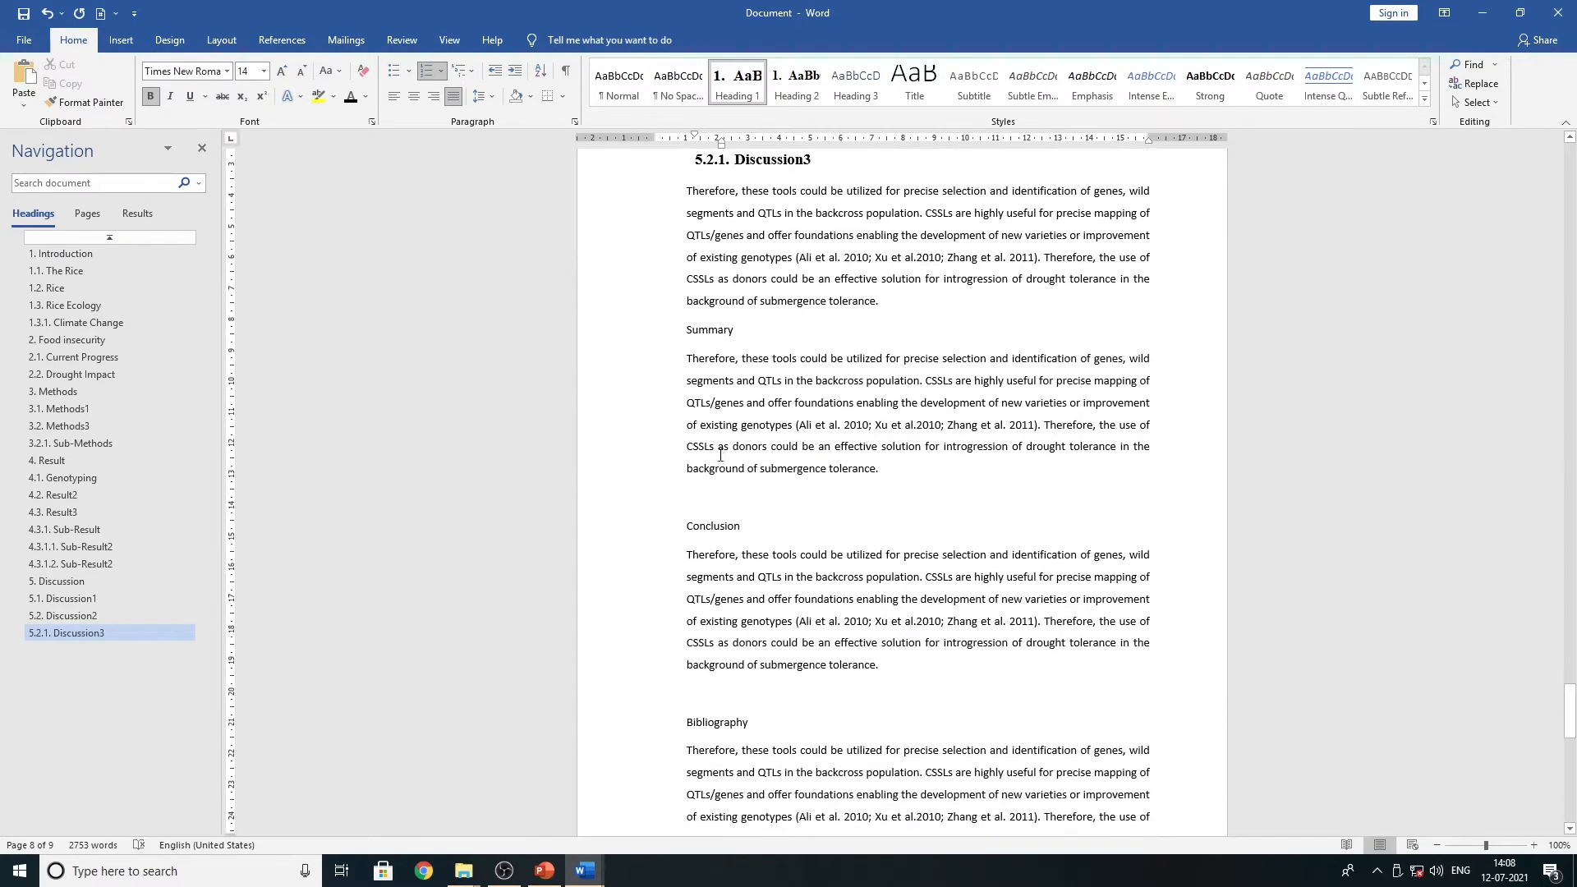
{"action": "left_click", "coordinate": [690, 517]}
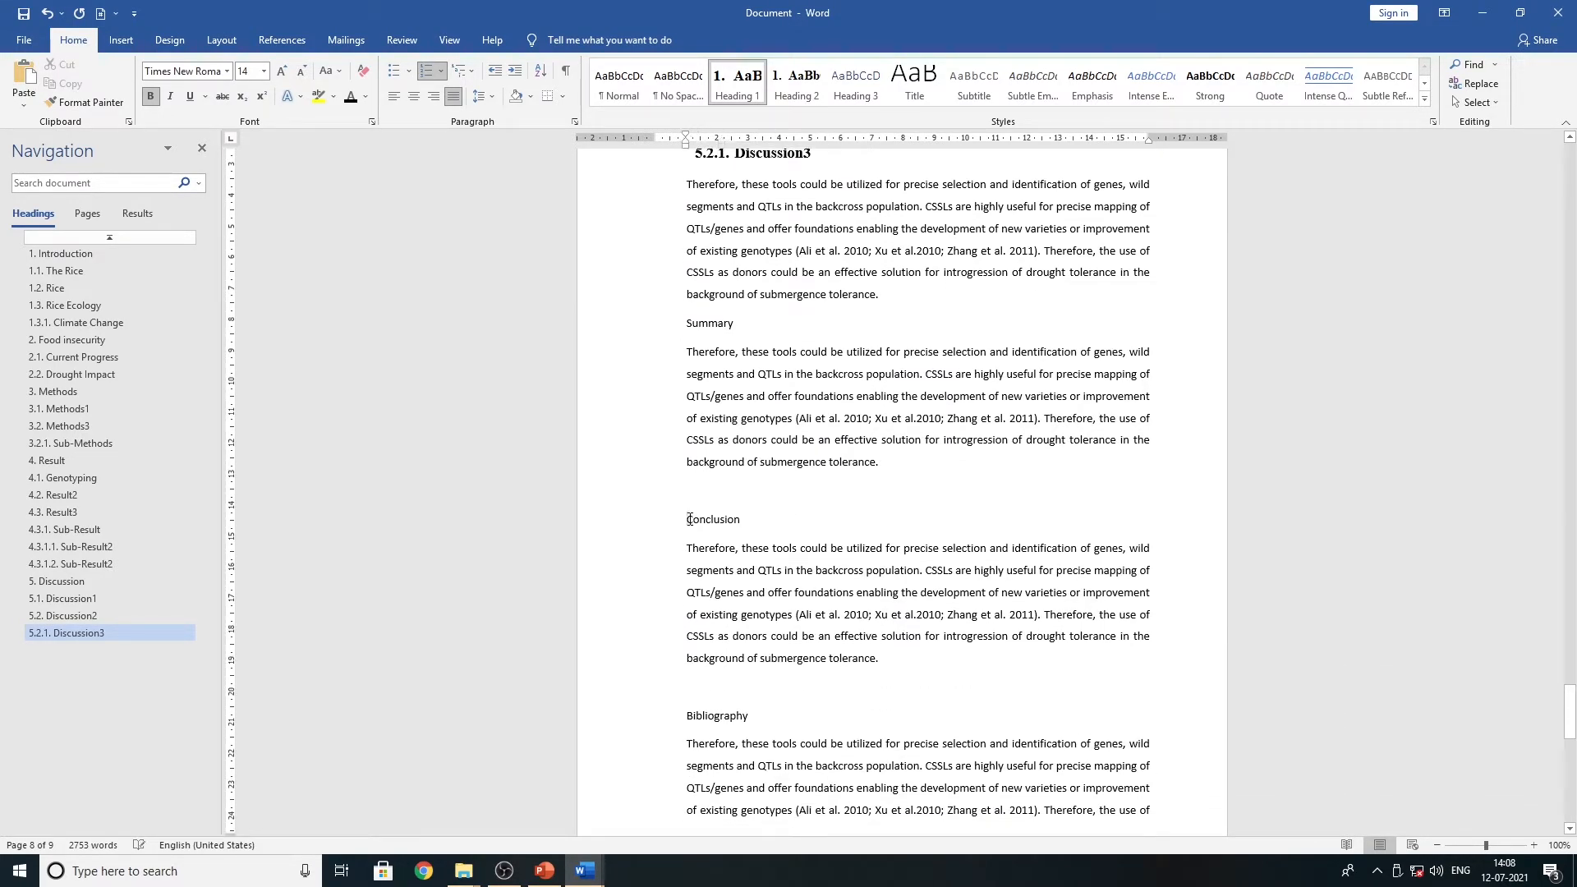
{"action": "left_click", "coordinate": [737, 82]}
{"action": "scroll", "coordinate": [691, 506], "scroll_direction": "down", "scroll_amount": 3}
{"action": "left_click", "coordinate": [687, 521]}
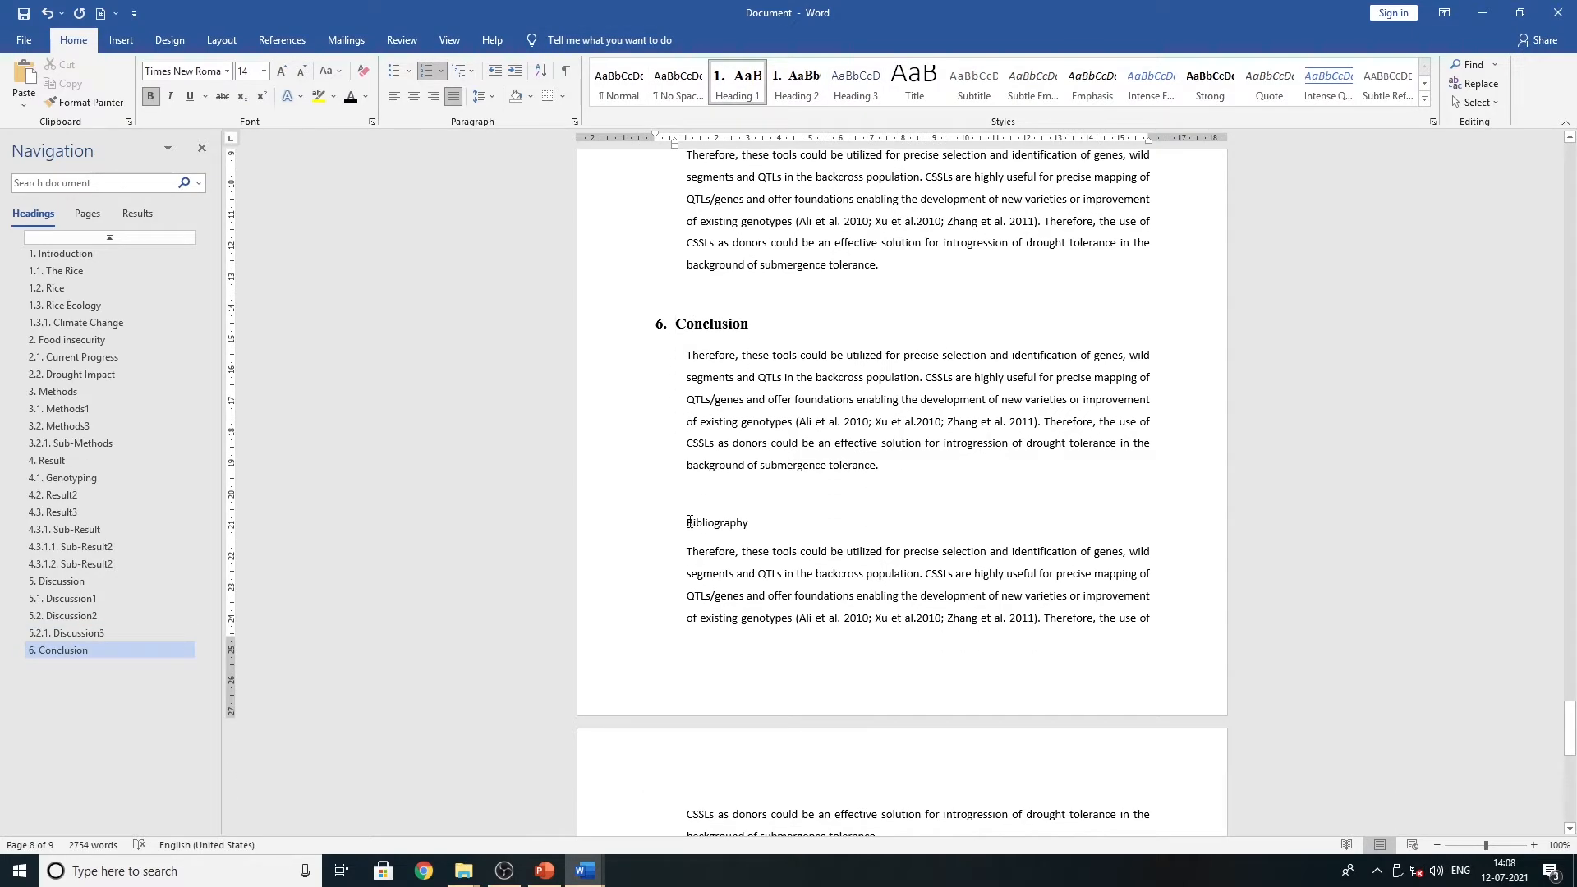
{"action": "left_click", "coordinate": [723, 92]}
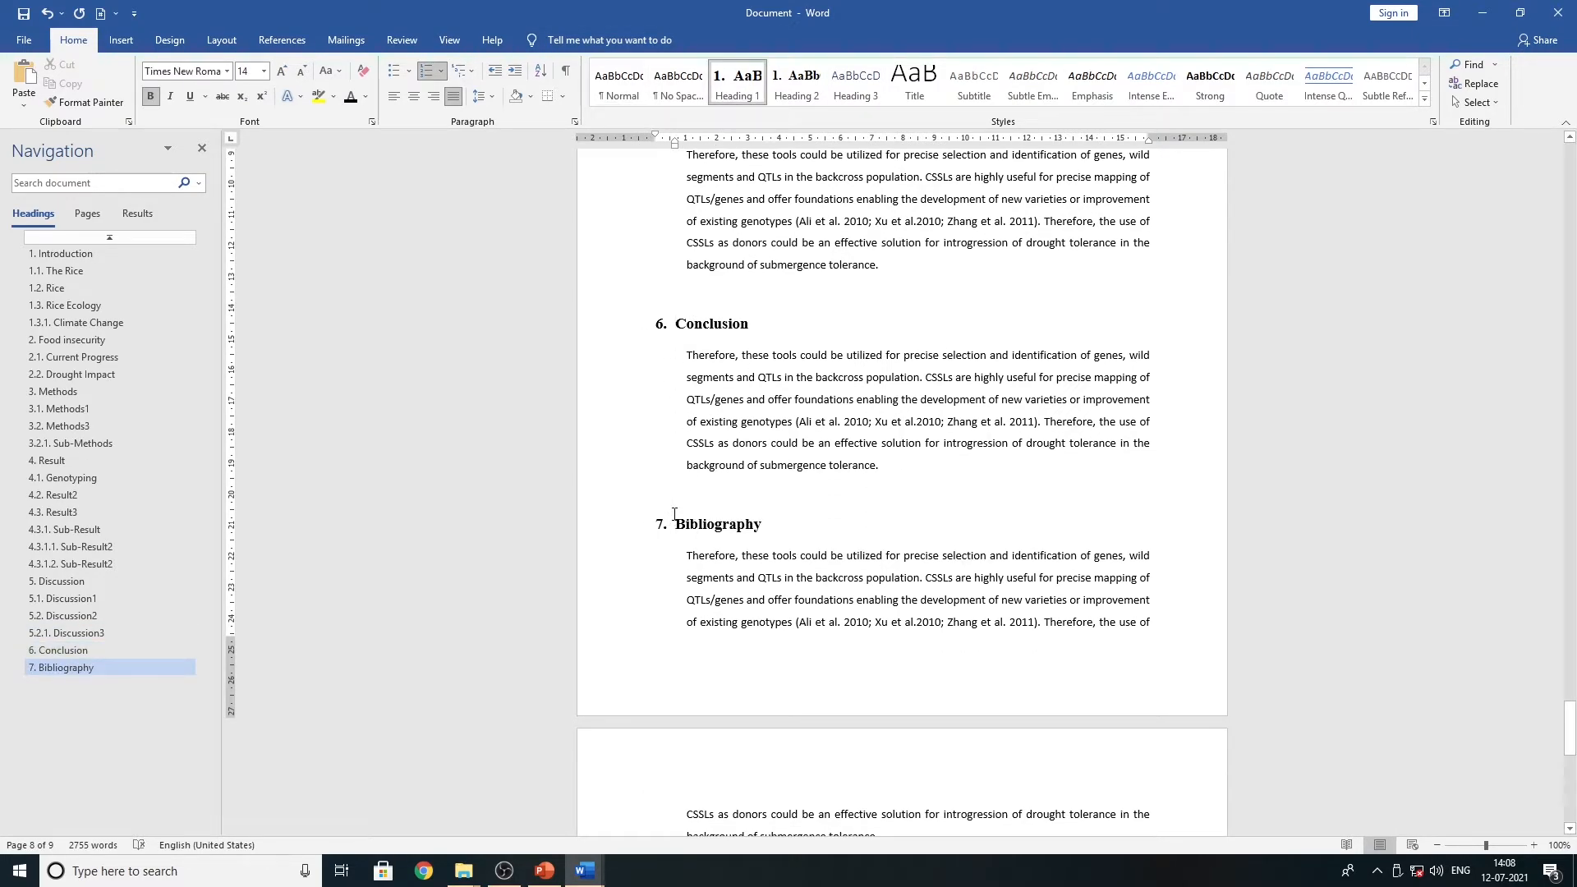
- Review the numbered headings from the end of the document to its start, visiting Result3, Discussion2, Result2, Discussion, Bibliography and Introduction through the heading outline
{"action": "scroll", "coordinate": [697, 542], "scroll_direction": "down", "scroll_amount": 5}
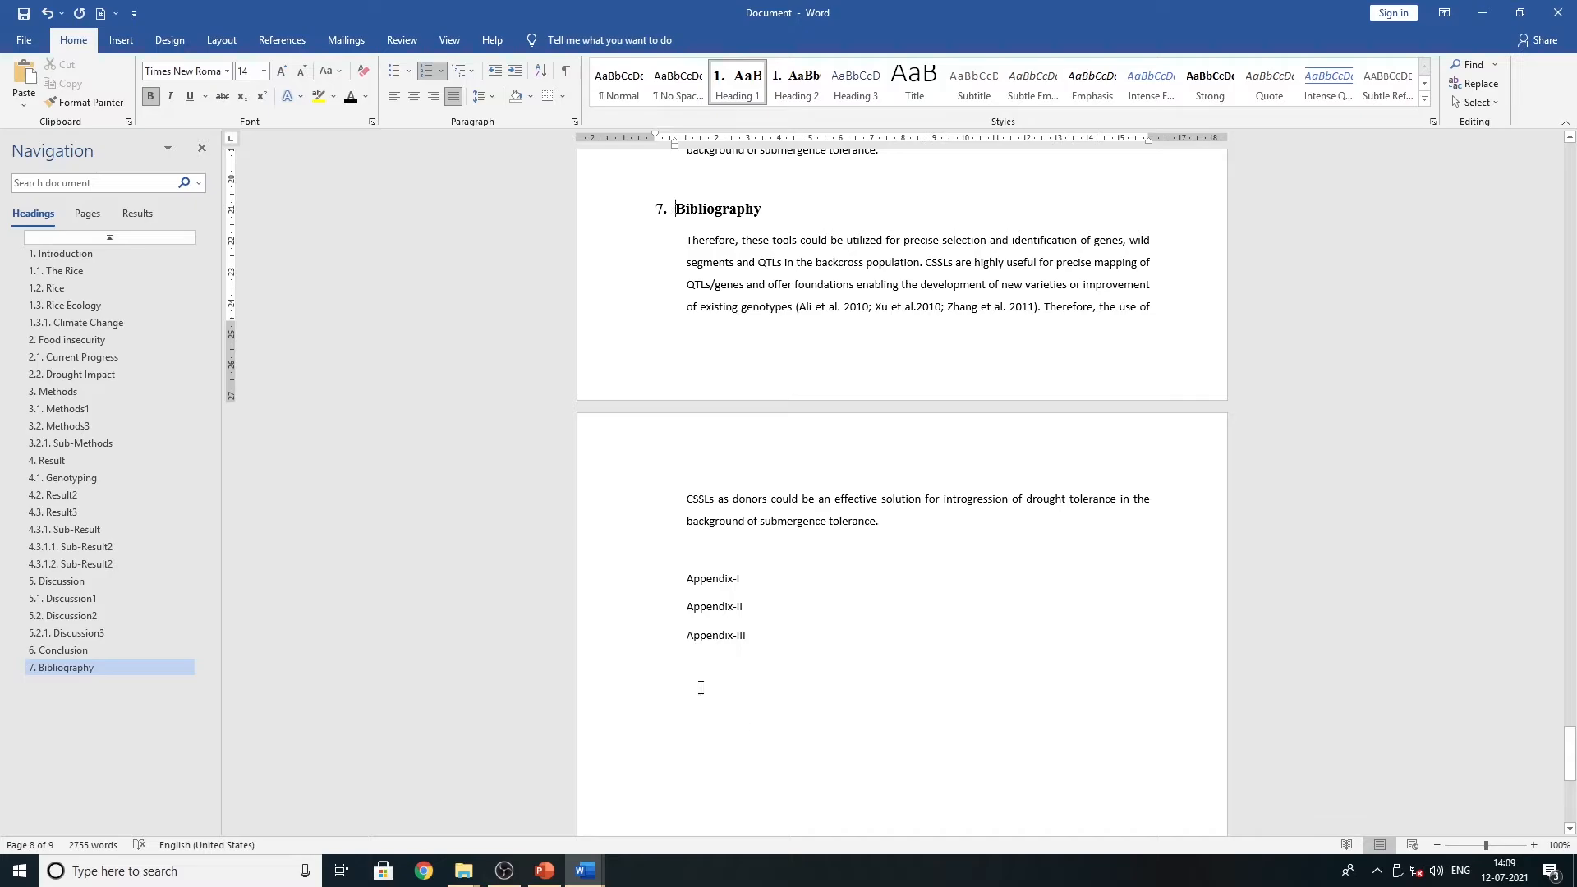
{"action": "scroll", "coordinate": [661, 677], "scroll_direction": "up", "scroll_amount": 3}
{"action": "scroll", "coordinate": [661, 677], "scroll_direction": "up", "scroll_amount": 1}
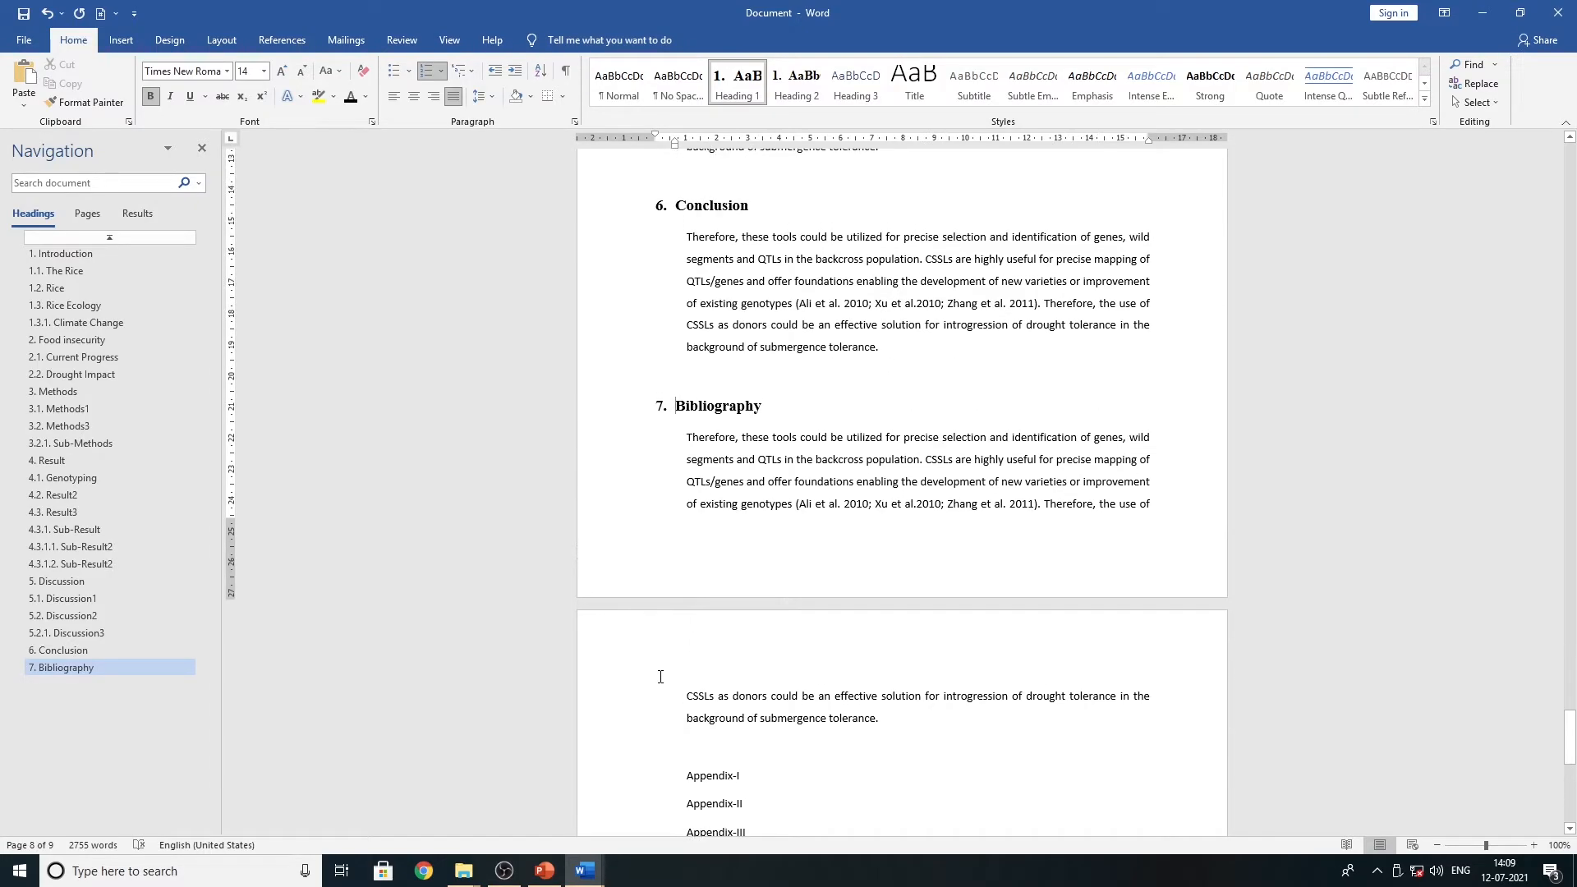
{"action": "scroll", "coordinate": [787, 590], "scroll_direction": "up", "scroll_amount": 11}
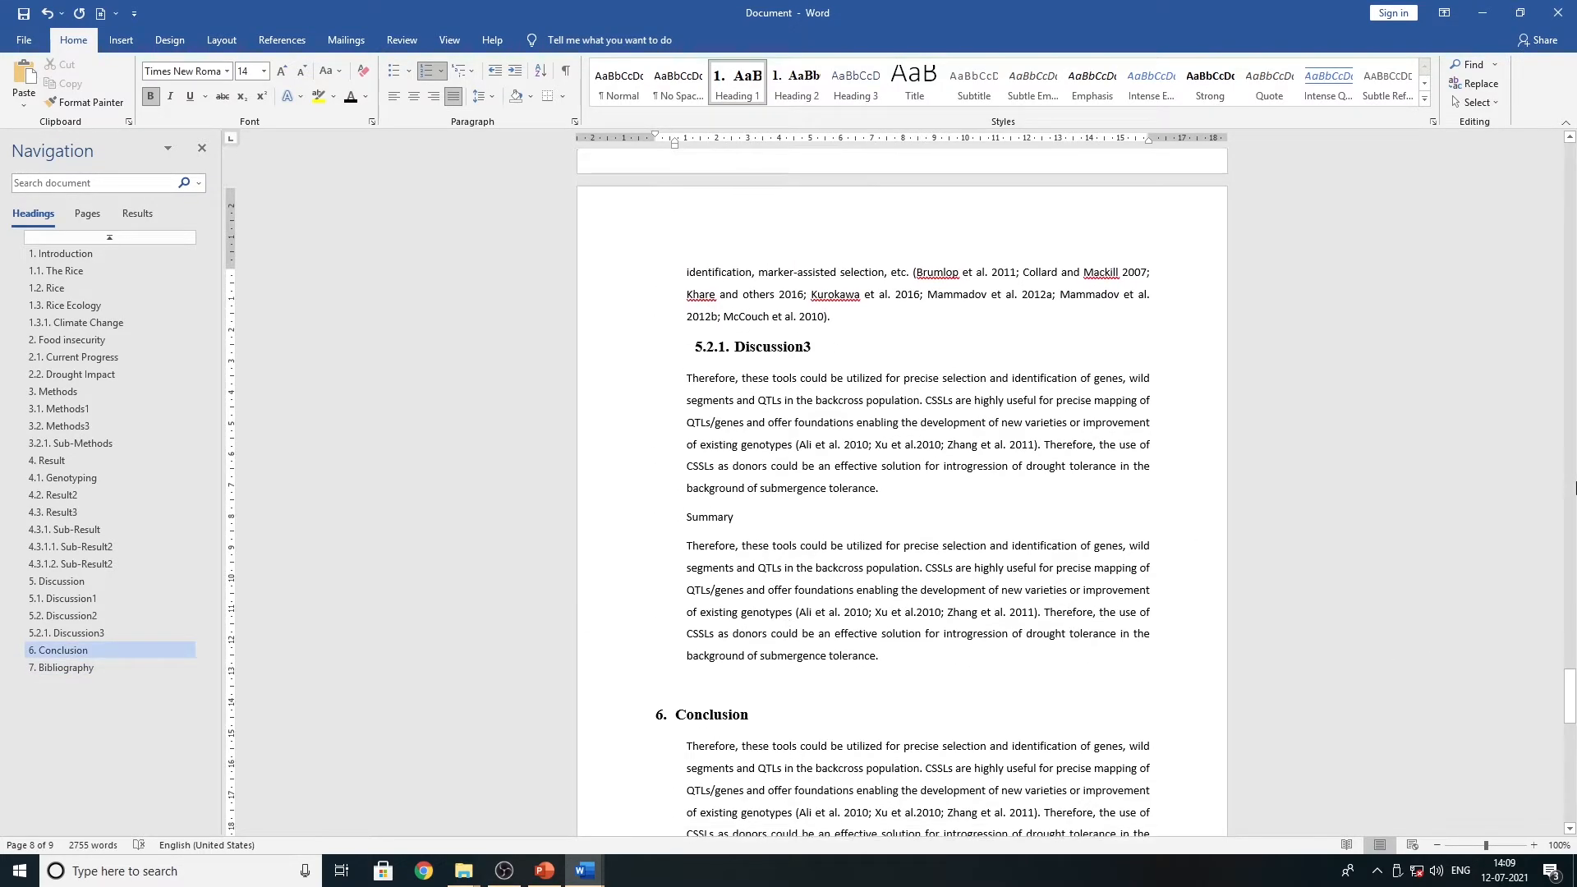
{"action": "left_click_drag", "start_coordinate": [1567, 699], "coordinate": [1567, 164]}
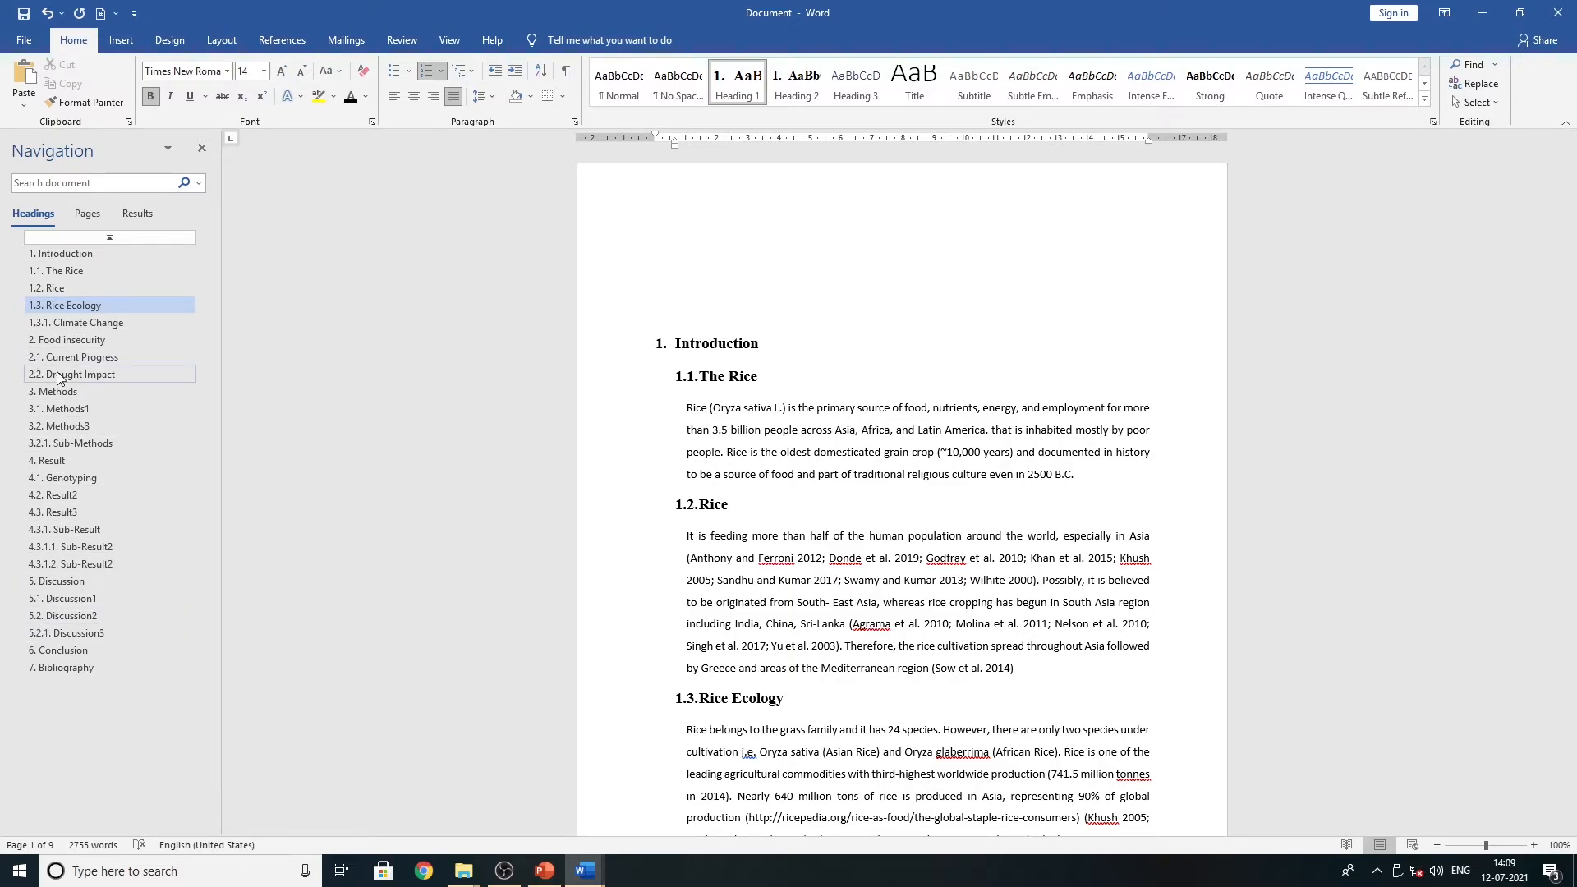
{"action": "left_click", "coordinate": [449, 39]}
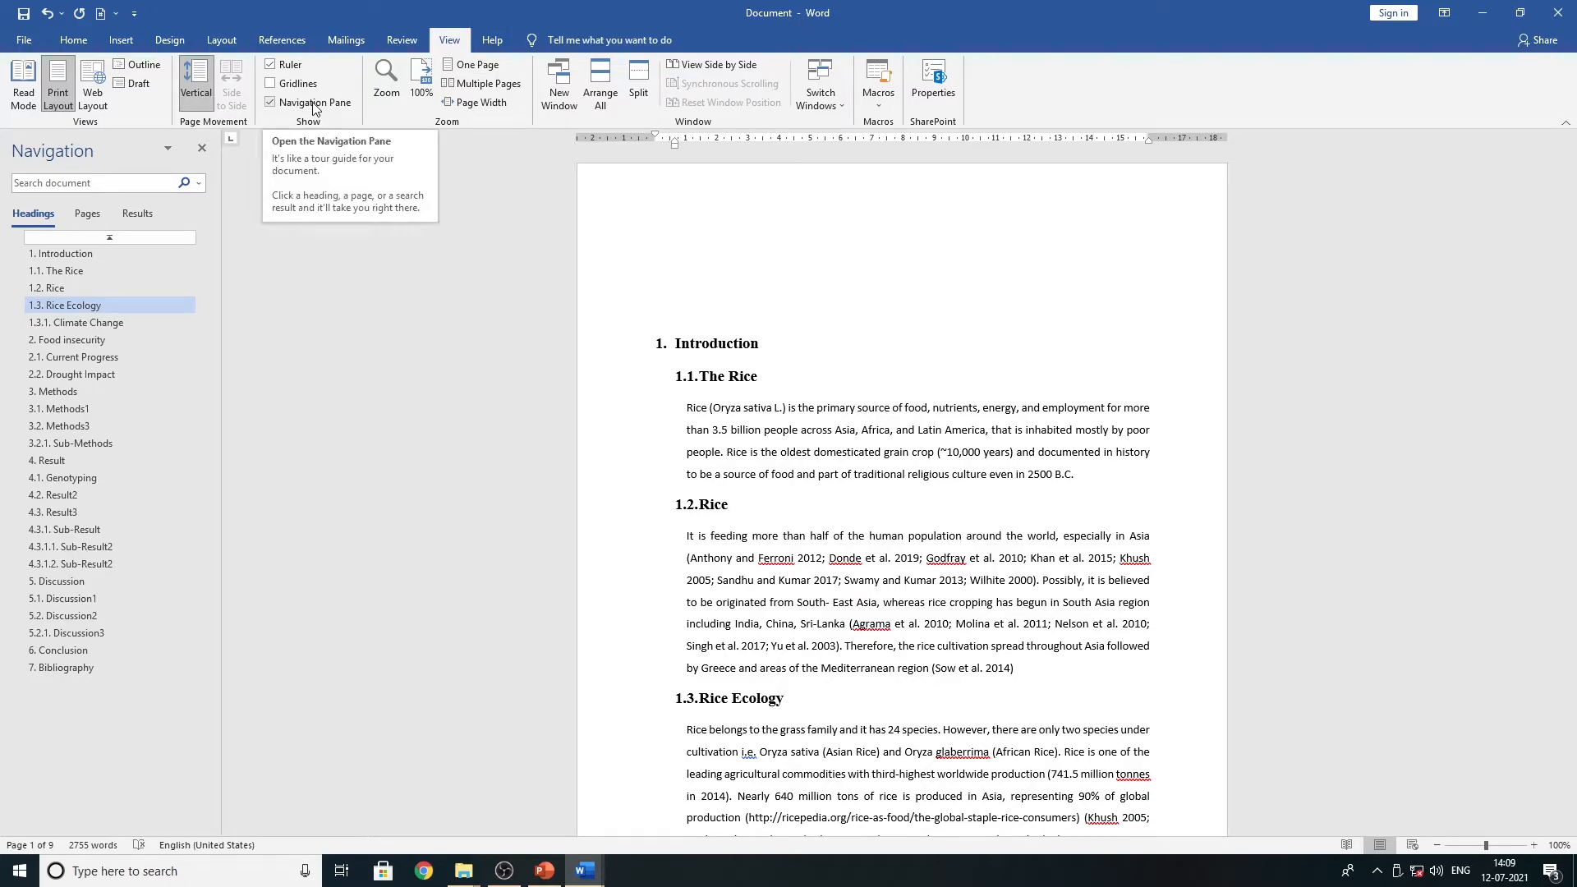
{"action": "left_click", "coordinate": [61, 511]}
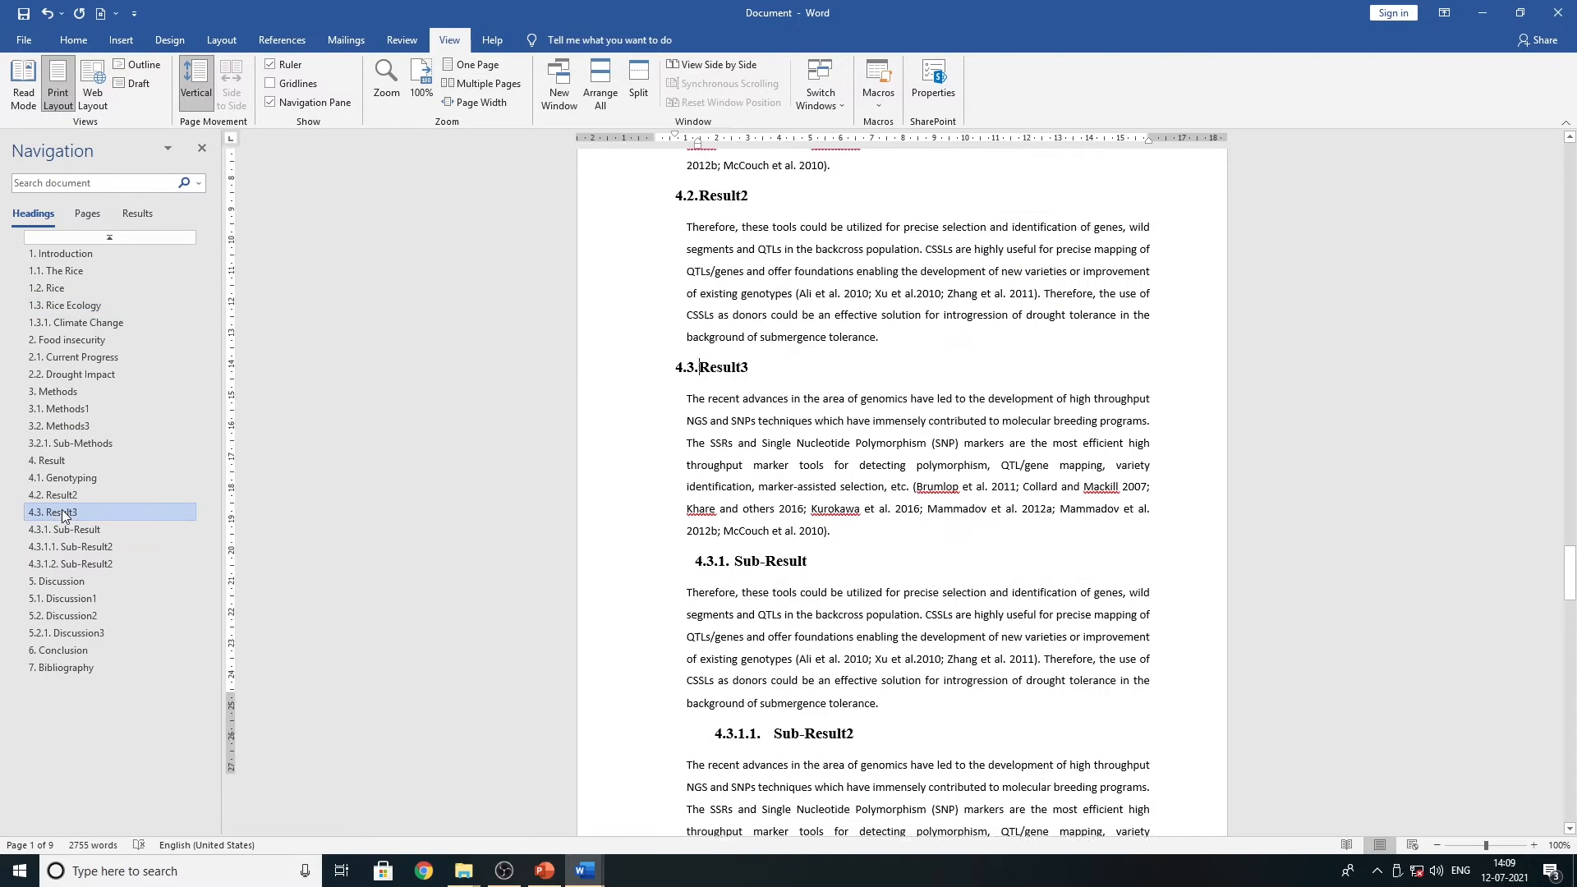
{"action": "left_click", "coordinate": [72, 612]}
{"action": "left_click", "coordinate": [62, 496]}
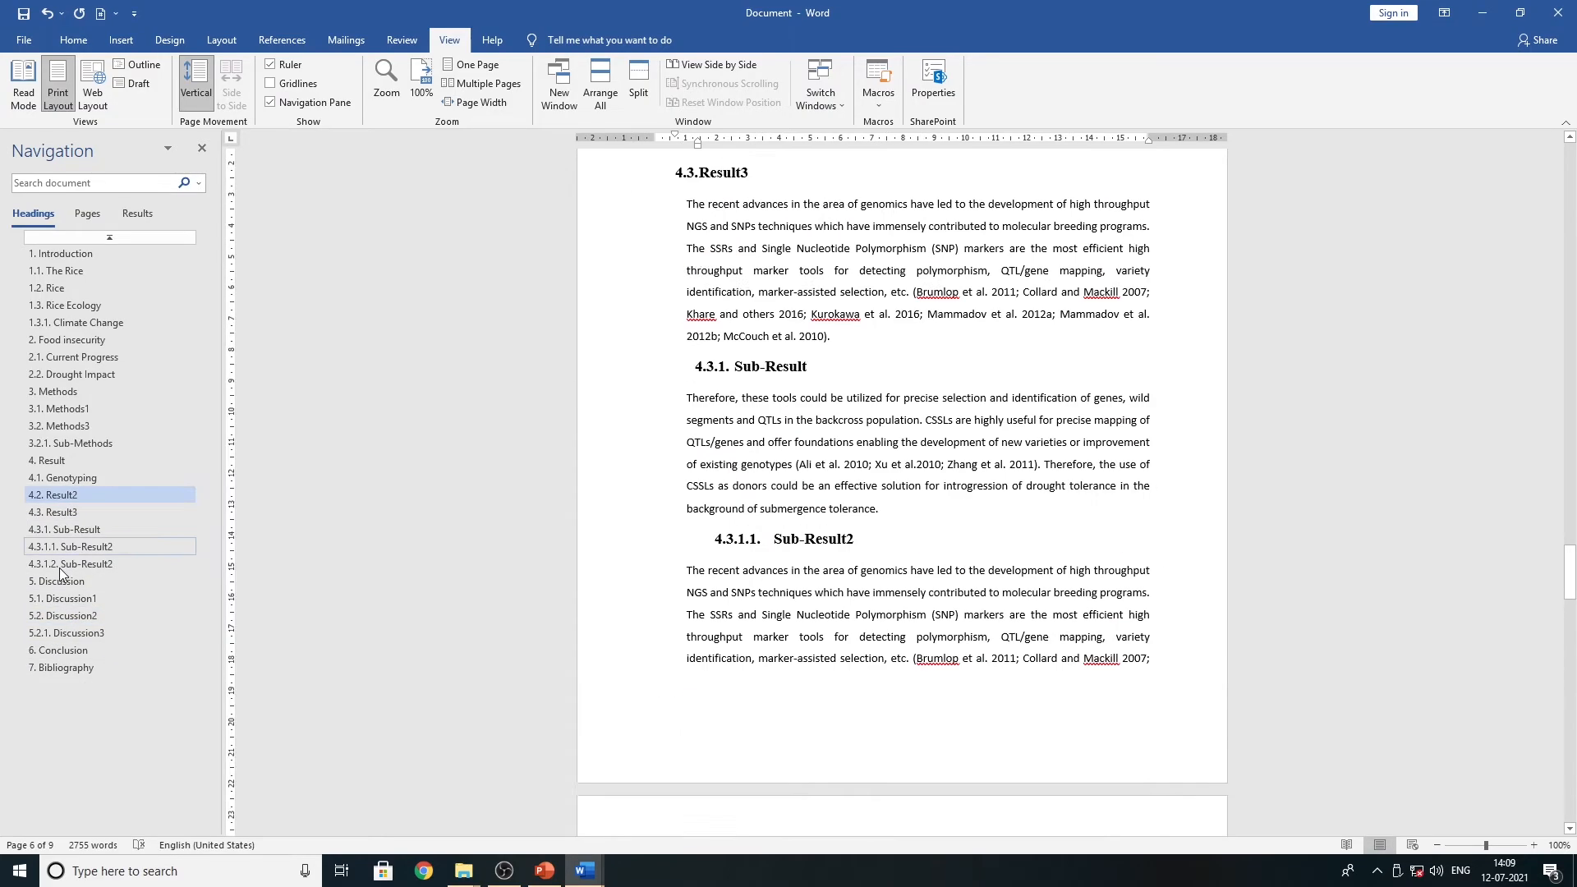
{"action": "left_click", "coordinate": [59, 584]}
{"action": "left_click", "coordinate": [59, 668]}
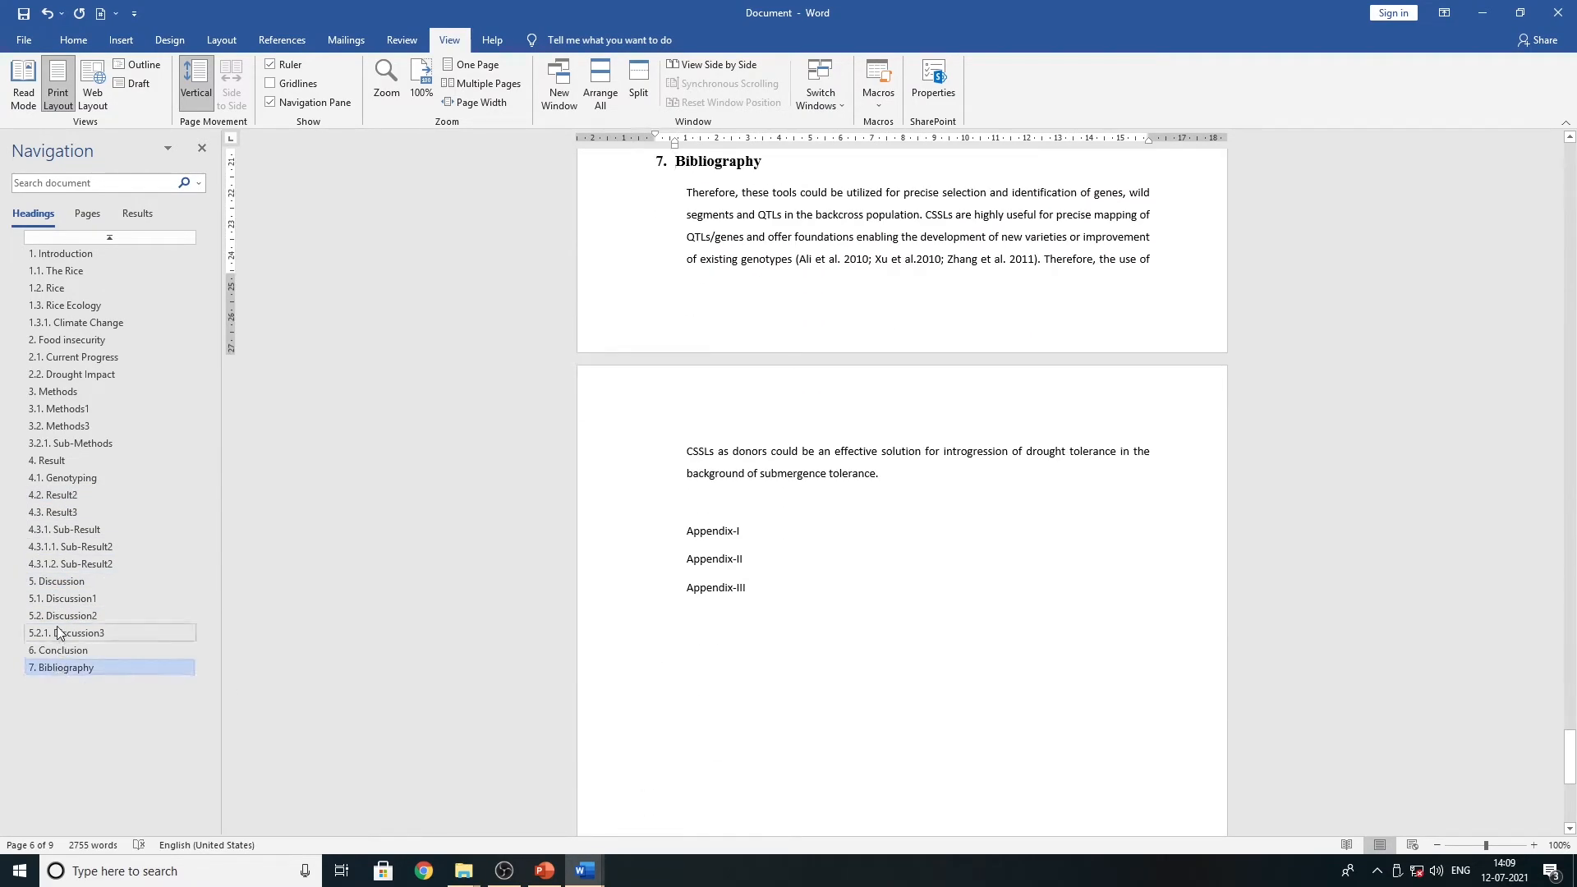
{"action": "left_click", "coordinate": [50, 575]}
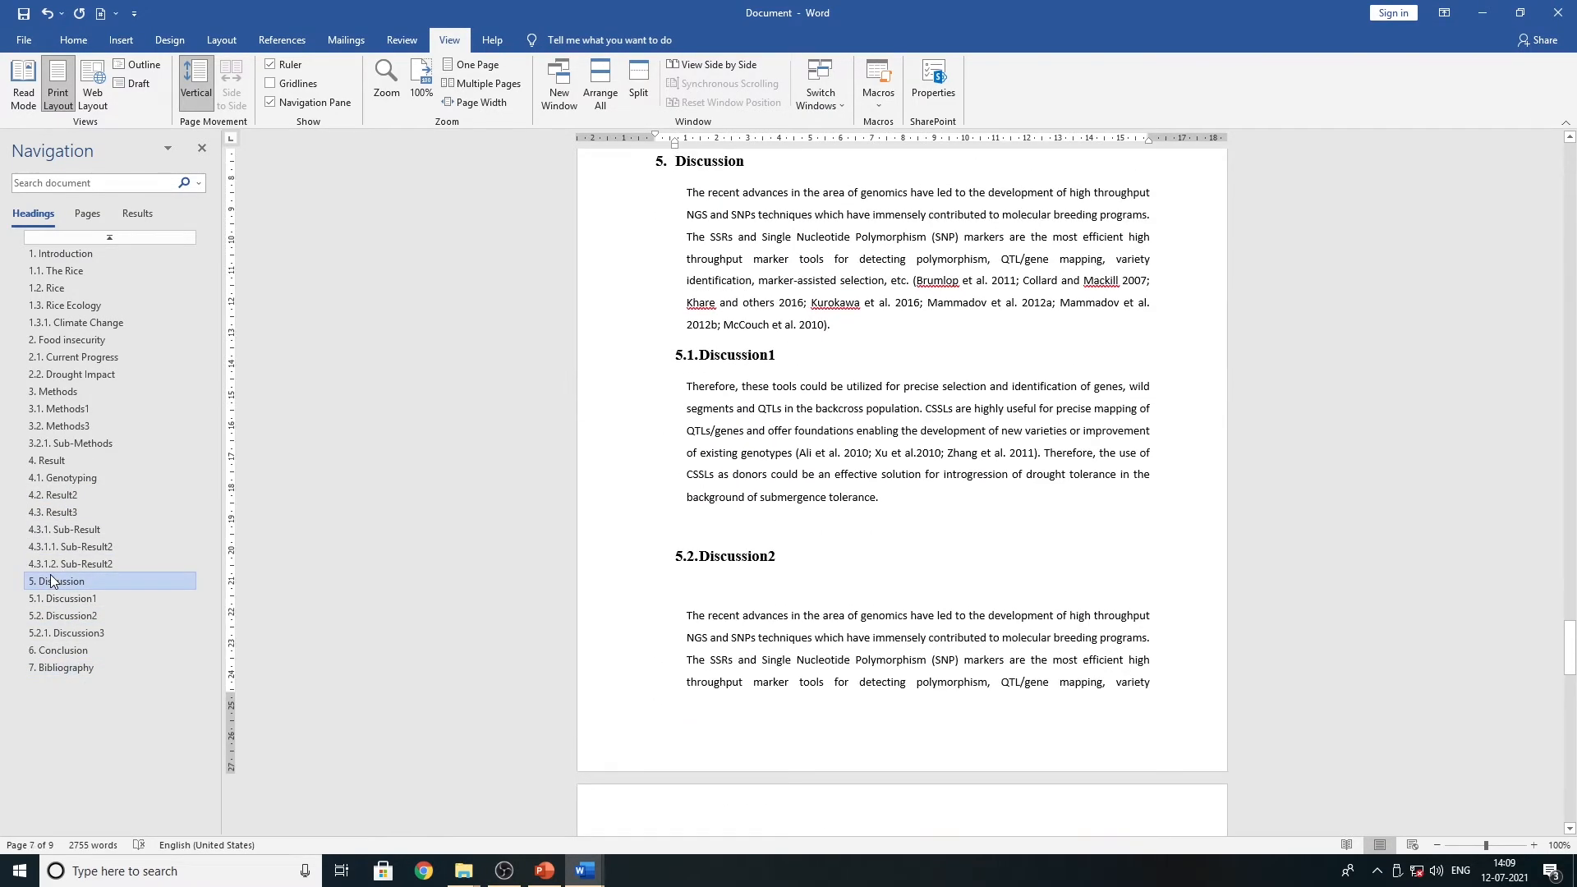
{"action": "left_click", "coordinate": [59, 253]}
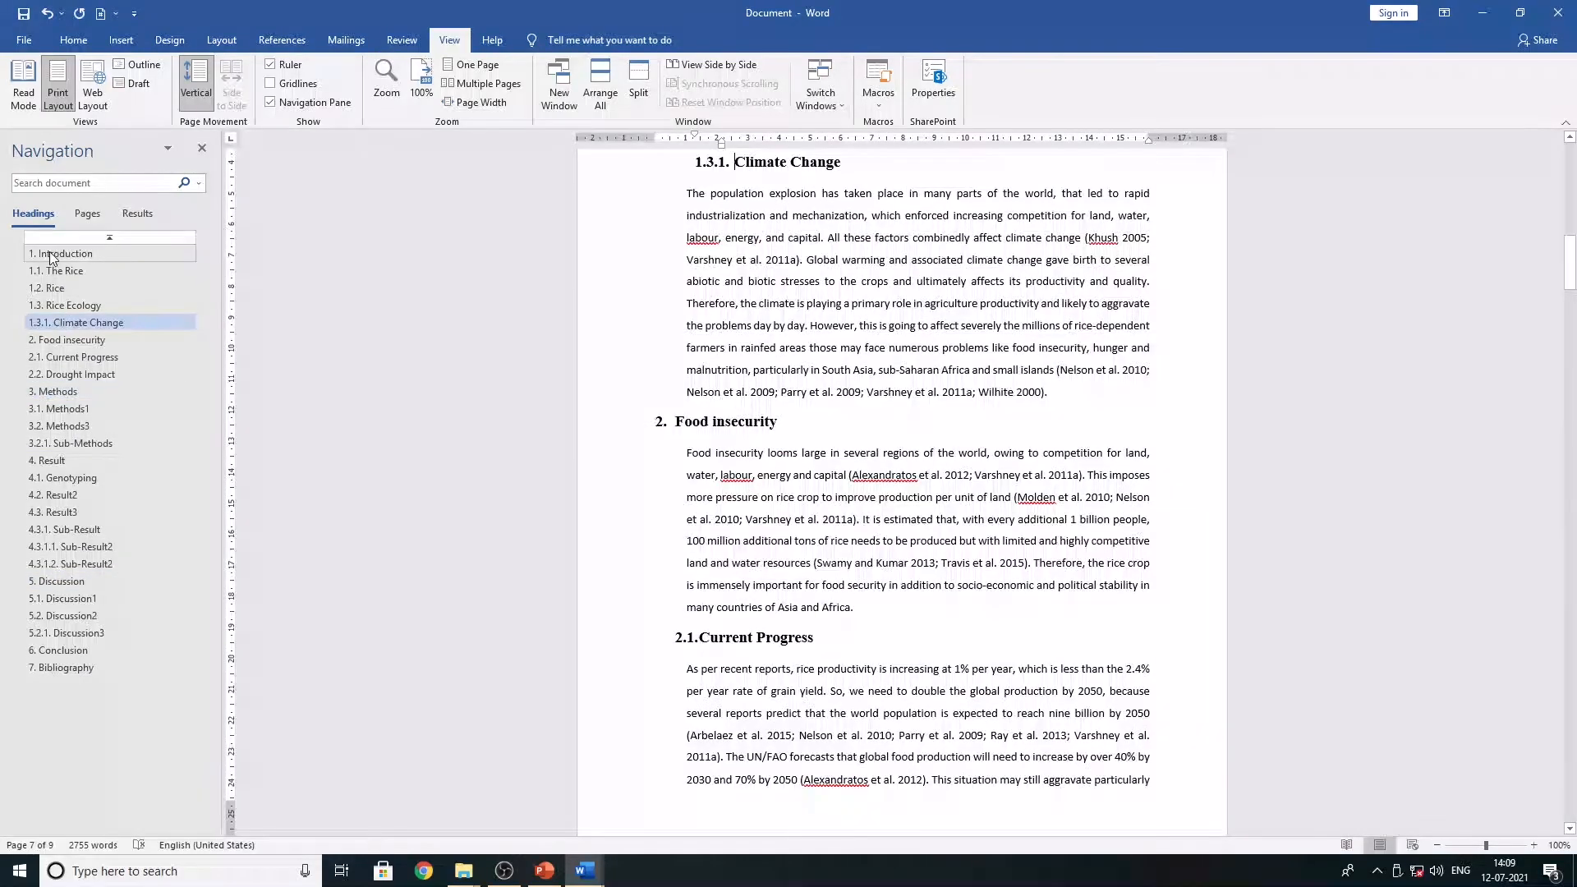
{"action": "left_click_drag", "start_coordinate": [1570, 216], "coordinate": [1569, 168]}
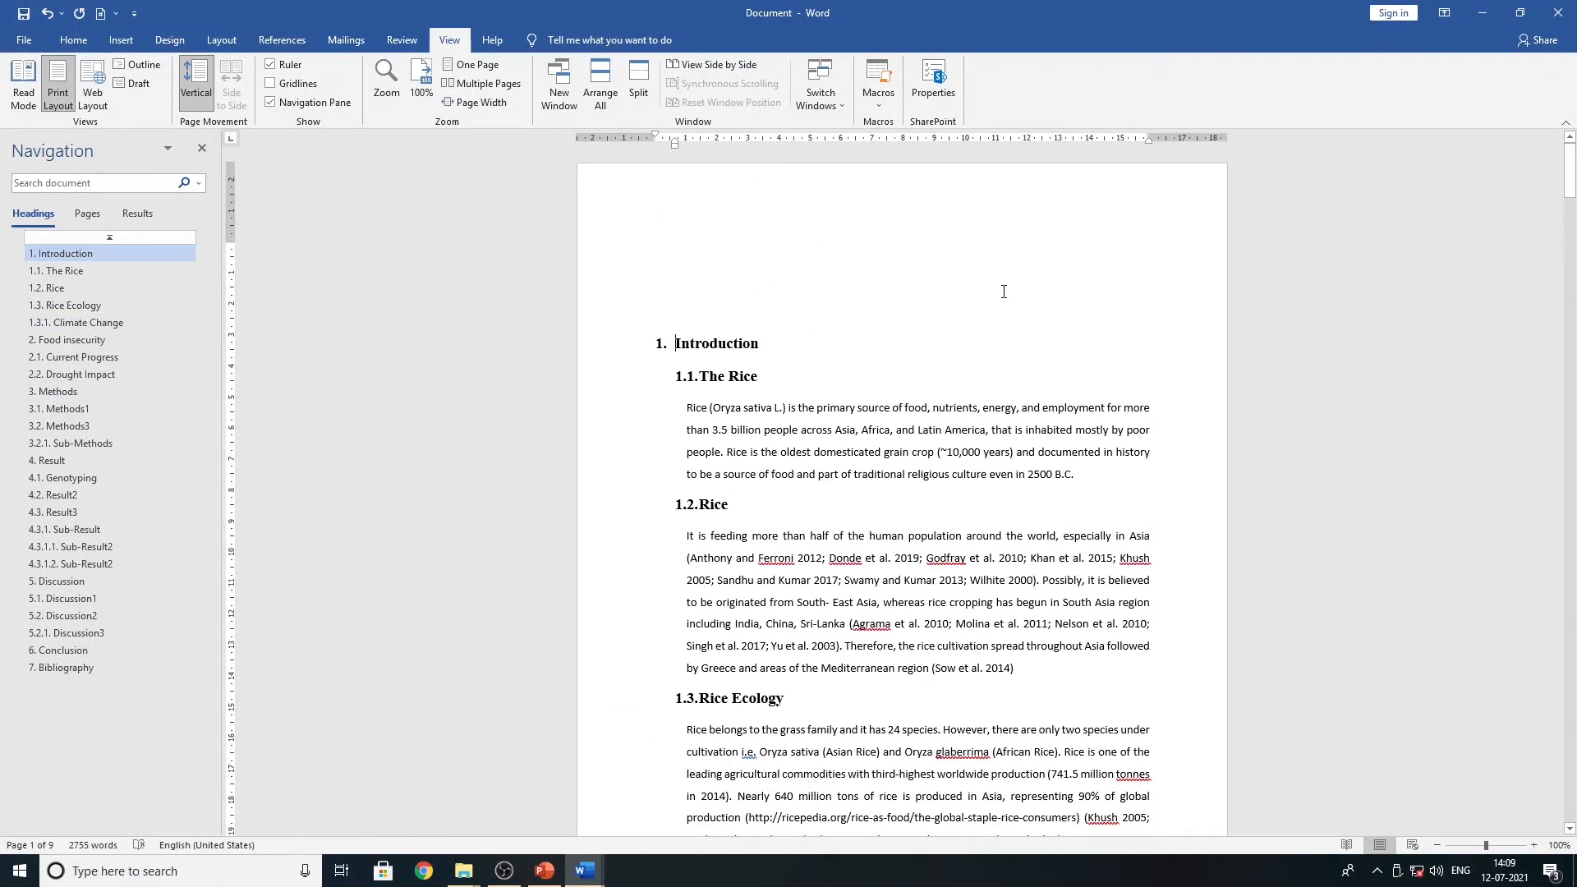
{"action": "left_click", "coordinate": [709, 288]}
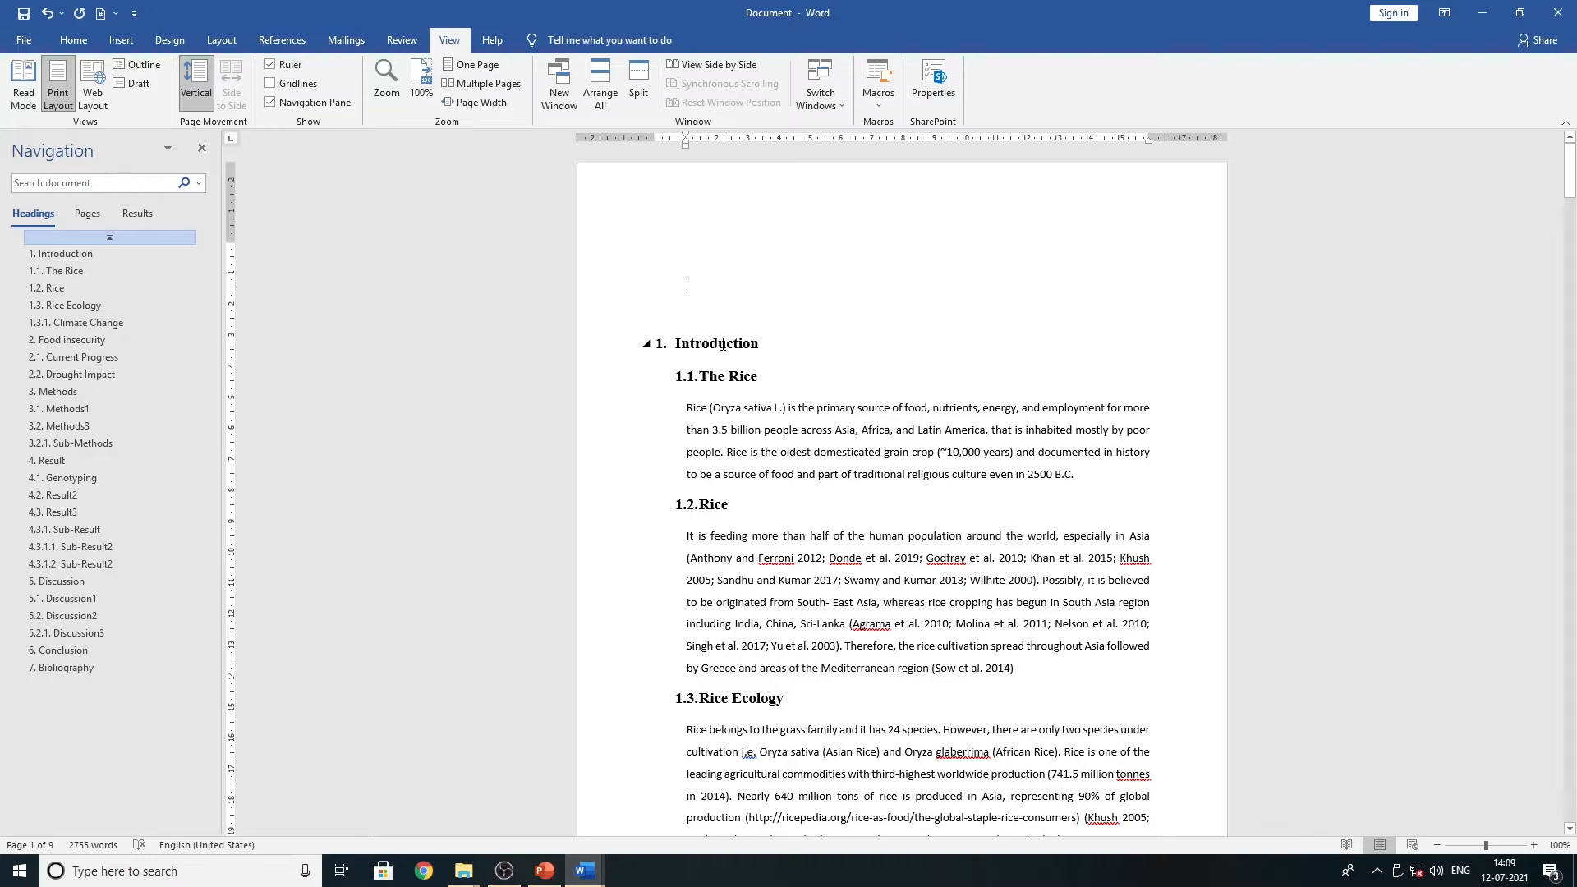
- Add two blank lines after the Climate Change paragraph, above the Food insecurity heading, and place the cursor on the first one
{"action": "scroll", "coordinate": [721, 344], "scroll_direction": "down", "scroll_amount": 10}
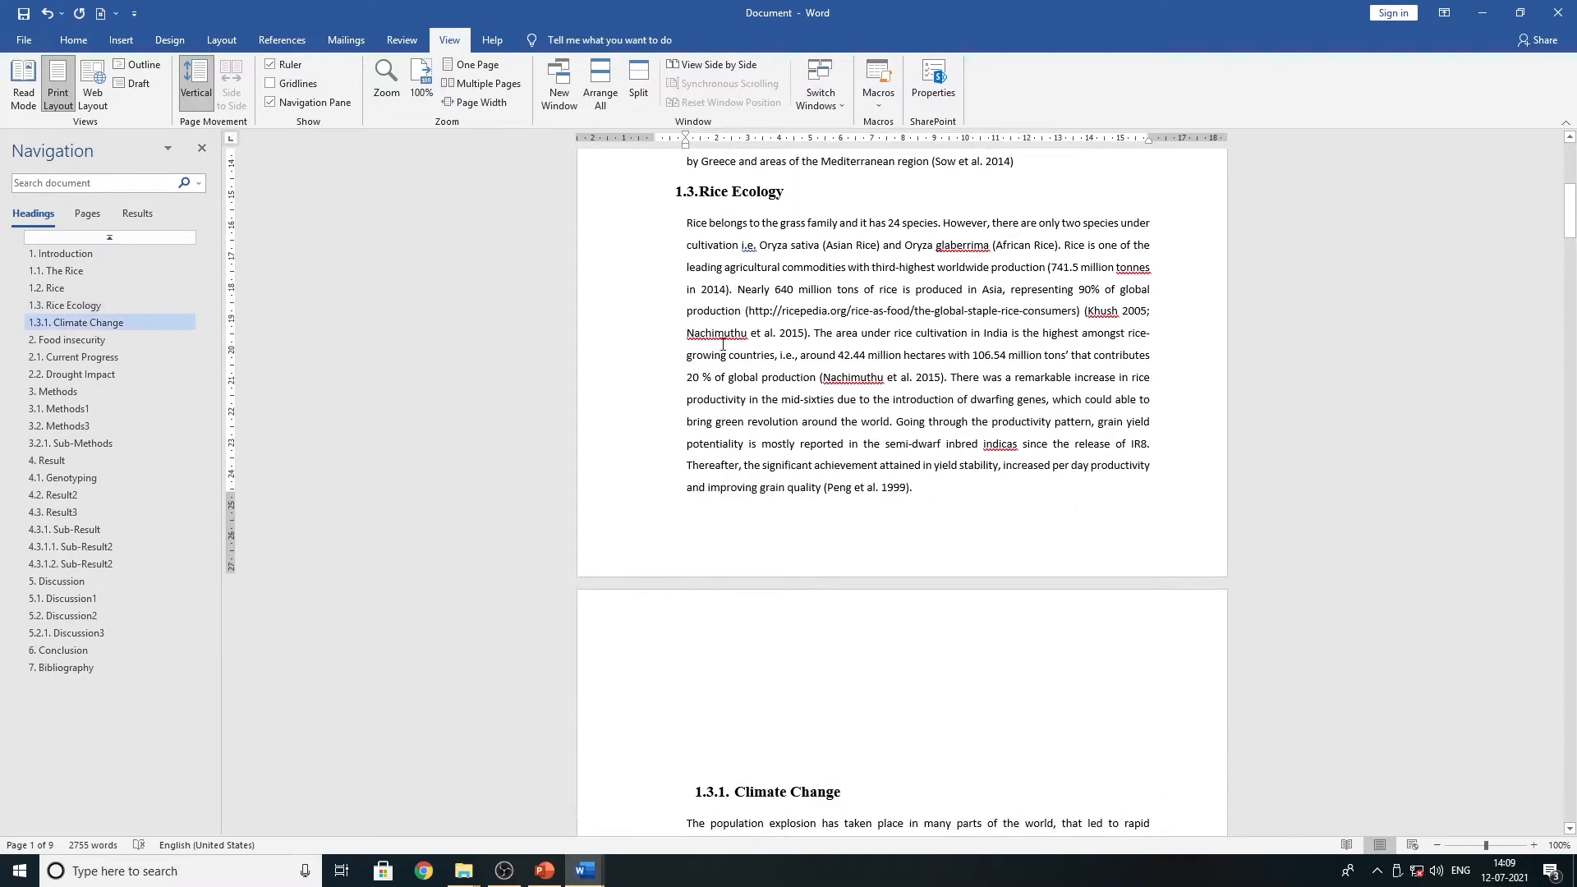
{"action": "scroll", "coordinate": [830, 540], "scroll_direction": "down", "scroll_amount": 5}
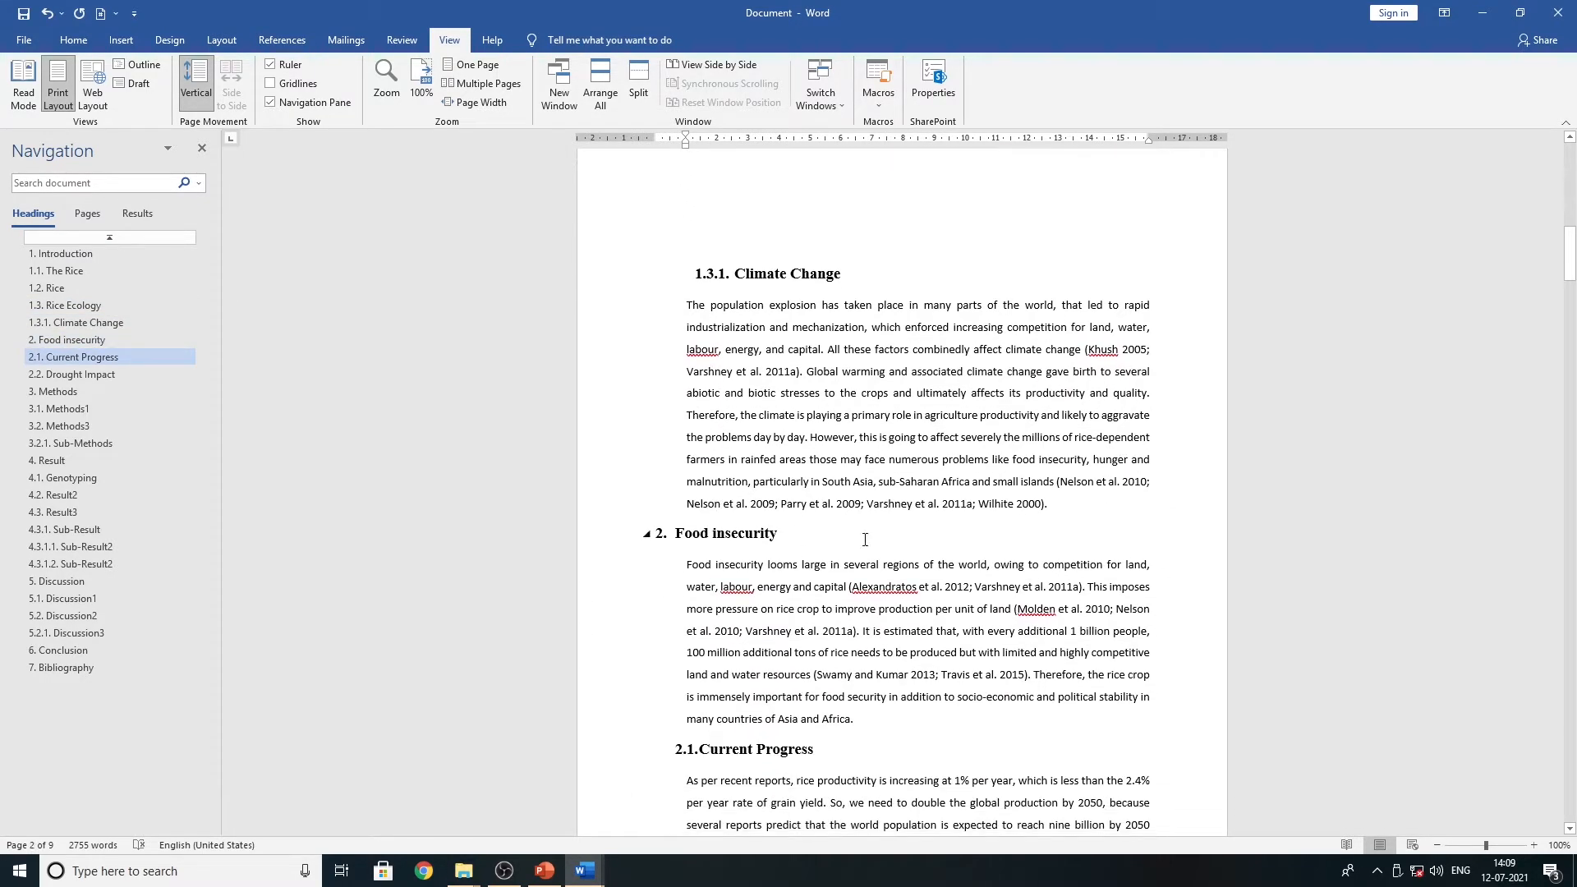
{"action": "left_click", "coordinate": [1092, 507]}
{"action": "key", "text": "Return"}
{"action": "key", "text": "Return"}
{"action": "key", "text": "Up"}
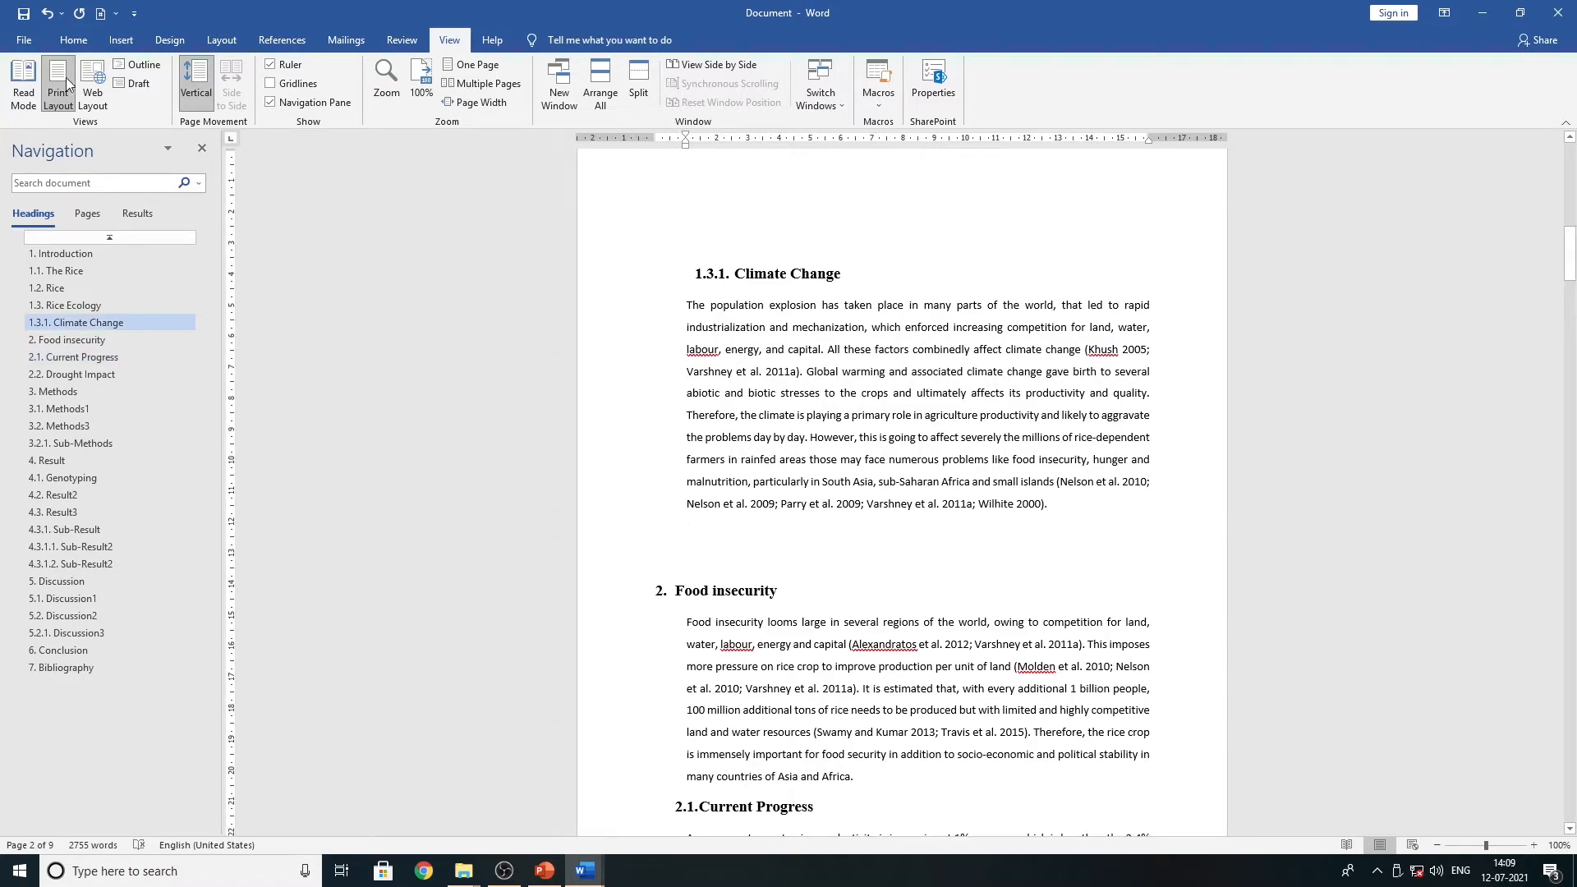
- Insert a table with one row and one column on the blank line below the Climate Change paragraph
{"action": "left_click", "coordinate": [66, 43]}
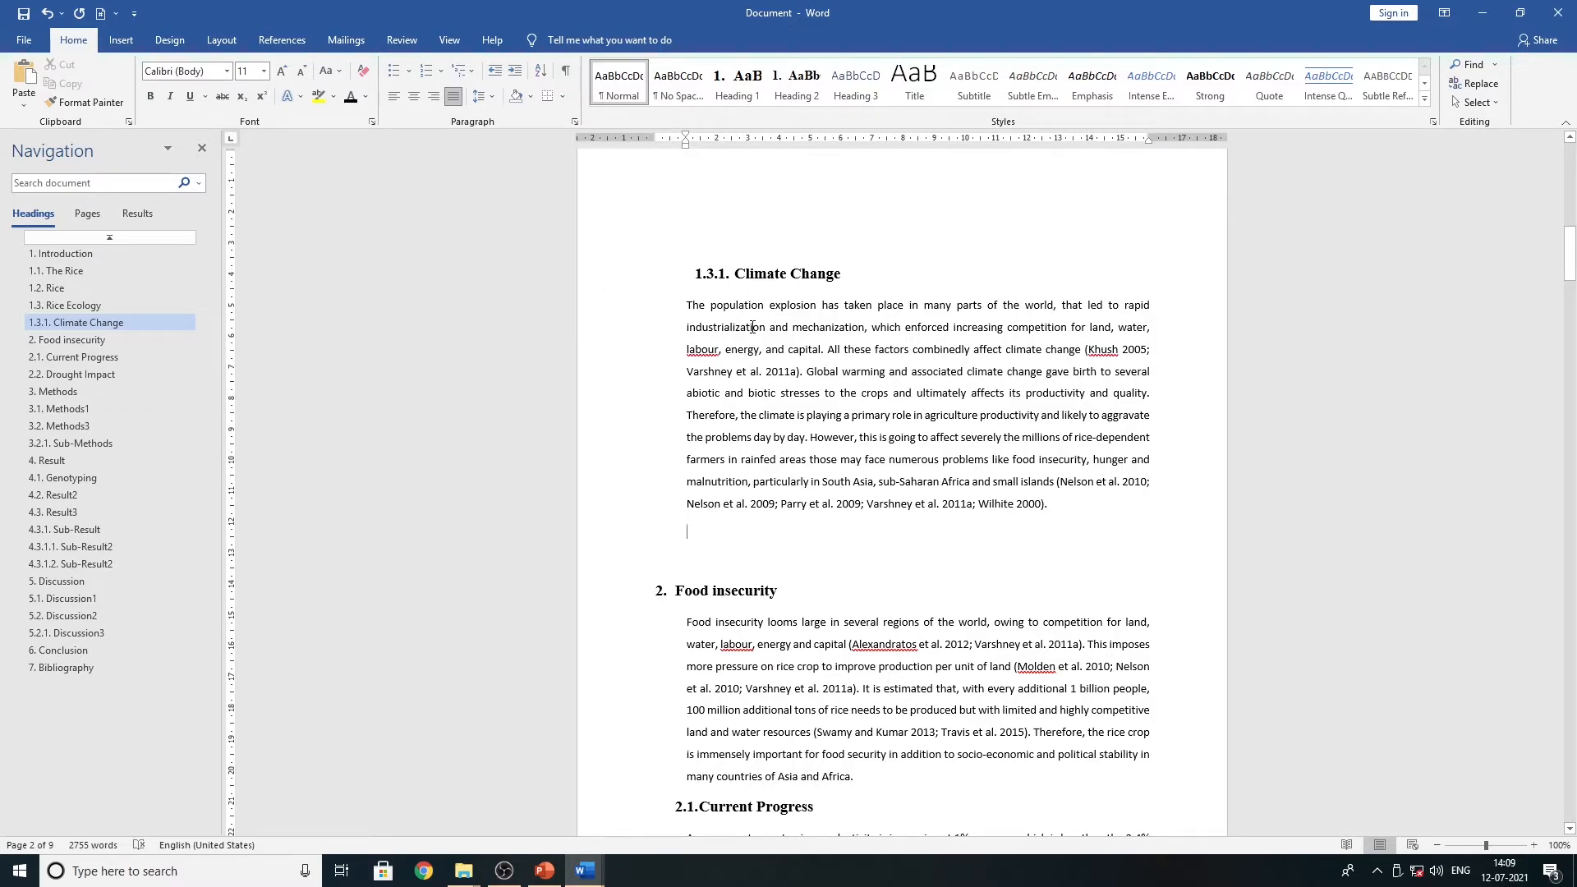
{"action": "left_click", "coordinate": [122, 41]}
{"action": "left_click", "coordinate": [137, 98]}
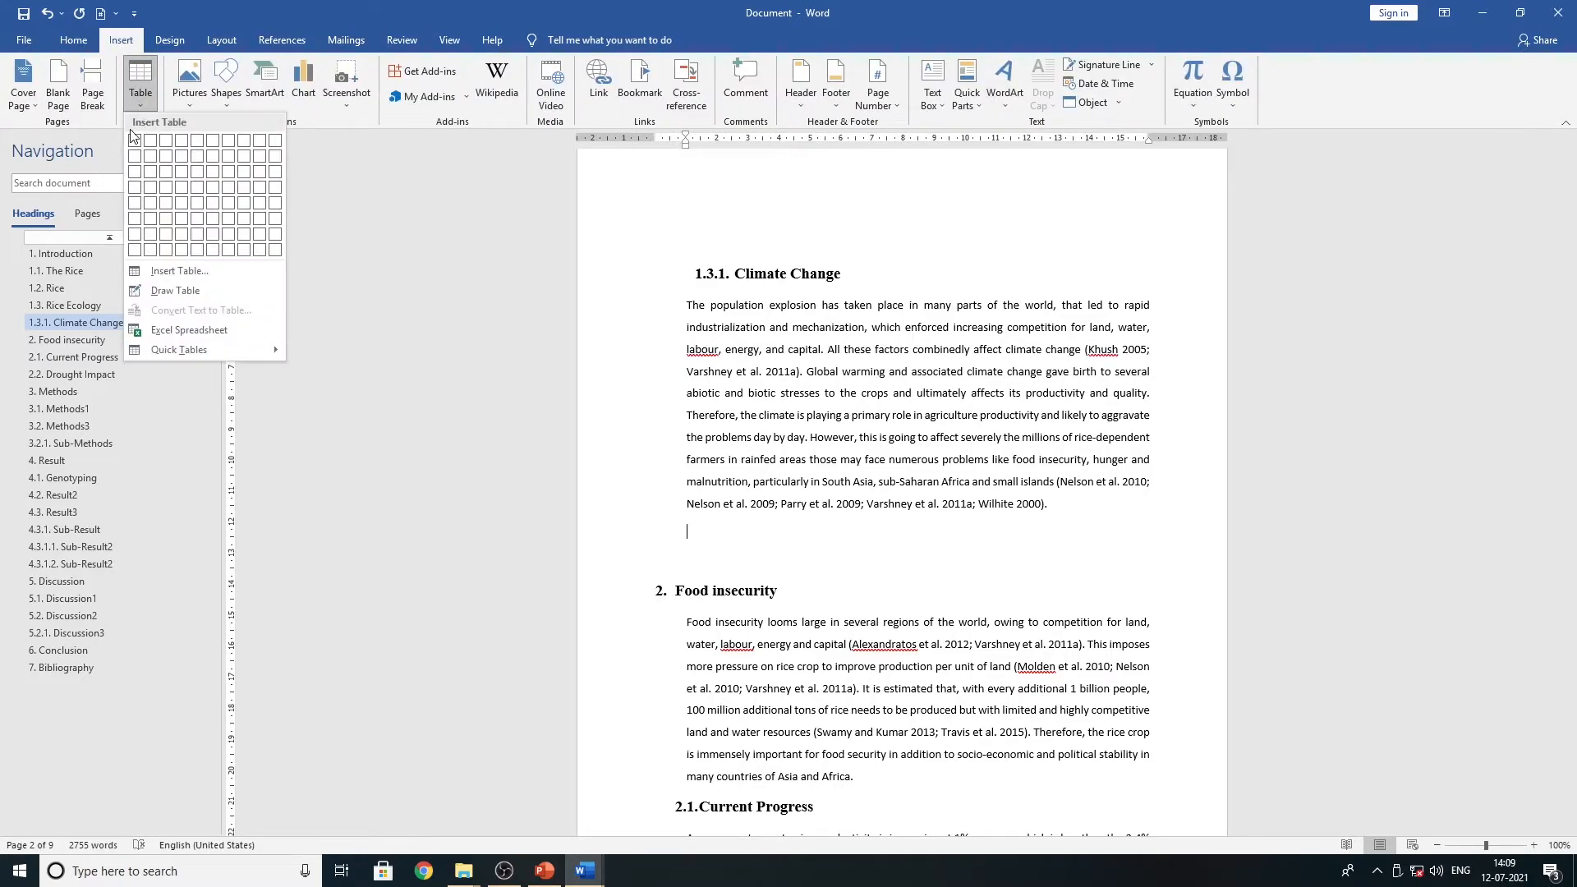
{"action": "left_click", "coordinate": [134, 144]}
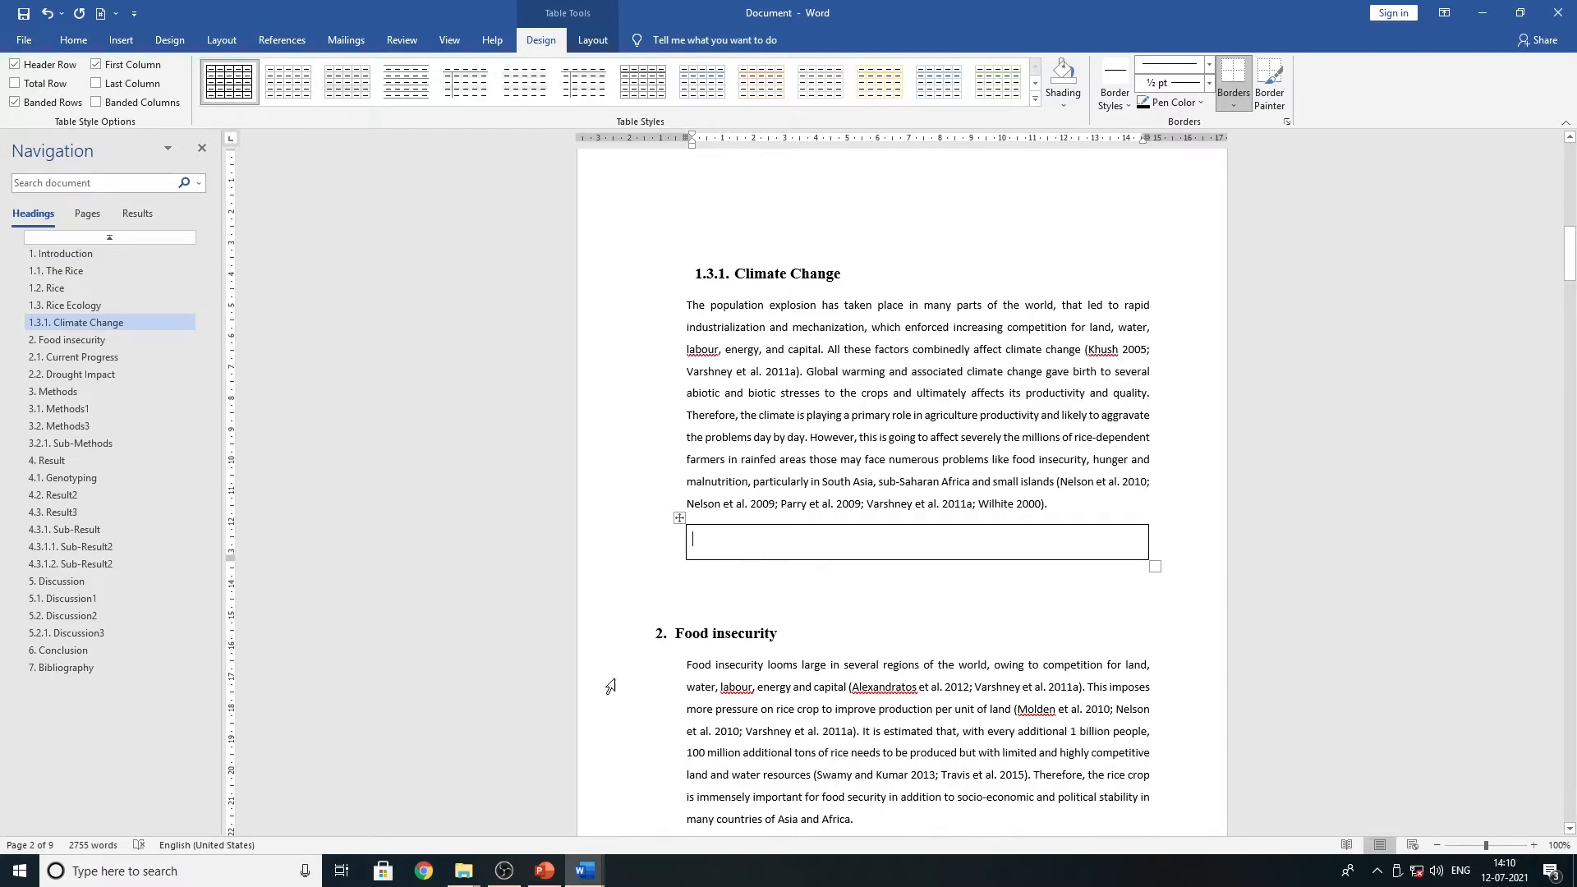
- Copy the Blue and Purple Simple Teamwork Keynote chart image from the Thesis-Book-Final Setup folder and paste it into the table cell below the Climate Change paragraph
{"action": "mouse_move", "coordinate": [464, 871]}
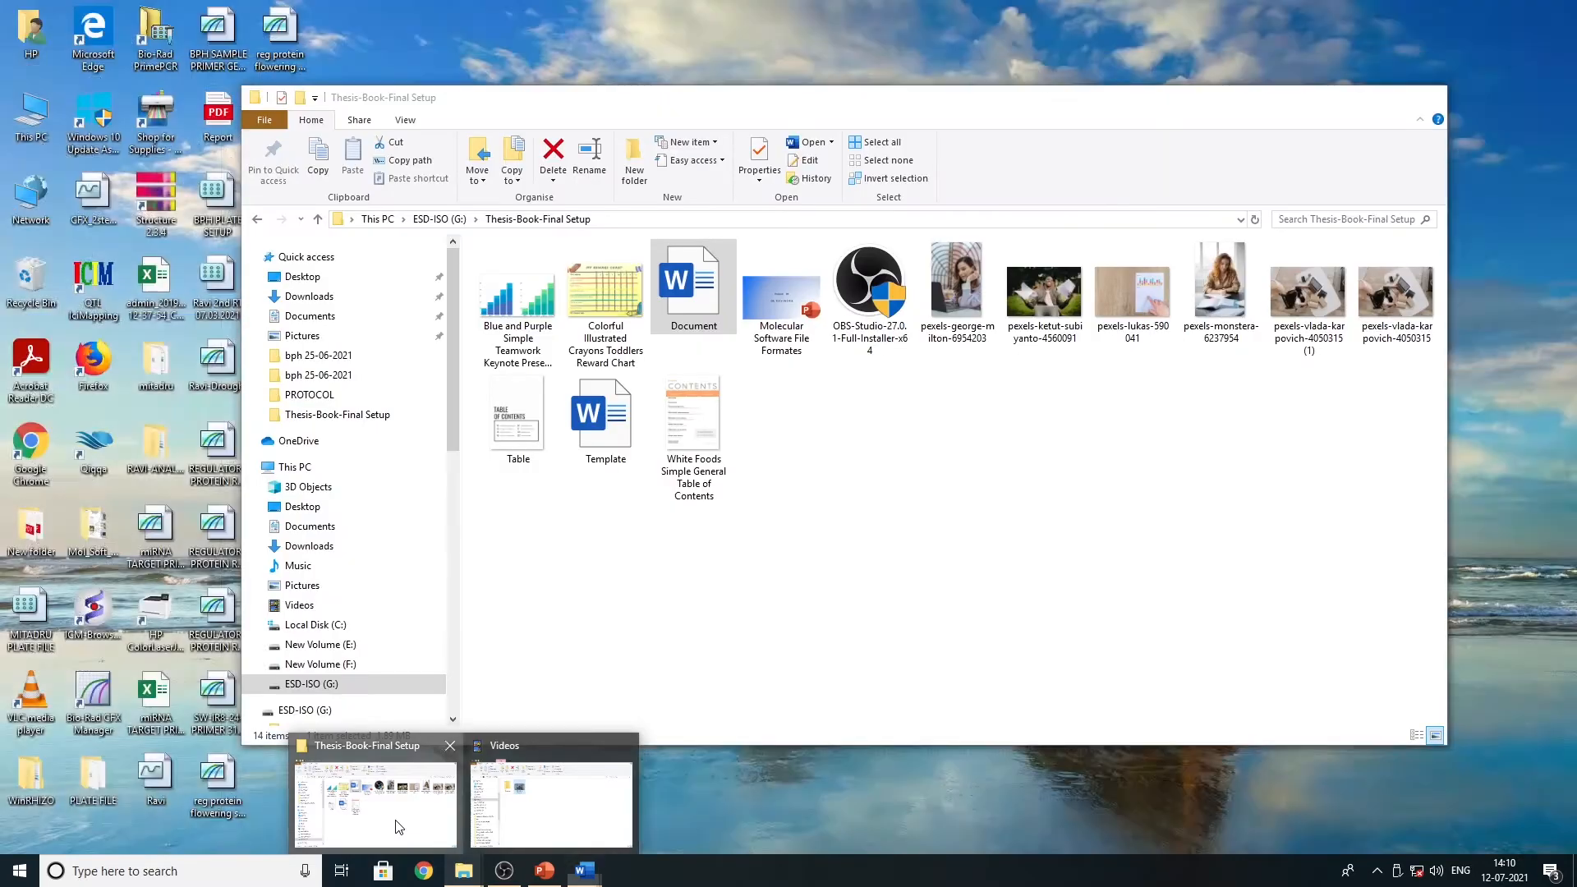
{"action": "left_click", "coordinate": [400, 827]}
{"action": "left_click", "coordinate": [517, 306]}
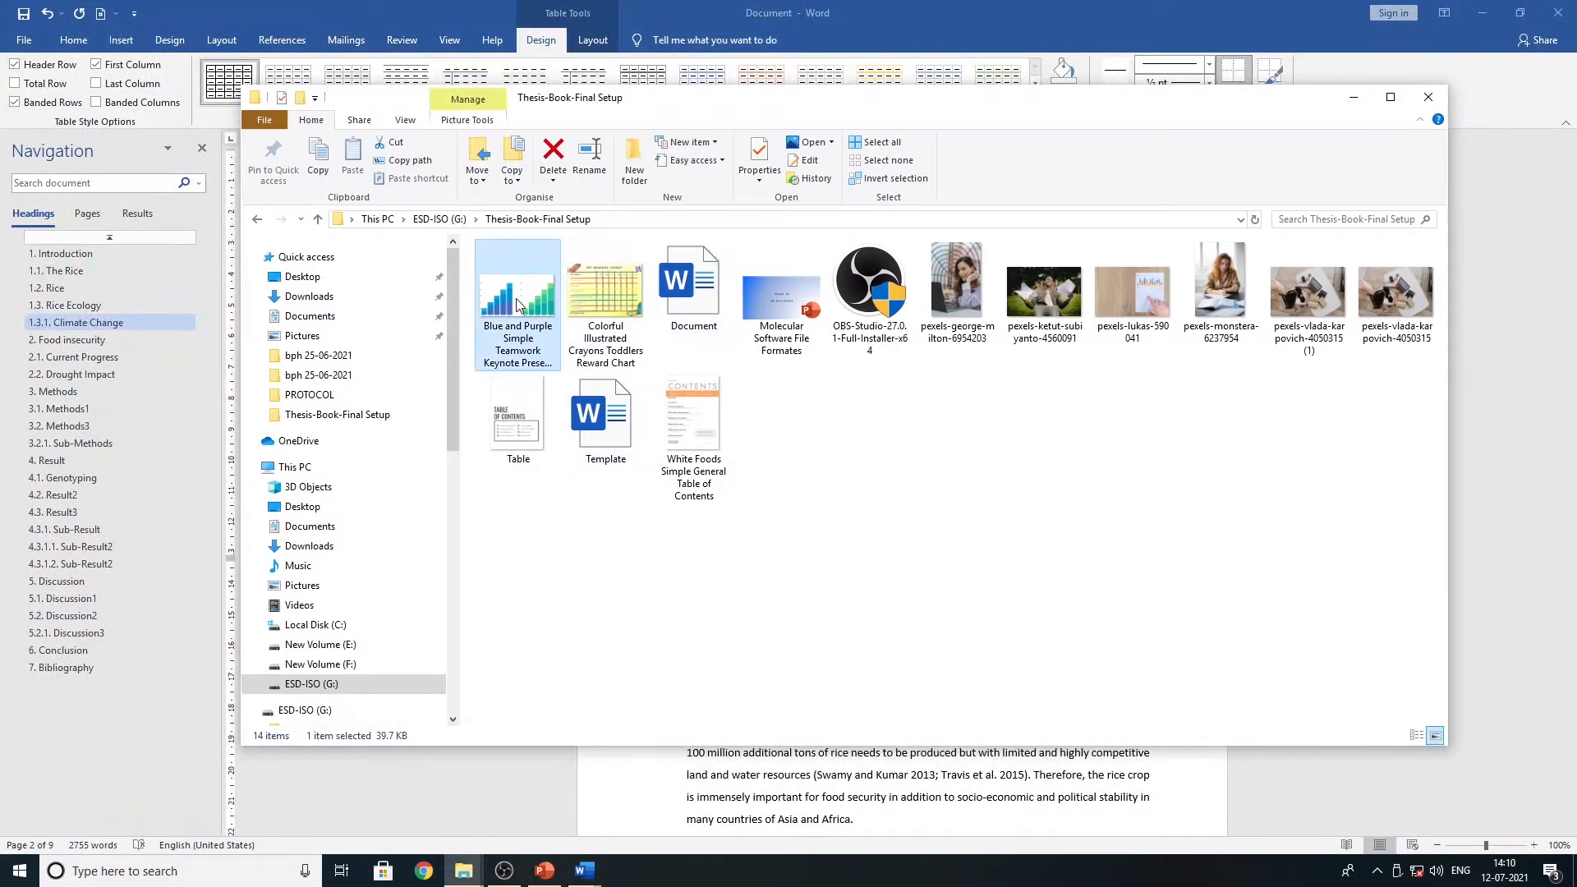
{"action": "key", "text": "ctrl+c"}
{"action": "left_click", "coordinate": [1565, 207]}
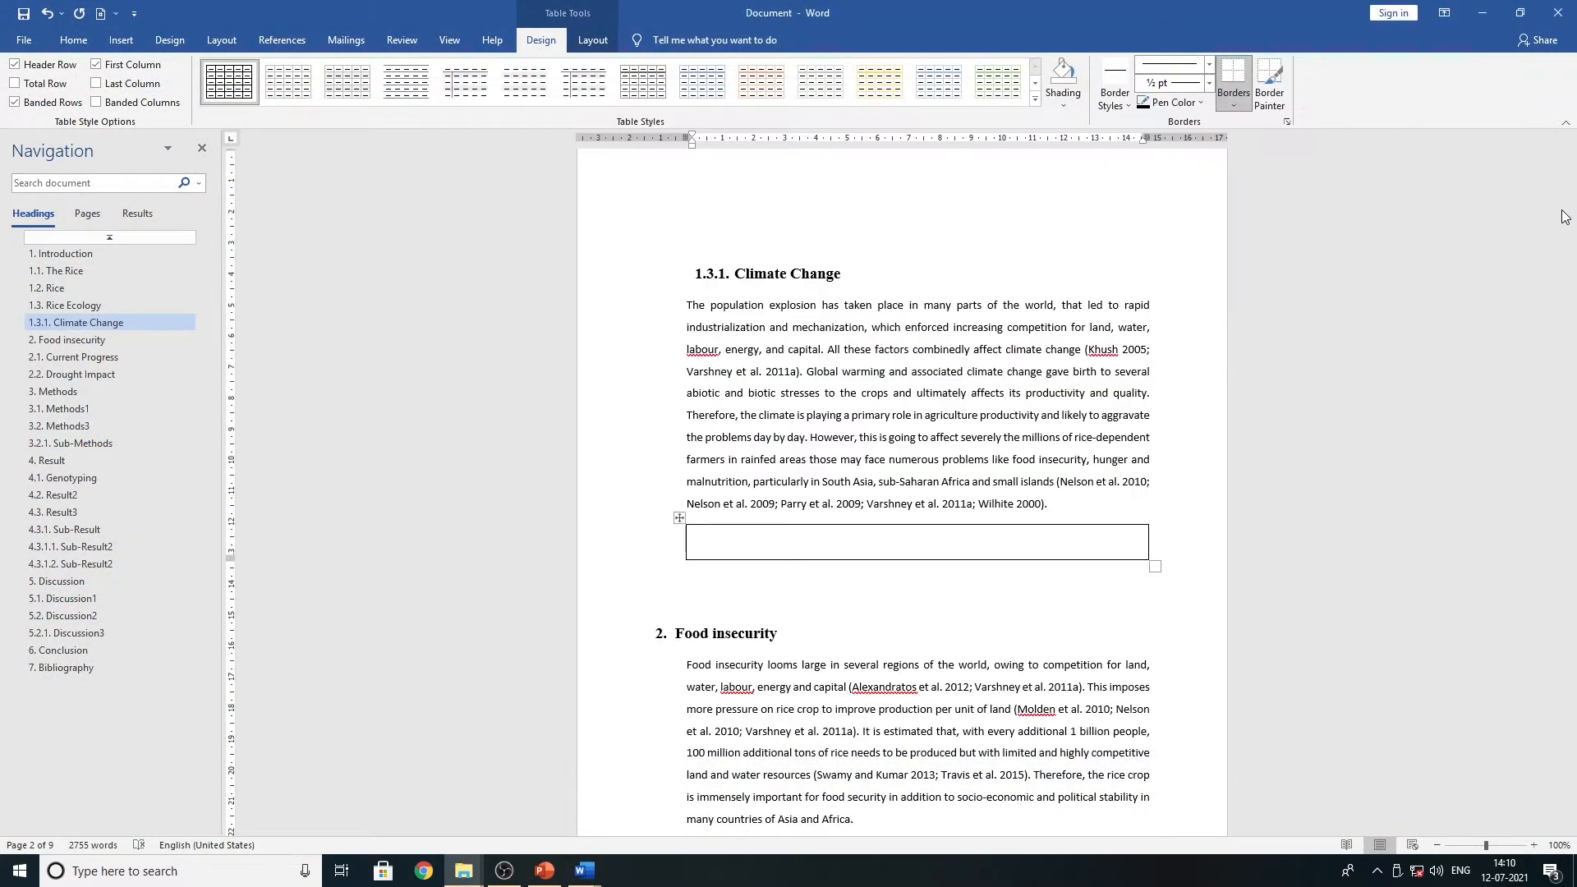
{"action": "right_click", "coordinate": [796, 540]}
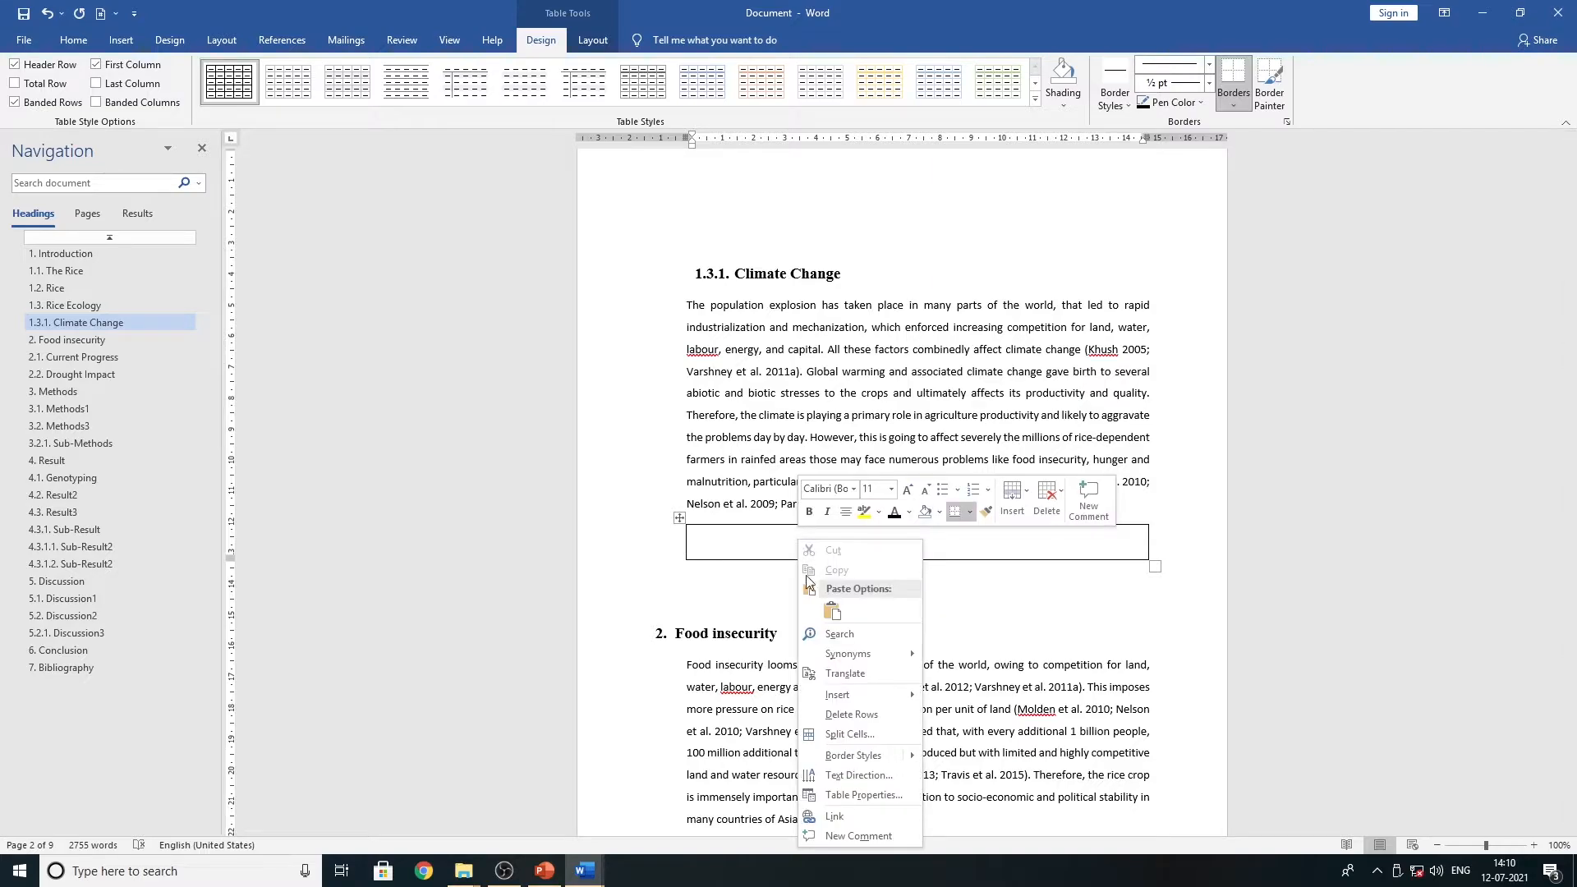
{"action": "left_click", "coordinate": [832, 611]}
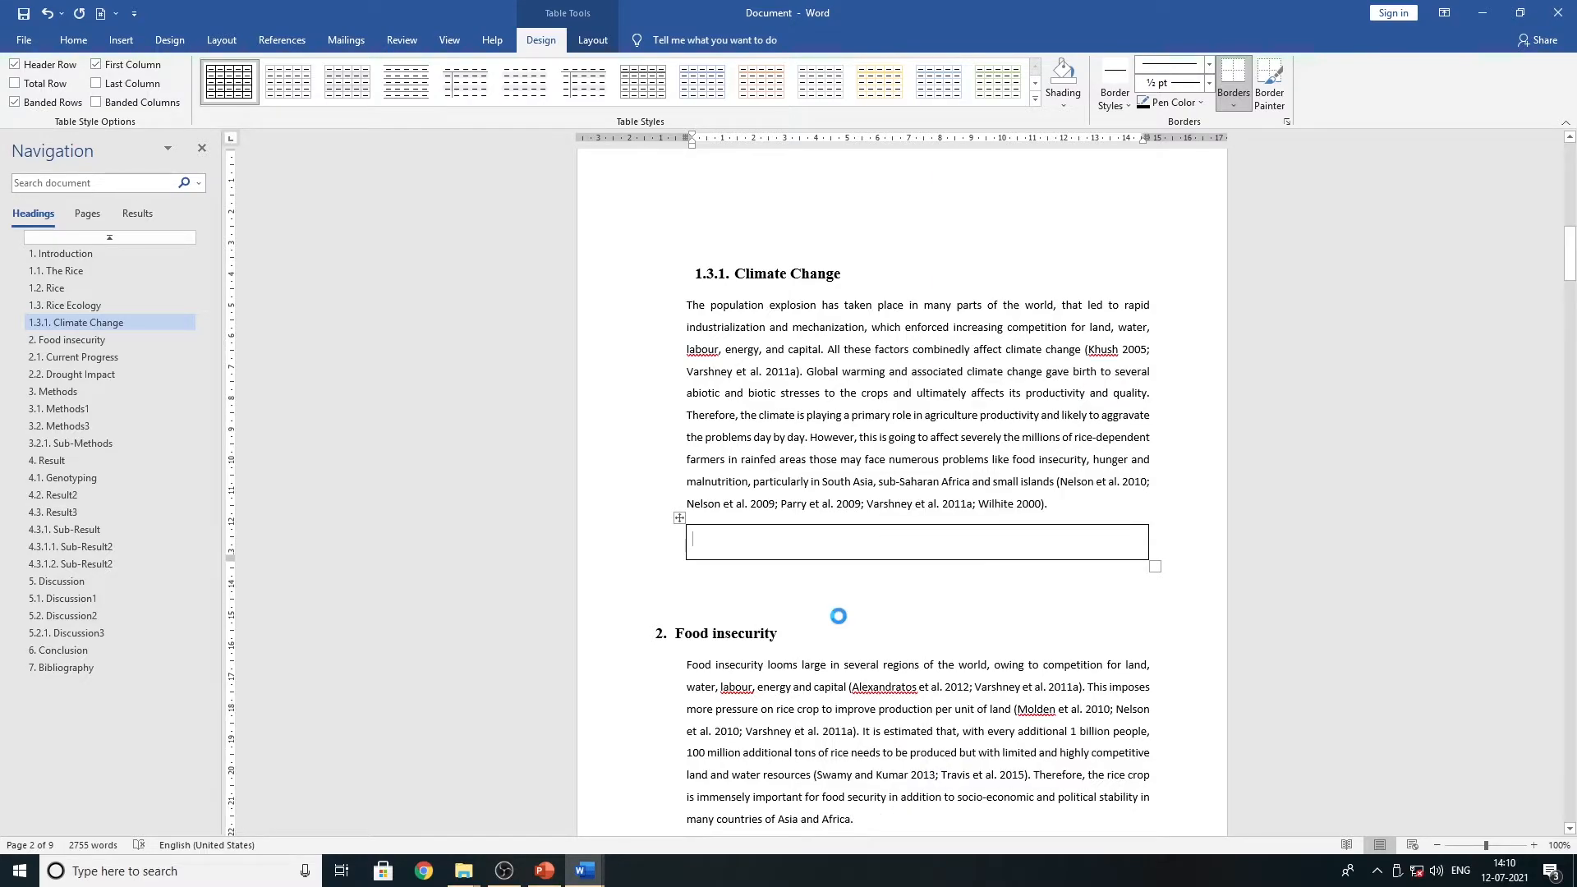
{"action": "scroll", "coordinate": [838, 617], "scroll_direction": "down", "scroll_amount": 2}
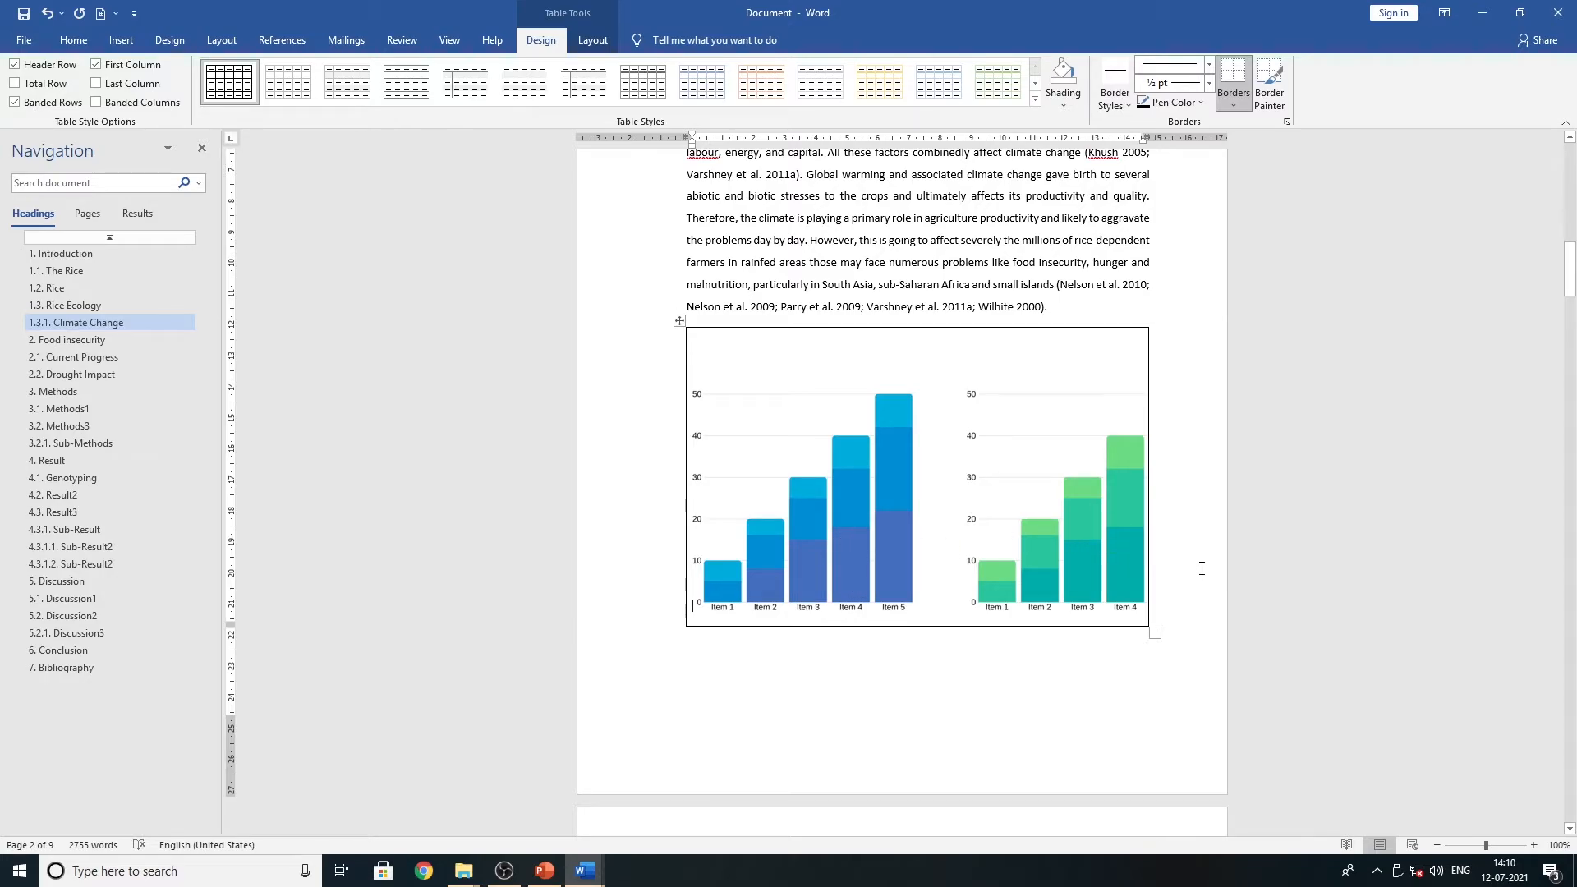
- Shrink the pasted chart picture proportionally to about 14.05 cm wide and 7.9 cm high so it fits inside the table cell
{"action": "left_click", "coordinate": [885, 512]}
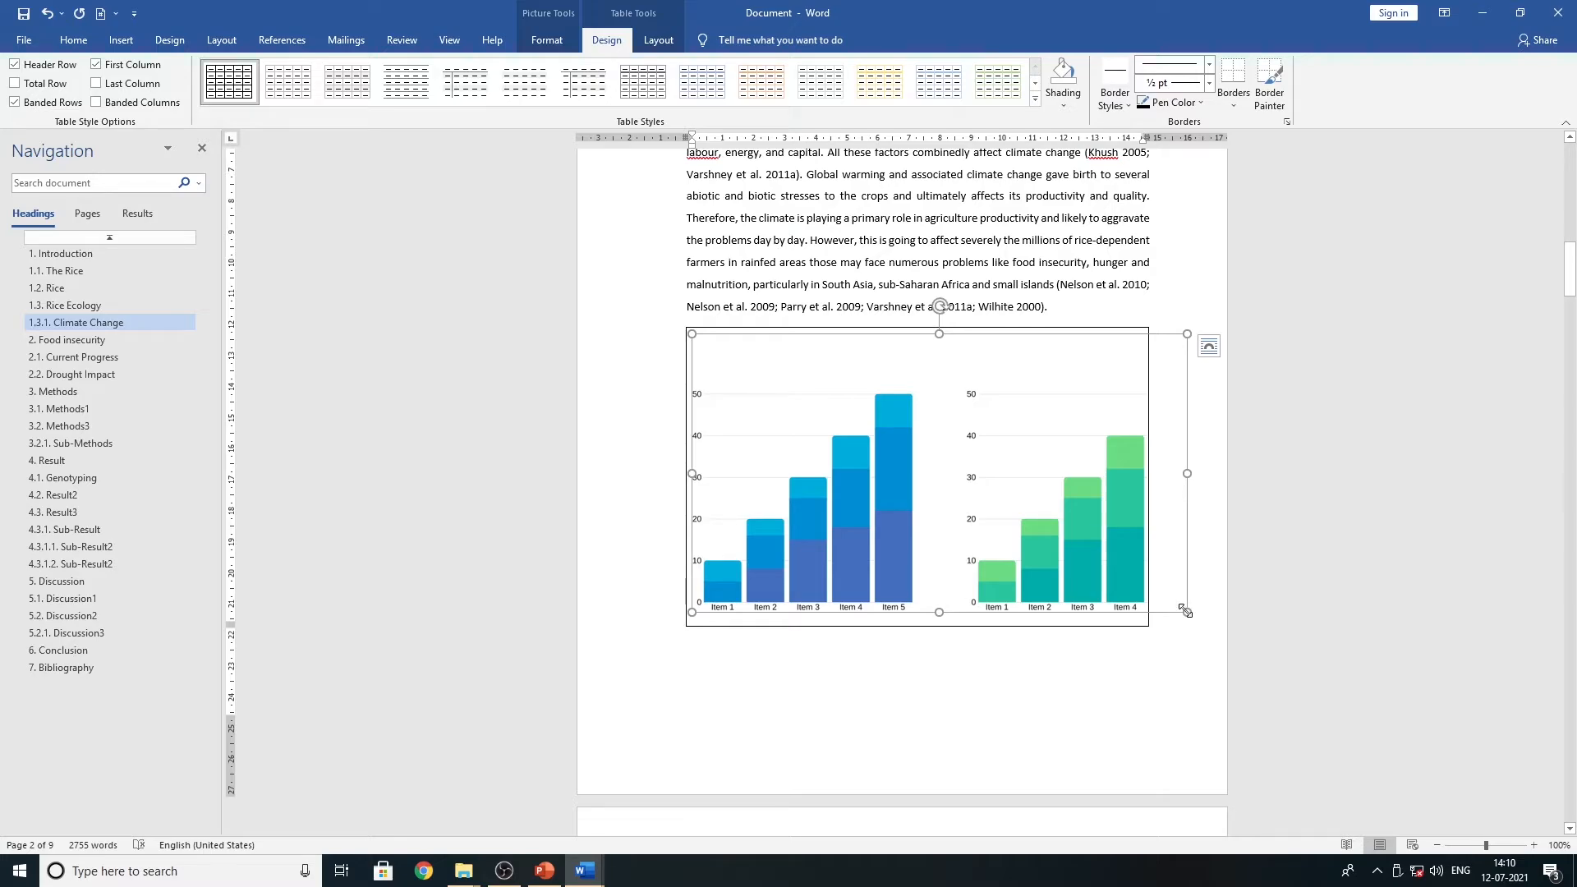
{"action": "left_click_drag", "start_coordinate": [1186, 612], "coordinate": [1131, 581]}
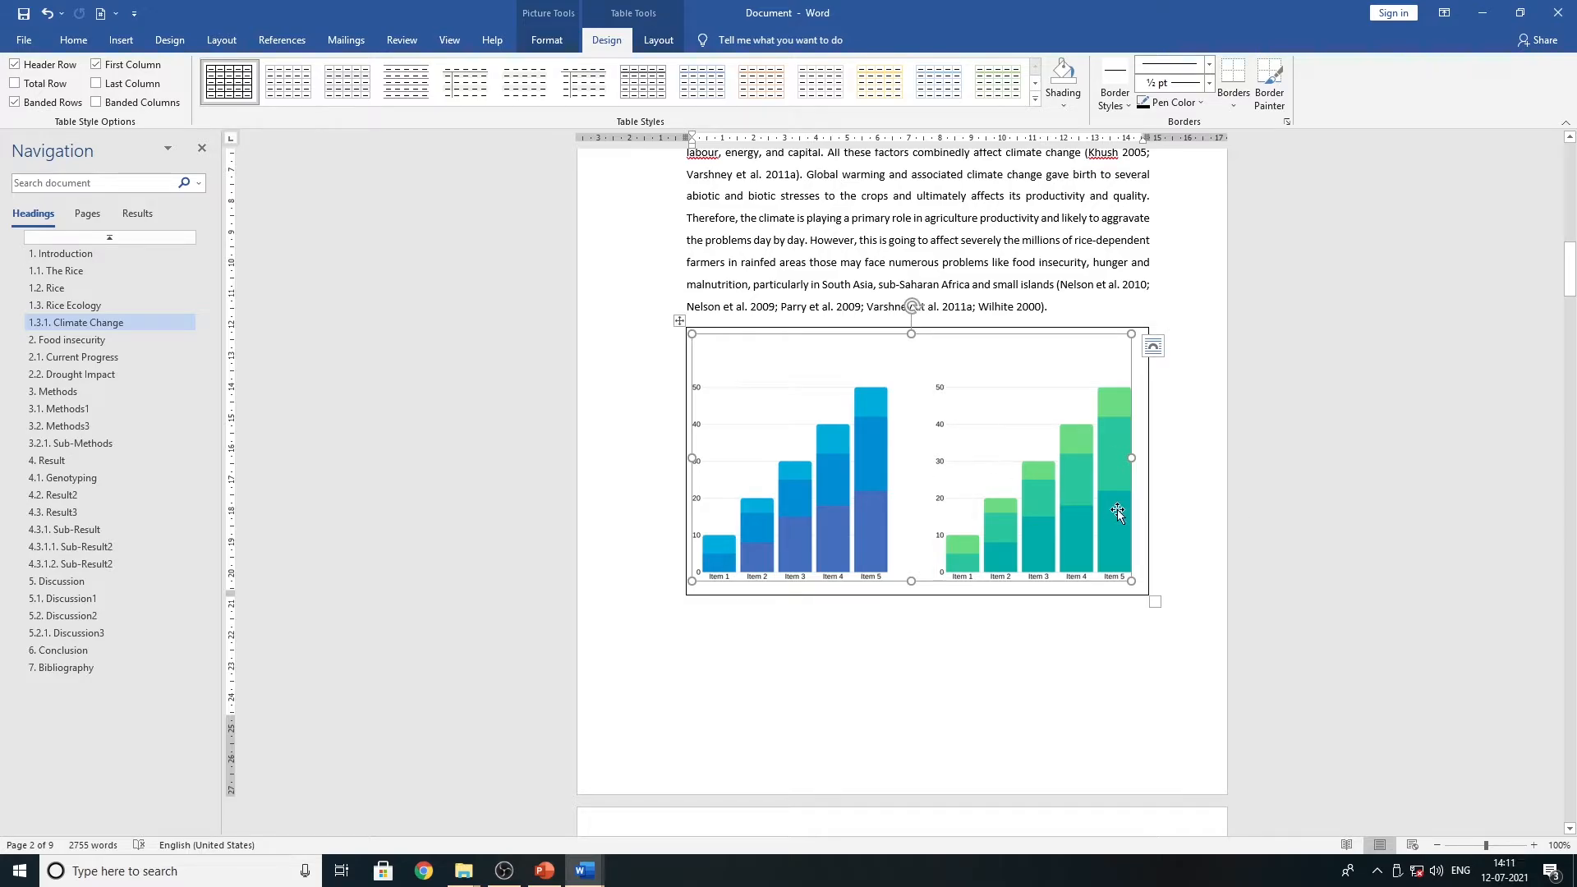
{"action": "left_click_drag", "start_coordinate": [1174, 611], "coordinate": [1194, 622]}
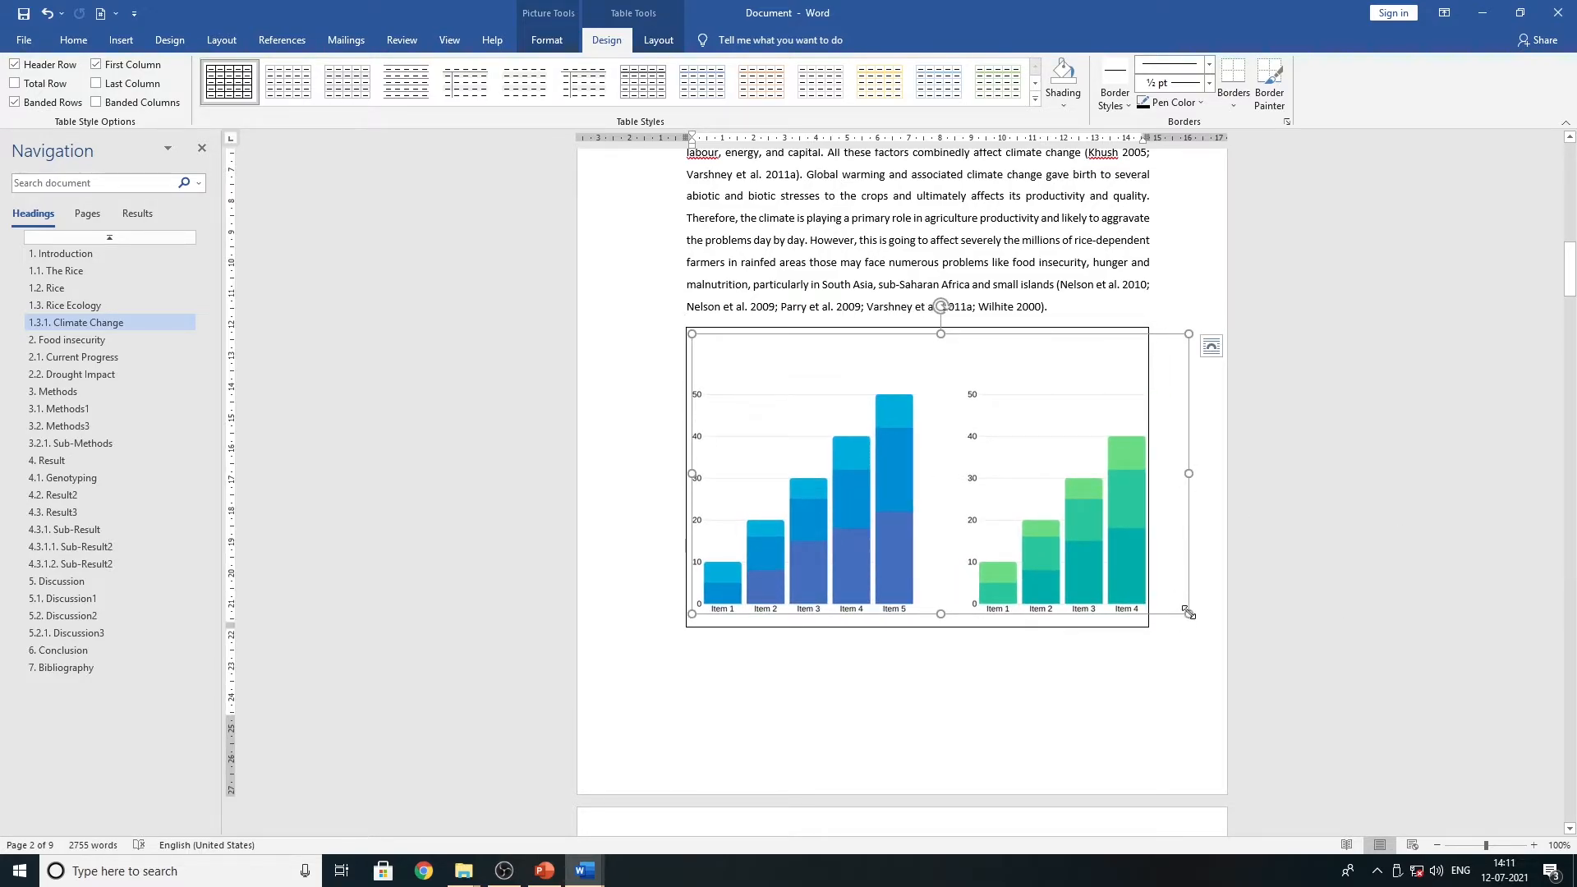
{"action": "left_click_drag", "start_coordinate": [1188, 612], "coordinate": [1134, 588]}
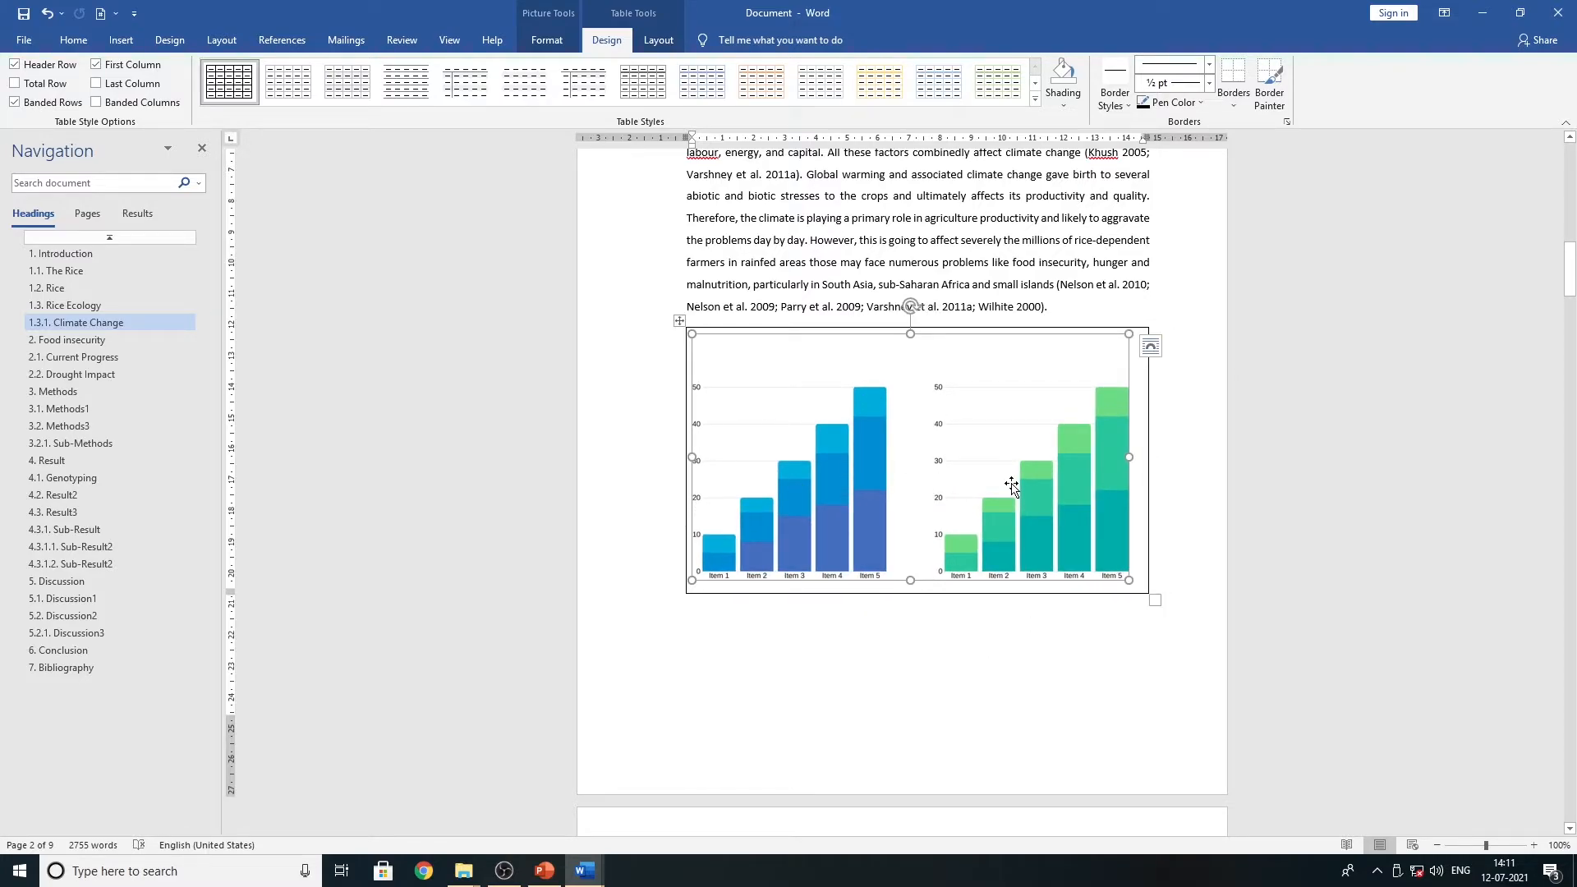
- Crop the green chart off the picture below the Climate Change paragraph, keeping only the blue bar chart
{"action": "left_click", "coordinate": [871, 473]}
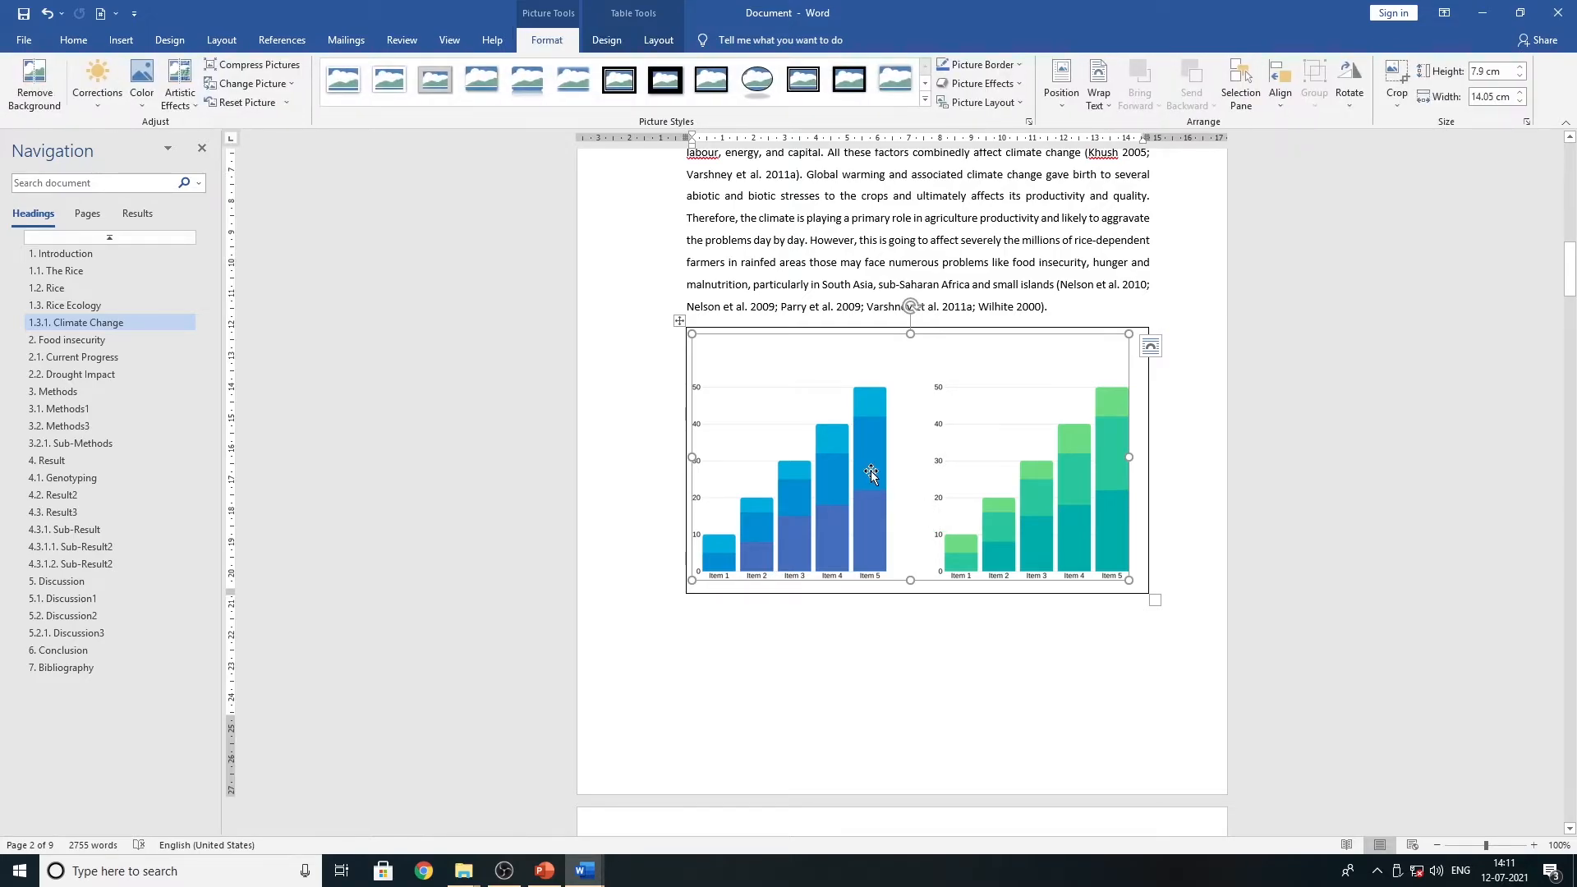
{"action": "left_click", "coordinate": [1396, 73]}
{"action": "left_click_drag", "start_coordinate": [1122, 575], "coordinate": [891, 582]}
{"action": "left_click", "coordinate": [903, 649]}
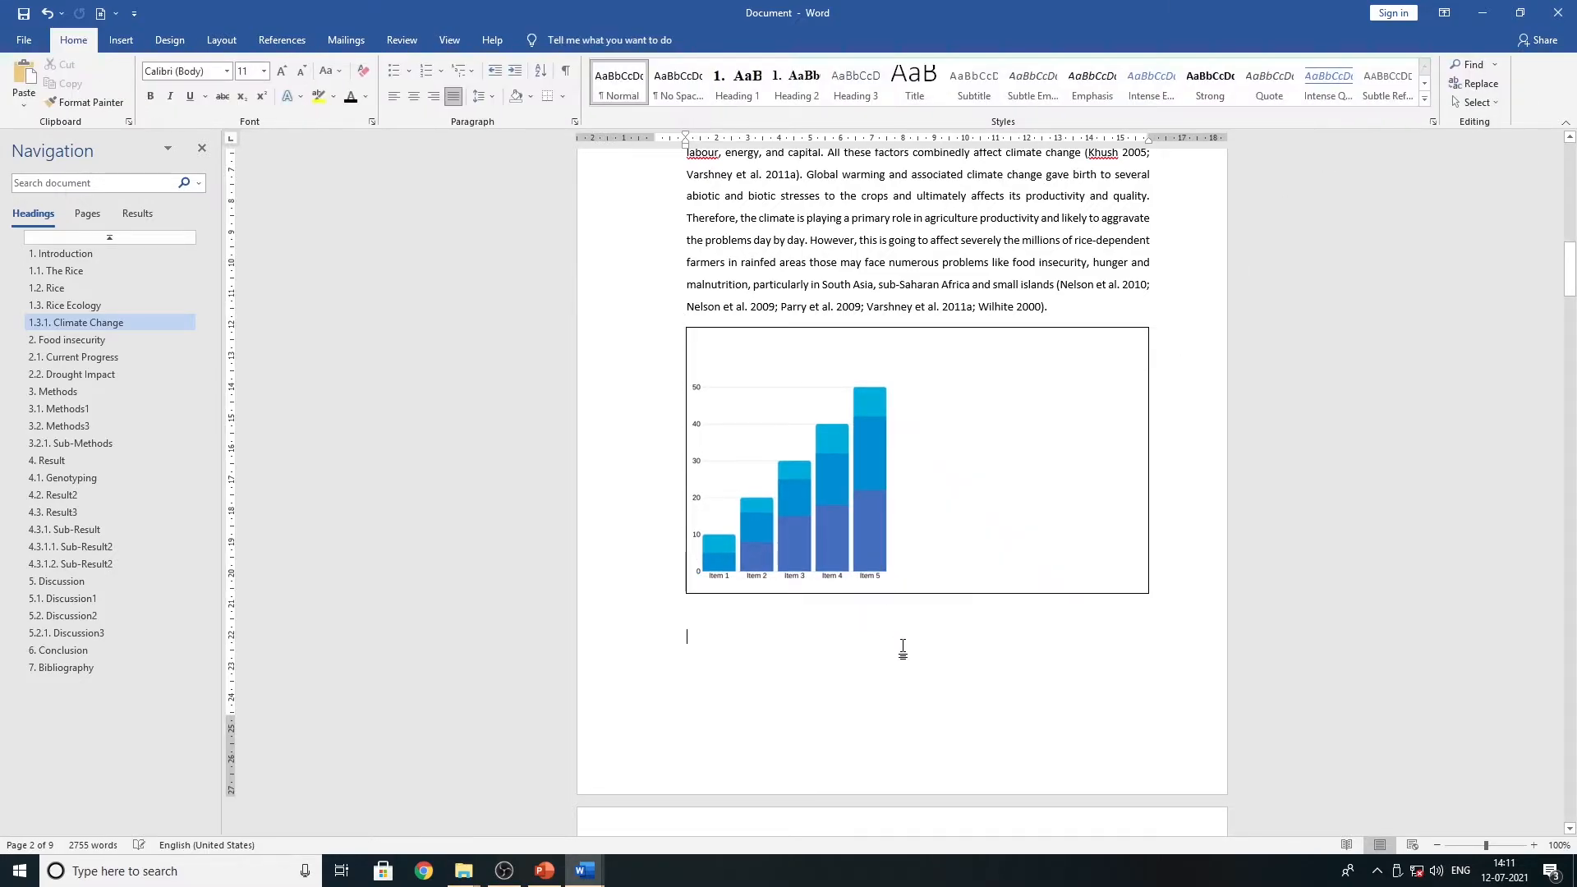
- Enlarge the cropped blue bar chart proportionally to about 9.93 cm high and 8.15 cm wide within the table cell
{"action": "left_click", "coordinate": [846, 483]}
{"action": "left_click_drag", "start_coordinate": [897, 582], "coordinate": [998, 613]}
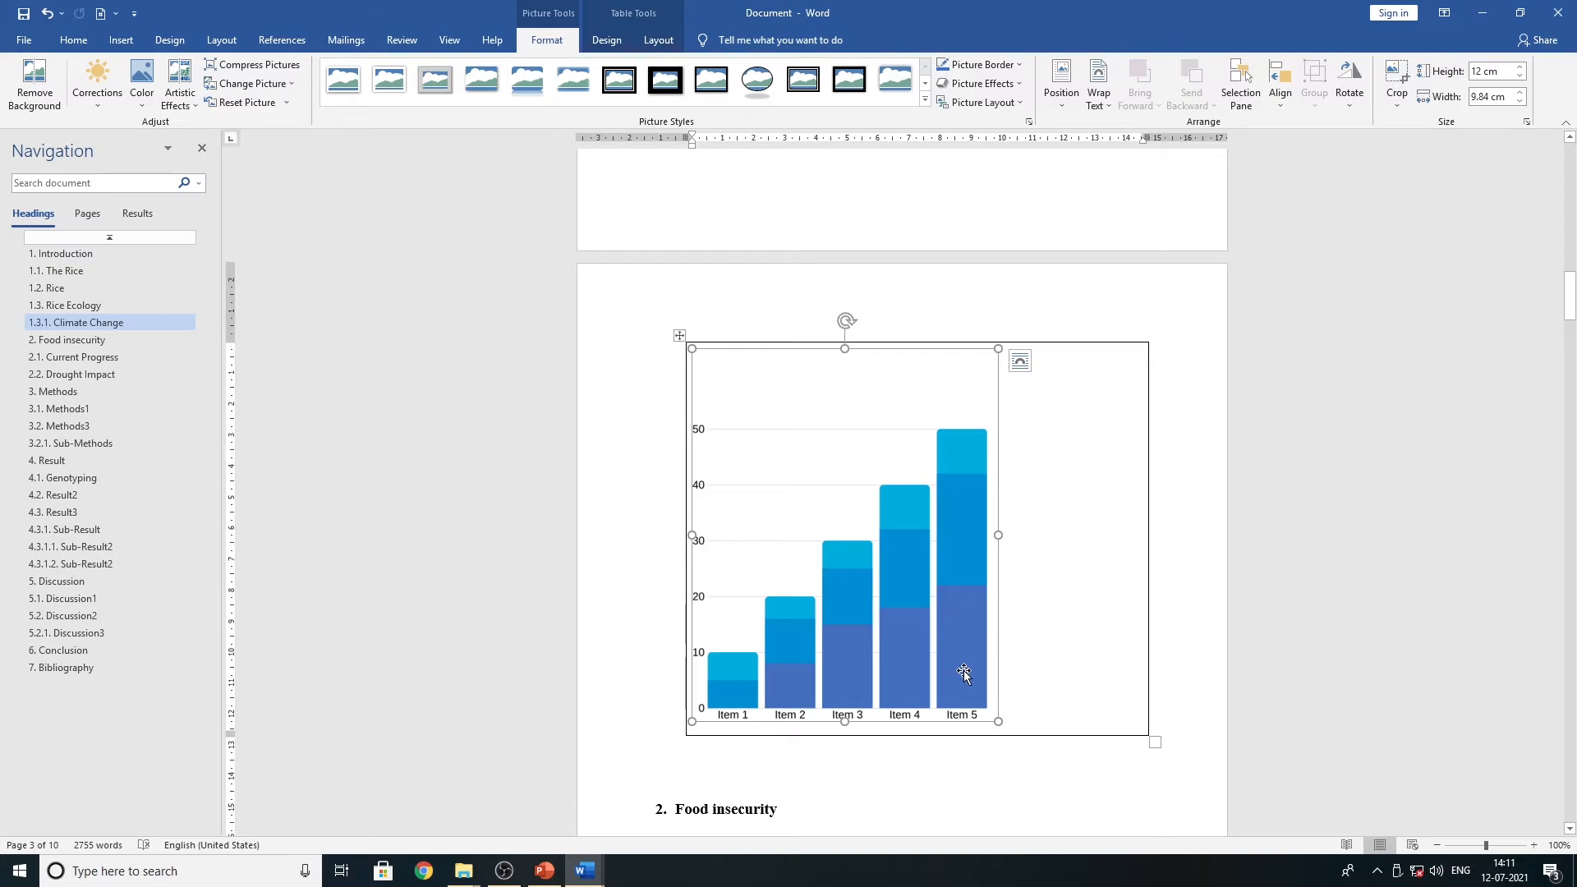
{"action": "left_click_drag", "start_coordinate": [997, 721], "coordinate": [943, 613]}
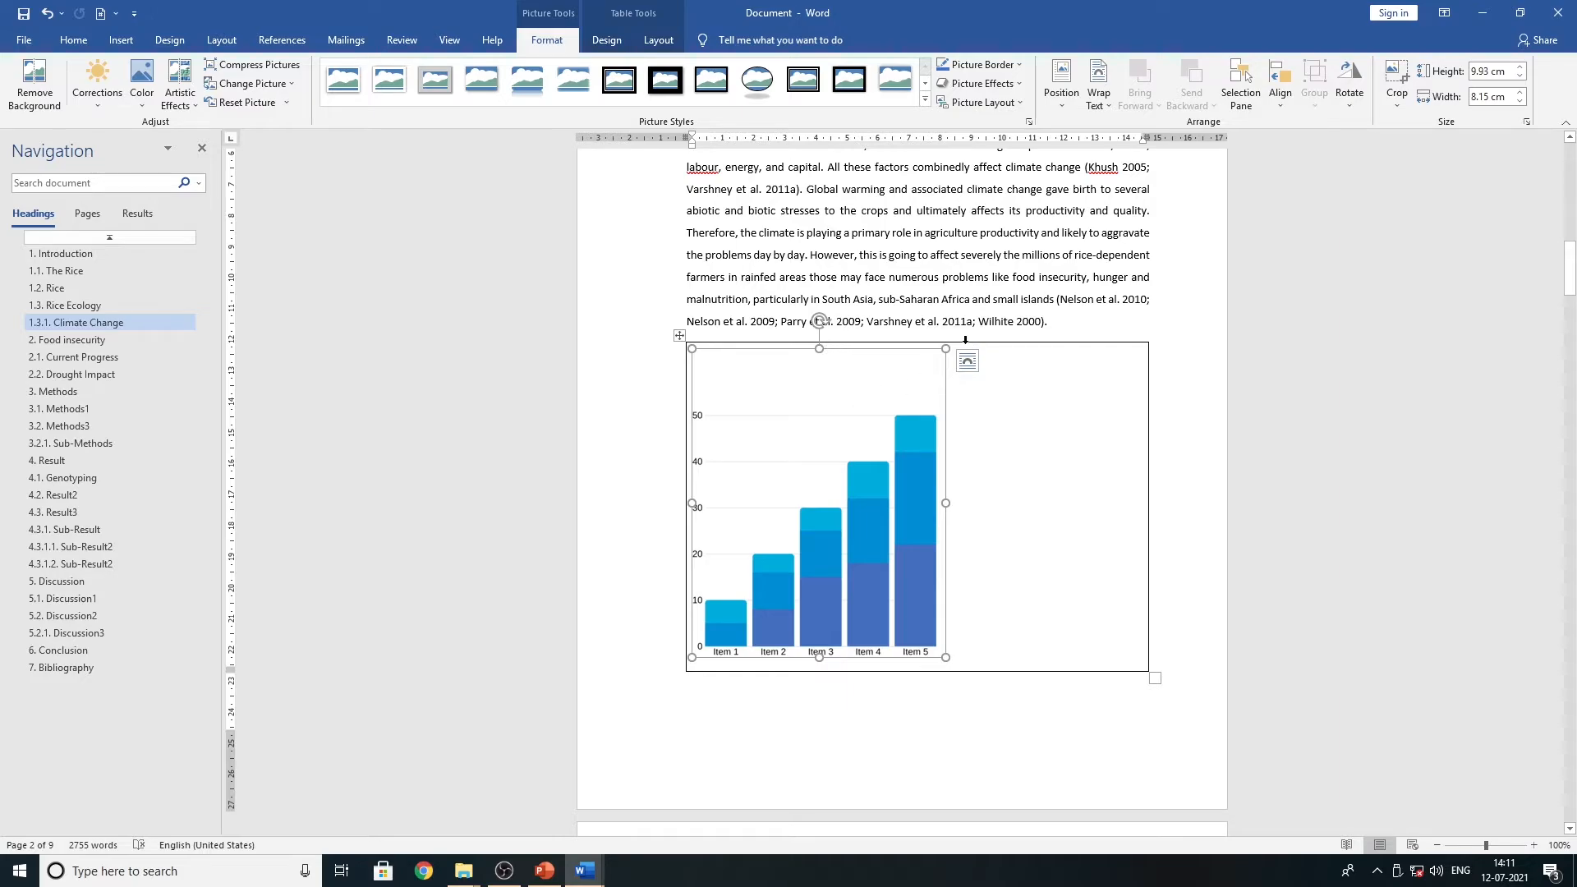
{"action": "left_click", "coordinate": [961, 745]}
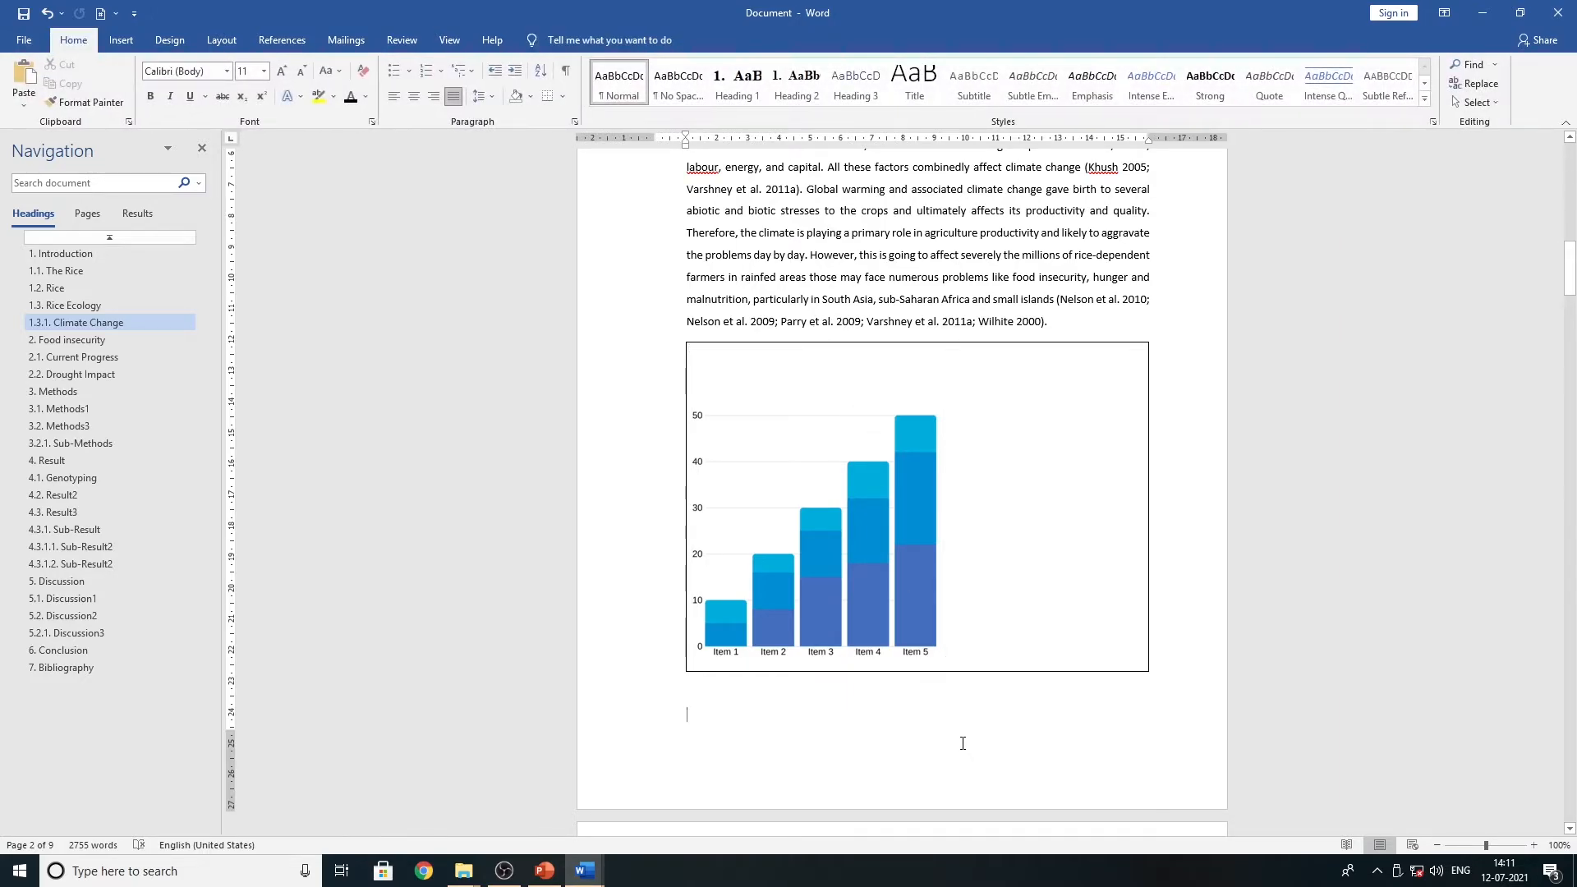
- Insert a caption below the blue chart with the Figure label, reading "Figure 1. This is my first chart figure"
{"action": "left_click", "coordinate": [880, 504]}
{"action": "right_click", "coordinate": [819, 454]}
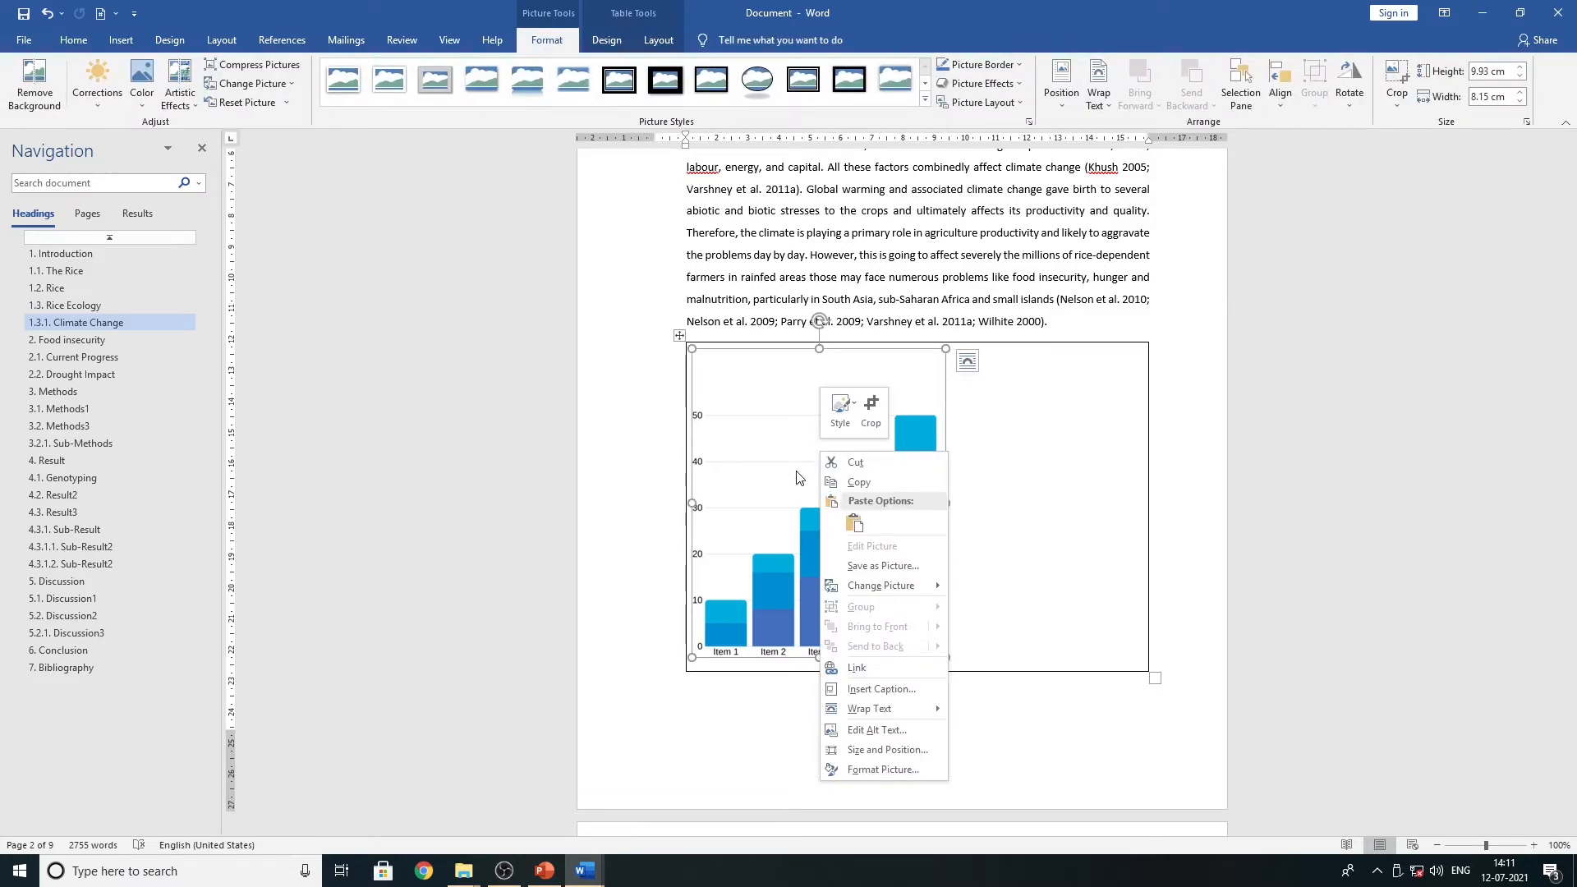
{"action": "key", "text": "Escape"}
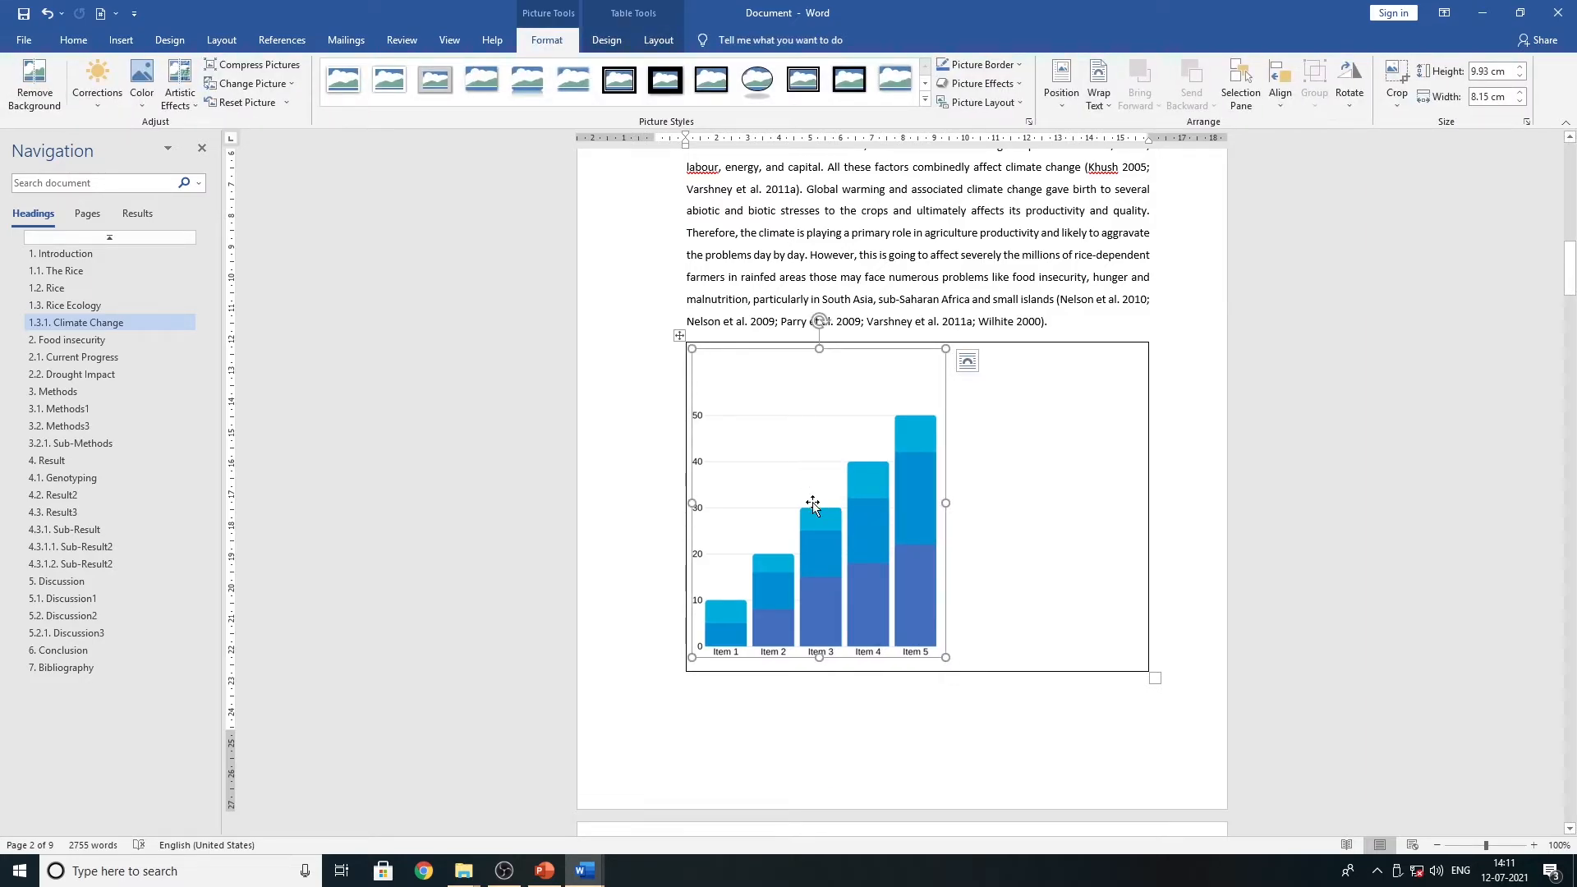
{"action": "right_click", "coordinate": [784, 421]}
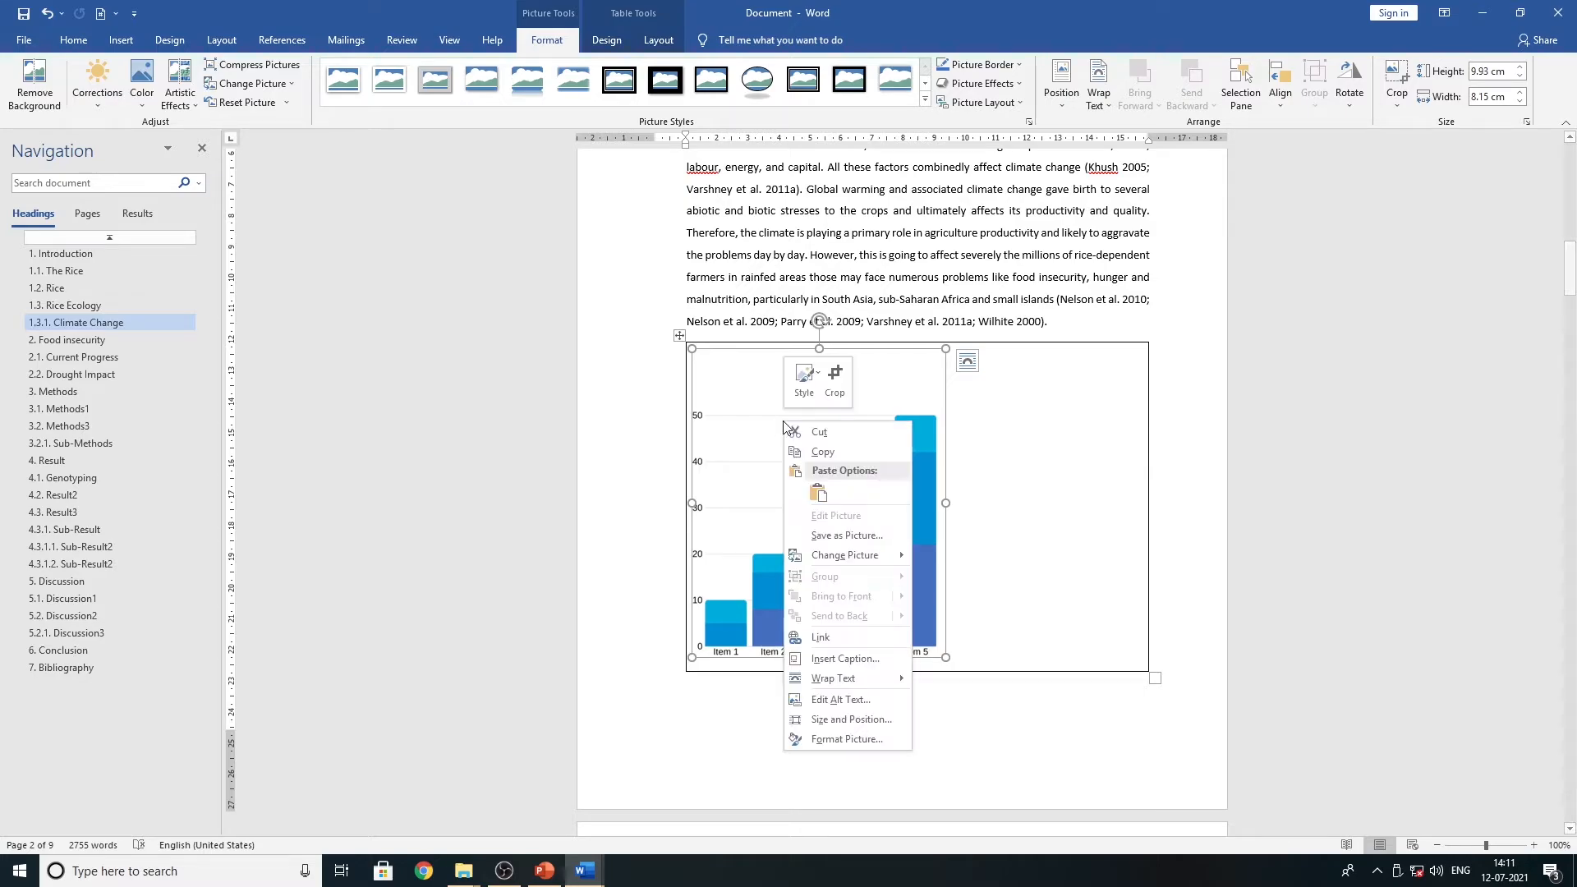
{"action": "left_click", "coordinate": [846, 659]}
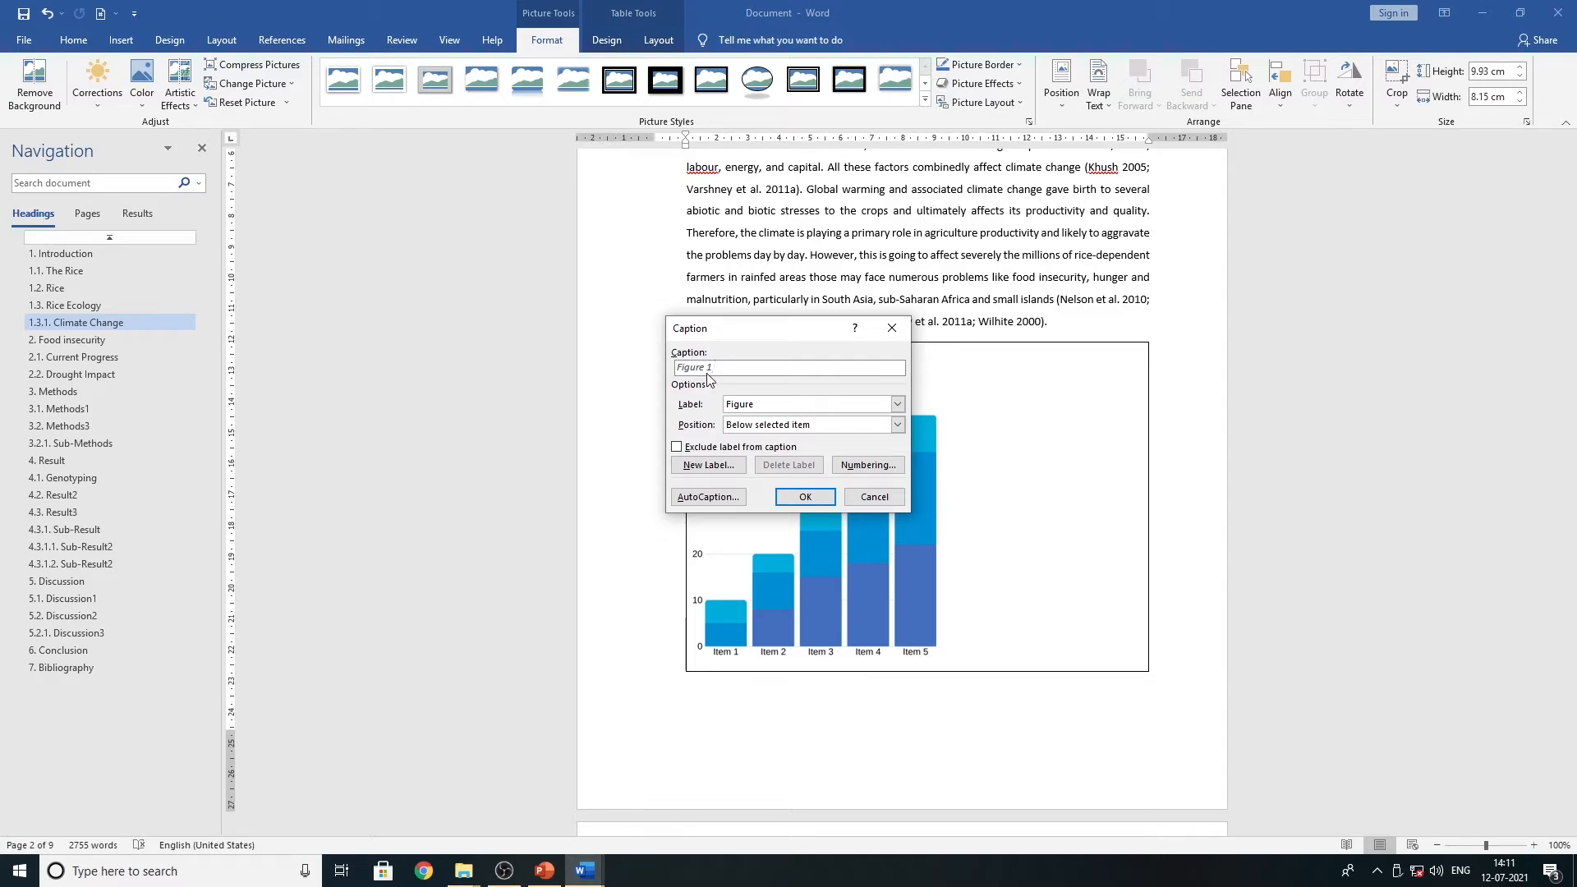
{"action": "left_click", "coordinate": [896, 404]}
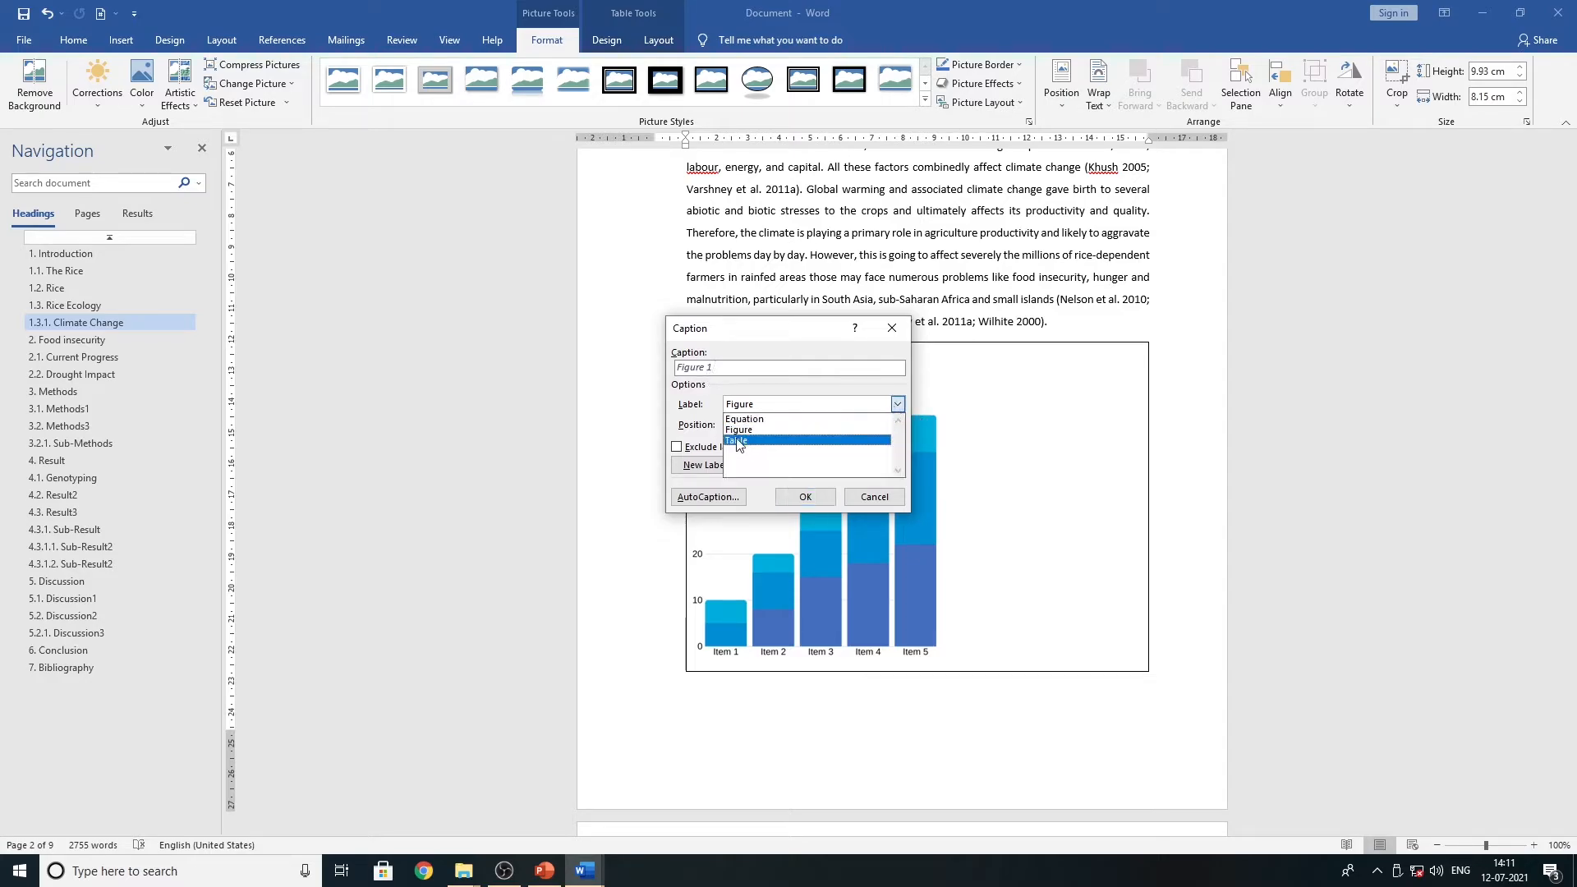
{"action": "left_click", "coordinate": [737, 438]}
{"action": "left_click", "coordinate": [896, 404]}
{"action": "left_click", "coordinate": [782, 431]}
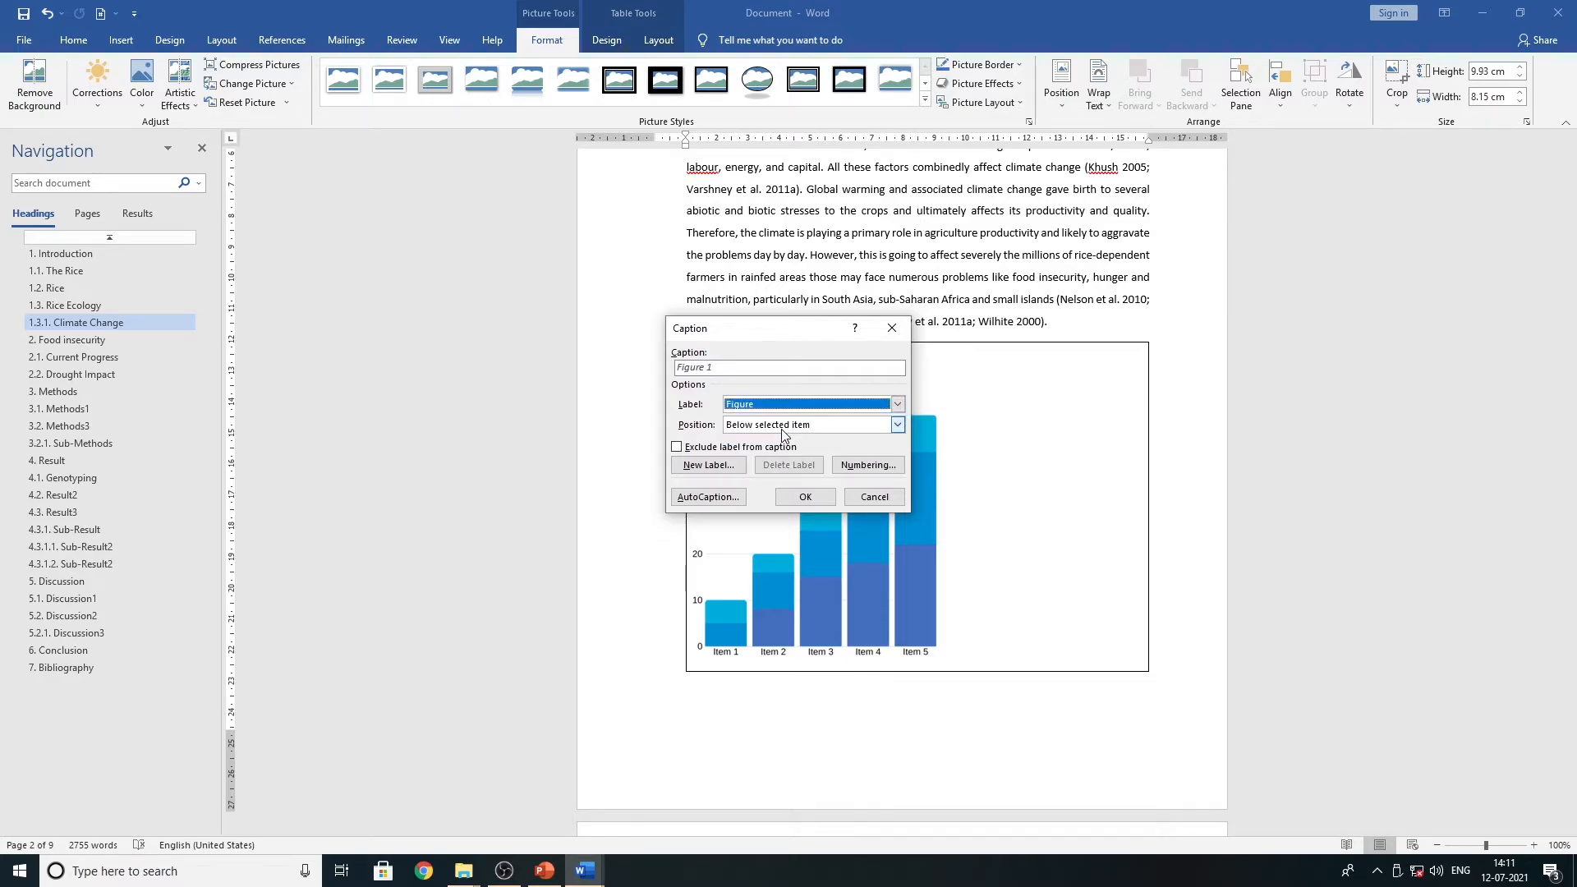
{"action": "left_click", "coordinate": [717, 367]}
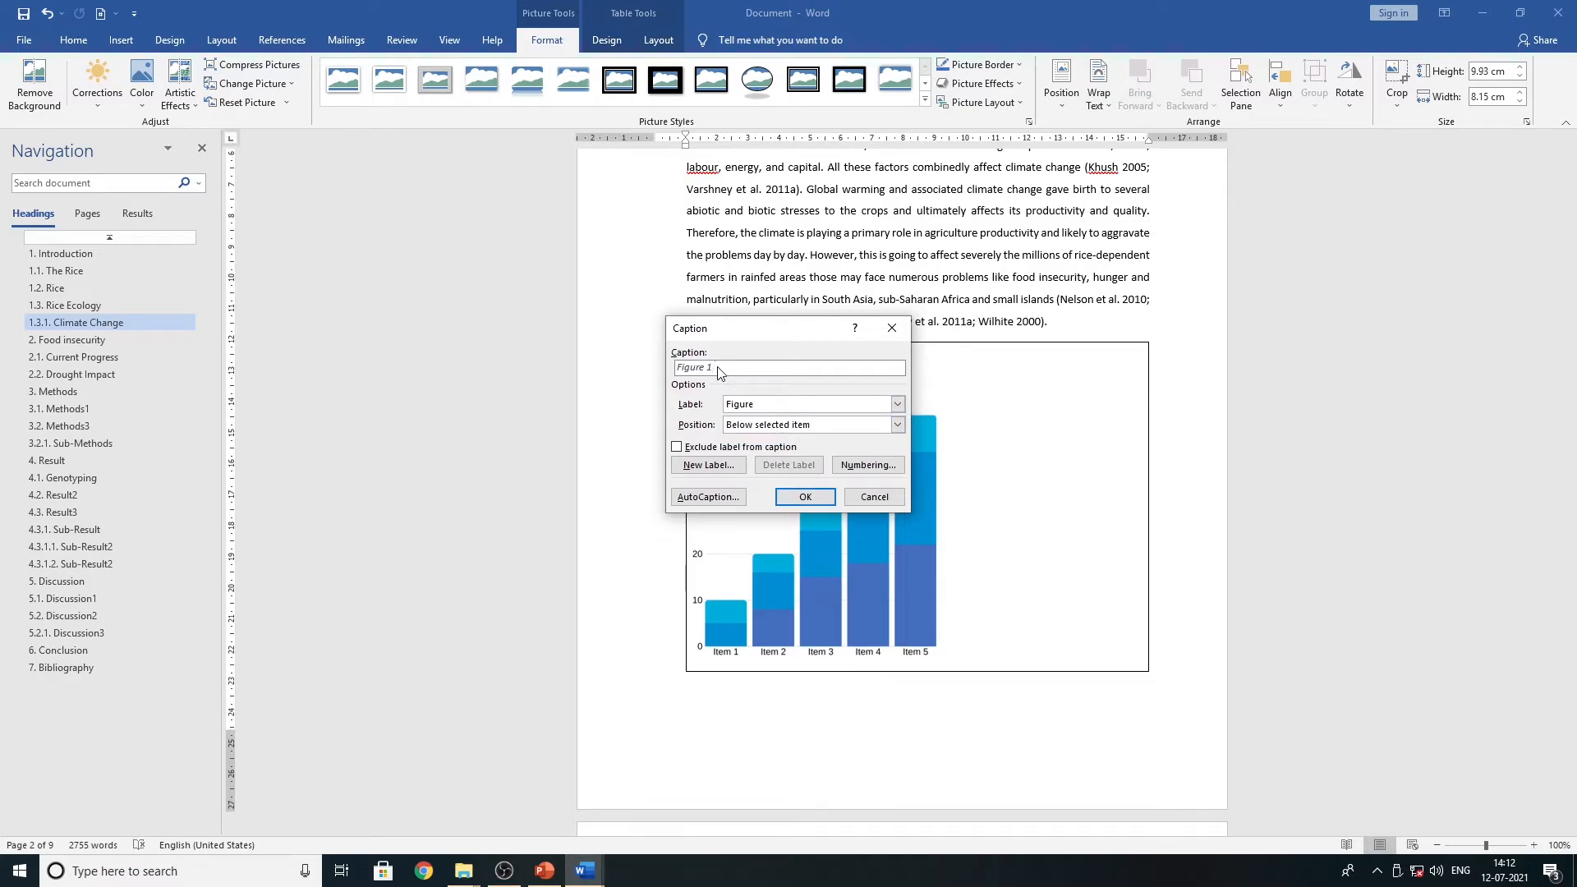
{"action": "left_click", "coordinate": [805, 497]}
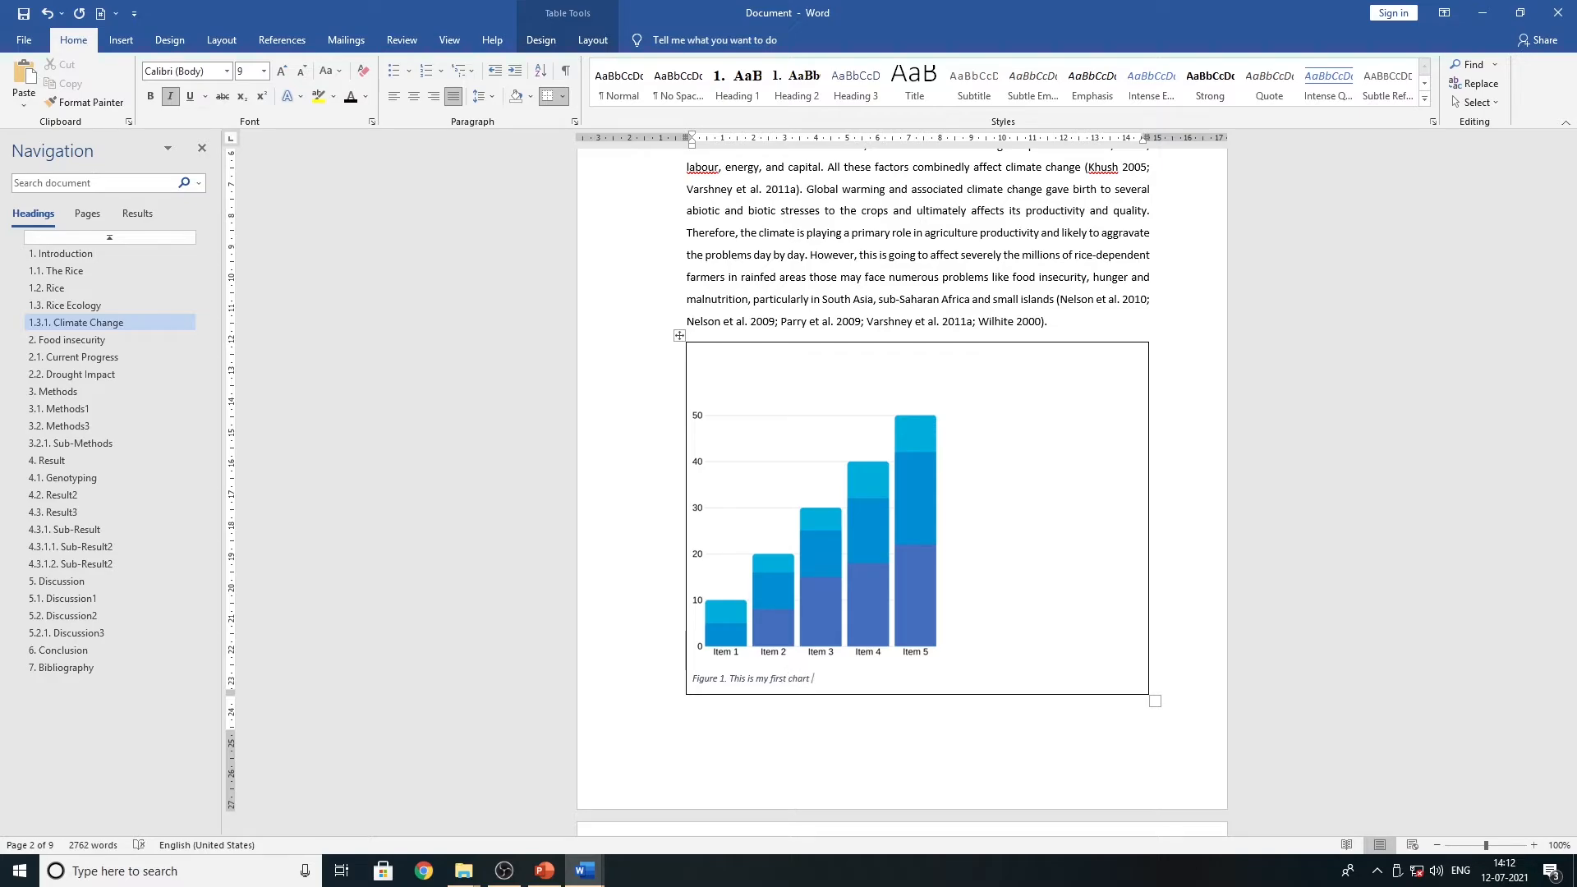
{"action": "type", "text": "gure"}
- Make the whole Figure 1 caption bold and remove its italic formatting
{"action": "left_click_drag", "start_coordinate": [854, 683], "coordinate": [694, 680]}
{"action": "left_click", "coordinate": [705, 658]}
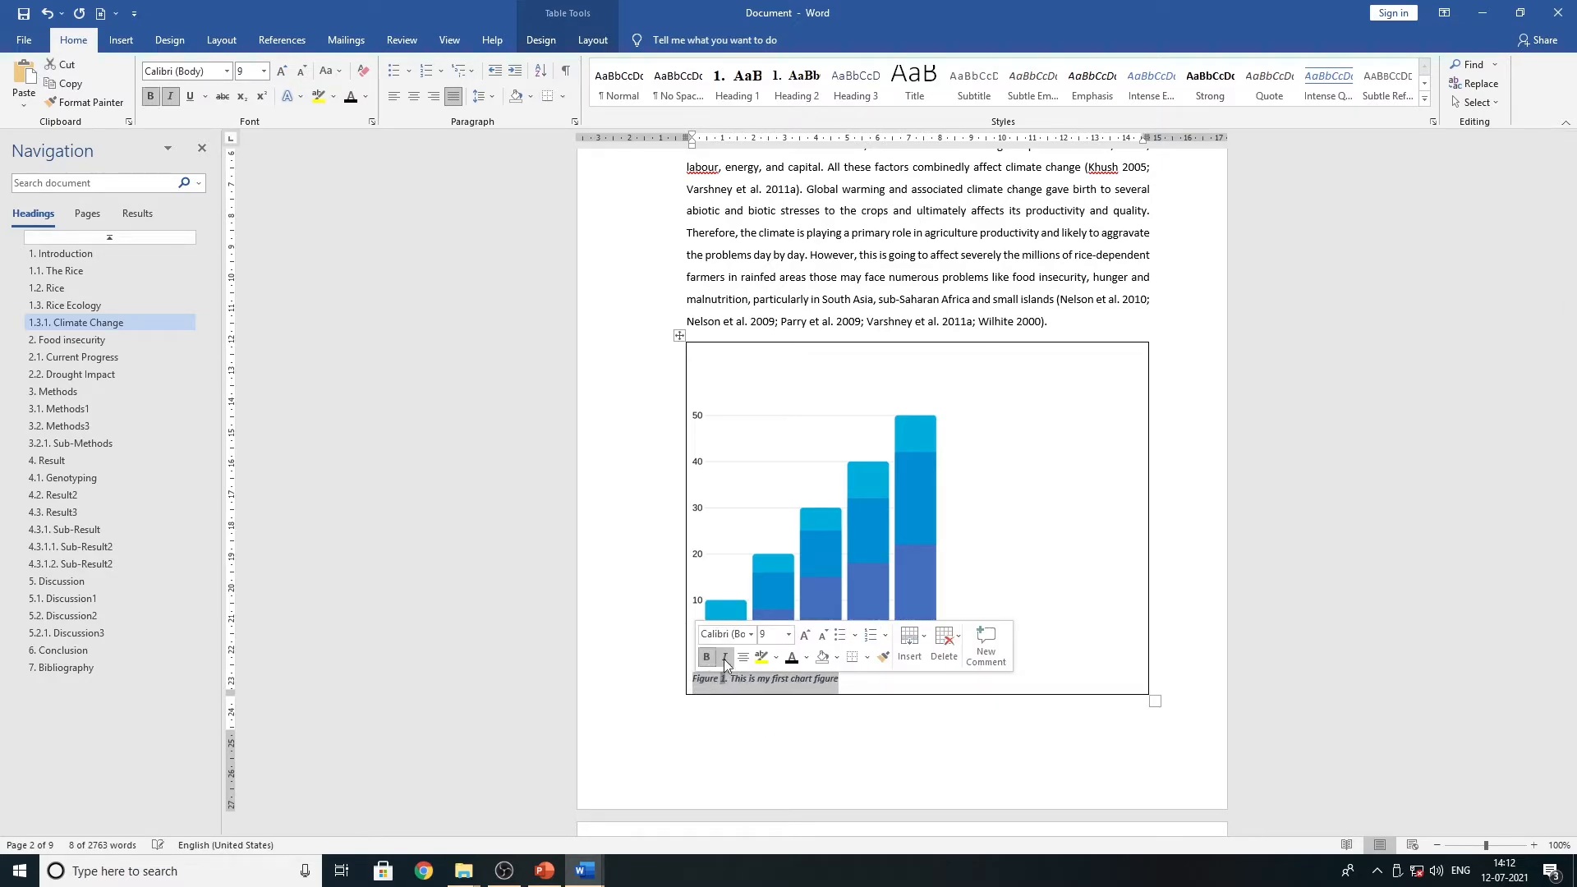
{"action": "left_click", "coordinate": [725, 657]}
{"action": "left_click", "coordinate": [853, 721]}
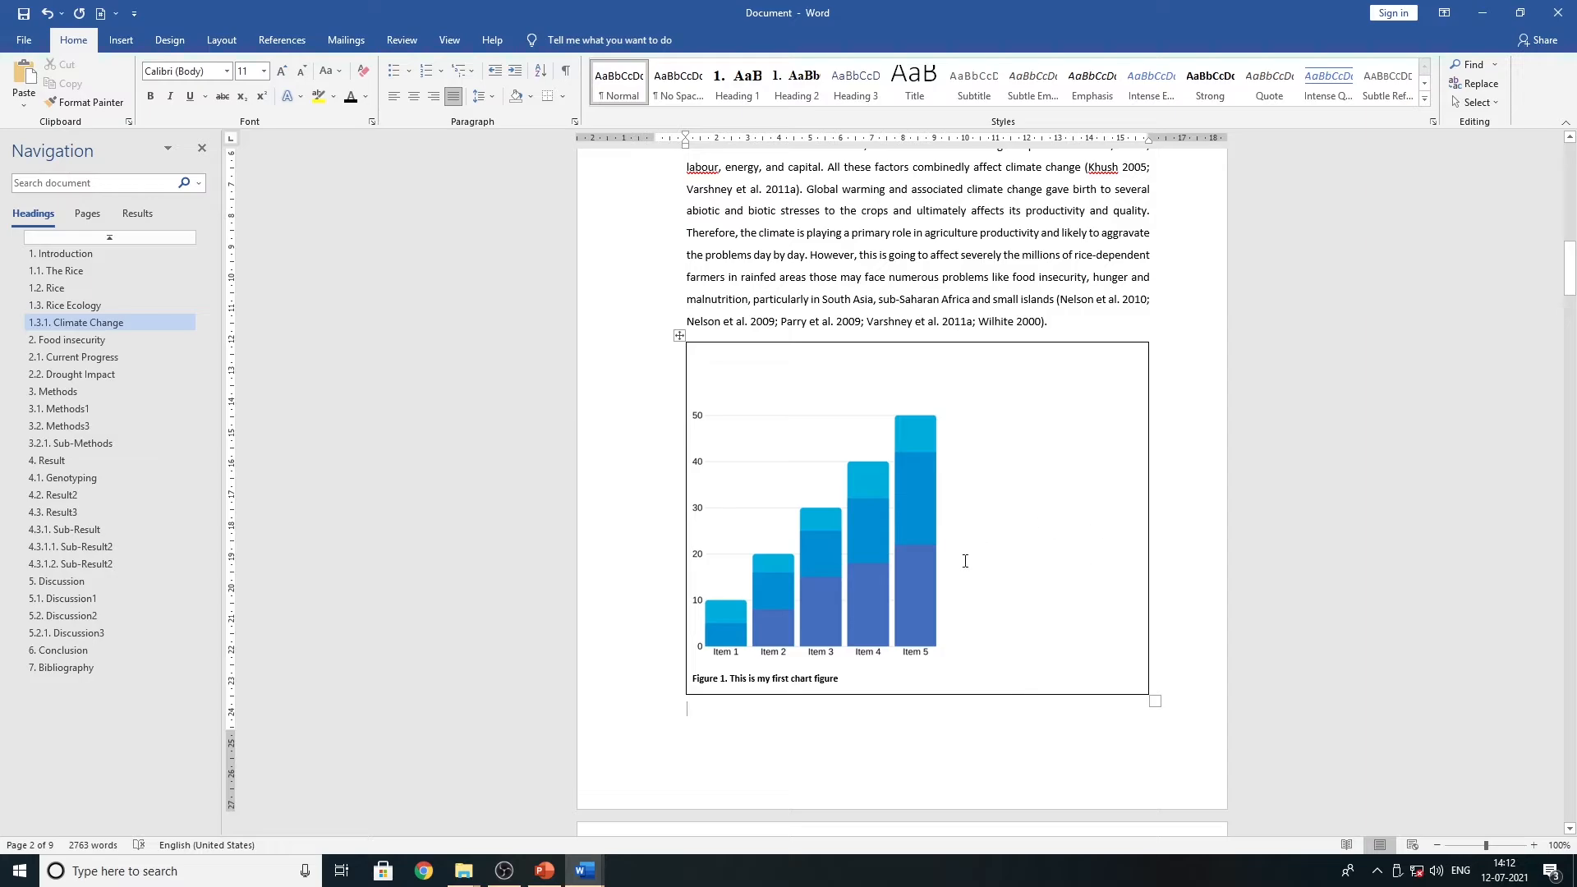
- Add a blank line after the Food insecurity paragraph and insert a table with one row and one column there
{"action": "scroll", "coordinate": [969, 564], "scroll_direction": "down", "scroll_amount": 10}
{"action": "scroll", "coordinate": [969, 563], "scroll_direction": "down", "scroll_amount": 3}
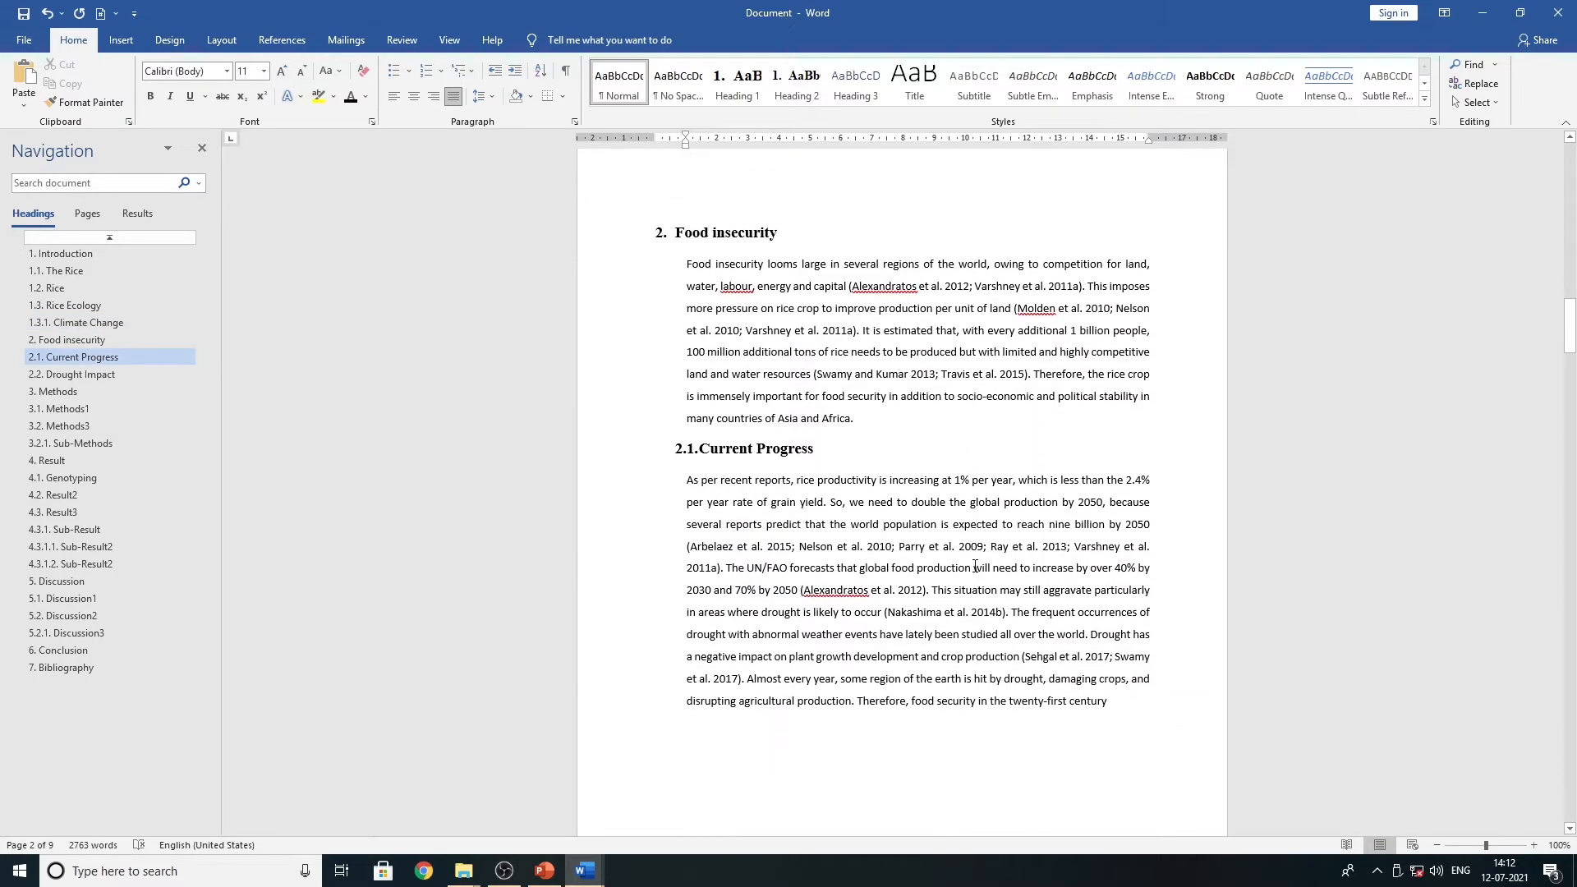
{"action": "key", "text": "Return"}
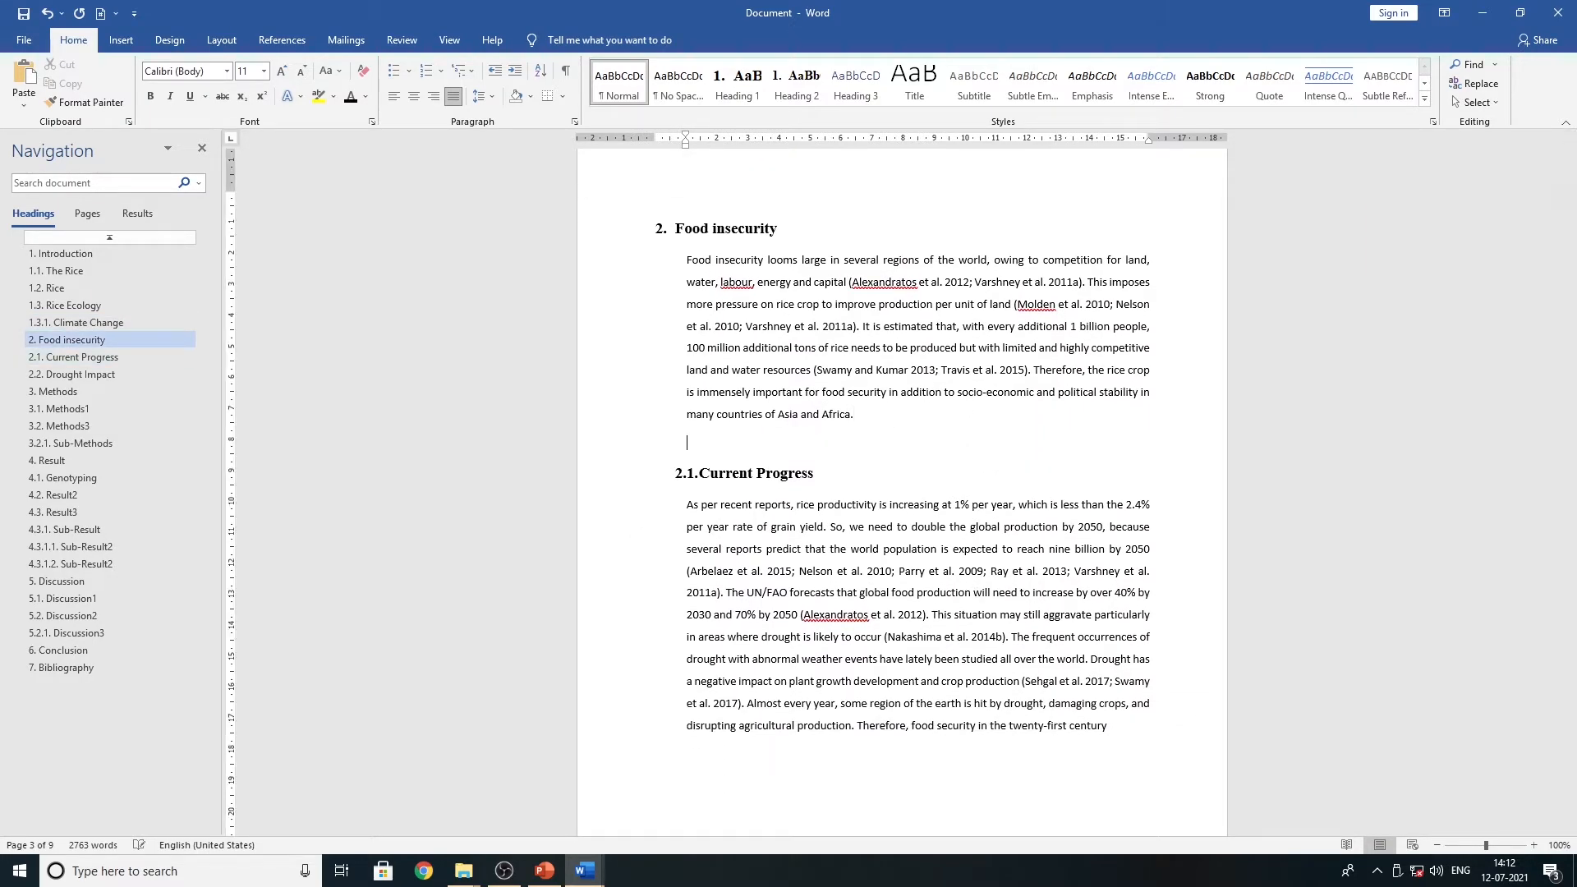
{"action": "left_click", "coordinate": [121, 41]}
{"action": "left_click", "coordinate": [145, 107]}
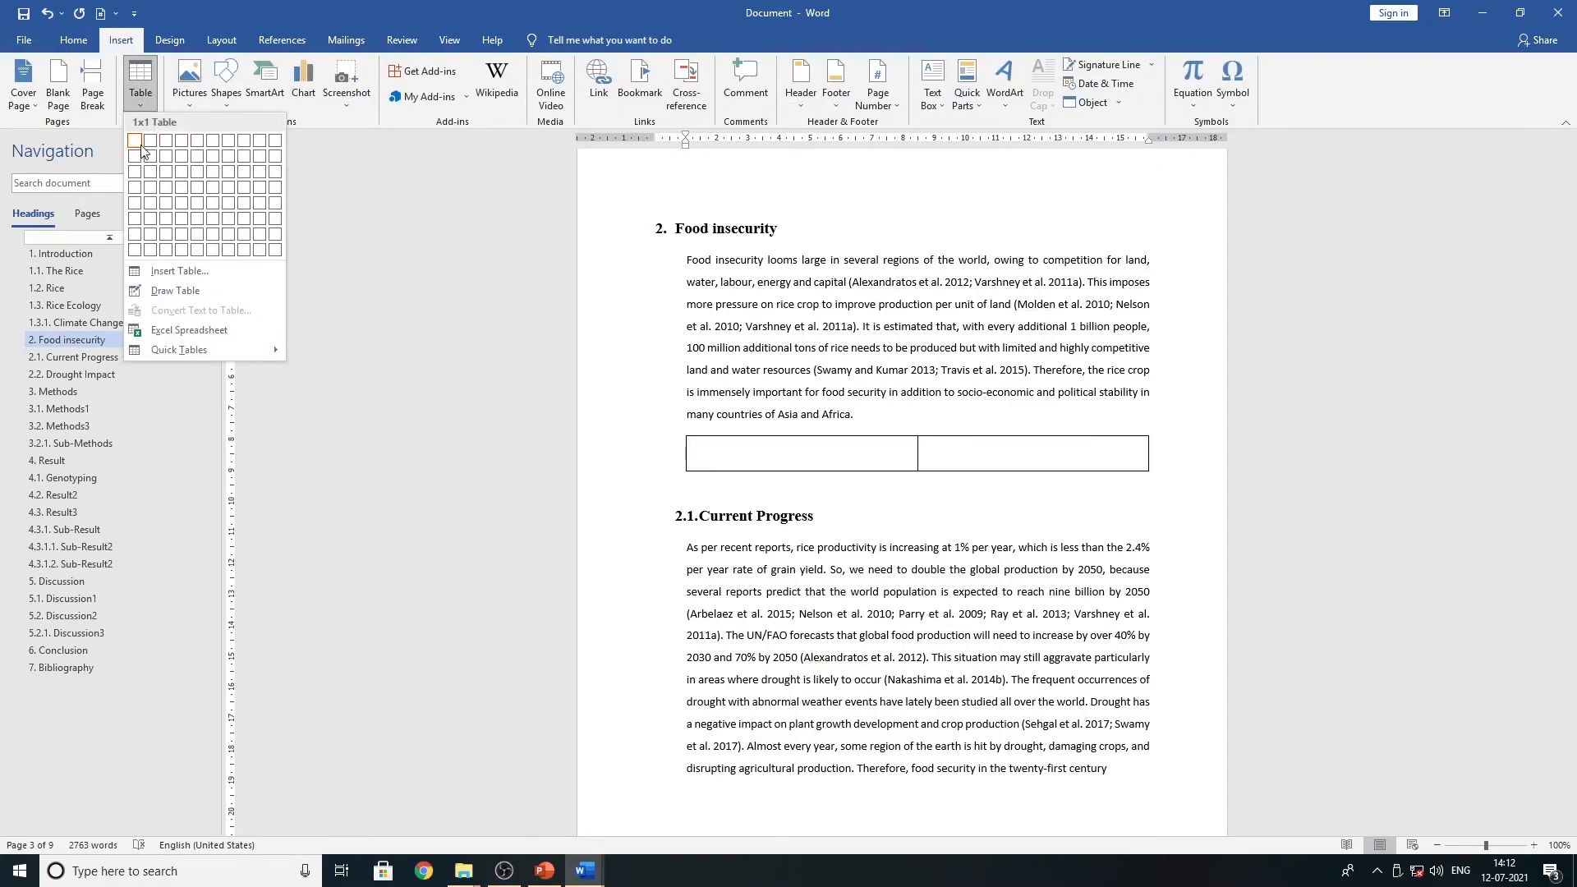
{"action": "left_click", "coordinate": [138, 145]}
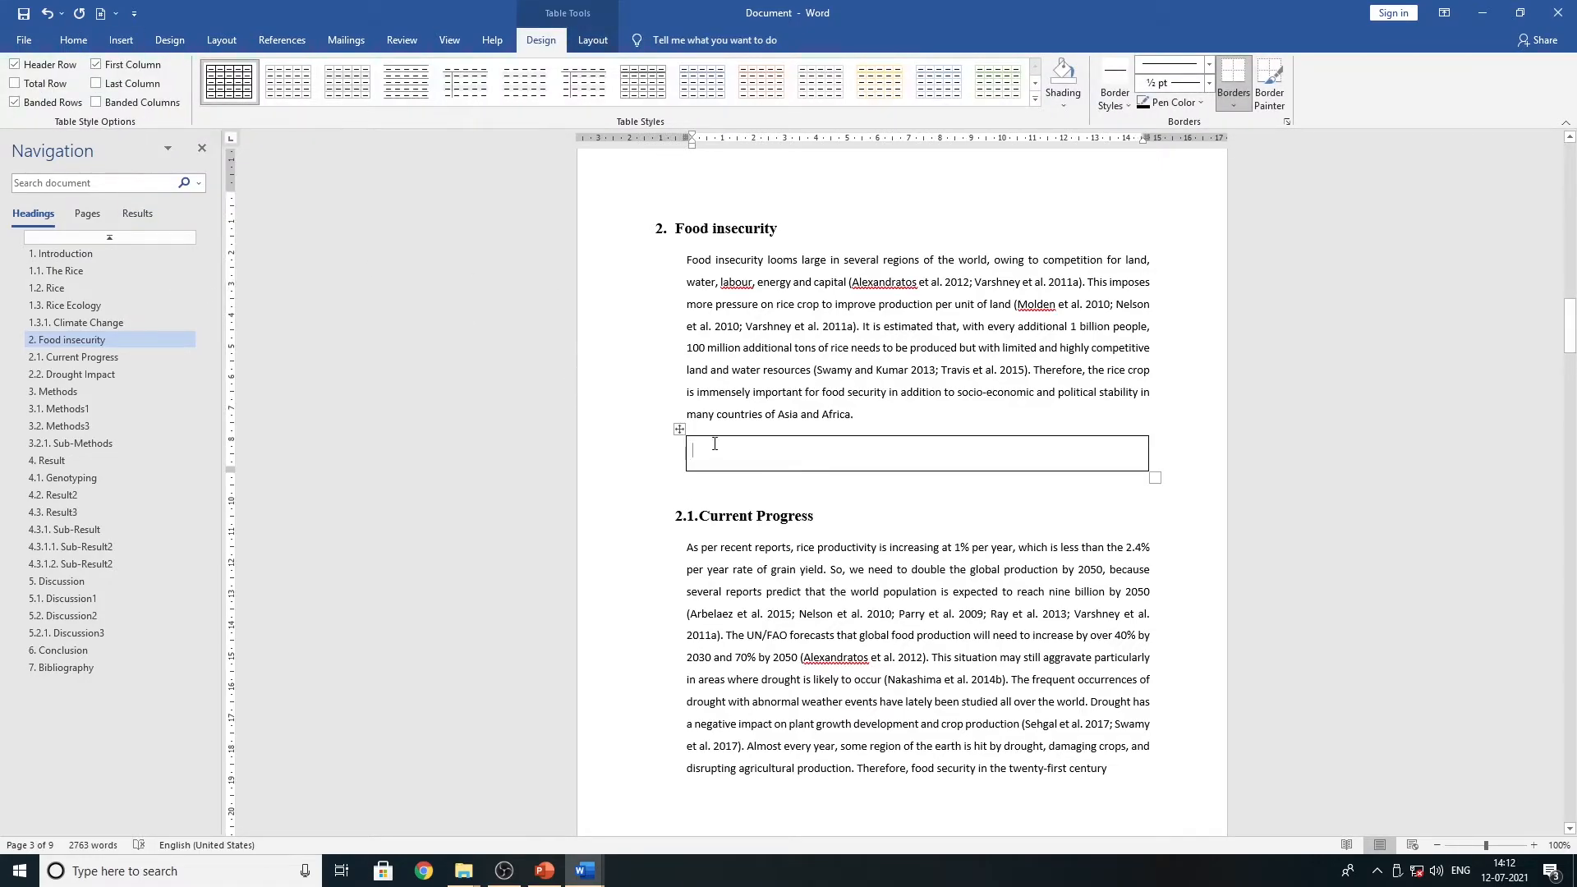
- Copy the same Blue and Purple chart image from the Thesis-Book-Final Setup folder and paste it into the table below the Food insecurity paragraph
{"action": "mouse_move", "coordinate": [464, 870]}
{"action": "left_click", "coordinate": [374, 793]}
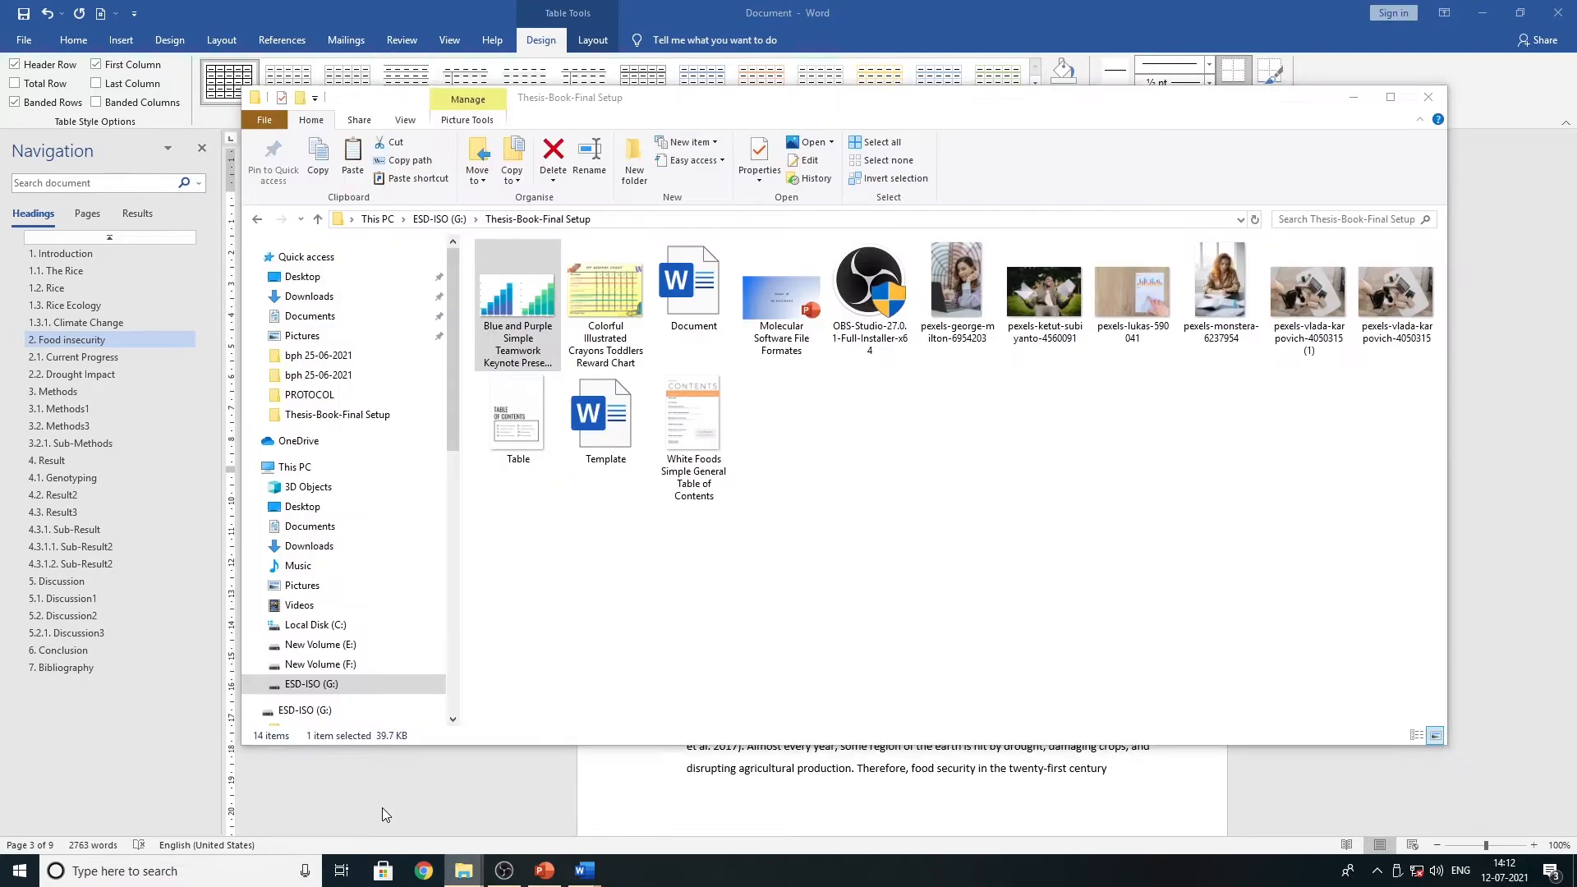
{"action": "key", "text": "ctrl+c"}
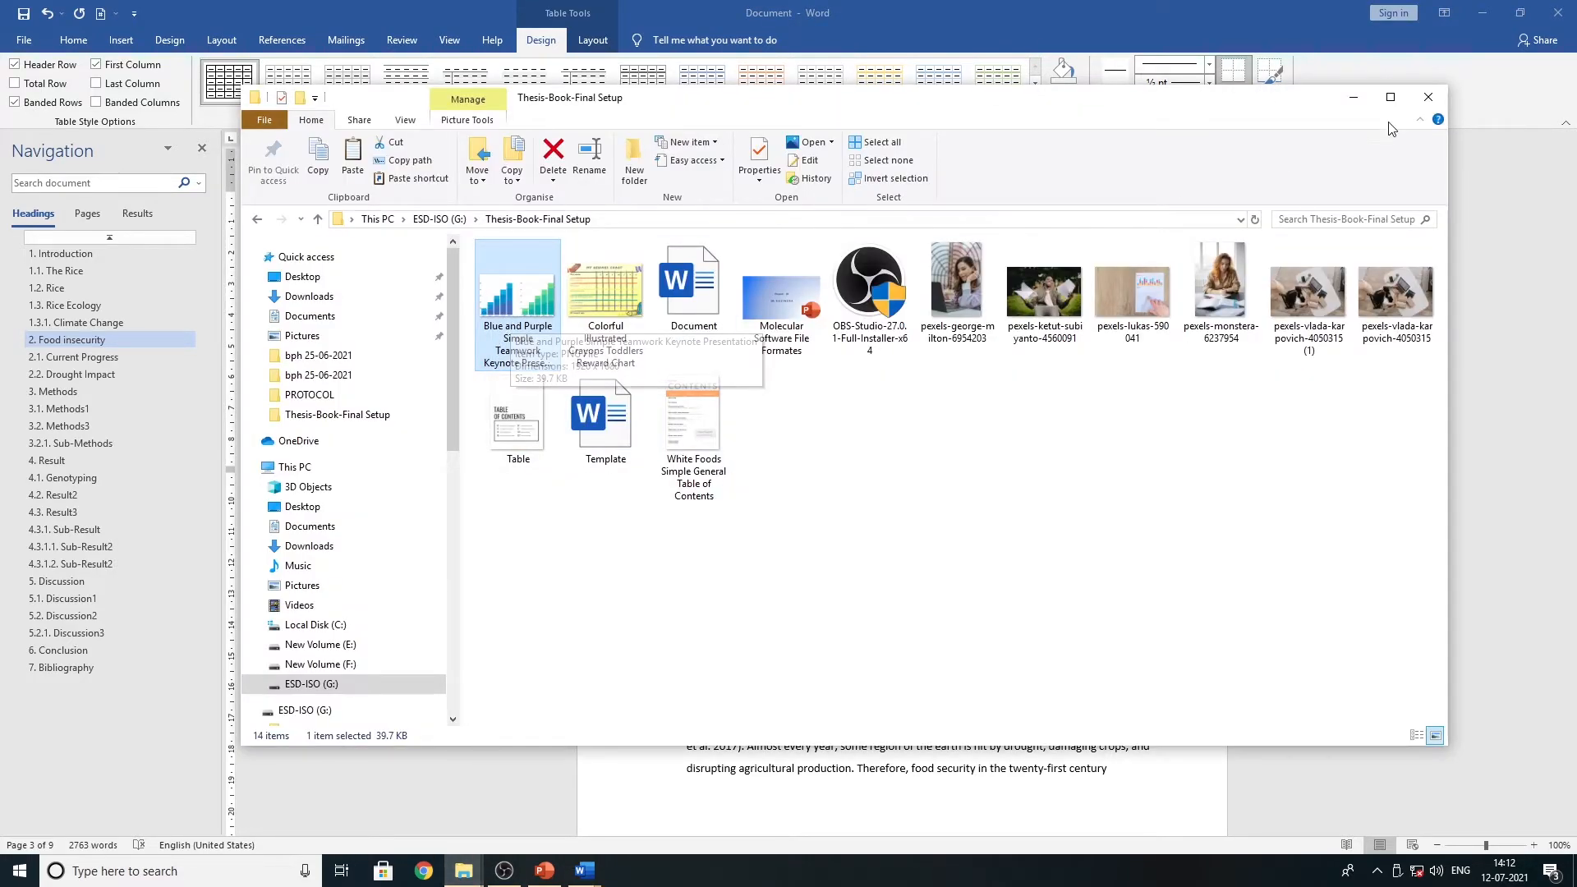
{"action": "left_click", "coordinate": [1465, 178]}
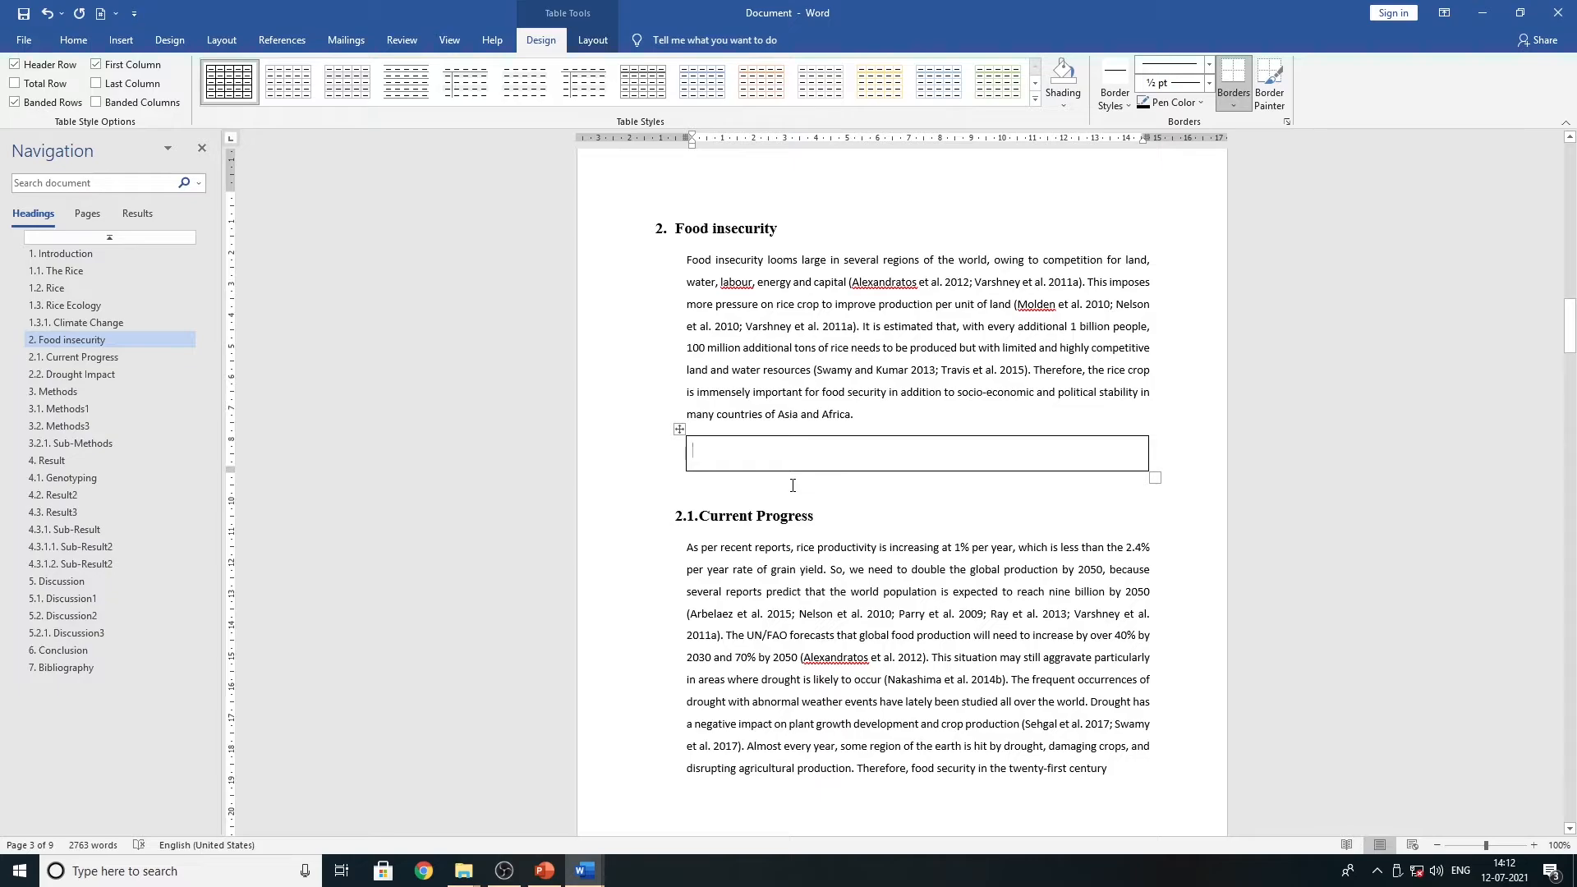
{"action": "key", "text": "ctrl+v"}
- Crop the blue chart off the picture below the Food insecurity paragraph, keeping only the green bar chart
{"action": "left_click", "coordinate": [797, 514]}
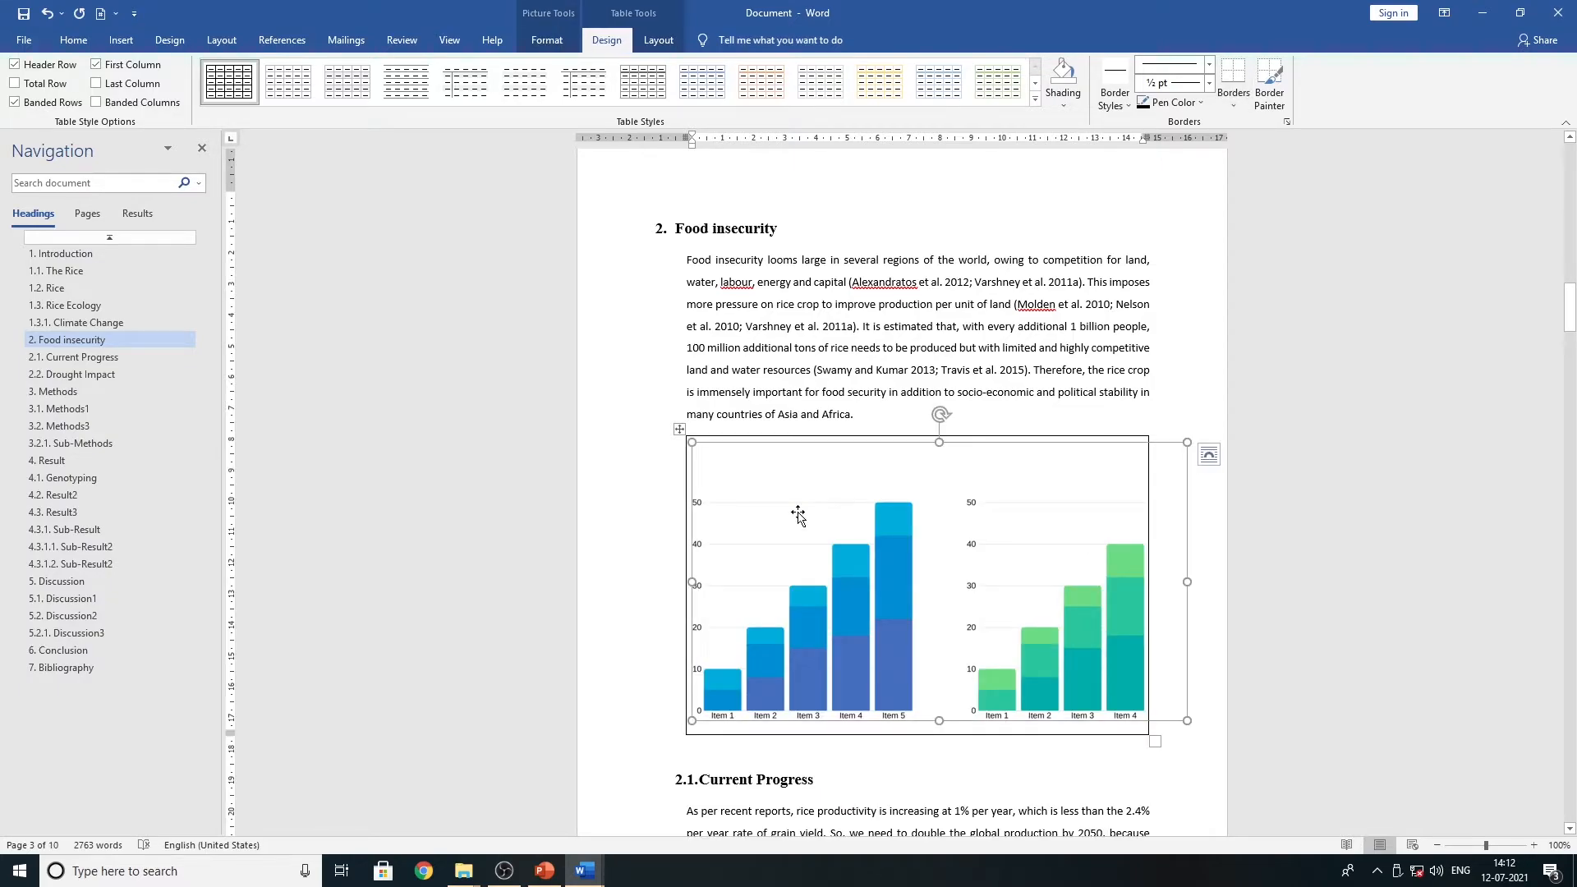
{"action": "double_click", "coordinate": [798, 515]}
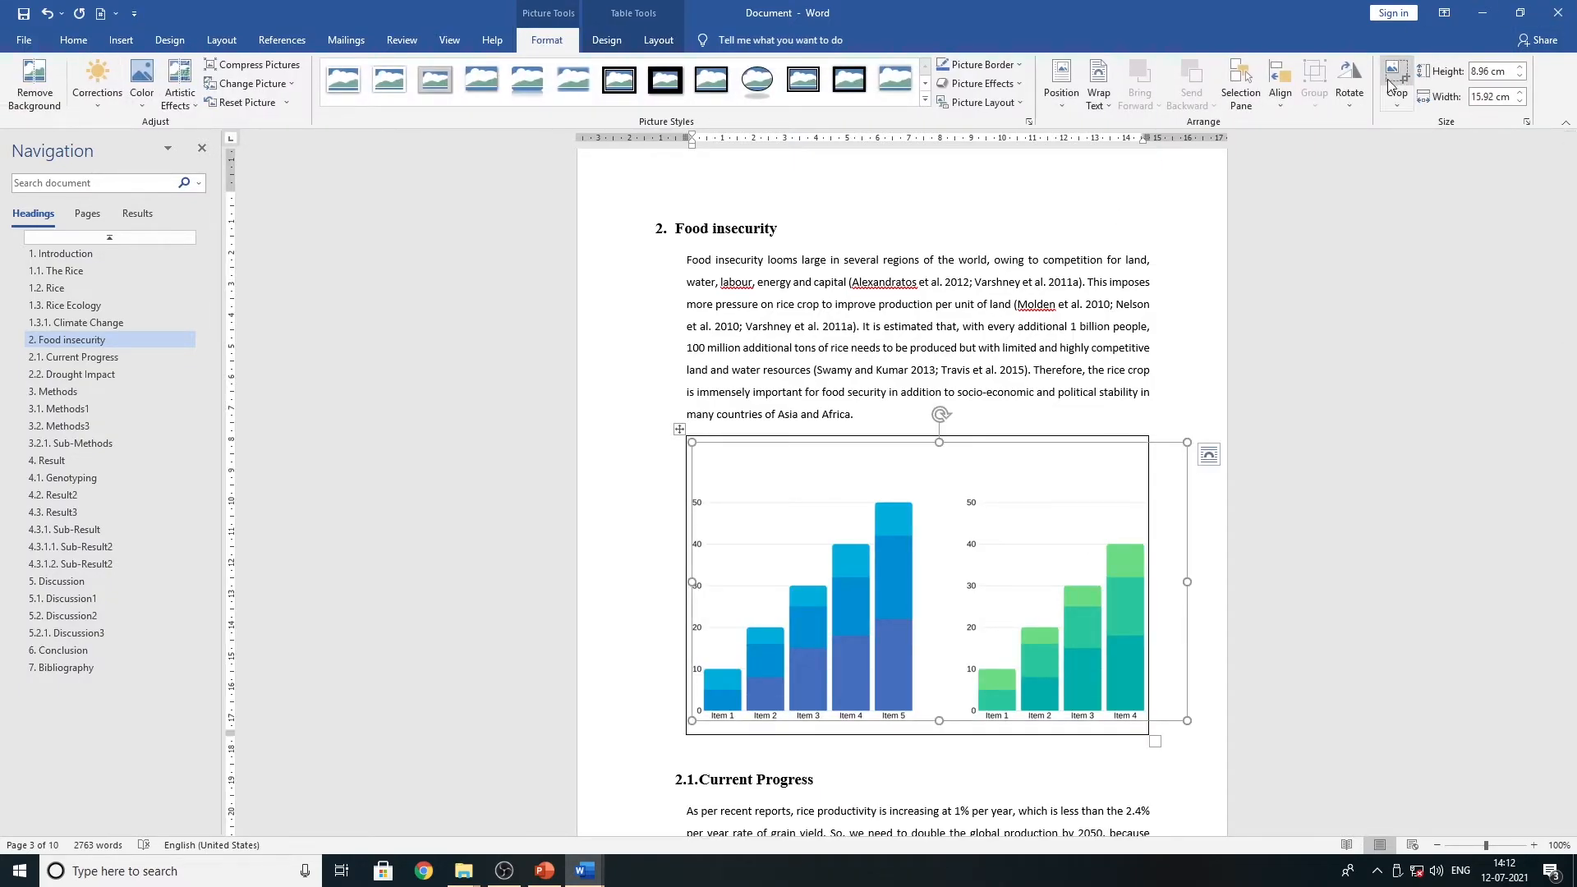
{"action": "left_click", "coordinate": [1396, 75]}
{"action": "left_click_drag", "start_coordinate": [696, 446], "coordinate": [961, 440]}
{"action": "left_click", "coordinate": [1019, 560]}
- Enlarge the cropped green bar chart slightly and proportionally within its table cell
{"action": "left_click", "coordinate": [823, 590]}
{"action": "left_click_drag", "start_coordinate": [917, 721], "coordinate": [934, 740]}
{"action": "left_click", "coordinate": [993, 768]}
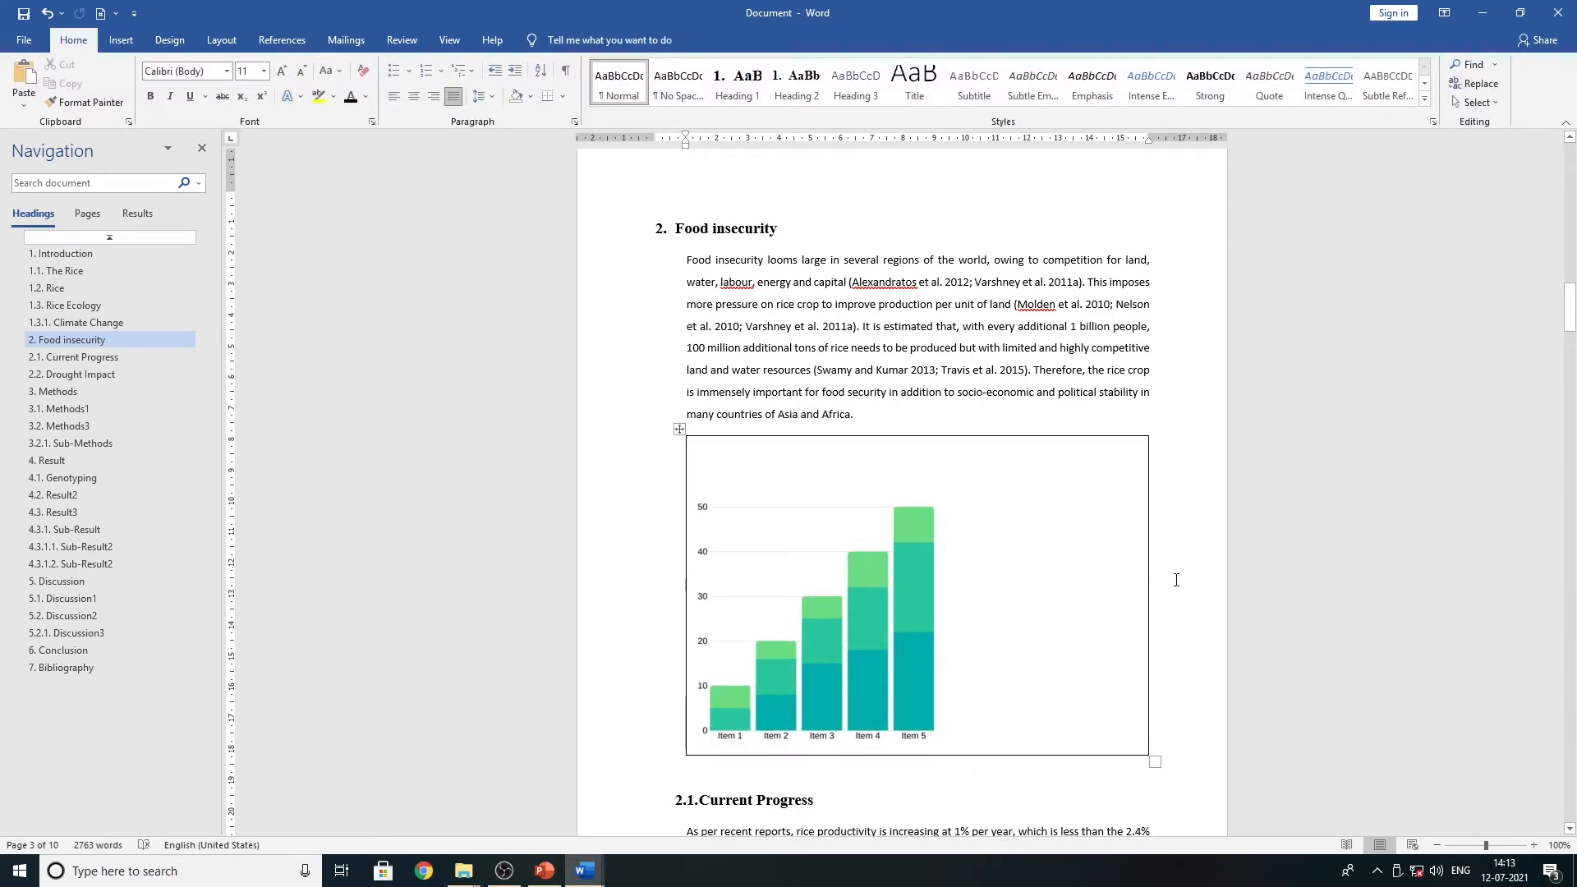
- Insert a Figure caption below the green bar chart in the Food insecurity section reading "Figure 2. This second figure"
{"action": "scroll", "coordinate": [1176, 579], "scroll_direction": "down", "scroll_amount": 3}
{"action": "left_click", "coordinate": [747, 396]}
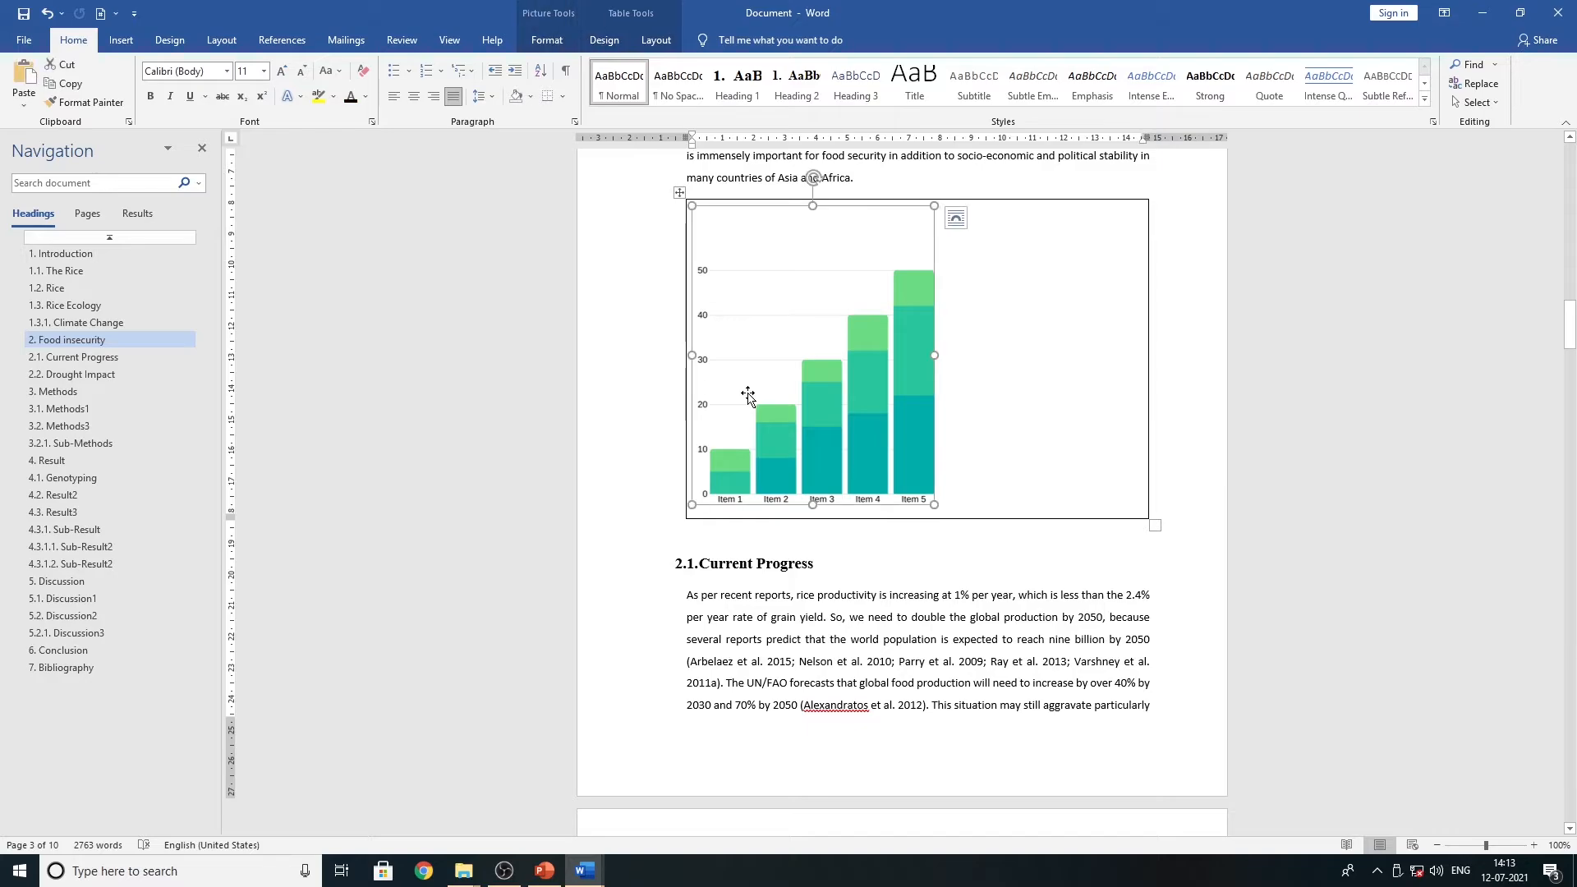
{"action": "left_click", "coordinate": [975, 558]}
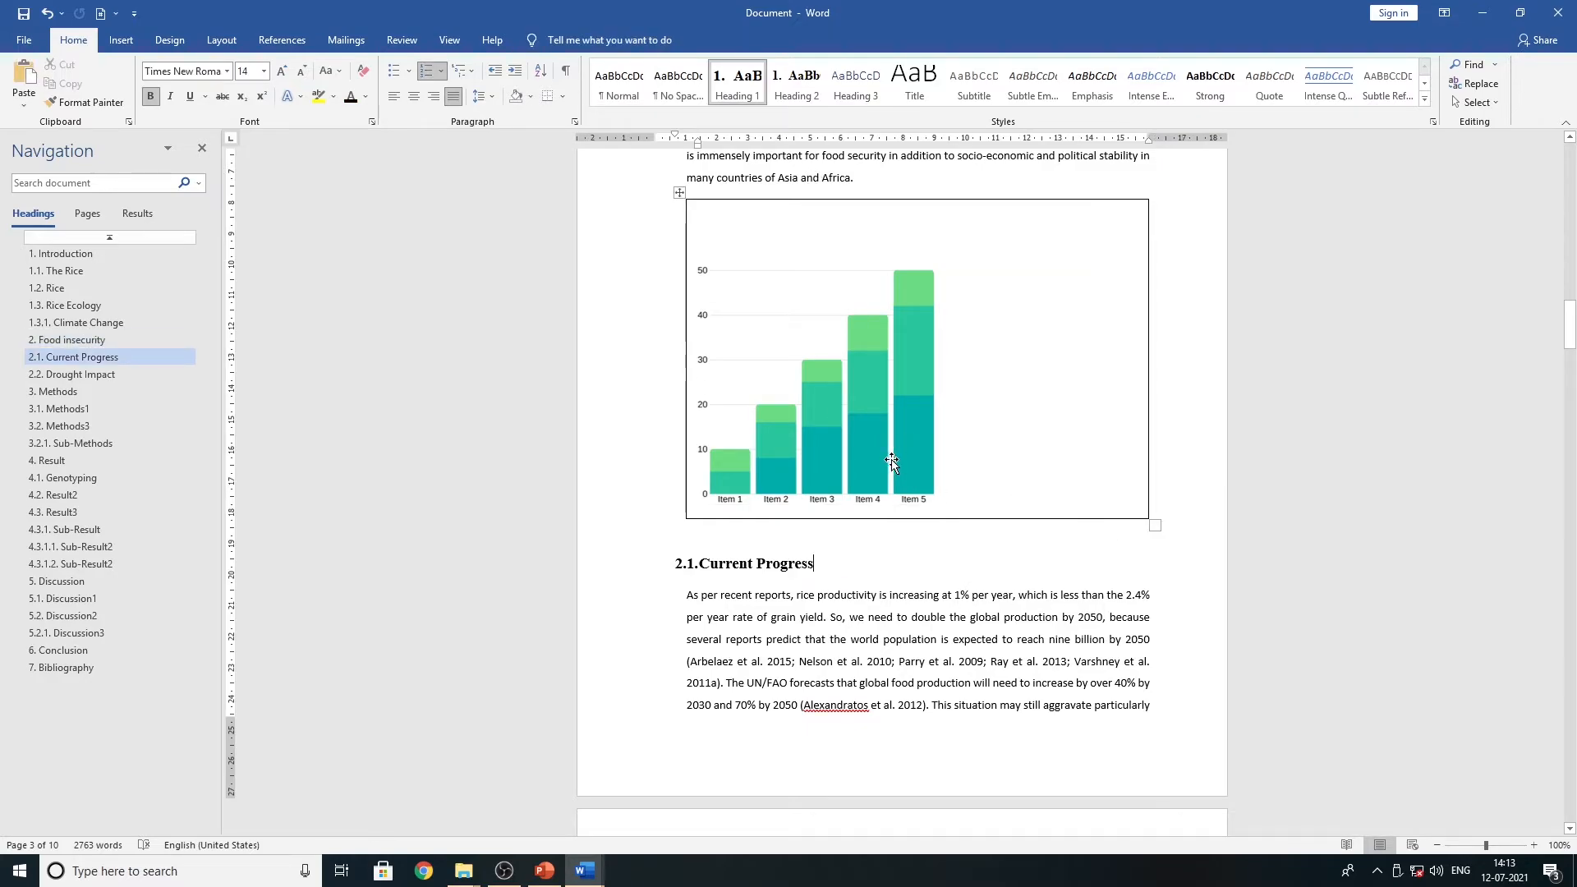
{"action": "left_click", "coordinate": [804, 277]}
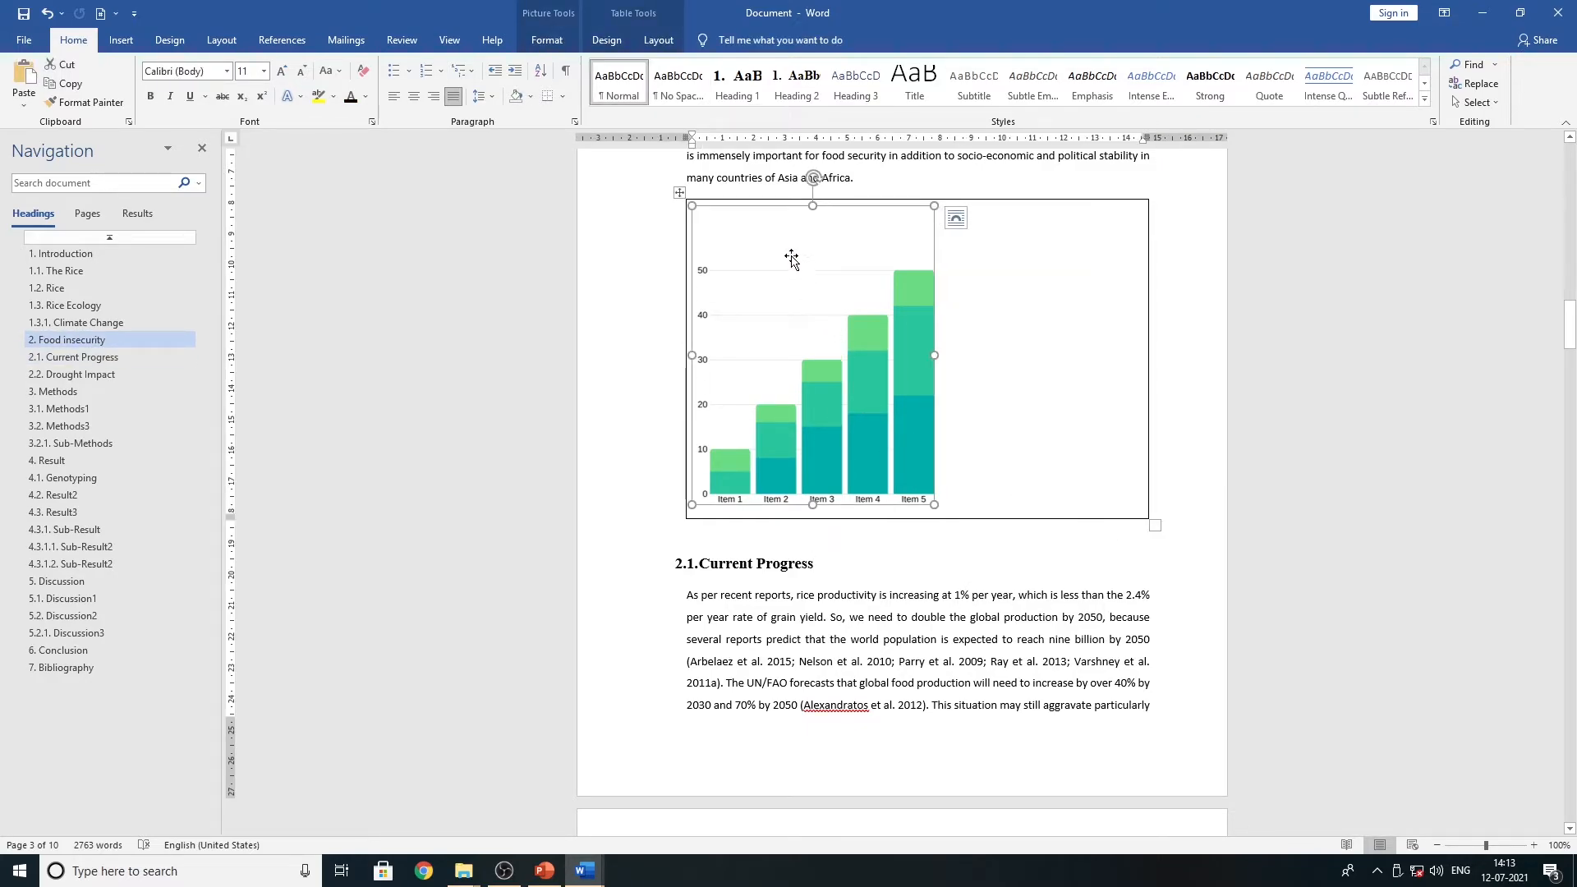
{"action": "right_click", "coordinate": [791, 258]}
{"action": "left_click", "coordinate": [848, 491]}
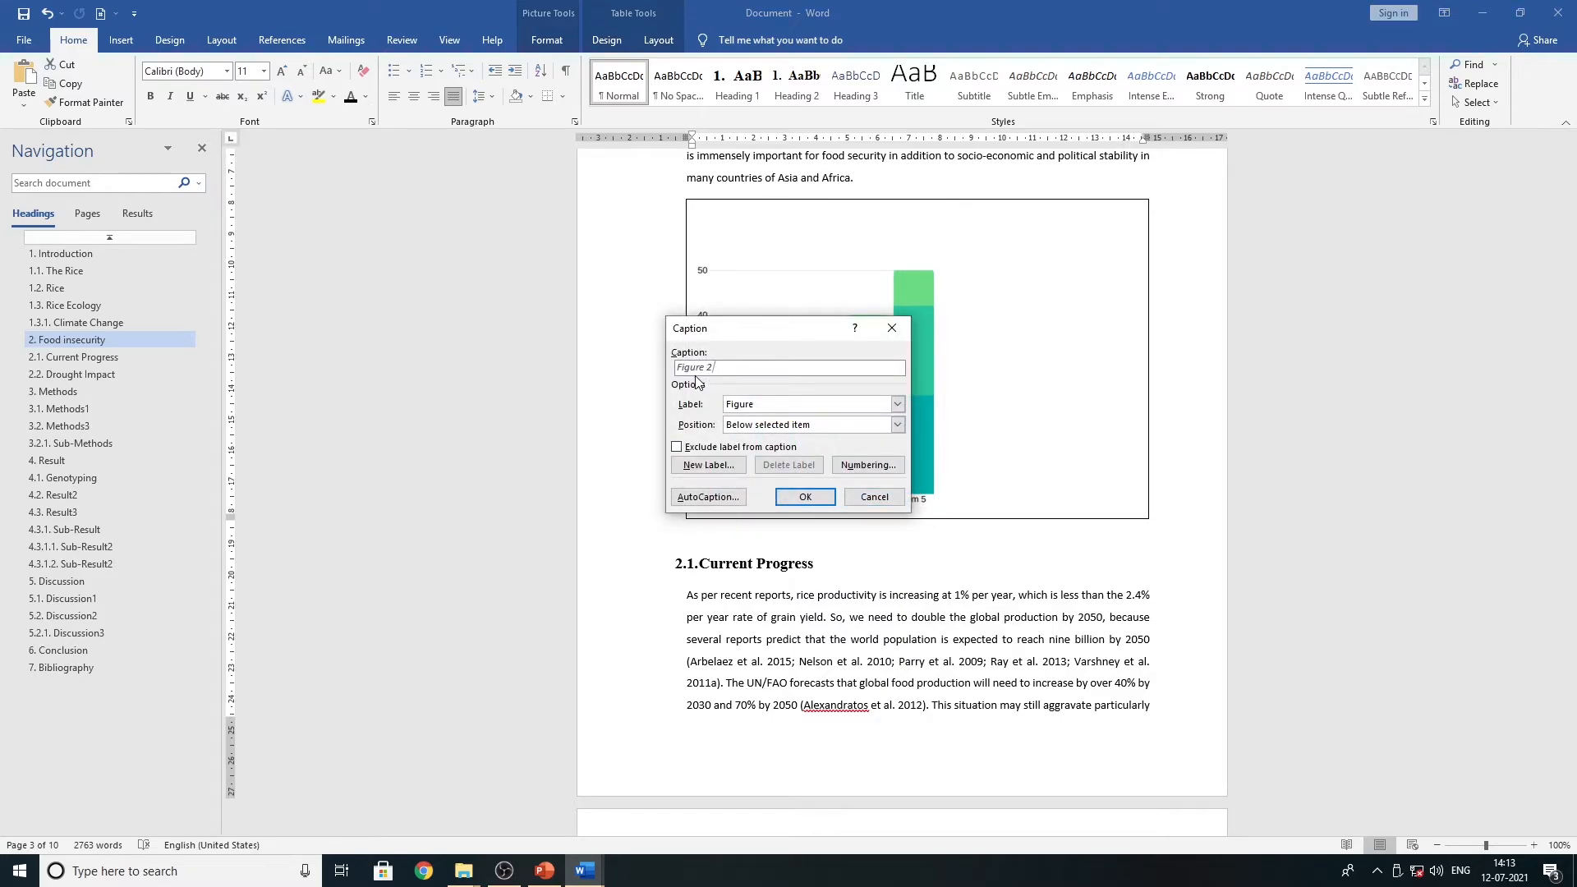
{"action": "type", "text": "."}
{"action": "left_click", "coordinate": [805, 497]}
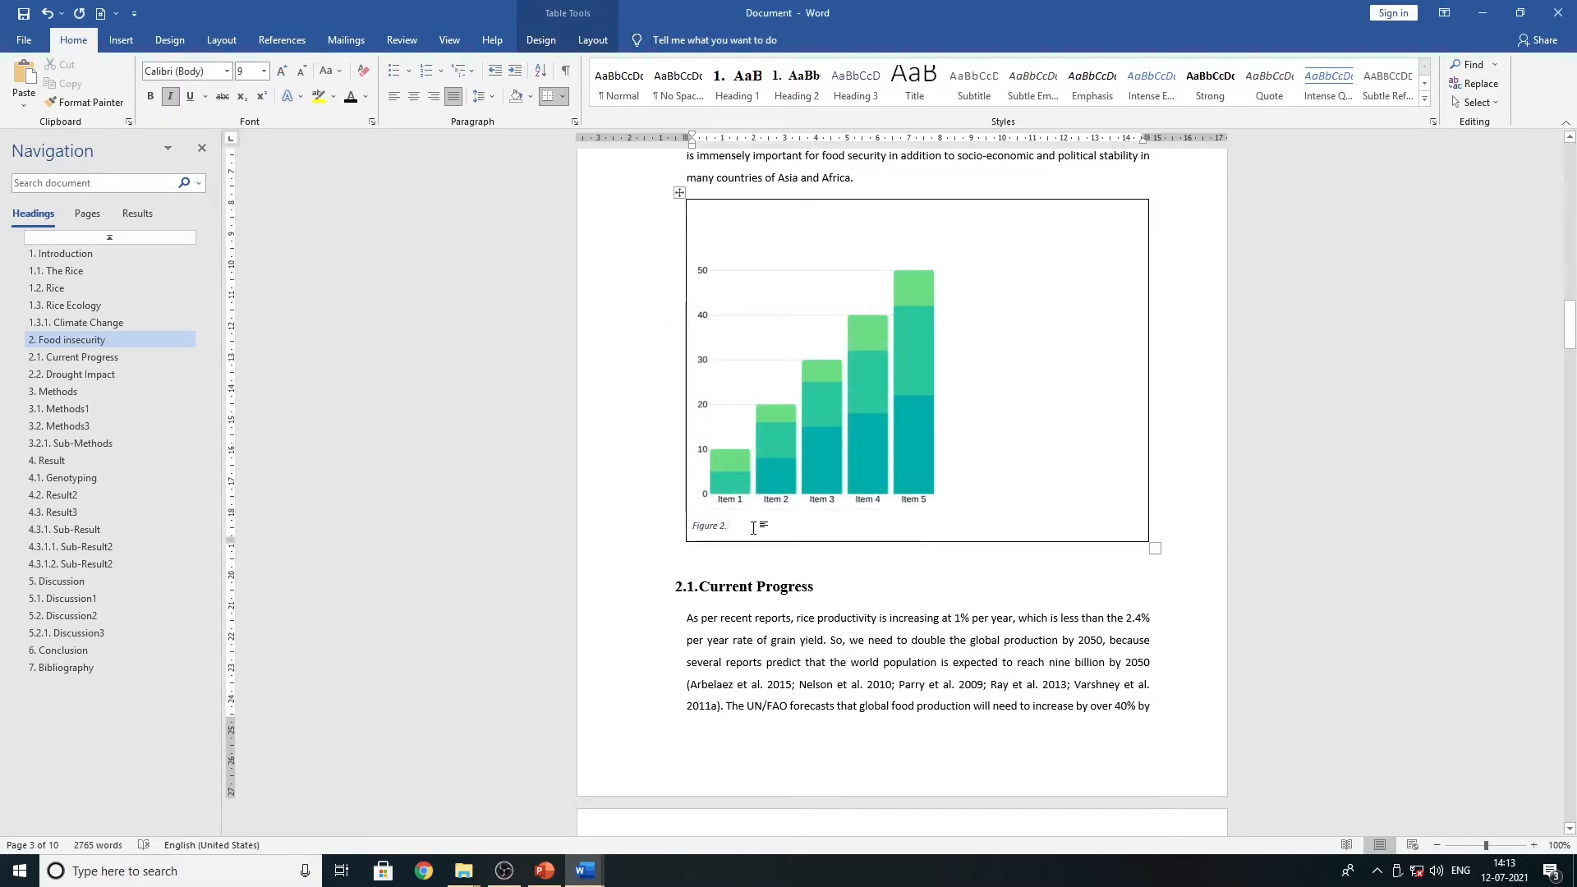
{"action": "type", "text": "This "}
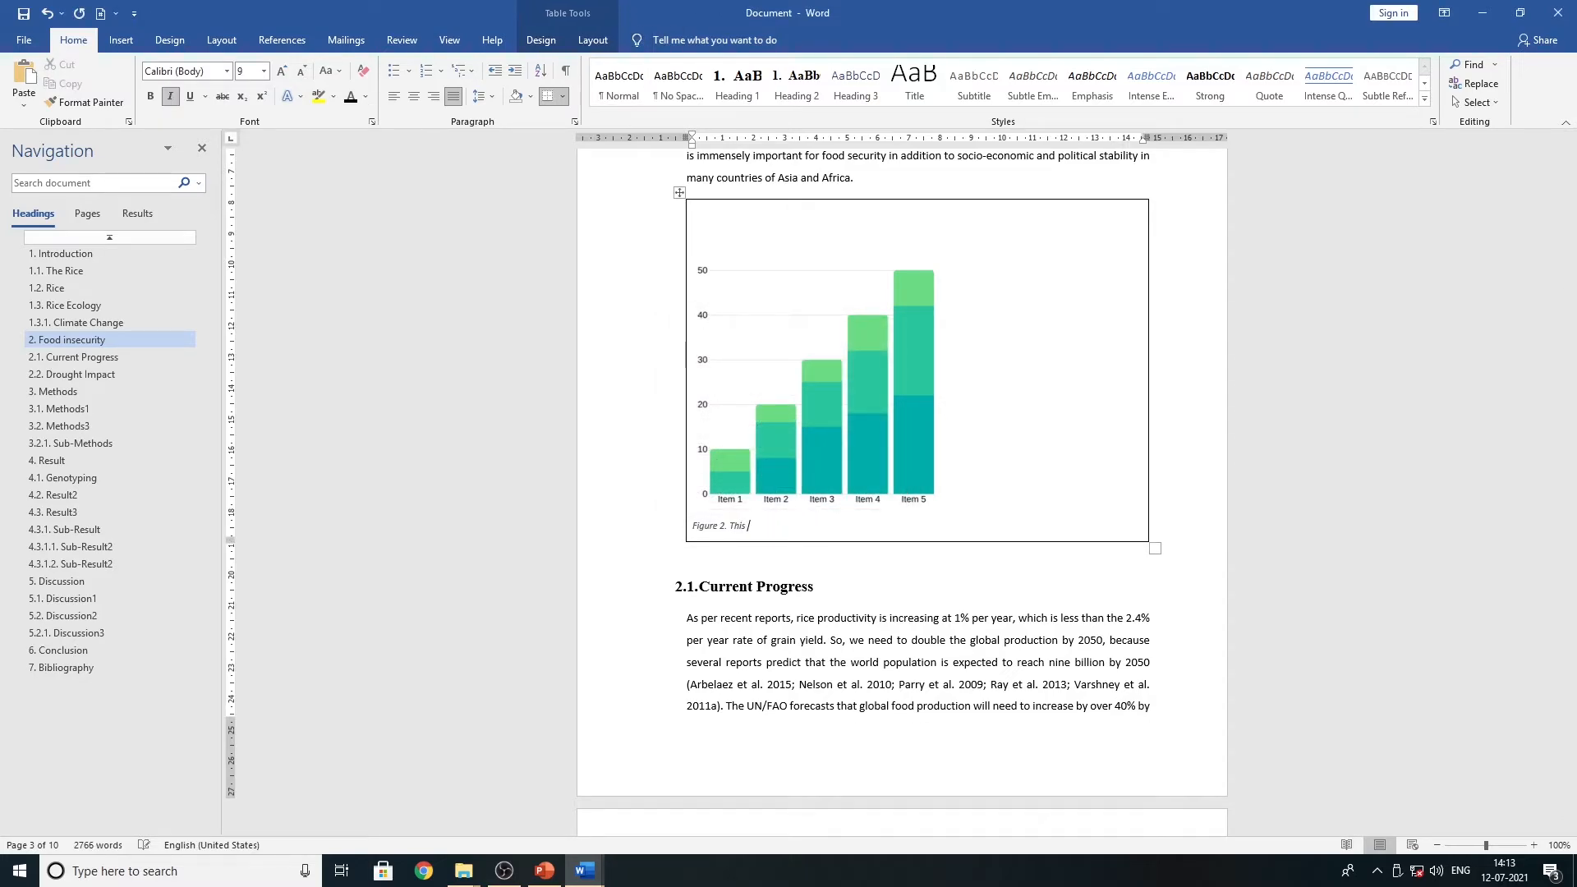
{"action": "type", "text": "second figure"}
- Make the caption under the green bar chart bold and remove its italics
{"action": "left_click_drag", "start_coordinate": [836, 529], "coordinate": [677, 519]}
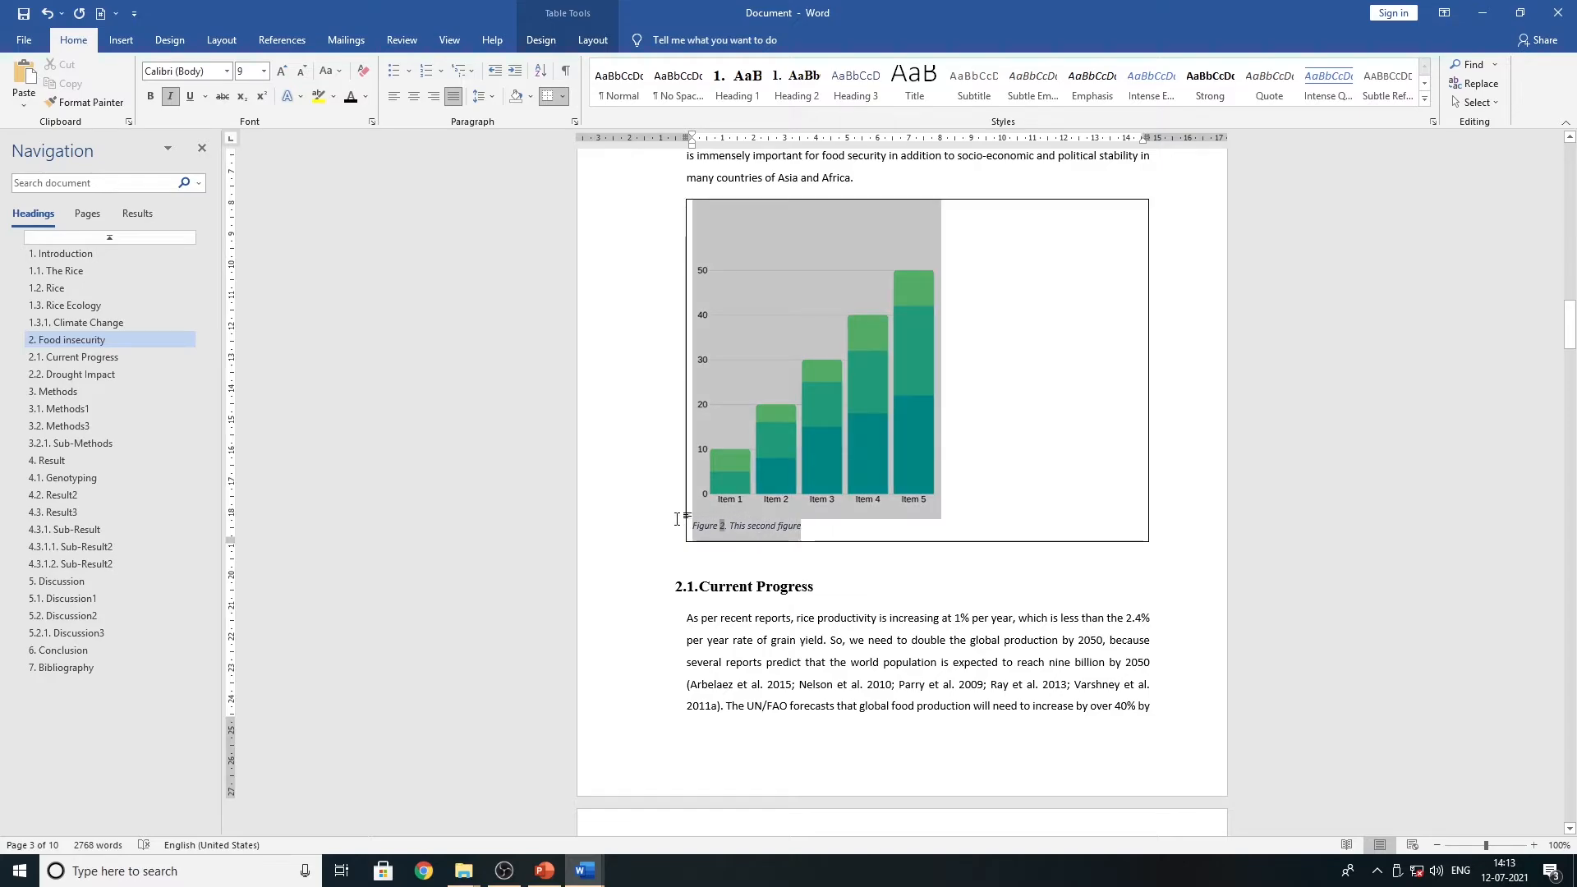
{"action": "left_click", "coordinate": [782, 492]}
{"action": "left_click", "coordinate": [698, 496]}
{"action": "left_click", "coordinate": [715, 493]}
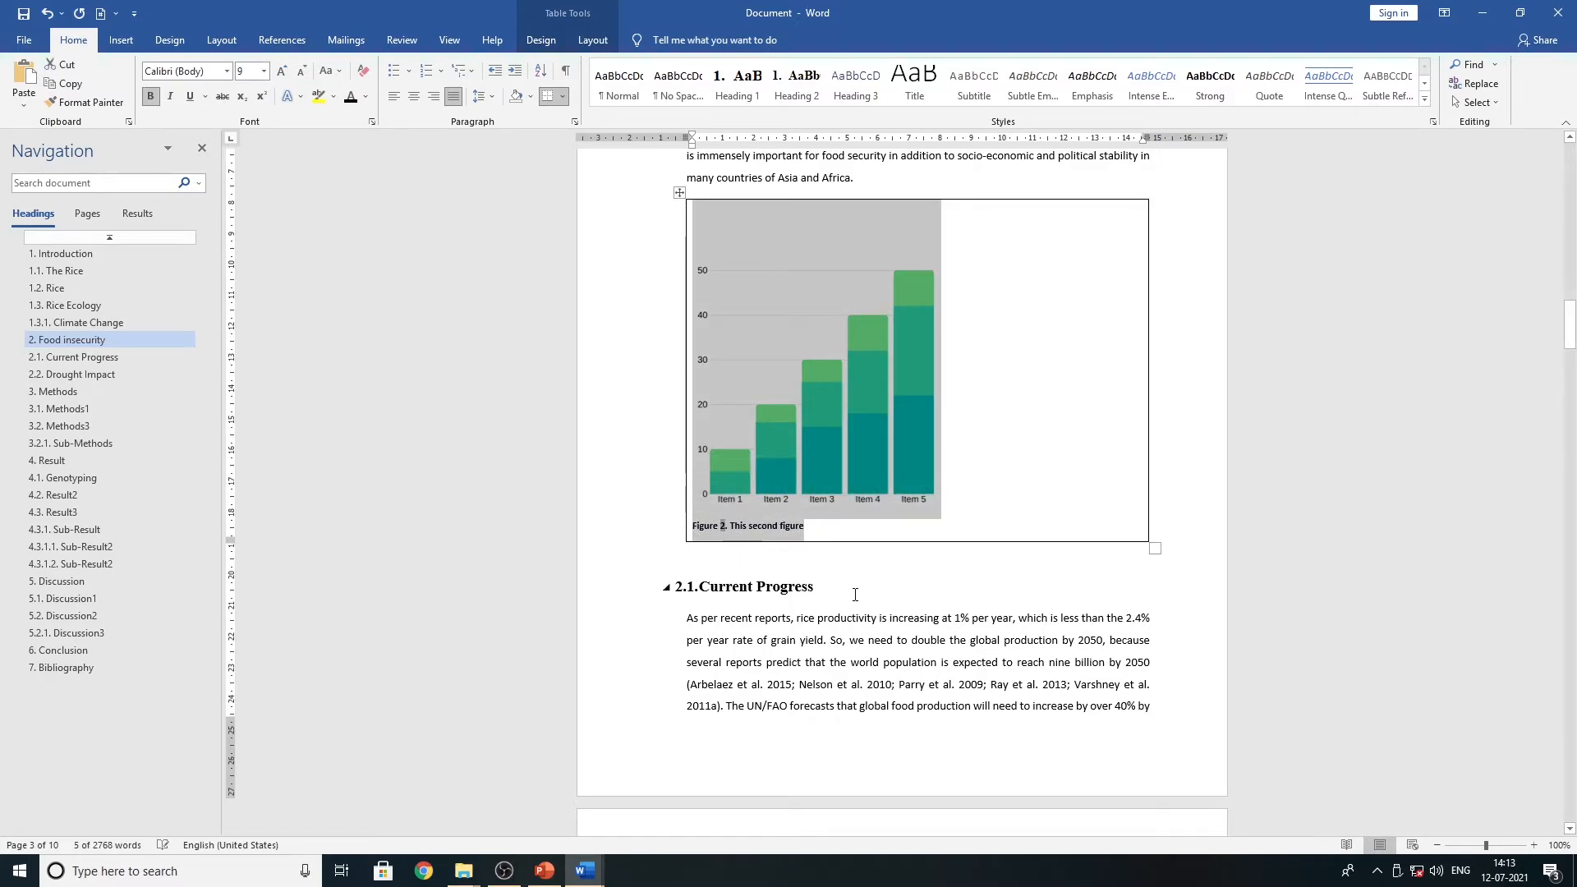
{"action": "left_click", "coordinate": [853, 594]}
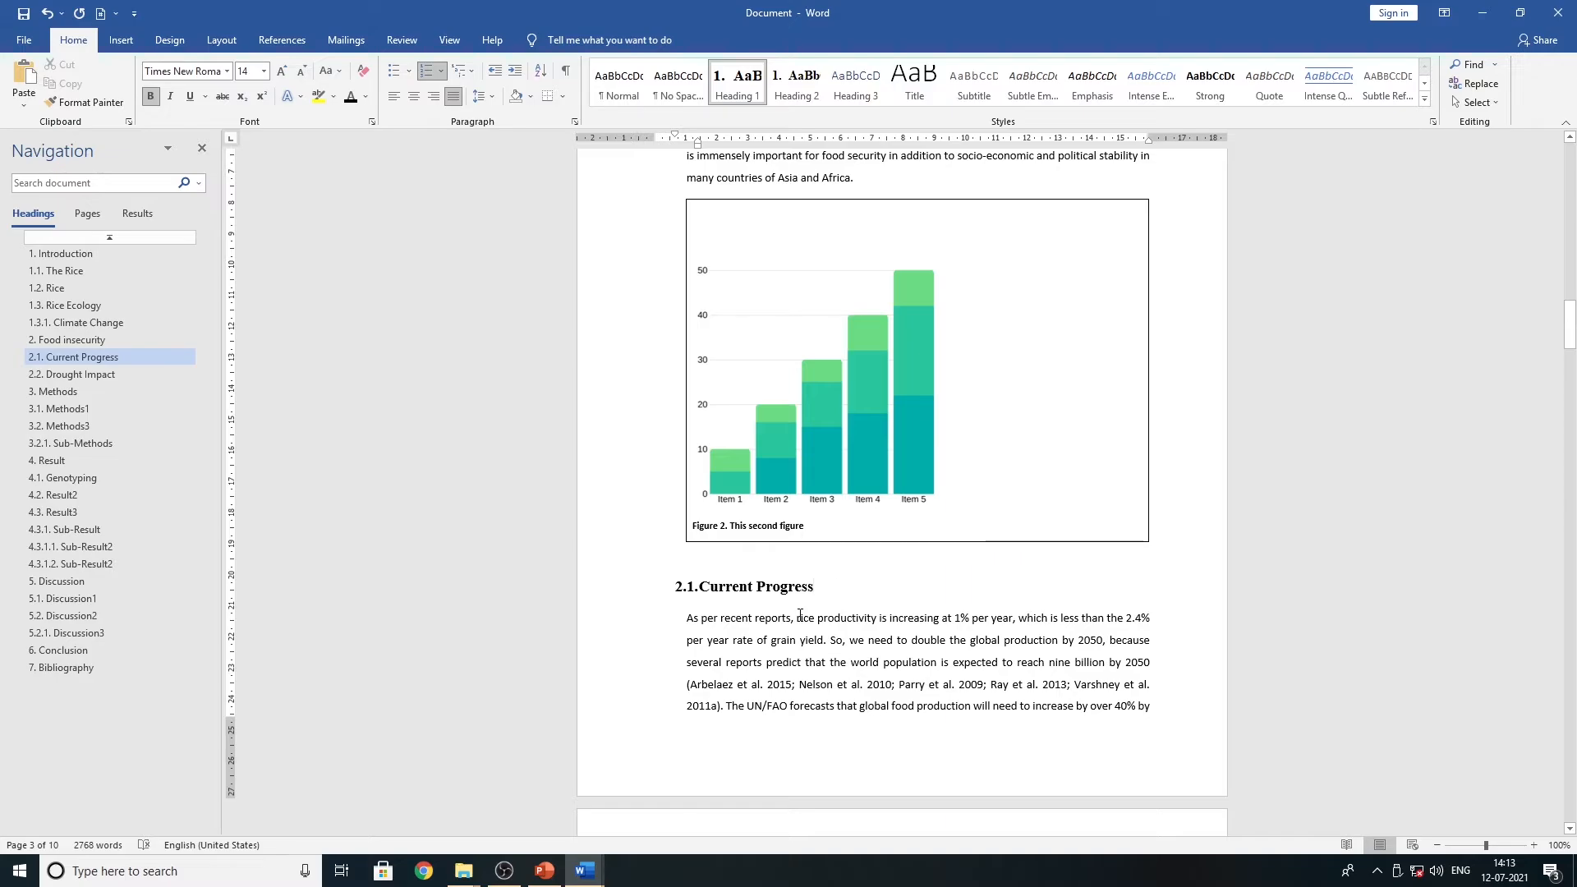
- Add a blank line after the last paragraph of section 1.2 Rice and insert a table with one row and one column there
{"action": "scroll", "coordinate": [800, 615], "scroll_direction": "up", "scroll_amount": 10}
{"action": "scroll", "coordinate": [800, 615], "scroll_direction": "up", "scroll_amount": 10}
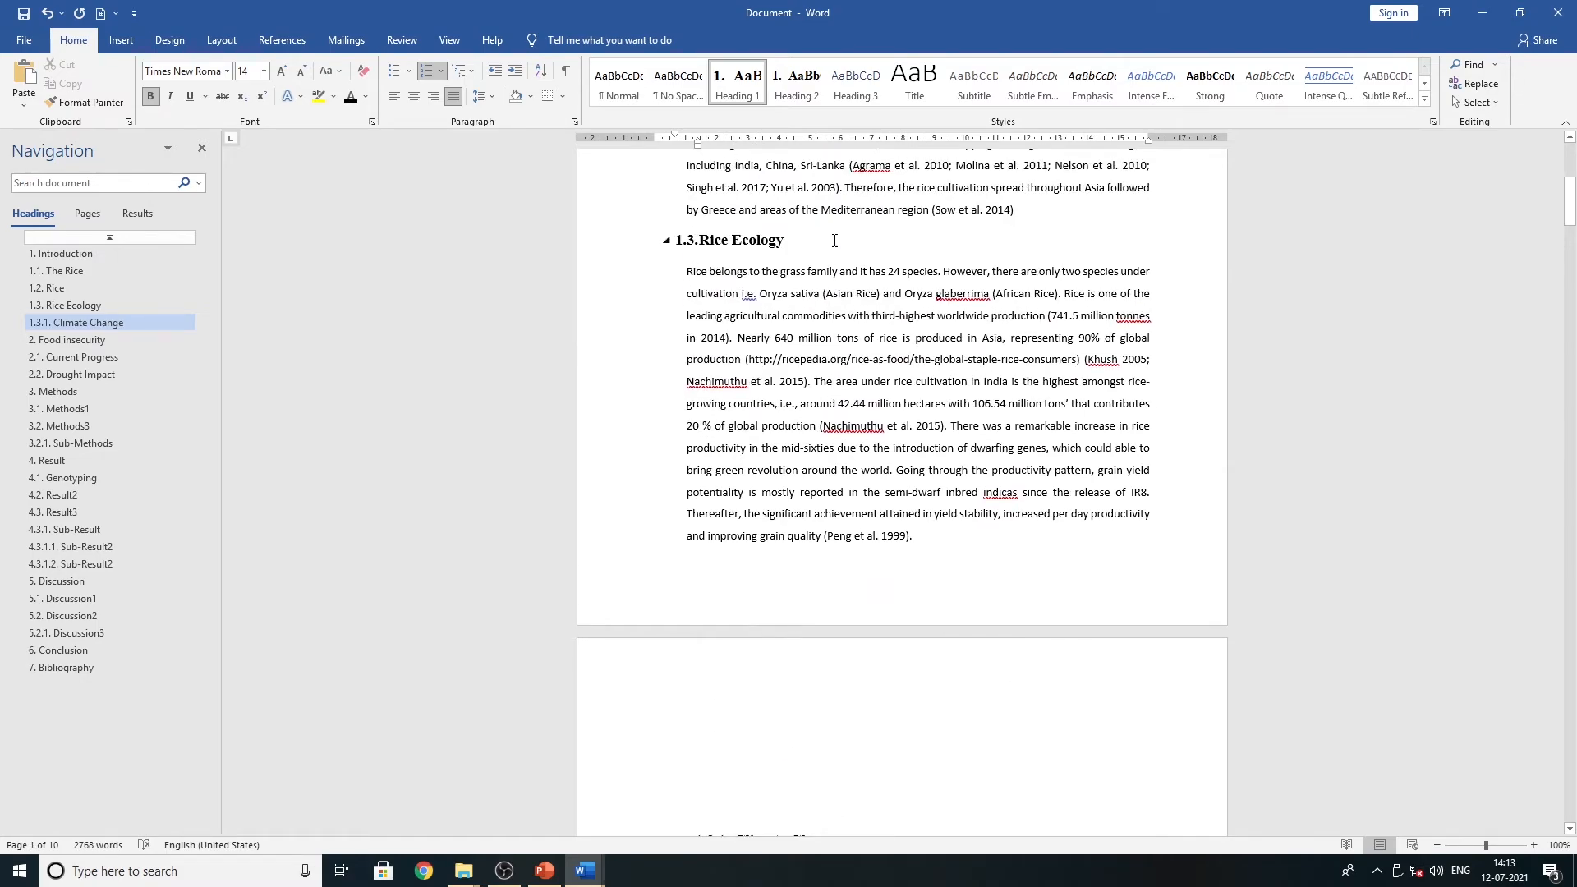
{"action": "left_click", "coordinate": [1049, 214]}
{"action": "key", "text": "Return"}
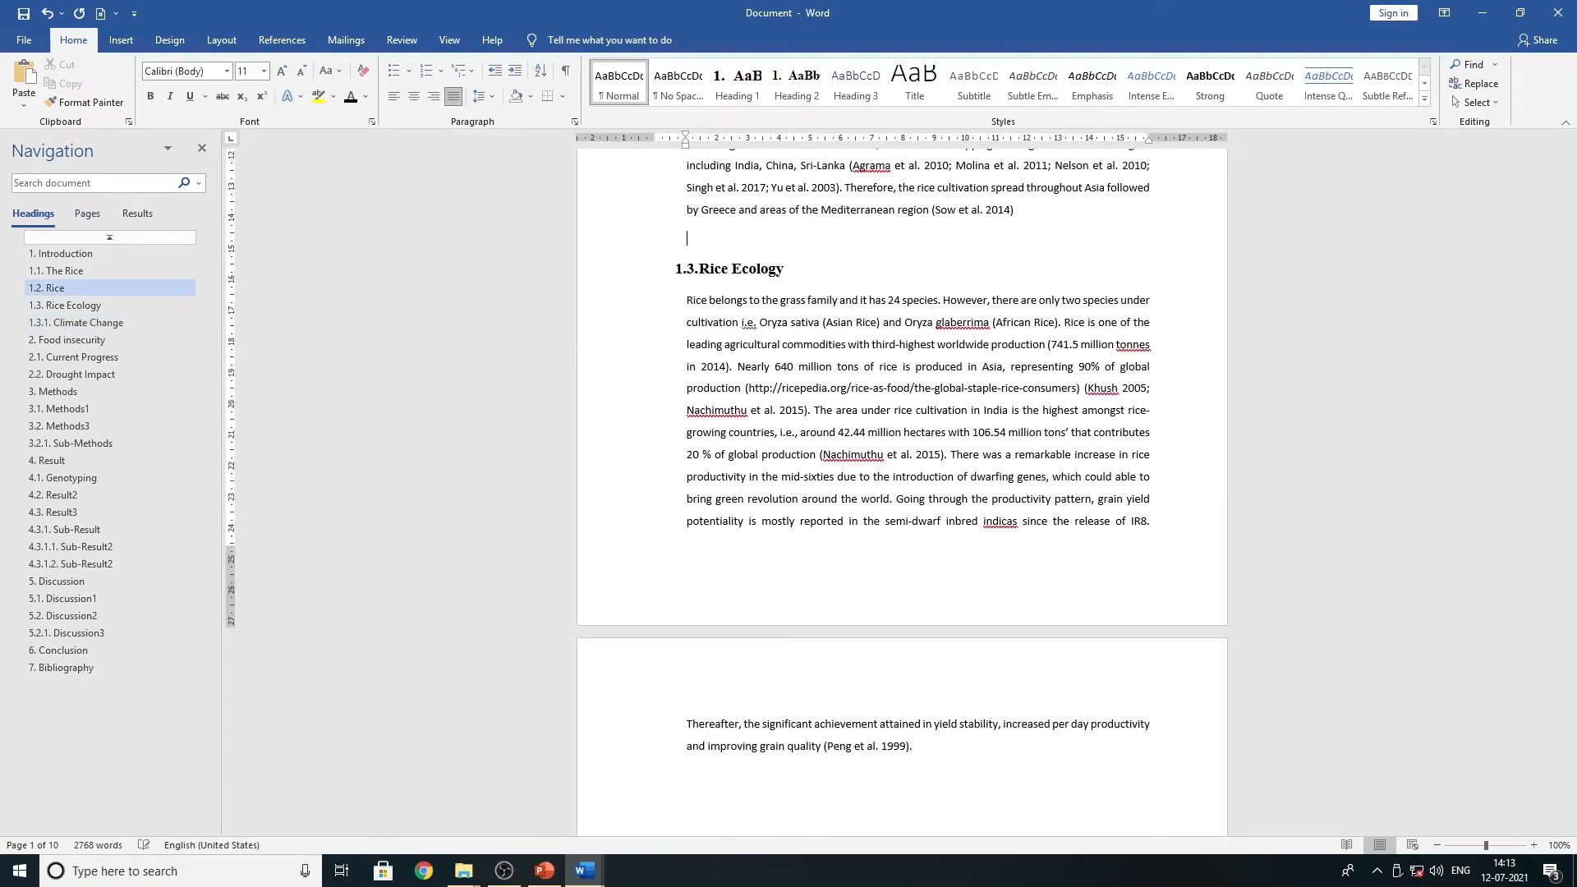
{"action": "left_click", "coordinate": [121, 39]}
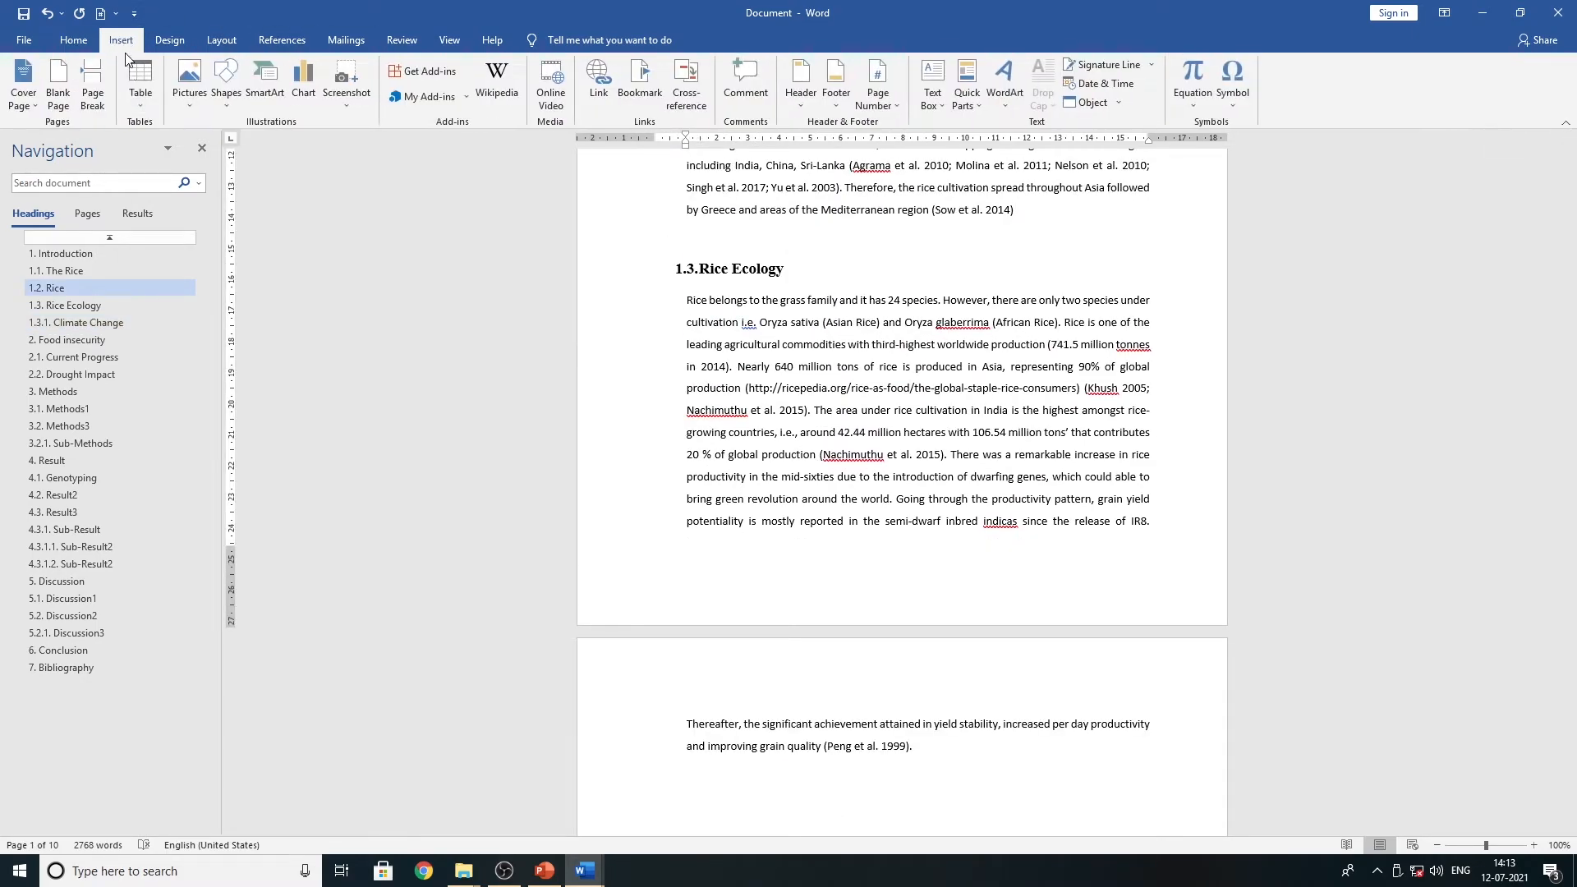
{"action": "left_click", "coordinate": [136, 99]}
{"action": "left_click", "coordinate": [133, 148]}
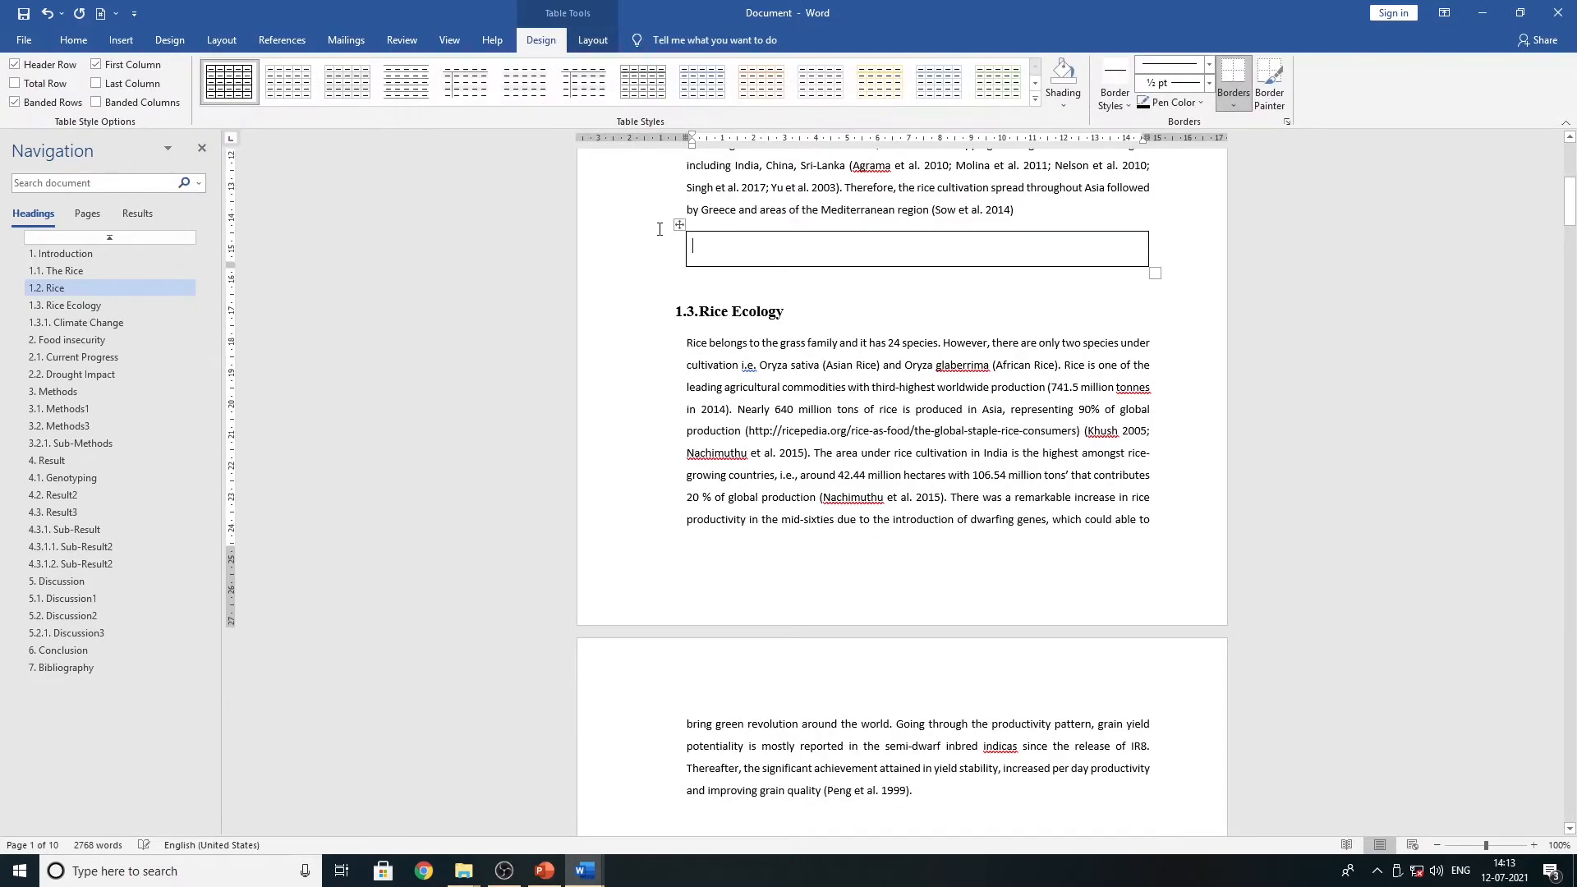
- Paste the copied two-chart image into the table below the Rice section and shrink it slightly and proportionally within the cell
{"action": "key", "text": "ctrl+v"}
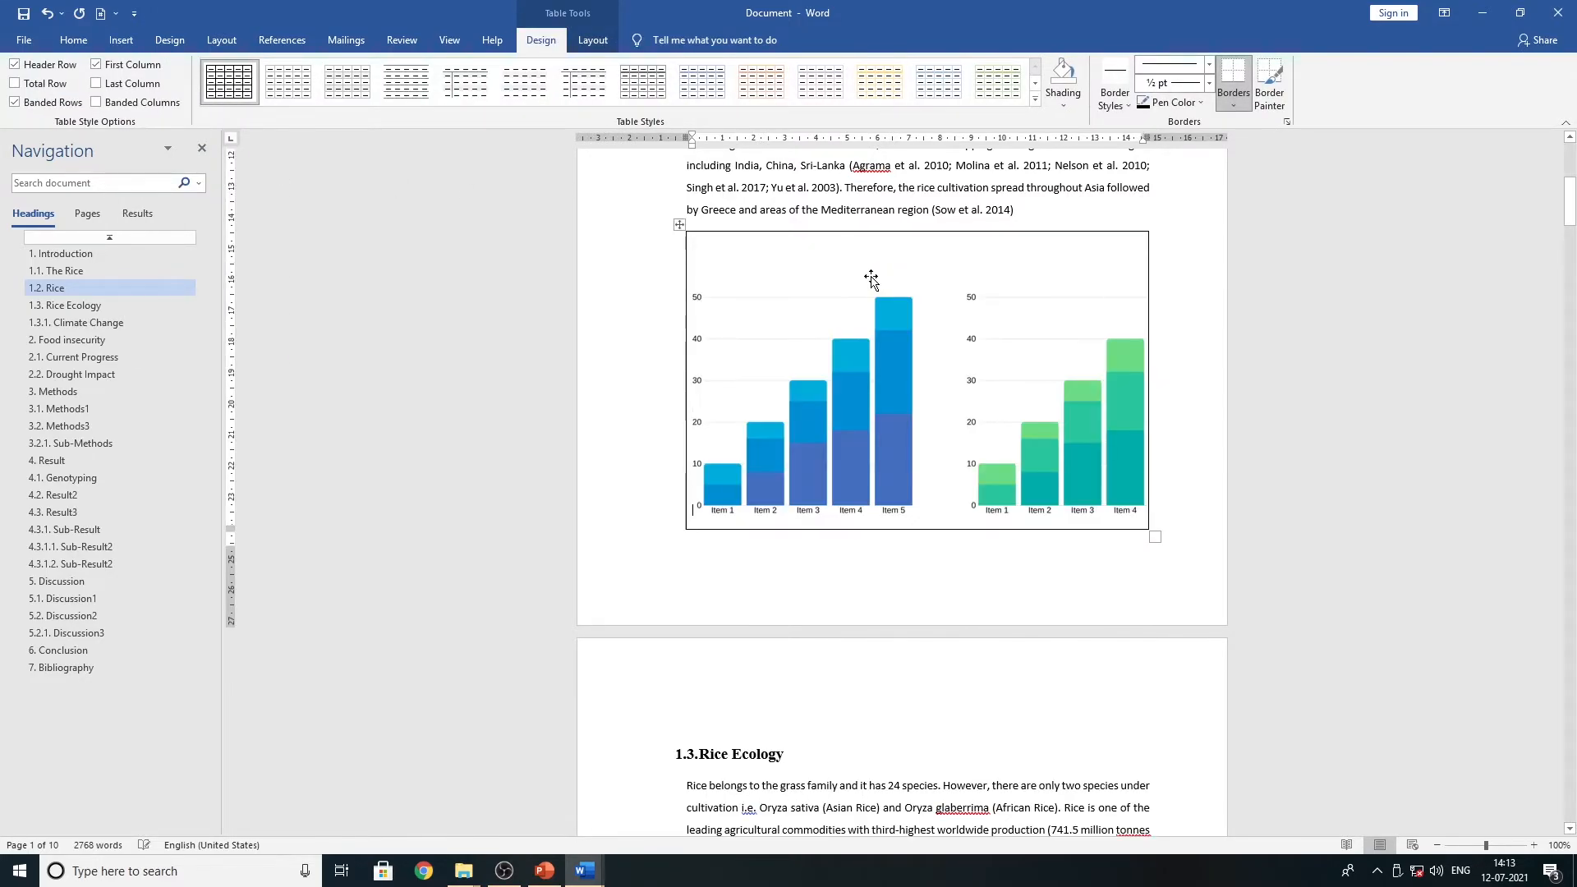
{"action": "left_click", "coordinate": [873, 353]}
{"action": "left_click_drag", "start_coordinate": [692, 237], "coordinate": [780, 287]}
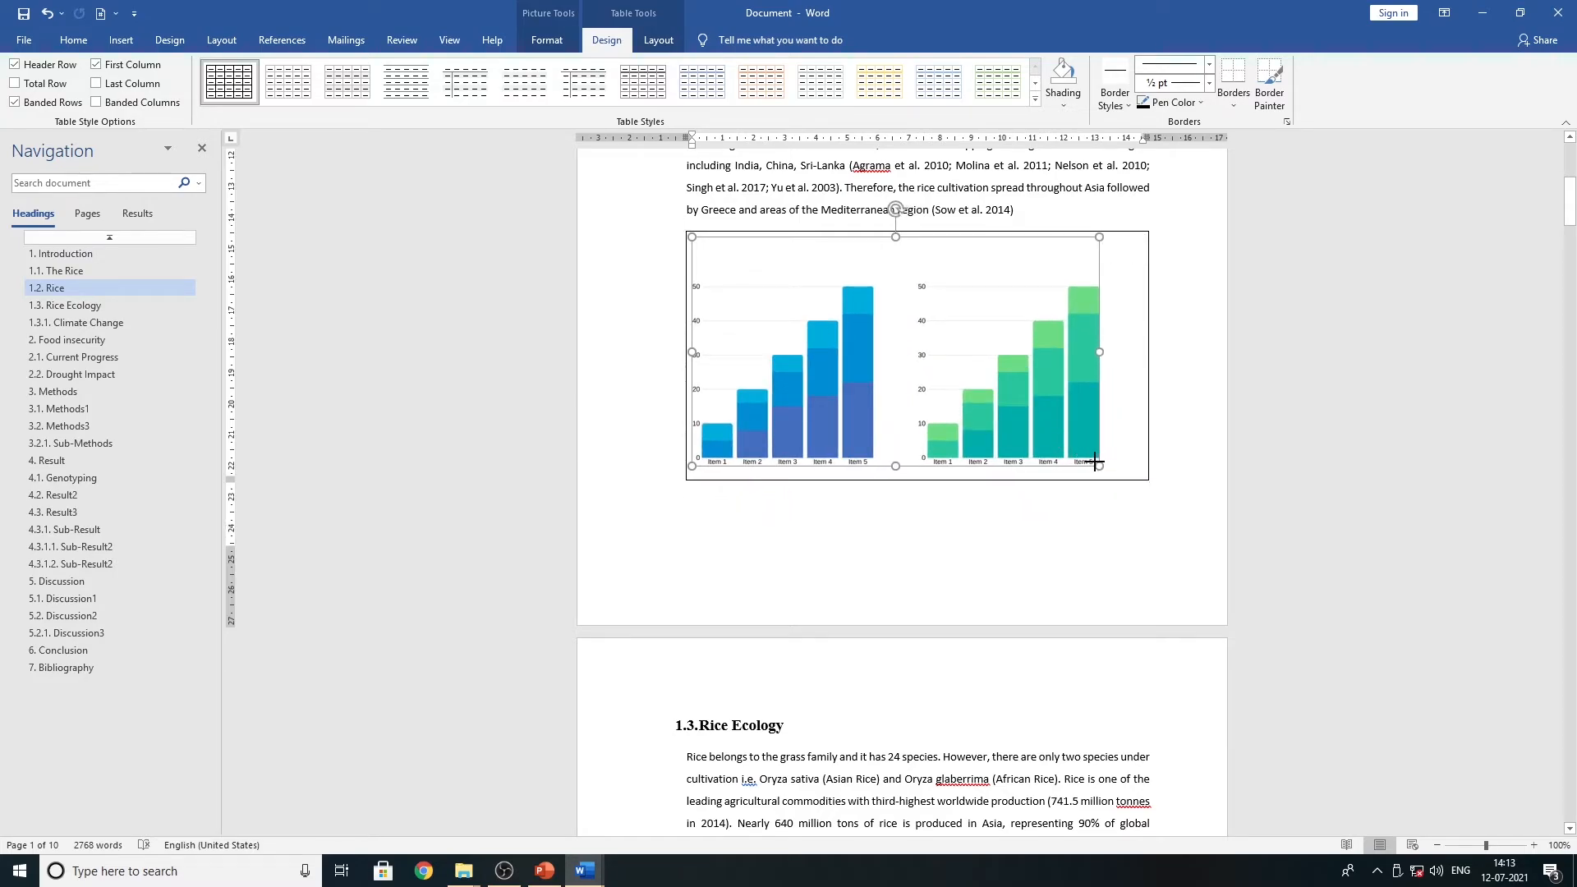
{"action": "left_click", "coordinate": [908, 513]}
- Insert a Figure caption below the two-chart image in the Rice section reading "Figure 1.This is first chart"
{"action": "right_click", "coordinate": [775, 306]}
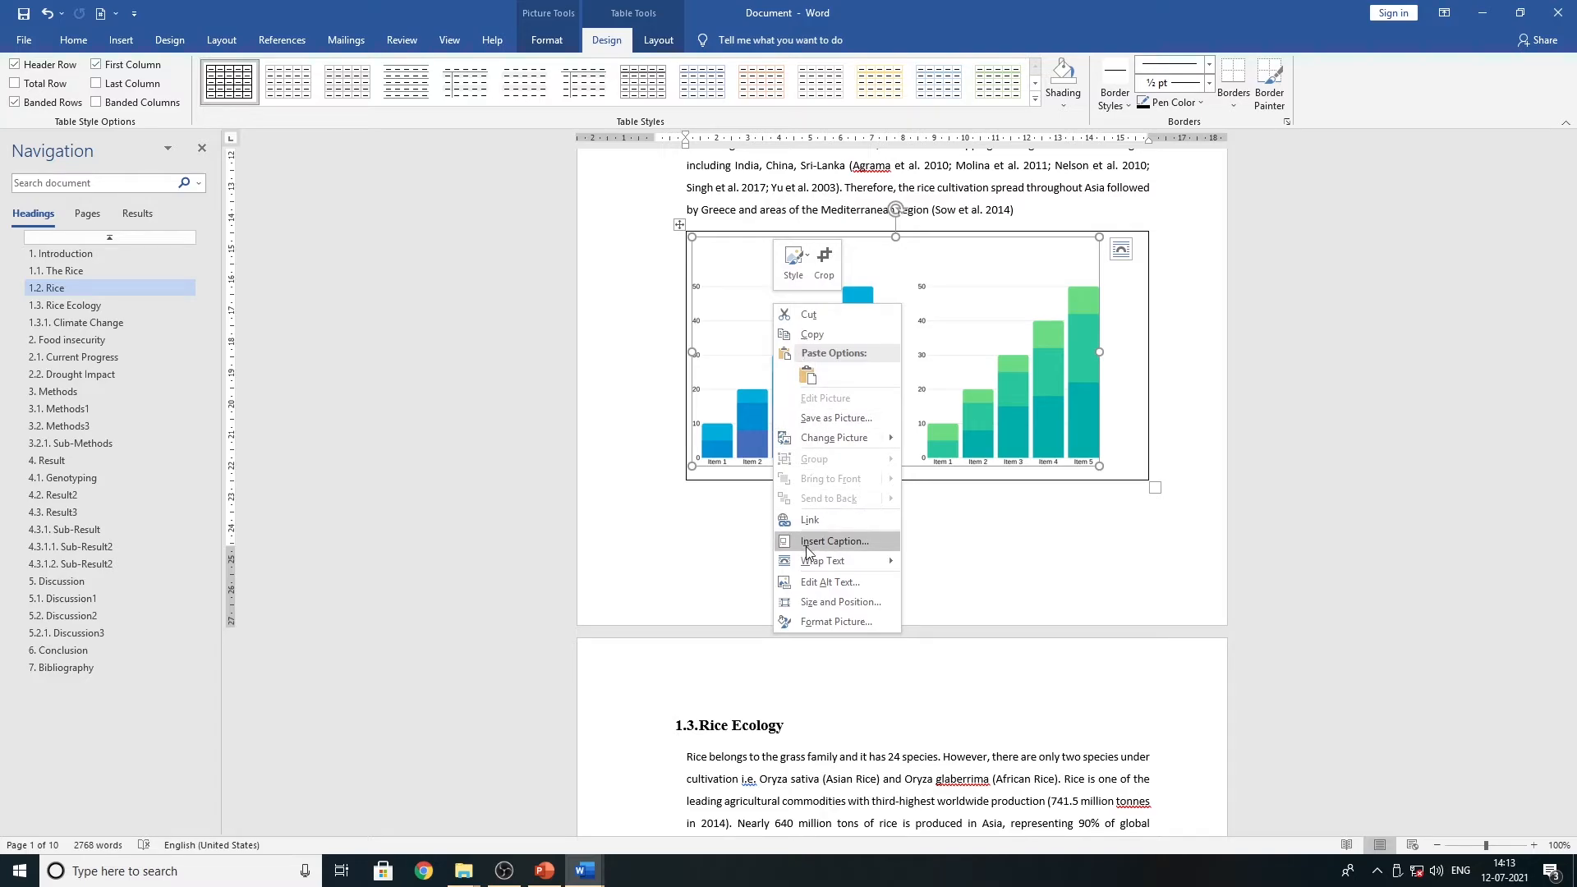
{"action": "left_click", "coordinate": [806, 543]}
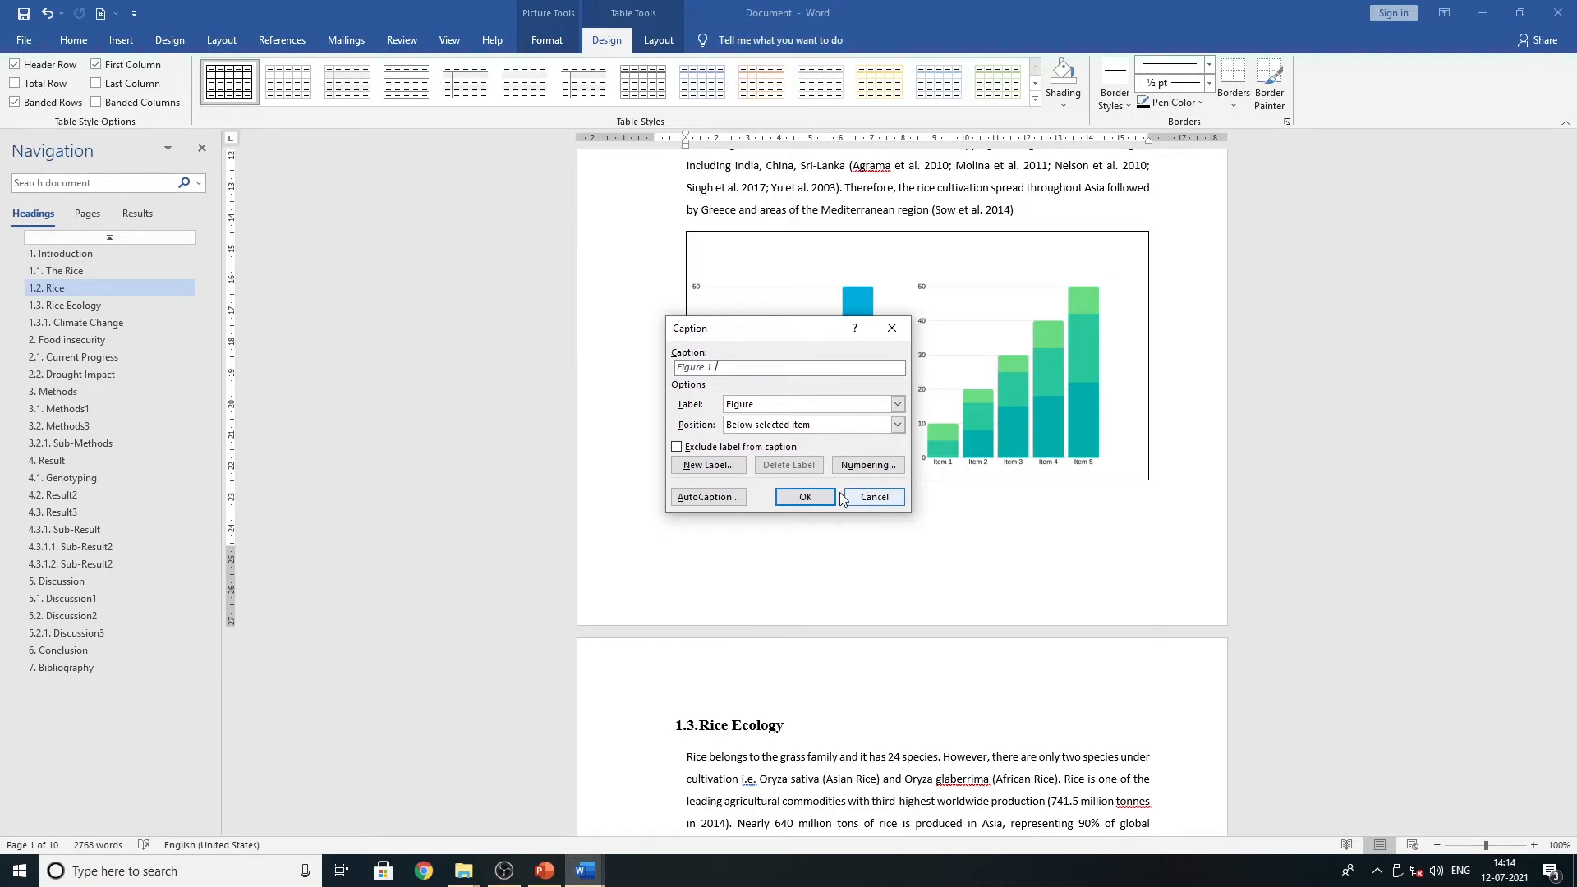
{"action": "left_click", "coordinate": [805, 497]}
{"action": "type", "text": ".This is first chart"}
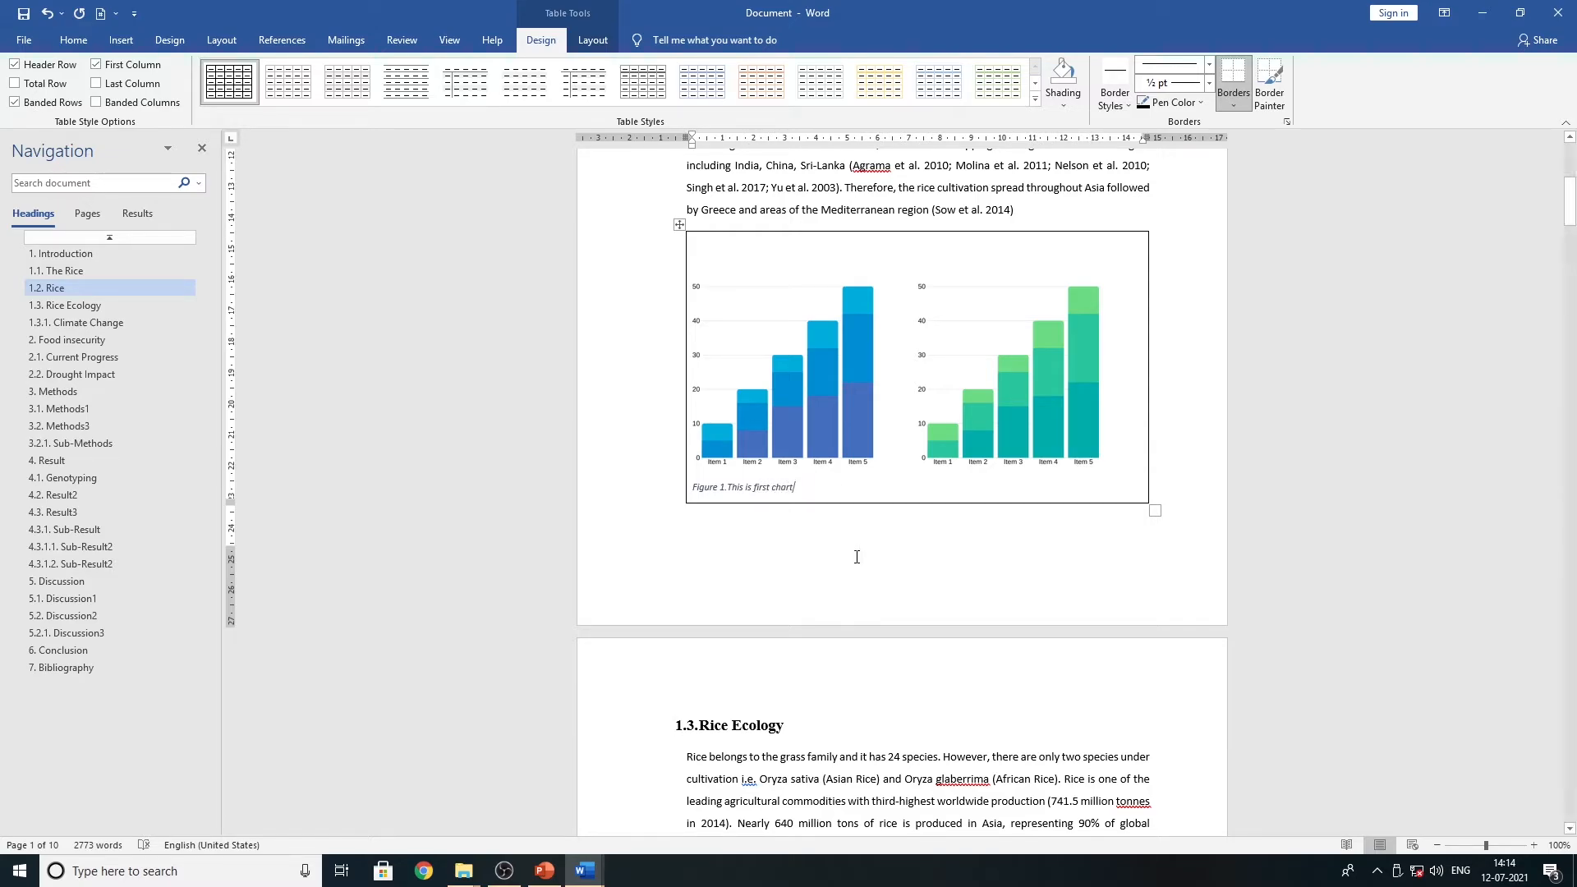
{"action": "left_click", "coordinate": [688, 519]}
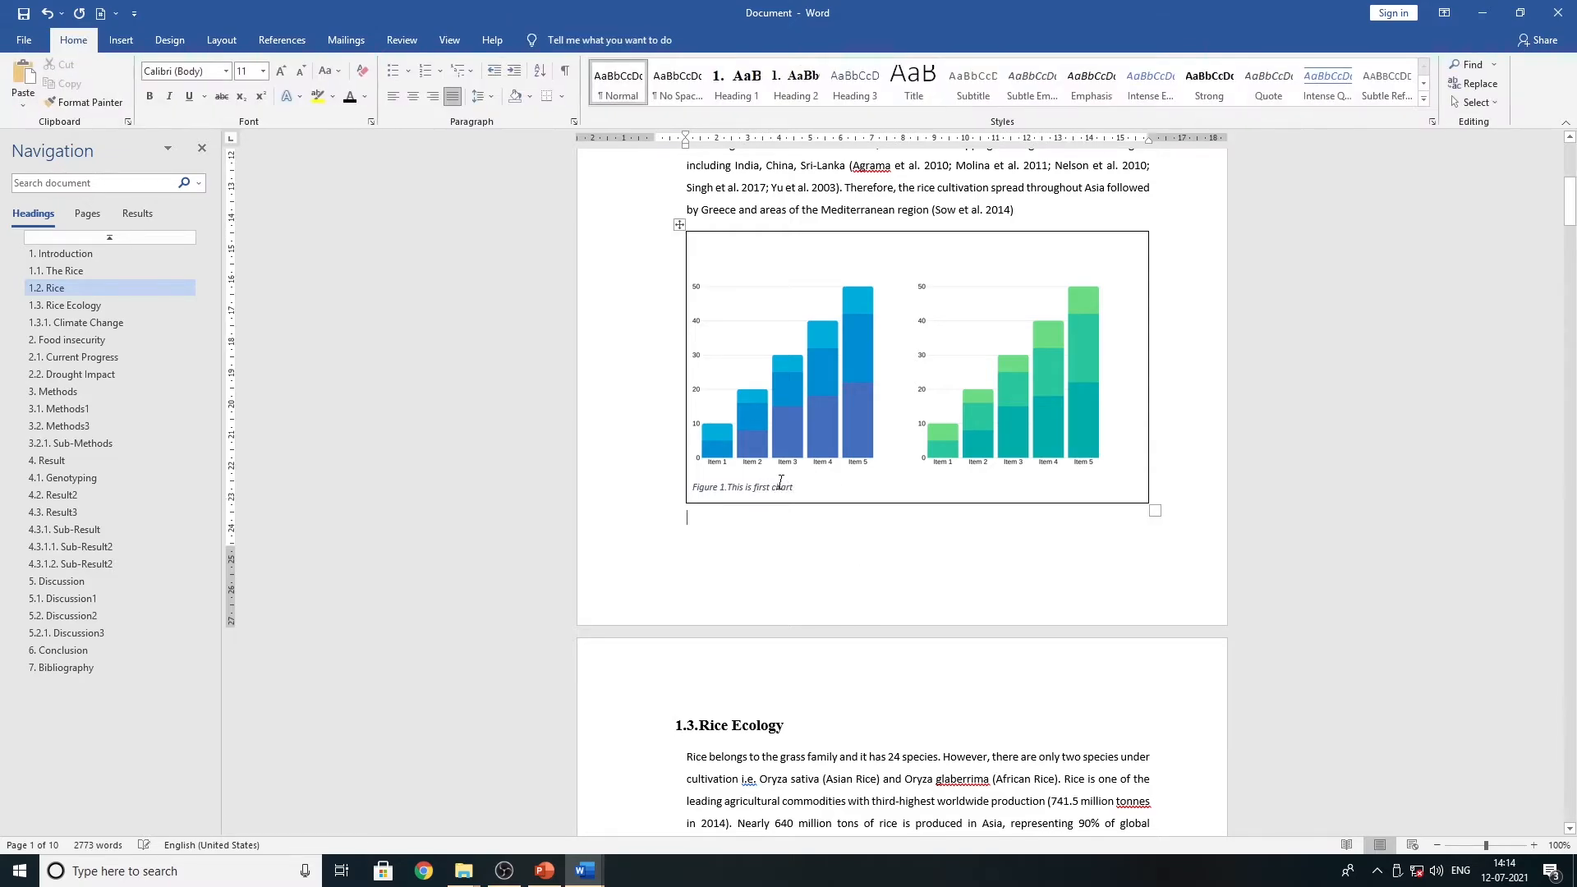
- Make the first chart caption in the Rice section bold and remove its italics
{"action": "left_click_drag", "start_coordinate": [794, 487], "coordinate": [689, 486]}
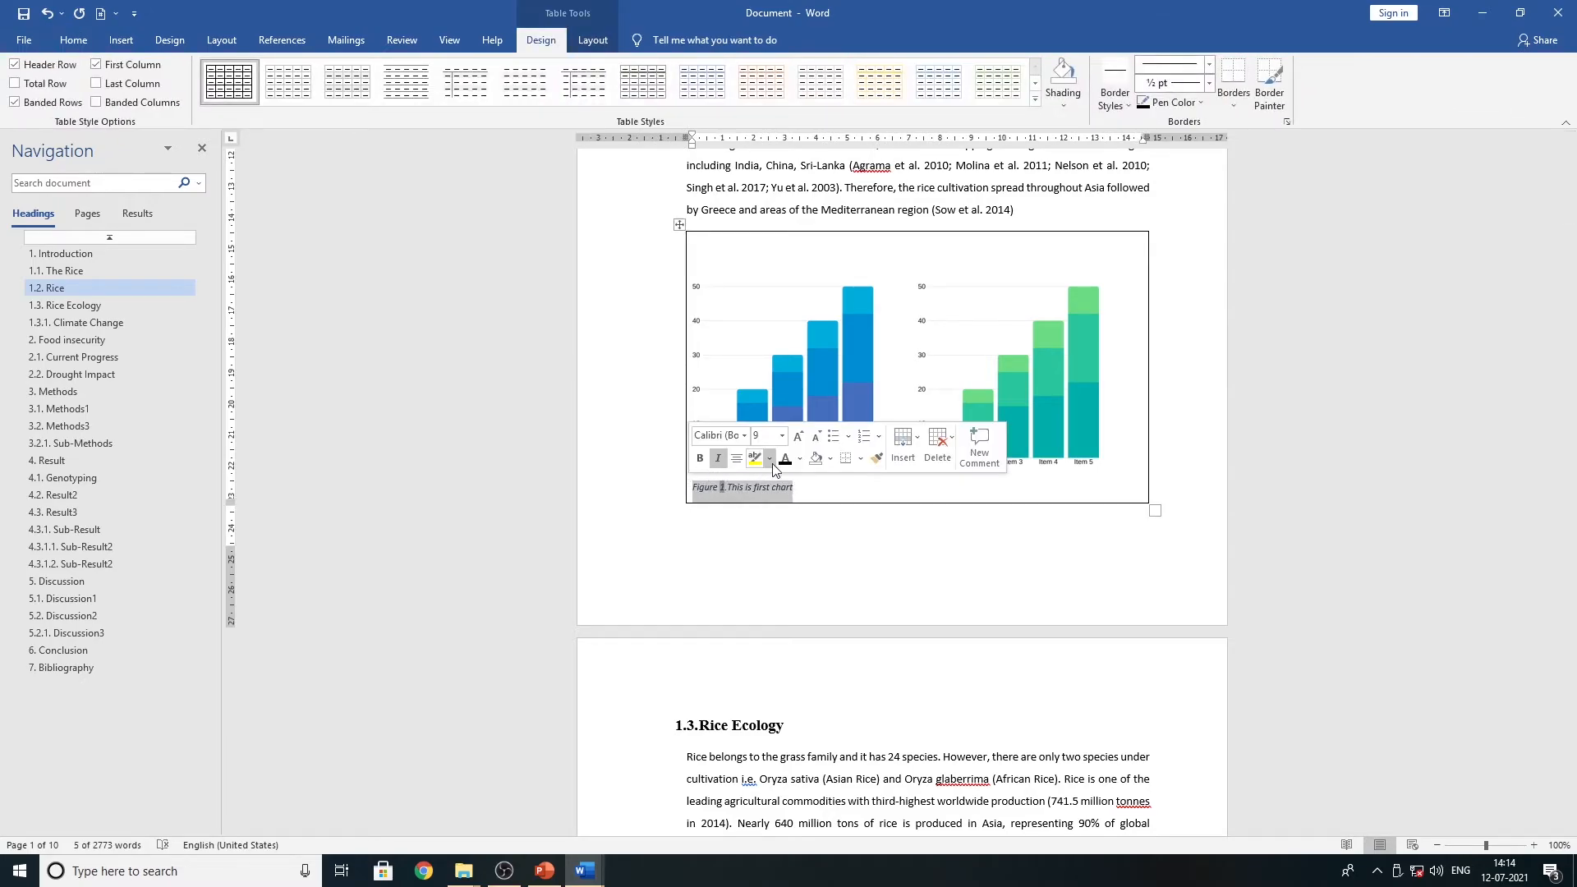
{"action": "left_click", "coordinate": [699, 458]}
{"action": "left_click", "coordinate": [718, 458]}
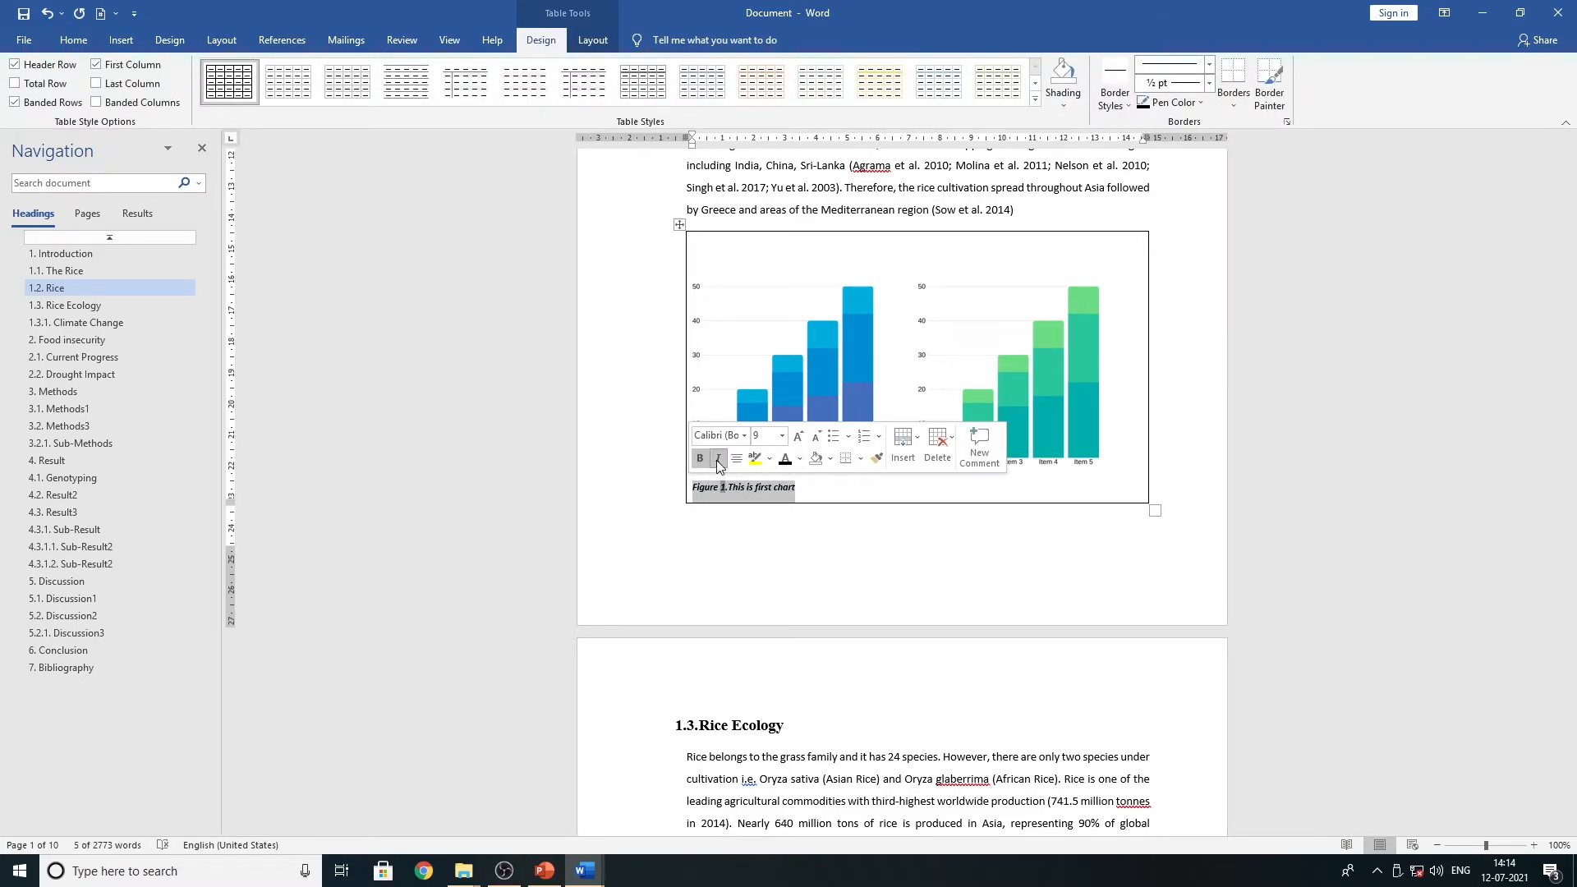
{"action": "left_click", "coordinate": [880, 558]}
- Delete the extra blank lines above the 1.3.1. Climate Change heading
{"action": "scroll", "coordinate": [879, 557], "scroll_direction": "down", "scroll_amount": 12}
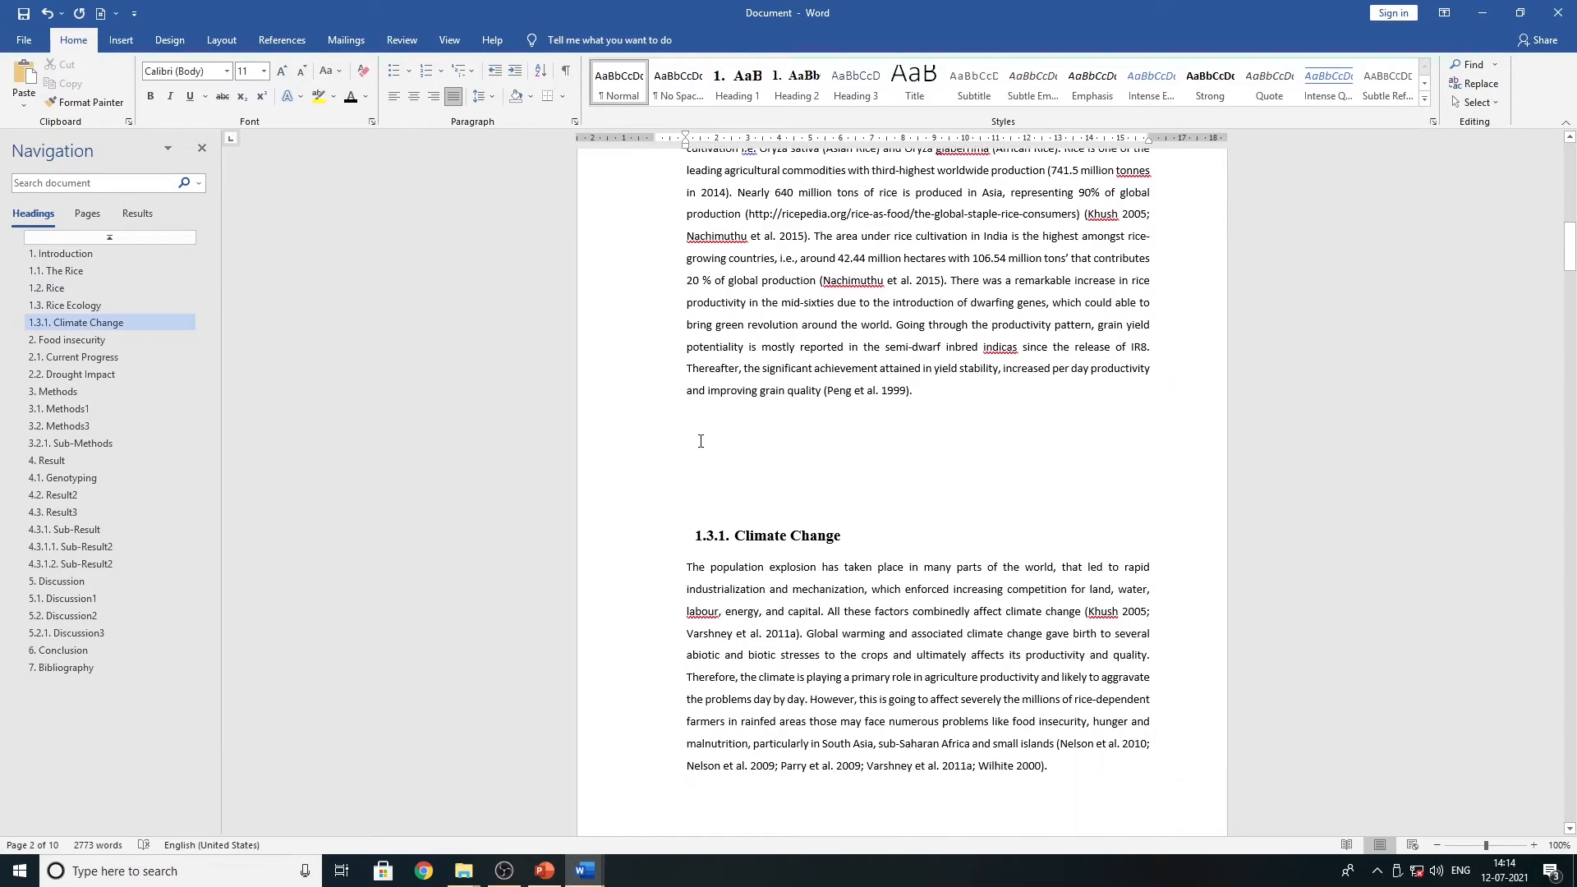
{"action": "left_click", "coordinate": [701, 441]}
{"action": "key", "text": "Delete"}
{"action": "key", "text": "Delete"}
{"action": "key", "text": "Delete"}
{"action": "key", "text": "Delete"}
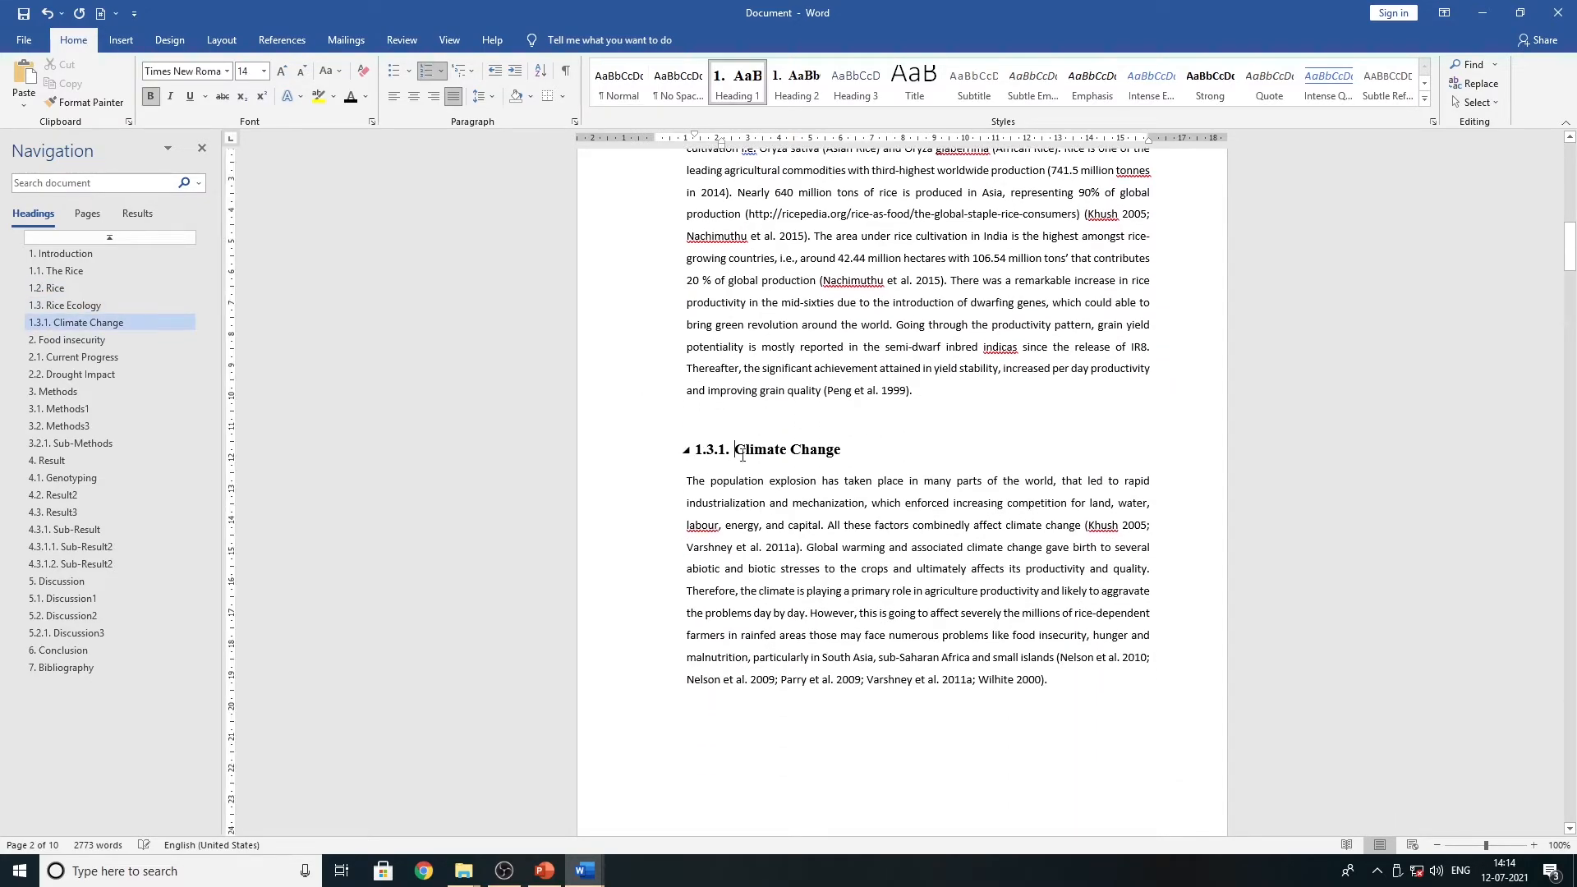
- Add a blank line after the Current Progress text, above the Drought Impact heading, and insert a table with one row and one column there
{"action": "scroll", "coordinate": [735, 454], "scroll_direction": "down", "scroll_amount": 15}
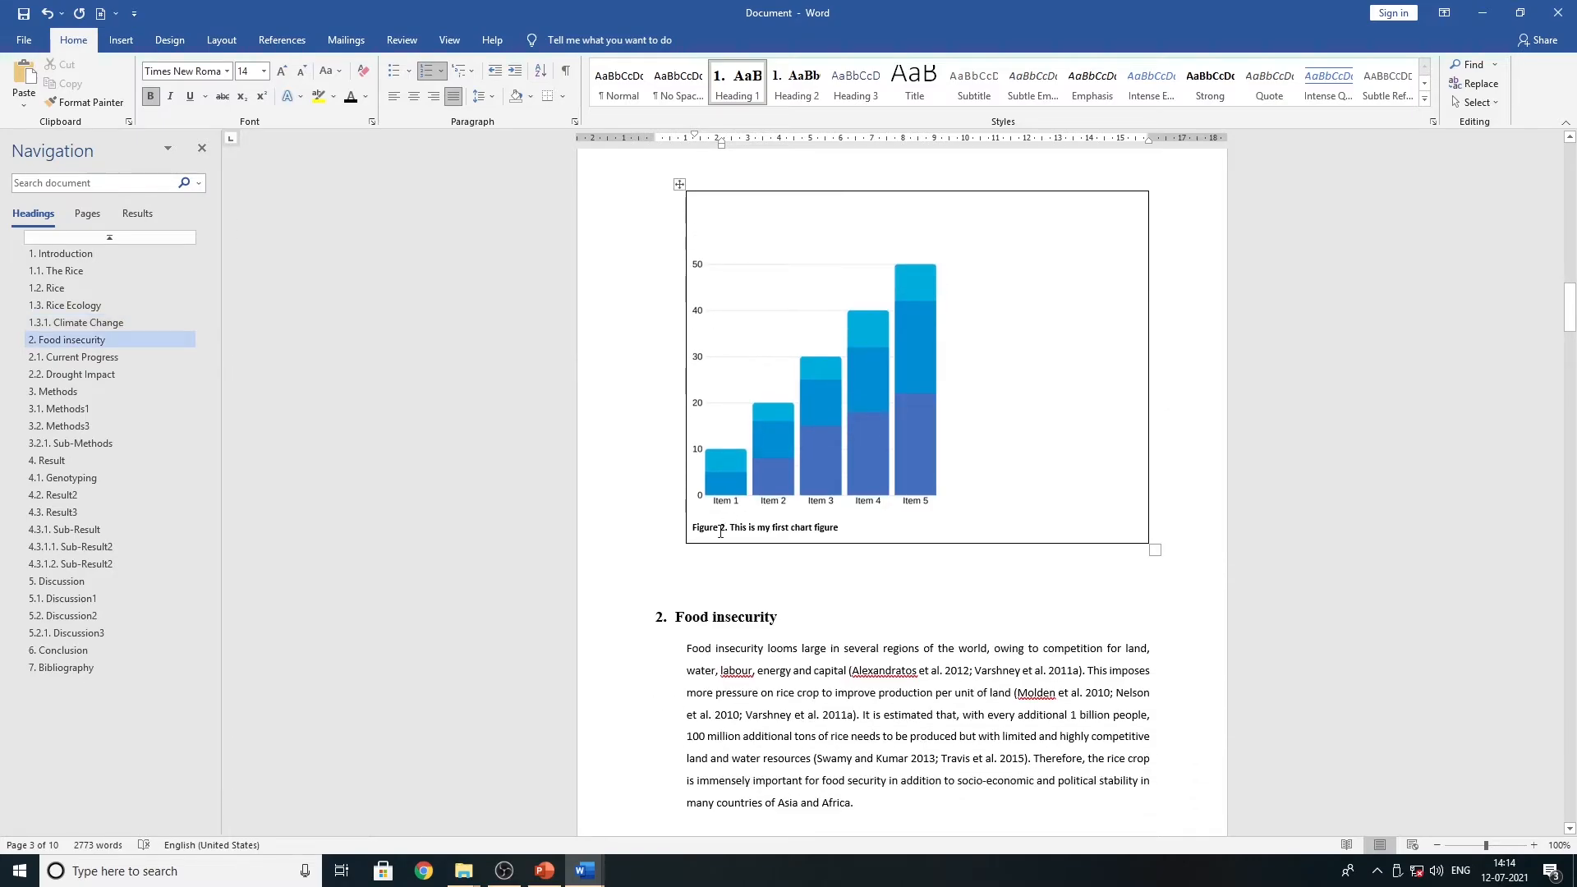
{"action": "scroll", "coordinate": [720, 532], "scroll_direction": "down", "scroll_amount": 15}
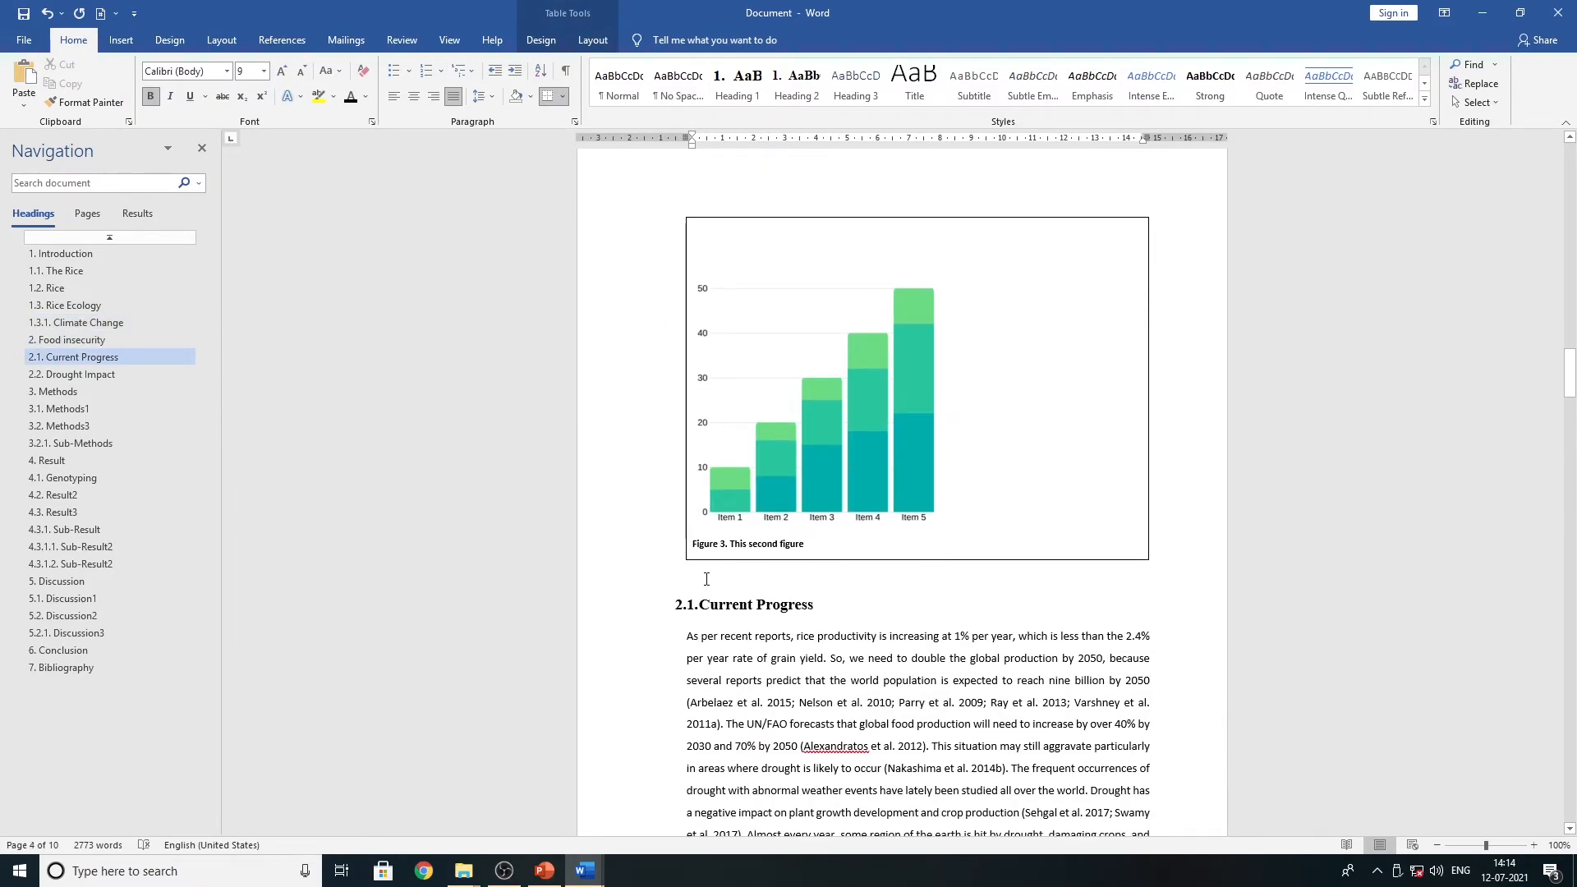
{"action": "left_click", "coordinate": [707, 578]}
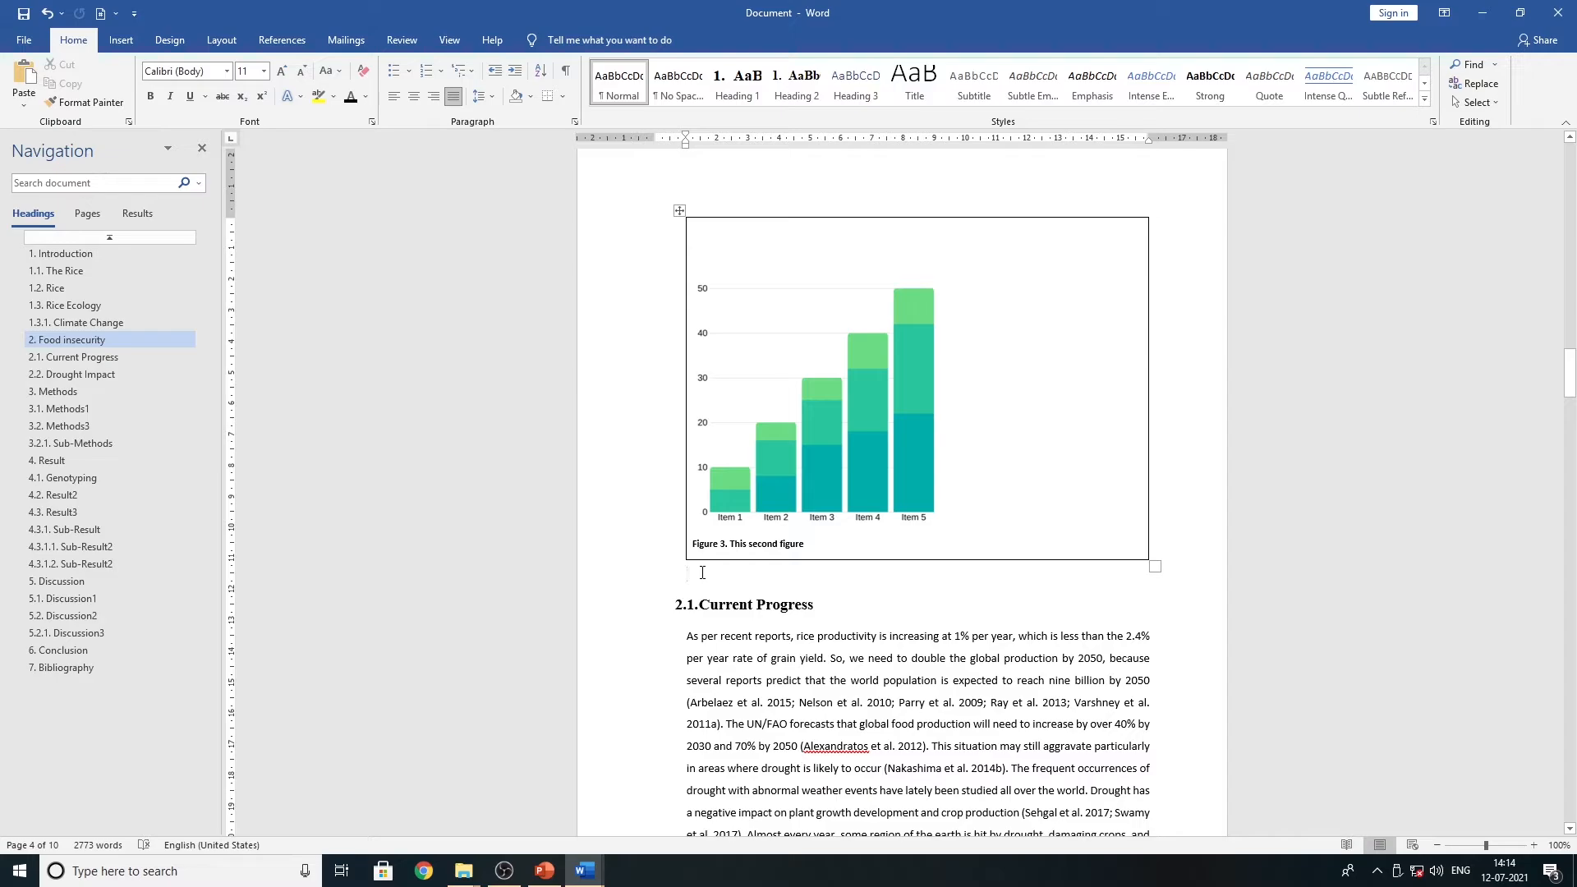
{"action": "scroll", "coordinate": [702, 573], "scroll_direction": "down", "scroll_amount": 3}
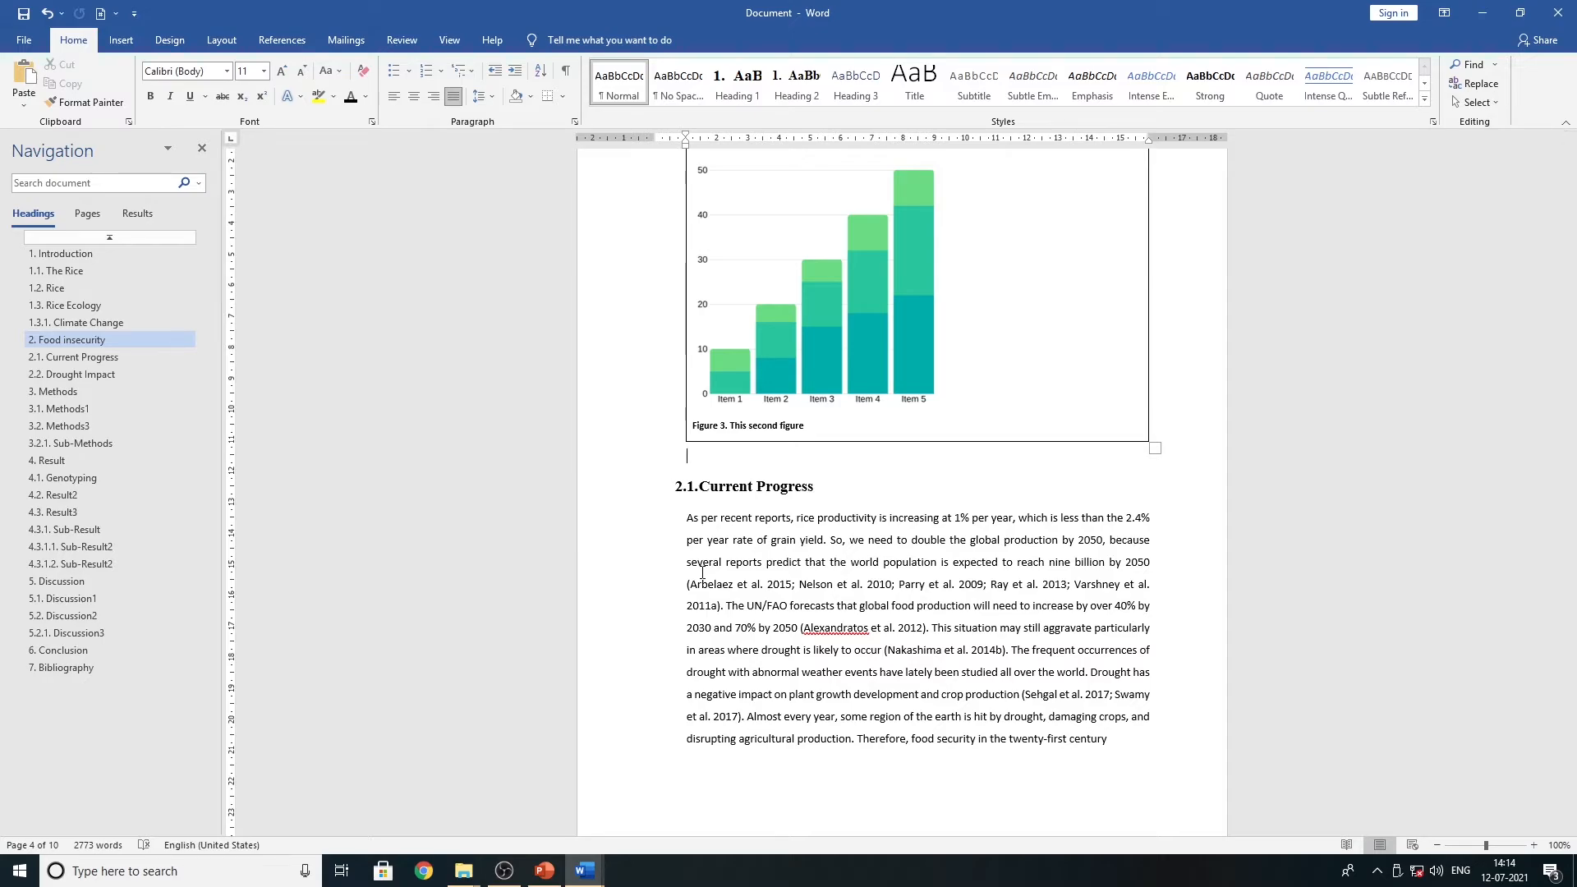
{"action": "scroll", "coordinate": [702, 573], "scroll_direction": "down", "scroll_amount": 15}
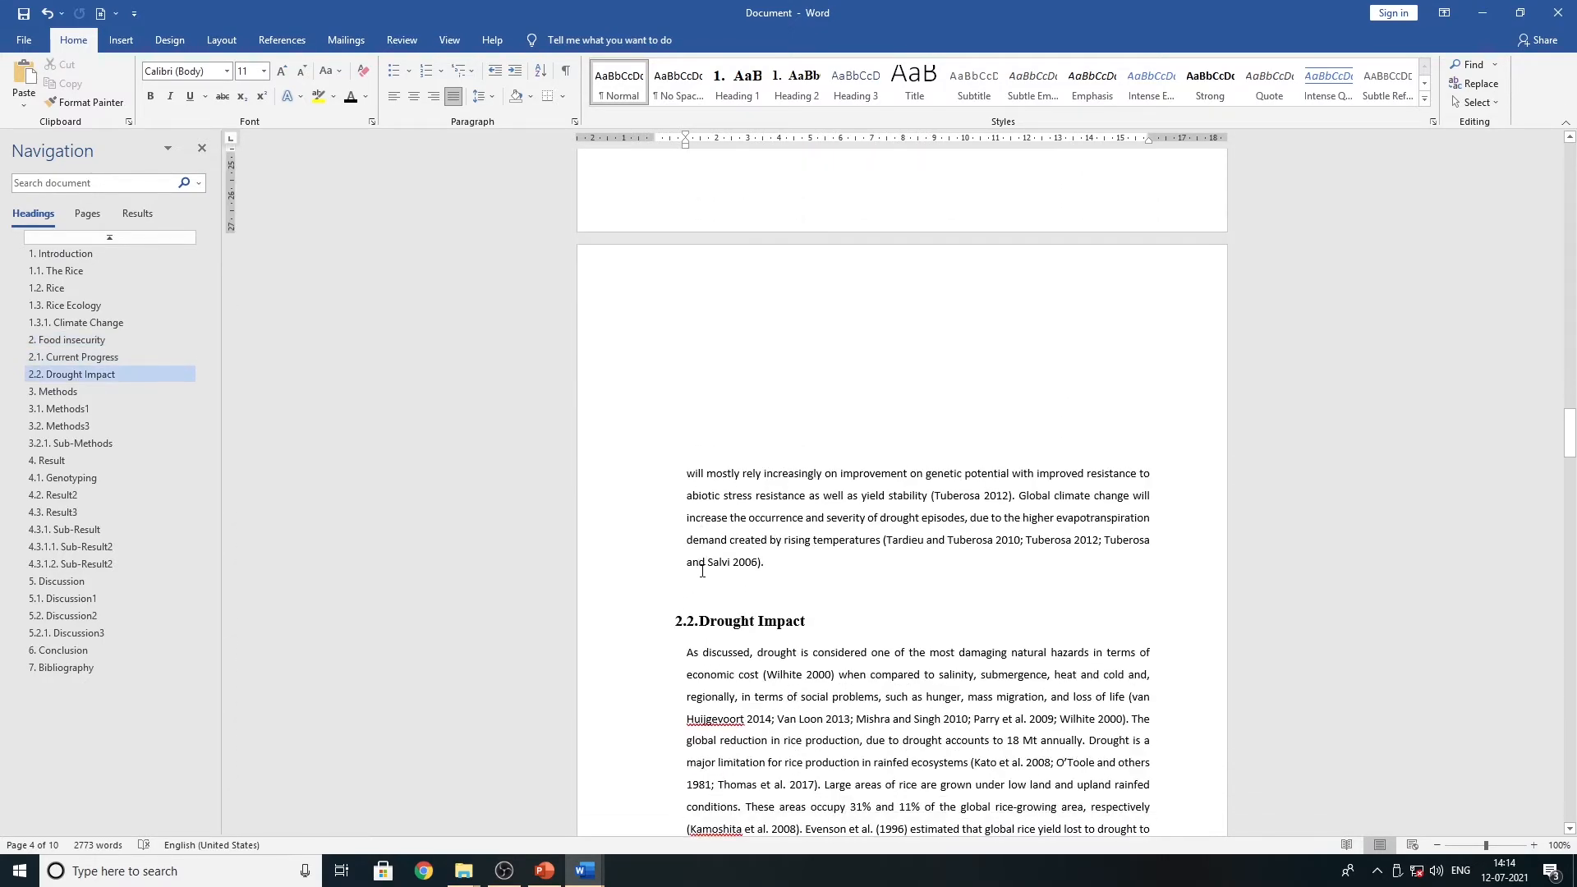
{"action": "left_click", "coordinate": [808, 602]}
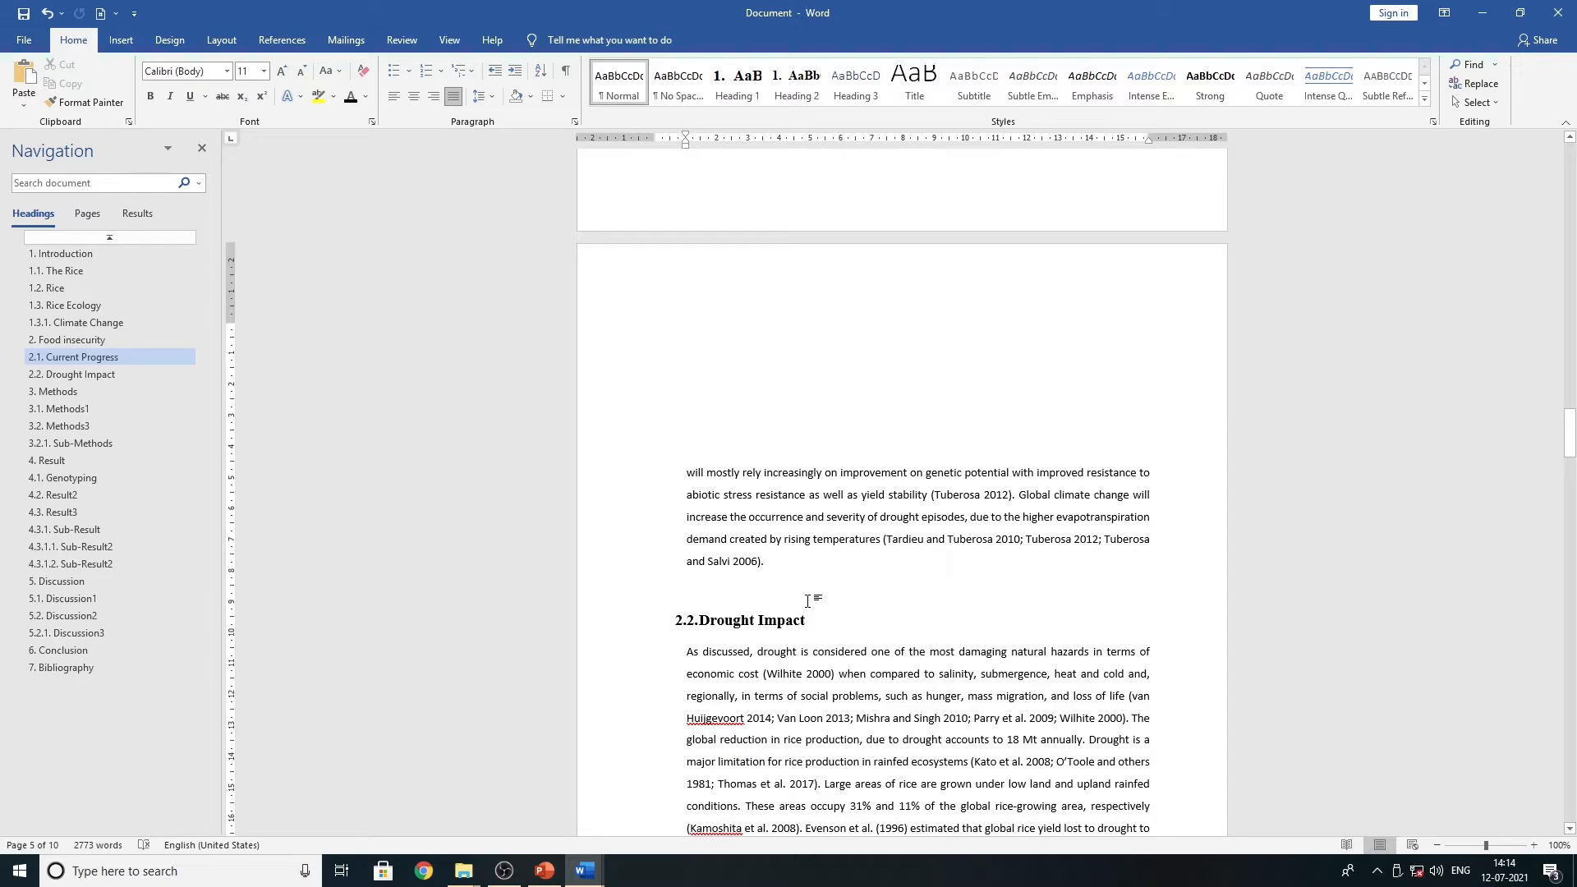
{"action": "key", "text": "Return"}
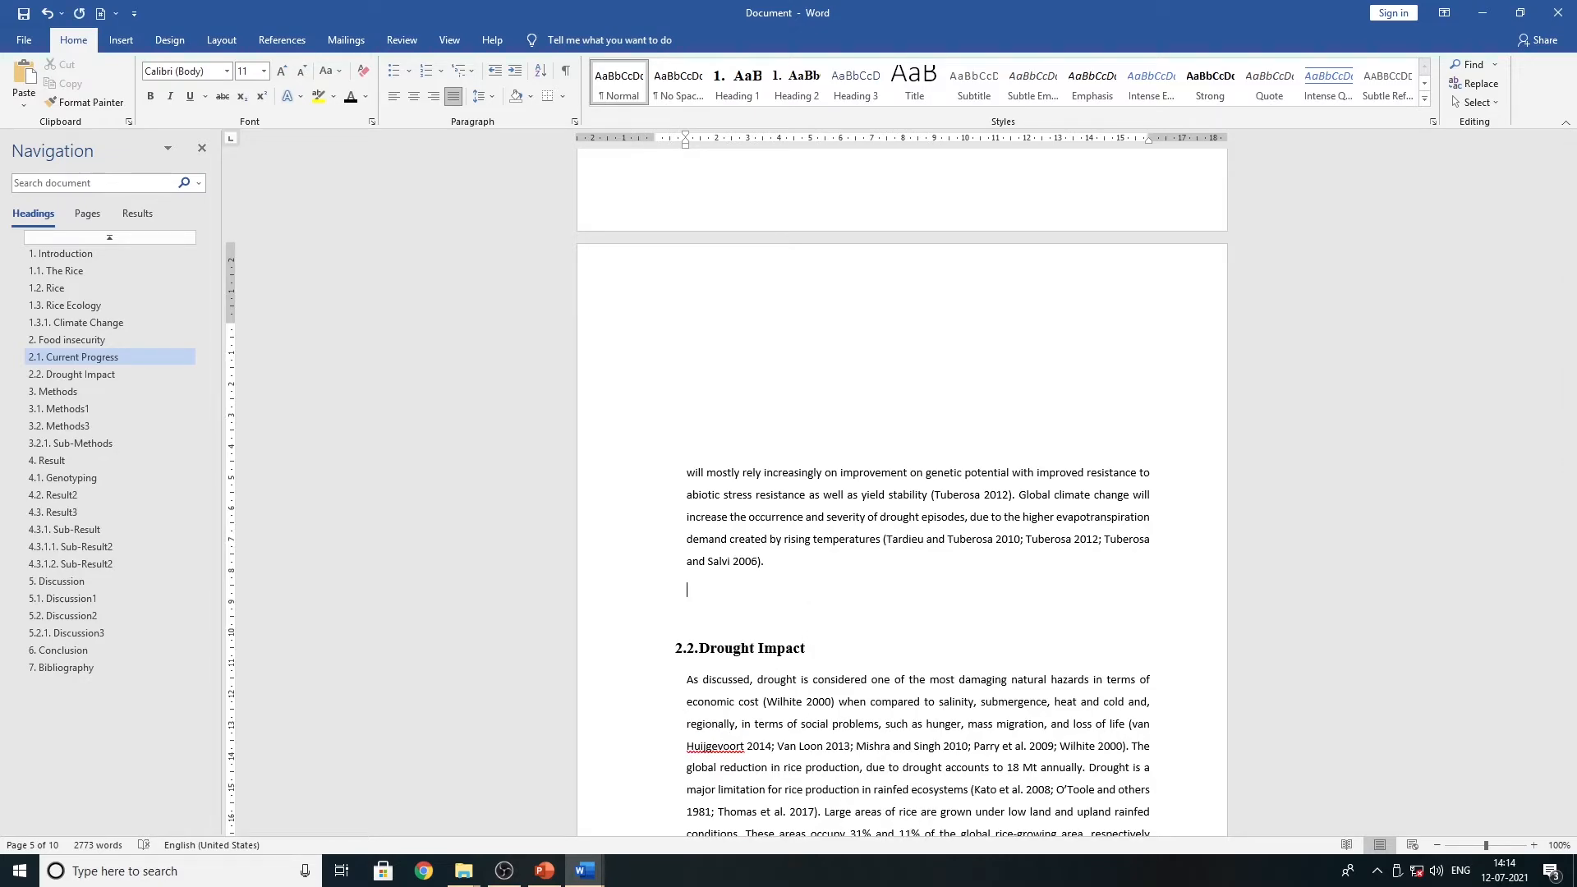
{"action": "left_click", "coordinate": [121, 40]}
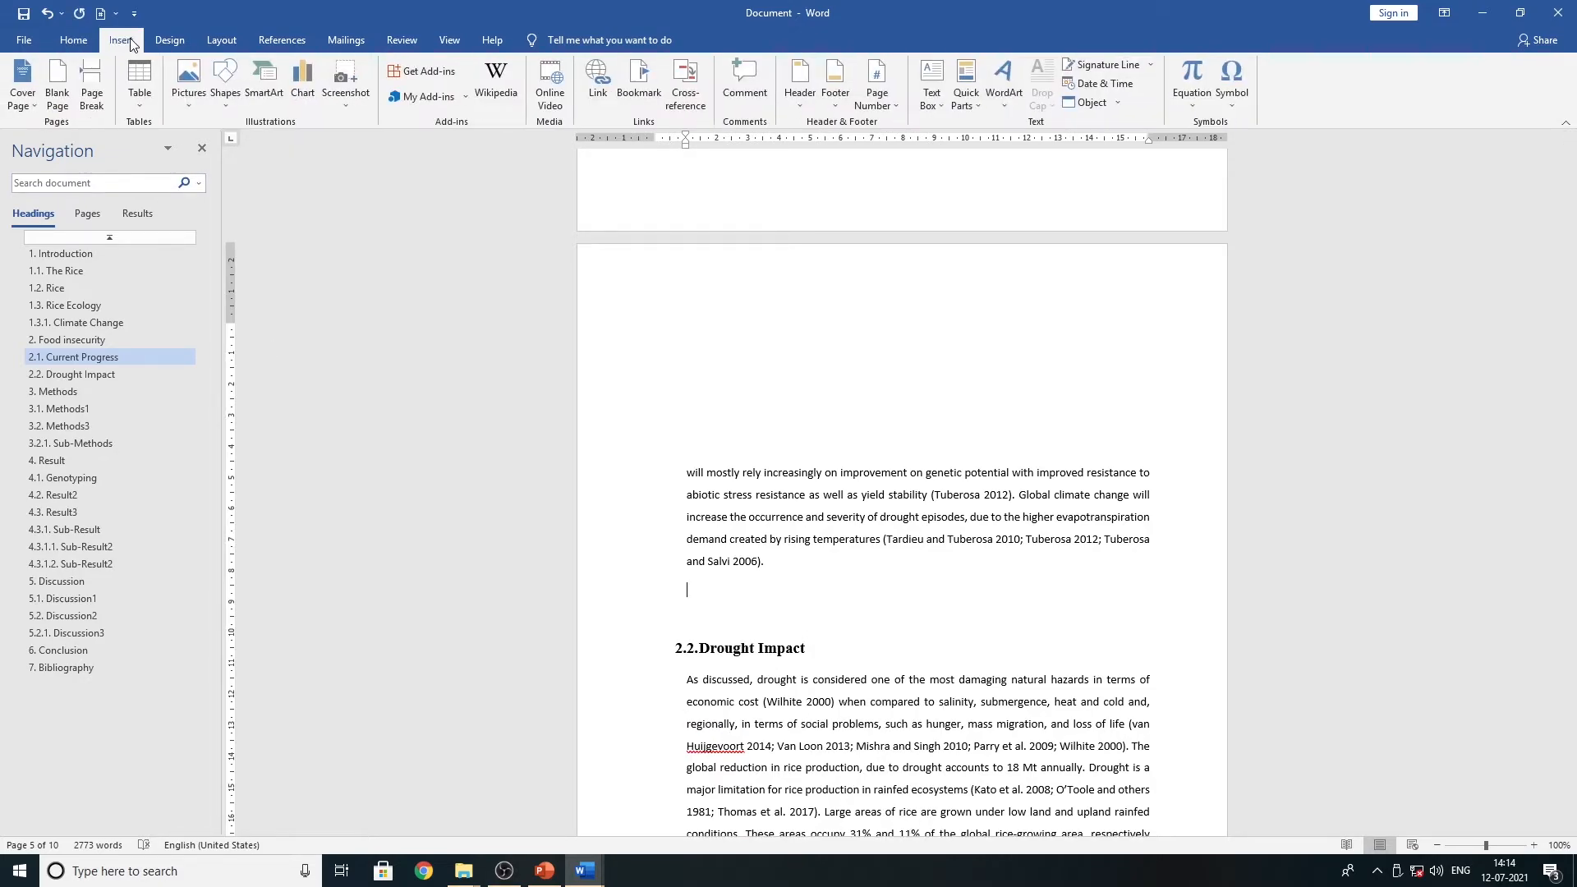
{"action": "left_click", "coordinate": [139, 82]}
{"action": "left_click", "coordinate": [136, 139]}
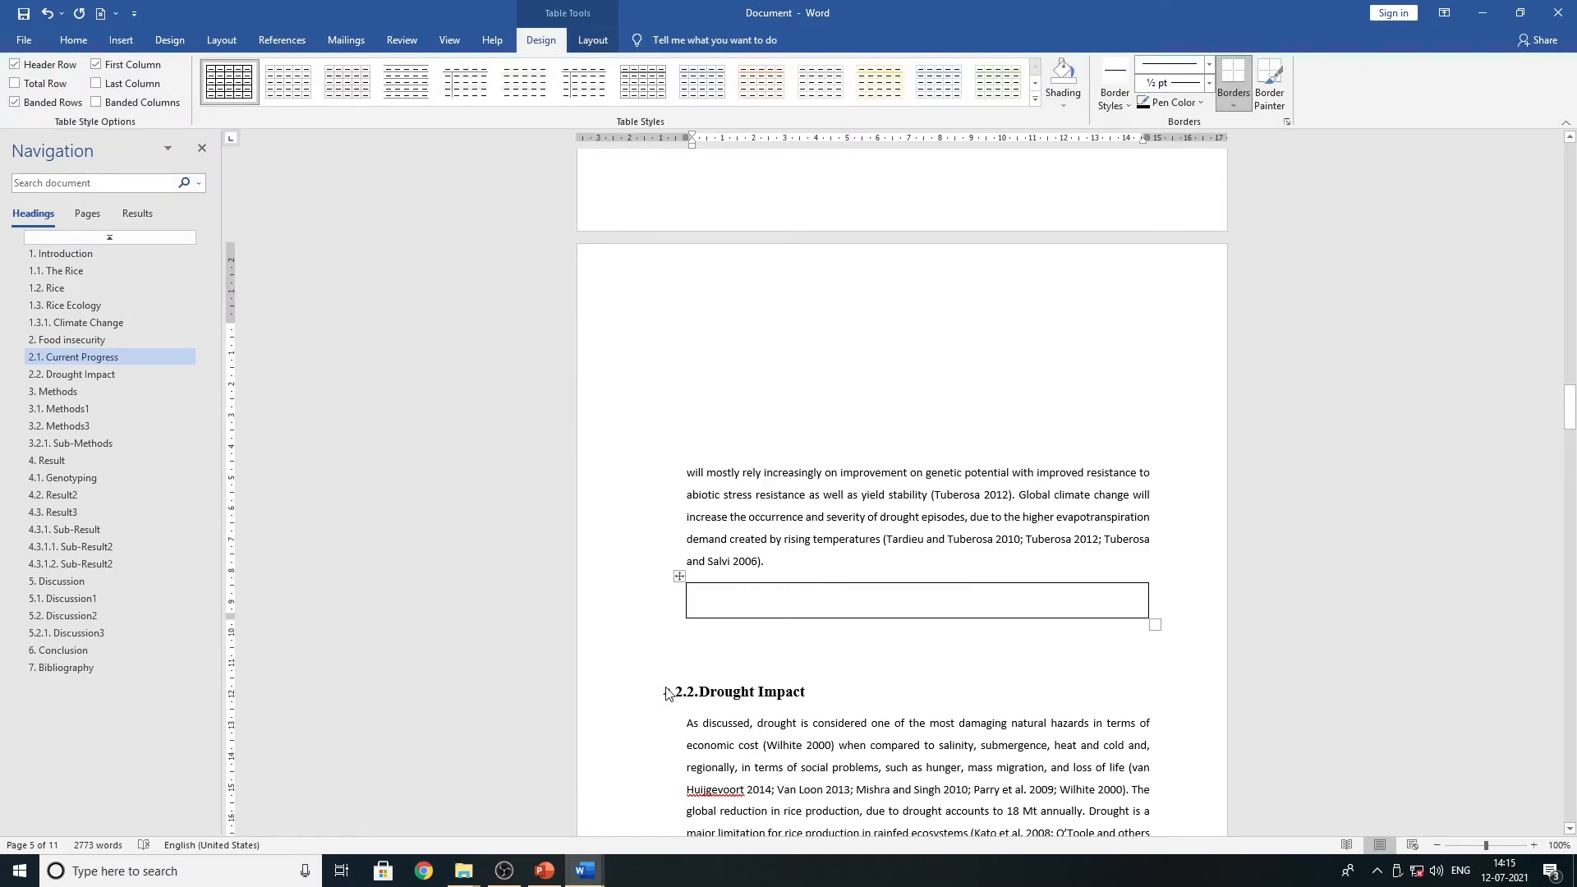
- Copy the "Colorful Illustrated Crayons Toddlers Reward Chart" picture from the Thesis-Book-Final Setup folder in File Explorer into the one-cell table above Drought Impact
{"action": "left_click", "coordinate": [477, 864]}
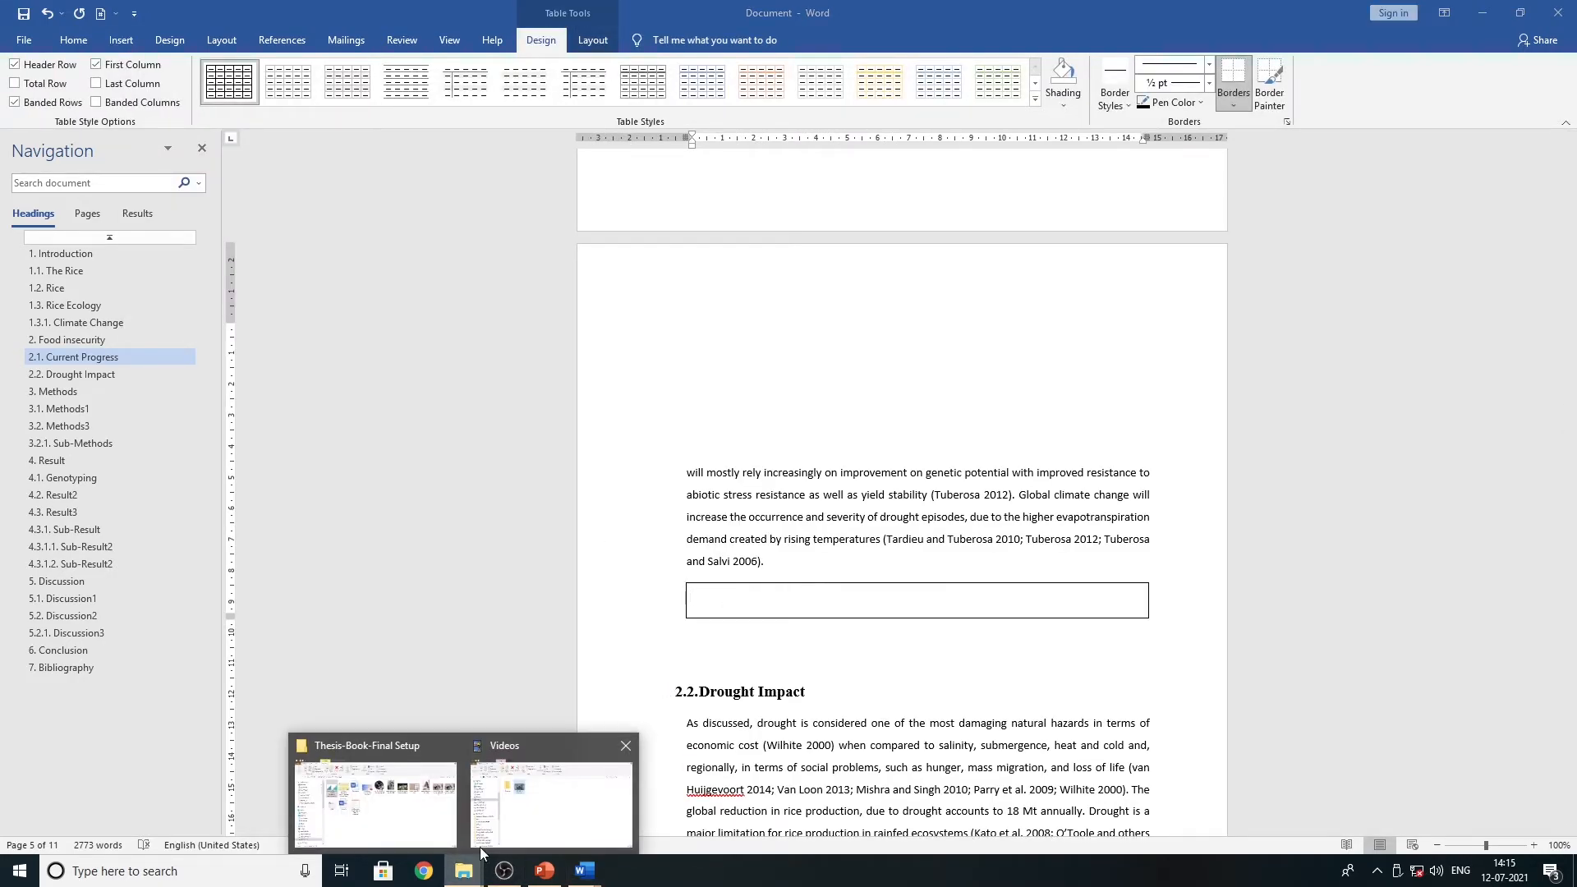
{"action": "left_click", "coordinate": [376, 800]}
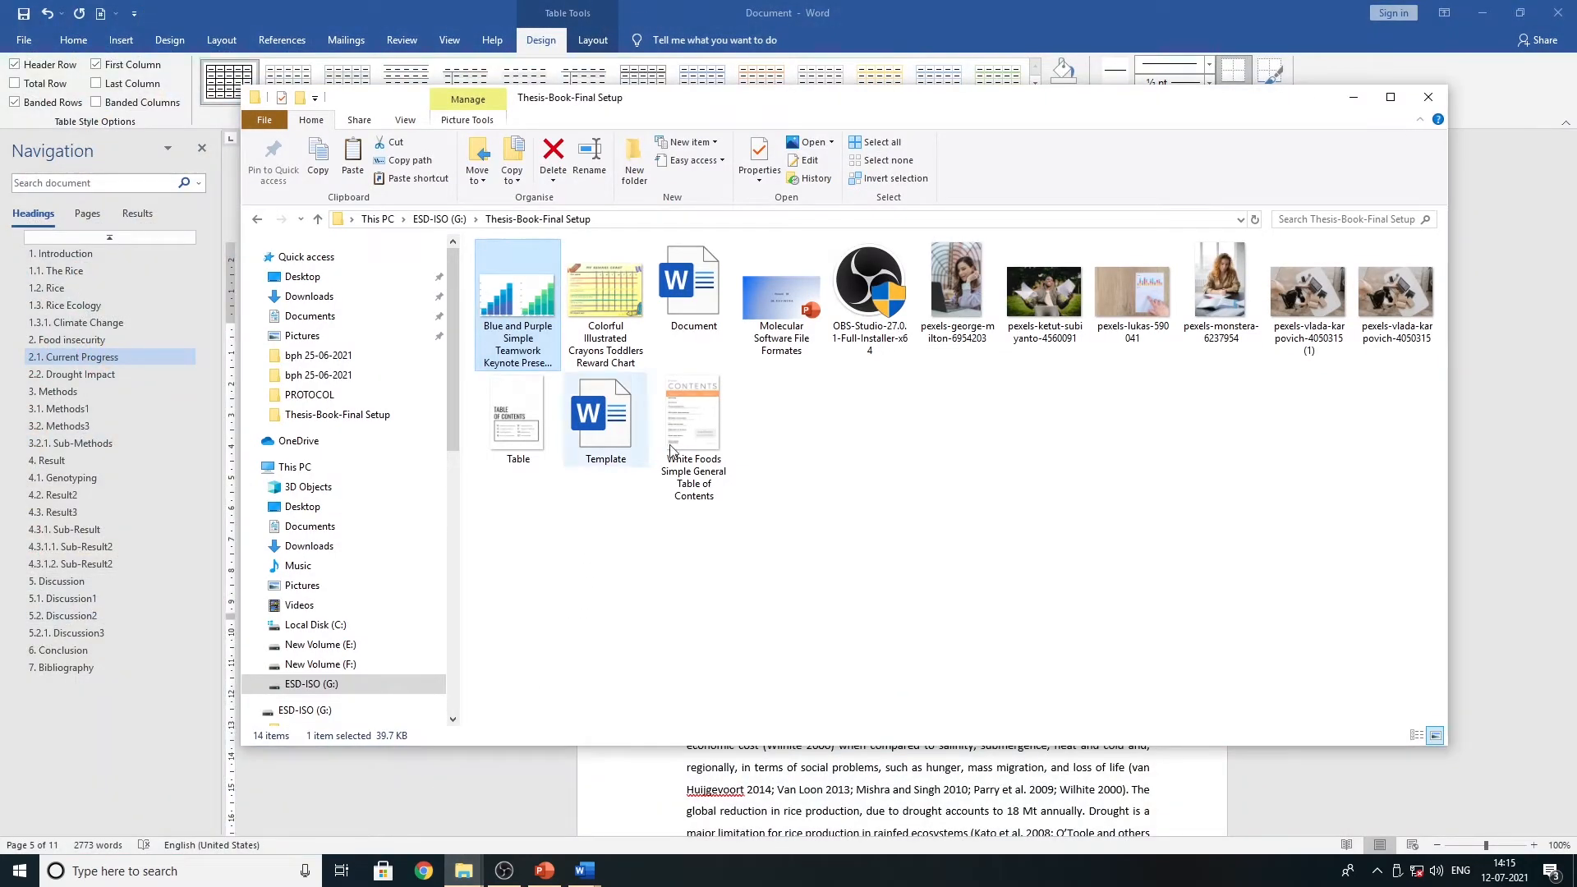
{"action": "left_click", "coordinate": [613, 294]}
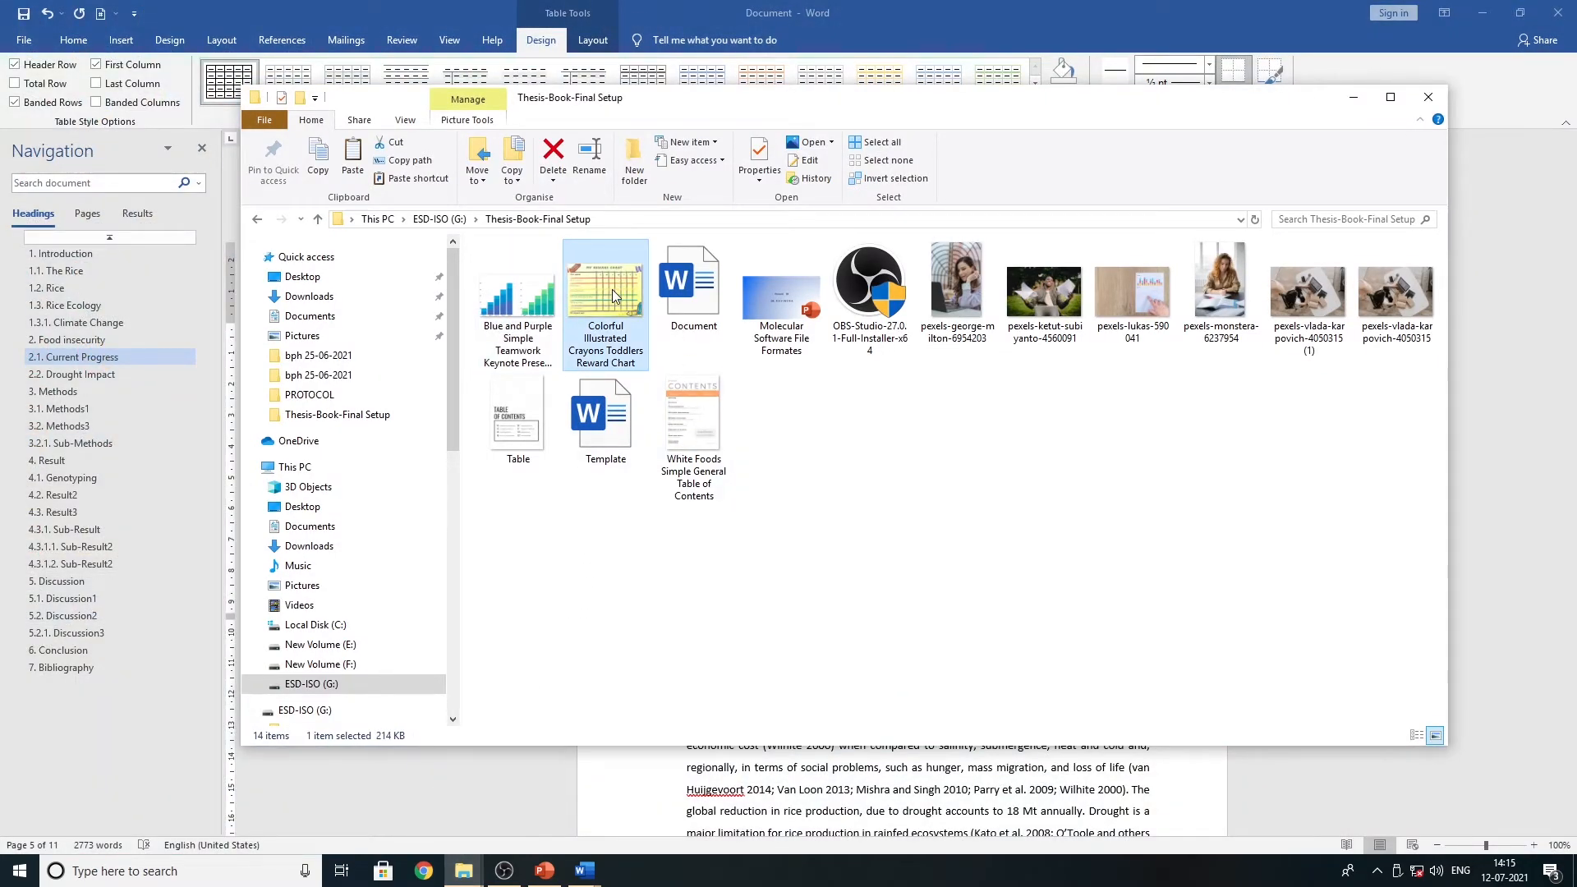
{"action": "left_click", "coordinate": [1462, 218]}
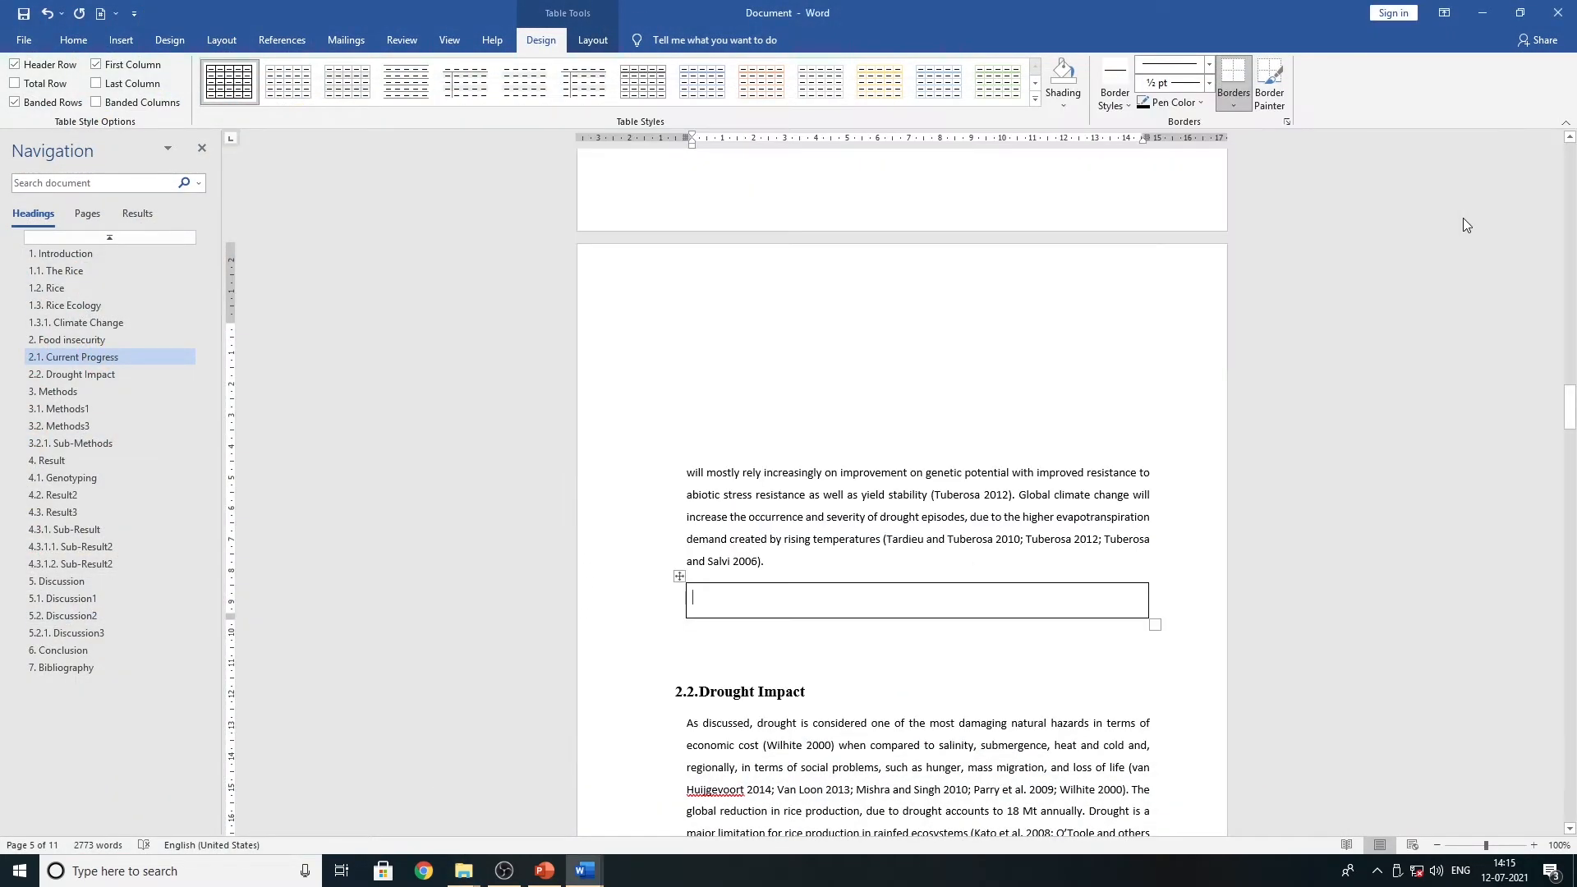
{"action": "right_click", "coordinate": [758, 602]}
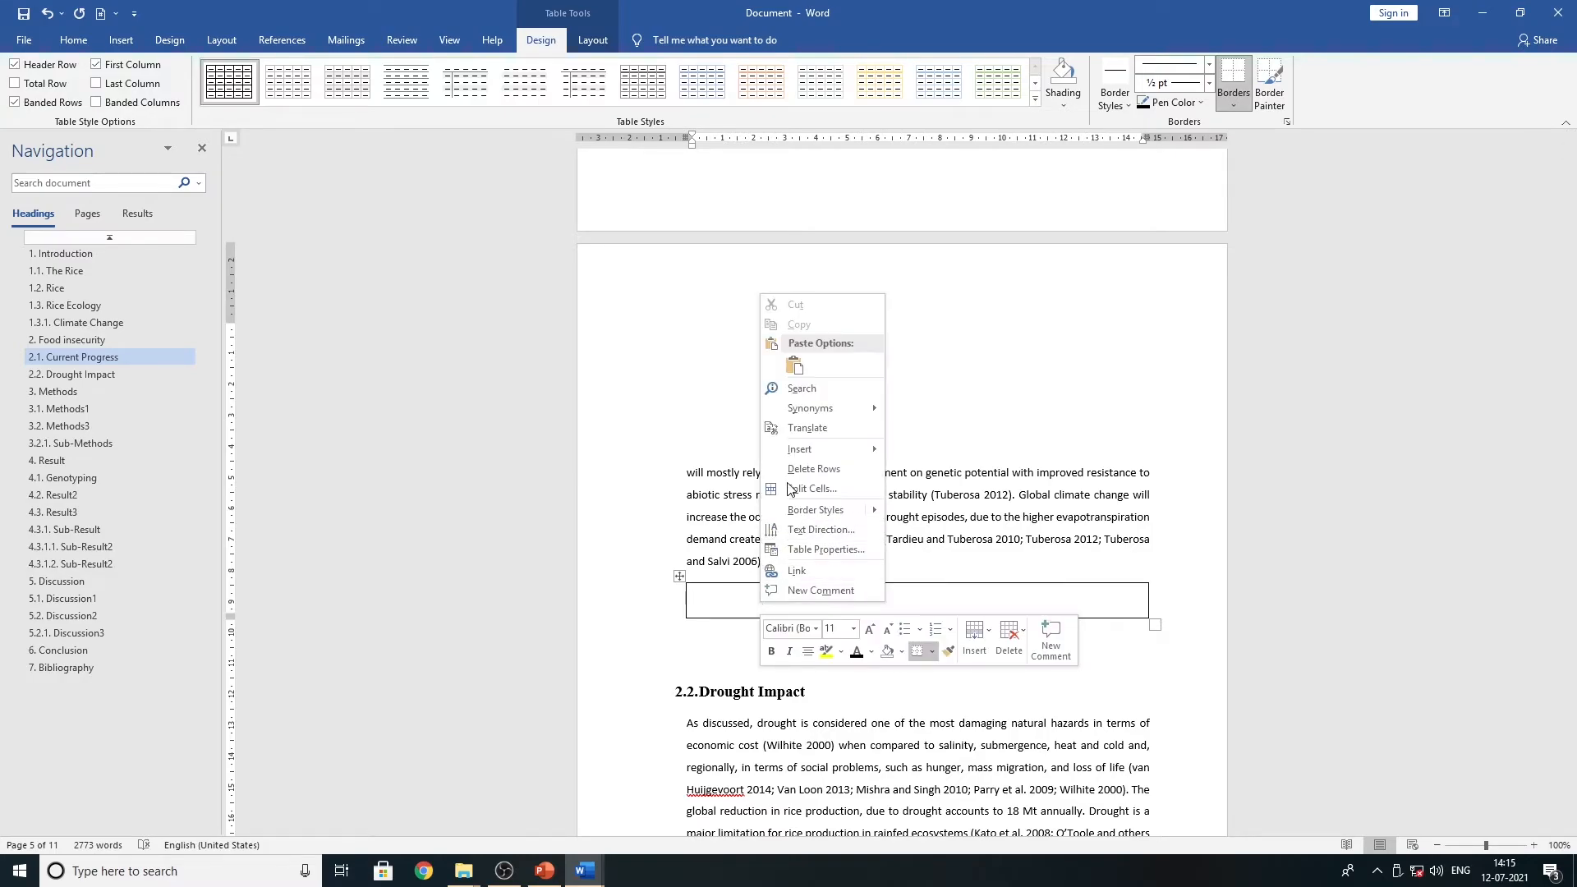
{"action": "left_click", "coordinate": [799, 377]}
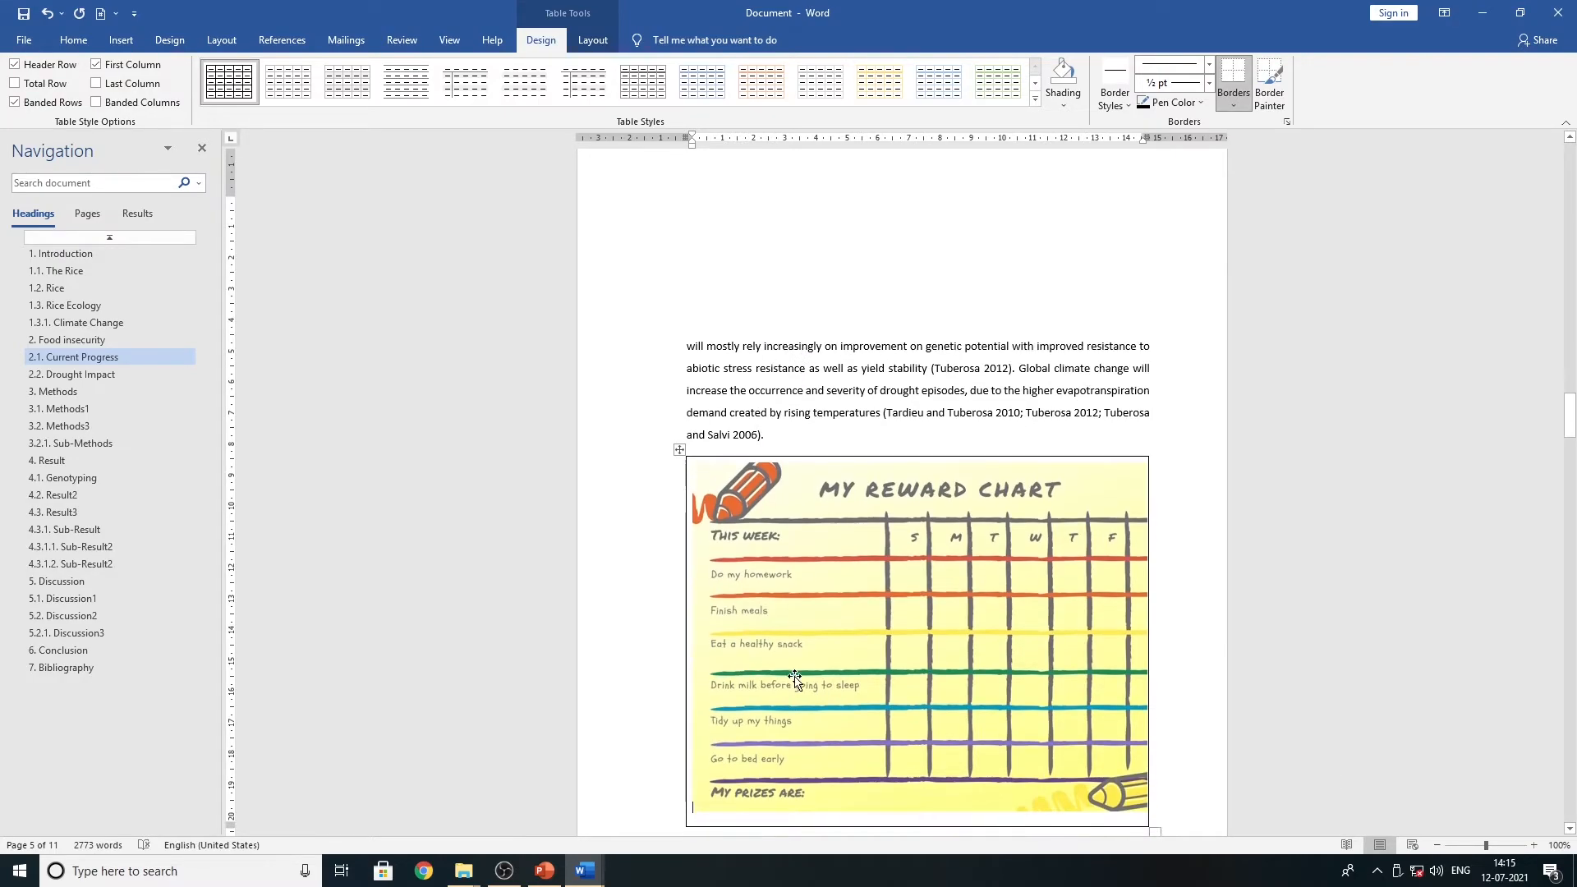
- Resize the reward chart picture above Drought Impact proportionally so it fits just inside its table cell
{"action": "left_click", "coordinate": [702, 478]}
{"action": "left_click_drag", "start_coordinate": [694, 463], "coordinate": [789, 550]}
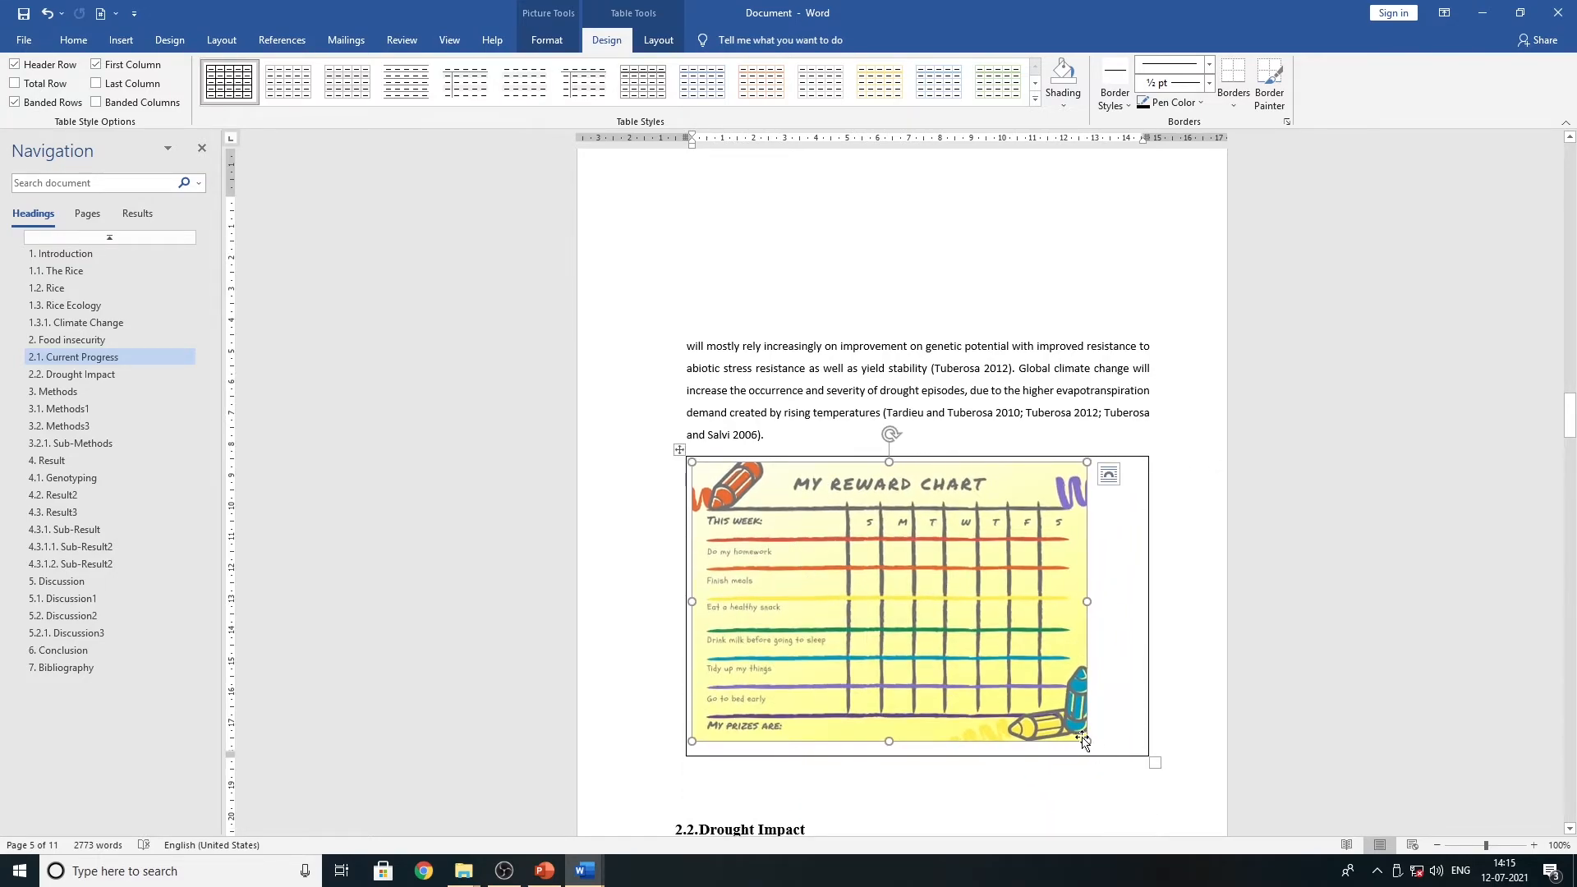
{"action": "left_click_drag", "start_coordinate": [1084, 740], "coordinate": [1123, 767]}
{"action": "left_click", "coordinate": [1002, 778]}
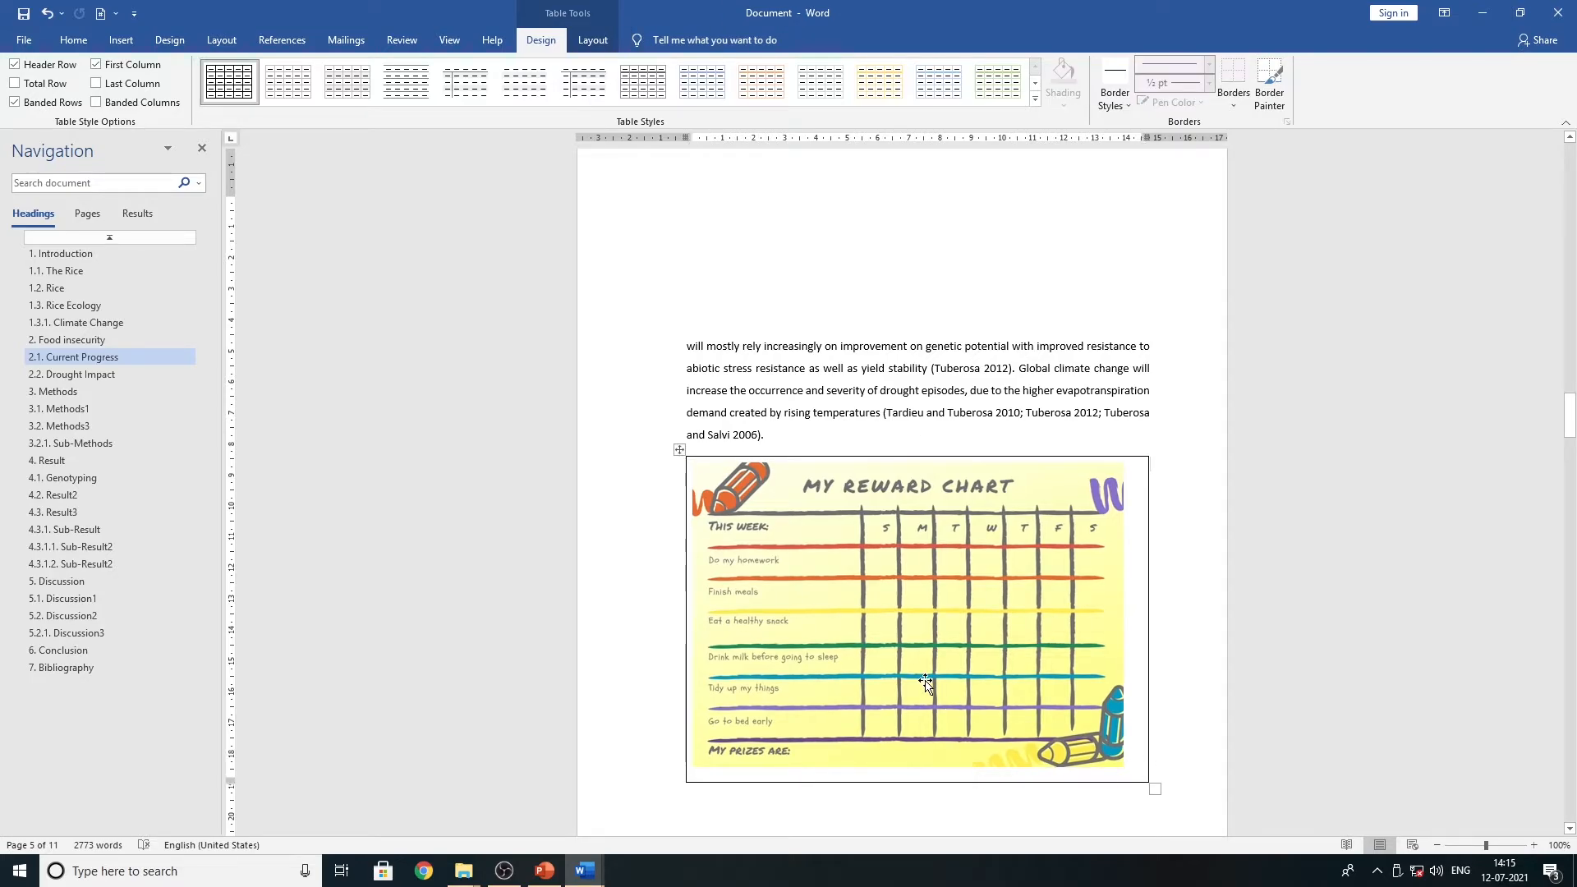
- Insert a caption with the Table label above the reward chart picture in Current Progress, reading "Table 1. This is first table"
{"action": "scroll", "coordinate": [927, 684], "scroll_direction": "down", "scroll_amount": 2}
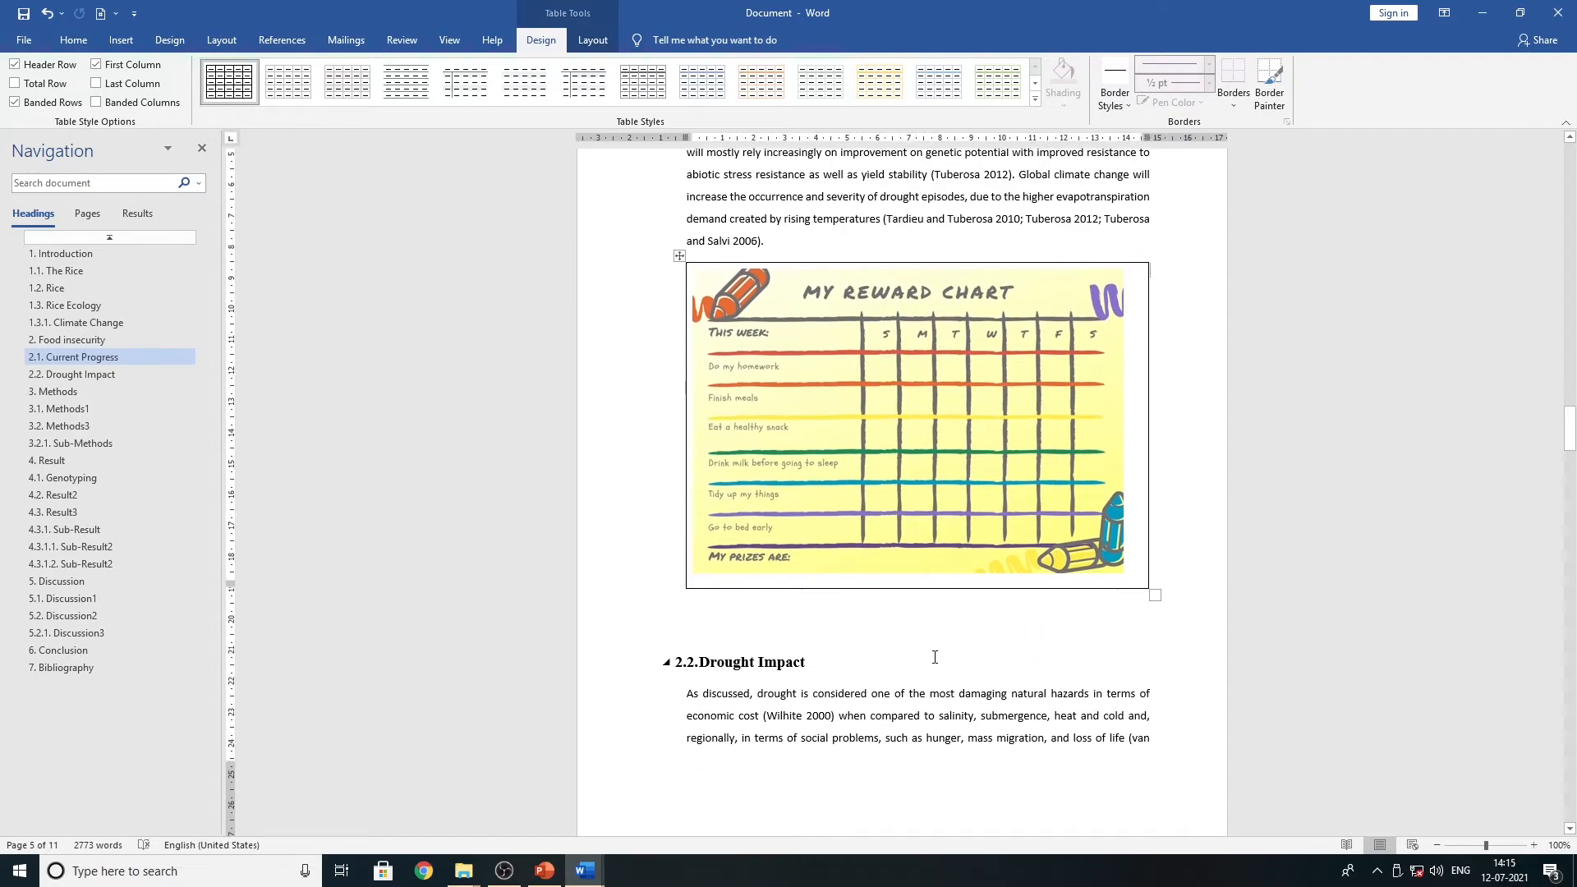
{"action": "left_click", "coordinate": [803, 464]}
{"action": "right_click", "coordinate": [813, 394]}
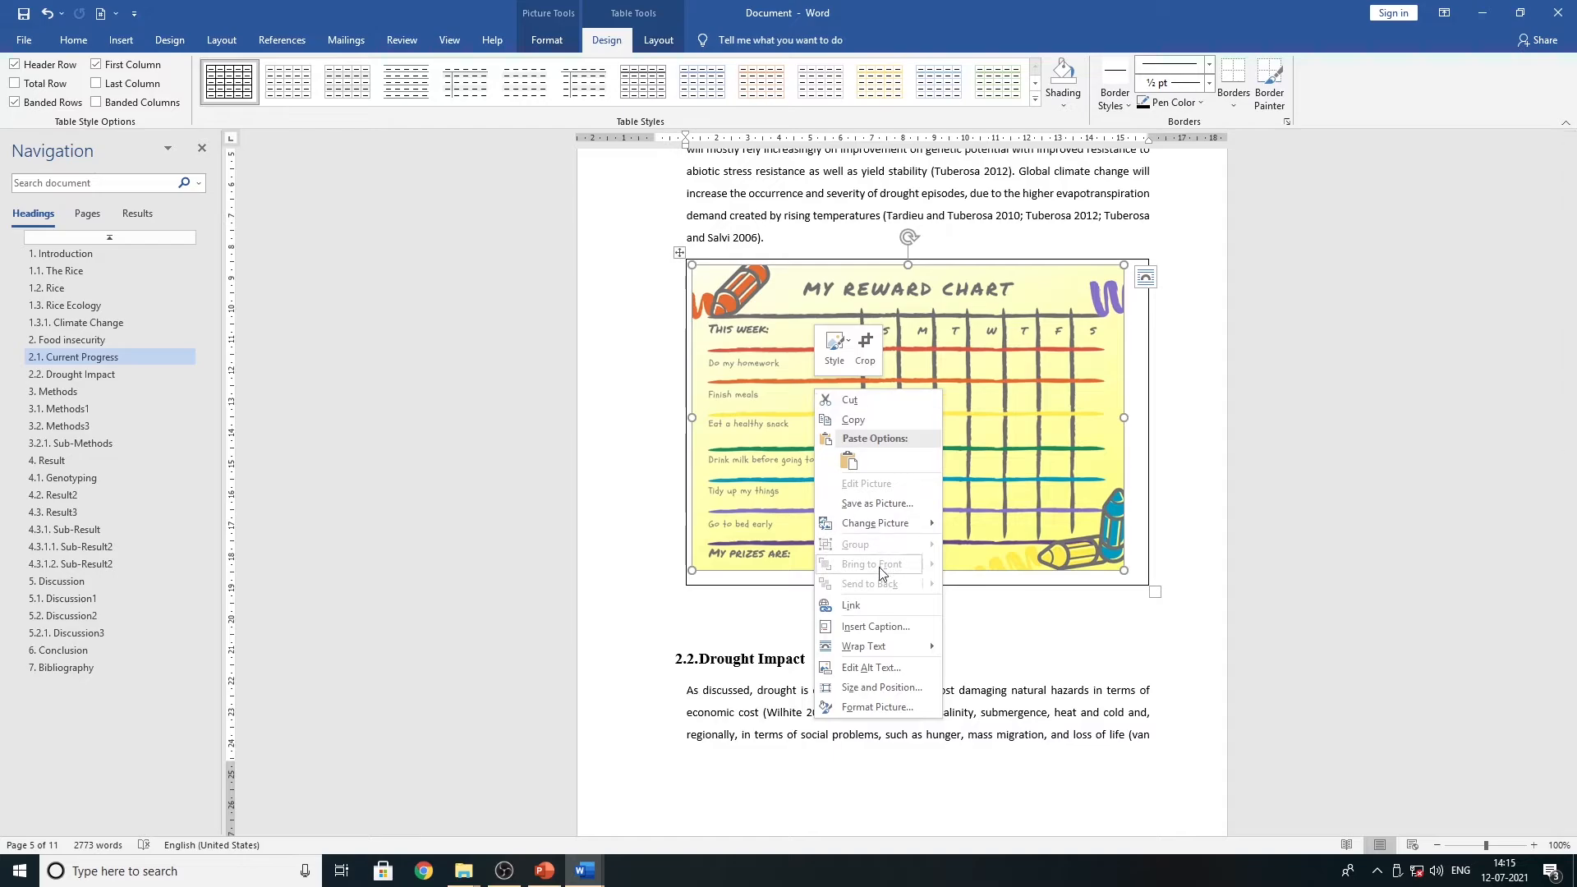
{"action": "left_click", "coordinate": [865, 629]}
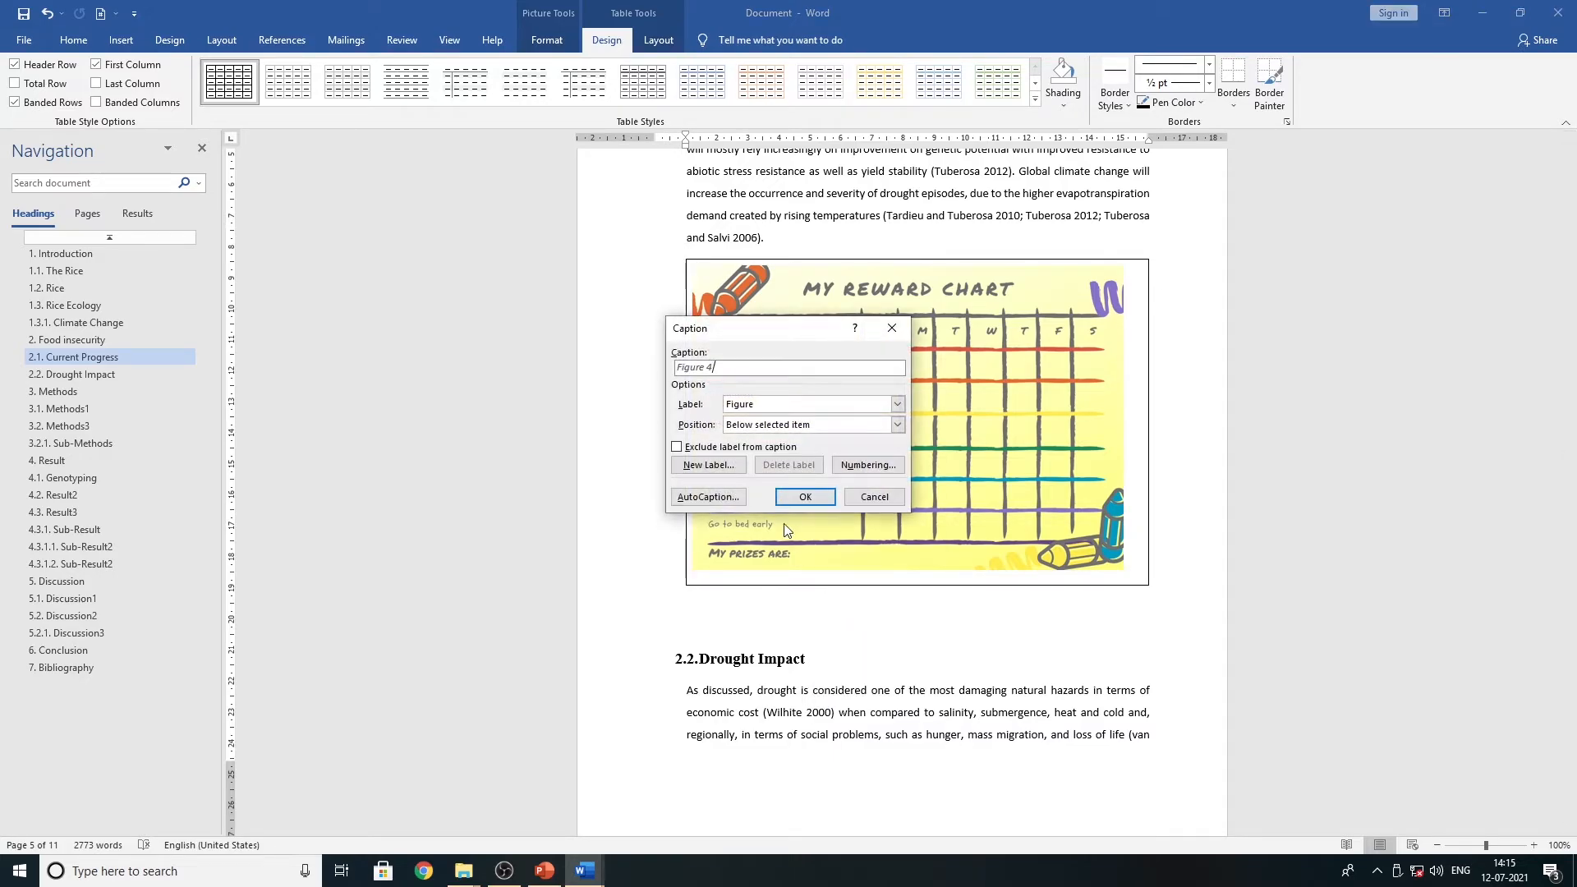
{"action": "left_click", "coordinate": [897, 404]}
{"action": "left_click", "coordinate": [821, 444]}
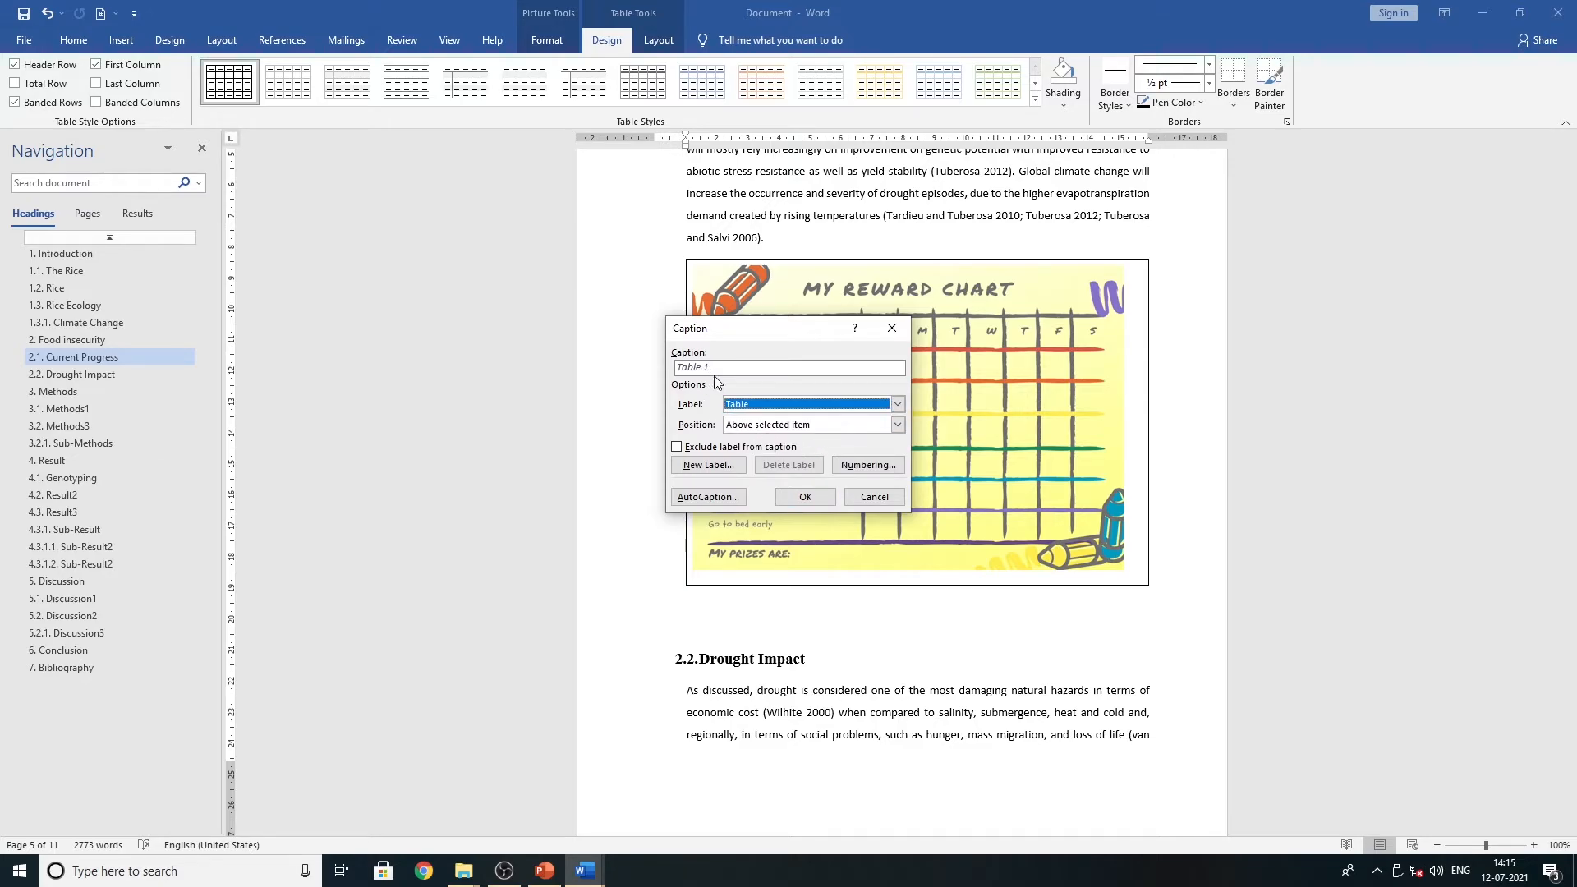
{"action": "left_click", "coordinate": [802, 498]}
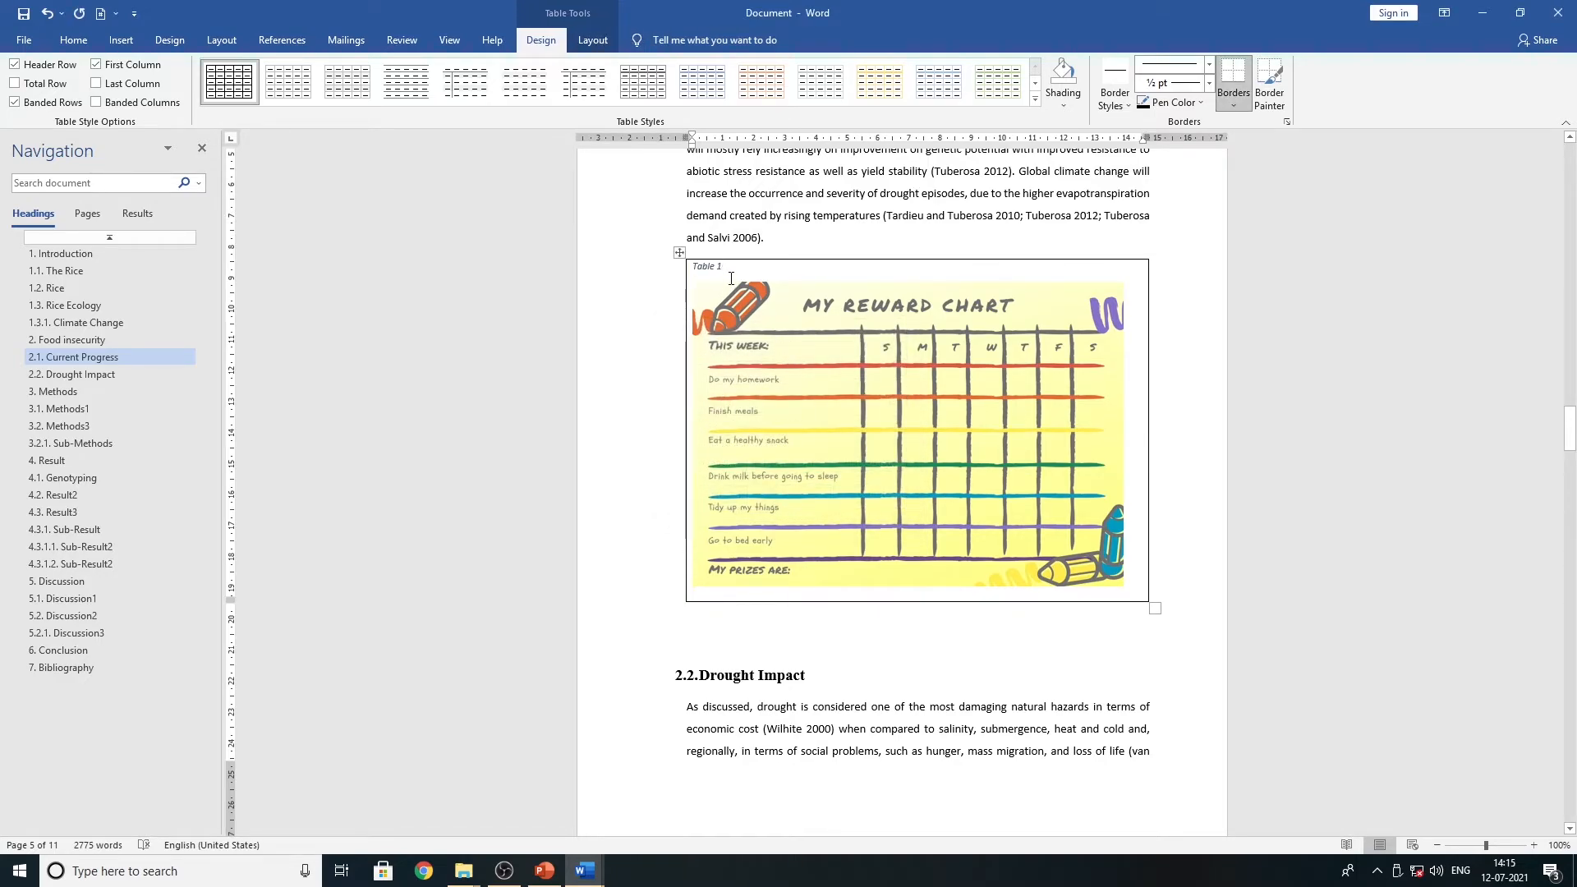
{"action": "type", "text": "."}
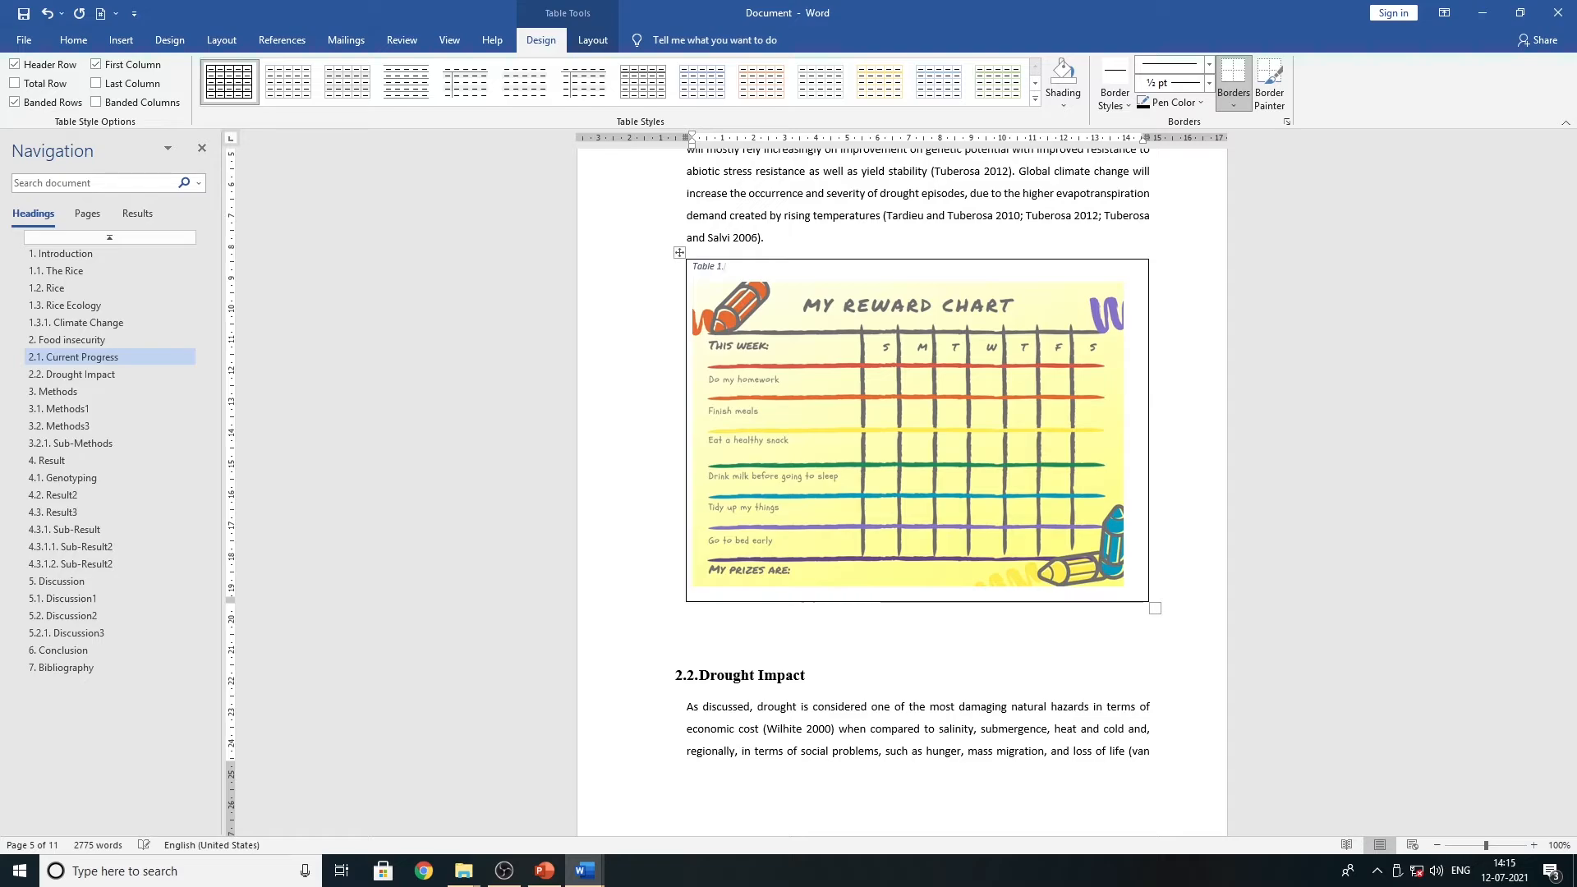
{"action": "type", "text": " This is first table"}
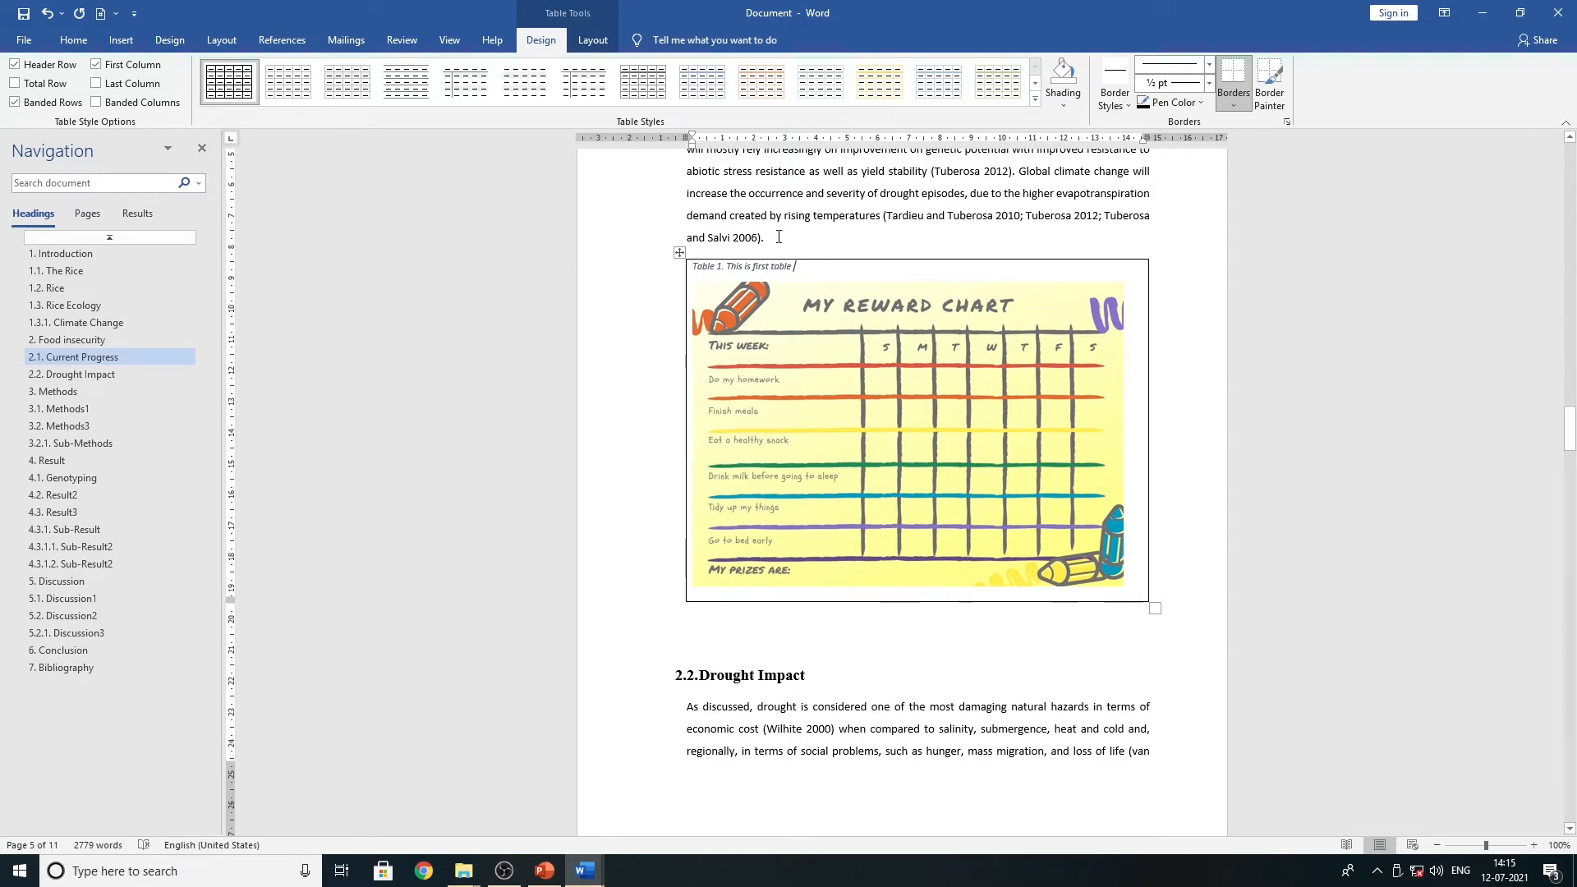
- Make the first table caption in the Current Progress section bold and remove its italics
{"action": "left_click_drag", "start_coordinate": [799, 268], "coordinate": [691, 268]}
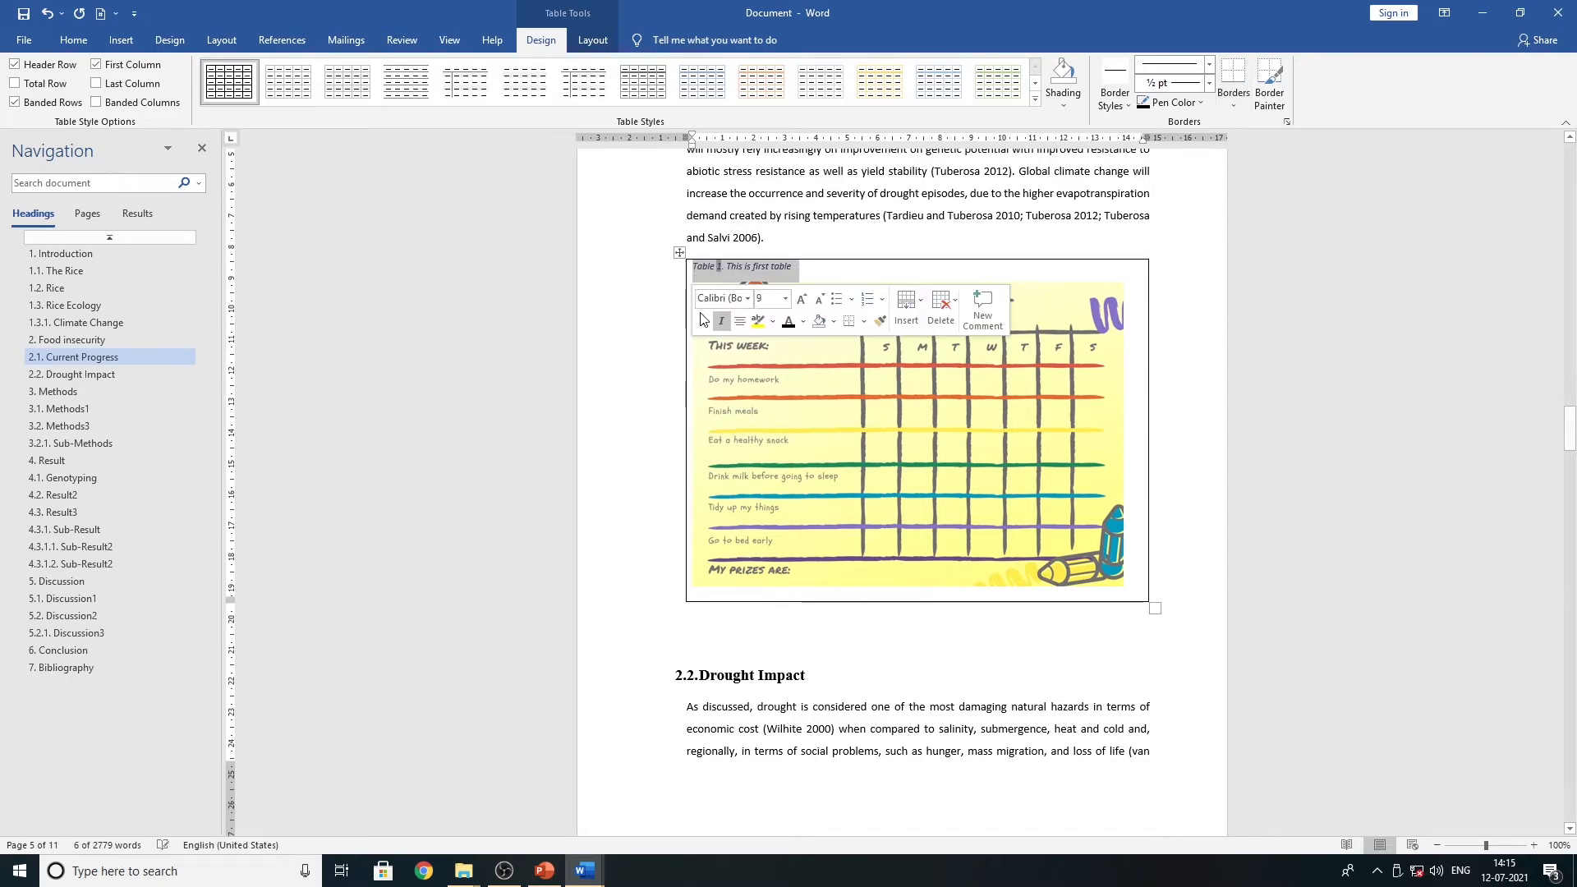
{"action": "left_click", "coordinate": [726, 323]}
{"action": "left_click", "coordinate": [711, 582]}
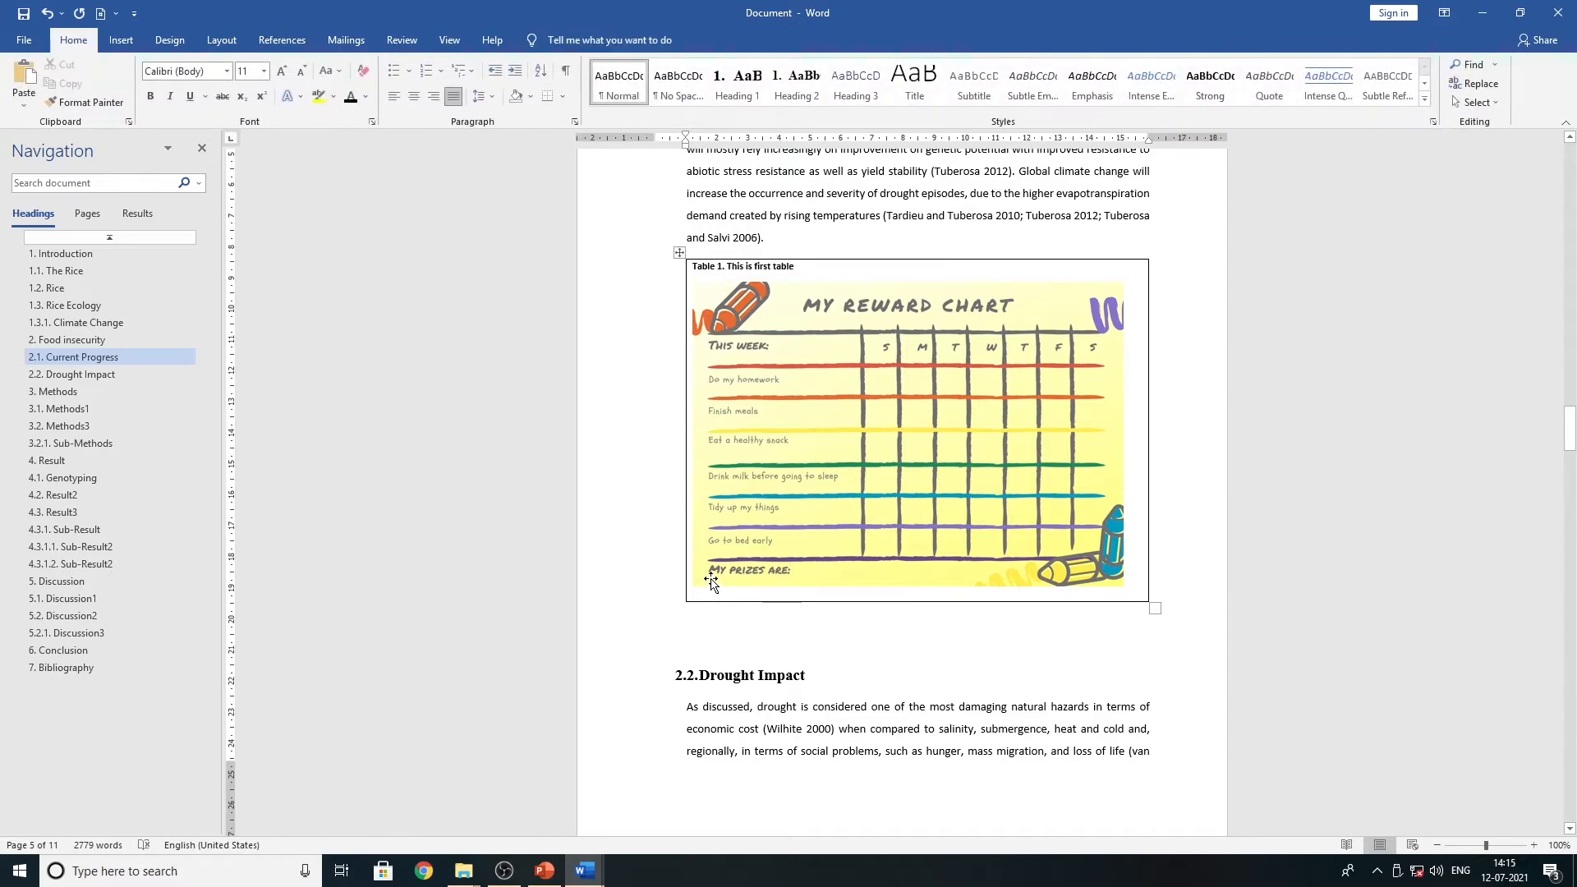
- Add blank lines after the Drought Impact text, above the Methods heading, and insert a table with one row and one column there
{"action": "scroll", "coordinate": [727, 575], "scroll_direction": "down", "scroll_amount": 9}
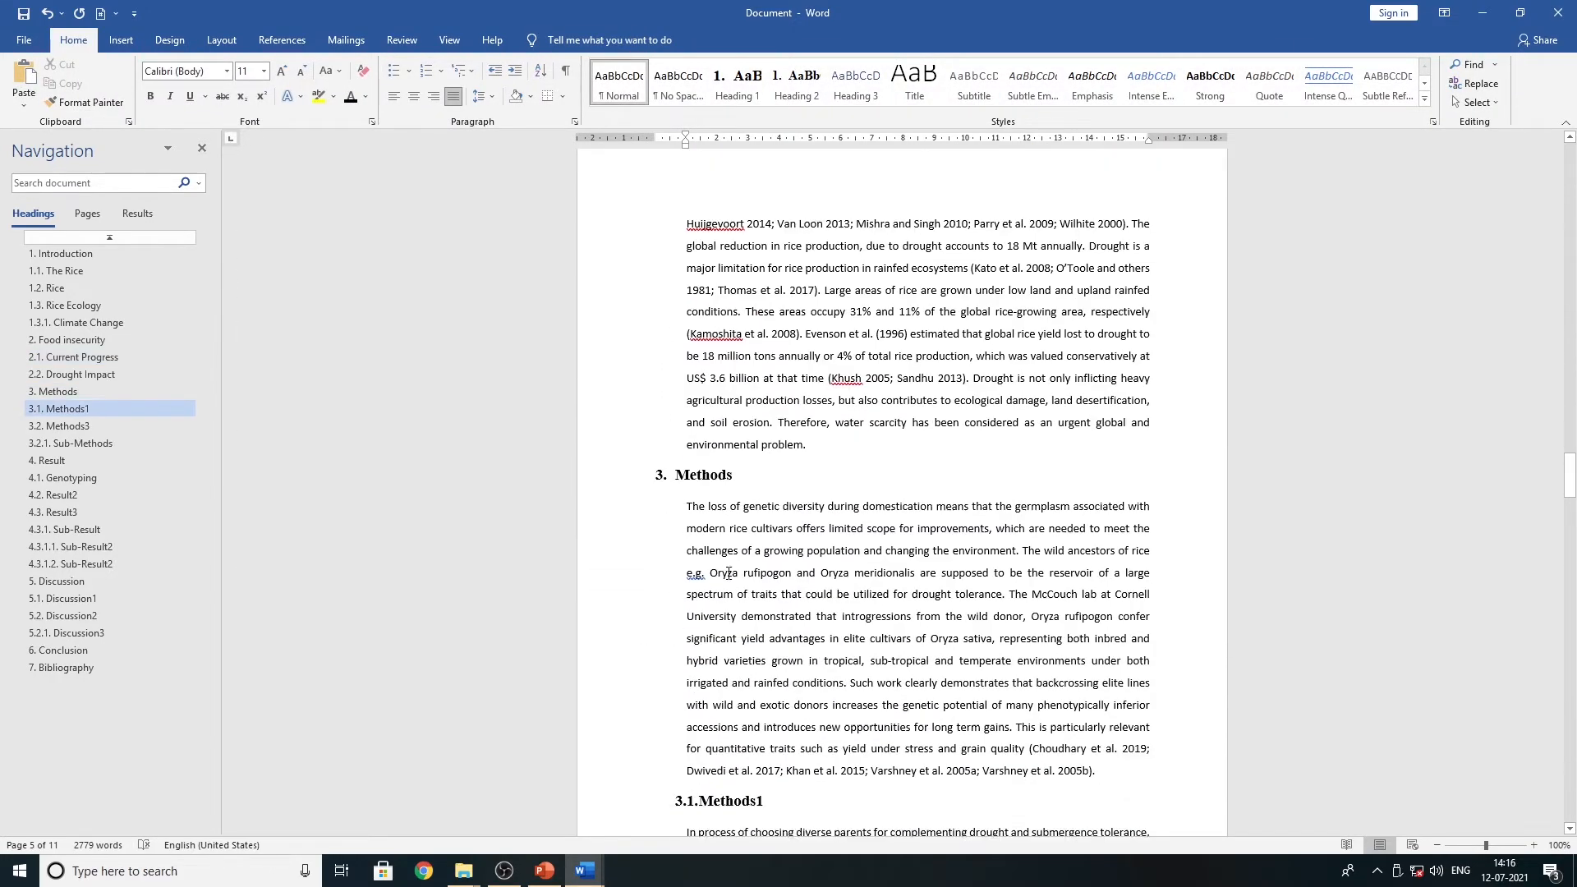
{"action": "left_click", "coordinate": [833, 416]}
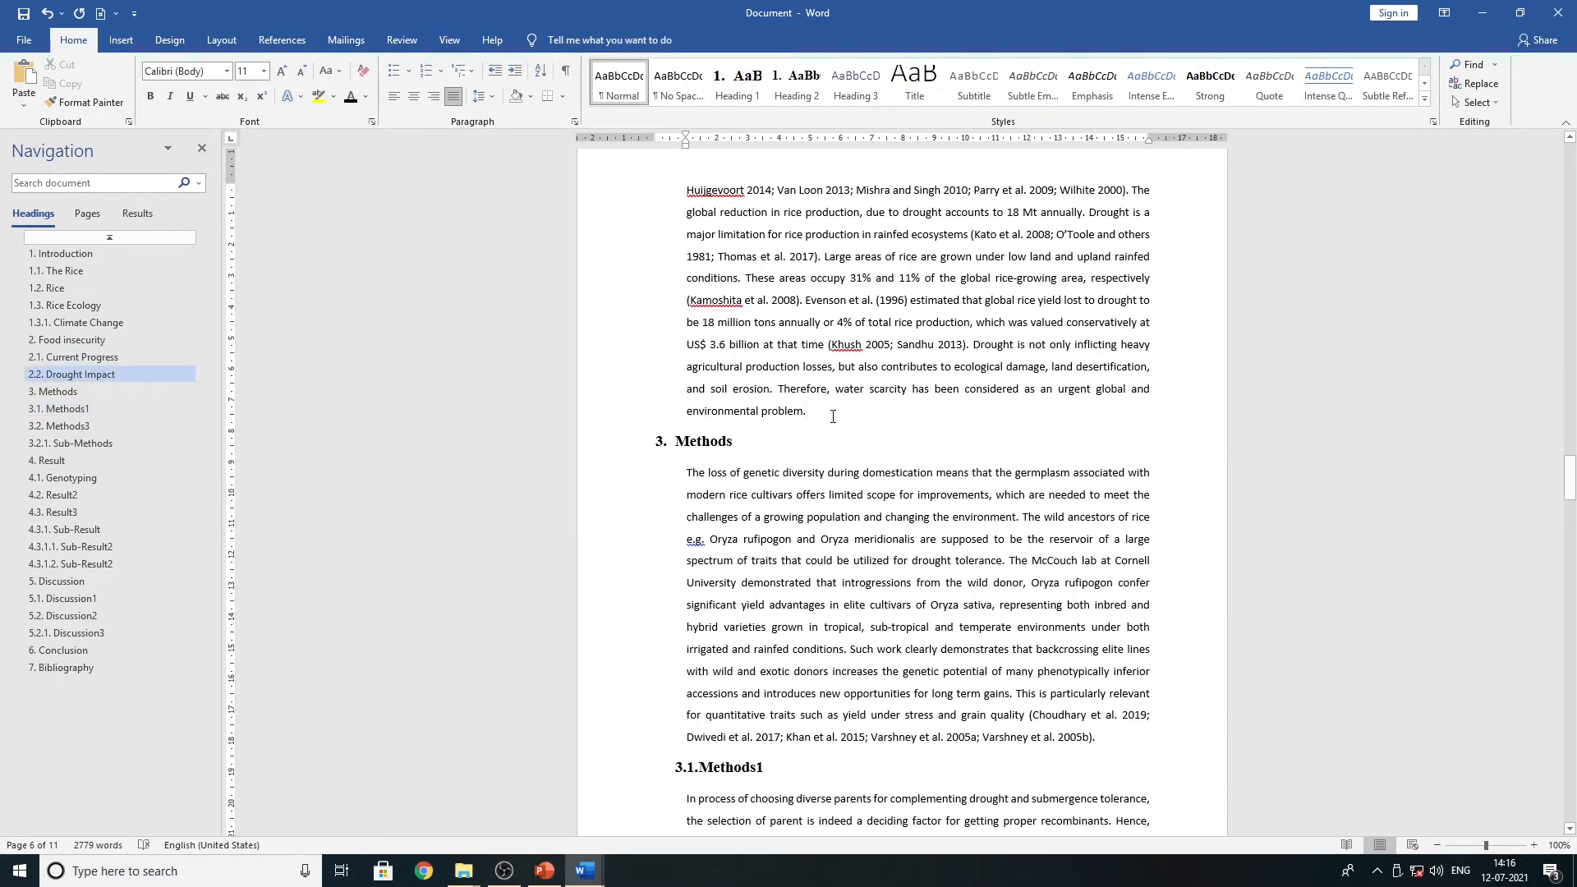
{"action": "key", "text": "Return"}
{"action": "key", "text": "Return"}
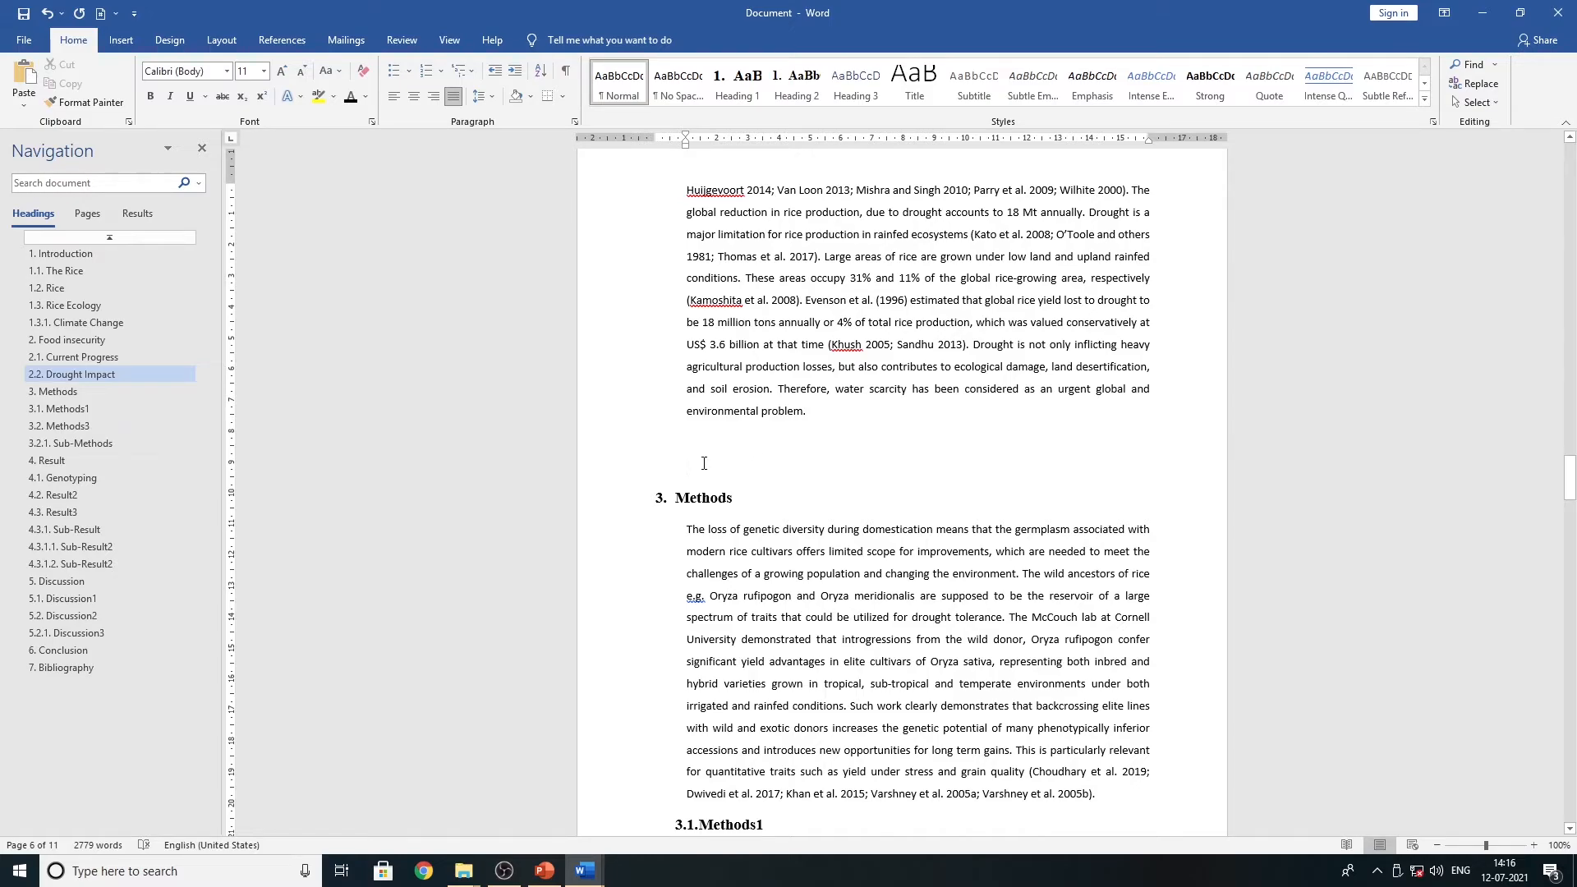
{"action": "left_click", "coordinate": [120, 40]}
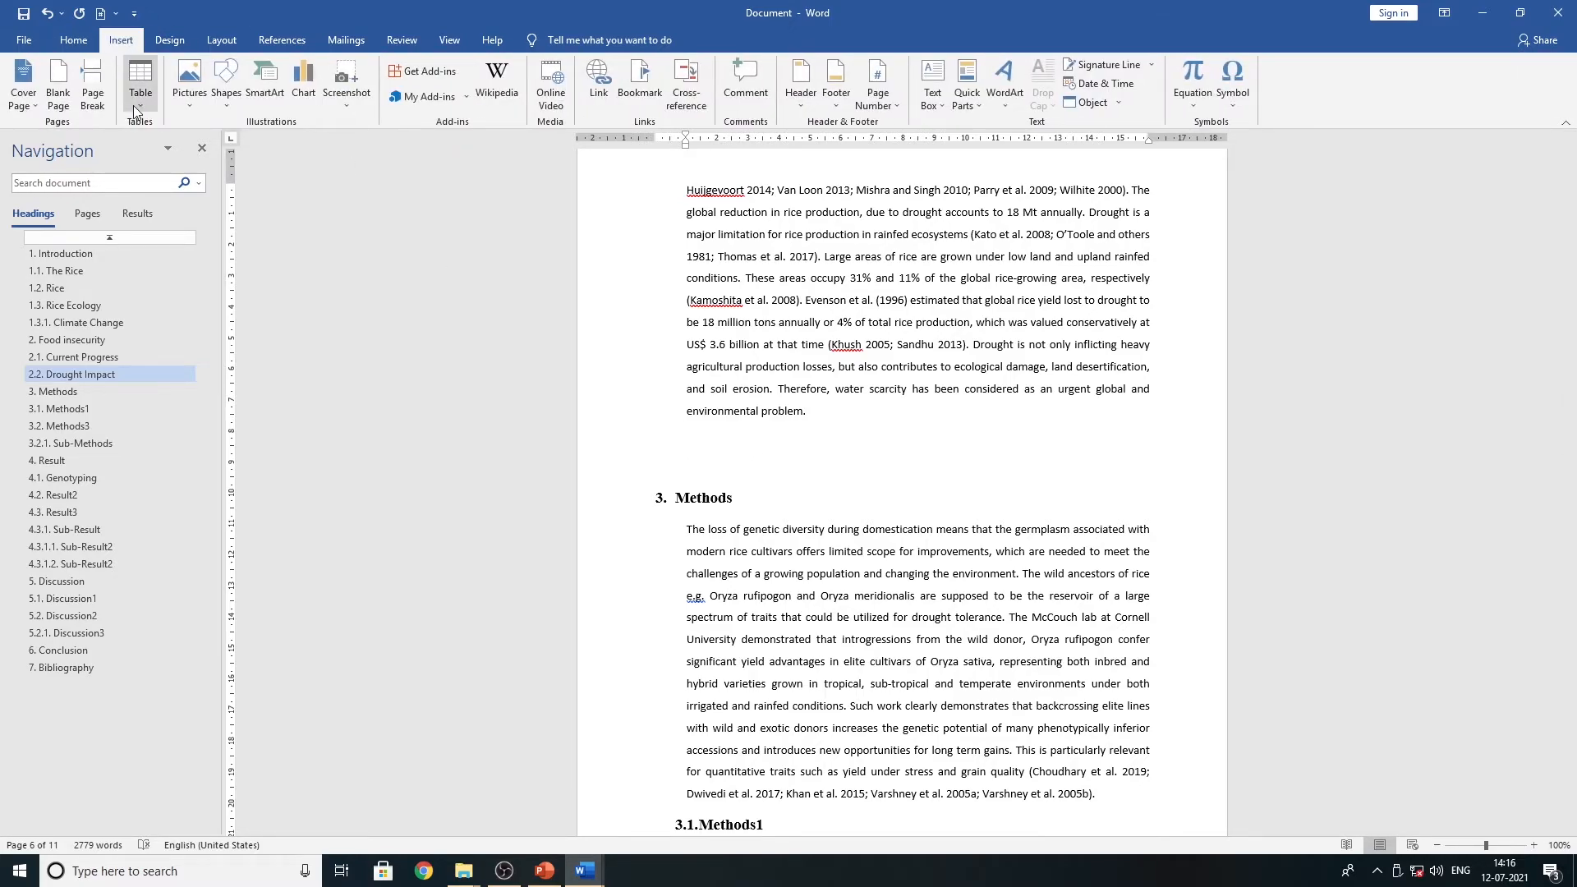
{"action": "left_click", "coordinate": [141, 83]}
{"action": "left_click", "coordinate": [135, 140]}
- Paste the reward chart picture into the one-cell table above Methods and shrink it to fit inside the cell
{"action": "key", "text": "ctrl+v"}
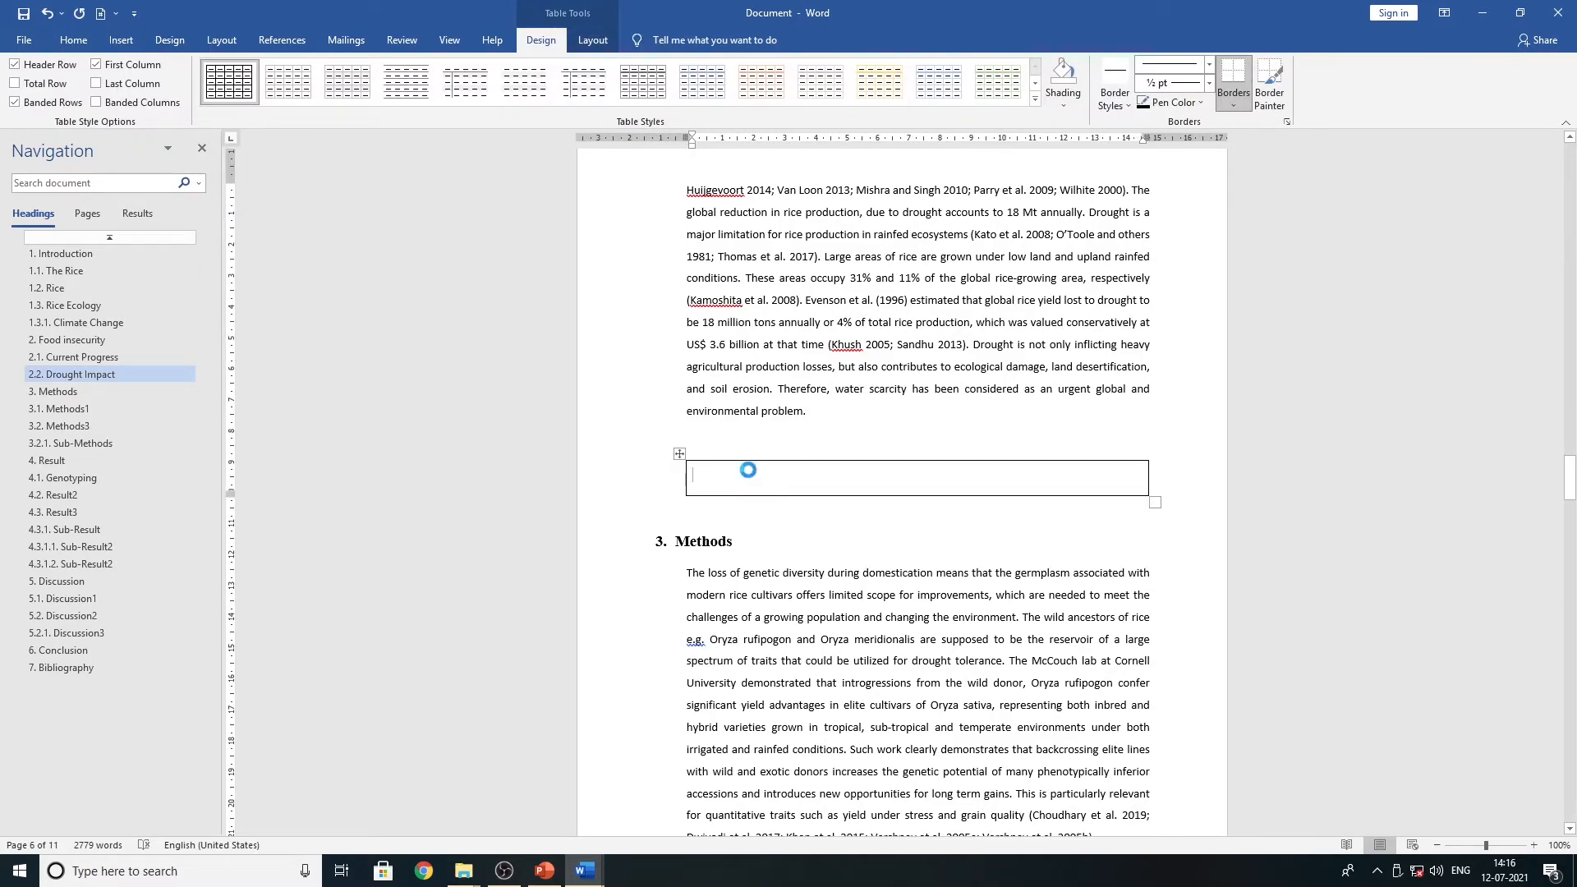
{"action": "left_click", "coordinate": [761, 481]}
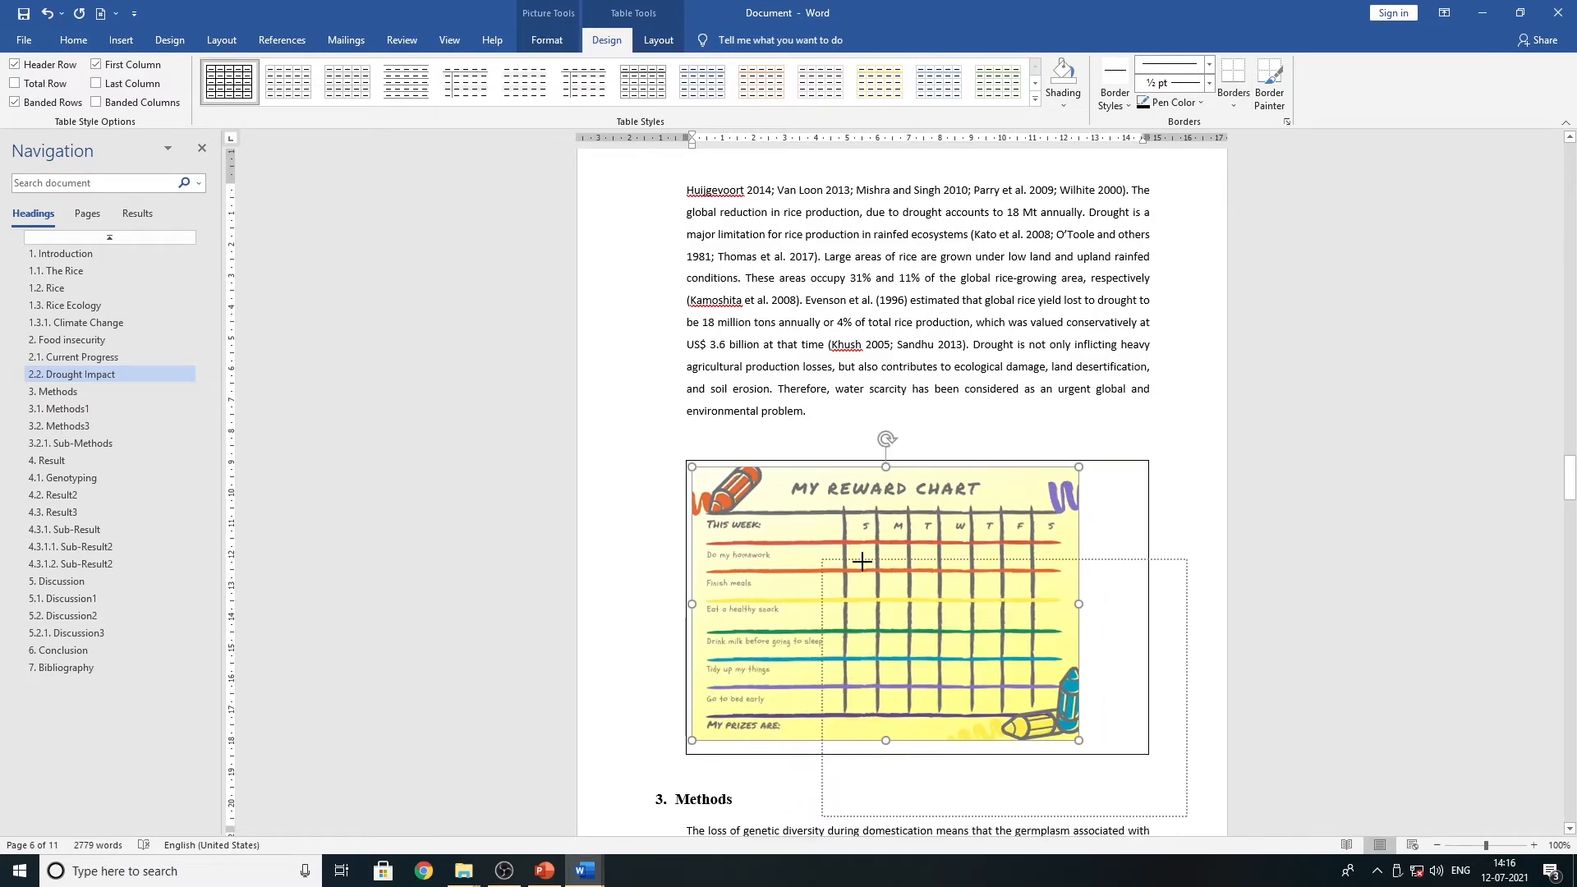
{"action": "left_click", "coordinate": [1257, 676]}
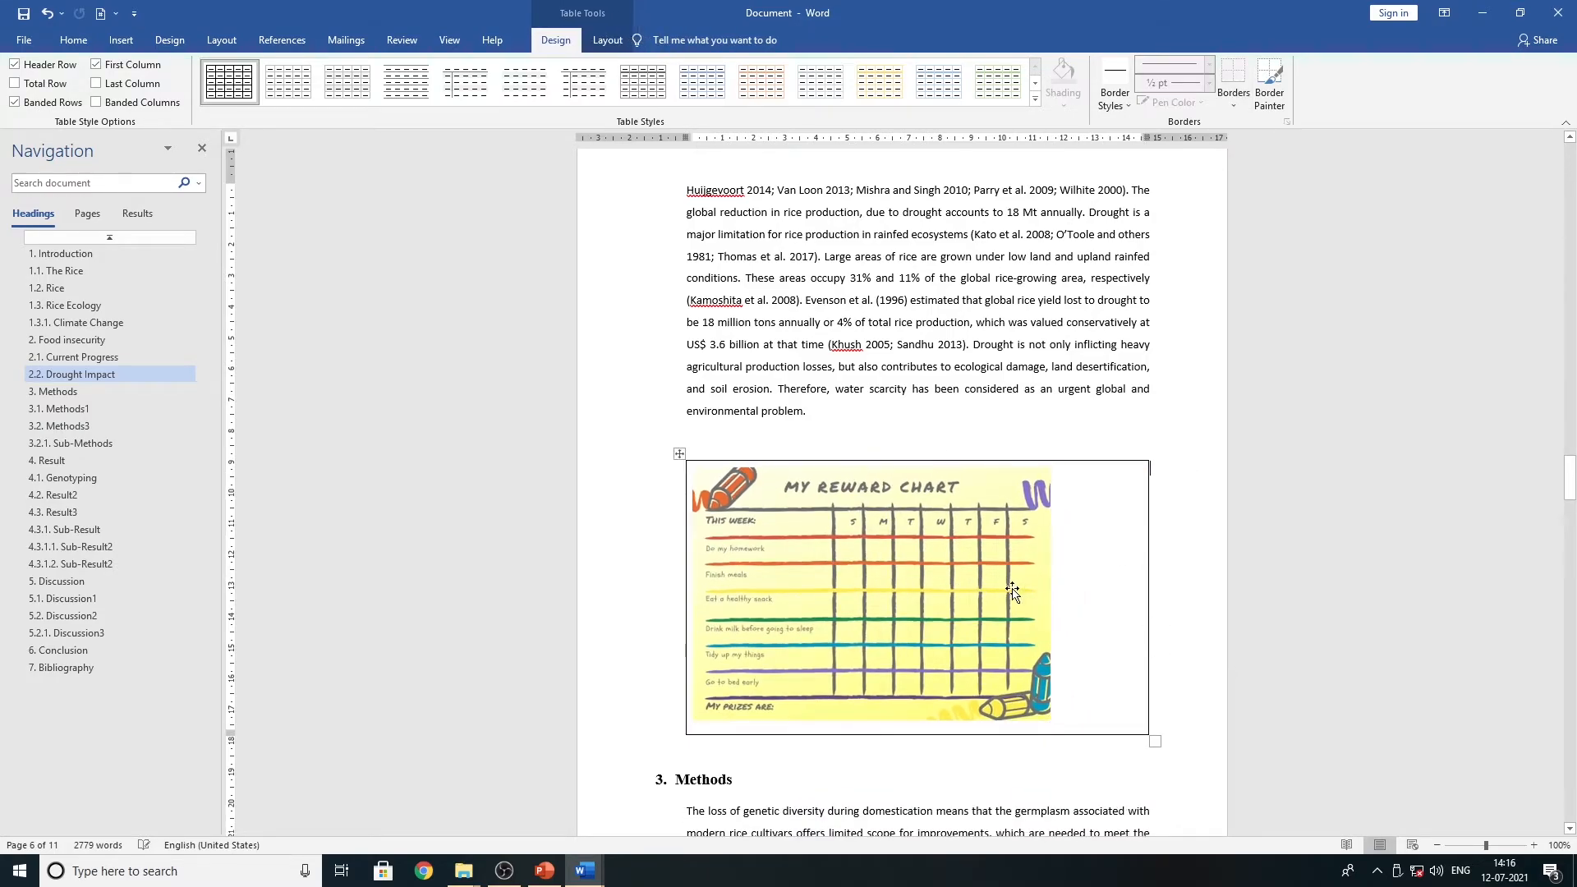
- Insert a Table caption above the reward chart picture in the Drought Impact section, reading "Table 2. Second Table"
{"action": "scroll", "coordinate": [985, 567], "scroll_direction": "down", "scroll_amount": 3}
{"action": "right_click", "coordinate": [814, 337]}
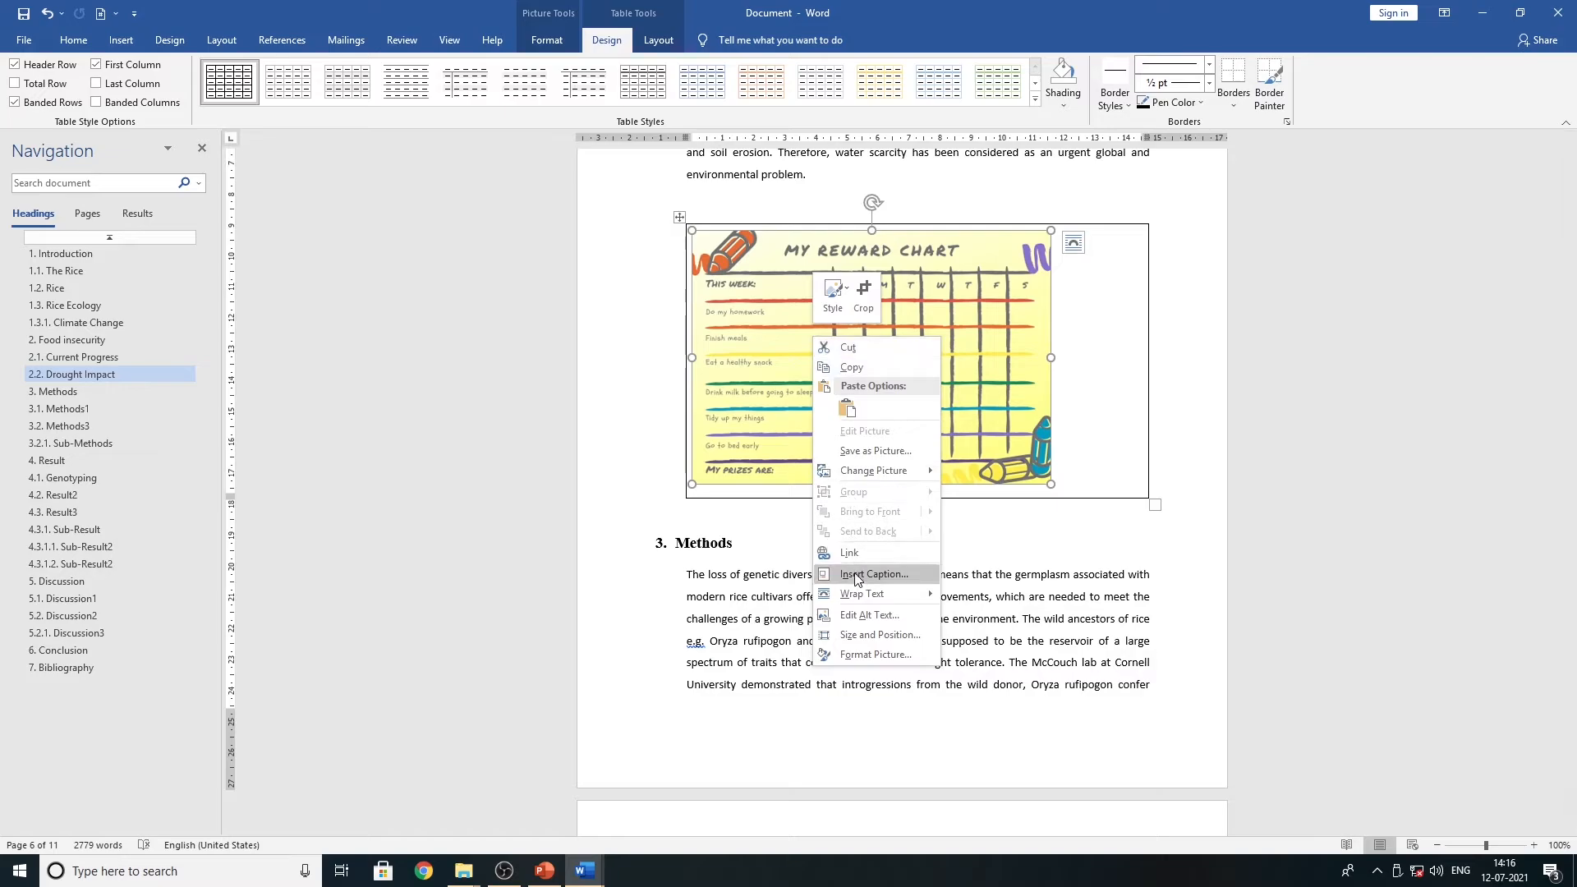
{"action": "left_click", "coordinate": [855, 575]}
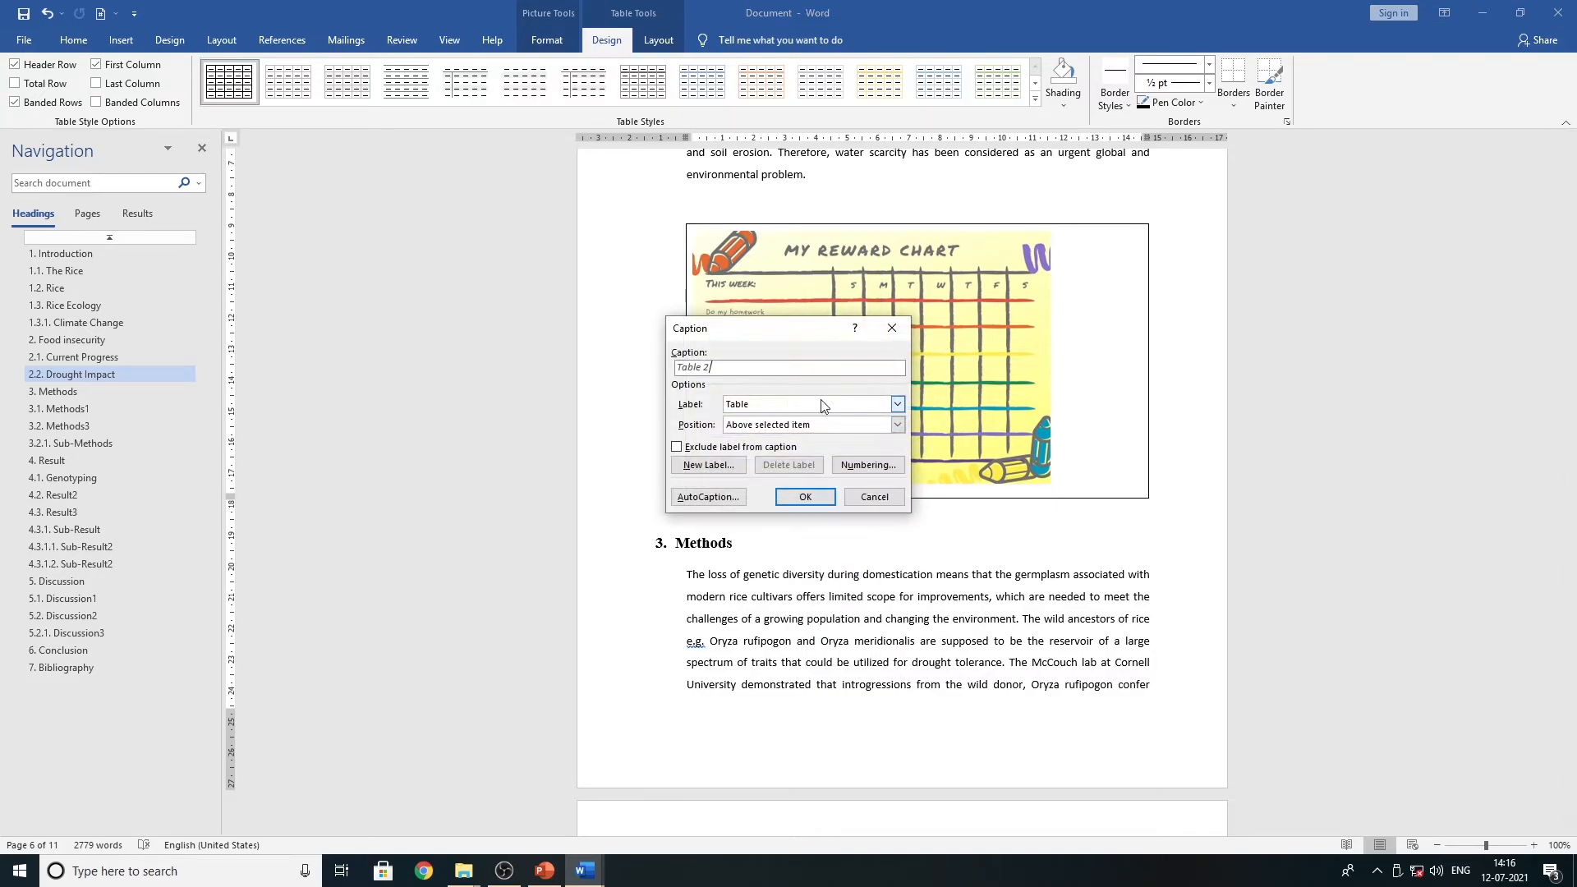
{"action": "left_click", "coordinate": [805, 496]}
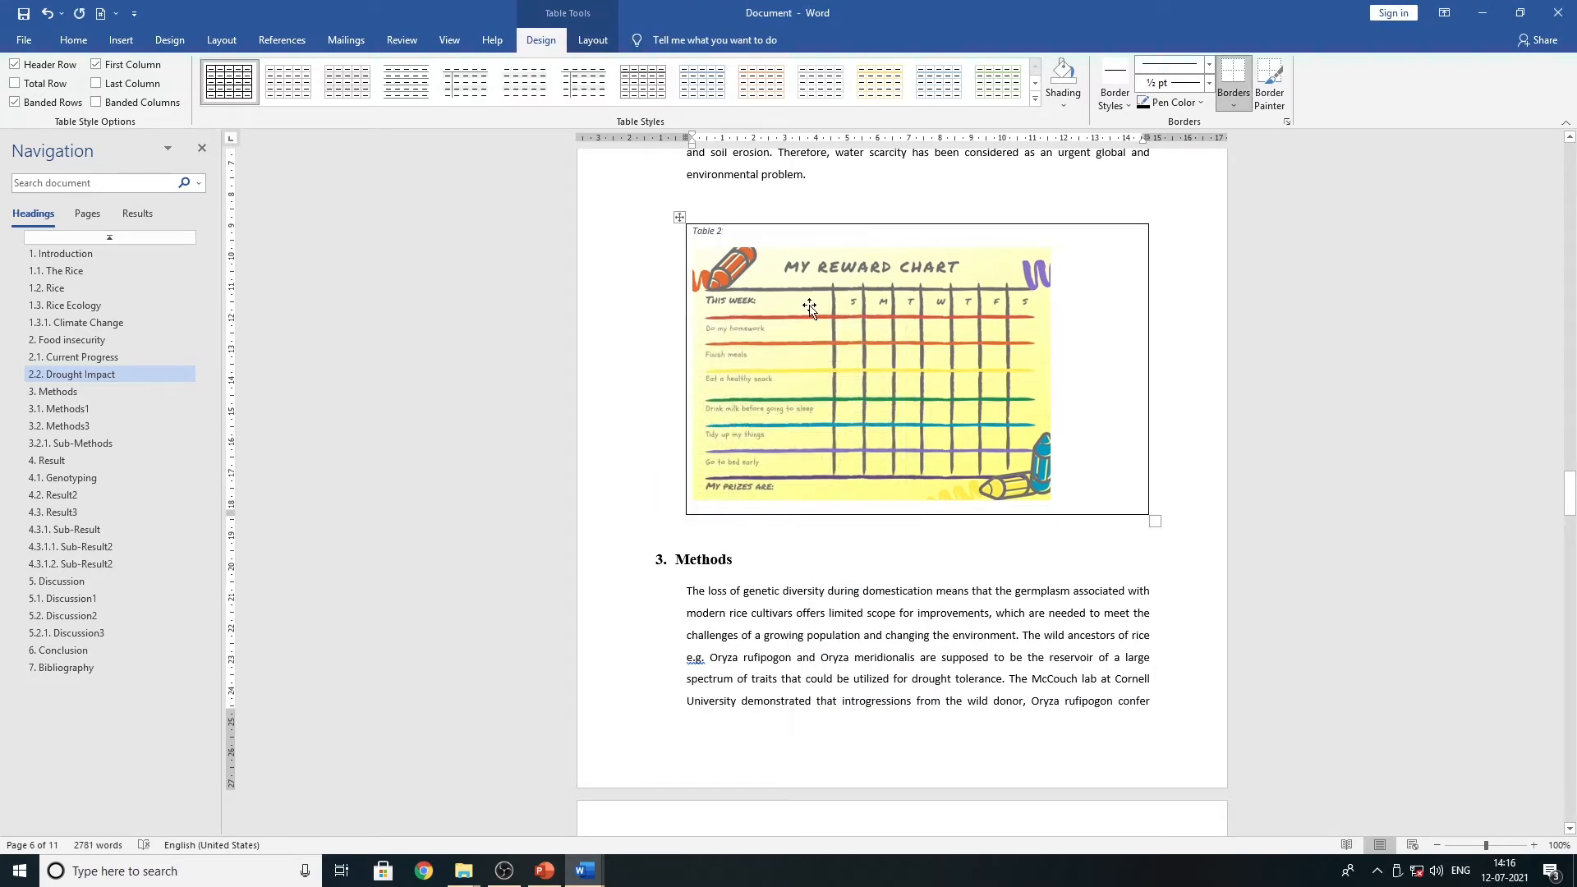
{"action": "type", "text": ". Second Table"}
- Make the second table caption in the Drought Impact section bold and remove its italics
{"action": "left_click_drag", "start_coordinate": [781, 234], "coordinate": [692, 232]}
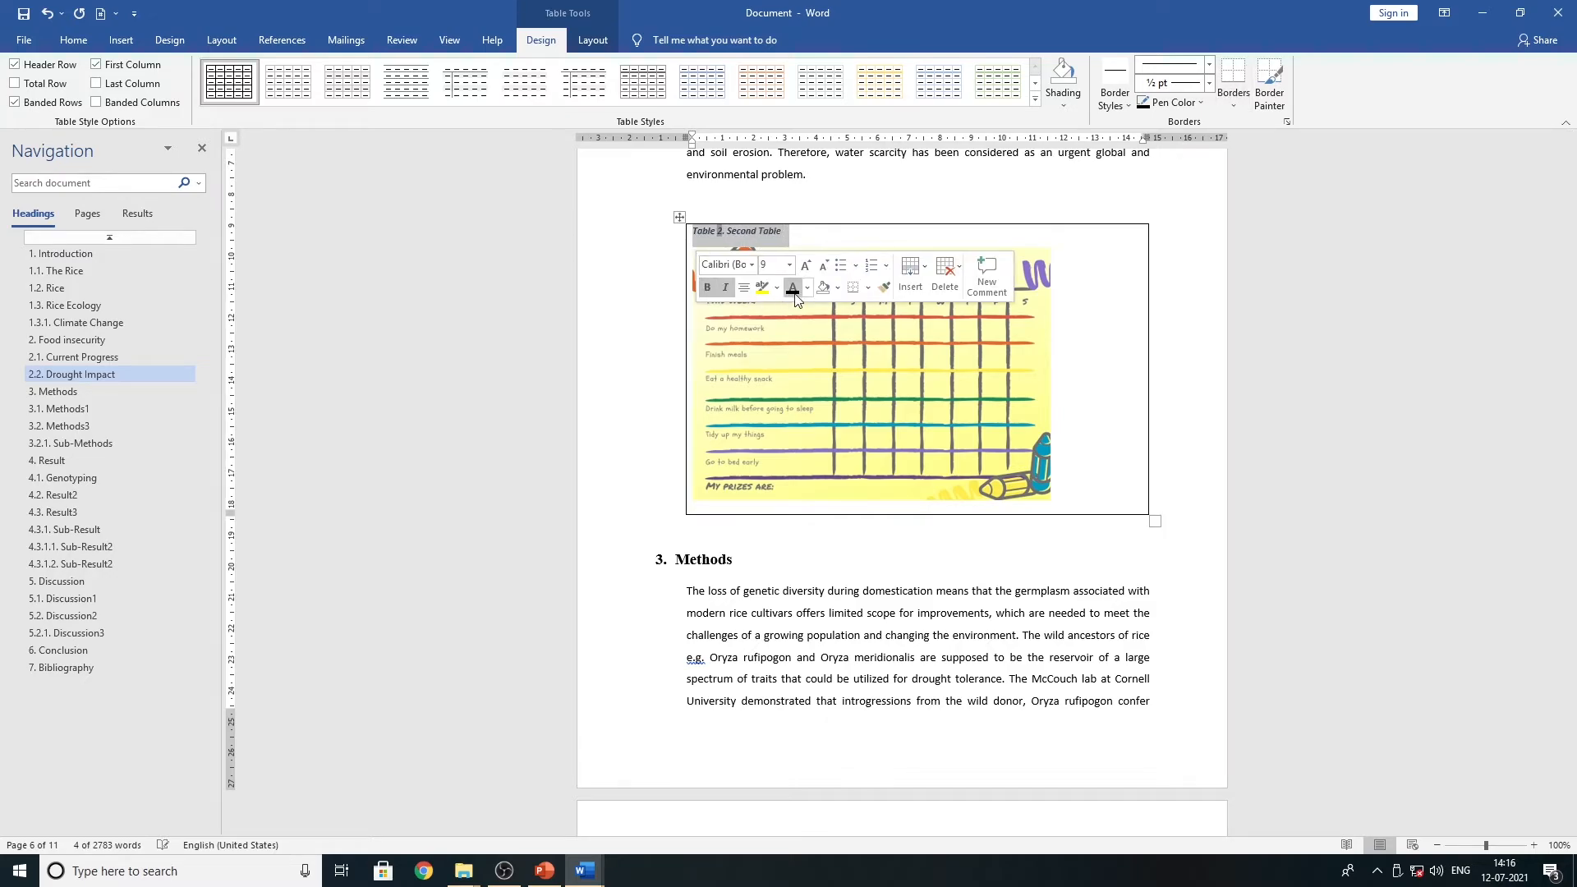
{"action": "left_click", "coordinate": [726, 287]}
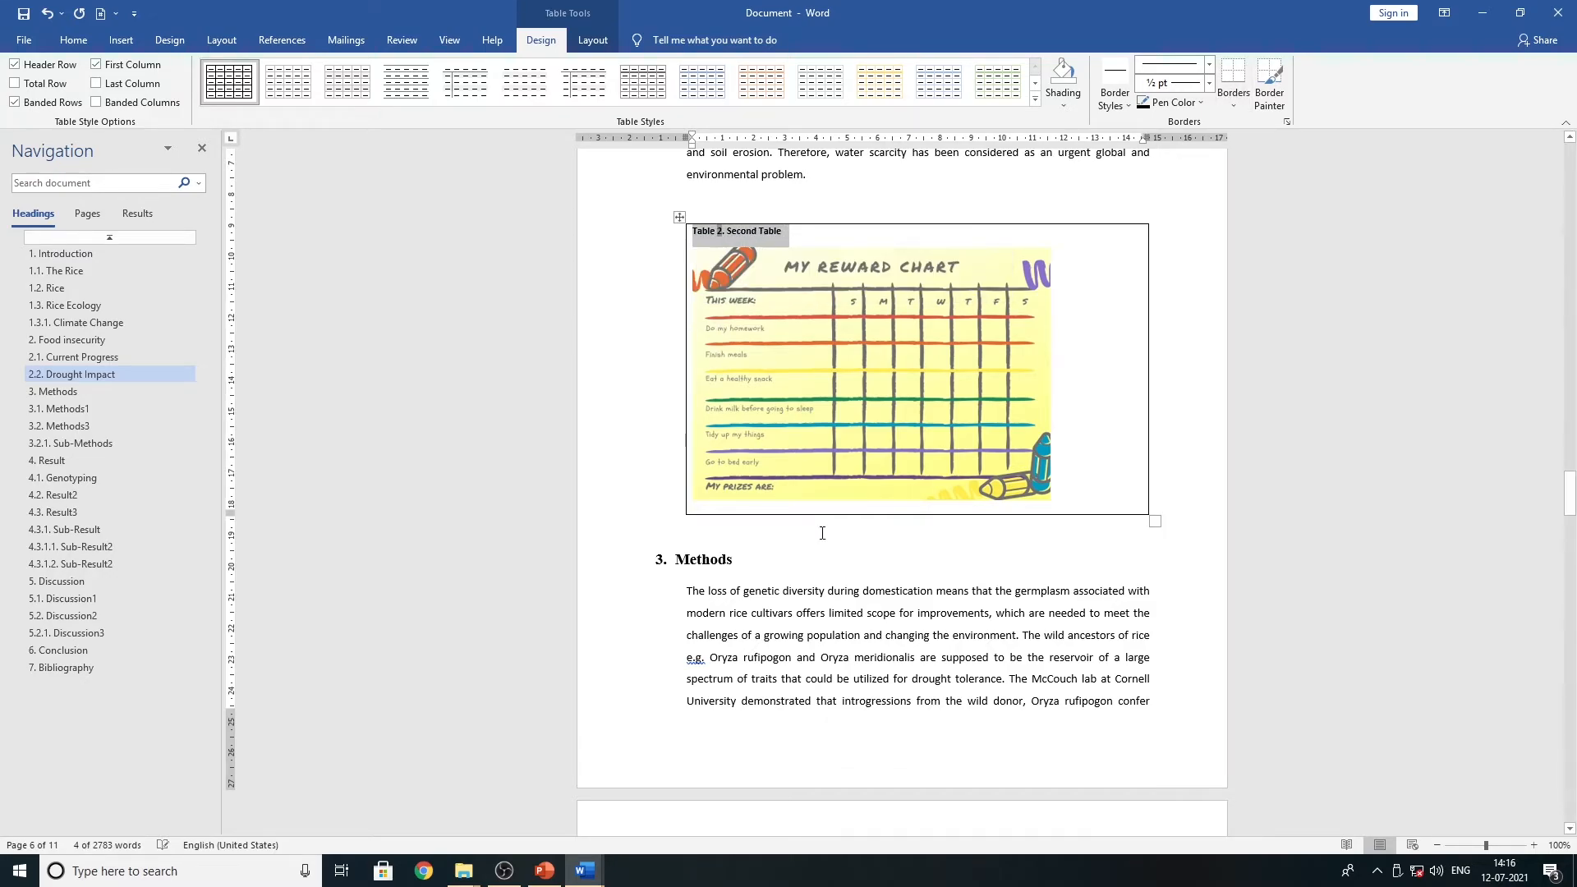
{"action": "left_click", "coordinate": [813, 523]}
- Add blank lines after the Rice Ecology text, above the Climate Change heading, and insert a table with one row and one column there
{"action": "scroll", "coordinate": [957, 523], "scroll_direction": "up", "scroll_amount": 6}
{"action": "scroll", "coordinate": [957, 523], "scroll_direction": "up", "scroll_amount": 20}
{"action": "scroll", "coordinate": [957, 523], "scroll_direction": "up", "scroll_amount": 20}
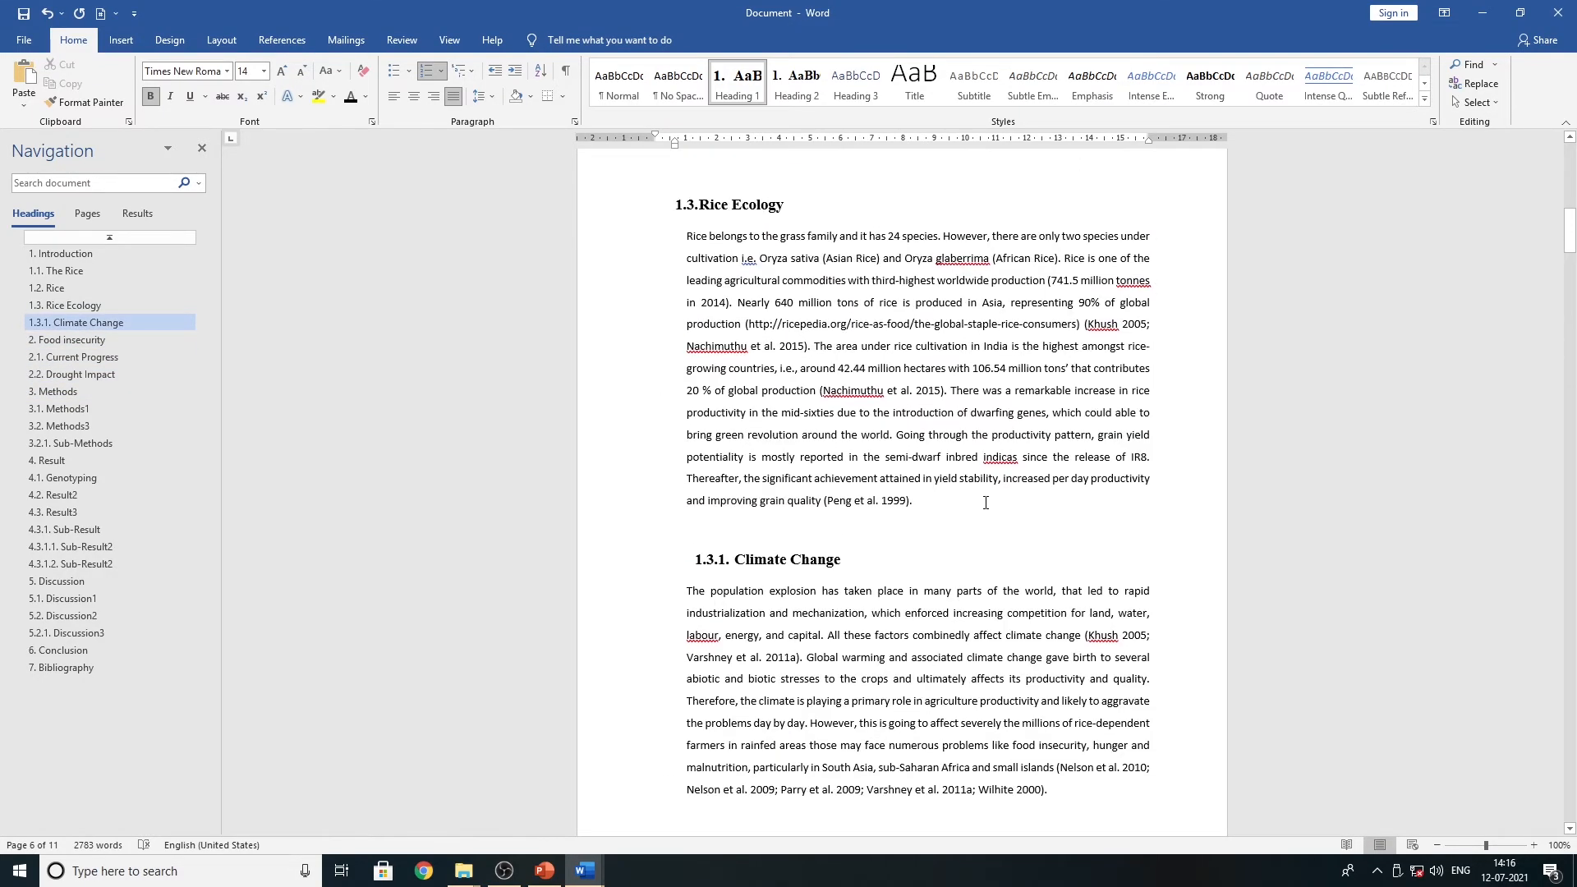
{"action": "left_click", "coordinate": [986, 502]}
{"action": "key", "text": "Return"}
{"action": "key", "text": "Return"}
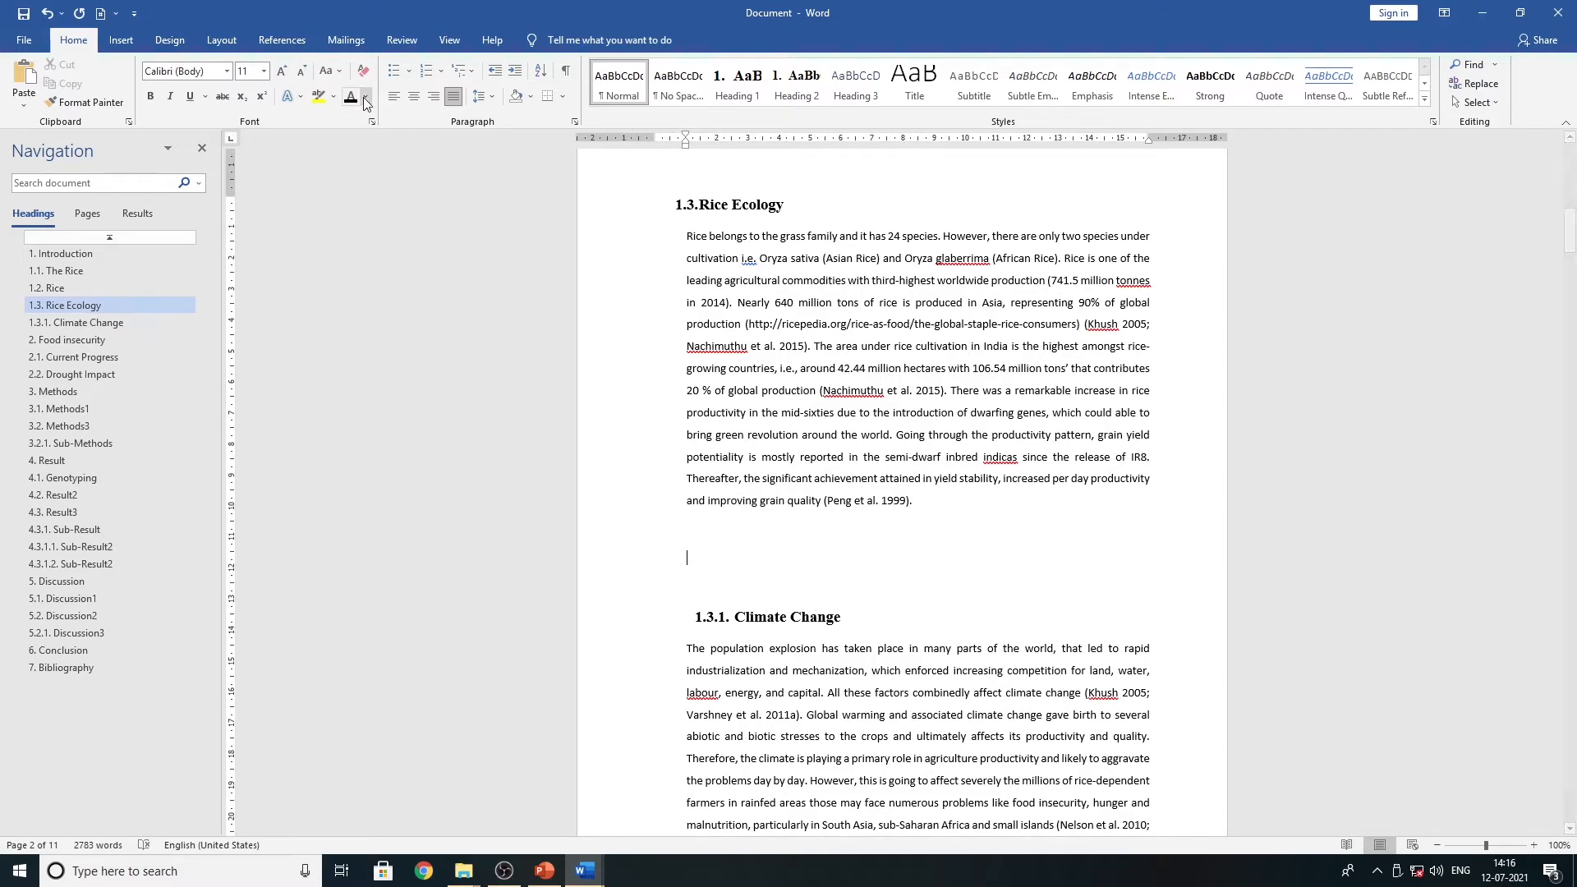
{"action": "left_click", "coordinate": [120, 39]}
{"action": "left_click", "coordinate": [145, 103]}
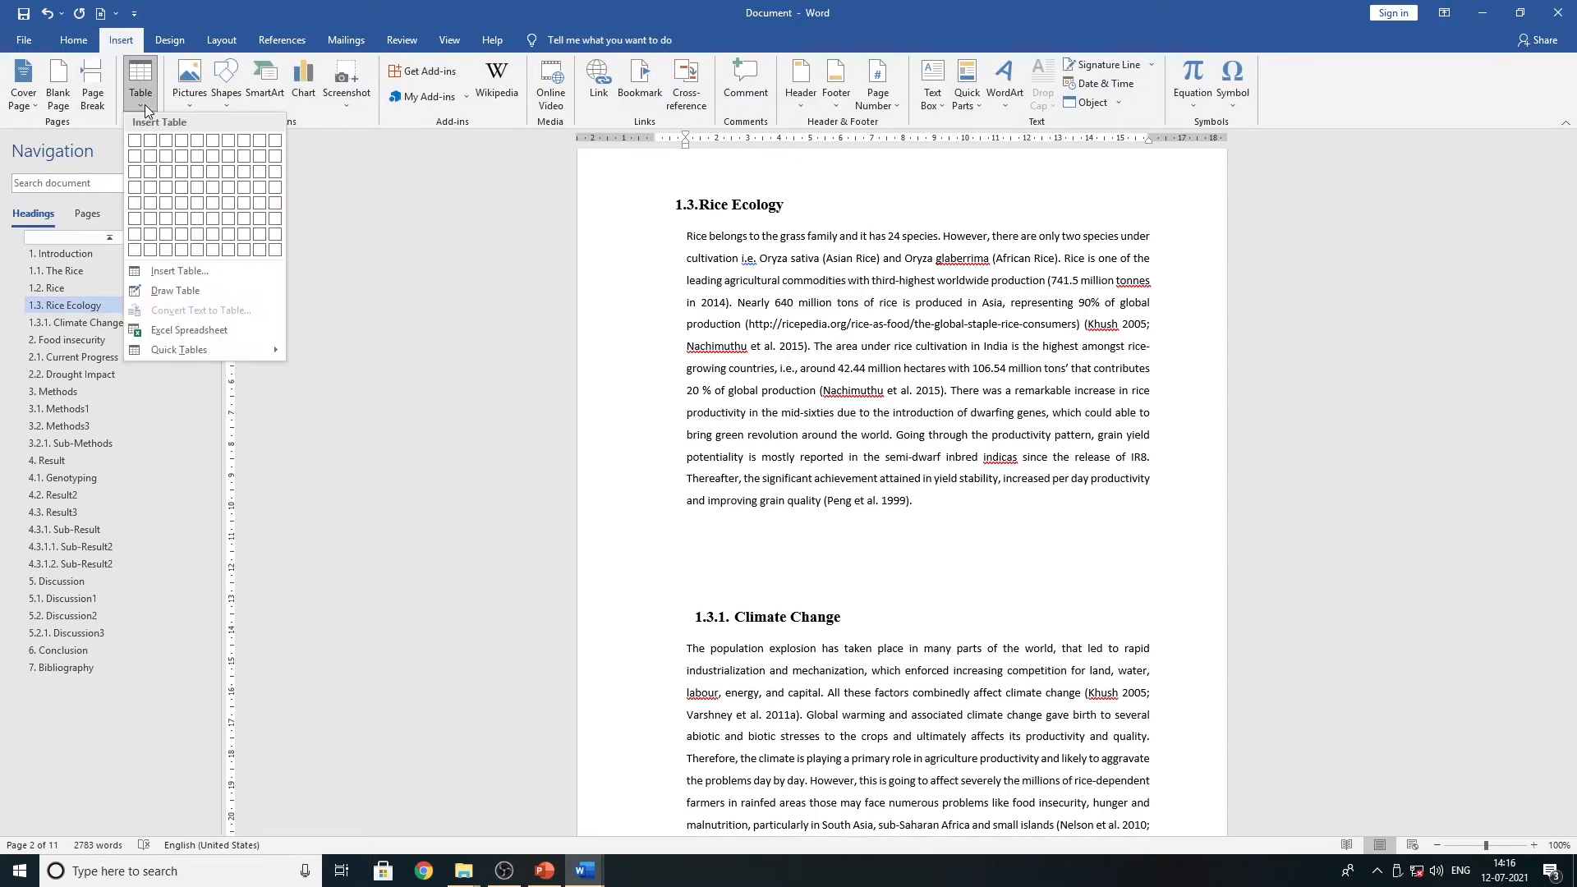
{"action": "left_click", "coordinate": [135, 140]}
- Paste the reward chart picture into the one-cell table below the Rice Ecology text and shrink it to fit inside the cell
{"action": "key", "text": "ctrl+v"}
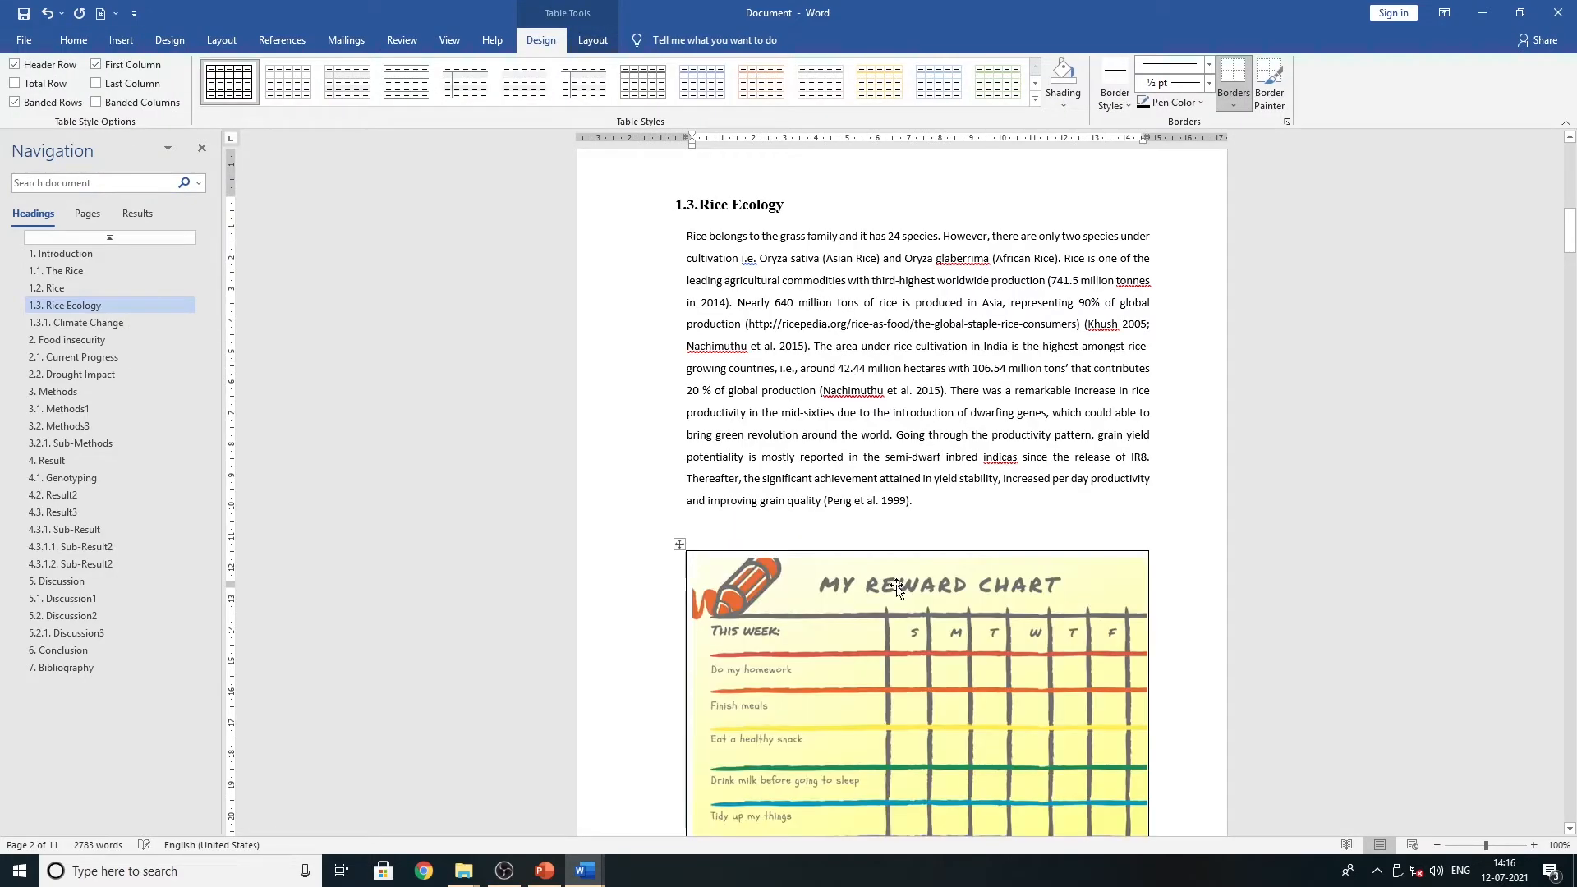
{"action": "left_click", "coordinate": [896, 588]}
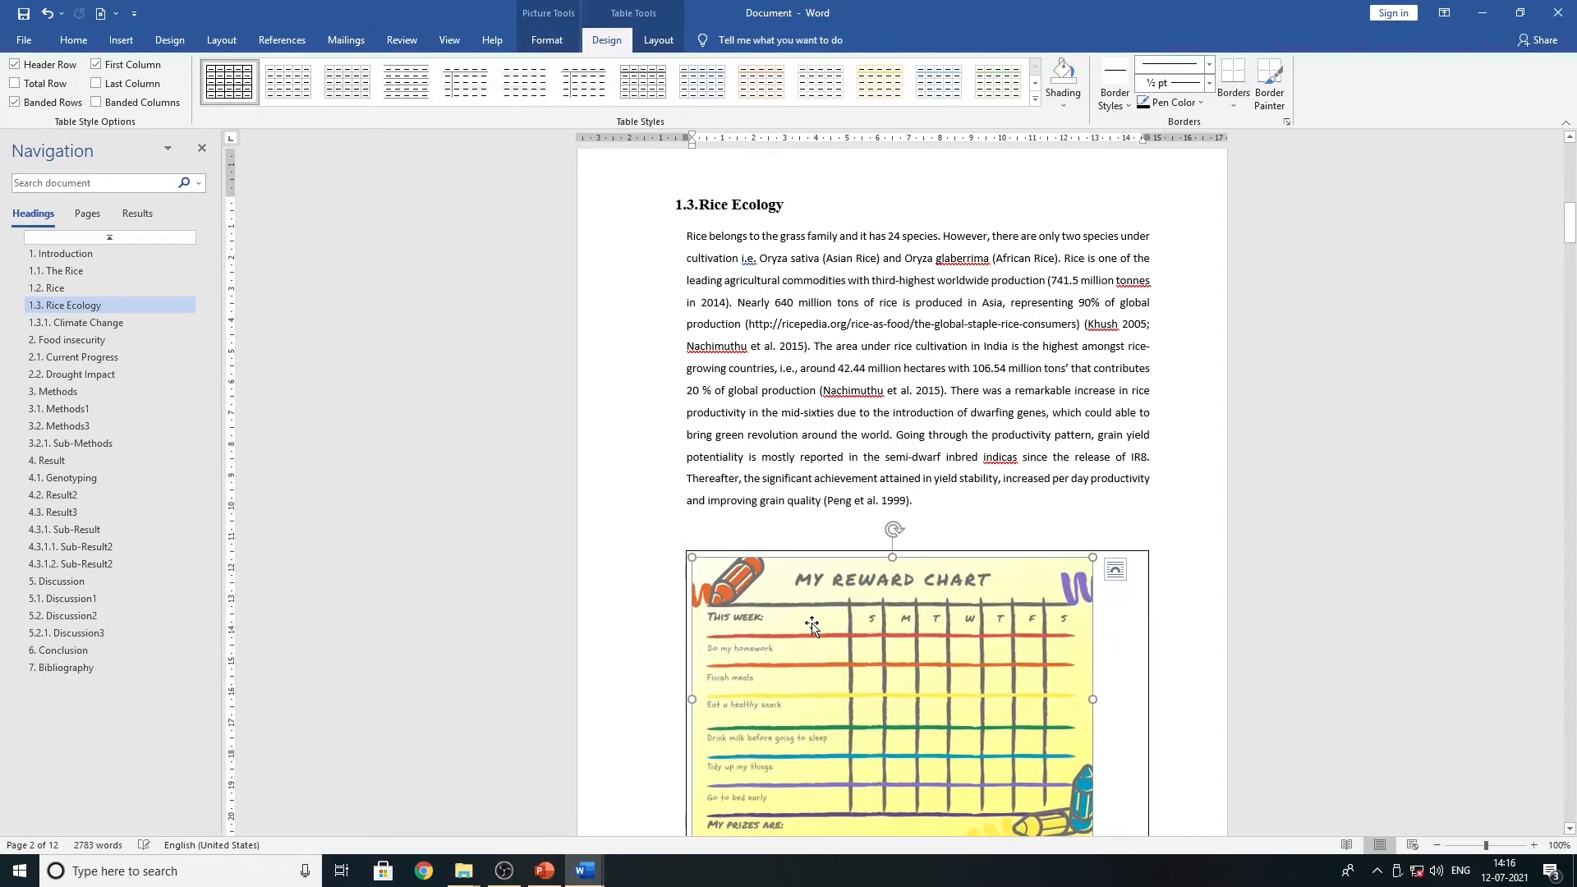
- Insert a Table caption above the reward chart picture in the Rice Ecology section, reading "Table 1. First Table"
{"action": "scroll", "coordinate": [812, 627], "scroll_direction": "down", "scroll_amount": 3}
{"action": "right_click", "coordinate": [787, 462]}
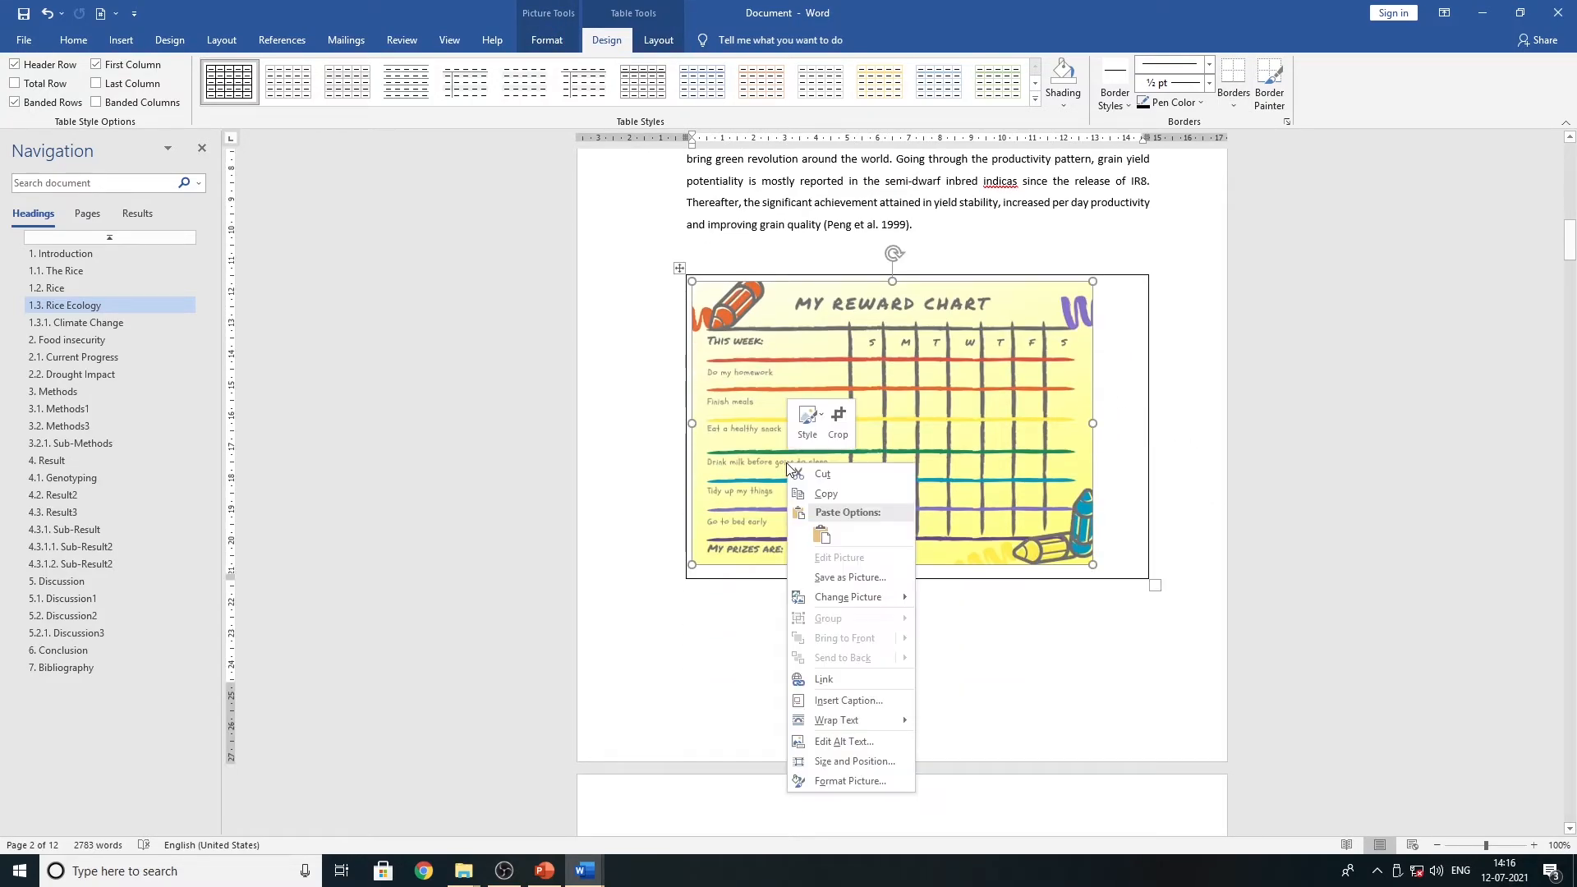
{"action": "left_click", "coordinate": [846, 701]}
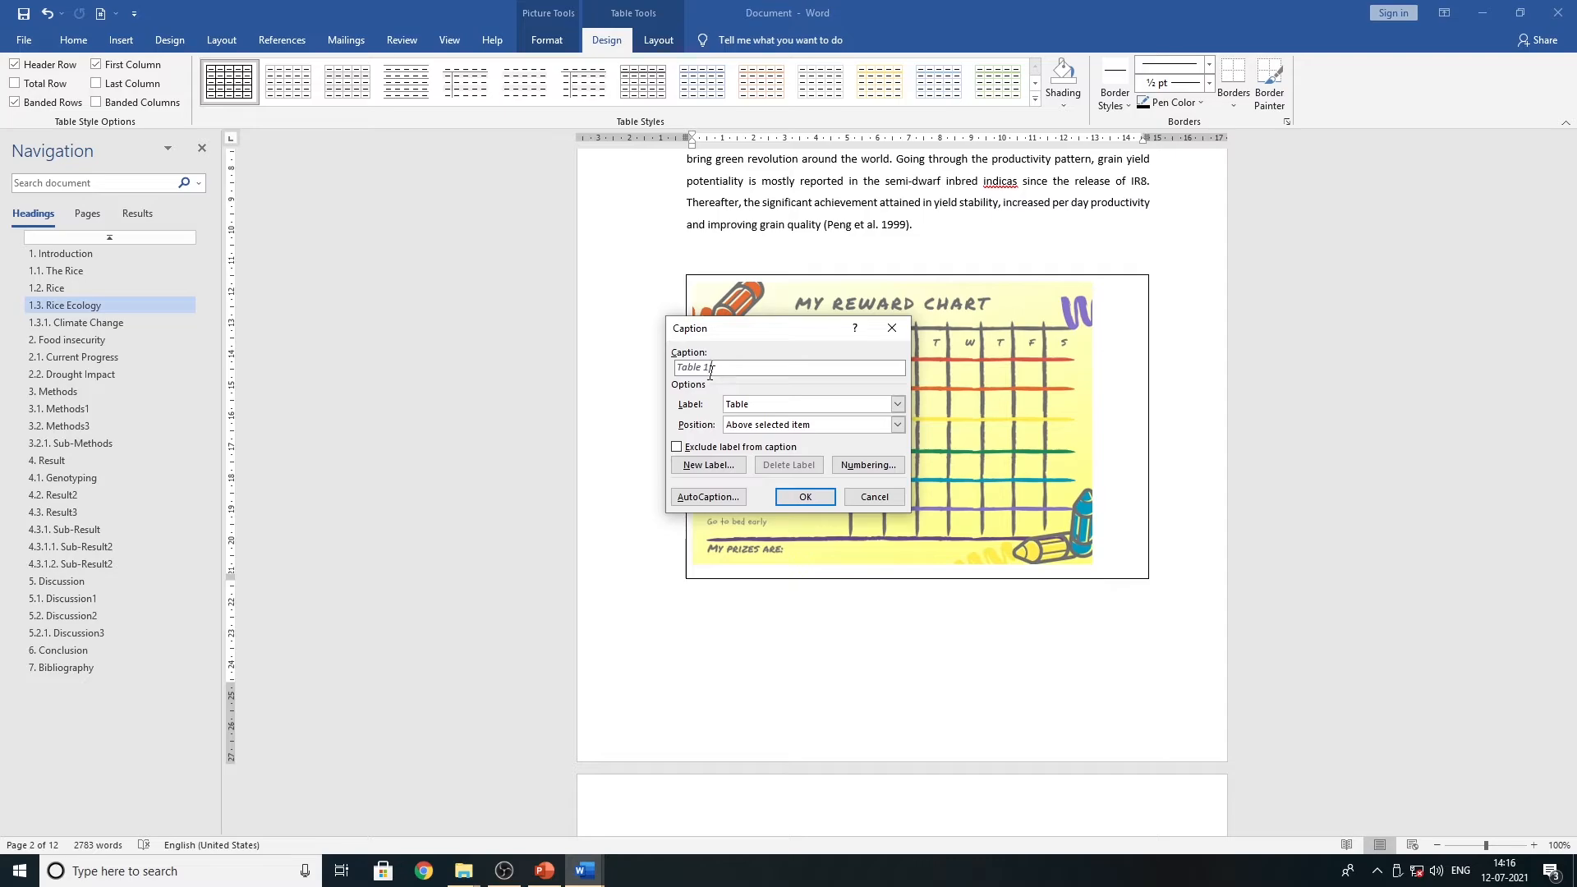
{"action": "left_click", "coordinate": [802, 497]}
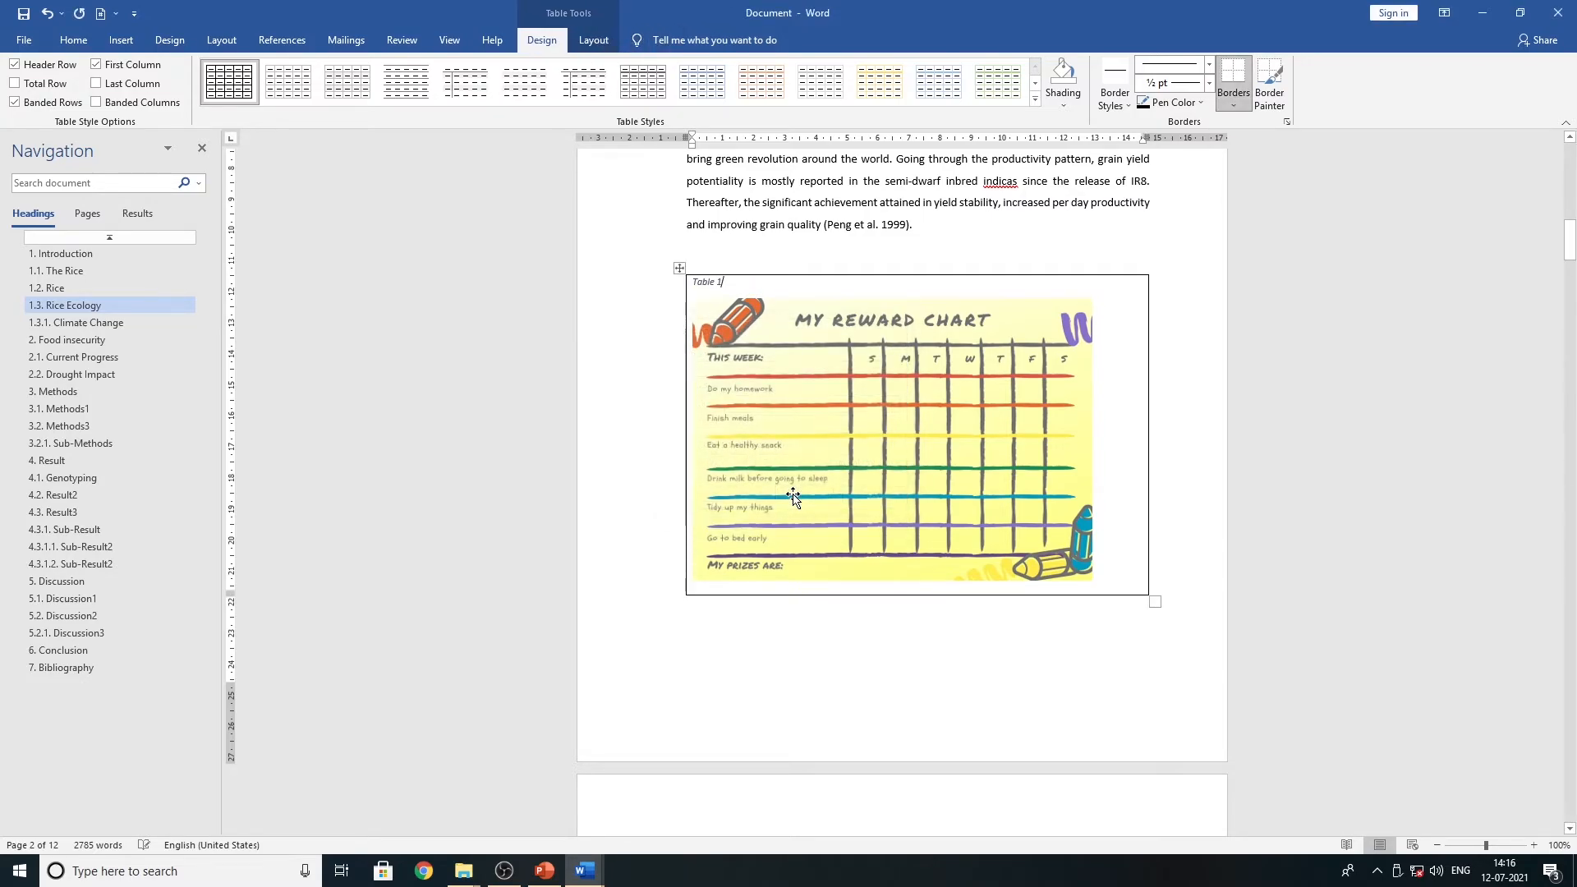
{"action": "type", "text": ". First Table"}
- Make the first table caption in the Rice Ecology section bold and remove its italics
{"action": "left_click_drag", "start_coordinate": [795, 285], "coordinate": [697, 287]}
{"action": "left_click", "coordinate": [708, 335]}
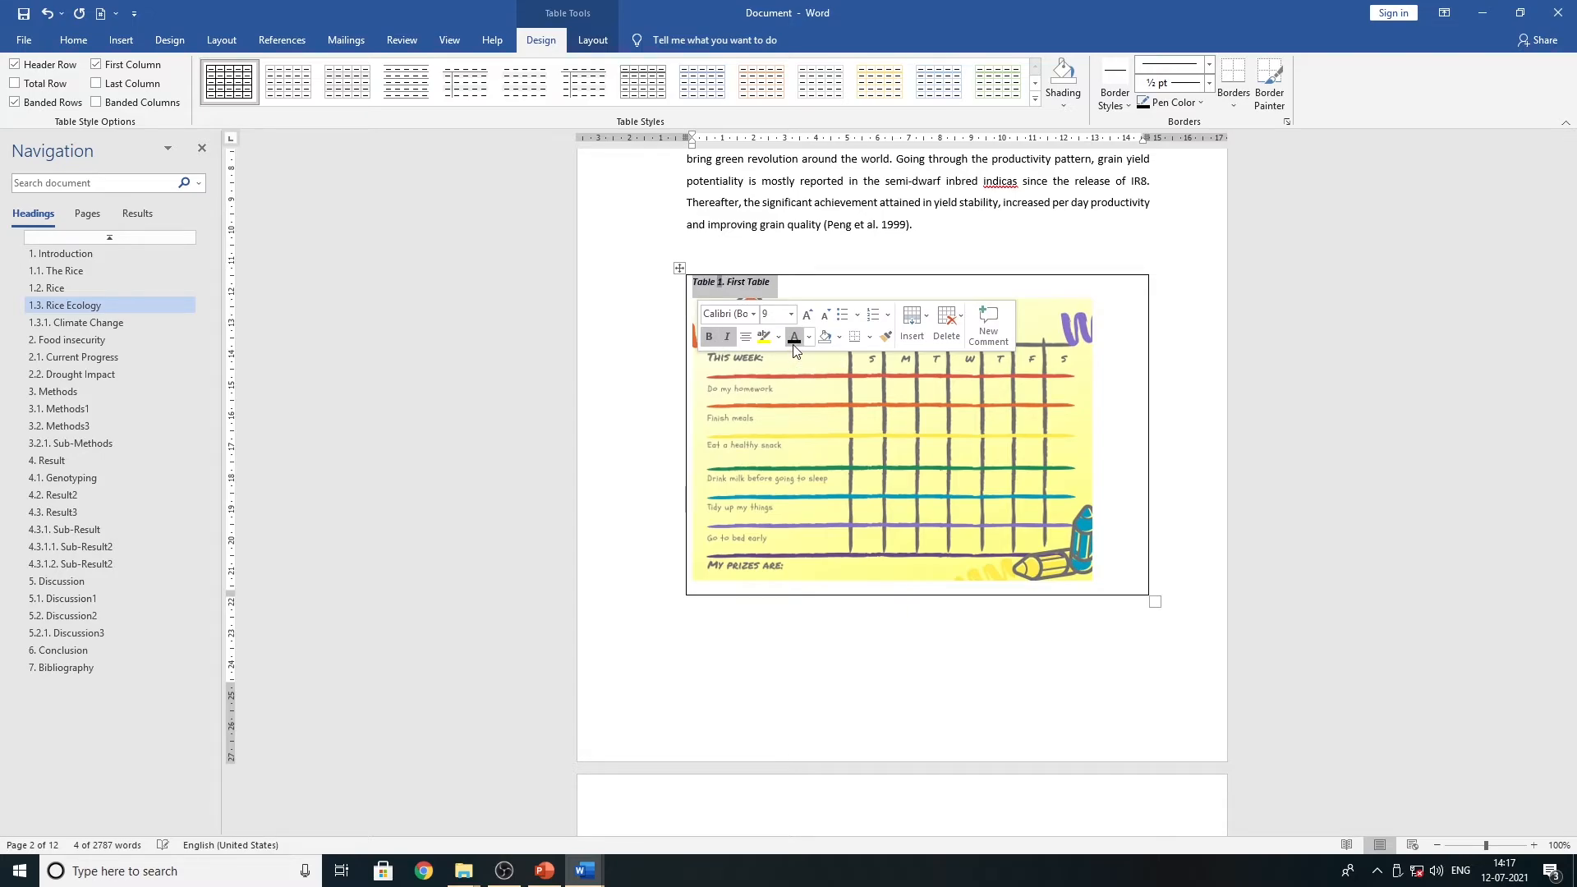
{"action": "left_click", "coordinate": [729, 337]}
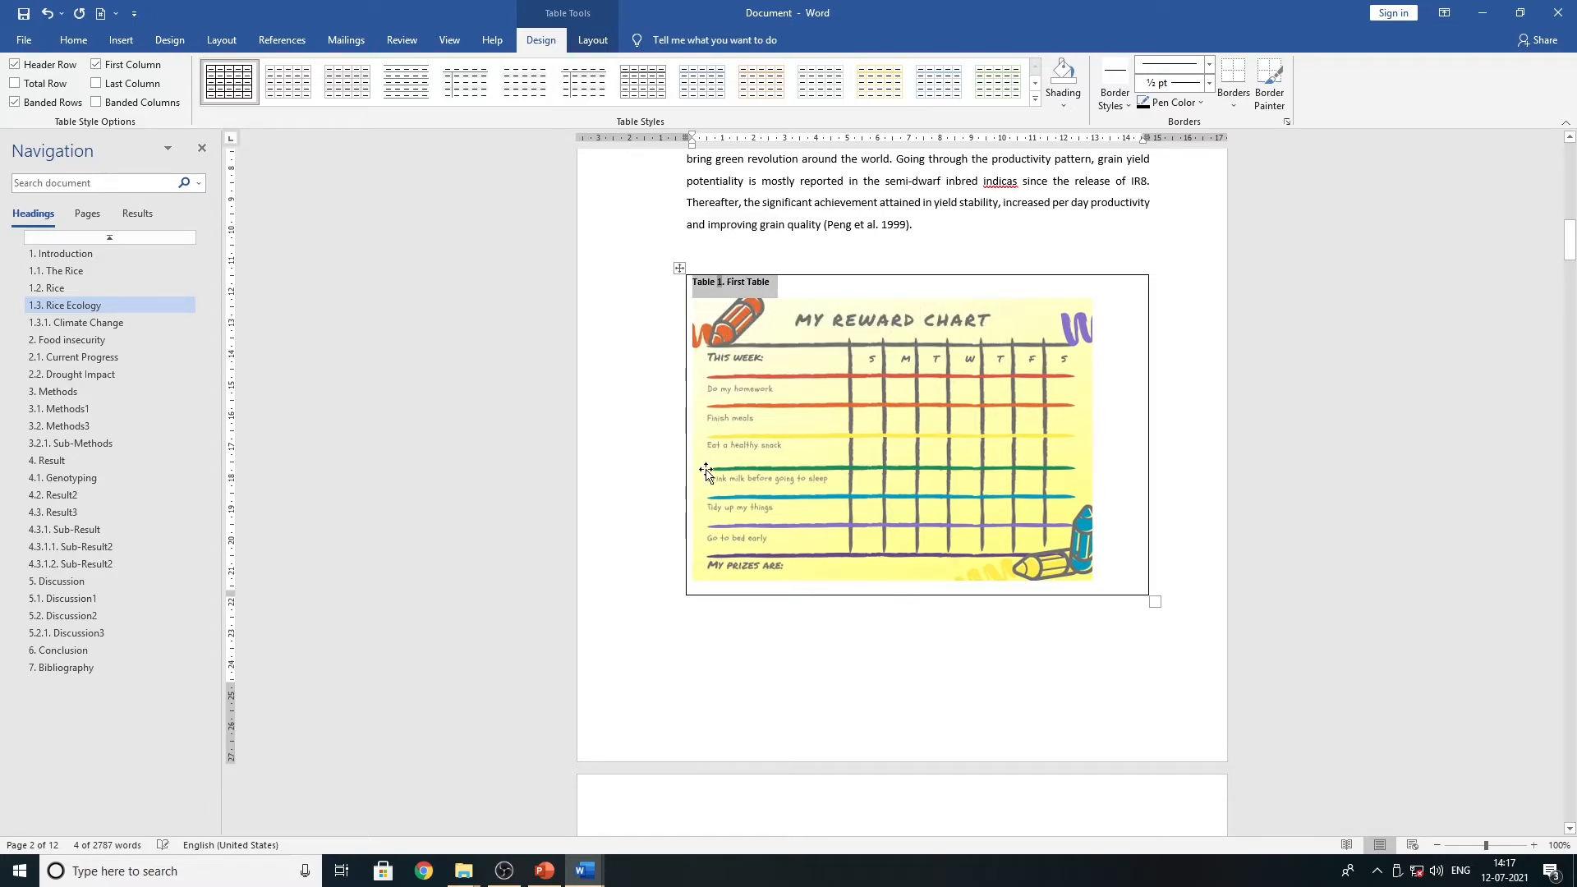
{"action": "left_click", "coordinate": [781, 676]}
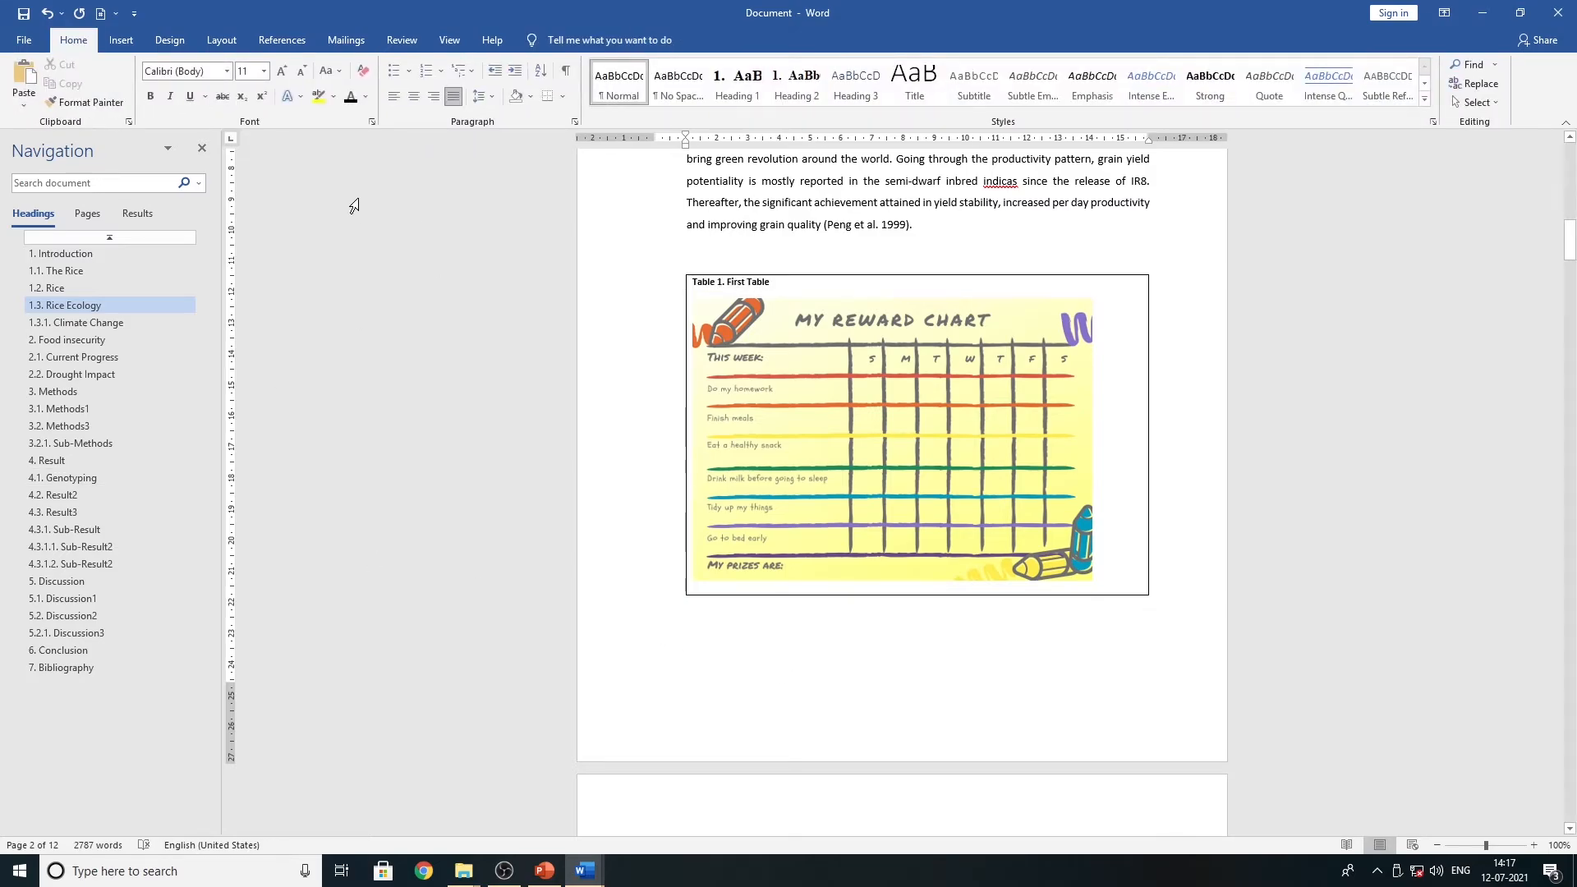
- Apply the Normal style to the "First Table" caption and format it bold in Times New Roman, size 11
{"action": "left_click", "coordinate": [732, 282]}
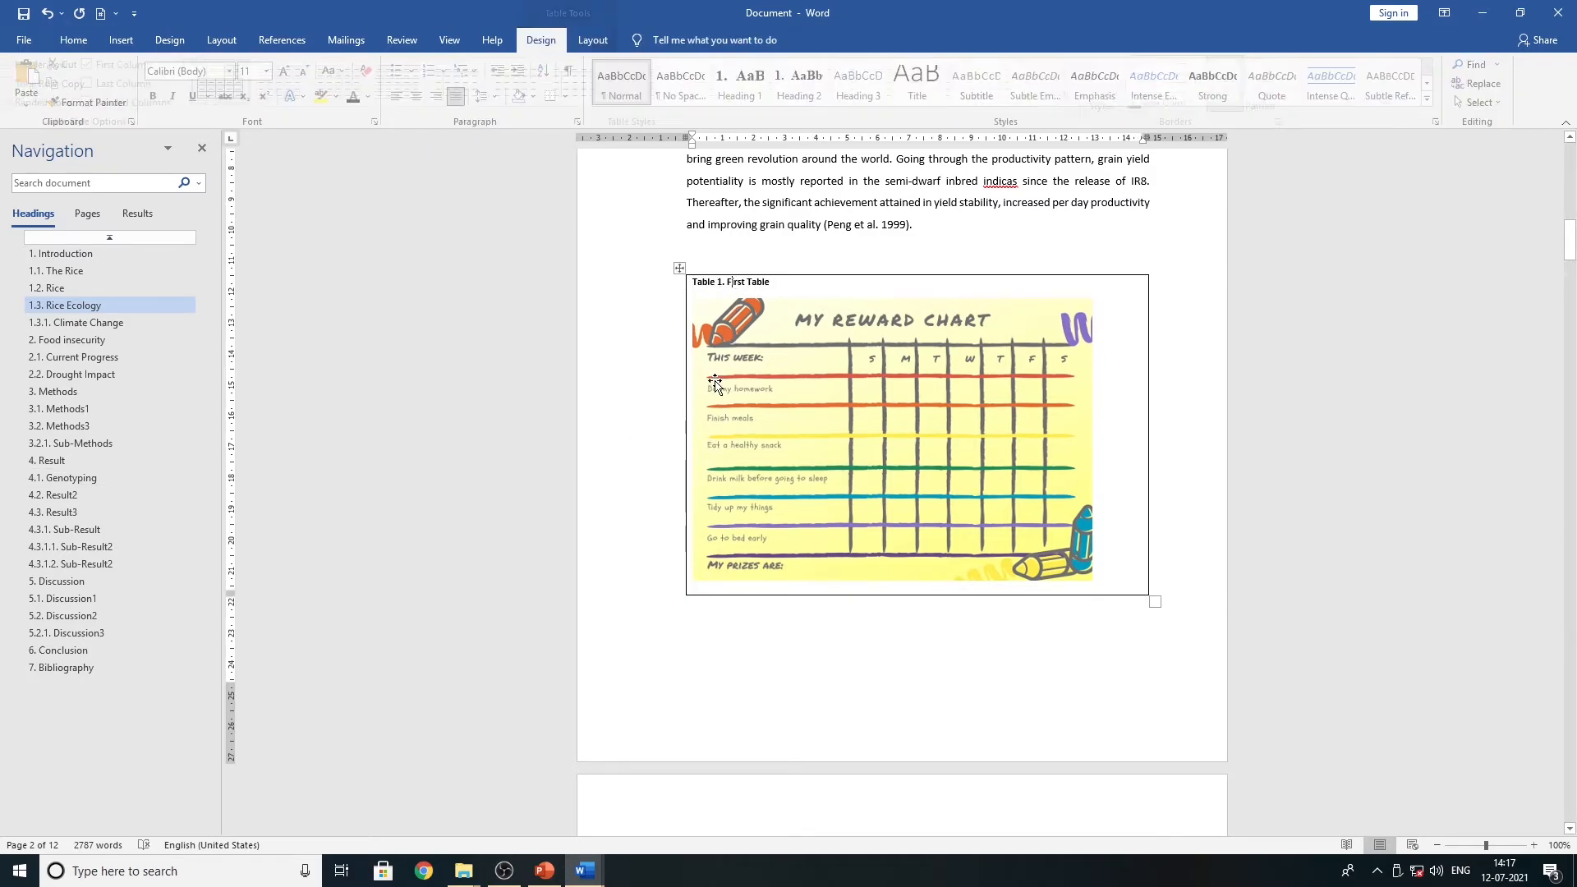
{"action": "left_click", "coordinate": [74, 40]}
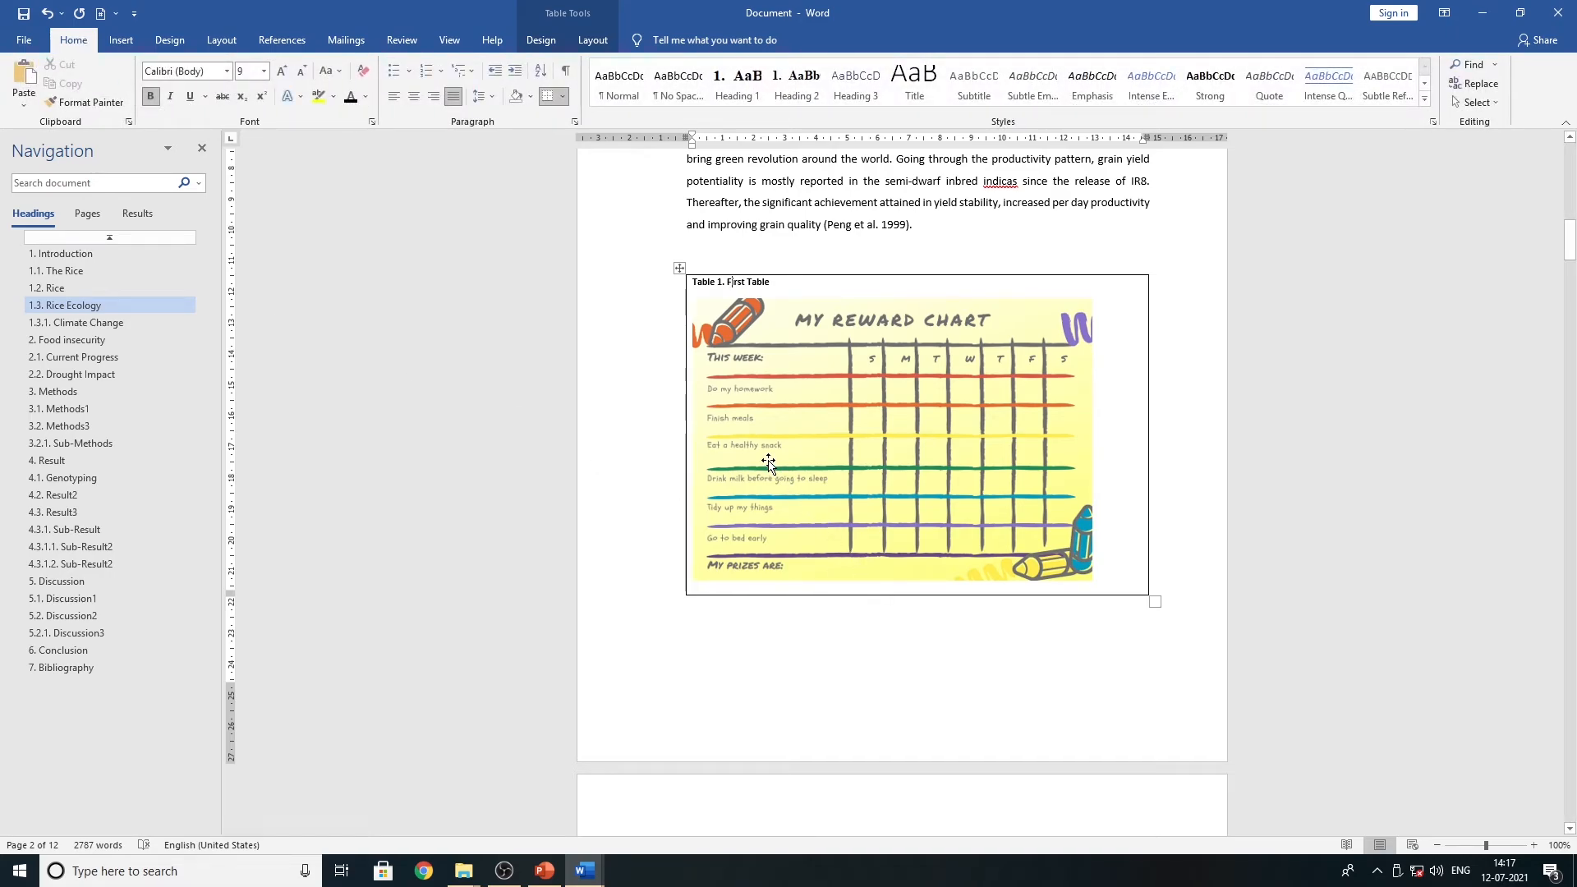
{"action": "triple_click", "coordinate": [780, 285]}
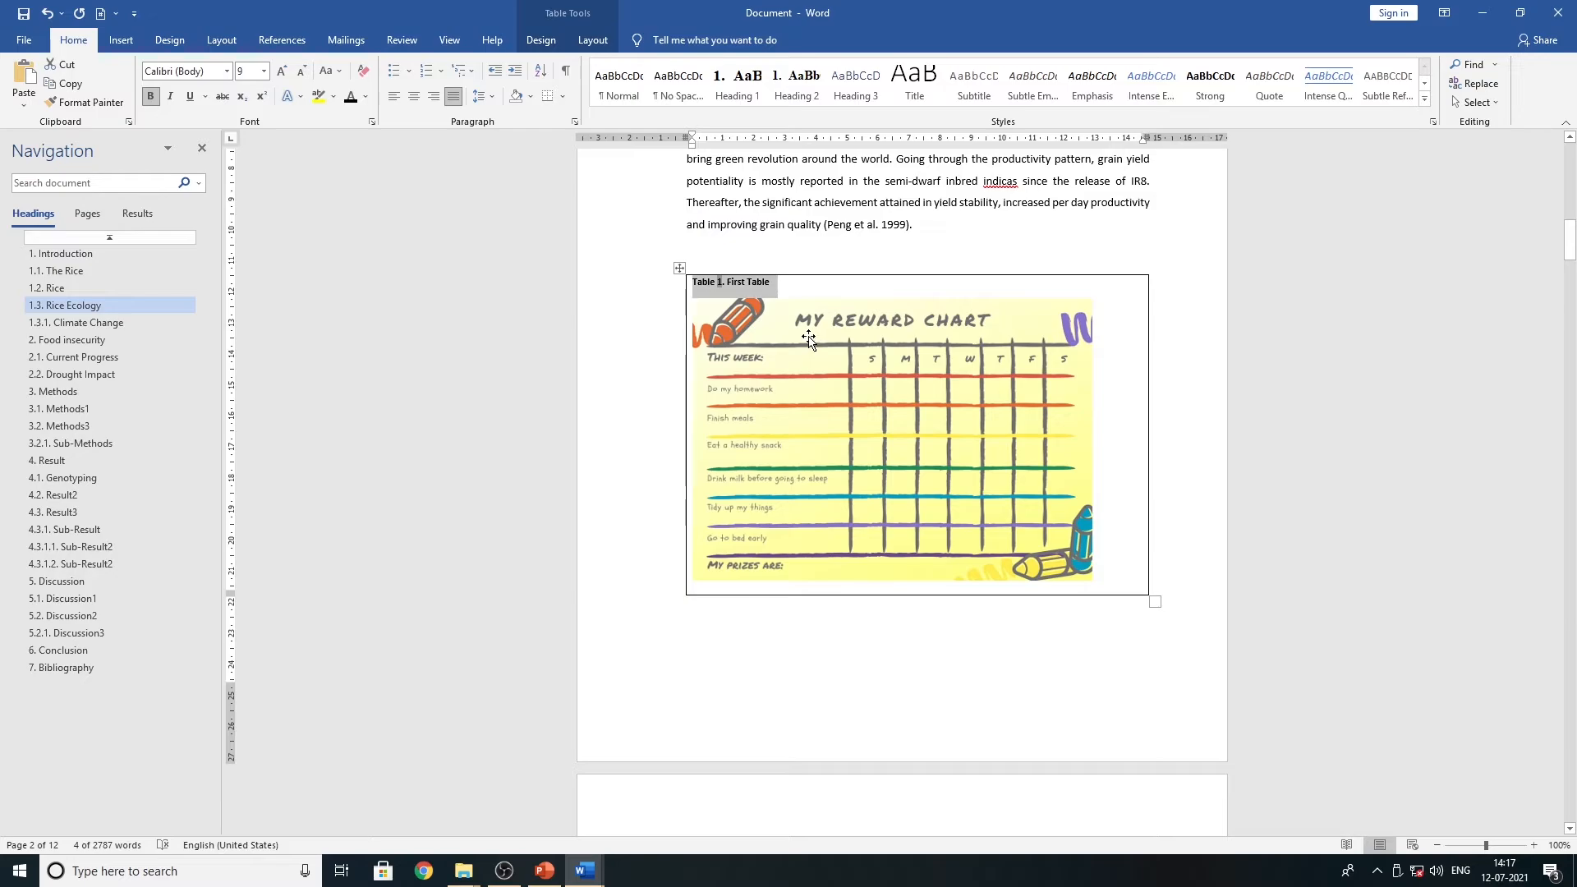
{"action": "left_click", "coordinate": [626, 98]}
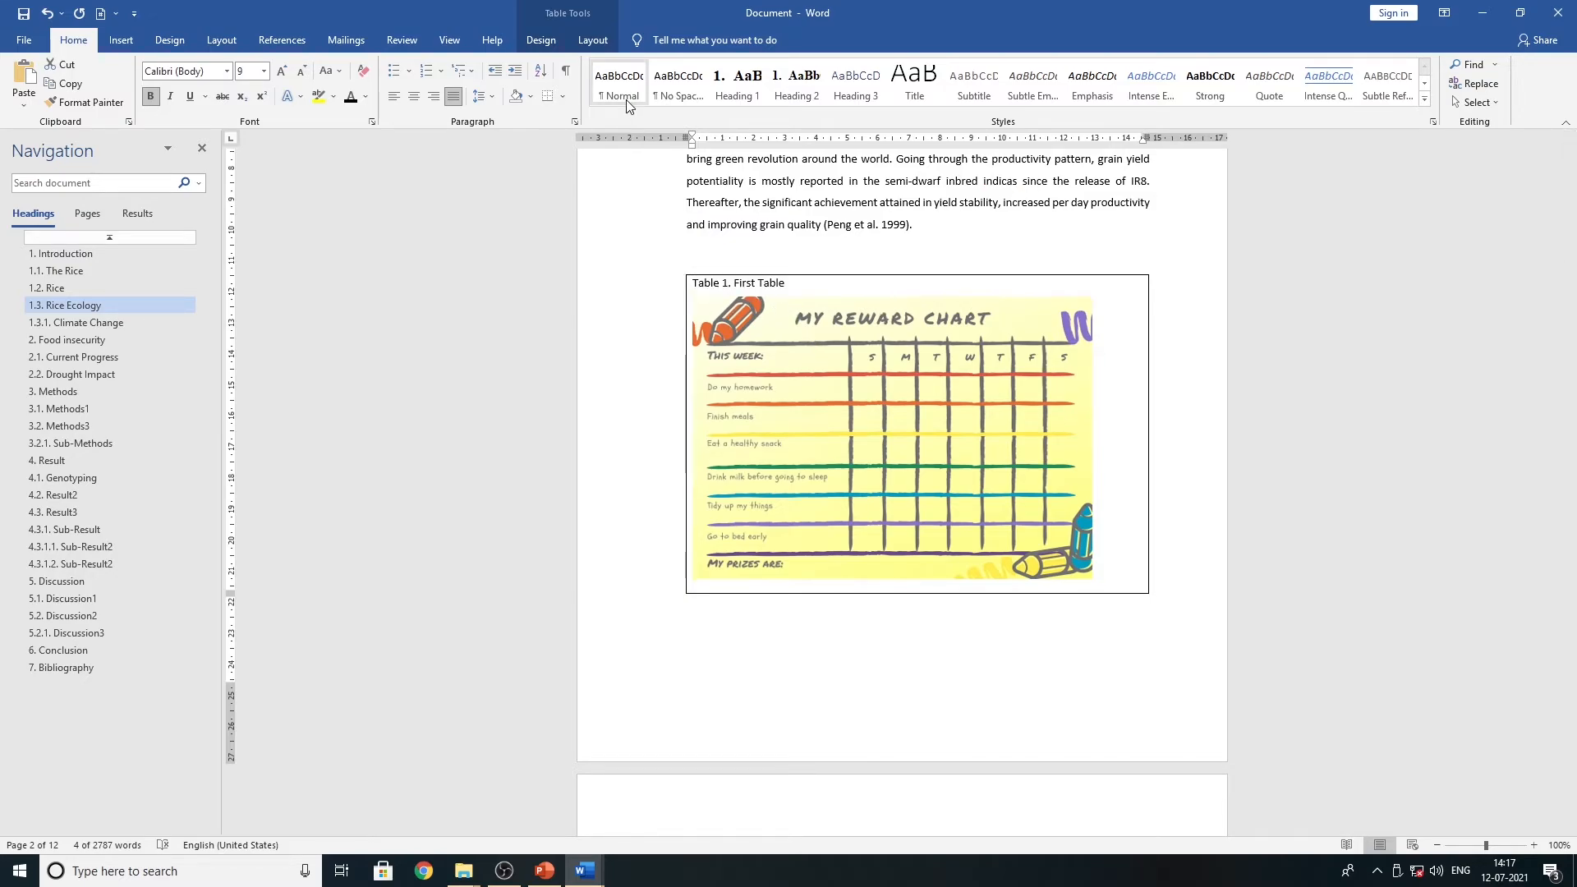
{"action": "left_click", "coordinate": [626, 98]}
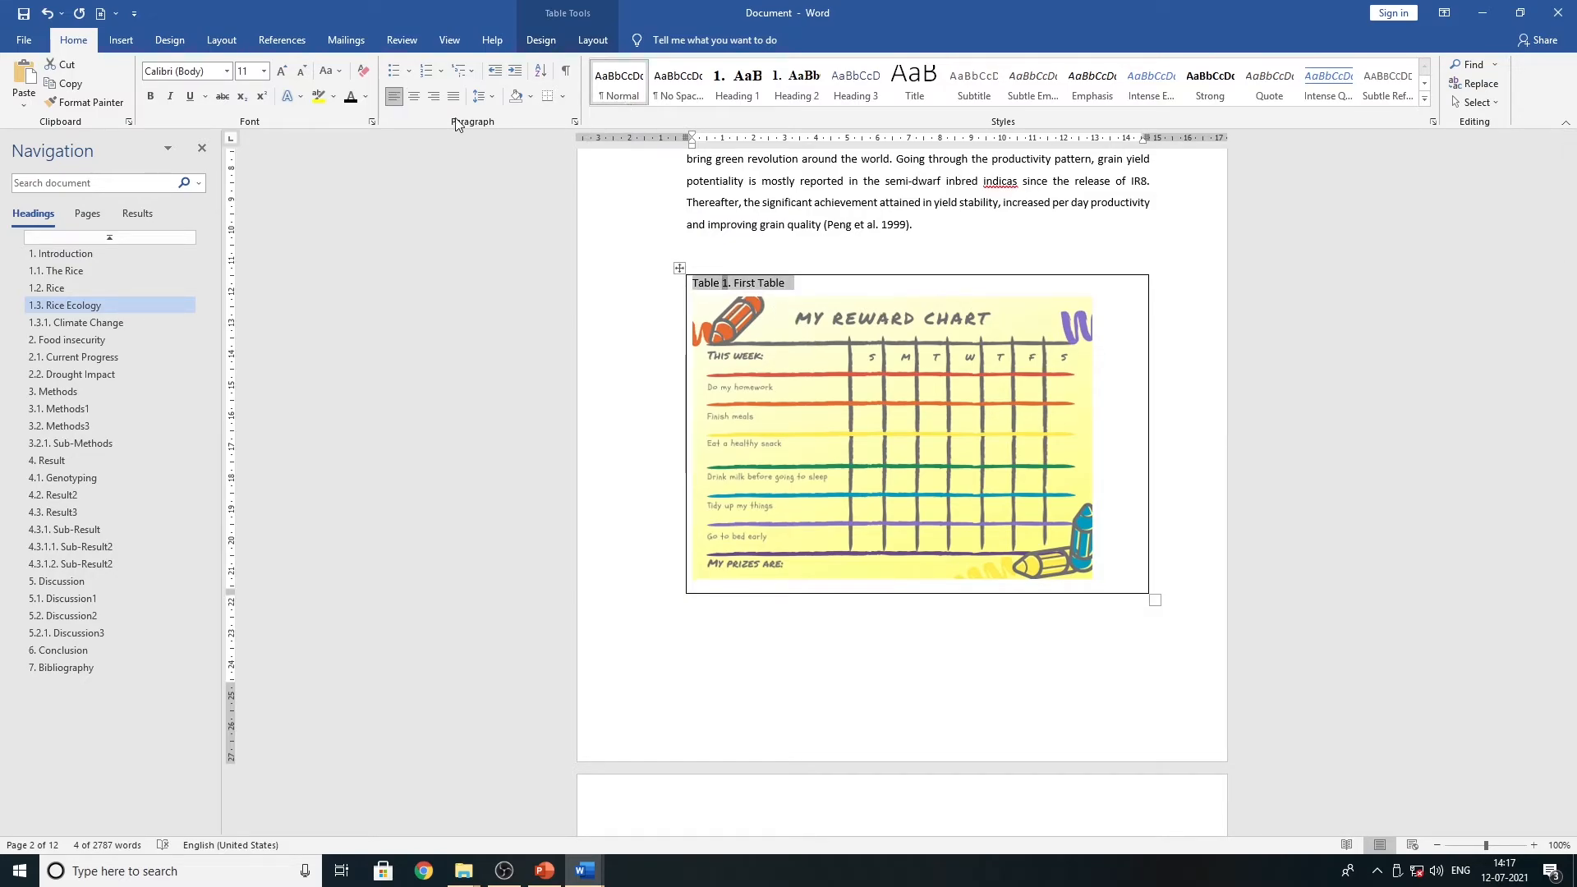
{"action": "left_click", "coordinate": [151, 97]}
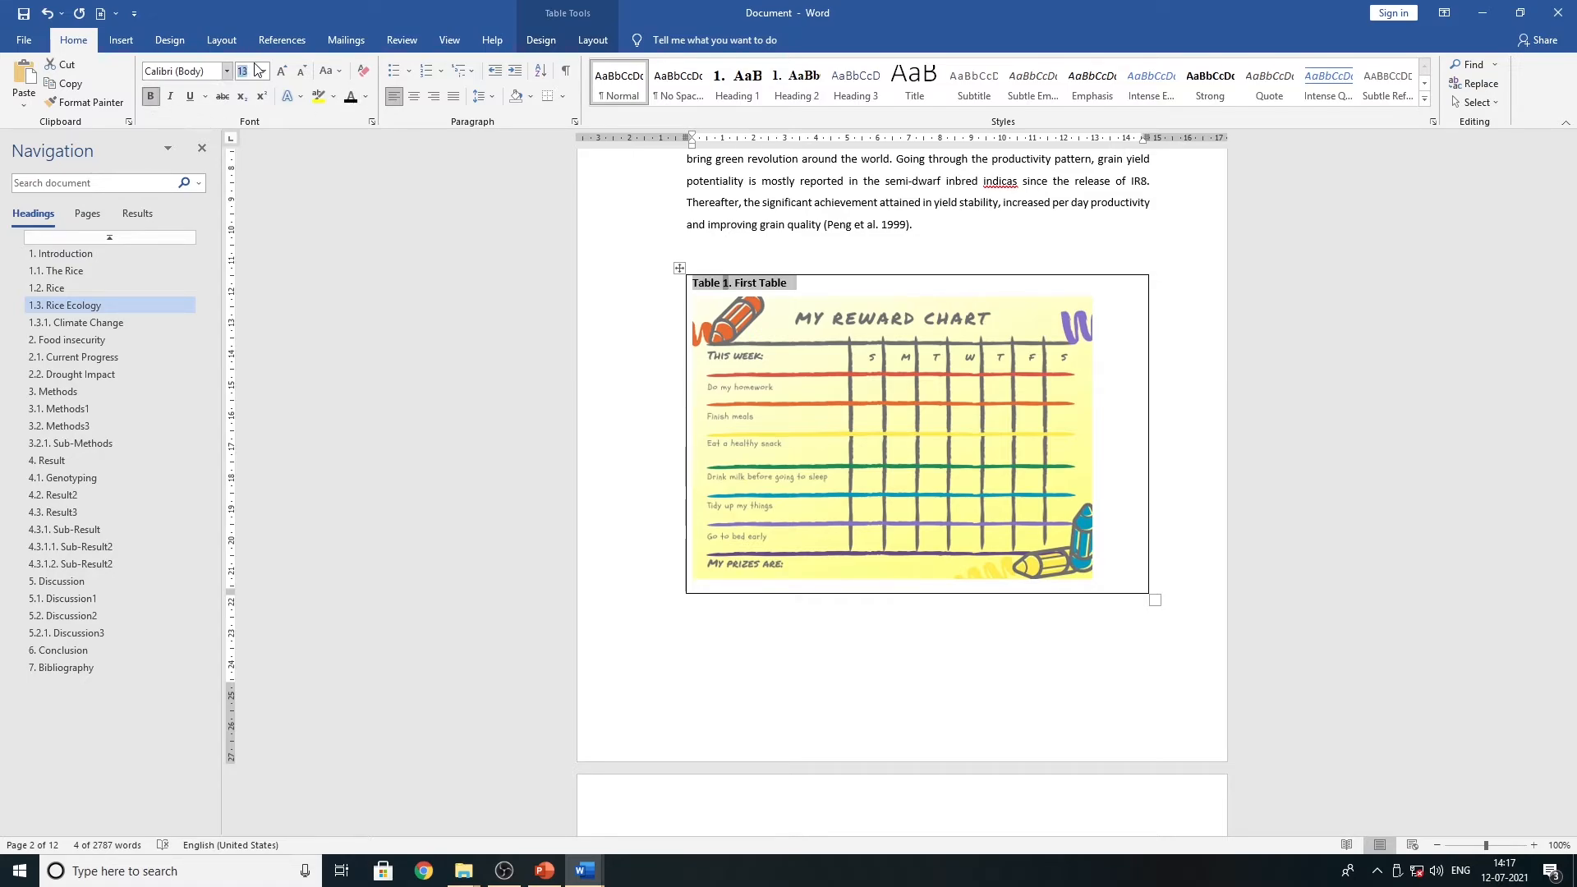
{"action": "left_click", "coordinate": [282, 71]}
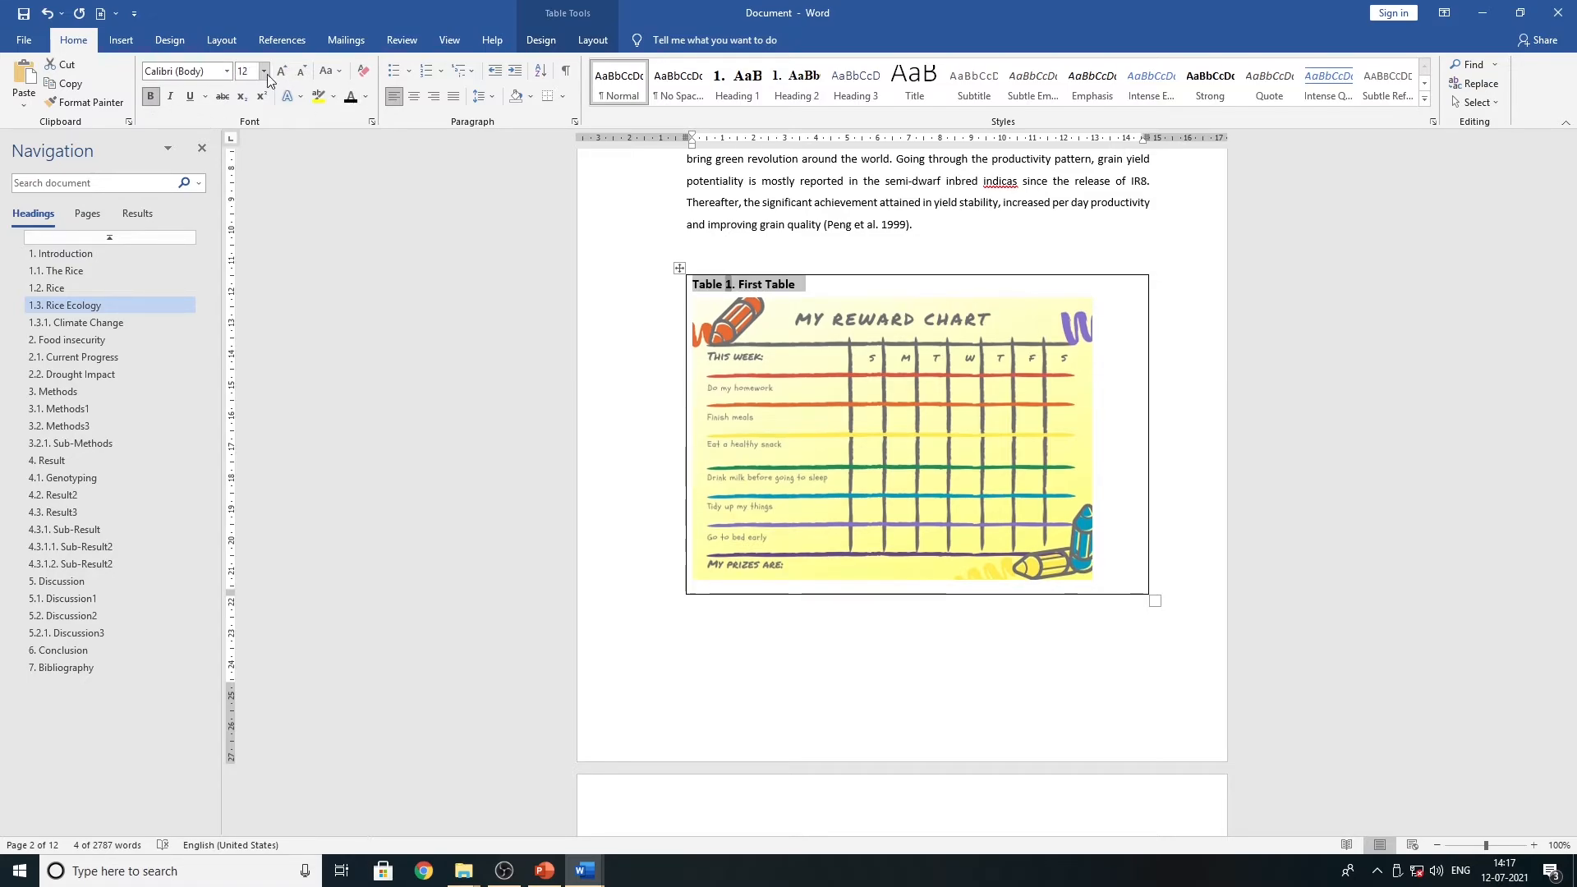
{"action": "left_click", "coordinate": [299, 73]}
{"action": "left_click", "coordinate": [226, 71]}
{"action": "left_click", "coordinate": [201, 168]}
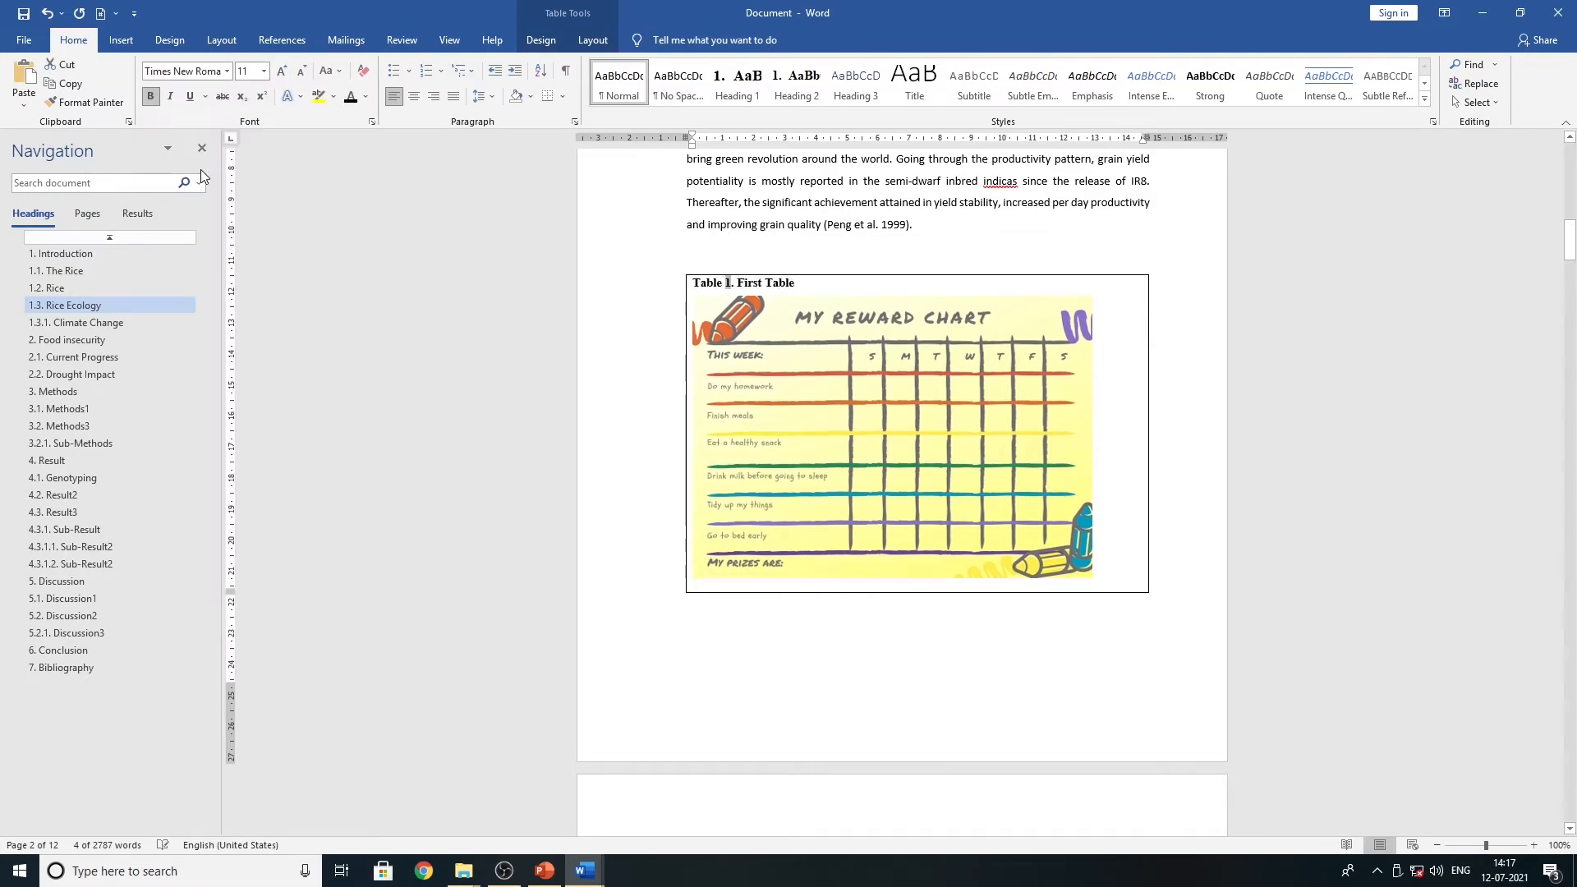
- Try updating the Normal style to match the caption's formatting, and undo that style update
{"action": "right_click", "coordinate": [626, 92]}
{"action": "left_click", "coordinate": [637, 97]}
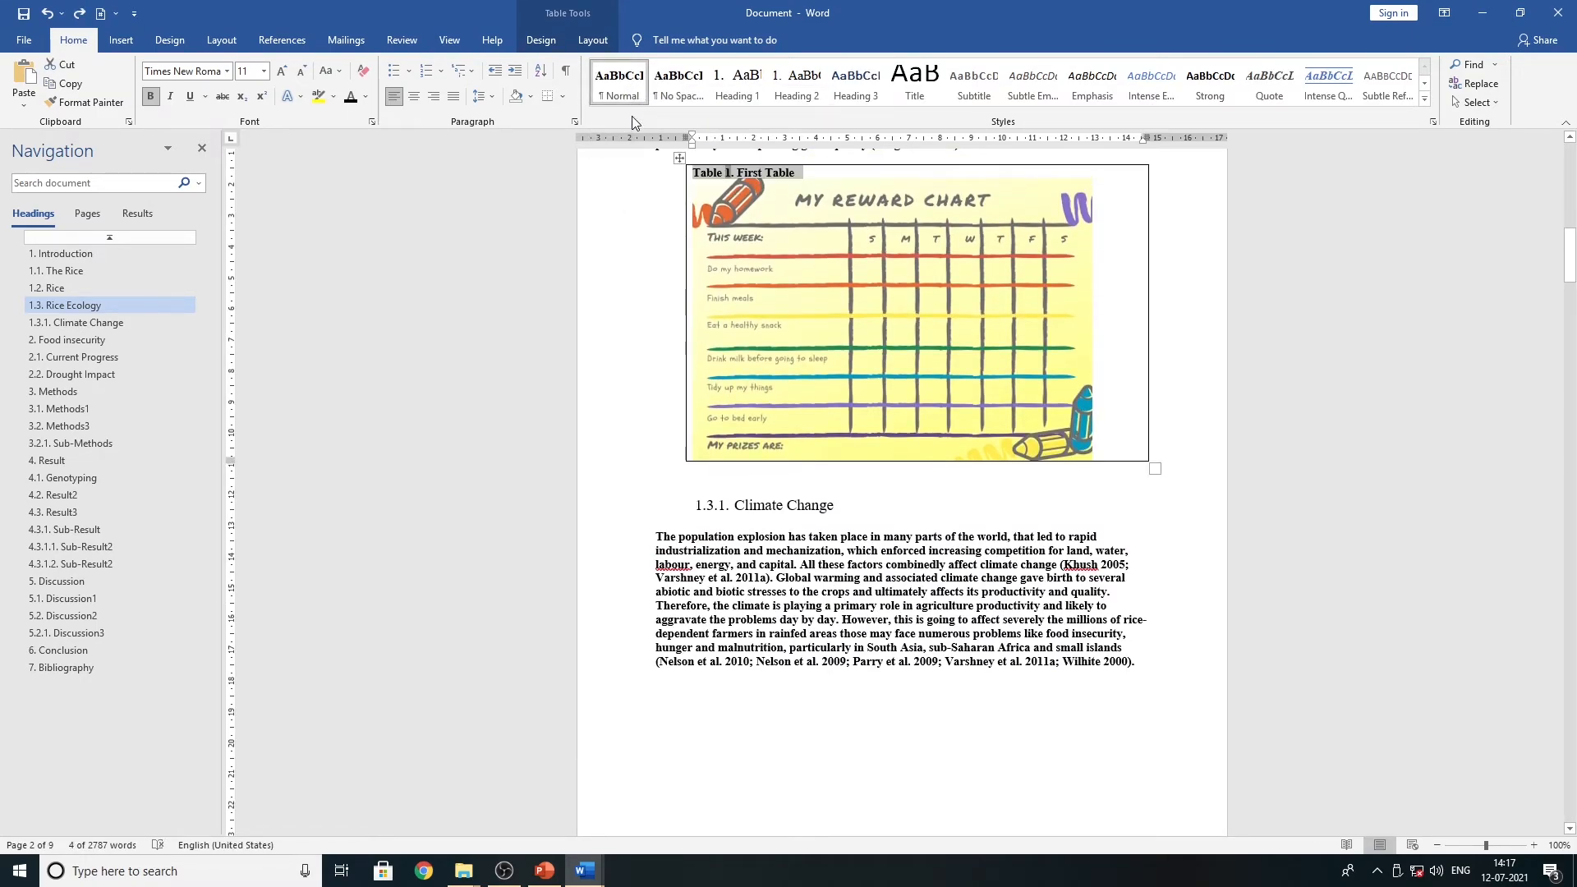
{"action": "key", "text": "ctrl+z"}
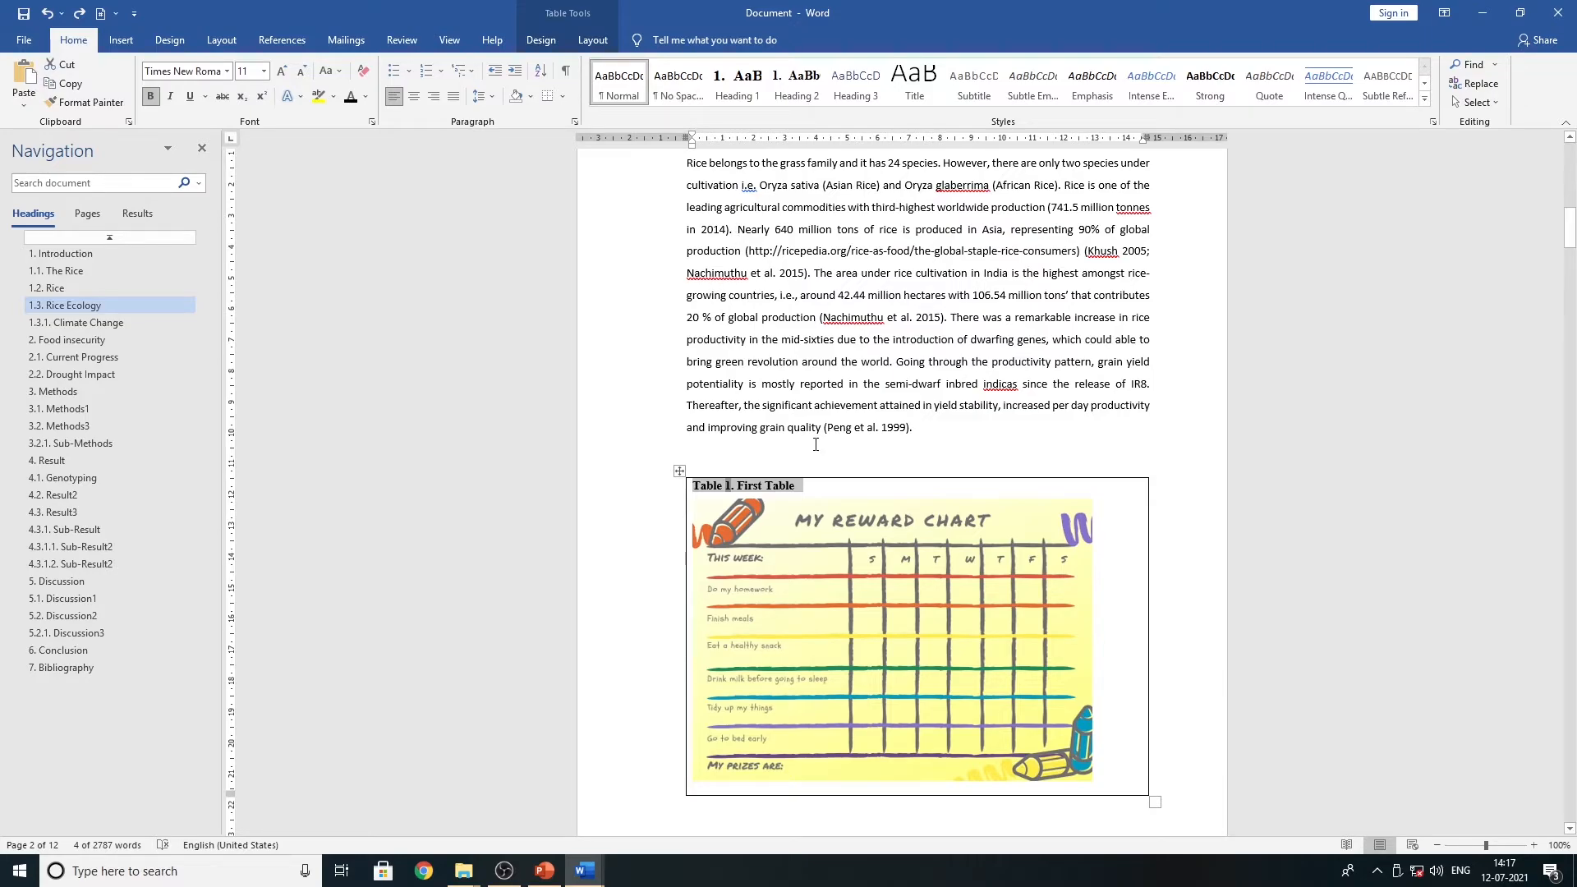
- Apply the No Spacing style to the "First Table" caption and make it bold in Times New Roman
{"action": "left_click", "coordinate": [806, 488]}
{"action": "left_click_drag", "start_coordinate": [737, 485], "coordinate": [693, 486]}
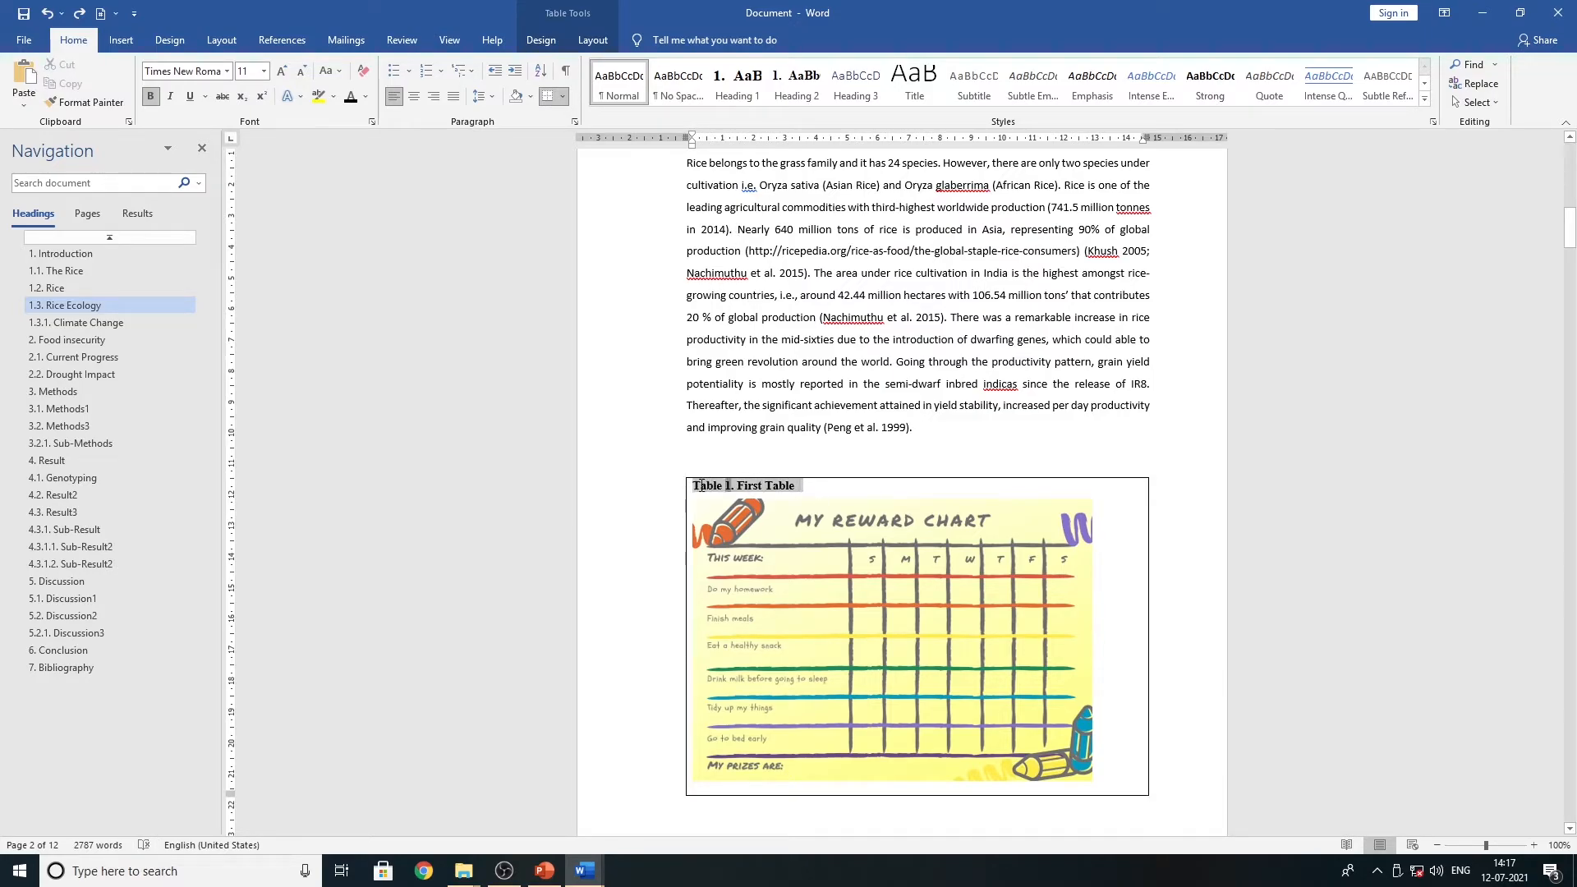
{"action": "left_click", "coordinate": [680, 100]}
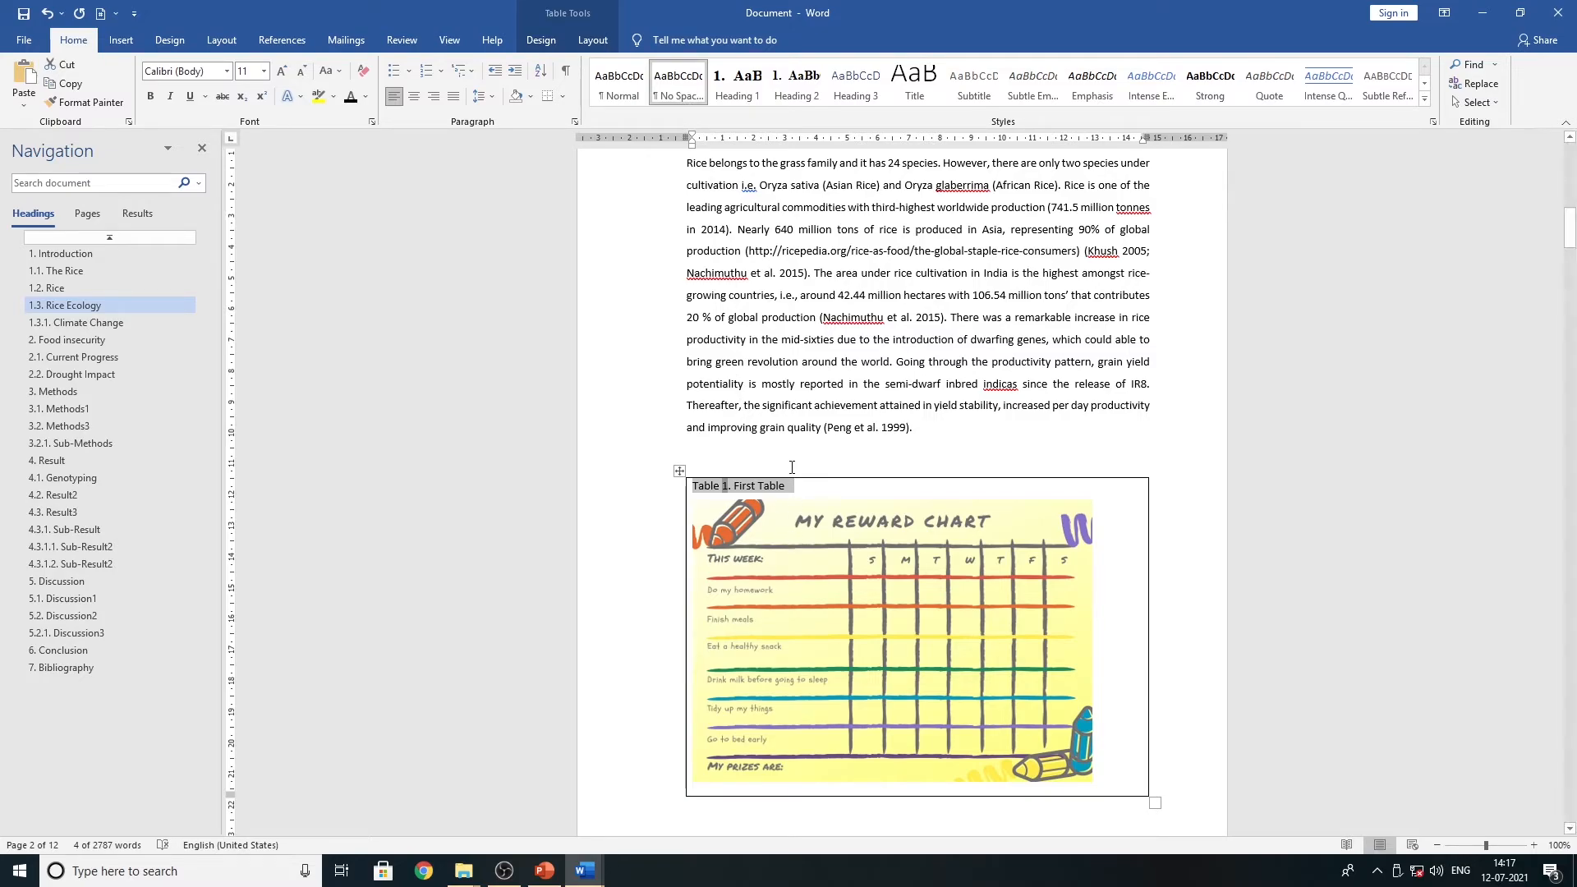
{"action": "key", "text": "ctrl+b"}
{"action": "left_click", "coordinate": [227, 71]}
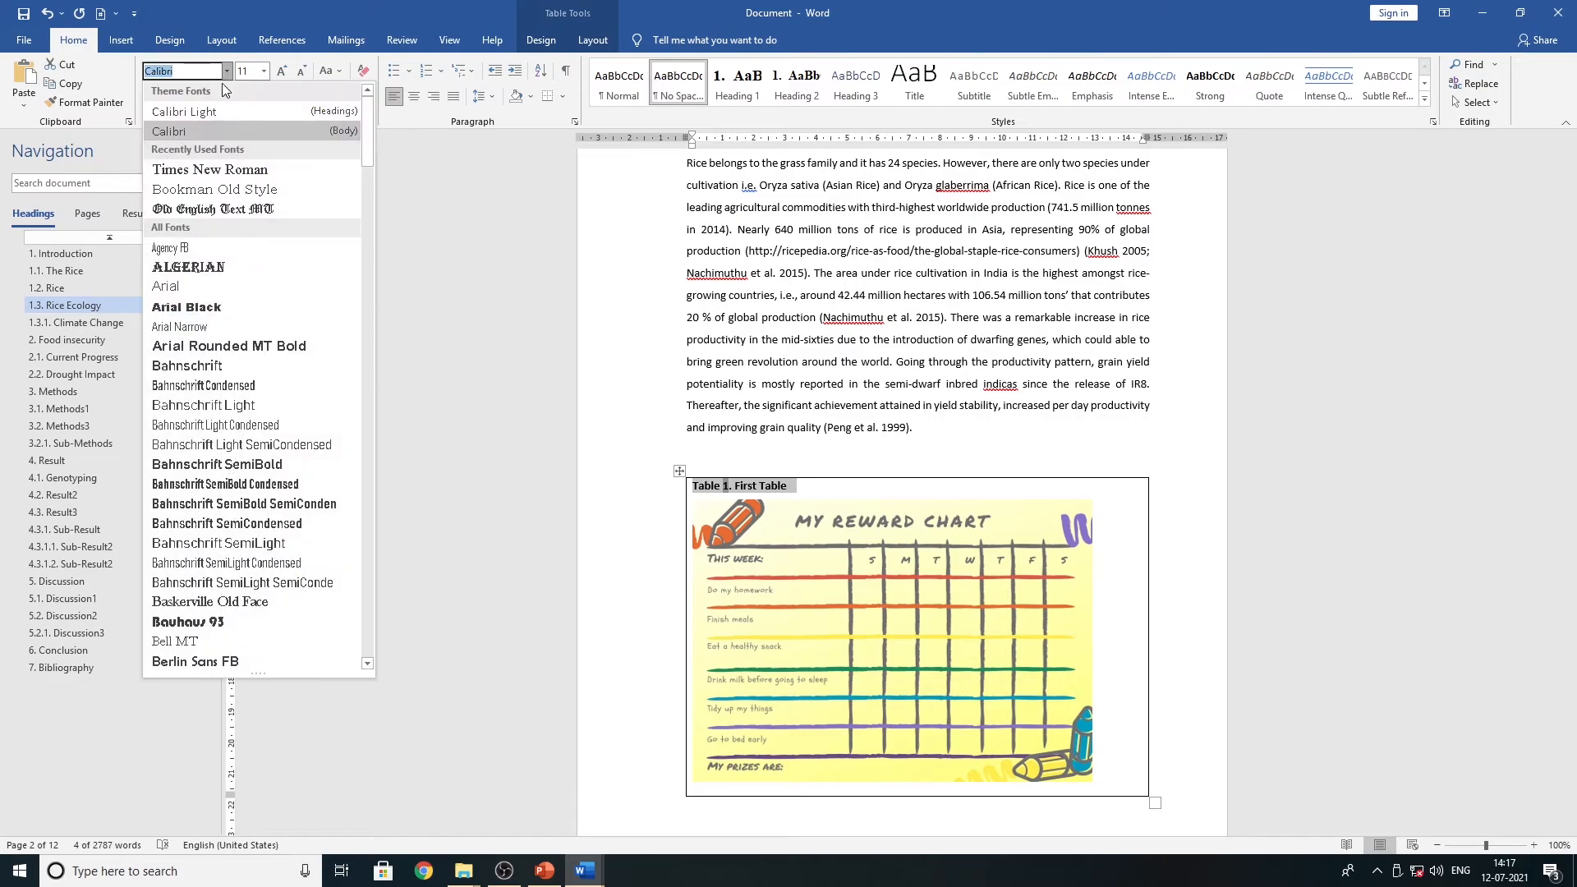
{"action": "left_click", "coordinate": [189, 168]}
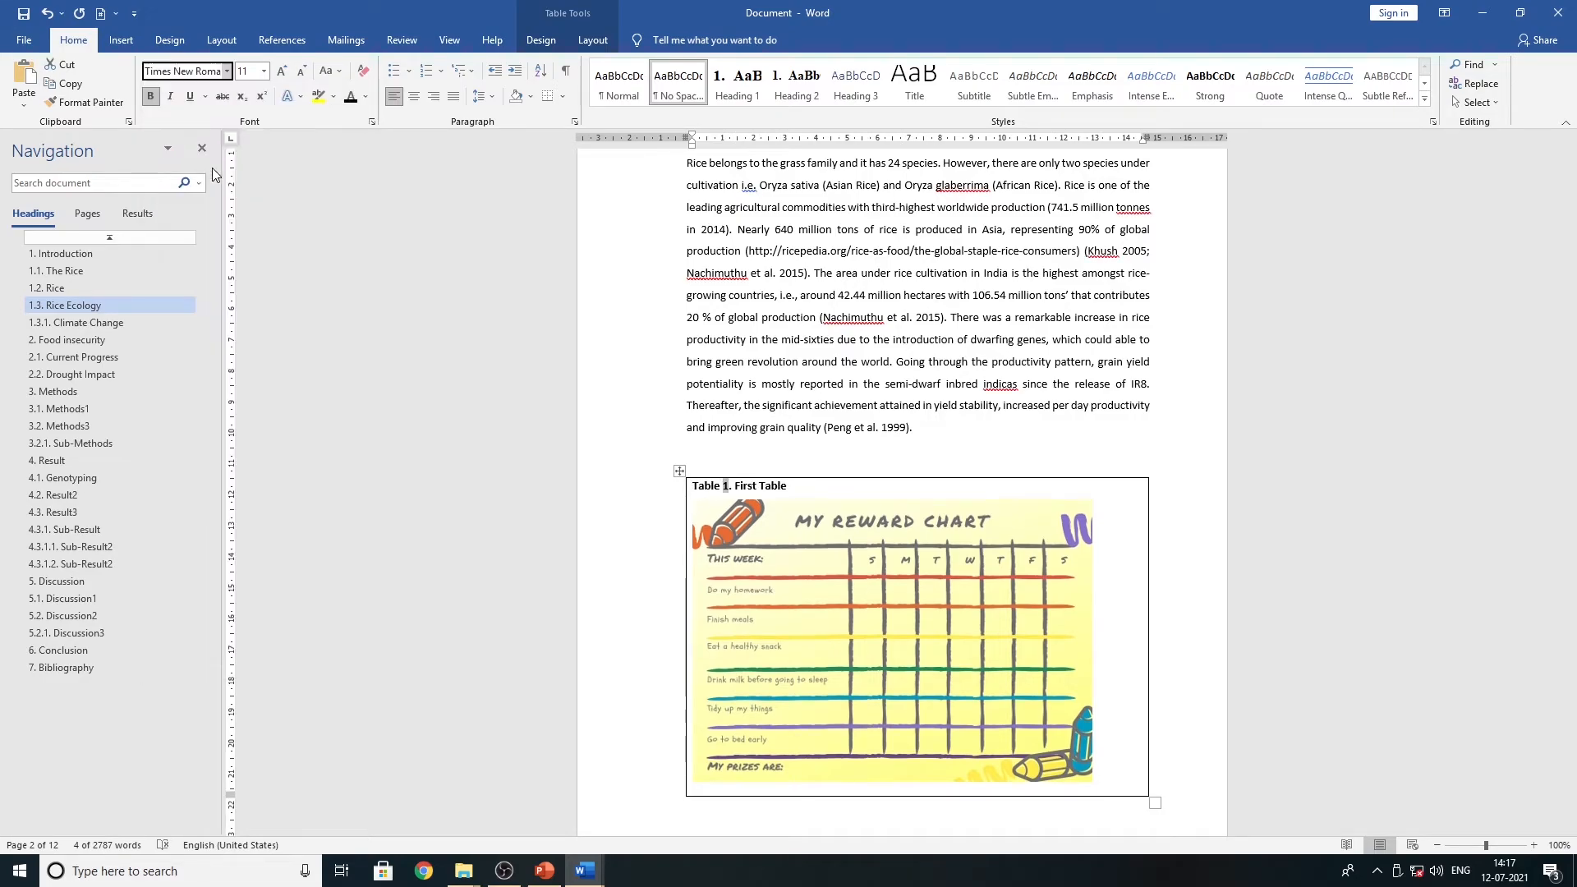
- Update the No Spacing style to match the formatting of the "First Table" caption
{"action": "right_click", "coordinate": [662, 85]}
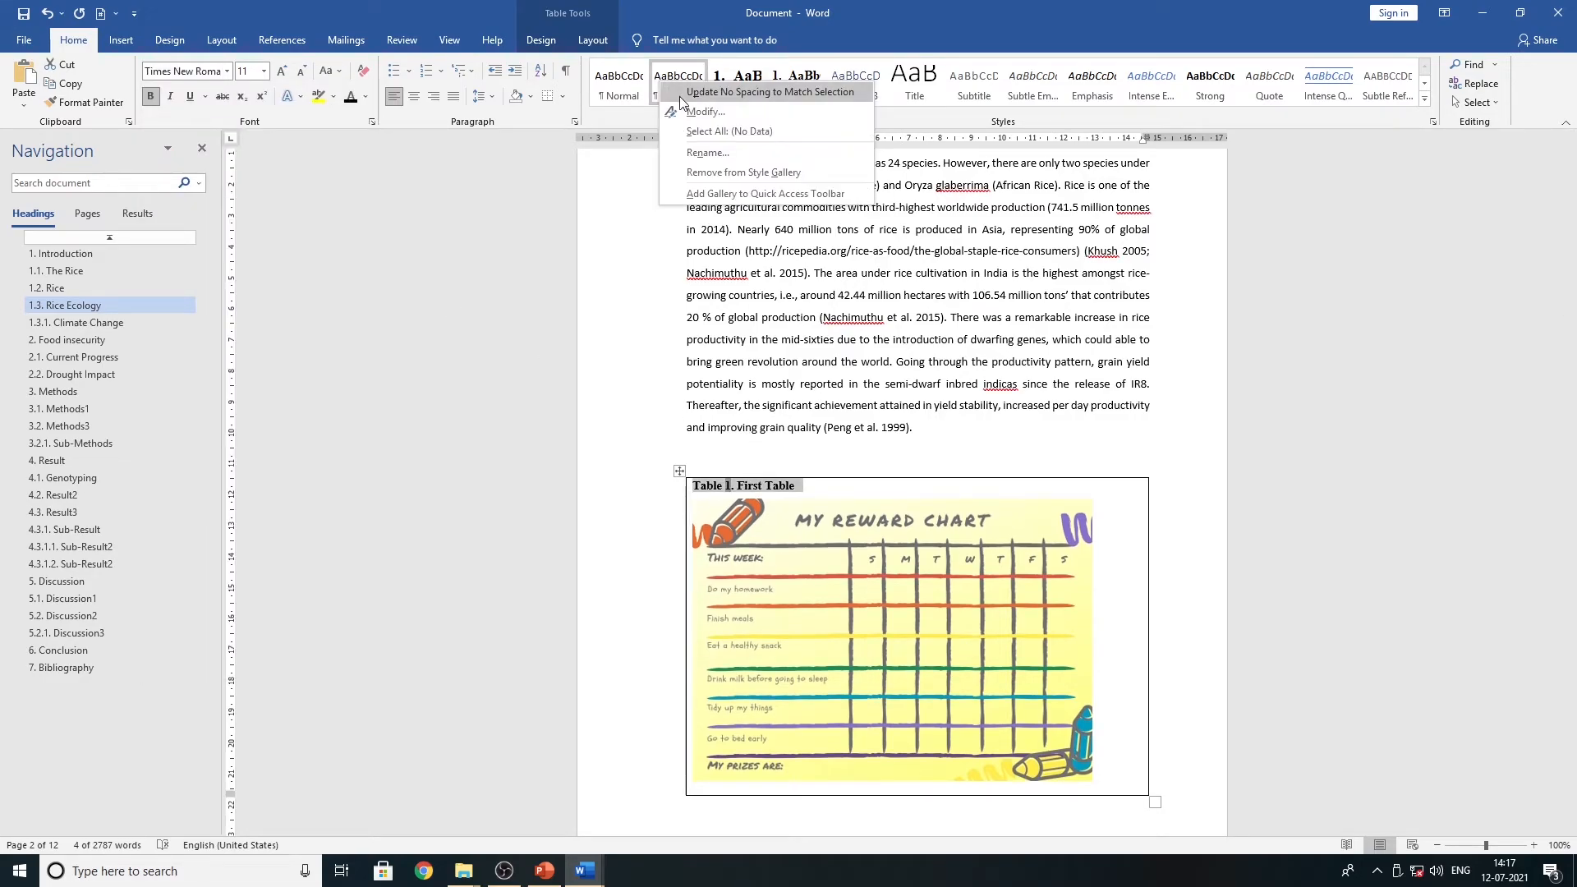
{"action": "left_click", "coordinate": [681, 94]}
{"action": "left_click", "coordinate": [861, 455]}
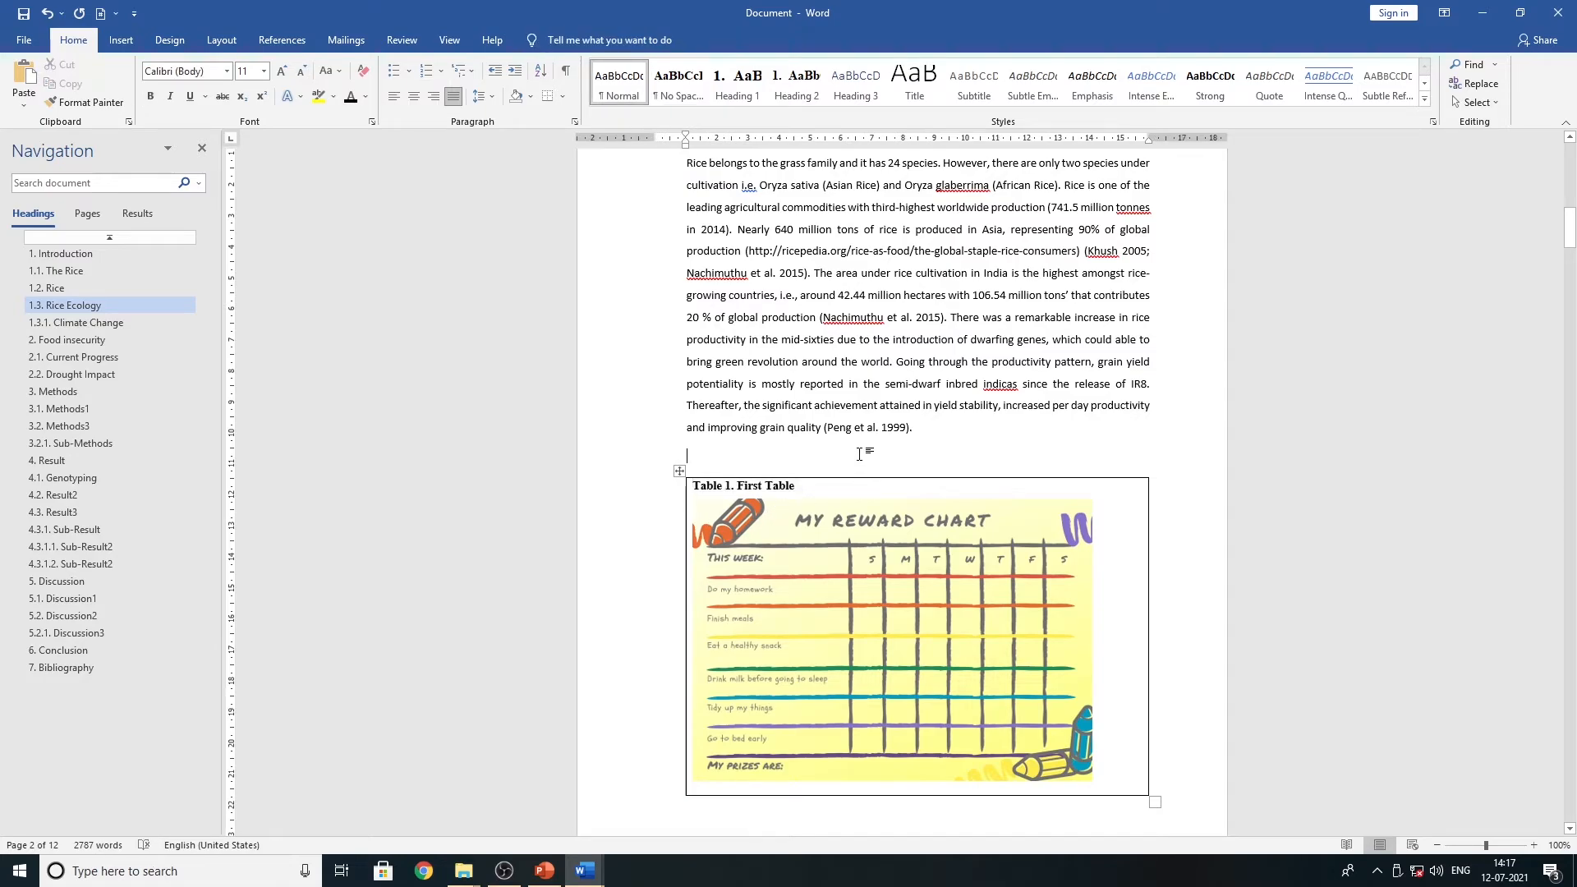
{"action": "scroll", "coordinate": [862, 457], "scroll_direction": "down", "scroll_amount": 2}
{"action": "triple_click", "coordinate": [704, 408]}
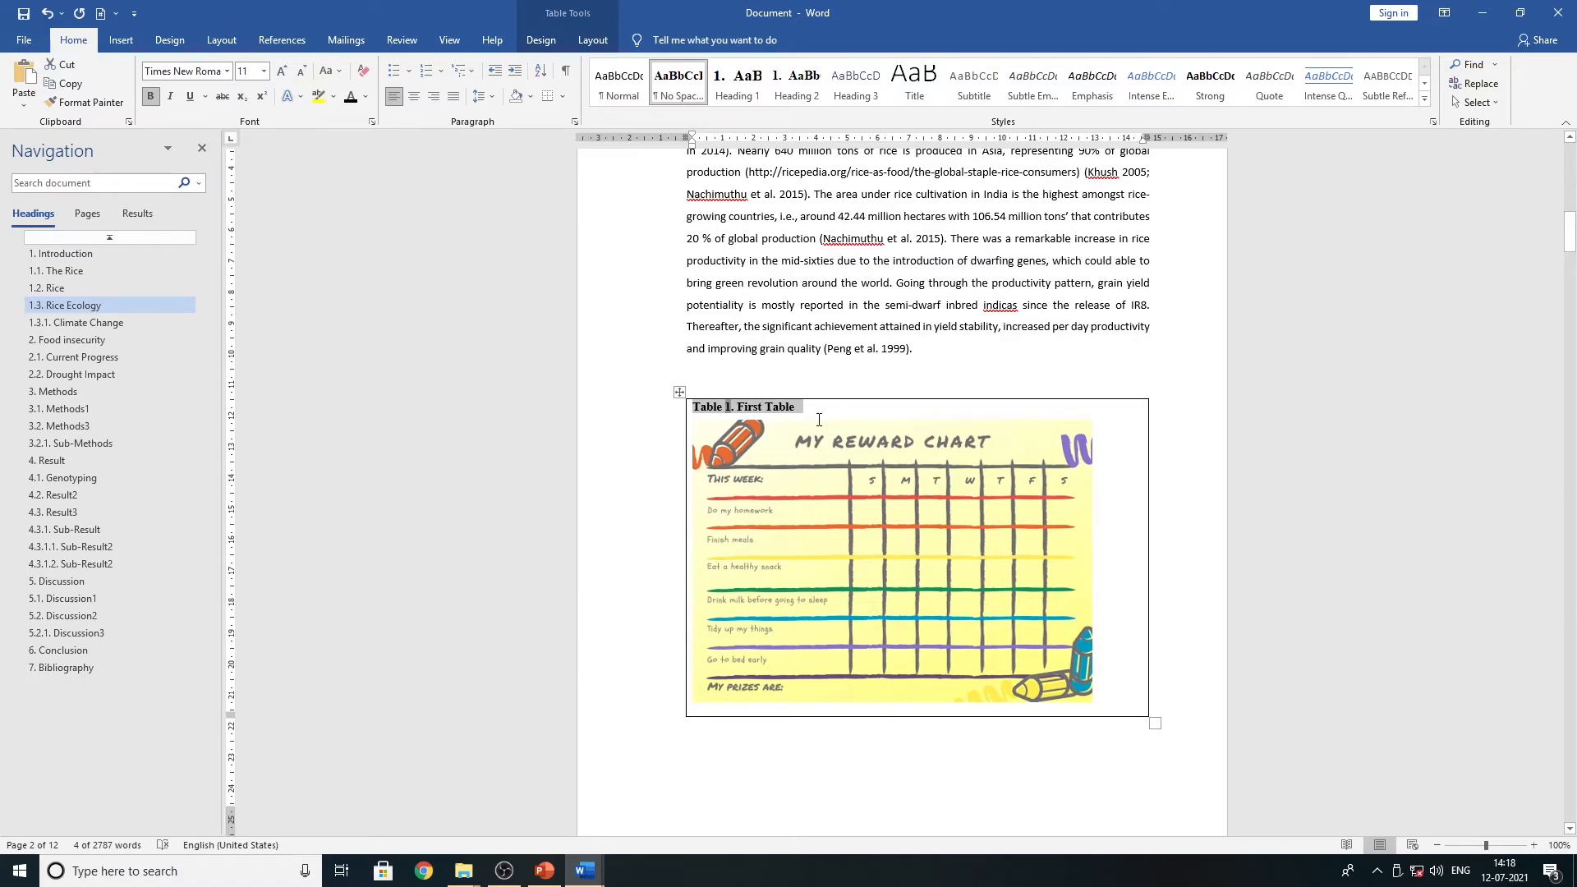
- Apply the No Spacing style to the "This is first table" caption above the Drought Impact heading
{"action": "scroll", "coordinate": [832, 413], "scroll_direction": "down", "scroll_amount": 10}
{"action": "scroll", "coordinate": [832, 413], "scroll_direction": "down", "scroll_amount": 15}
{"action": "scroll", "coordinate": [852, 373], "scroll_direction": "down", "scroll_amount": 15}
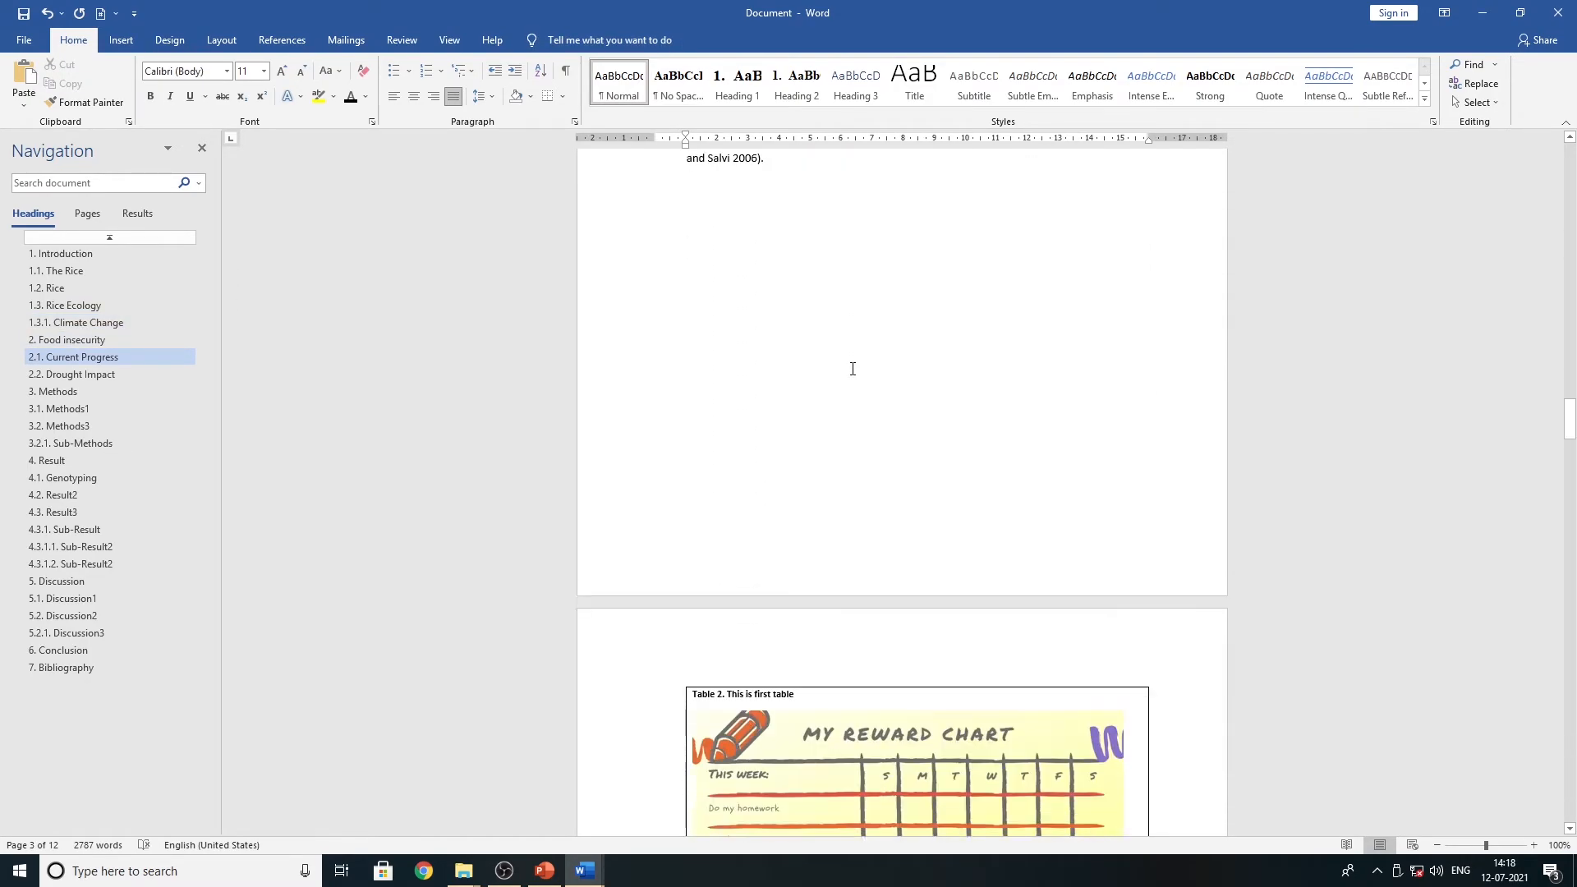
{"action": "scroll", "coordinate": [852, 369], "scroll_direction": "down", "scroll_amount": 10}
{"action": "scroll", "coordinate": [852, 373], "scroll_direction": "up", "scroll_amount": 3}
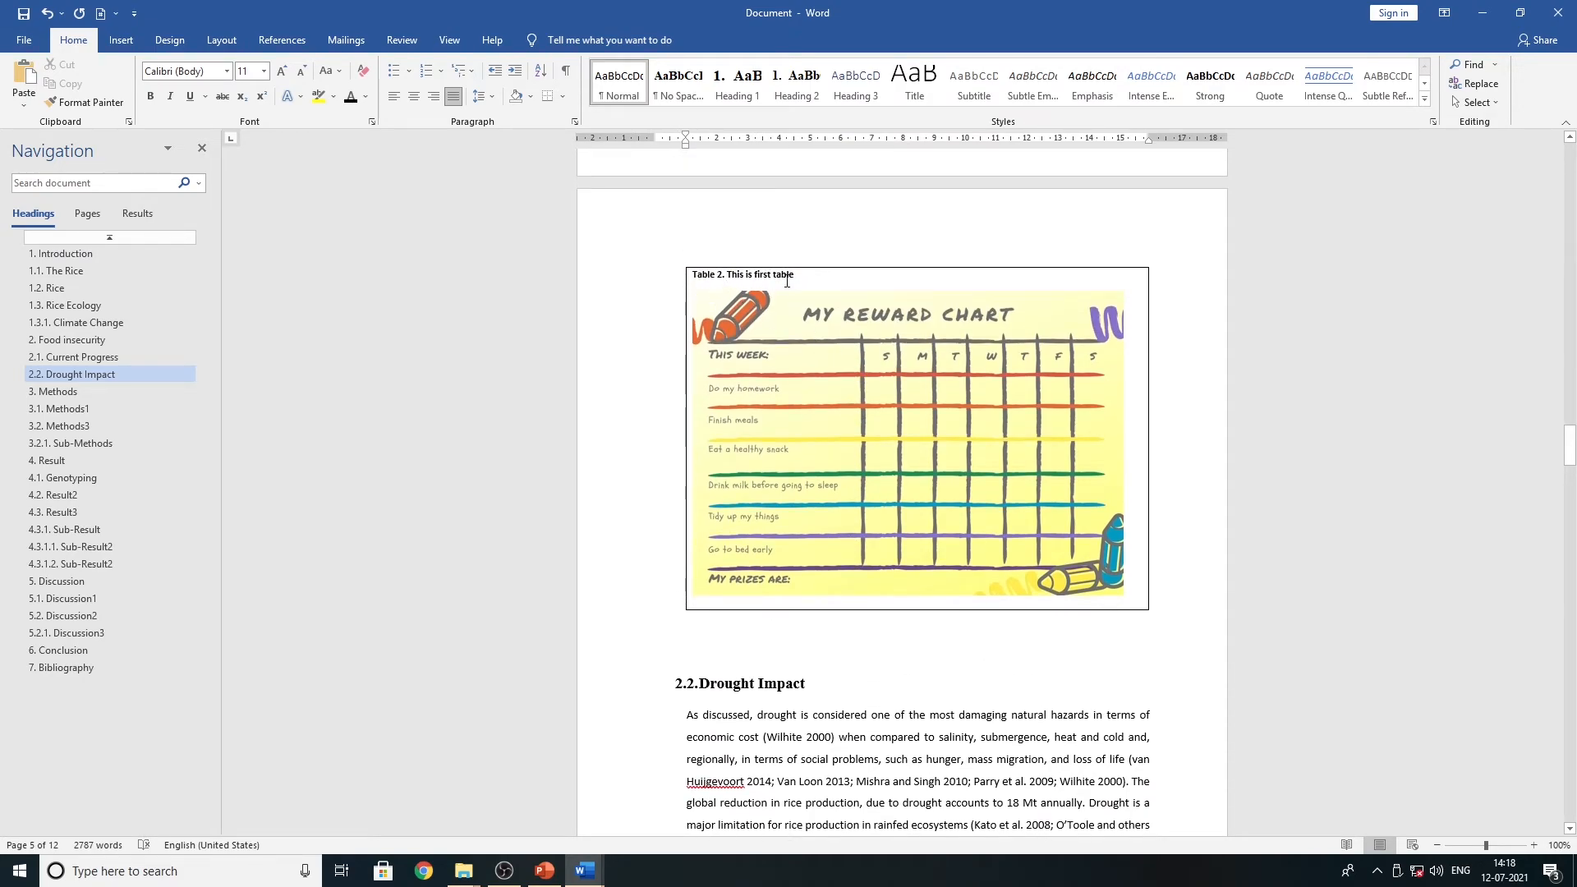
{"action": "left_click_drag", "start_coordinate": [788, 277], "coordinate": [690, 274]}
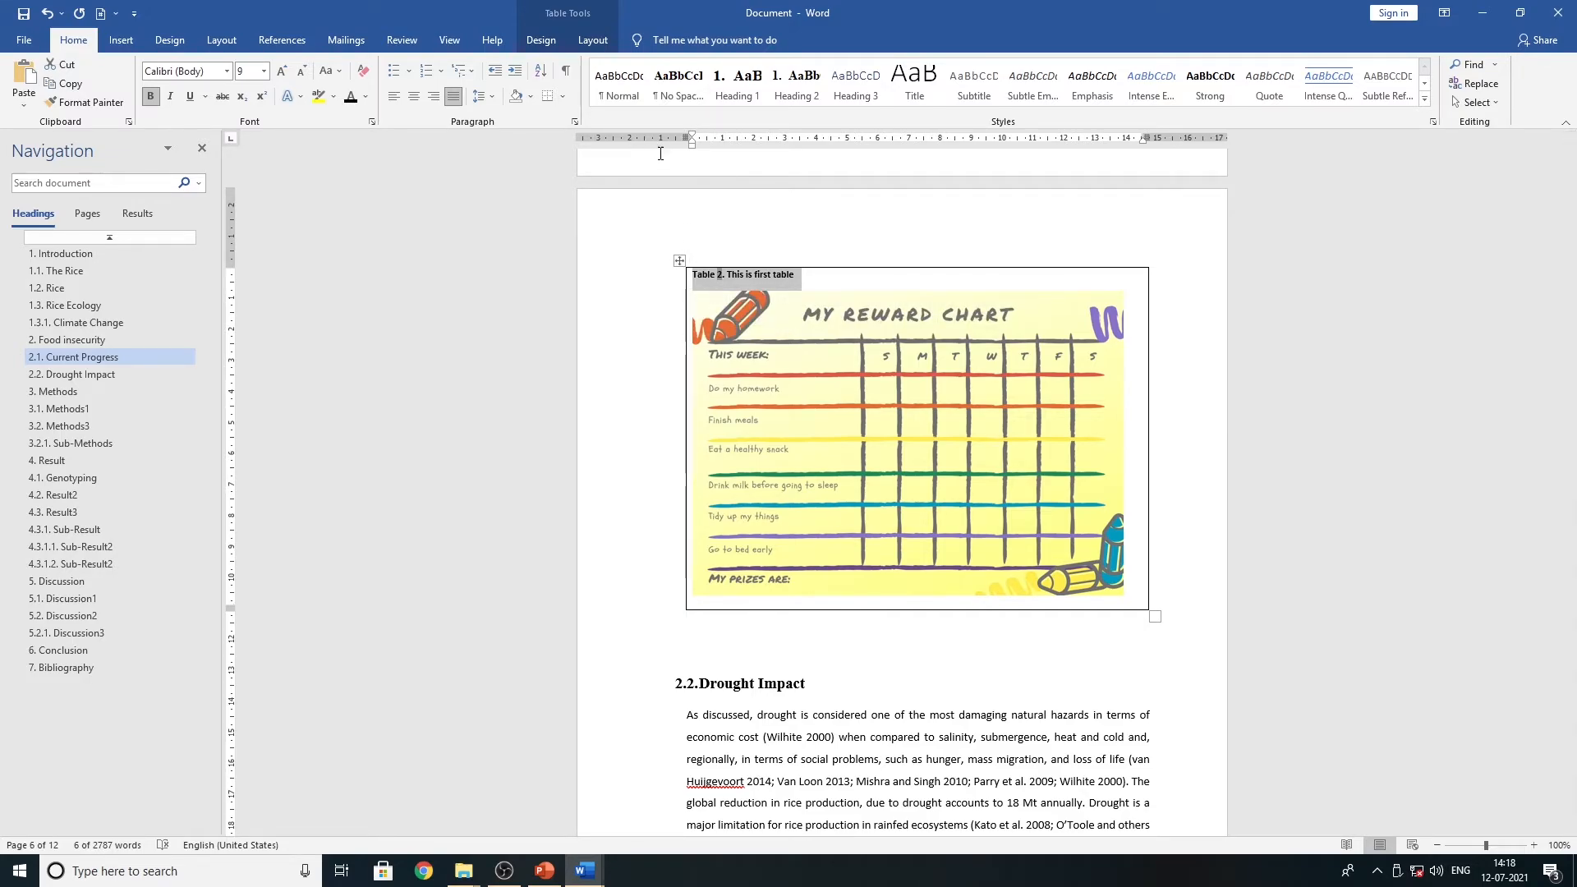
{"action": "left_click", "coordinate": [692, 91]}
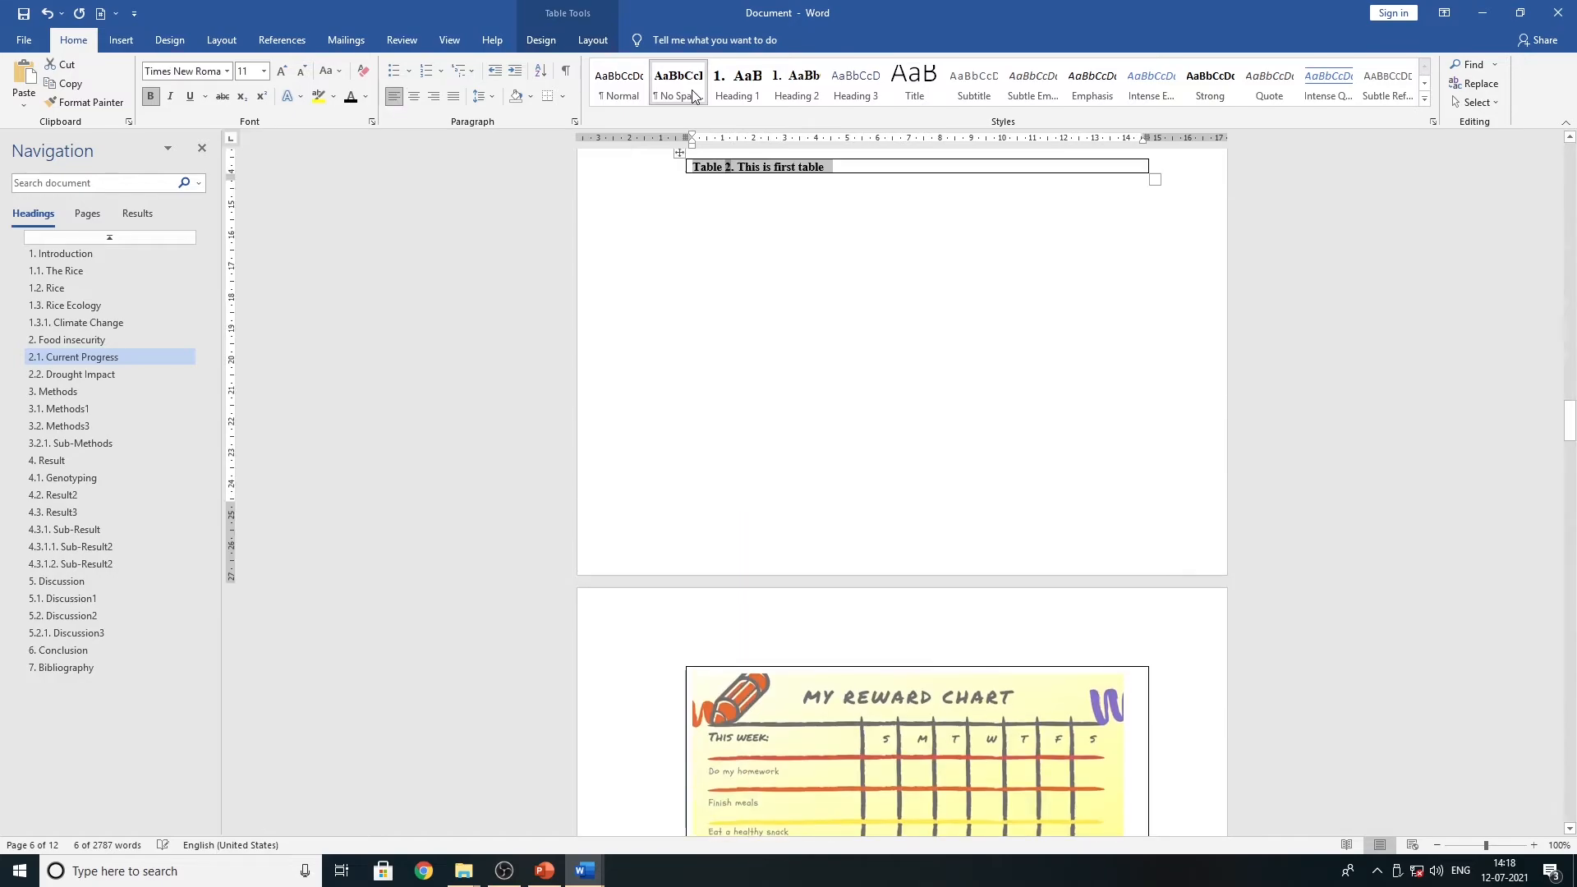
- Shrink the reward chart picture above the Drought Impact heading so it fits on the same page as its caption
{"action": "scroll", "coordinate": [709, 315], "scroll_direction": "down", "scroll_amount": 3}
{"action": "scroll", "coordinate": [789, 366], "scroll_direction": "up", "scroll_amount": 7}
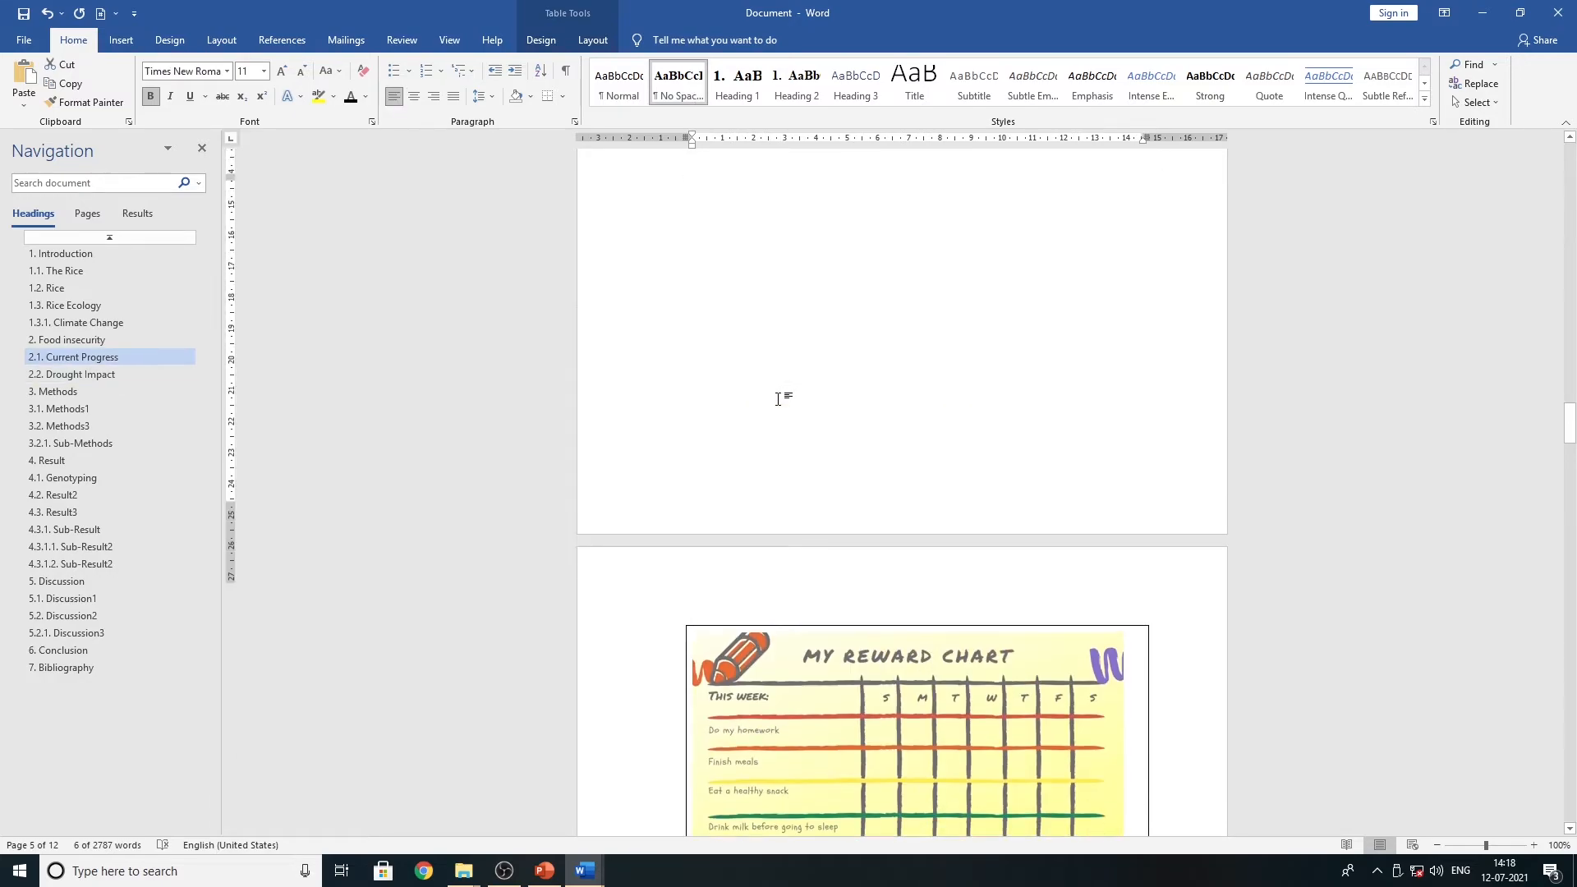
{"action": "scroll", "coordinate": [811, 301], "scroll_direction": "down", "scroll_amount": 6}
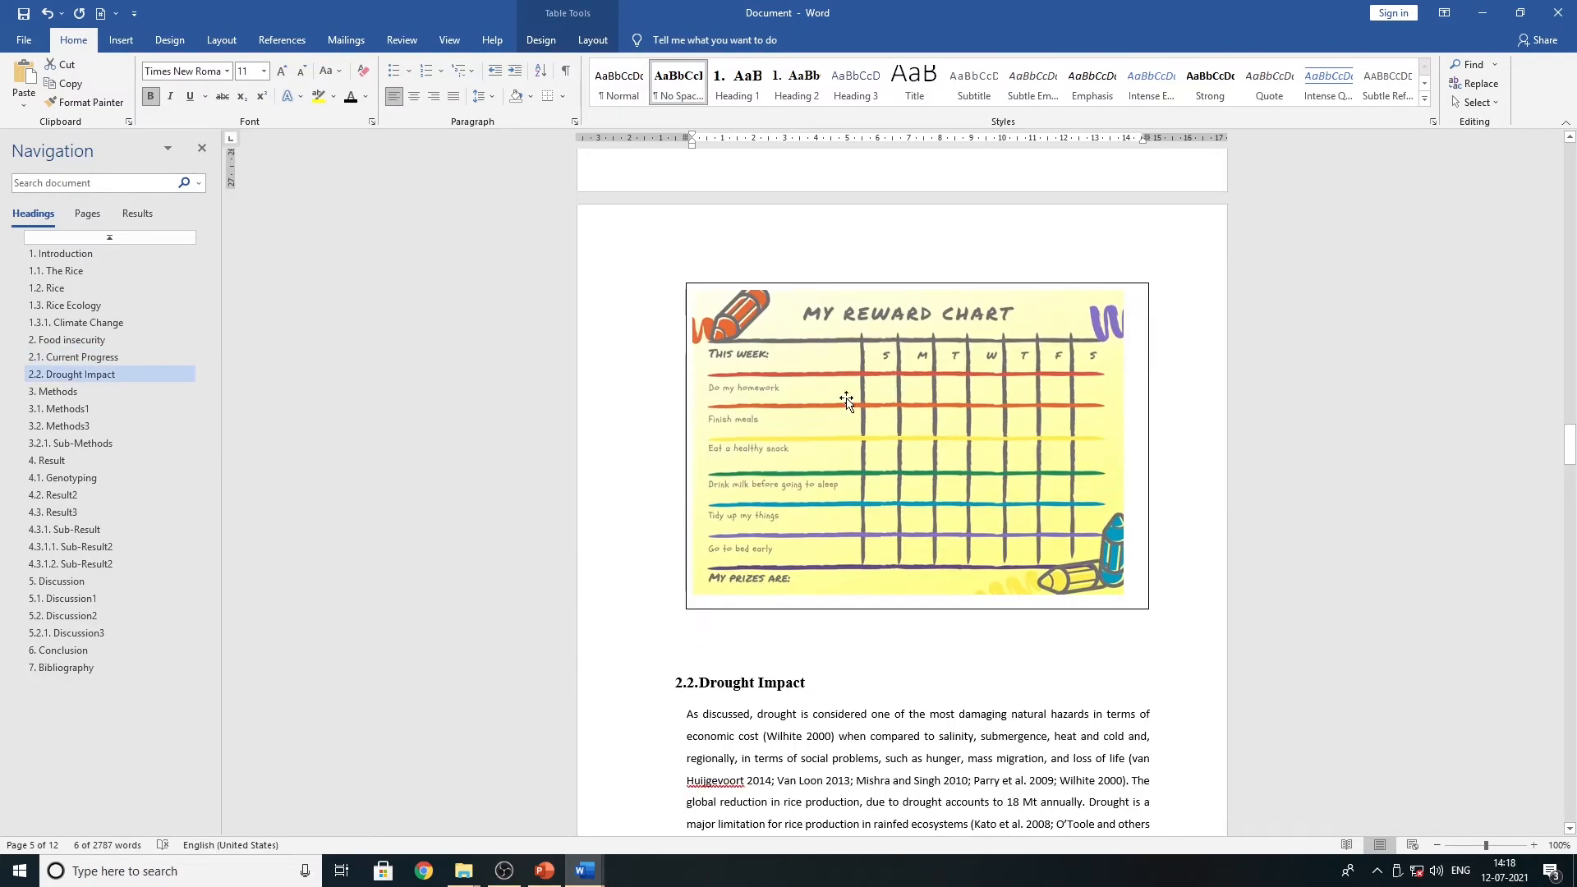
{"action": "left_click", "coordinate": [986, 520]}
{"action": "left_click_drag", "start_coordinate": [1121, 591], "coordinate": [1055, 516]}
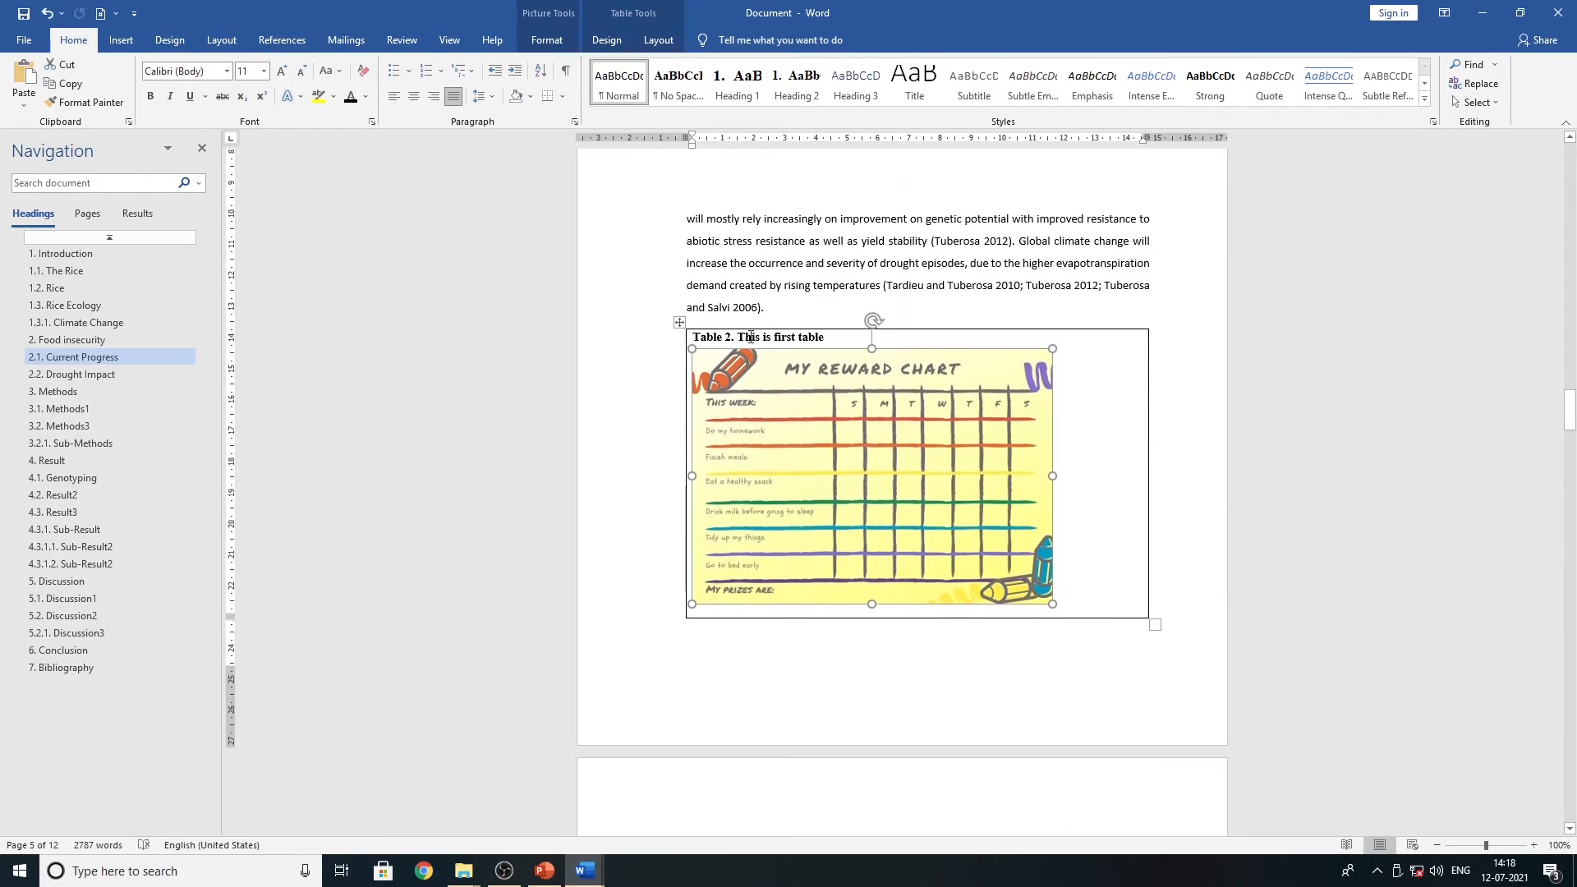
{"action": "left_click", "coordinate": [1092, 481]}
- Apply the No Spacing style to the "Second Table" caption in the Drought Impact section
{"action": "scroll", "coordinate": [1085, 476], "scroll_direction": "down", "scroll_amount": 13}
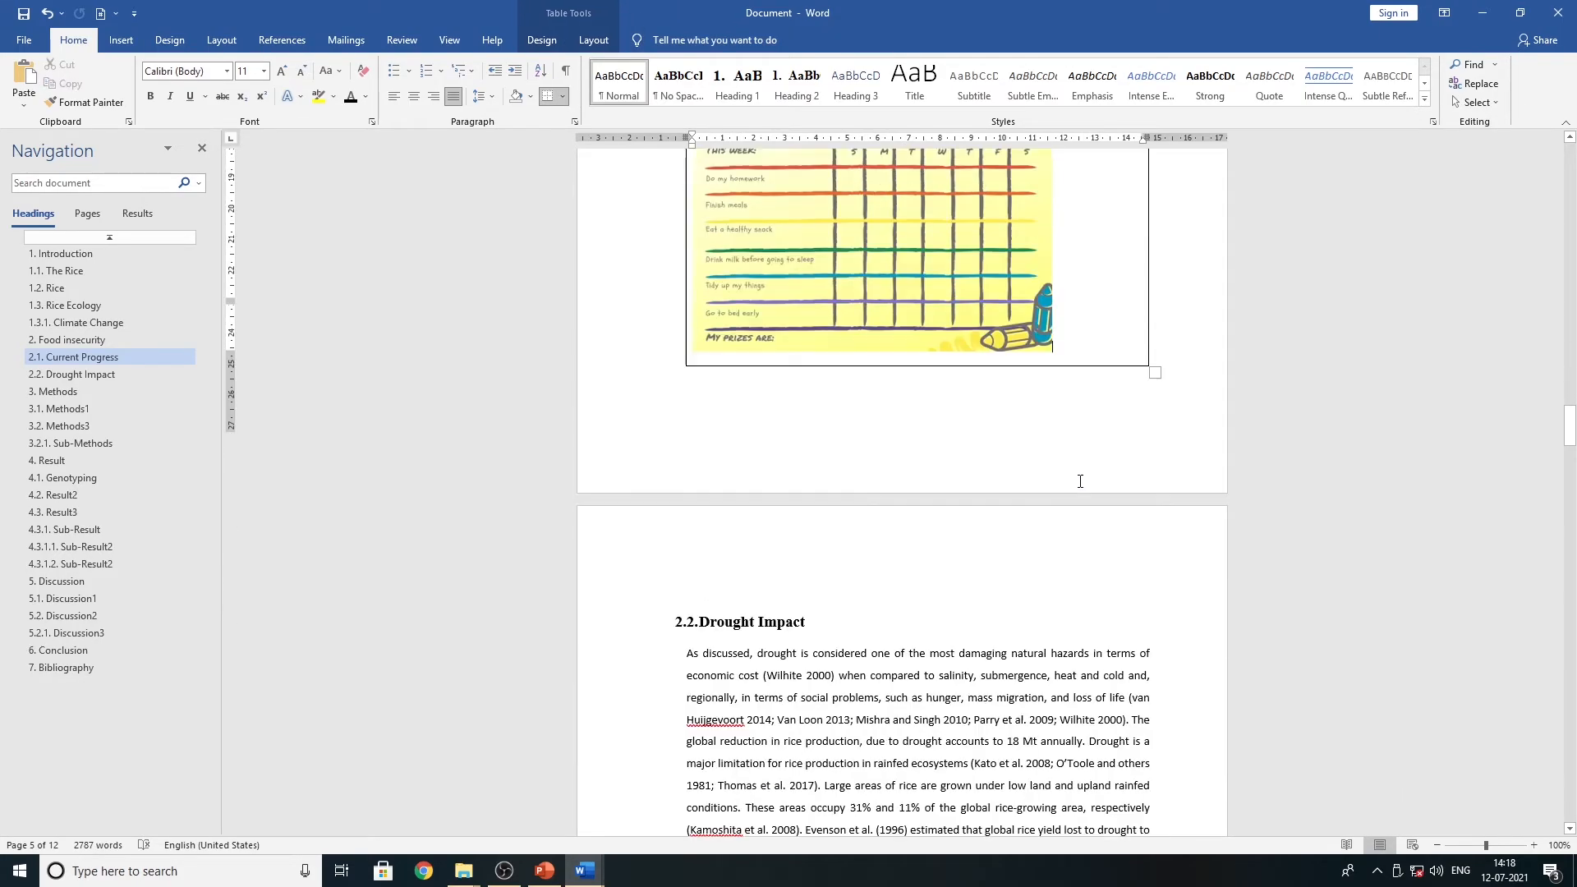
{"action": "left_click_drag", "start_coordinate": [785, 427], "coordinate": [692, 423]}
{"action": "left_click", "coordinate": [666, 82]}
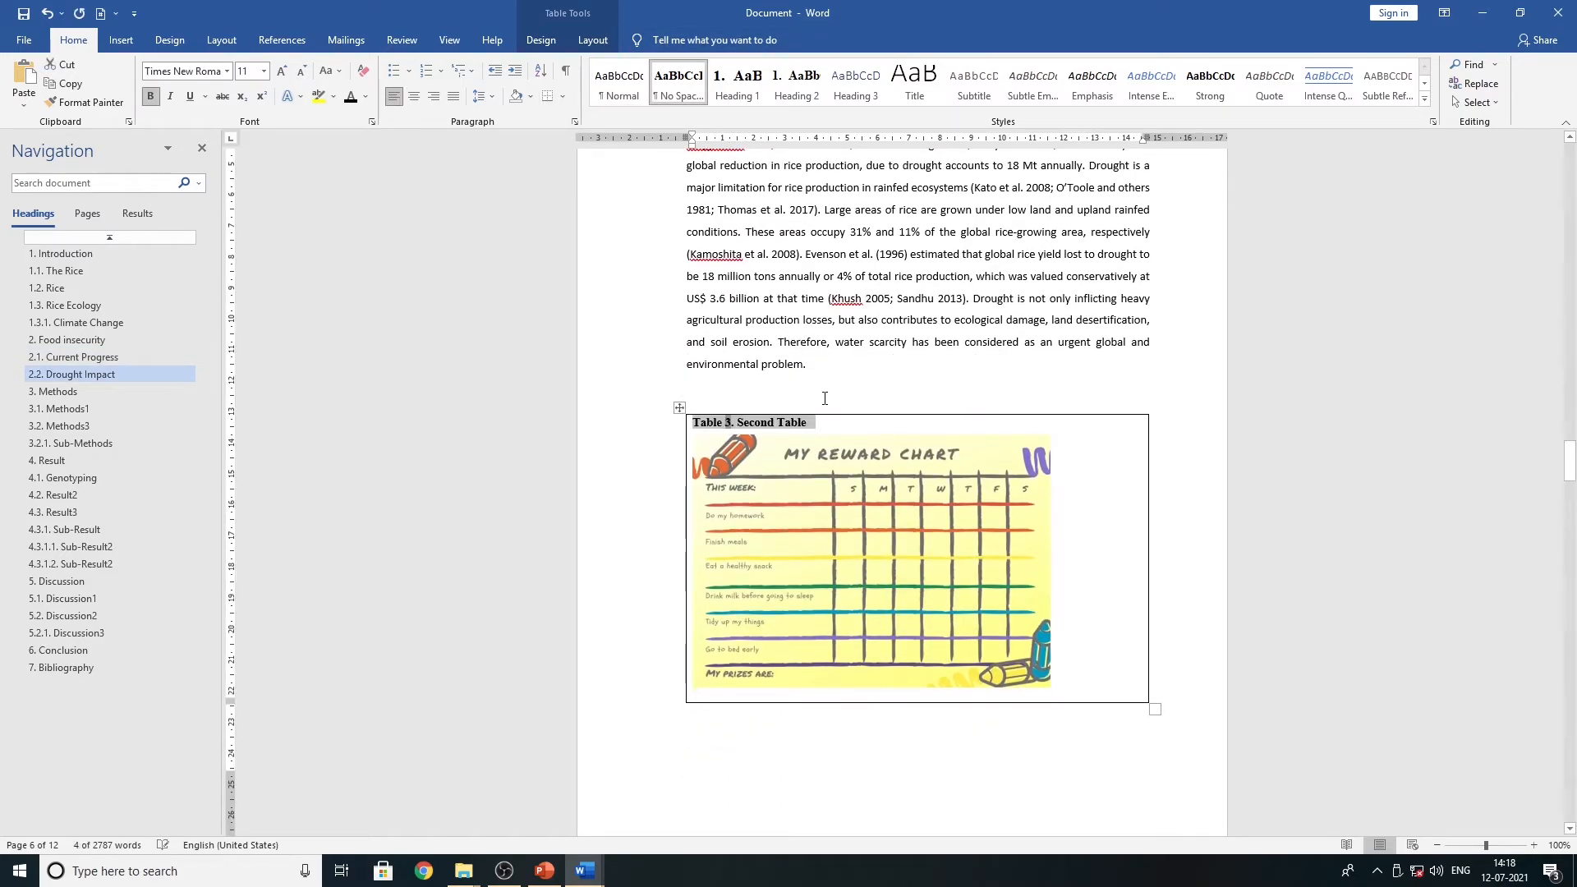
{"action": "scroll", "coordinate": [824, 400], "scroll_direction": "down", "scroll_amount": 15}
{"action": "scroll", "coordinate": [824, 399], "scroll_direction": "down", "scroll_amount": 18}
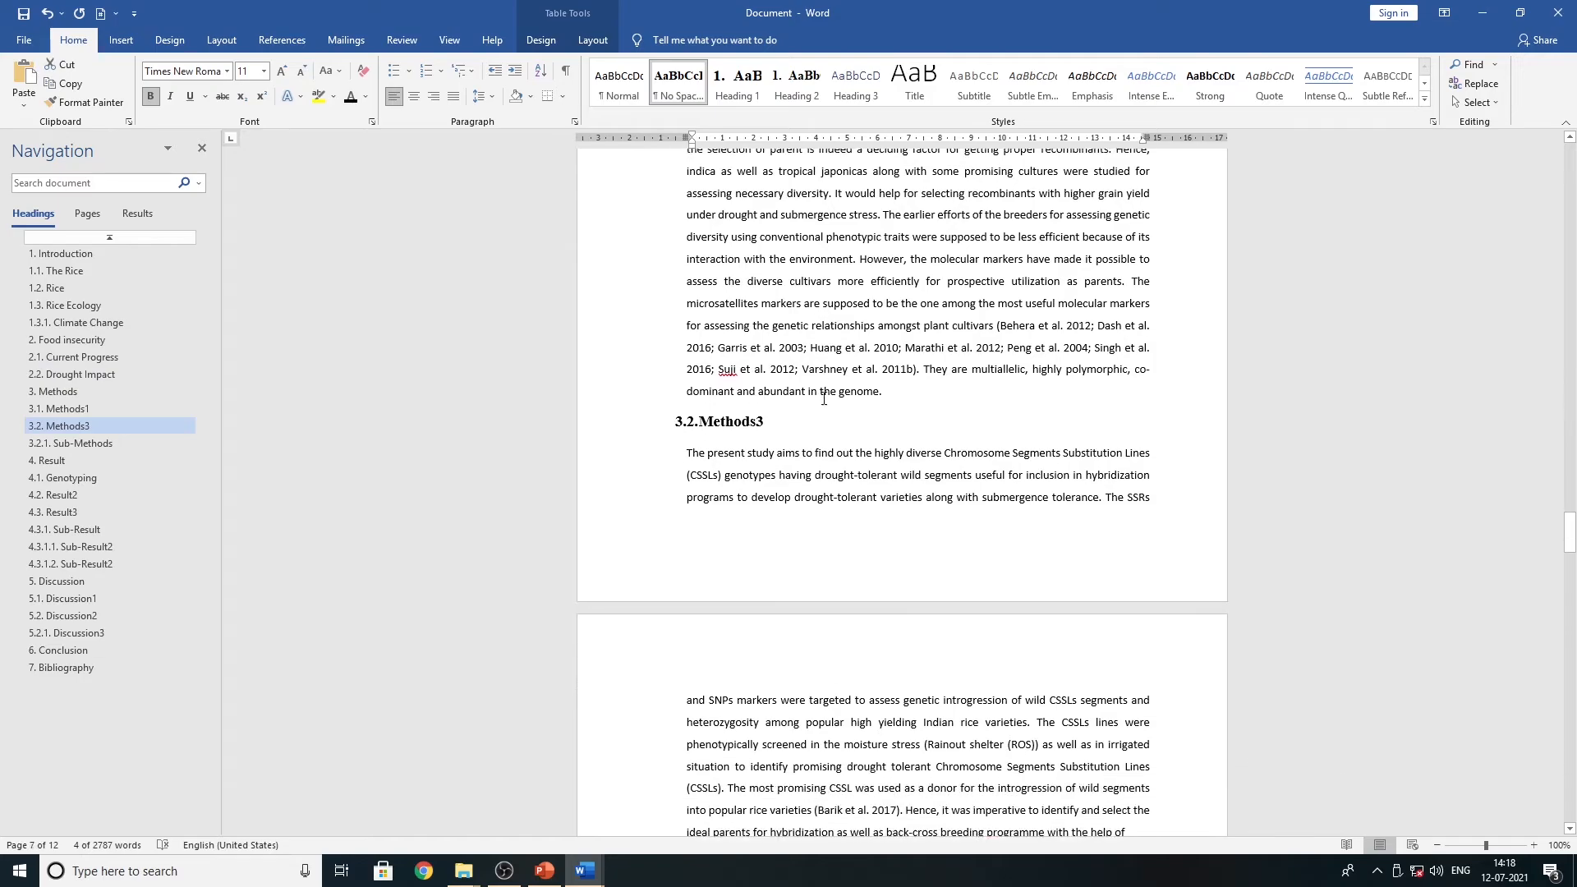
{"action": "scroll", "coordinate": [824, 399], "scroll_direction": "down", "scroll_amount": 18}
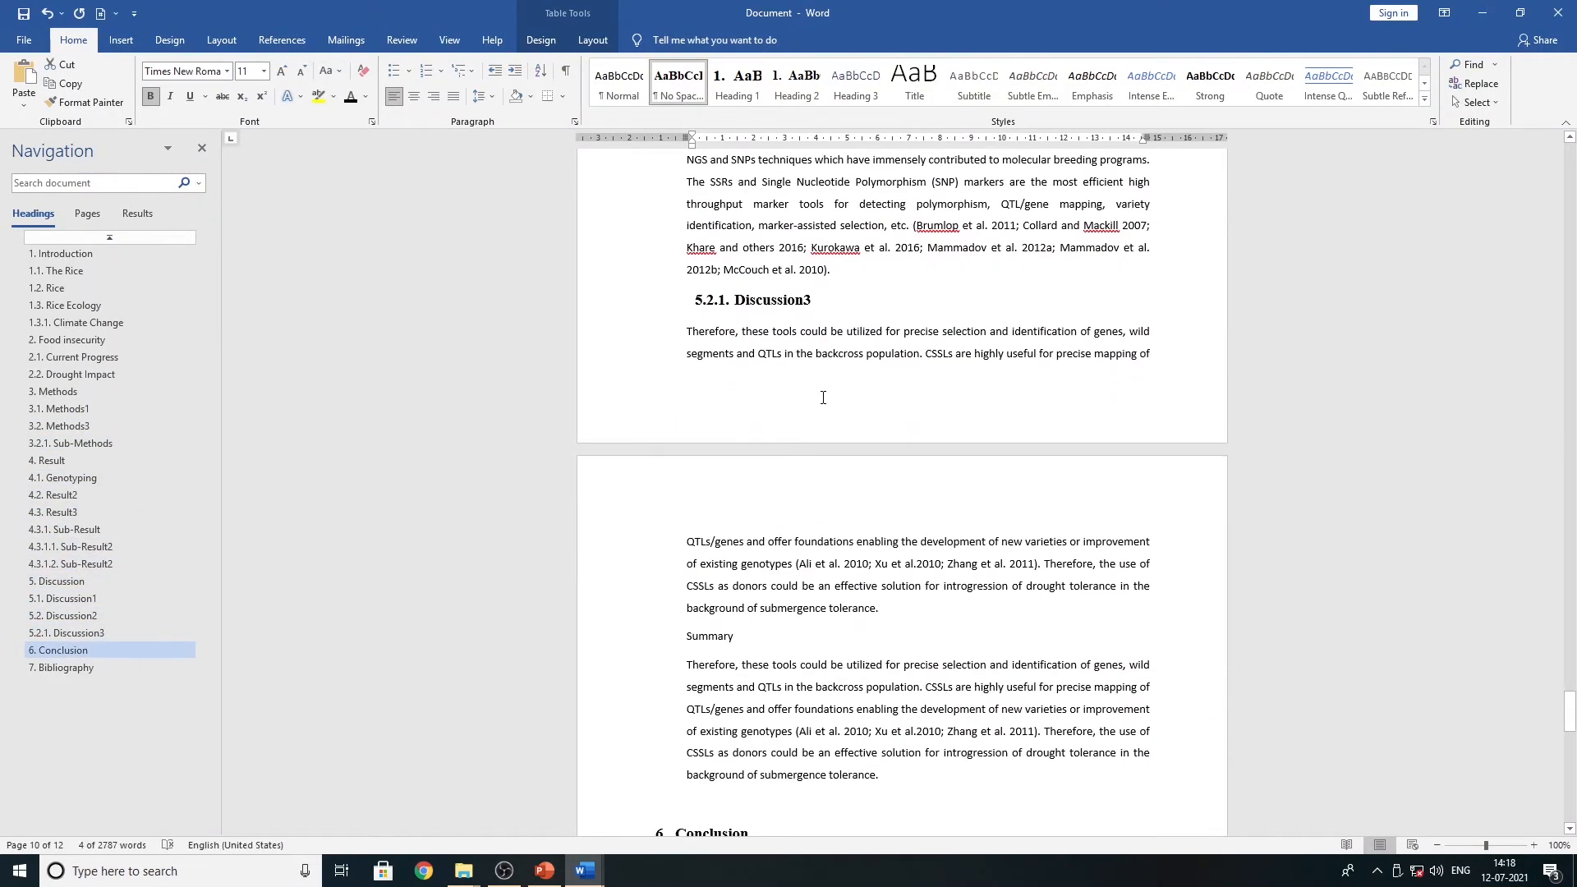
{"action": "scroll", "coordinate": [823, 398], "scroll_direction": "down", "scroll_amount": 5}
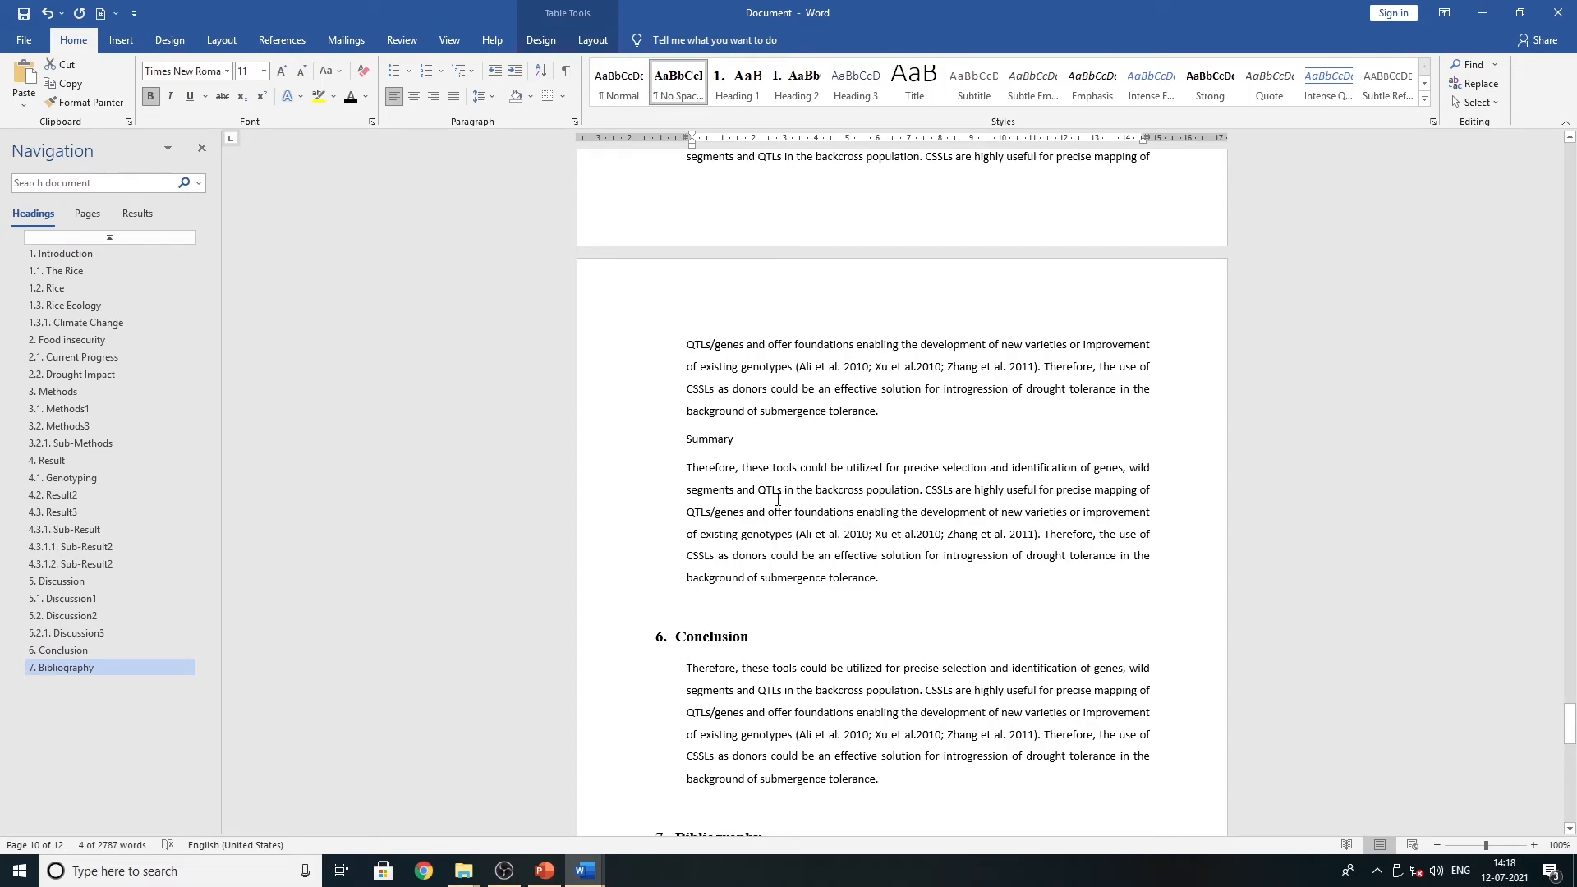
- Apply the Heading 1 style to the Summary line above the Conclusion section
{"action": "scroll", "coordinate": [778, 500], "scroll_direction": "down", "scroll_amount": 4}
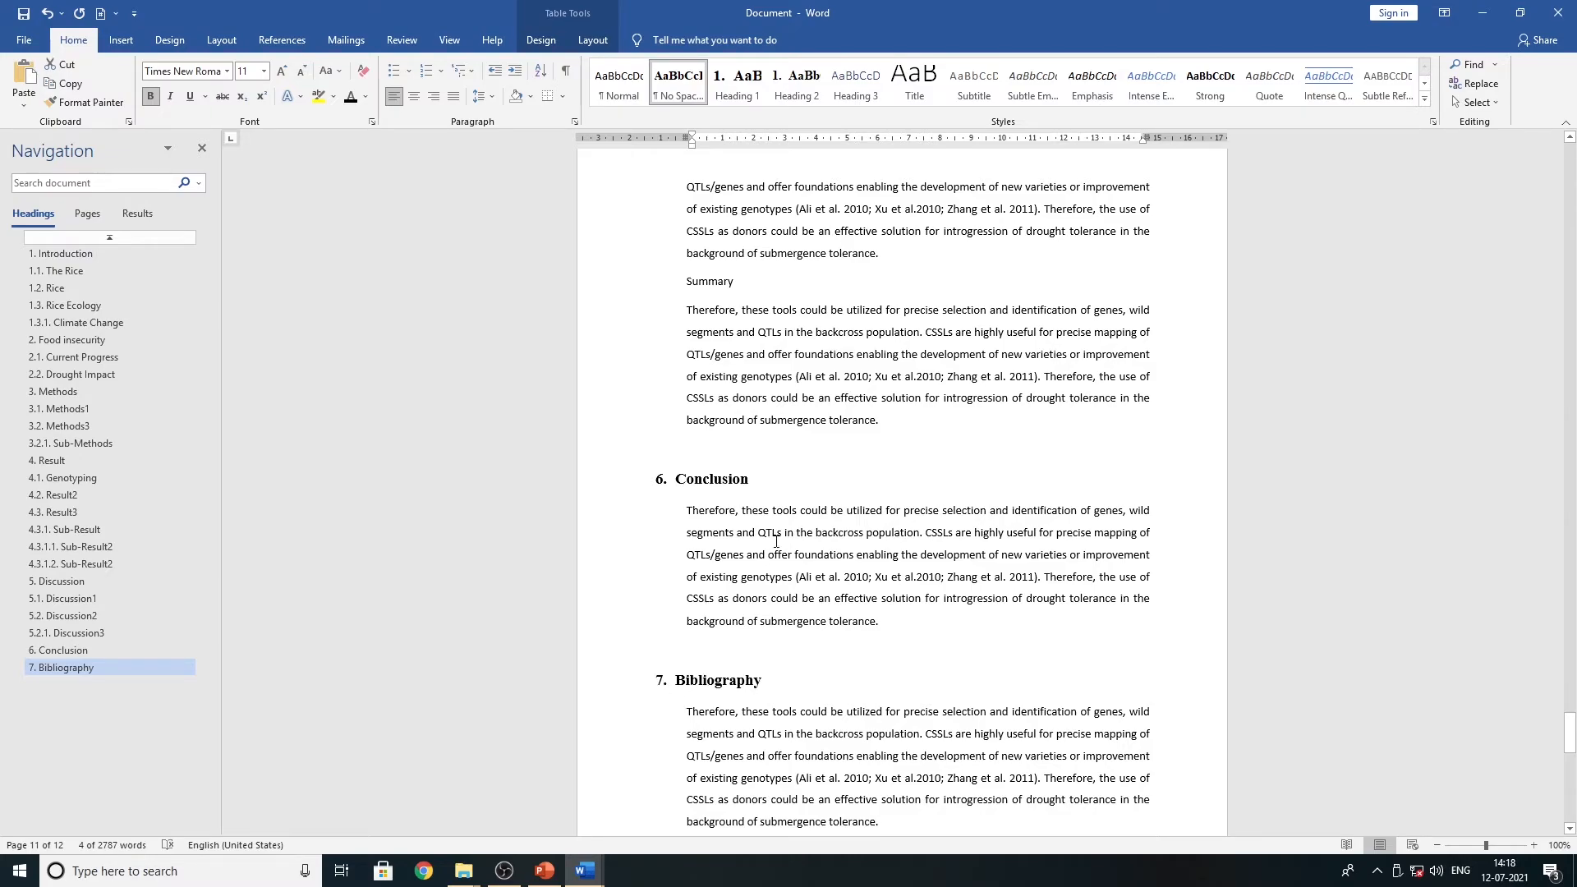
{"action": "scroll", "coordinate": [661, 516], "scroll_direction": "up", "scroll_amount": 3}
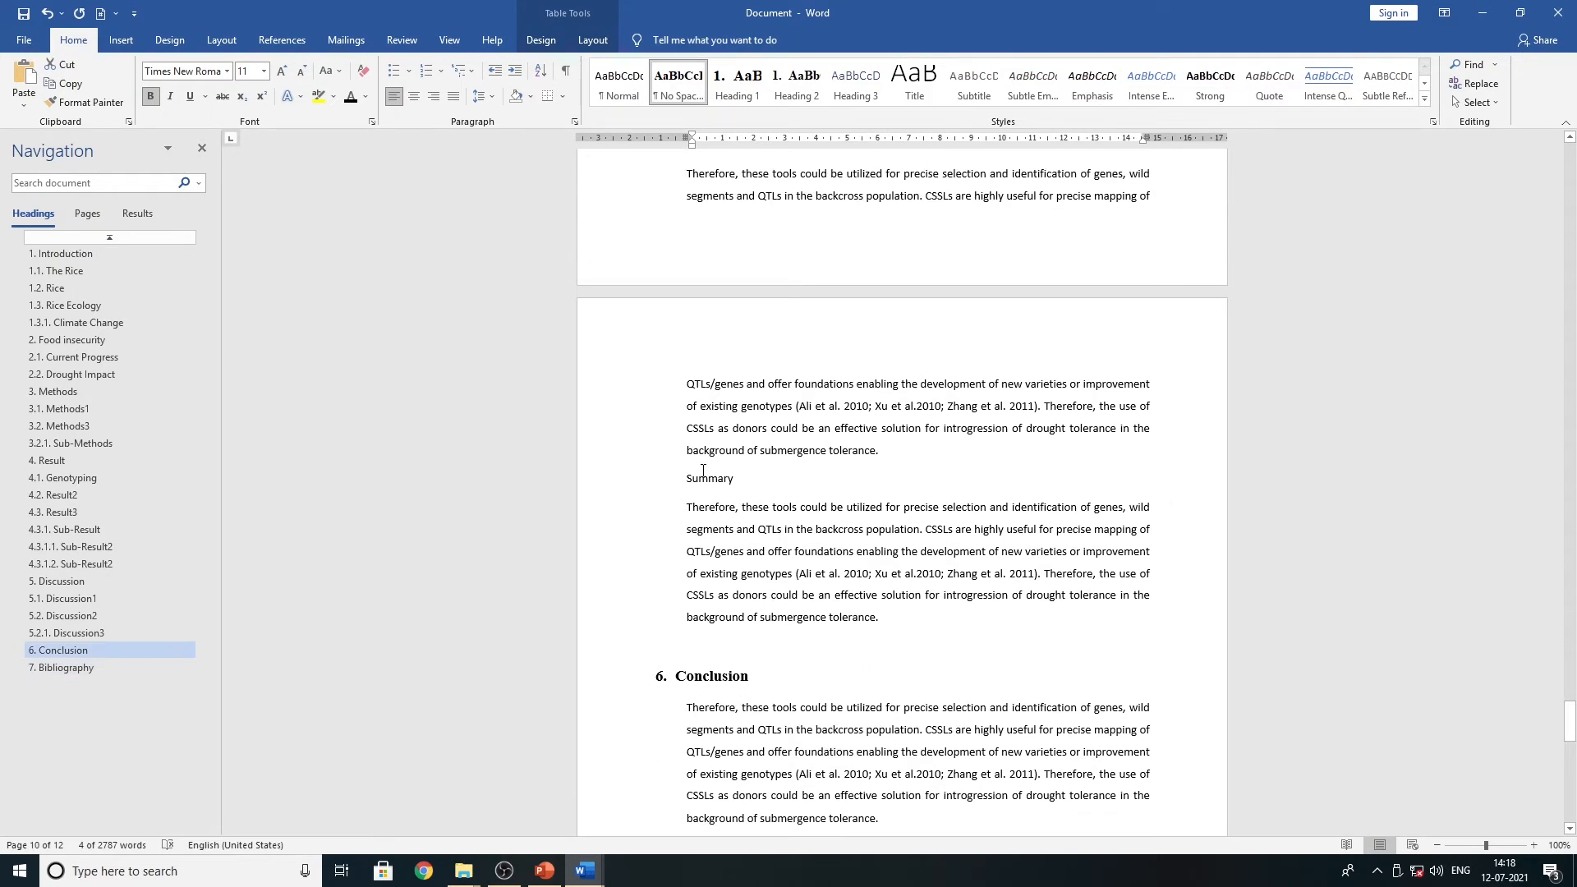
{"action": "left_click", "coordinate": [703, 486]}
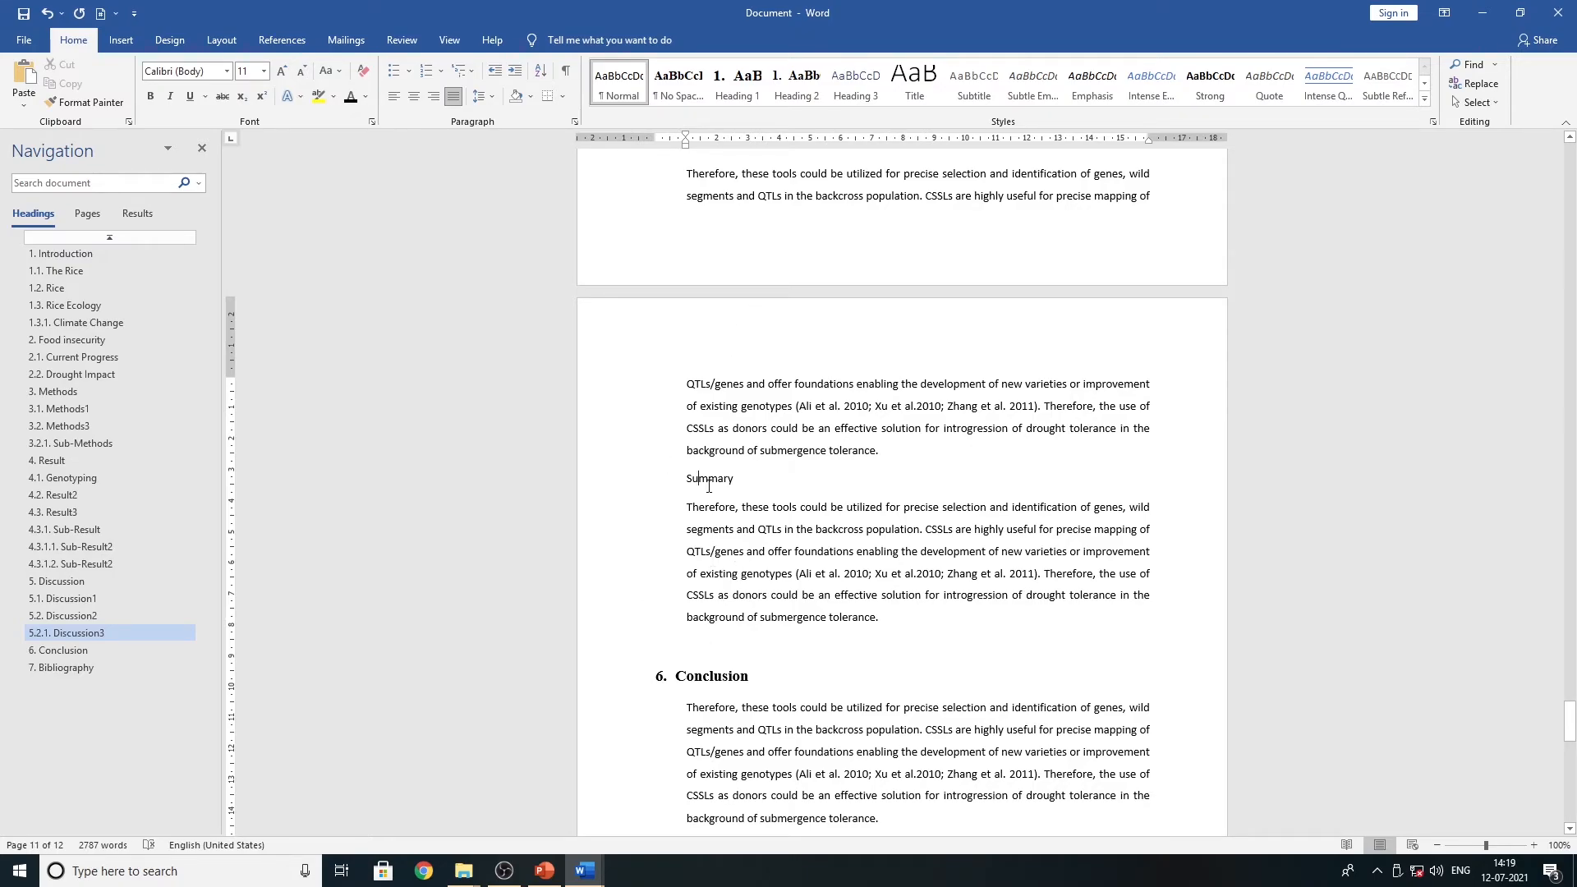
{"action": "left_click", "coordinate": [736, 83]}
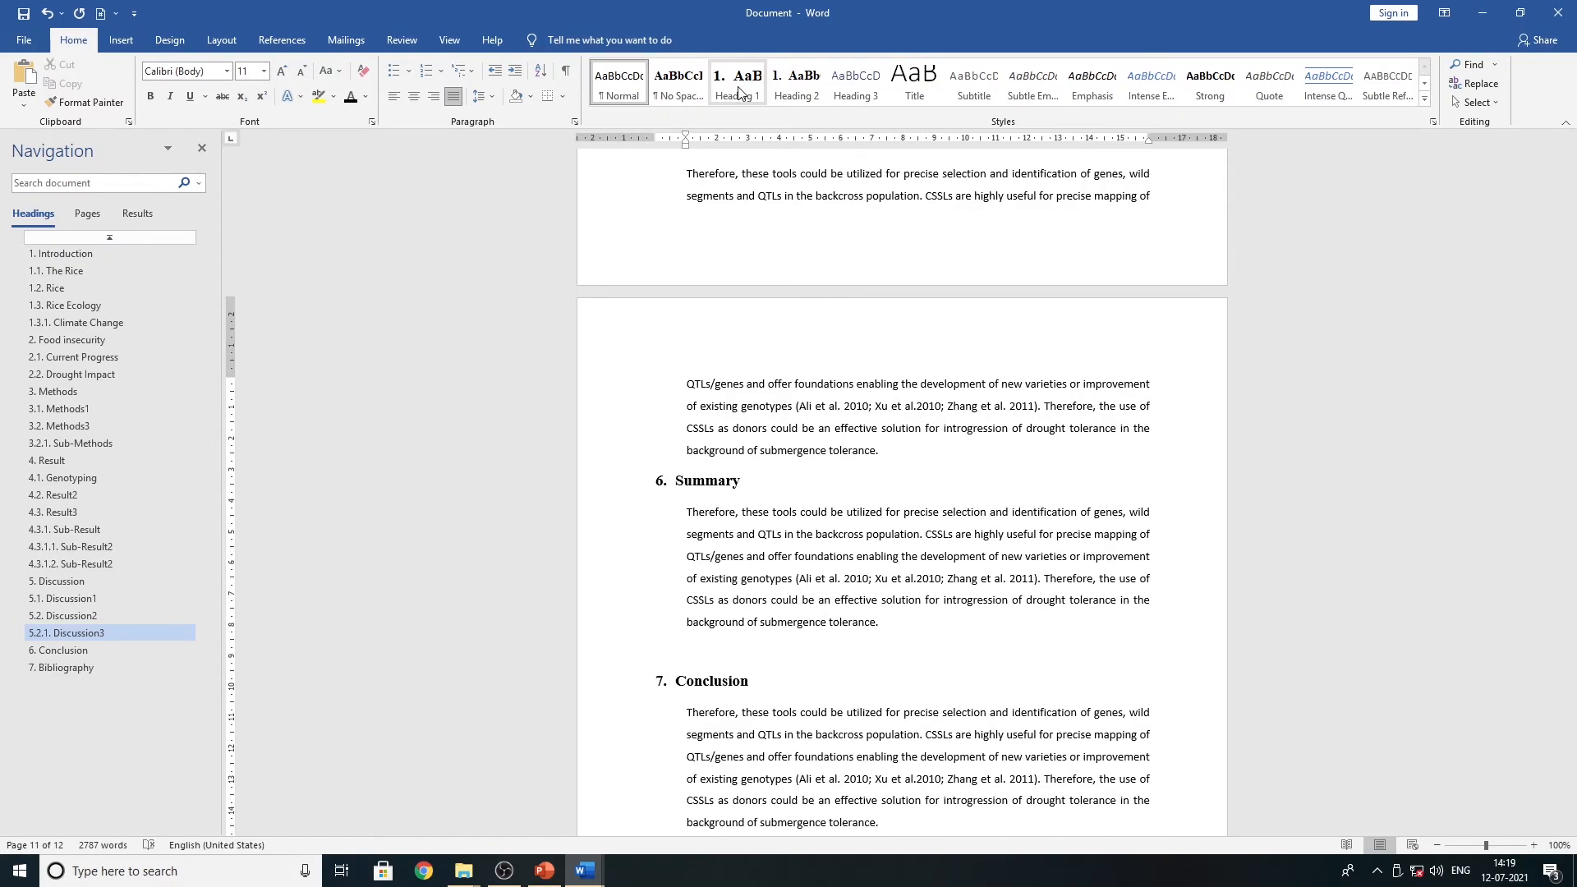
- Try applying the Heading 1 style to the body paragraph under the Conclusion heading
{"action": "scroll", "coordinate": [698, 678], "scroll_direction": "down", "scroll_amount": 4}
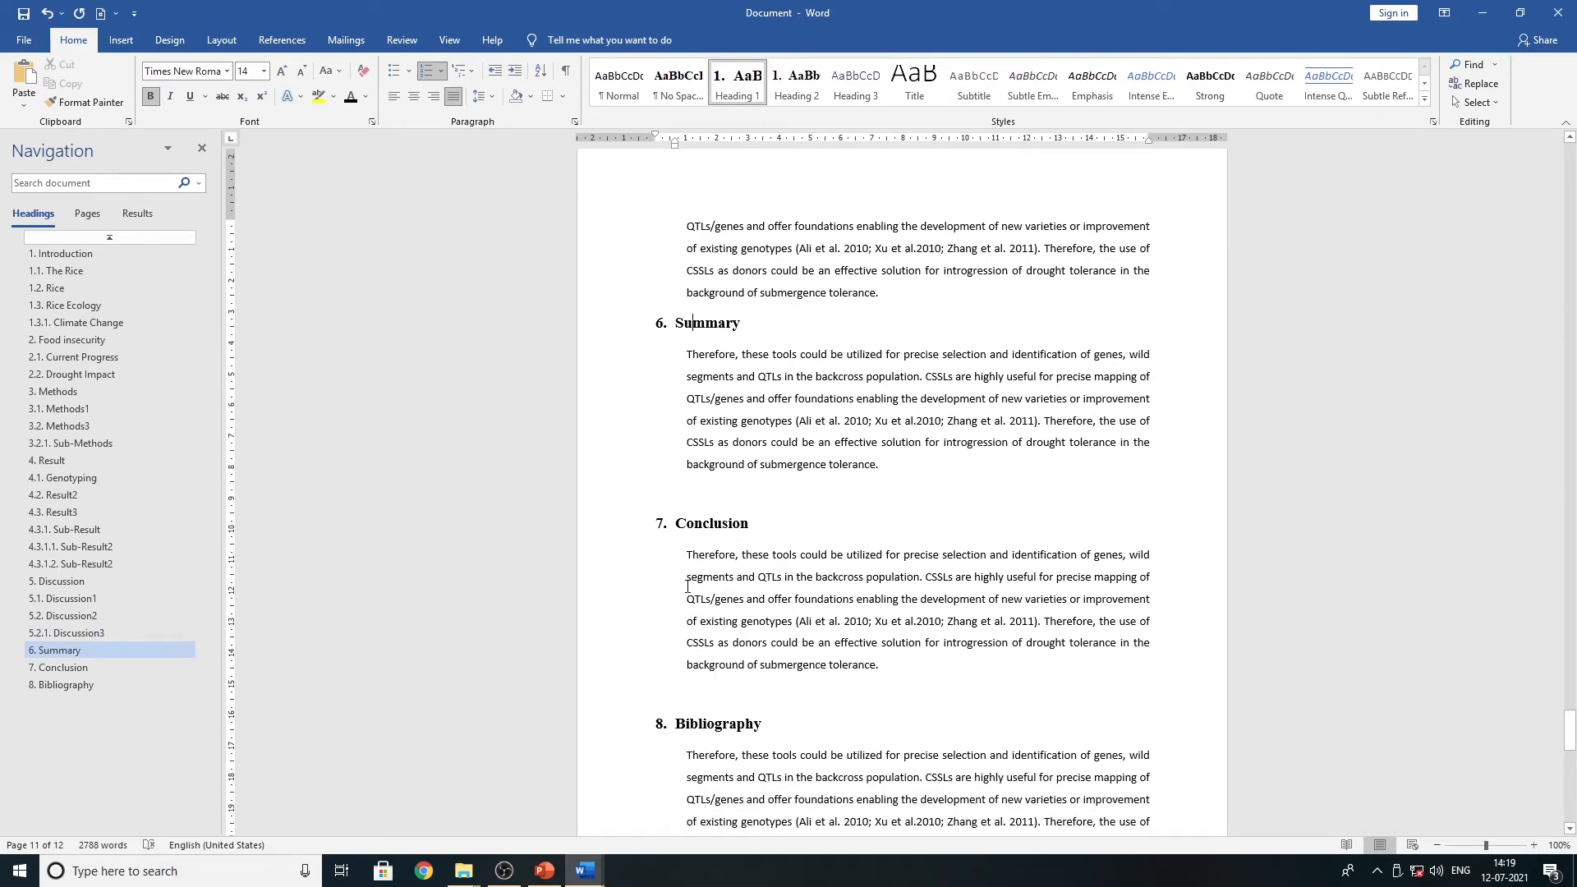
{"action": "left_click_drag", "start_coordinate": [818, 655], "coordinate": [657, 526]}
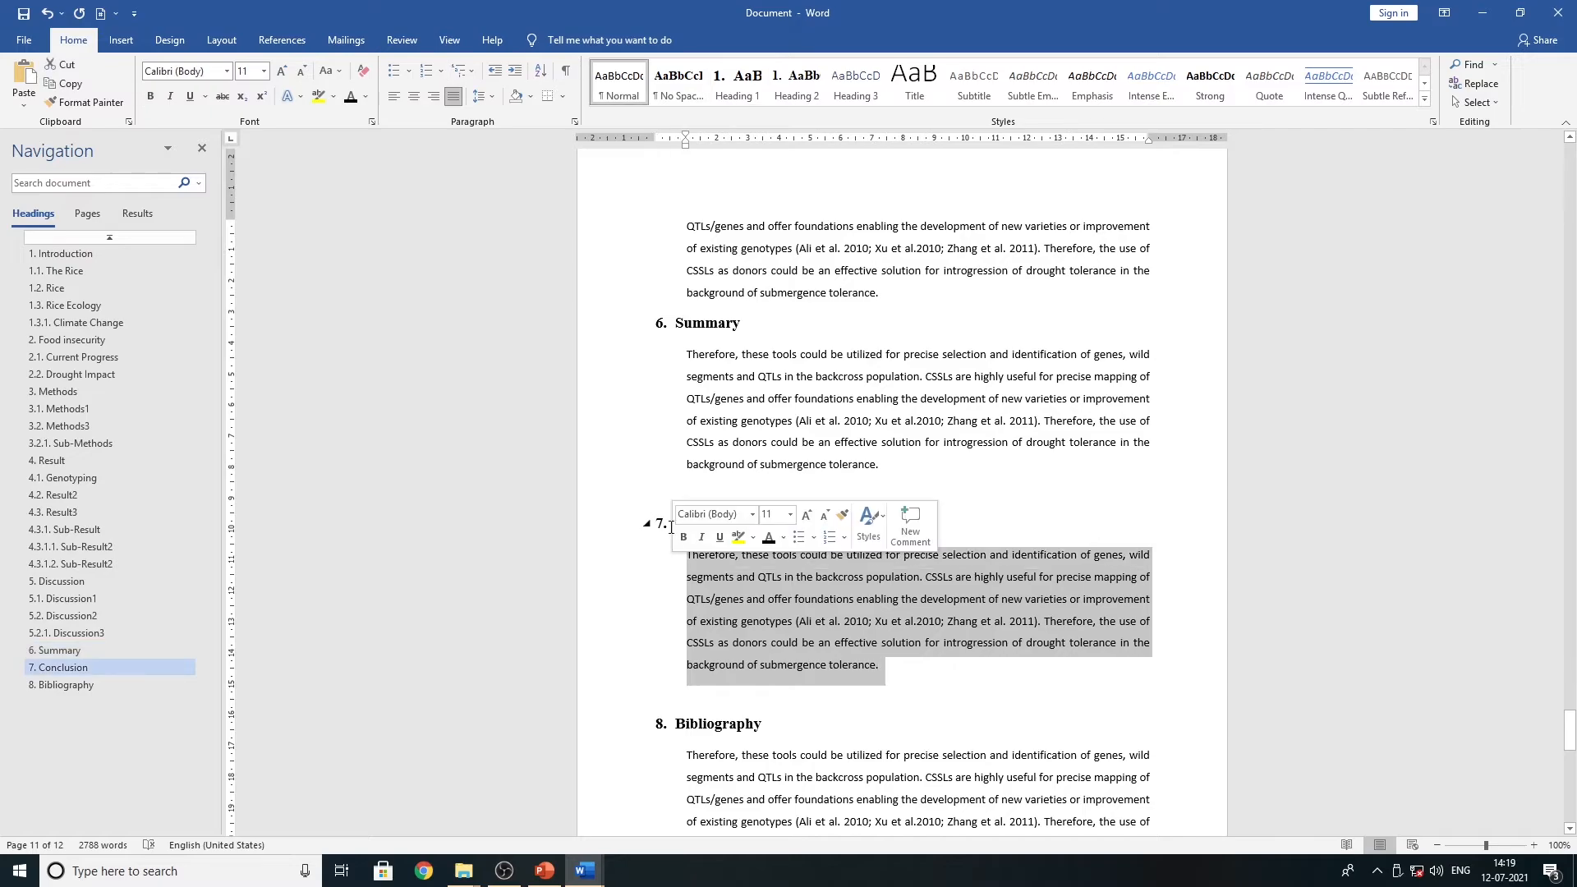
{"action": "left_click", "coordinate": [629, 564]}
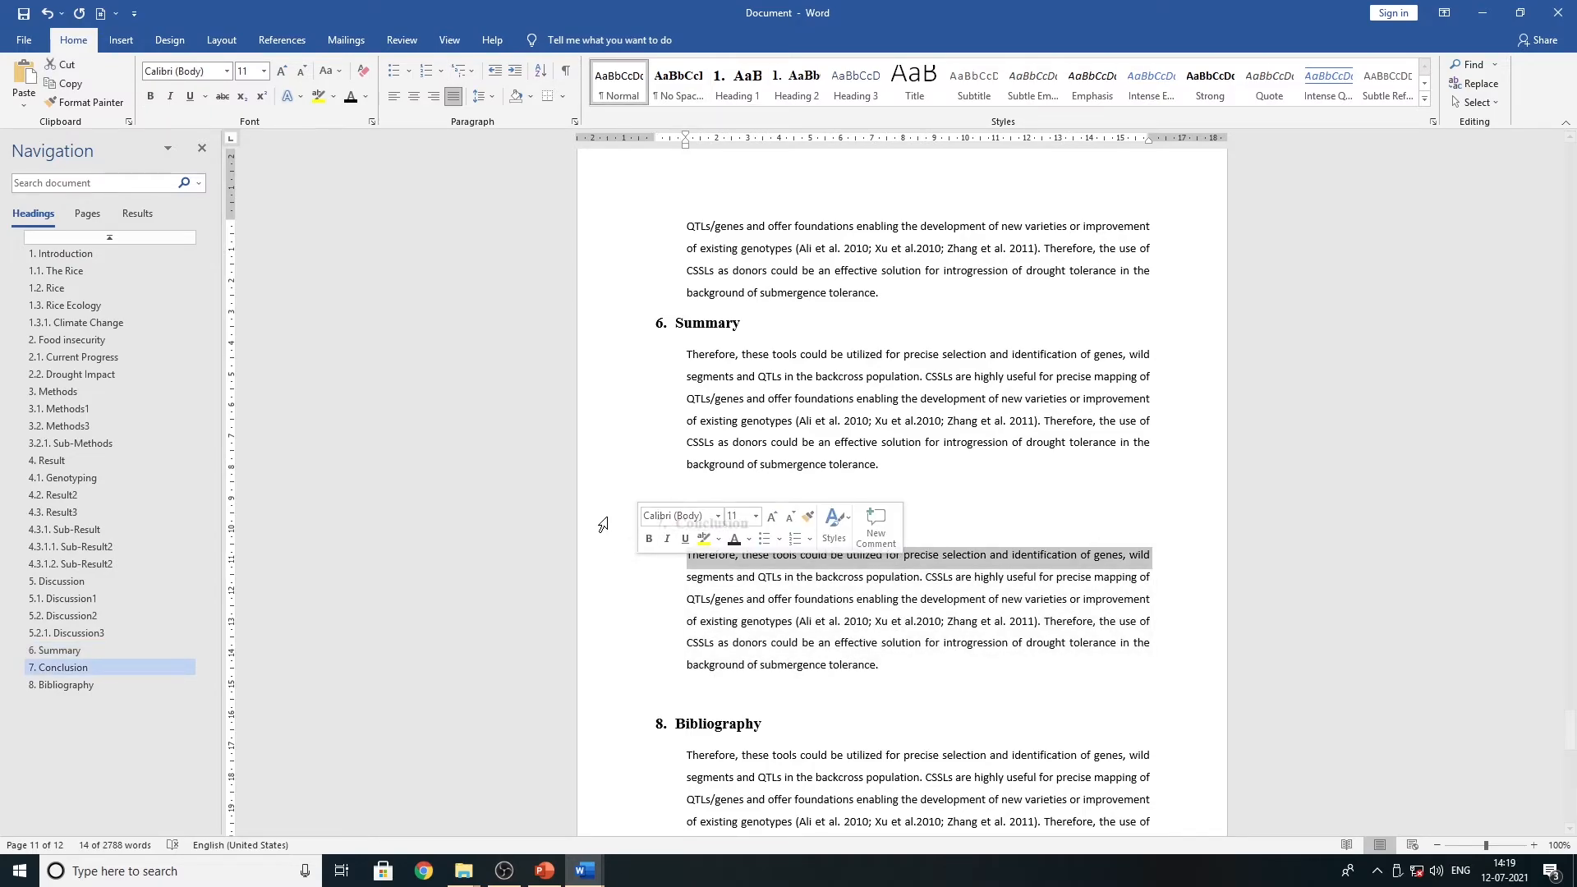
{"action": "left_click", "coordinate": [663, 390]}
{"action": "mouse_move", "coordinate": [646, 329]}
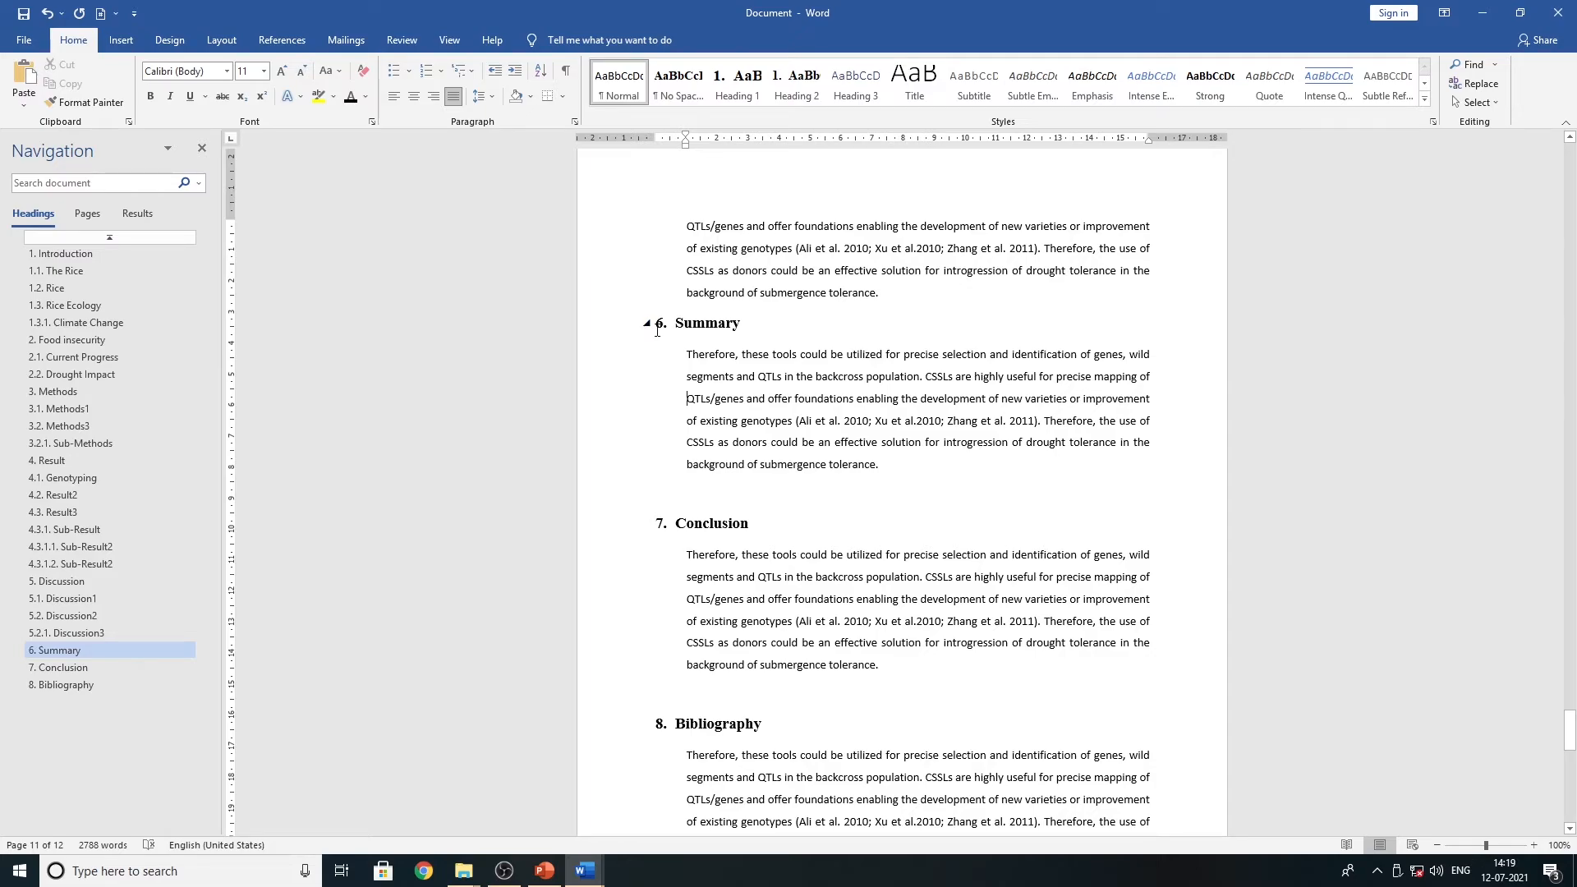
{"action": "mouse_move", "coordinate": [647, 528]}
{"action": "mouse_move", "coordinate": [654, 728]}
{"action": "left_click_drag", "start_coordinate": [796, 654], "coordinate": [677, 556]}
{"action": "left_click", "coordinate": [736, 83]}
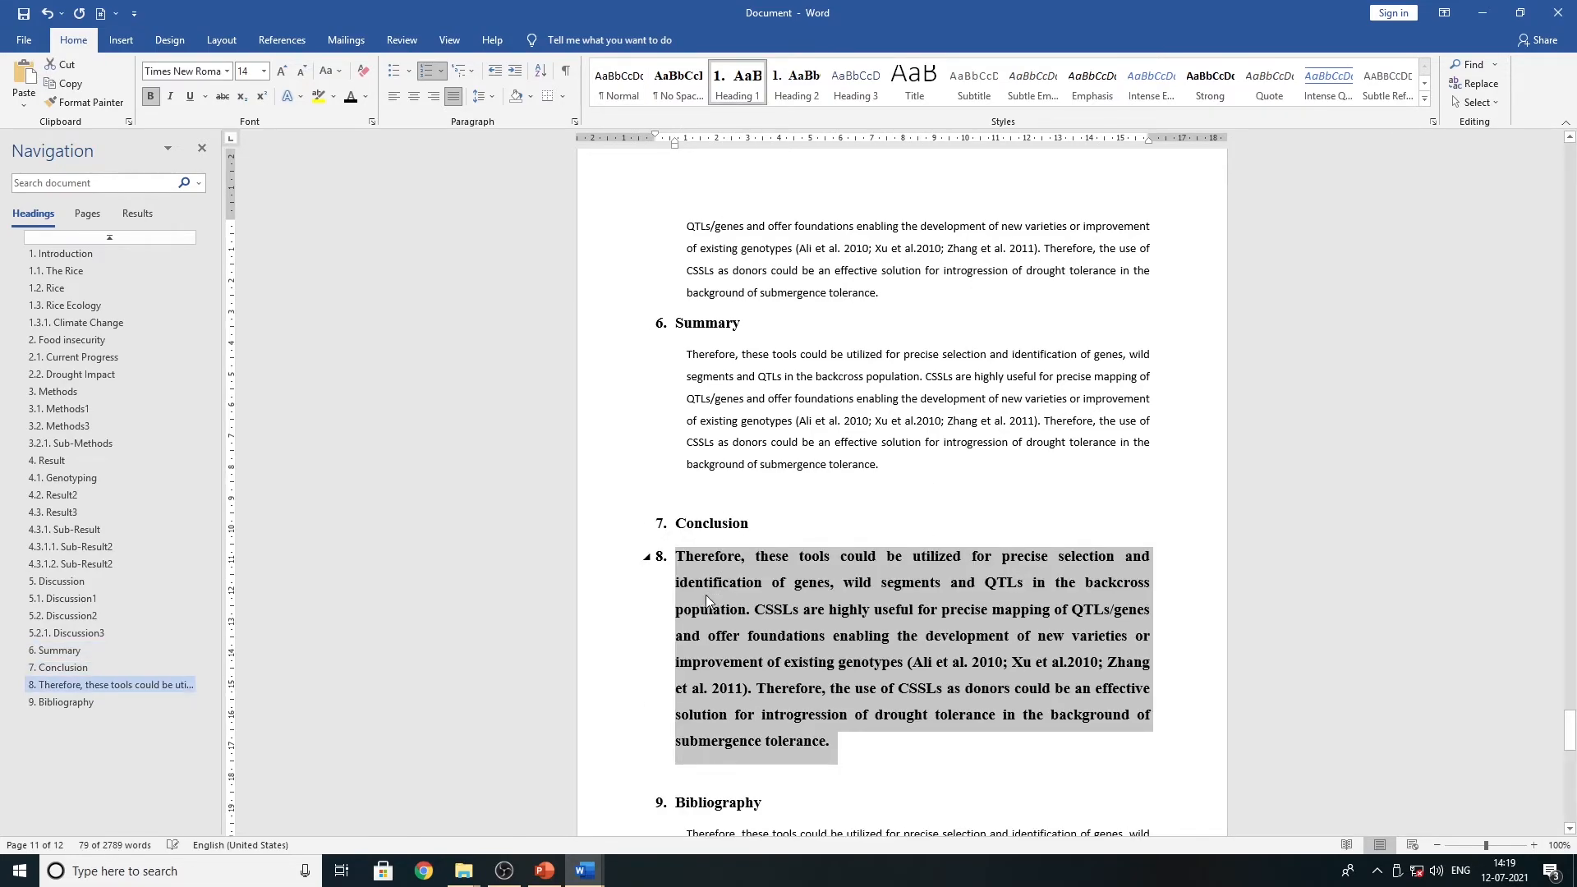
- Return the body paragraph under the Conclusion heading to the Normal style
{"action": "left_click", "coordinate": [855, 754]}
{"action": "left_click_drag", "start_coordinate": [855, 754], "coordinate": [675, 557]}
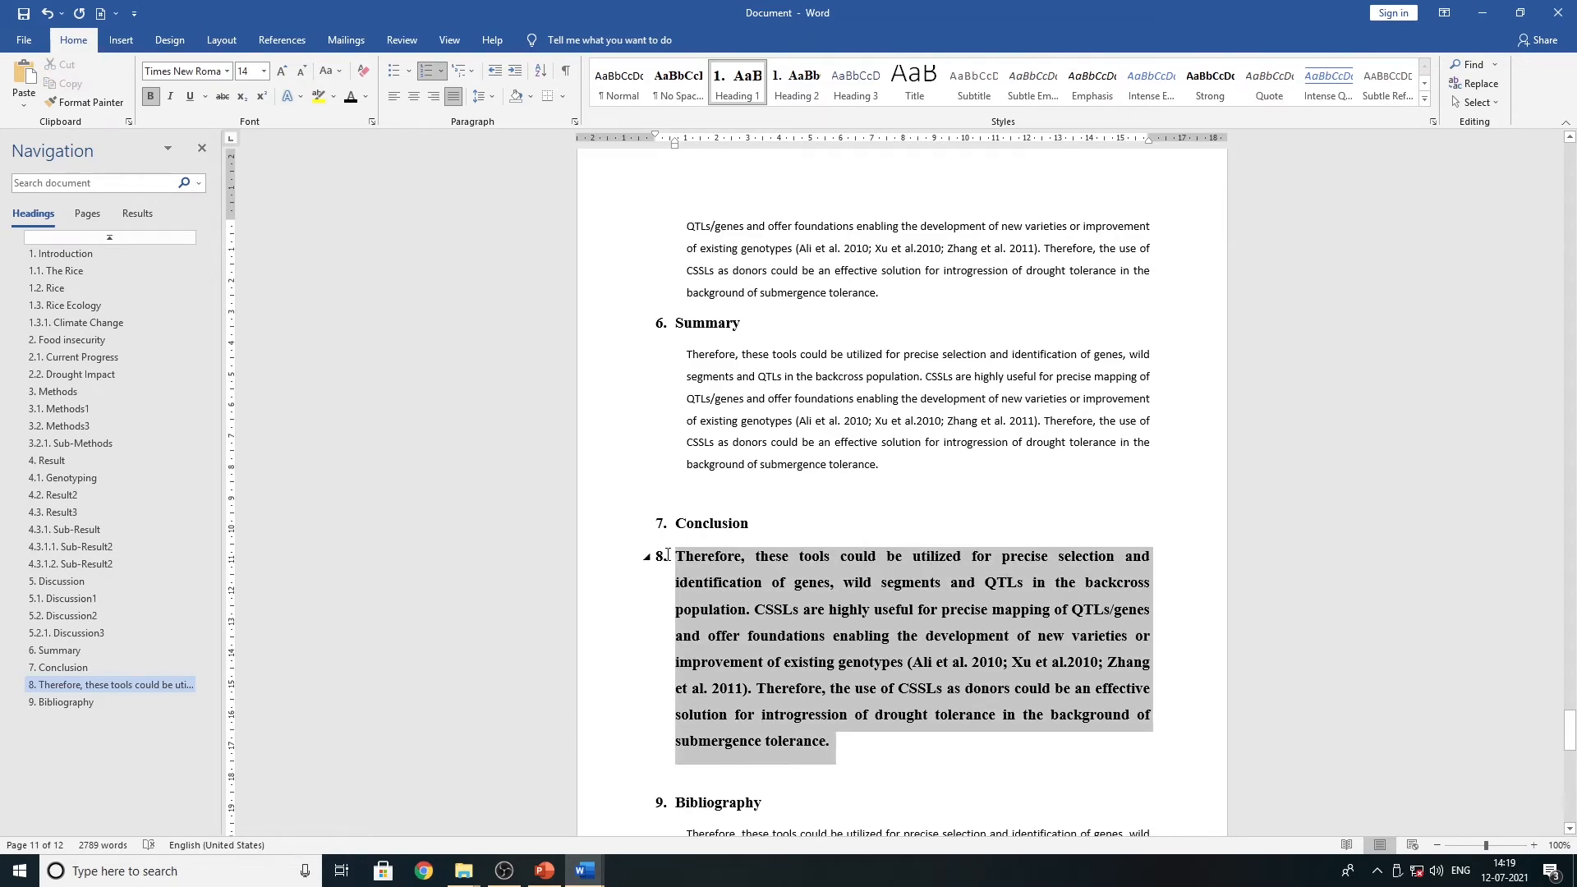
{"action": "right_click", "coordinate": [764, 580]}
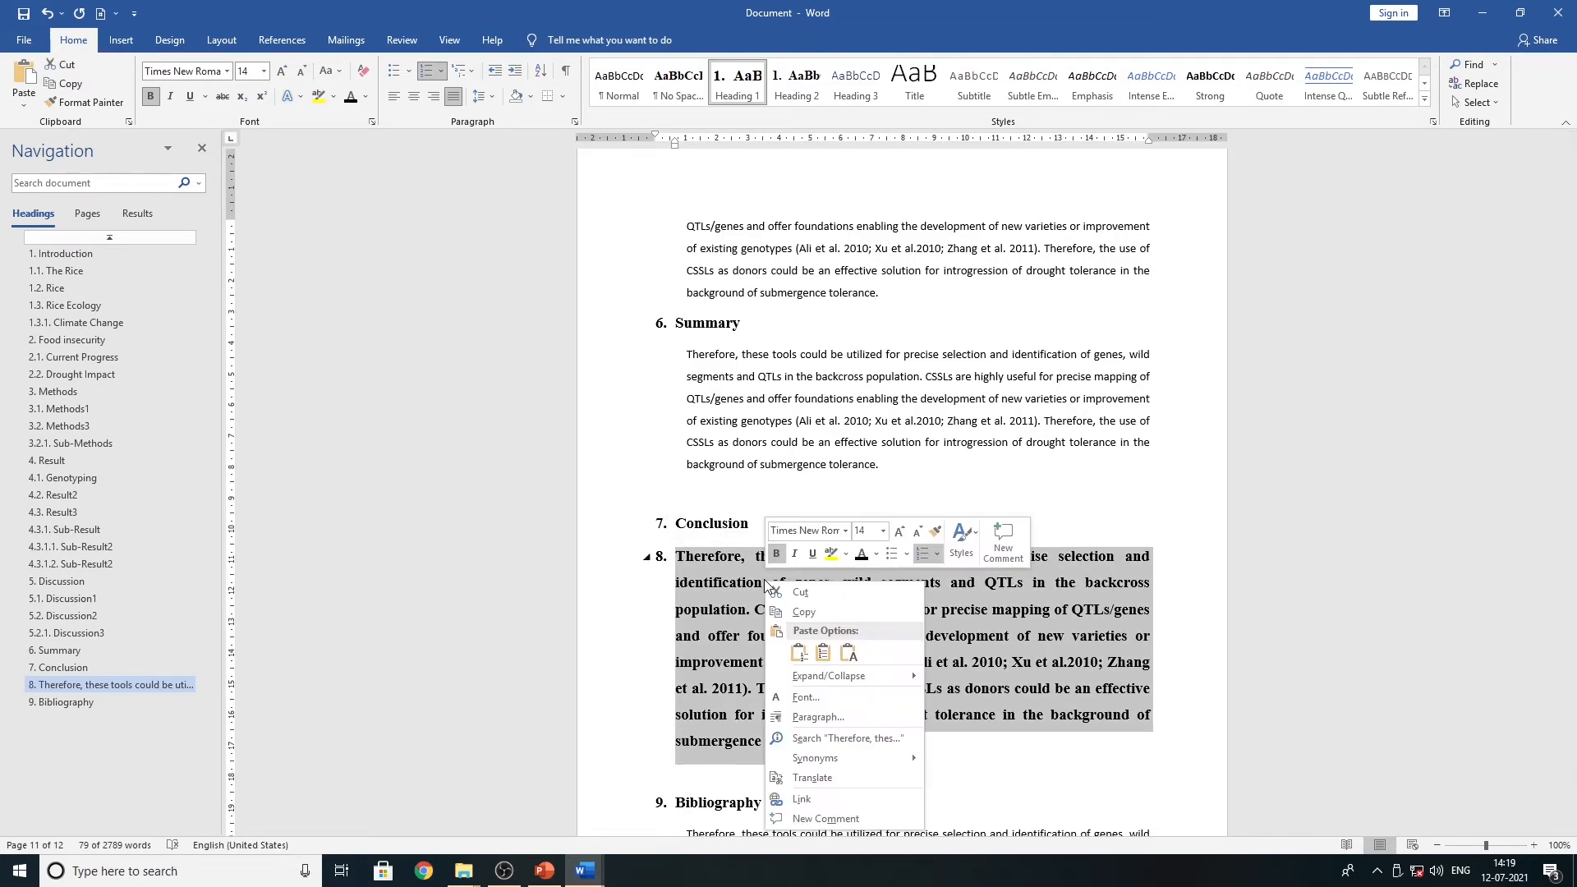
{"action": "key", "text": "Escape"}
{"action": "left_click", "coordinate": [865, 746]}
{"action": "left_click_drag", "start_coordinate": [865, 746], "coordinate": [650, 556]}
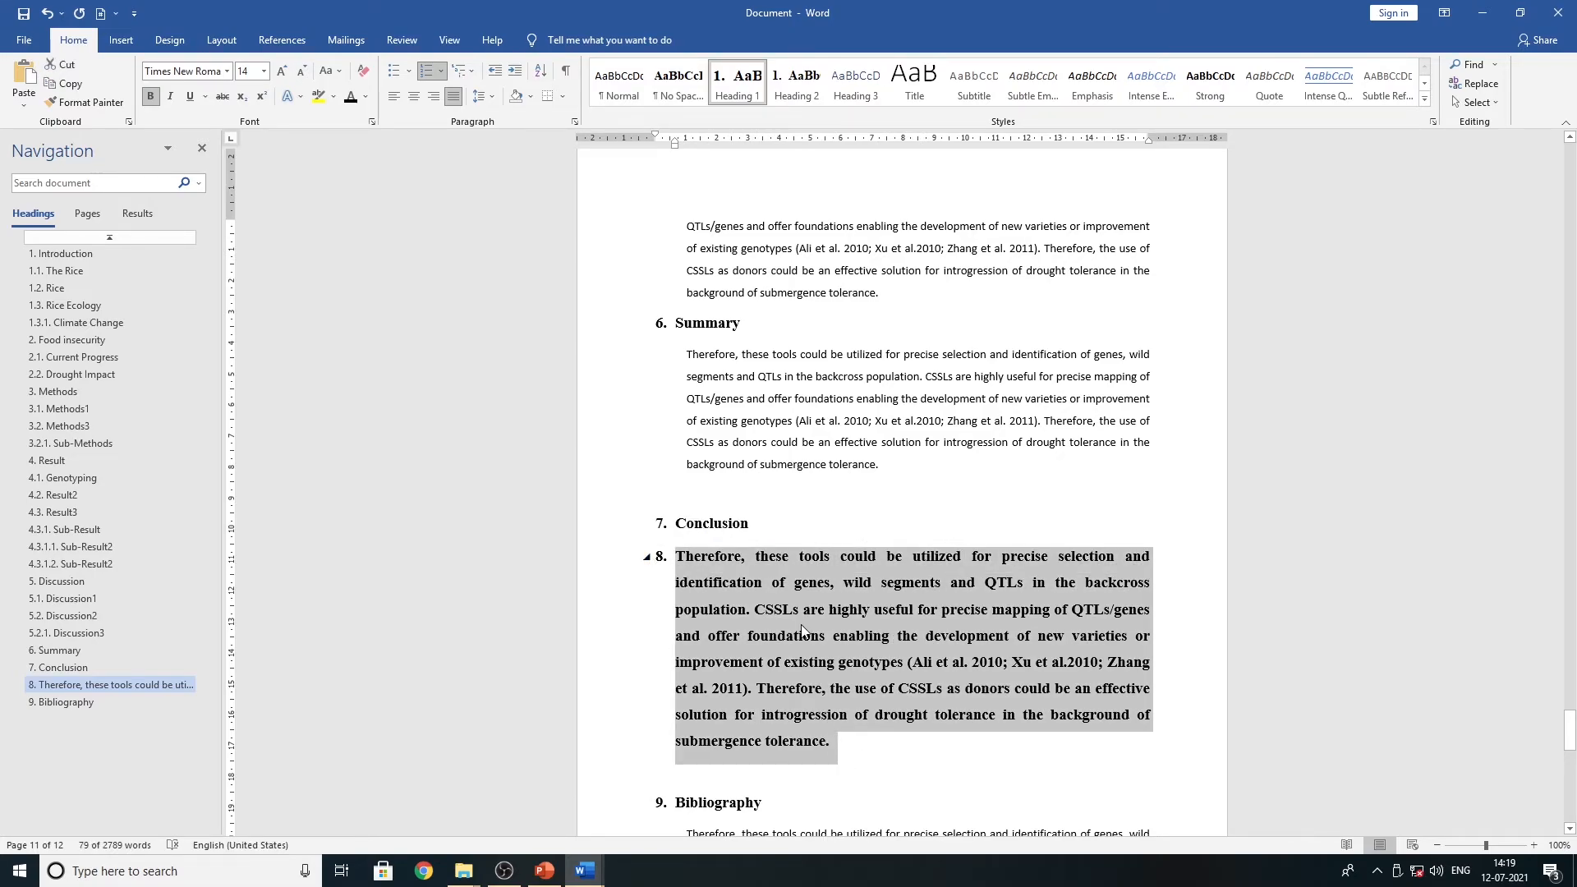
{"action": "left_click", "coordinate": [621, 82]}
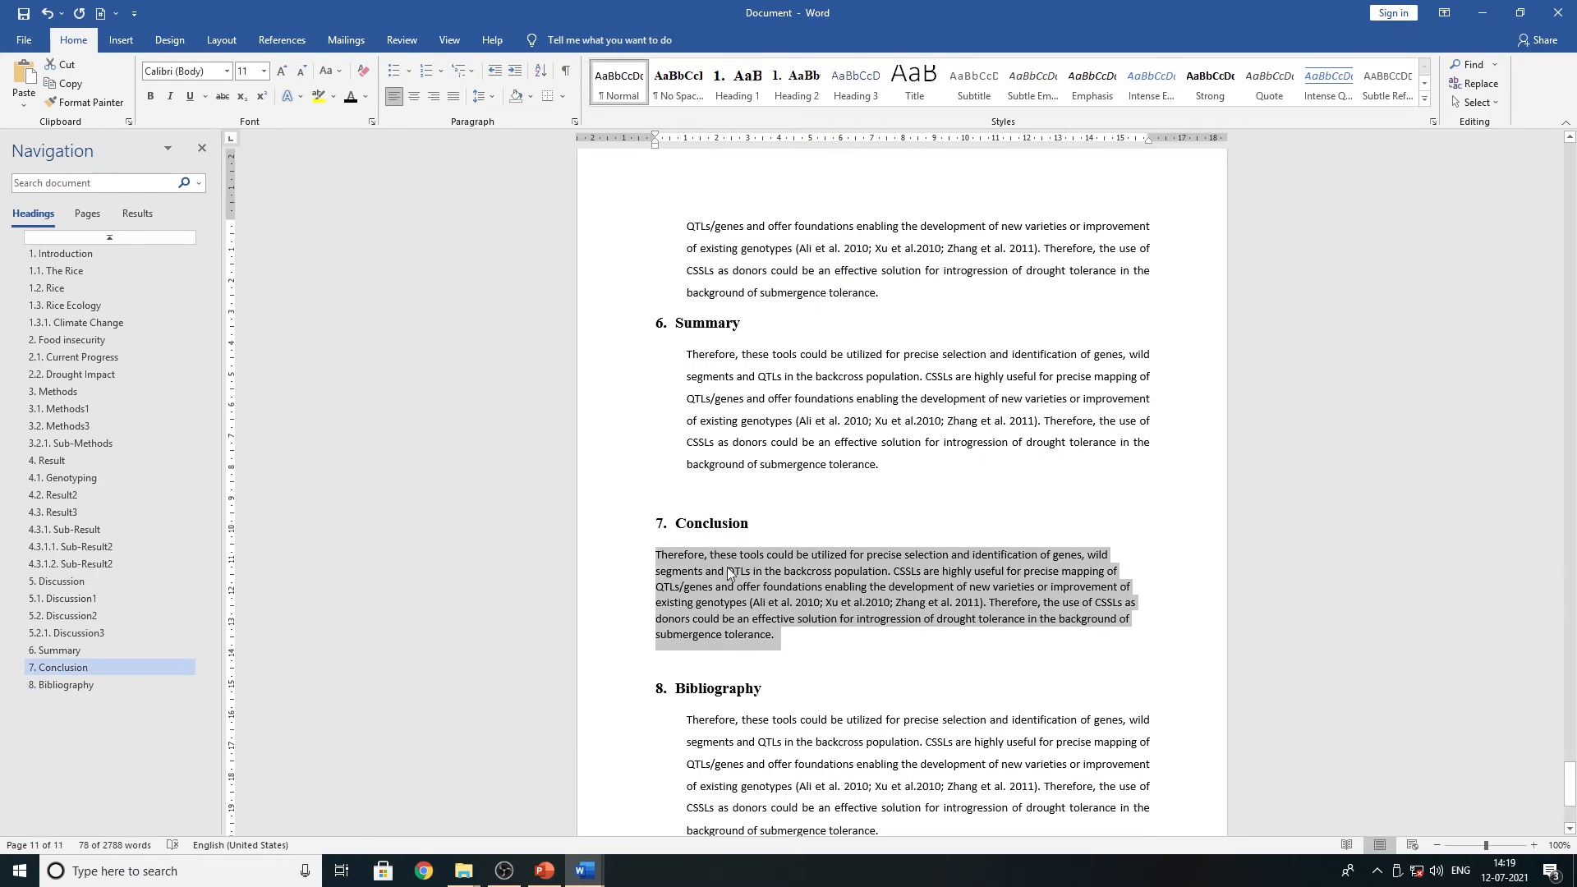
- Justify the Conclusion body paragraph and set its font to Times New Roman, size 12
{"action": "left_click", "coordinate": [453, 96]}
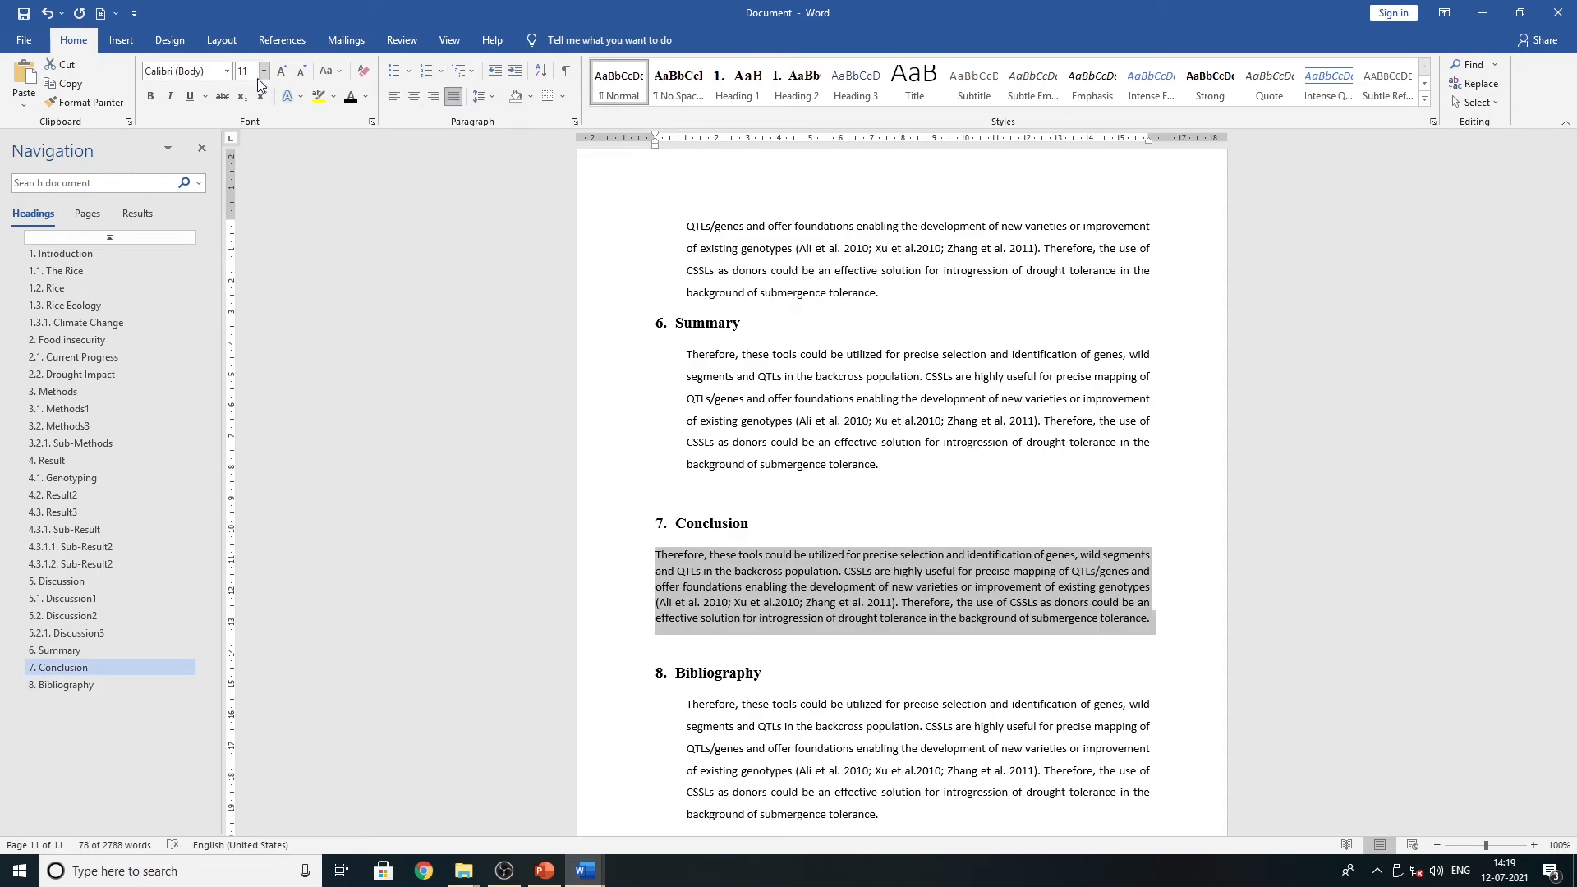
{"action": "left_click", "coordinate": [226, 71]}
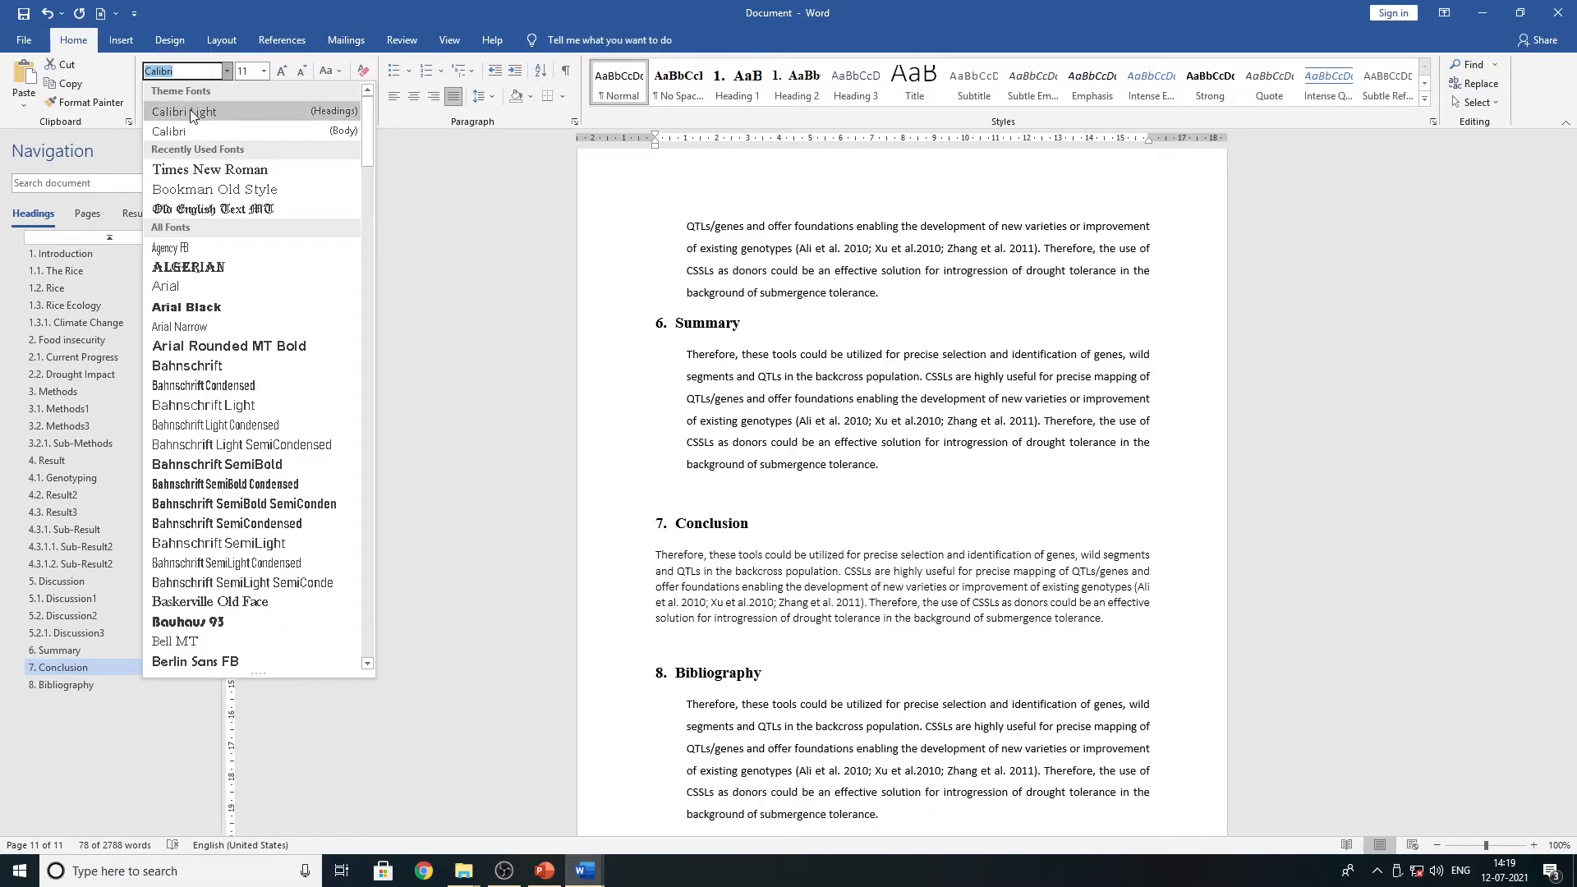
{"action": "left_click", "coordinate": [199, 169]}
{"action": "left_click", "coordinate": [276, 72]}
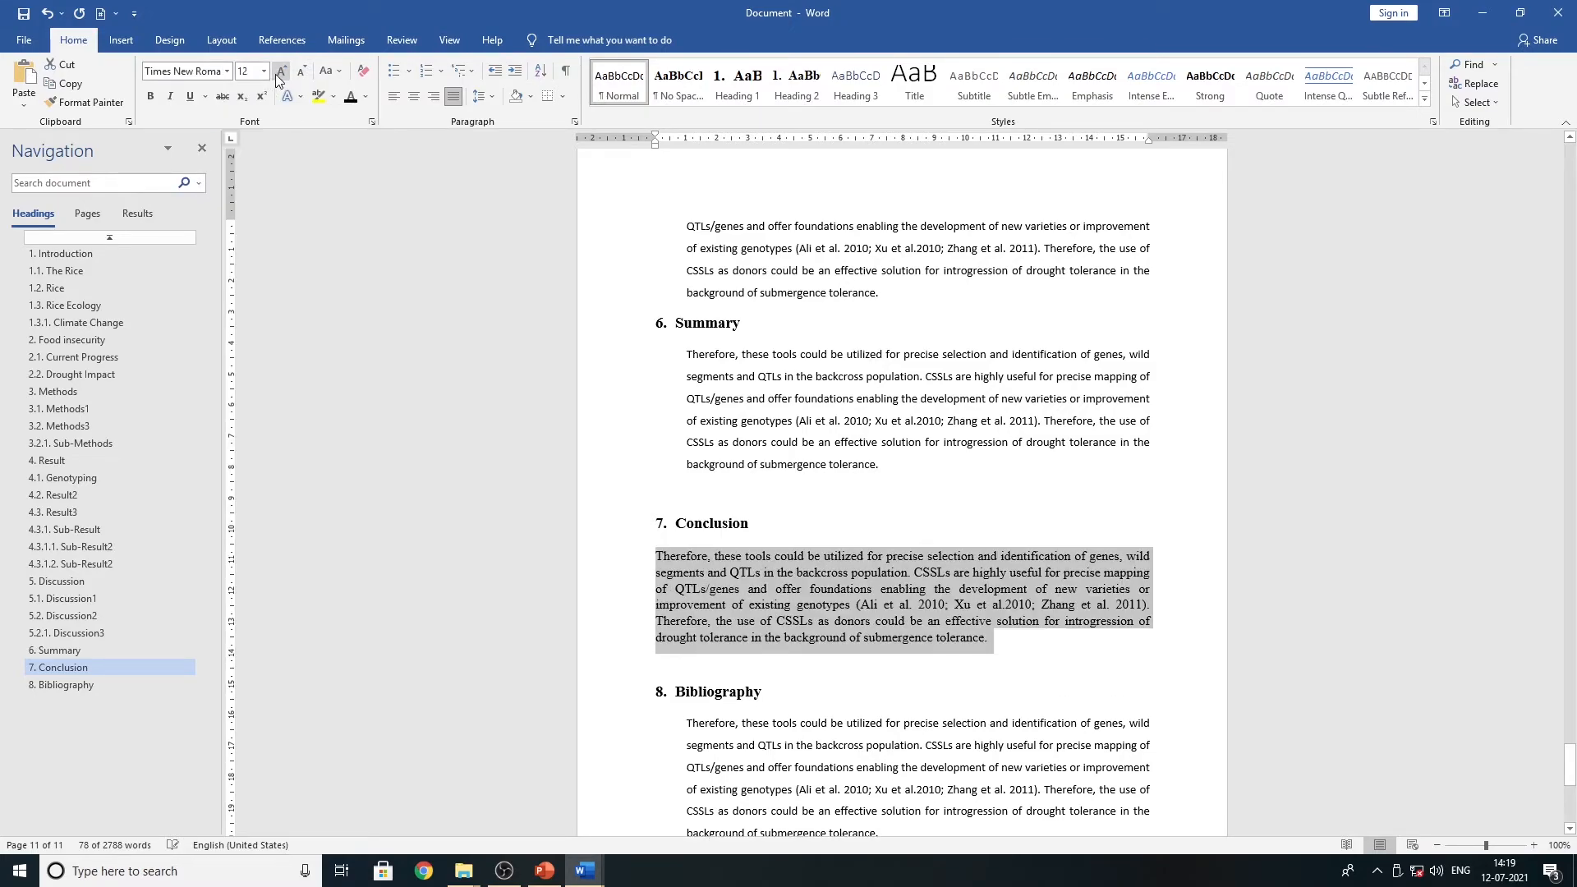
- Set the Conclusion paragraph's line spacing to 1.5 and indent it about 1 cm from the left margin
{"action": "left_click", "coordinate": [478, 96]}
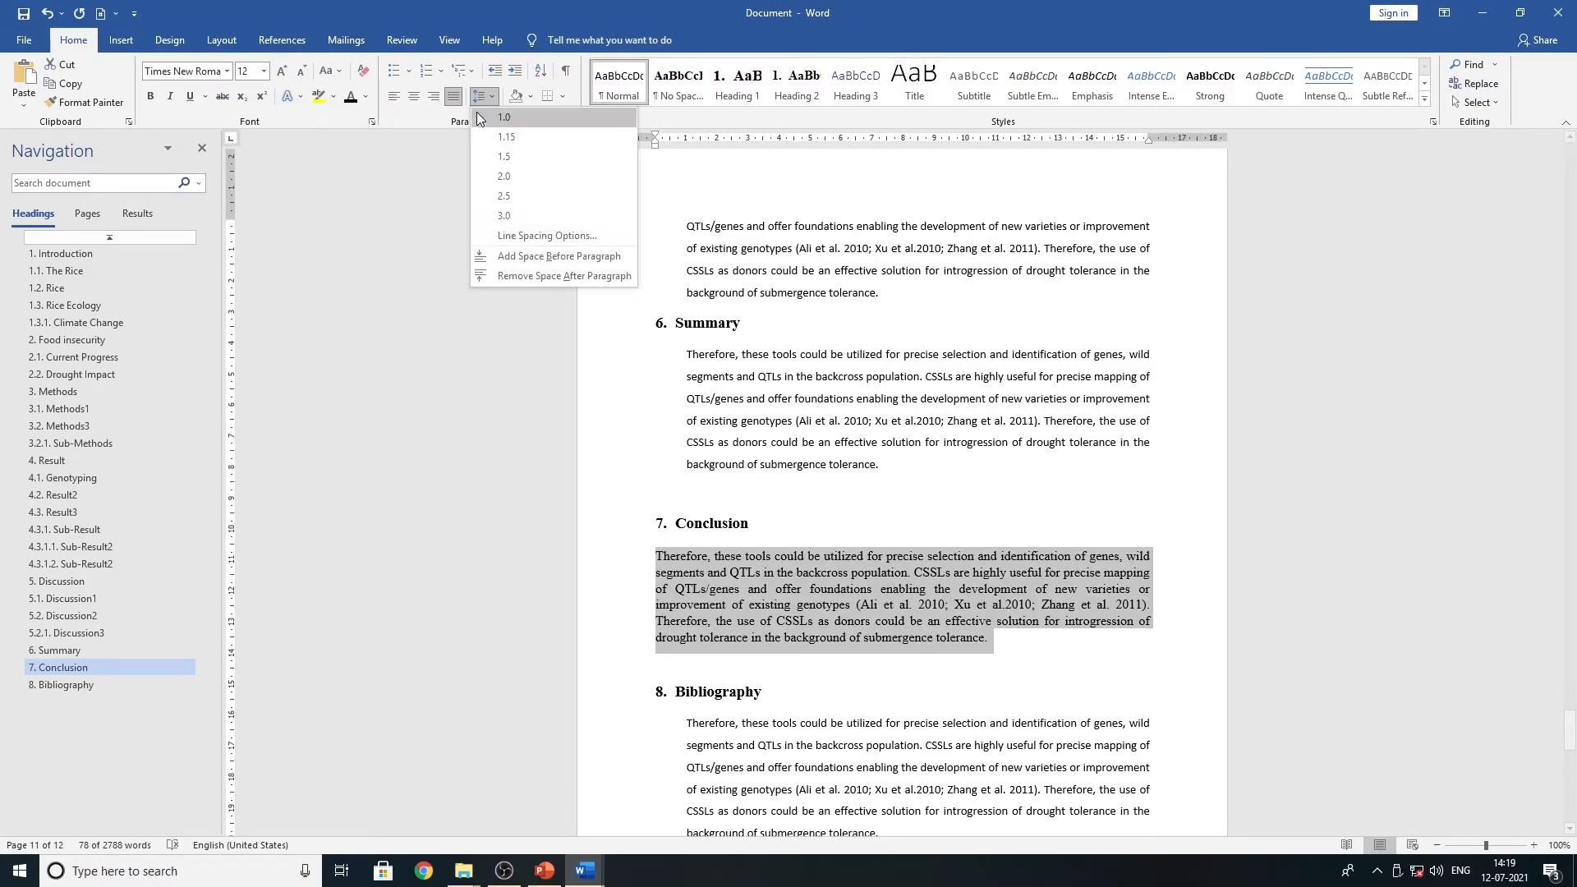
{"action": "left_click", "coordinate": [499, 162]}
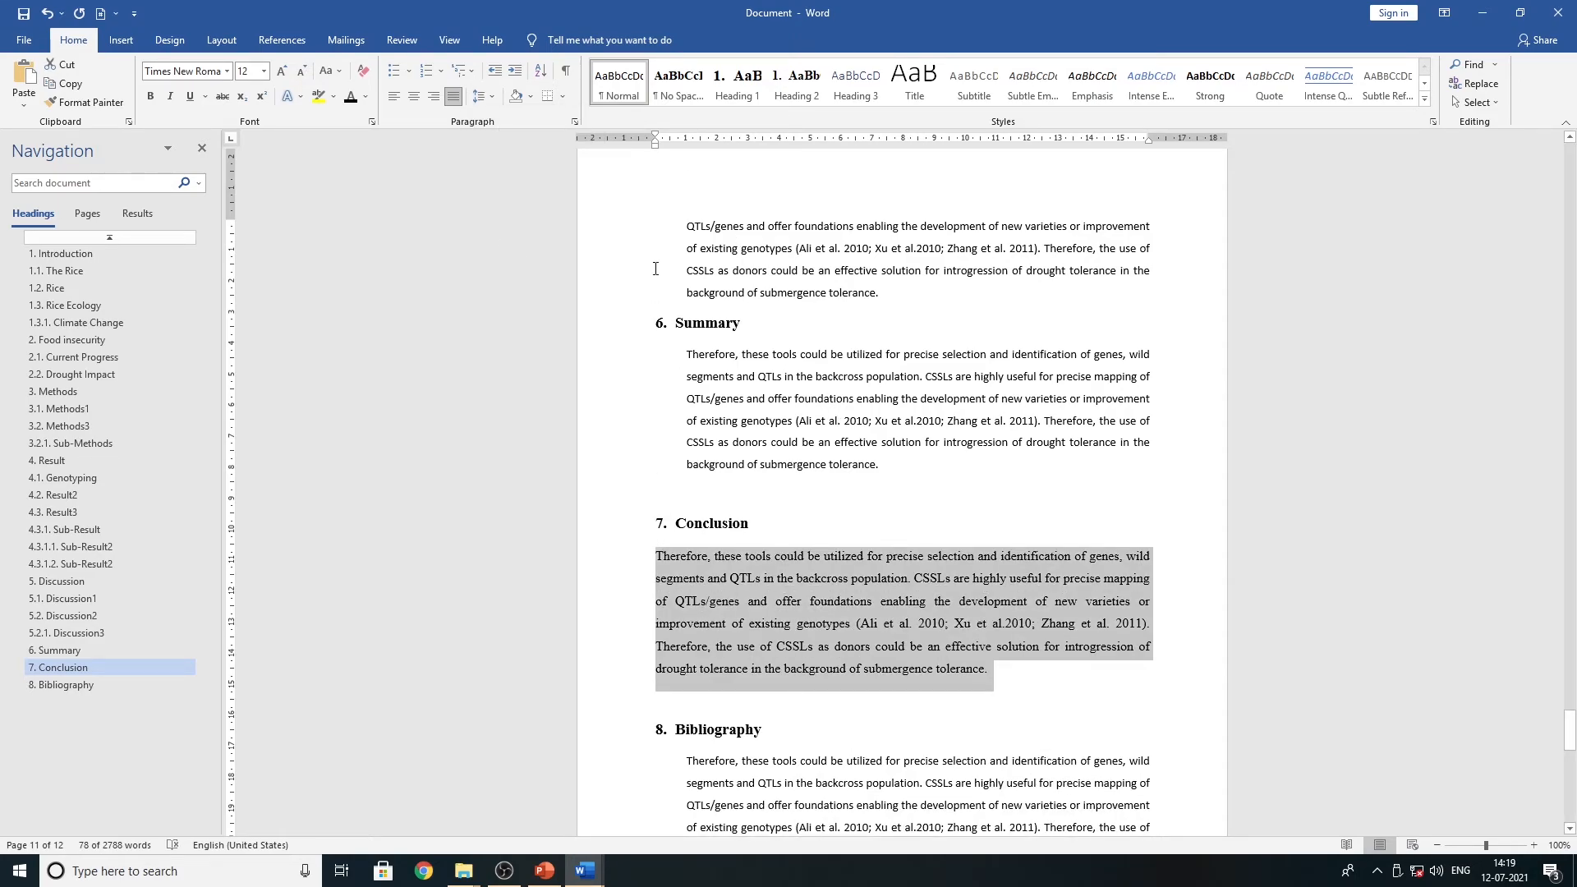
{"action": "left_click_drag", "start_coordinate": [655, 146], "coordinate": [688, 166]}
{"action": "left_click", "coordinate": [1056, 700]}
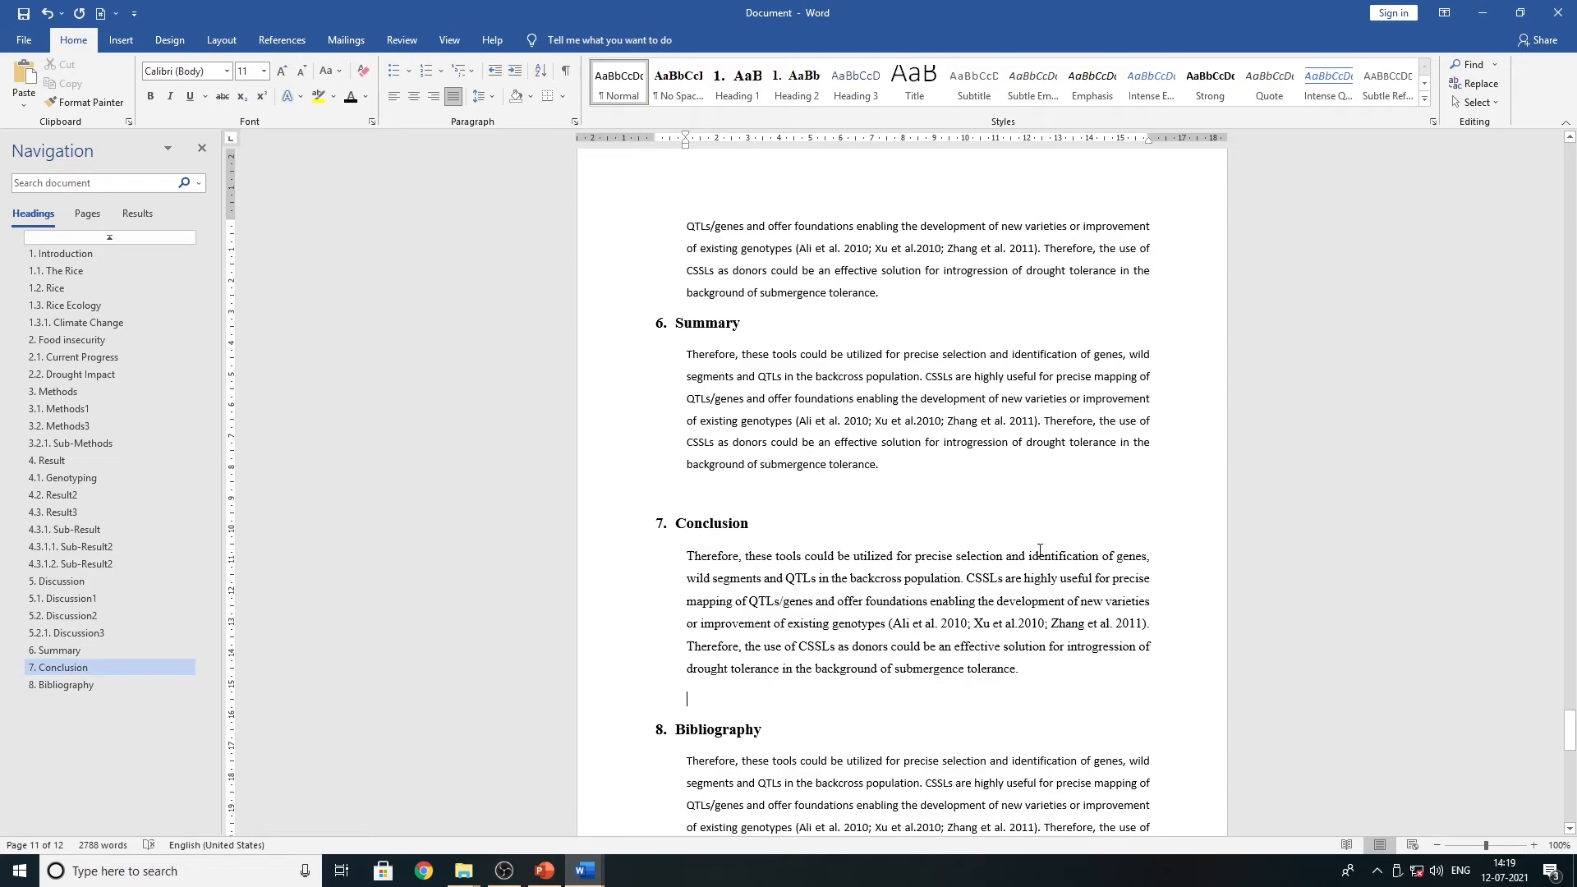
- Insert a page break before the Introduction heading to create an empty first page
{"action": "scroll", "coordinate": [1039, 550], "scroll_direction": "up", "scroll_amount": 15}
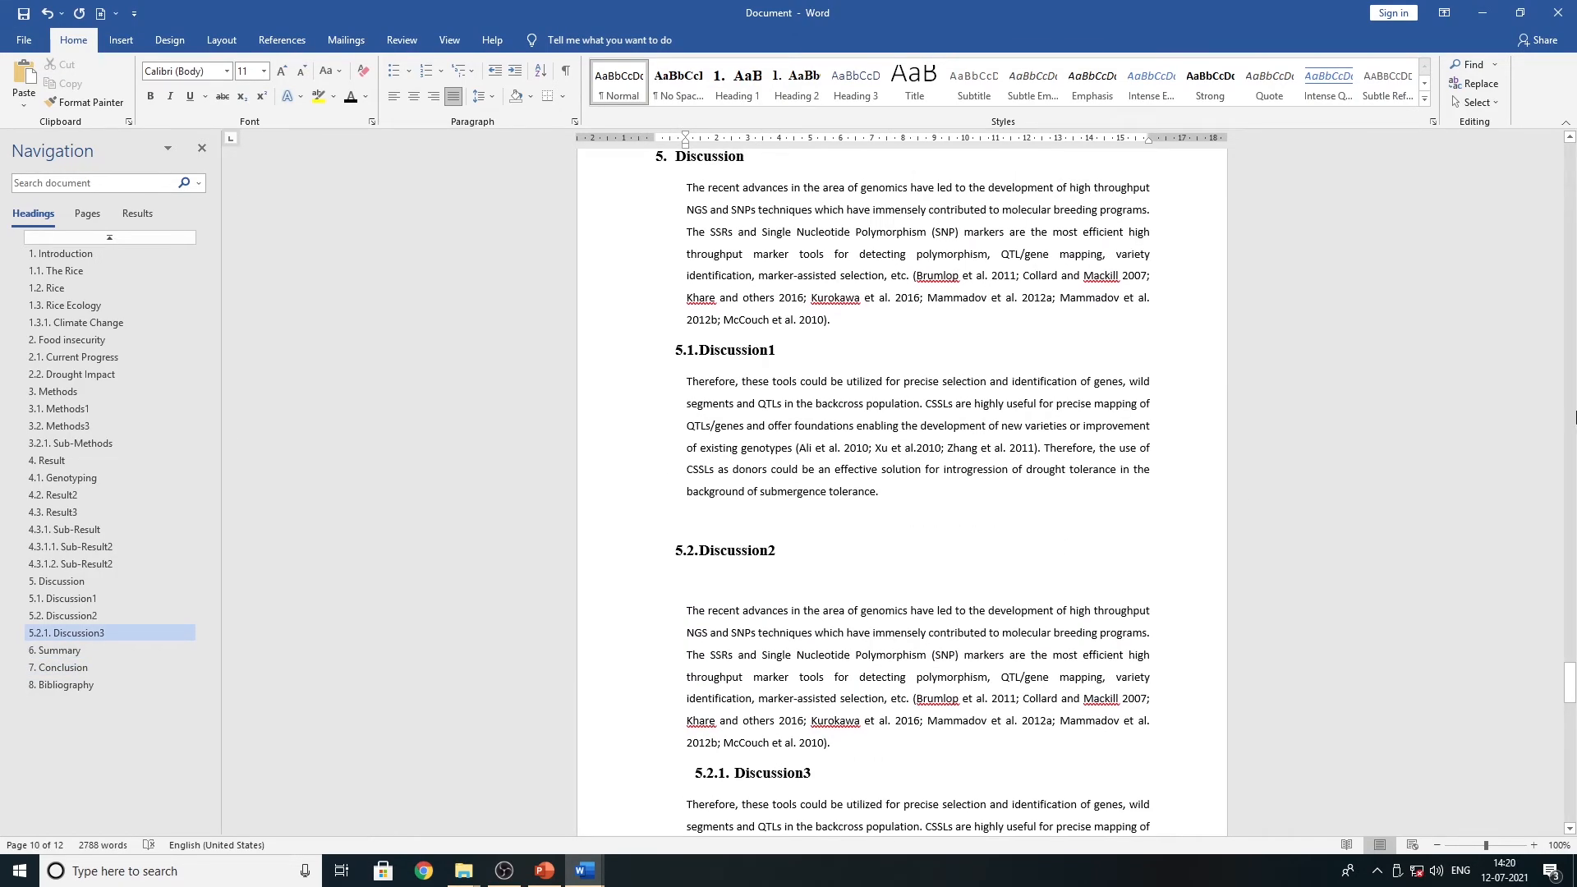
{"action": "left_click_drag", "start_coordinate": [1569, 681], "coordinate": [1569, 156]}
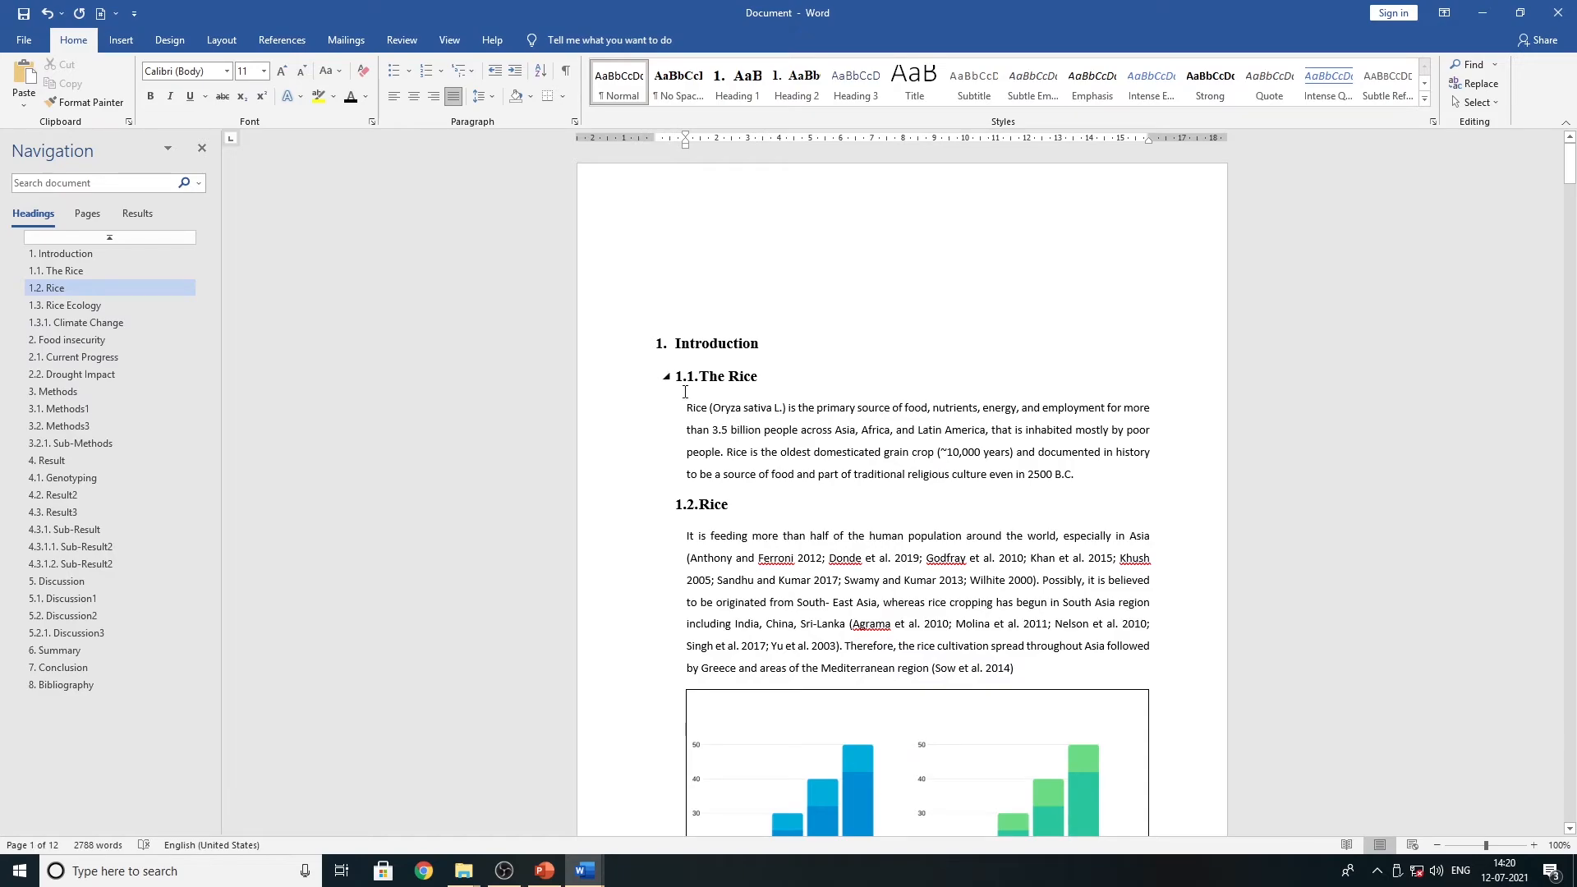
{"action": "left_click", "coordinate": [678, 309]}
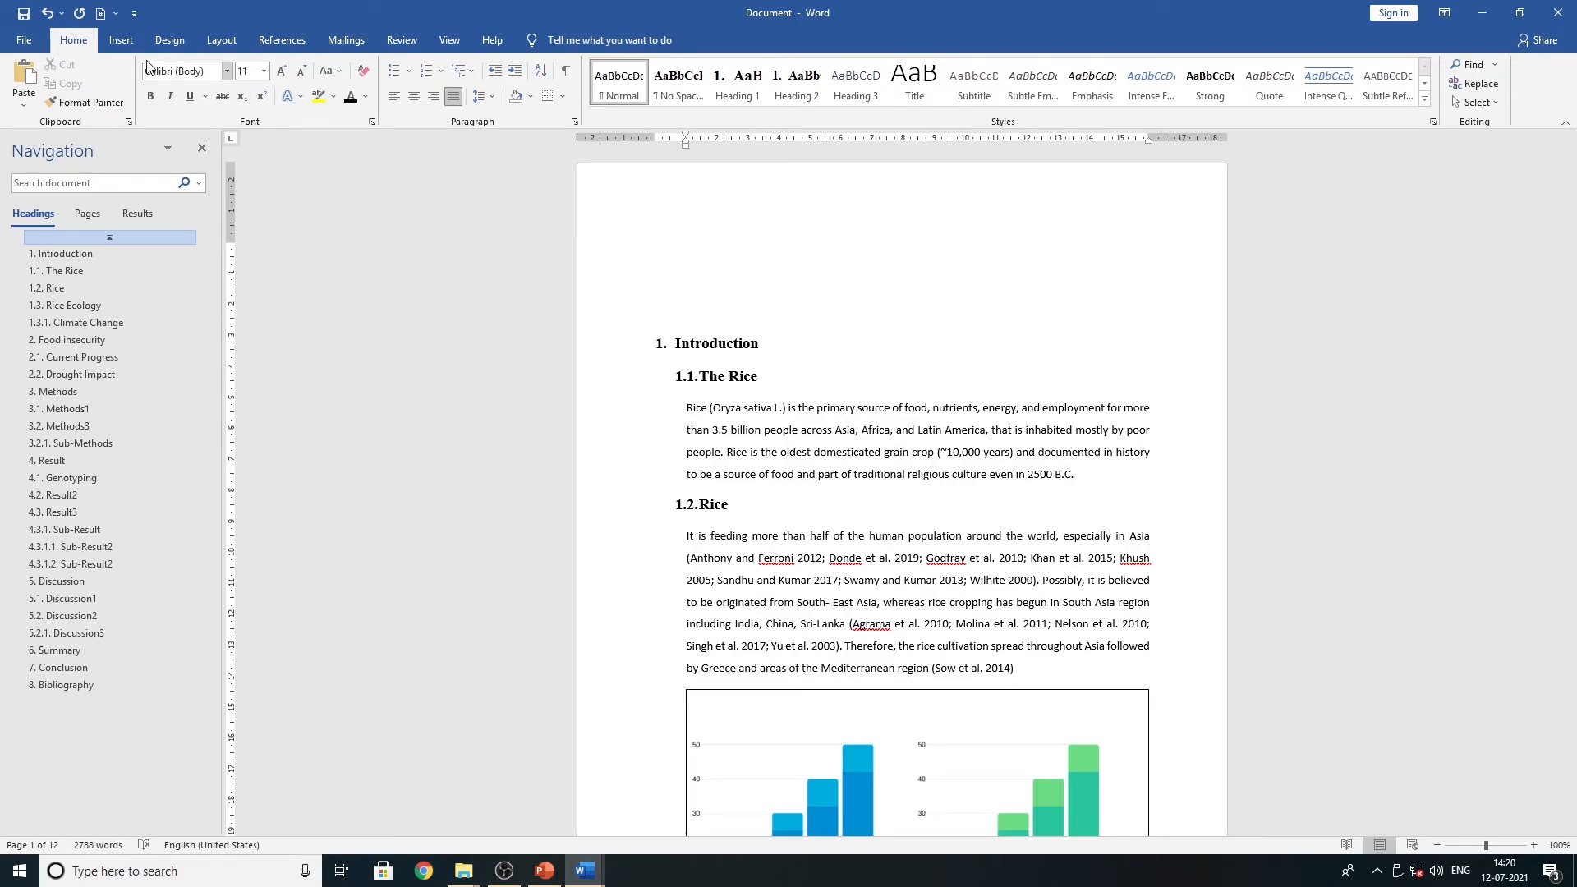
{"action": "left_click", "coordinate": [122, 41]}
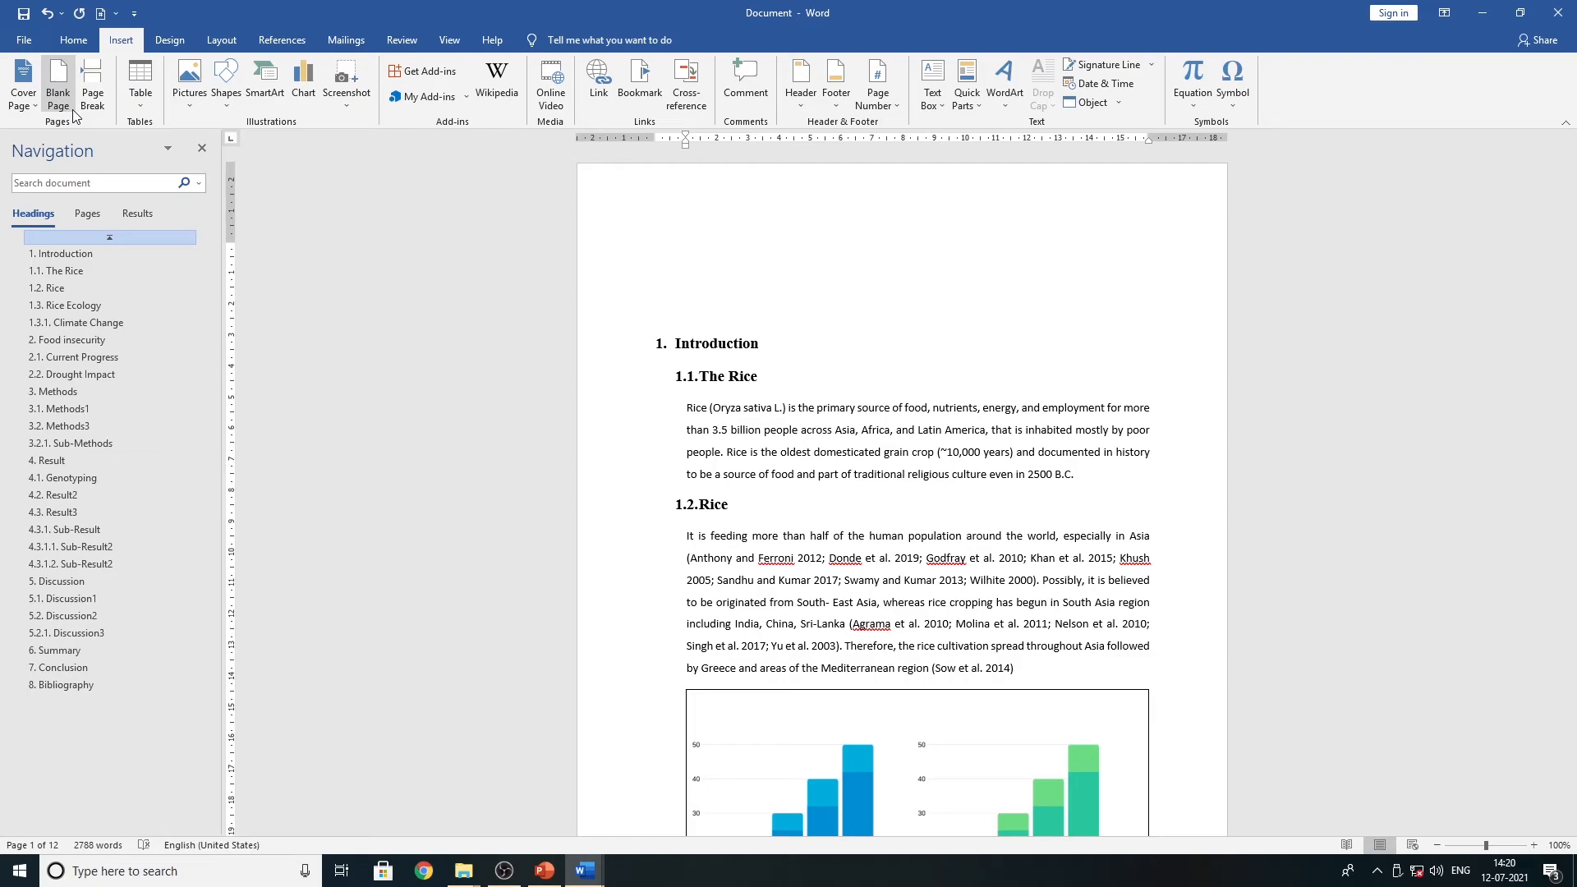
{"action": "left_click", "coordinate": [93, 109]}
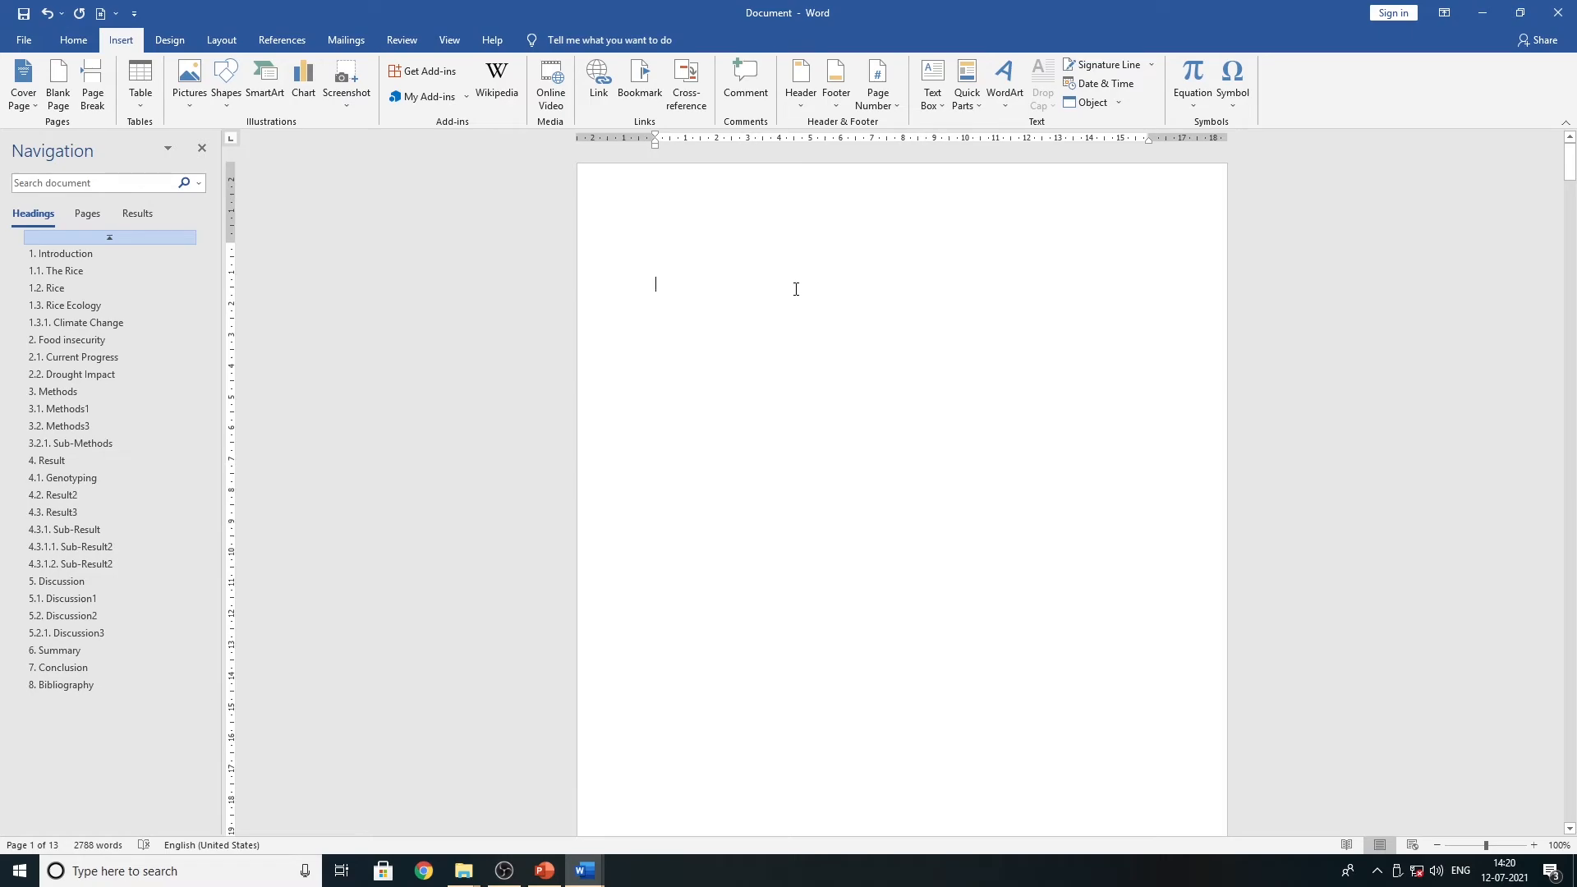
- Try inserting the Automatic Table 1 table of contents directly on the empty first page, and undo it
{"action": "left_click", "coordinate": [278, 47]}
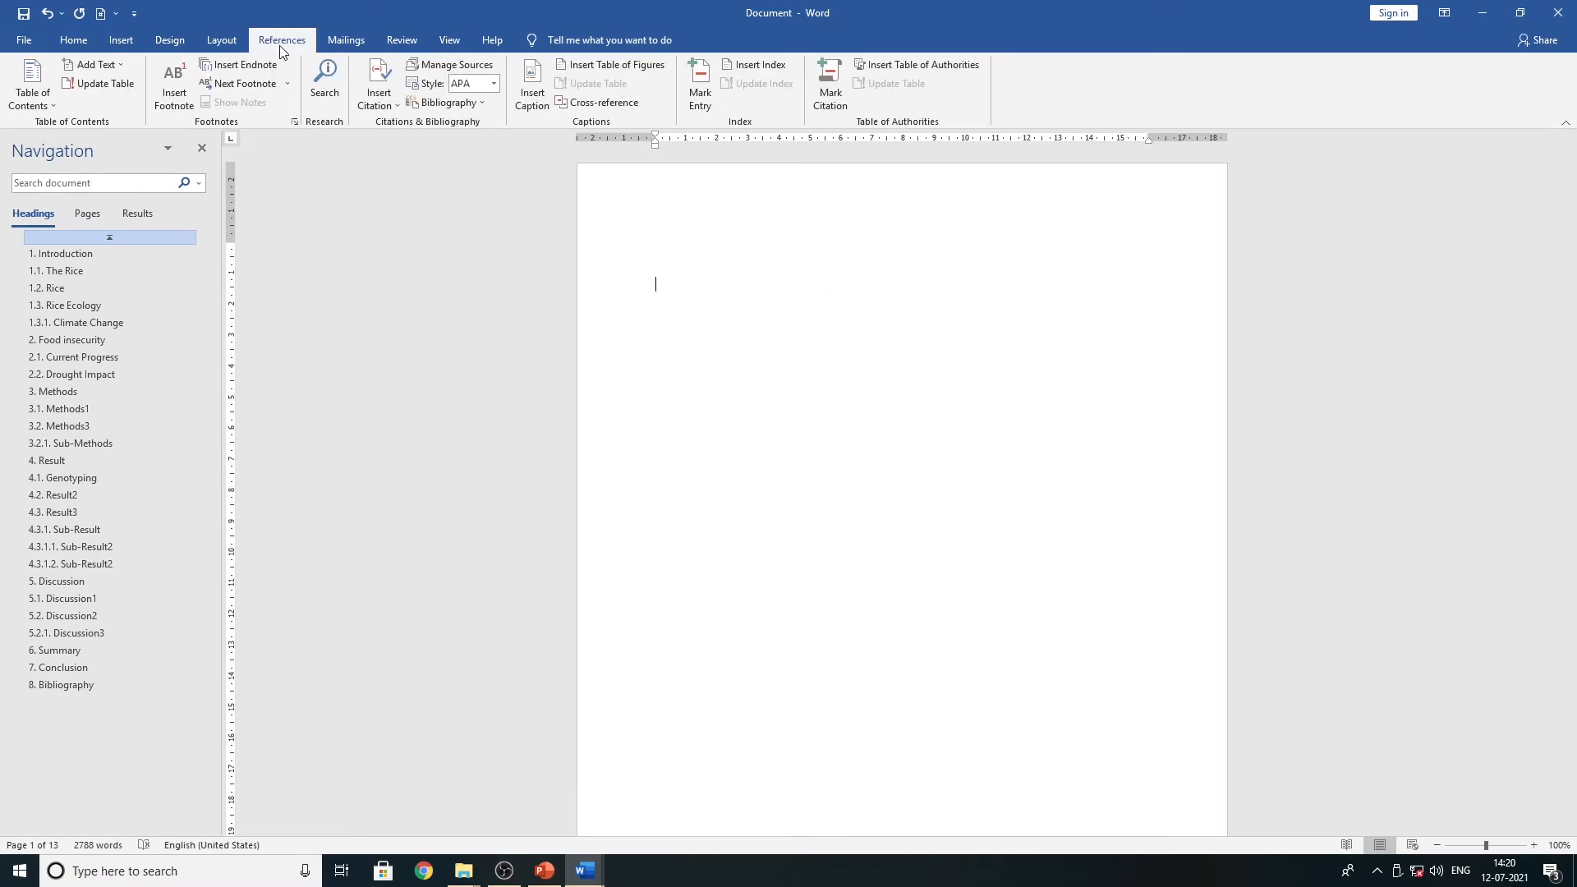
{"action": "left_click", "coordinate": [53, 107]}
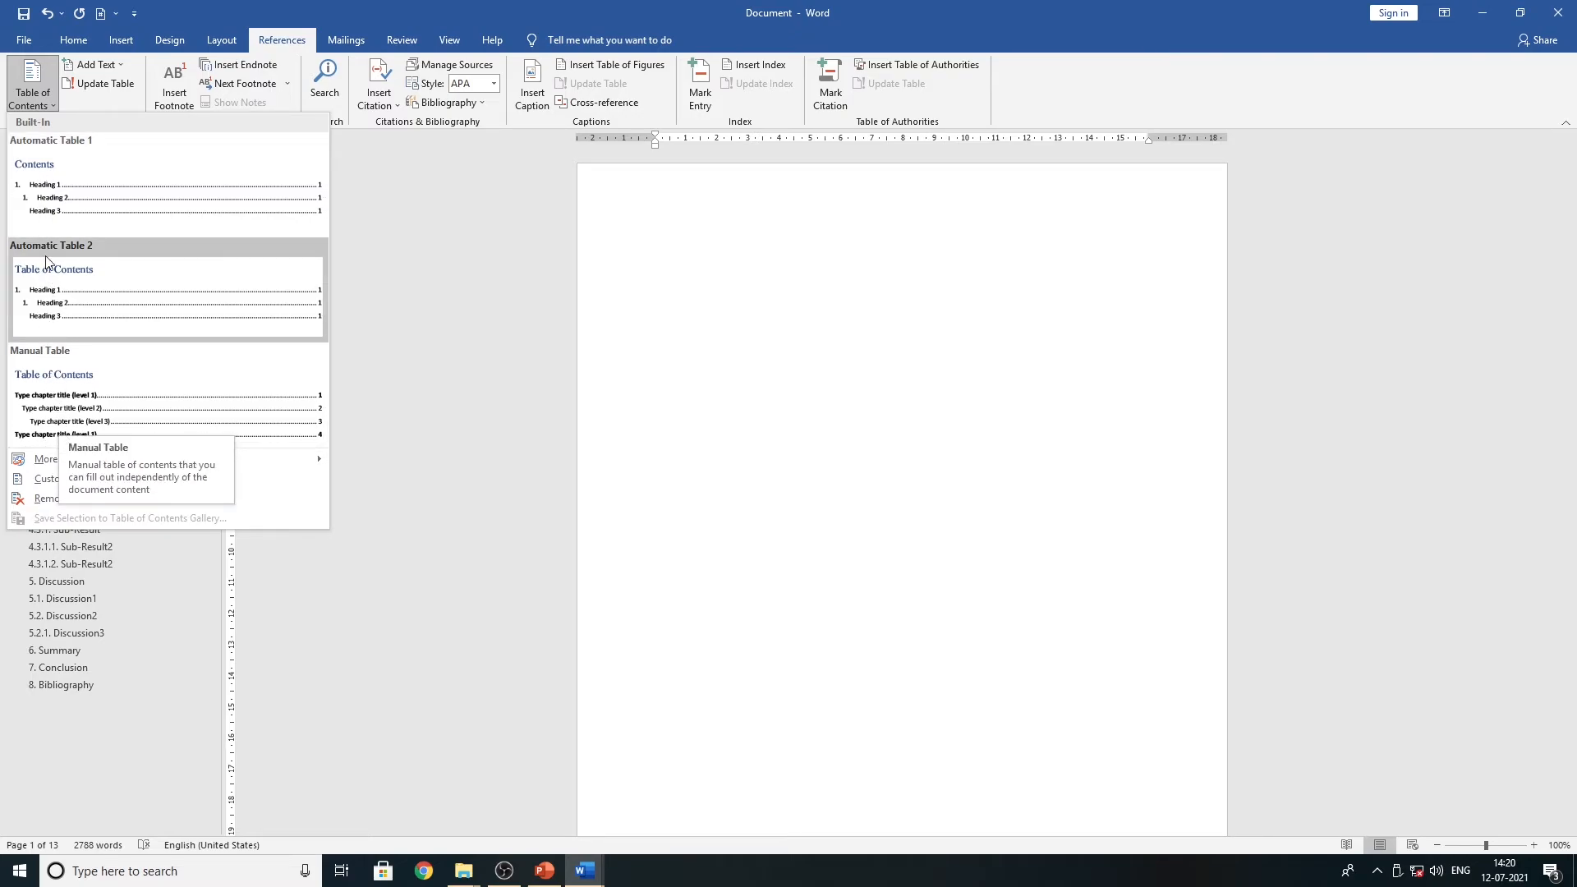
{"action": "left_click", "coordinate": [73, 213]}
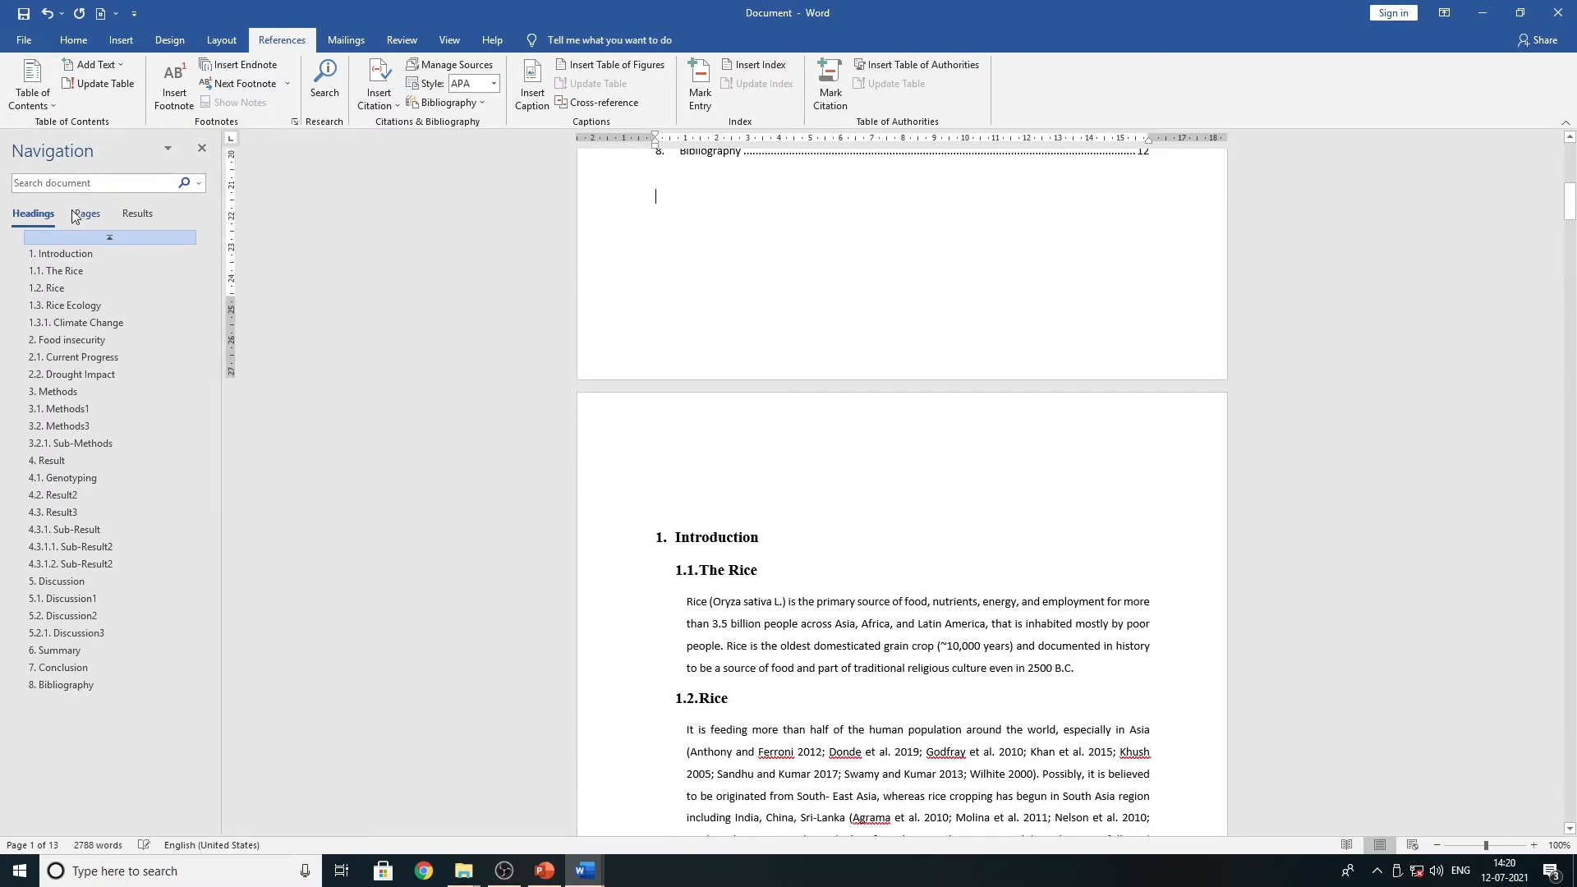
{"action": "scroll", "coordinate": [884, 444], "scroll_direction": "up", "scroll_amount": 8}
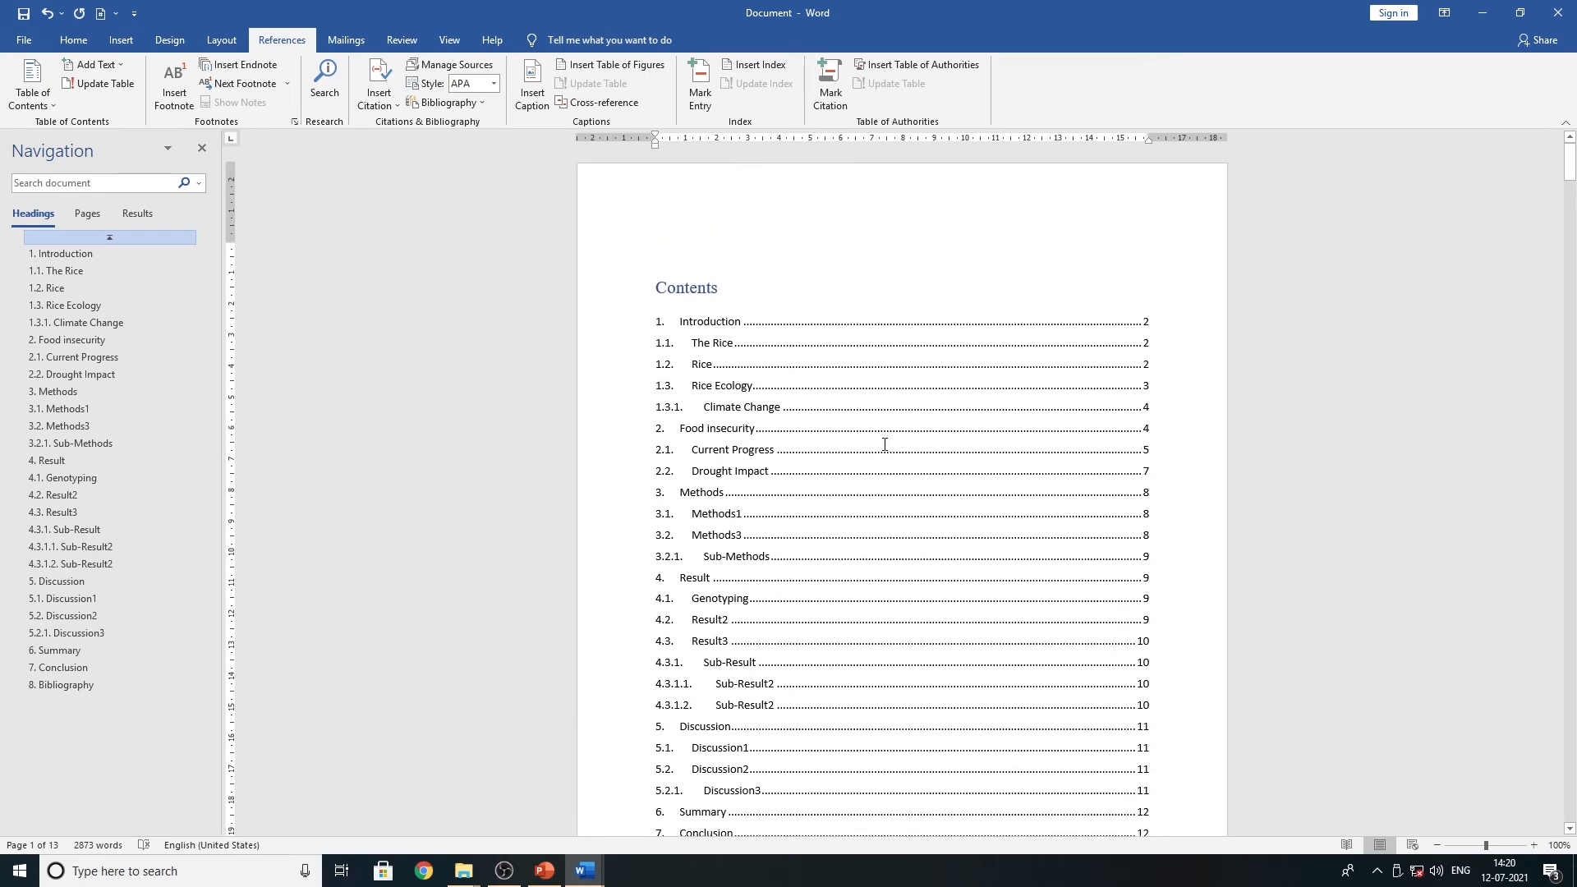
{"action": "key", "text": "ctrl+z"}
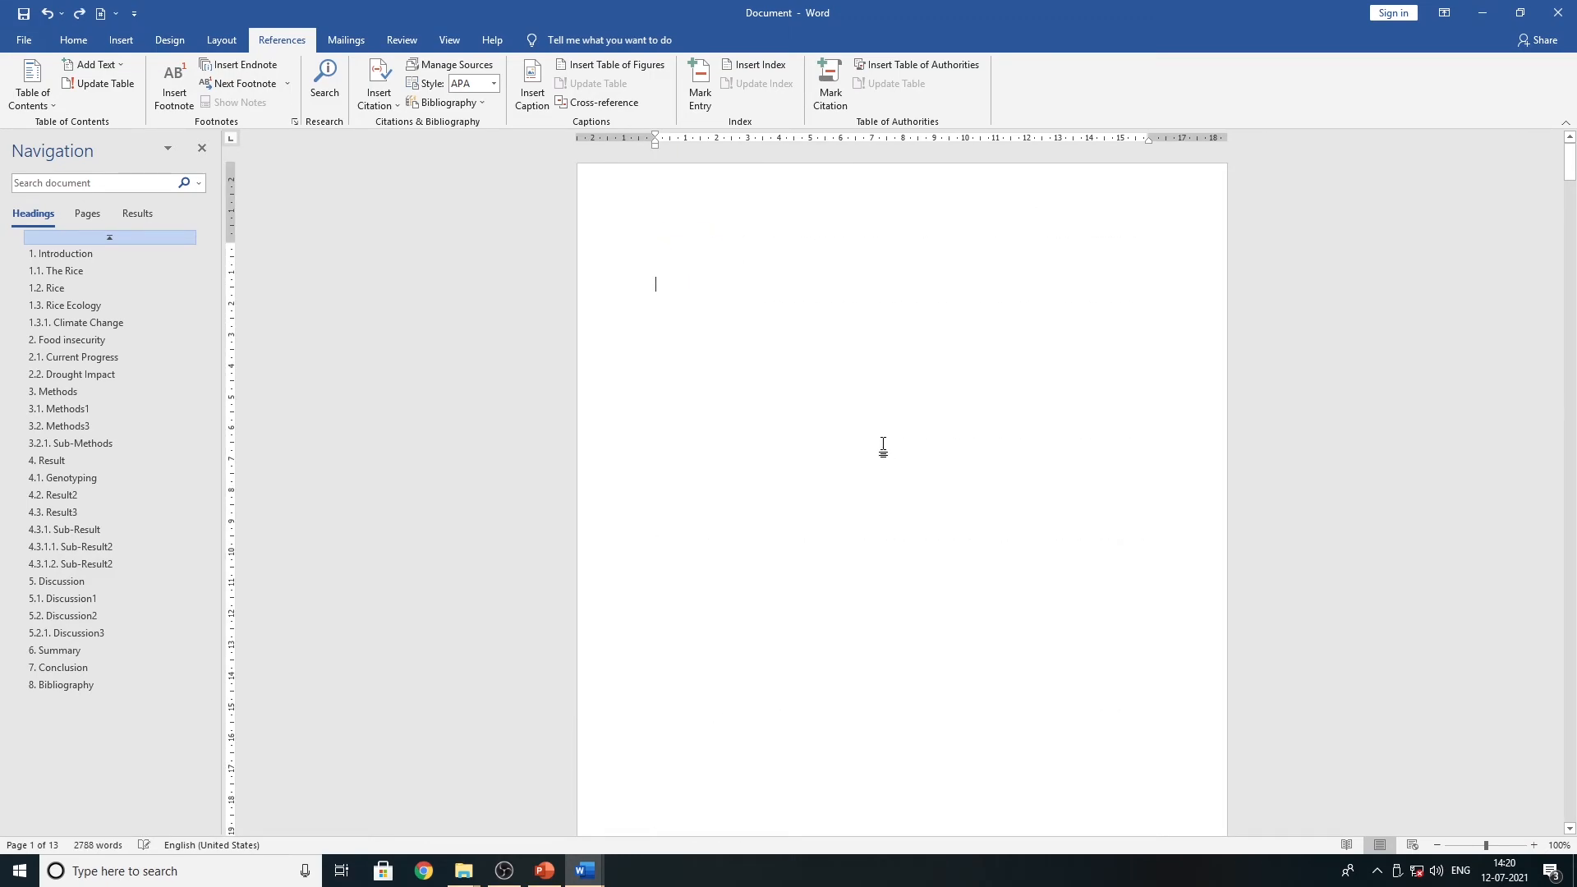
- Insert a one-cell table on the empty first page
{"action": "left_click", "coordinate": [73, 40]}
{"action": "left_click", "coordinate": [120, 40]}
{"action": "left_click", "coordinate": [141, 102]}
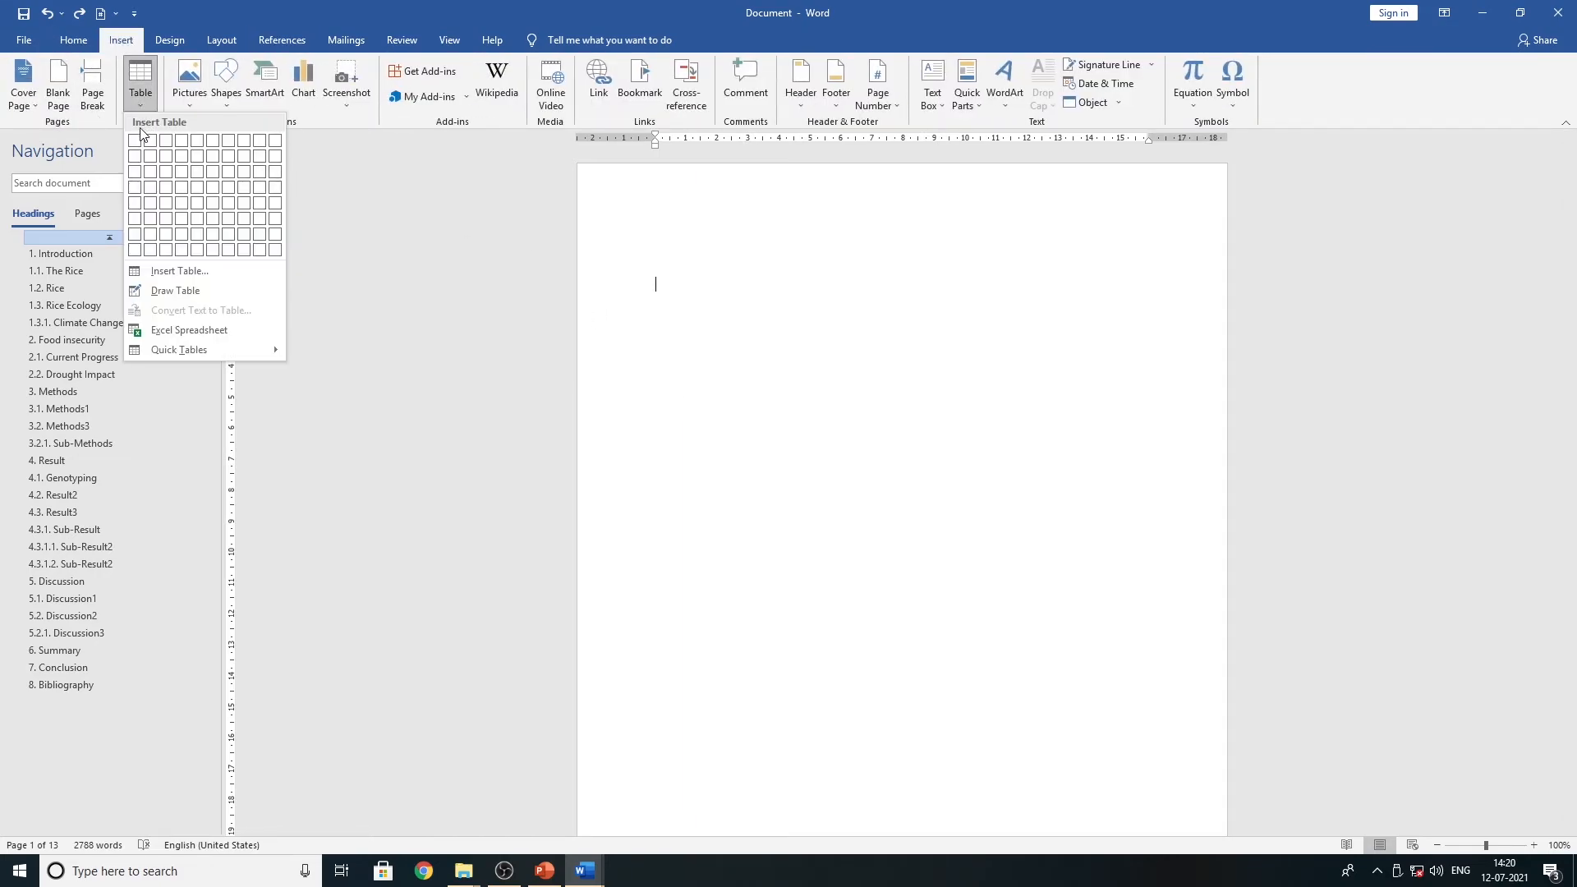
{"action": "left_click", "coordinate": [137, 141]}
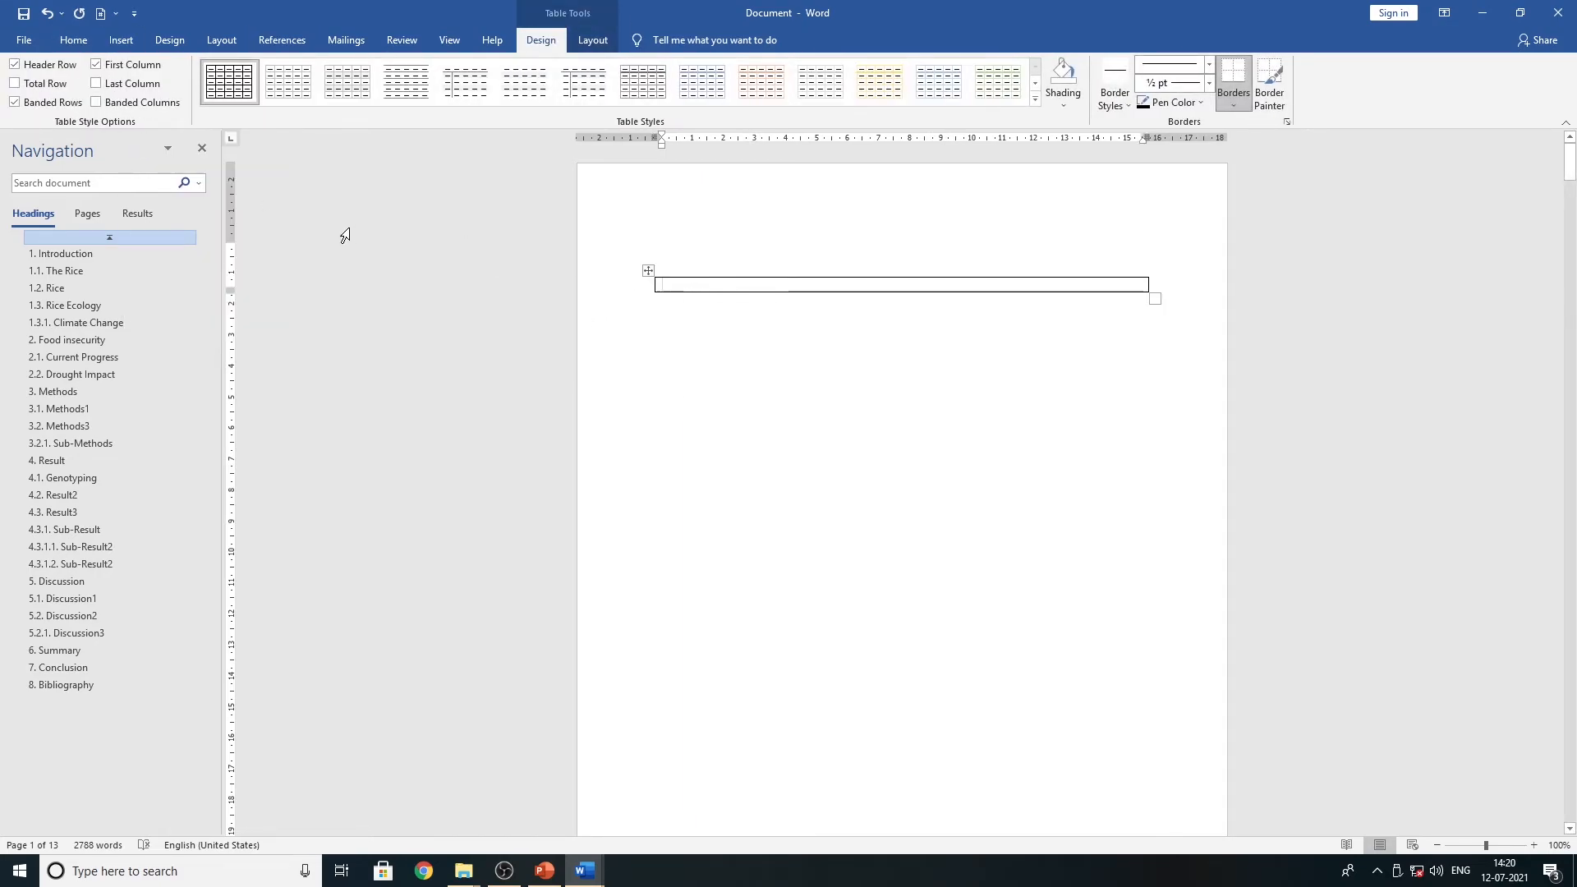
{"action": "left_click", "coordinate": [74, 41]}
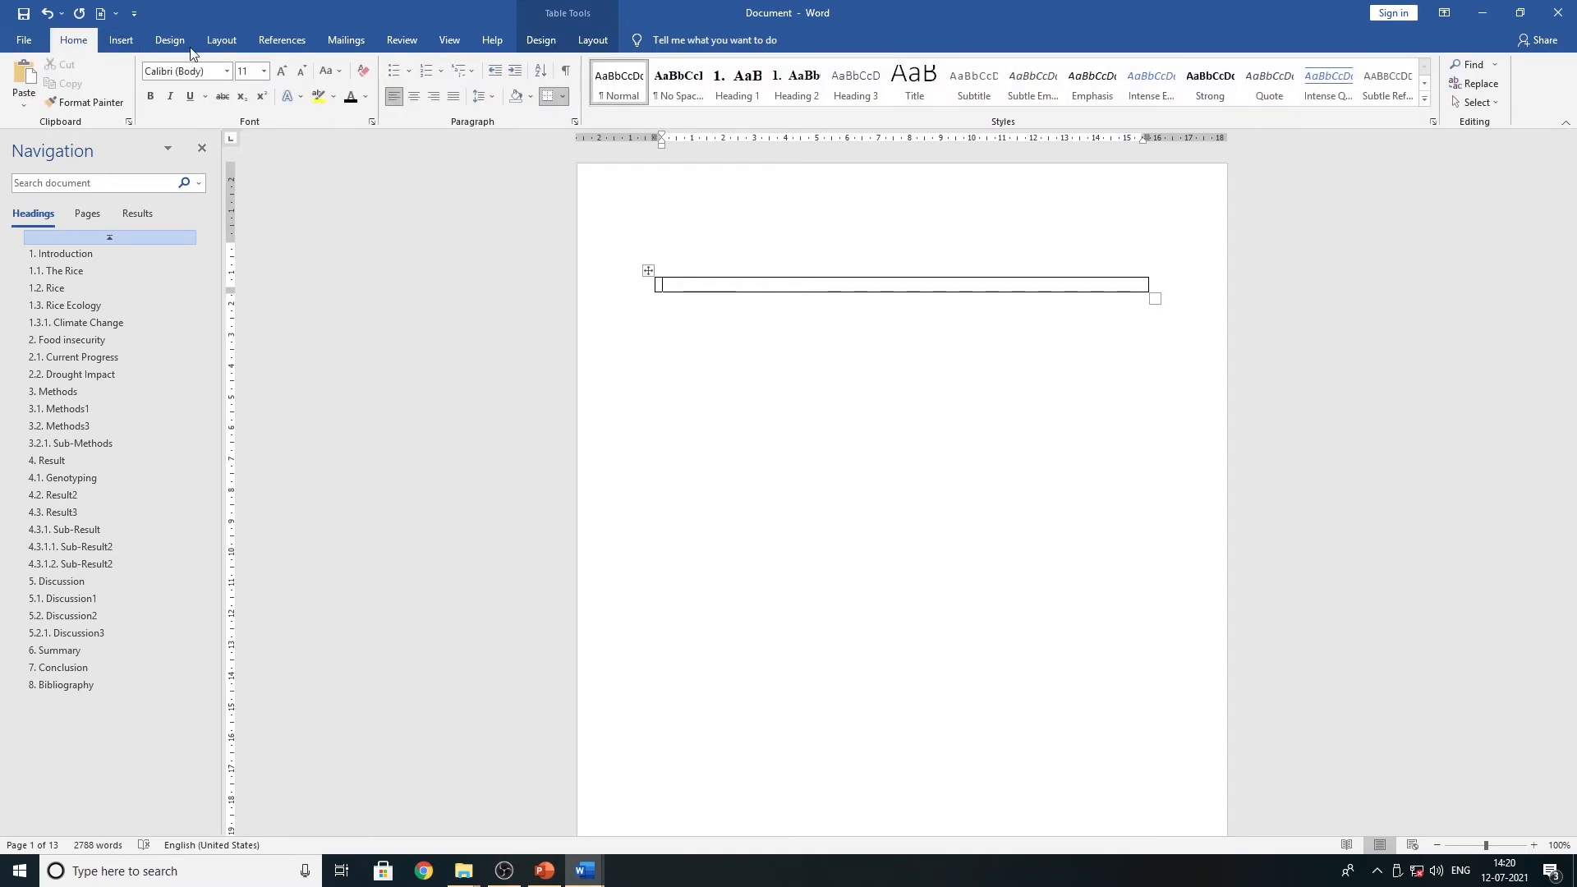
- Insert the Automatic Table 1 table of contents inside the one-cell table on the first page
{"action": "left_click", "coordinate": [303, 48]}
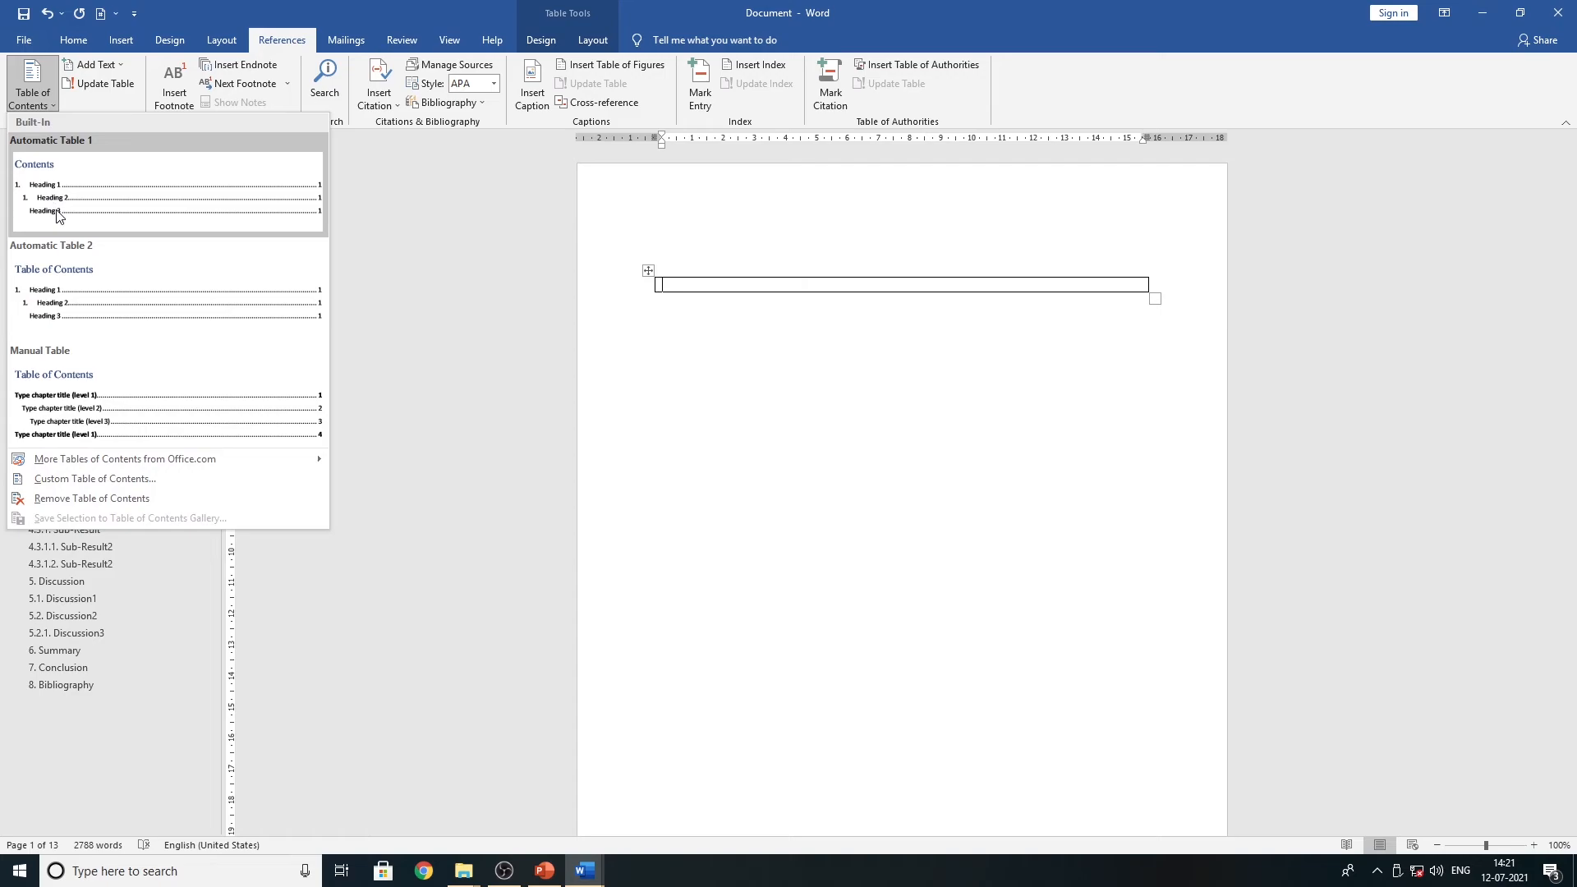
{"action": "left_click", "coordinate": [56, 212]}
{"action": "scroll", "coordinate": [737, 359], "scroll_direction": "up", "scroll_amount": 10}
{"action": "scroll", "coordinate": [738, 358], "scroll_direction": "up", "scroll_amount": 2}
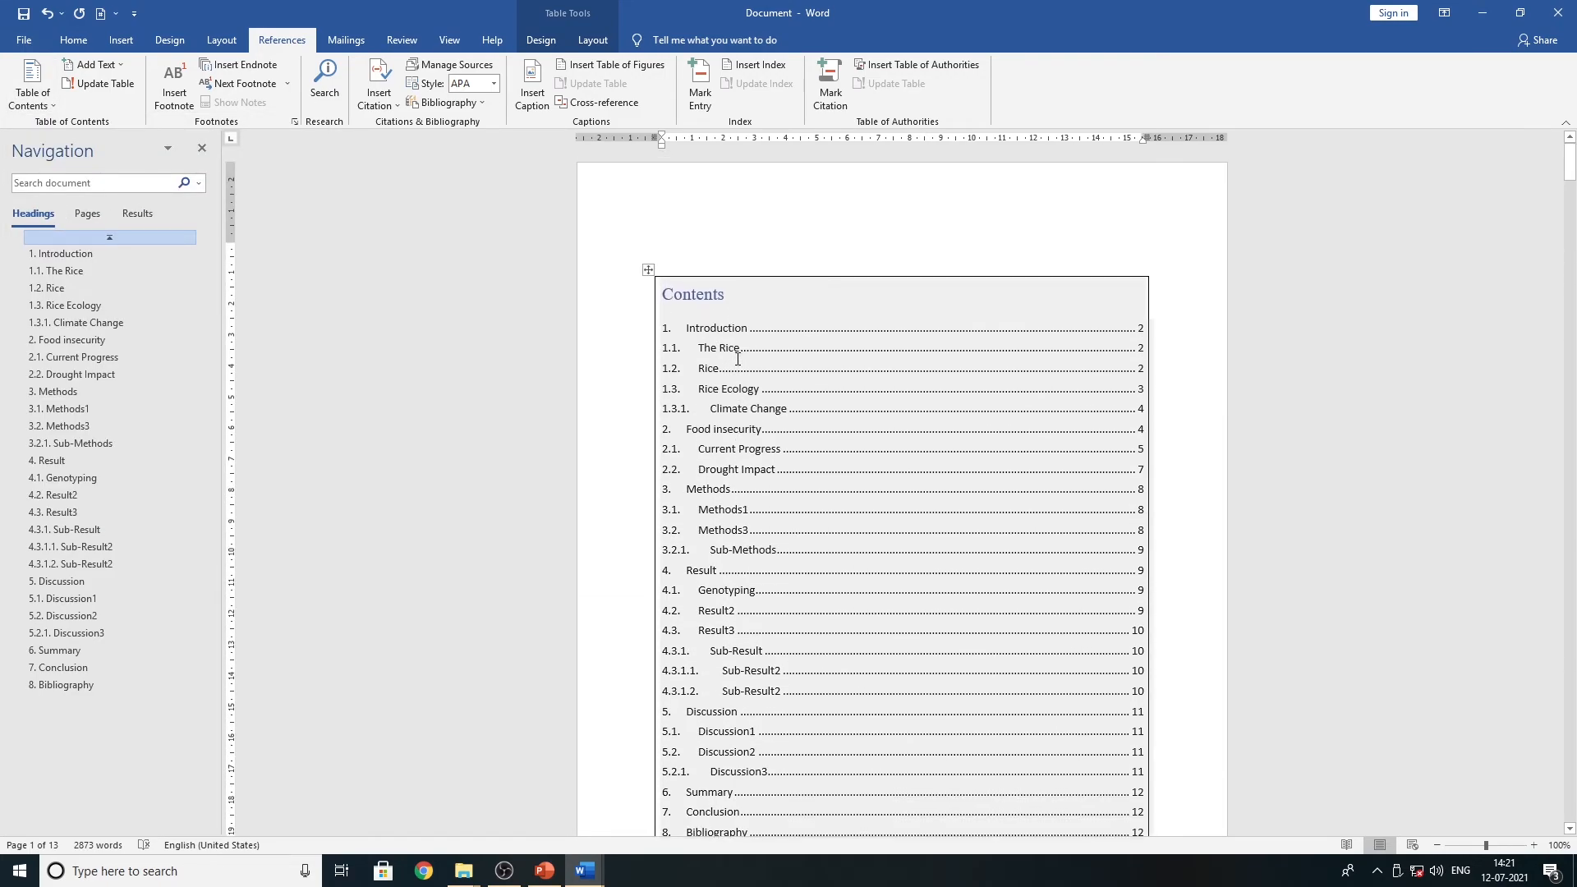
{"action": "left_click", "coordinate": [1199, 457]}
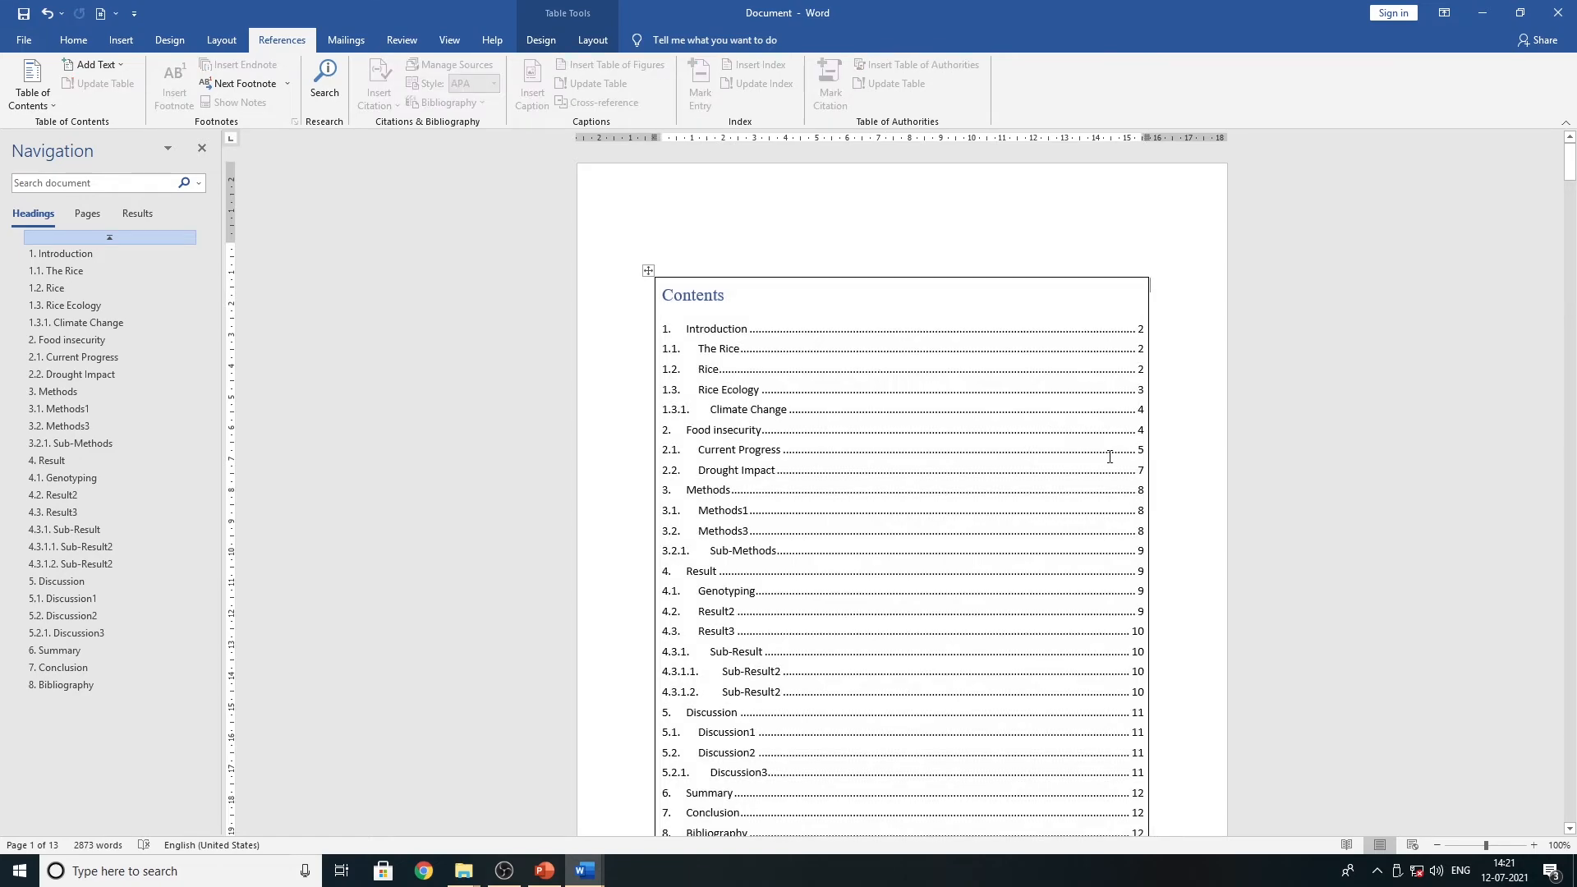
- Examine the entries and page numbers of the table of contents on the first page
{"action": "left_click", "coordinate": [1126, 457]}
{"action": "scroll", "coordinate": [993, 473], "scroll_direction": "down", "scroll_amount": 4}
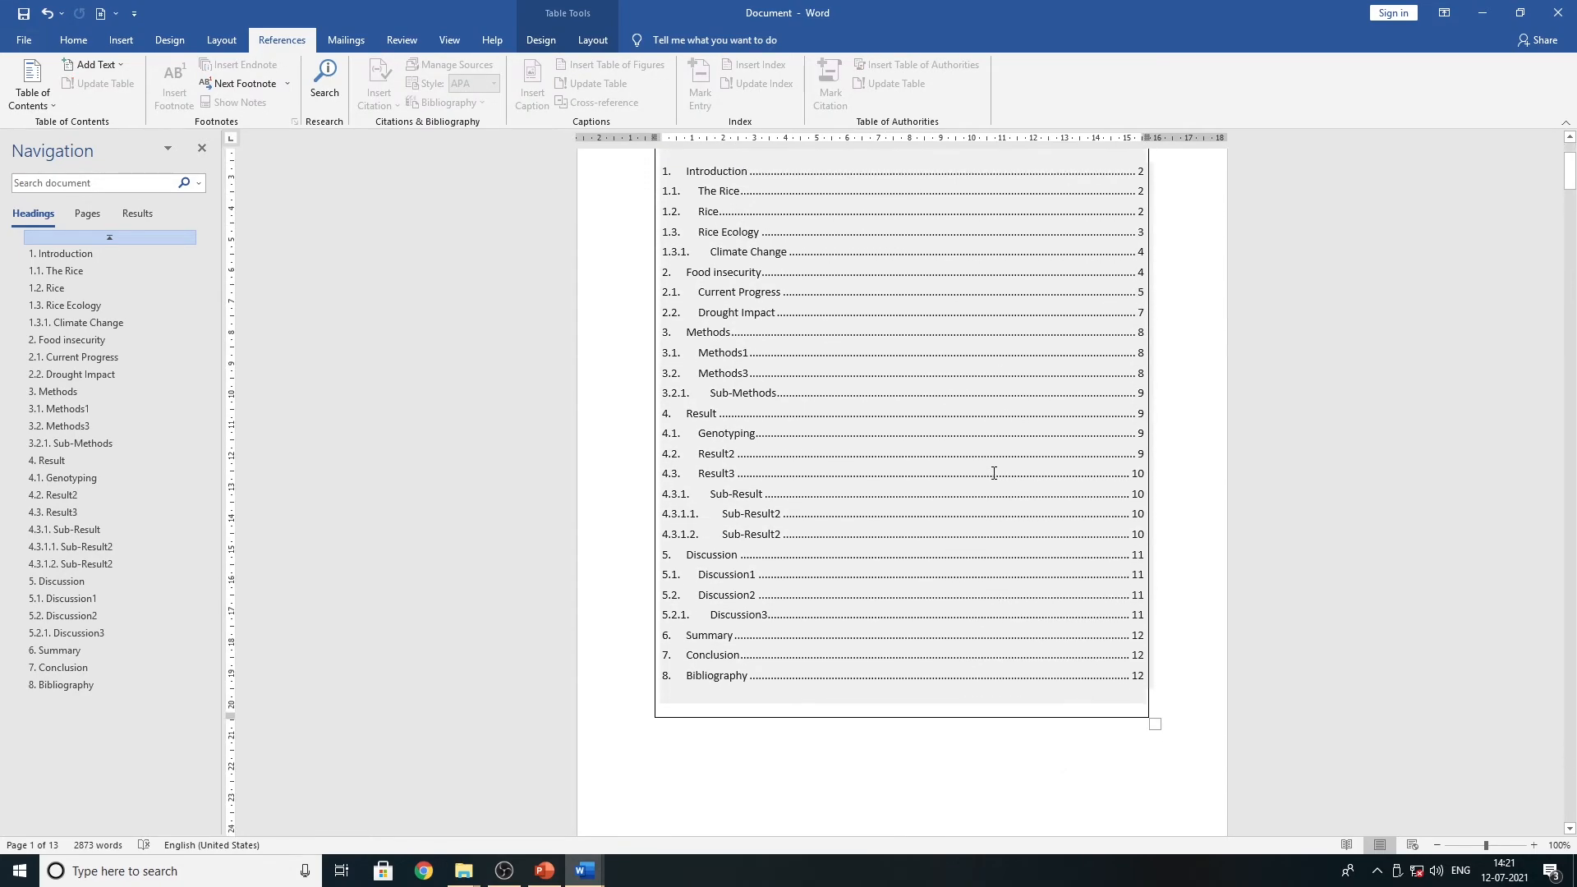
{"action": "scroll", "coordinate": [994, 473], "scroll_direction": "down", "scroll_amount": 4}
{"action": "scroll", "coordinate": [994, 473], "scroll_direction": "up", "scroll_amount": 4}
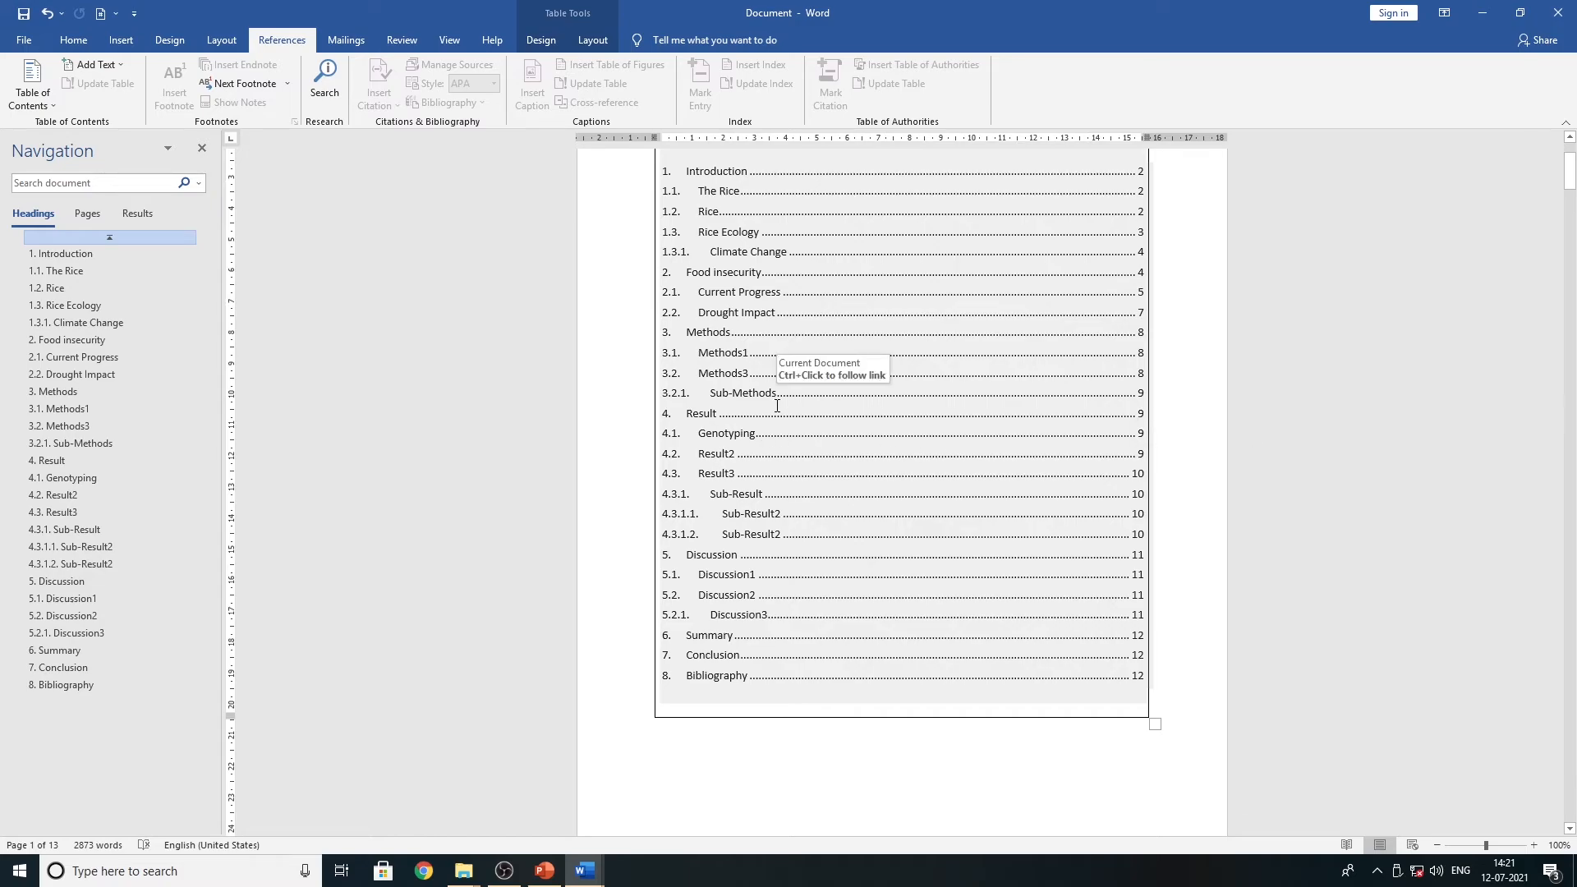
{"action": "left_click", "coordinate": [915, 743]}
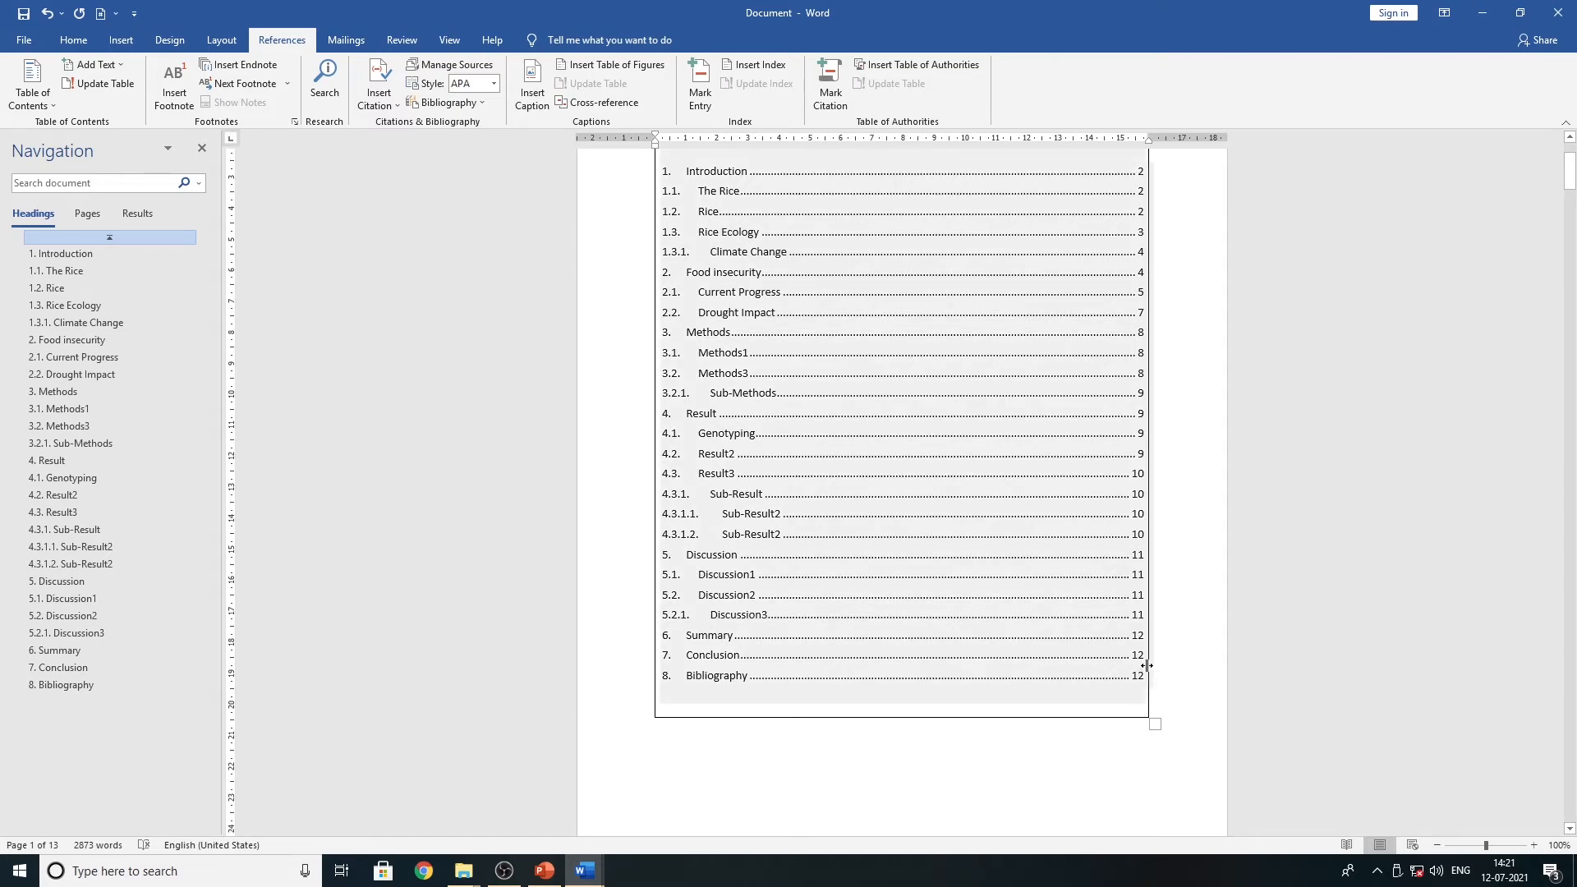
{"action": "scroll", "coordinate": [1206, 657], "scroll_direction": "up", "scroll_amount": 3}
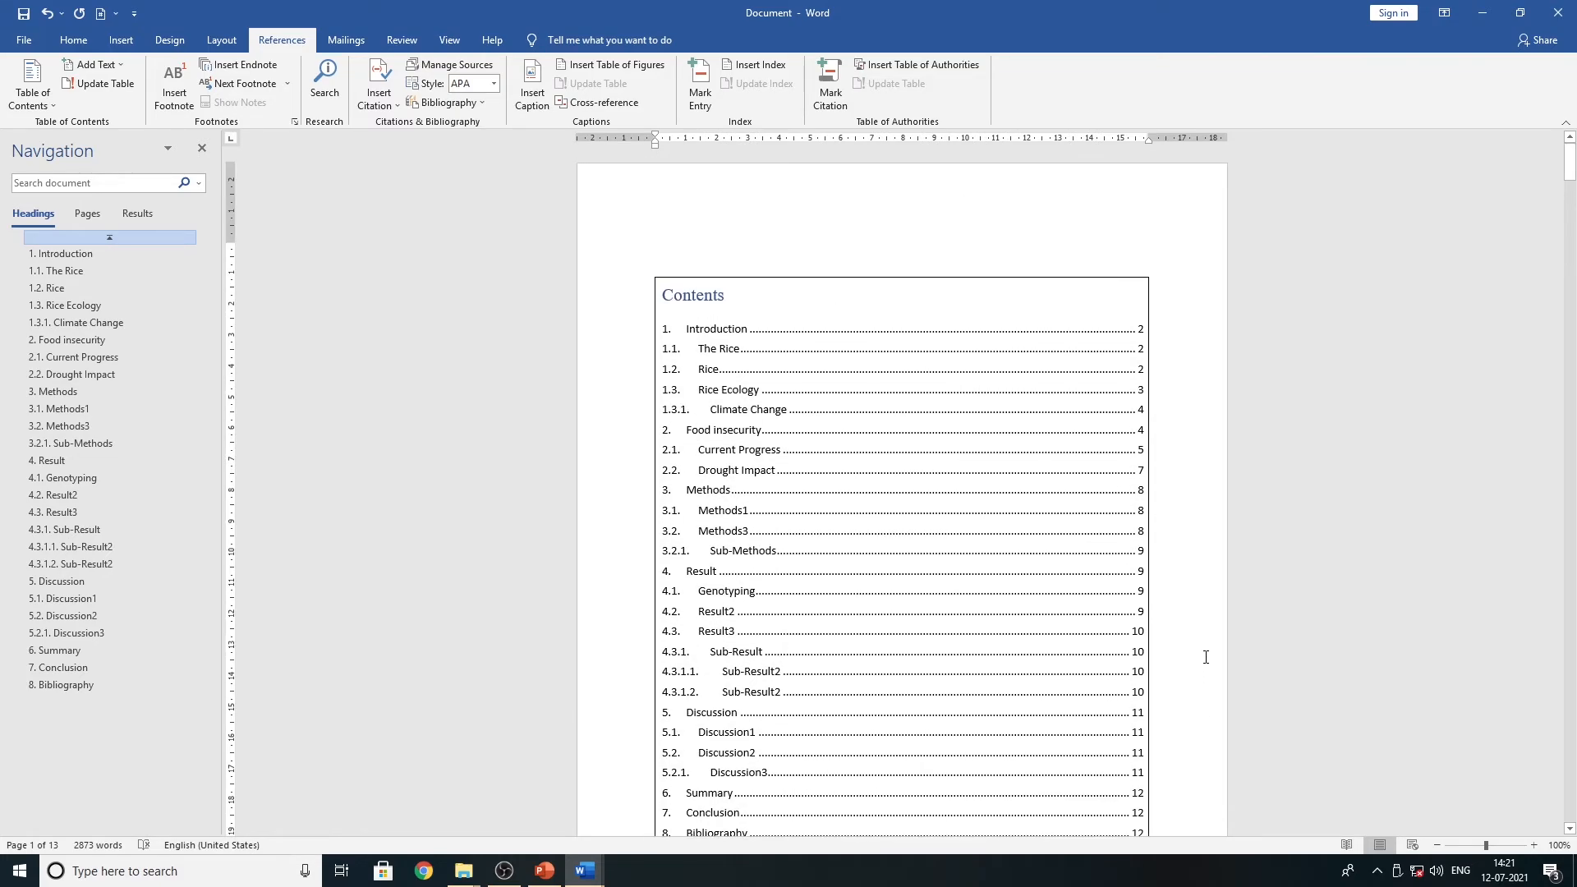
- Follow the Result entry's link in the table of contents, and return to the first page
{"action": "scroll", "coordinate": [1149, 592], "scroll_direction": "down", "scroll_amount": 3}
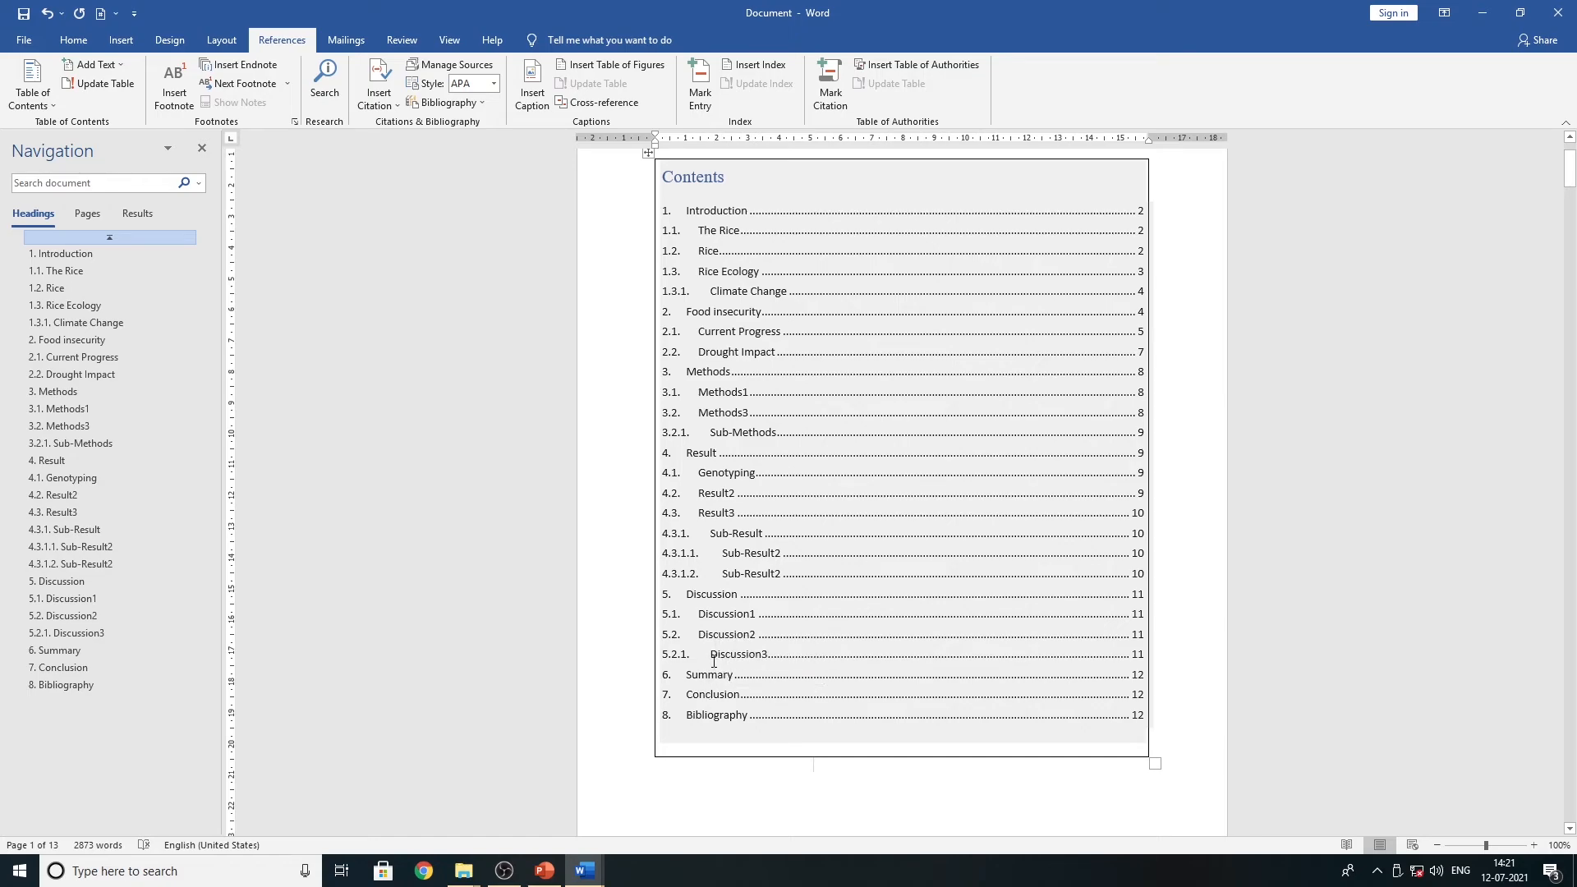
{"action": "left_click", "coordinate": [694, 455], "text": "ctrl"}
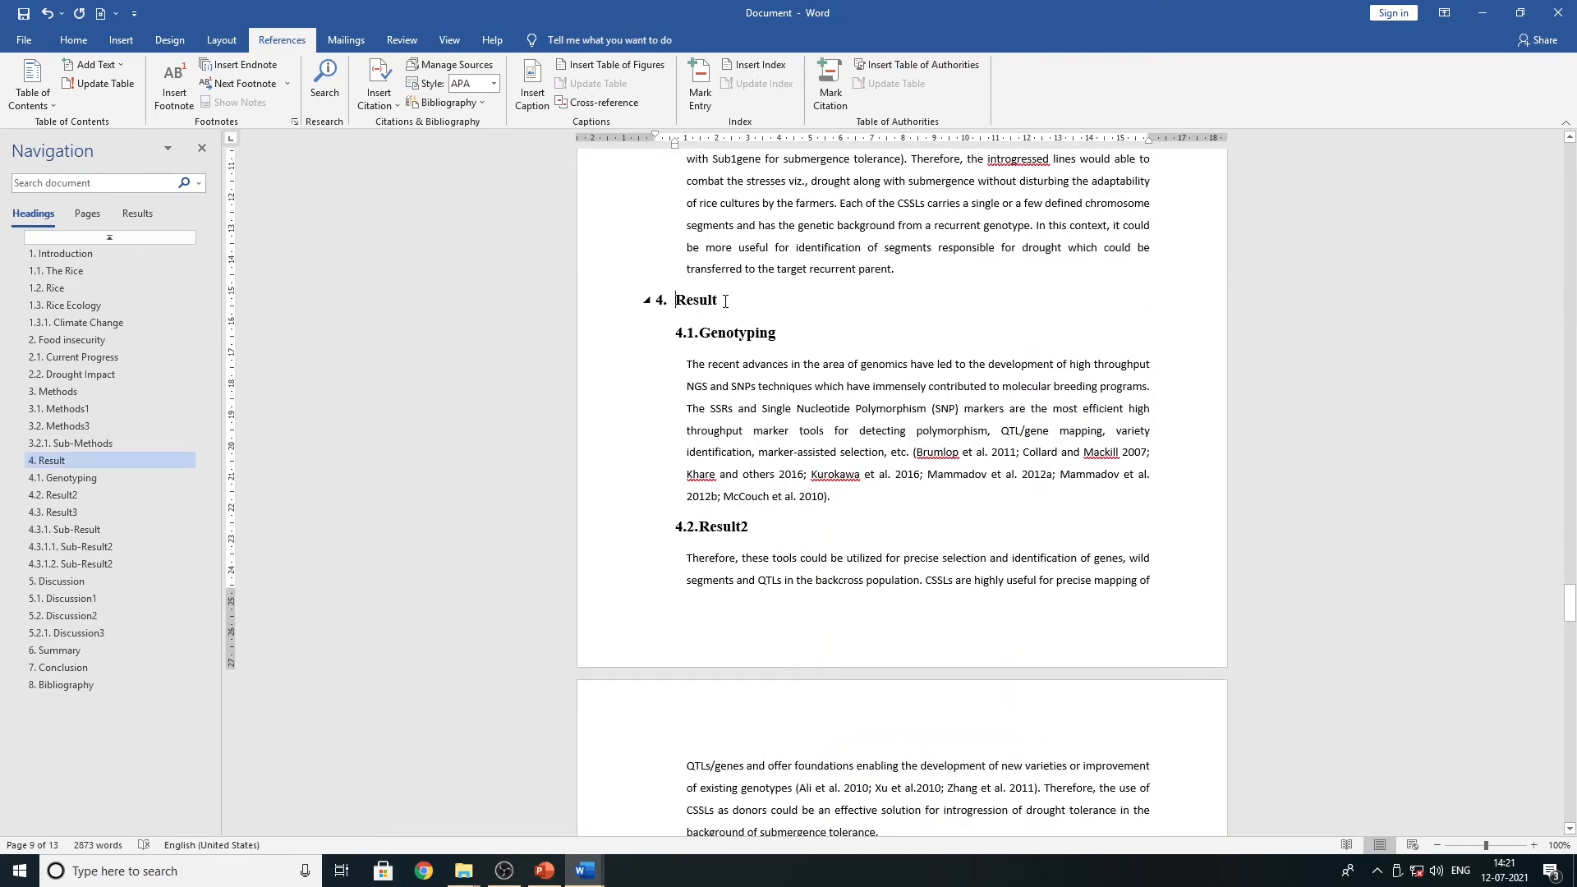
{"action": "left_click", "coordinate": [58, 254]}
{"action": "scroll", "coordinate": [926, 550], "scroll_direction": "up", "scroll_amount": 15}
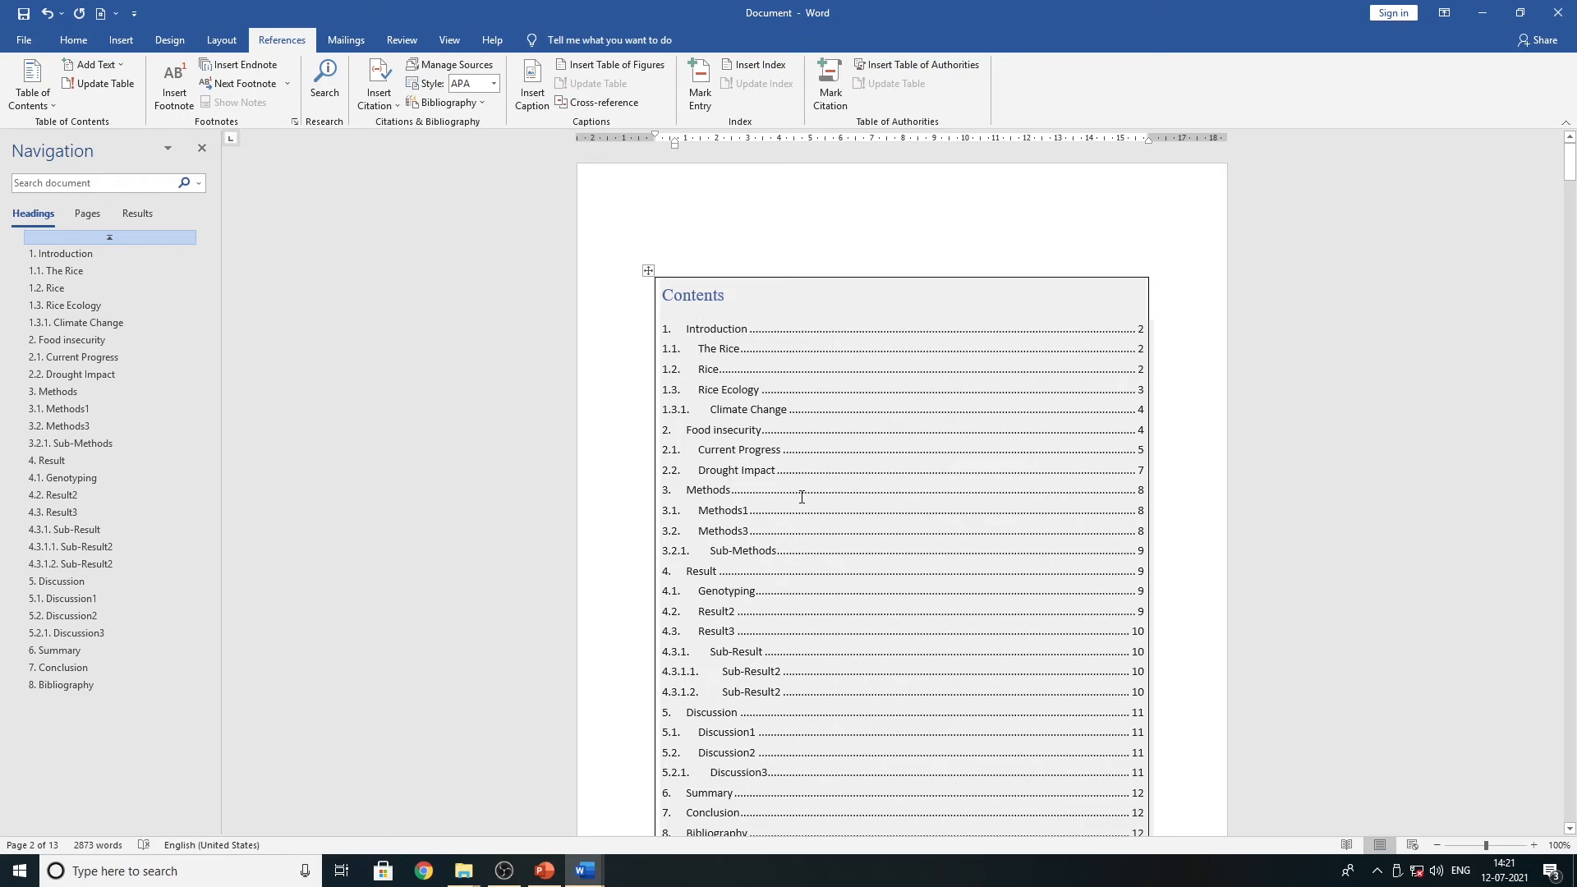
- Insert a one-cell table below the table of contents, separated from it by a blank line
{"action": "scroll", "coordinate": [800, 496], "scroll_direction": "down", "scroll_amount": 5}
{"action": "scroll", "coordinate": [789, 485], "scroll_direction": "down", "scroll_amount": 3}
{"action": "left_click", "coordinate": [678, 327]}
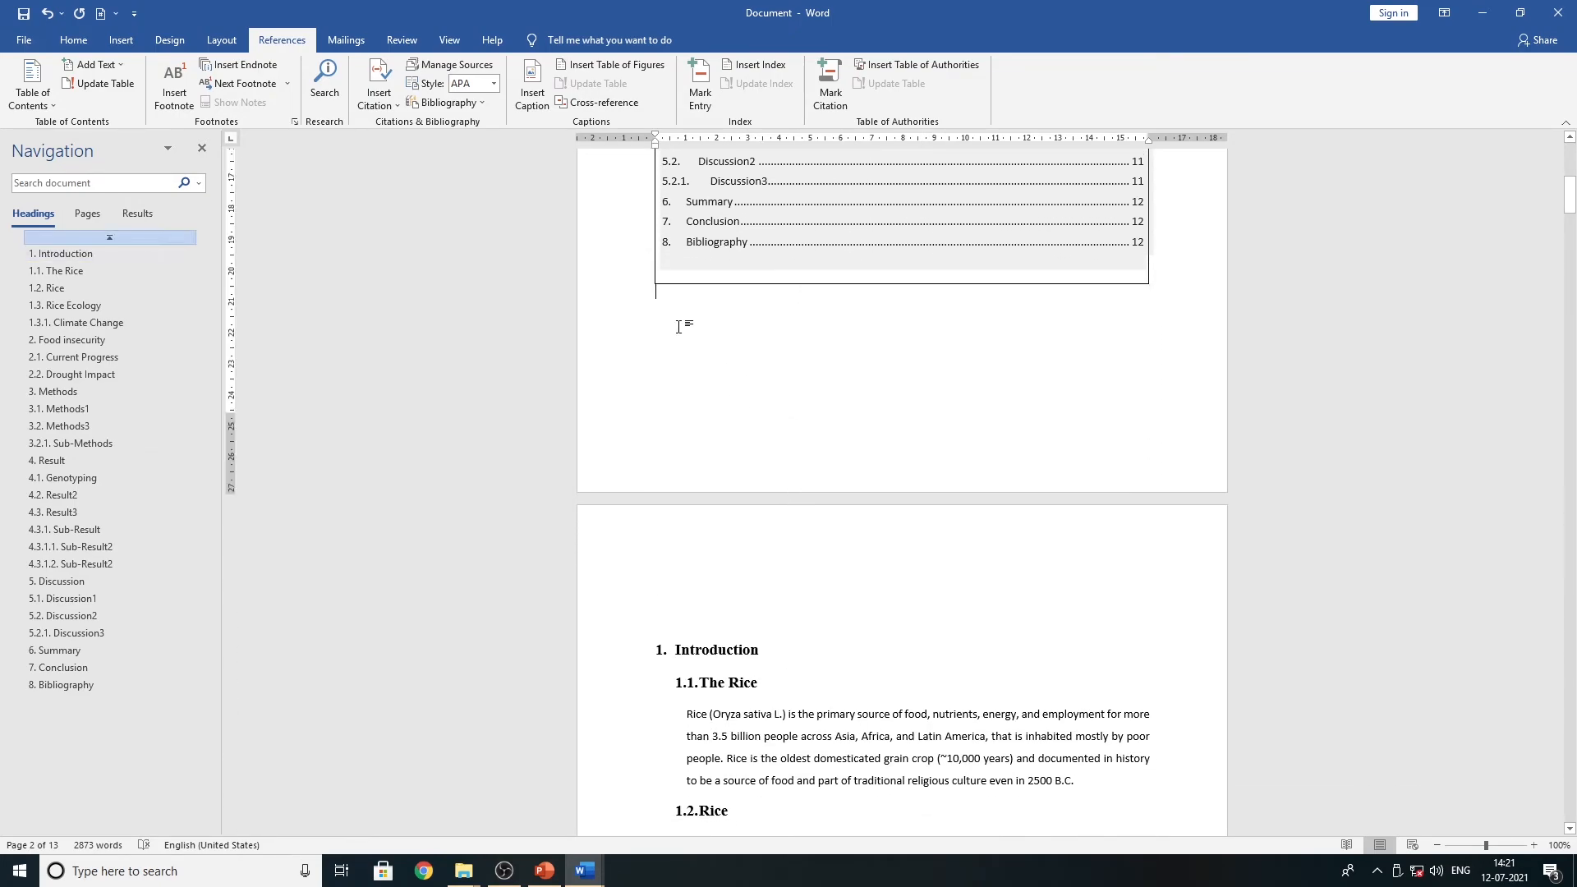
{"action": "key", "text": "Return"}
{"action": "left_click", "coordinate": [121, 40]}
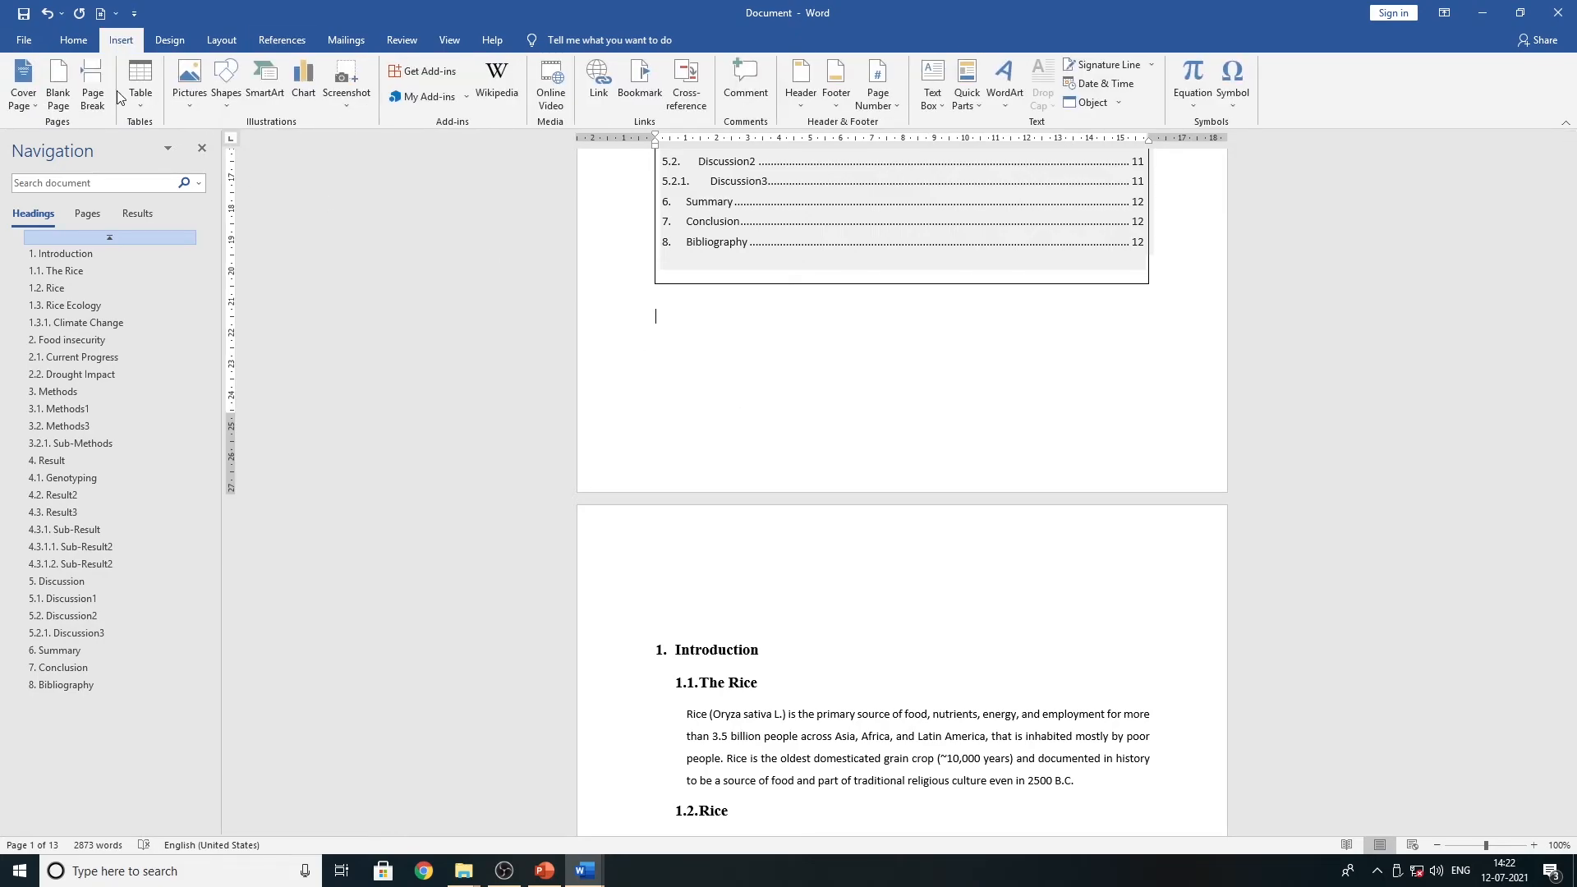
{"action": "left_click", "coordinate": [131, 105]}
{"action": "left_click", "coordinate": [134, 139]}
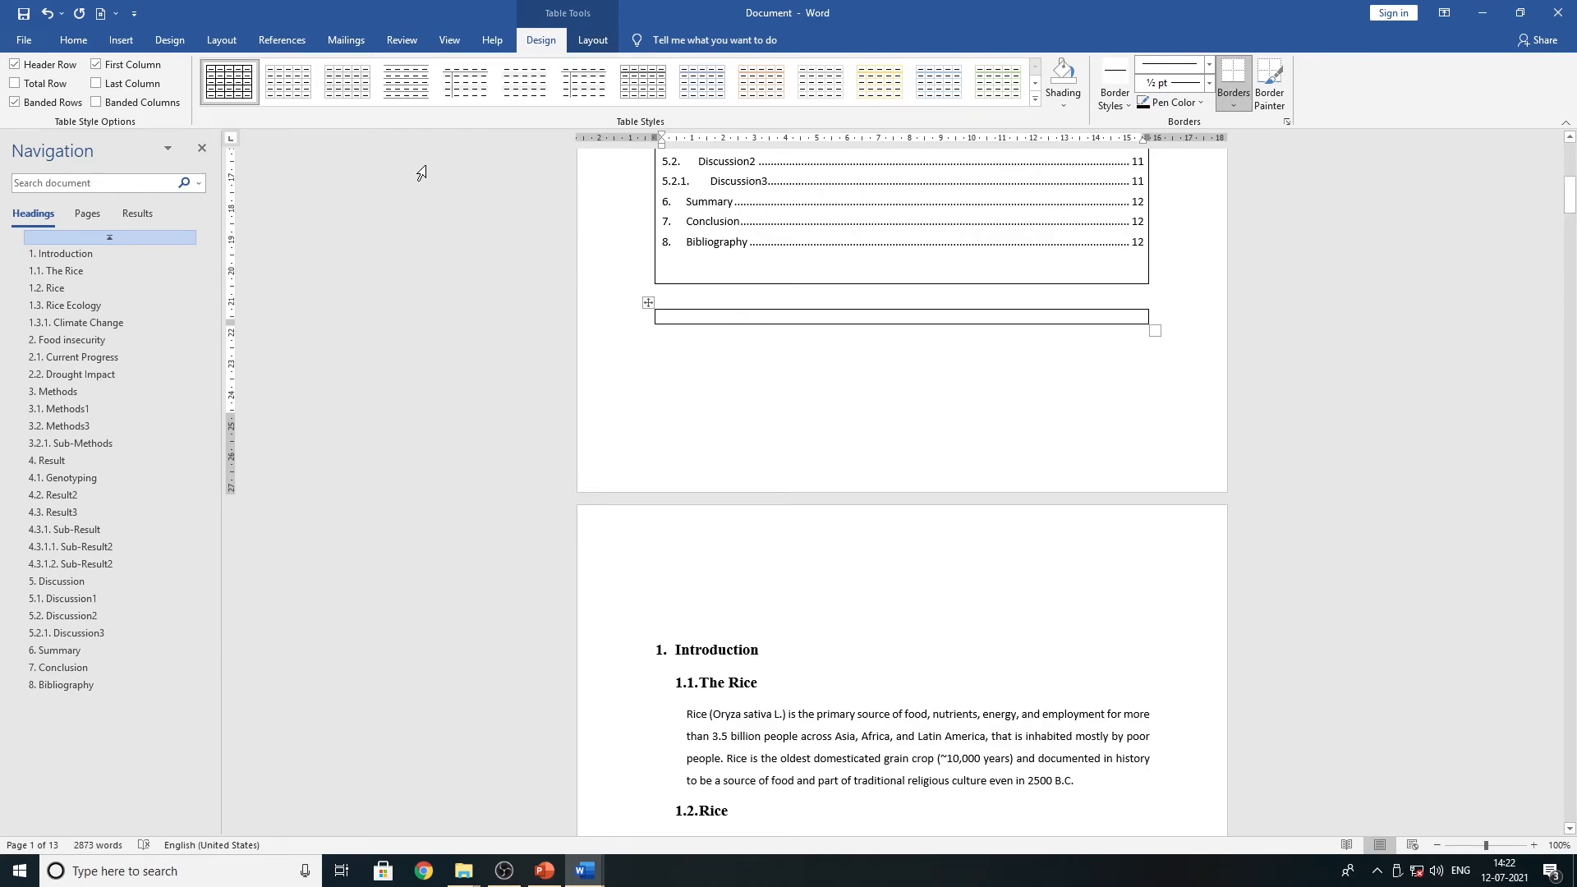
- Insert a table of figures in the new one-cell table, using the Table caption label, dotted tab leader and right-aligned page numbers
{"action": "left_click", "coordinate": [278, 41]}
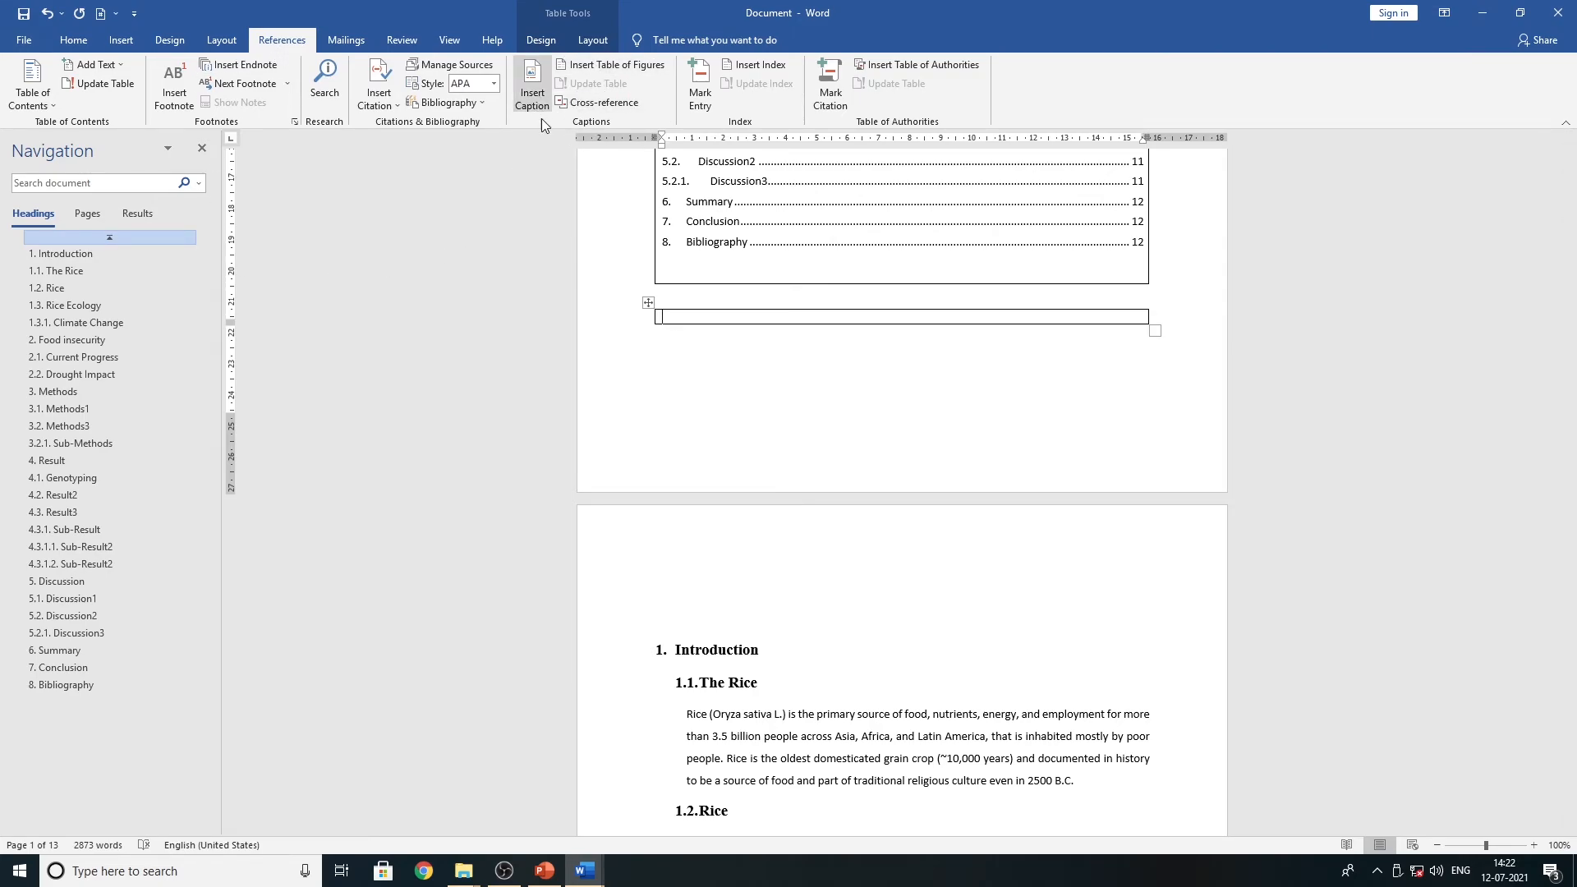
{"action": "left_click", "coordinate": [630, 69]}
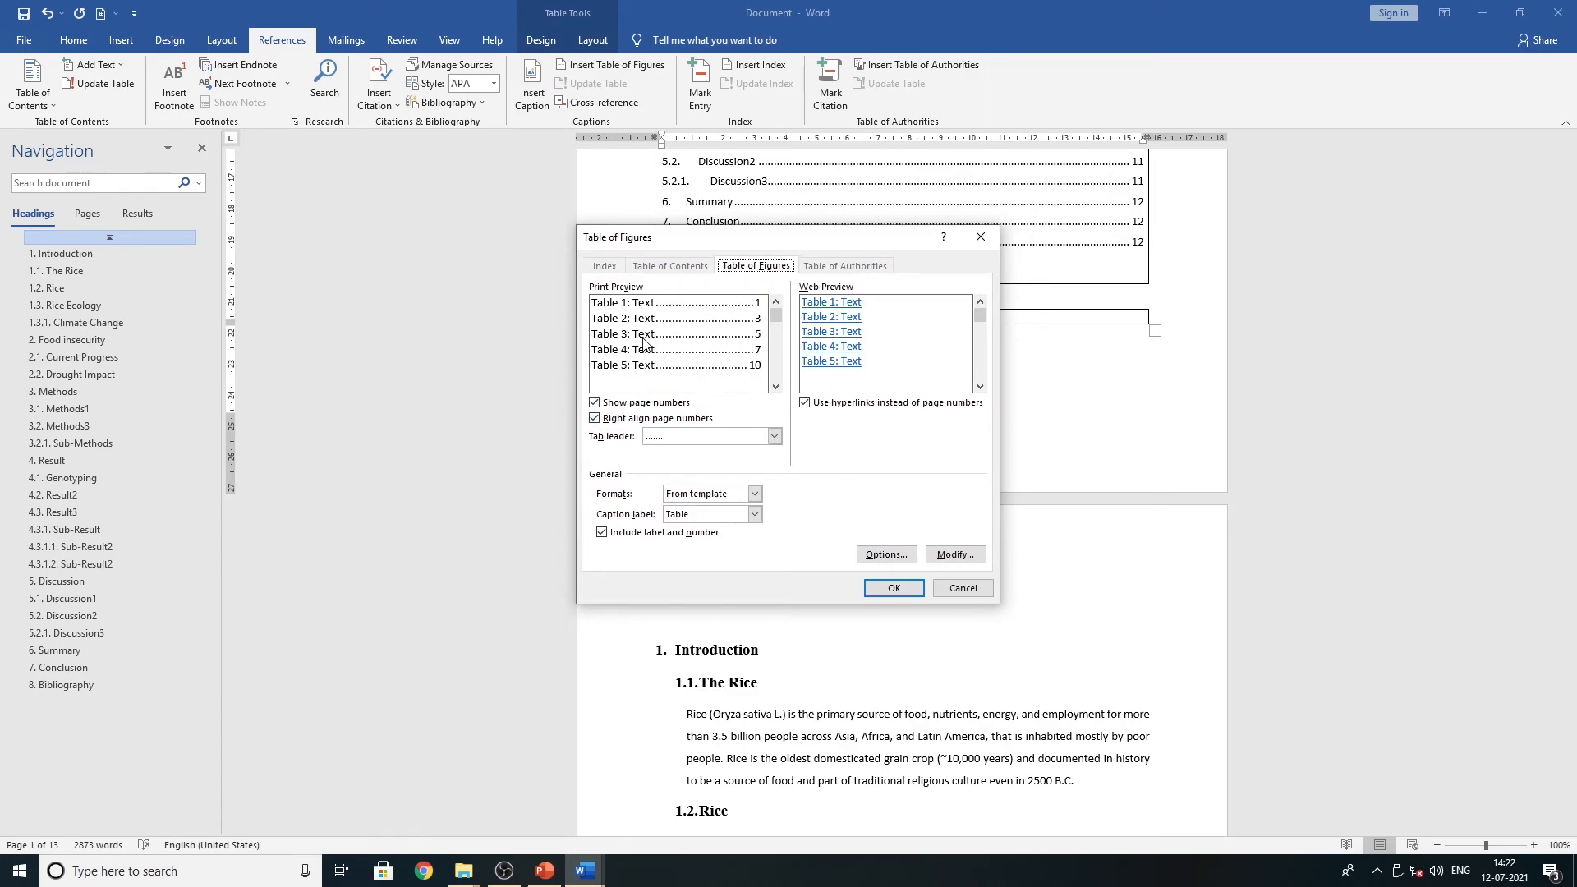
{"action": "left_click", "coordinate": [755, 515]}
{"action": "left_click", "coordinate": [687, 551]}
{"action": "left_click", "coordinate": [756, 516]}
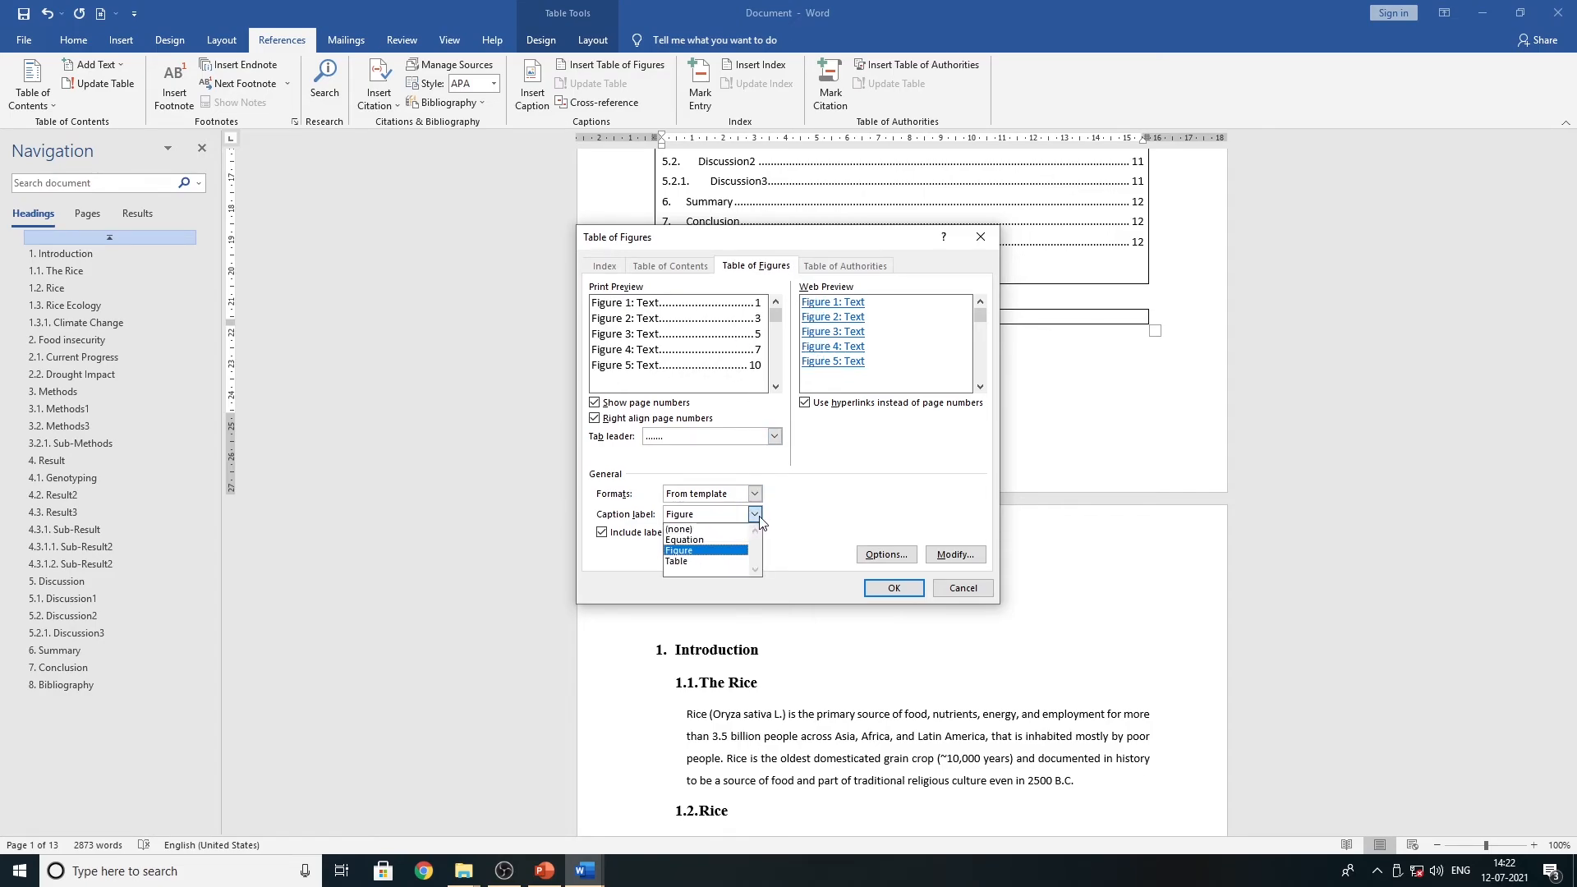
{"action": "left_click", "coordinate": [690, 561]}
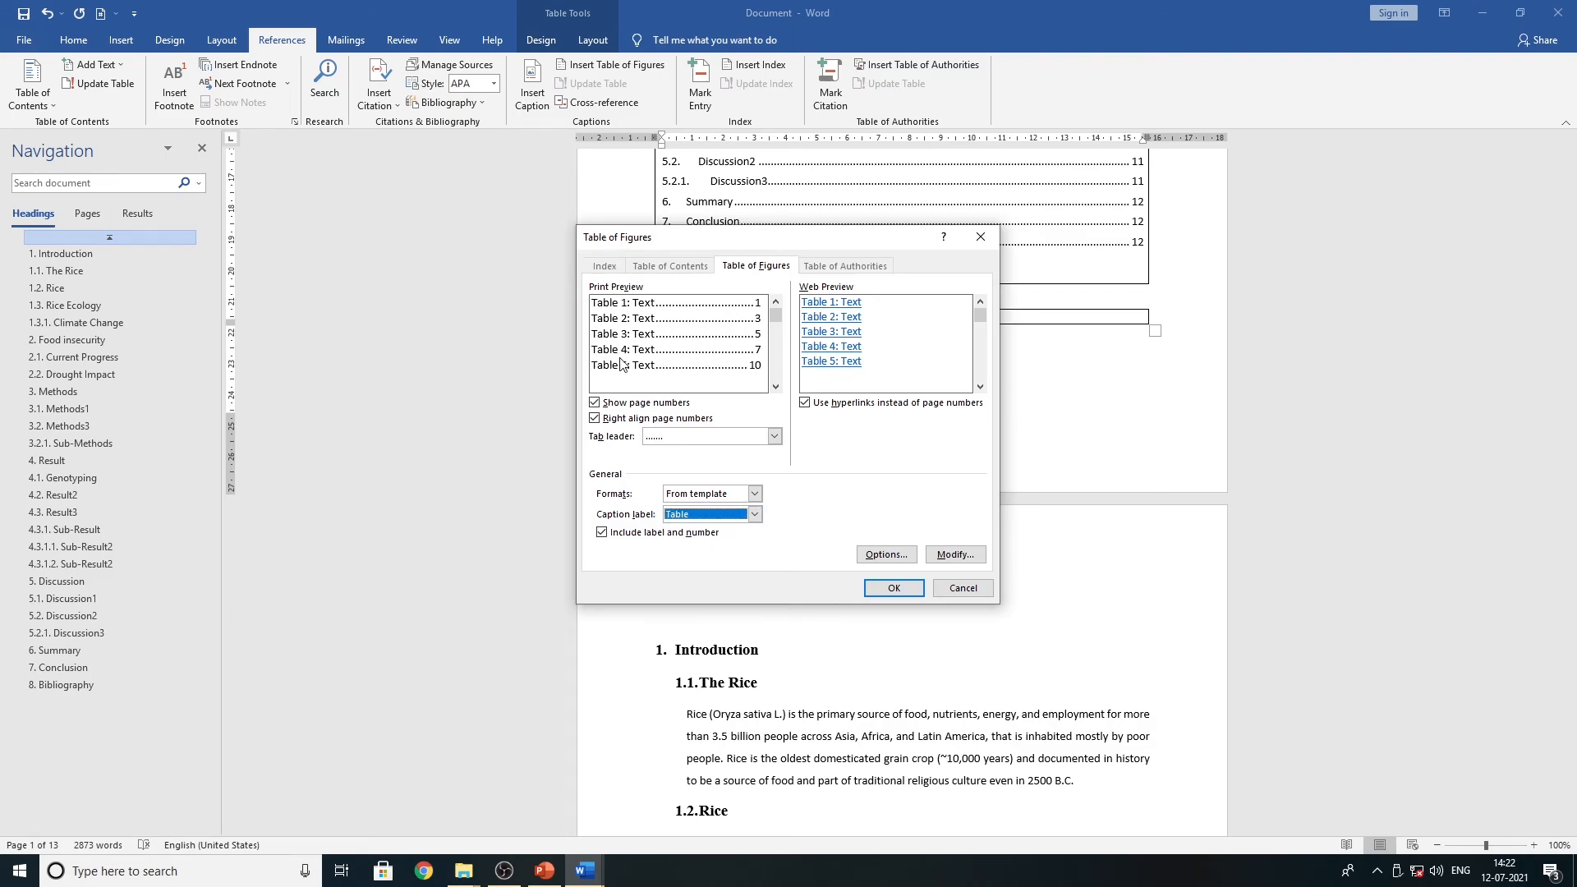
{"action": "left_click", "coordinate": [775, 436]}
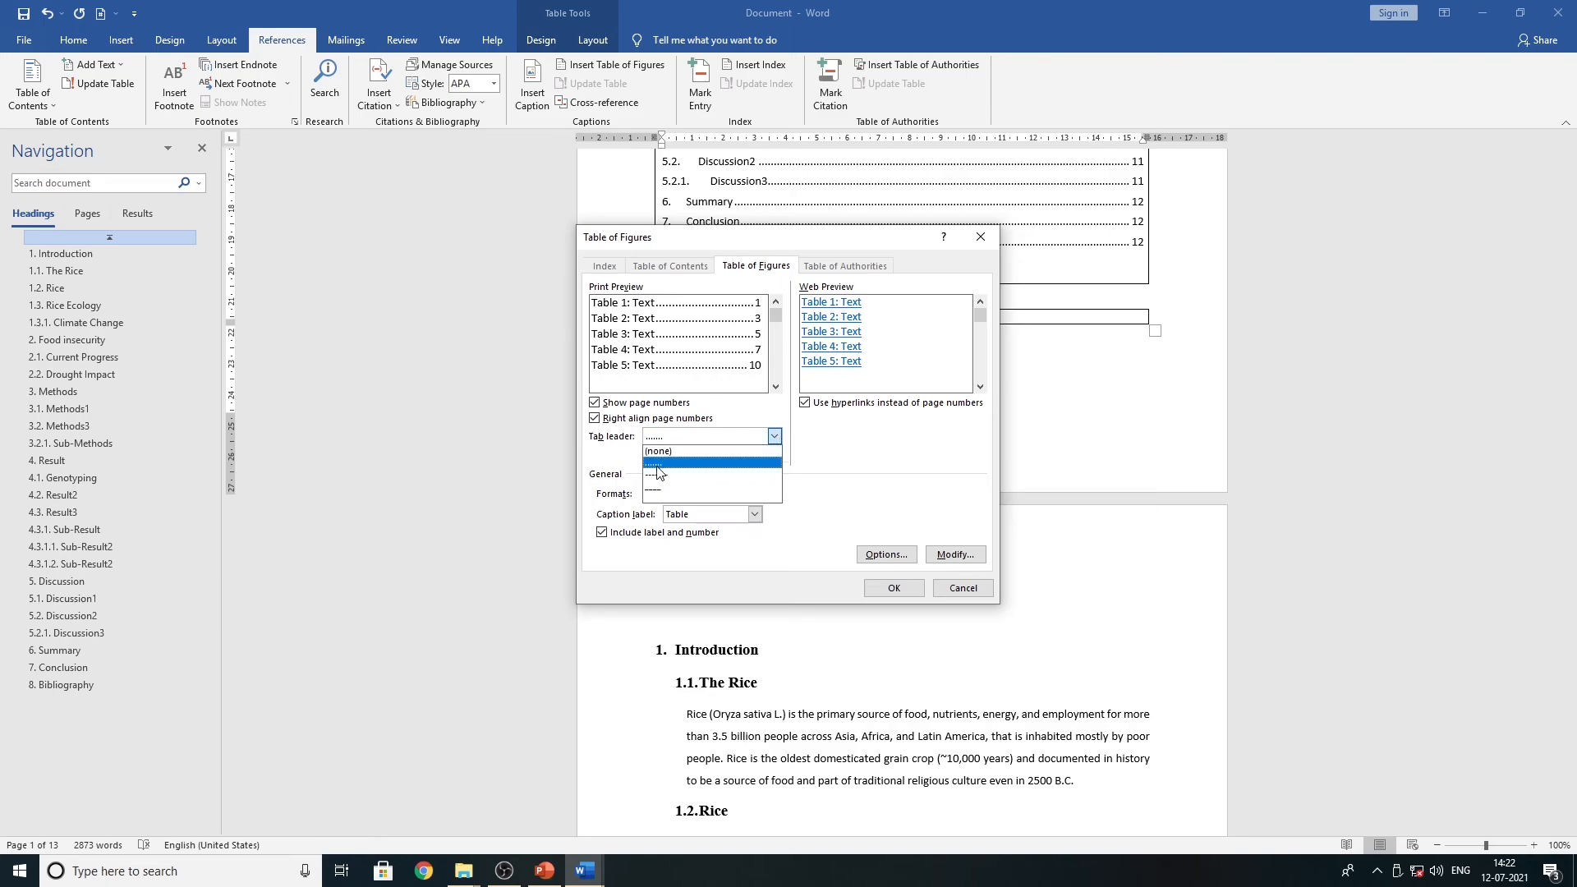
{"action": "left_click", "coordinate": [774, 438]}
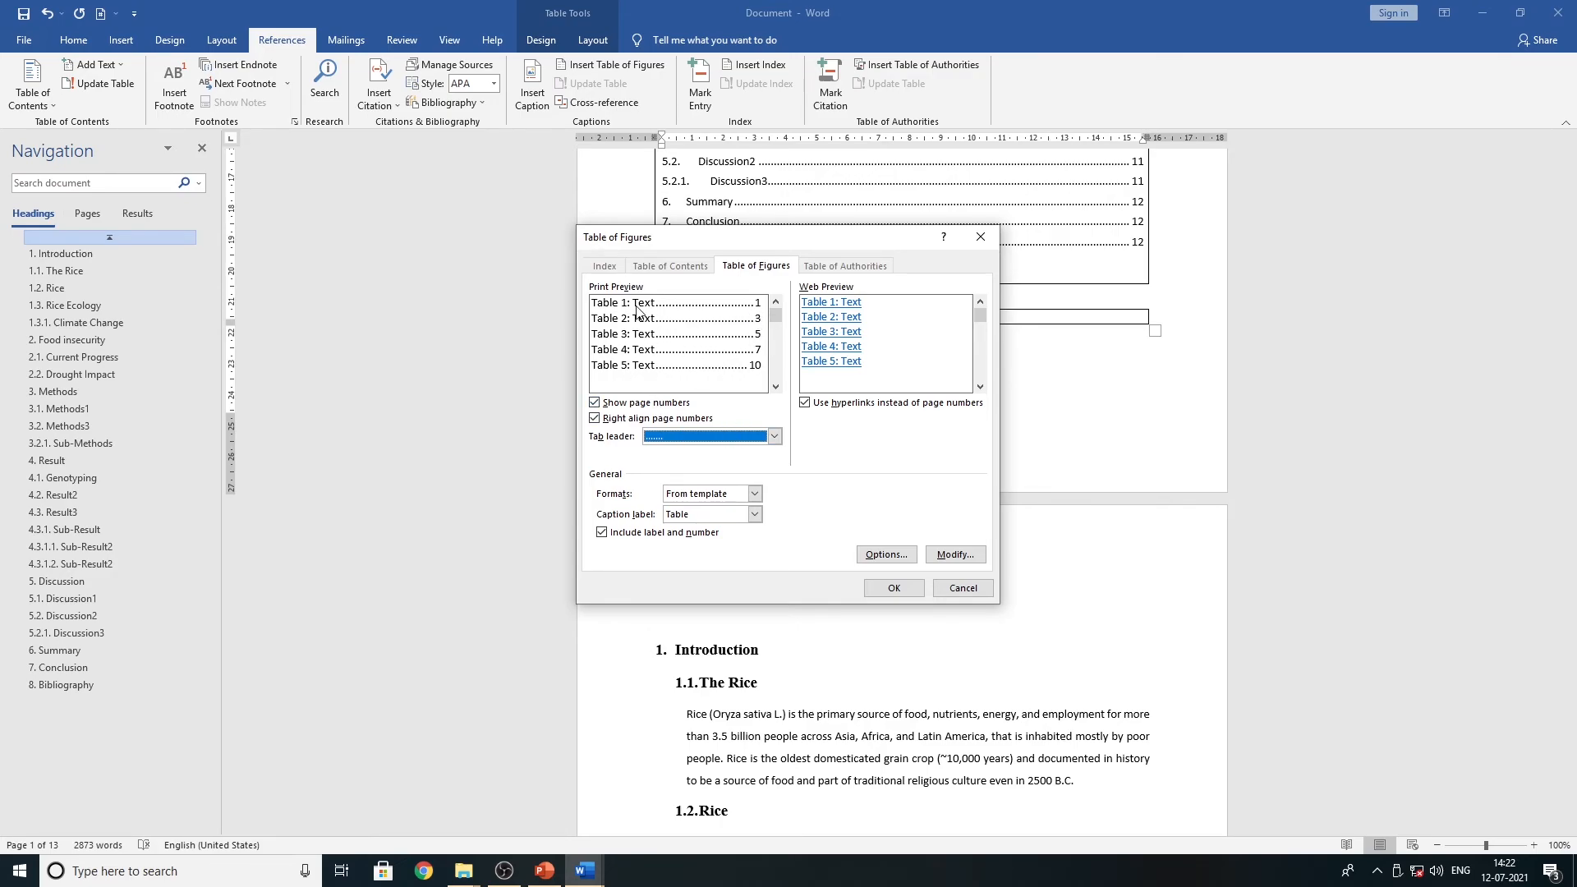
{"action": "left_click", "coordinate": [894, 589]}
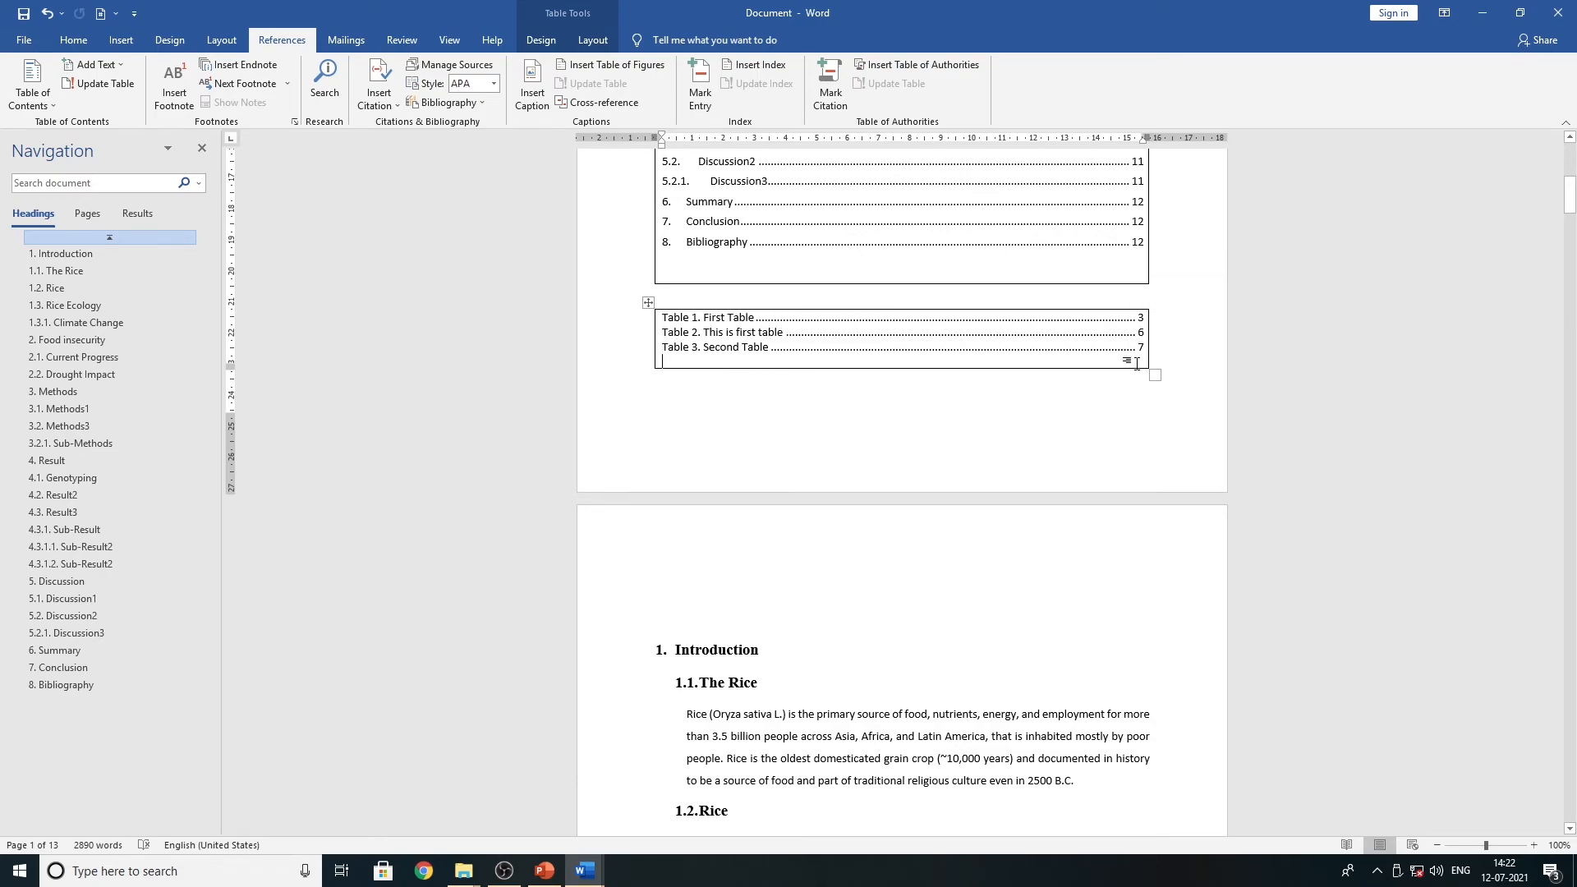
- Add a blank line above the Introduction heading, and enter the title "List of Tables" above the list of table captions
{"action": "left_click", "coordinate": [693, 558]}
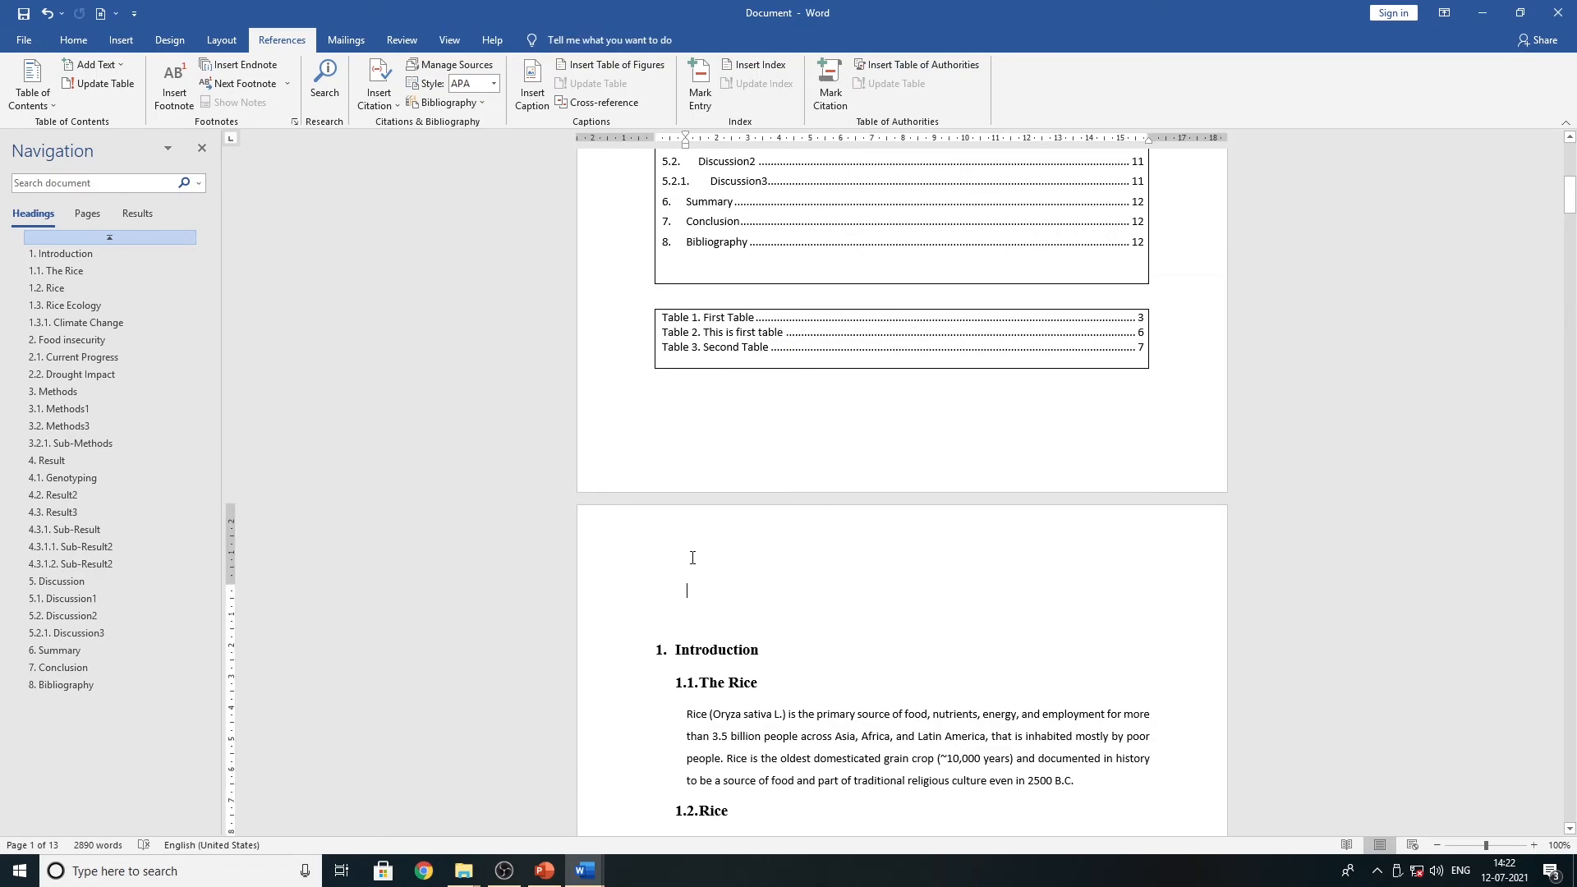
{"action": "key", "text": "Return"}
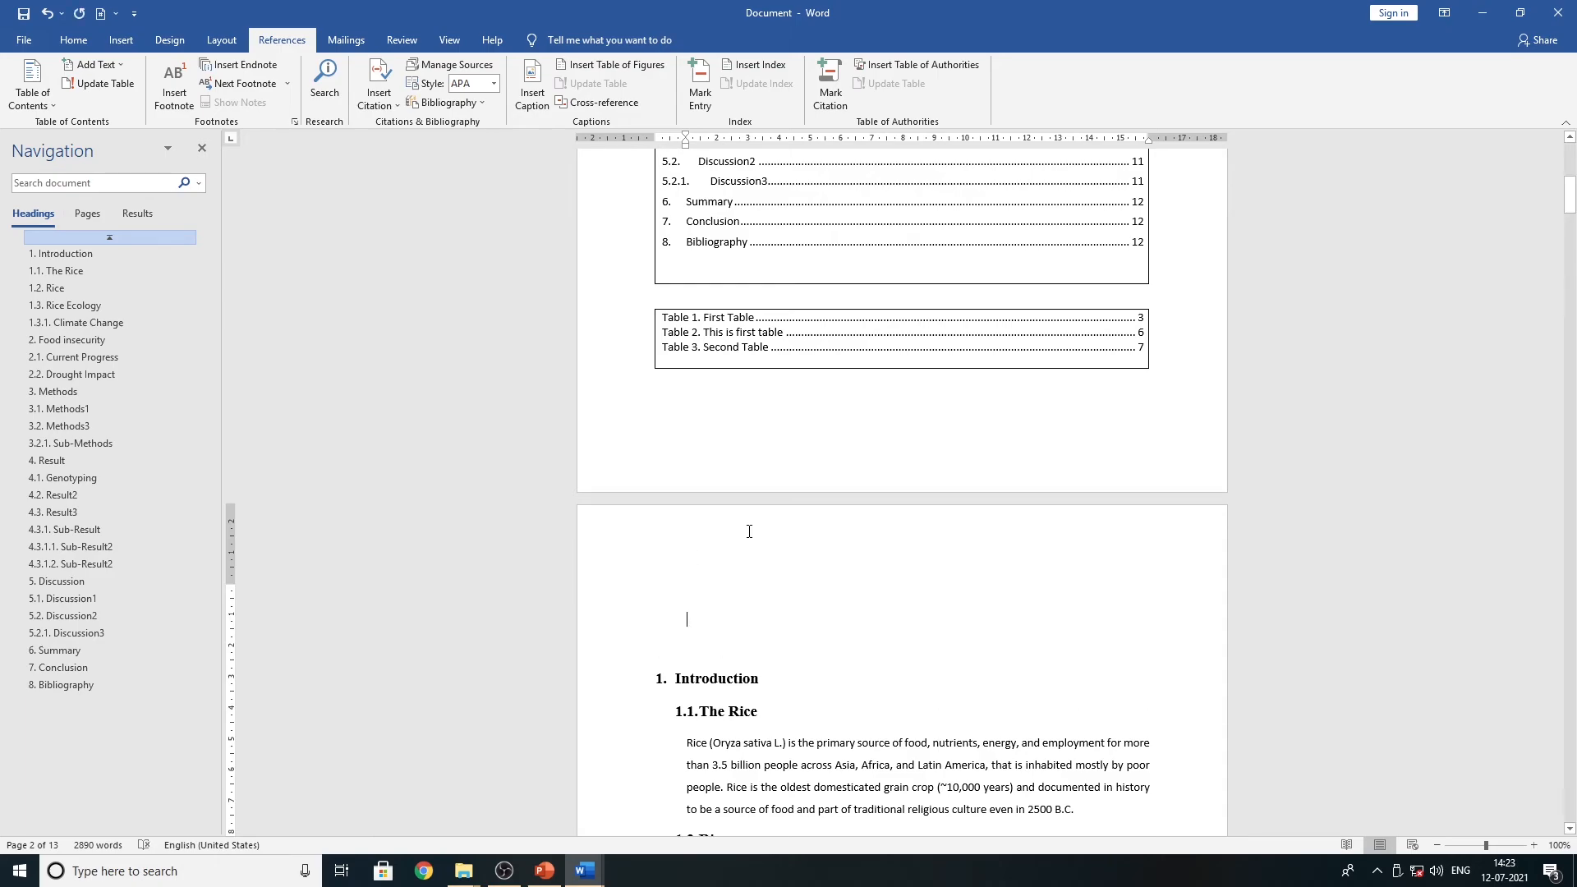
{"action": "left_click", "coordinate": [665, 317]}
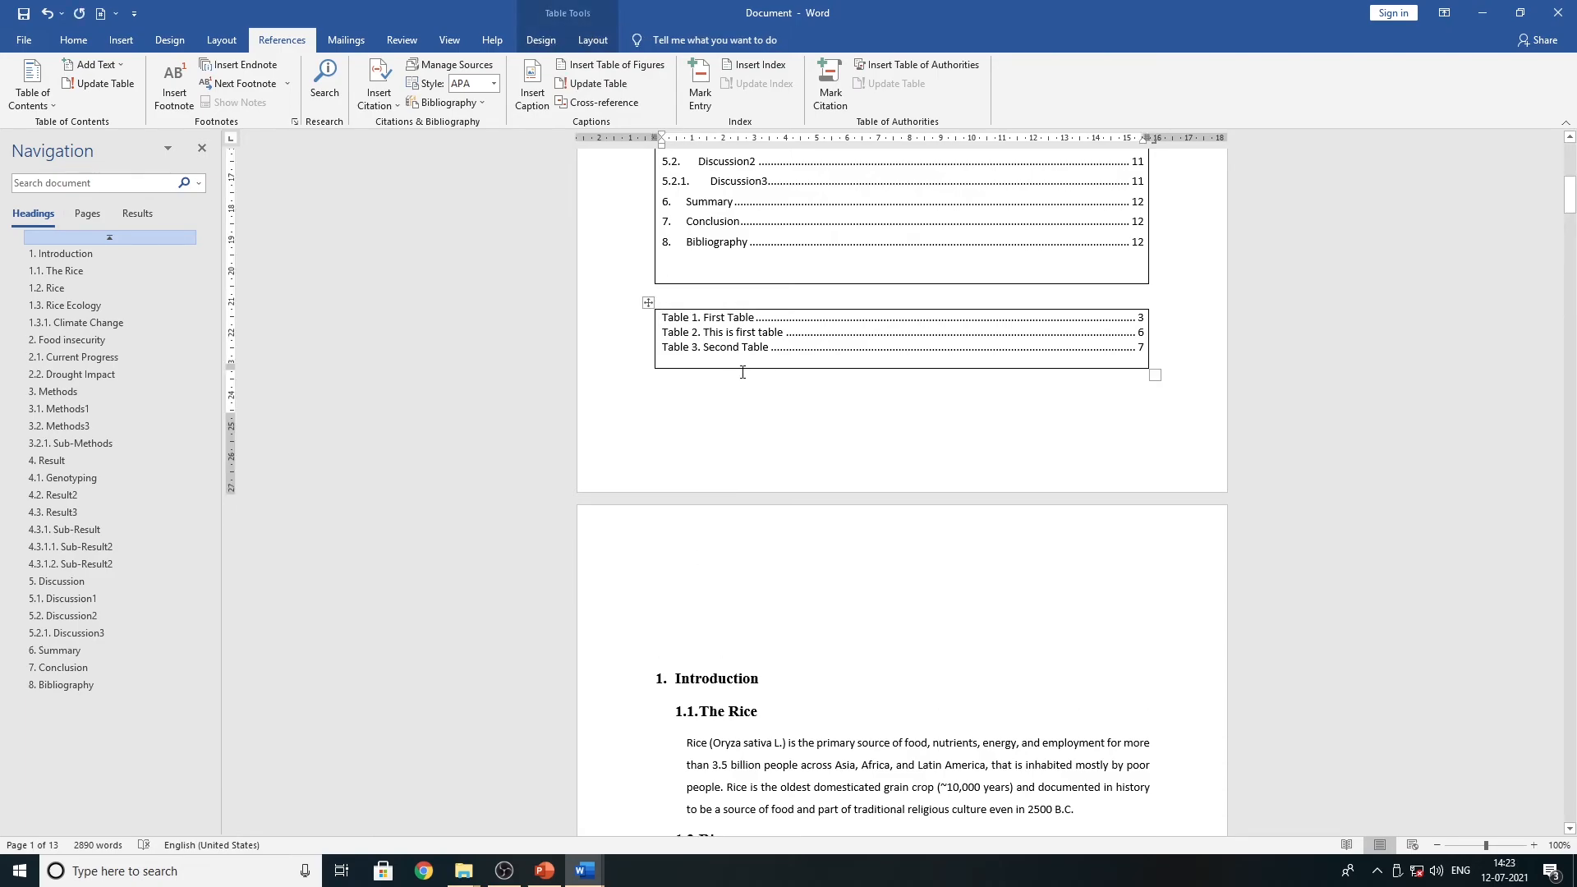
{"action": "key", "text": "Return"}
{"action": "left_click", "coordinate": [664, 317]}
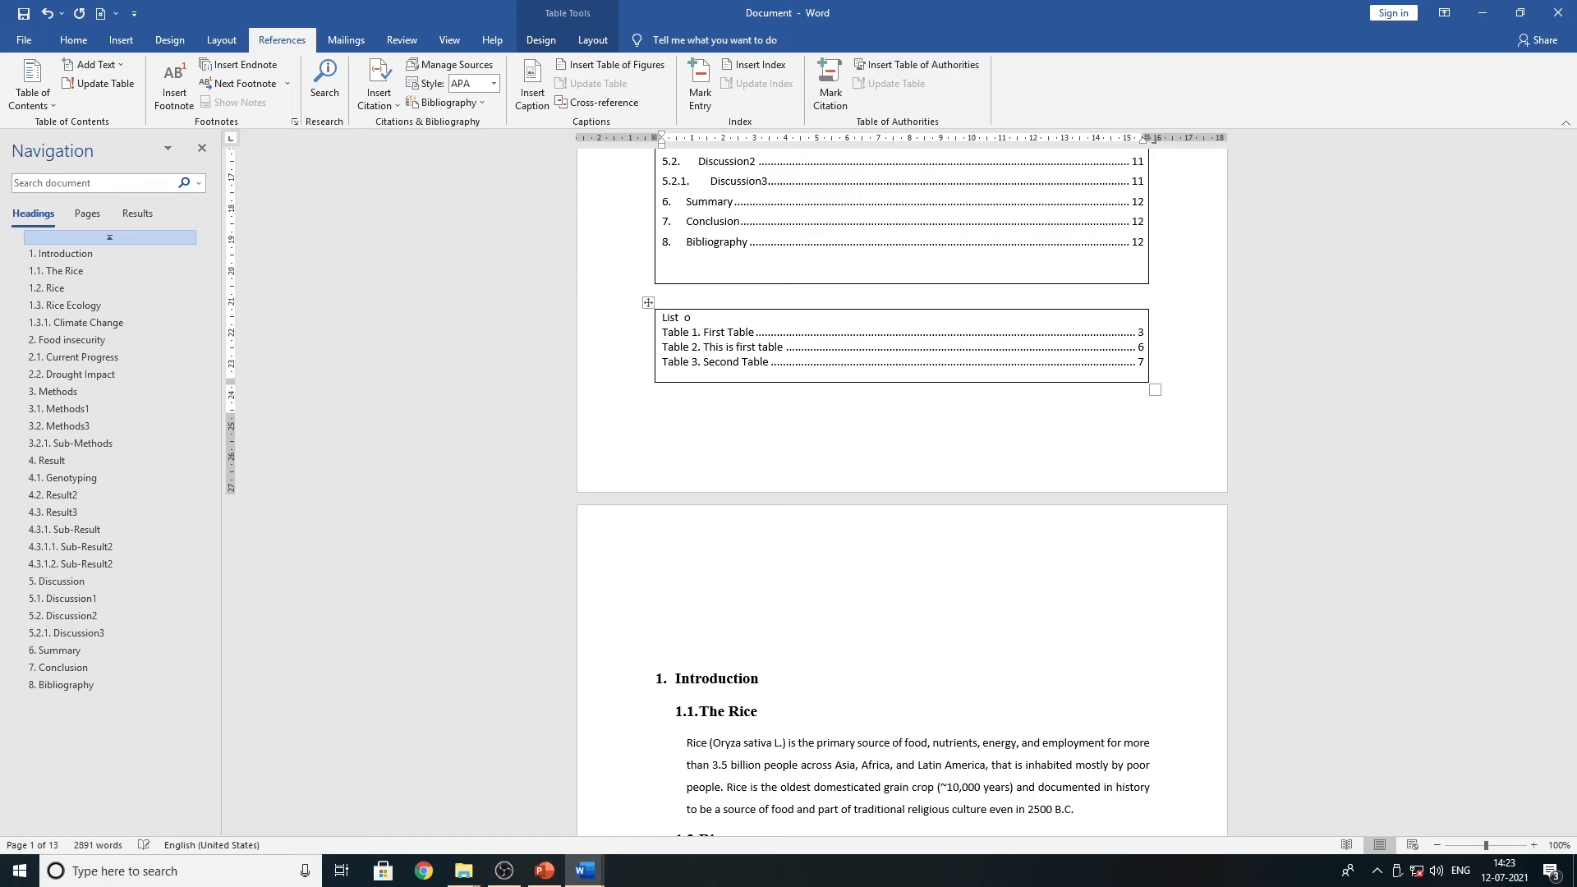
{"action": "type", "text": "List  of Tabl"}
{"action": "left_click", "coordinate": [792, 469]}
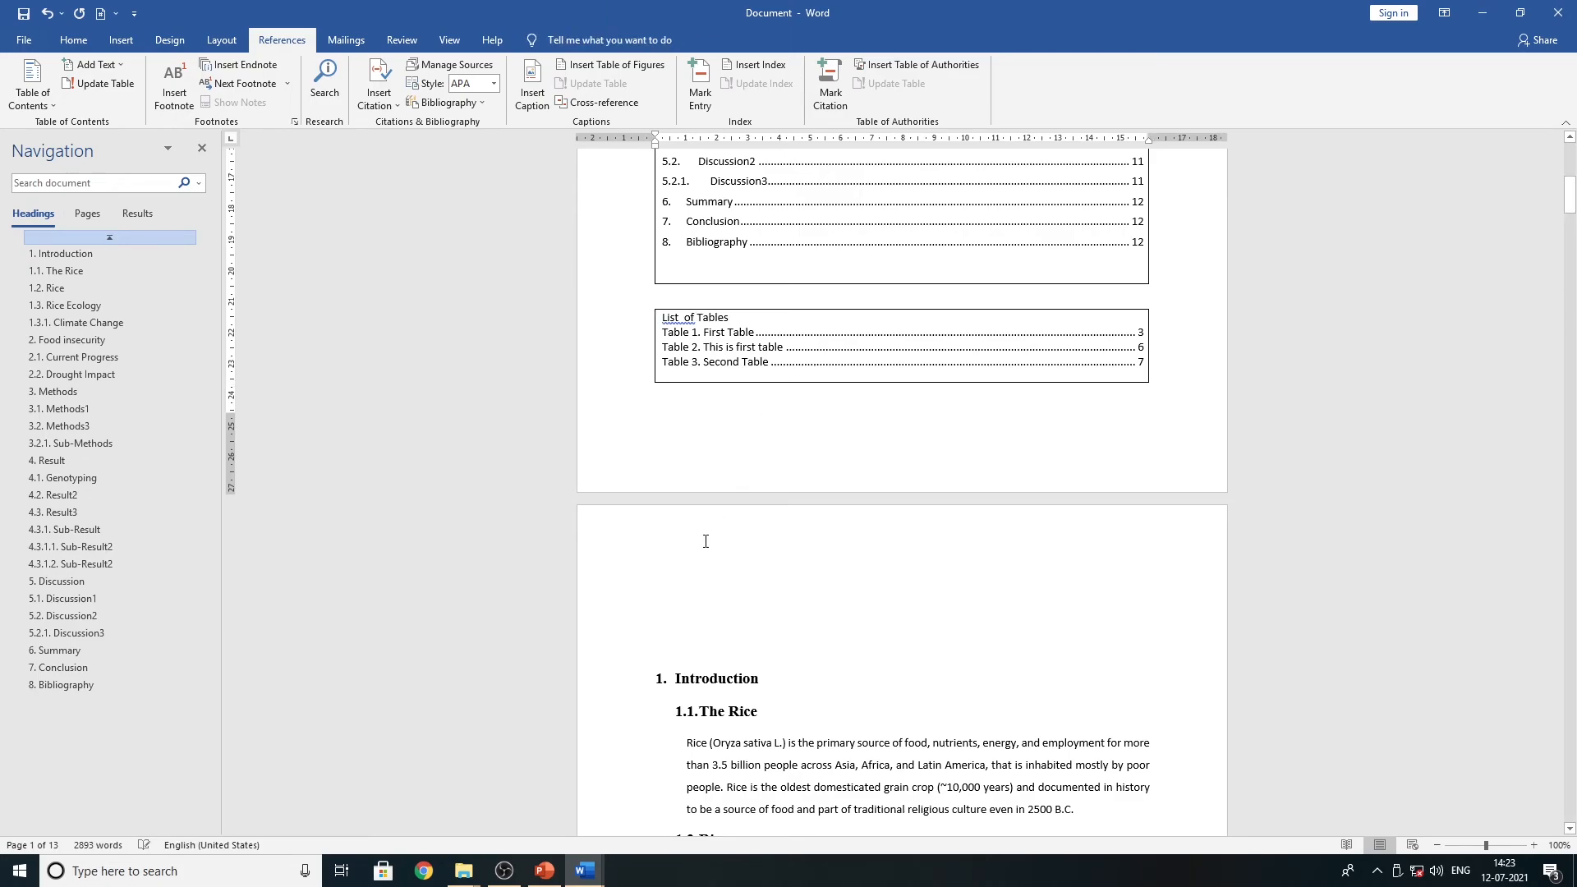
- Remove the extra space in the "List of Tables" title and make the title bold
{"action": "left_click", "coordinate": [681, 317]}
{"action": "key", "text": "BackSpace"}
{"action": "left_click", "coordinate": [746, 424]}
{"action": "left_click_drag", "start_coordinate": [727, 318], "coordinate": [665, 316]}
{"action": "key", "text": "ctrl+b"}
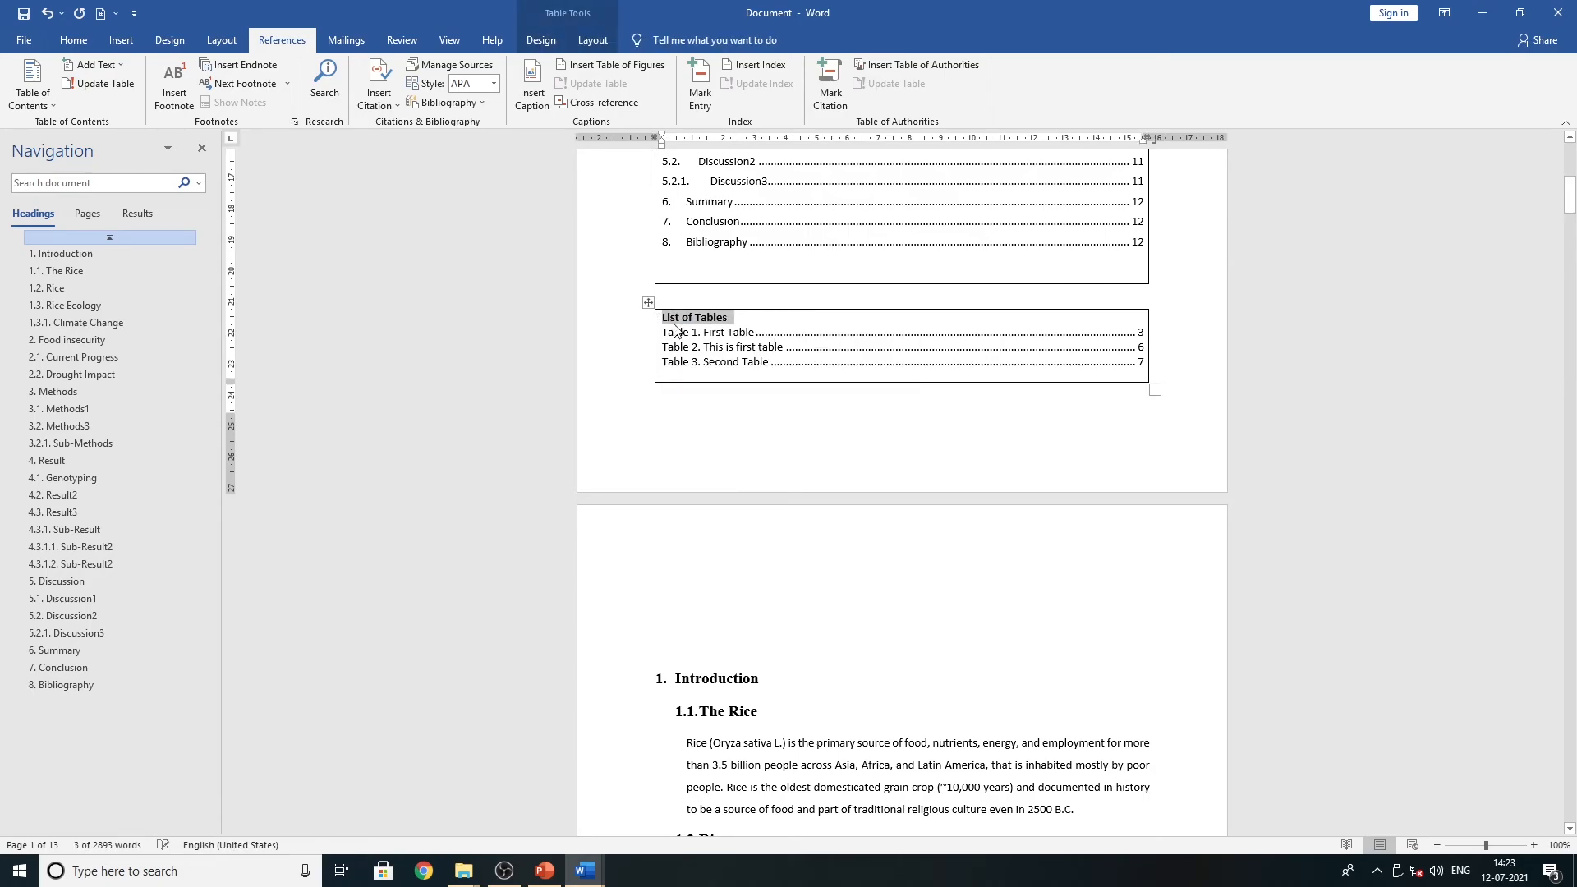
- Insert a one-cell table at the start of the second page, above the Introduction heading
{"action": "left_click", "coordinate": [713, 575]}
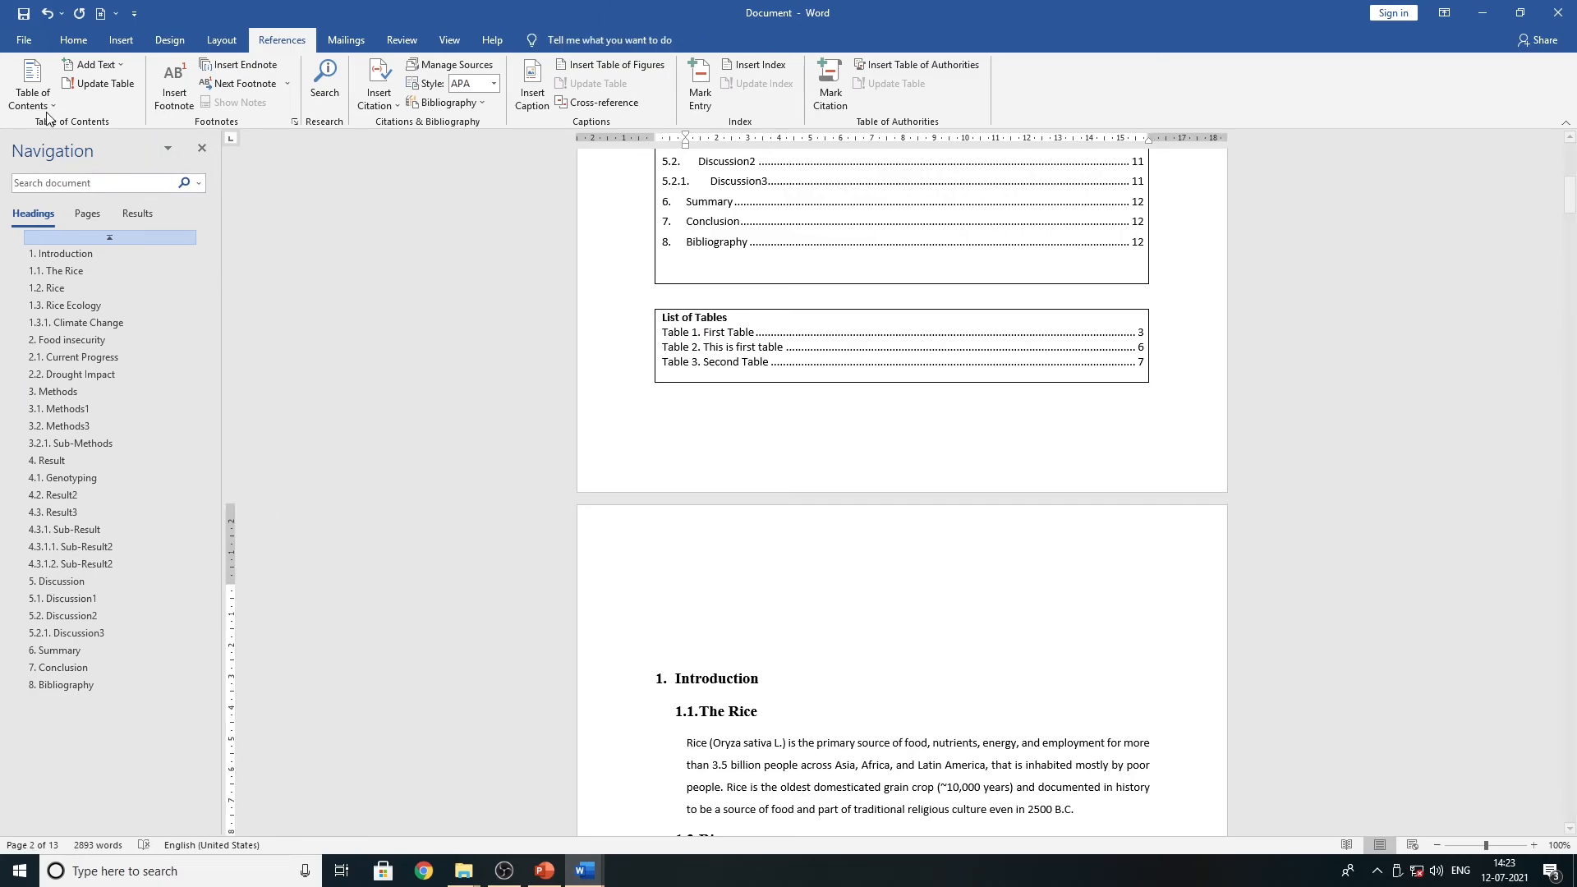
{"action": "left_click", "coordinate": [120, 39]}
{"action": "left_click", "coordinate": [137, 104]}
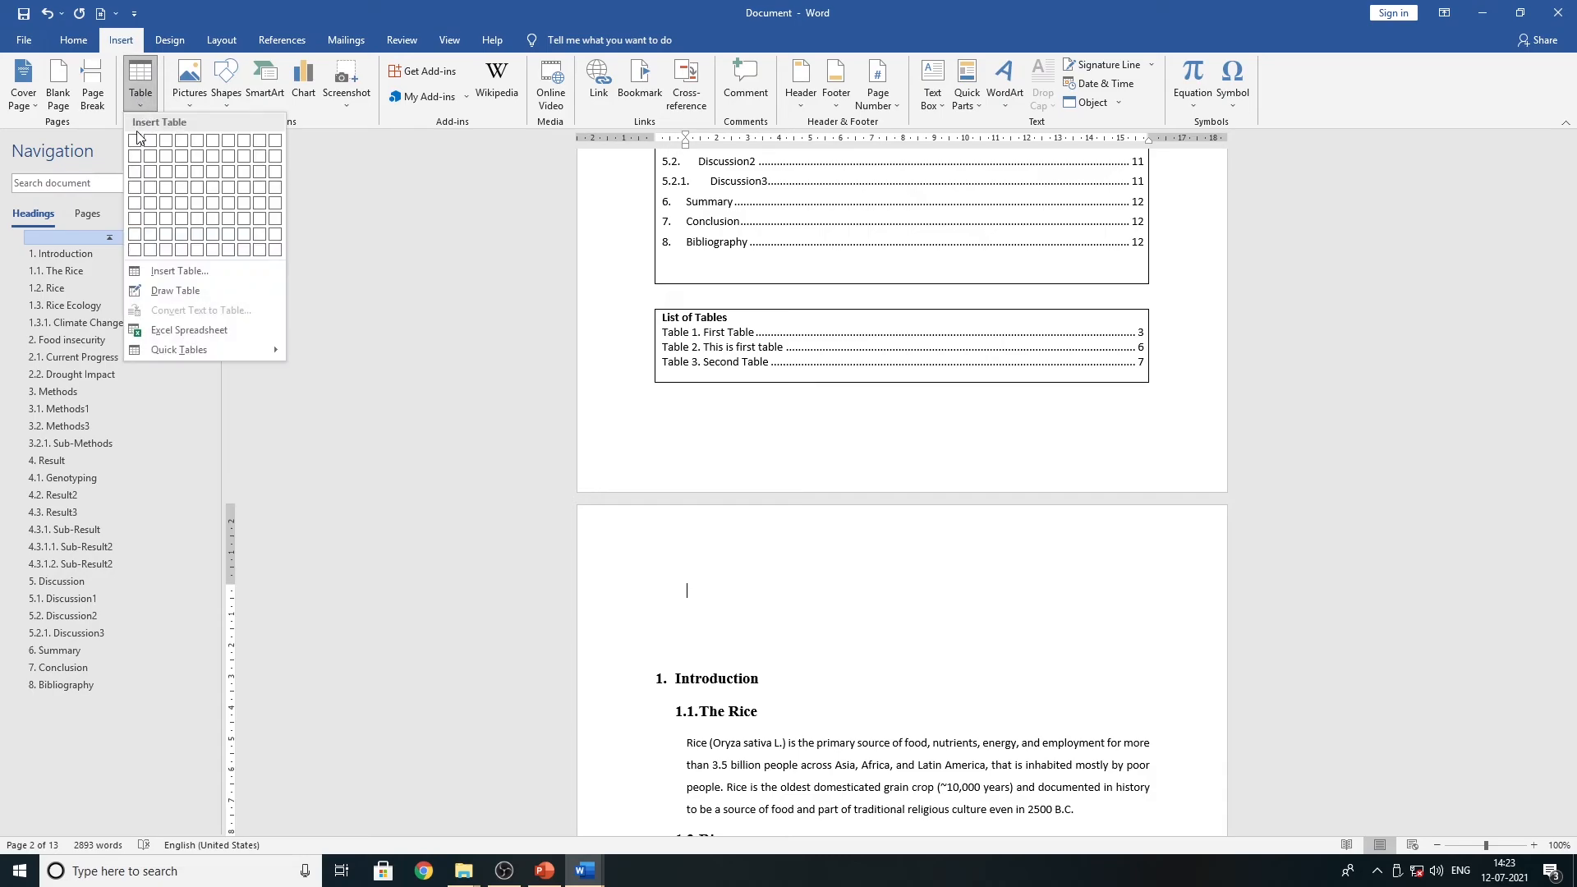
{"action": "left_click", "coordinate": [136, 151]}
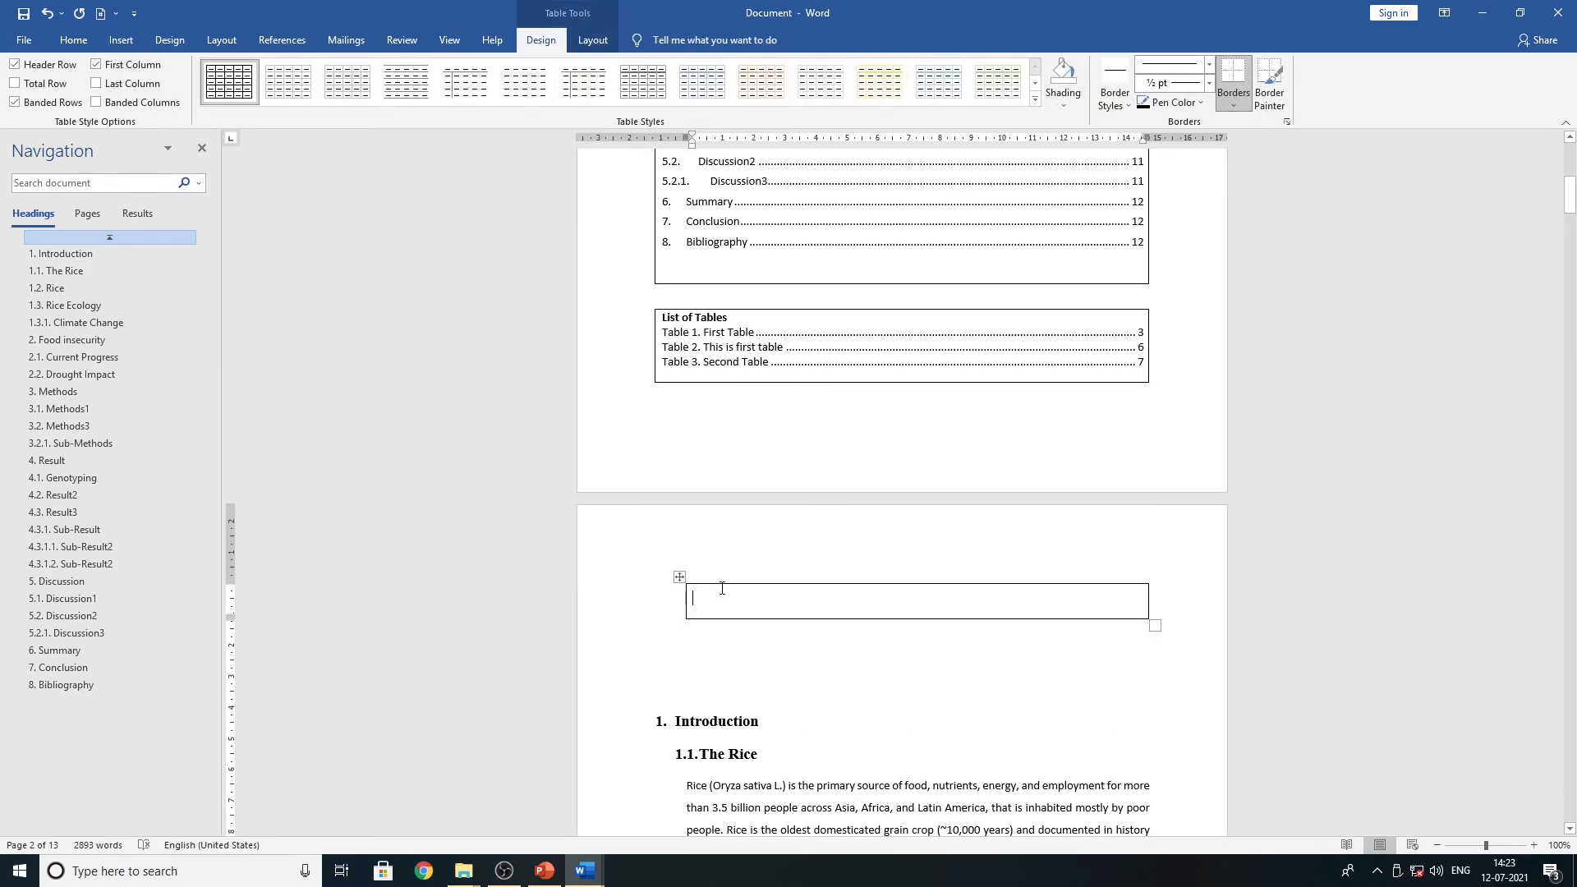
- Enter the title "List of Figures" in the new one-cell table and make it bold
{"action": "type", "text": "List of Fi"}
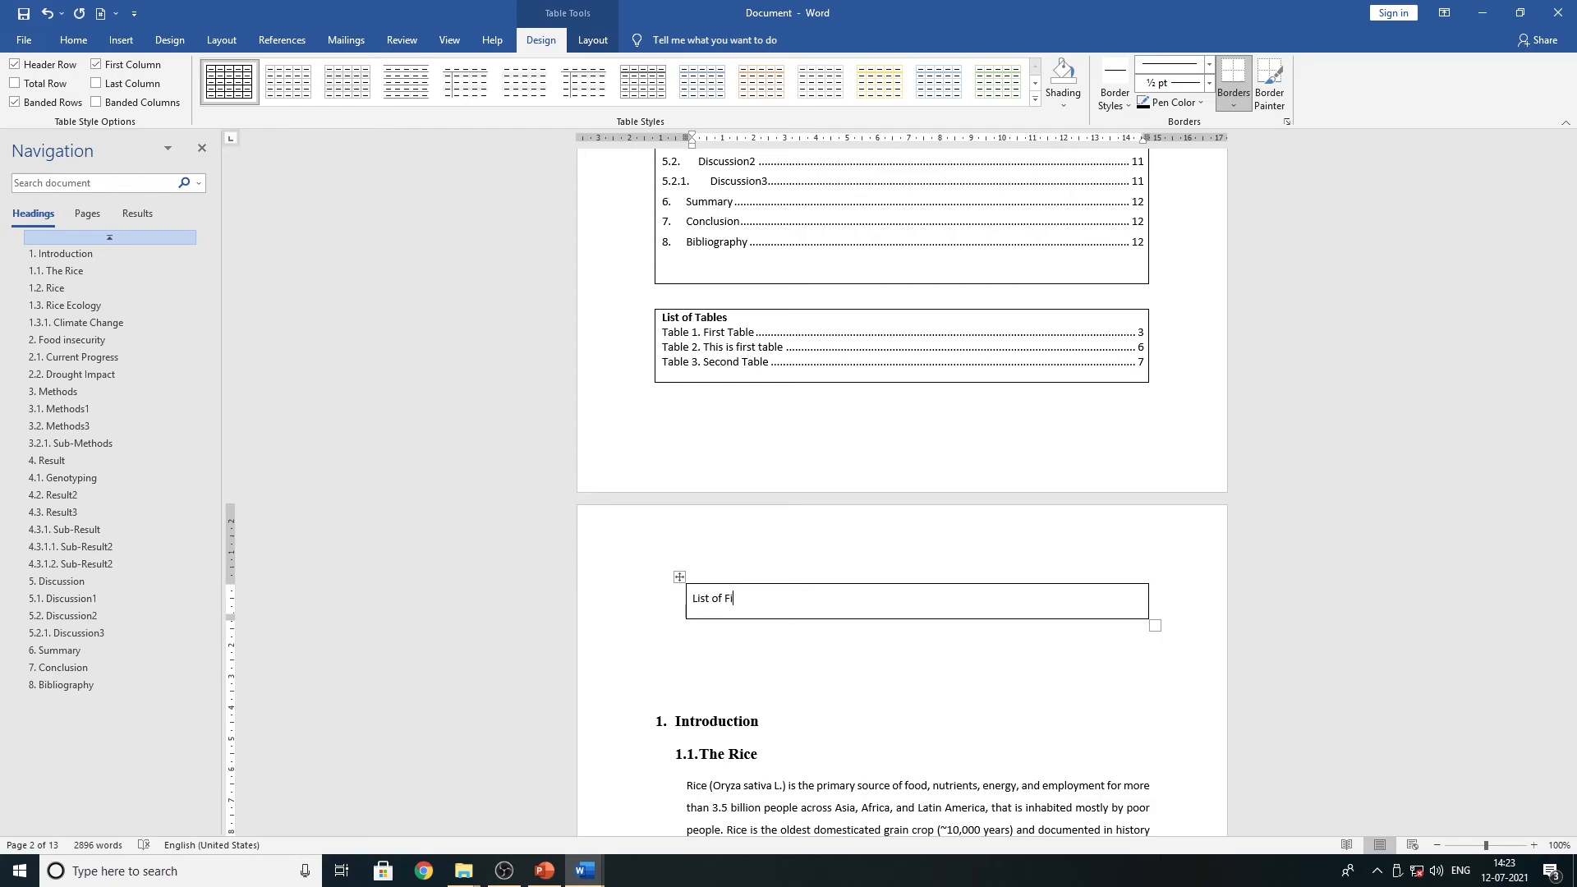
{"action": "type", "text": "gures"}
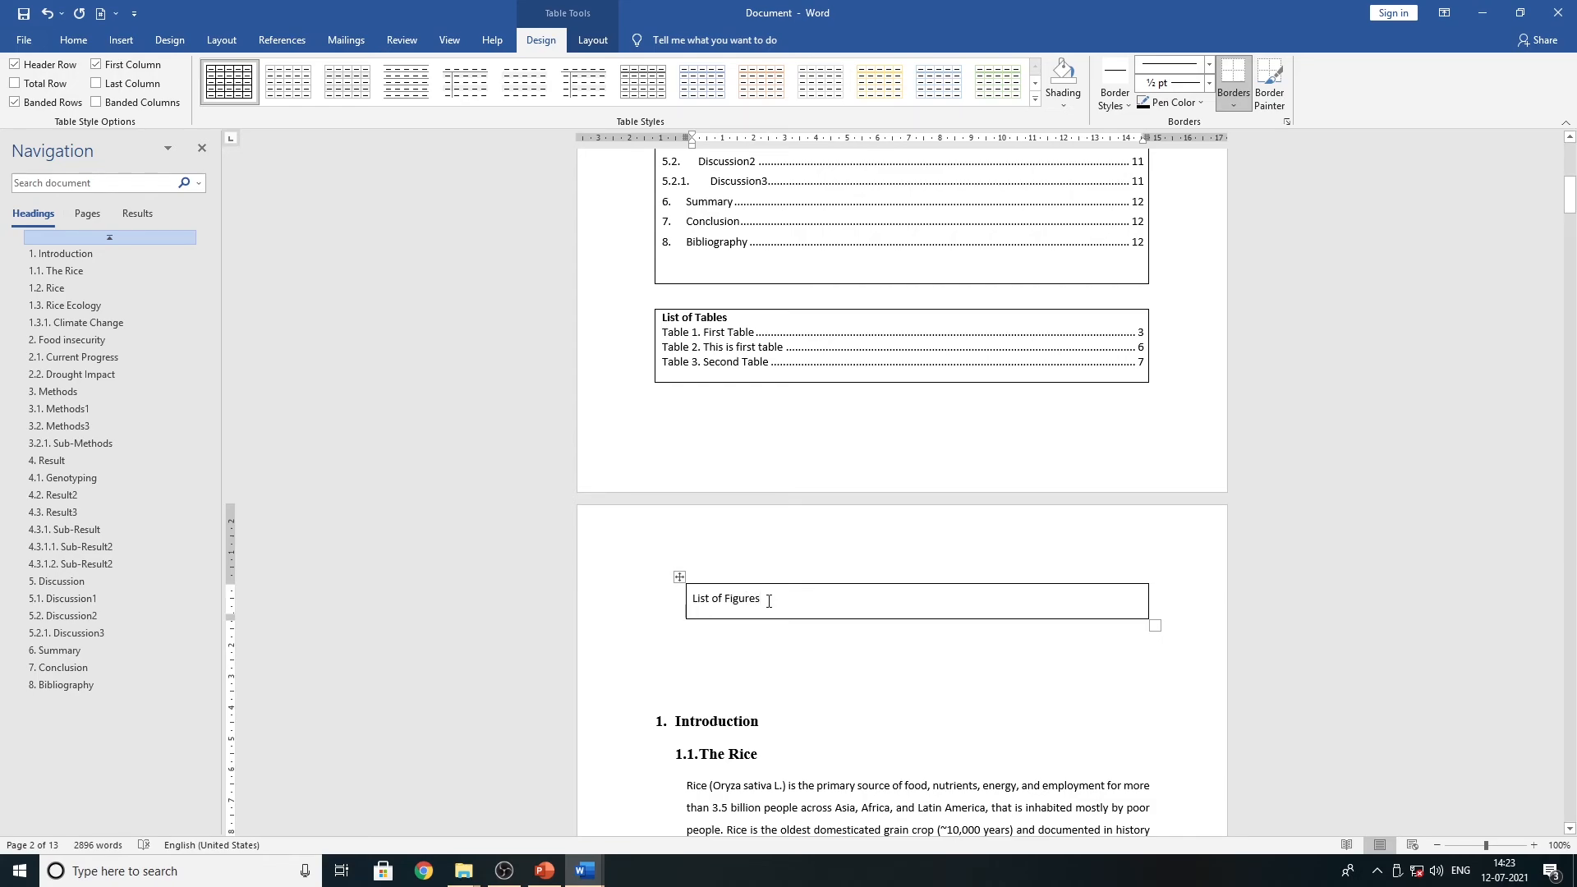
{"action": "left_click_drag", "start_coordinate": [770, 601], "coordinate": [691, 599]}
{"action": "key", "text": "ctrl+b"}
{"action": "left_click", "coordinate": [799, 608]}
- Insert a table of figures with the Figure caption label below the "List of Figures" title, and remove an empty line after it
{"action": "key", "text": "Return"}
{"action": "key", "text": "Return"}
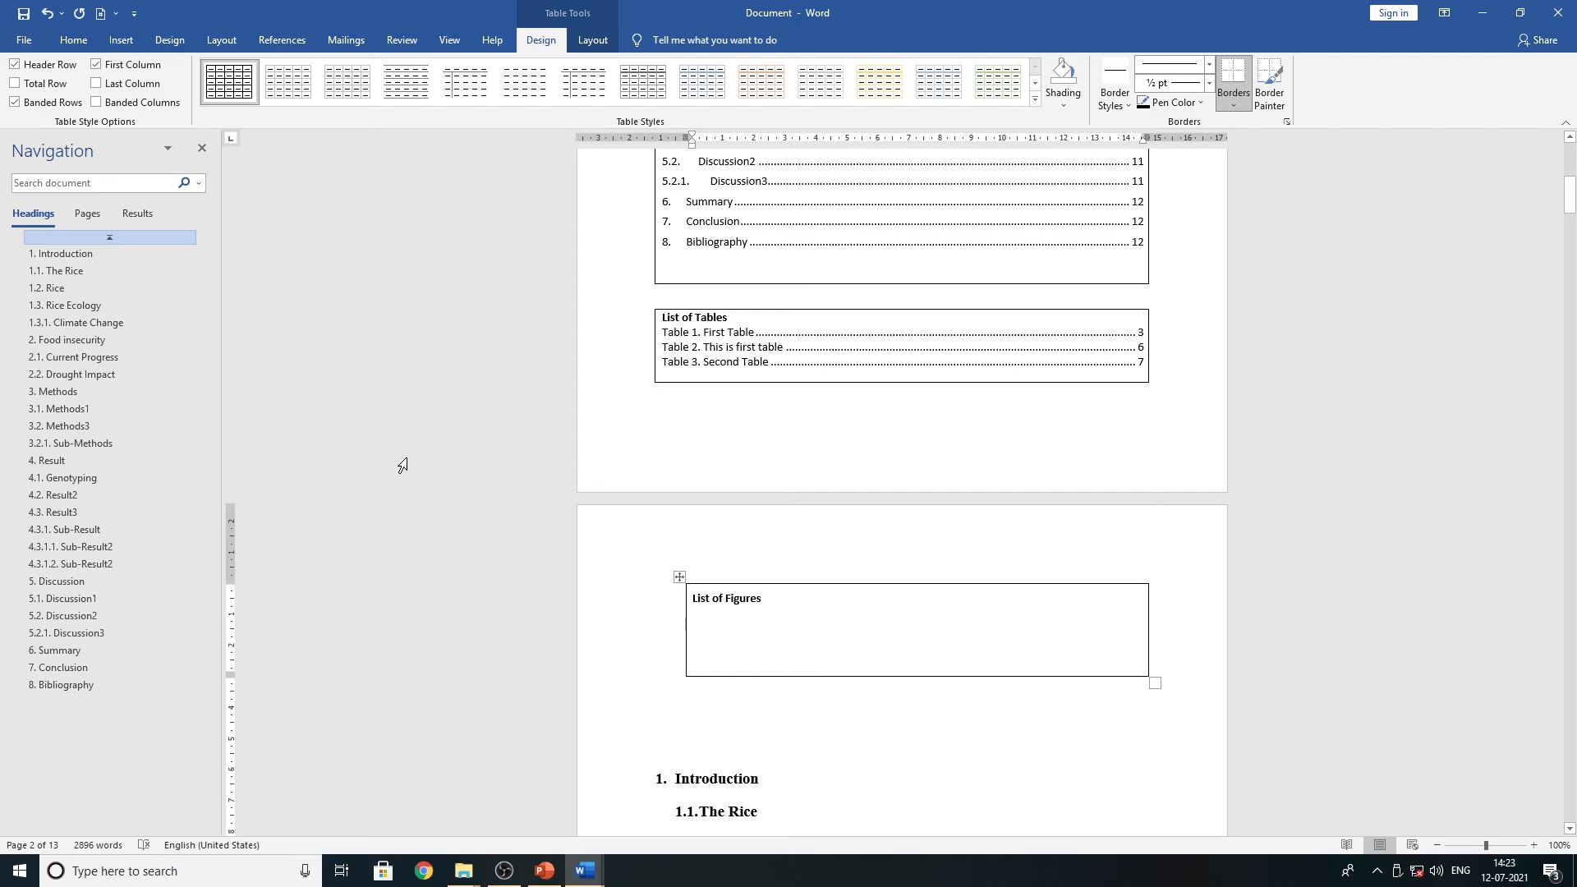
{"action": "left_click", "coordinate": [283, 39]}
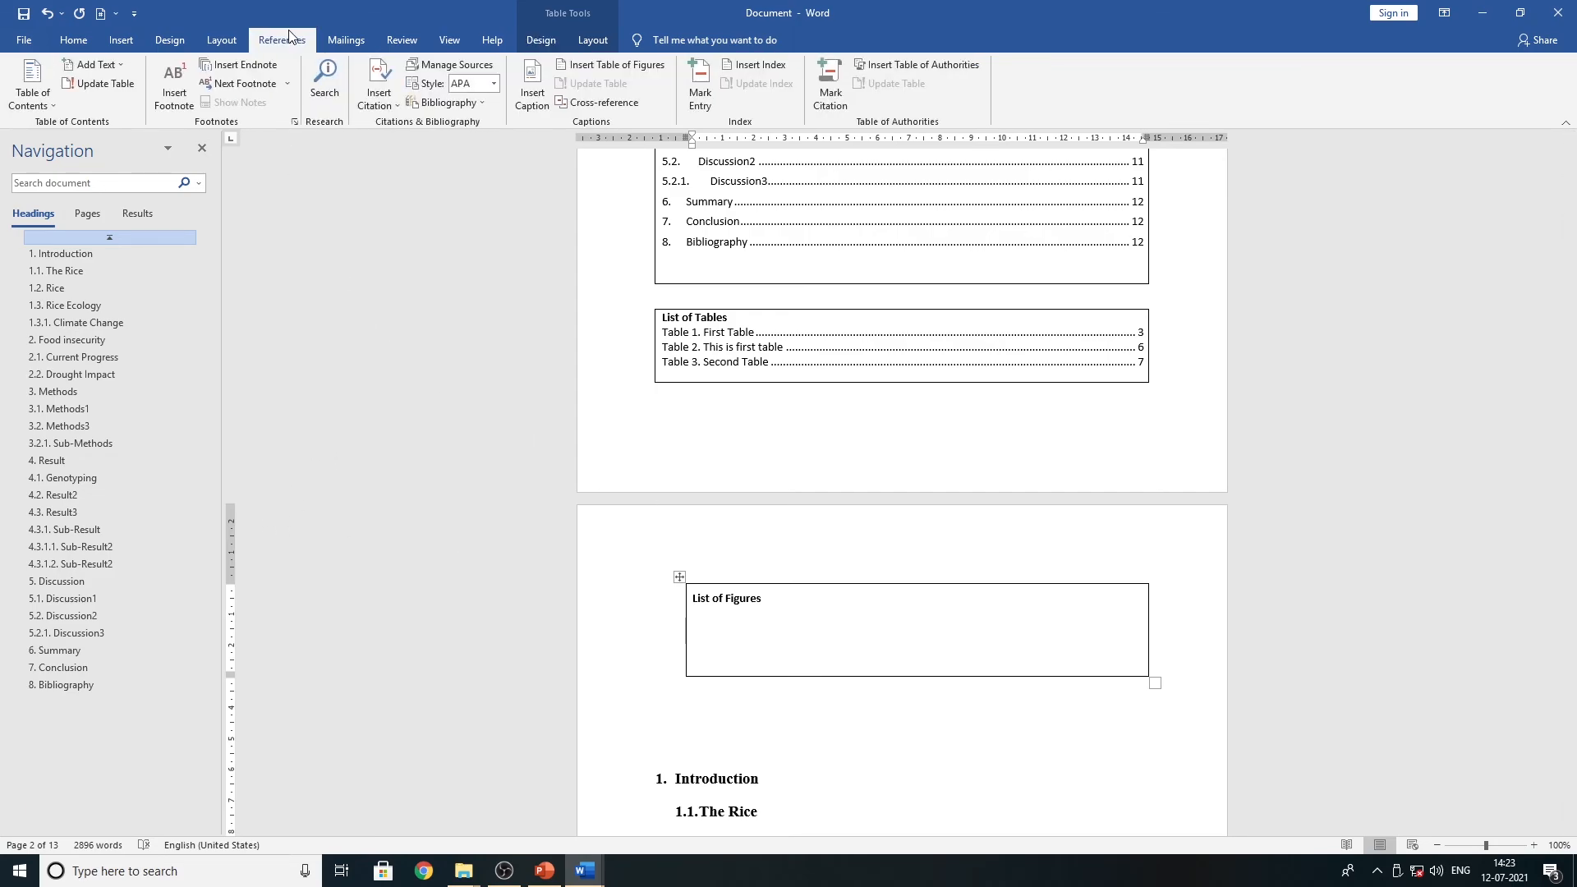
{"action": "left_click", "coordinate": [626, 74]}
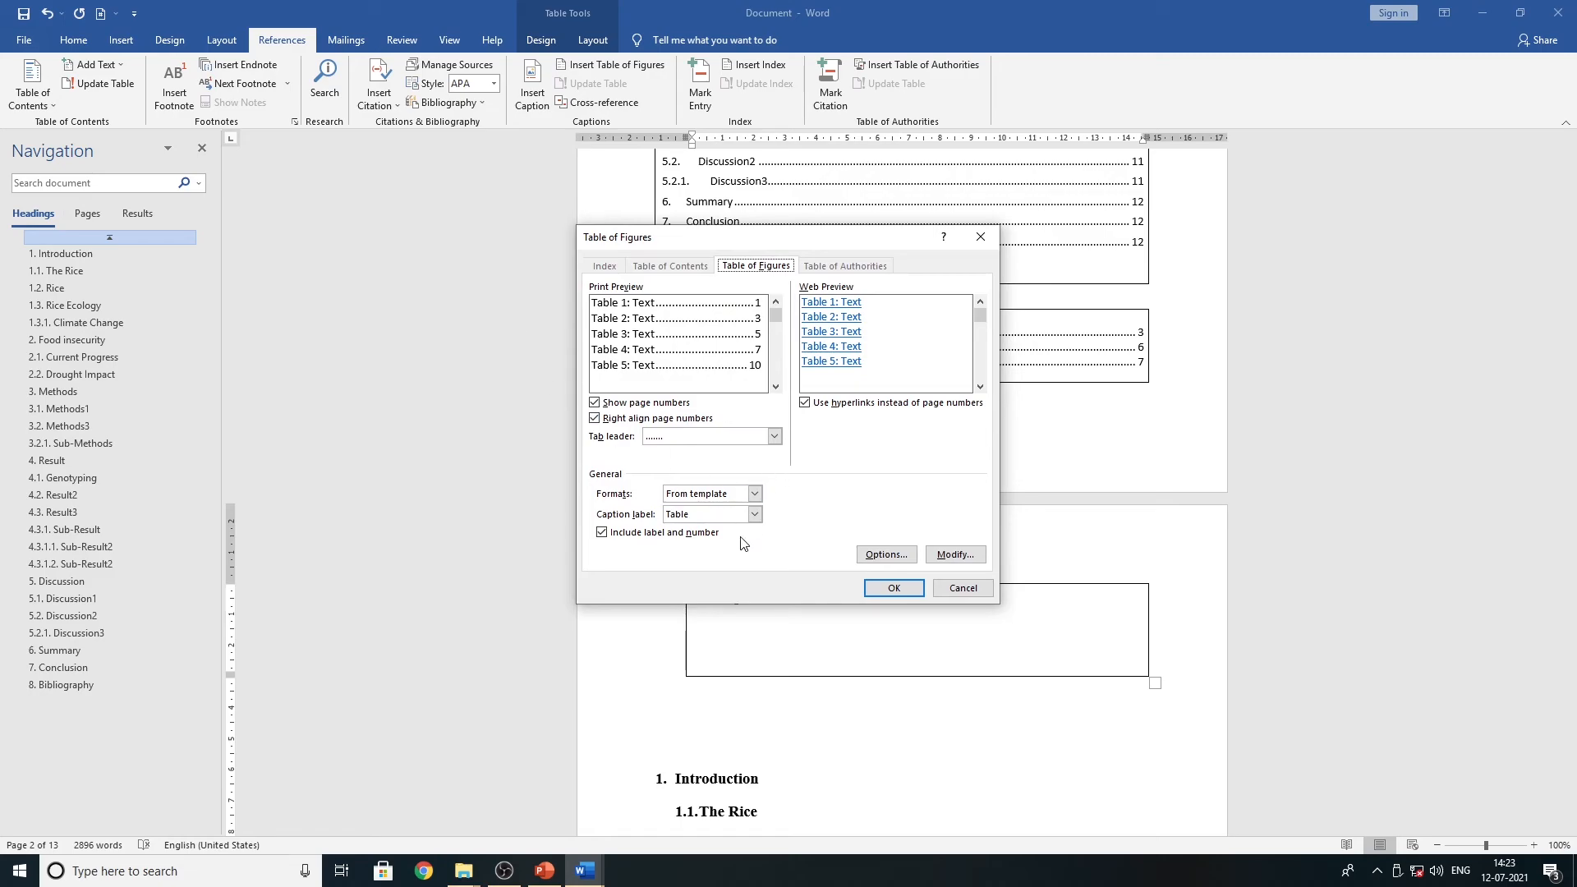
{"action": "left_click", "coordinate": [753, 514]}
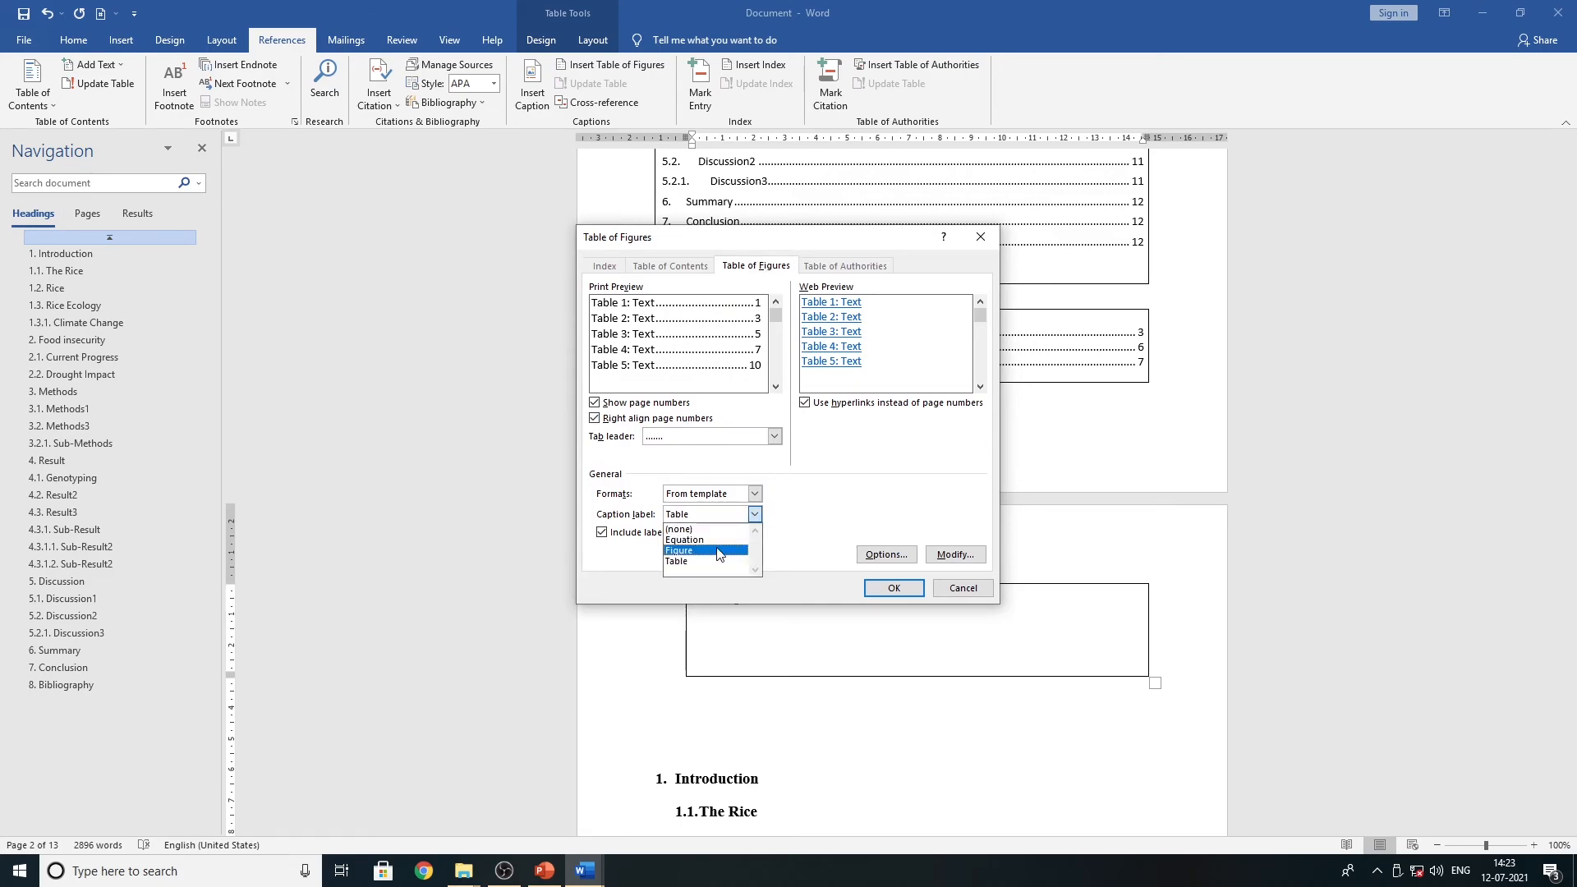
{"action": "left_click", "coordinate": [713, 551]}
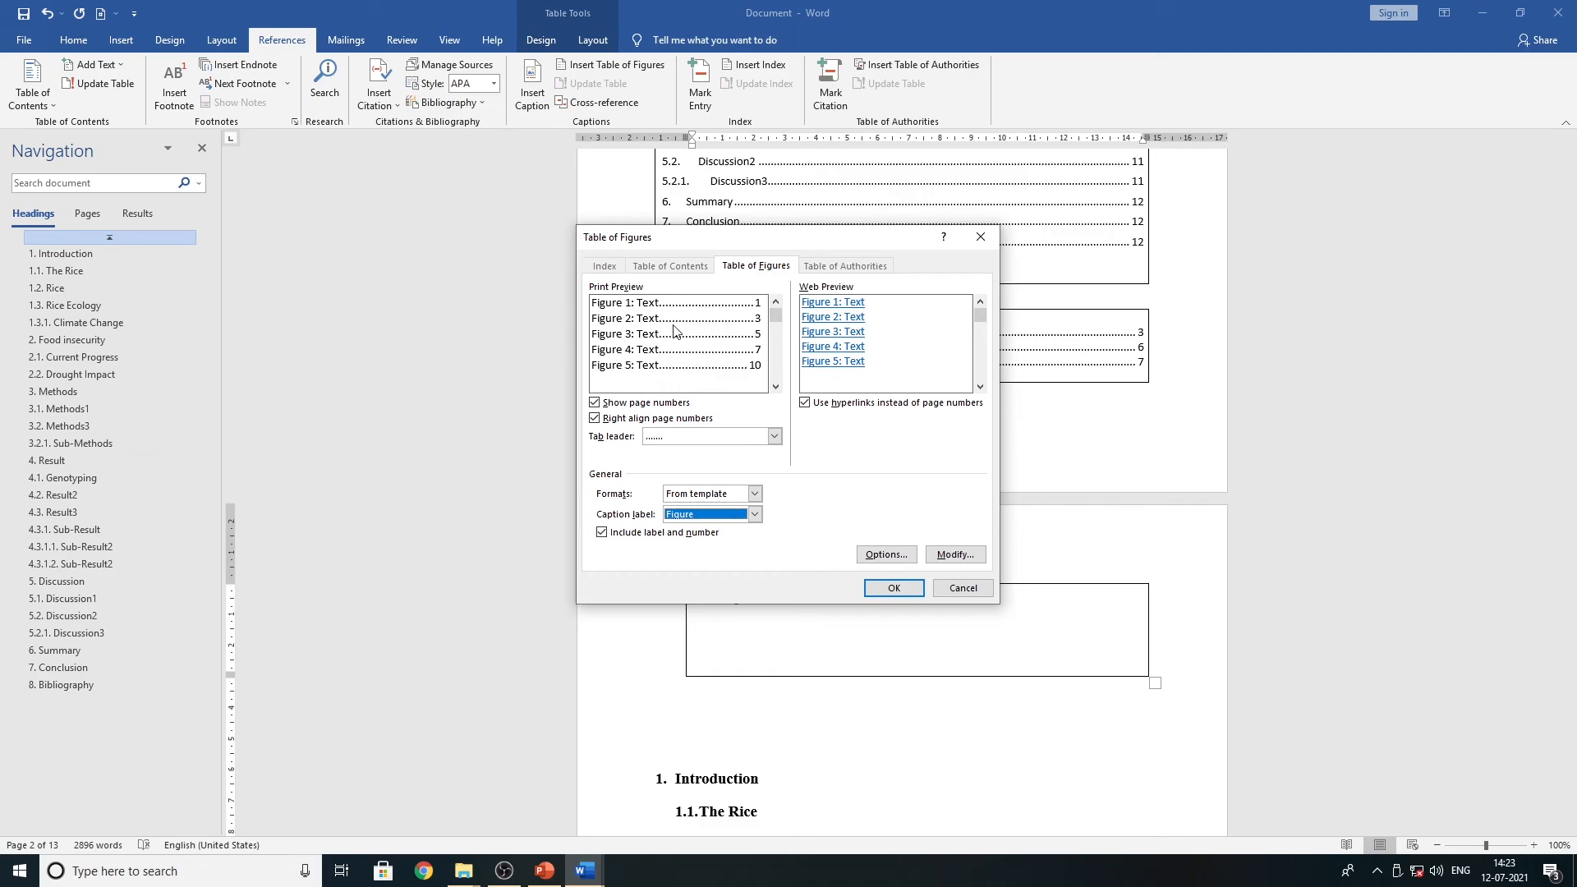
{"action": "left_click", "coordinate": [892, 589]}
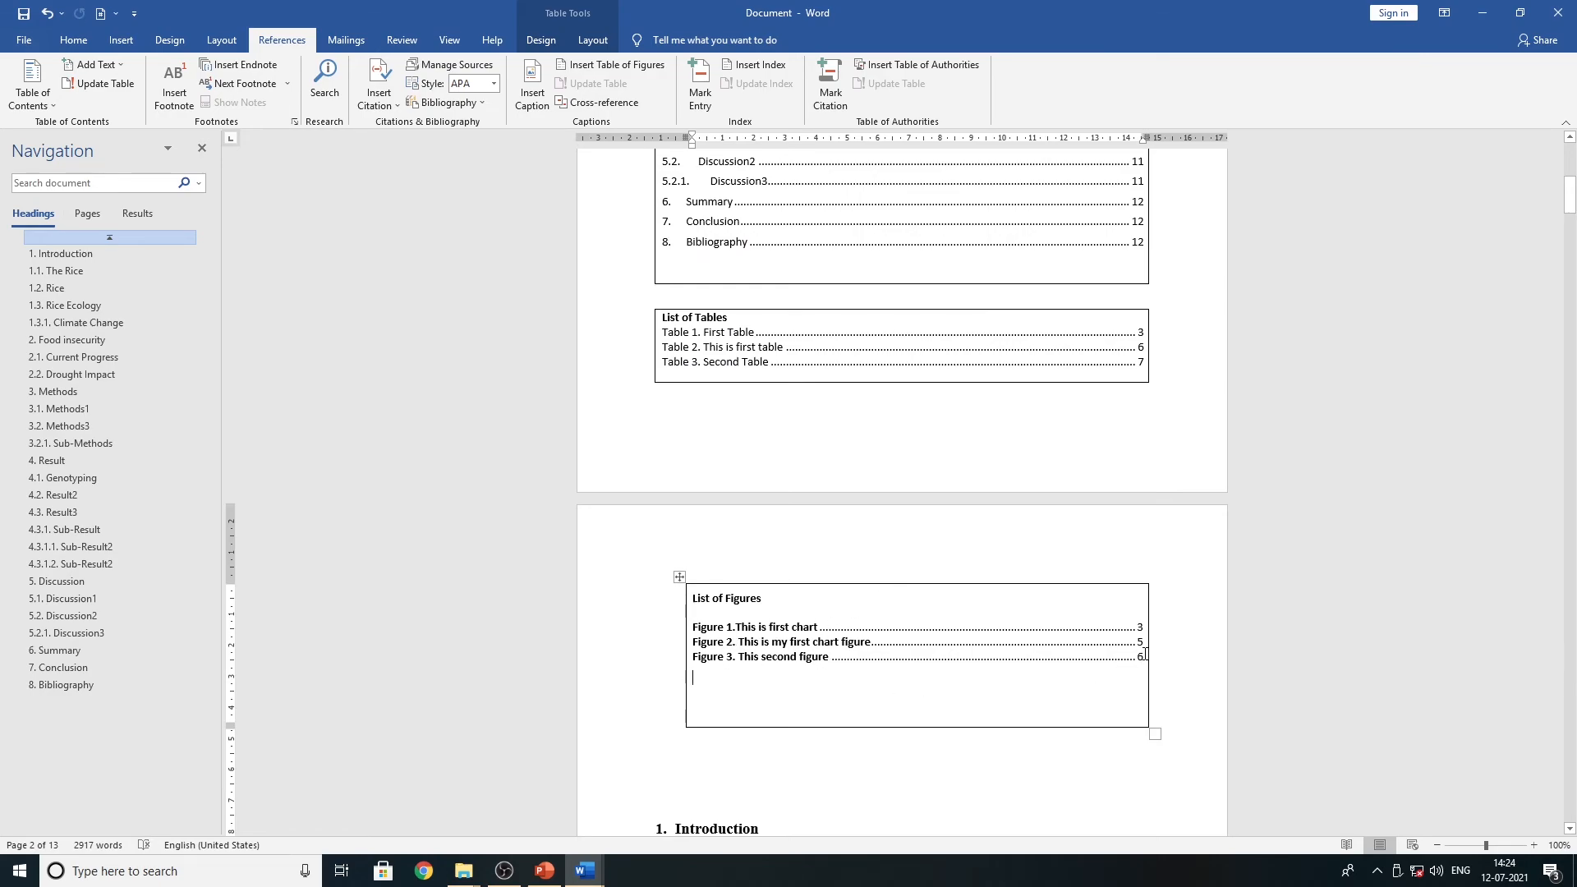
{"action": "key", "text": "BackSpace"}
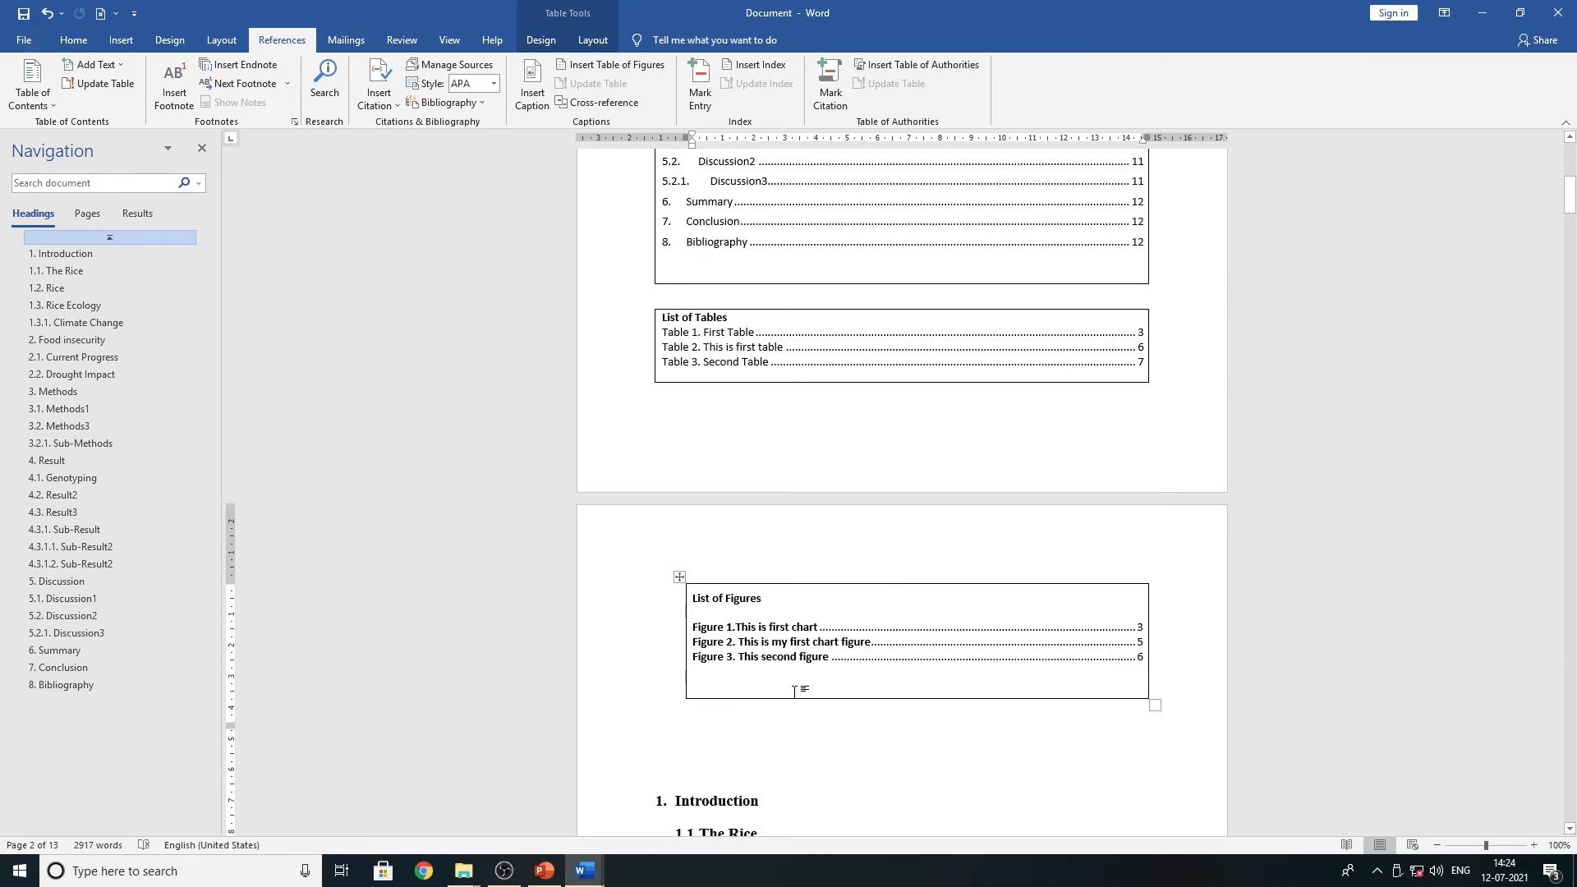
- Insert blank lines between the Figure 1 chart and the Rice Ecology heading so that the section moves onto the next page
{"action": "left_click", "coordinate": [809, 732]}
{"action": "scroll", "coordinate": [805, 729], "scroll_direction": "up", "scroll_amount": 1}
{"action": "scroll", "coordinate": [804, 729], "scroll_direction": "up", "scroll_amount": 8}
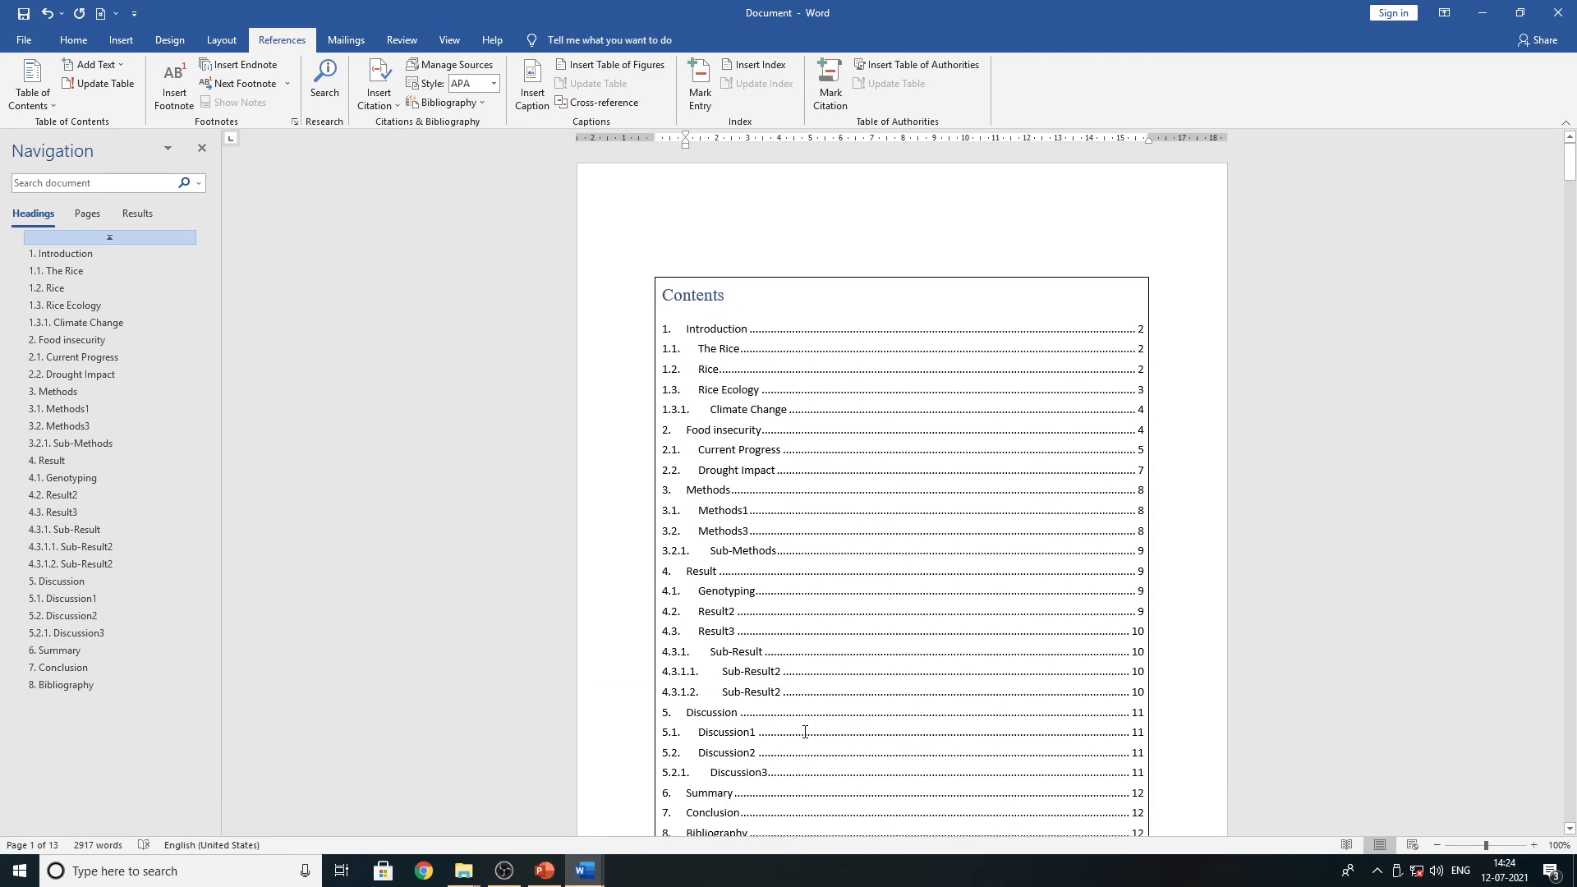
{"action": "scroll", "coordinate": [805, 732], "scroll_direction": "down", "scroll_amount": 8}
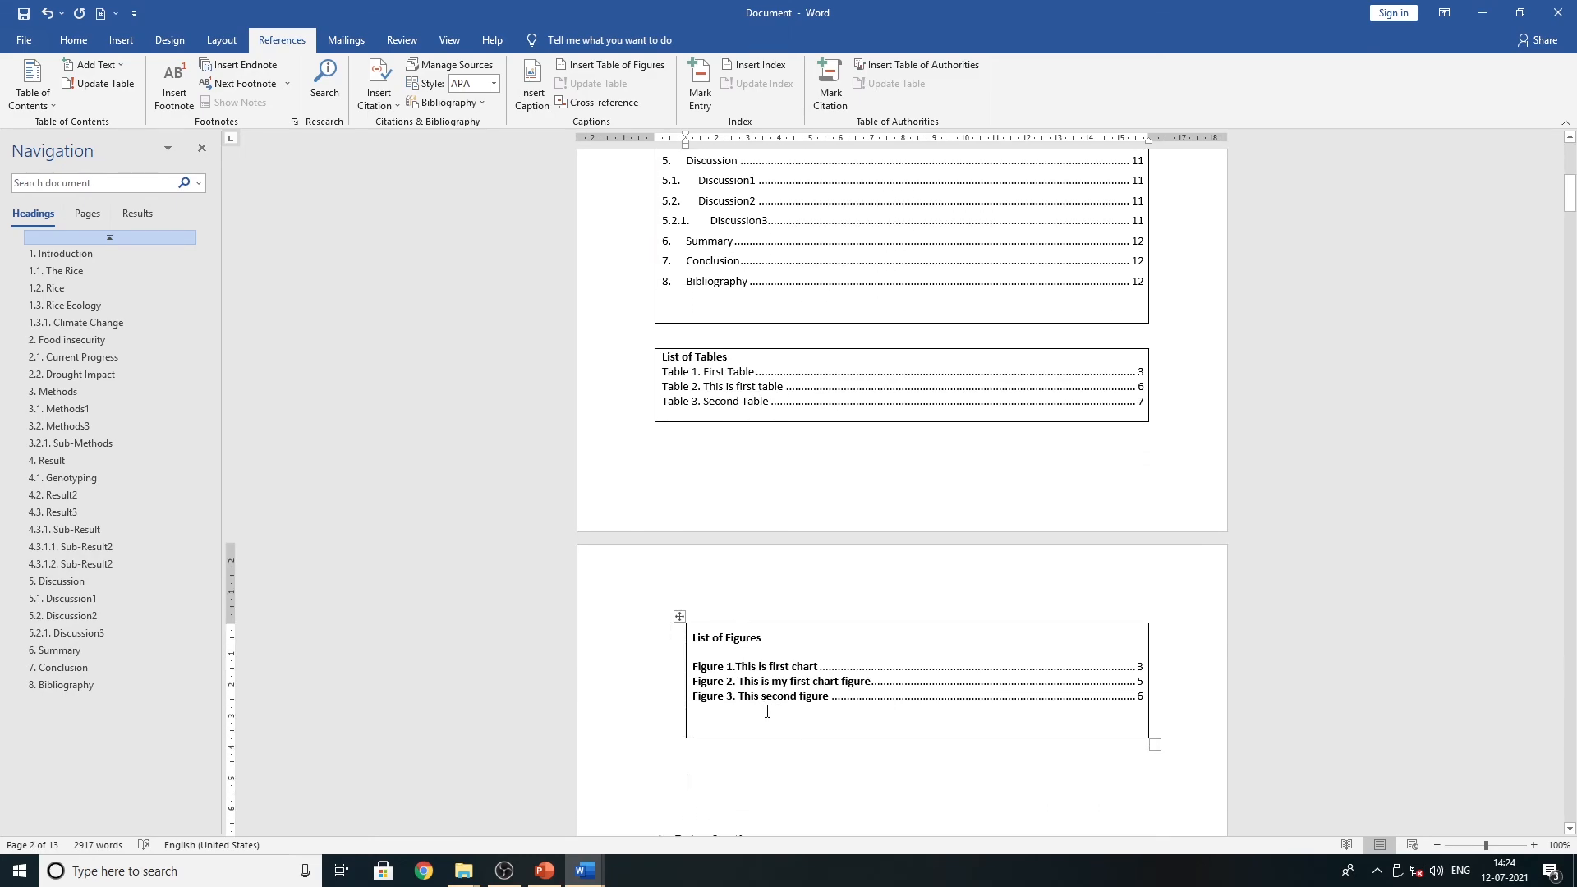
{"action": "scroll", "coordinate": [768, 698], "scroll_direction": "down", "scroll_amount": 3}
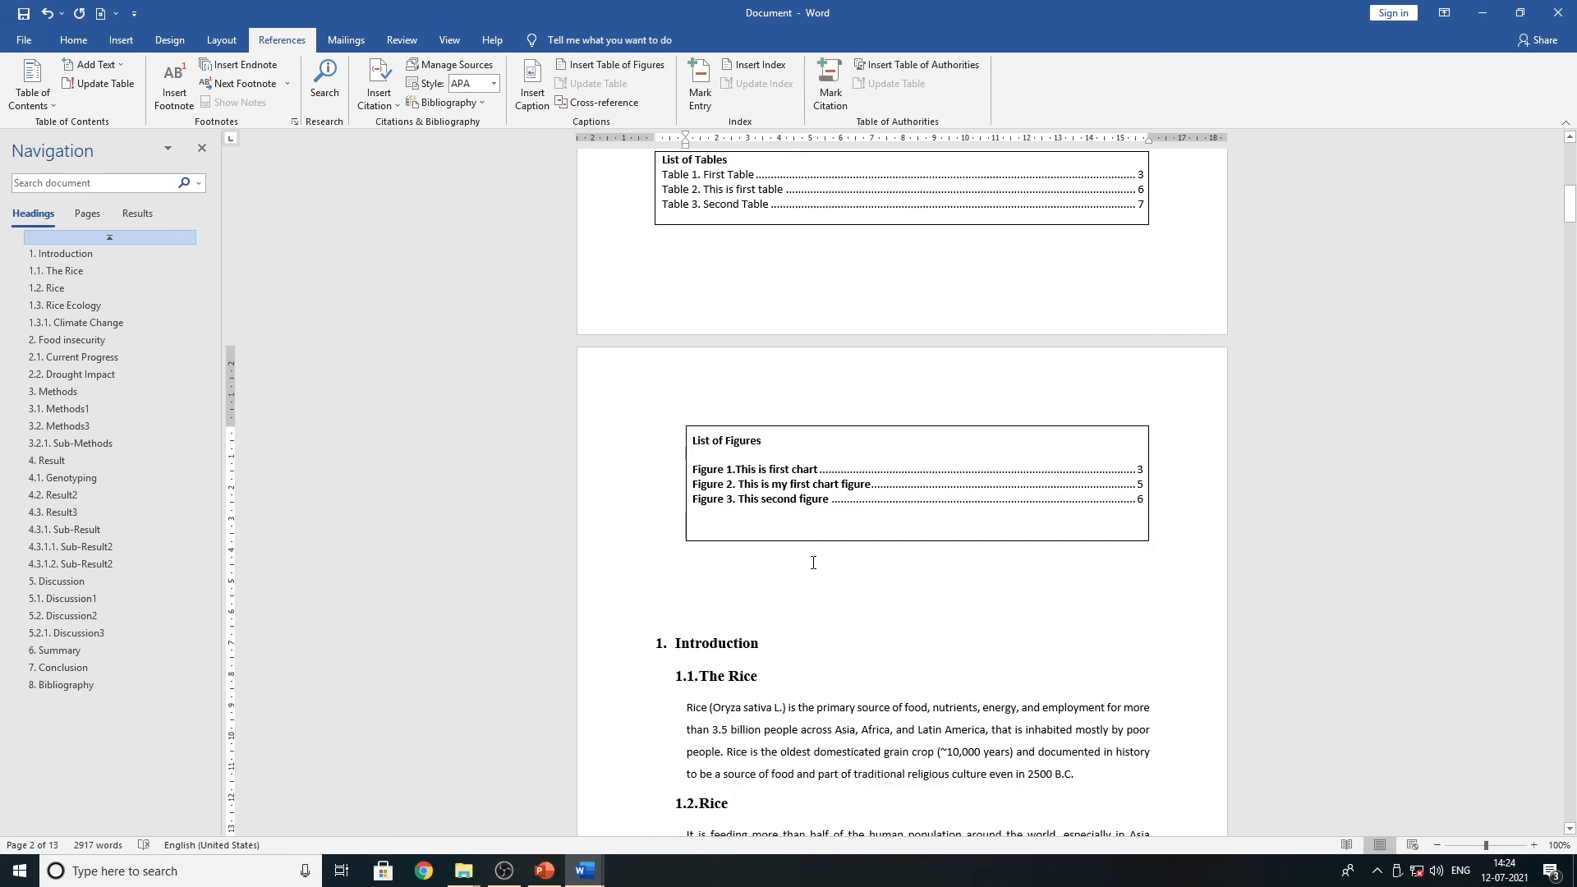
{"action": "scroll", "coordinate": [813, 562], "scroll_direction": "down", "scroll_amount": 18}
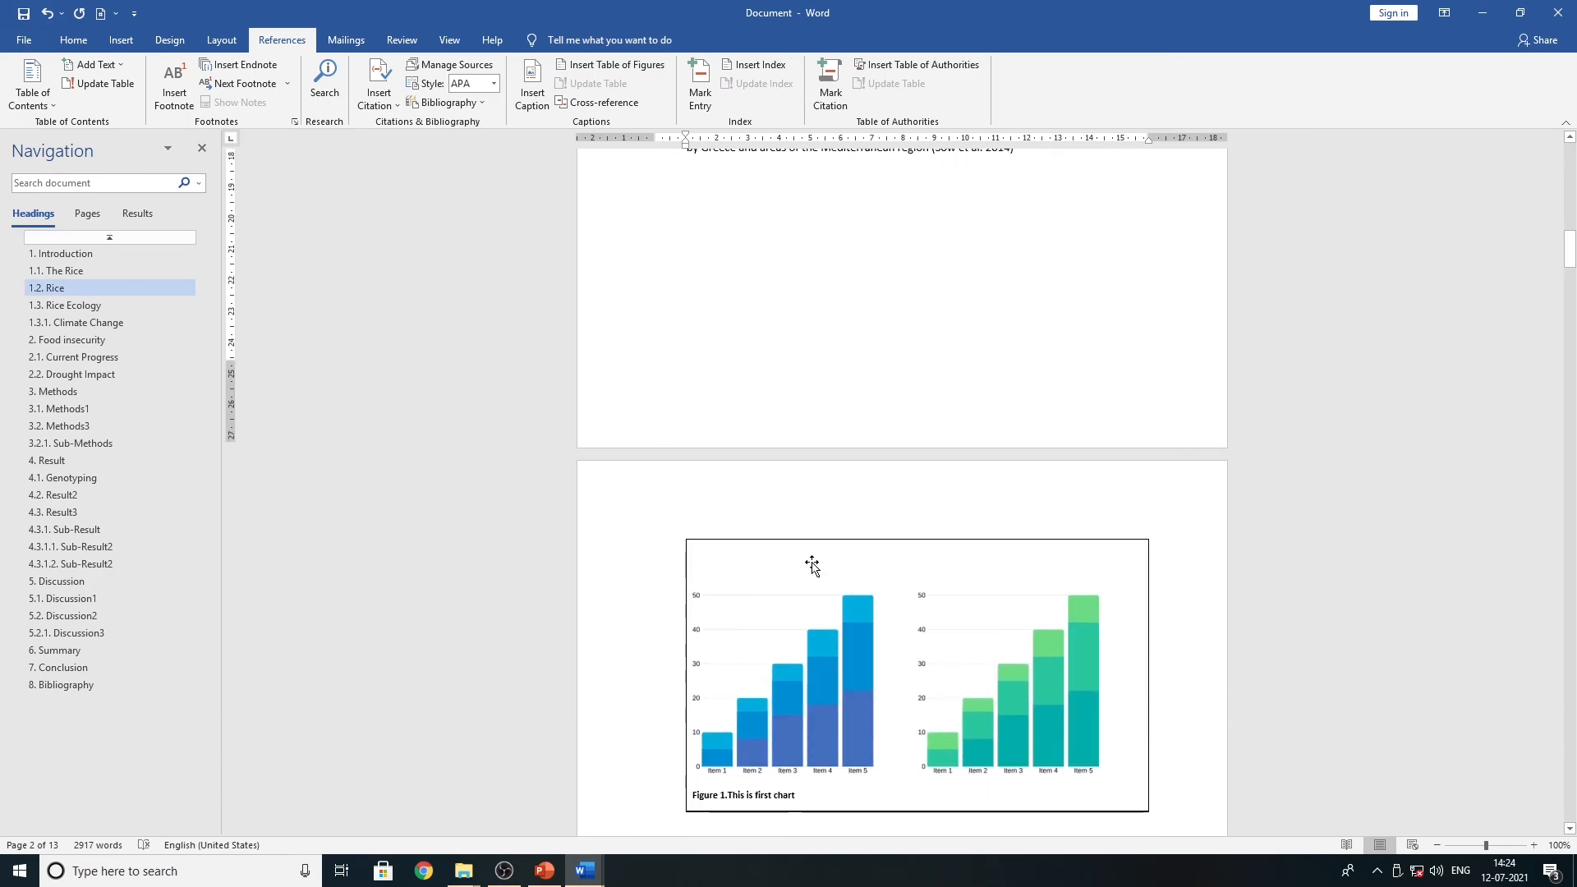
{"action": "scroll", "coordinate": [813, 563], "scroll_direction": "down", "scroll_amount": 1}
{"action": "left_click", "coordinate": [692, 479]}
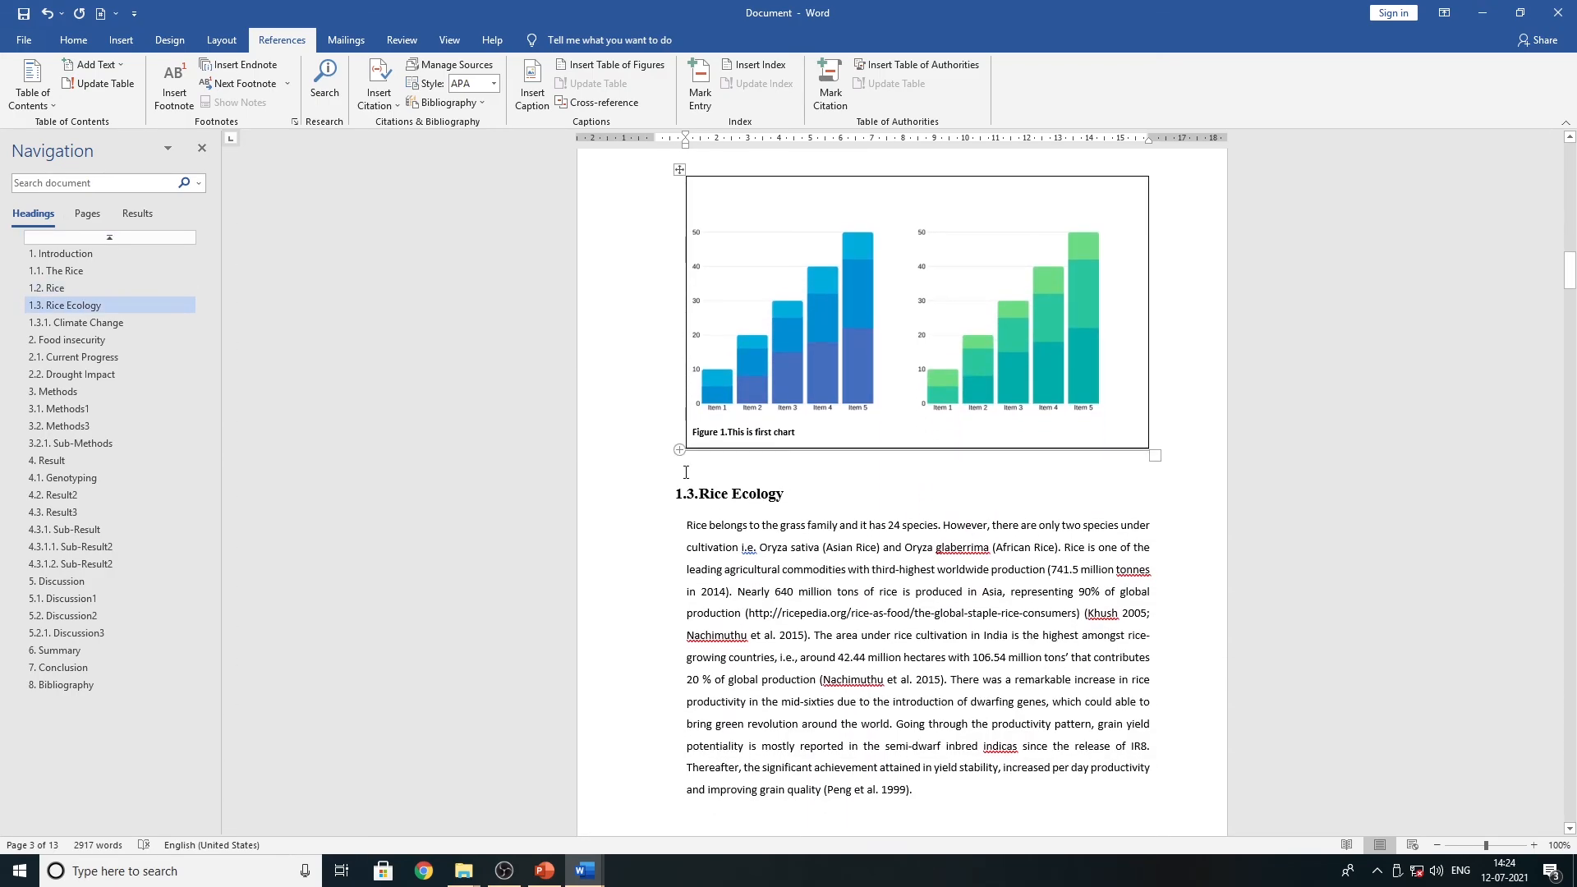
{"action": "key", "text": "Return"}
{"action": "key", "text": "Return"}
{"action": "key", "text": "Return"}
{"action": "key", "text": "Return"}
{"action": "key", "text": "Return"}
{"action": "key", "text": "Return"}
{"action": "key", "text": "Return"}
{"action": "key", "text": "Return"}
{"action": "key", "text": "Return"}
{"action": "key", "text": "Return"}
{"action": "key", "text": "Return"}
{"action": "key", "text": "Return"}
{"action": "key", "text": "Return"}
{"action": "key", "text": "Return"}
{"action": "key", "text": "Return"}
{"action": "key", "text": "Return"}
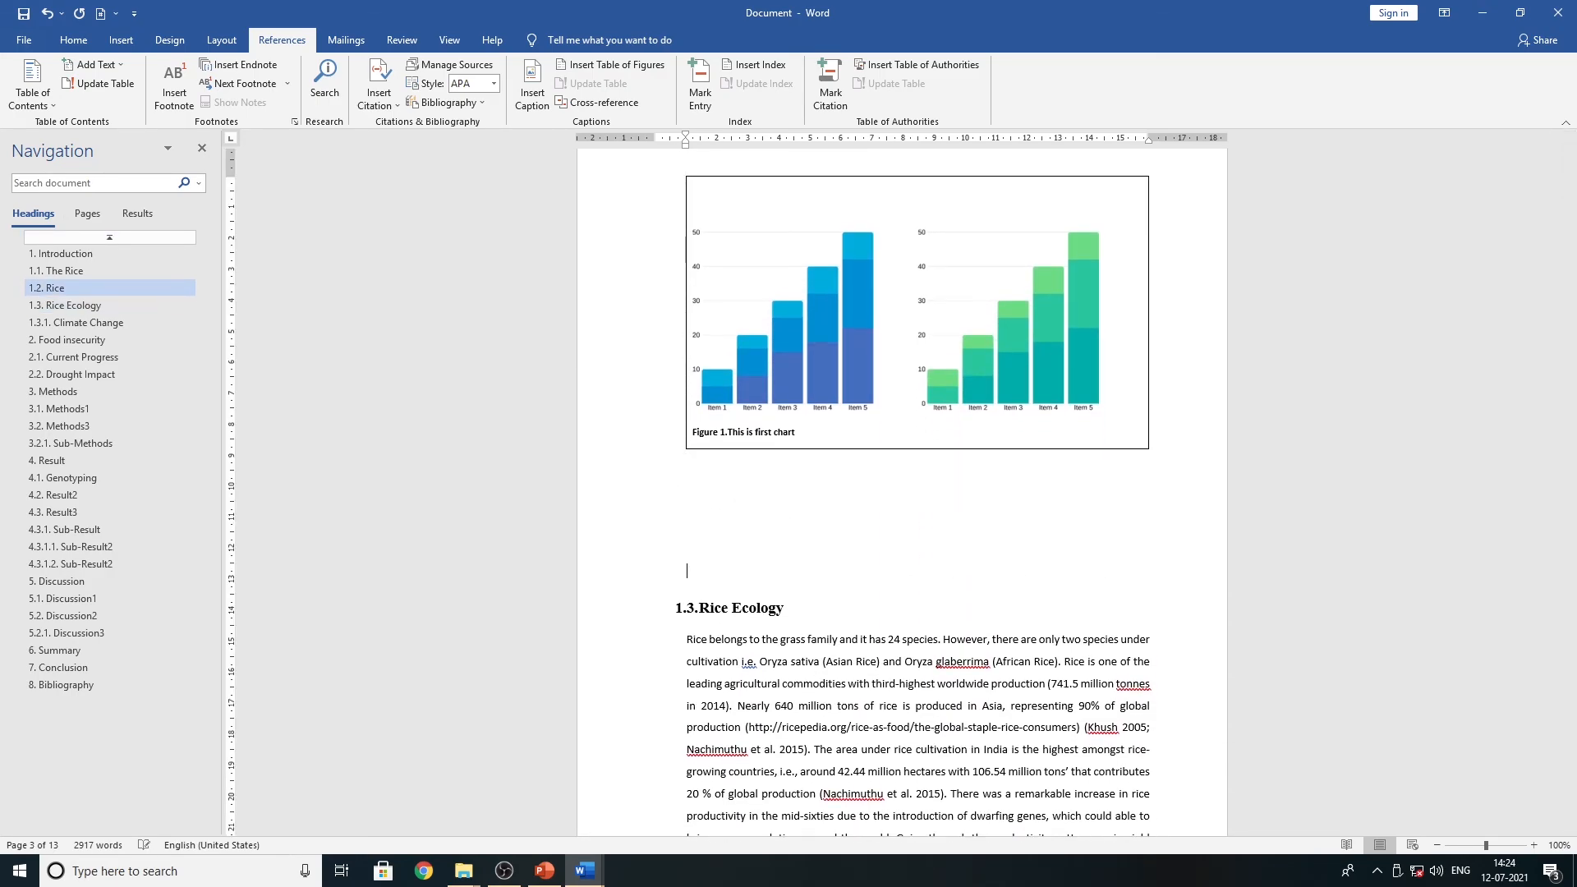
{"action": "key", "text": "Return"}
{"action": "key", "text": "Return"}
{"action": "key", "text": "Return"}
{"action": "key", "text": "Return"}
{"action": "key", "text": "Return"}
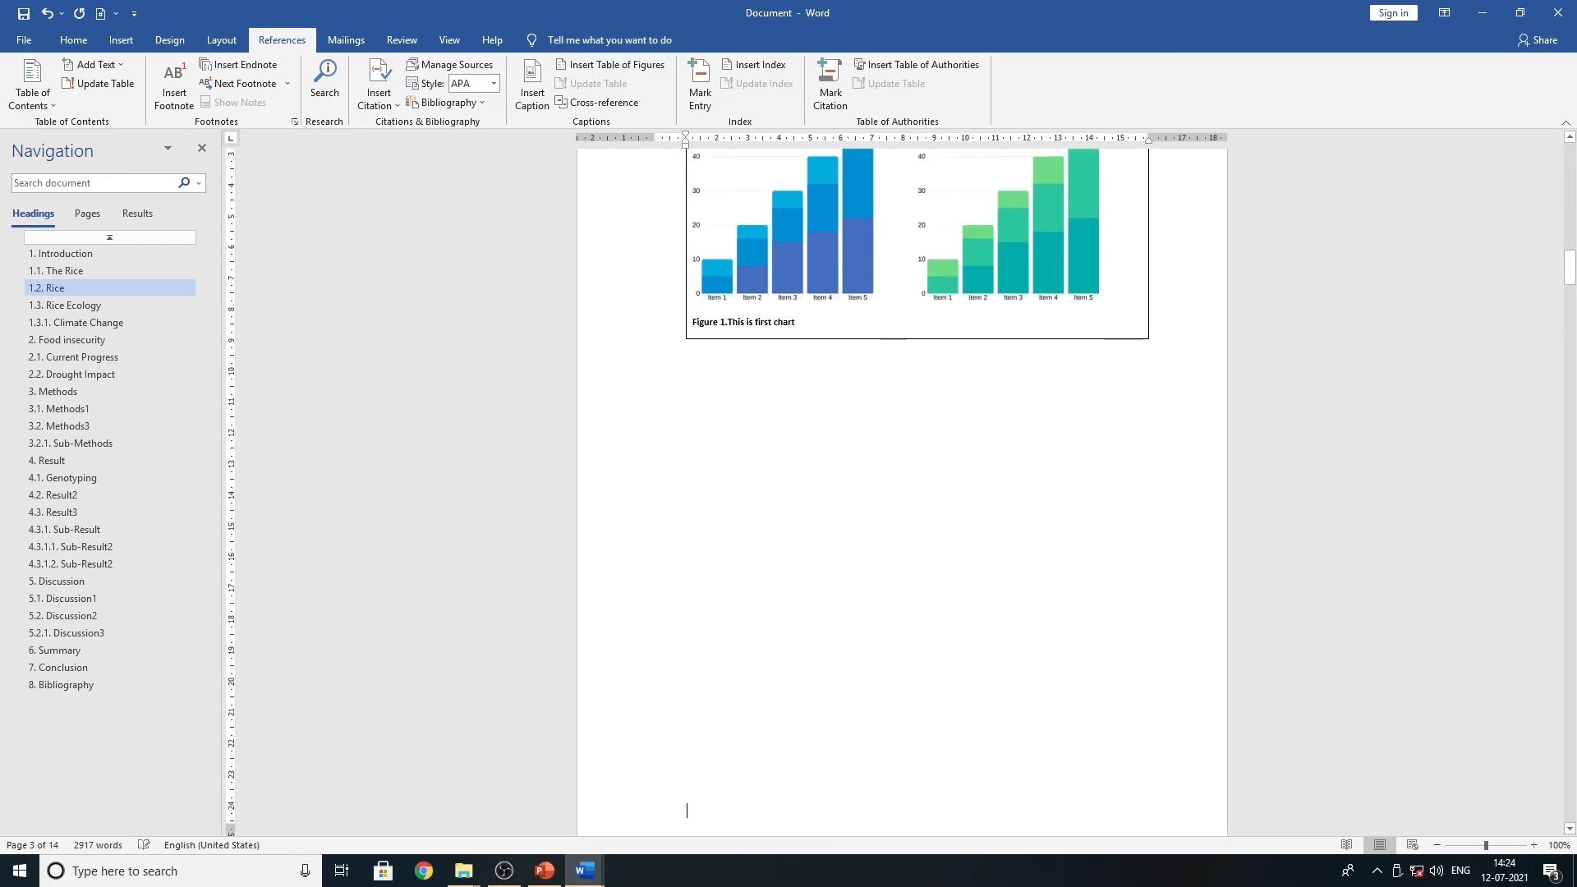
- Update the entire table of contents on the first page to match the shifted headings
{"action": "scroll", "coordinate": [803, 551], "scroll_direction": "down", "scroll_amount": 10}
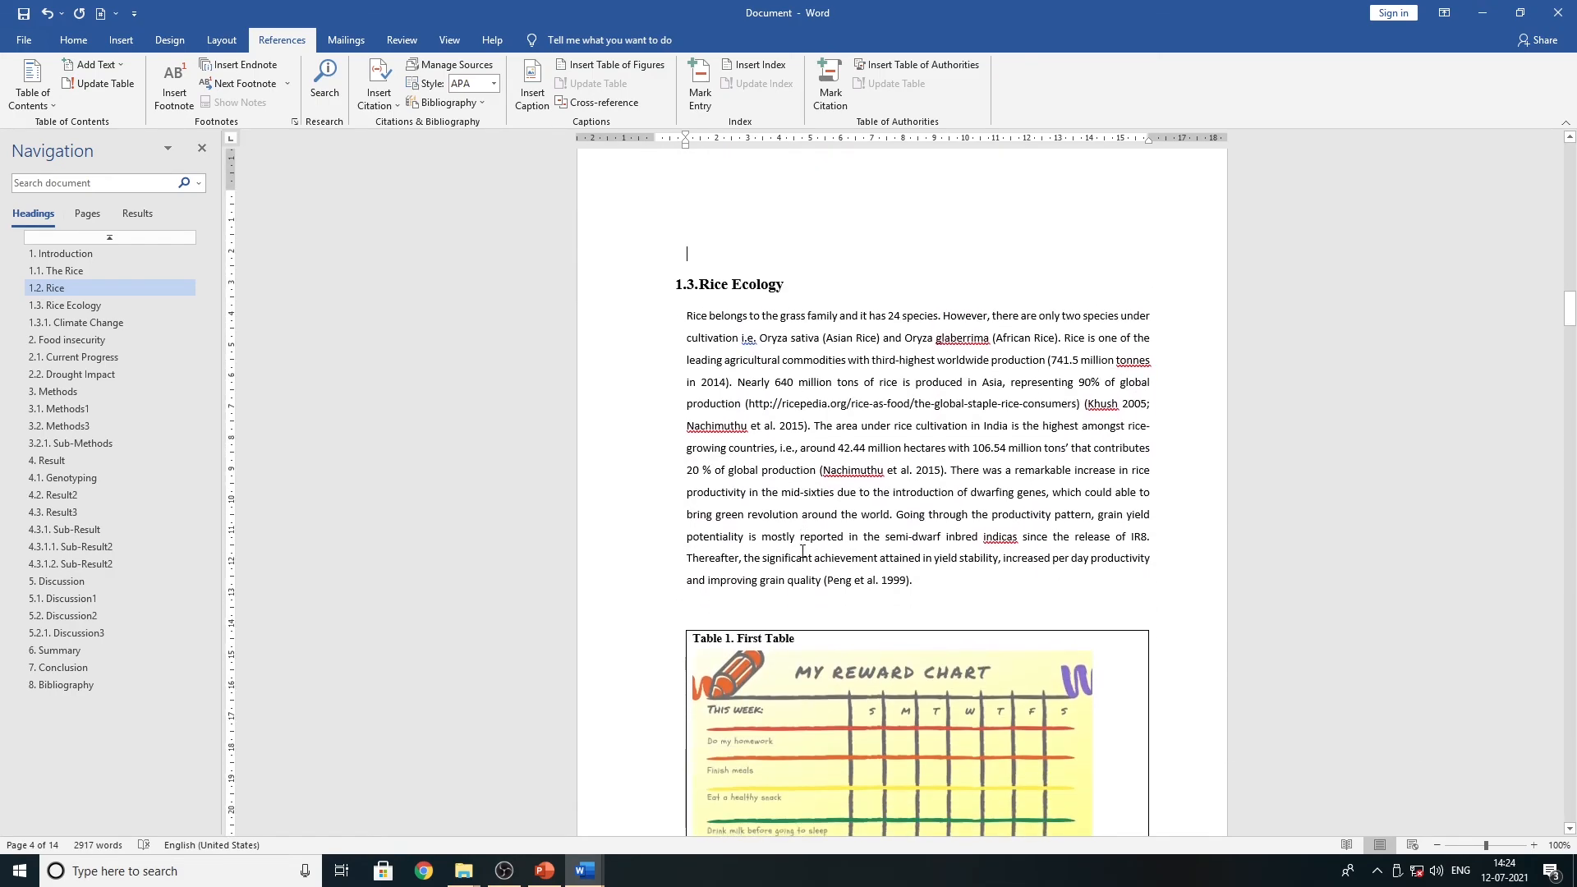
{"action": "scroll", "coordinate": [819, 527], "scroll_direction": "down", "scroll_amount": 20}
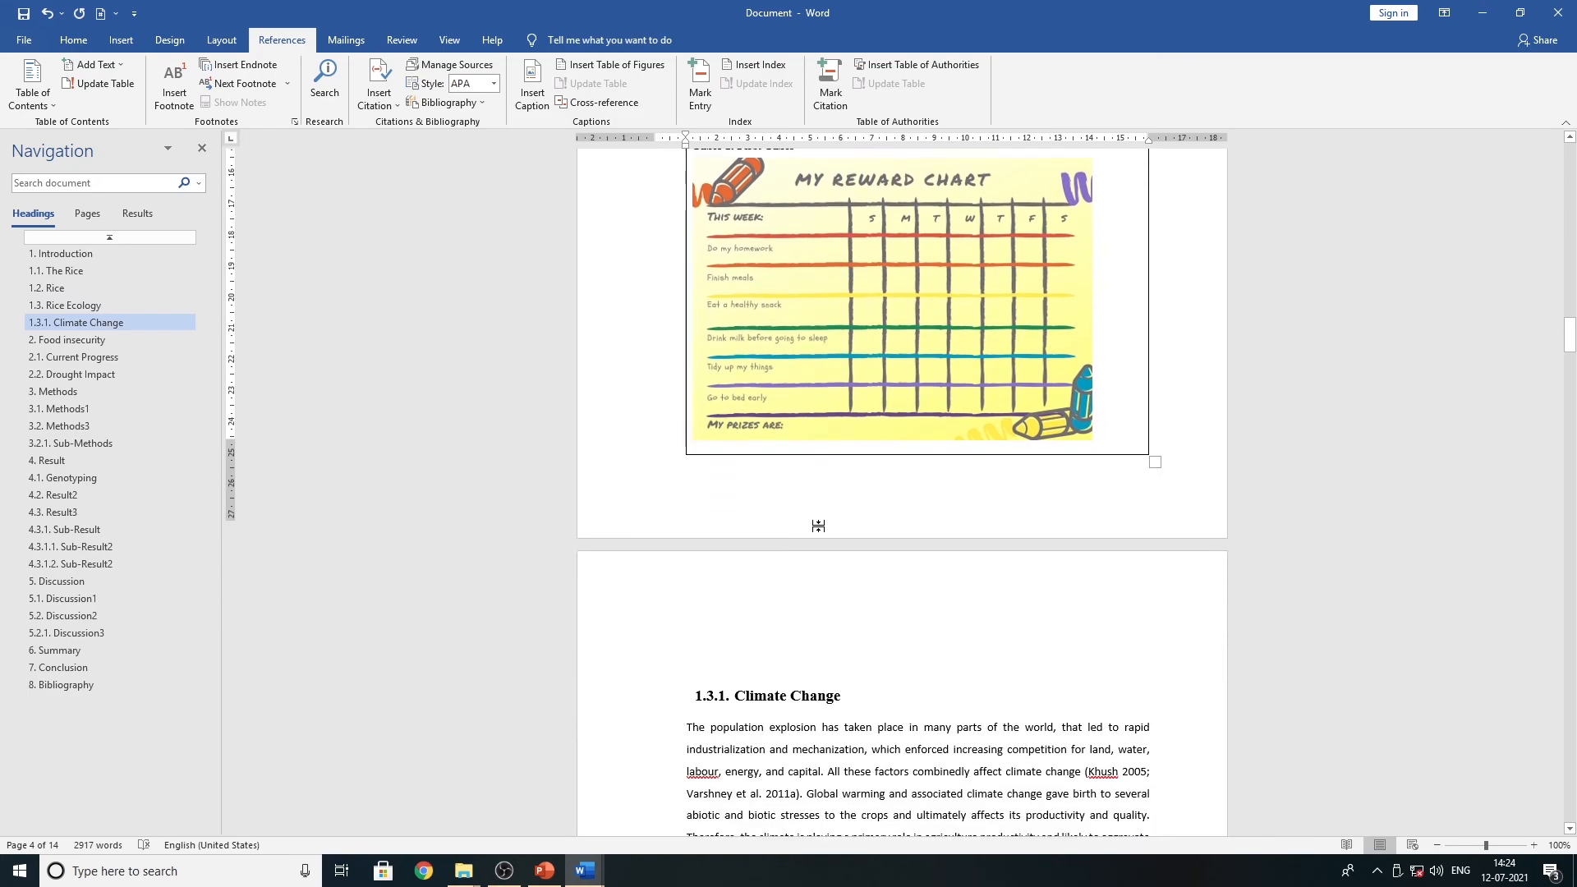
{"action": "scroll", "coordinate": [820, 527], "scroll_direction": "down", "scroll_amount": 1}
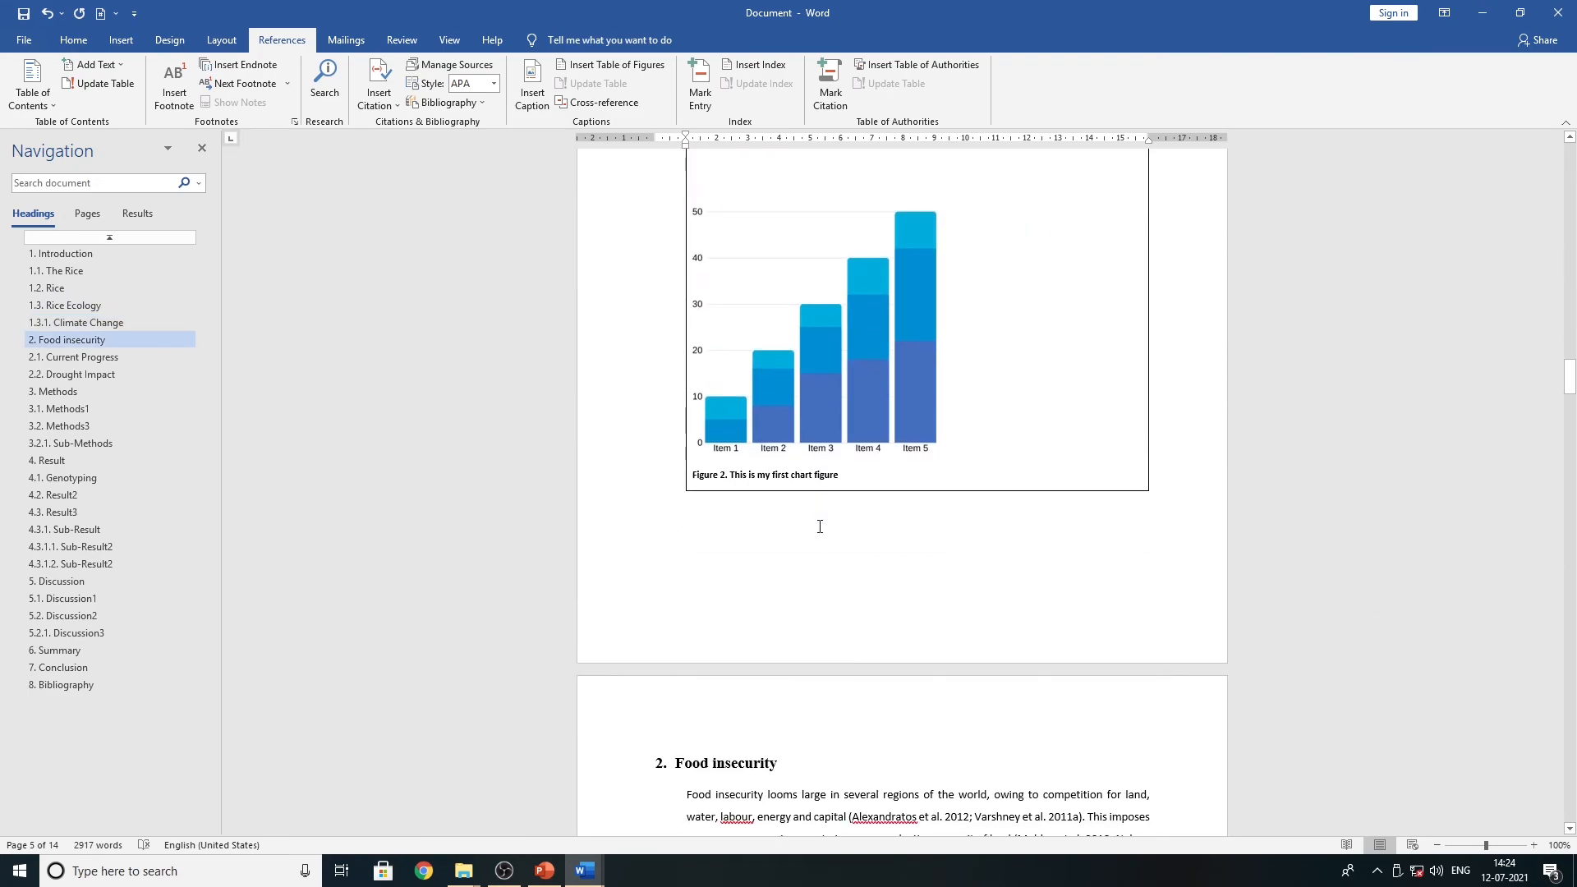
{"action": "left_click_drag", "start_coordinate": [1570, 379], "coordinate": [1569, 144]}
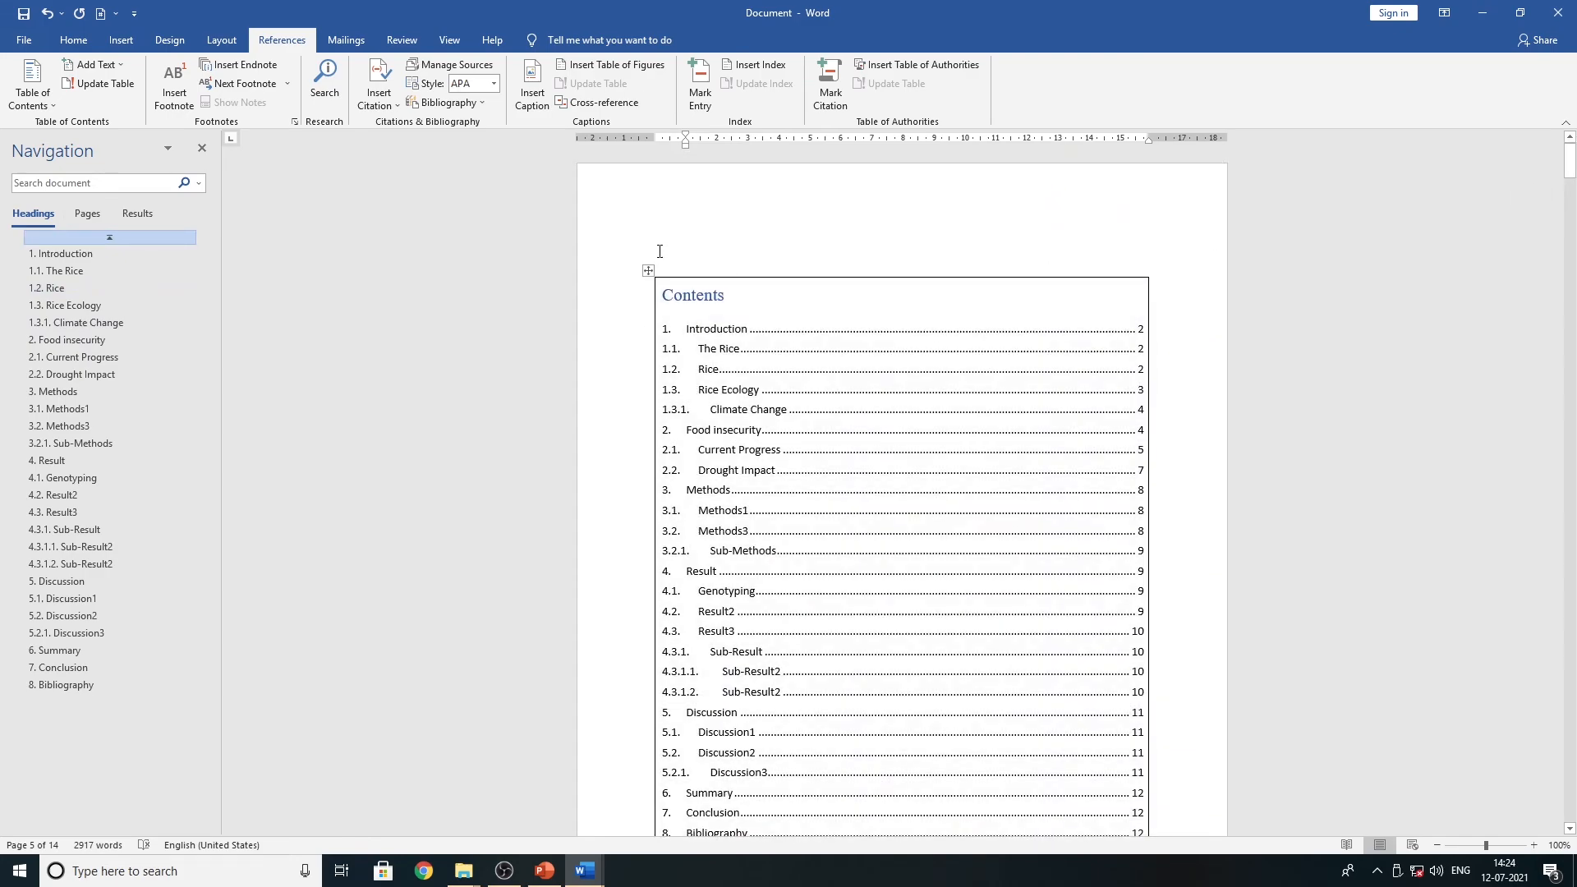
{"action": "left_click", "coordinate": [648, 272]}
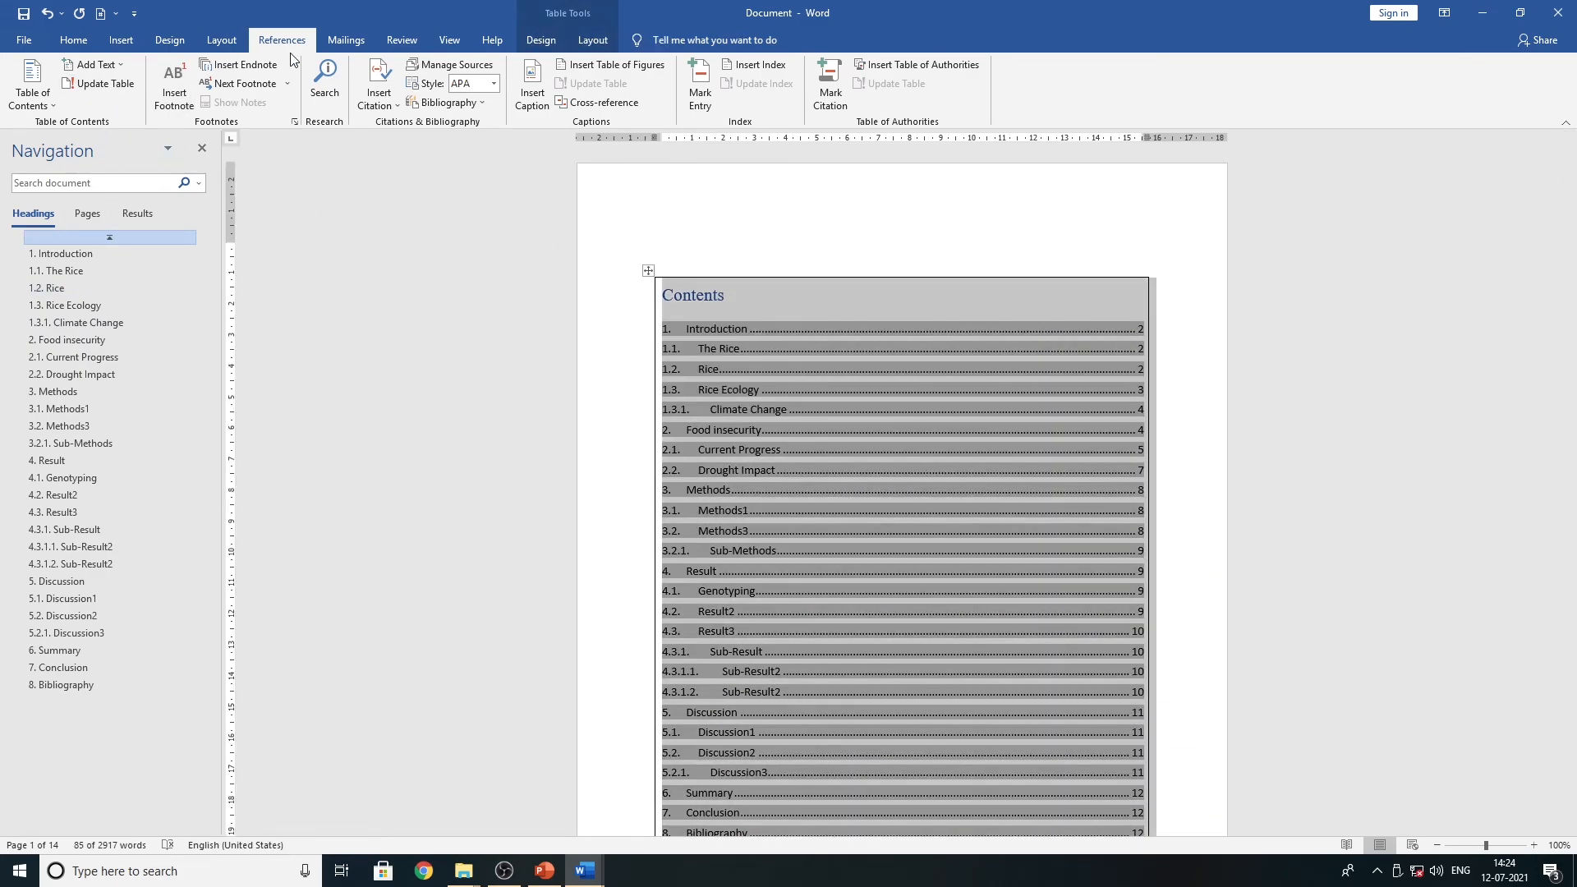
{"action": "left_click", "coordinate": [96, 85]}
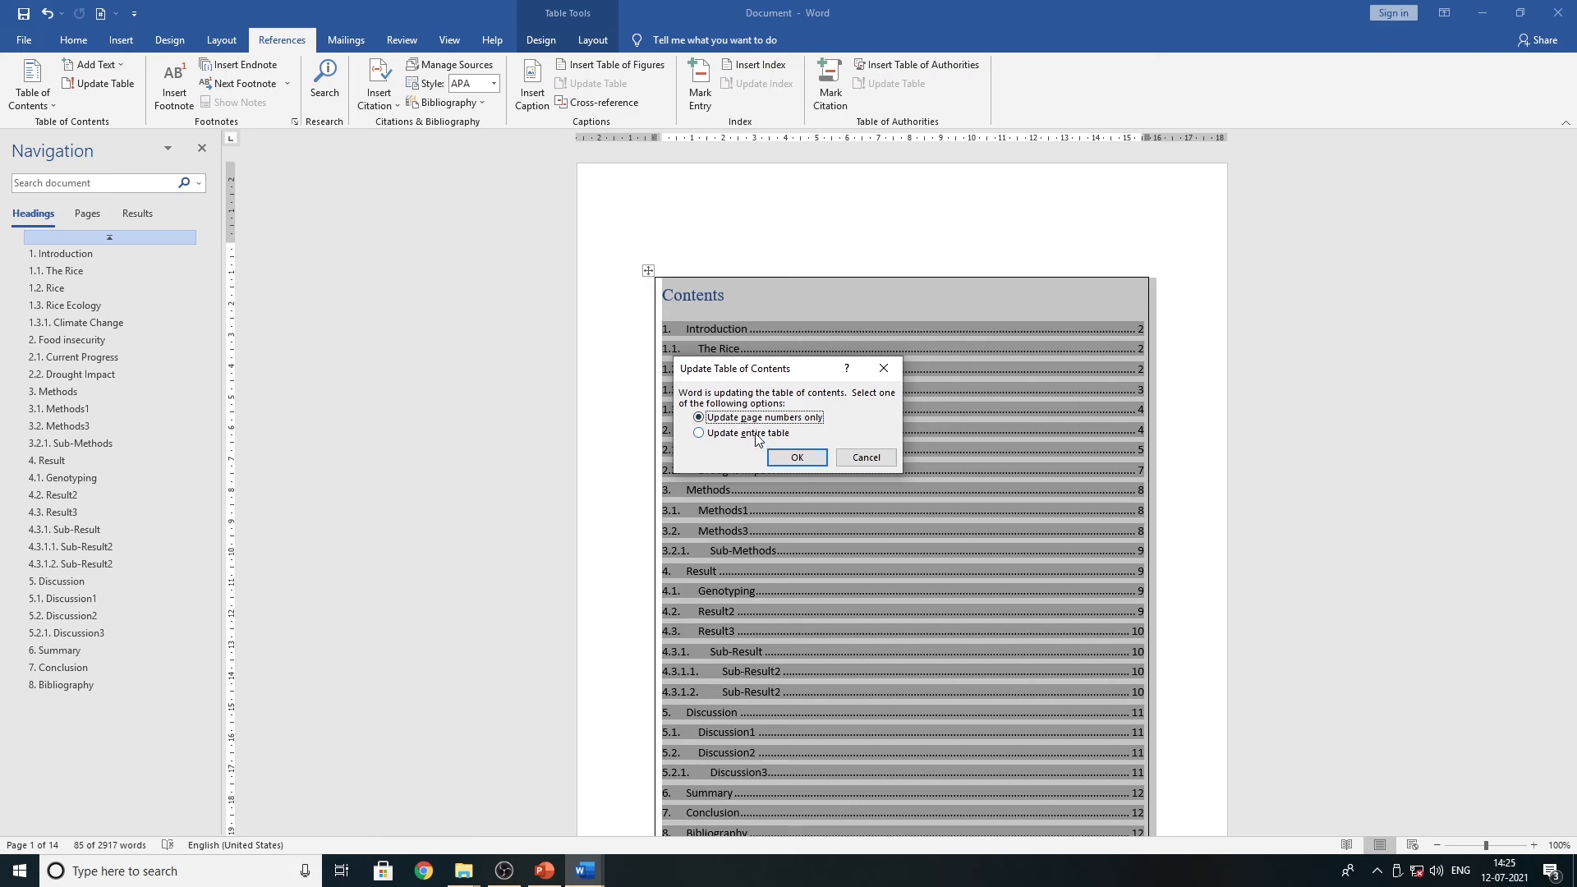
{"action": "left_click", "coordinate": [756, 435]}
{"action": "left_click", "coordinate": [785, 454]}
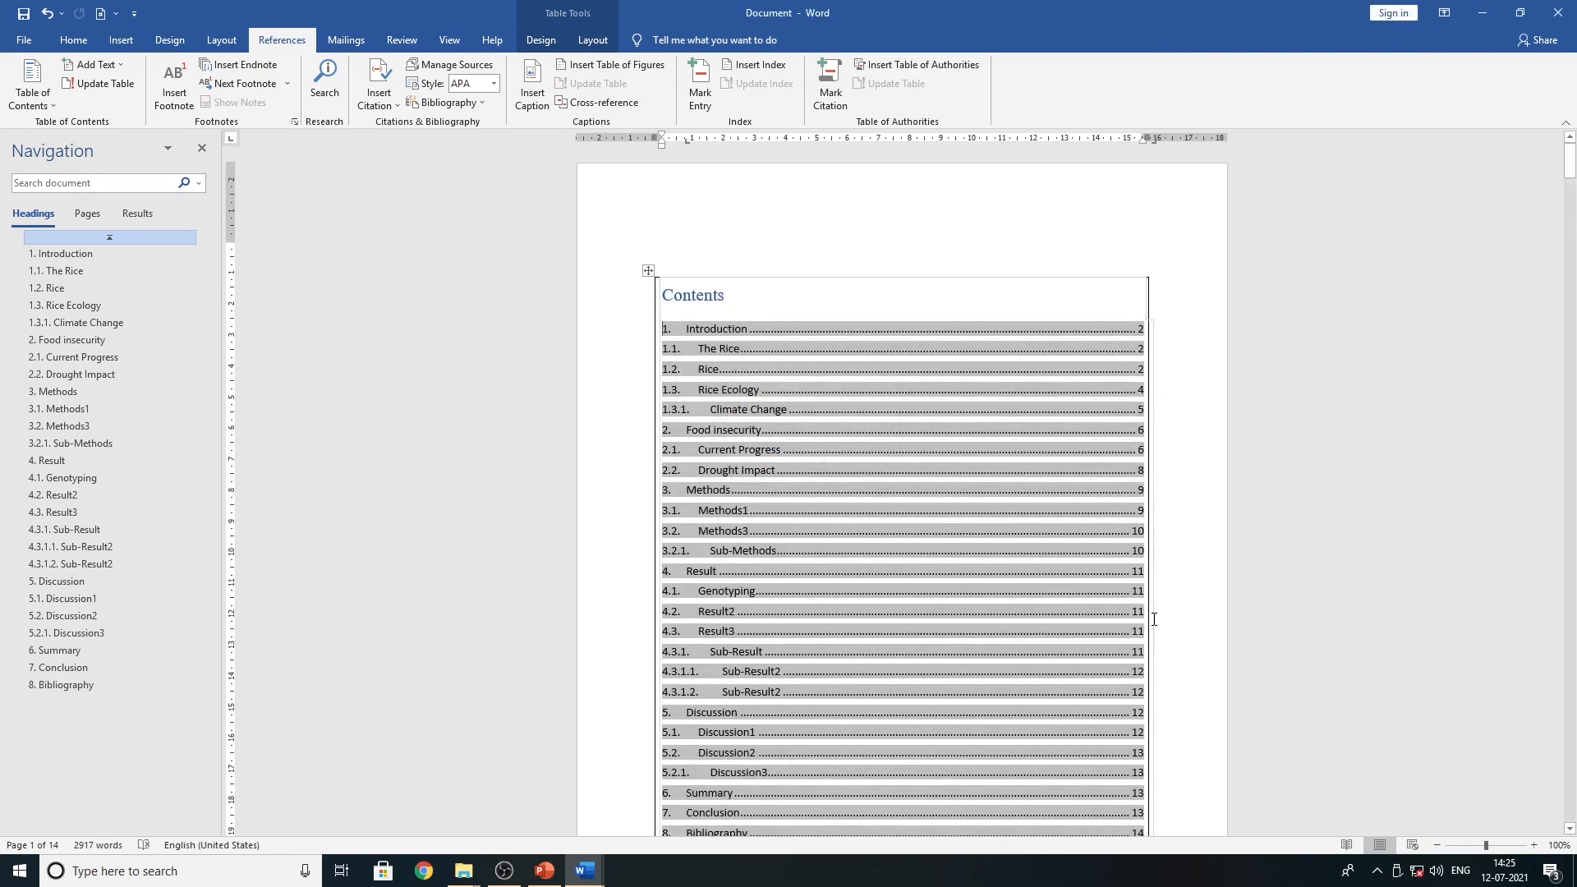
- Update the entire List of Tables below the table of contents
{"action": "scroll", "coordinate": [1154, 618], "scroll_direction": "down", "scroll_amount": 5}
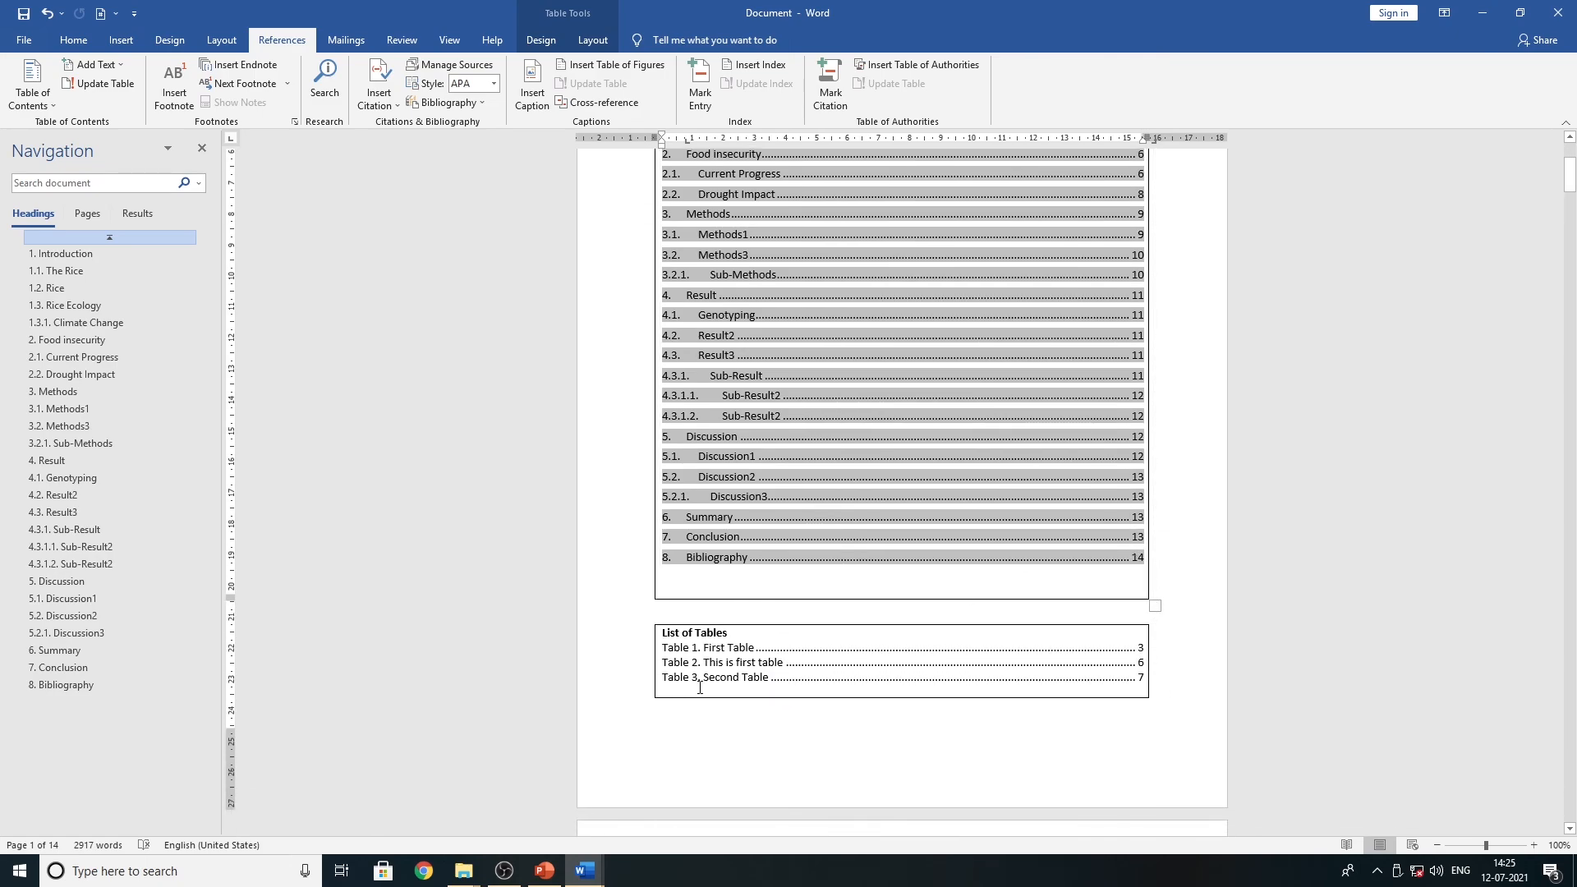
{"action": "left_click", "coordinate": [693, 728]}
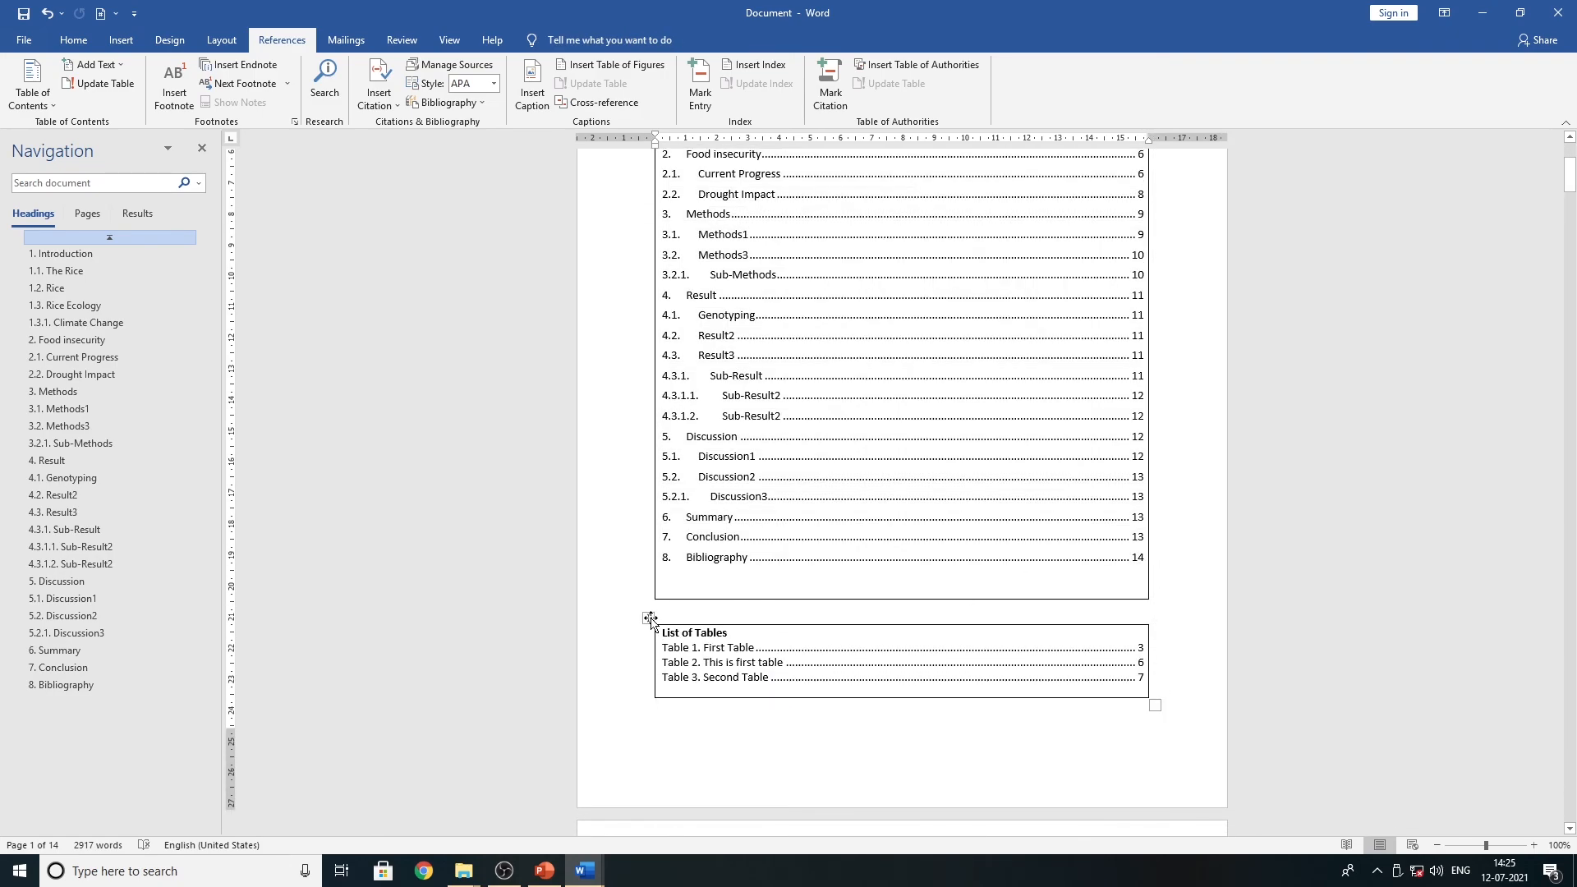
{"action": "left_click", "coordinate": [649, 620]}
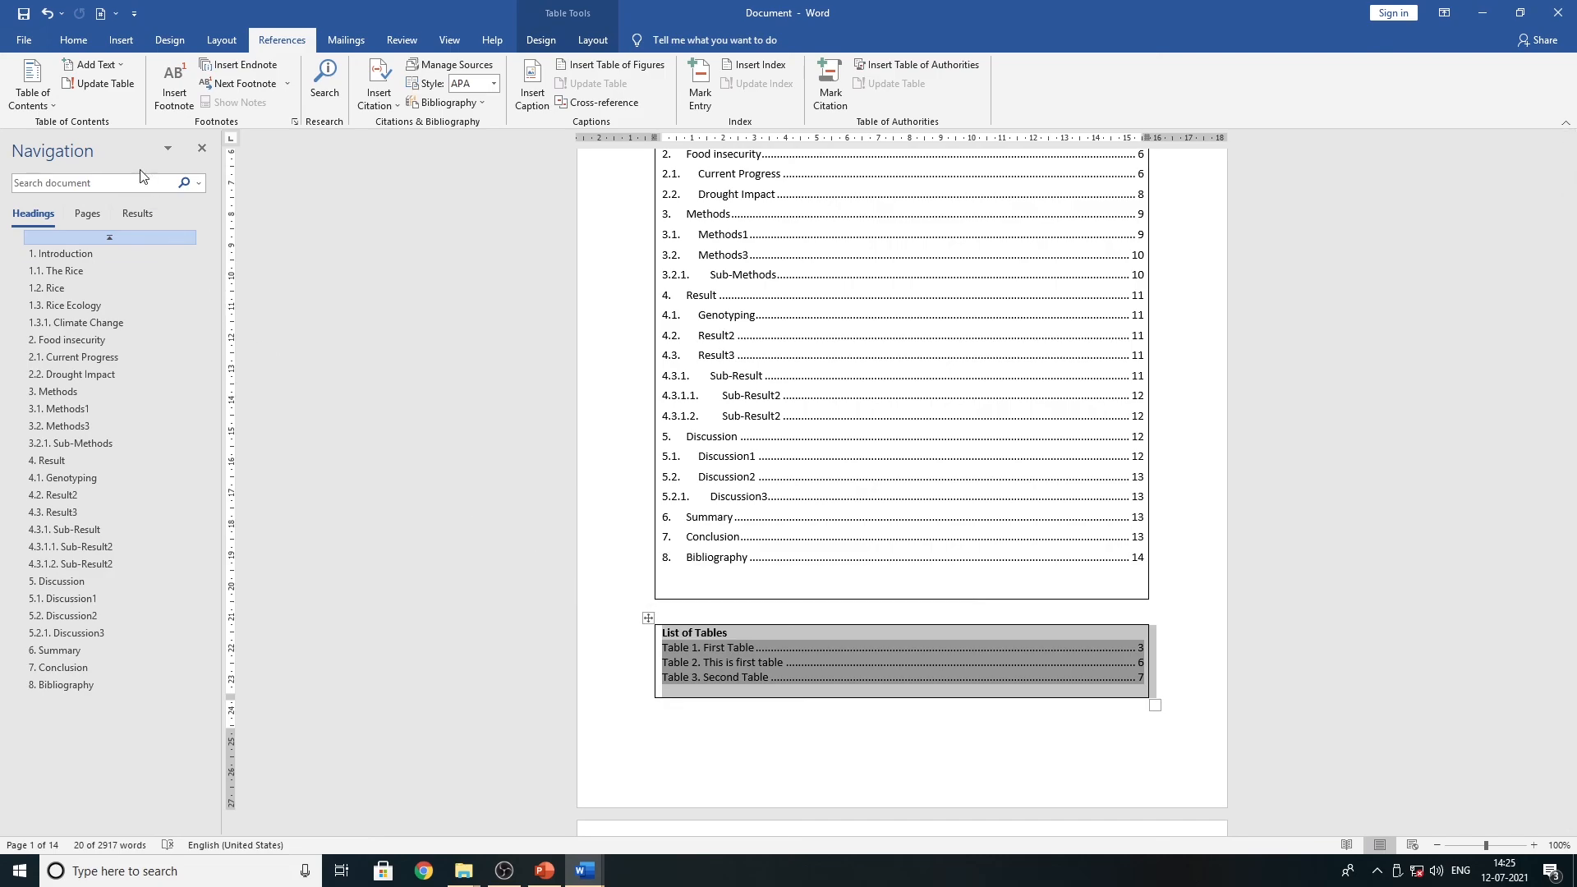
{"action": "left_click", "coordinate": [105, 91]}
{"action": "left_click", "coordinate": [711, 437]}
{"action": "left_click", "coordinate": [797, 456]}
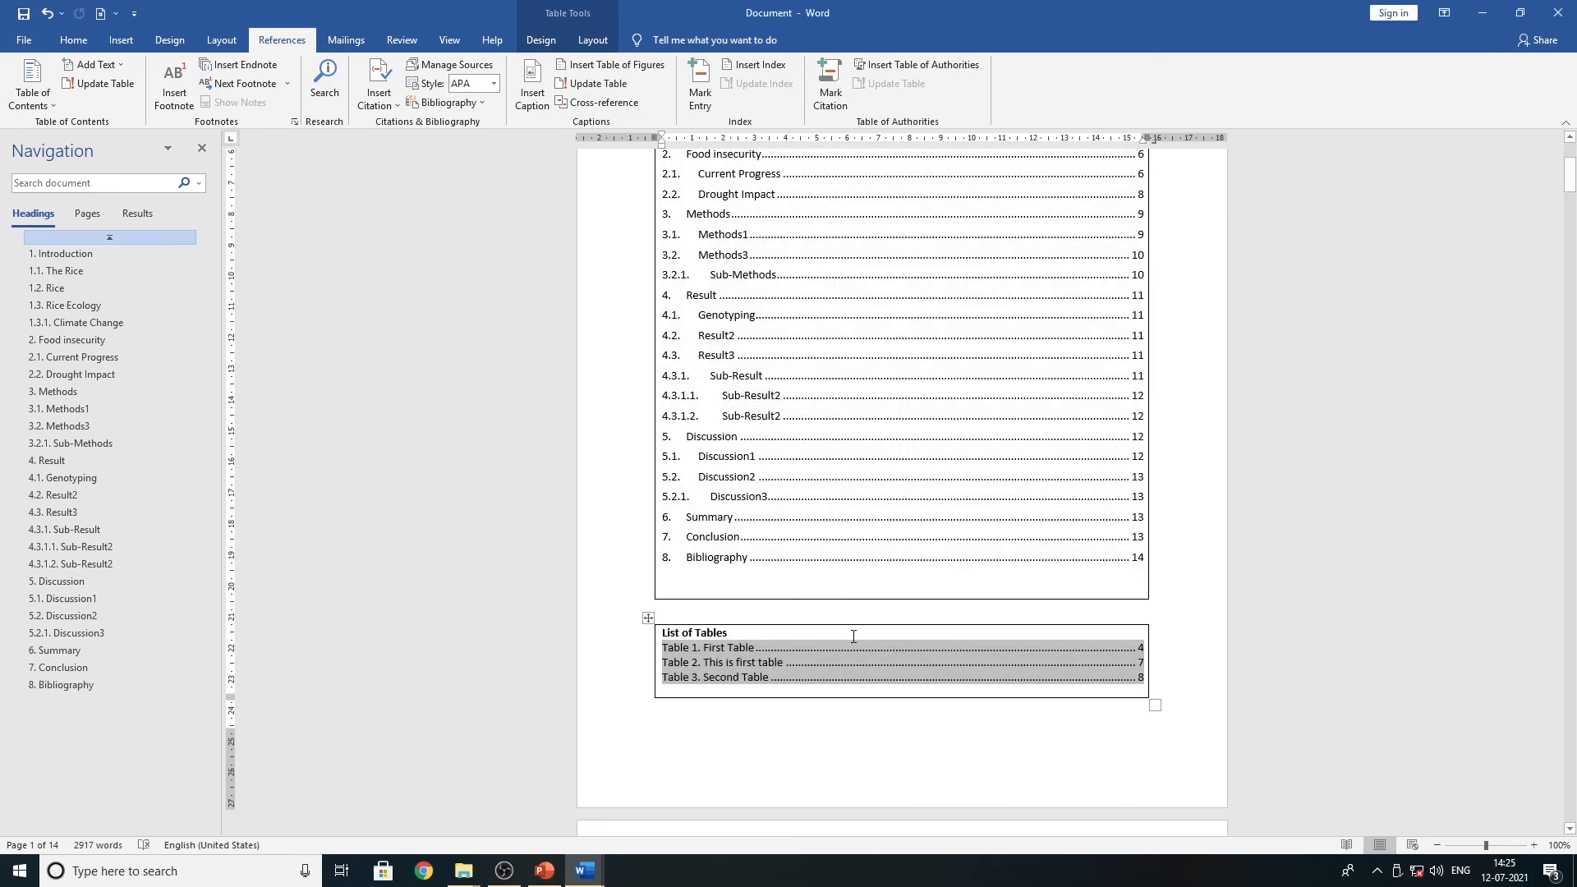
- Update the entire List of Figures on the second page and deselect it
{"action": "scroll", "coordinate": [986, 705], "scroll_direction": "down", "scroll_amount": 3}
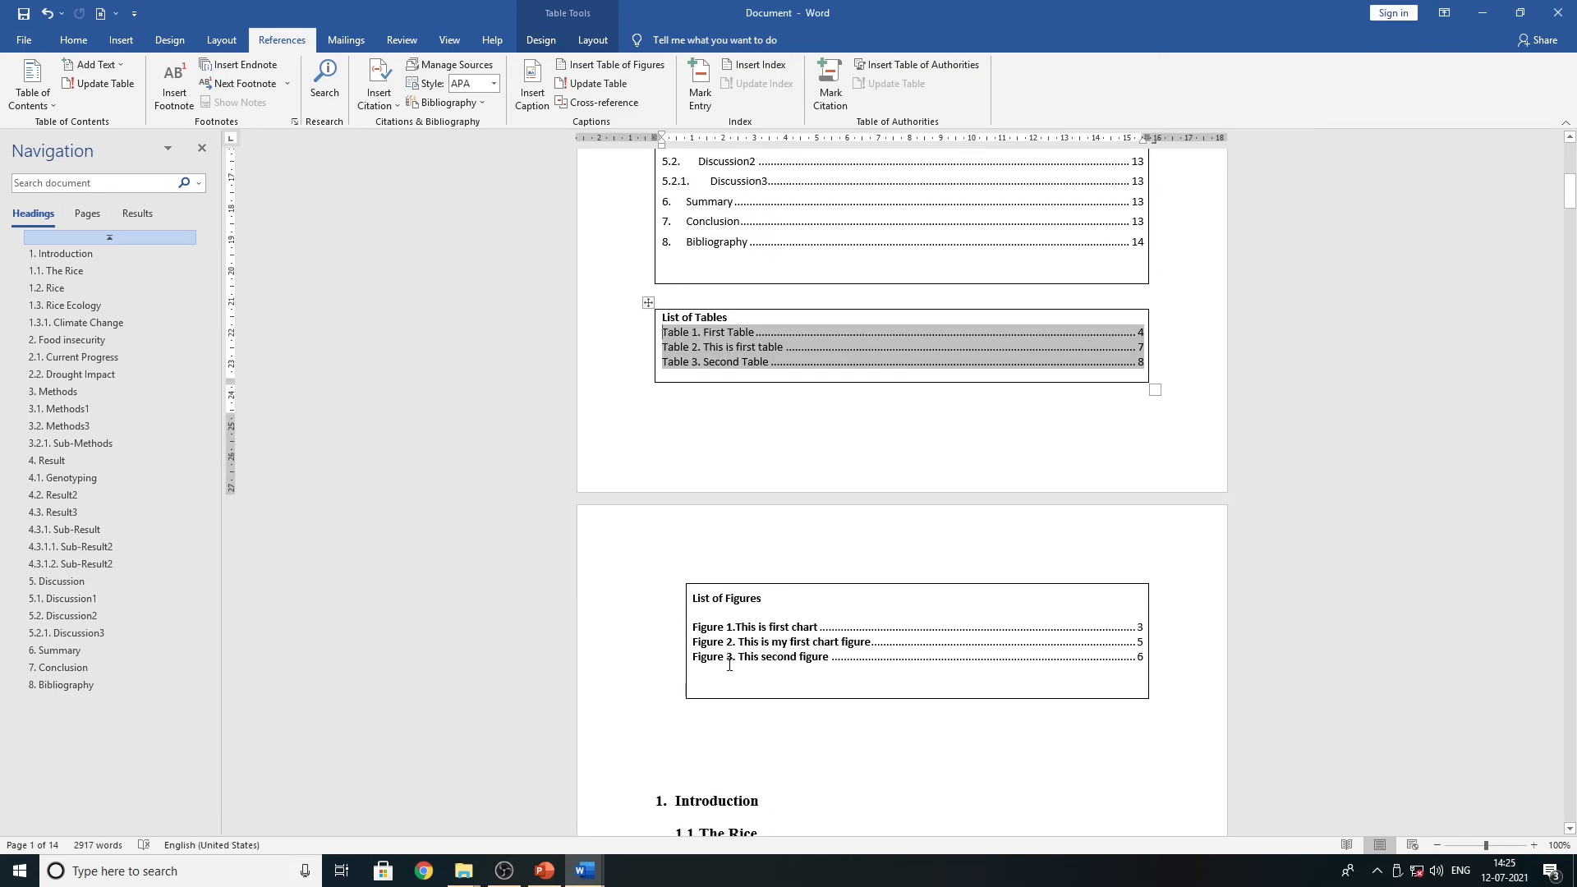
{"action": "left_click", "coordinate": [700, 606]}
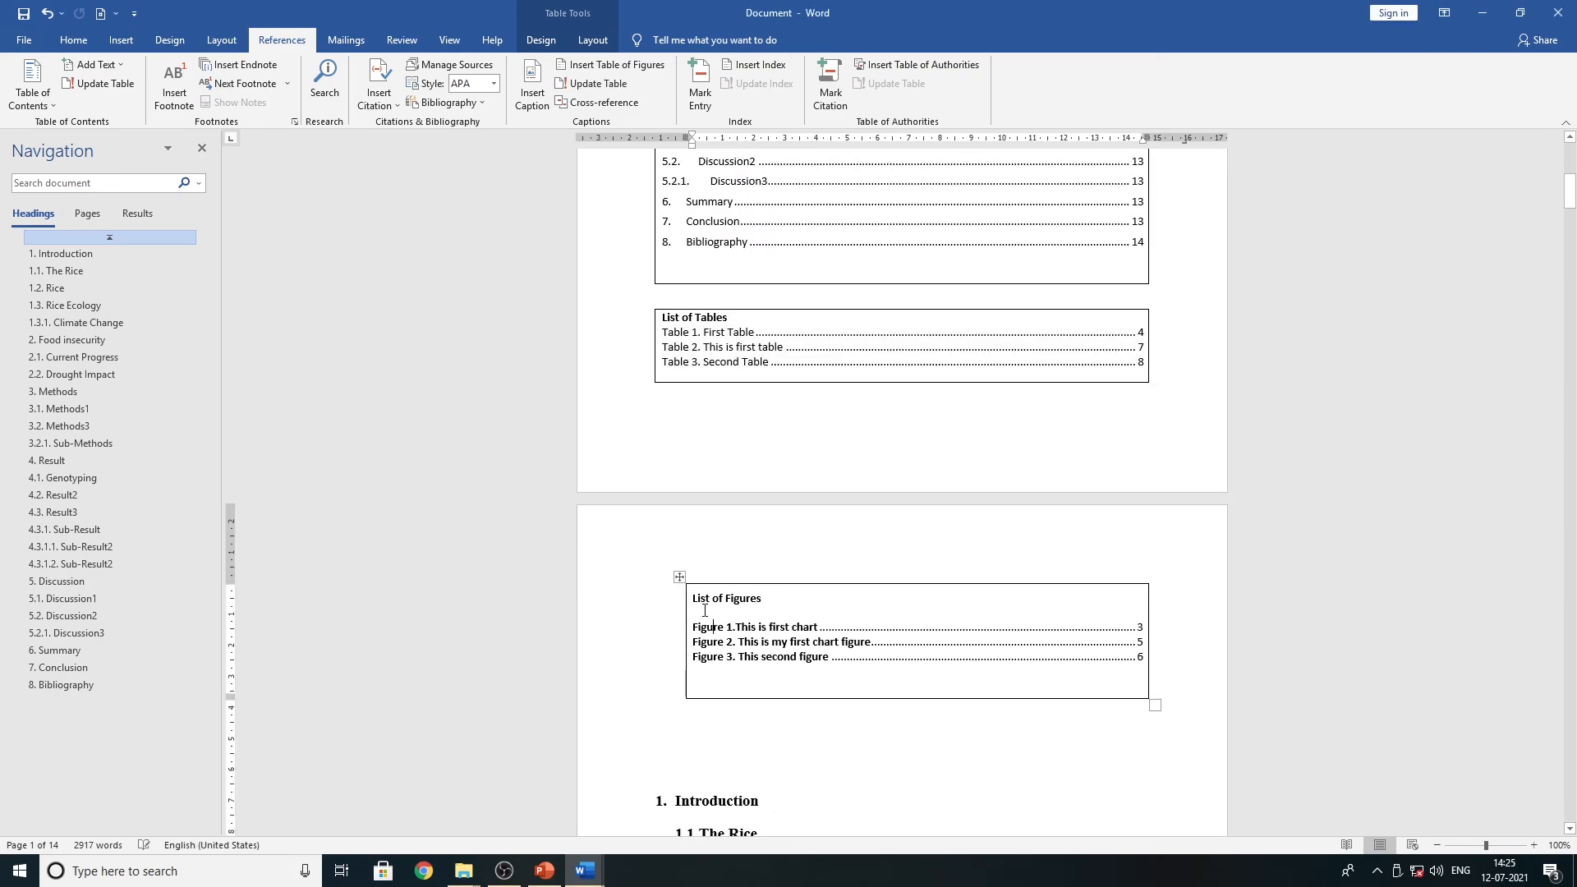
{"action": "left_click", "coordinate": [680, 577]}
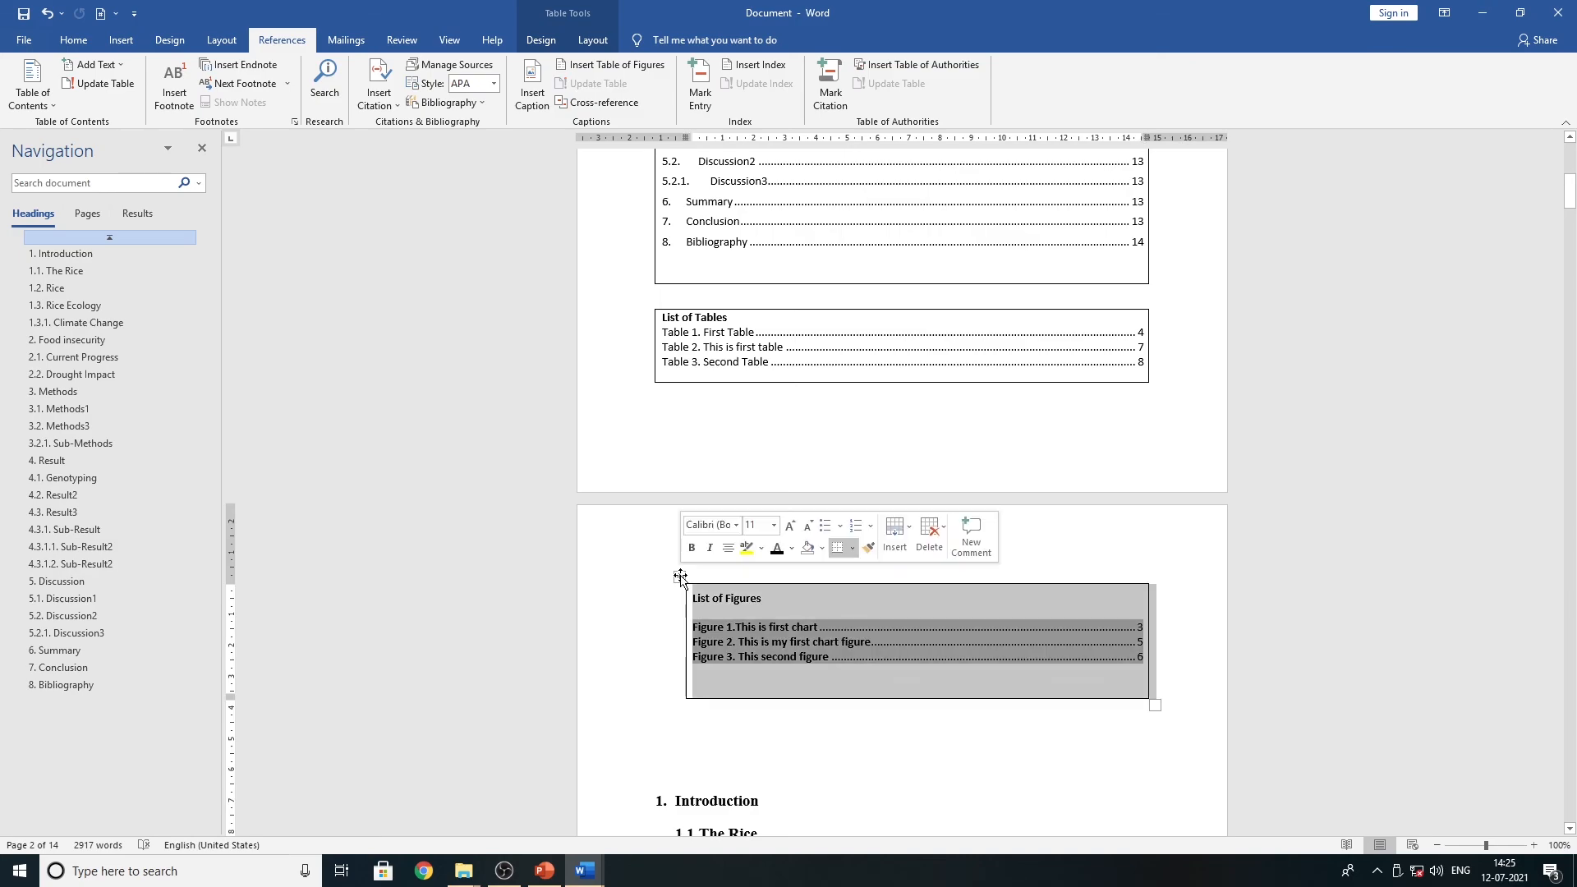
{"action": "left_click", "coordinate": [95, 86]}
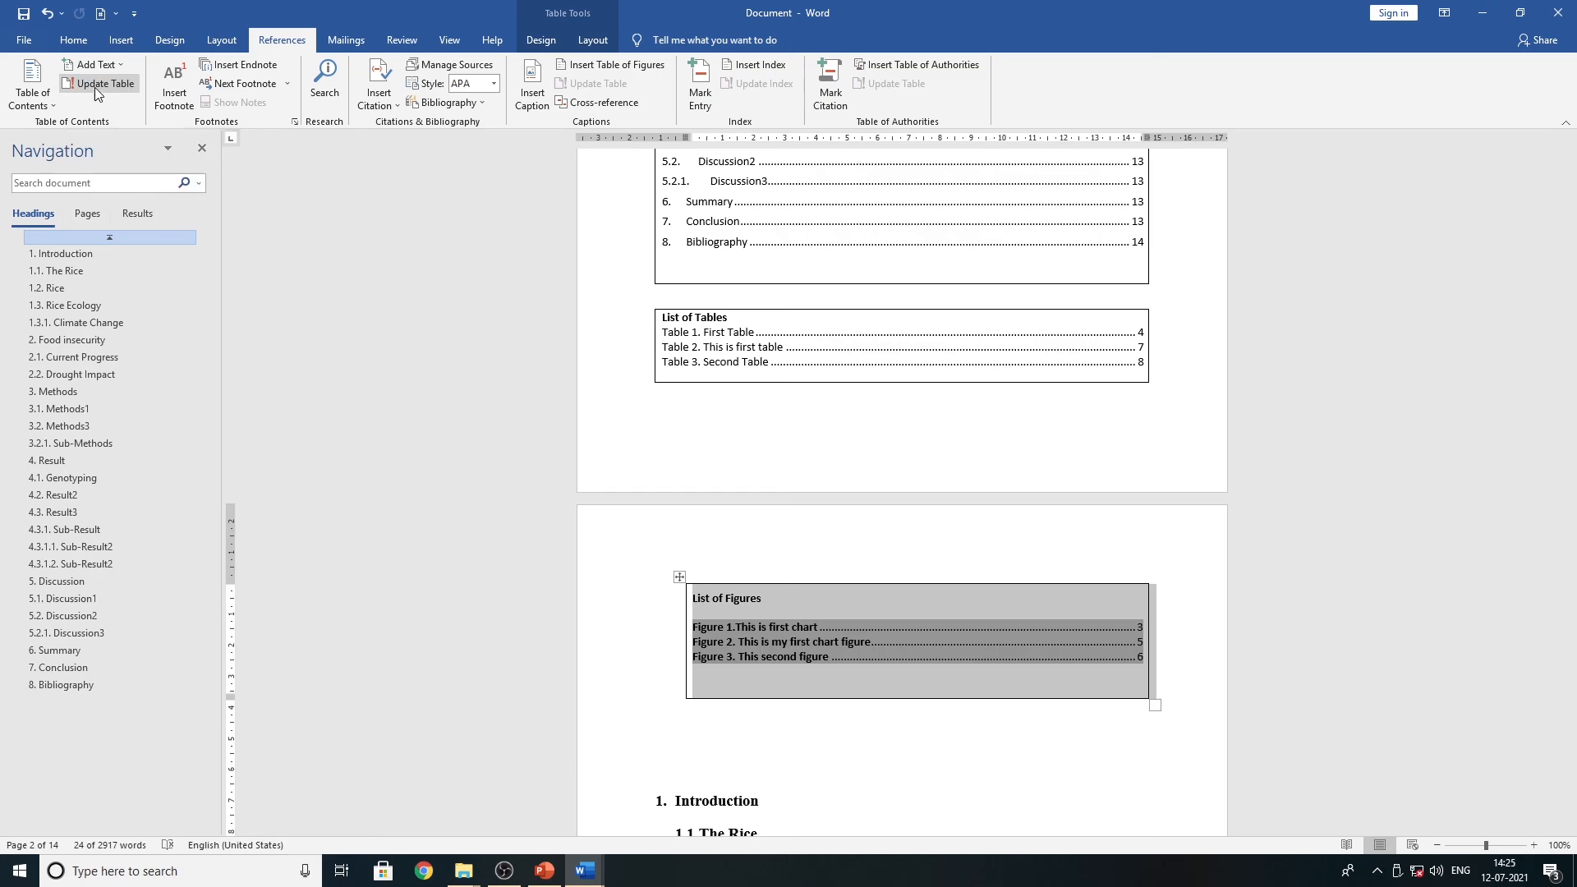
{"action": "left_click", "coordinate": [756, 434]}
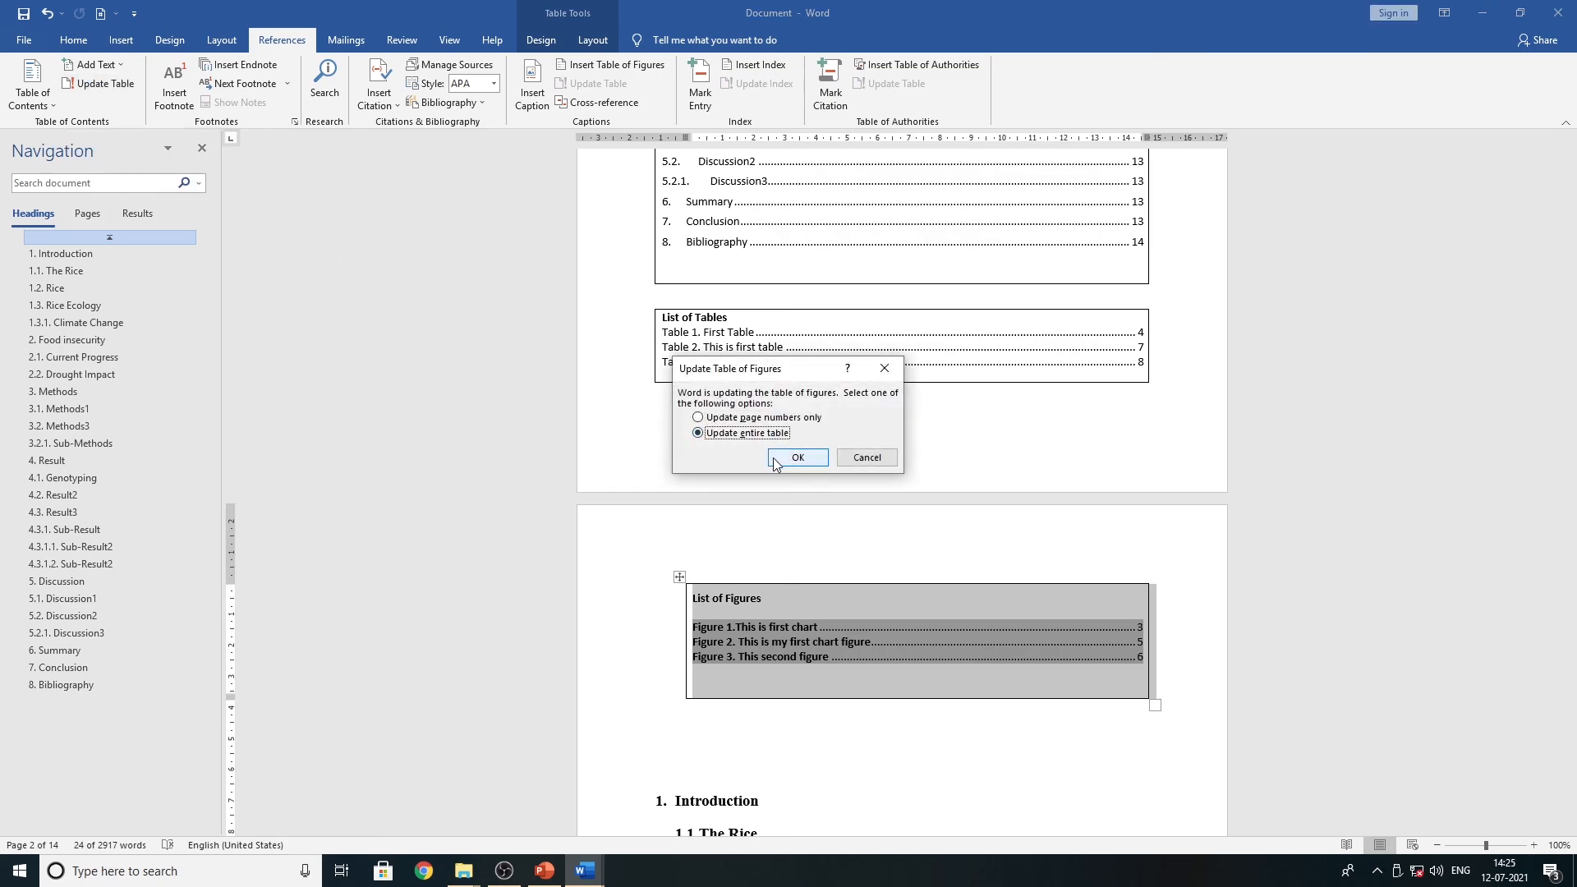
{"action": "left_click", "coordinate": [797, 457]}
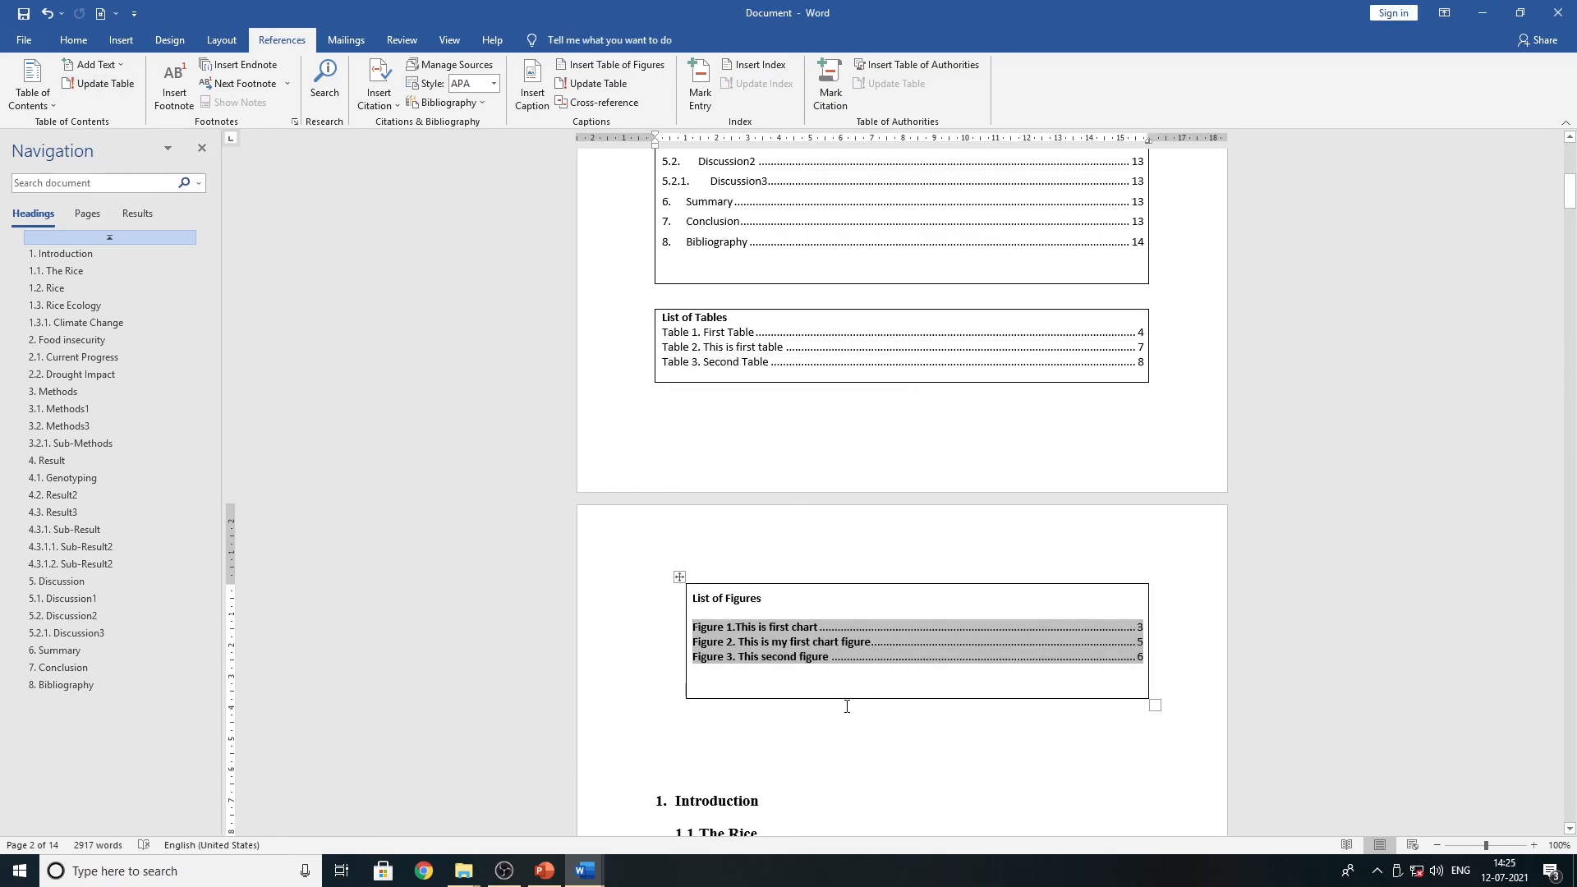
{"action": "left_click", "coordinate": [659, 731]}
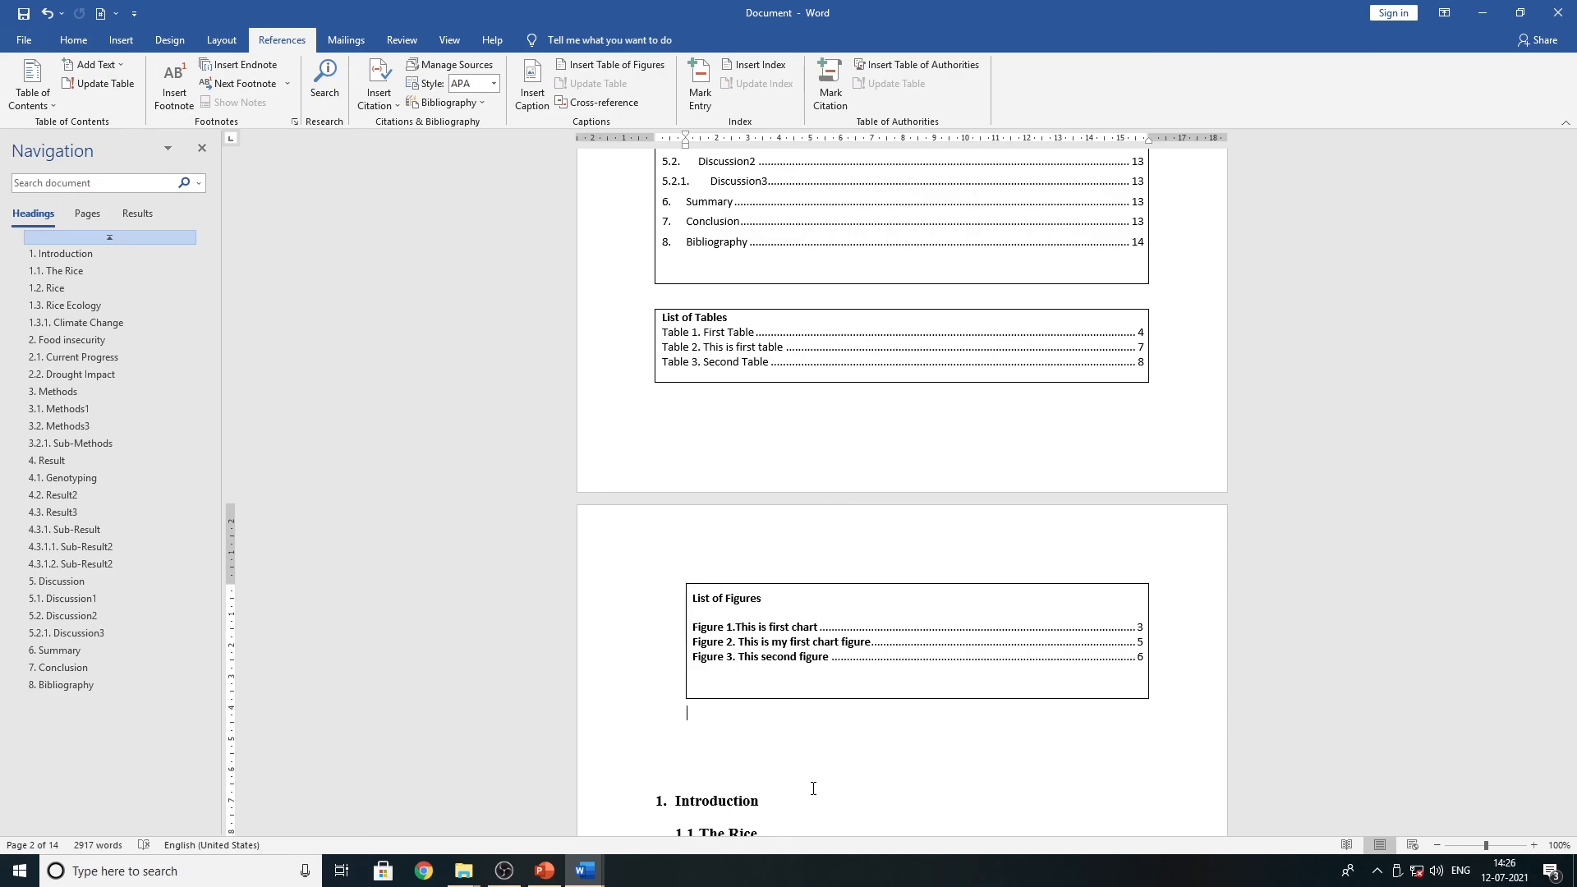
{"action": "mouse_move", "coordinate": [554, 877]}
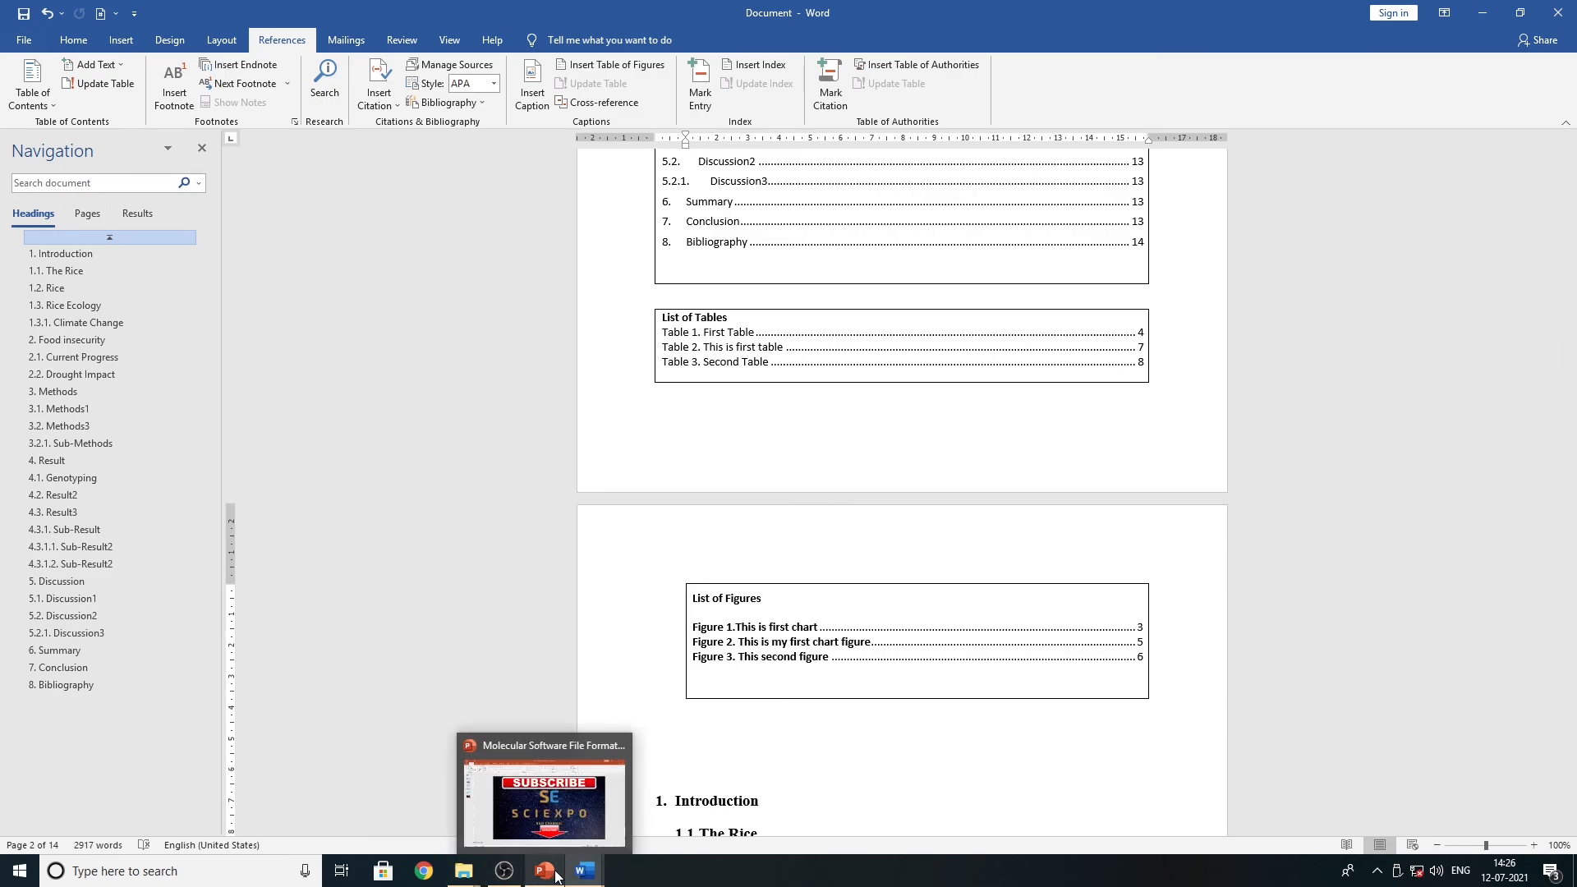
{"action": "left_click", "coordinate": [493, 796]}
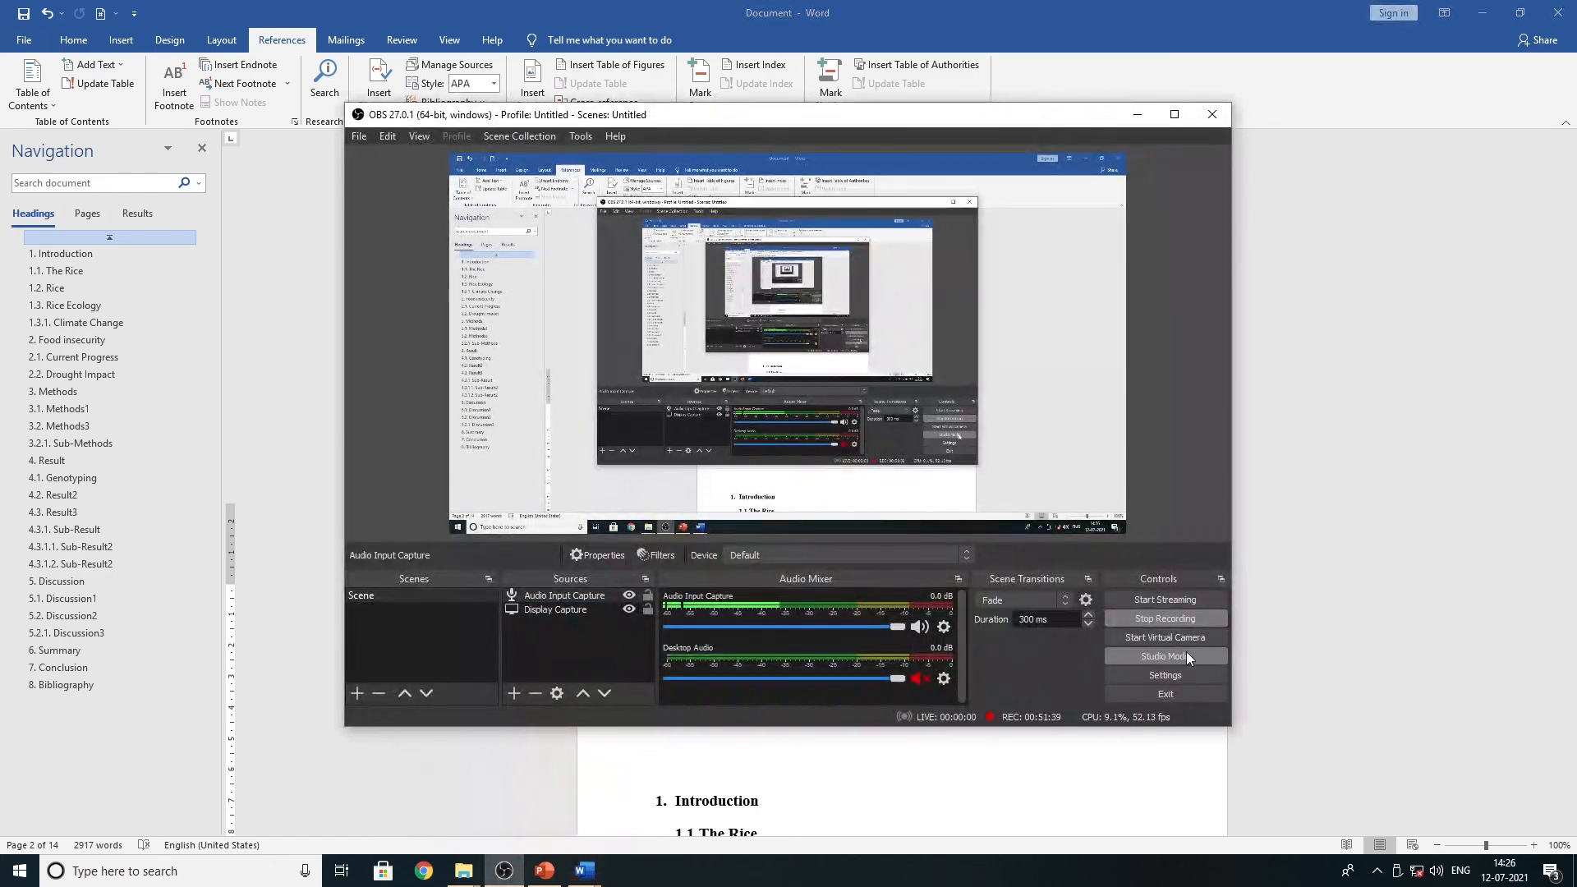